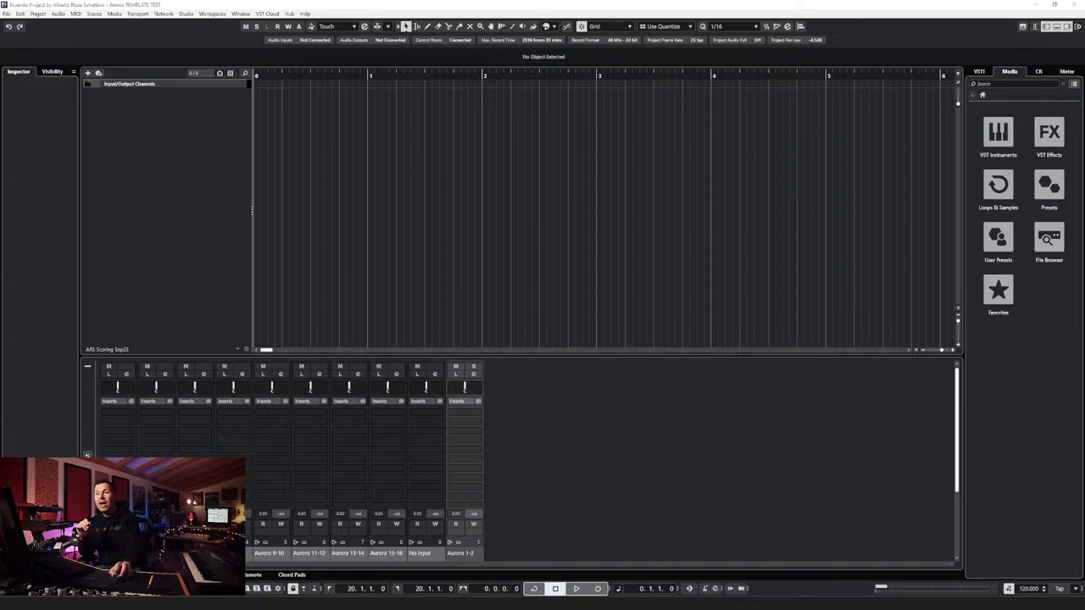
pyautogui.click(180, 229)
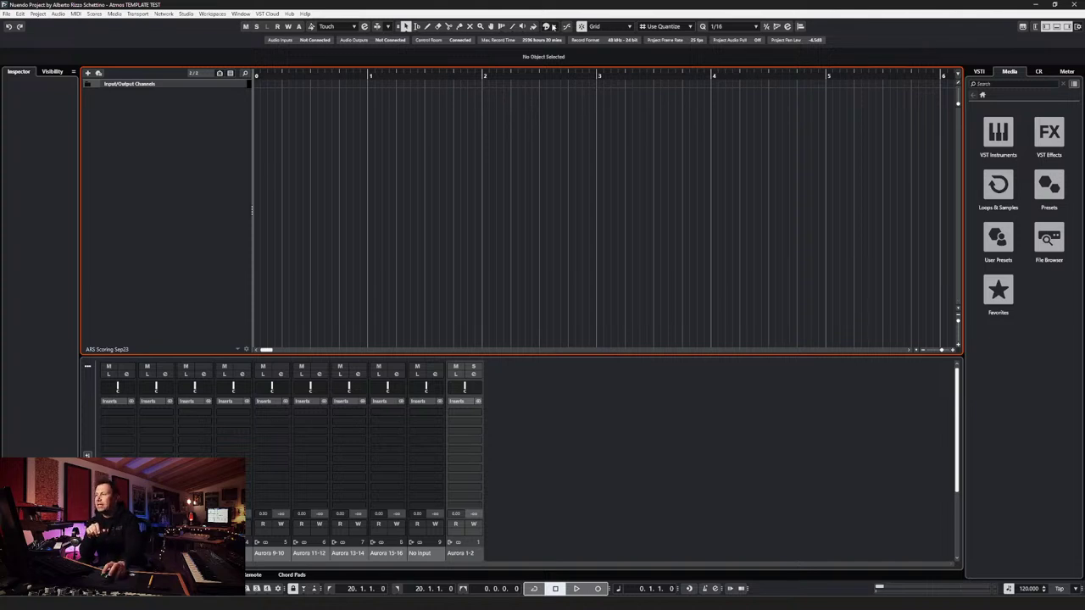
pyautogui.click(556, 26)
pyautogui.click(478, 107)
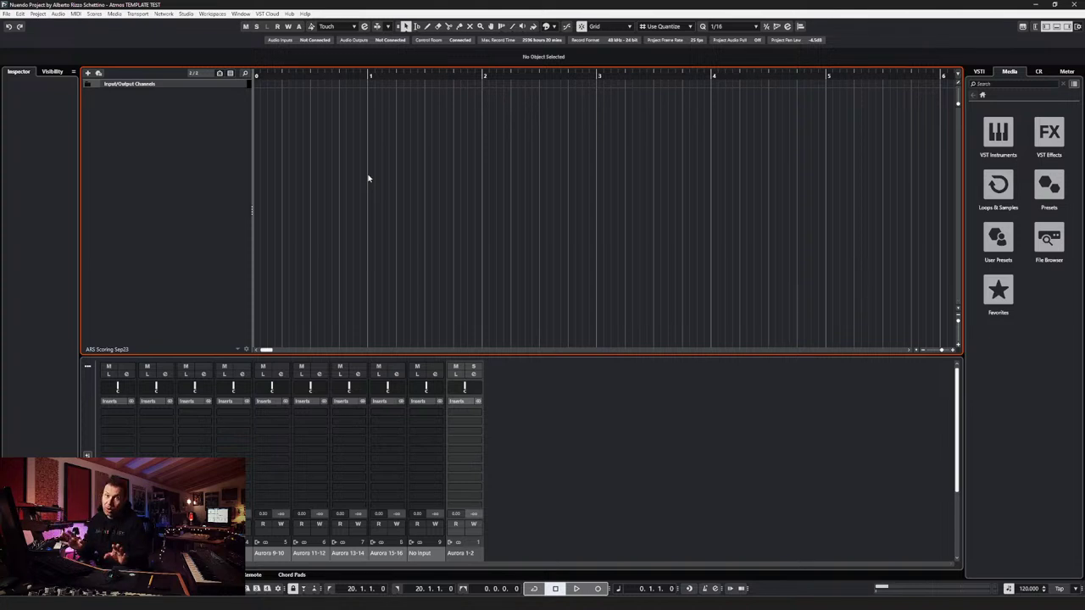
# Step: Show the Control Room beside the project area
pyautogui.click(1039, 71)
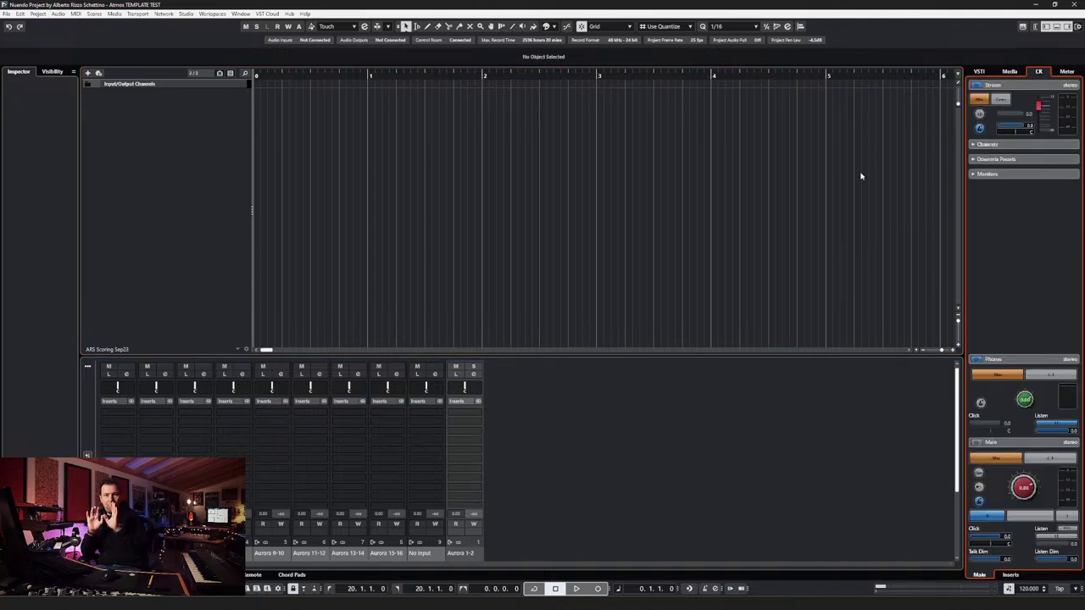
pyautogui.click(559, 415)
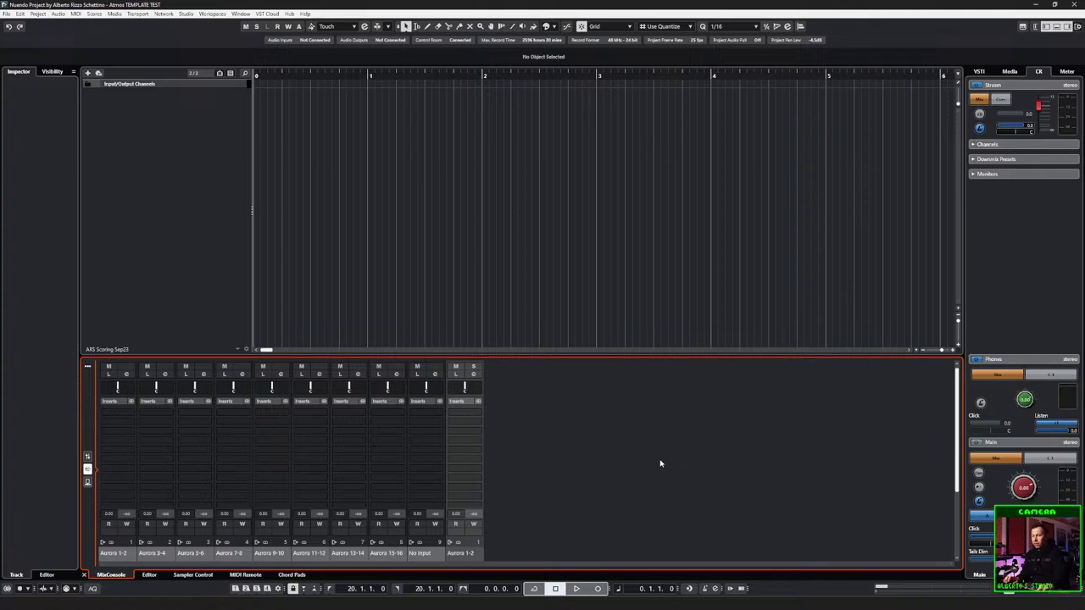
# Step: Step through the input and output channel name fields in the MixConsole without renaming any channel
pyautogui.doubleClick(118, 553)
pyautogui.press('Tab')
pyautogui.press('Tab')
pyautogui.press('Tab')
pyautogui.hotkey('shift', 'Tab')
pyautogui.hotkey('shift', 'Tab')
pyautogui.hotkey('shift', 'Tab')
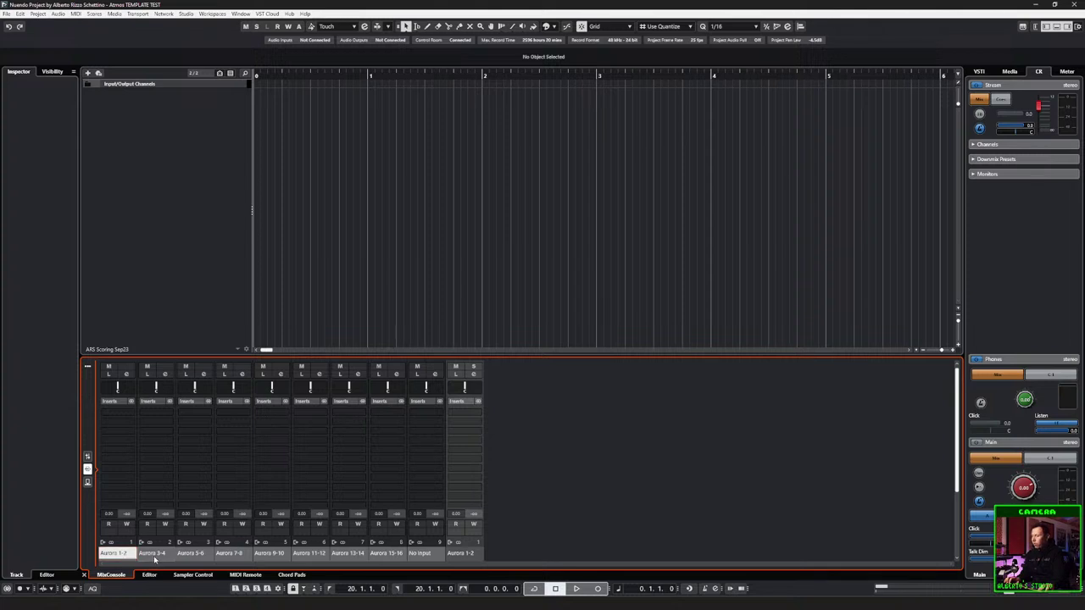
pyautogui.doubleClick(390, 553)
pyautogui.press('Tab')
pyautogui.press('Tab')
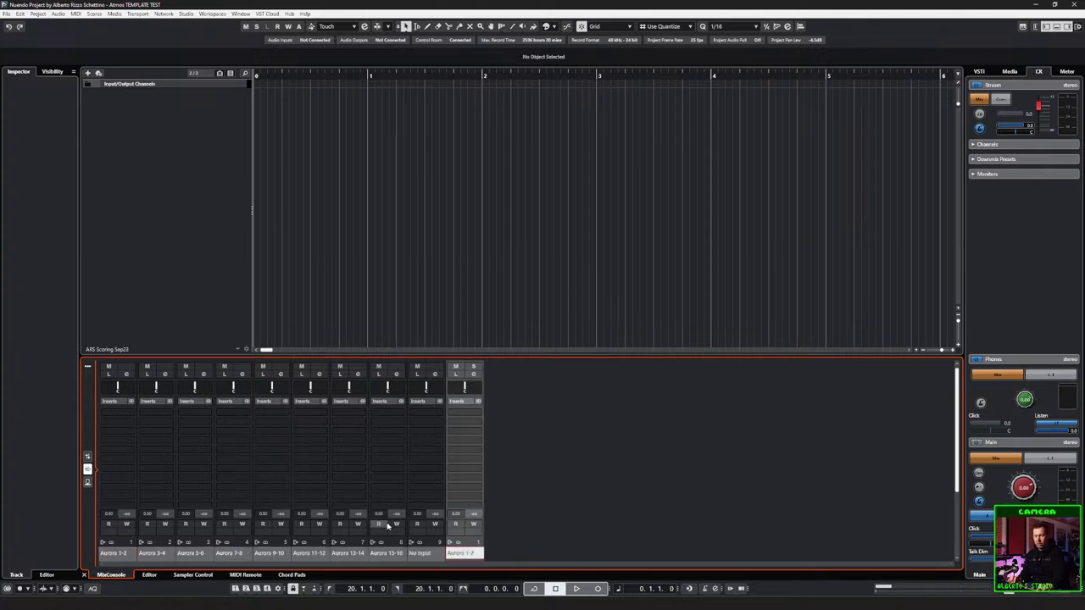
pyautogui.click(503, 525)
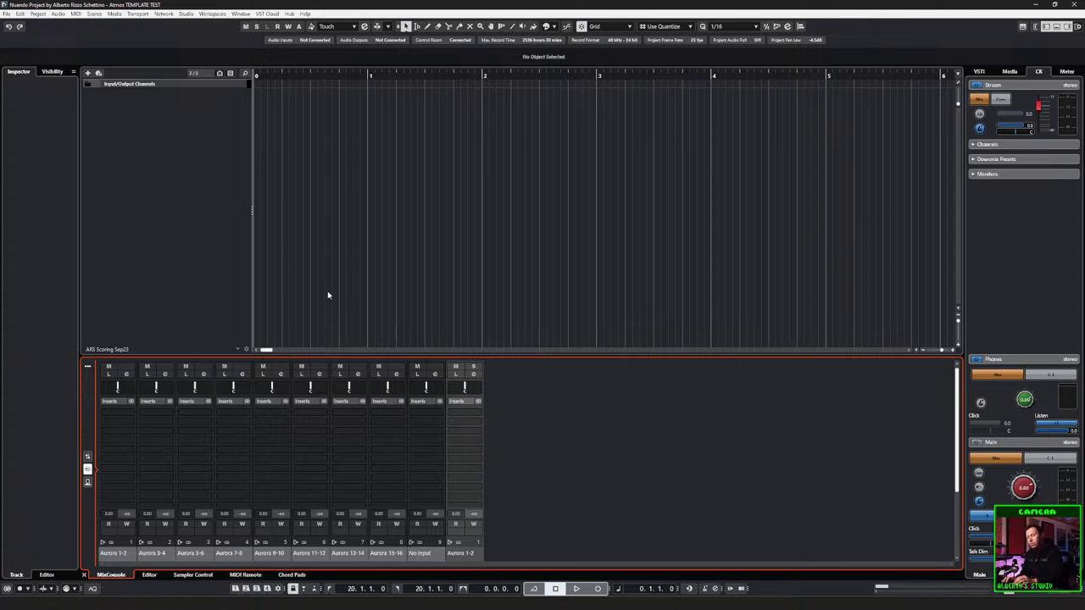
# Step: Examine the input and output buses and their device assignments in the Audio Connections window
pyautogui.press('F4')
pyautogui.moveTo(741, 86); pyautogui.dragTo(611, 96)
pyautogui.click(533, 114)
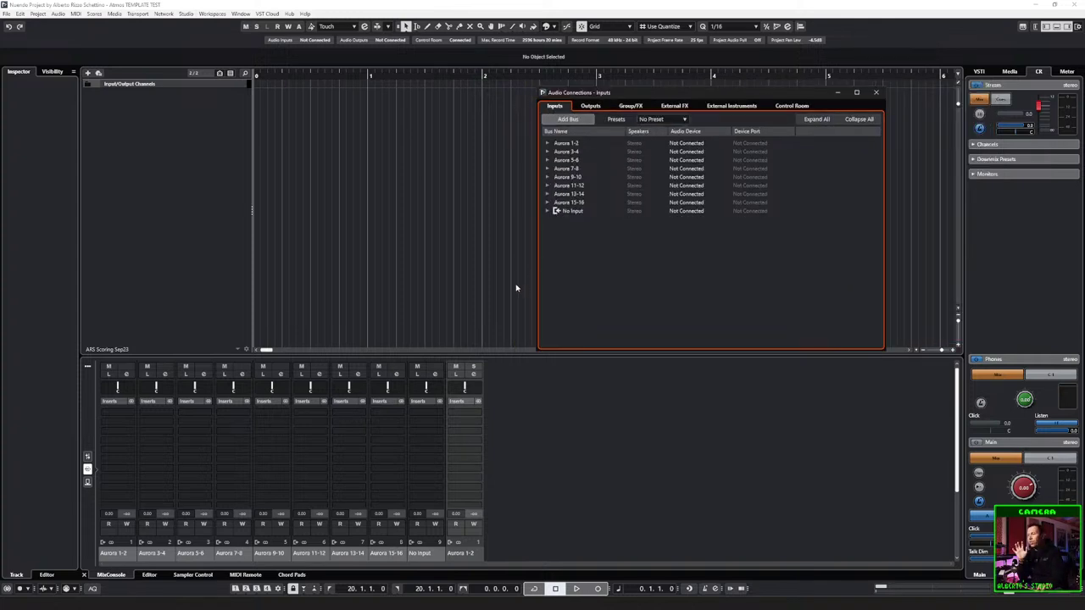
pyautogui.click(509, 471)
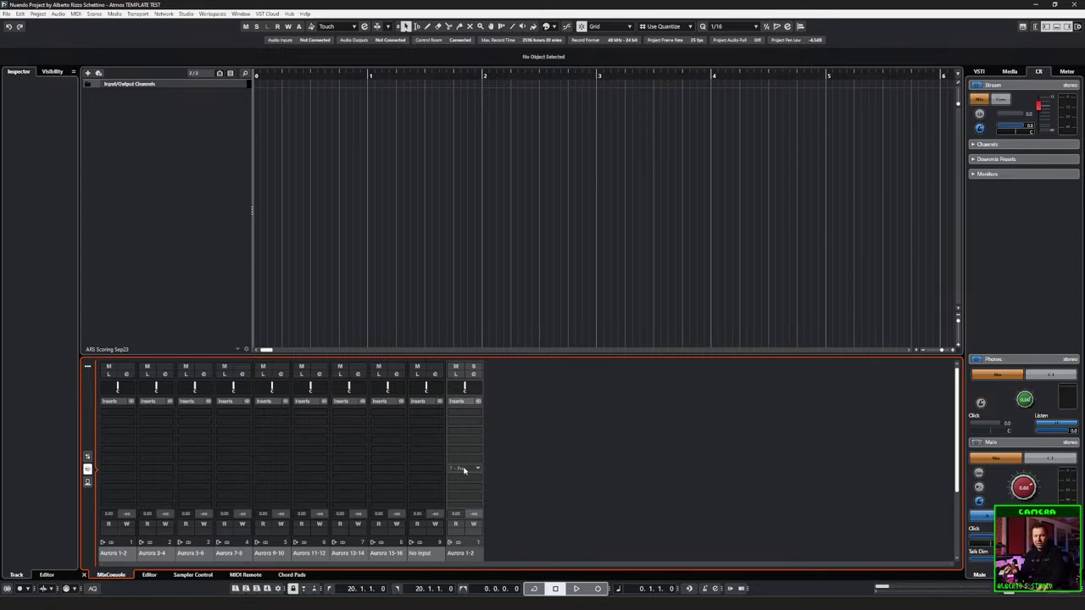
pyautogui.press('F4')
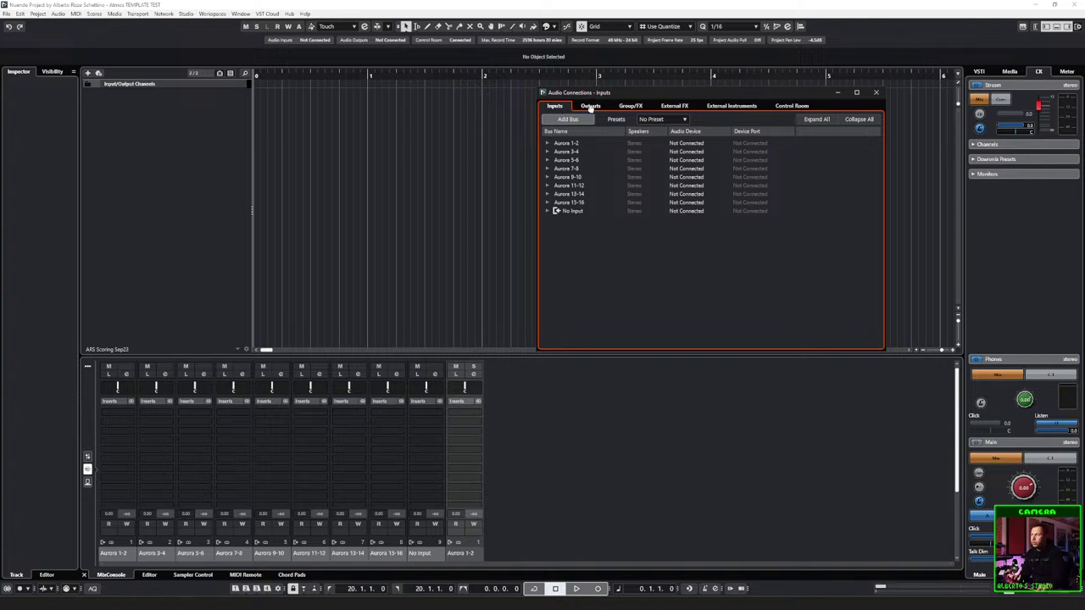
pyautogui.click(605, 108)
pyautogui.scroll(-2, 607, 108)
pyautogui.click(561, 107)
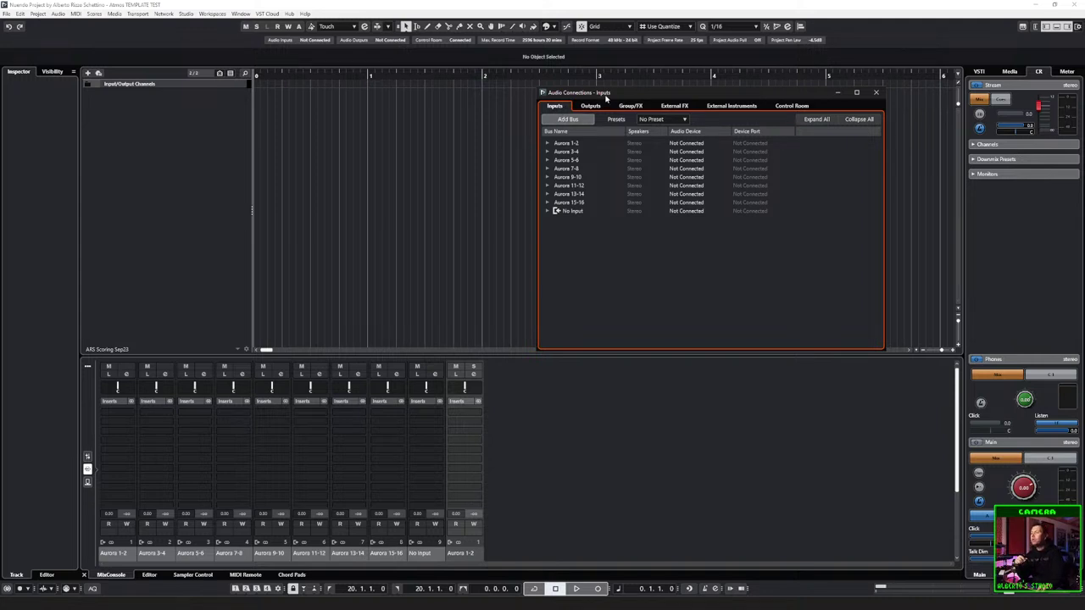
pyautogui.moveTo(606, 99); pyautogui.dragTo(613, 99)
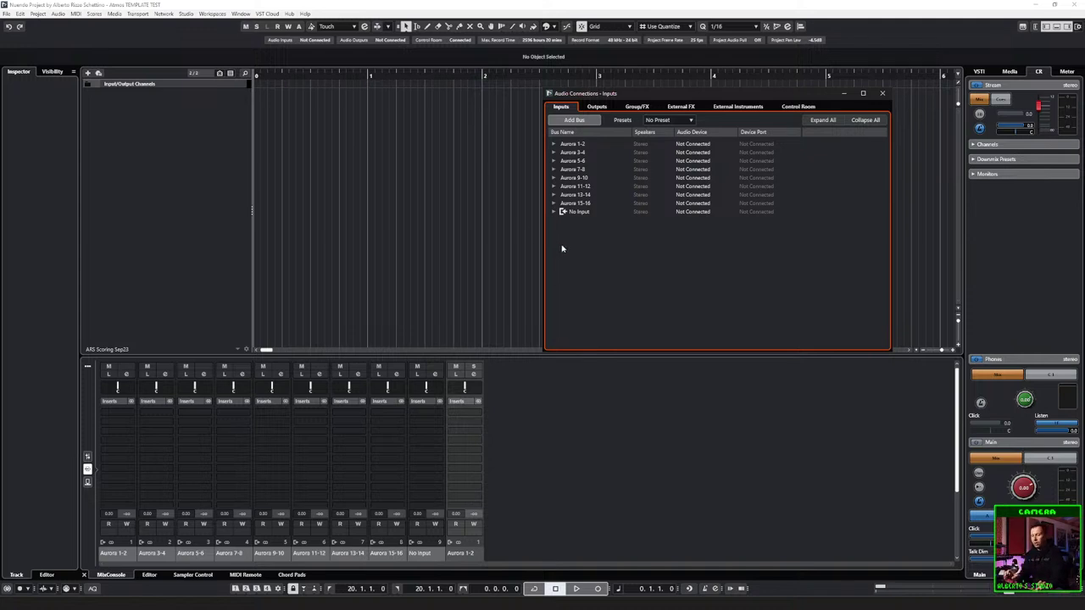
pyautogui.hotkey('ctrl', 'shift', 's')
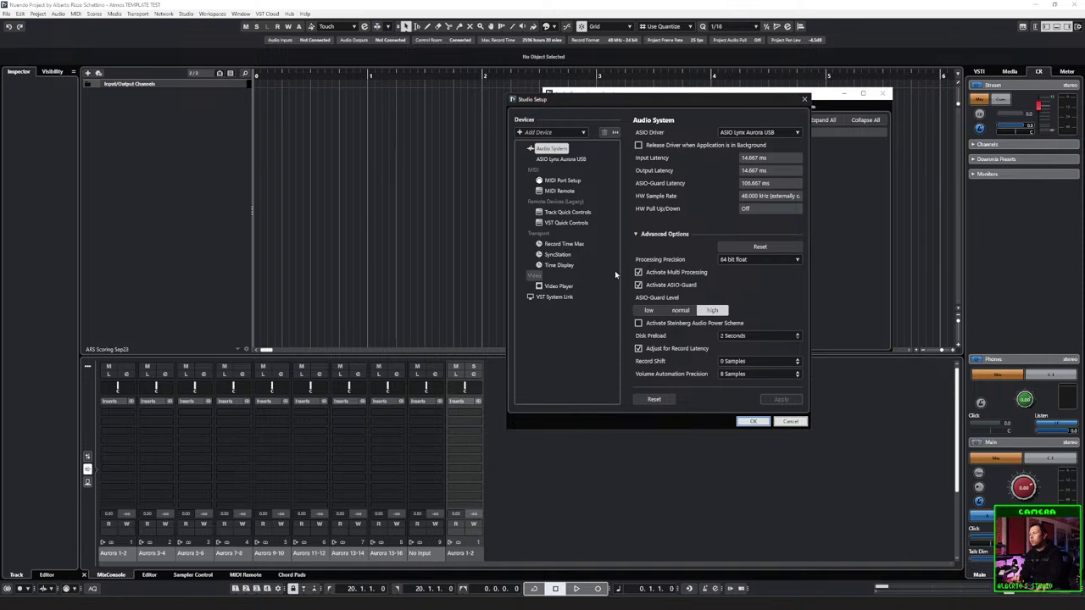
pyautogui.moveTo(558, 110); pyautogui.dragTo(538, 106)
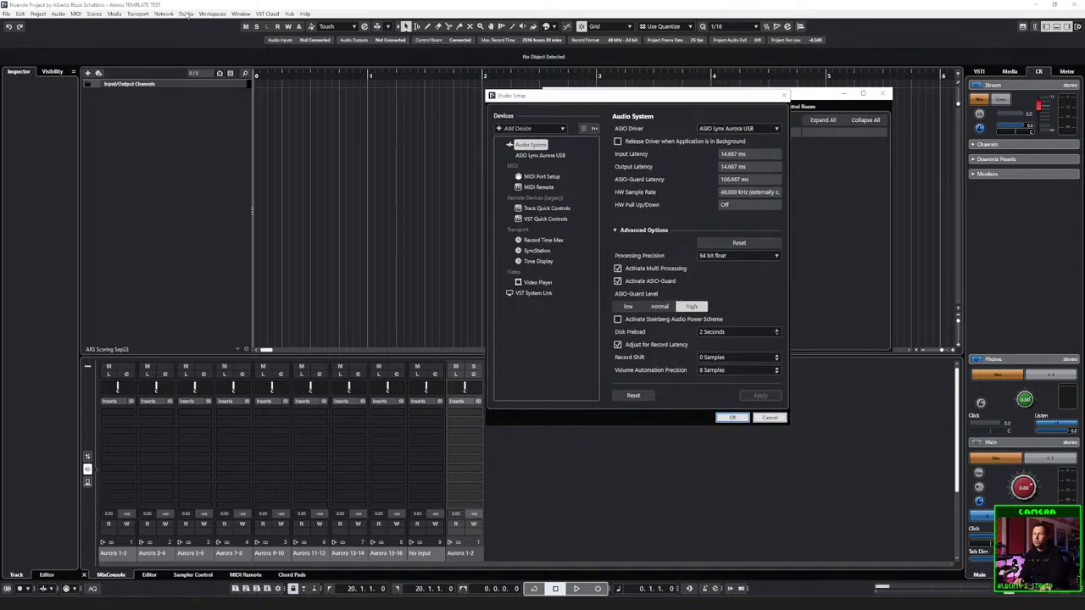
pyautogui.click(769, 419)
# Step: Open Studio Setup on the Audio System page and reposition its window
pyautogui.click(186, 14)
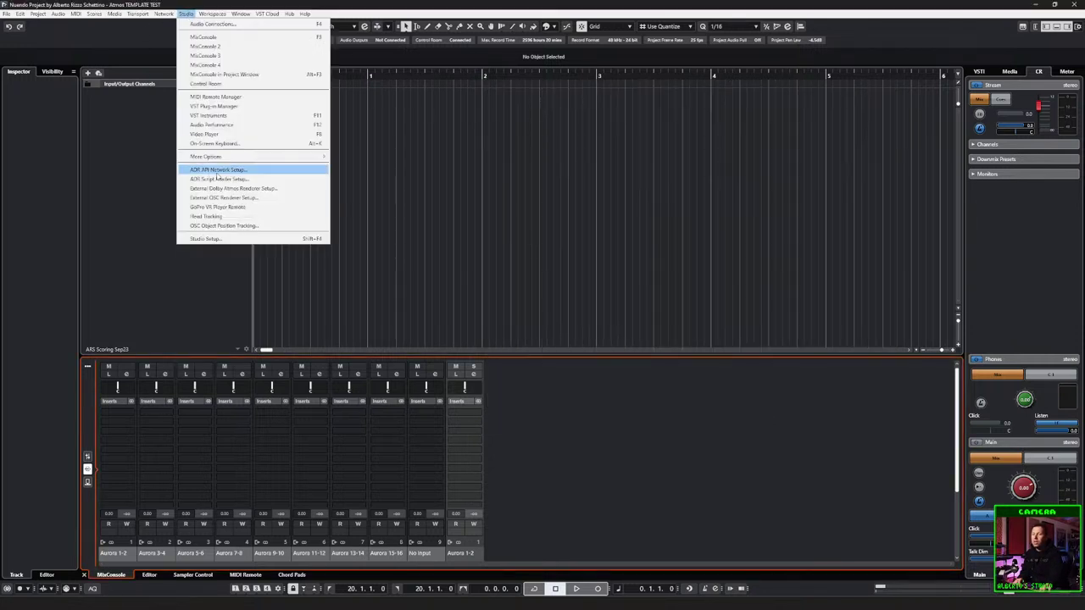
pyautogui.click(210, 240)
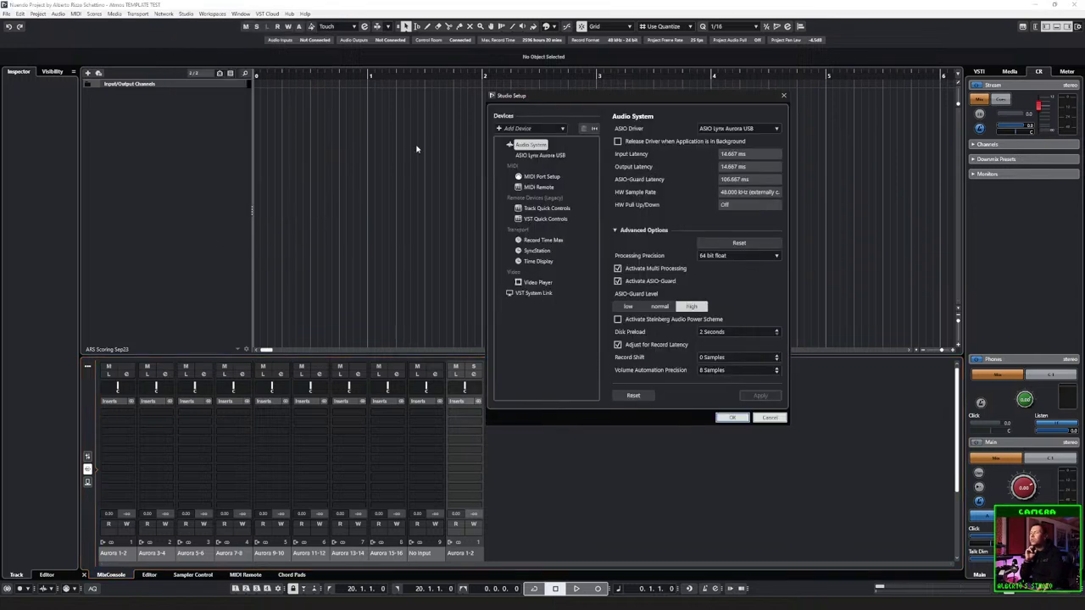
pyautogui.moveTo(543, 98); pyautogui.dragTo(566, 92)
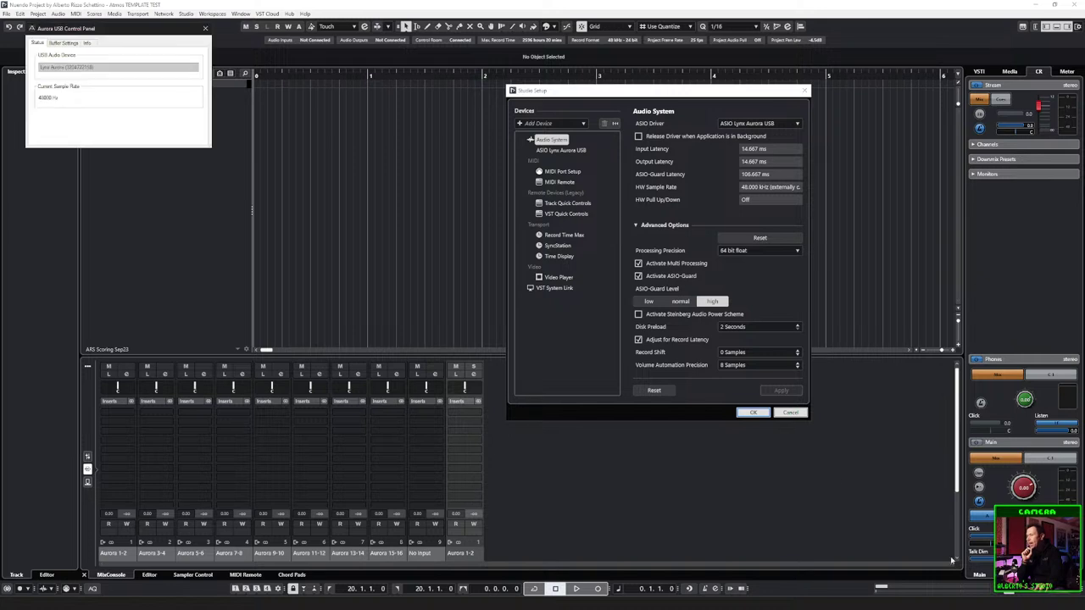
# Step: Check the streaming mode and ASIO buffer size in the Aurora USB Control Panel and close it
pyautogui.moveTo(133, 34); pyautogui.dragTo(416, 121)
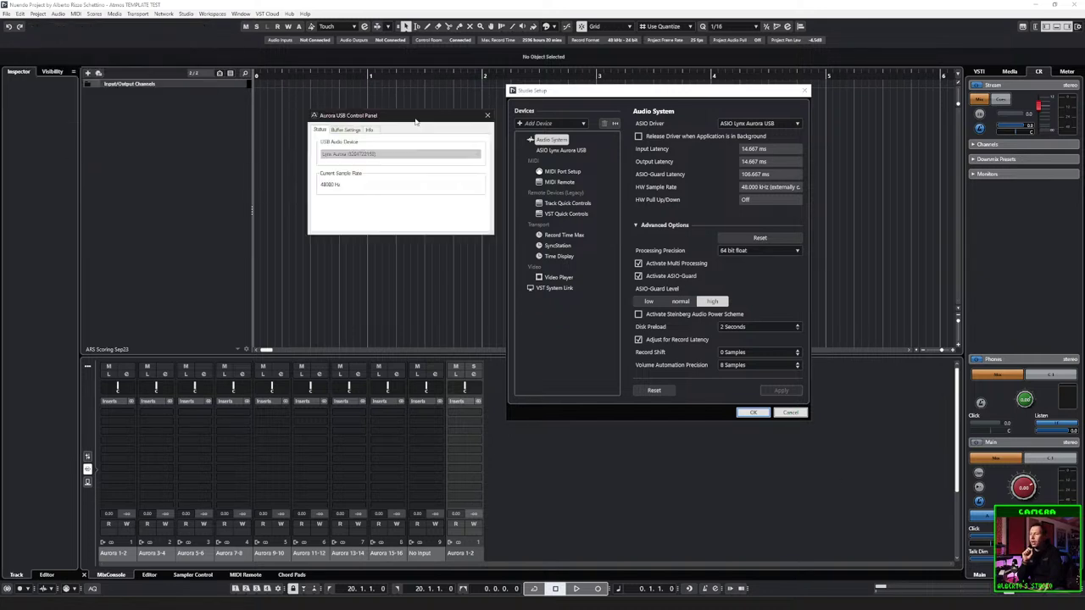
pyautogui.click(346, 130)
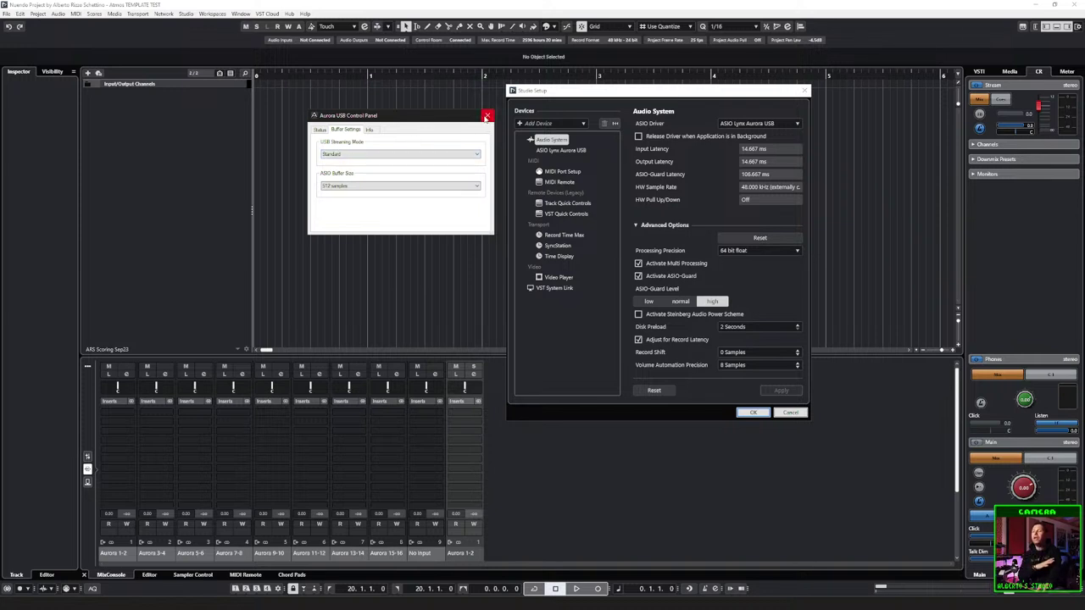
pyautogui.click(487, 117)
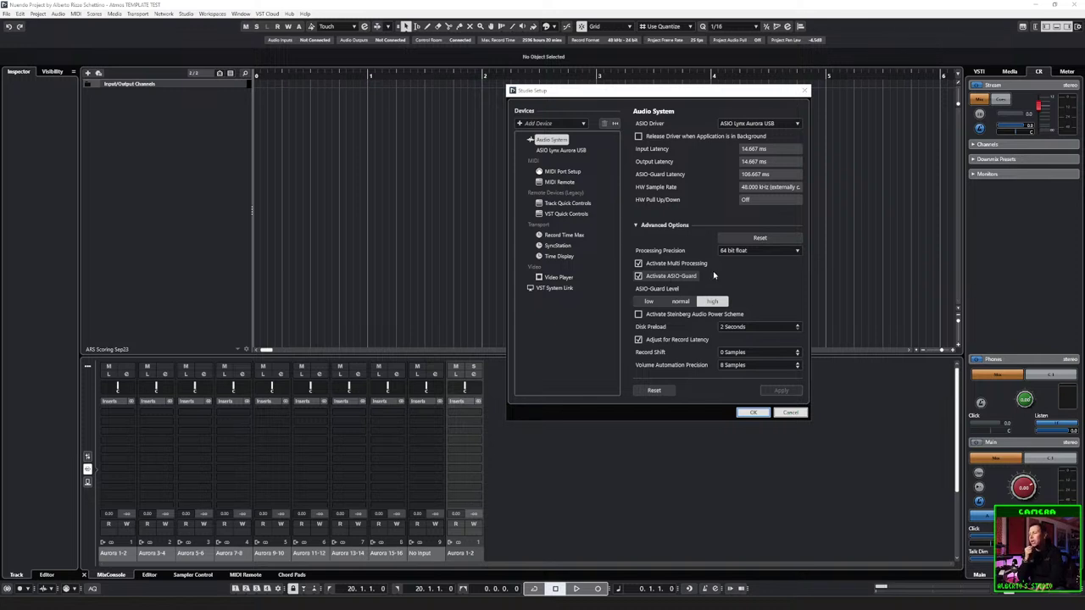
# Step: Deactivate ASIO-Guard and apply the change, leaving Release Driver when Application is in Background off
pyautogui.click(678, 275)
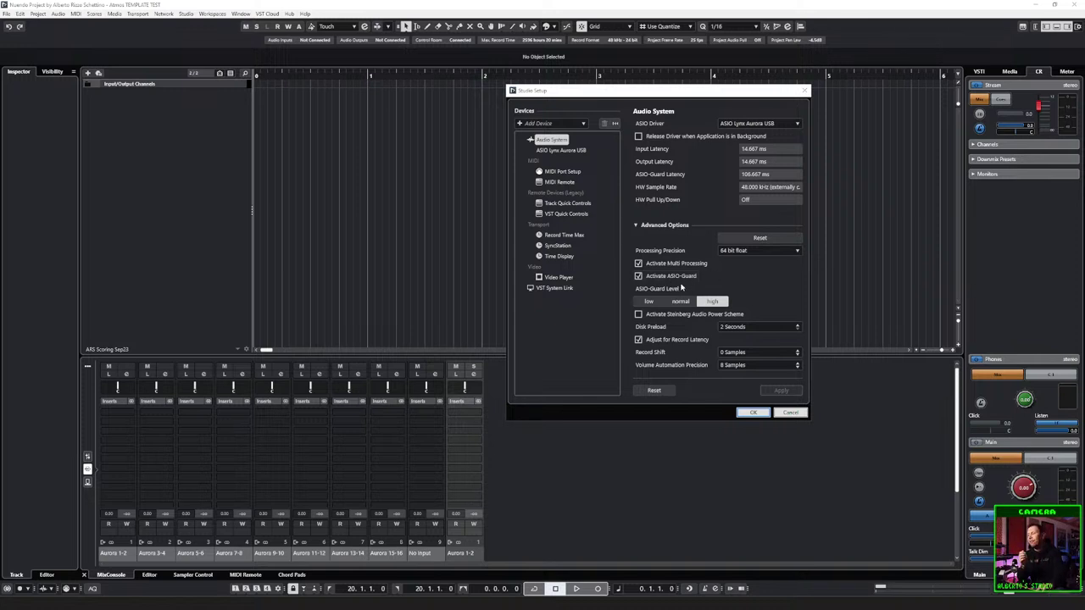
pyautogui.click(781, 391)
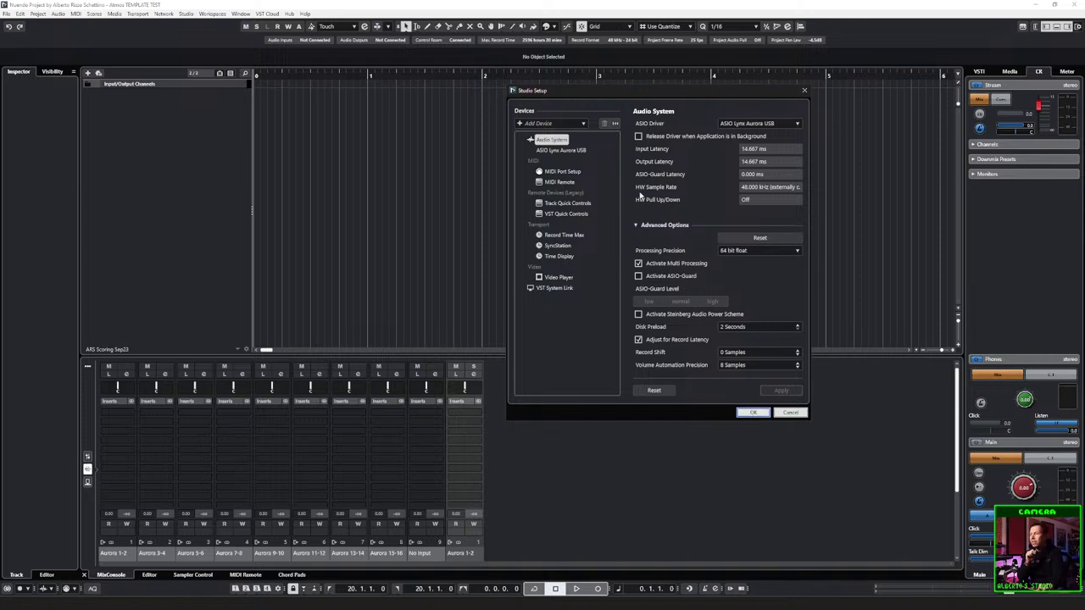
pyautogui.click(644, 137)
pyautogui.click(644, 137)
pyautogui.click(771, 392)
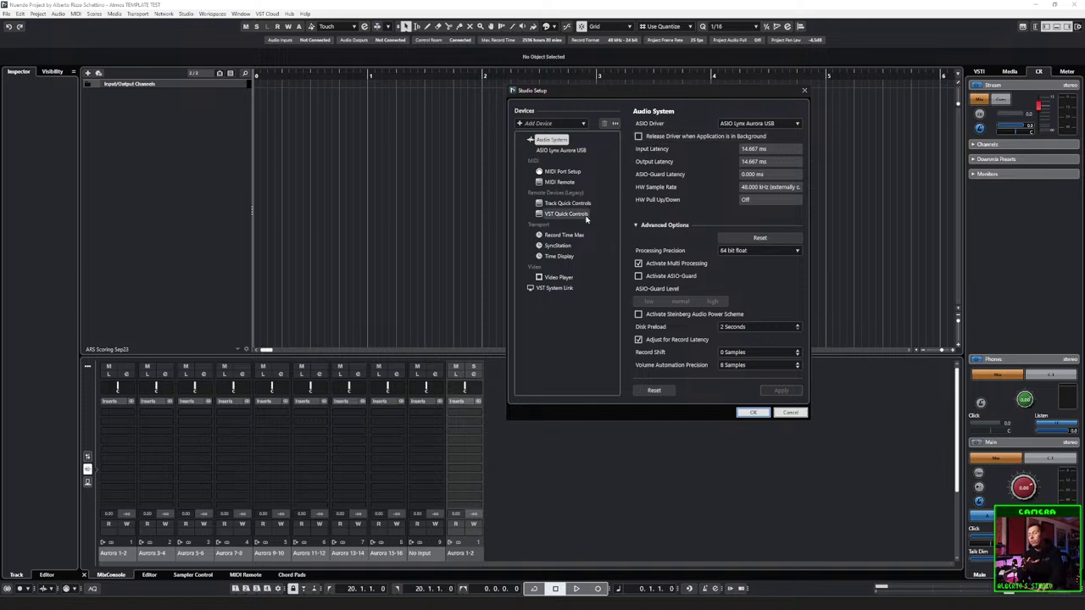
# Step: Show the ASIO Lynx Aurora USB device settings and enlarge the Studio Setup window to list all its ports
pyautogui.click(571, 152)
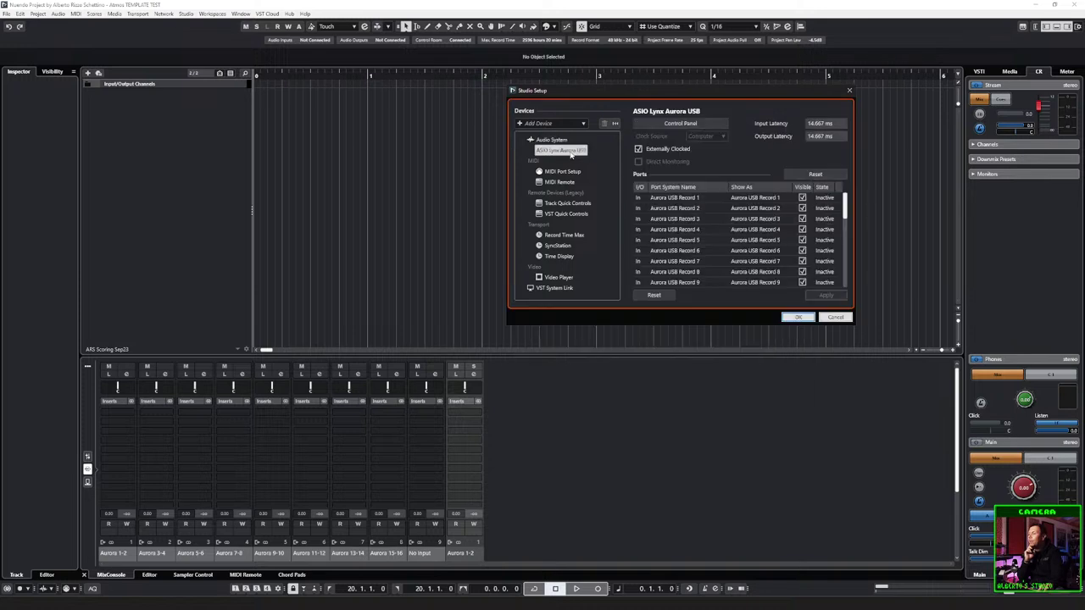
pyautogui.moveTo(764, 325); pyautogui.dragTo(736, 552)
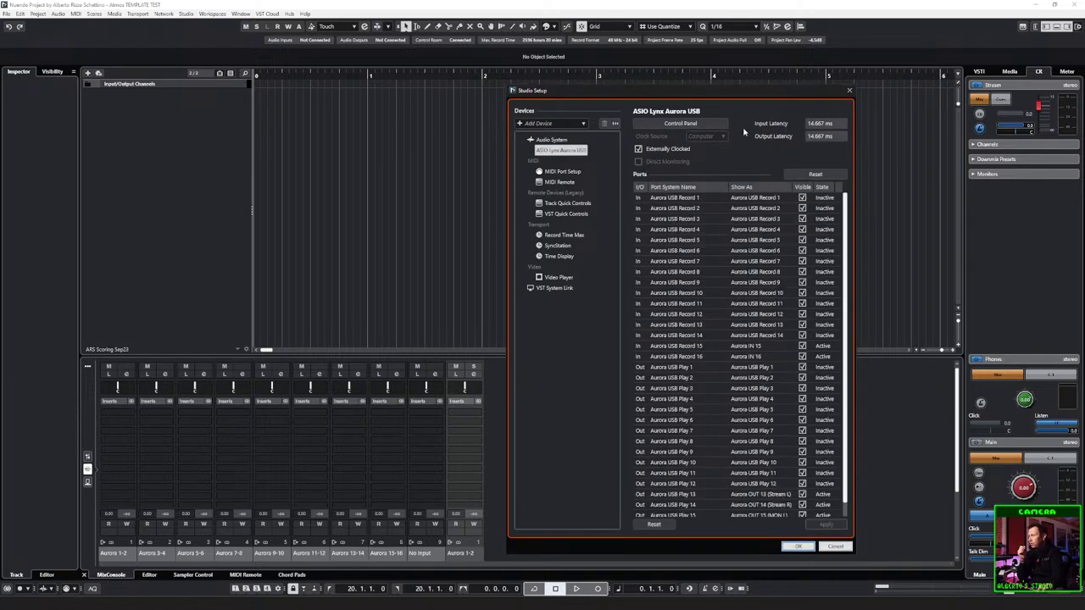
pyautogui.moveTo(742, 85); pyautogui.dragTo(742, 50)
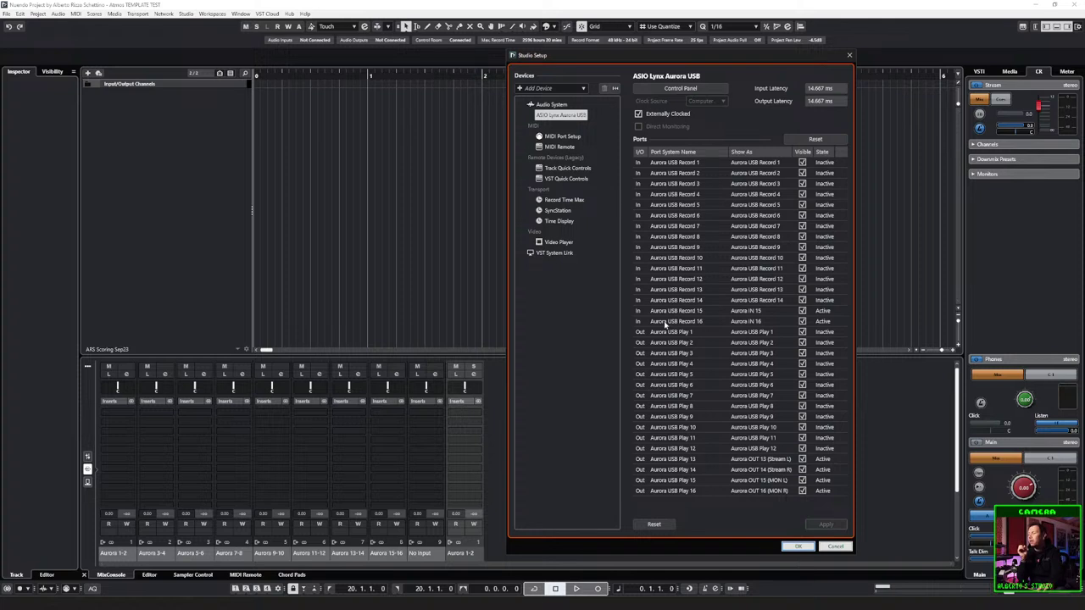
# Step: Clear the custom display names of input ports 15 and 16, restoring Aurora USB Record 15 and Aurora USB Record 16
pyautogui.click(679, 165)
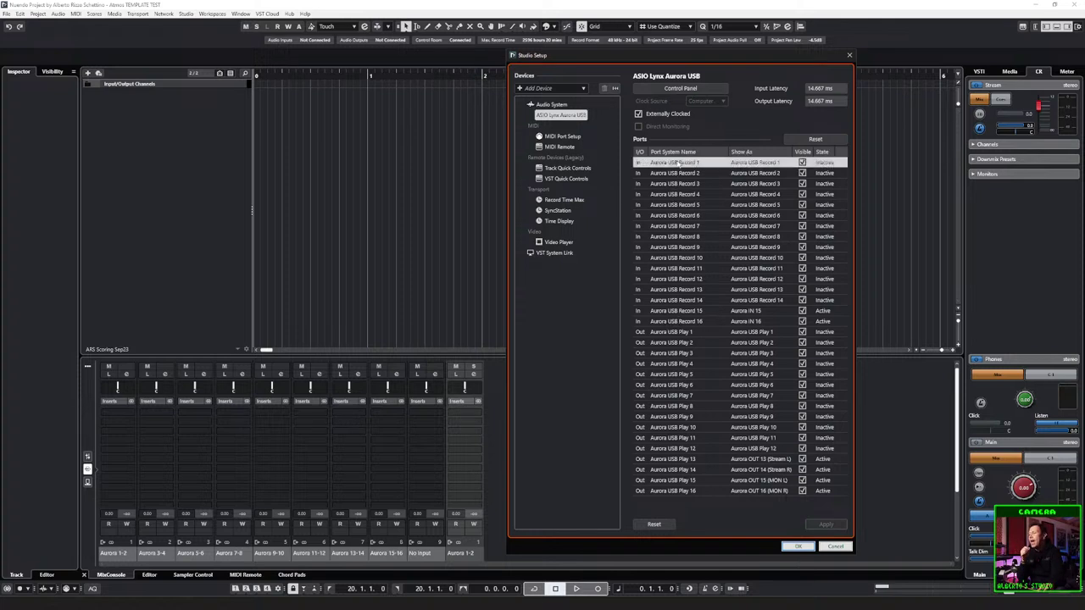
pyautogui.click(686, 323)
pyautogui.doubleClick(737, 312)
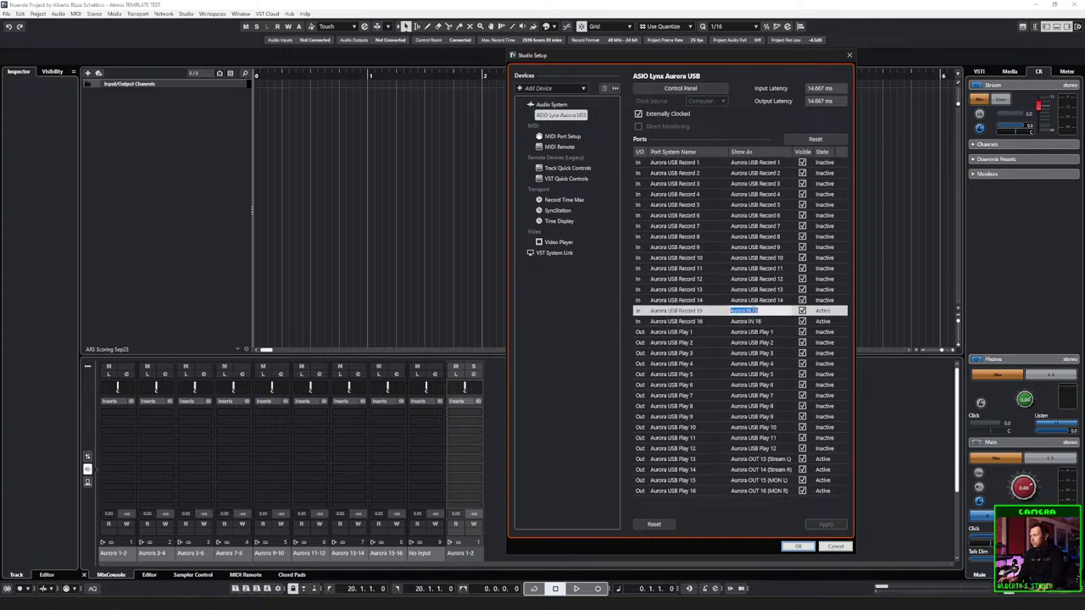
pyautogui.press('BackSpace')
pyautogui.click(751, 322)
pyautogui.doubleClick(751, 322)
pyautogui.press('BackSpace')
pyautogui.press('Return')
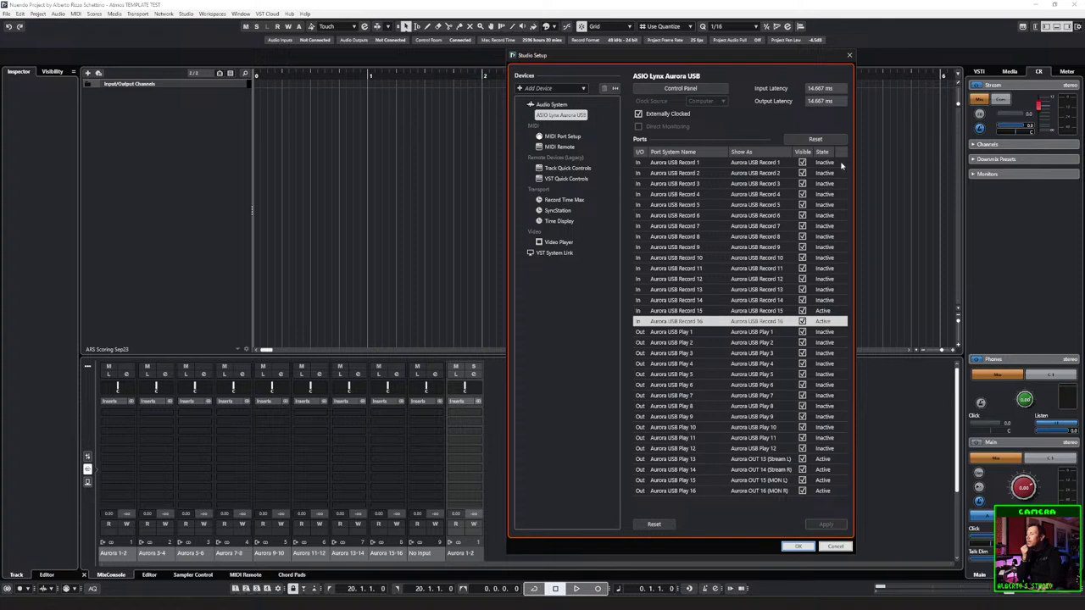
# Step: Widen the Studio Setup window and examine the Aurora's 16 record and 16 play ports in the list
pyautogui.moveTo(854, 167); pyautogui.dragTo(950, 167)
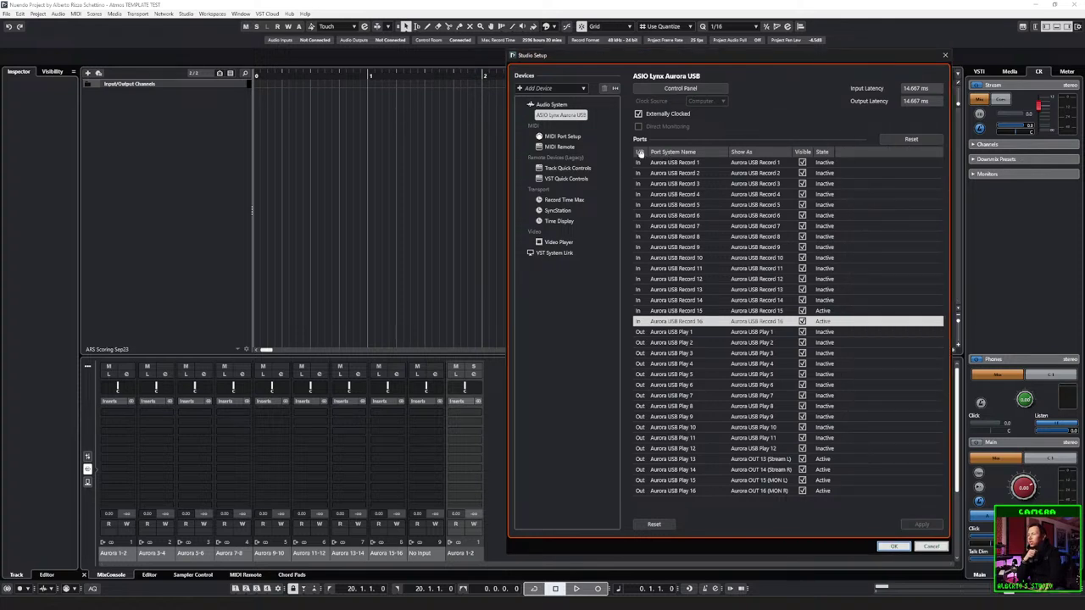
pyautogui.moveTo(679, 56); pyautogui.dragTo(650, 52)
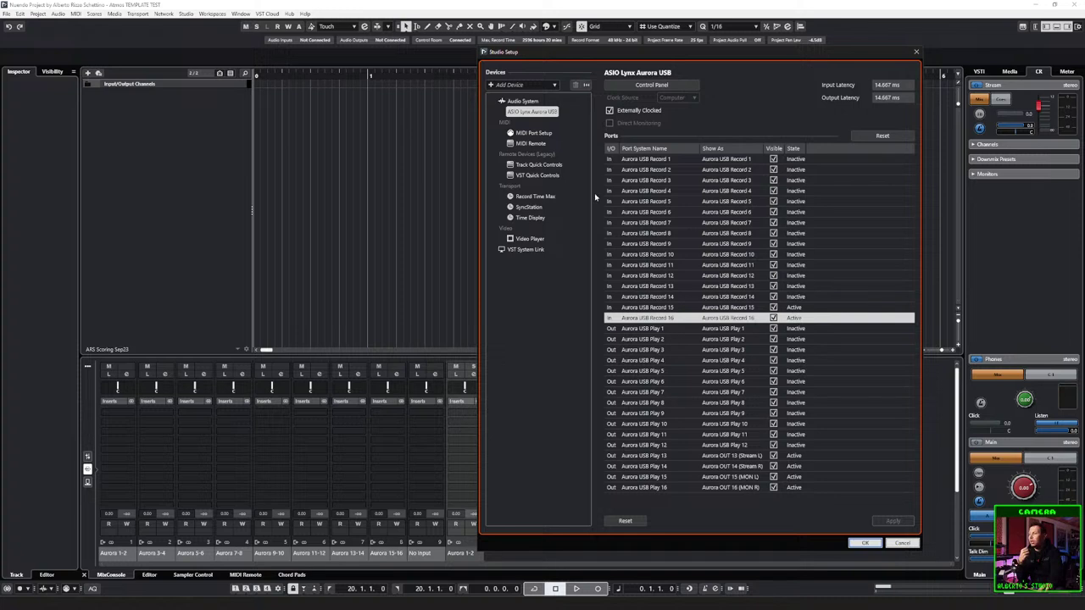
pyautogui.click(627, 161)
pyautogui.click(632, 321)
pyautogui.click(648, 330)
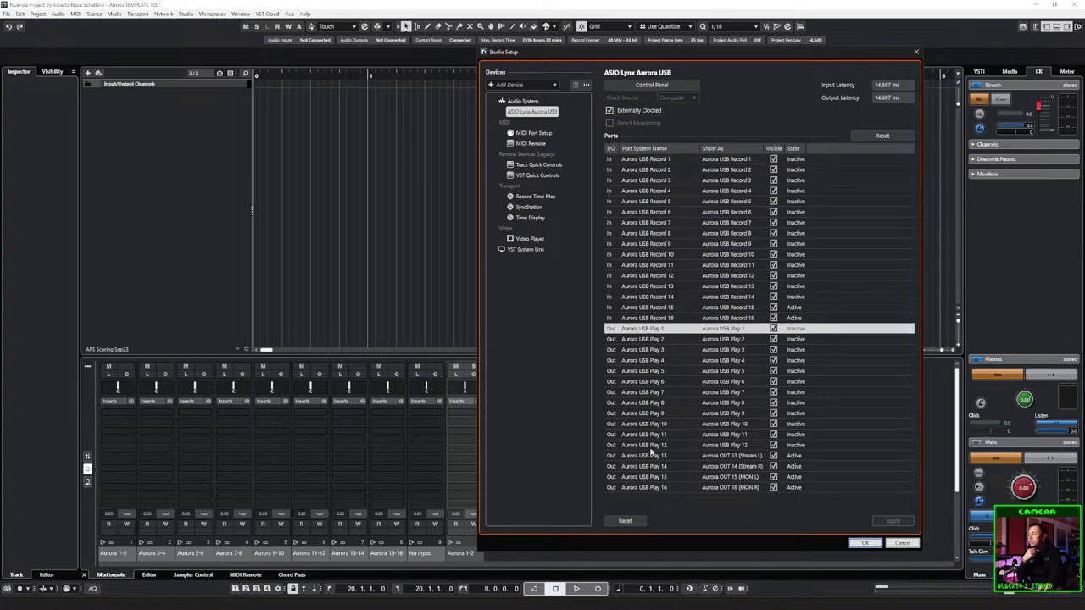
pyautogui.click(648, 487)
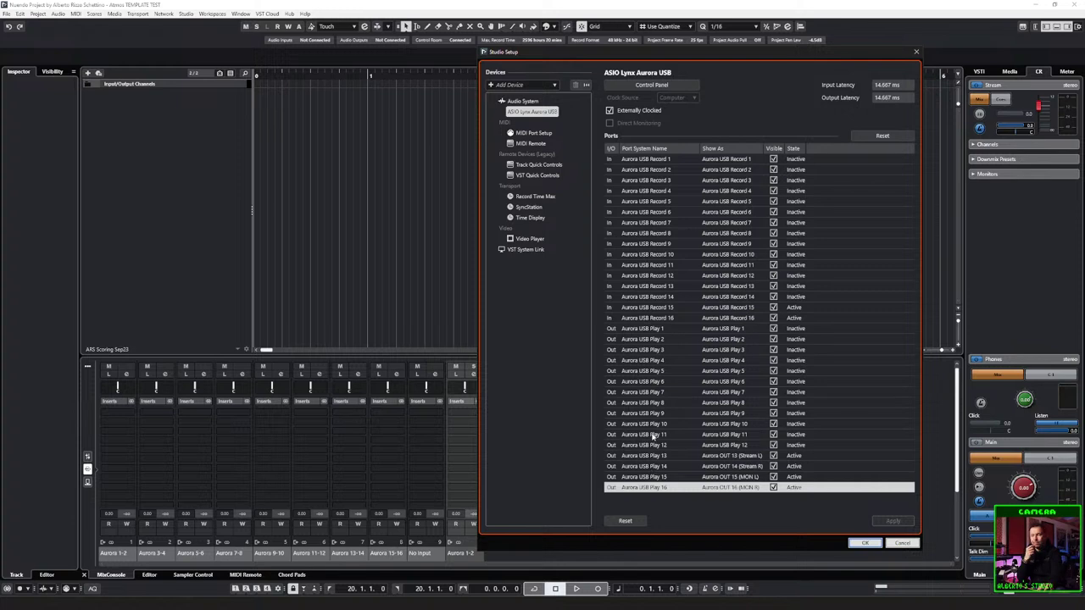
pyautogui.click(648, 161)
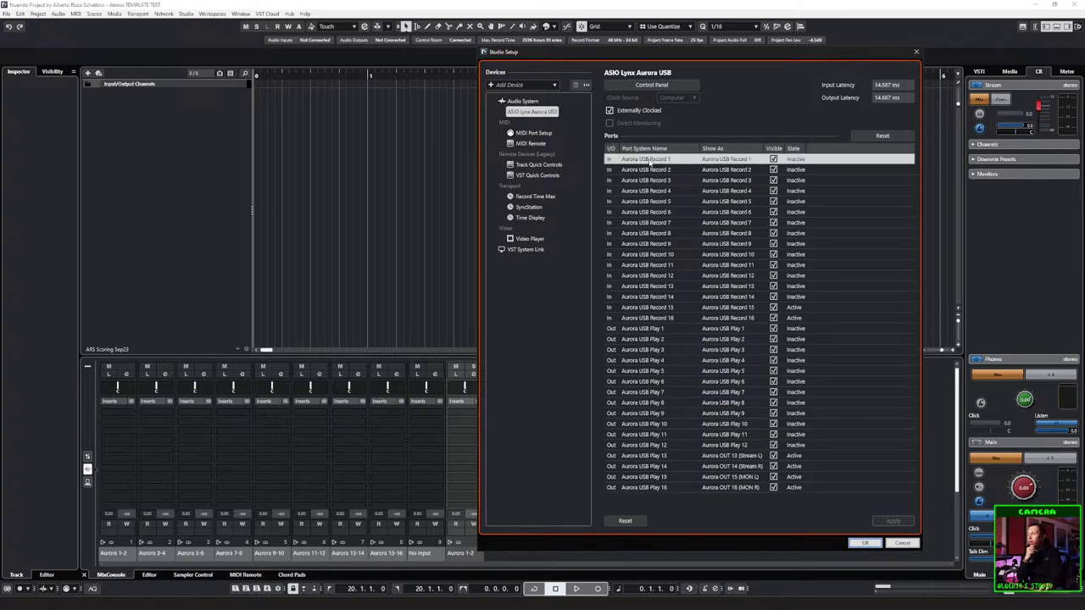
pyautogui.click(650, 331)
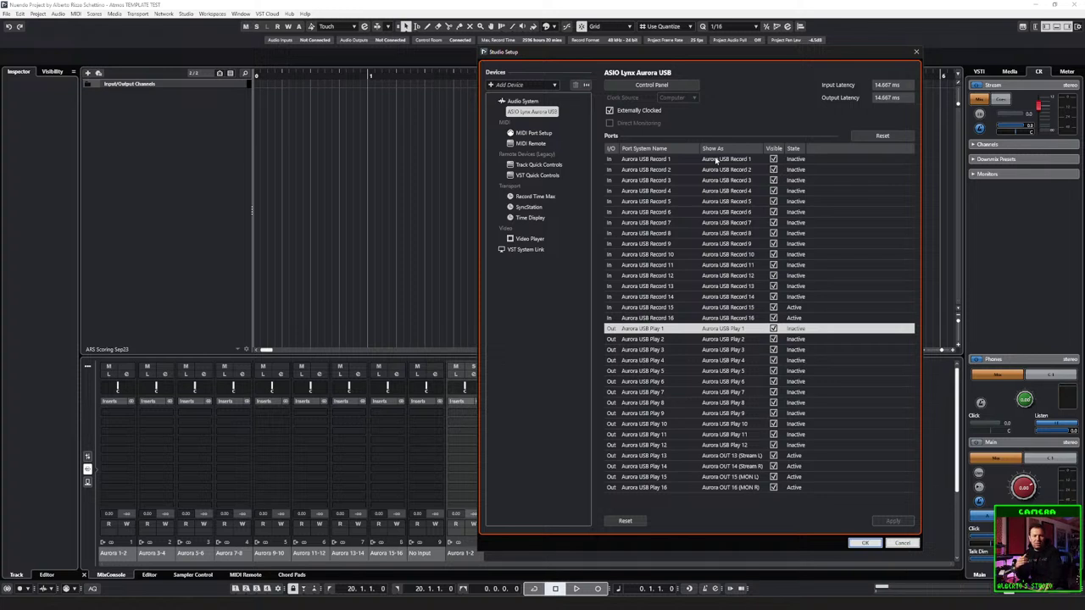
# Step: Rename the display names of Aurora USB Record 1 and 2 to Aurora IN 1 and Aurora IN 2
pyautogui.doubleClick(716, 160)
pyautogui.moveTo(717, 160); pyautogui.dragTo(748, 160)
pyautogui.write('Out')
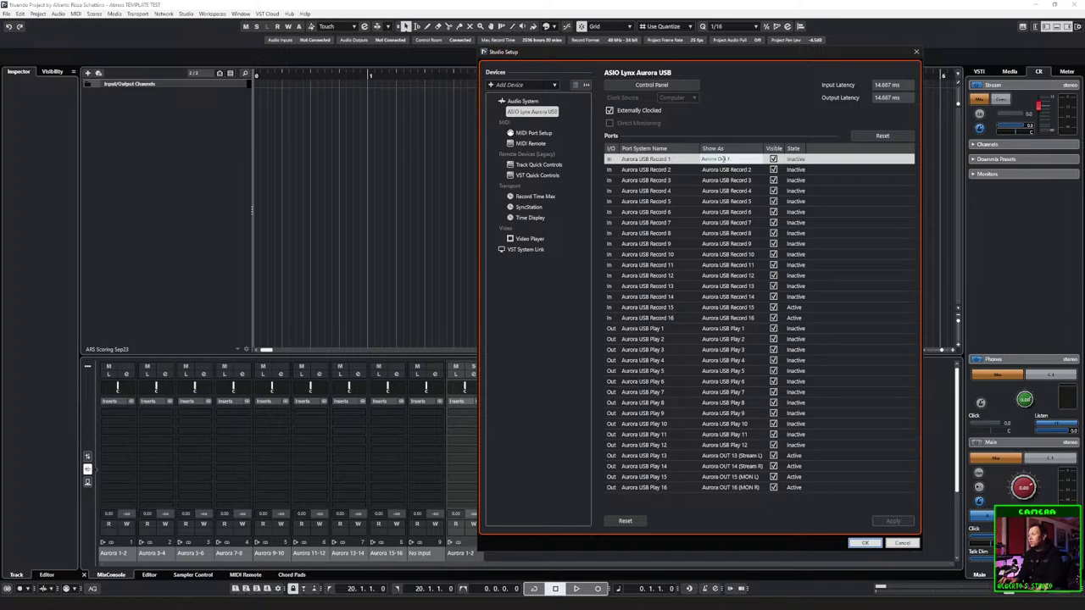
pyautogui.press('BackSpace')
pyautogui.press('BackSpace')
pyautogui.press('BackSpace')
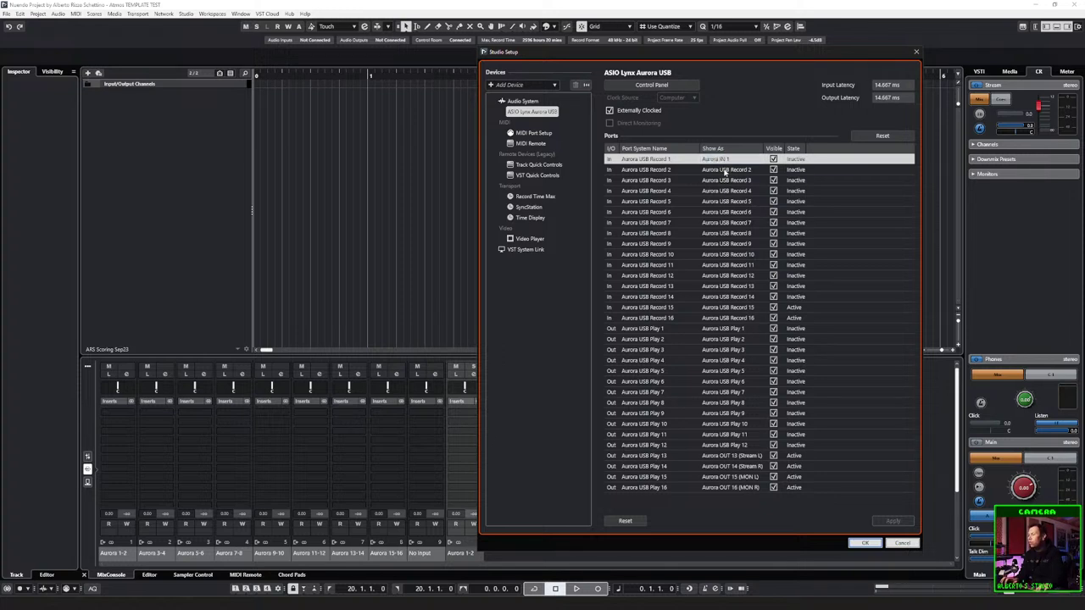
pyautogui.press('Tab')
pyautogui.write('Aur')
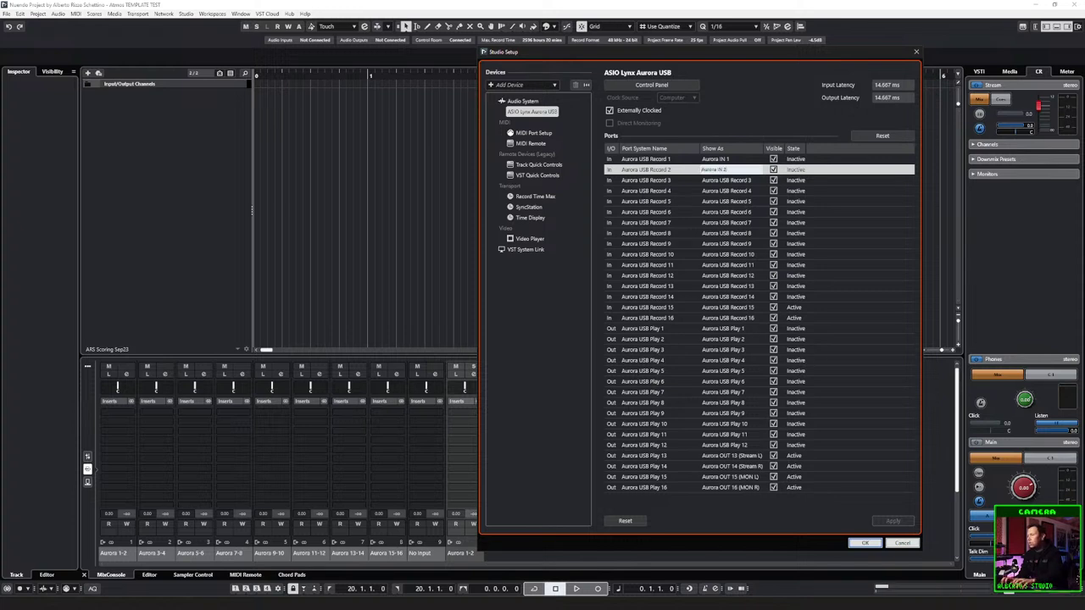
pyautogui.press('Return')
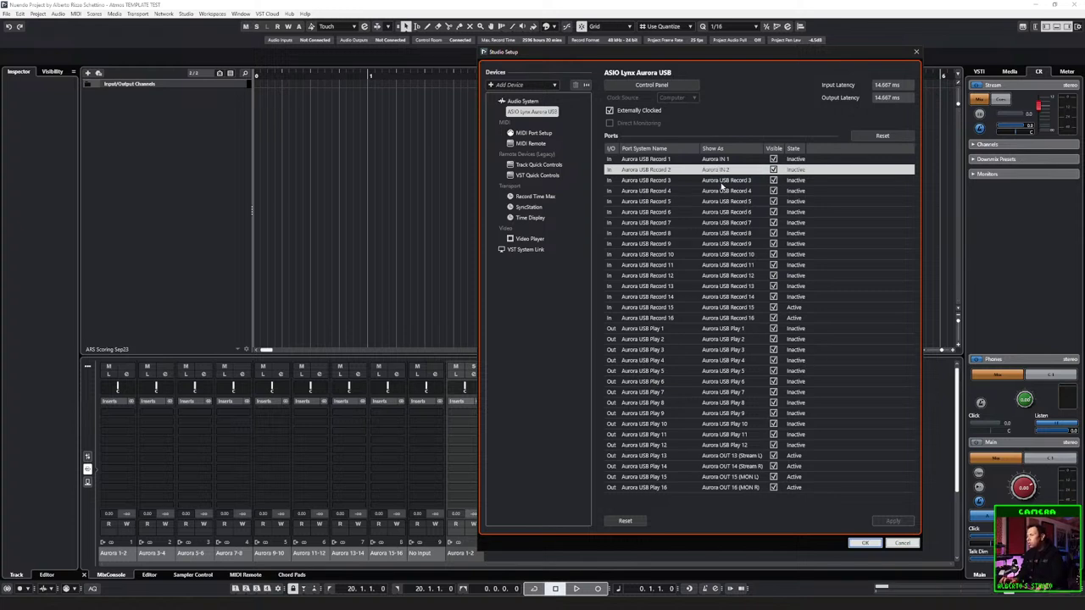
# Step: Rename the display names of Aurora USB Record 3 and 4 to Aurora IN 3 and Aurora IN 4
pyautogui.doubleClick(719, 183)
pyautogui.write('Aurora IN 2')
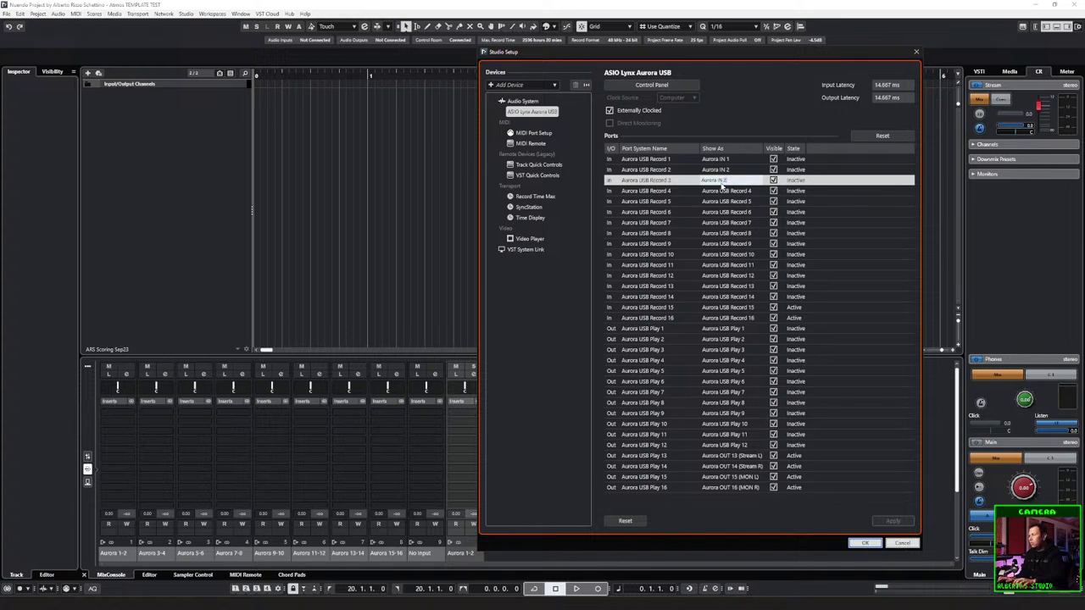
pyautogui.write('3')
pyautogui.press('Return')
pyautogui.doubleClick(720, 190)
pyautogui.write('4')
pyautogui.hotkey('ctrl', 'a')
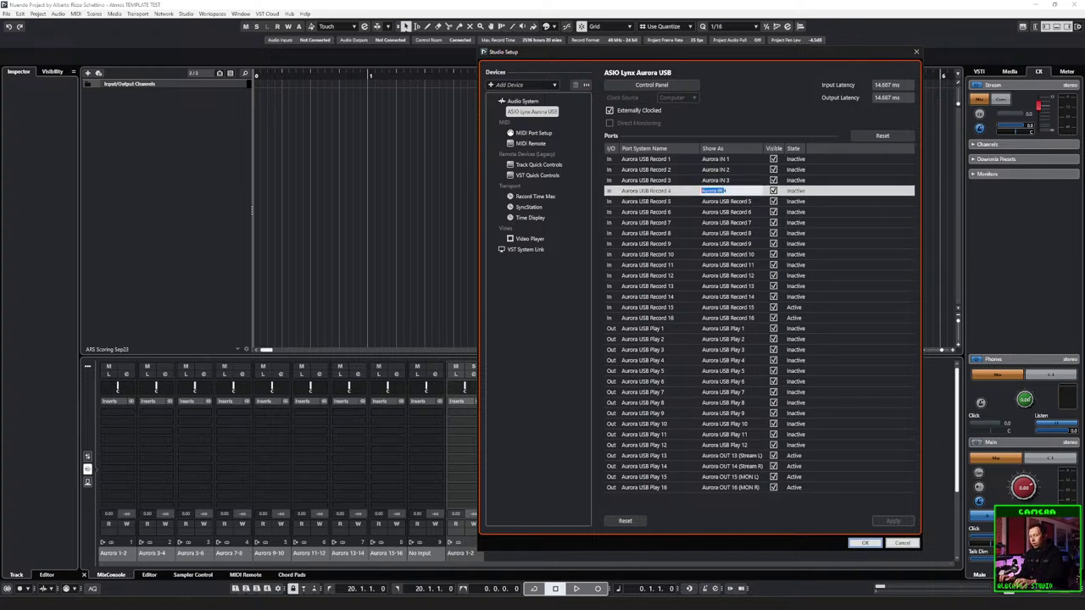
# Step: Rename the display names of Aurora USB Record 5 through 8 to Aurora IN 5 through Aurora IN 8
pyautogui.press('Tab')
pyautogui.write('Aurora IN 5')
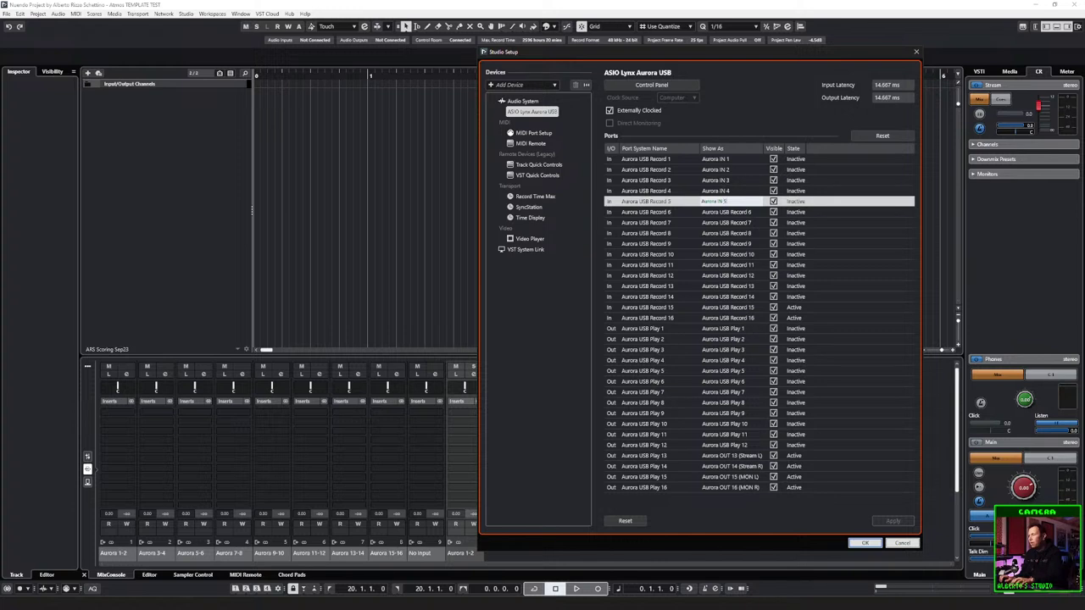
pyautogui.press('Tab')
pyautogui.write('Aurora IN 6')
pyautogui.press('Tab')
pyautogui.write('Aurora IN')
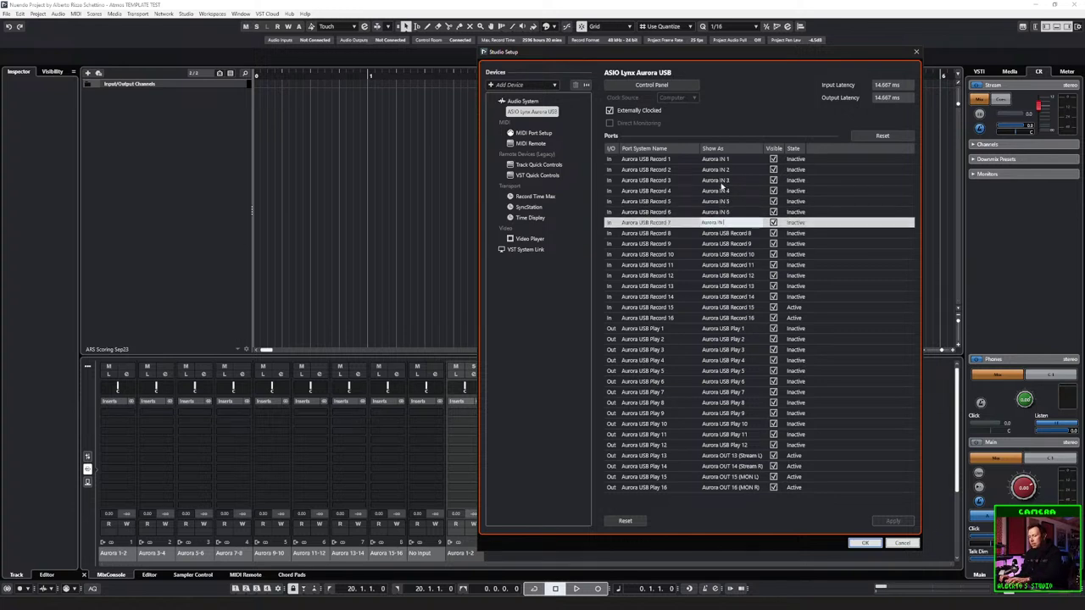
pyautogui.write(' 7')
pyautogui.press('Tab')
pyautogui.write('Aurora IN 8')
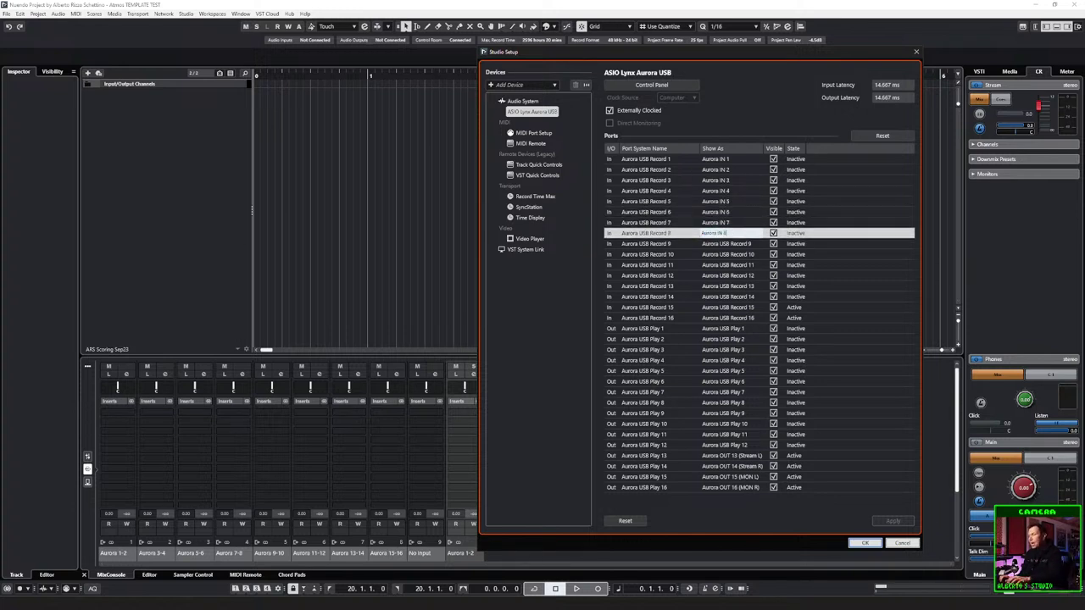
# Step: Rename the display names of Aurora USB Record 9, 10 and 11 to Aurora IN 9, Aurora IN 10 and Aurora IN 11
pyautogui.press('Tab')
pyautogui.write('Aurora IN 9')
pyautogui.press('Tab')
pyautogui.write('Aurora IN 10')
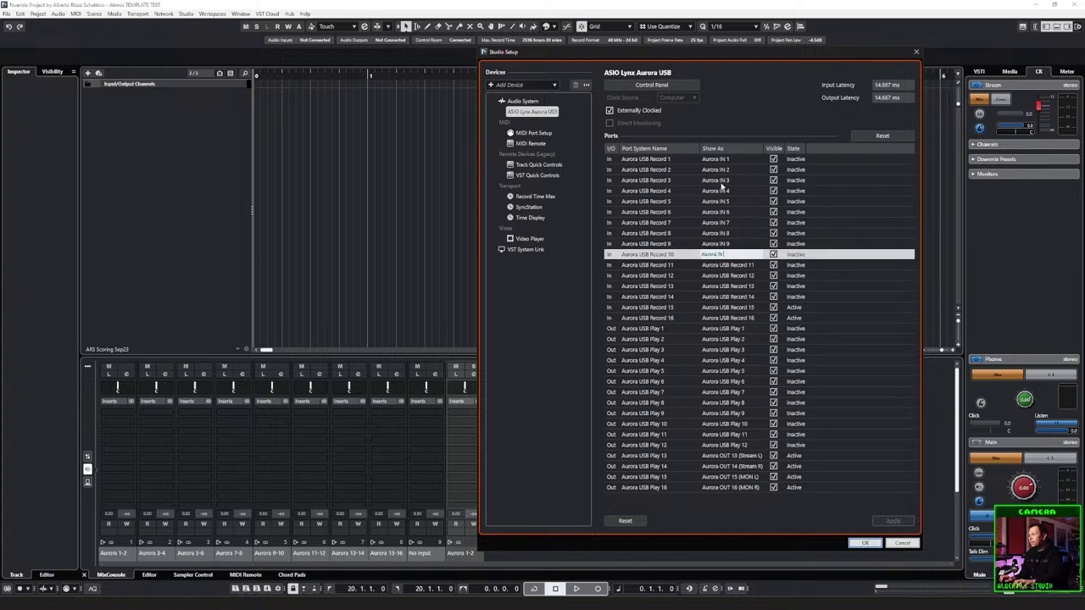
pyautogui.press('Tab')
pyautogui.write('Aurora IN 11')
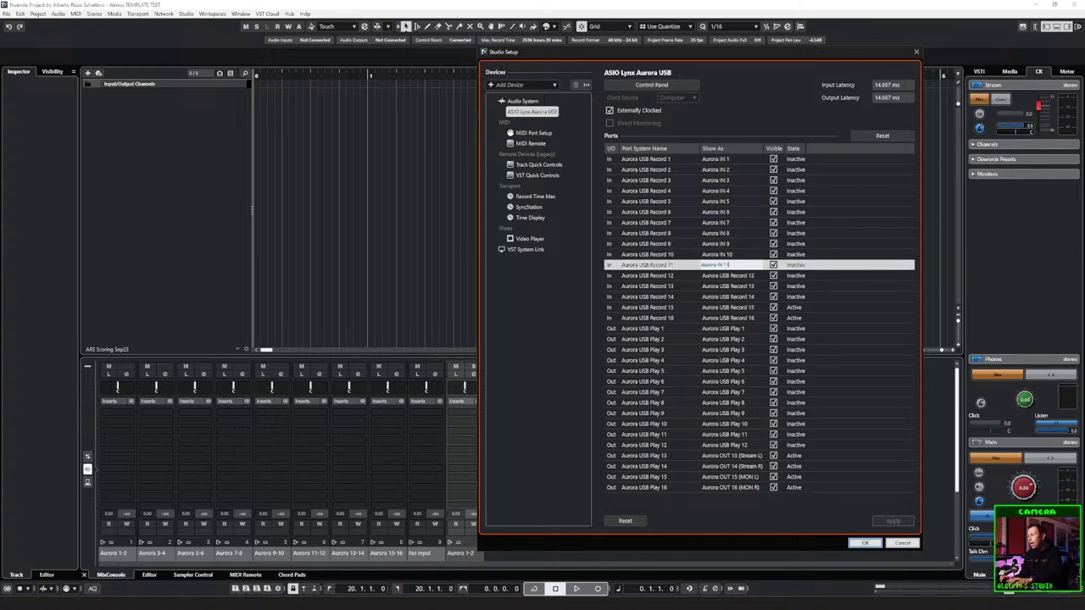
# Step: Rename the display names of Aurora USB Record 12 through 16 to Aurora IN 12 through Aurora IN 16
pyautogui.press('Tab')
pyautogui.write('Aurora IN 12')
pyautogui.press('Tab')
pyautogui.write('Aurora IN 13')
pyautogui.press('Tab')
pyautogui.write('Aurora IN 14')
pyautogui.press('Tab')
pyautogui.write('Aurora IN 15')
pyautogui.press('Tab')
pyautogui.write('Aurora IN ')
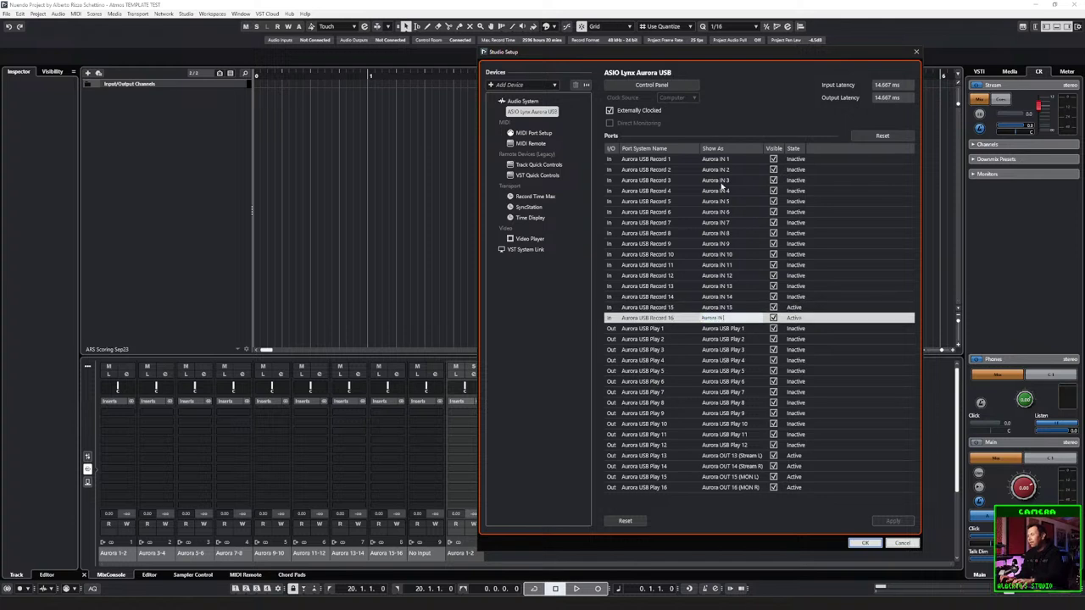
pyautogui.write('16')
pyautogui.press('Return')
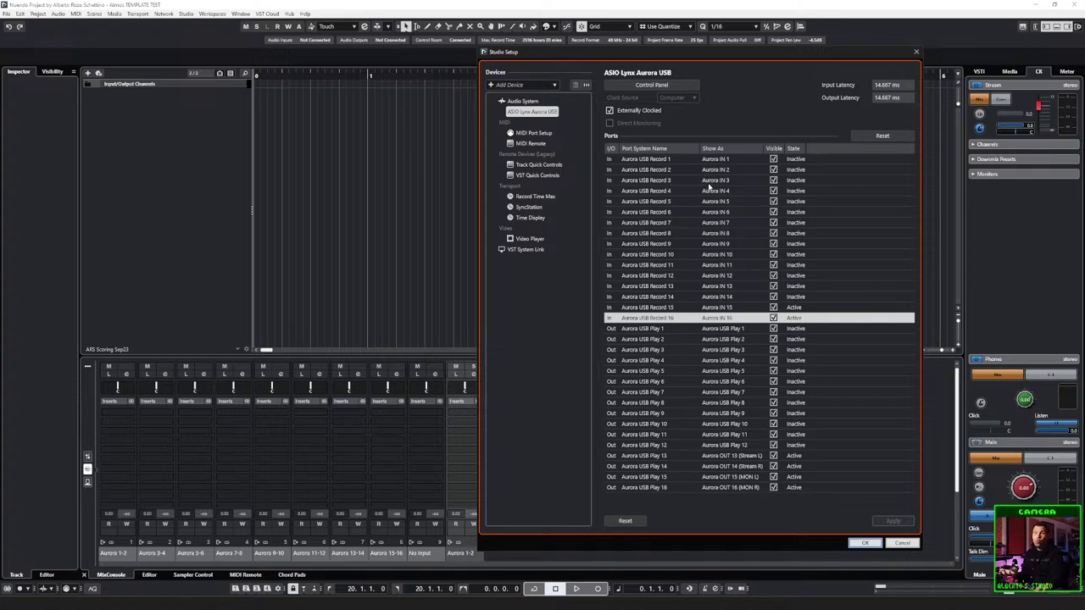
# Step: Rename the display names of Aurora USB Play 1 through 4 to Aurora OUT 1 through Aurora OUT 4
pyautogui.doubleClick(718, 332)
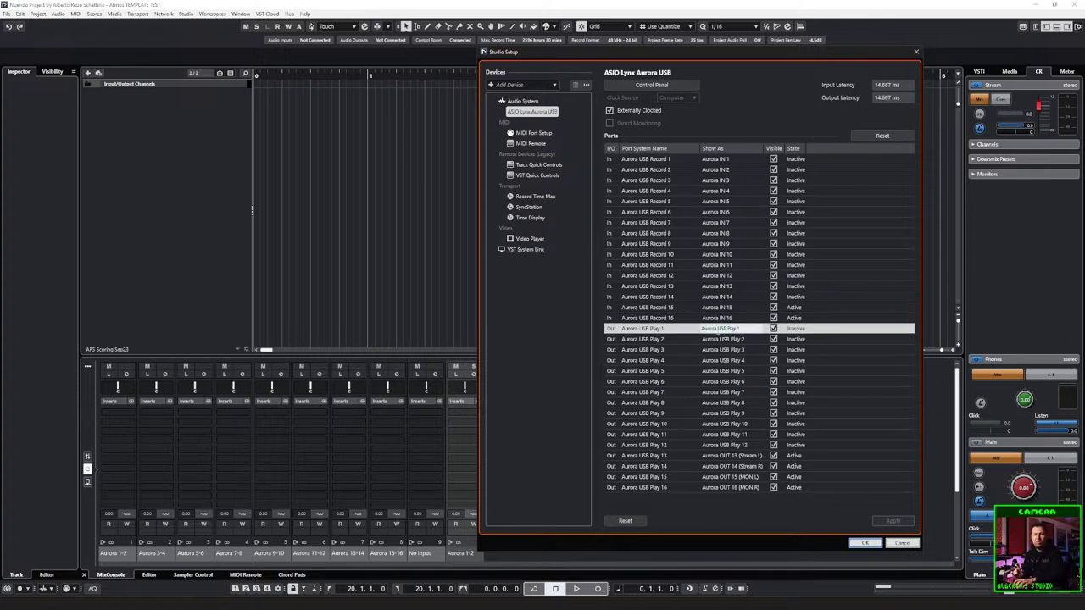
pyautogui.write('Aurora (OUT')
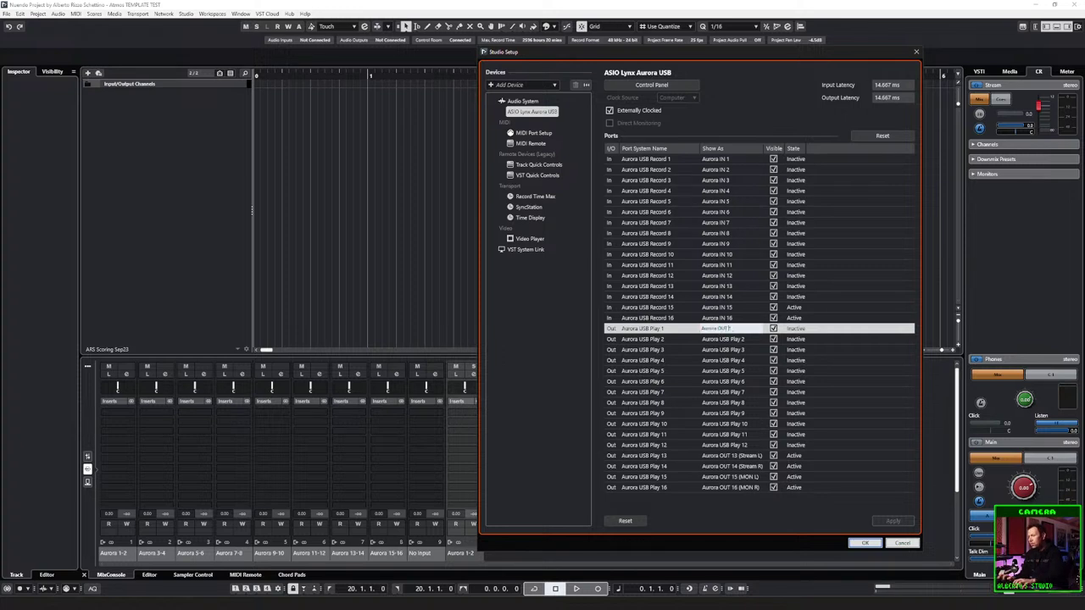
pyautogui.press('Return')
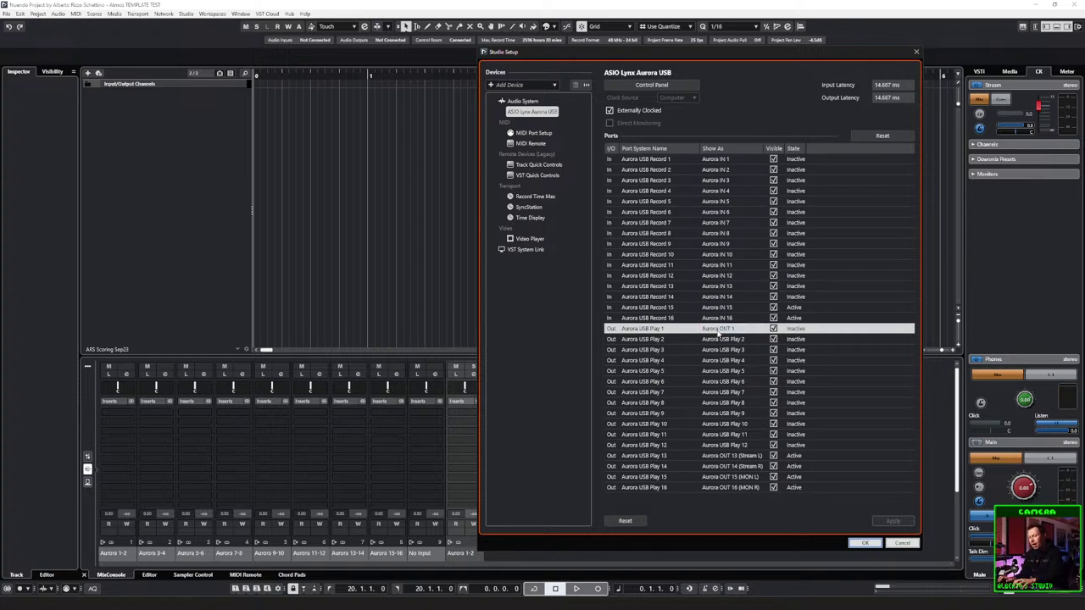
pyautogui.click(719, 338)
pyautogui.doubleClick(719, 338)
pyautogui.write('Aurora OUT 2')
pyautogui.press('Tab')
pyautogui.write('Aurora OUT 3')
pyautogui.press('Tab')
pyautogui.write('Aurora OUT 4')
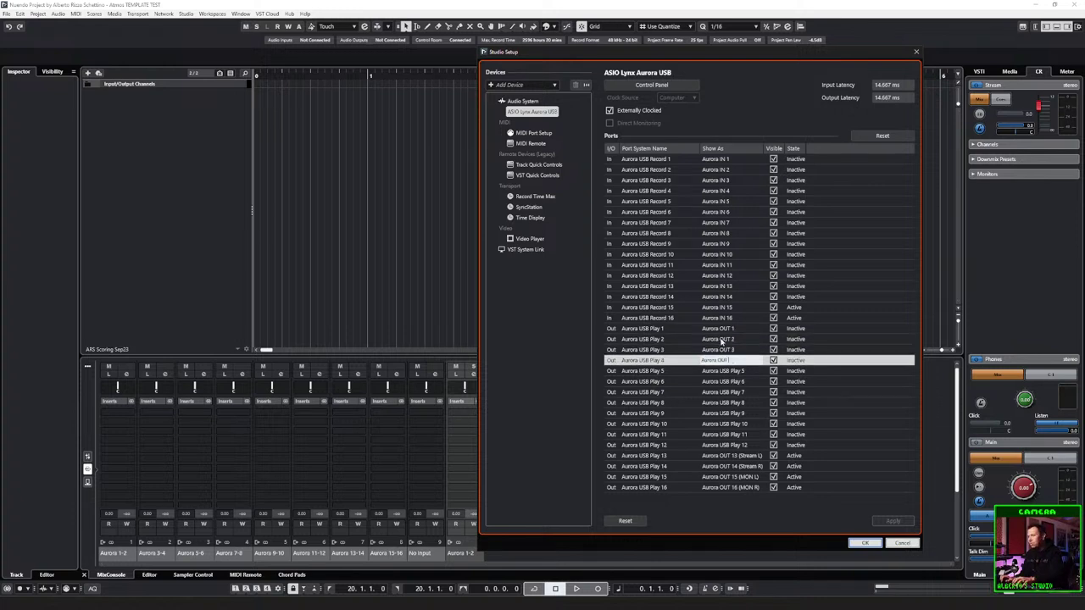
# Step: Rename the display names of Aurora USB Play 5 through 8 to Aurora OUT 5 through Aurora OUT 8
pyautogui.press('Tab')
pyautogui.write('Aurora OUT 5')
pyautogui.press('Tab')
pyautogui.write('Aurora OUT 6')
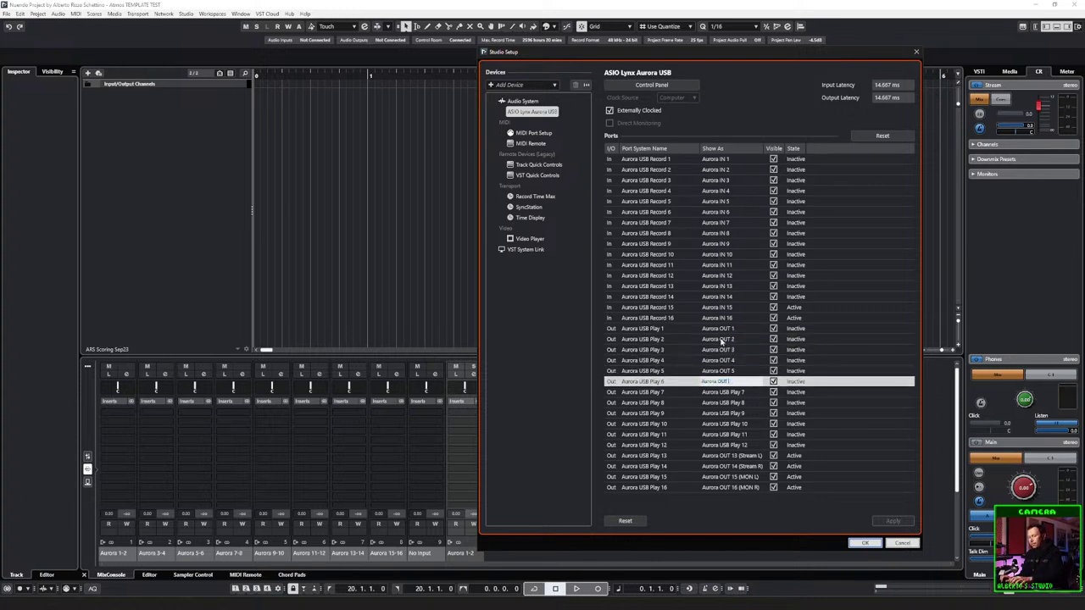
pyautogui.press('Tab')
pyautogui.write('Aurora OUT 7')
pyautogui.press('Tab')
pyautogui.write('Aurora OUT 8')
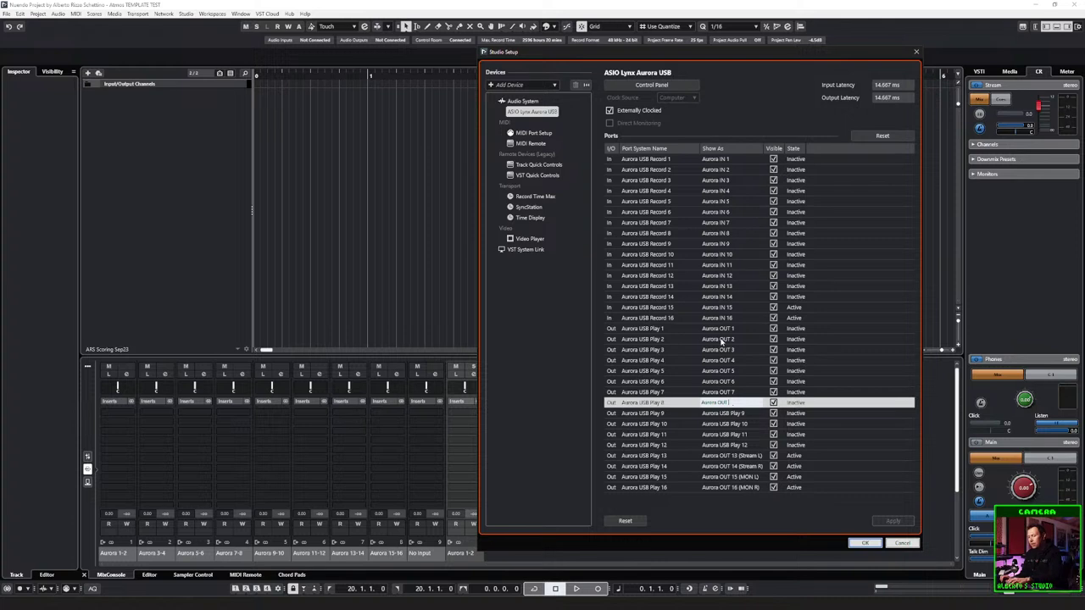
# Step: Rename the display names of Aurora USB Play 9 through 12 to Aurora OUT 9 through Aurora OUT 12
pyautogui.press('Tab')
pyautogui.write('Aurora OUT 9')
pyautogui.press('Tab')
pyautogui.write('Aurora OUT 10')
pyautogui.press('Tab')
pyautogui.write('Aurora OUT 11')
pyautogui.press('Tab')
pyautogui.write('Aurora OUT')
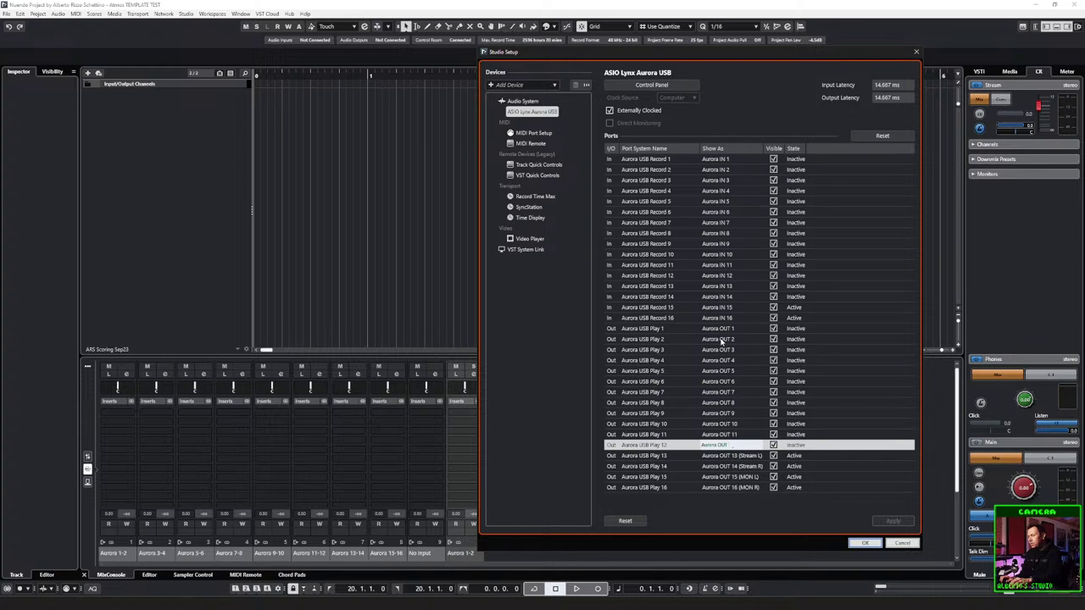
pyautogui.write(' 12')
# Step: Replace the custom display names of Aurora USB Play 13 and 14 with Aurora OUT 13 and Aurora OUT 14
pyautogui.press('Tab')
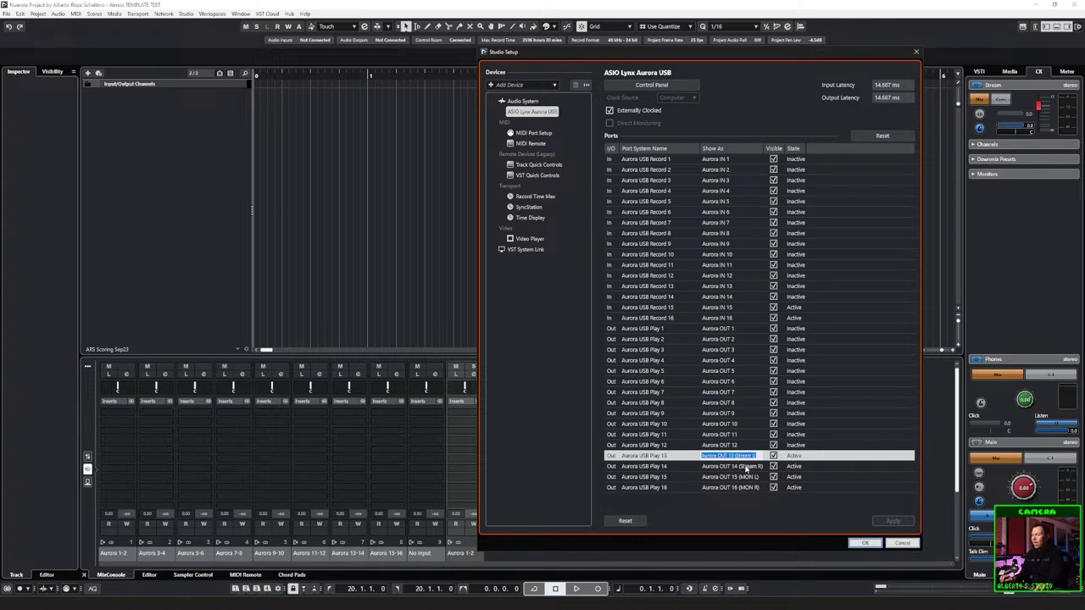
pyautogui.write('Aurora OUT')
pyautogui.write('1')
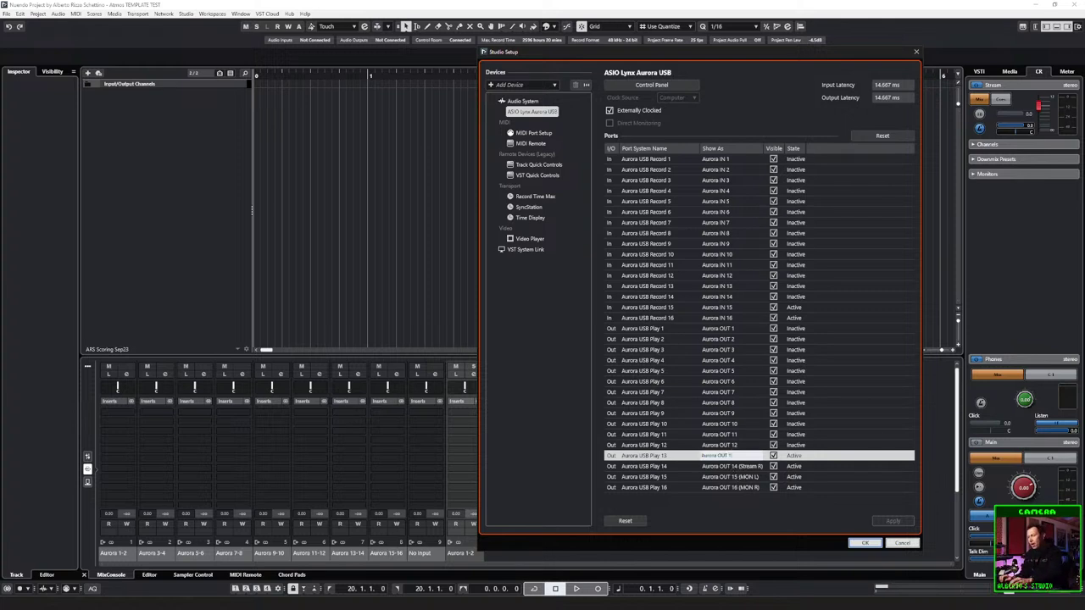
pyautogui.write('3')
pyautogui.press('Tab')
pyautogui.write('Aurora OUT')
# Step: Replace the custom display names of Aurora USB Play 15 and 16 with Aurora OUT 15 and Aurora OUT 16
pyautogui.press('Tab')
pyautogui.write('Aurora OUT')
pyautogui.write('15')
pyautogui.press('Tab')
pyautogui.write('Aurora OUT')
pyautogui.write('16')
pyautogui.press('Return')
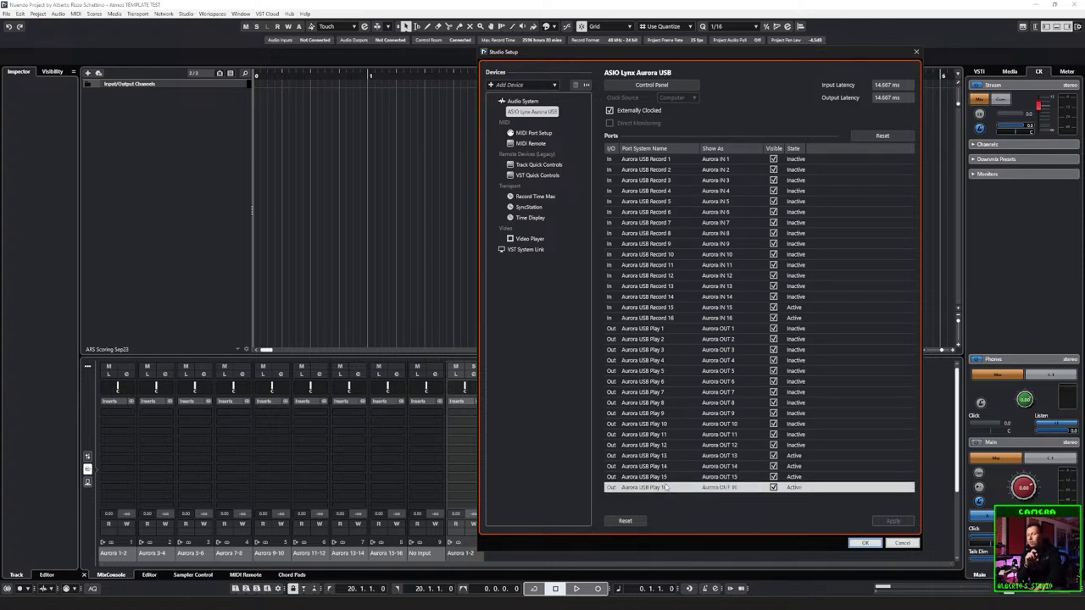
pyautogui.doubleClick(716, 458)
pyautogui.press('Return')
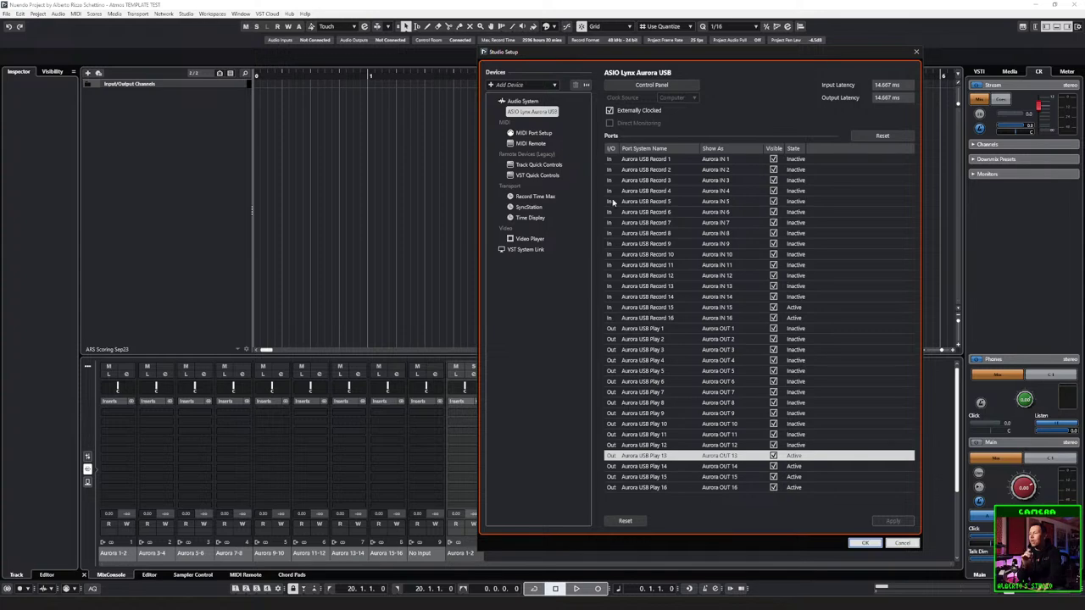
# Step: Show the MIDI Port Setup in an enlarged window and examine its Visible and In 'All MIDI Inputs' columns
pyautogui.click(533, 133)
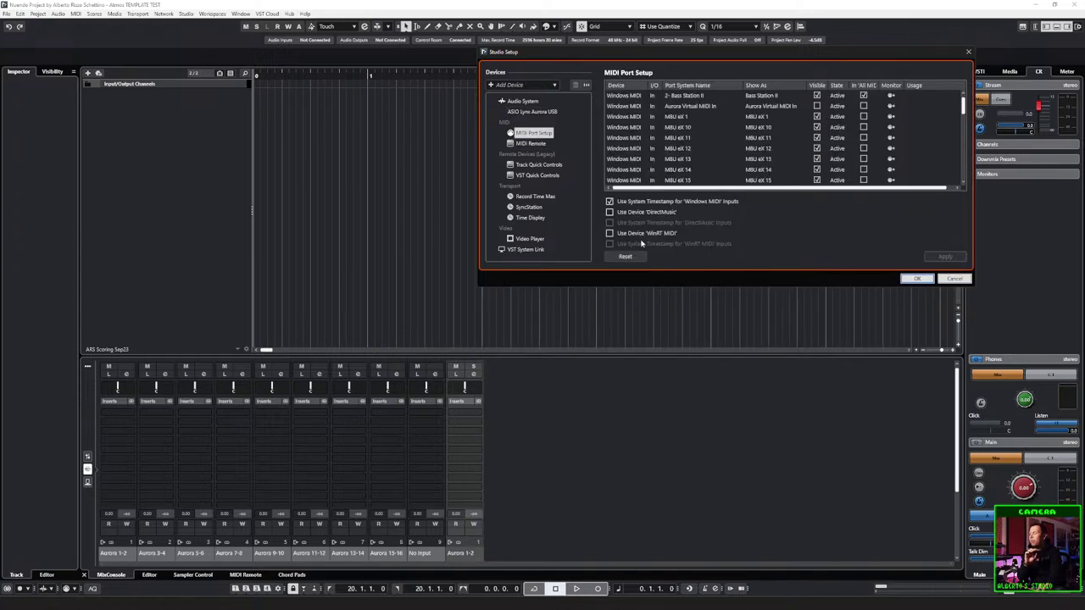
pyautogui.moveTo(712, 288); pyautogui.dragTo(706, 533)
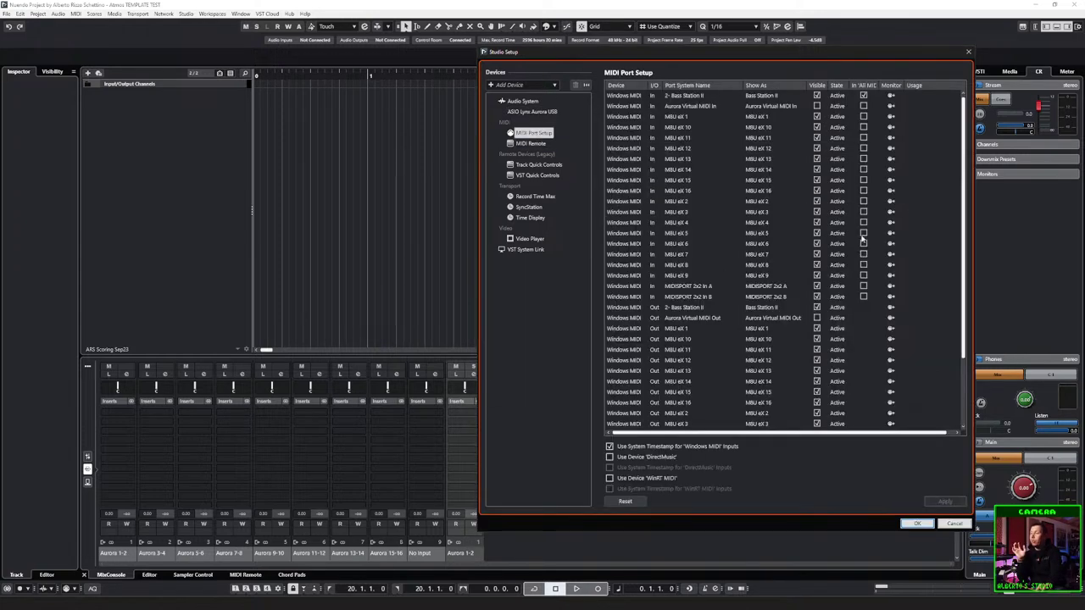
pyautogui.scroll(-3, 963, 158)
pyautogui.scroll(3, 963, 158)
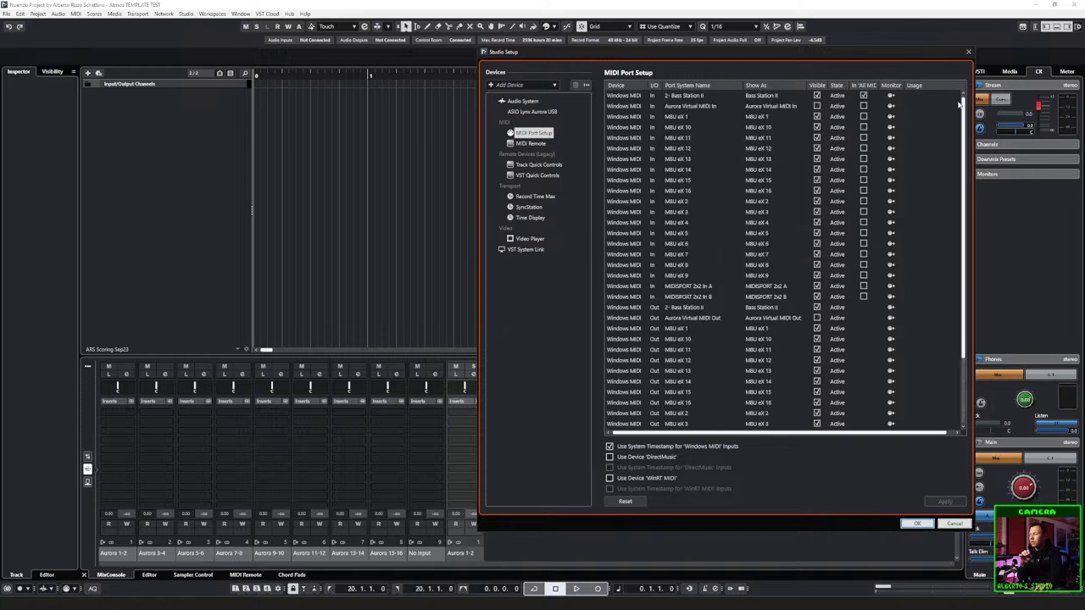
# Step: Return to the ASIO Lynx Aurora USB port list and close Studio Setup, accepting the settings
pyautogui.click(533, 112)
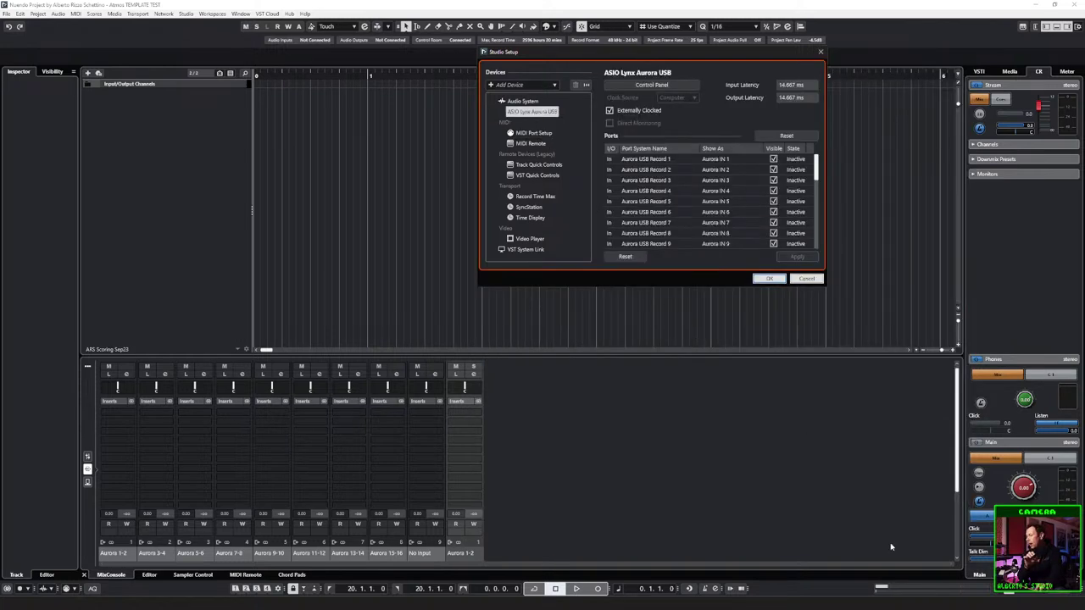
pyautogui.click(769, 278)
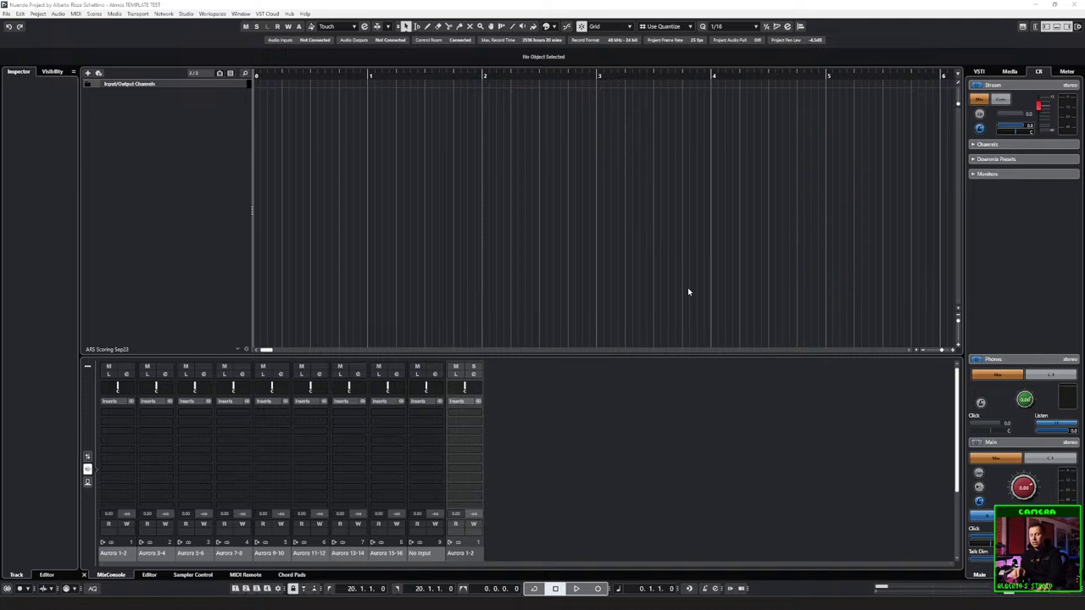
pyautogui.click(567, 215)
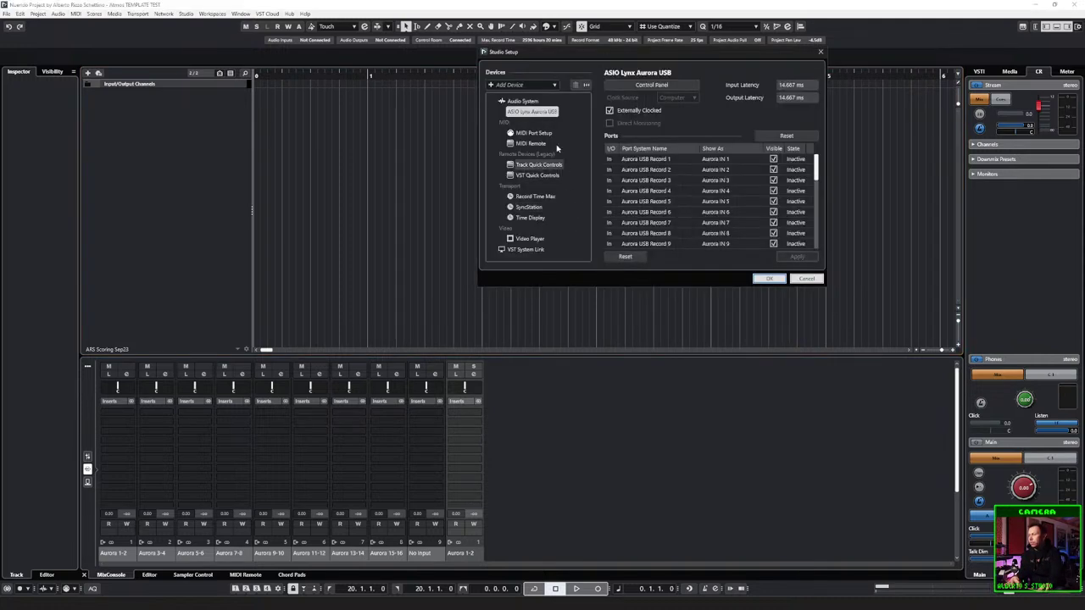
pyautogui.click(771, 280)
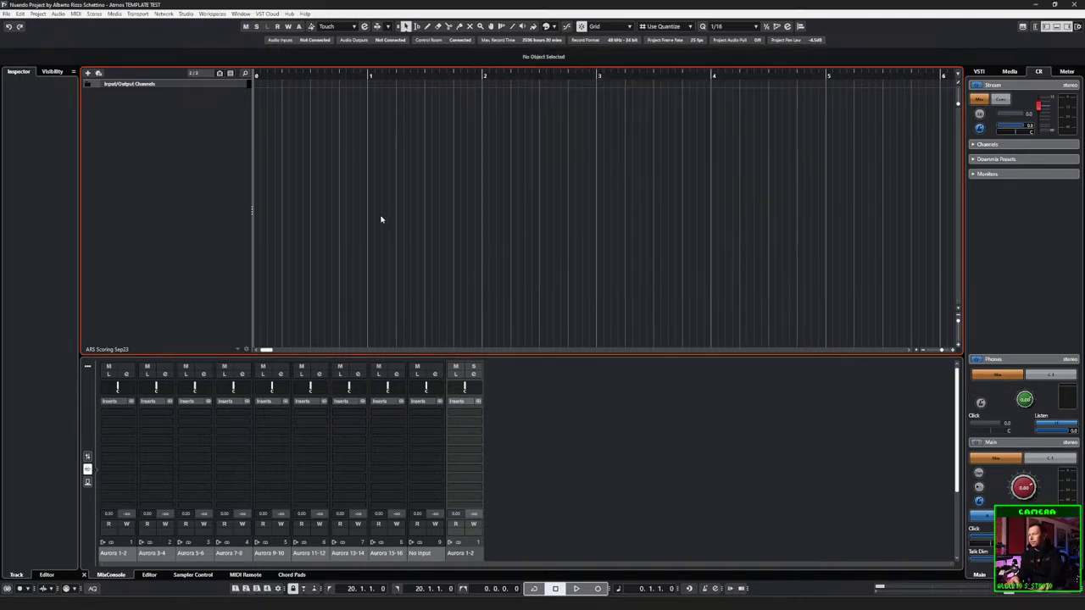
# Step: Open the VST Control Room preferences, leave Use Phones Channel as Preview Channel enabled, and apply and close the preferences
pyautogui.click(34, 14)
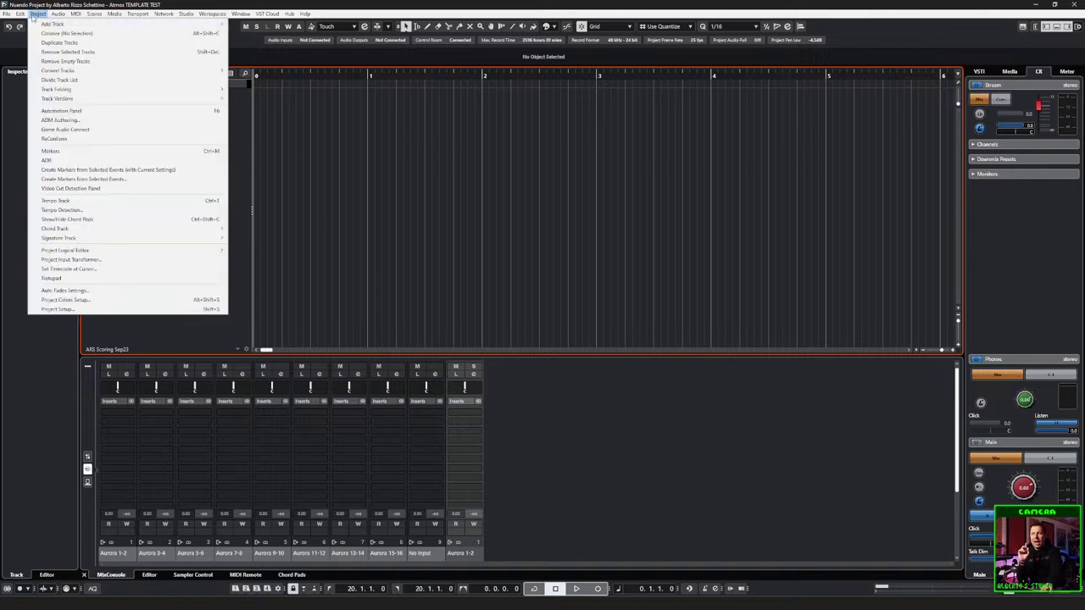
pyautogui.click(65, 353)
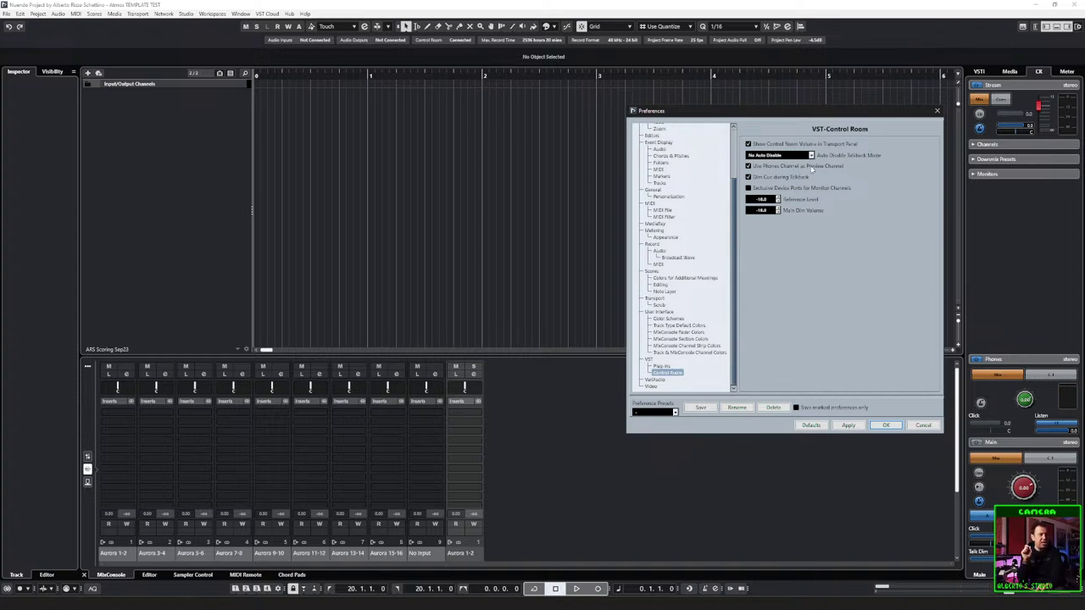
pyautogui.click(808, 167)
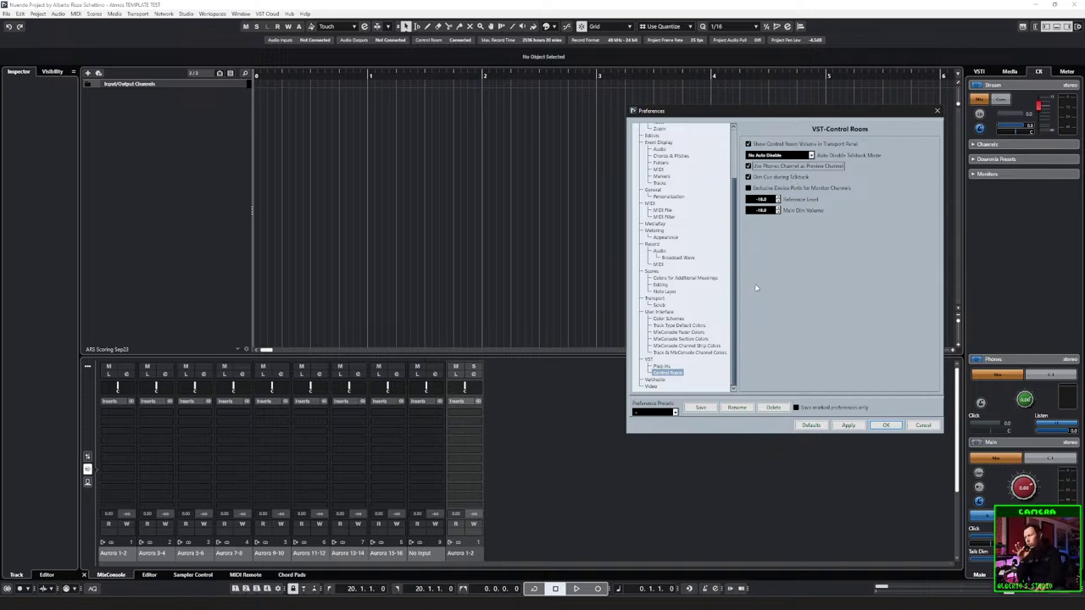
pyautogui.click(850, 428)
pyautogui.click(874, 429)
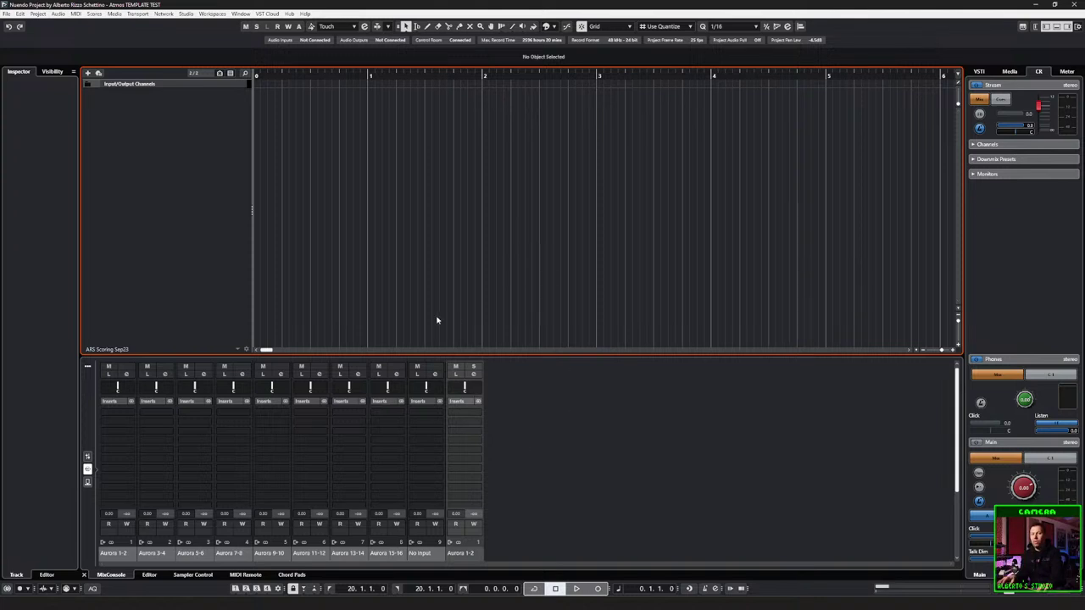
# Step: Examine the complete ASIO Lynx Aurora USB input and output port list in an enlarged Studio Setup window and close it, accepting the settings
pyautogui.hotkey('shift', 's')
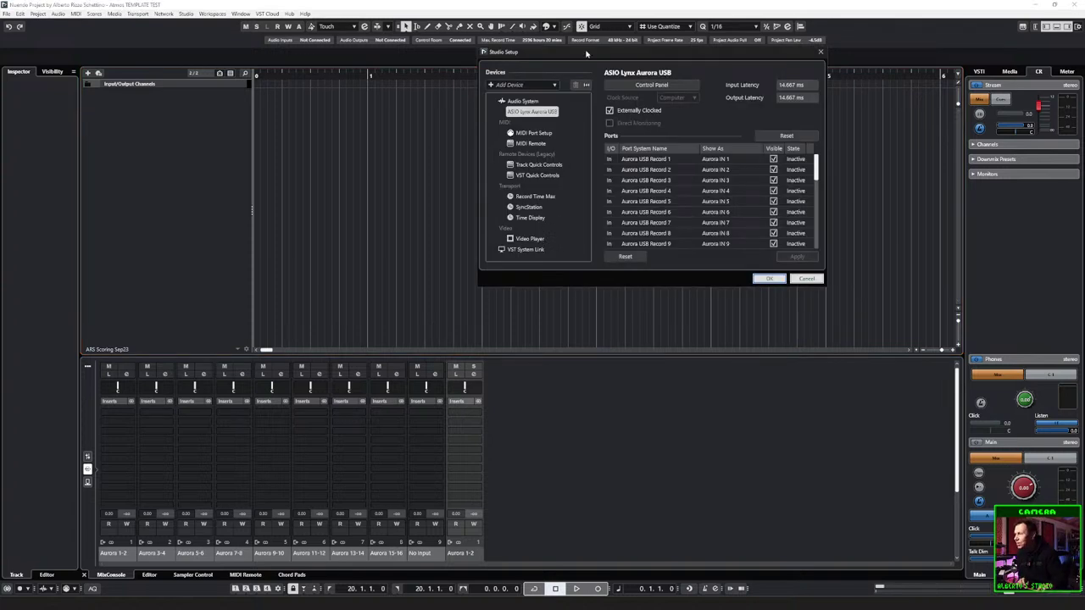
pyautogui.moveTo(587, 55); pyautogui.dragTo(577, 88)
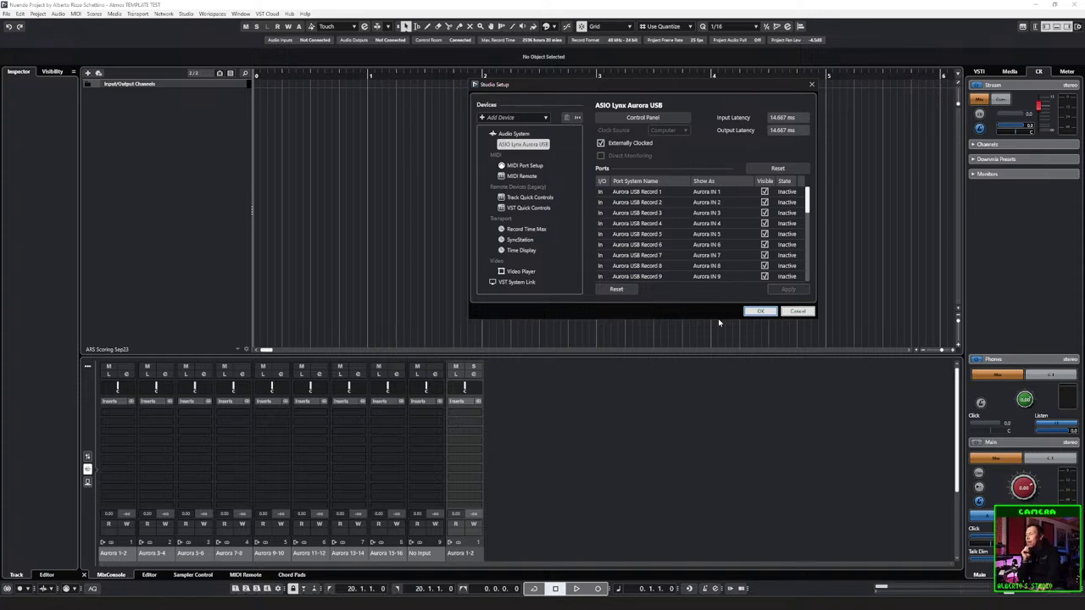
pyautogui.moveTo(718, 318); pyautogui.dragTo(721, 509)
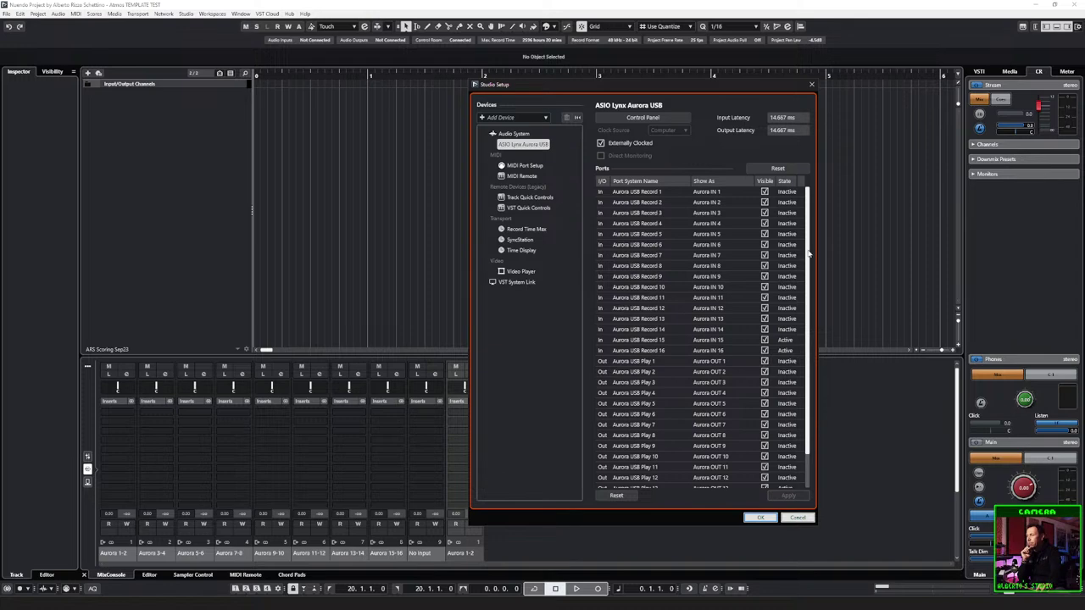
pyautogui.moveTo(698, 88); pyautogui.dragTo(262, 65)
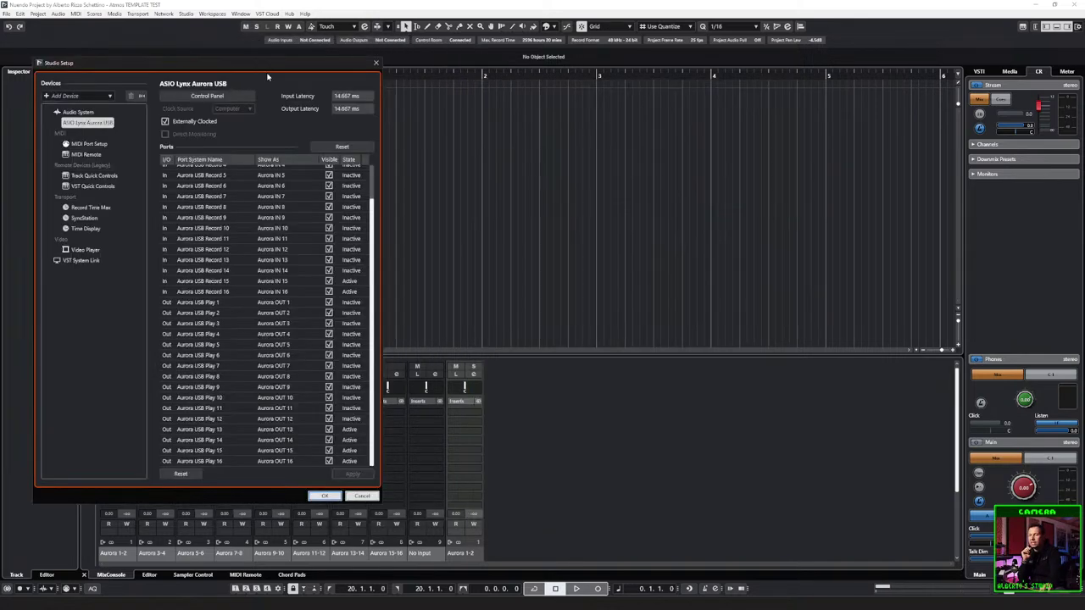
pyautogui.moveTo(371, 219); pyautogui.dragTo(374, 174)
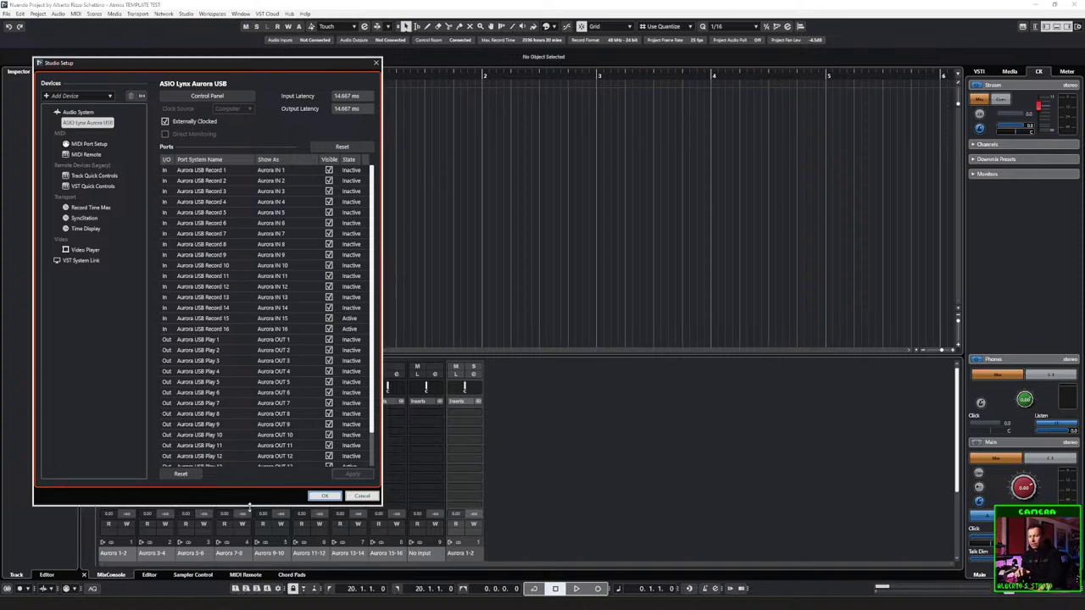
pyautogui.moveTo(249, 502); pyautogui.dragTo(251, 564)
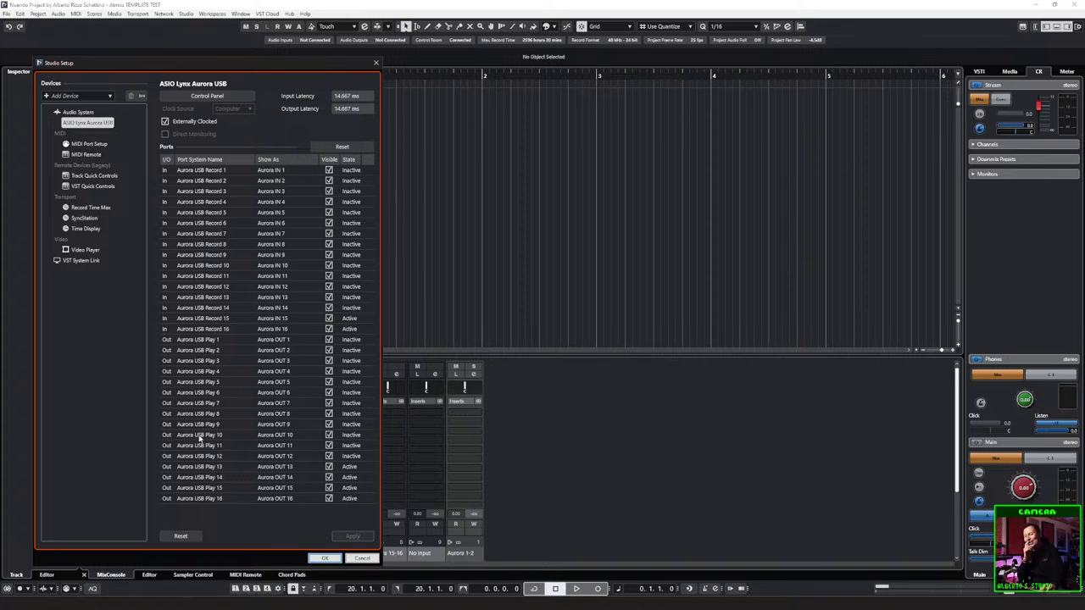
pyautogui.click(110, 360)
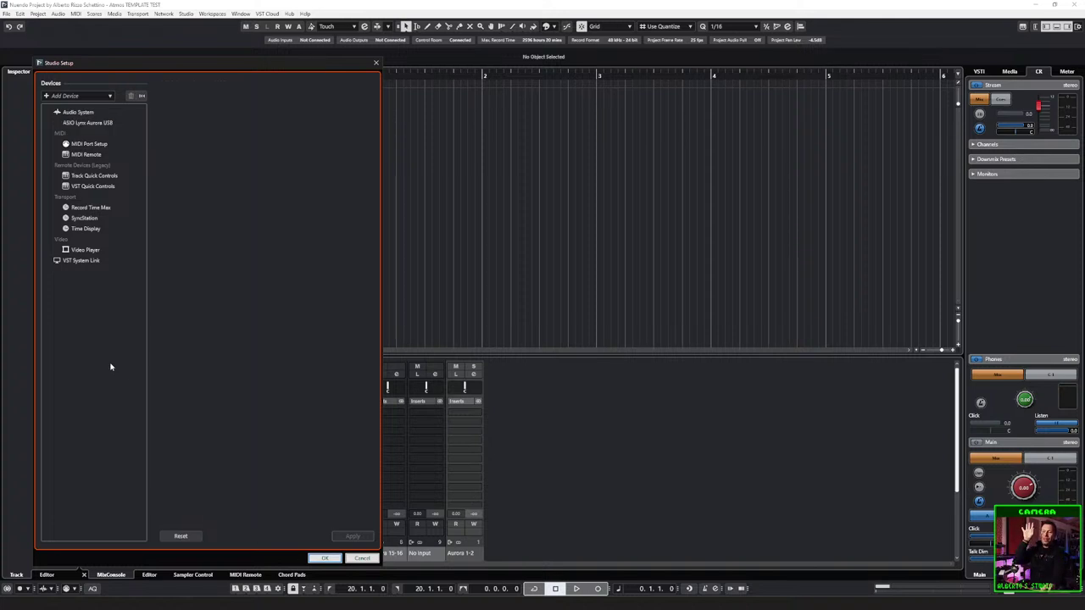
pyautogui.click(87, 122)
pyautogui.moveTo(261, 299); pyautogui.dragTo(261, 596)
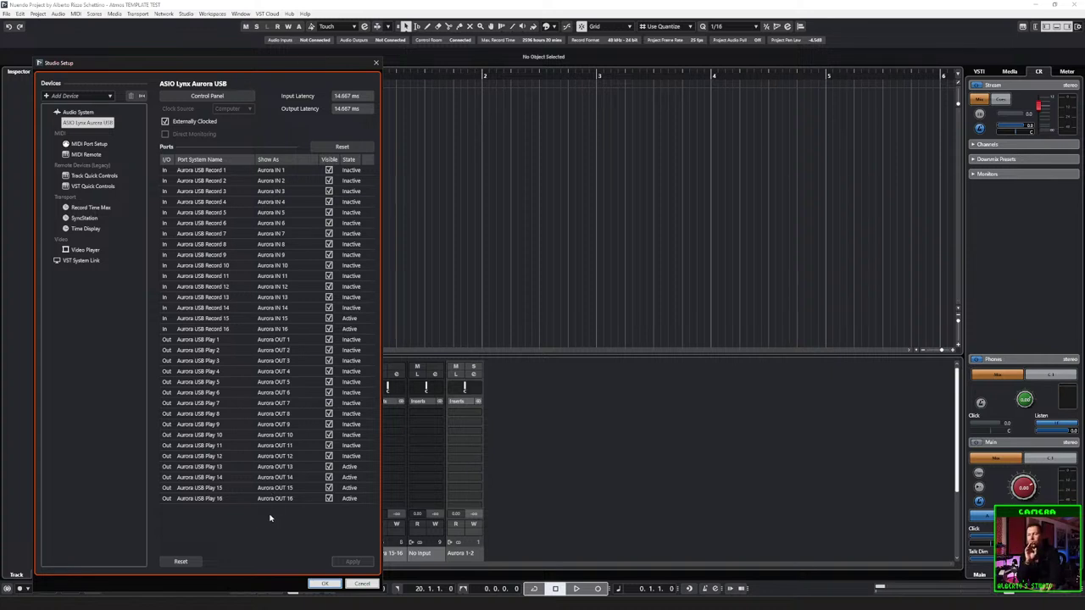
pyautogui.click(321, 586)
# Step: Show the Audio Connections in an enlarged window with the input buses listed
pyautogui.press('F4')
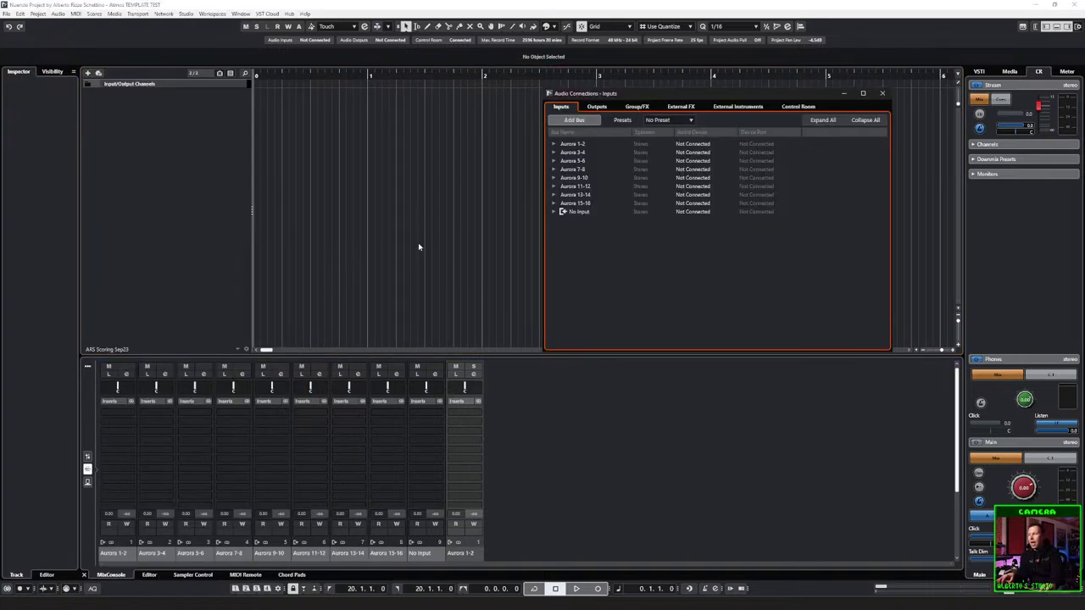
pyautogui.click(882, 93)
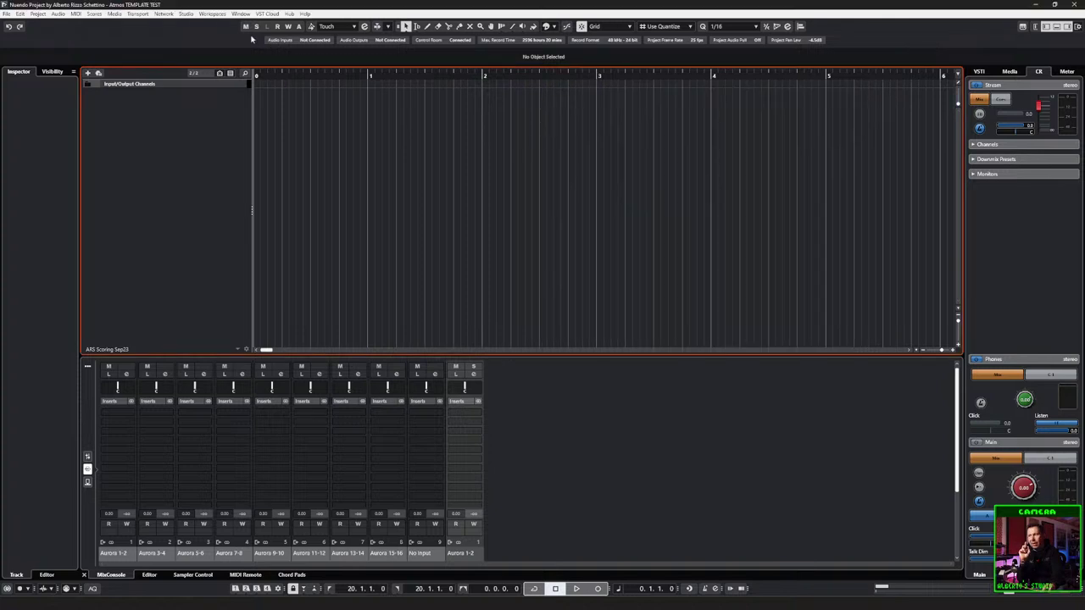
pyautogui.click(185, 14)
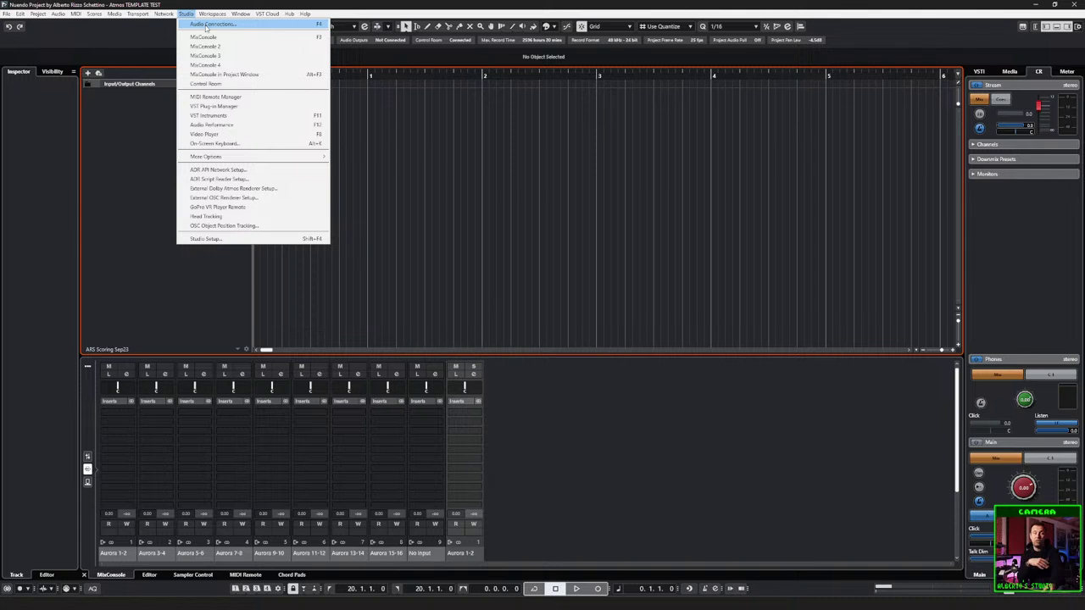
pyautogui.click(205, 23)
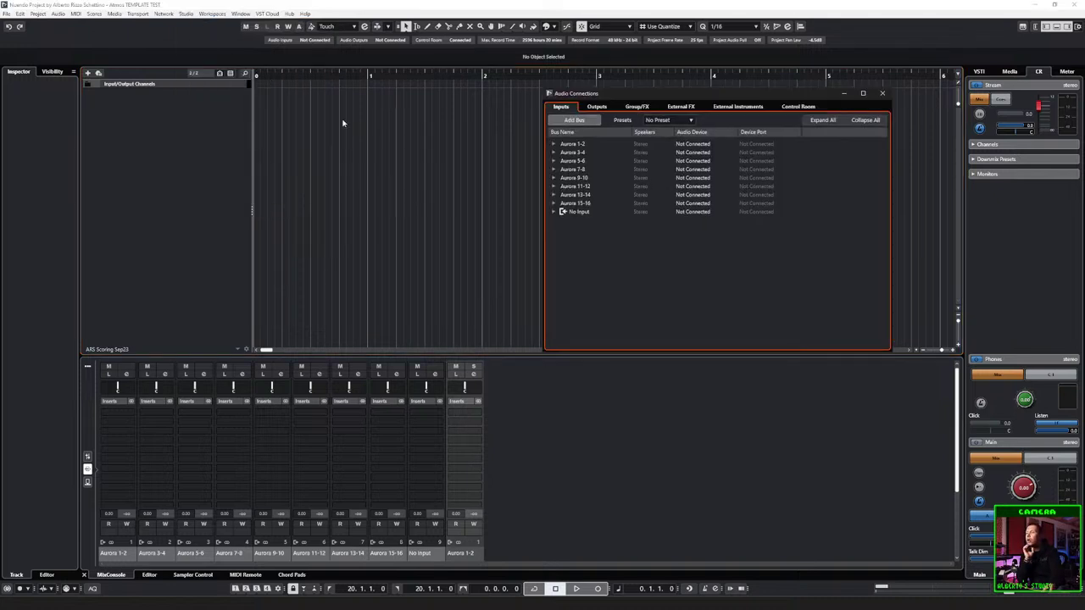
pyautogui.moveTo(608, 94); pyautogui.dragTo(528, 86)
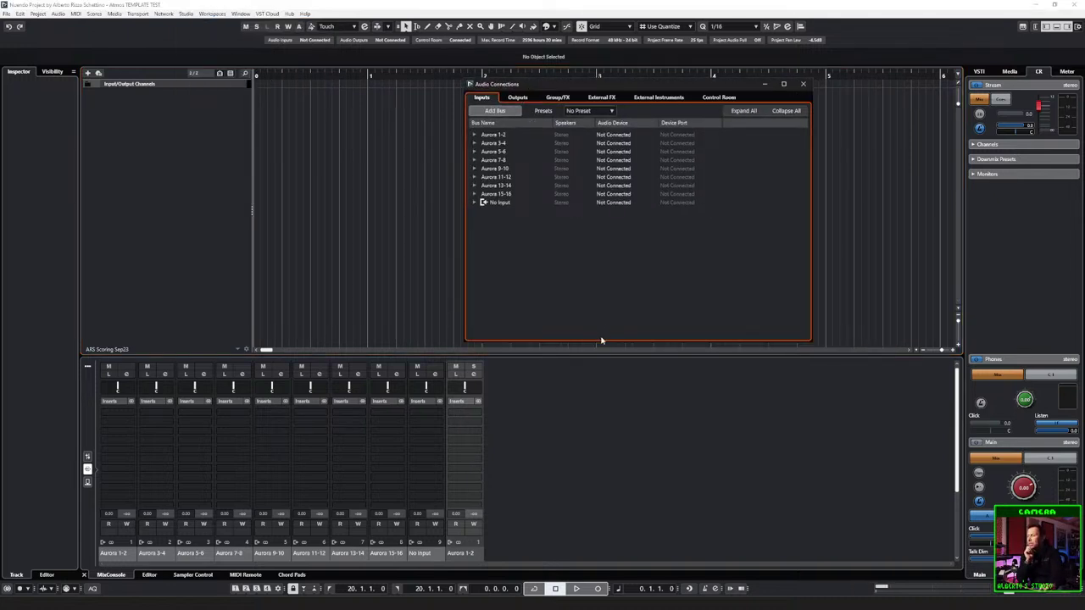
pyautogui.moveTo(602, 344); pyautogui.dragTo(593, 527)
pyautogui.moveTo(533, 88); pyautogui.dragTo(514, 91)
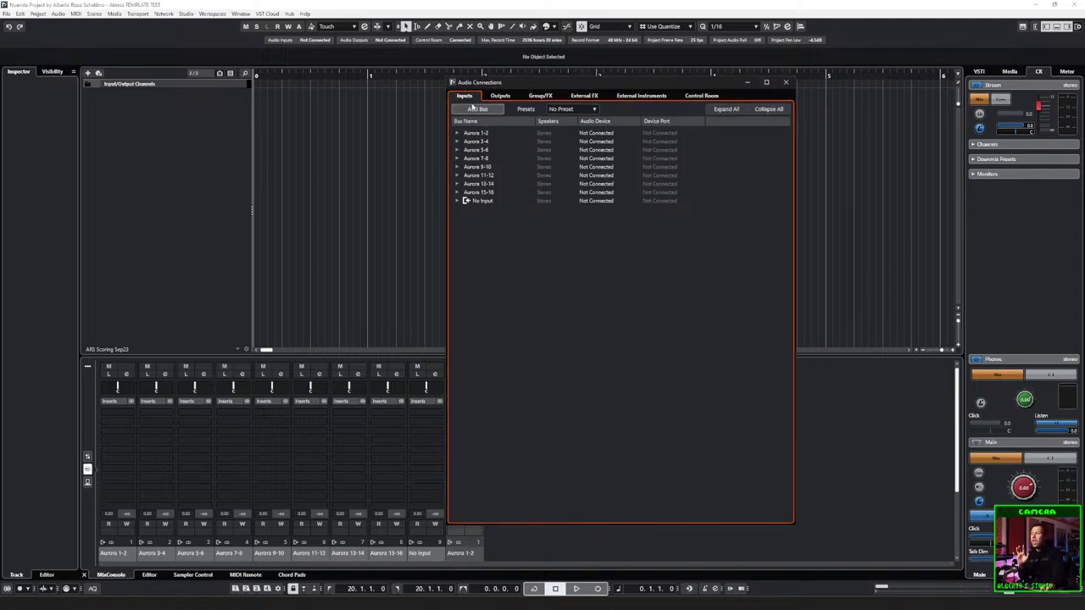
# Step: Look through the Outputs, External Instruments and Control Room connections and return to the Inputs list
pyautogui.click(500, 96)
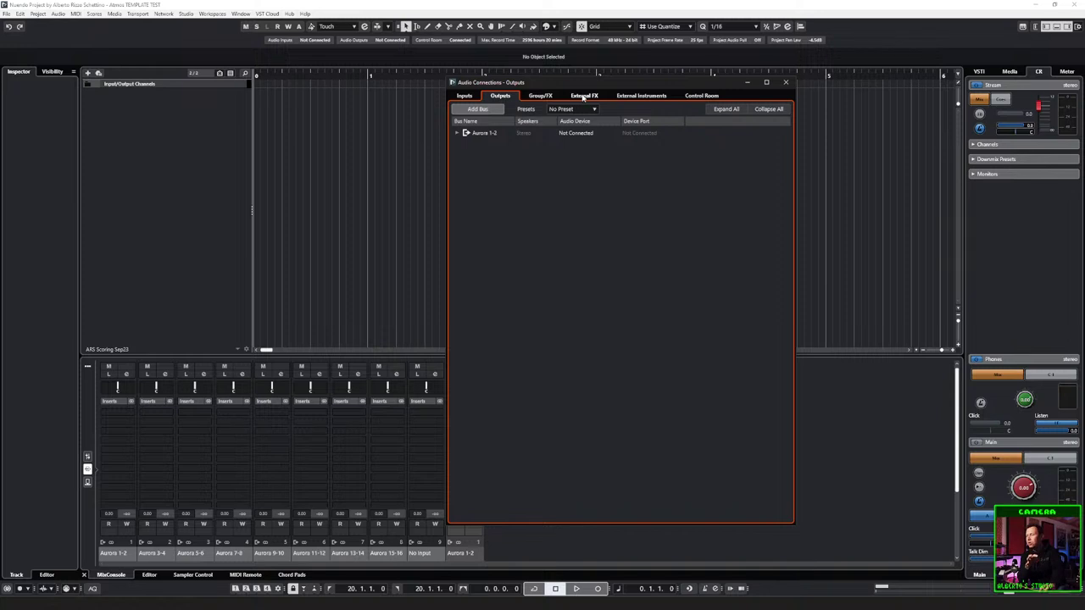
pyautogui.click(644, 99)
pyautogui.click(701, 96)
pyautogui.click(464, 96)
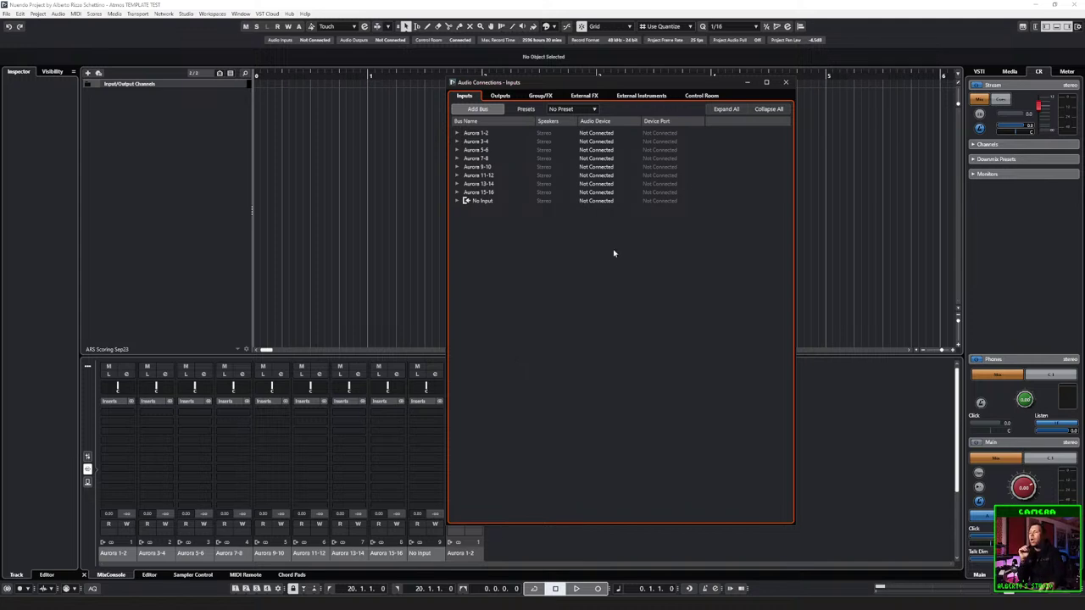
# Step: Expand all eight stereo Aurora input buses, from 1-2 to 15-16, to show their left and right channels
pyautogui.click(476, 133)
pyautogui.click(478, 191)
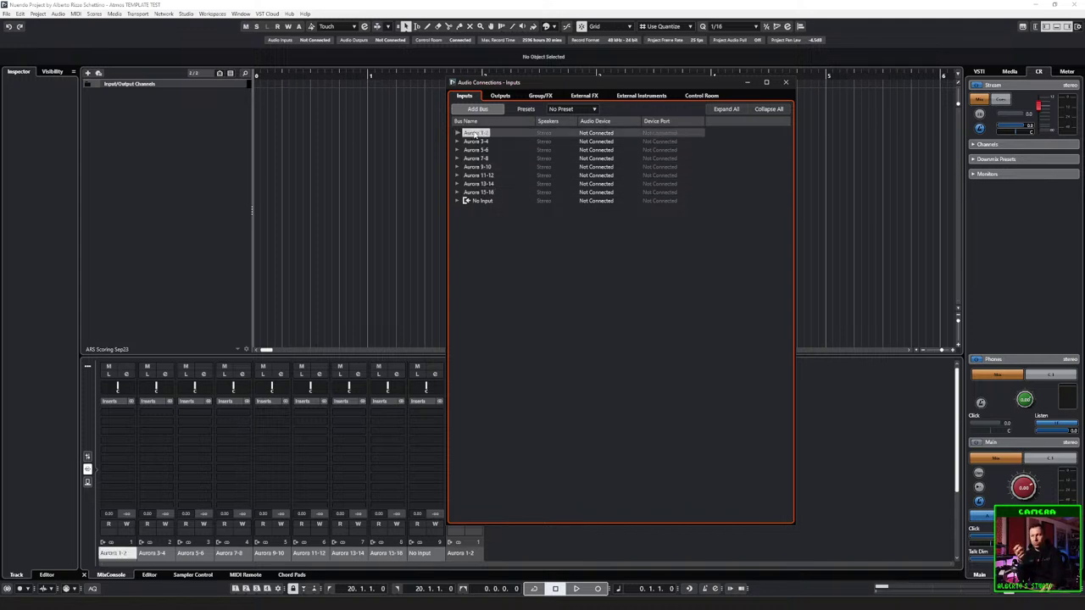
pyautogui.click(464, 193)
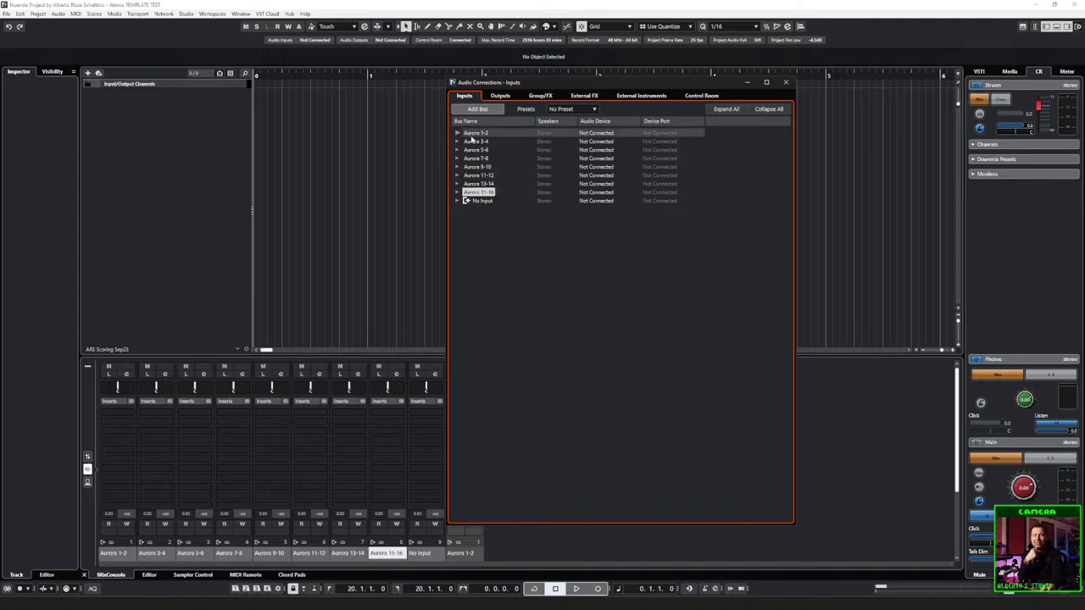
pyautogui.click(457, 191)
pyautogui.click(457, 183)
pyautogui.click(456, 174)
pyautogui.click(457, 166)
pyautogui.click(457, 157)
pyautogui.click(457, 150)
pyautogui.click(457, 141)
pyautogui.click(457, 132)
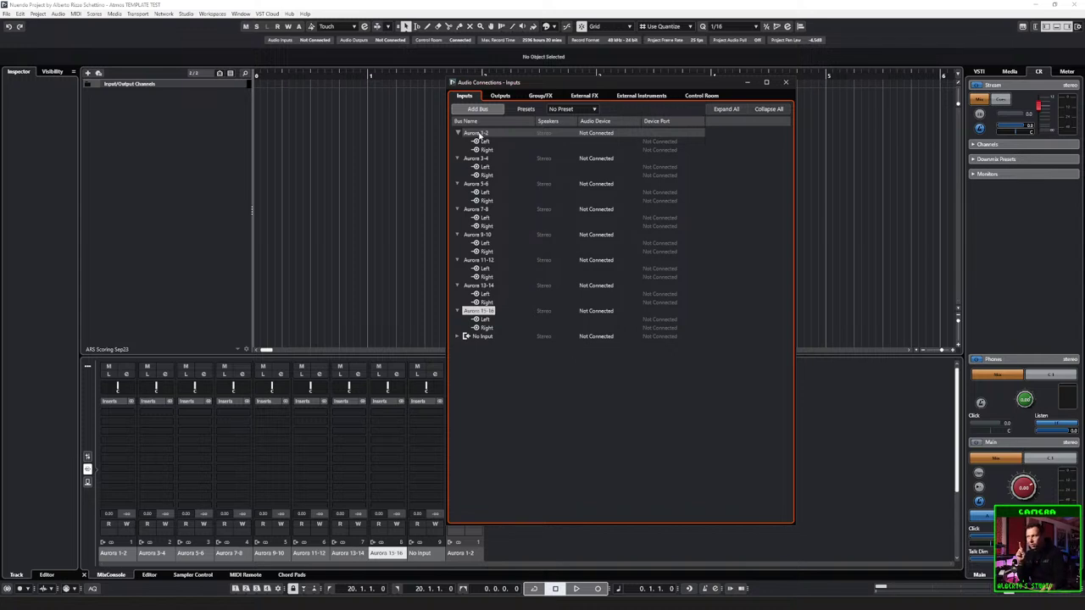
# Step: Rename the Aurora 1-2 input bus as Input 1-2
pyautogui.doubleClick(478, 133)
pyautogui.click(497, 359)
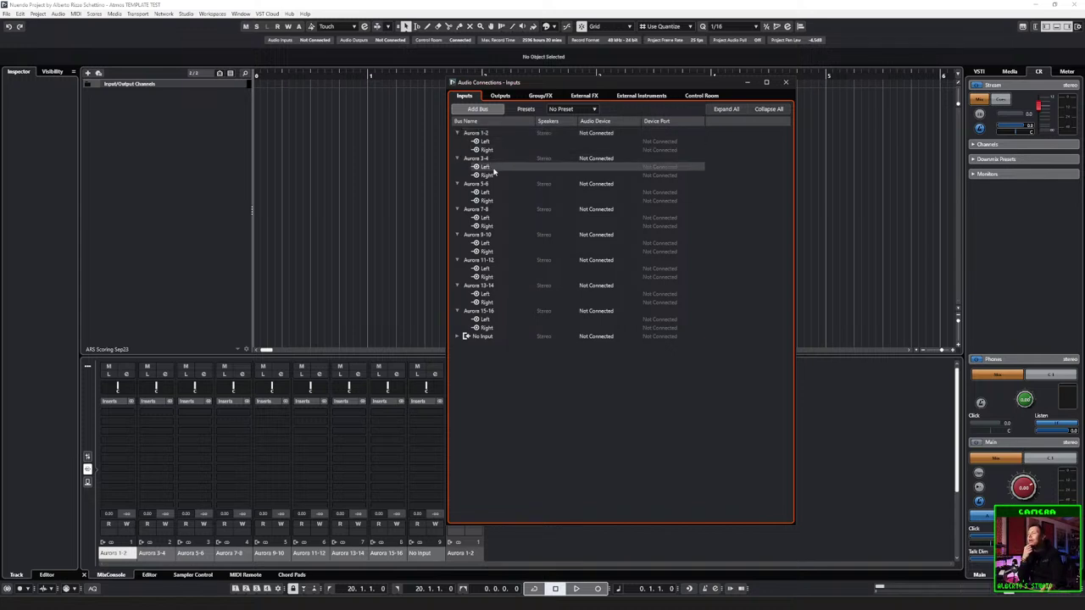
pyautogui.doubleClick(476, 133)
pyautogui.press('BackSpace')
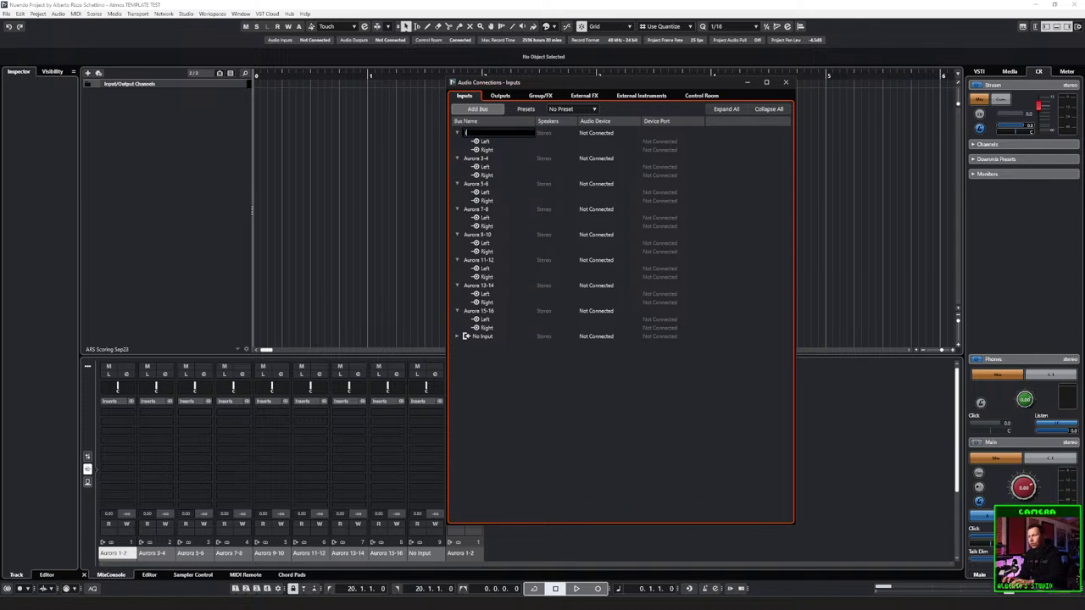
pyautogui.write('Input 1-2')
pyautogui.press('Return')
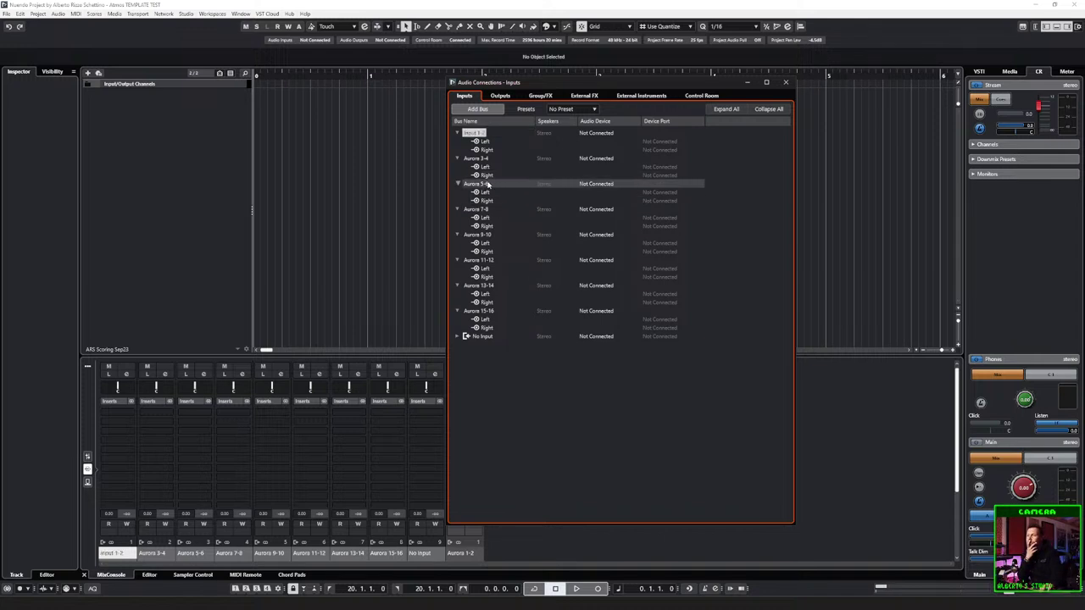
# Step: Try to set the audio device of the Input 1-2 bus to ASIO Lynx Aurora USB
pyautogui.click(599, 134)
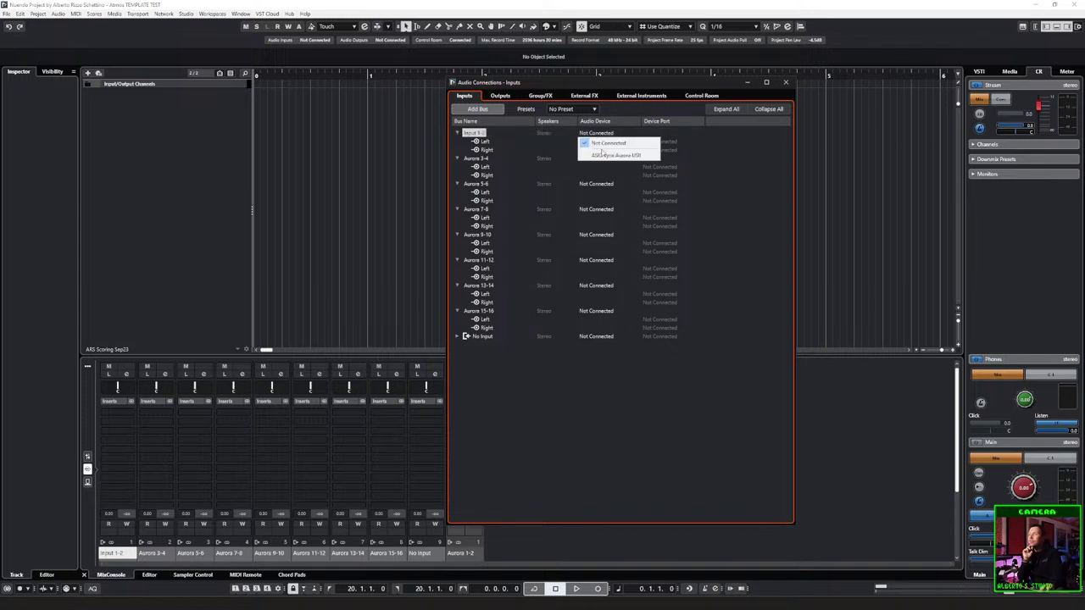
pyautogui.click(605, 157)
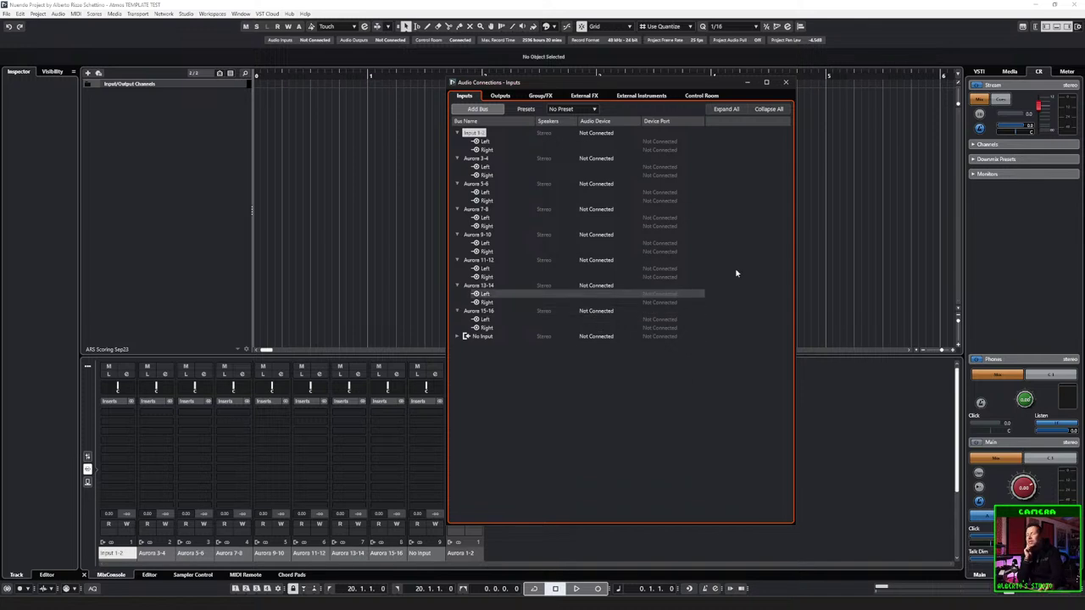
pyautogui.click(477, 209)
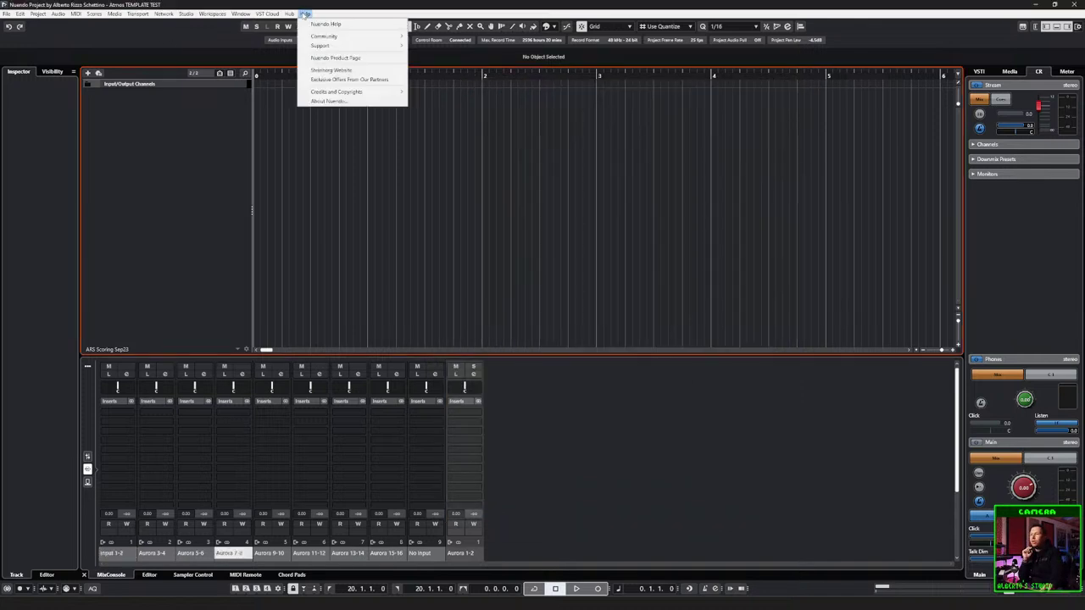
# Step: Check the installed Nuendo version in the About information and dismiss it
pyautogui.click(328, 100)
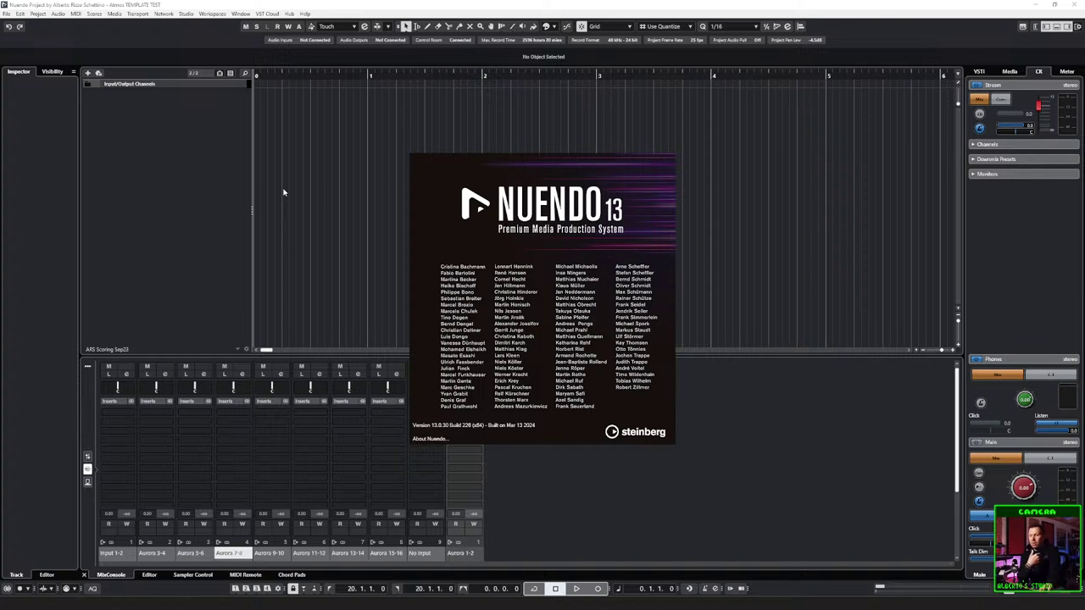
pyautogui.click(438, 214)
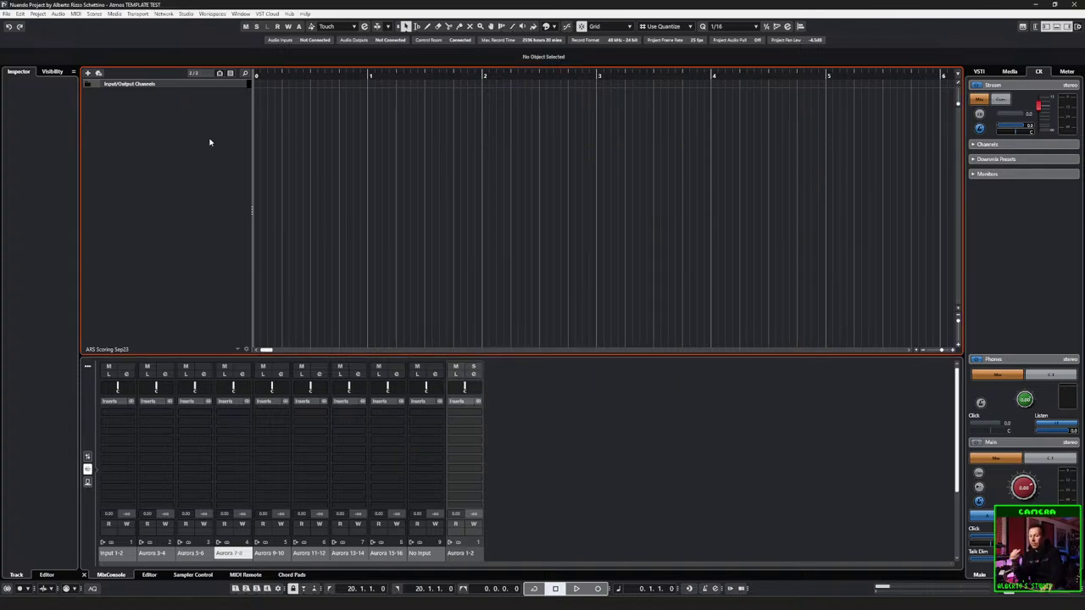
# Step: Reopen Audio Connections and examine the audio device choices for the Input 1-2 bus without changing the device
pyautogui.press('F4')
pyautogui.moveTo(522, 84); pyautogui.dragTo(513, 77)
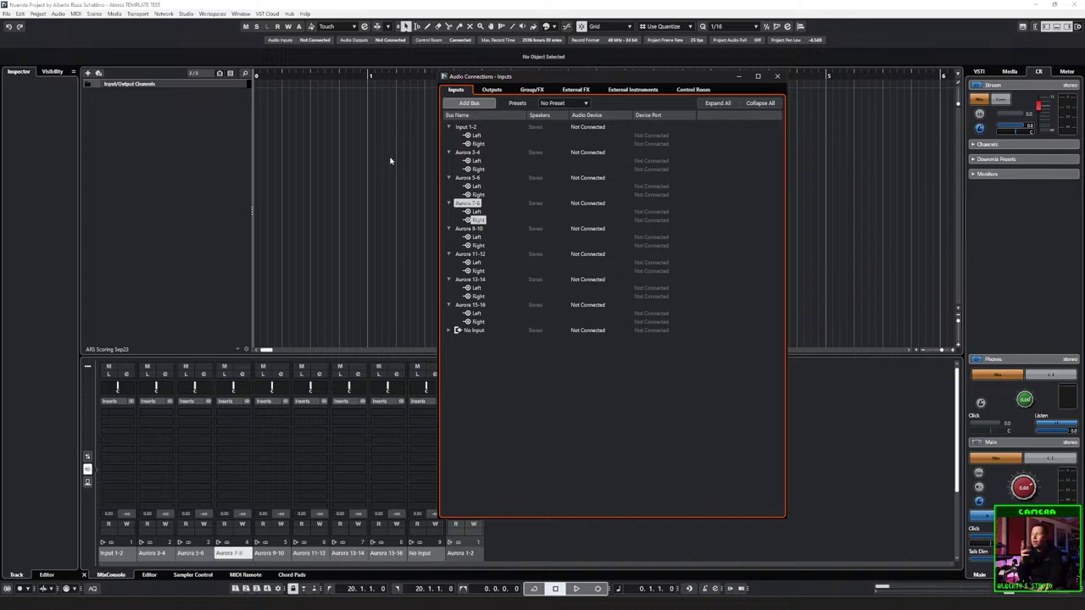
pyautogui.click(467, 128)
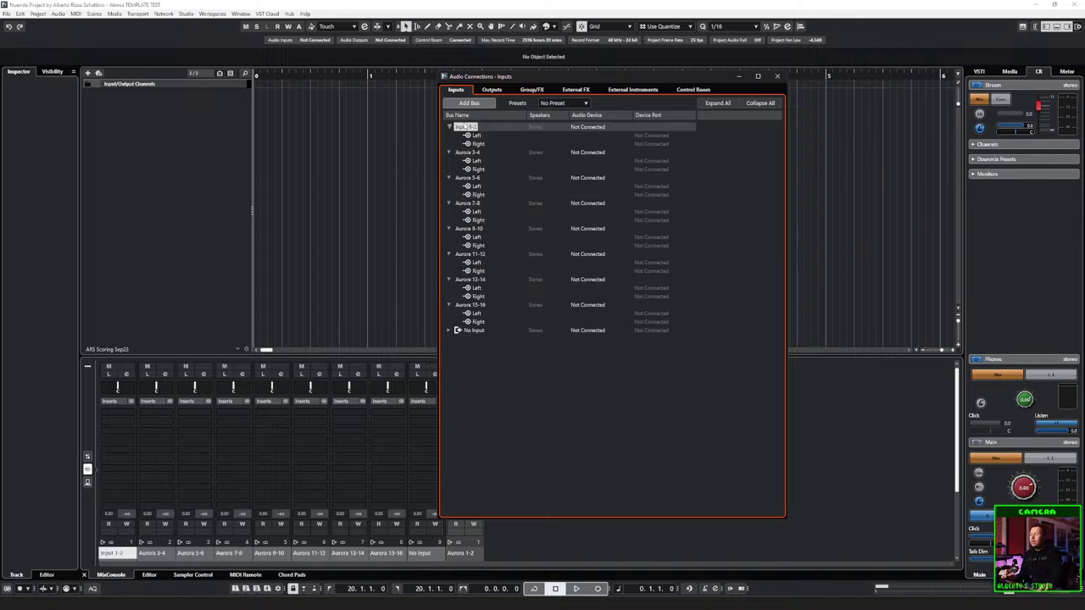
pyautogui.click(581, 128)
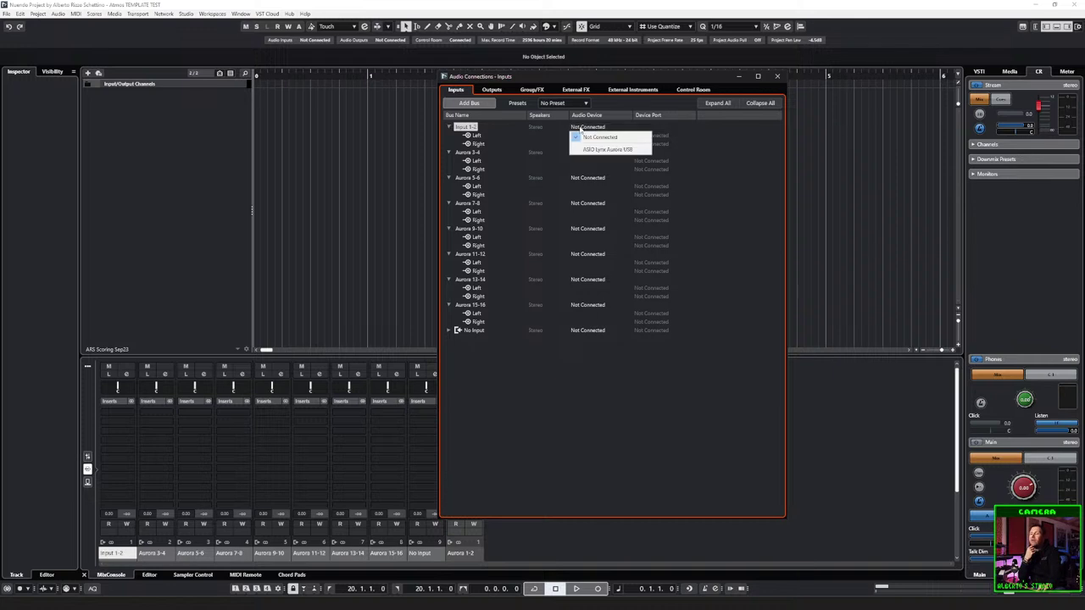
pyautogui.click(727, 203)
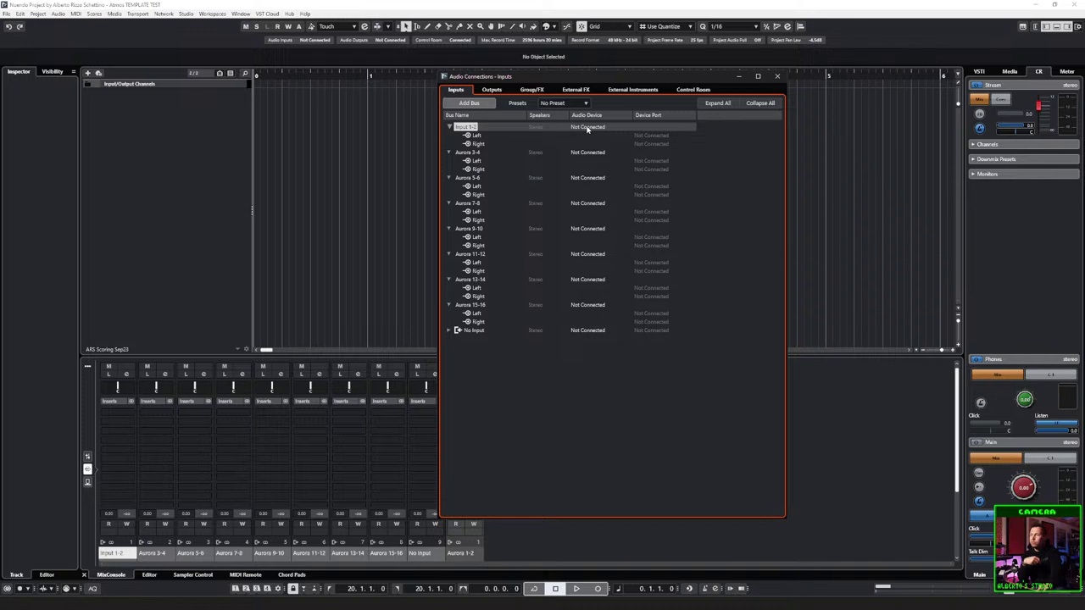
# Step: Connect the Input 1-2 bus's left channel to Aurora IN 7 and its right channel to Aurora IN 8
pyautogui.click(644, 136)
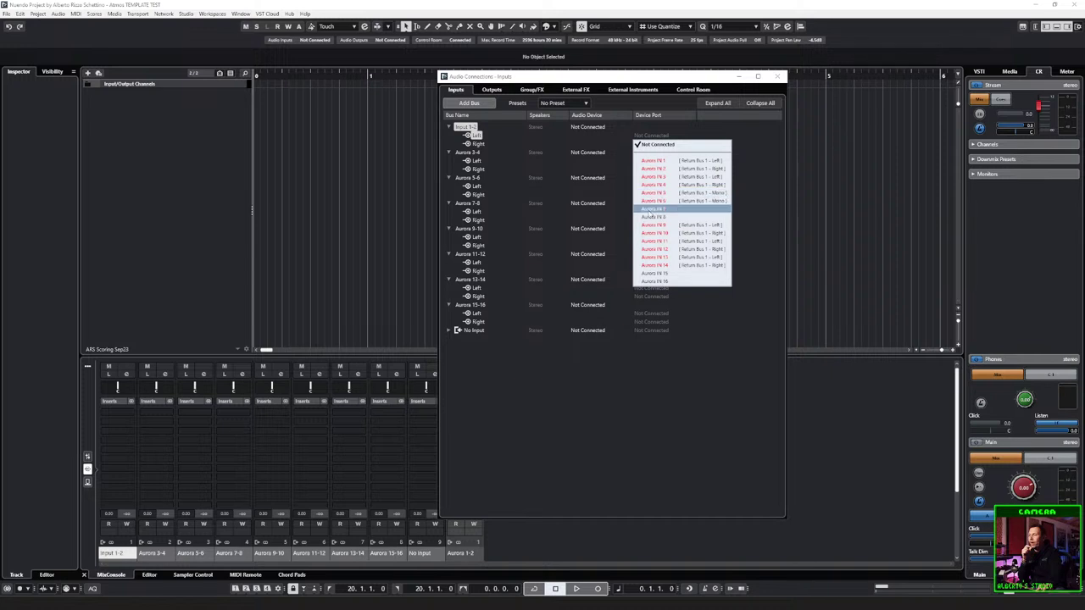
pyautogui.click(654, 208)
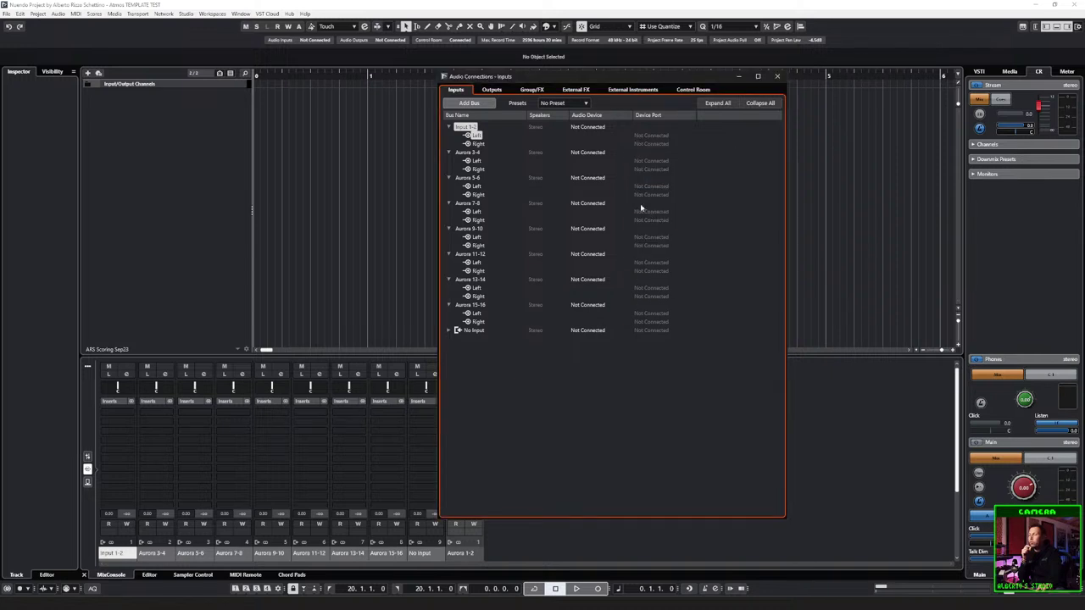
pyautogui.click(644, 145)
pyautogui.click(652, 228)
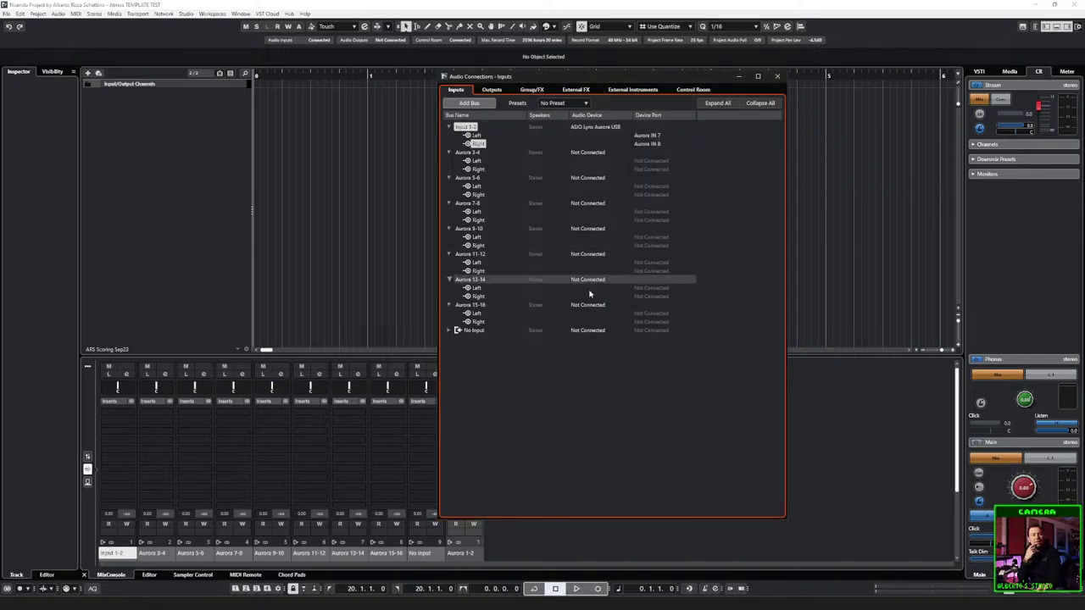
pyautogui.click(466, 127)
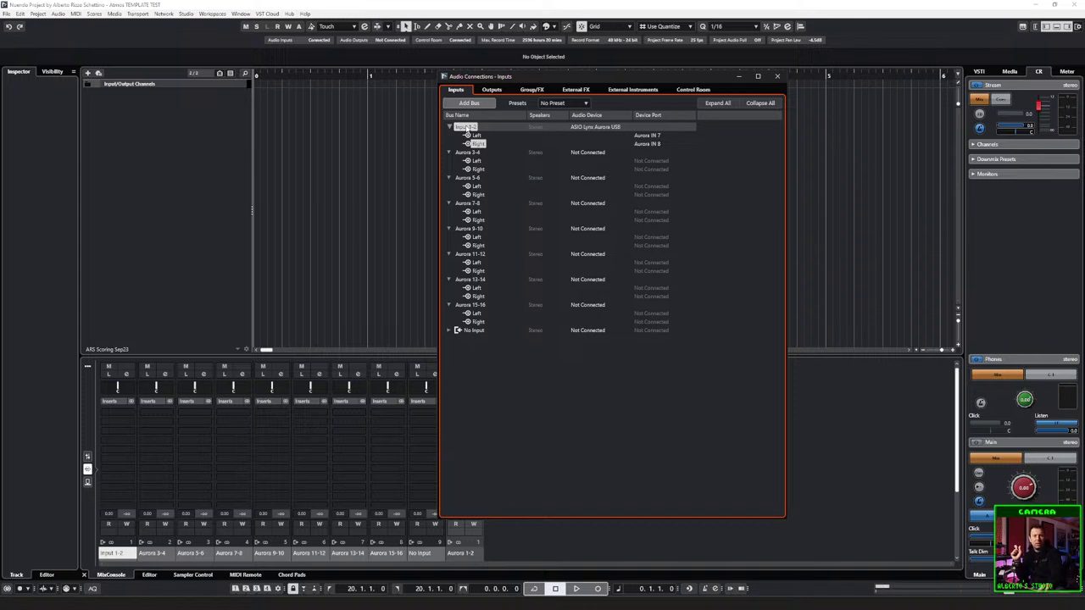
# Step: Rename the Input 1-2 bus as Moog
pyautogui.doubleClick(466, 128)
pyautogui.write('Moog')
pyautogui.press('Return')
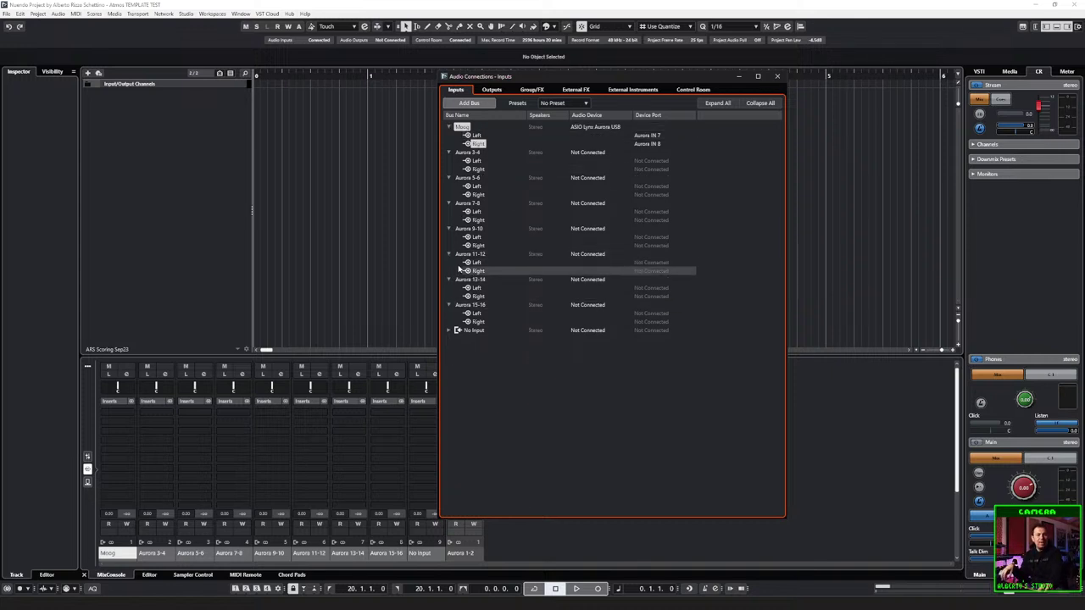
# Step: Set the Moog input bus's audio device to Not Connected
pyautogui.click(462, 128)
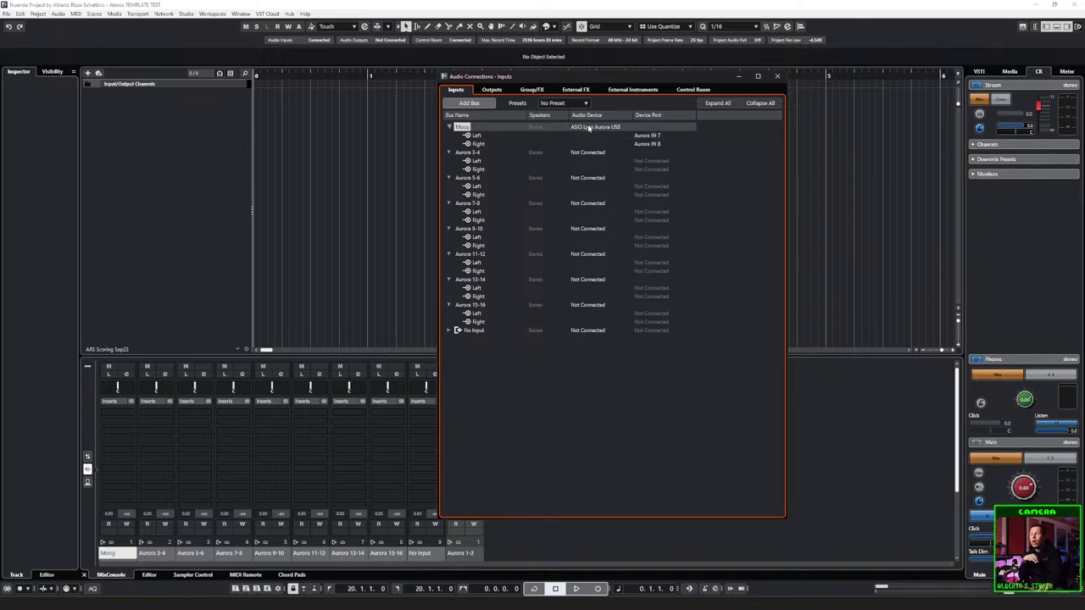
pyautogui.click(588, 128)
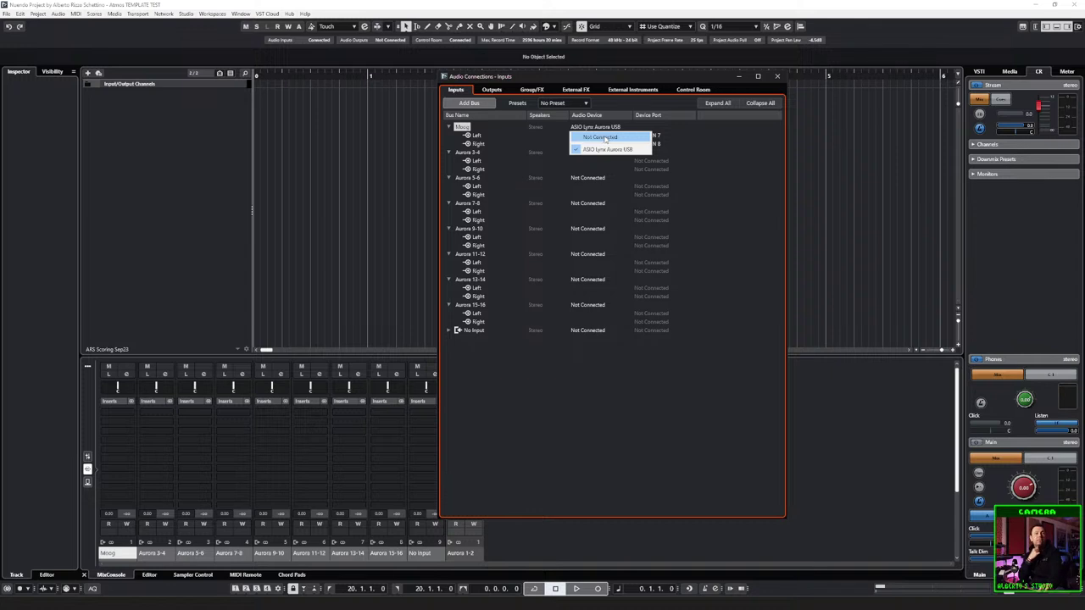
pyautogui.click(603, 138)
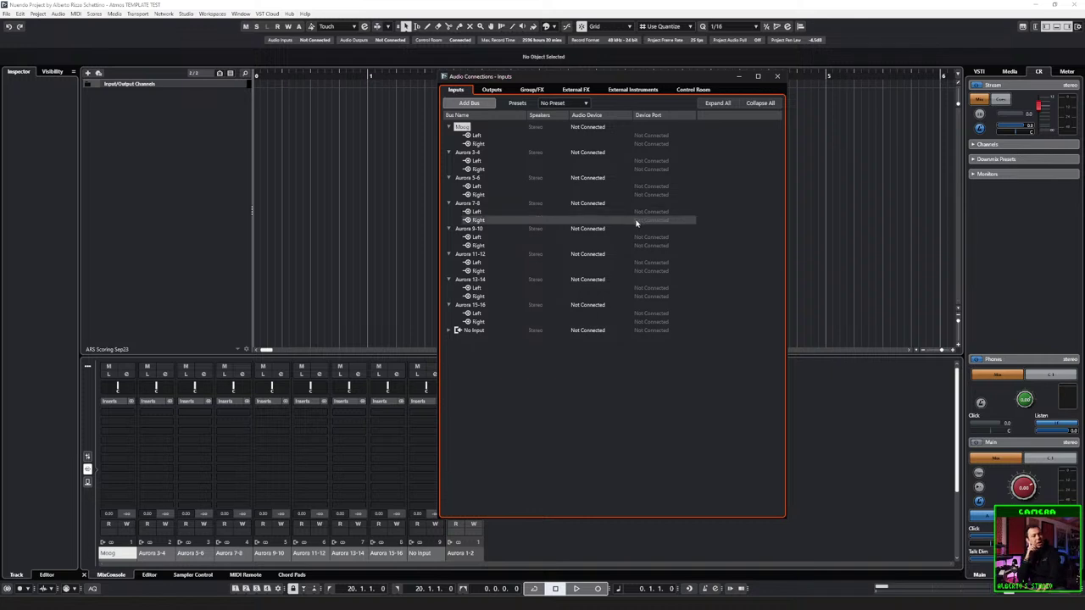
pyautogui.click(577, 78)
pyautogui.moveTo(577, 78); pyautogui.dragTo(580, 75)
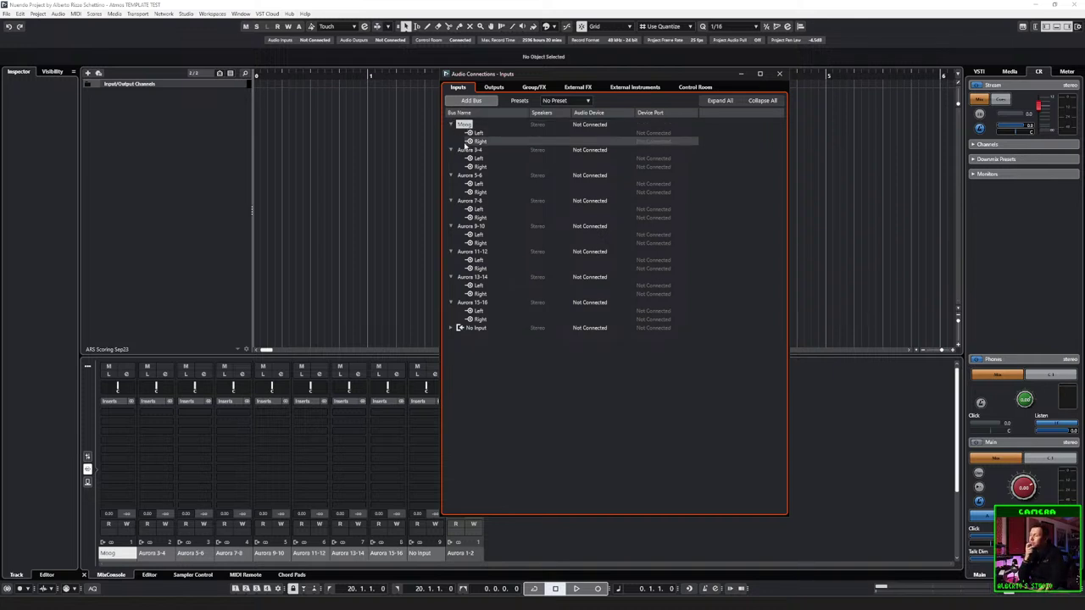
# Step: Remove all input buses from Moog through No Input in Audio Connections
pyautogui.moveTo(466, 133); pyautogui.dragTo(473, 331)
pyautogui.rightClick(473, 329)
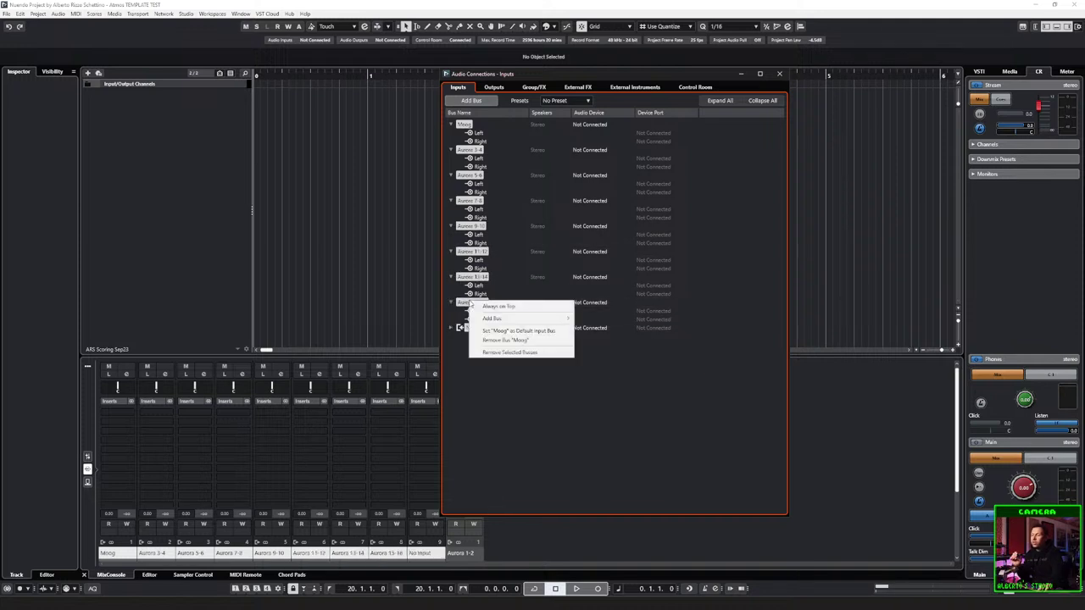
pyautogui.click(483, 355)
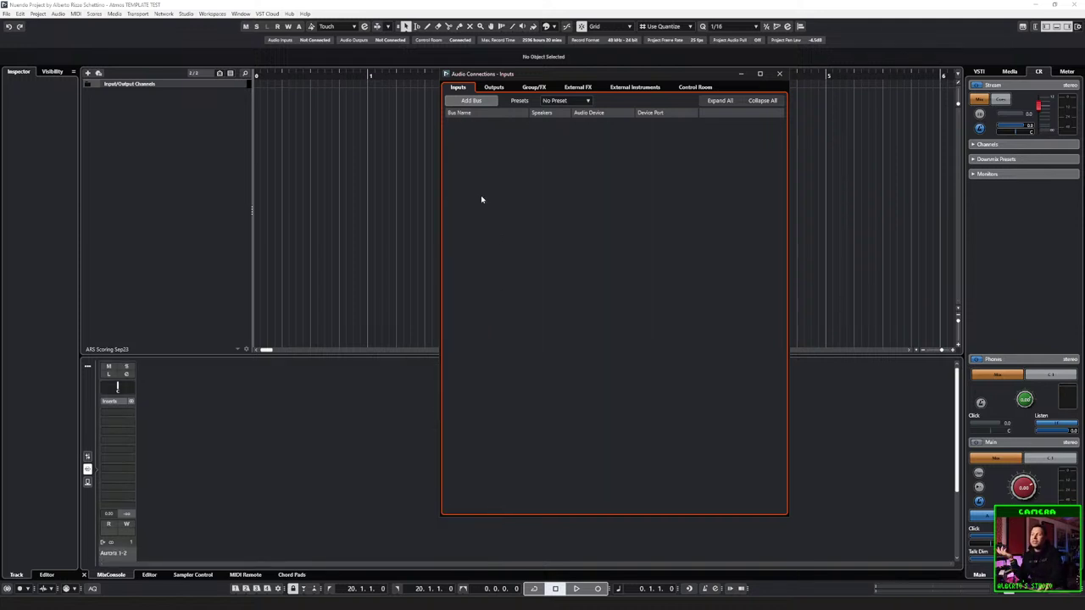
# Step: Remove the Aurora 1-2 output bus from the output connections
pyautogui.click(491, 89)
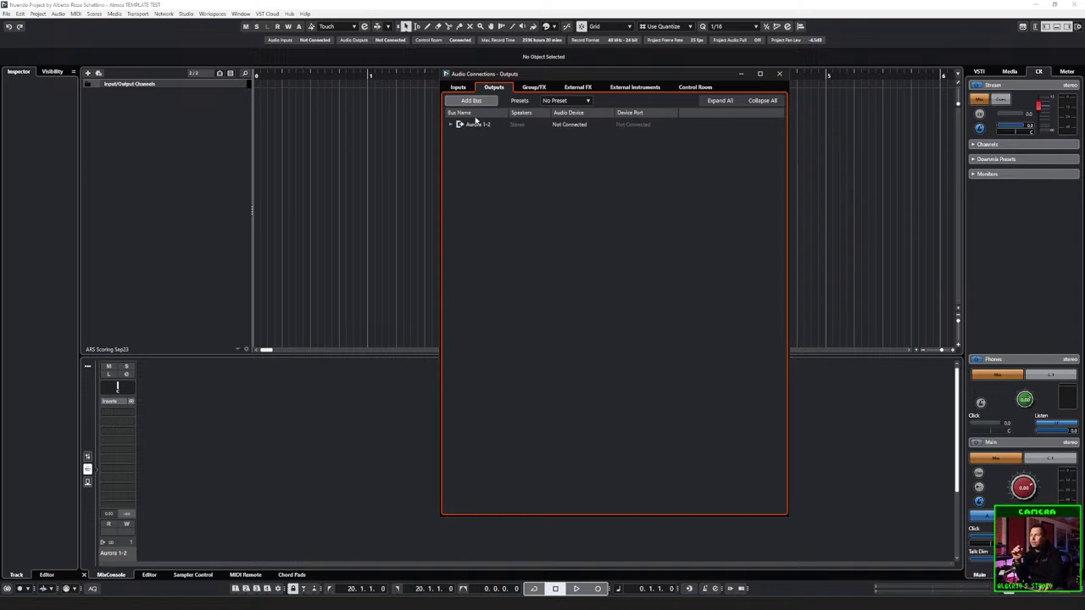
pyautogui.click(451, 125)
pyautogui.rightClick(474, 125)
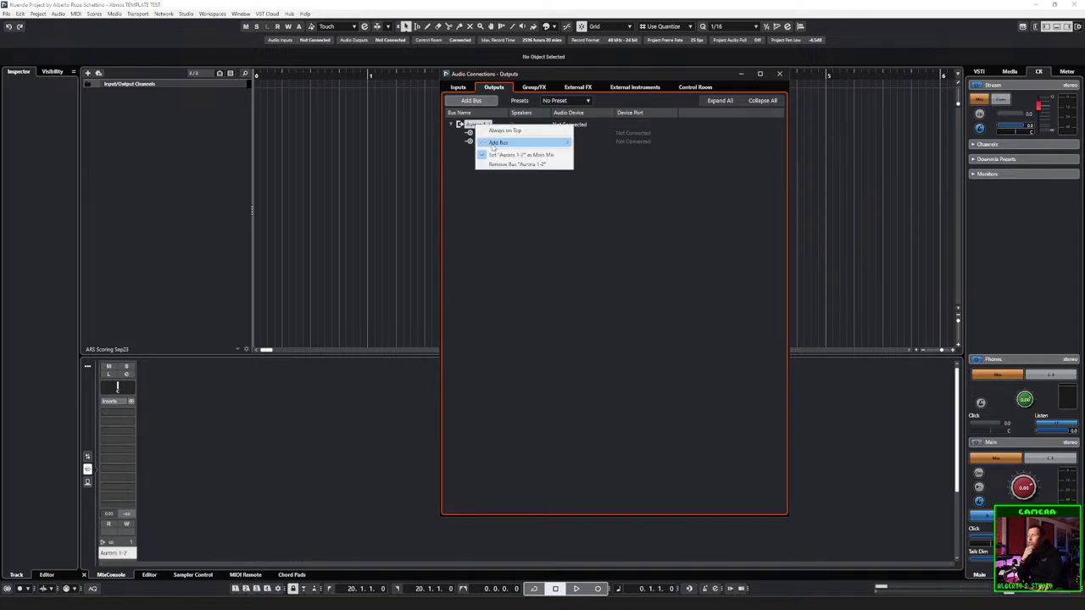
pyautogui.click(517, 164)
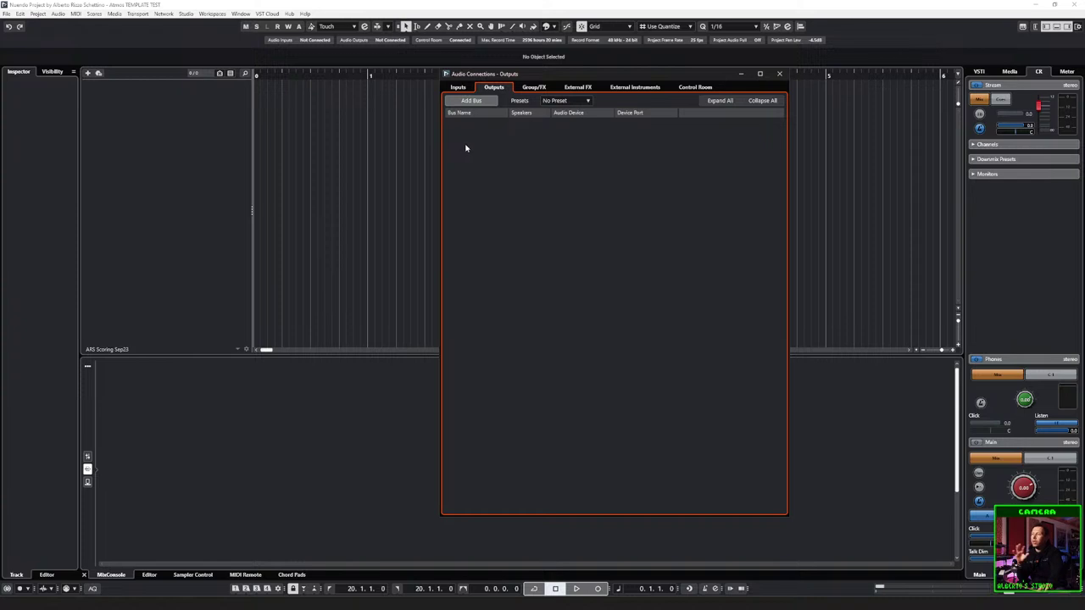
# Step: Review the Group/FX connections and examine the send and return buses of every external effect from M3000 up to Timeline PEDAL
pyautogui.click(532, 89)
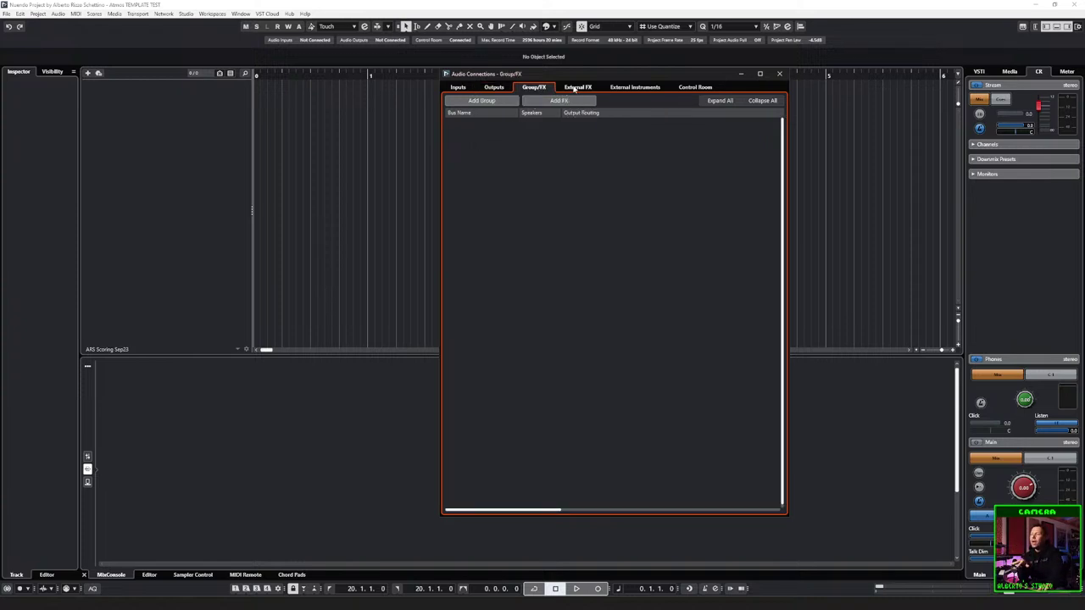
pyautogui.click(574, 89)
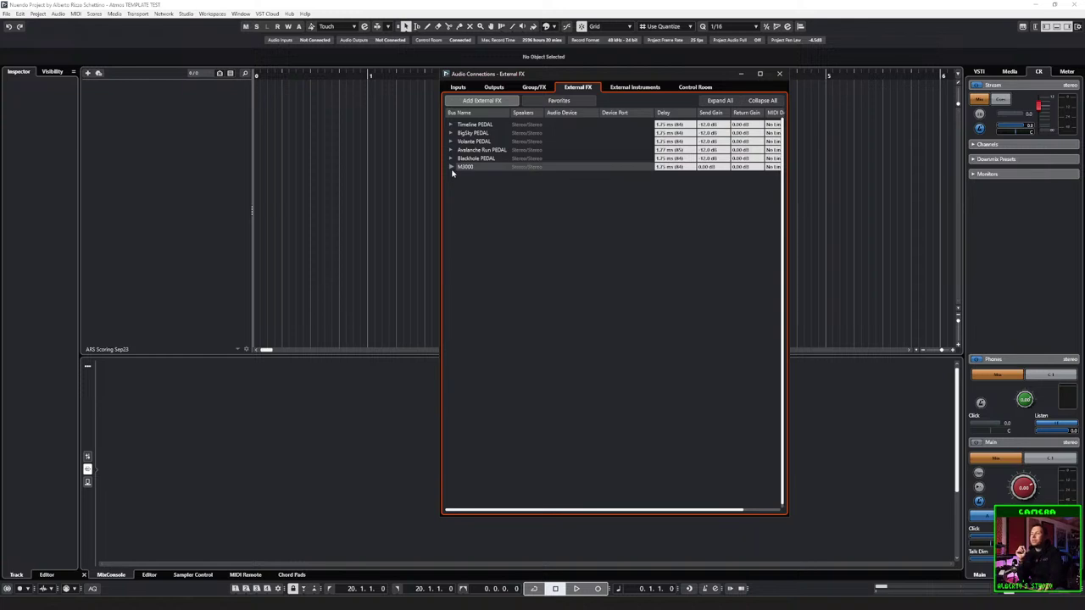
pyautogui.click(451, 167)
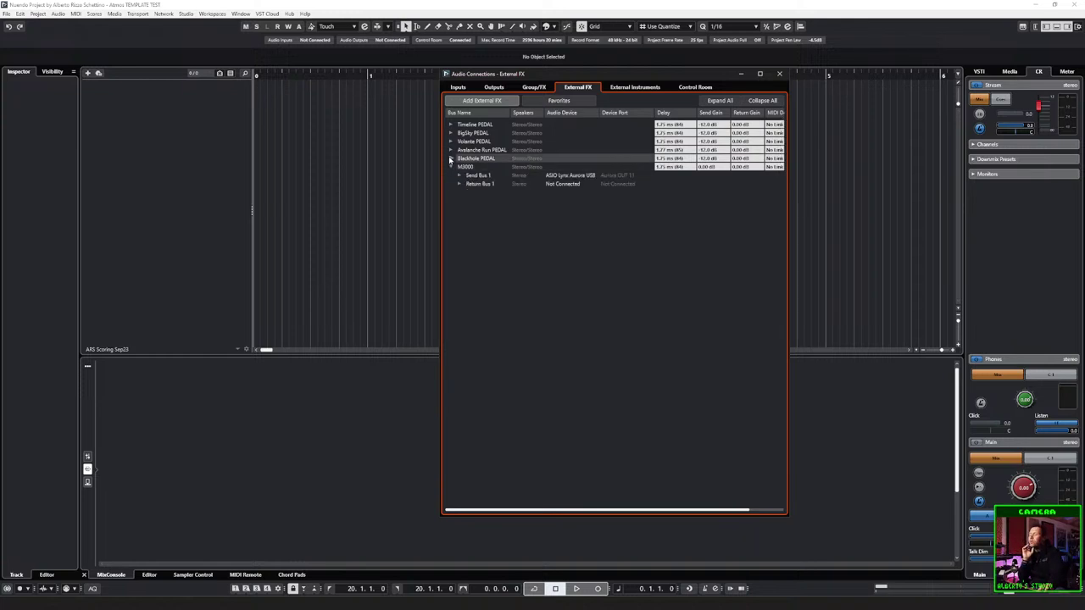
pyautogui.click(451, 159)
pyautogui.click(451, 150)
pyautogui.click(451, 141)
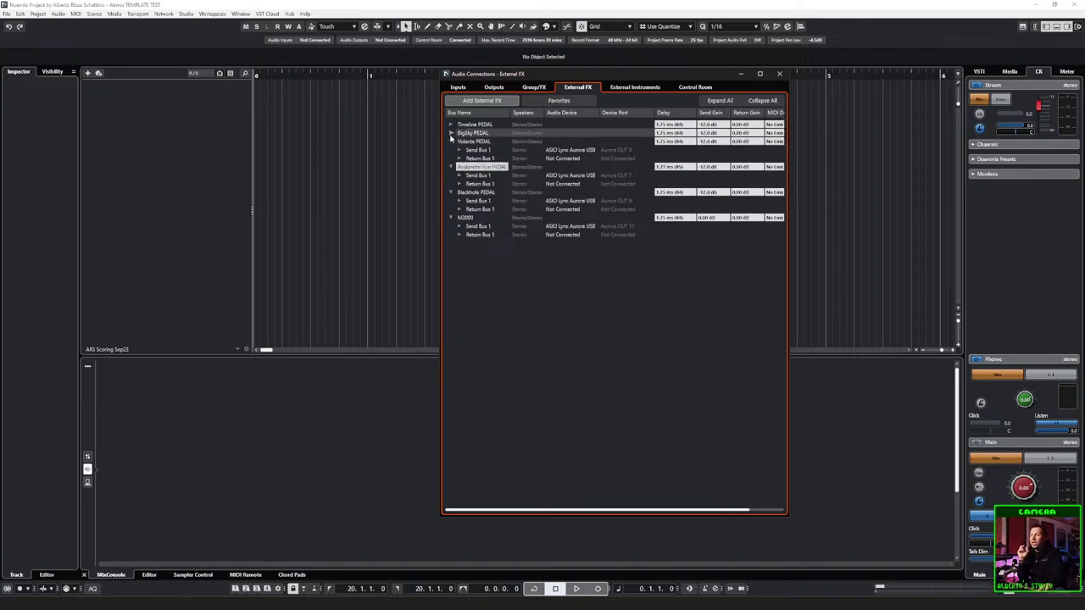
pyautogui.click(451, 133)
pyautogui.click(451, 124)
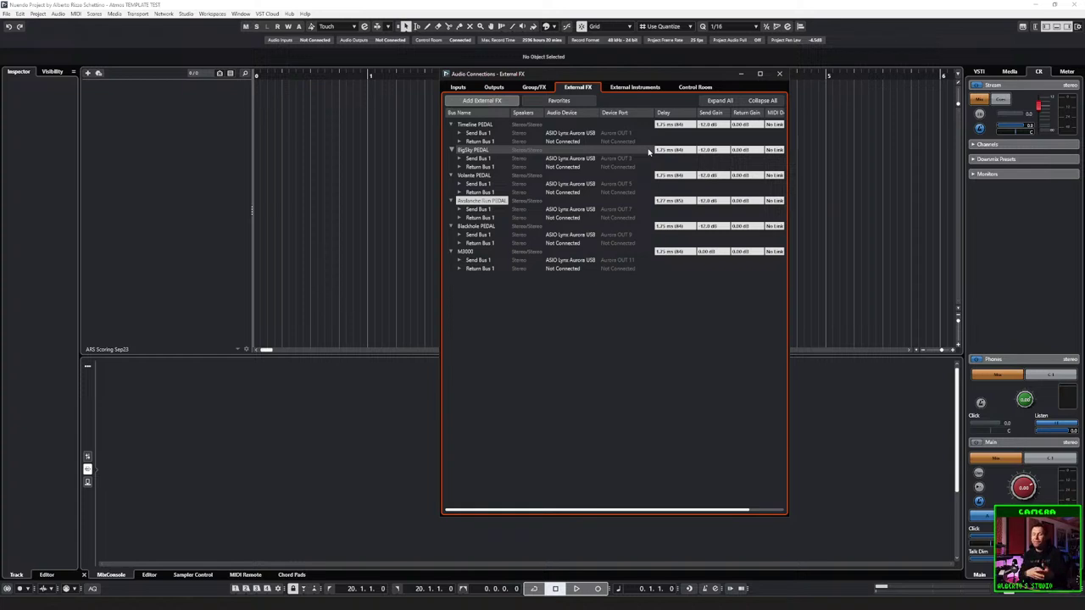
# Step: Examine the return buses of all external instruments, including the left and right channels of the Nord Lead 2X
pyautogui.click(628, 88)
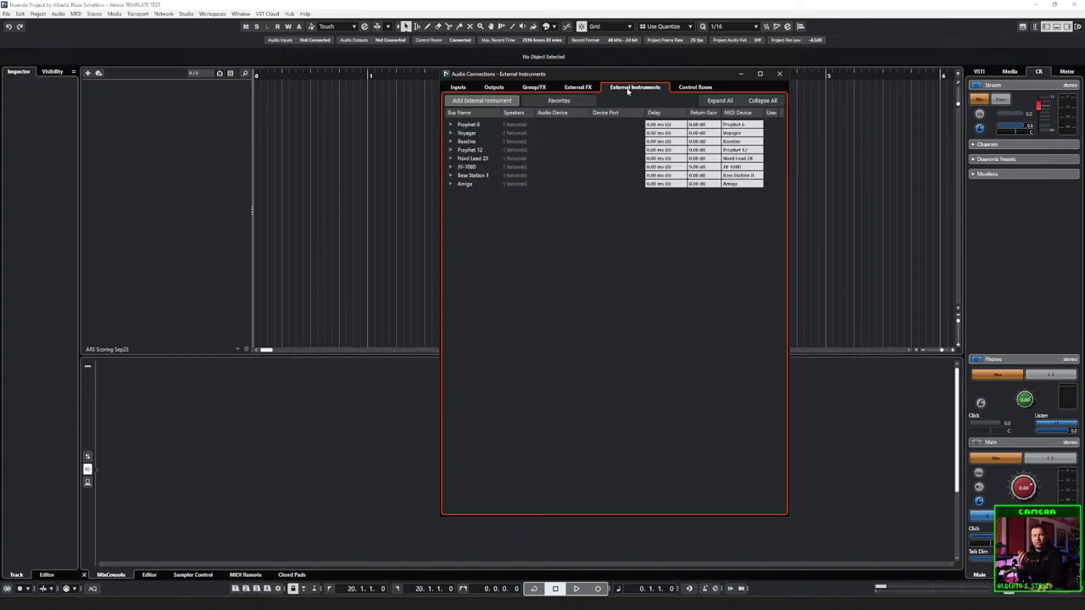
pyautogui.click(451, 184)
pyautogui.click(451, 176)
pyautogui.click(451, 167)
pyautogui.click(451, 159)
pyautogui.click(451, 141)
pyautogui.click(451, 133)
pyautogui.click(451, 125)
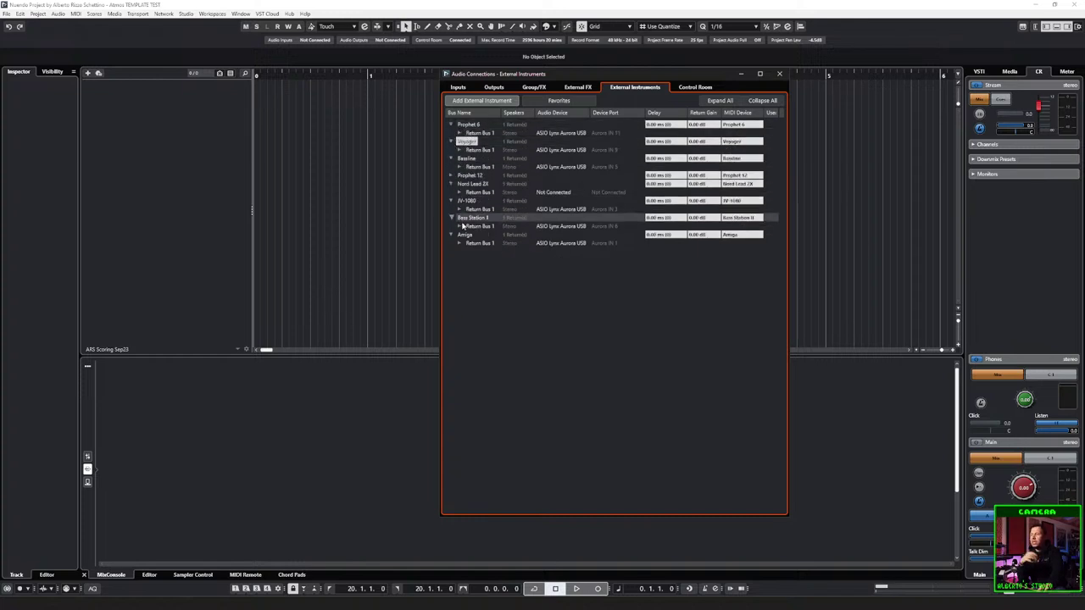
pyautogui.click(451, 175)
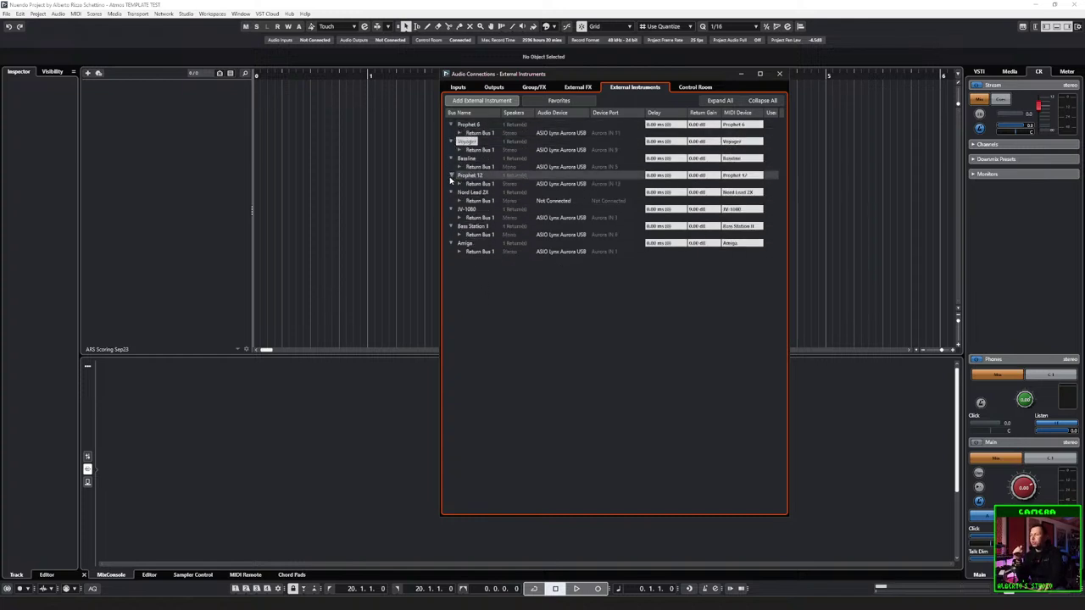
pyautogui.click(459, 201)
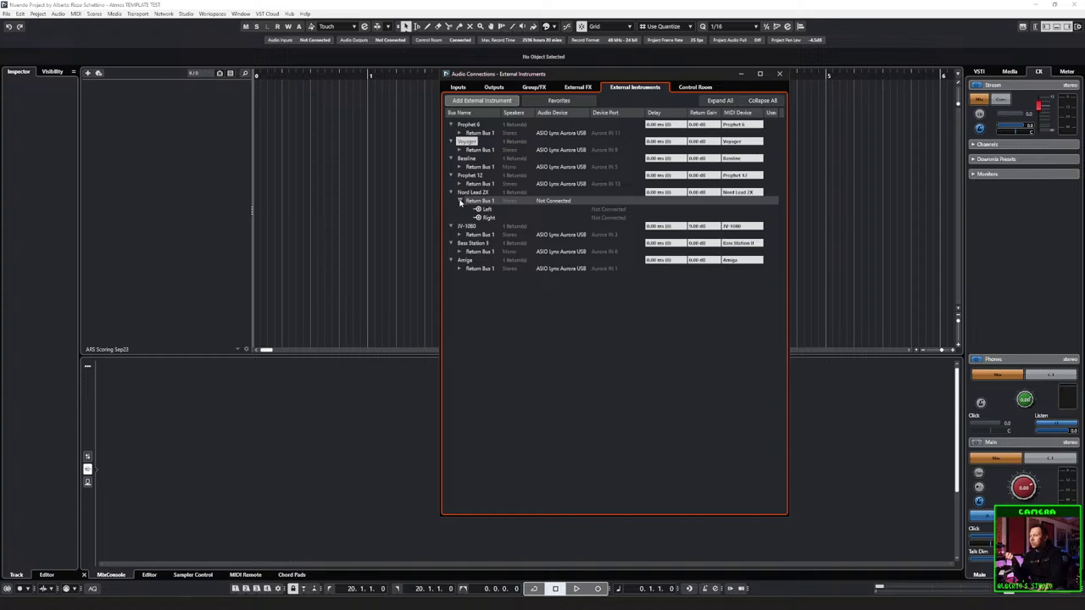
pyautogui.click(459, 201)
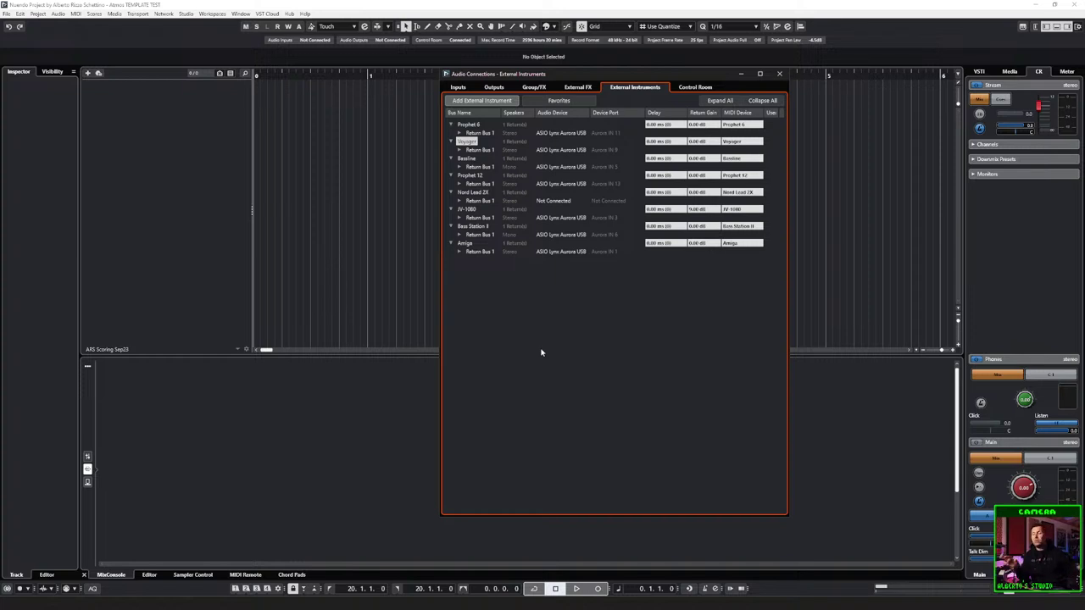
pyautogui.moveTo(631, 80); pyautogui.dragTo(638, 83)
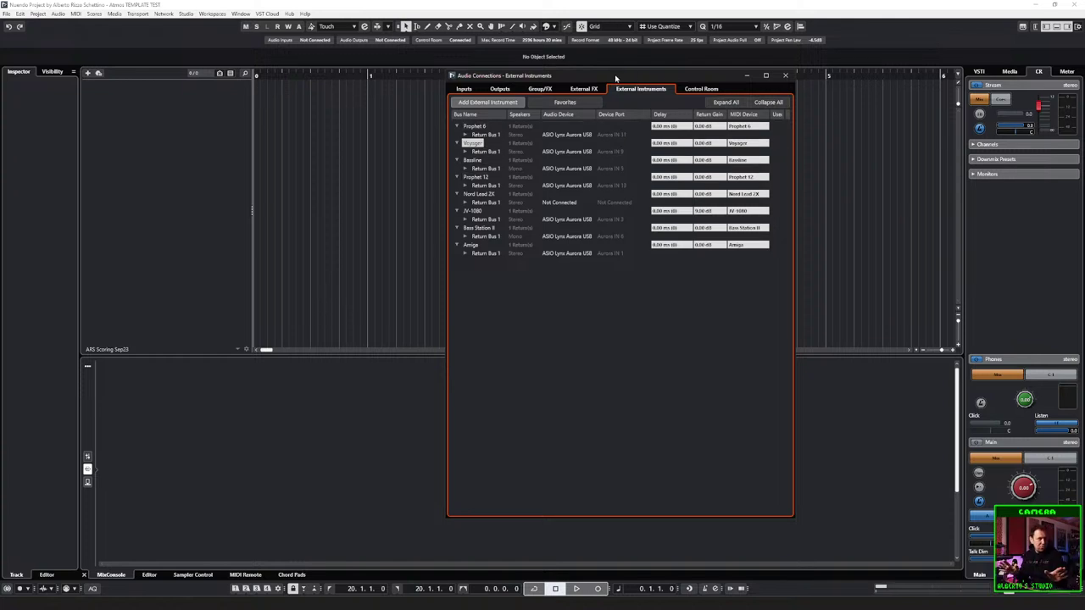
# Step: Show the Control Room connections and set the Audio Connections window to stay always on top
pyautogui.click(694, 89)
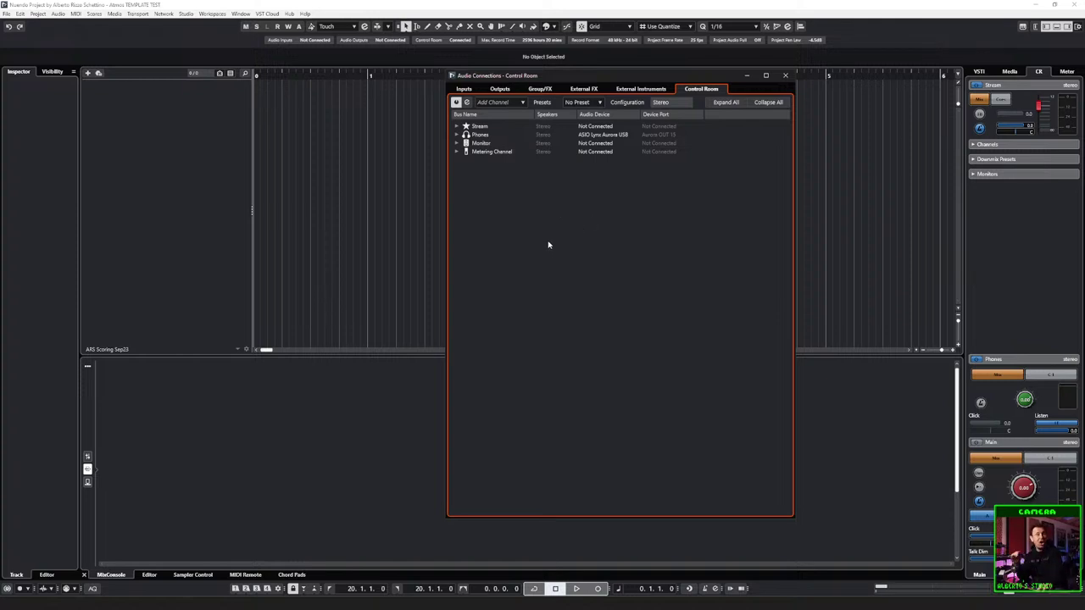
pyautogui.click(479, 153)
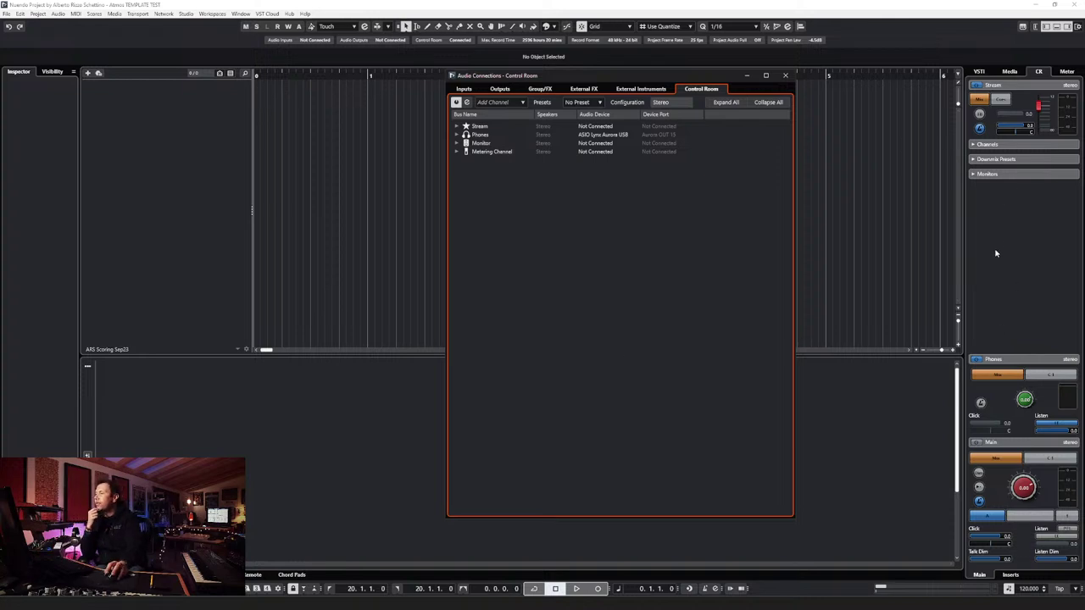
pyautogui.click(995, 88)
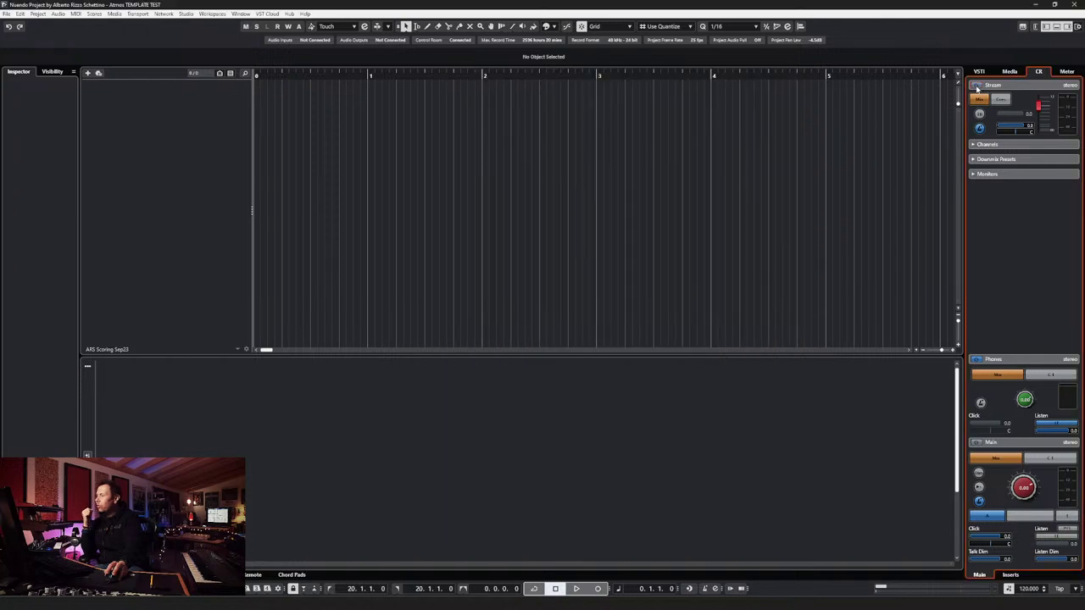
pyautogui.press('F4')
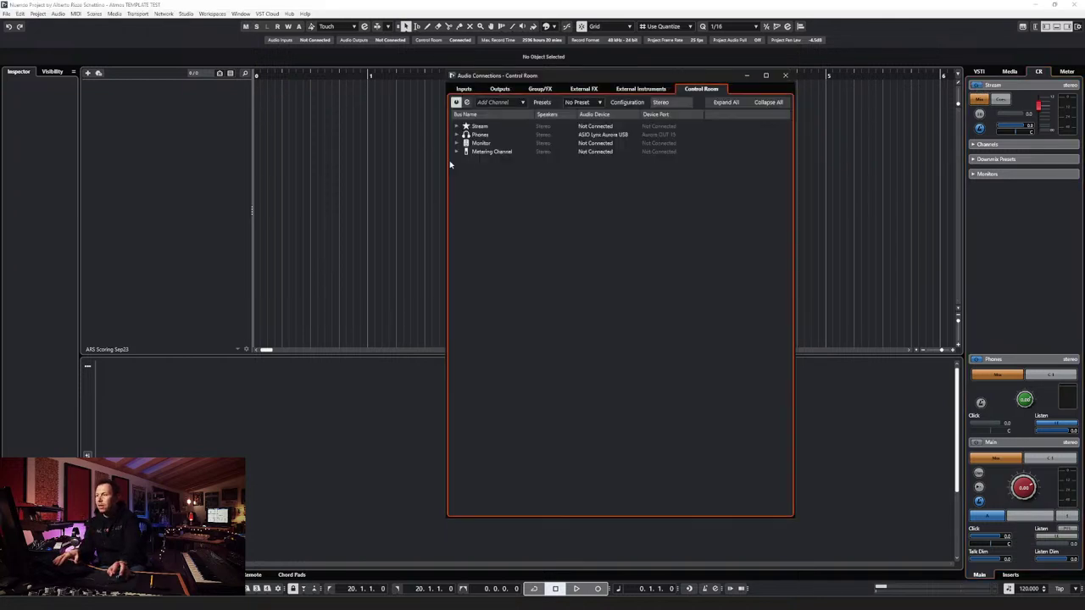
pyautogui.rightClick(717, 89)
pyautogui.click(750, 169)
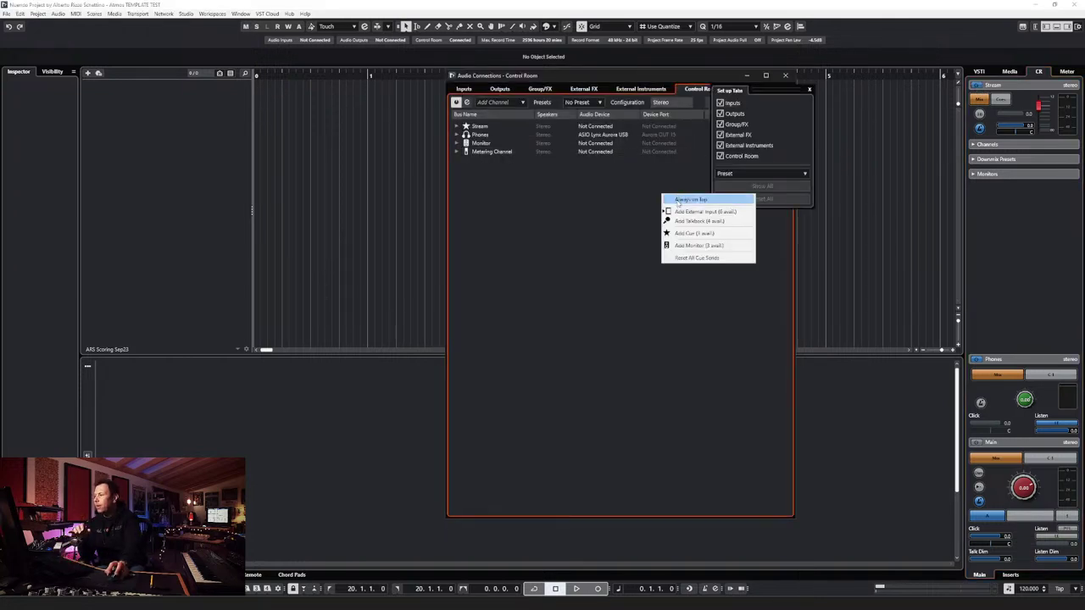
pyautogui.click(683, 201)
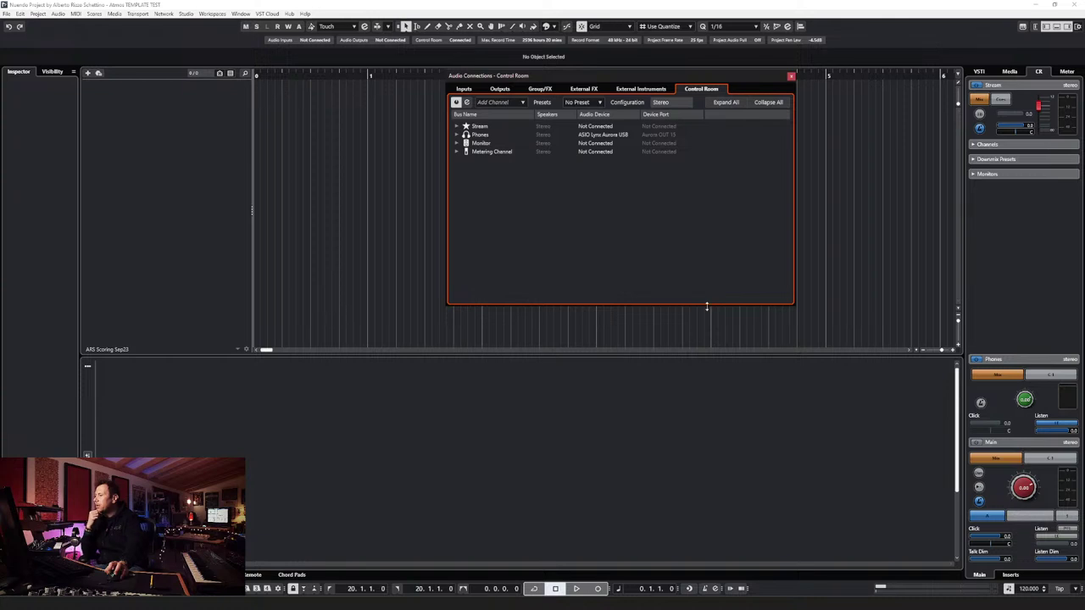
# Step: Remove the Stream cue channel from the Control Room connections
pyautogui.click(987, 90)
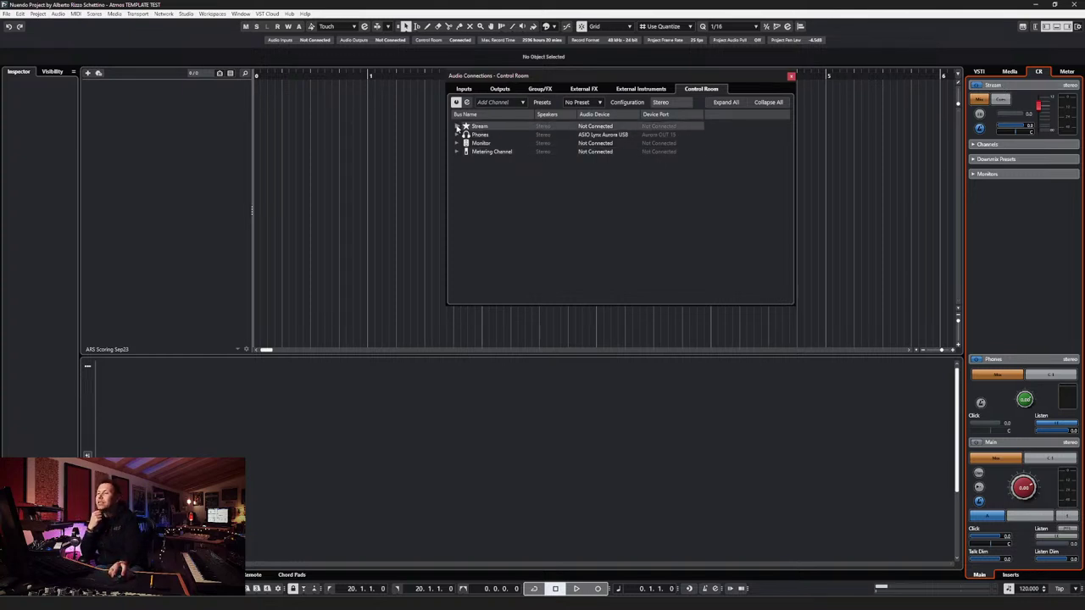
pyautogui.click(458, 126)
pyautogui.rightClick(477, 127)
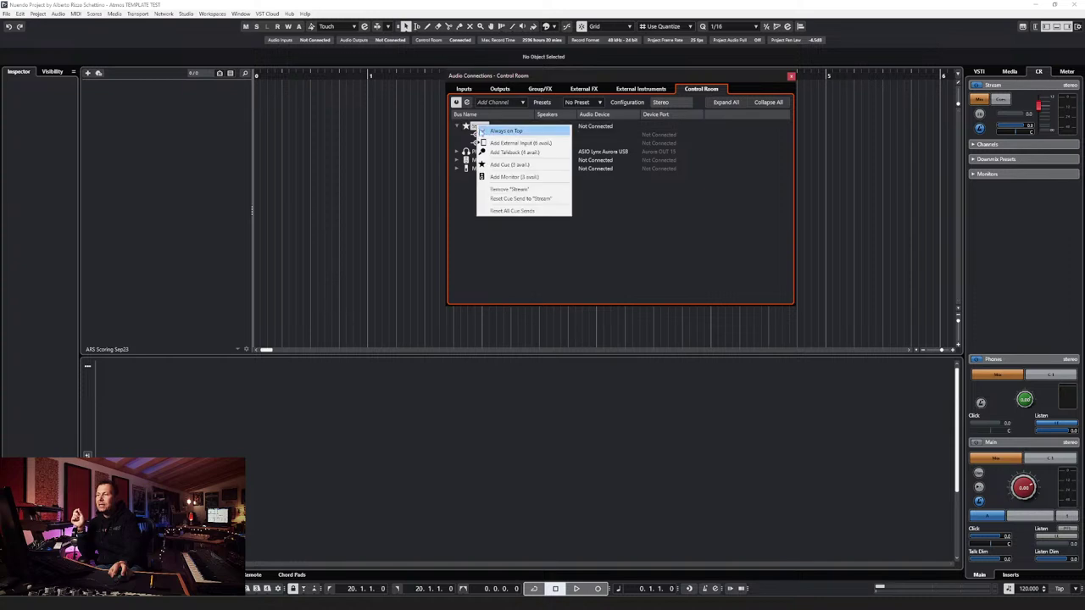
pyautogui.click(501, 189)
pyautogui.click(524, 316)
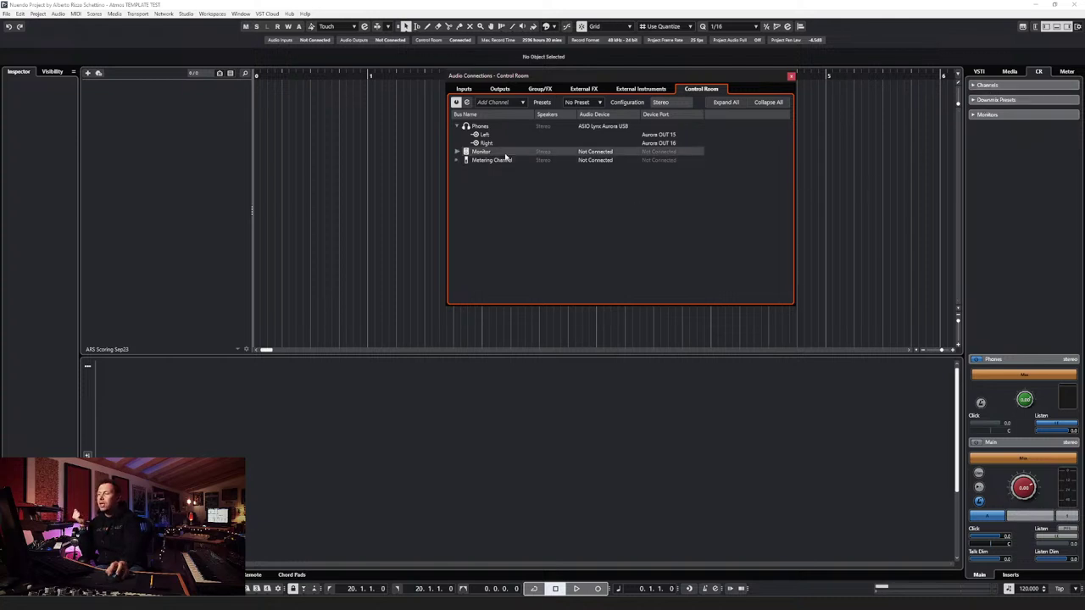
# Step: Disconnect the Phones channel's audio device and remove Phones from the Control Room connections
pyautogui.click(610, 126)
pyautogui.click(608, 136)
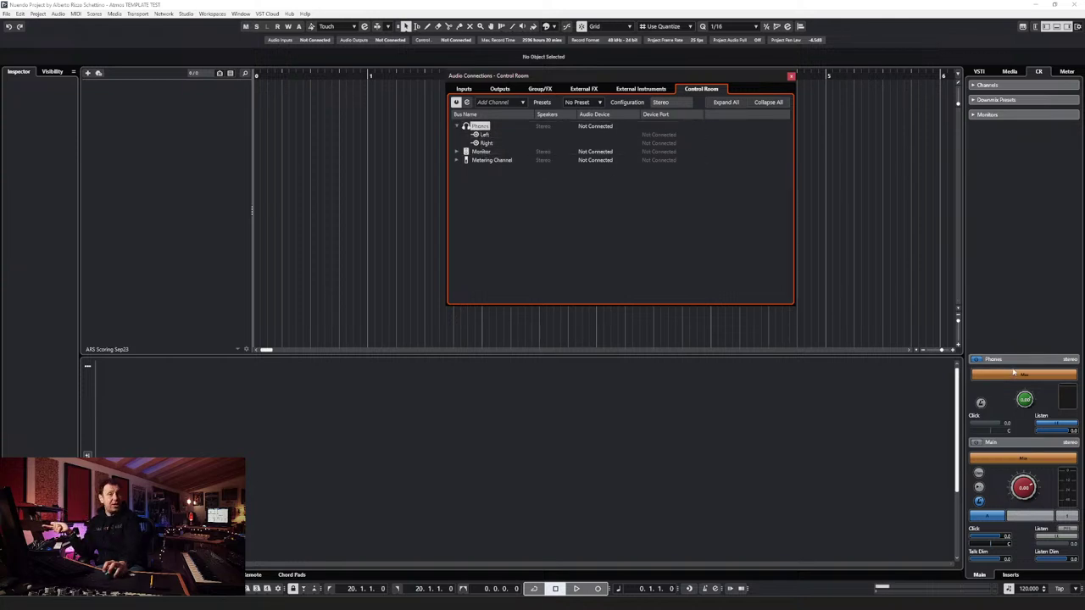
pyautogui.rightClick(477, 125)
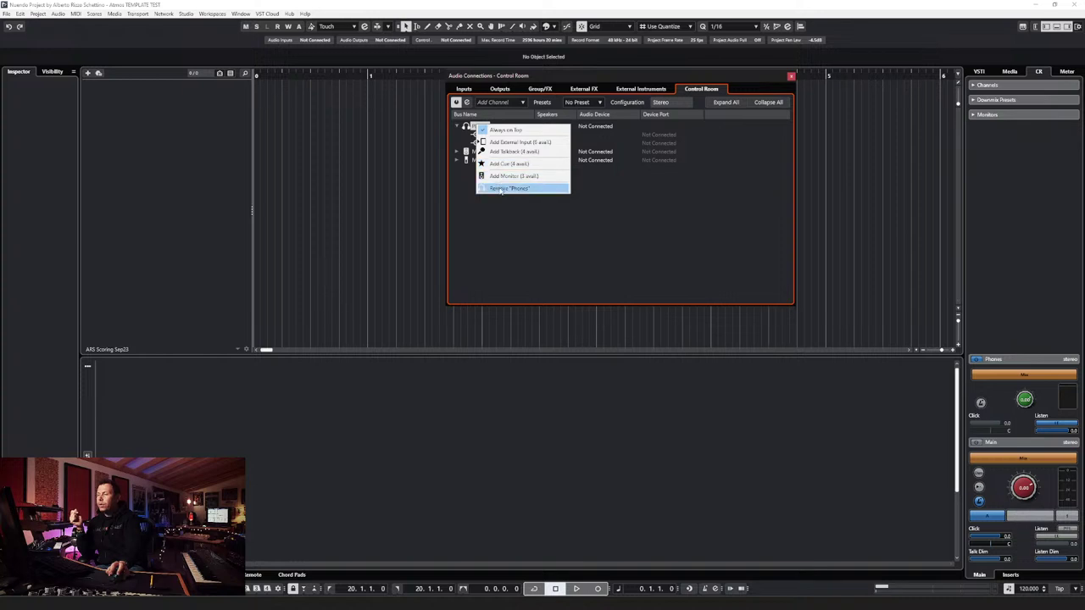
pyautogui.click(502, 188)
pyautogui.click(525, 318)
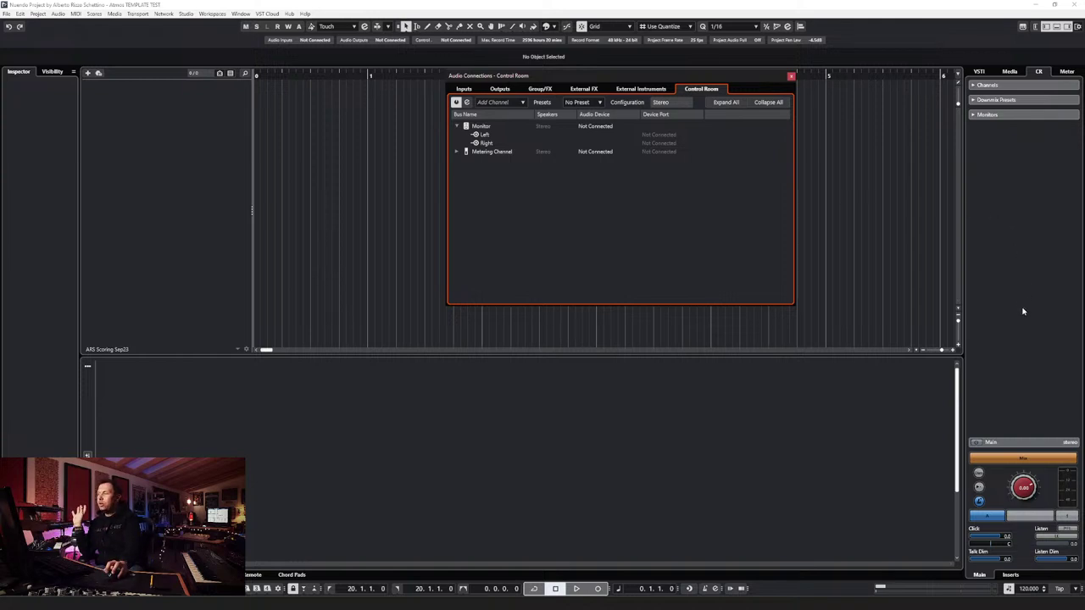
# Step: Examine the Metering Channel's left and right channels and its available options in the Control Room connections
pyautogui.click(1020, 247)
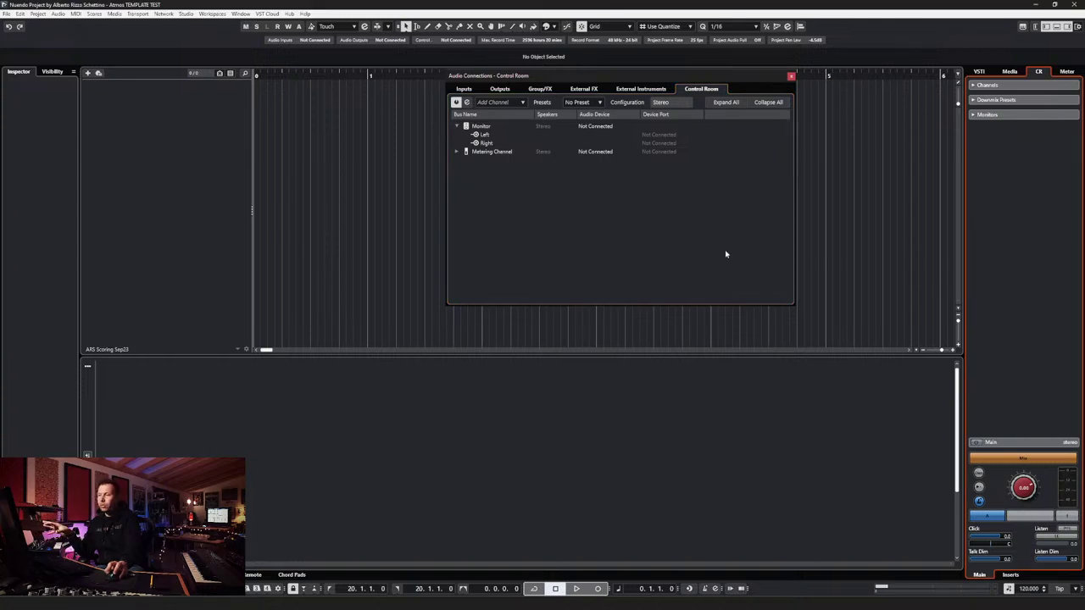
pyautogui.click(457, 152)
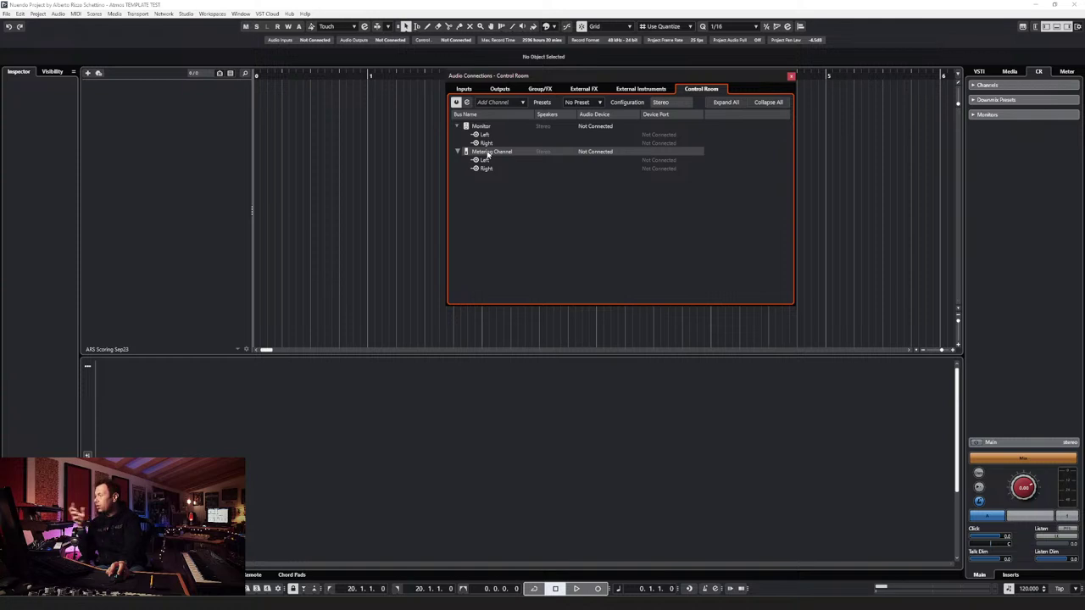
pyautogui.rightClick(488, 153)
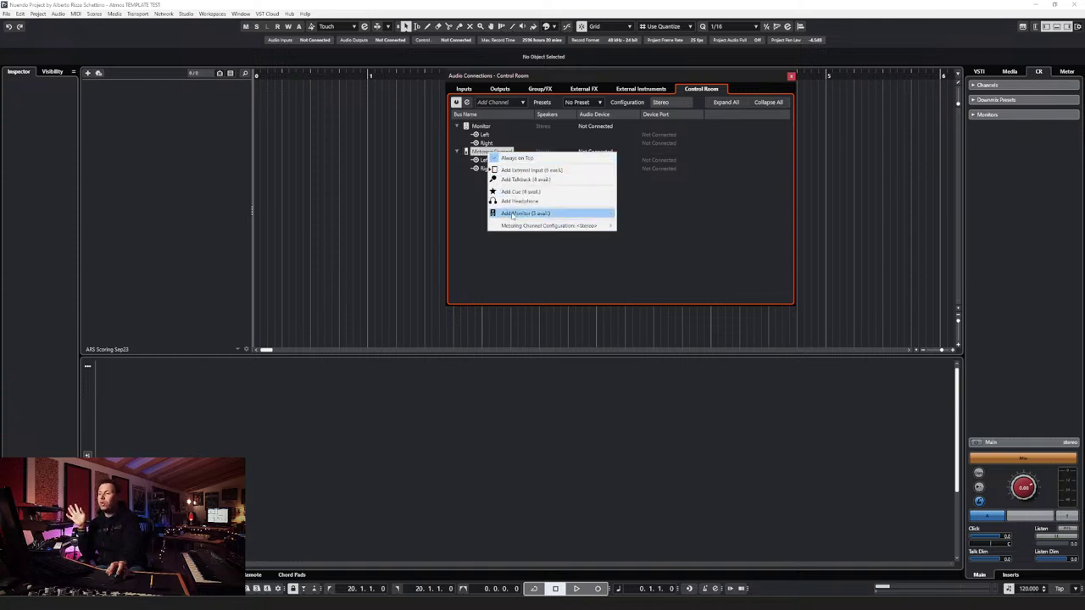
pyautogui.press('Escape')
pyautogui.click(457, 152)
pyautogui.click(457, 151)
pyautogui.rightClick(486, 155)
pyautogui.click(467, 230)
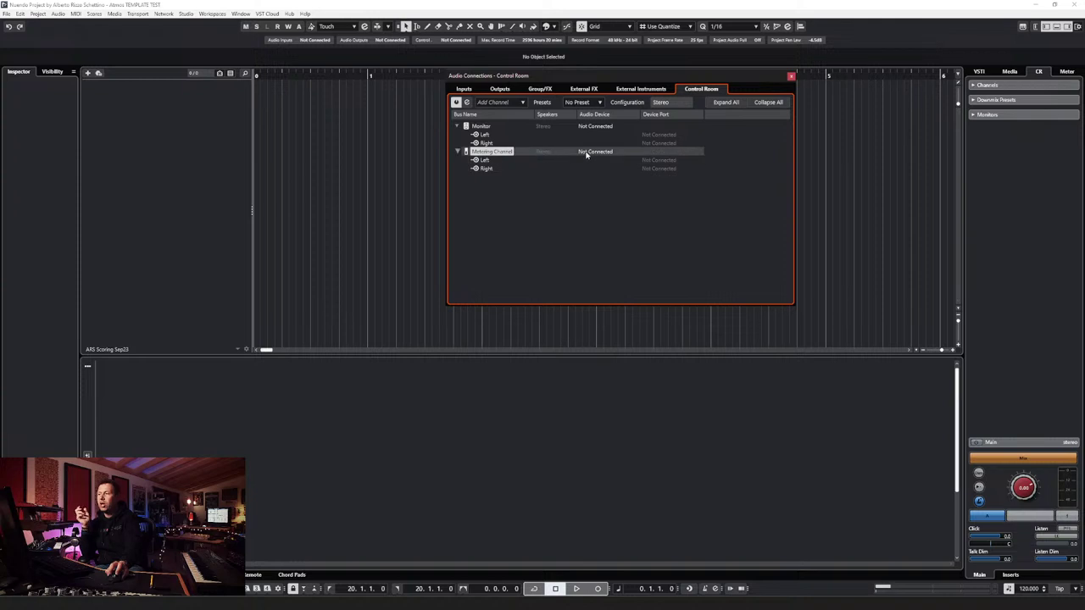
# Step: Remove the Monitor channel from the Control Room connections
pyautogui.click(480, 126)
pyautogui.rightClick(481, 125)
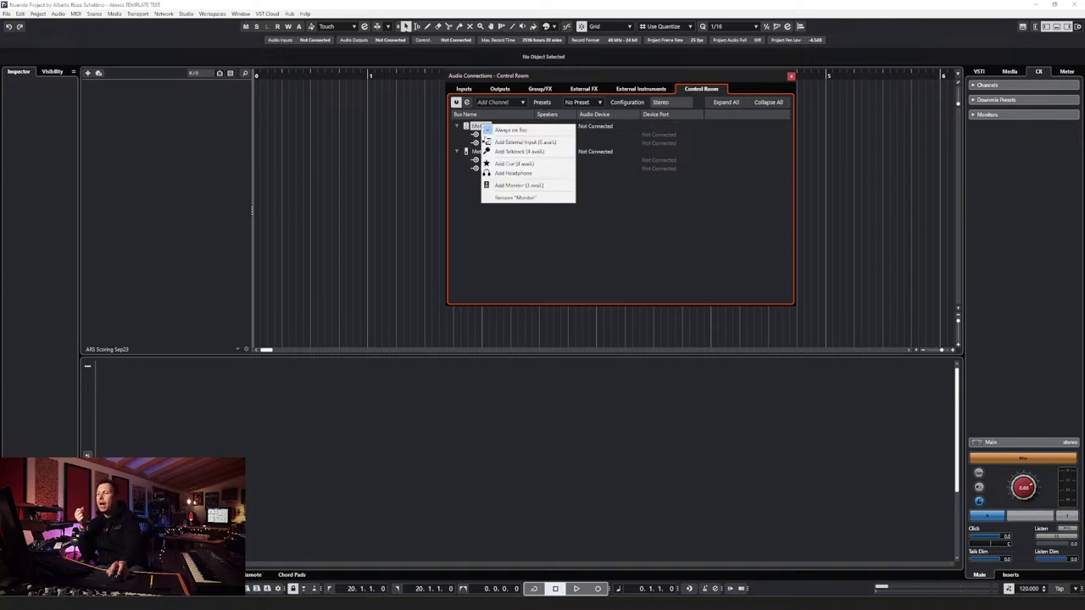
pyautogui.click(503, 202)
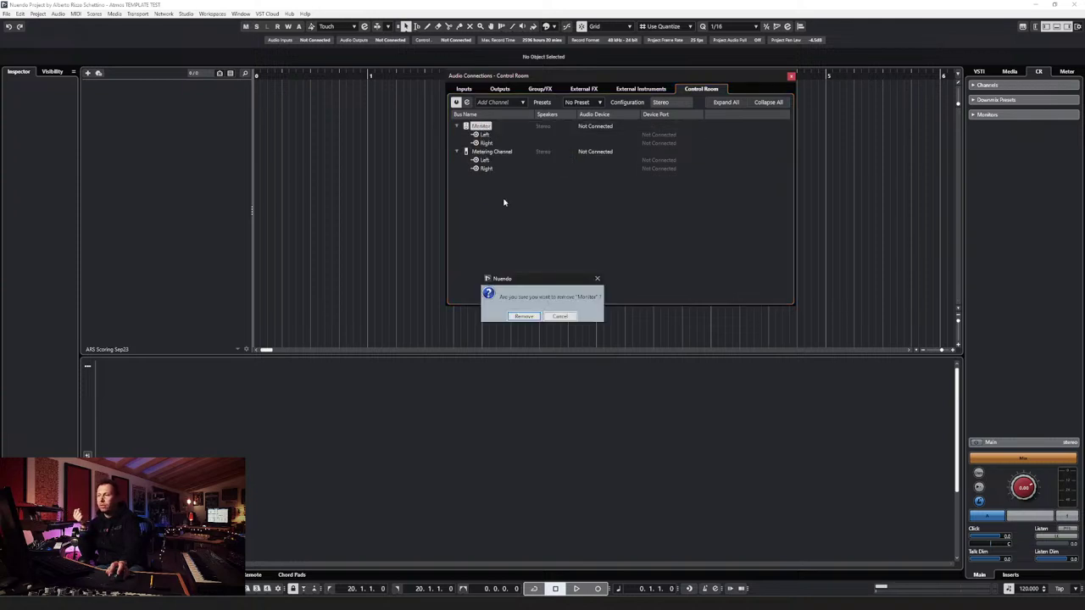
pyautogui.click(524, 316)
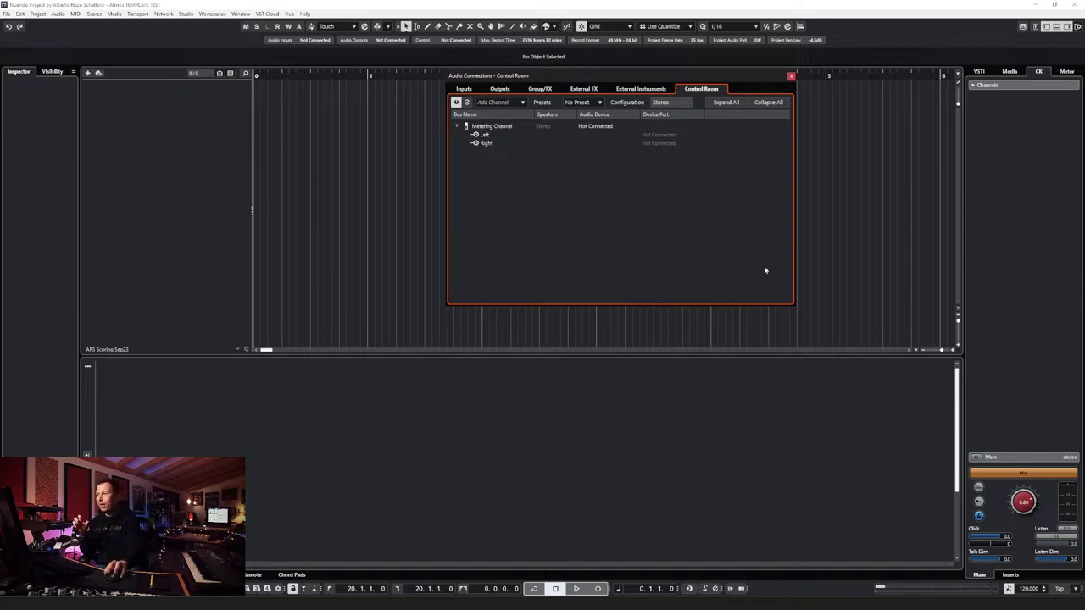
pyautogui.click(773, 32)
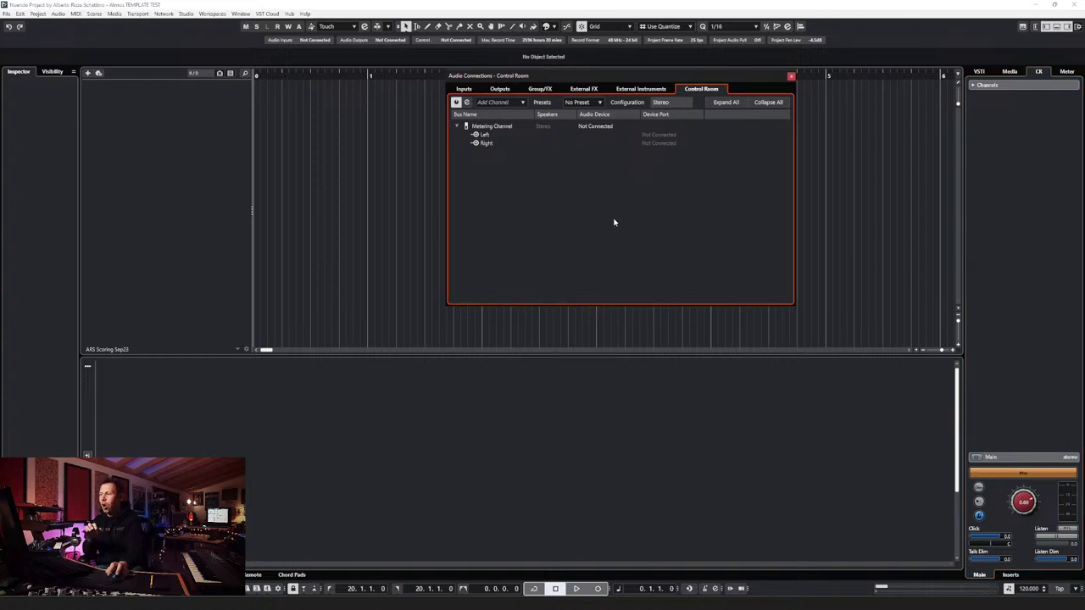
# Step: Add a headphone channel to the Control Room connections
pyautogui.moveTo(615, 75); pyautogui.dragTo(616, 93)
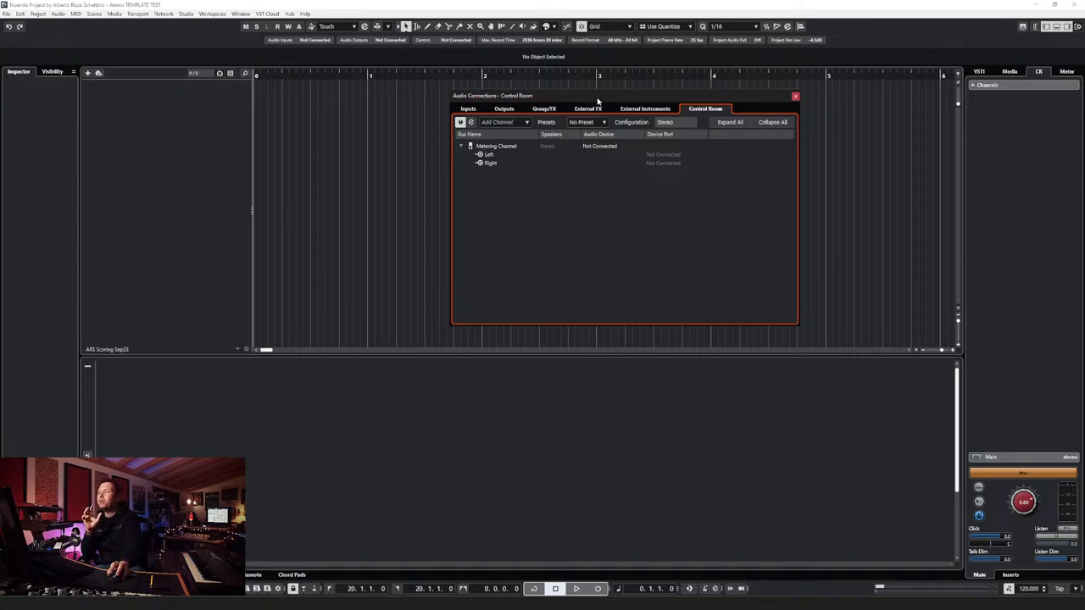
pyautogui.moveTo(595, 99); pyautogui.dragTo(604, 98)
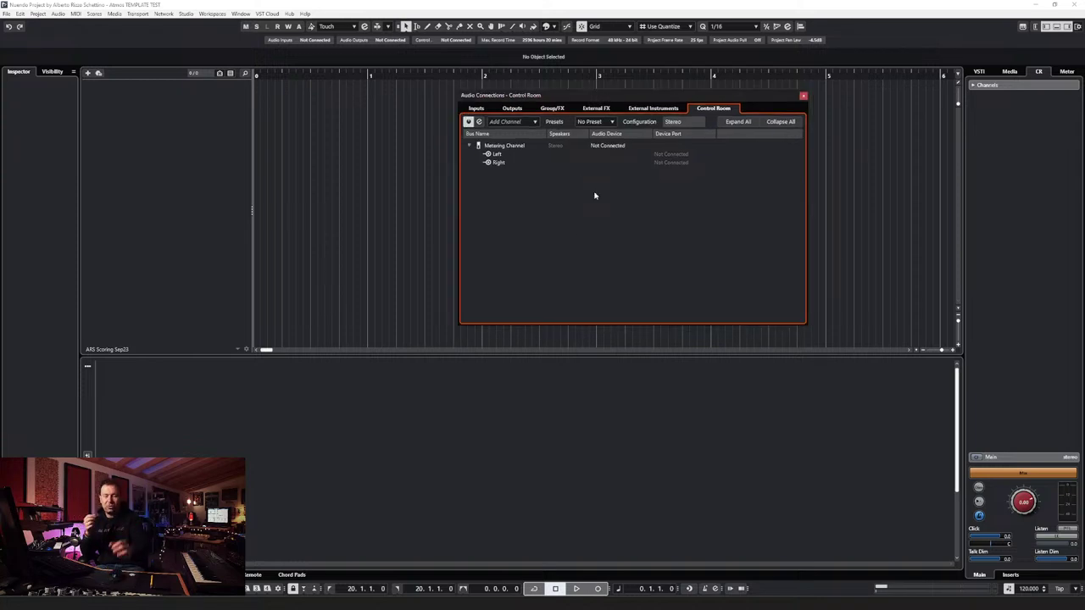
pyautogui.rightClick(496, 186)
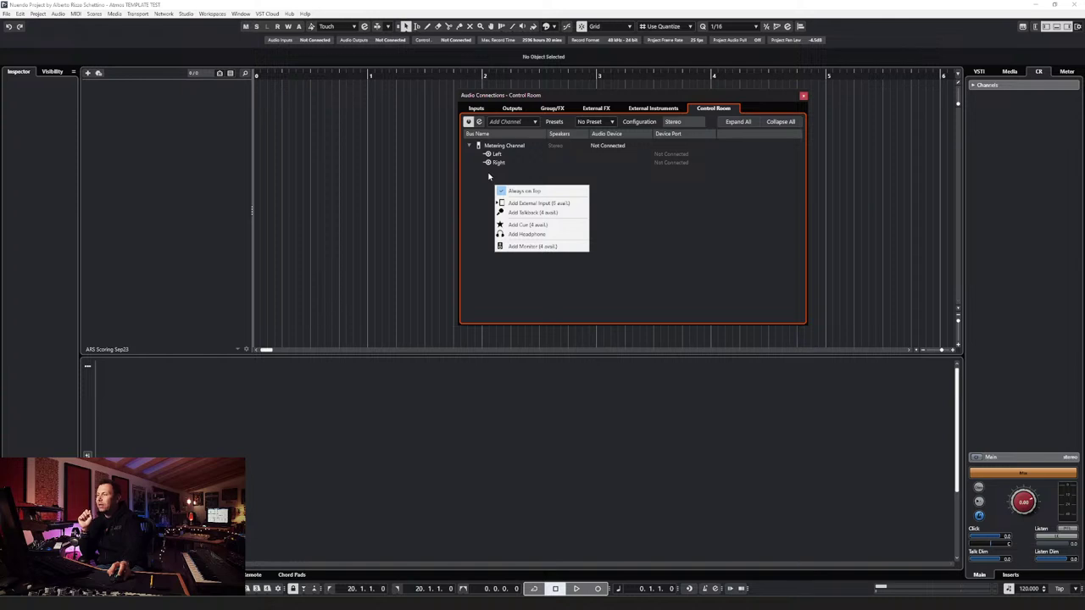
pyautogui.click(532, 123)
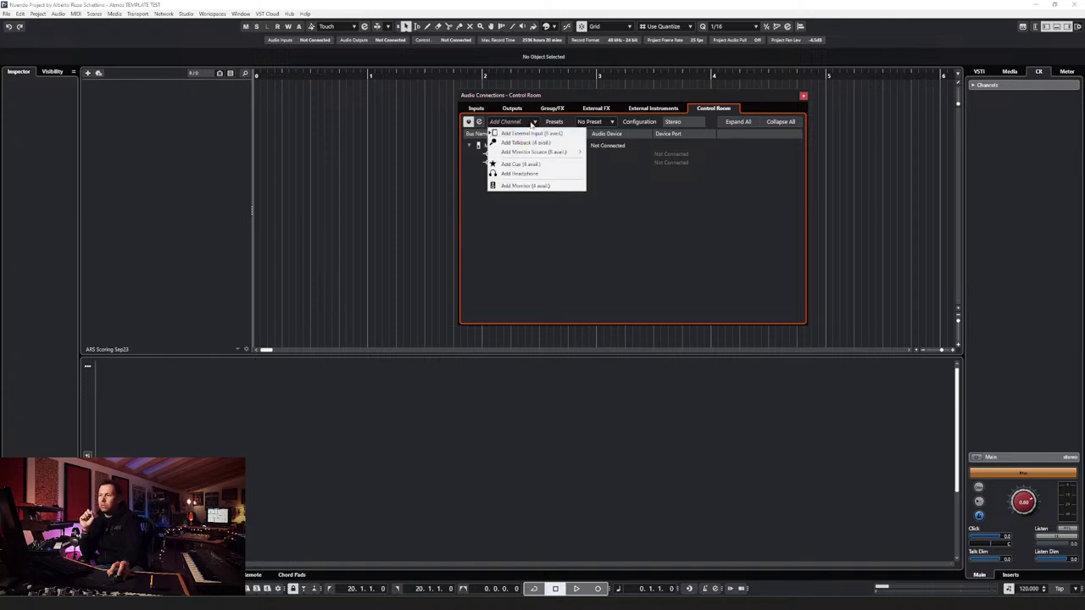
pyautogui.click(523, 174)
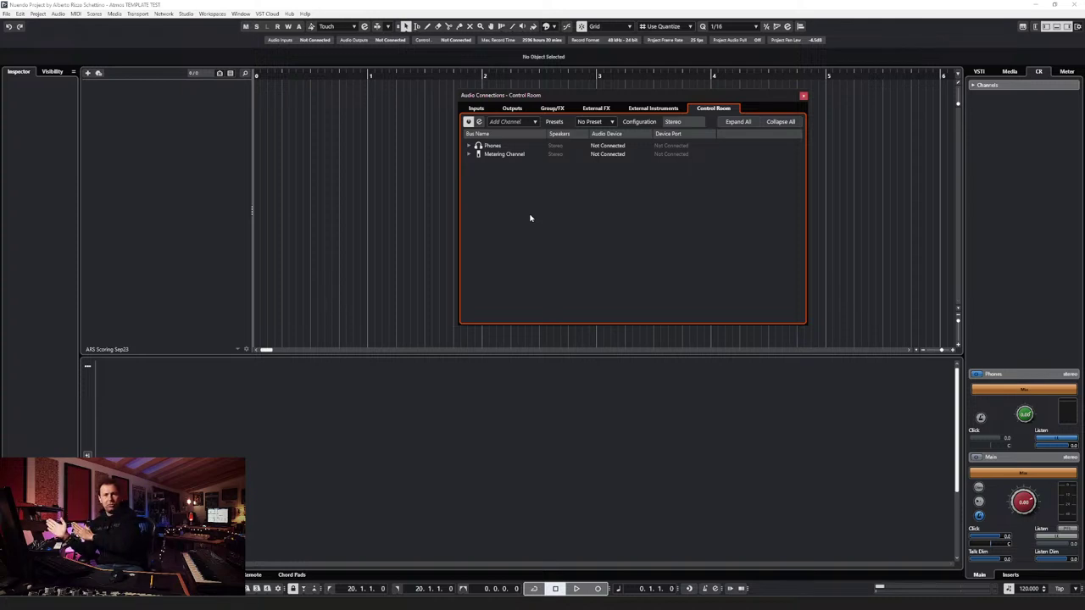
# Step: Connect the Phones channel's left side to Aurora OUT 15 and its right side to Aurora OUT 16
pyautogui.click(469, 146)
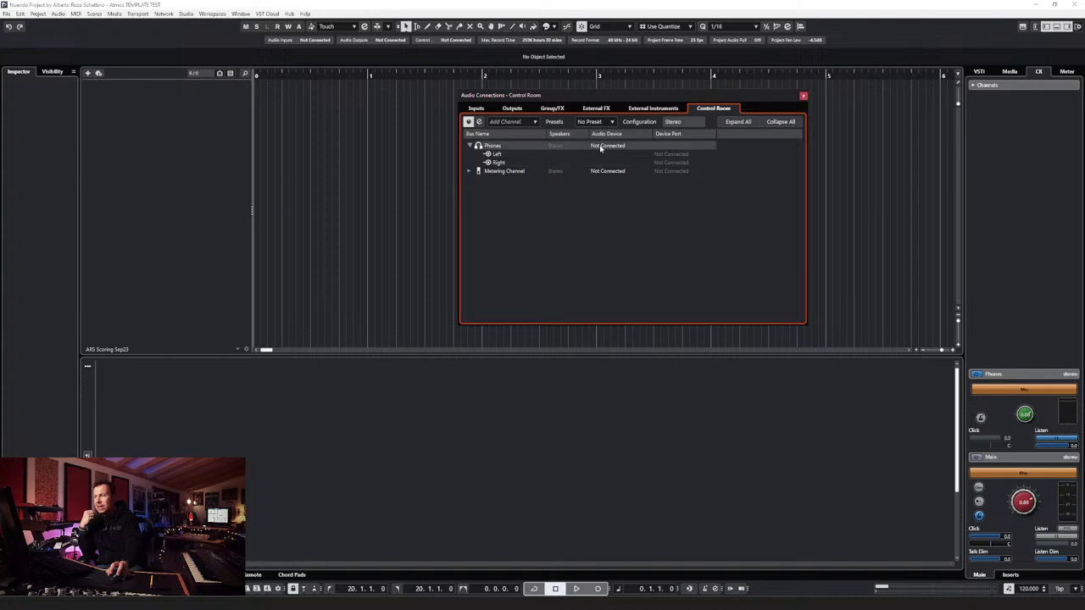
pyautogui.click(670, 153)
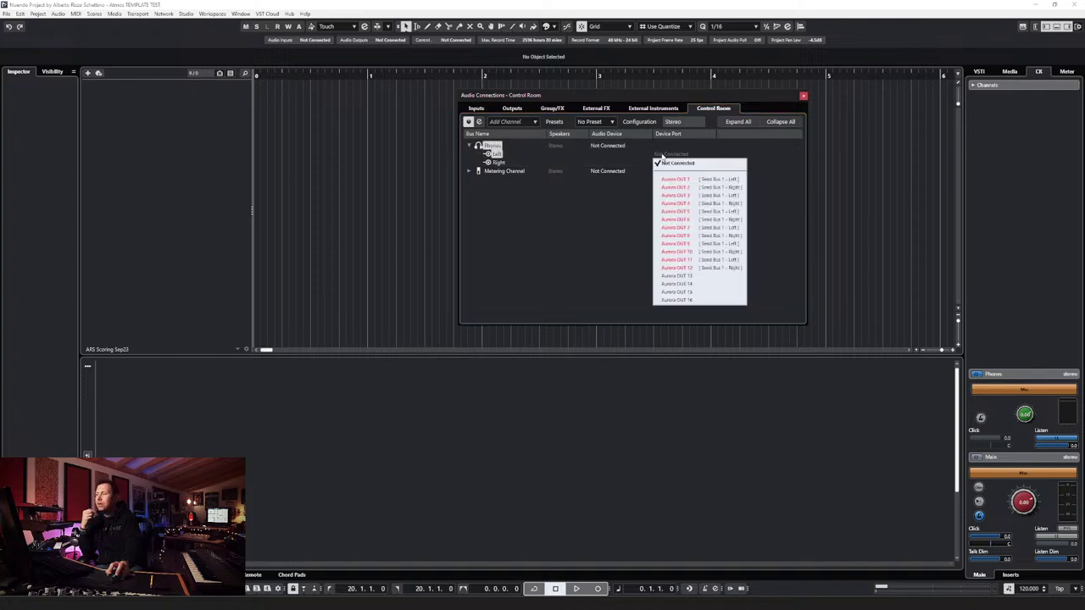
pyautogui.click(678, 292)
pyautogui.click(671, 162)
pyautogui.click(680, 313)
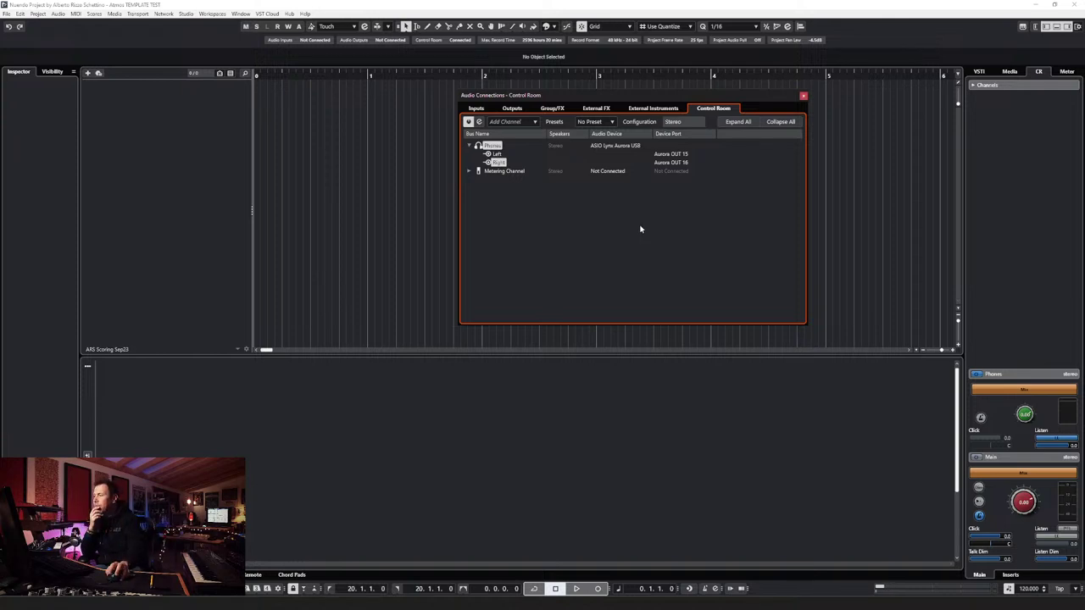
# Step: Check the input and output bus lists for remaining connections, and return to the Control Room connections
pyautogui.moveTo(650, 101); pyautogui.dragTo(656, 100)
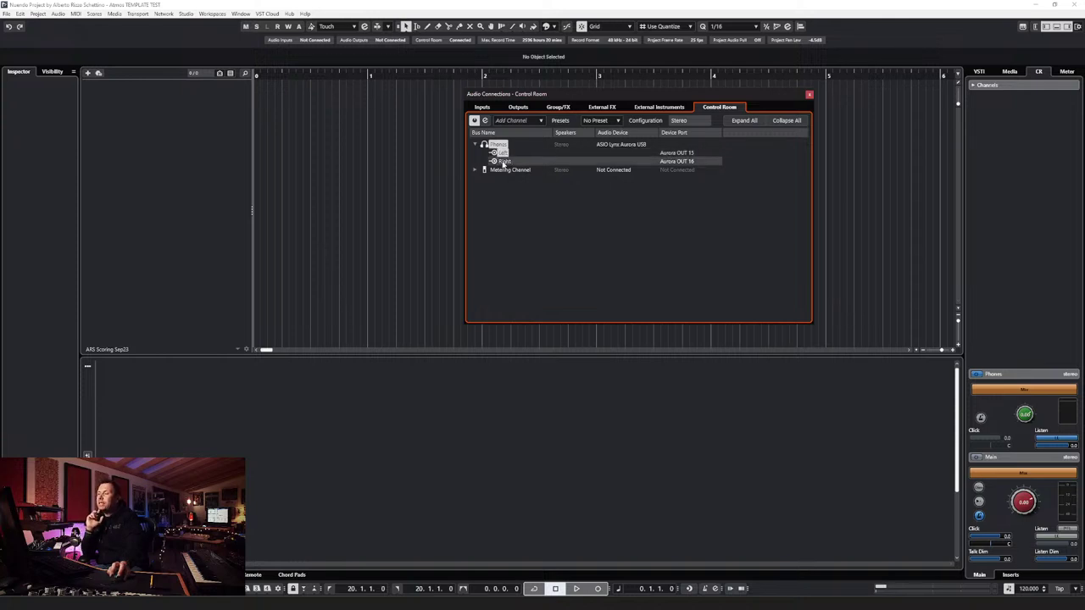
pyautogui.click(519, 108)
pyautogui.click(483, 108)
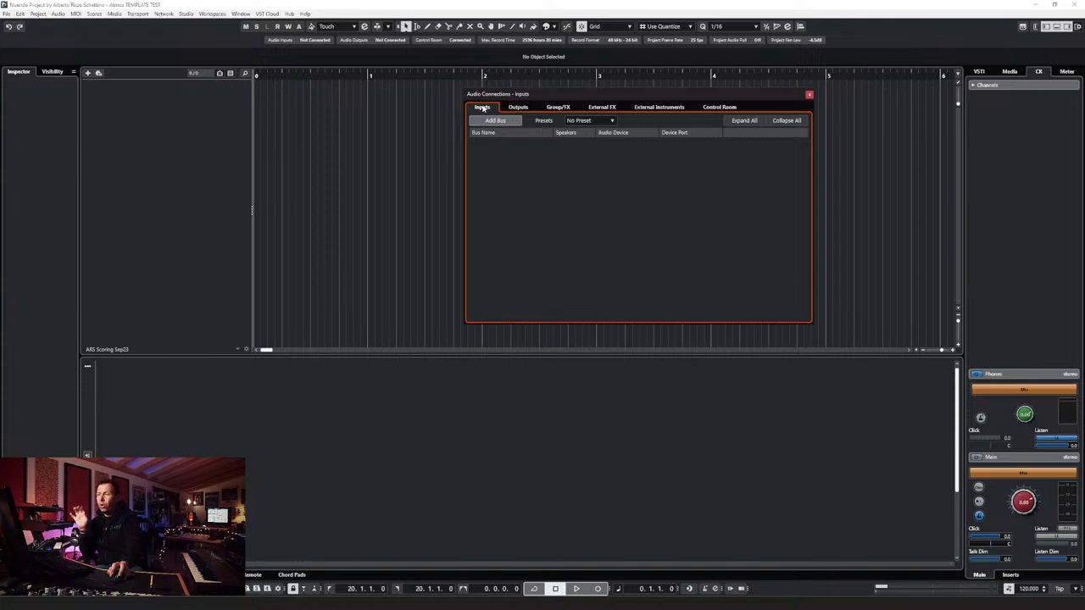
pyautogui.click(518, 107)
pyautogui.click(482, 107)
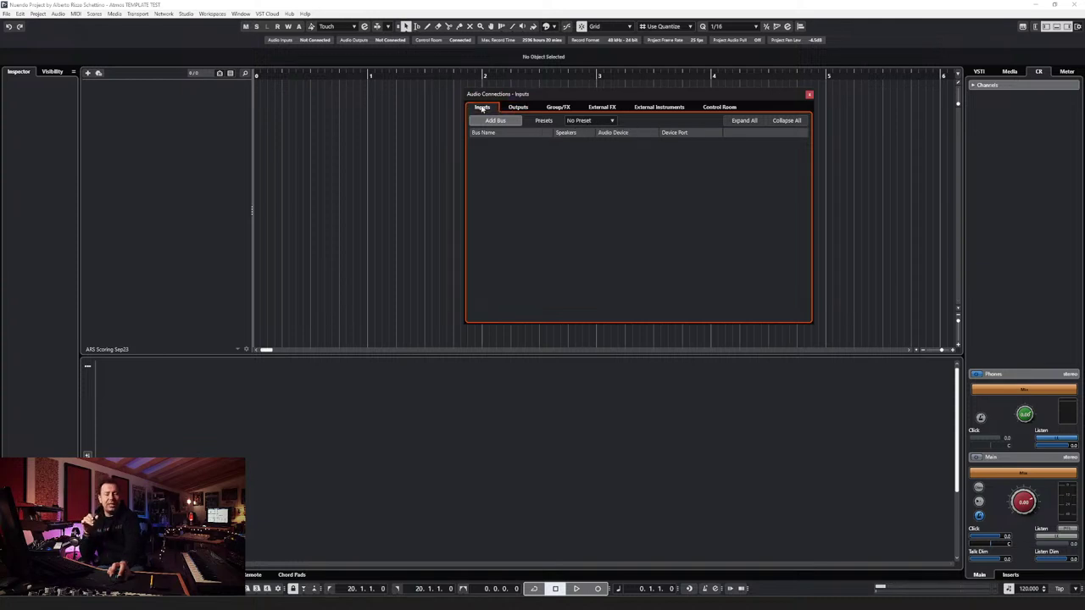
pyautogui.click(516, 107)
pyautogui.click(487, 108)
pyautogui.click(720, 107)
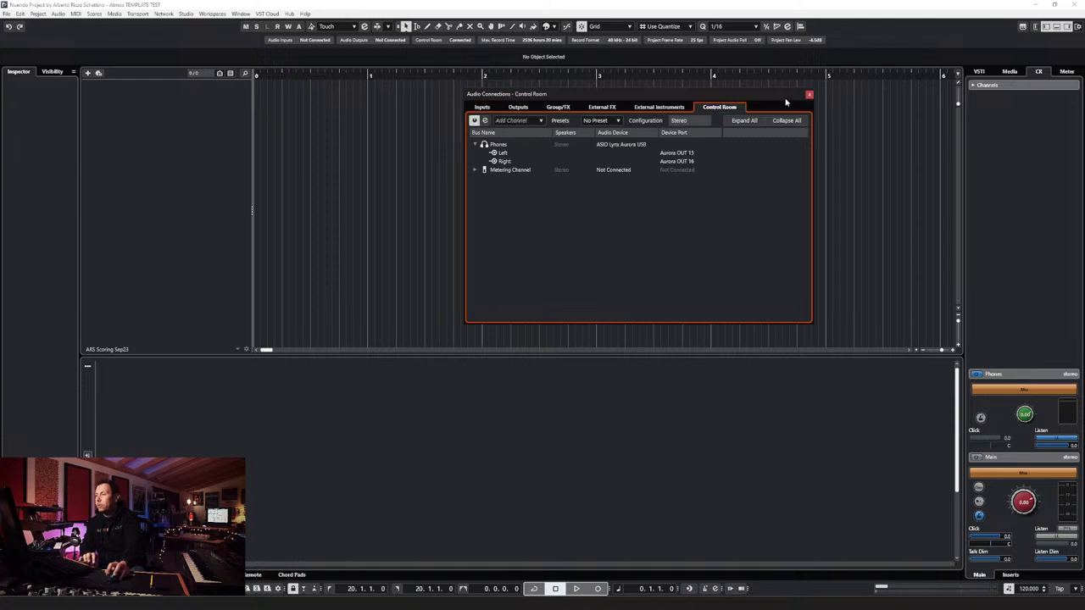
# Step: Close and reopen the Audio Connections window, and check the options available for the Metering Channel
pyautogui.click(809, 95)
pyautogui.click(483, 204)
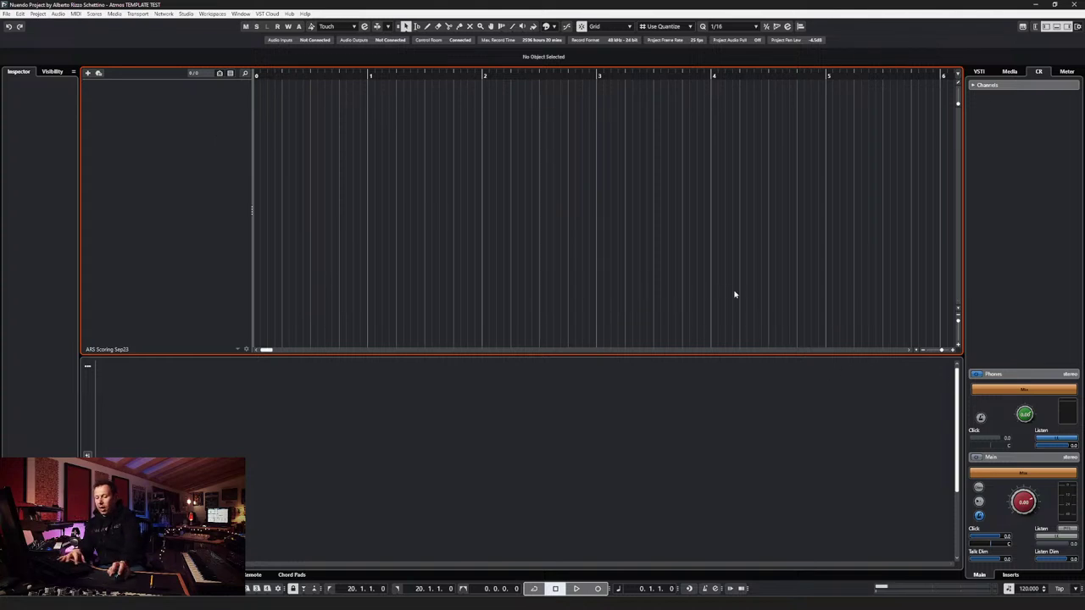
pyautogui.hotkey('ctrl', 'shift', 's')
pyautogui.click(377, 63)
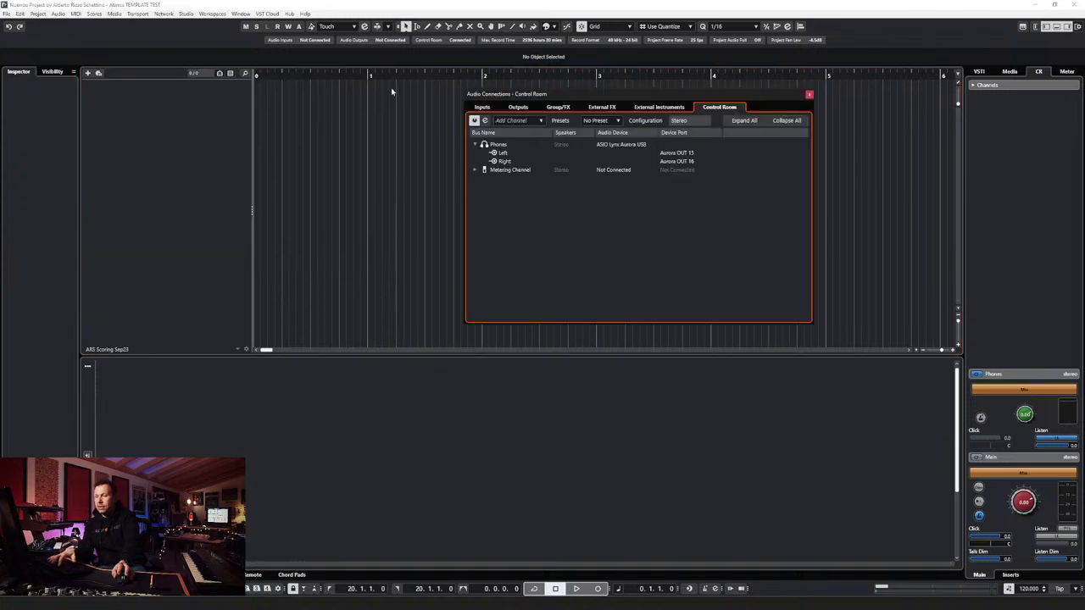
pyautogui.click(475, 145)
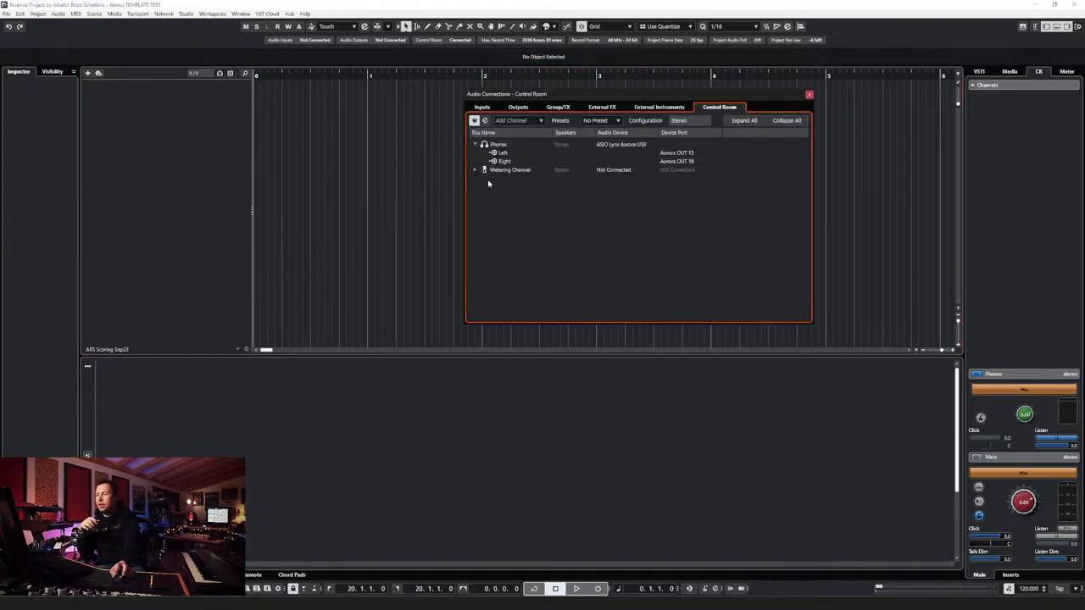
pyautogui.rightClick(494, 169)
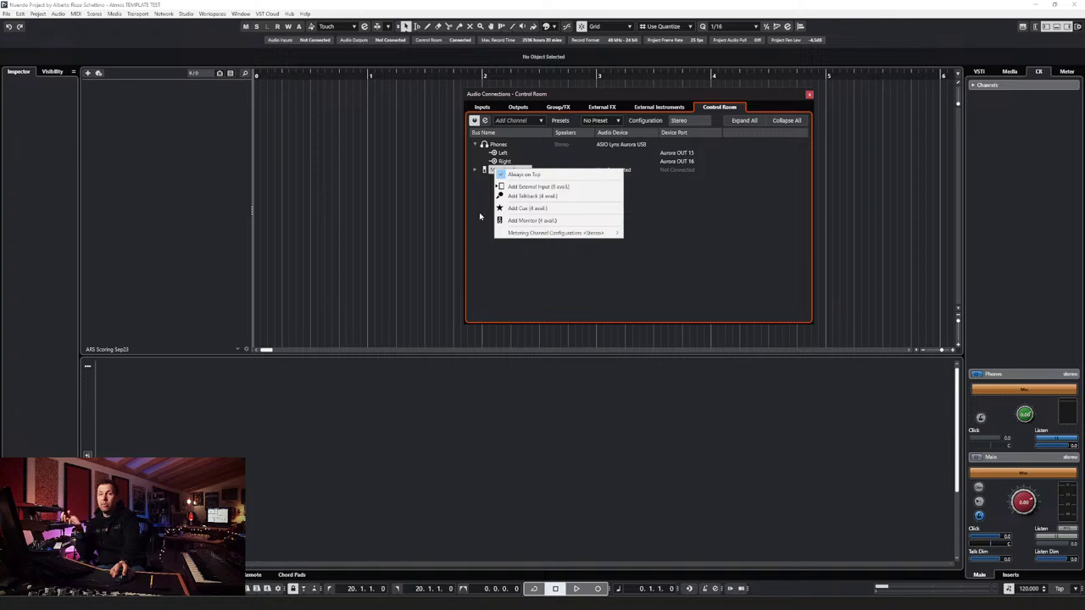
pyautogui.click(479, 212)
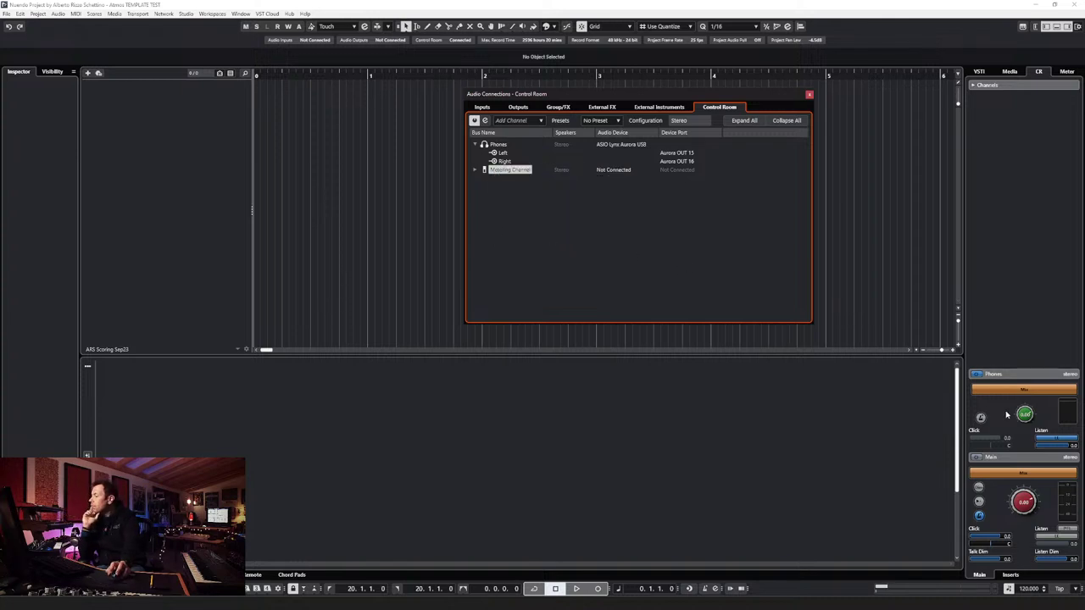
pyautogui.click(975, 462)
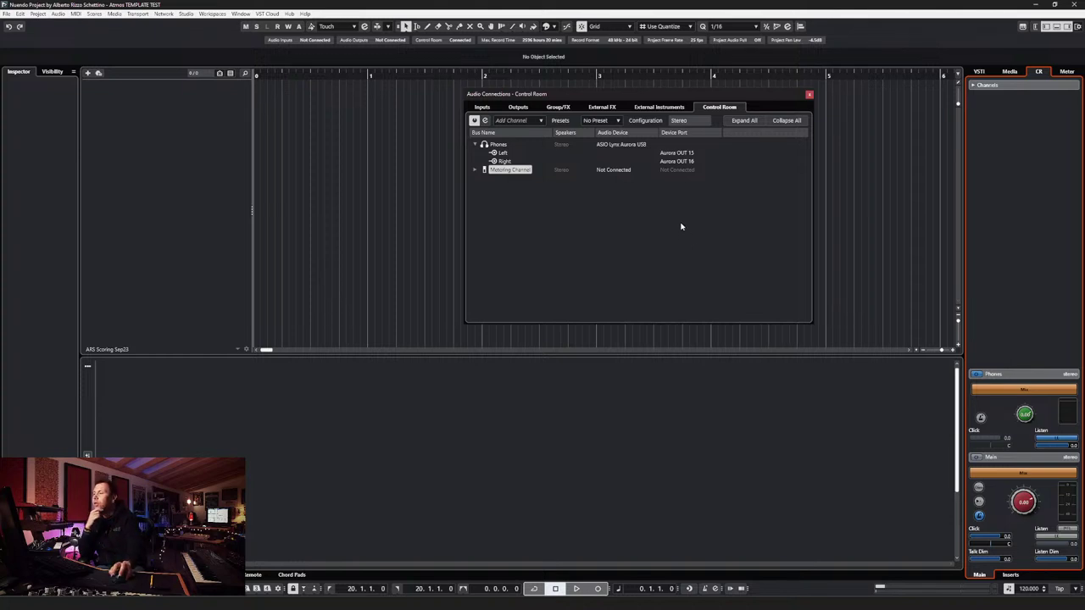
pyautogui.click(810, 94)
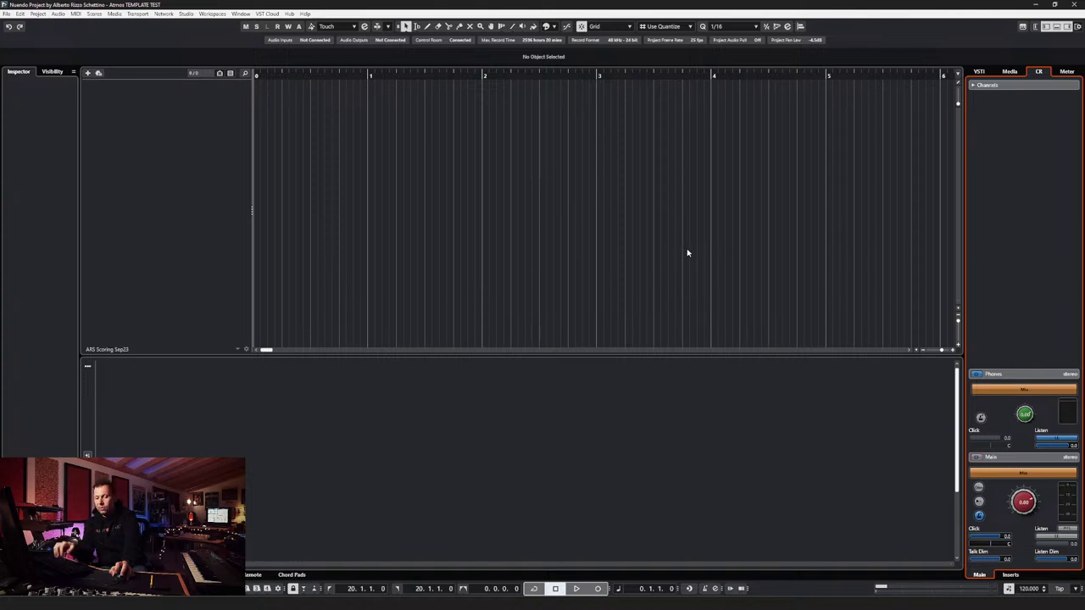
pyautogui.press('F4')
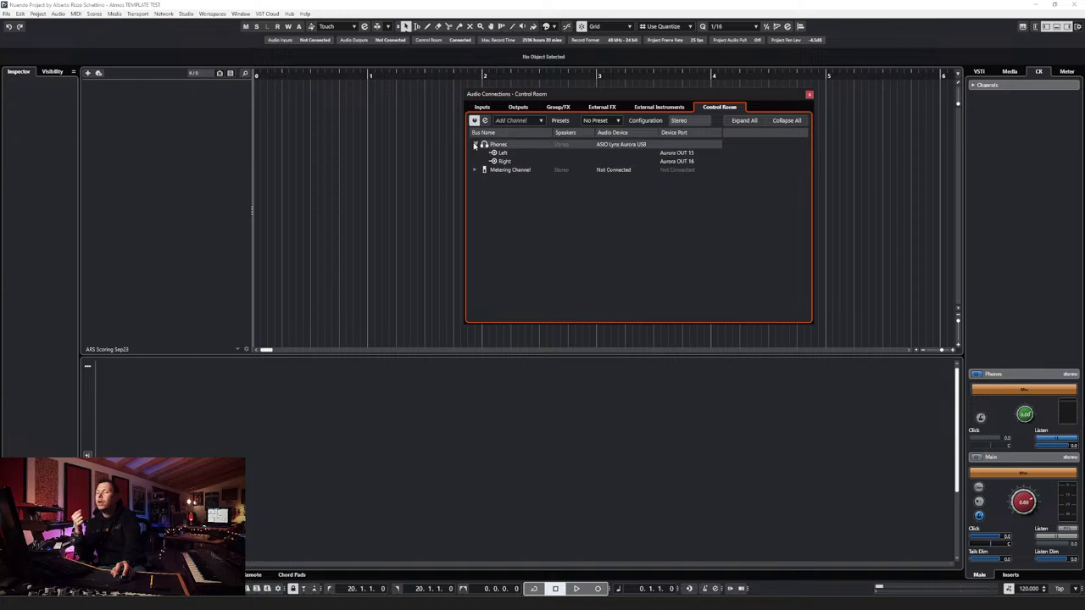
# Step: Add a stereo cue channel named Stream to the Control Room connections
pyautogui.rightClick(489, 189)
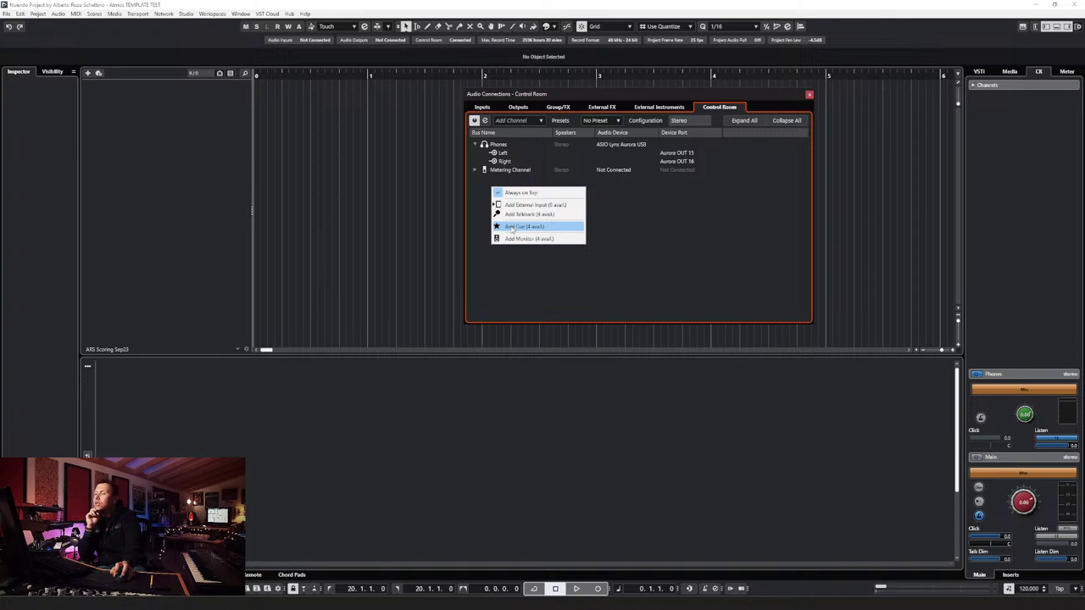
pyautogui.click(514, 227)
pyautogui.click(562, 283)
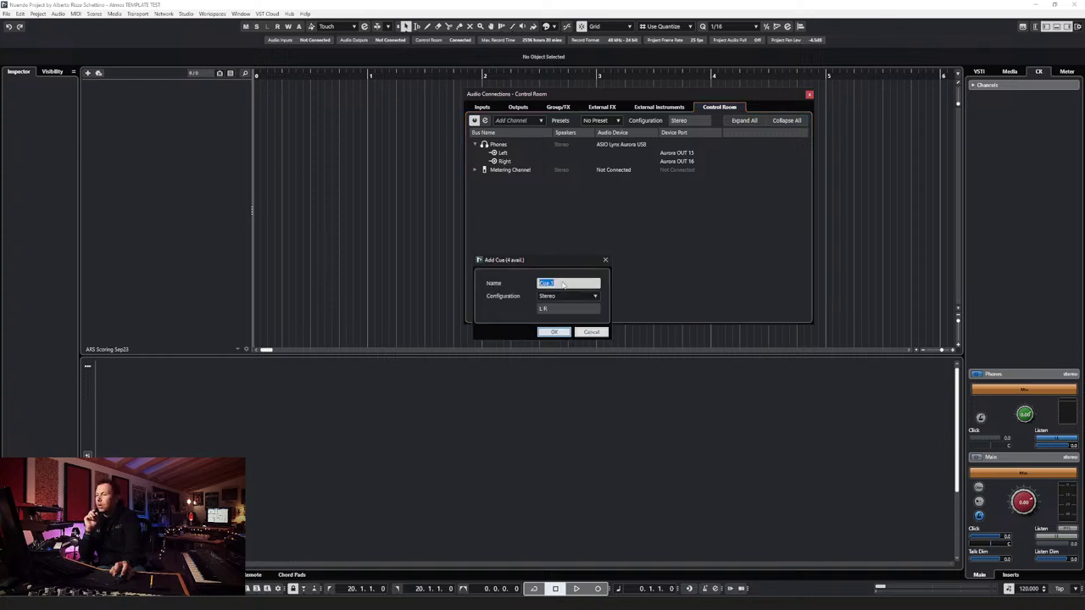
pyautogui.write('Stram')
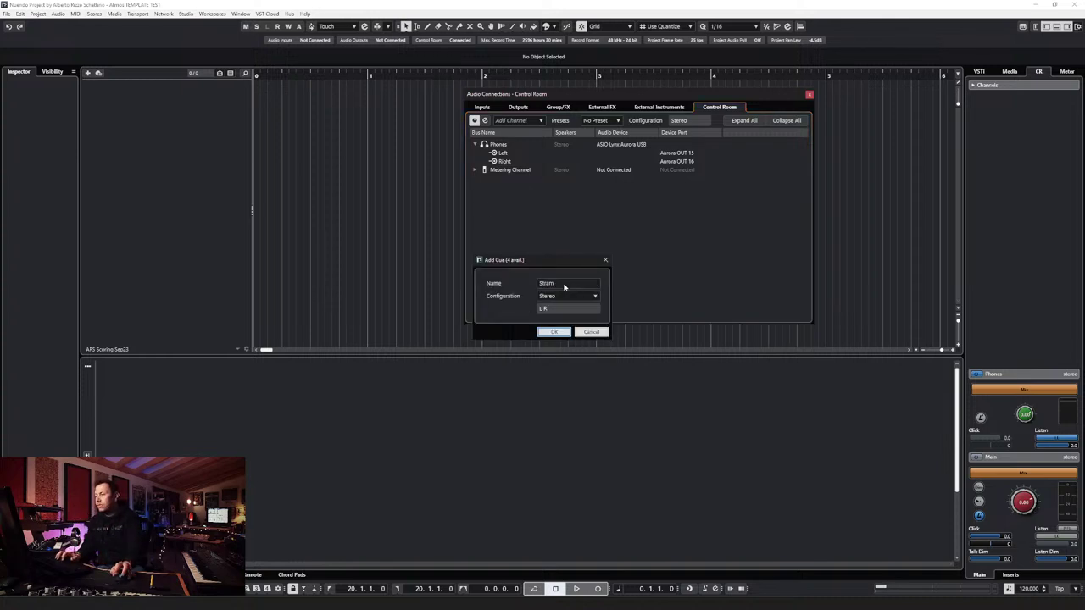
pyautogui.click(563, 287)
pyautogui.write('Streami')
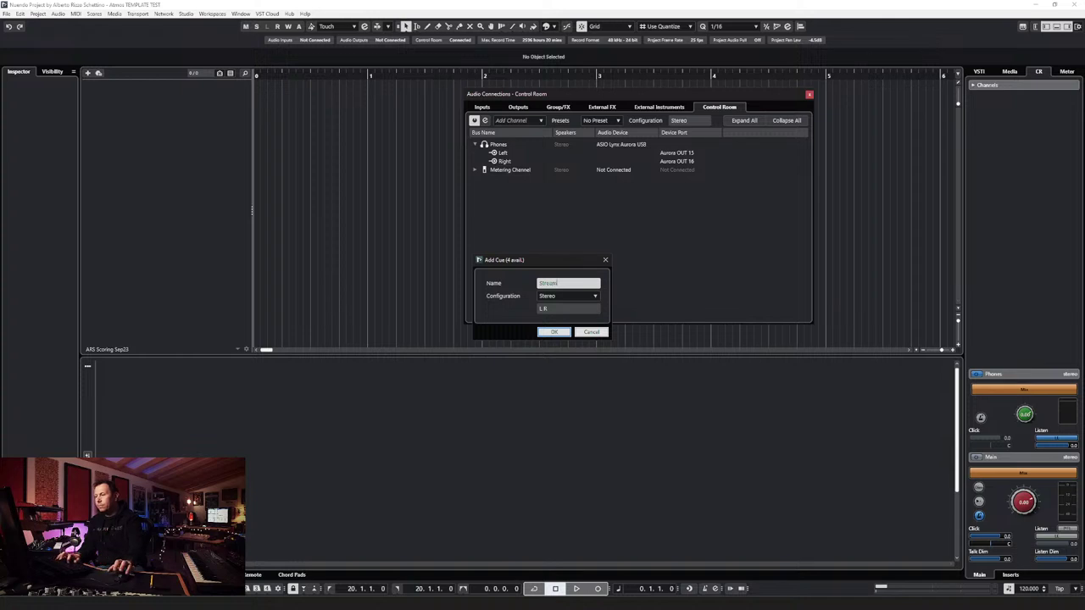
pyautogui.click(553, 330)
# Step: Connect the Stream cue's left side to Aurora OUT 13 and its right side to Aurora OUT 14
pyautogui.click(498, 153)
pyautogui.click(676, 152)
pyautogui.click(691, 263)
pyautogui.click(676, 160)
pyautogui.click(690, 287)
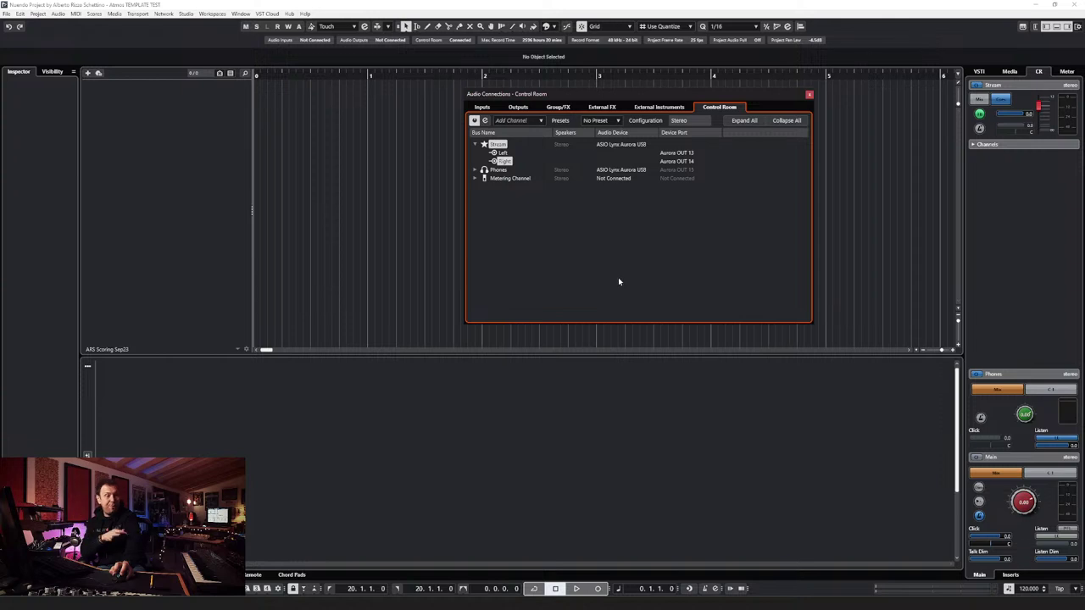
# Step: Turn off the metronome click for the Stream cue and set its source to Mix in the Control Room
pyautogui.click(979, 114)
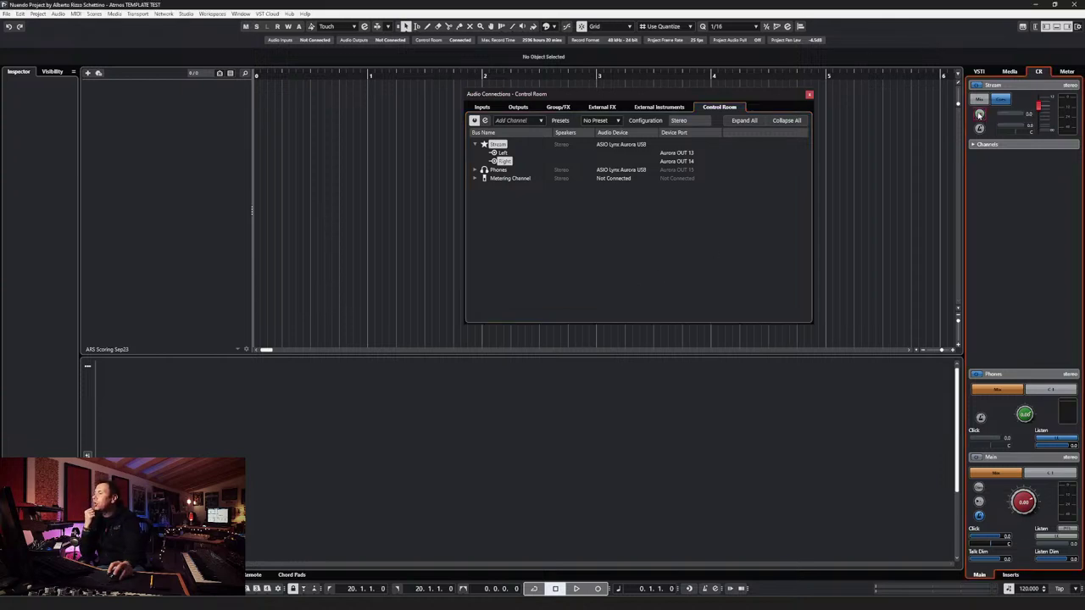
pyautogui.click(979, 99)
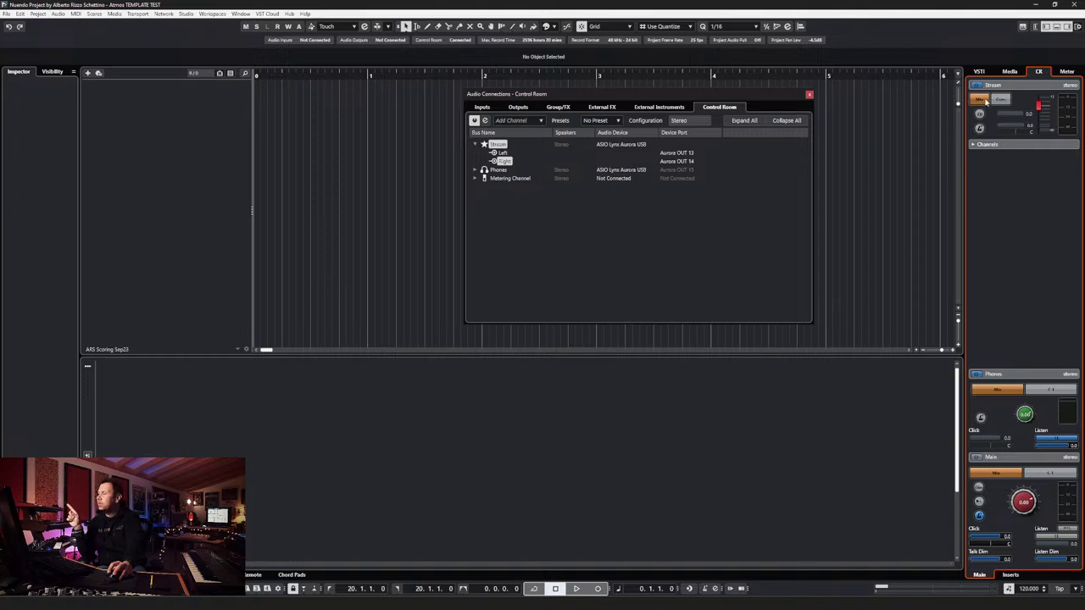
# Step: Close the audio connections and import Snare A into the project, copied and converted to project settings, enlarging its track to show the whole clip
pyautogui.click(810, 96)
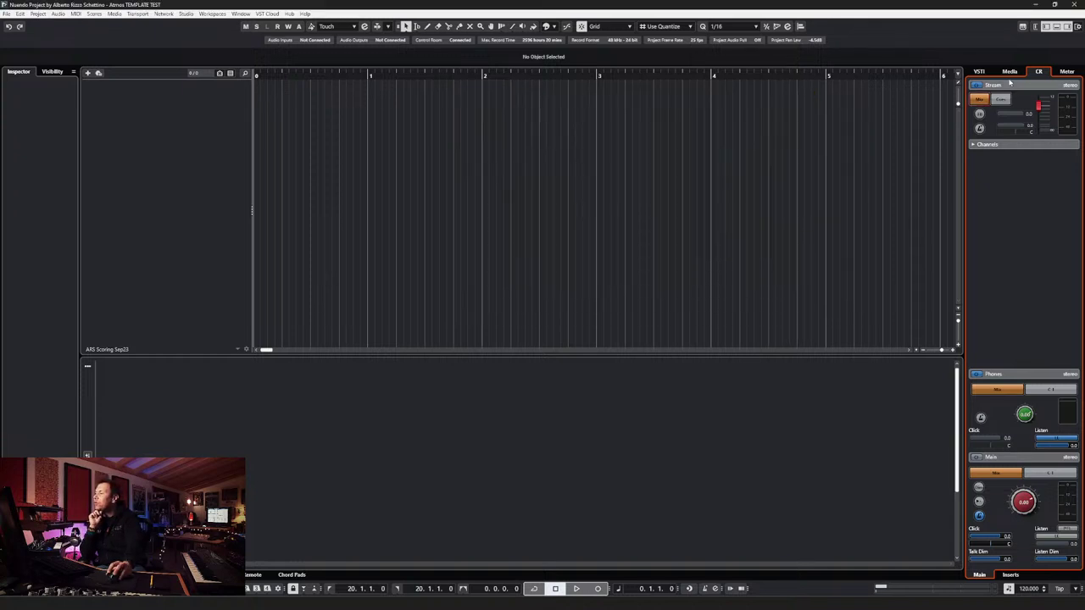
pyautogui.click(1010, 71)
pyautogui.click(1048, 239)
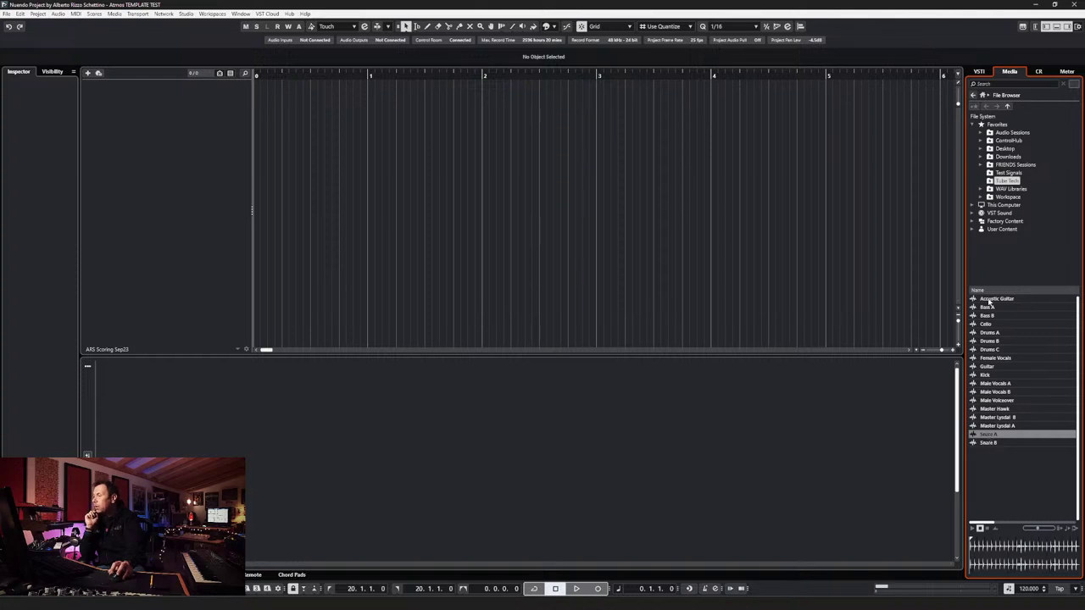
pyautogui.moveTo(990, 435); pyautogui.dragTo(259, 90)
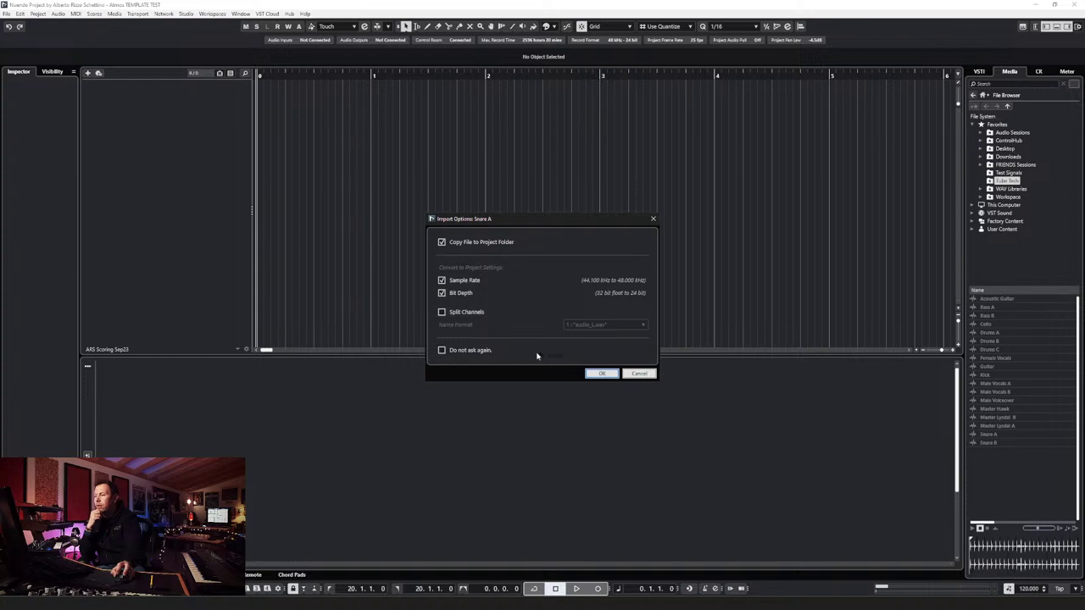
pyautogui.click(601, 374)
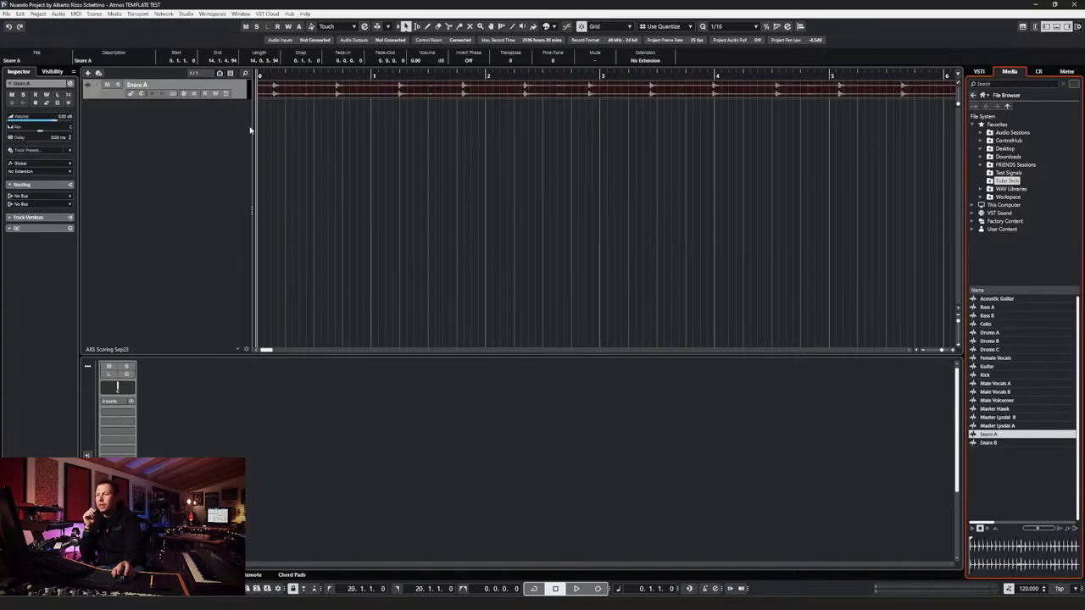
pyautogui.moveTo(236, 100); pyautogui.dragTo(227, 161)
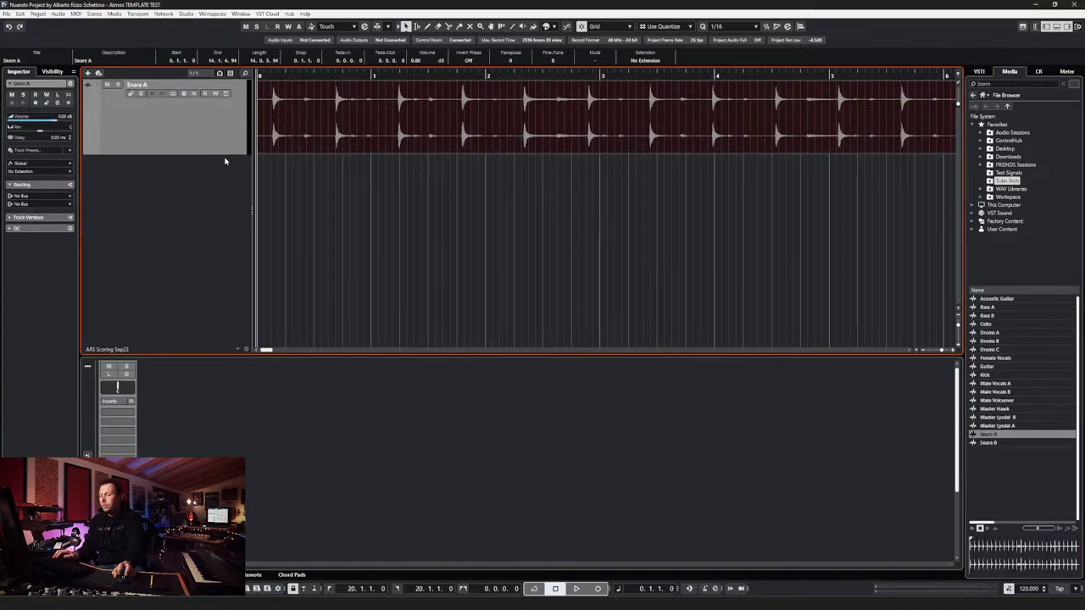
pyautogui.press('g')
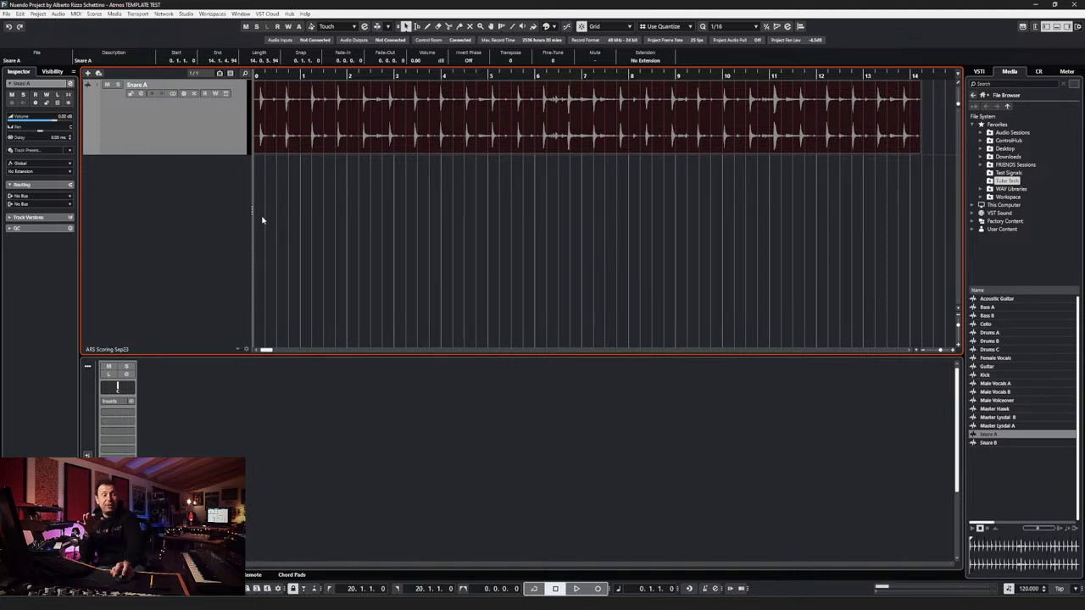
pyautogui.press('F3')
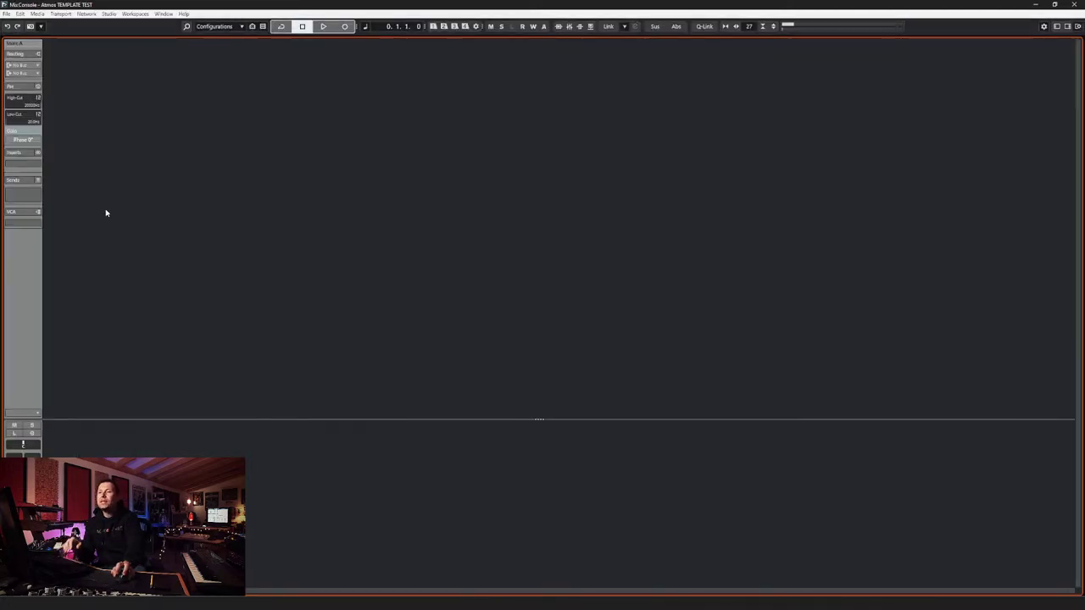
pyautogui.press('F3')
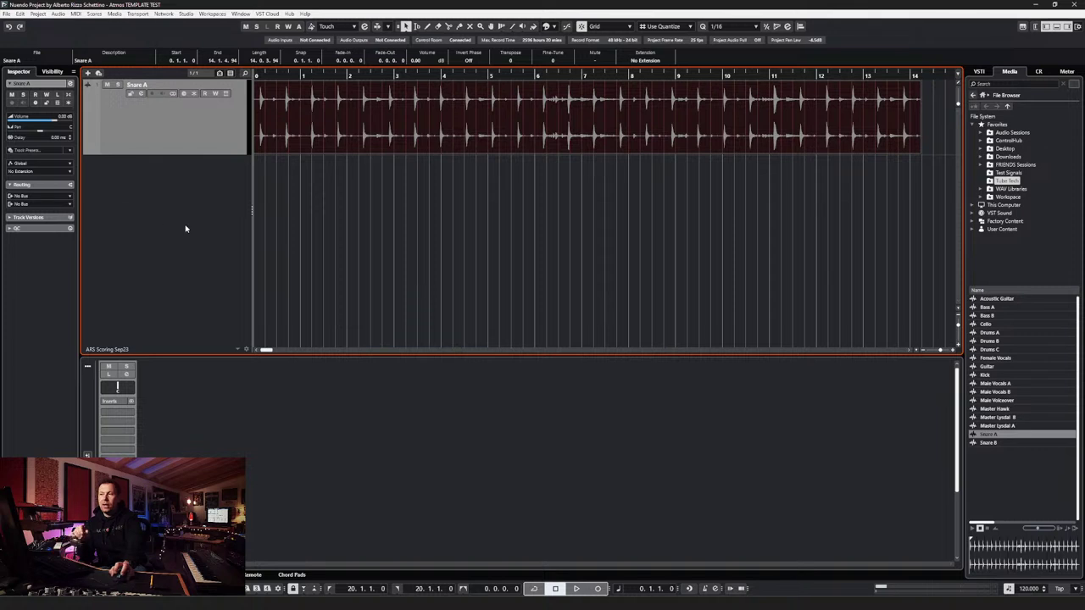
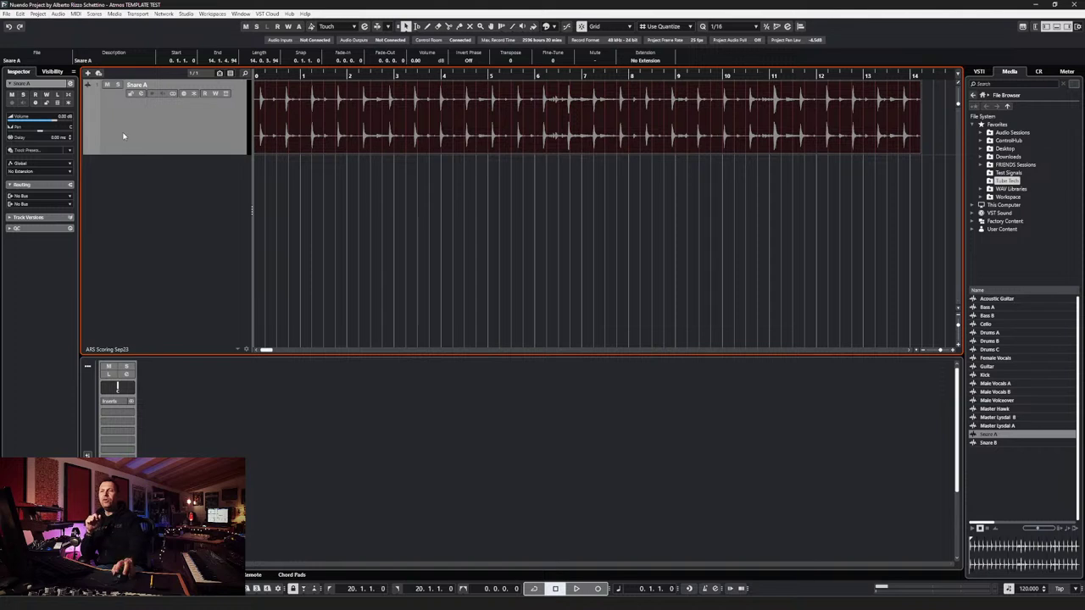
pyautogui.click(185, 14)
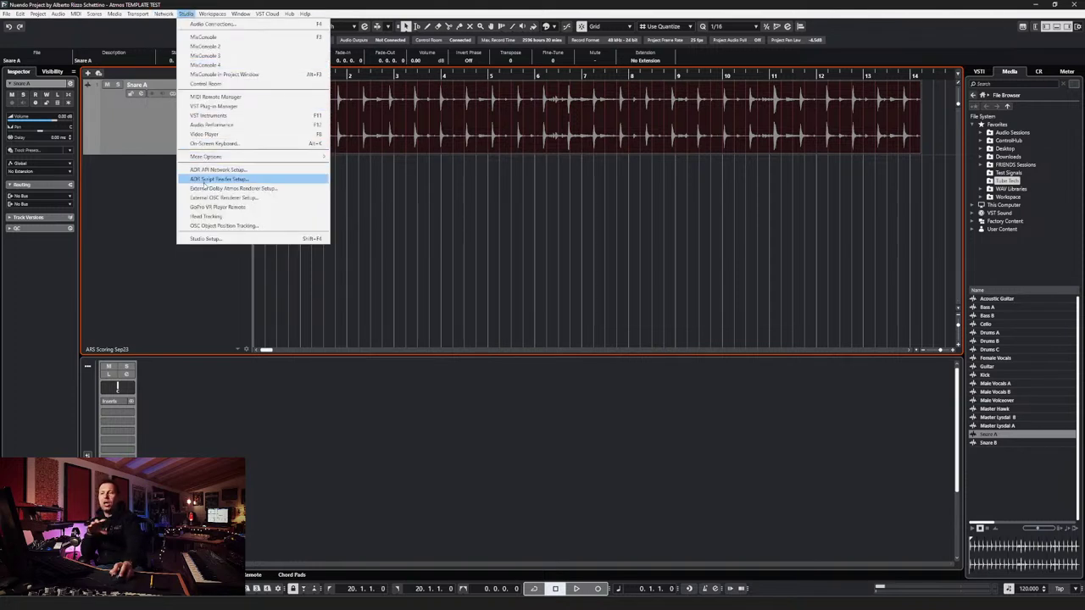
pyautogui.click(160, 192)
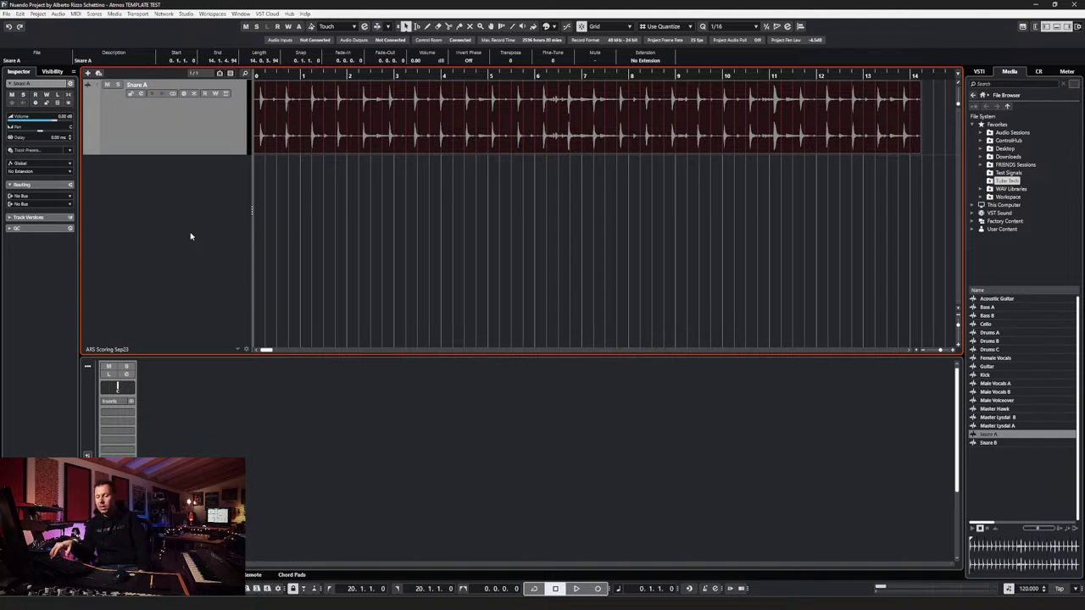
# Step: Check the device ports of the Phones channel in the Control Room connections
pyautogui.press('F4')
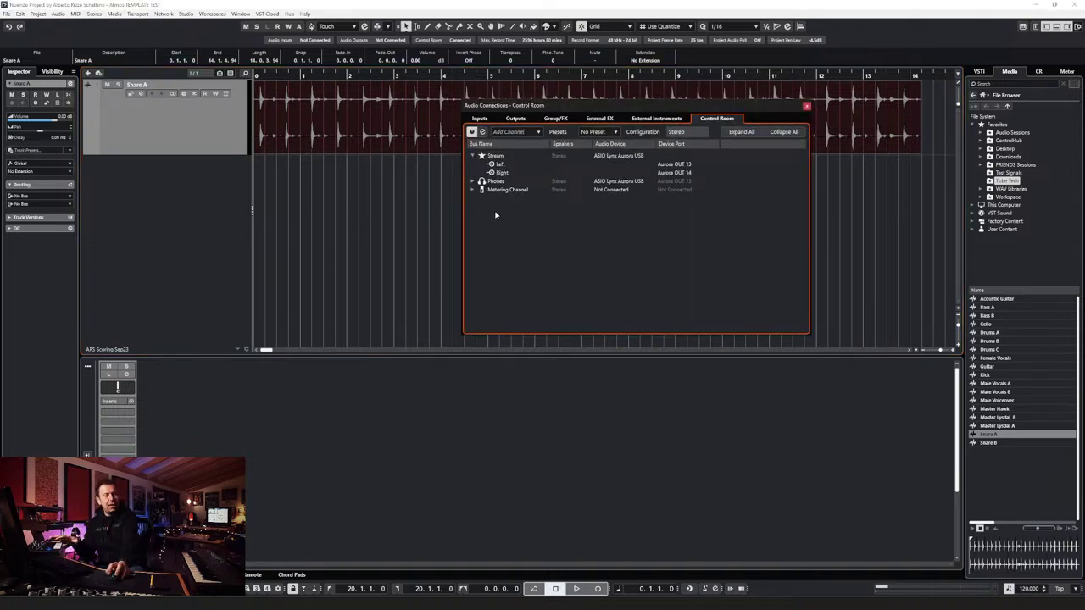
pyautogui.click(474, 182)
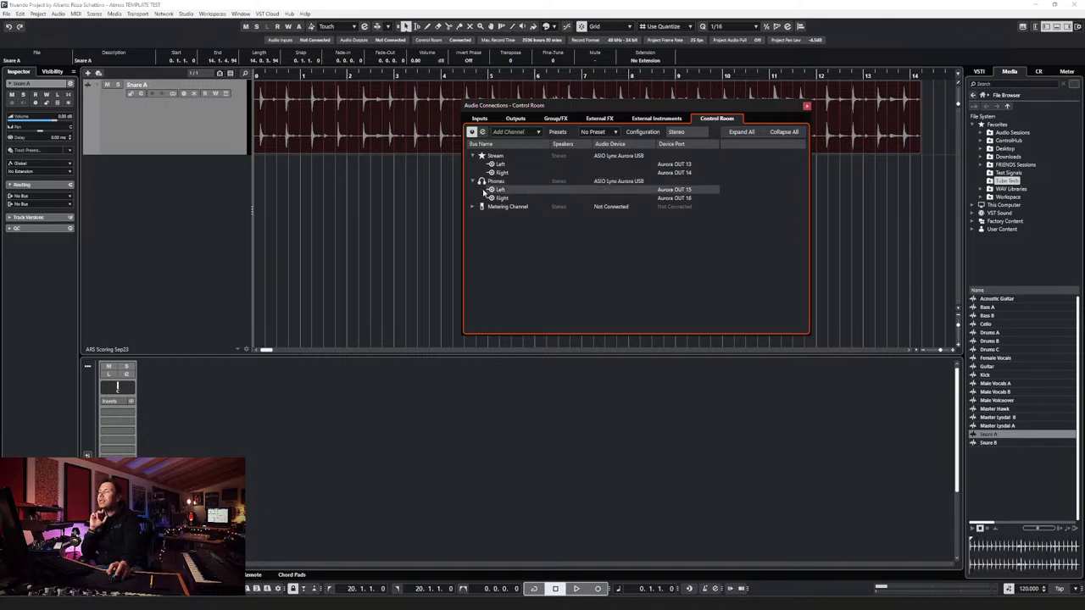
pyautogui.click(806, 106)
# Step: Set the locators to the Snare A clip and briefly play the track with its fader at -13.3 dB
pyautogui.press('p')
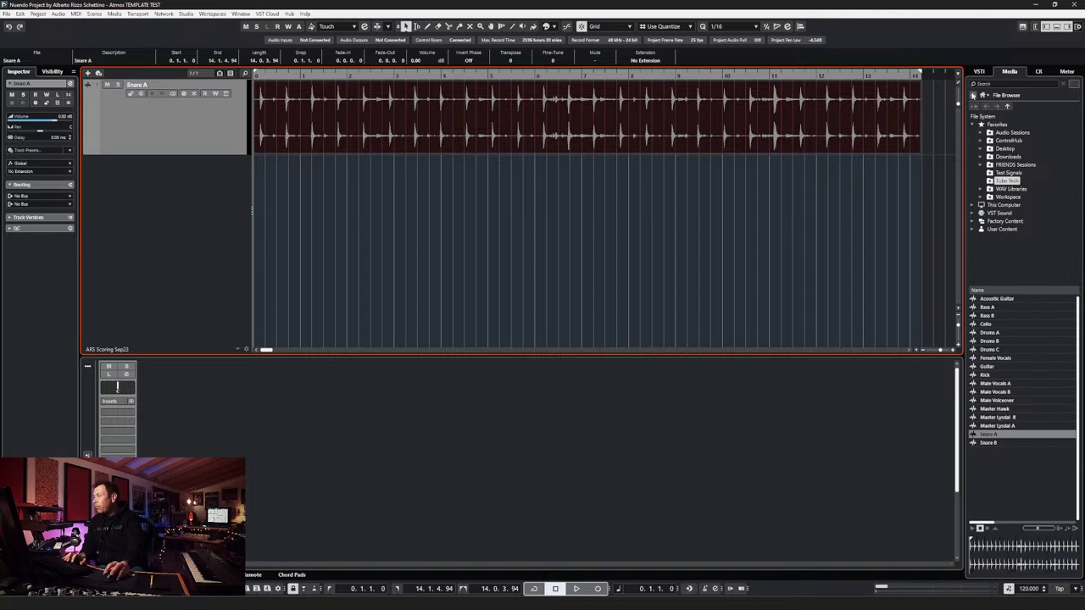
pyautogui.click(87, 454)
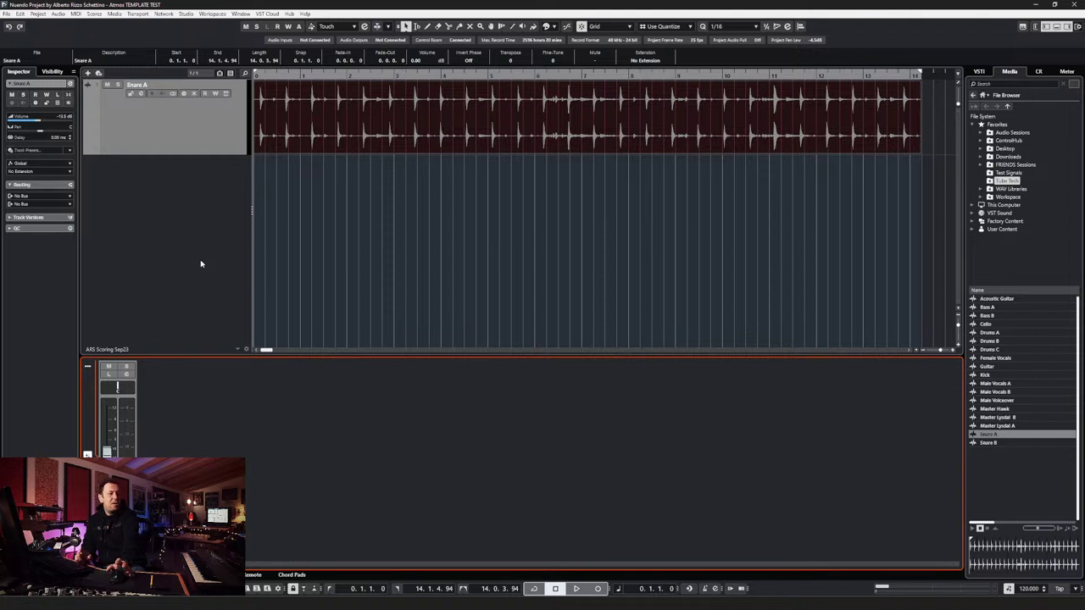
pyautogui.press('space')
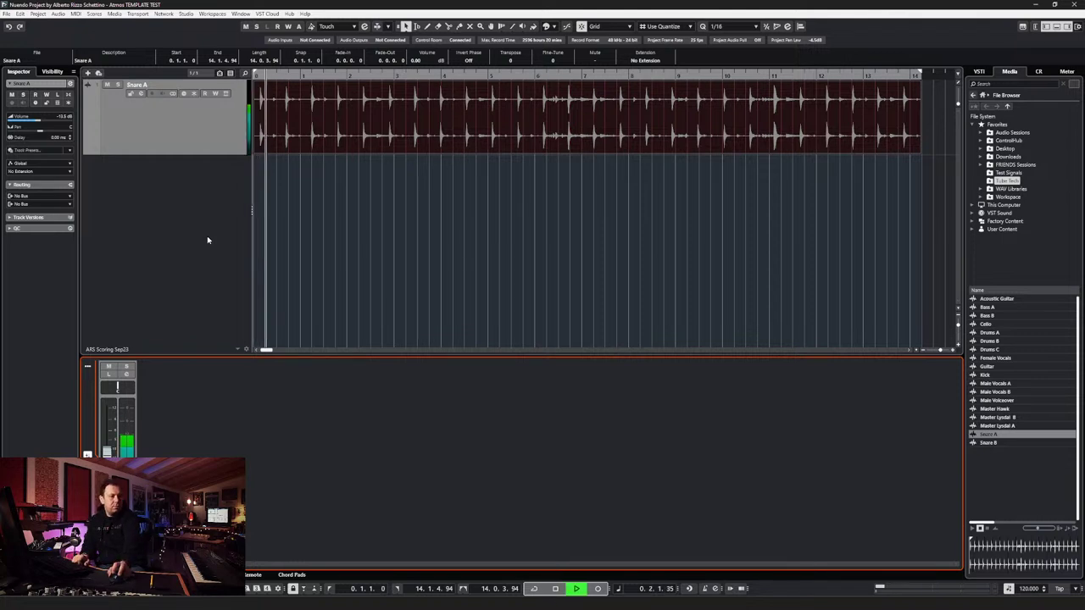
pyautogui.press('space')
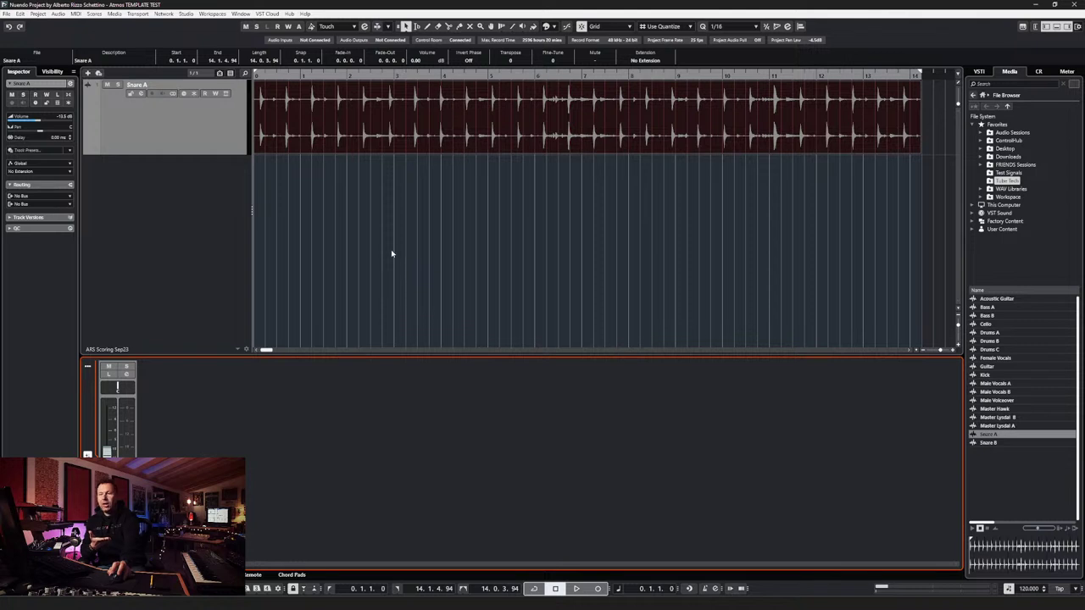
pyautogui.click(194, 223)
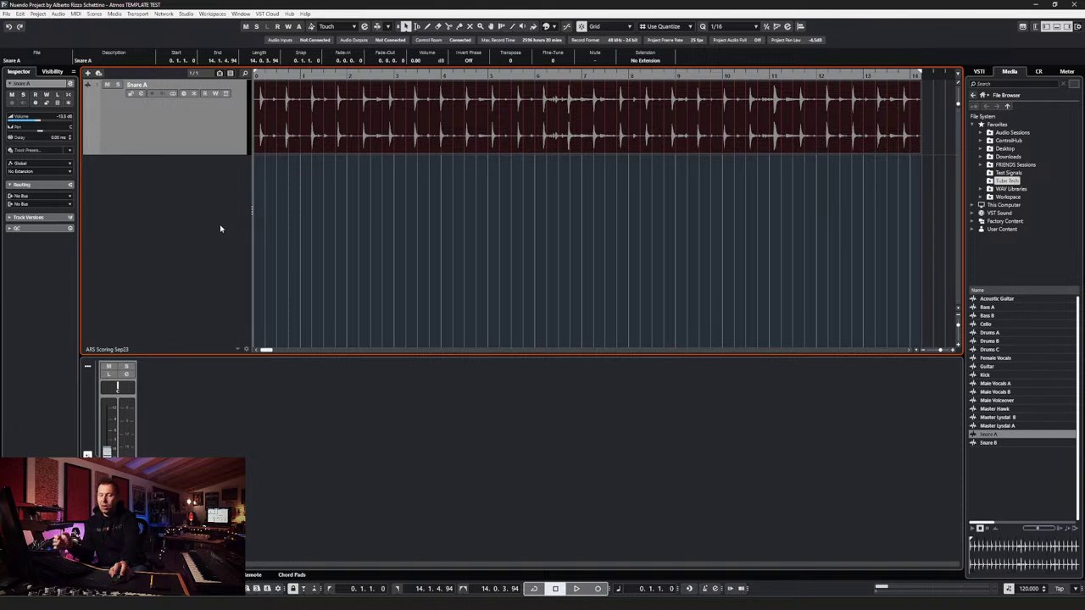
# Step: Check which input and output buses can be routed to the Snare A channel in the MixConsole
pyautogui.press('F3')
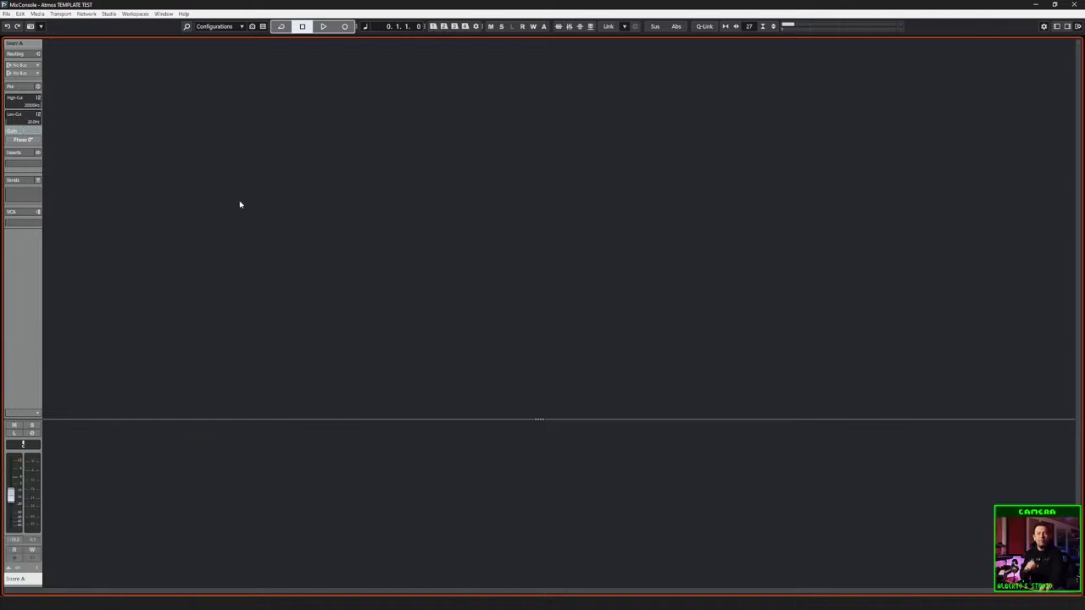
pyautogui.click(37, 67)
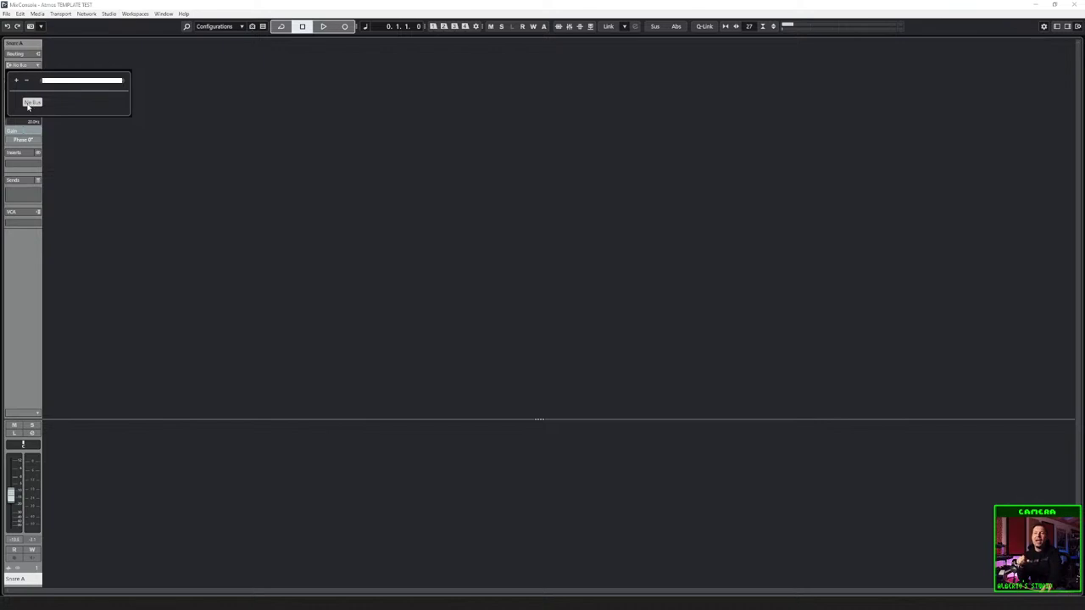
pyautogui.click(39, 103)
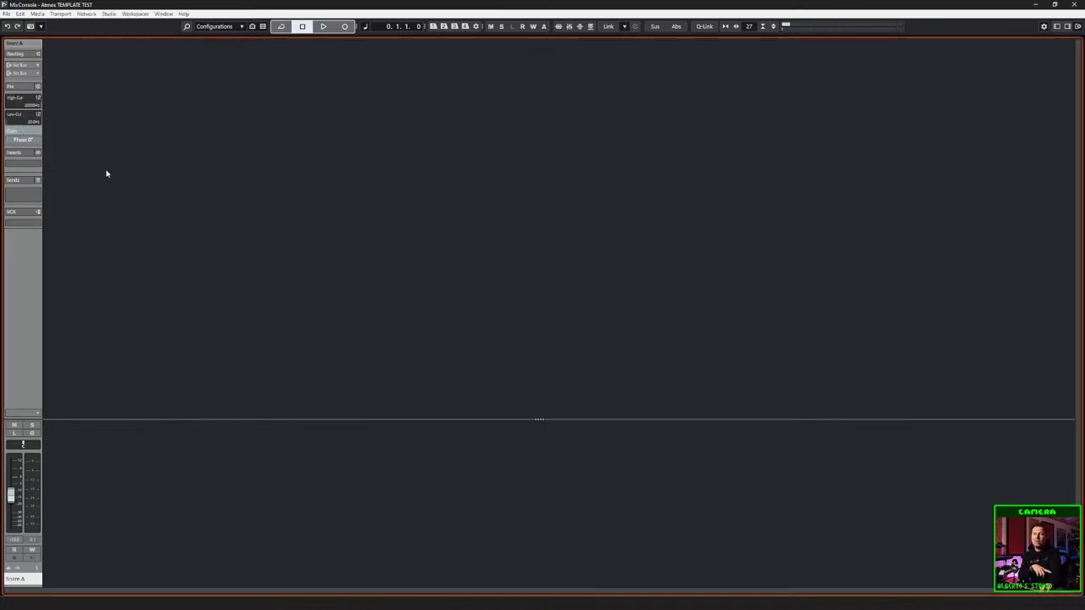
pyautogui.click(39, 74)
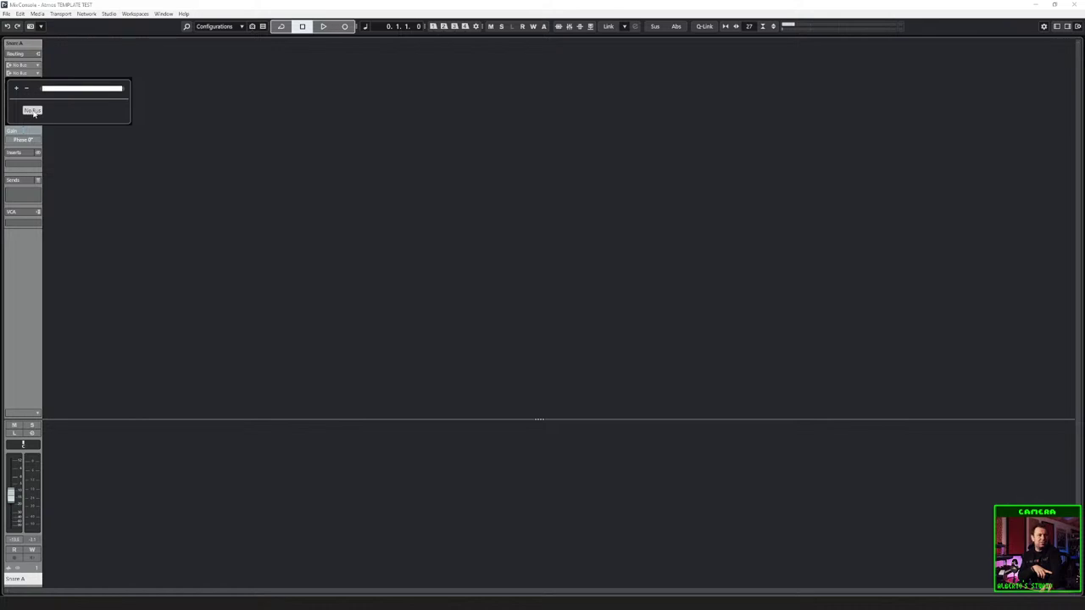
pyautogui.click(96, 177)
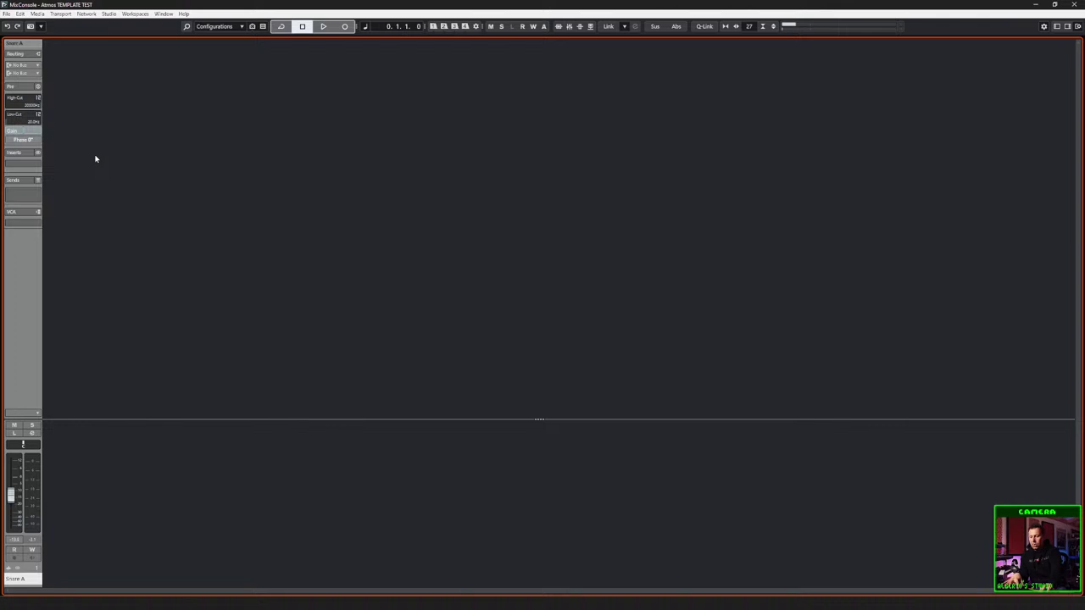
# Step: Examine the full list of Aurora input and output ports for the ASIO Lynx Aurora USB device in Studio Setup
pyautogui.hotkey('ctrl', 'shift', 's')
pyautogui.moveTo(194, 65); pyautogui.dragTo(229, 58)
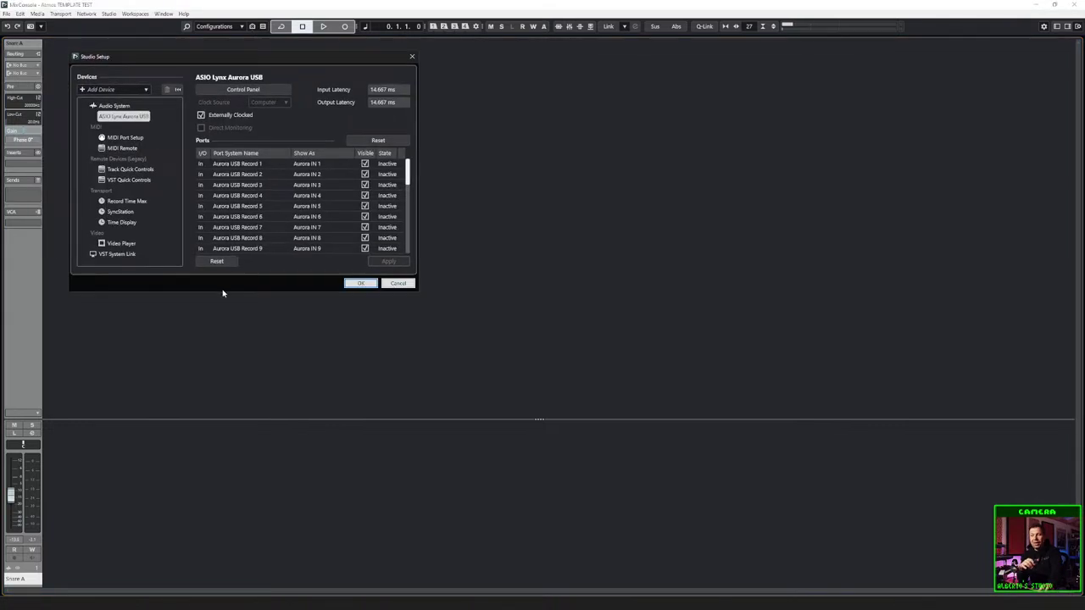
pyautogui.moveTo(223, 294); pyautogui.dragTo(218, 562)
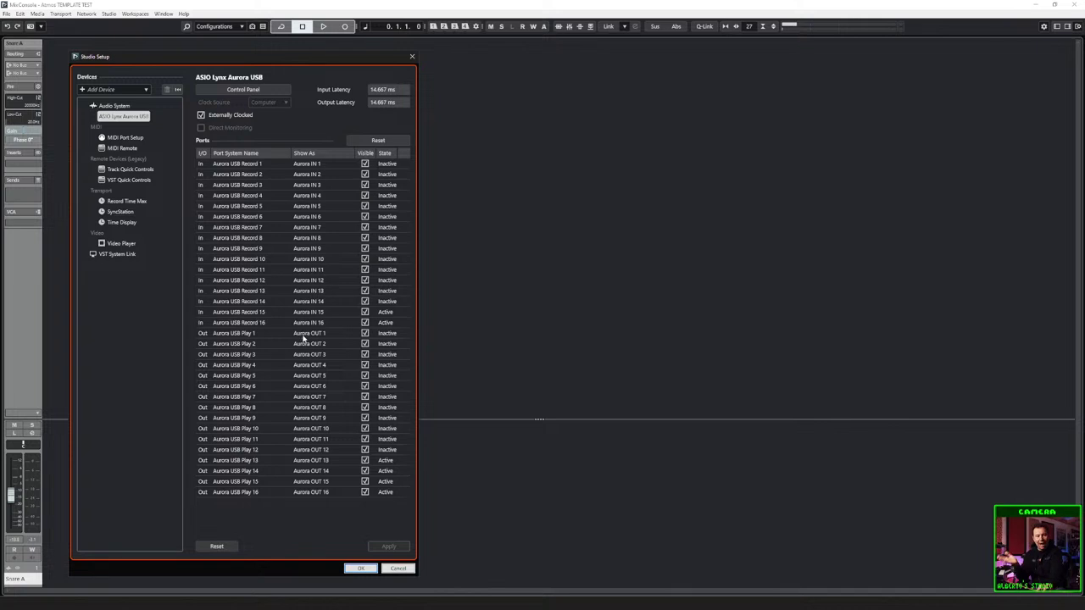
pyautogui.click(356, 566)
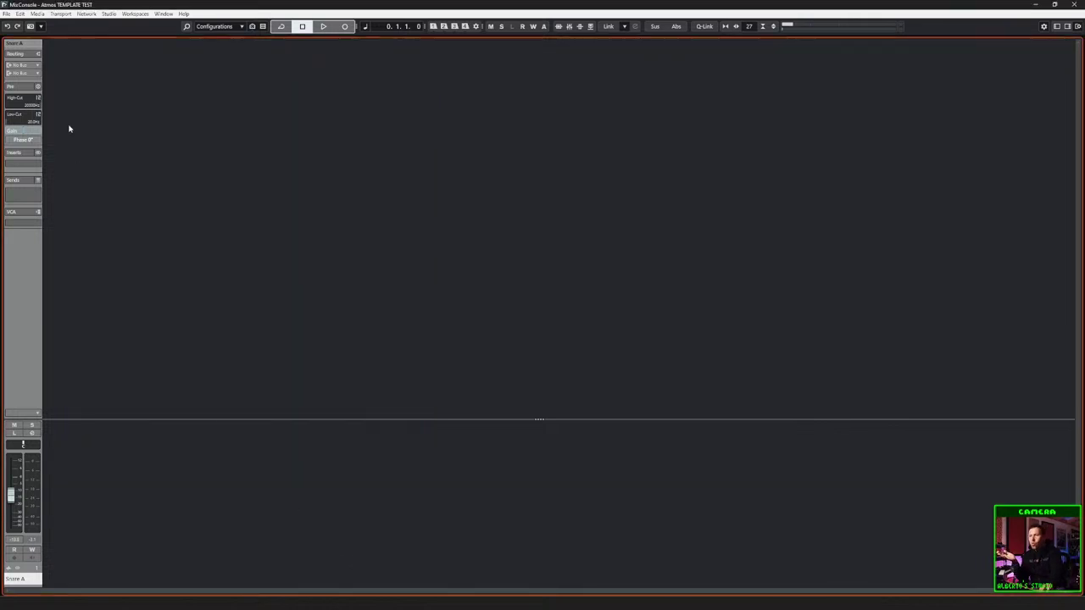
# Step: Recheck Snare A's output routing options and review the input and output buses in Audio Connections
pyautogui.click(38, 74)
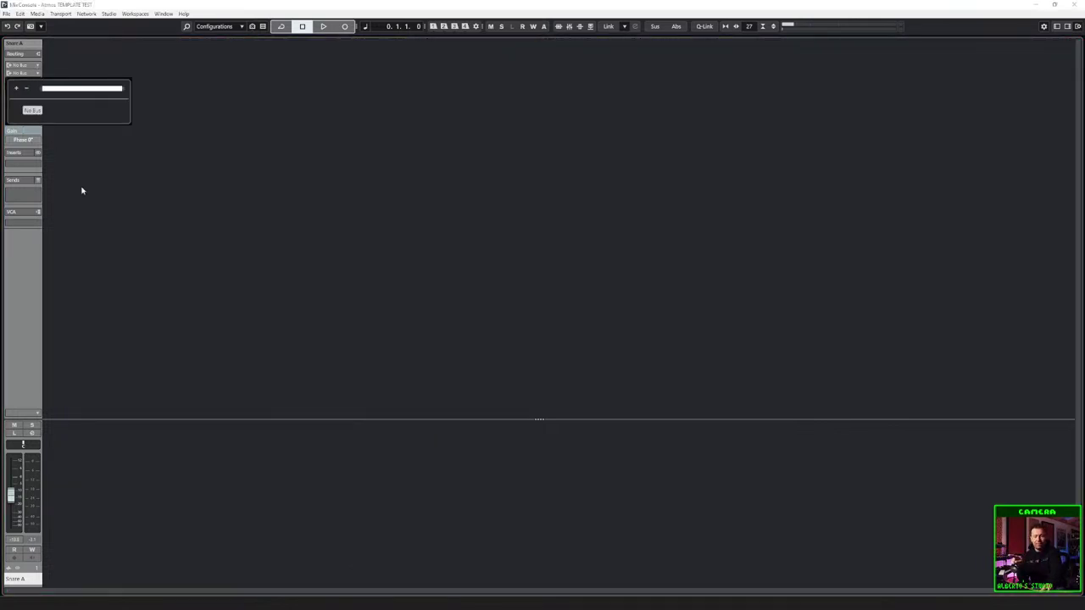
pyautogui.press('F4')
pyautogui.moveTo(509, 109); pyautogui.dragTo(148, 81)
pyautogui.click(122, 92)
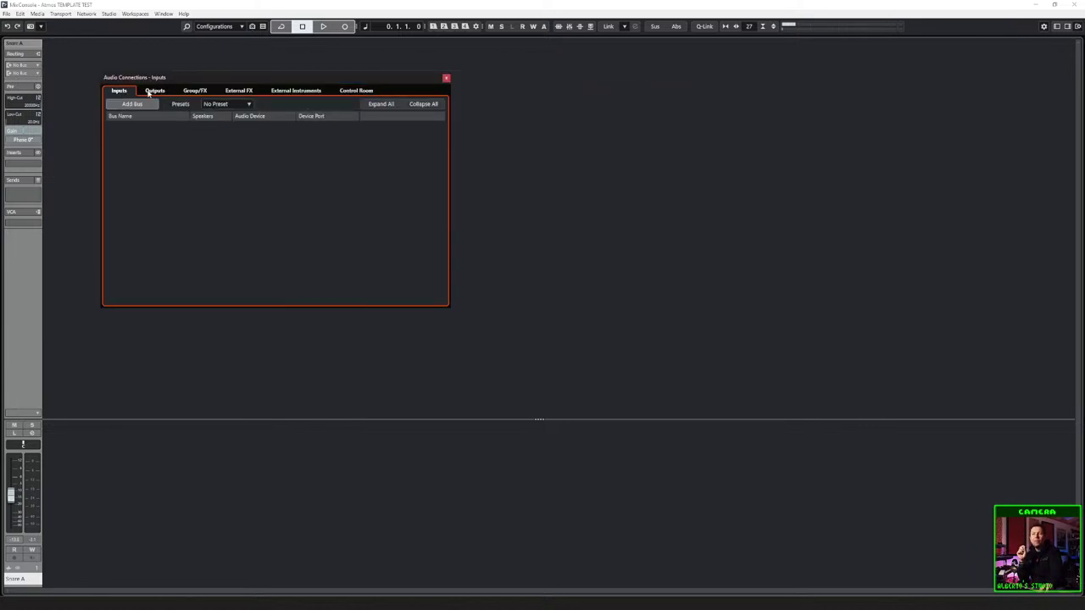
pyautogui.click(152, 92)
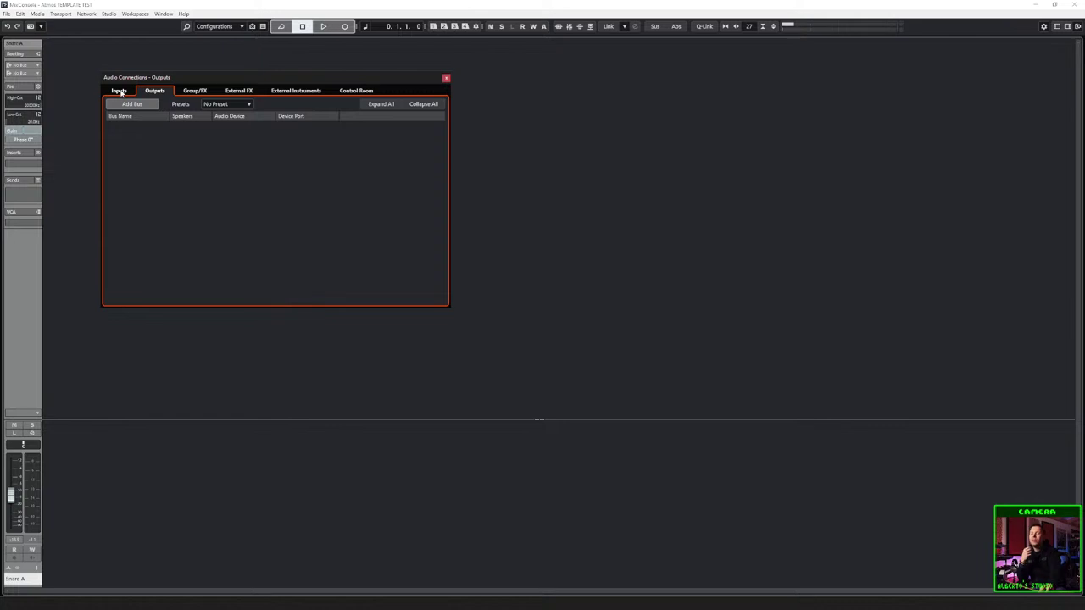
pyautogui.click(119, 90)
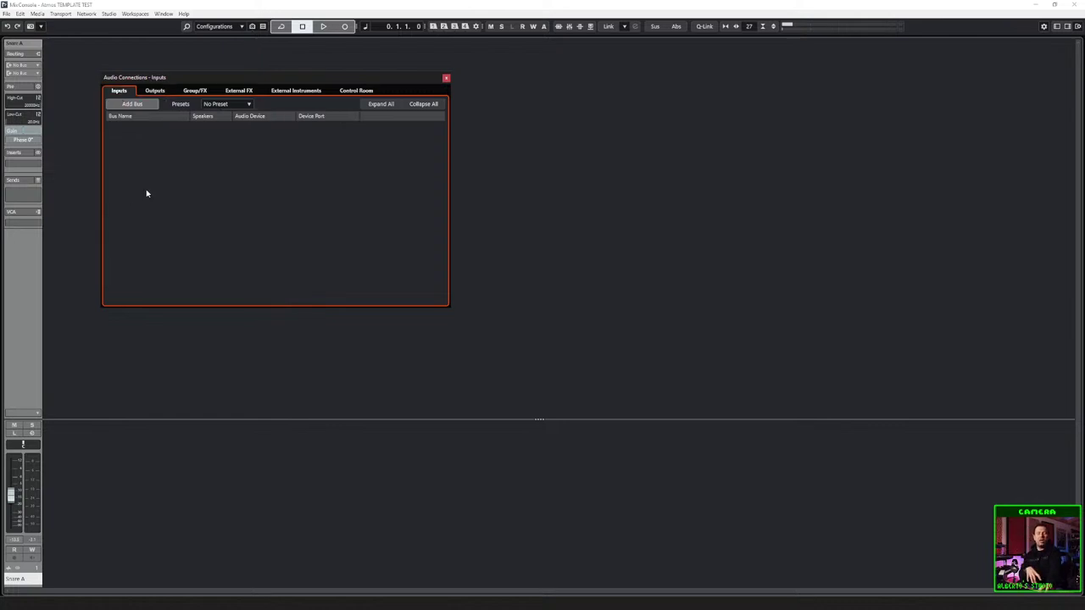
# Step: Add one mono input bus named Snare Input and check the device ports available for it
pyautogui.click(136, 106)
pyautogui.click(561, 290)
pyautogui.click(562, 329)
pyautogui.click(550, 277)
pyautogui.write('Snare')
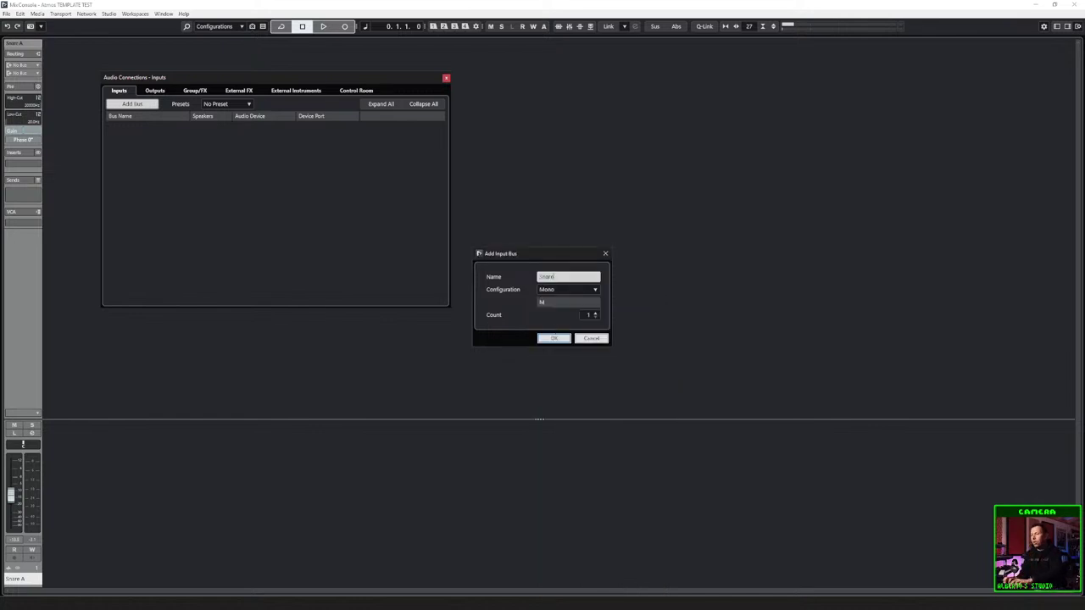
pyautogui.write(' Input')
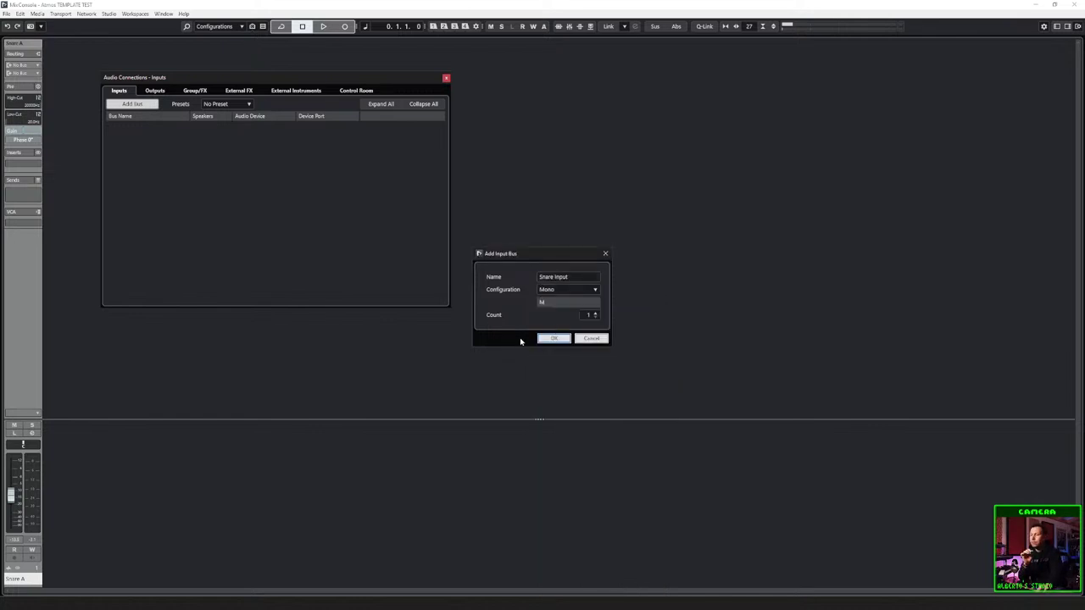
pyautogui.press('Return')
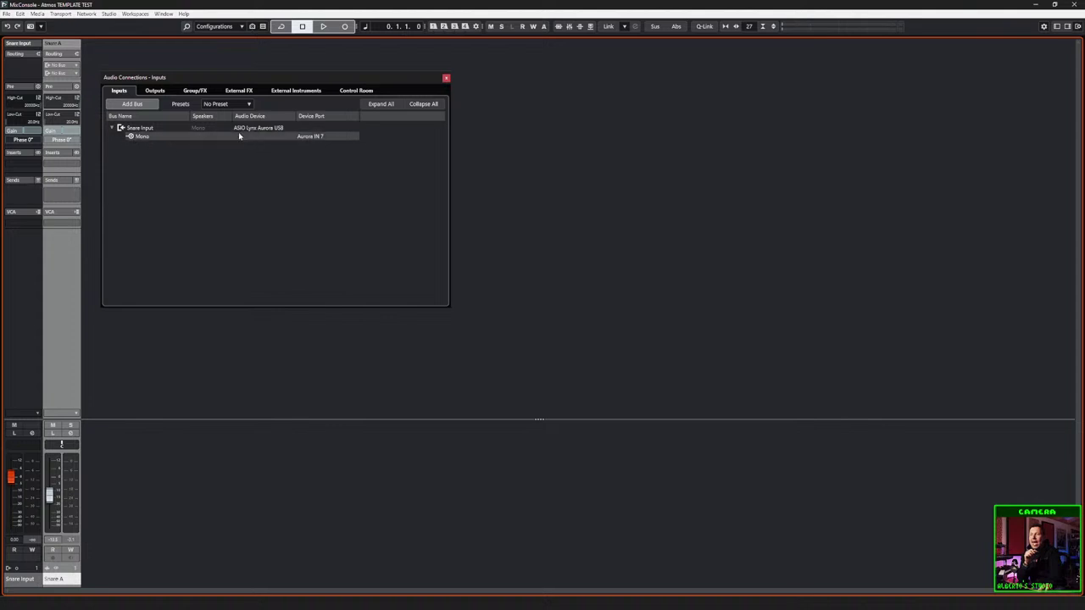
pyautogui.click(306, 141)
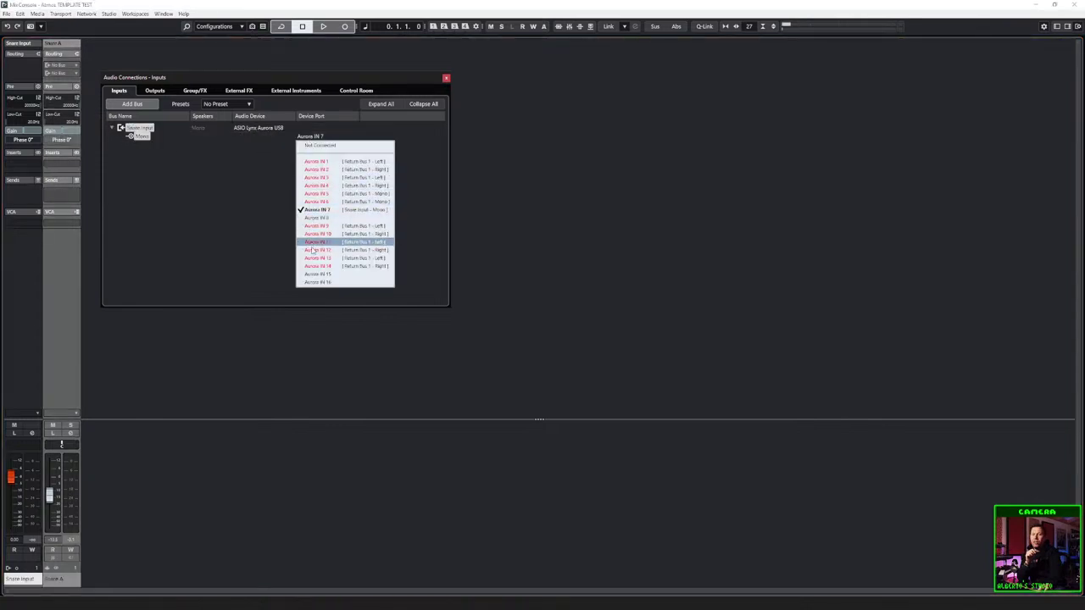
pyautogui.click(214, 195)
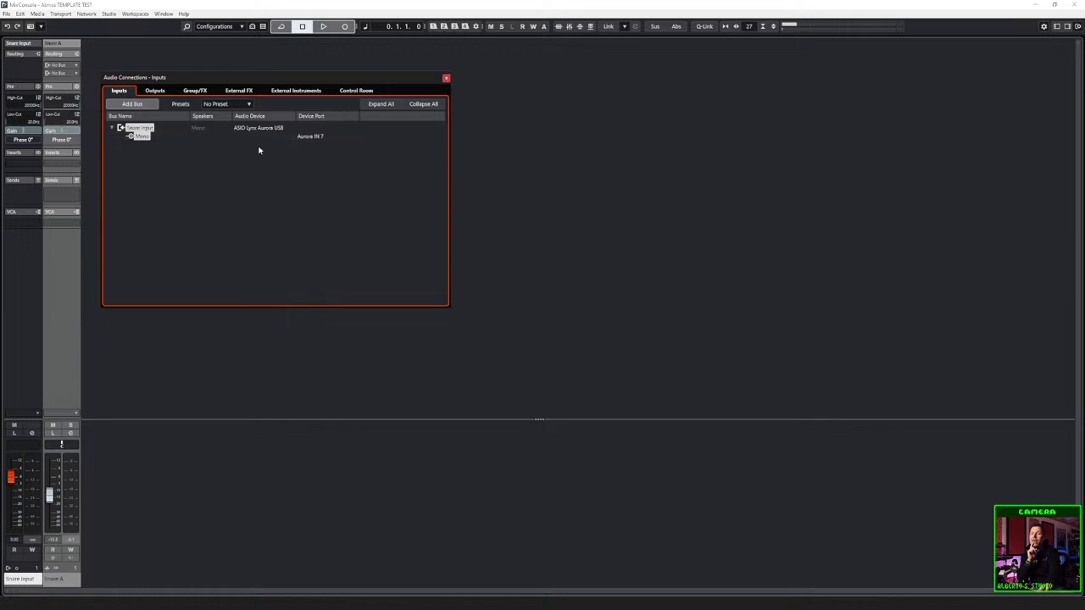
# Step: Move the Audio Connections window clear of the channel strips and set Snare A's input routing to Snare Input
pyautogui.click(306, 141)
pyautogui.click(271, 212)
pyautogui.moveTo(238, 78); pyautogui.dragTo(256, 64)
pyautogui.moveTo(176, 65); pyautogui.dragTo(248, 65)
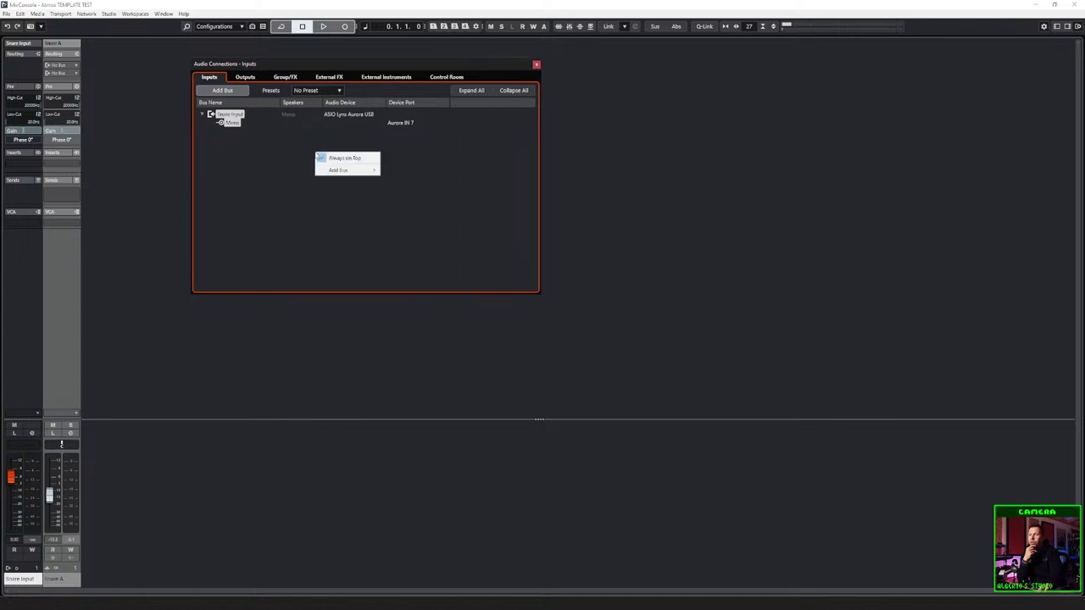
pyautogui.click(75, 65)
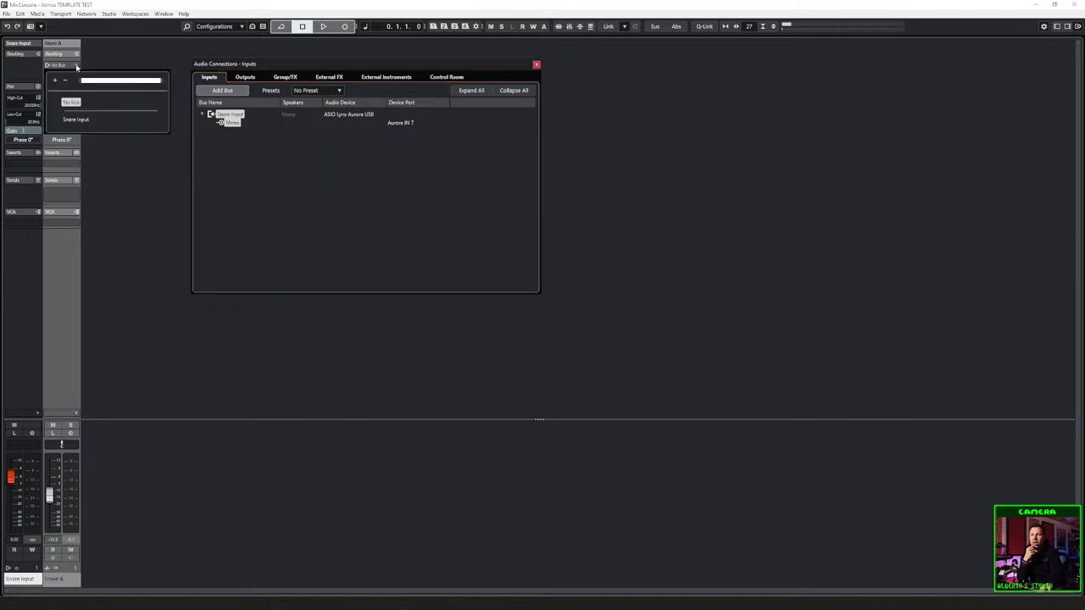
pyautogui.click(76, 119)
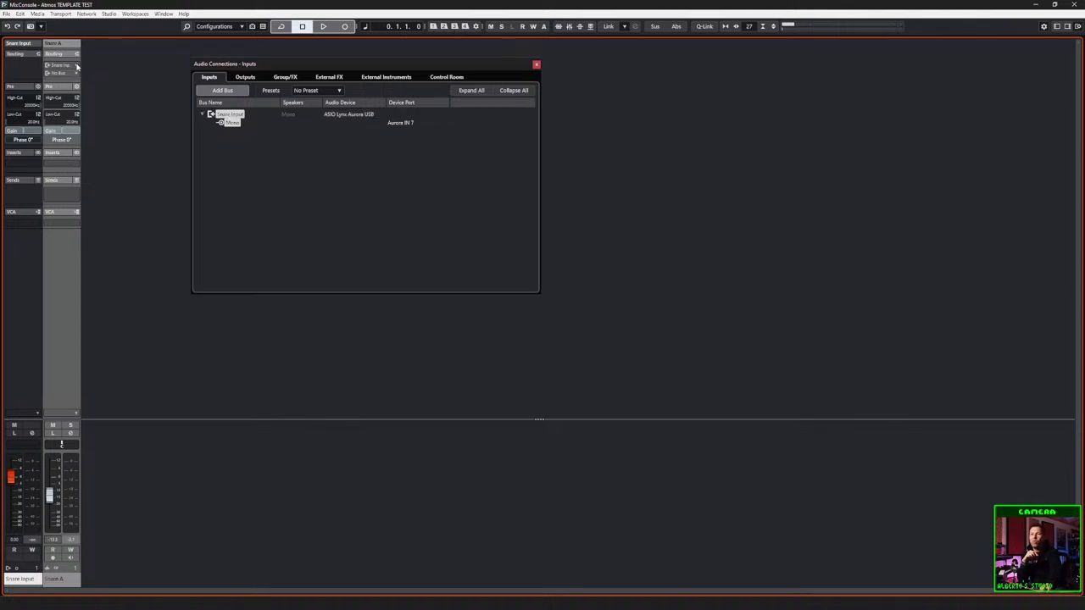
# Step: Rename the Snare Input bus as IN 7 and change that name to SM57
pyautogui.doubleClick(229, 114)
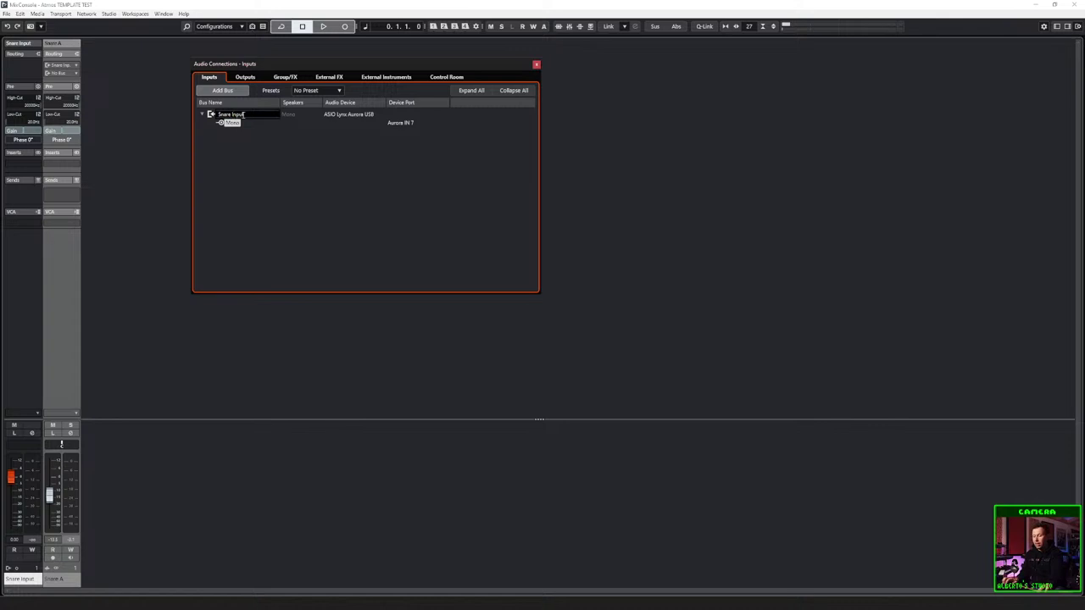
pyautogui.write('IN 7')
pyautogui.press('Return')
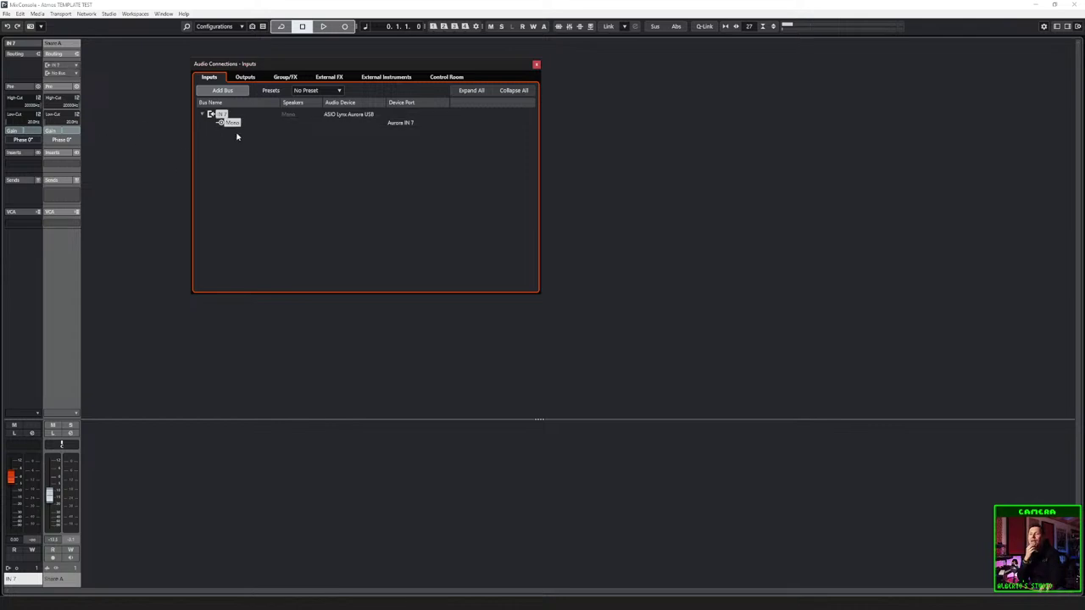
pyautogui.write('SM57')
pyautogui.press('Return')
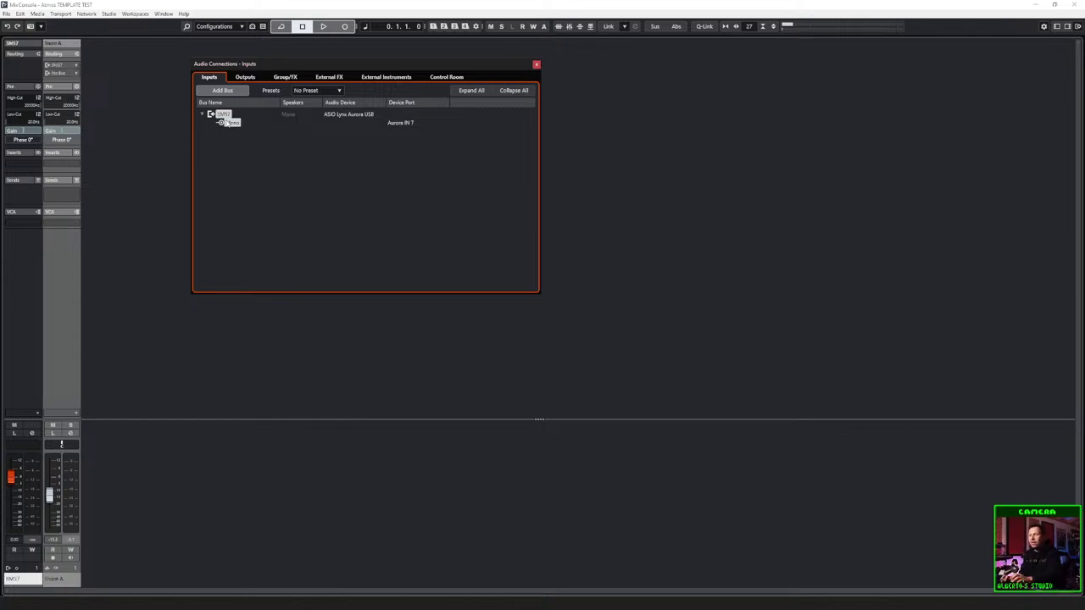
# Step: Compare Snare A's input routing options with the ASIO Lynx Aurora USB ports listed in Studio Setup
pyautogui.click(75, 66)
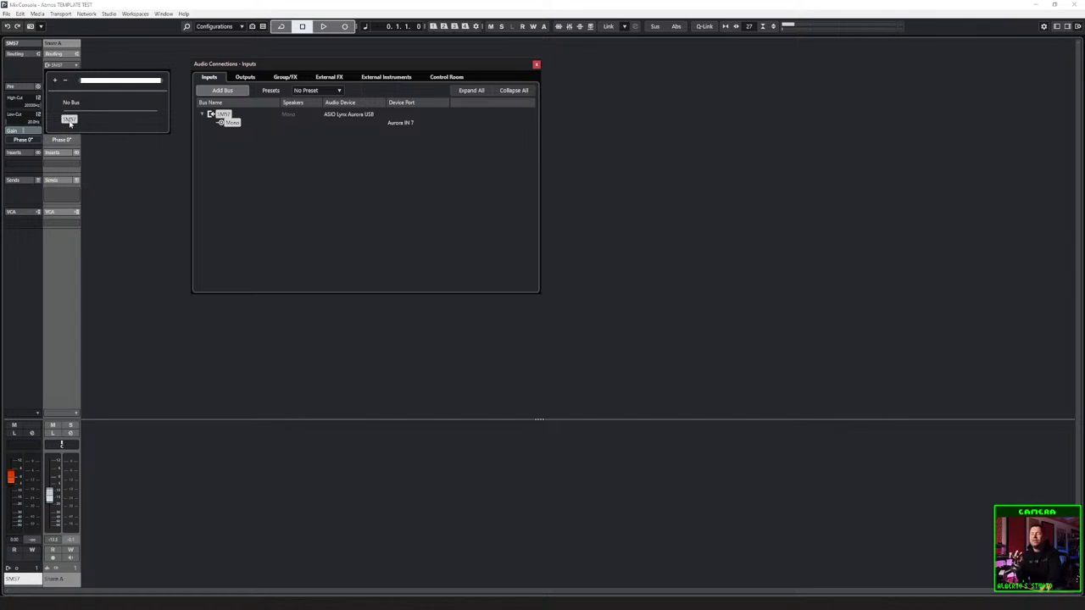
pyautogui.click(170, 132)
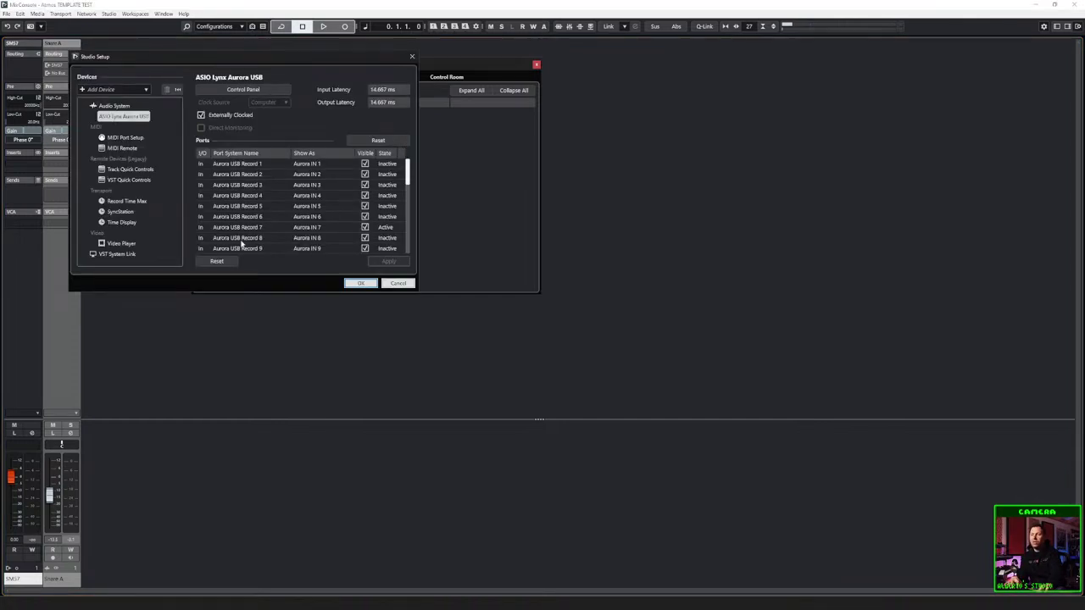
pyautogui.click(350, 284)
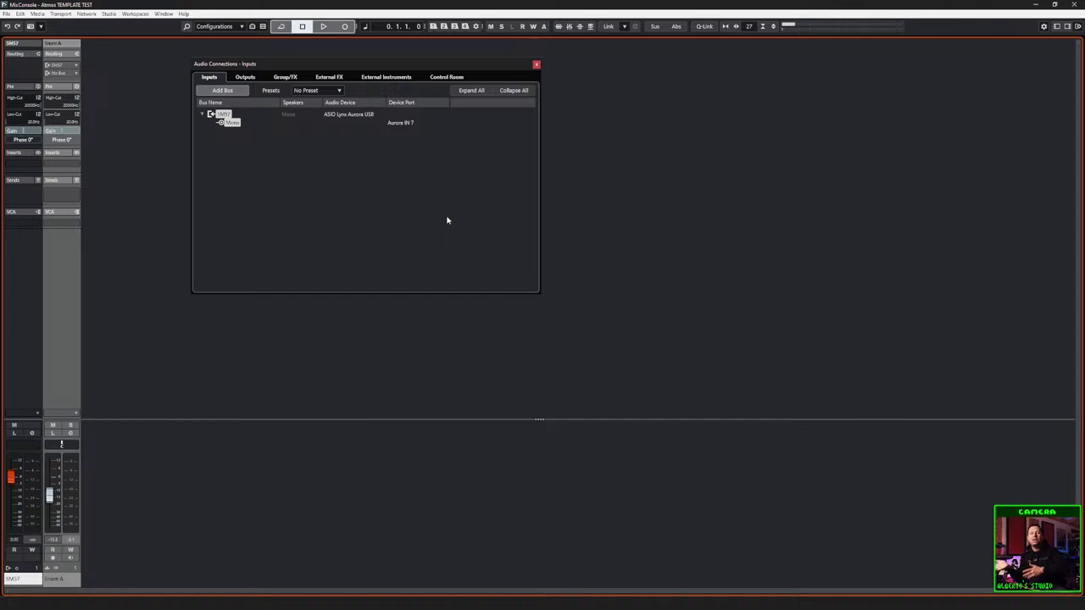
pyautogui.click(61, 66)
pyautogui.click(198, 133)
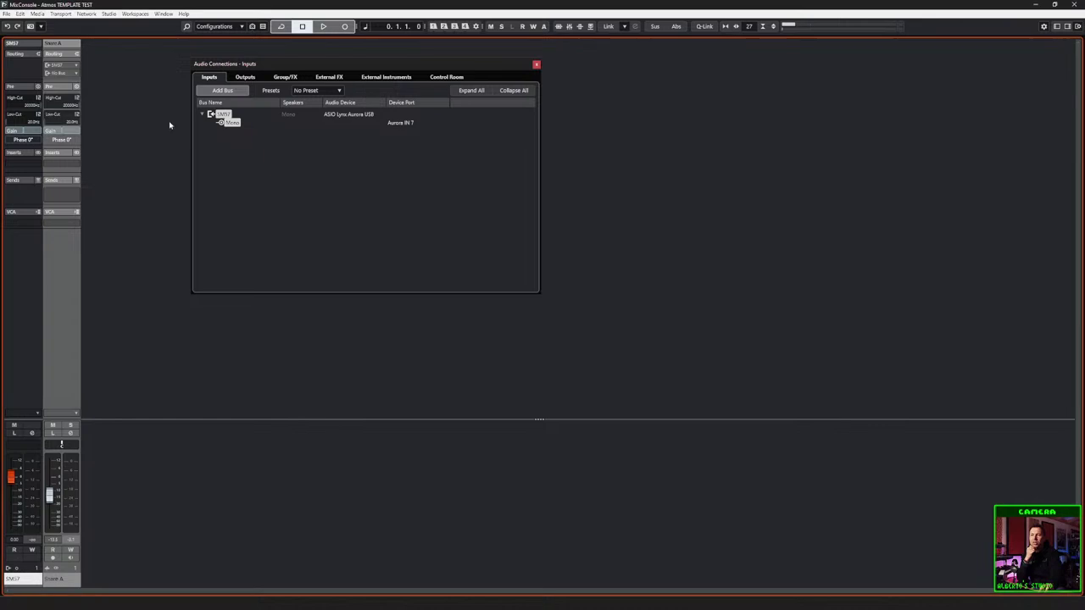
pyautogui.click(76, 68)
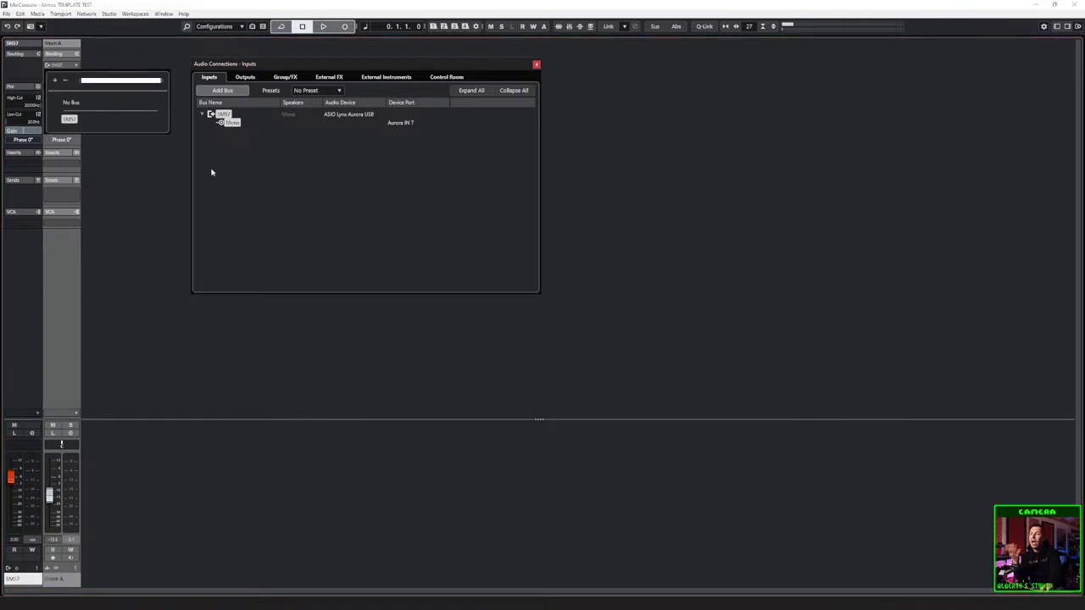
pyautogui.click(250, 172)
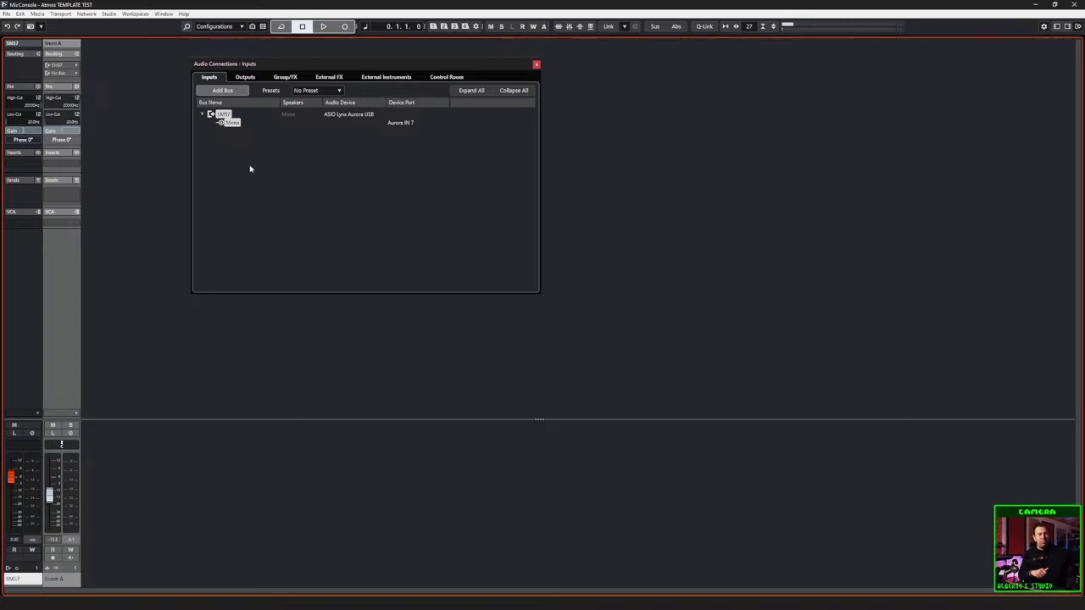
# Step: Delete the SM57 input bus from Audio Connections
pyautogui.click(234, 149)
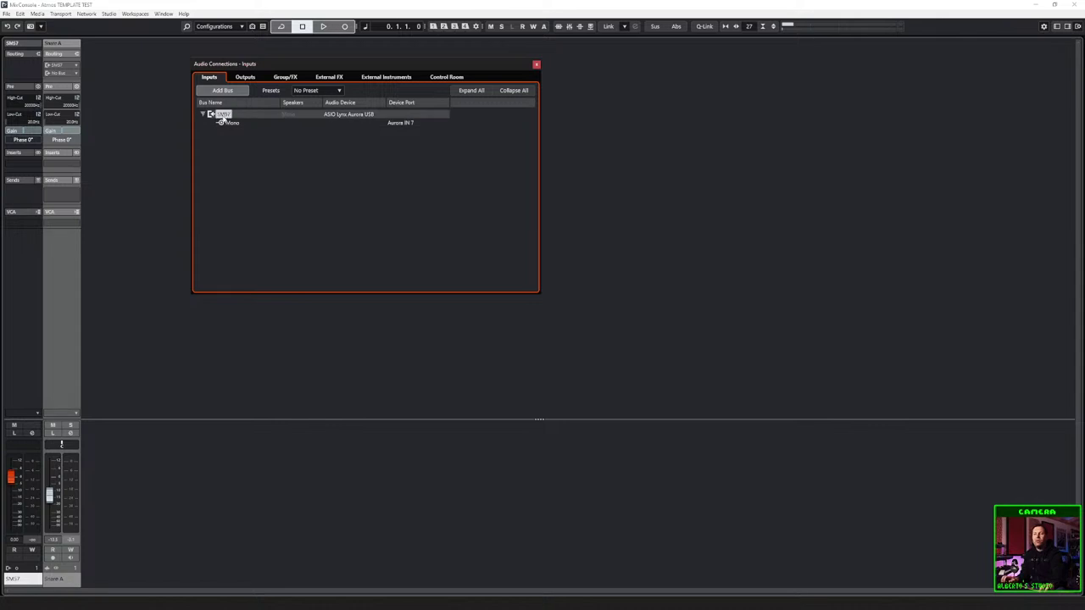
pyautogui.click(259, 186)
pyautogui.click(222, 115)
pyautogui.press('Delete')
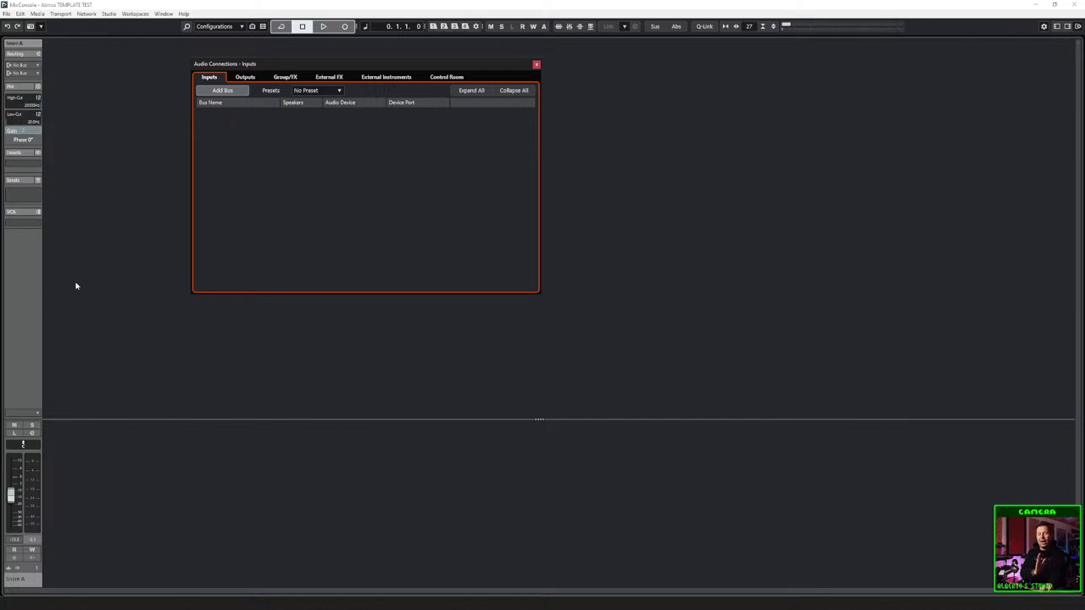
# Step: Close the Audio Connections window and colour the Snare A channel orange-brown
pyautogui.click(536, 64)
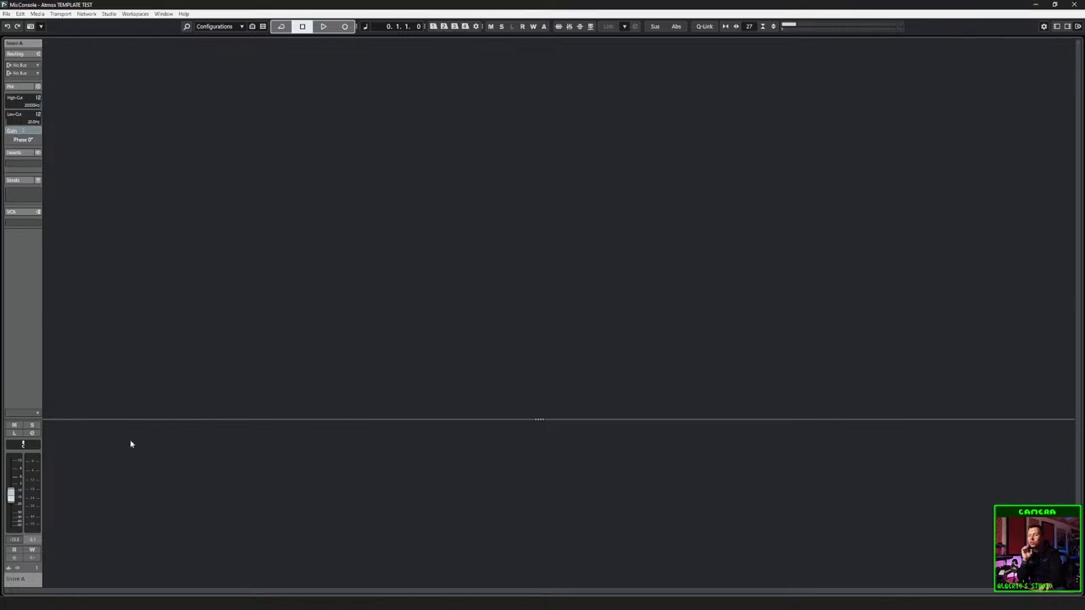
pyautogui.click(18, 585)
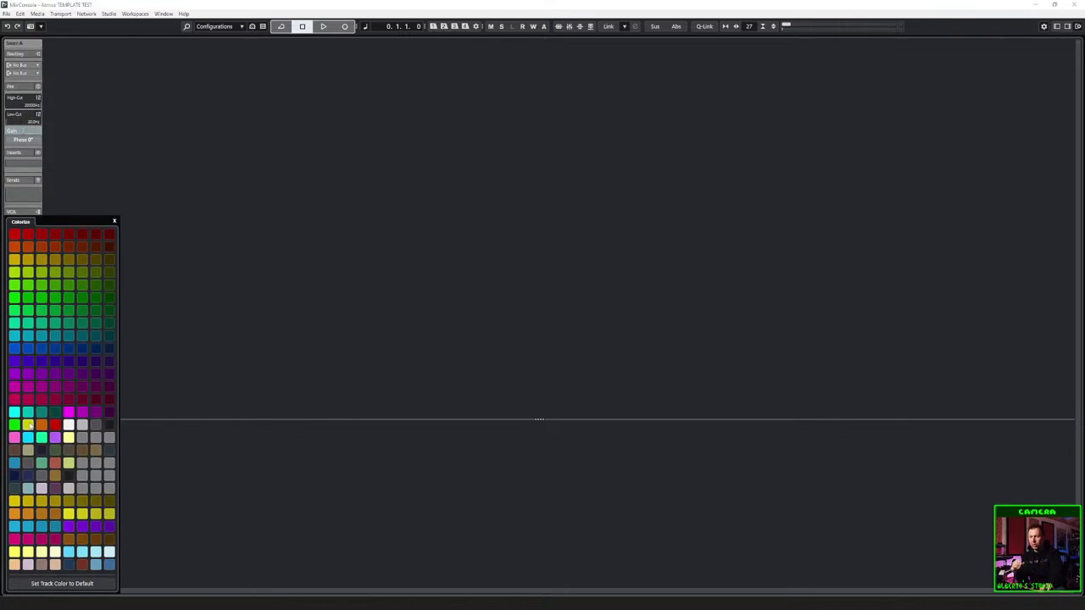
pyautogui.click(68, 539)
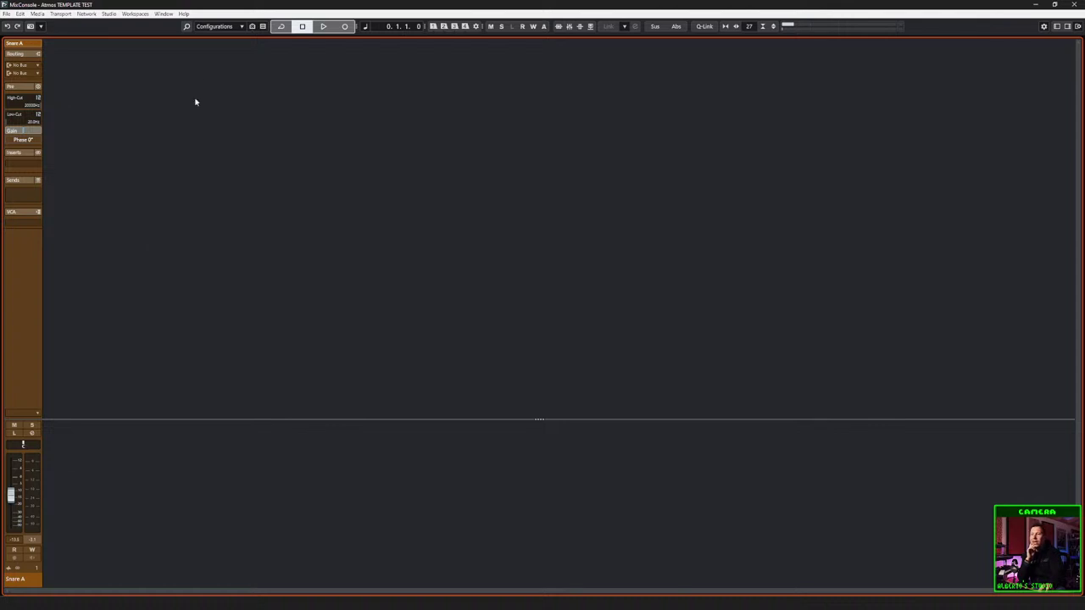
# Step: Reopen Audio Connections and review the output buses and the Control Room channels
pyautogui.press('F4')
pyautogui.rightClick(220, 116)
pyautogui.click(224, 90)
pyautogui.click(245, 77)
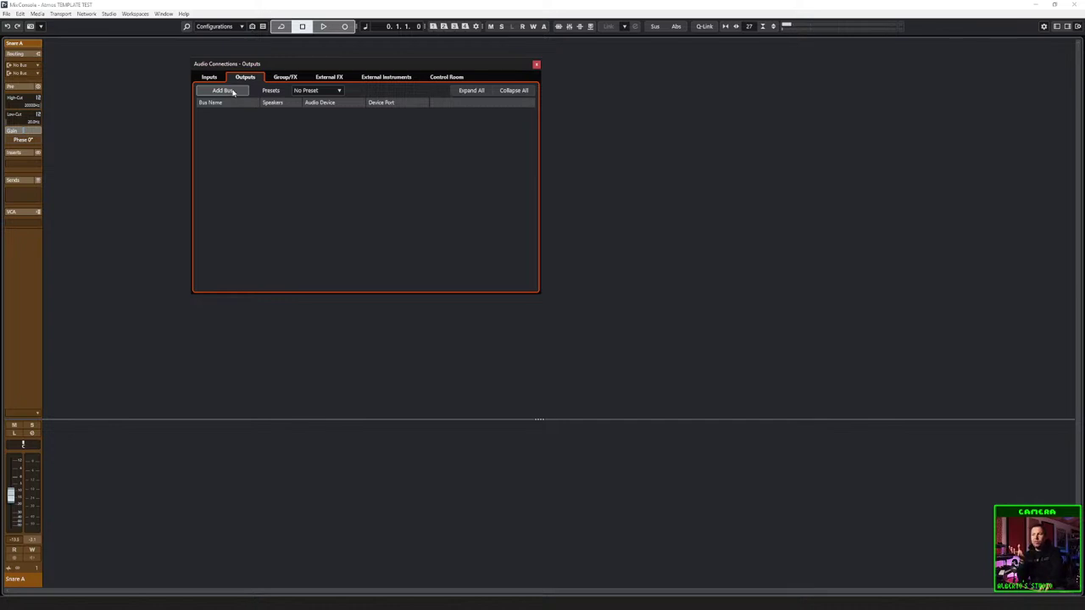
pyautogui.click(437, 77)
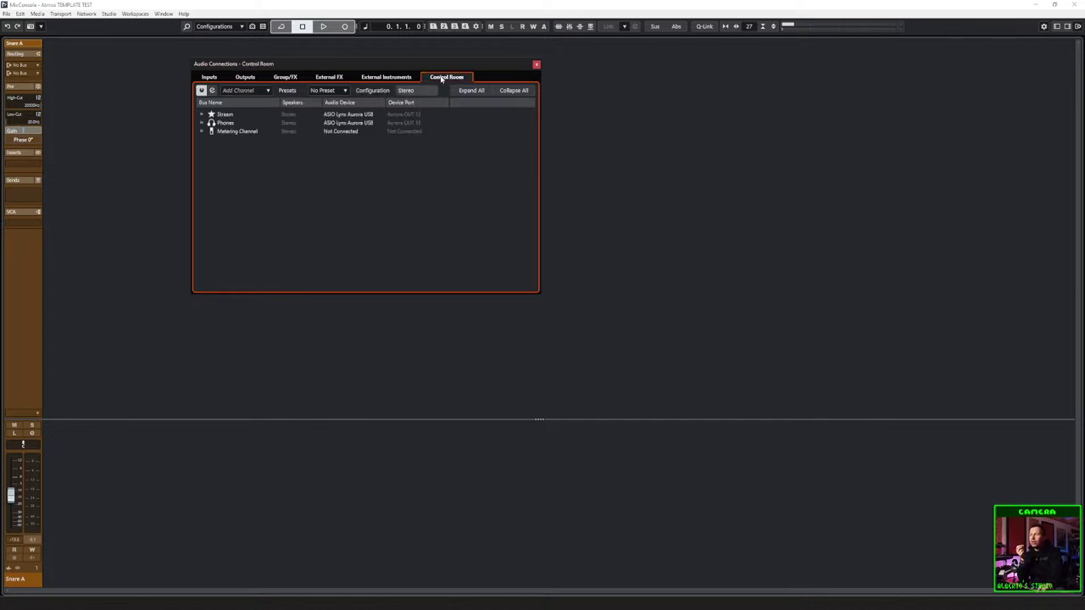
pyautogui.click(244, 77)
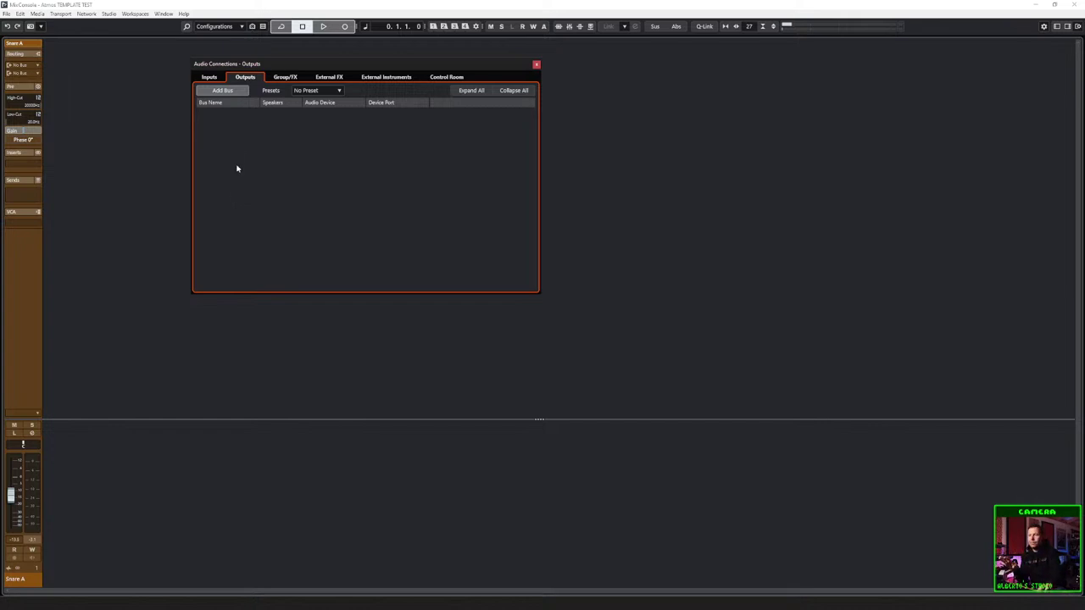
# Step: Add one output bus named Monitor - Stereo OUT with the Stereo configuration
pyautogui.click(222, 90)
pyautogui.click(557, 290)
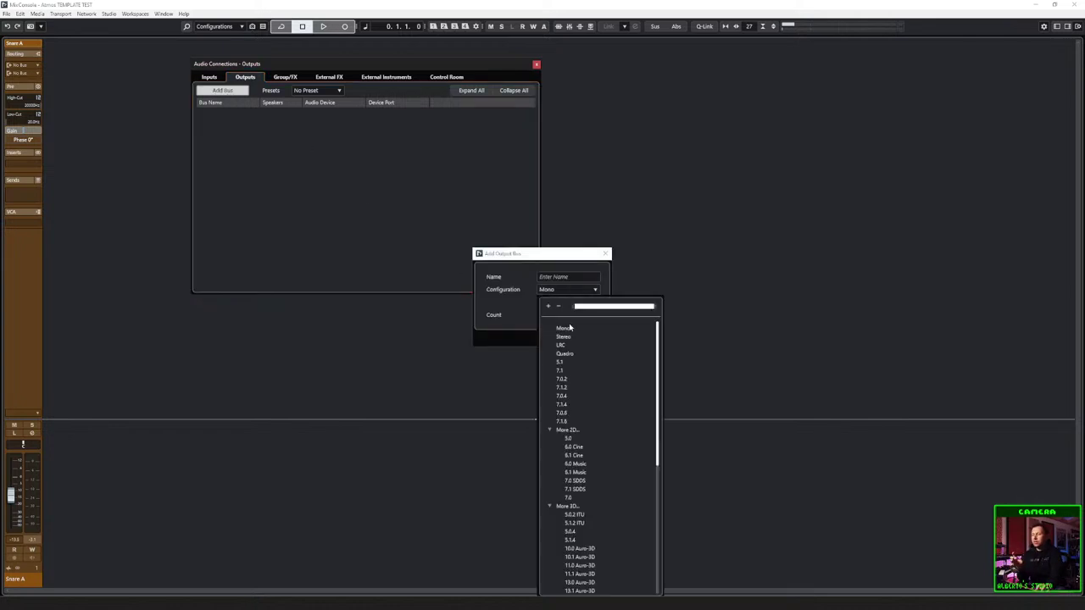
pyautogui.scroll(-5, 563, 373)
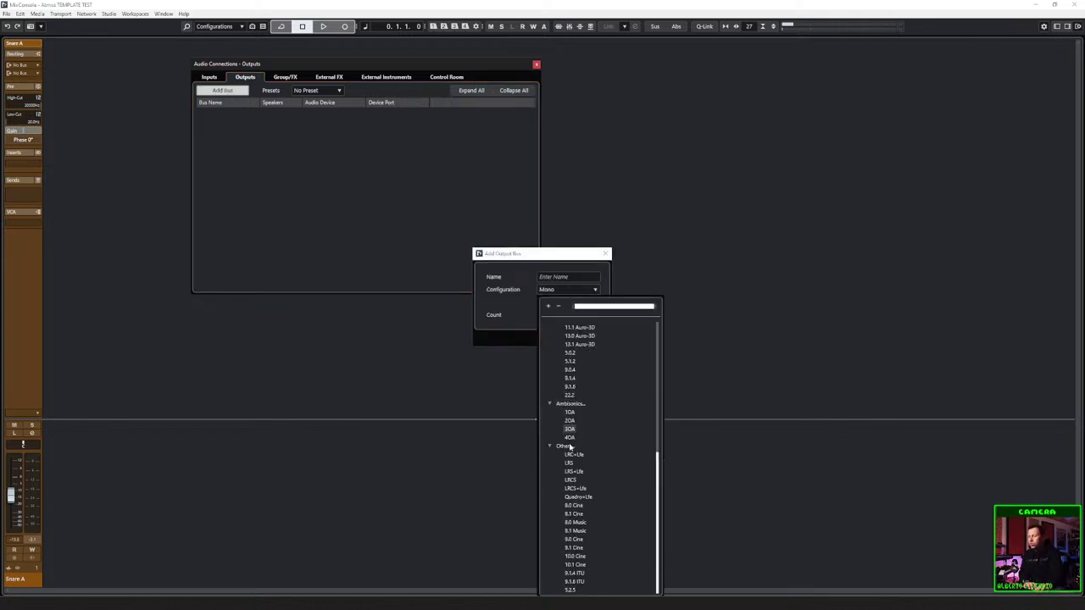
pyautogui.scroll(5, 570, 481)
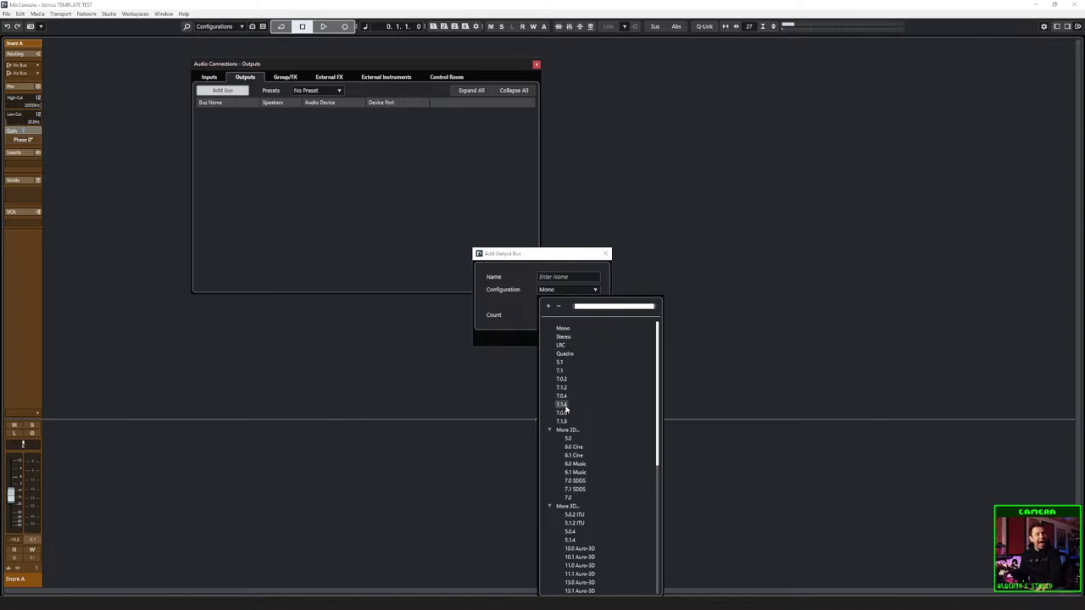
pyautogui.click(564, 339)
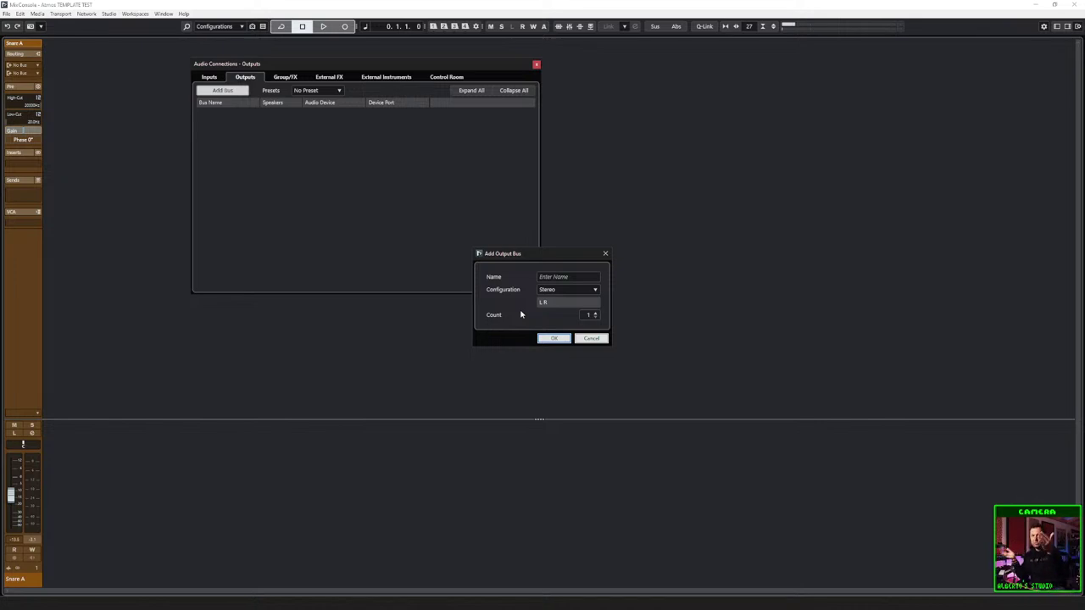
pyautogui.click(549, 279)
pyautogui.write('Monitor OUT')
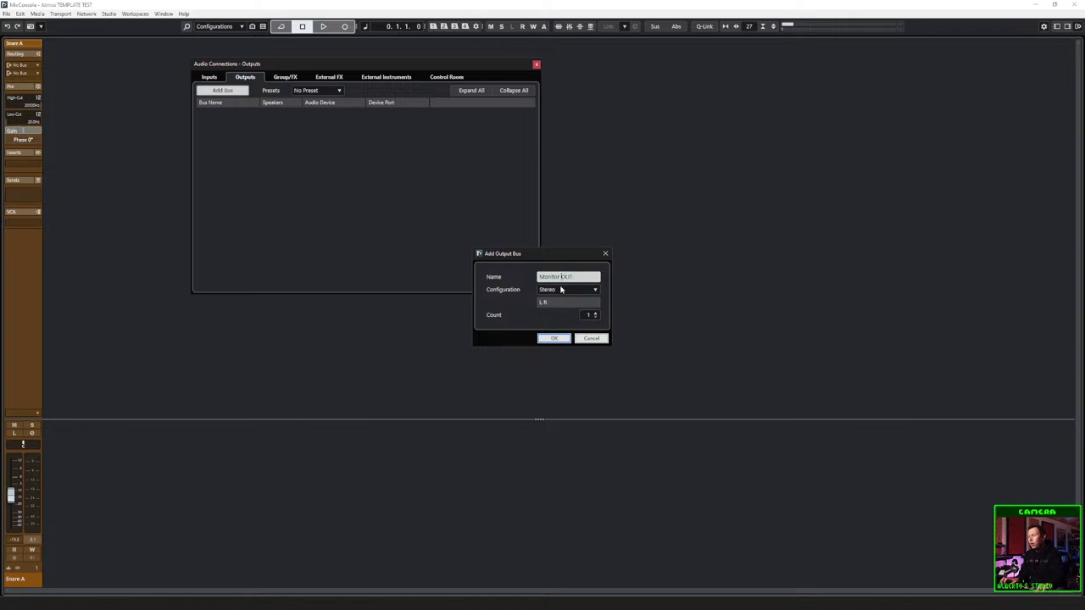
pyautogui.write('- Stereo')
pyautogui.click(553, 338)
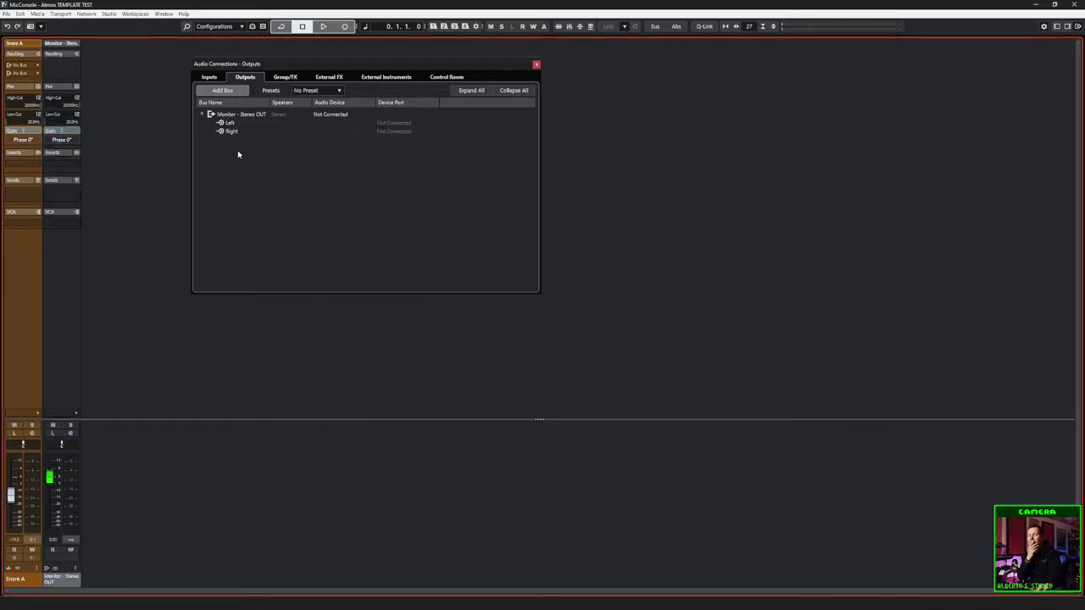
# Step: Rename the Monitor - Stereo OUT bus as MON - Stereo
pyautogui.doubleClick(230, 114)
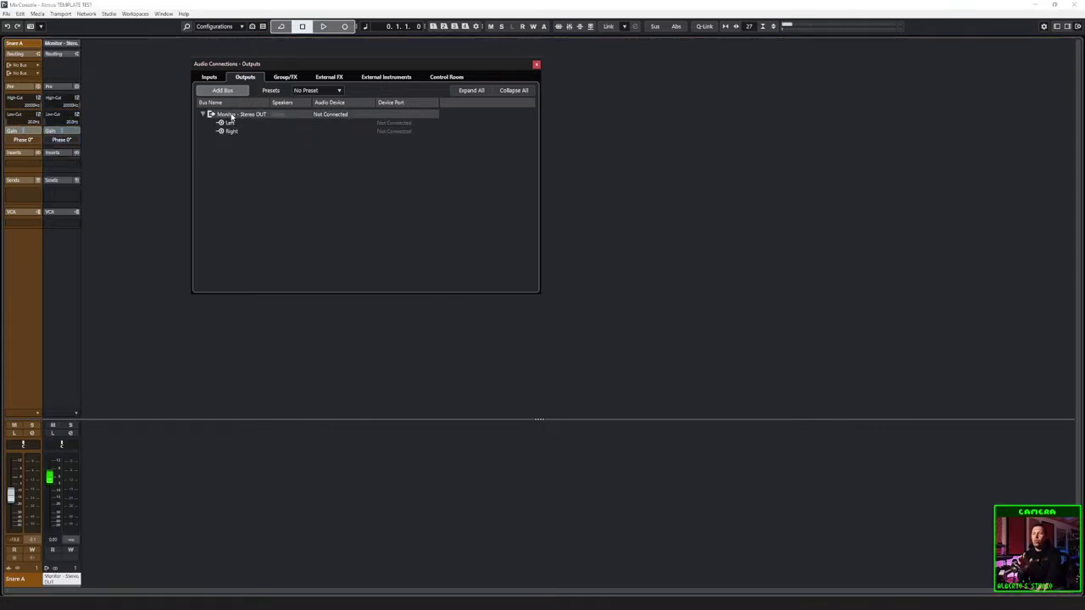
pyautogui.write('MON - Stereo')
pyautogui.press('Return')
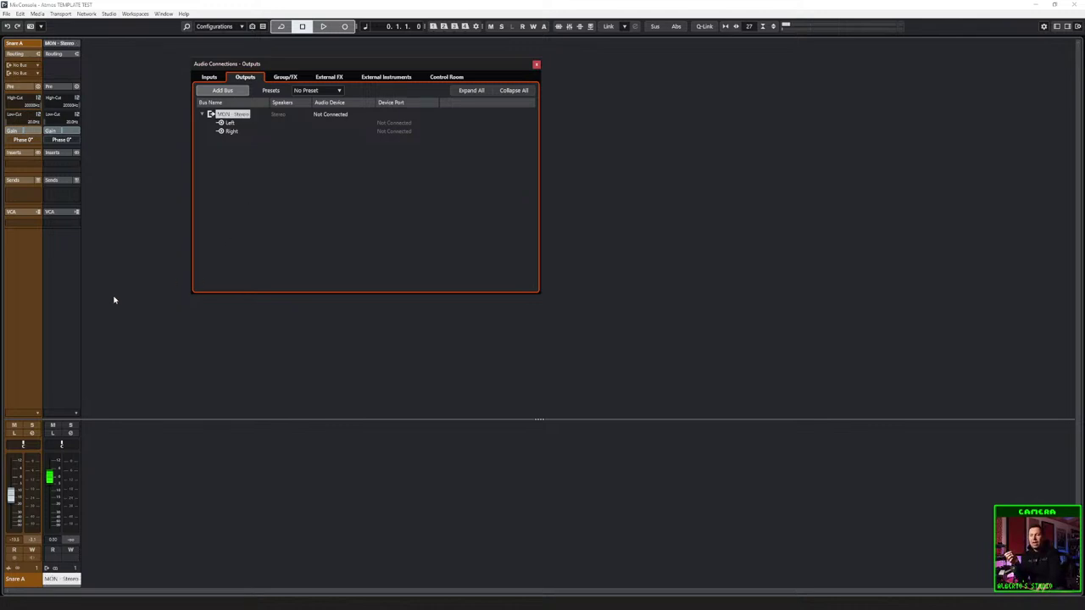
# Step: Close Audio Connections and check the MON - Stereo channel in the project window's mixer as well as the full MixConsole
pyautogui.click(58, 282)
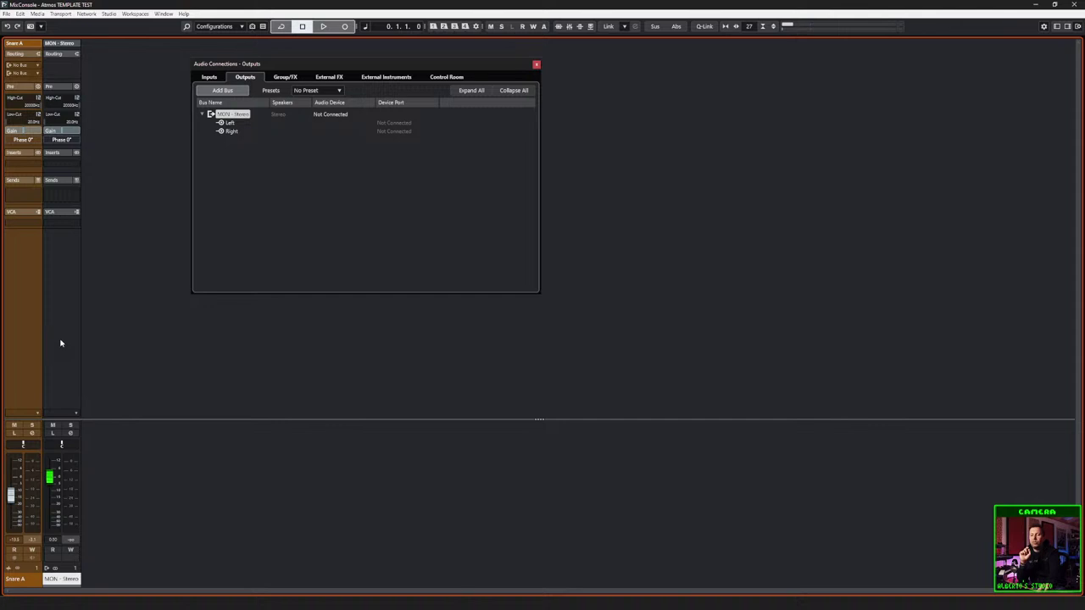
pyautogui.click(536, 65)
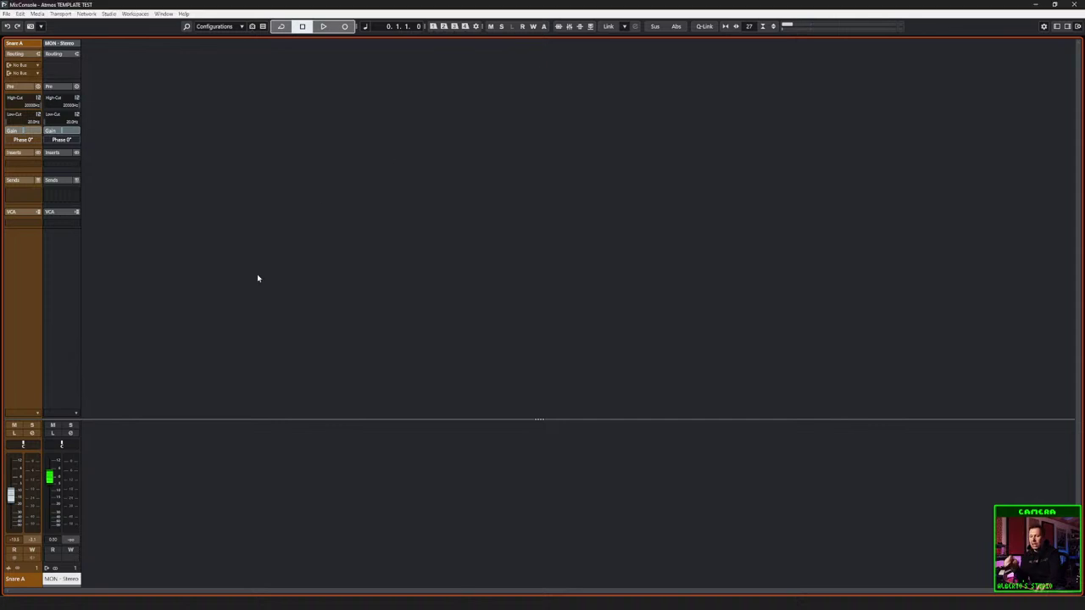
pyautogui.press('F3')
pyautogui.click(155, 551)
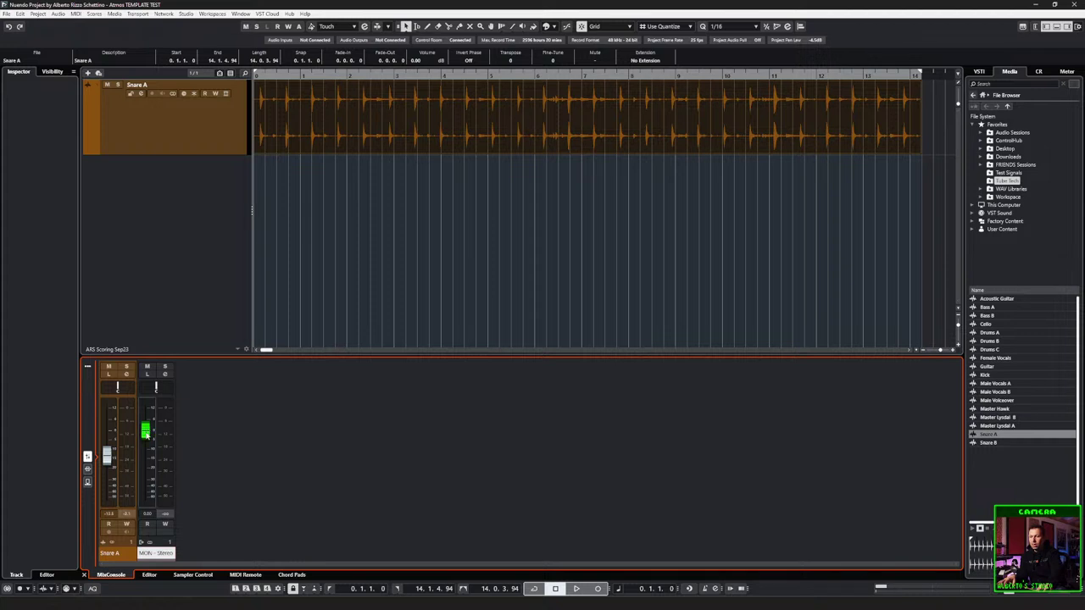
pyautogui.press('F3')
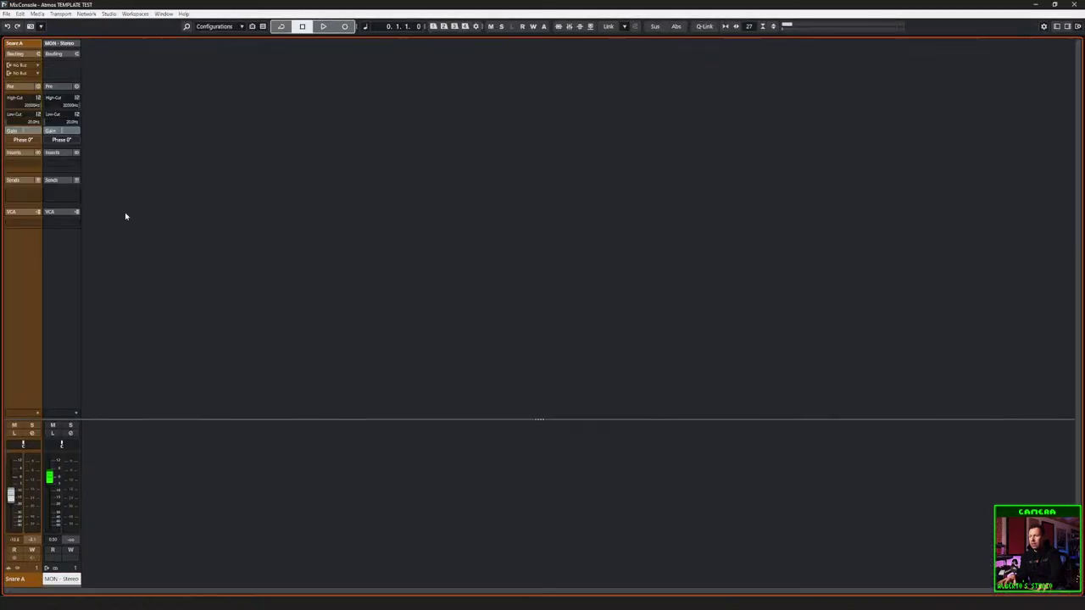
# Step: Route Snare A's output to MON - Stereo and play the project while raising Snare A's fader
pyautogui.click(38, 74)
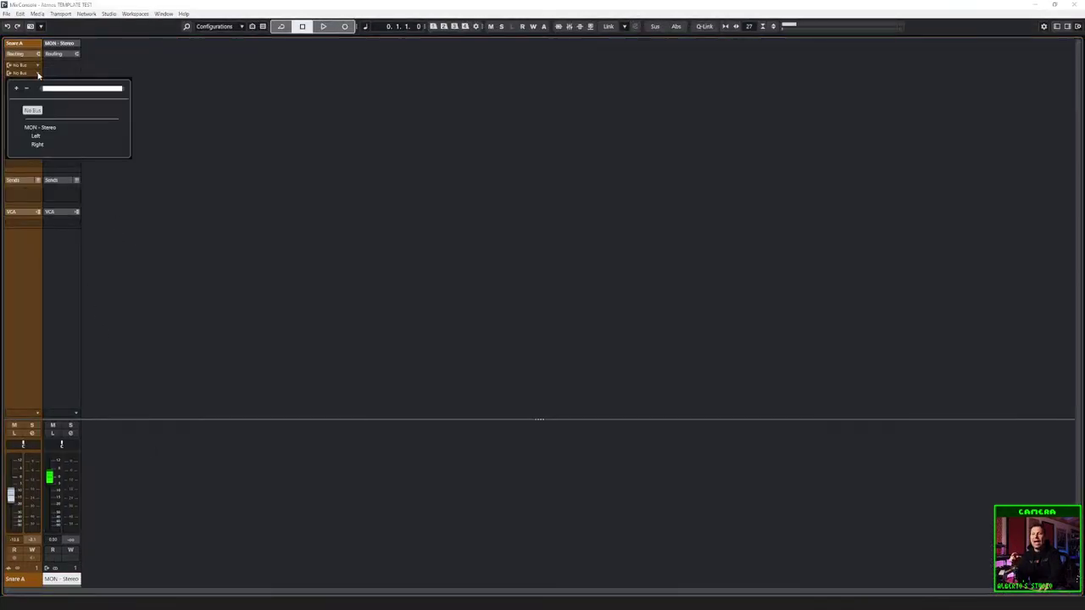
pyautogui.click(38, 128)
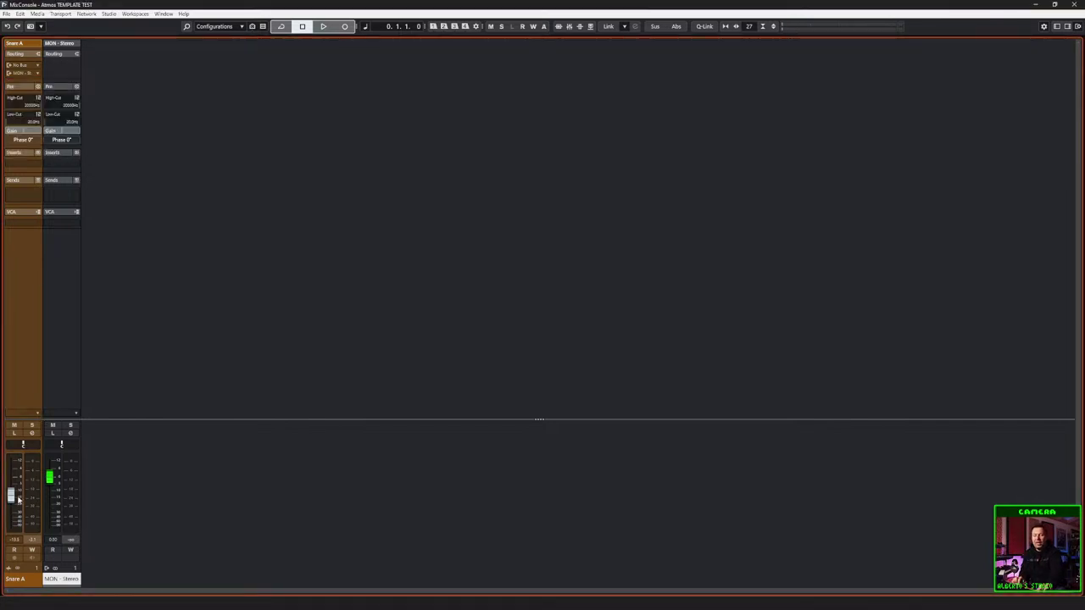
pyautogui.press('space')
pyautogui.moveTo(11, 496); pyautogui.dragTo(12, 477)
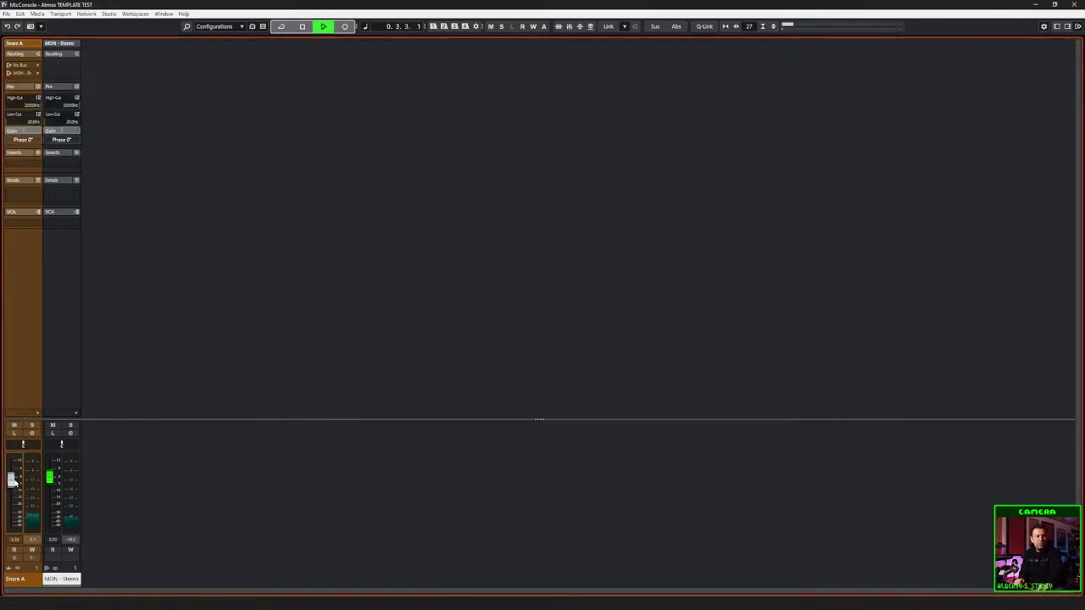
# Step: Stop the playback, briefly replay the project to check Snare A's signal through MON - Stereo, and stop again
pyautogui.press('space')
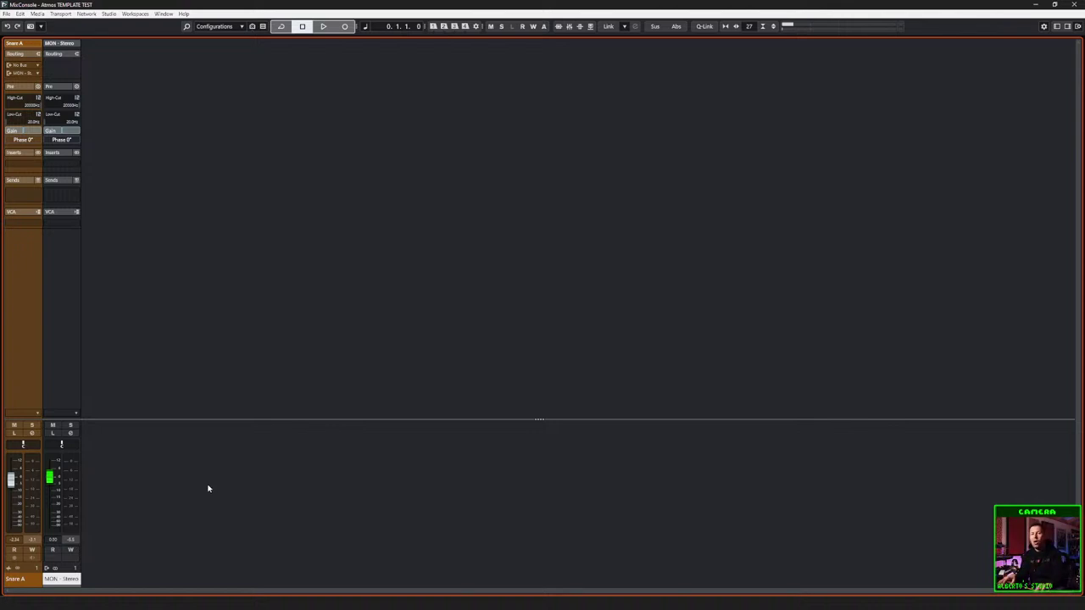
pyautogui.press('space')
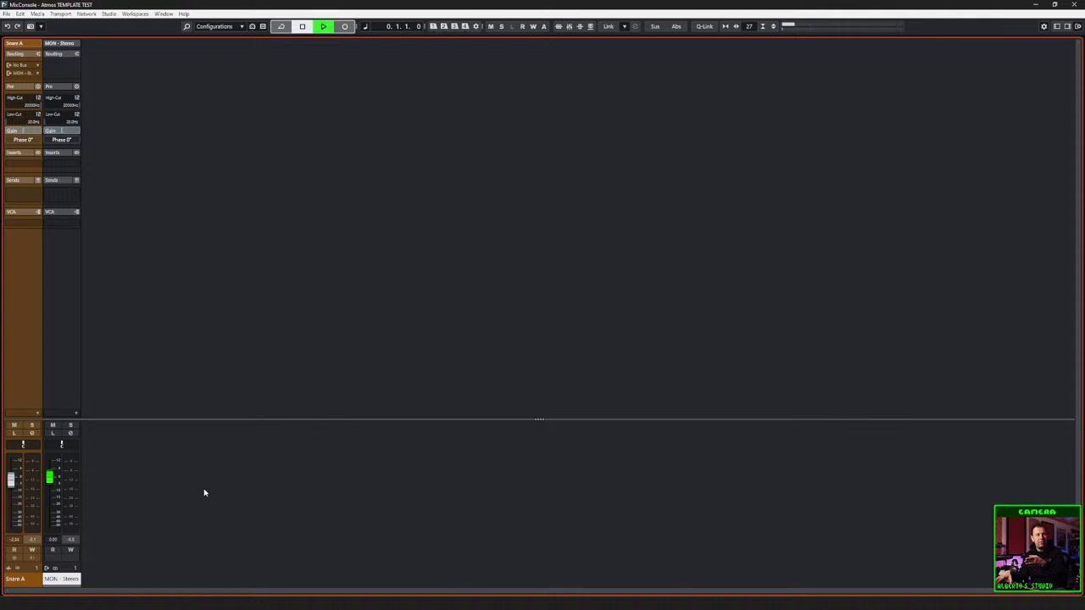
pyautogui.press('space')
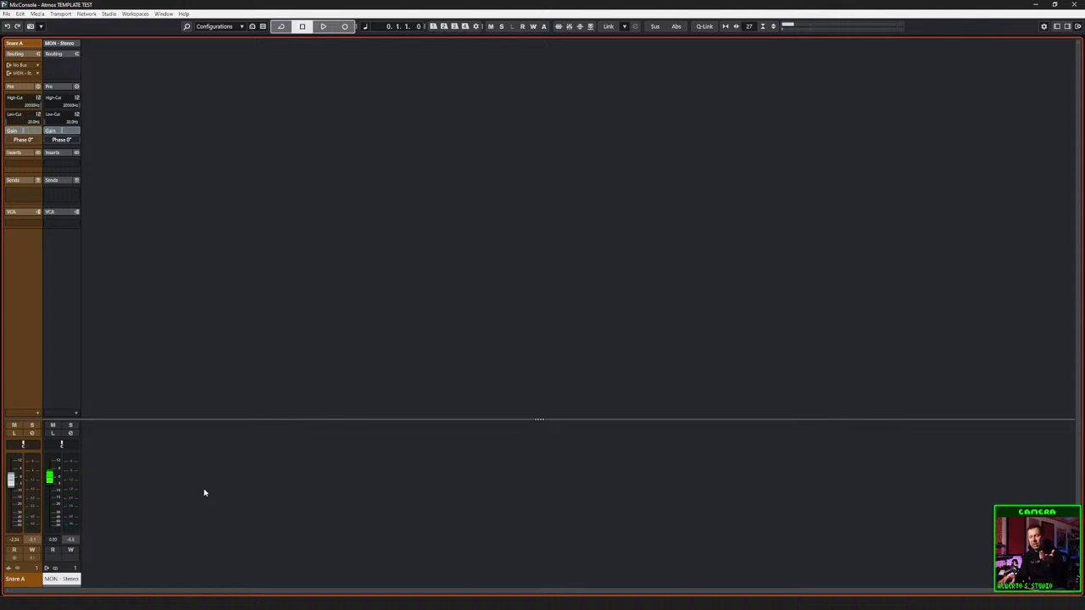
# Step: Open Audio Connections and keep Snare A's output routed to MON - Stereo while checking that bus in the outputs
pyautogui.press('F4')
pyautogui.click(20, 413)
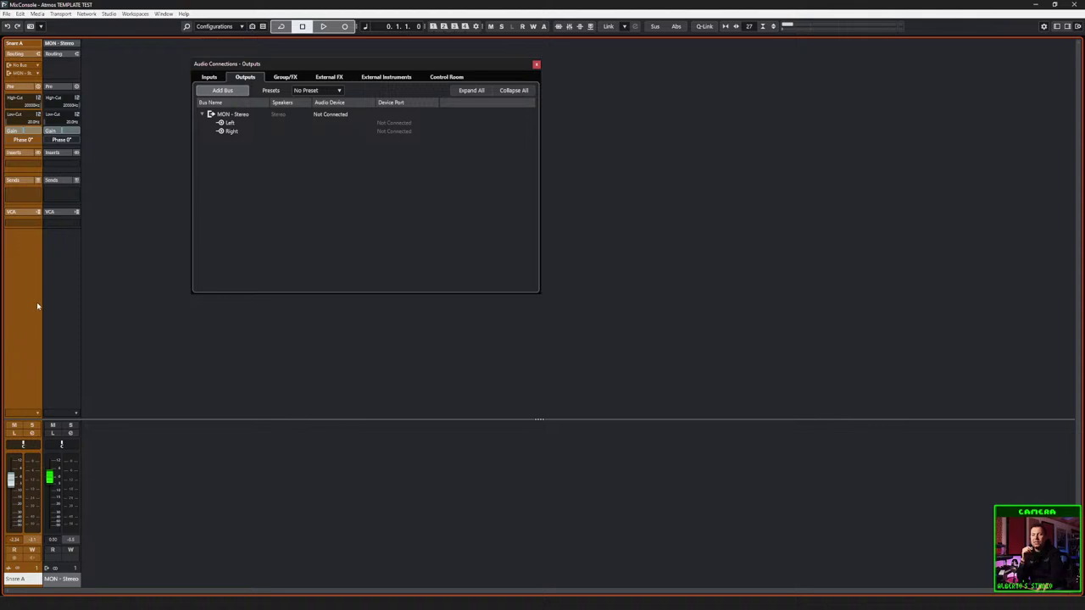
pyautogui.click(23, 73)
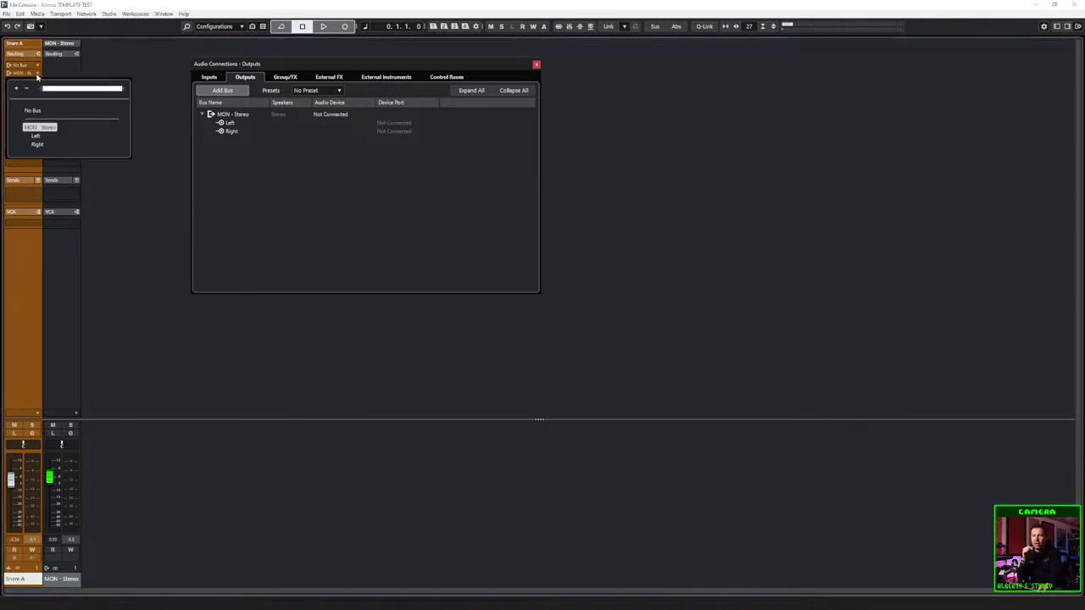
pyautogui.click(36, 127)
pyautogui.click(230, 115)
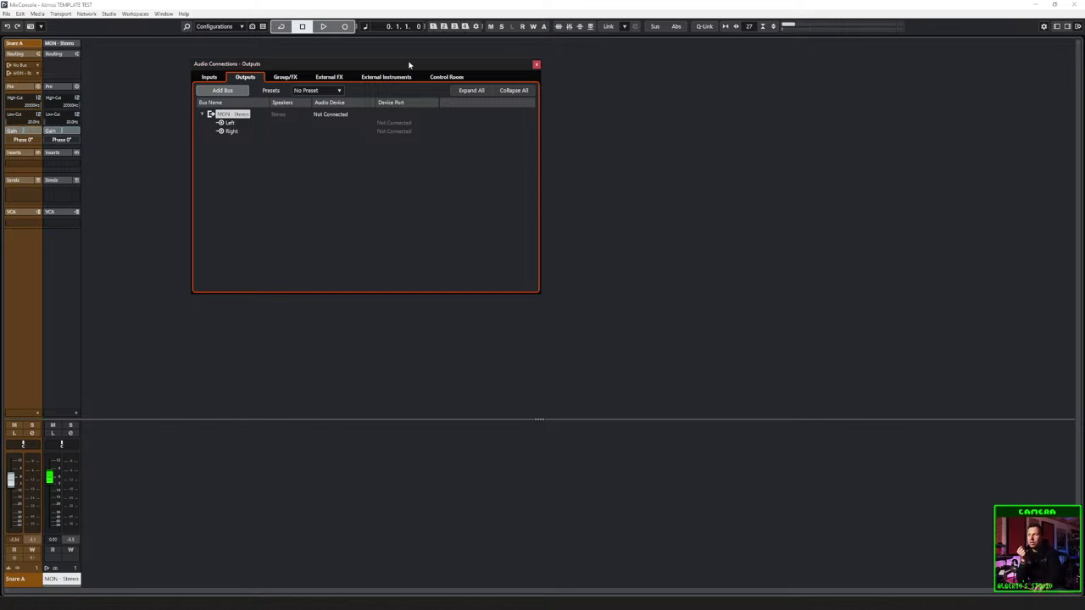
# Step: Check MON - Stereo in the Control Room connections, and choose it as Main Mix among the output buses without assigning an audio device
pyautogui.moveTo(408, 64); pyautogui.dragTo(430, 65)
pyautogui.click(467, 79)
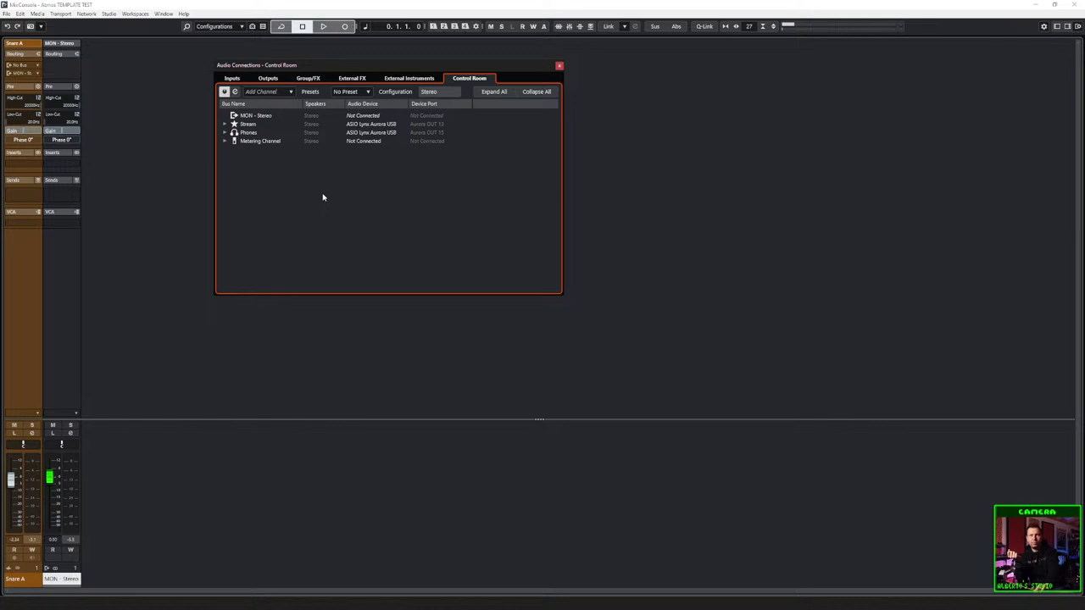
pyautogui.click(268, 78)
pyautogui.rightClick(246, 116)
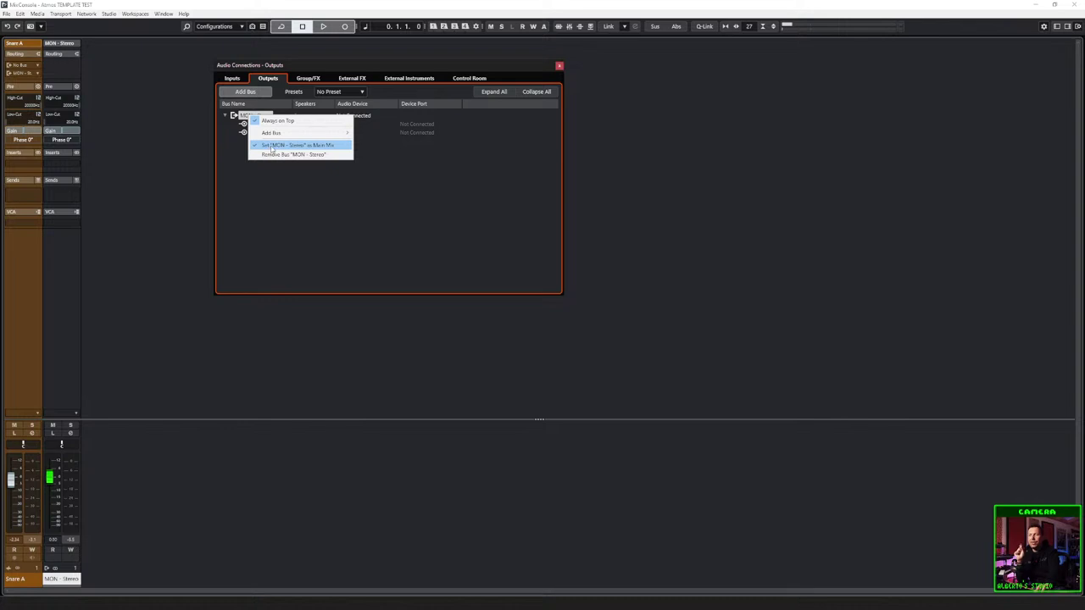
pyautogui.click(329, 144)
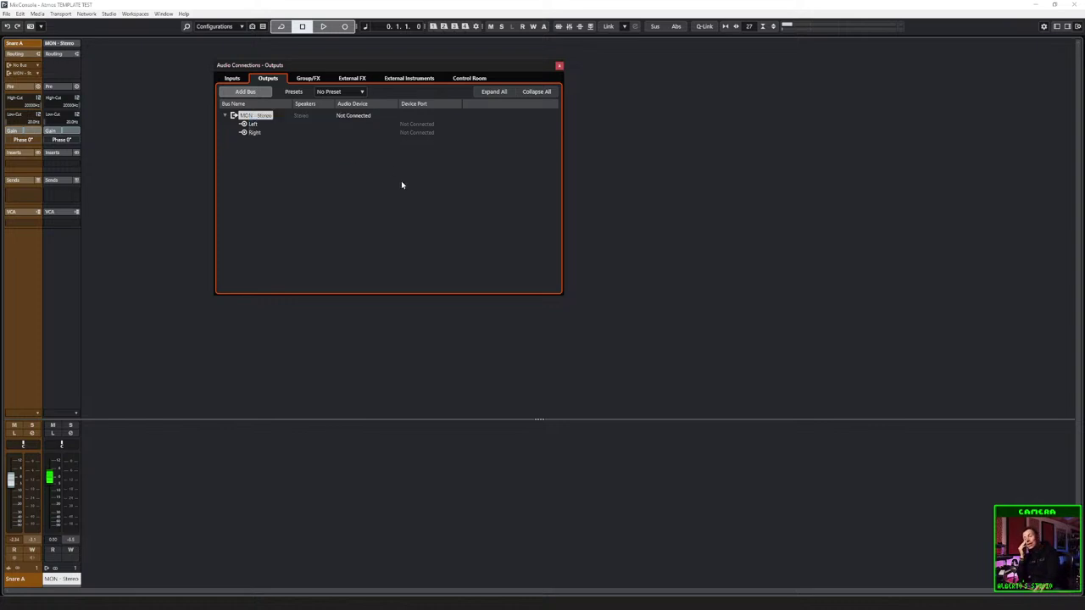
pyautogui.click(363, 116)
pyautogui.click(418, 142)
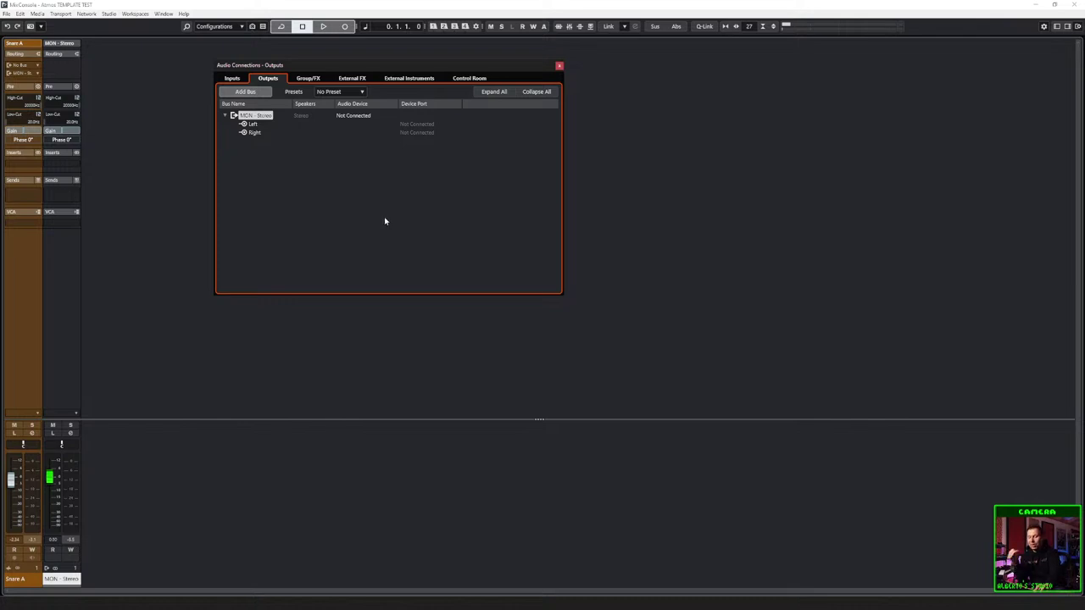
# Step: Show the Control Room section in the MixConsole and check the Main Mix setting of the MON - Stereo output bus
pyautogui.click(1068, 26)
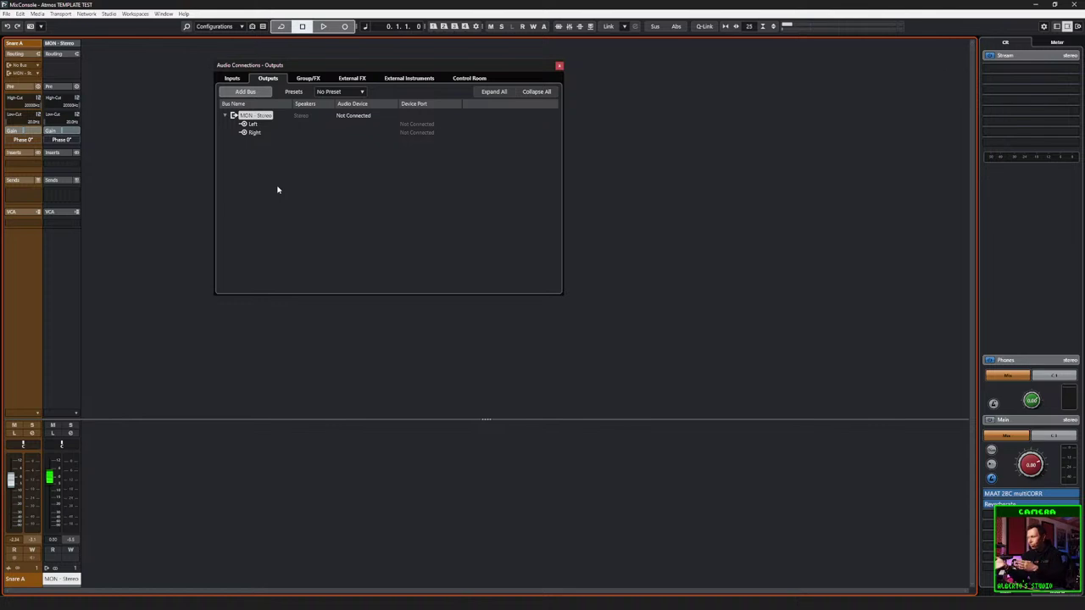
pyautogui.rightClick(257, 116)
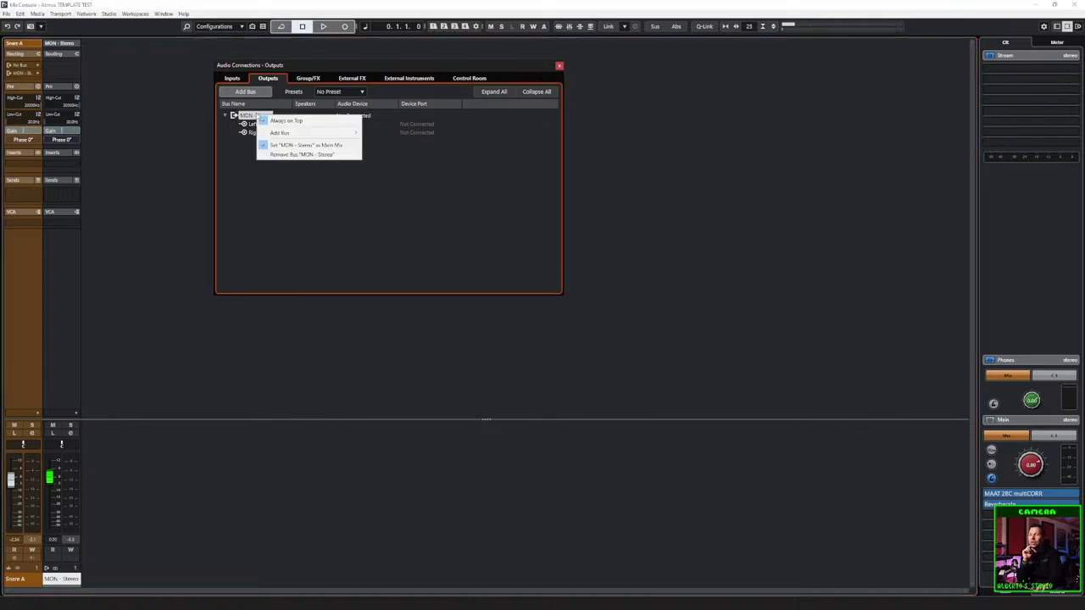
pyautogui.click(280, 147)
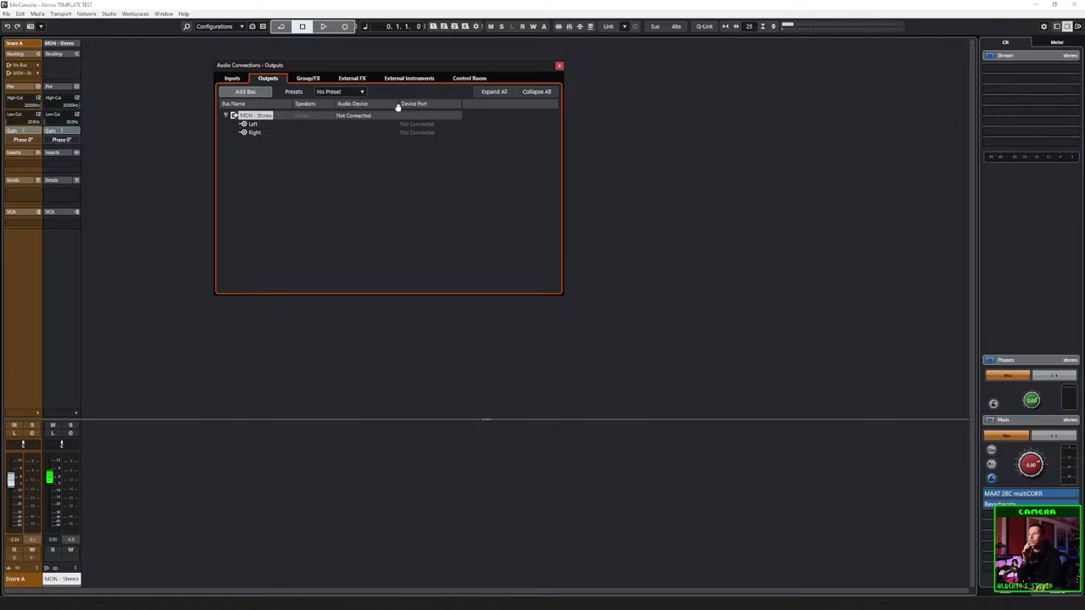
# Step: Expand Stream and Phones in the Control Room connections to examine their device ports, and check Snare A's output routing
pyautogui.click(469, 78)
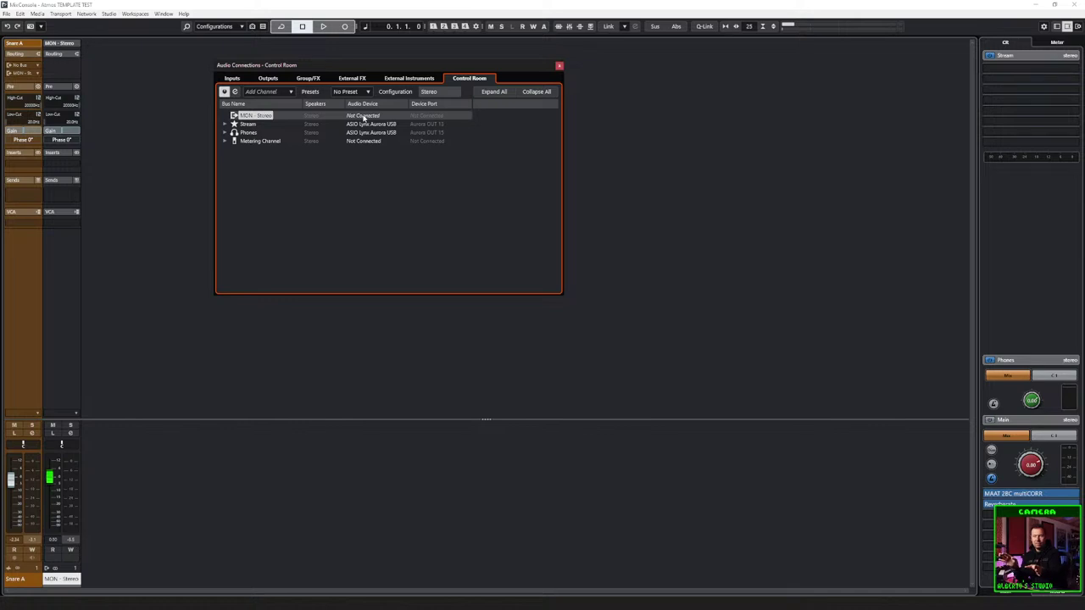
pyautogui.click(225, 124)
pyautogui.click(225, 149)
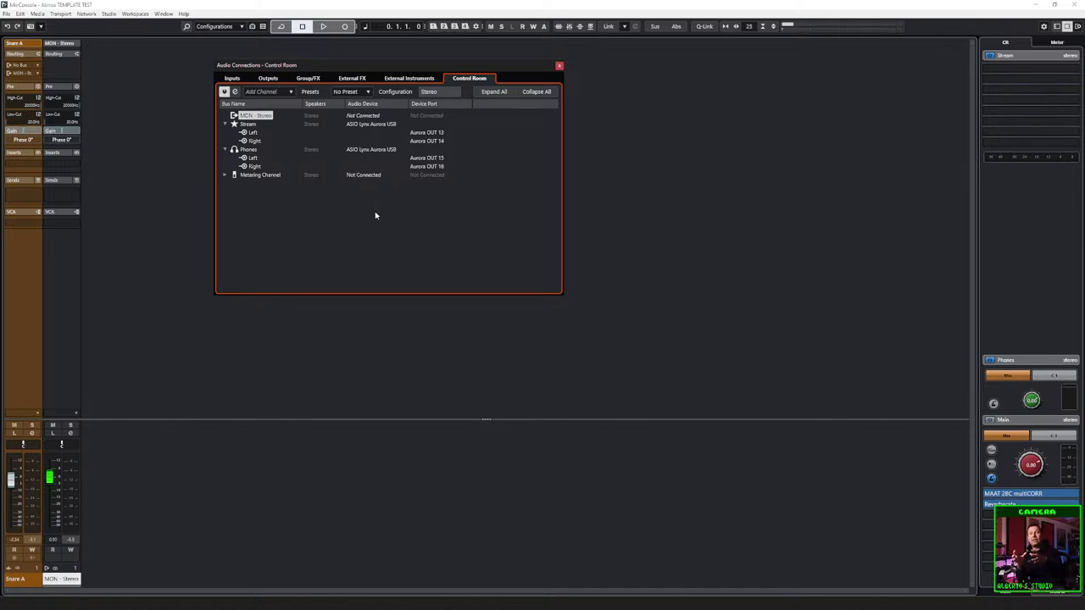
pyautogui.click(34, 73)
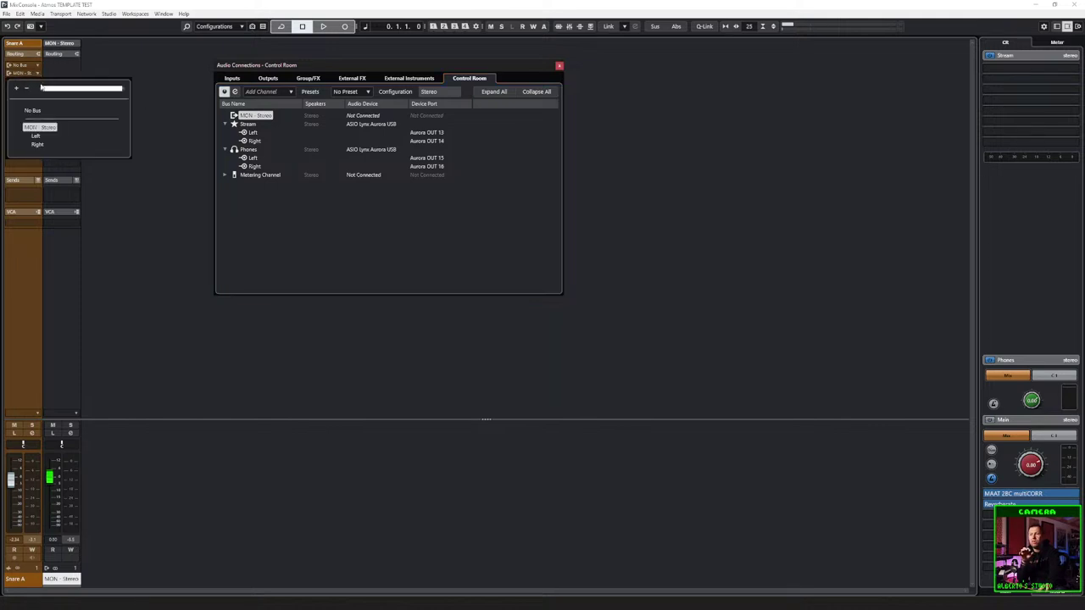
pyautogui.press('Escape')
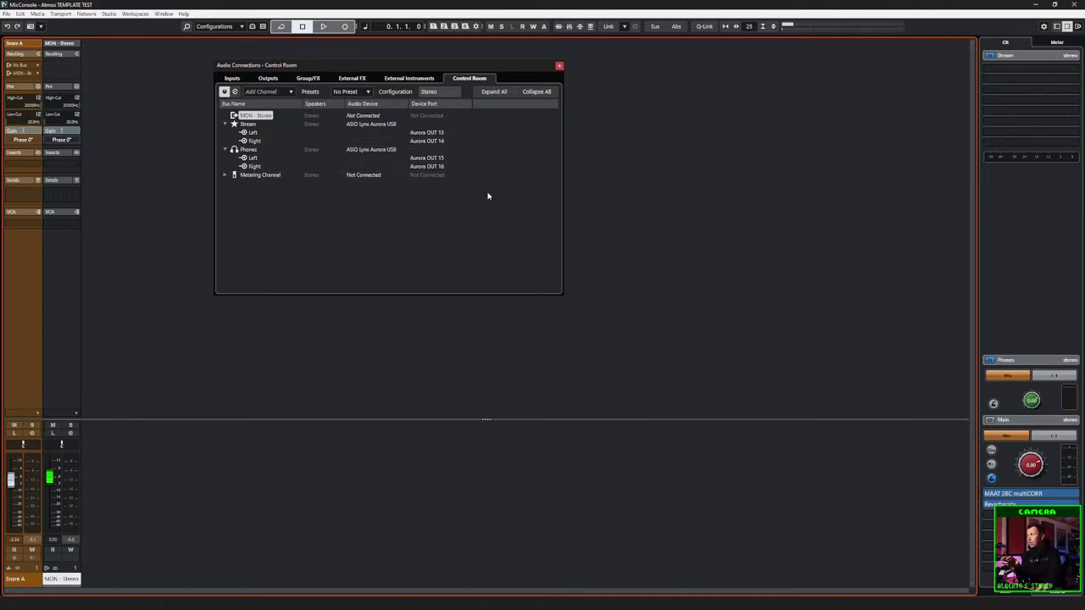
# Step: Show the Stream channel's source and level controls in the MixConsole's Control Room section
pyautogui.click(1042, 43)
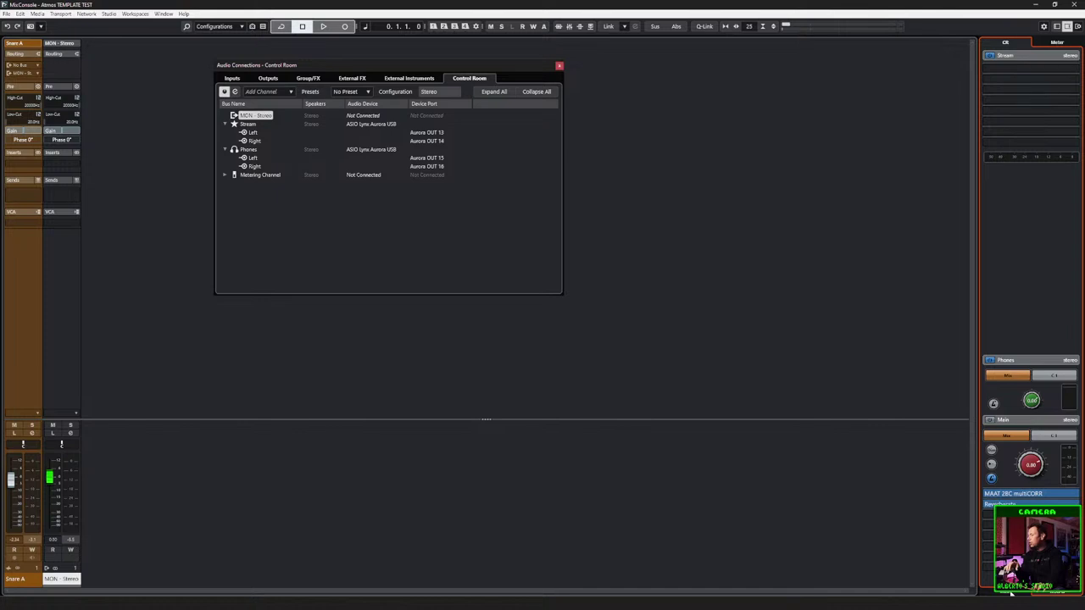
pyautogui.click(992, 59)
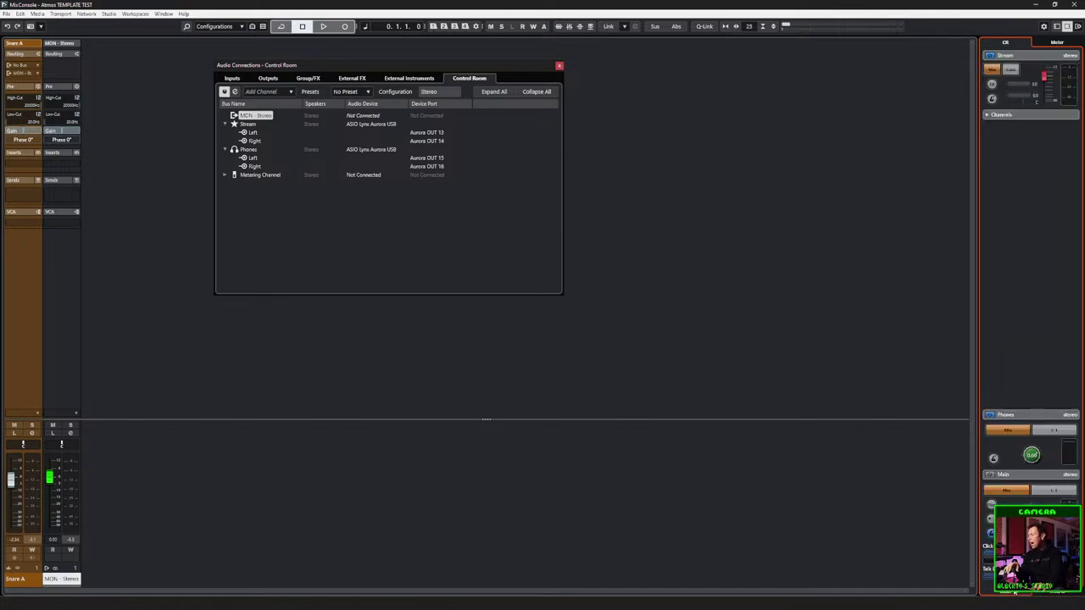
pyautogui.click(991, 59)
pyautogui.click(991, 59)
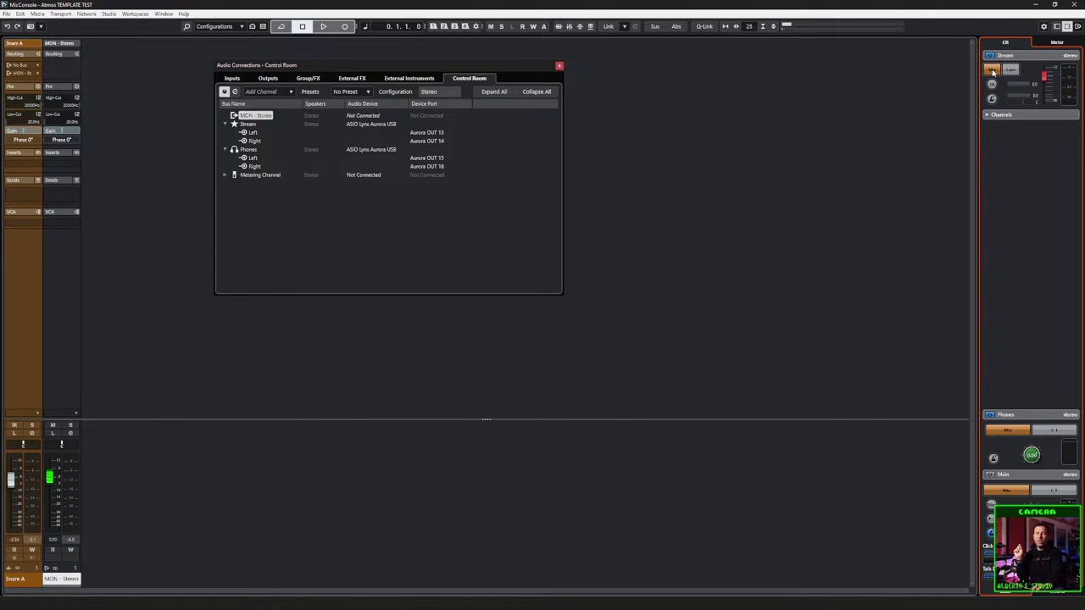
pyautogui.click(180, 161)
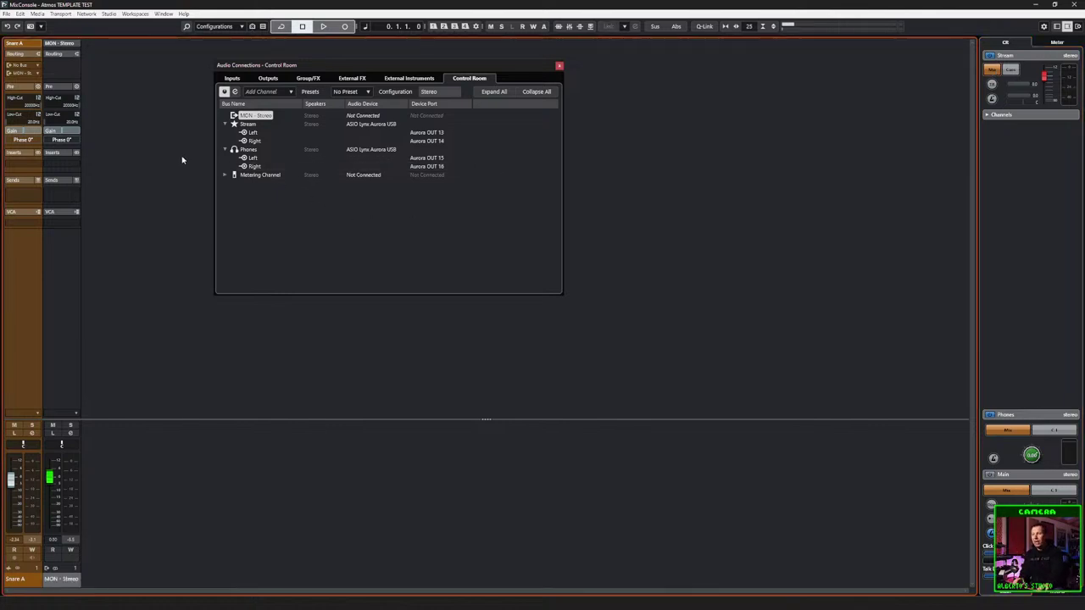
pyautogui.click(991, 57)
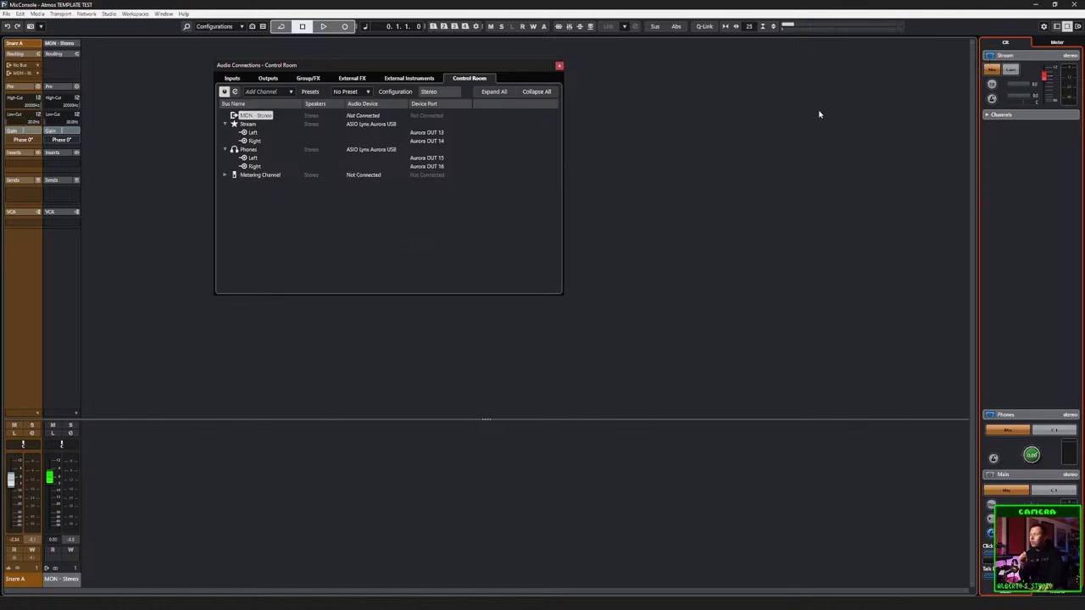
pyautogui.moveTo(509, 74); pyautogui.dragTo(514, 77)
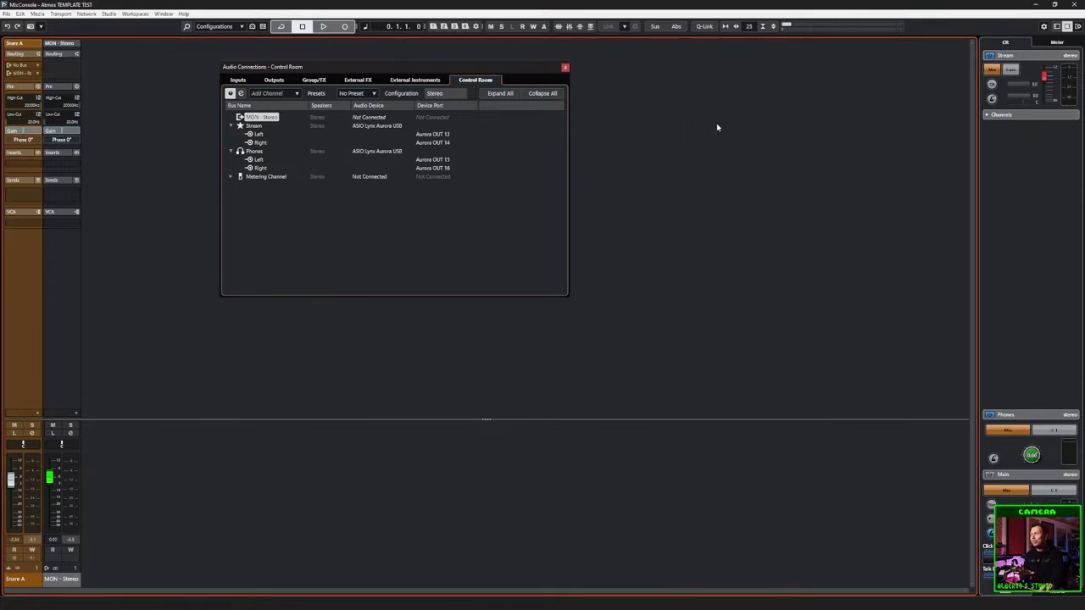
pyautogui.click(1009, 161)
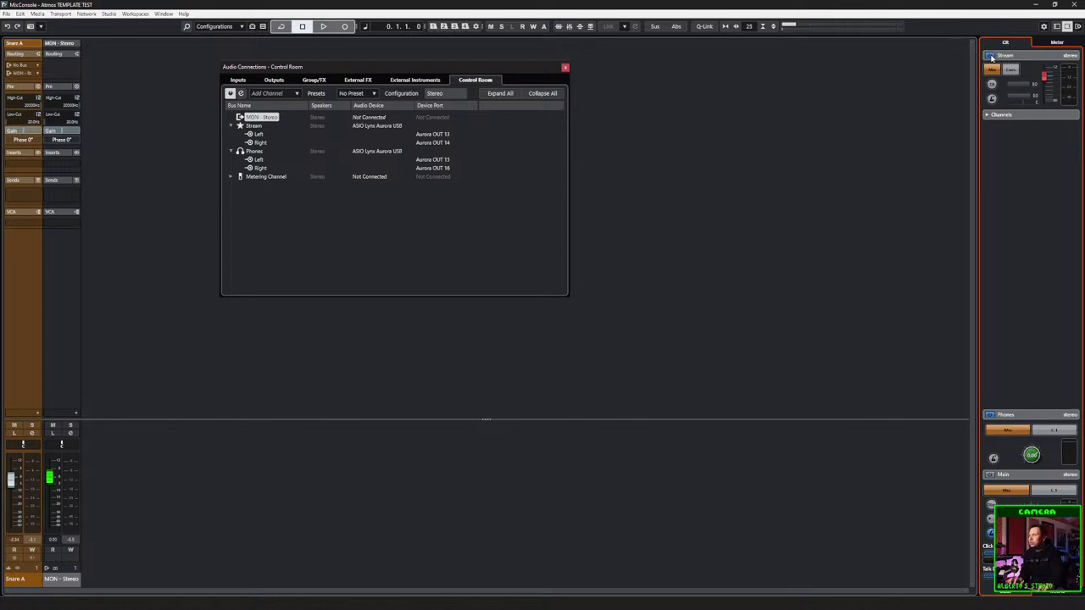
# Step: Play the project to check the Stream channel's meter, level fader and click controls in the Control Room, and stop playback
pyautogui.press('space')
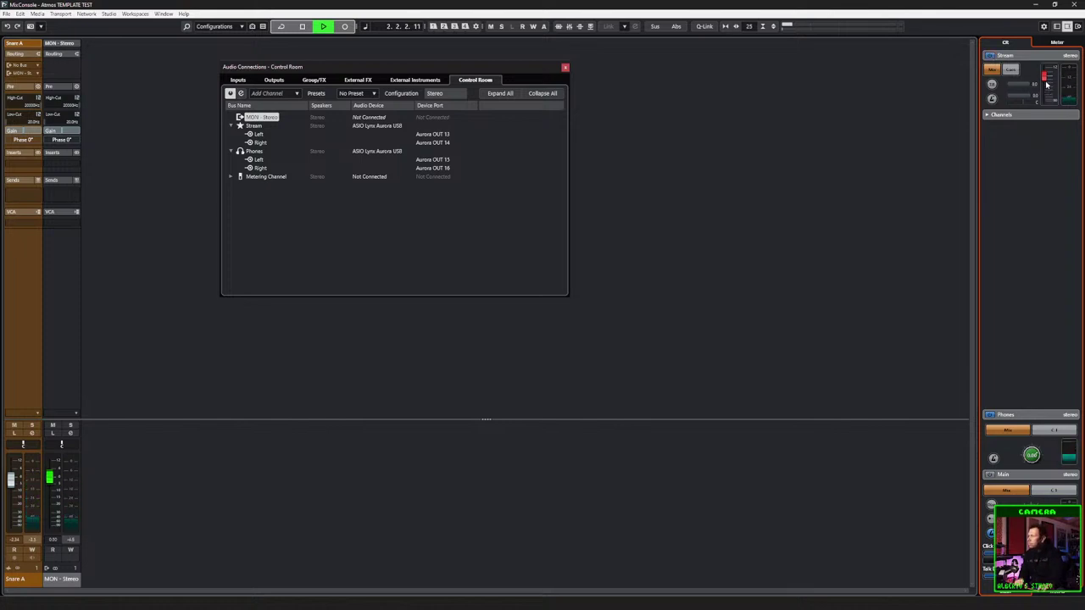
pyautogui.moveTo(1046, 85)
pyautogui.mouseDown()
pyautogui.moveTo(1044, 100)
pyautogui.moveTo(1044, 80)
pyautogui.mouseUp()
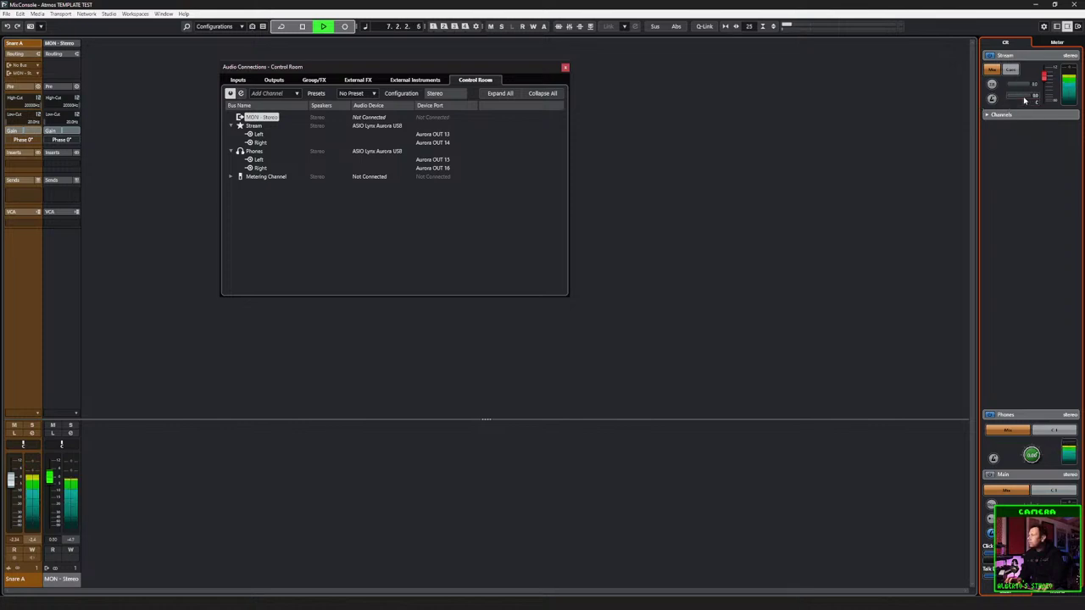
pyautogui.moveTo(1024, 100); pyautogui.dragTo(1023, 103)
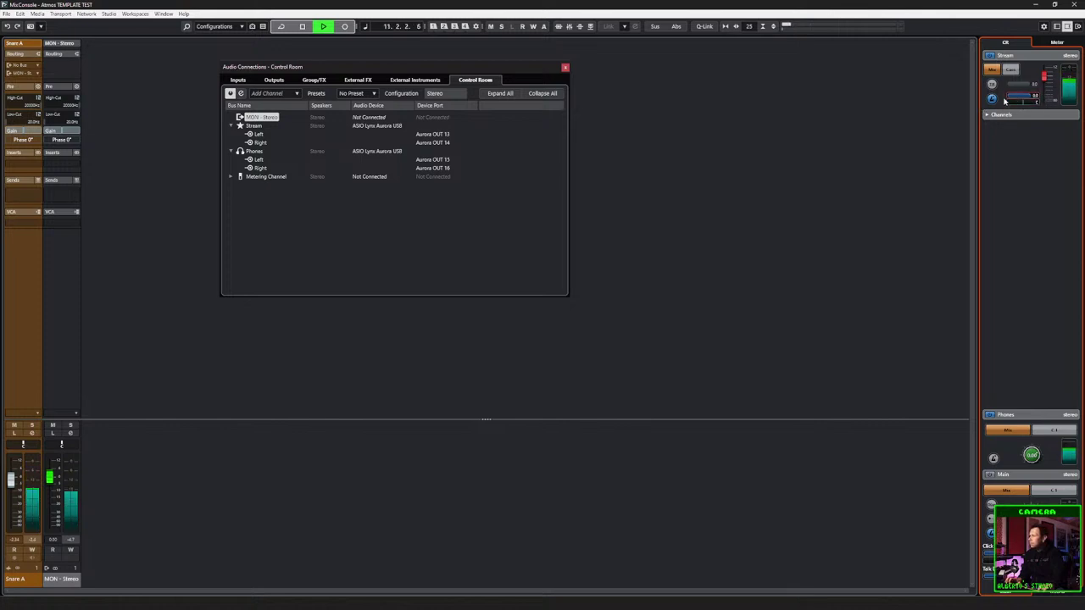
pyautogui.press('space')
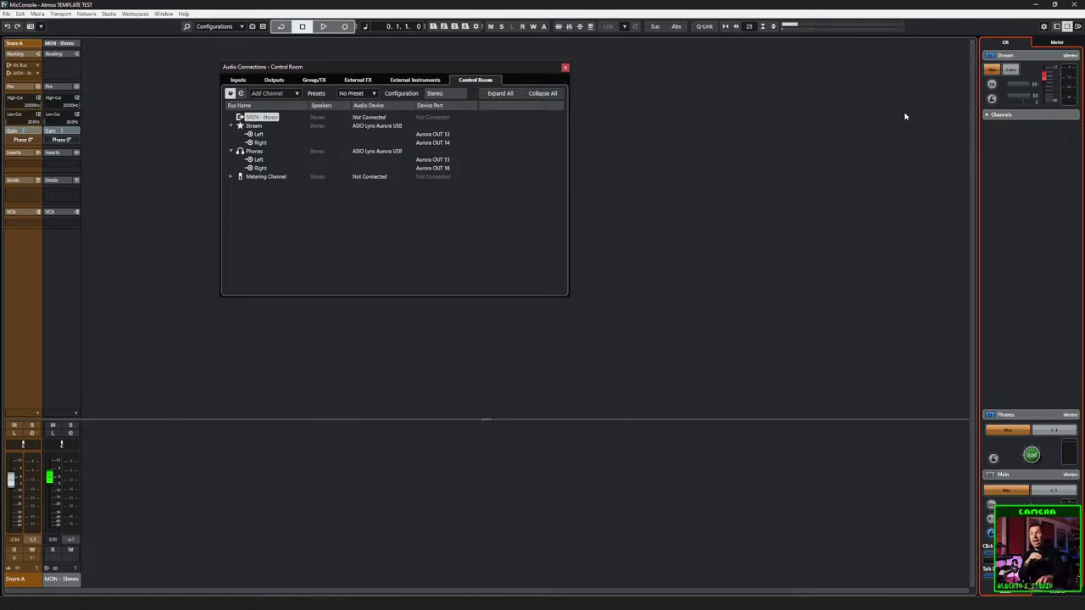
# Step: Select the Stream channel in the Control Room connections, move the Audio Connections window aside and close it
pyautogui.click(317, 126)
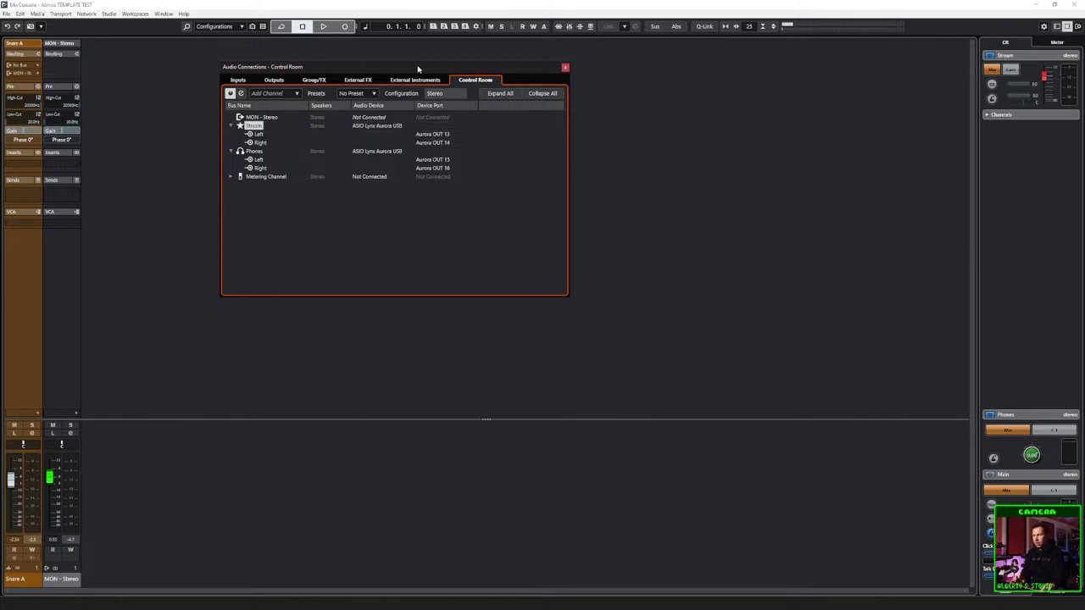
pyautogui.moveTo(417, 69); pyautogui.dragTo(620, 84)
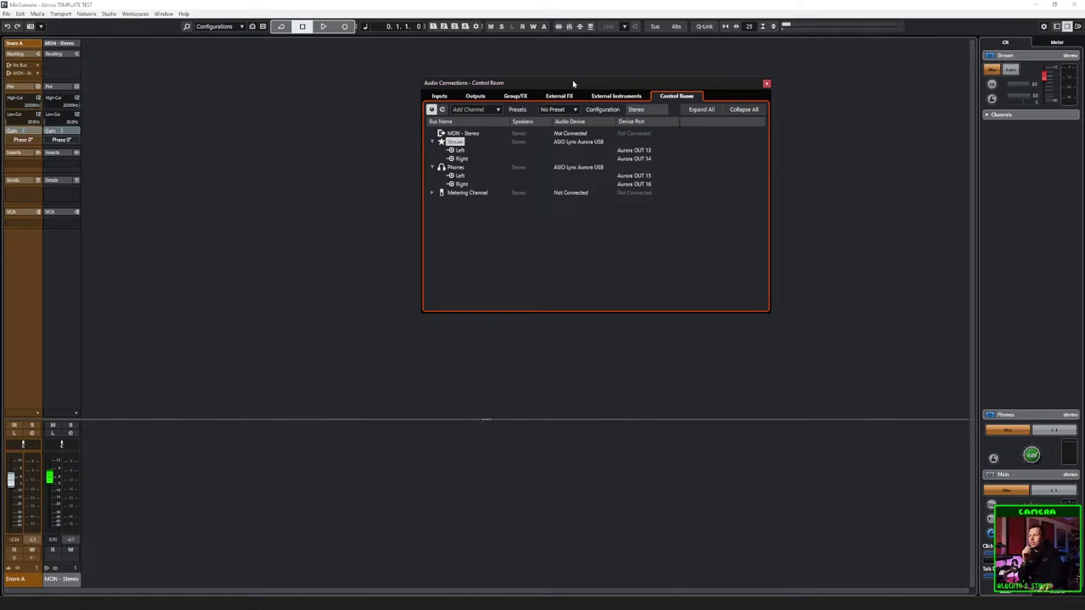
pyautogui.click(766, 85)
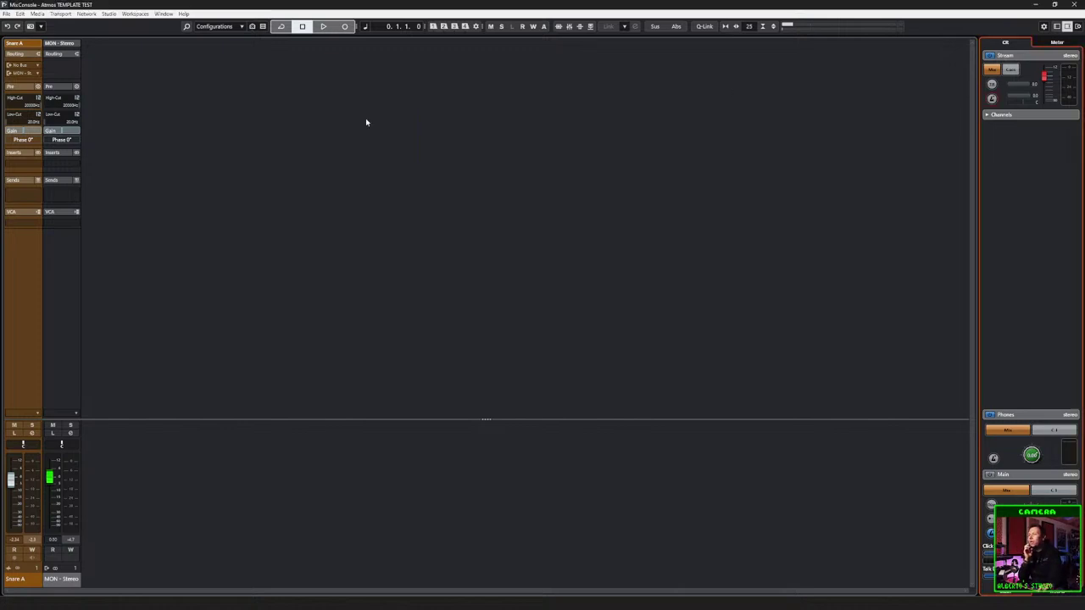
# Step: Reopen Audio Connections and compare the output buses with the Control Room channels
pyautogui.click(170, 93)
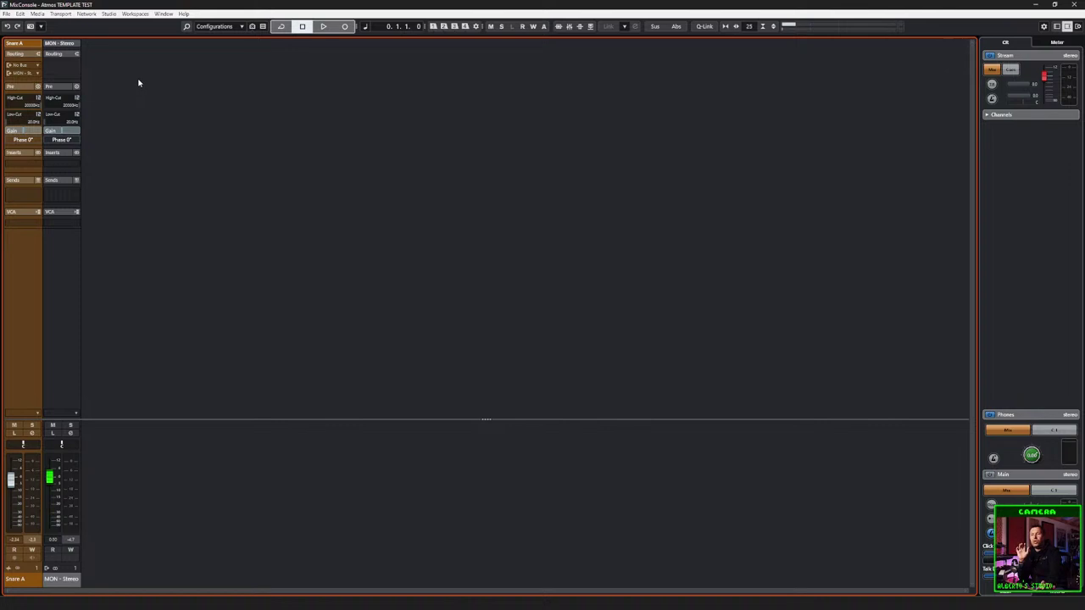
pyautogui.press('F4')
pyautogui.press('F4')
pyautogui.press('F4')
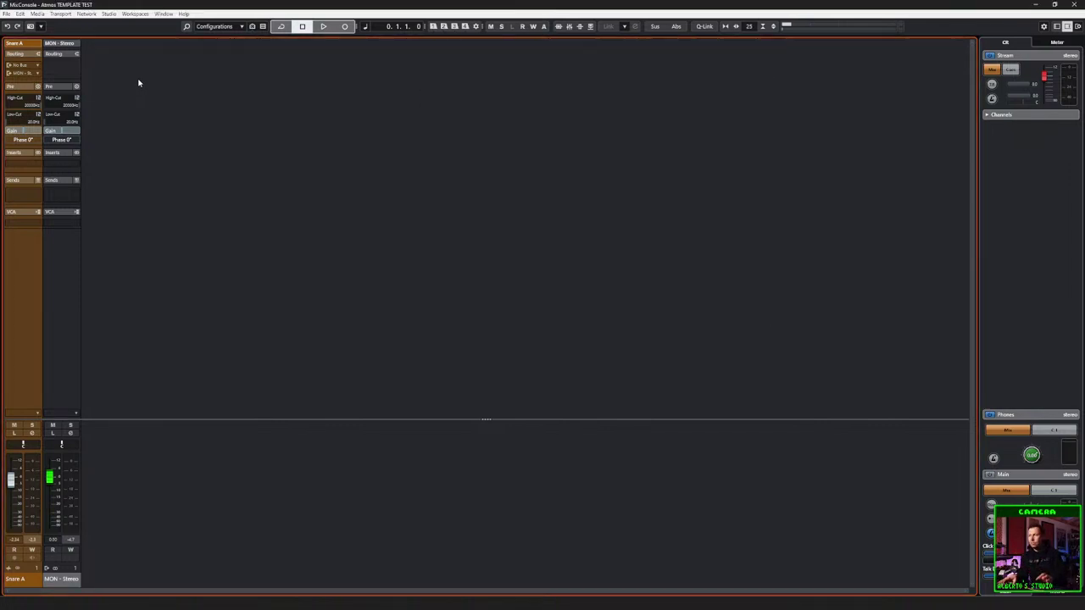
pyautogui.click(441, 97)
pyautogui.click(475, 96)
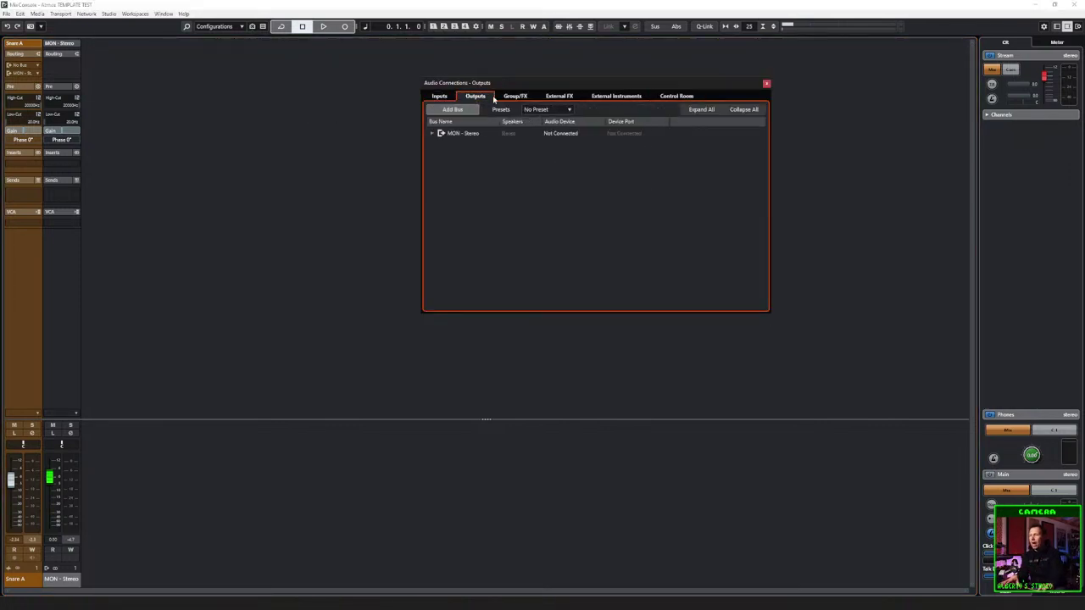
pyautogui.click(670, 97)
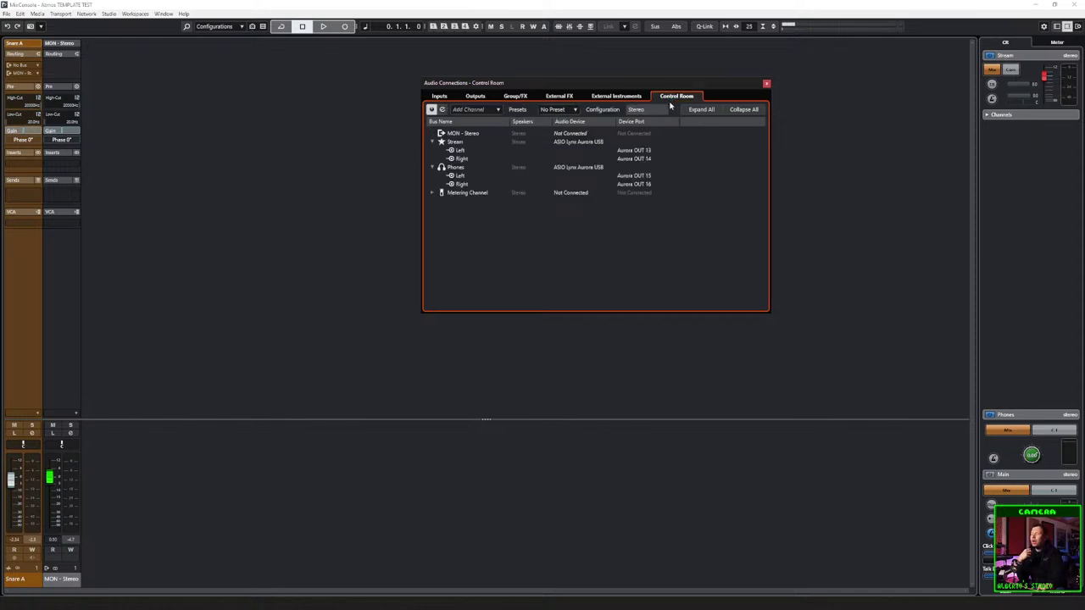
# Step: Close the Audio Connections window and return from the MixConsole to the Project window
pyautogui.click(766, 83)
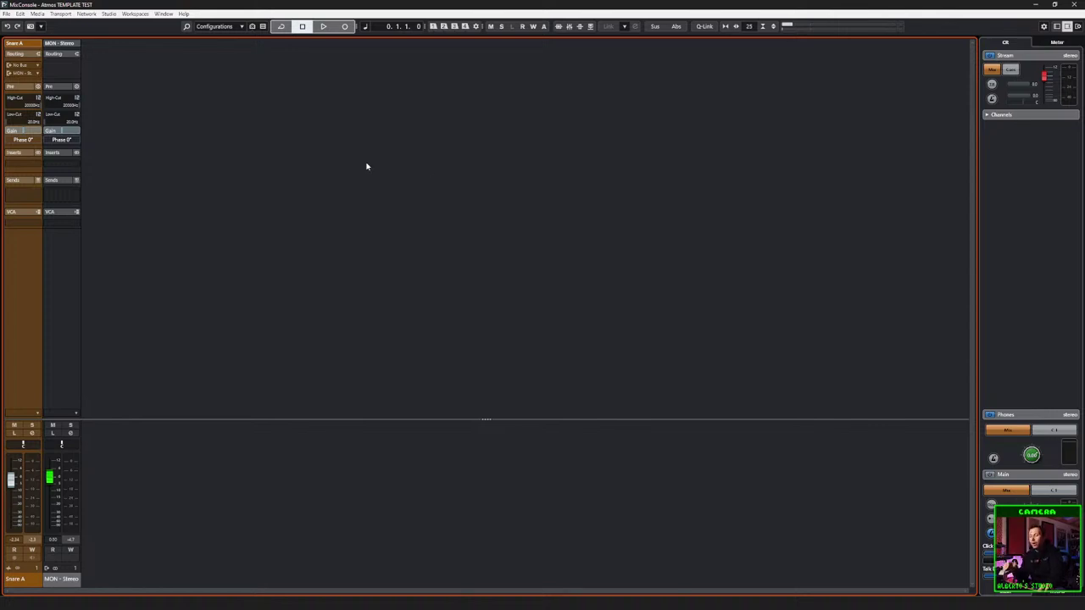
pyautogui.press('F3')
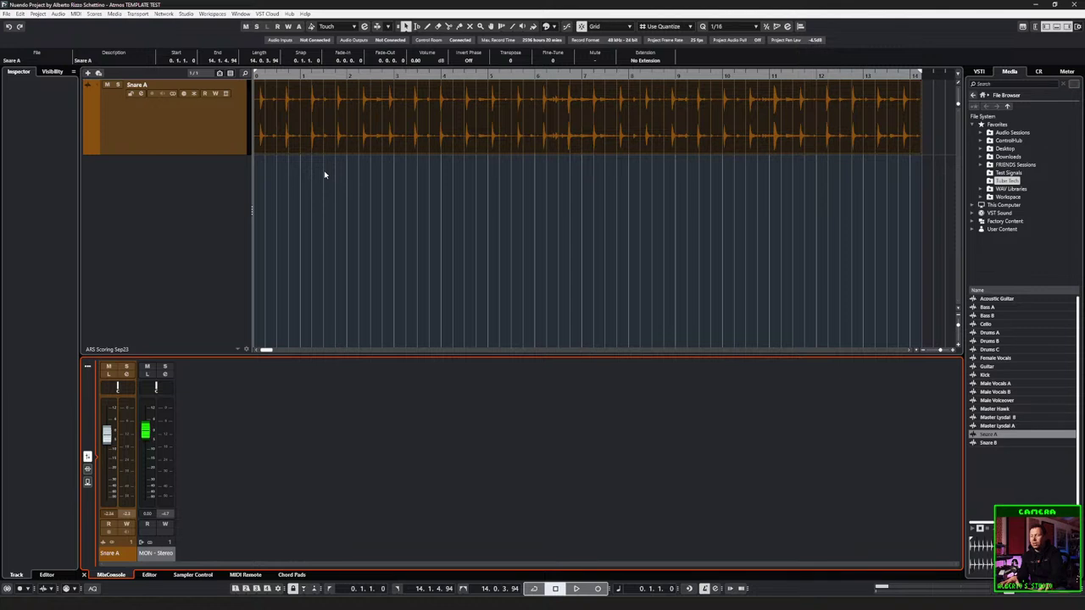
pyautogui.press('F3')
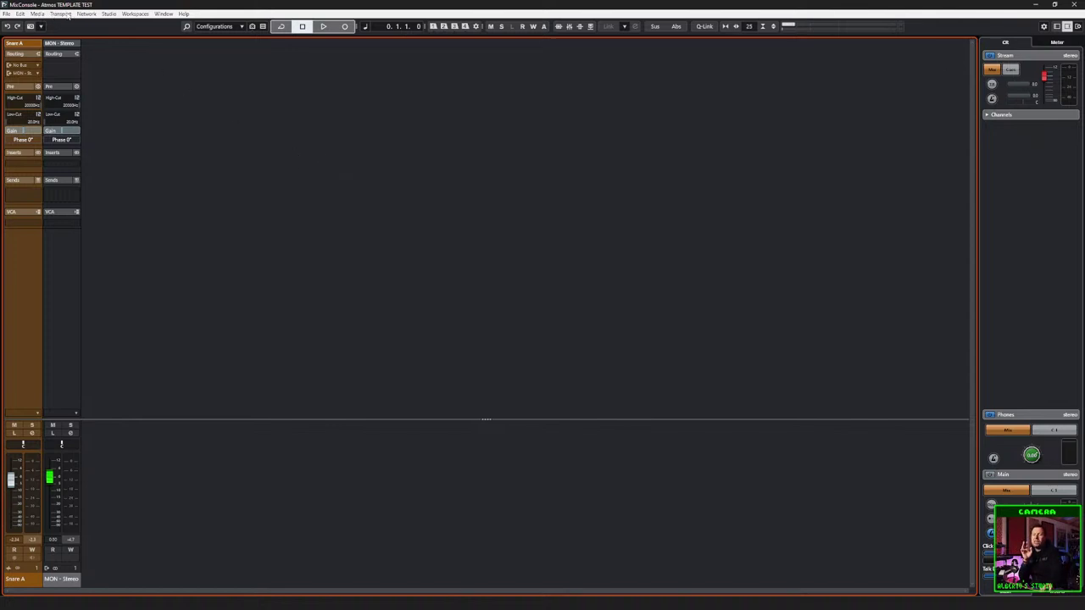
pyautogui.press('F3')
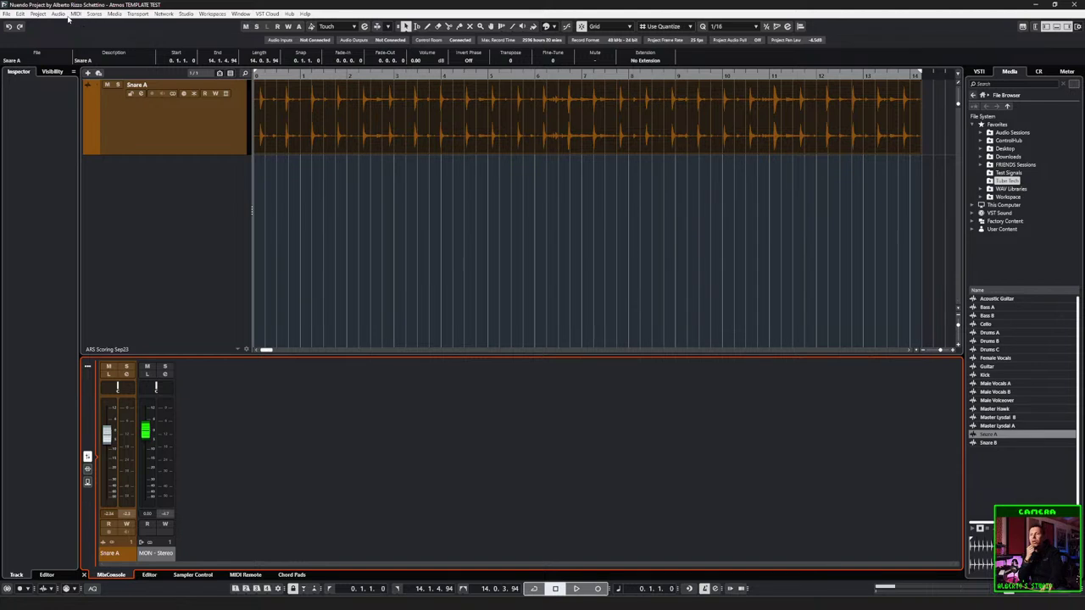
# Step: Open ADM Authoring for the project and set its format to Dolby Atmos
pyautogui.click(37, 14)
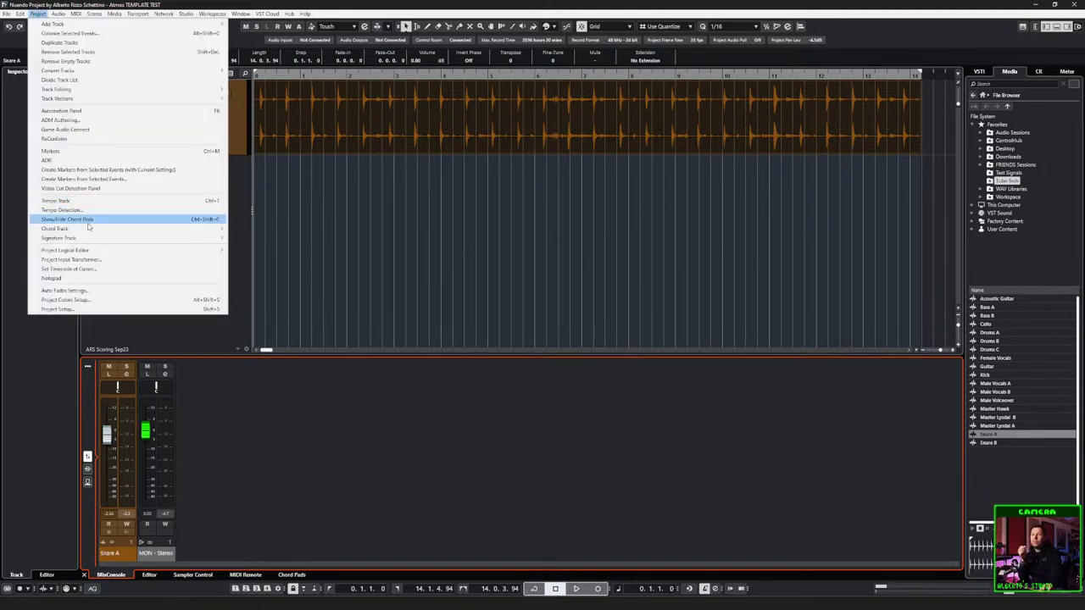
pyautogui.click(85, 122)
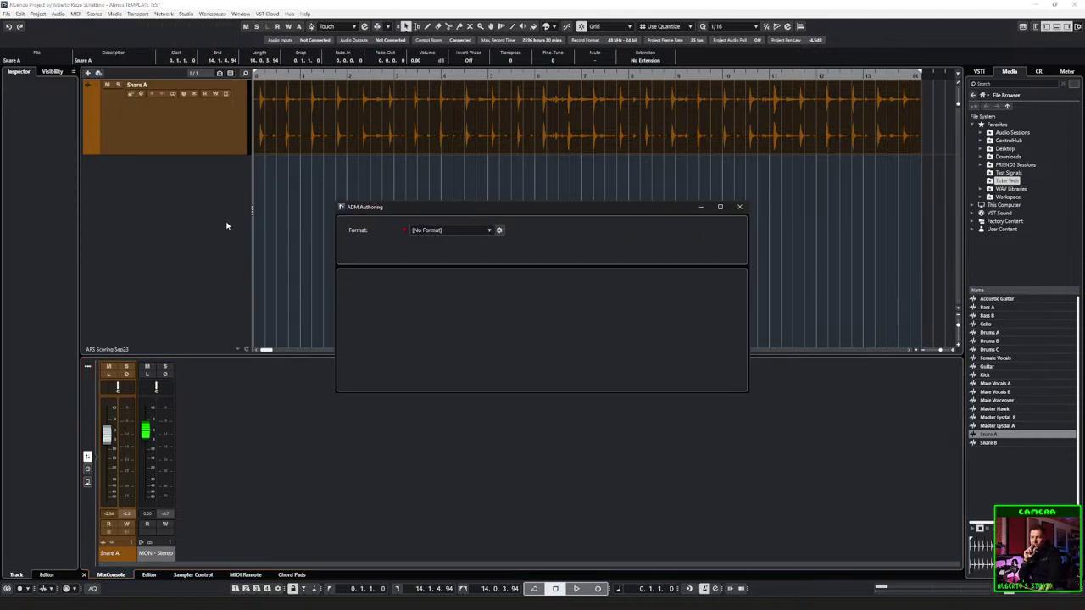
pyautogui.moveTo(373, 212); pyautogui.dragTo(362, 168)
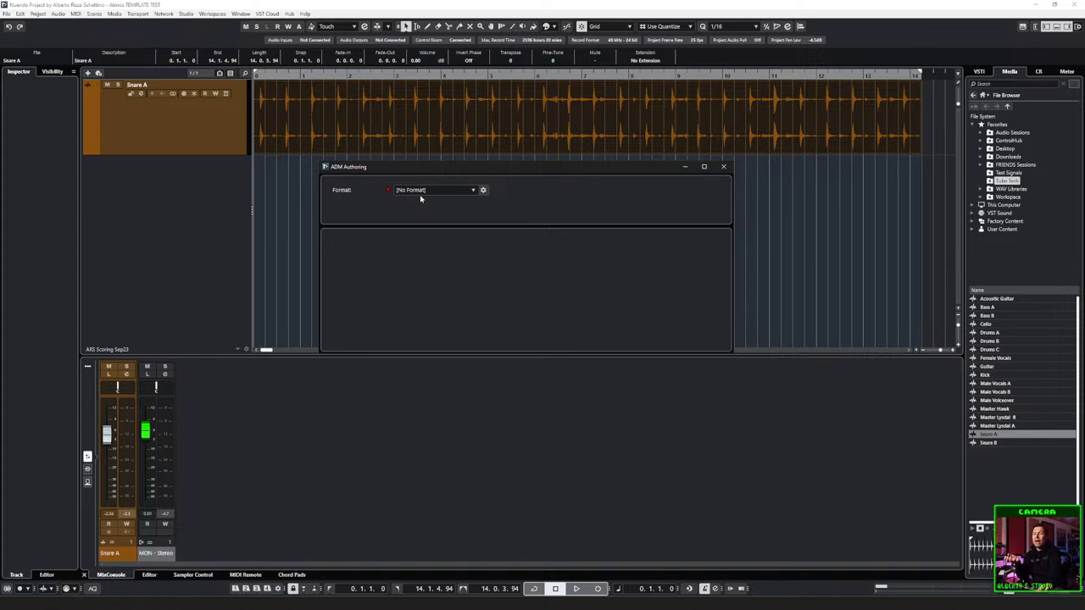
pyautogui.moveTo(399, 166); pyautogui.dragTo(407, 163)
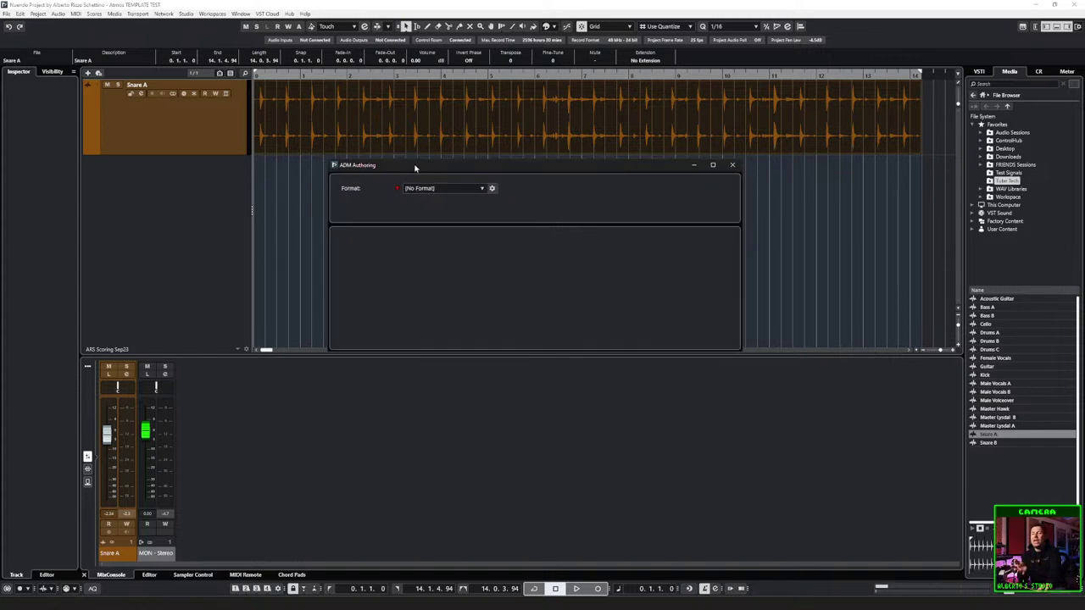
pyautogui.click(444, 189)
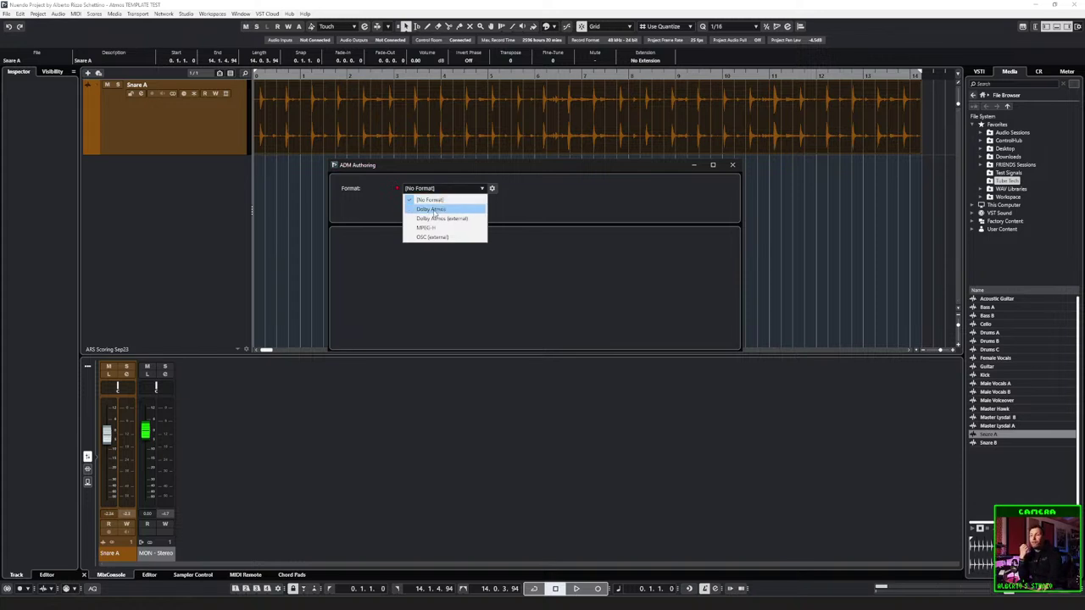
pyautogui.click(433, 211)
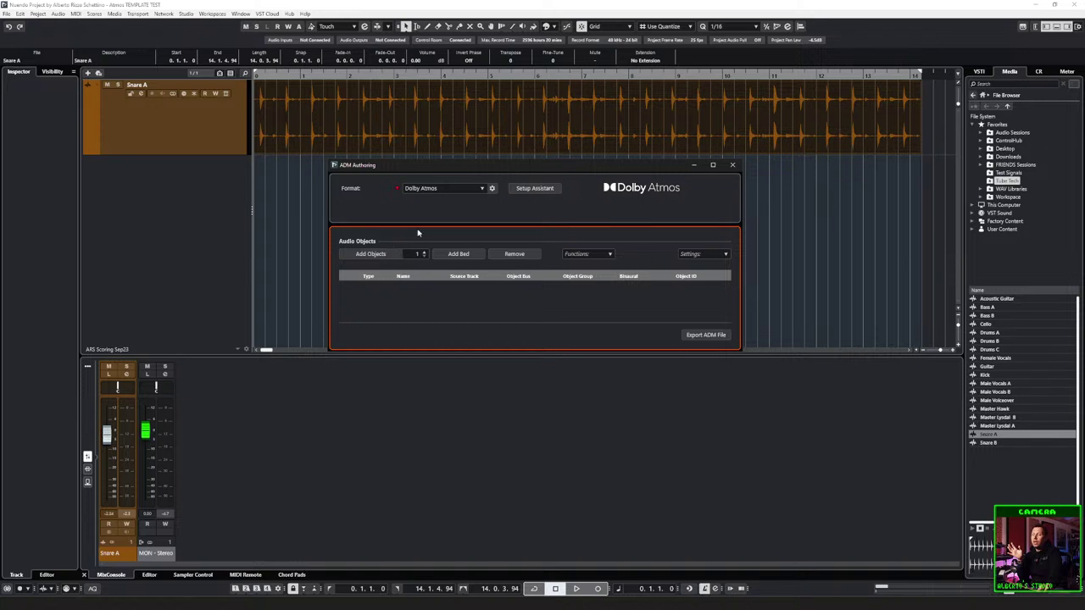
# Step: In the Dolby Atmos Setup Assistant, set the main mix channel configuration to 7.1.4 and enable adding the main mix channel with renderer
pyautogui.click(527, 192)
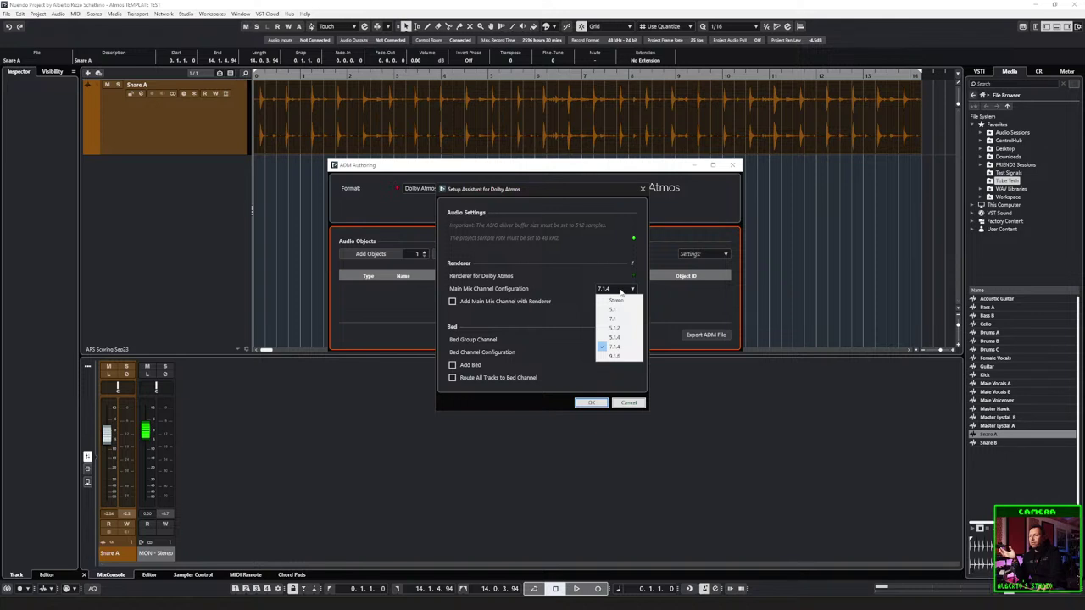
pyautogui.click(619, 347)
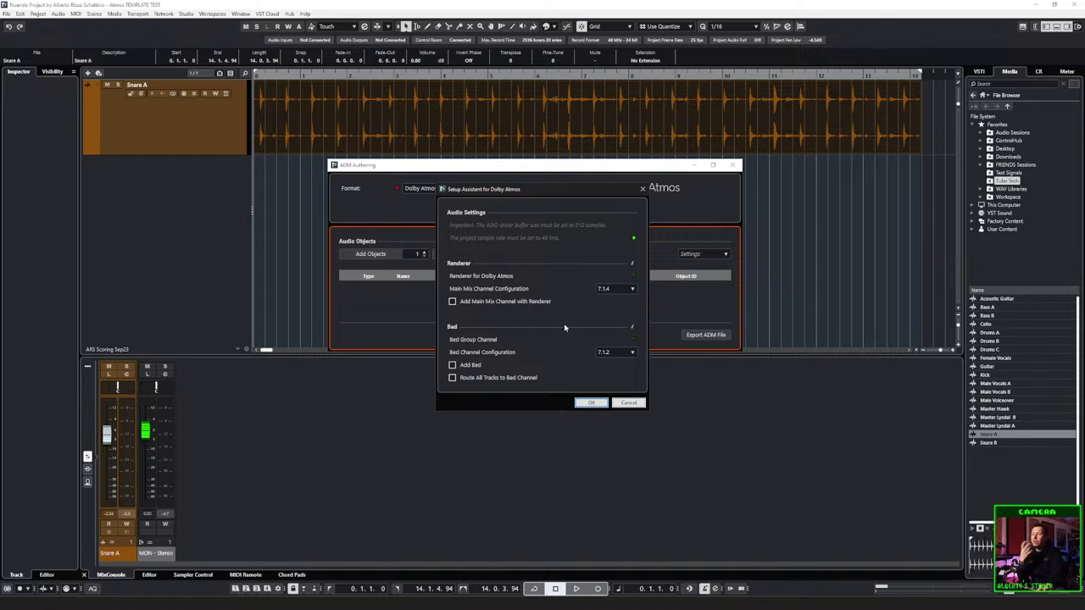
pyautogui.click(622, 290)
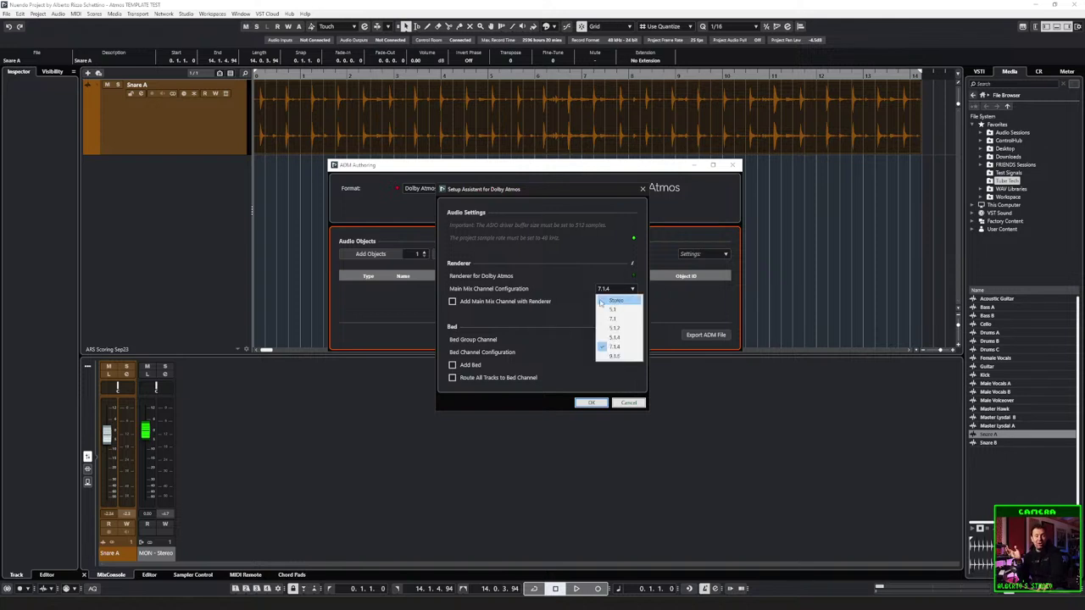
pyautogui.click(578, 327)
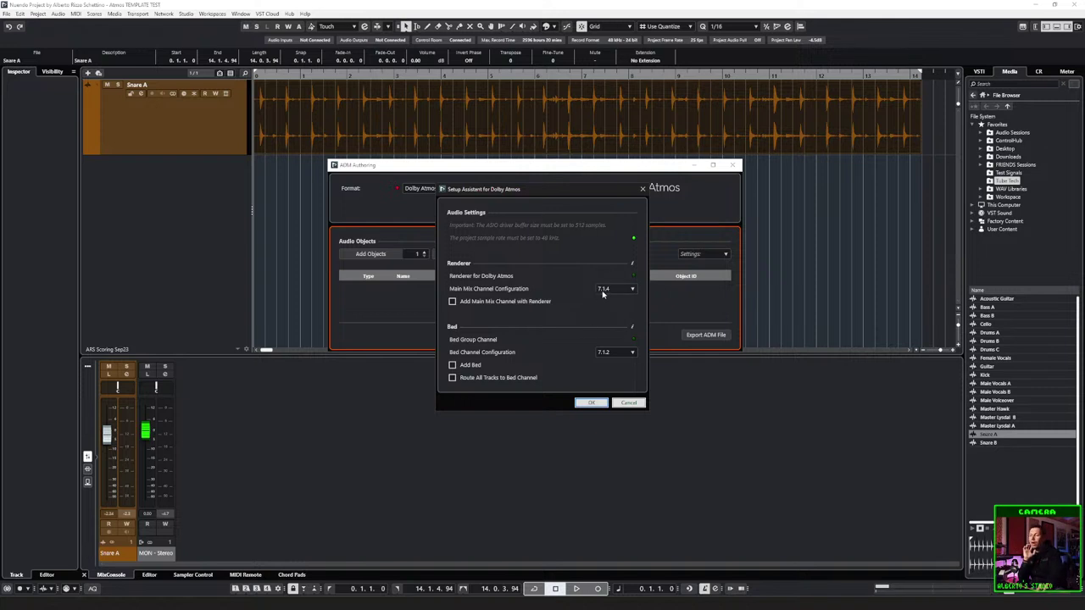
pyautogui.click(483, 303)
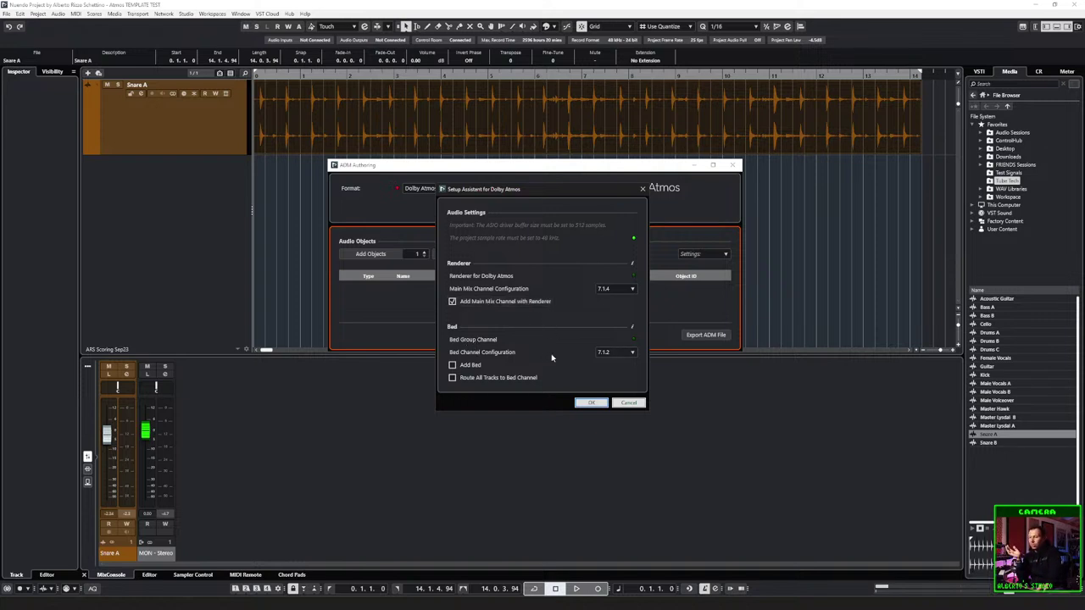
# Step: Add a 7.1.2 bed, route all tracks to the bed channel, and apply the Dolby Atmos setup
pyautogui.click(606, 352)
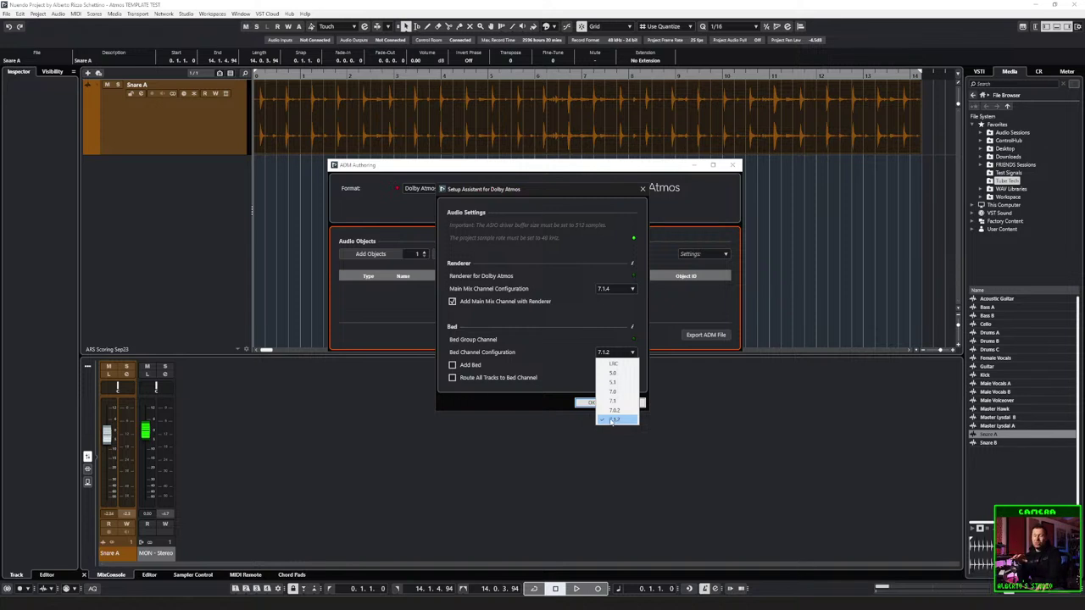
pyautogui.click(563, 353)
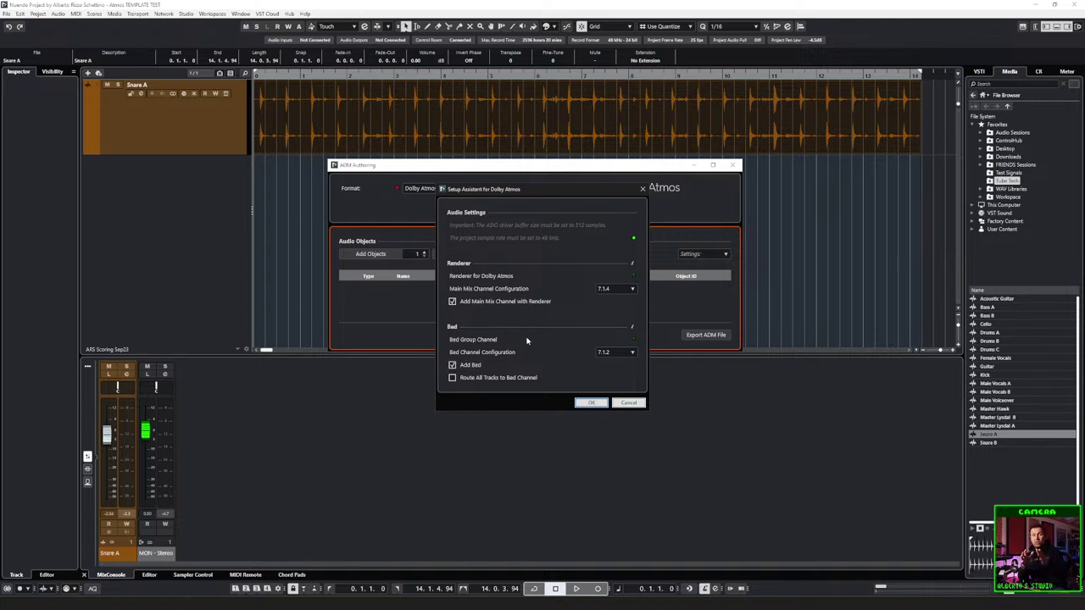
pyautogui.click(487, 378)
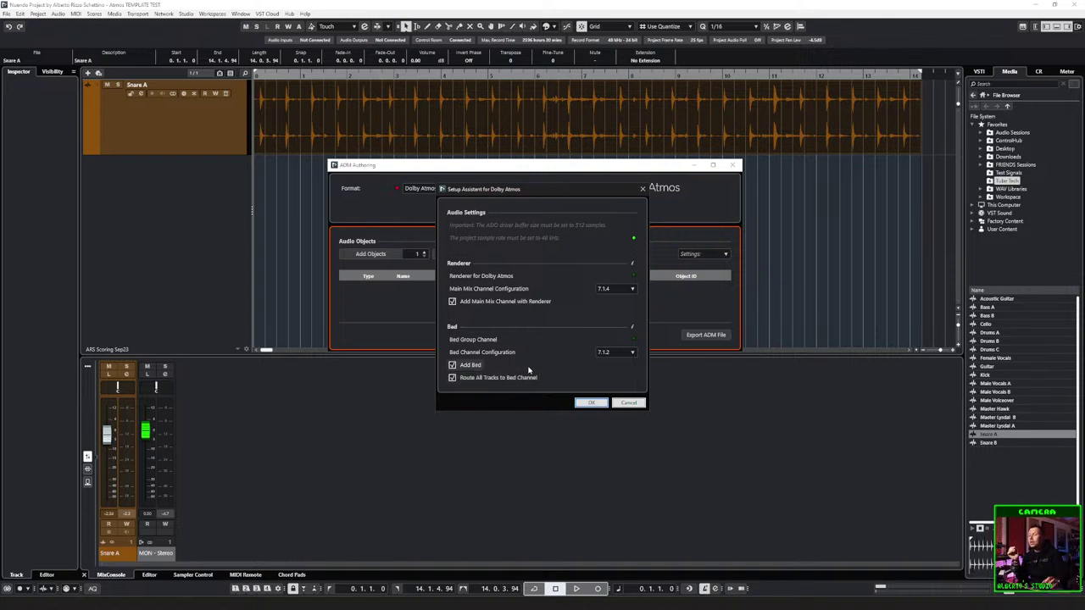
pyautogui.click(498, 379)
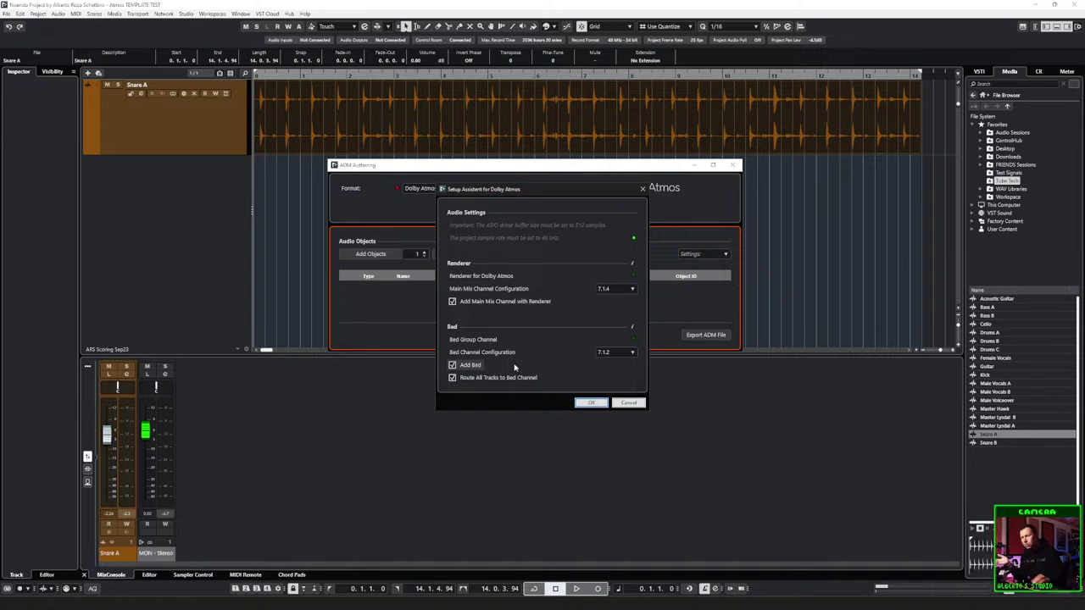
pyautogui.click(591, 402)
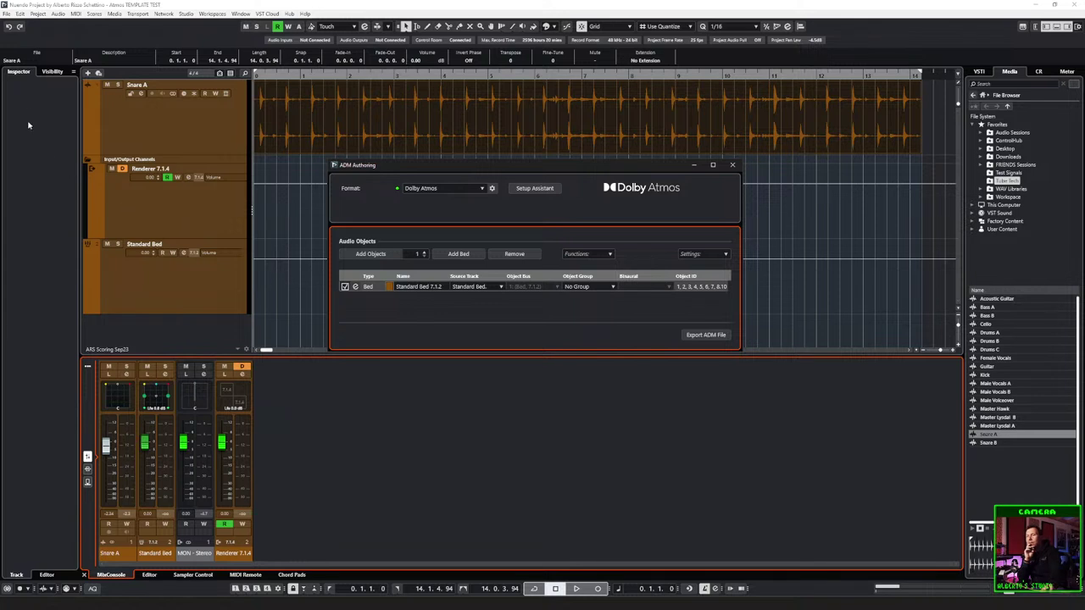
# Step: Show the track visibility list and check the Standard Bed, Snare A, Input/Output Channels and Renderer 7.1.4 entries in the project
pyautogui.click(52, 71)
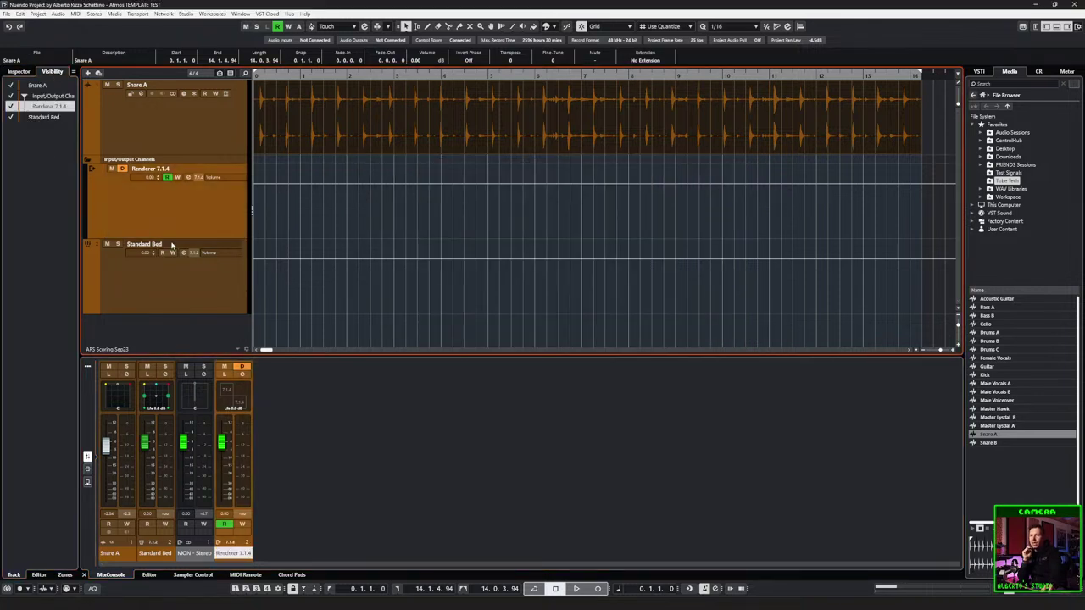
pyautogui.click(28, 118)
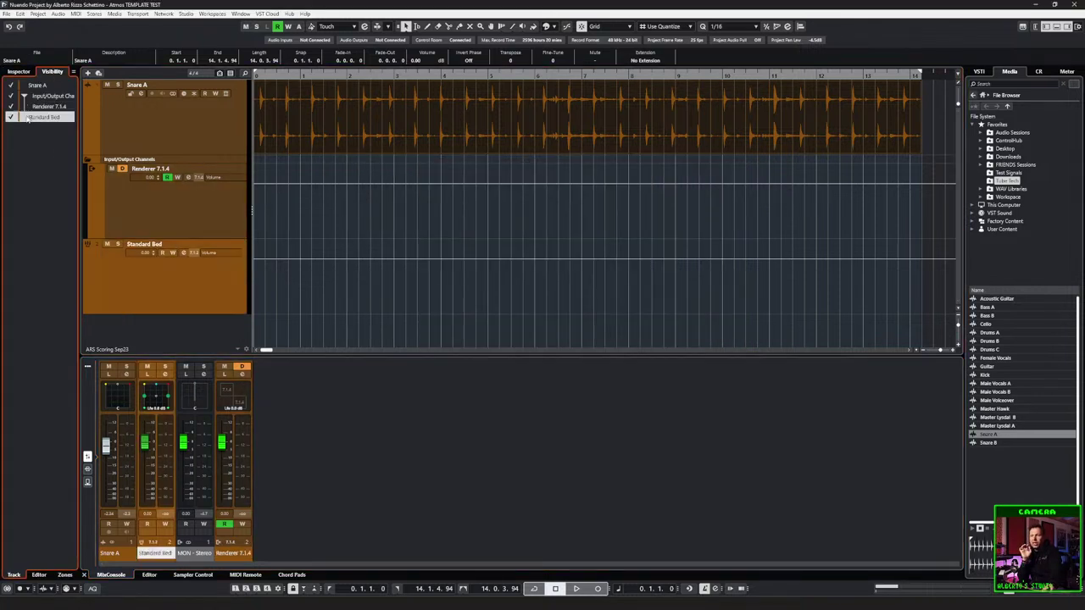
pyautogui.click(92, 192)
pyautogui.click(180, 132)
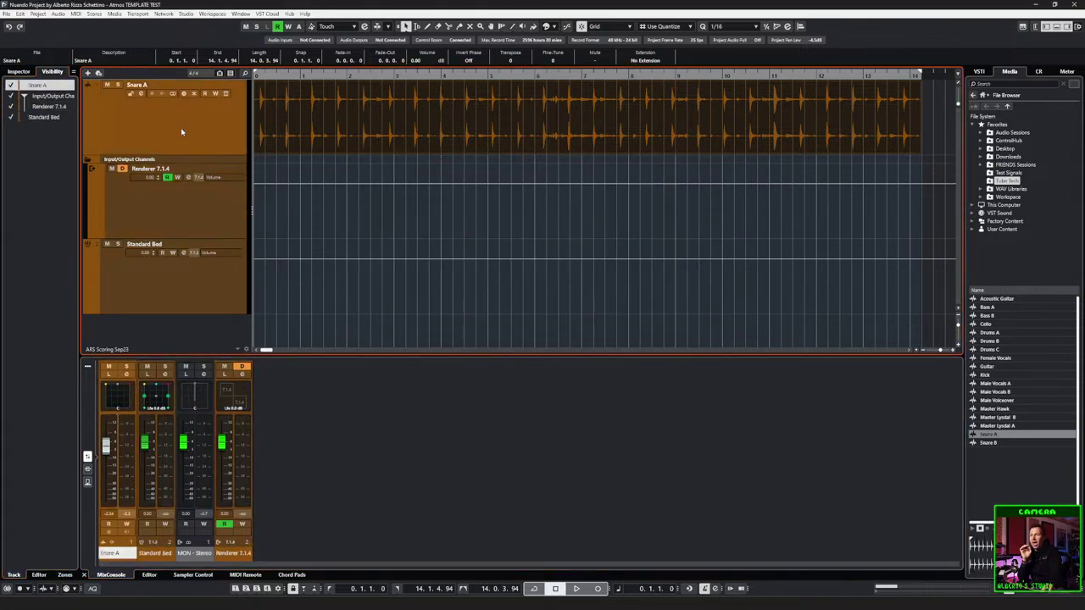
pyautogui.click(166, 225)
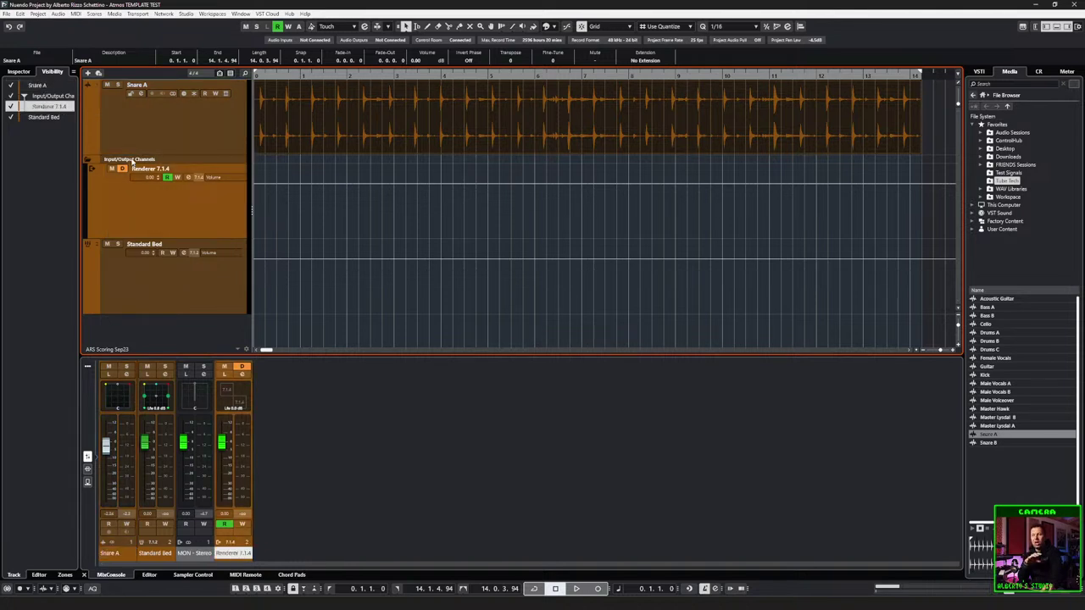
pyautogui.click(132, 161)
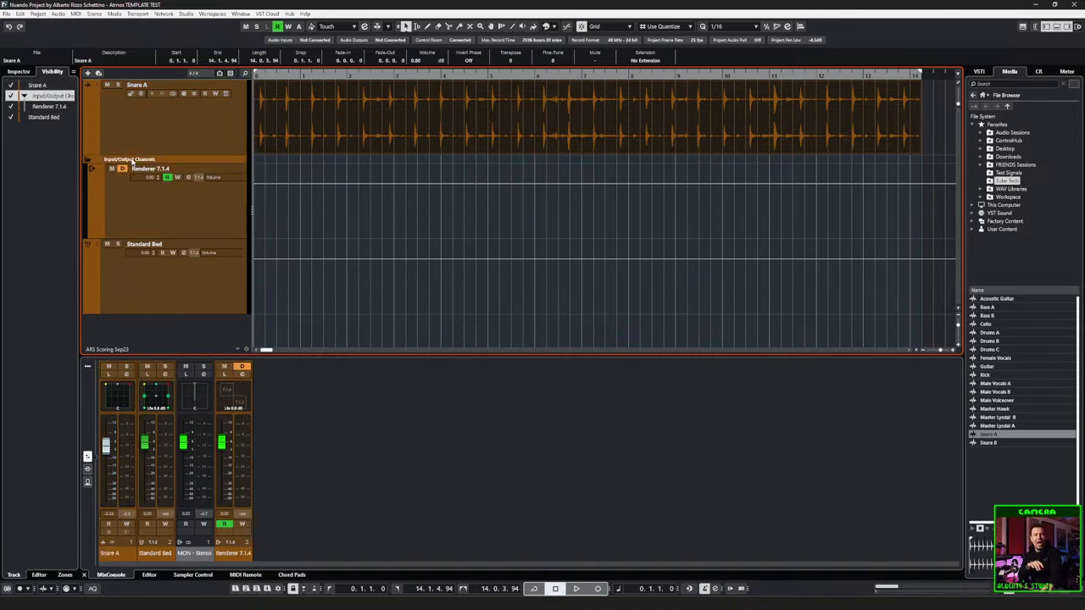
pyautogui.click(169, 210)
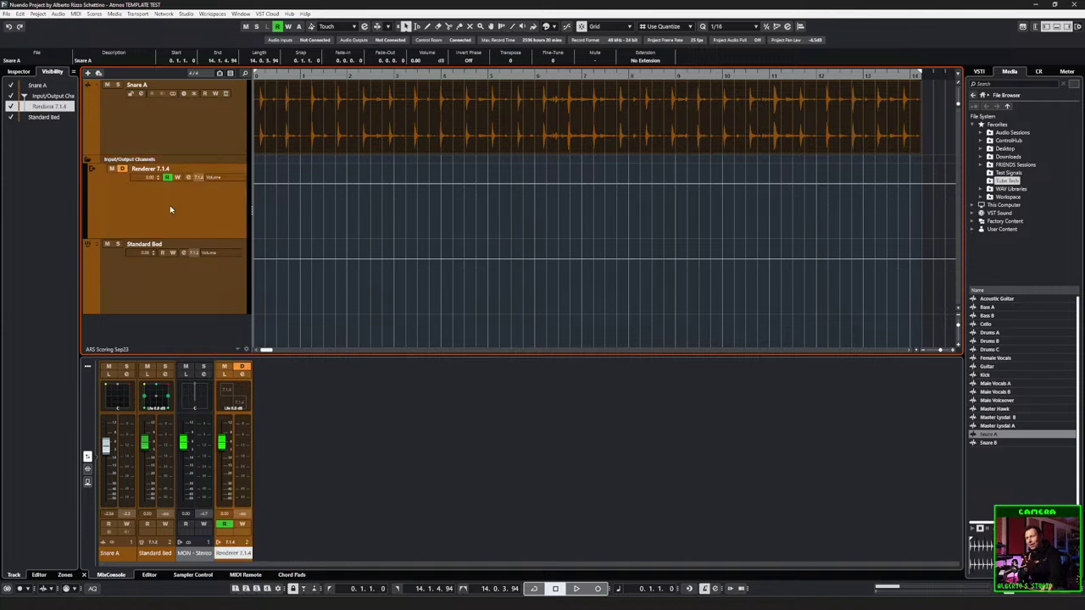
# Step: Place the Standard Bed track in a Group Tracks folder
pyautogui.click(557, 28)
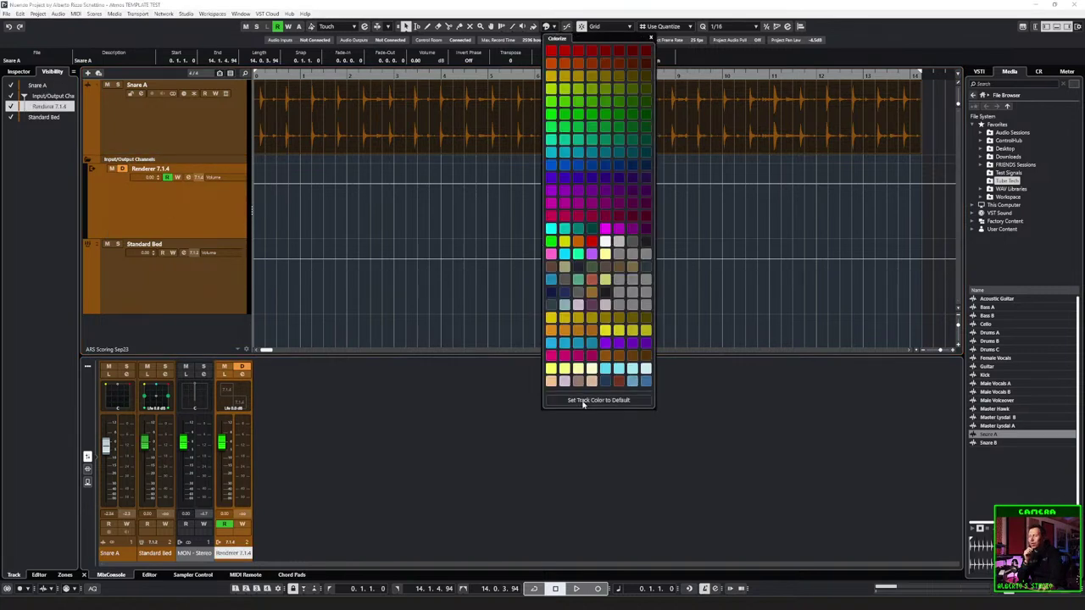
pyautogui.click(179, 292)
pyautogui.click(170, 285)
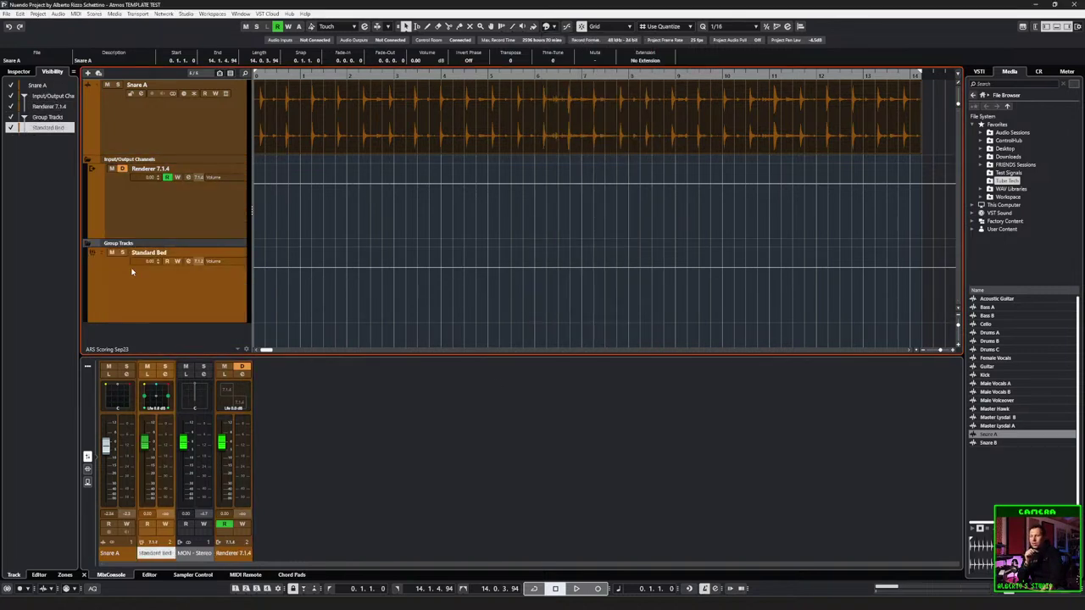
# Step: Apply the default track colour with the Input/Output Channels folder selected, and colour the selected Snare A event white
pyautogui.click(180, 161)
pyautogui.click(557, 28)
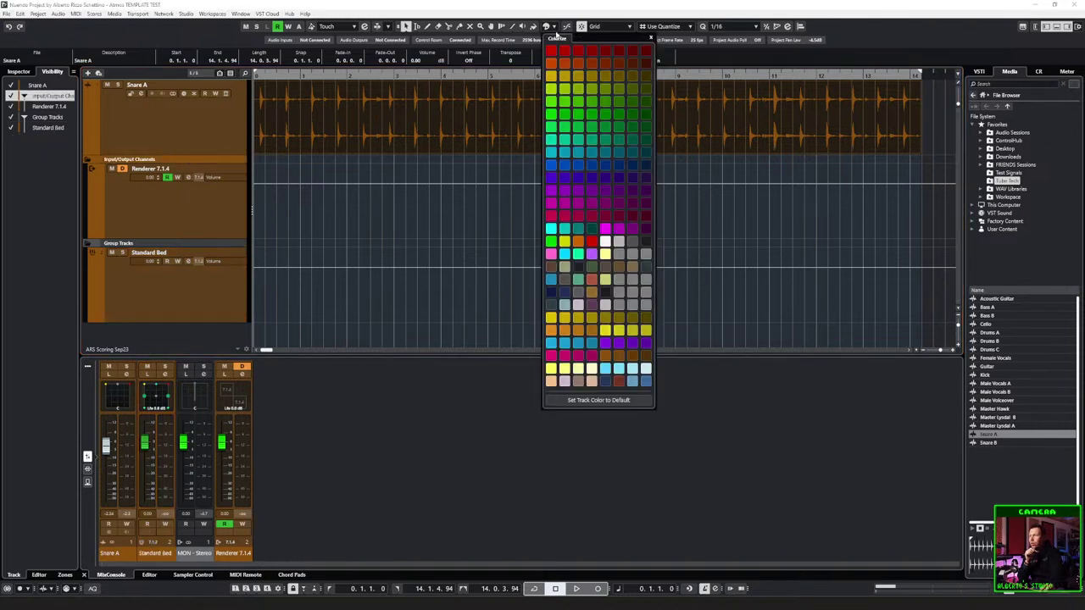
pyautogui.click(596, 402)
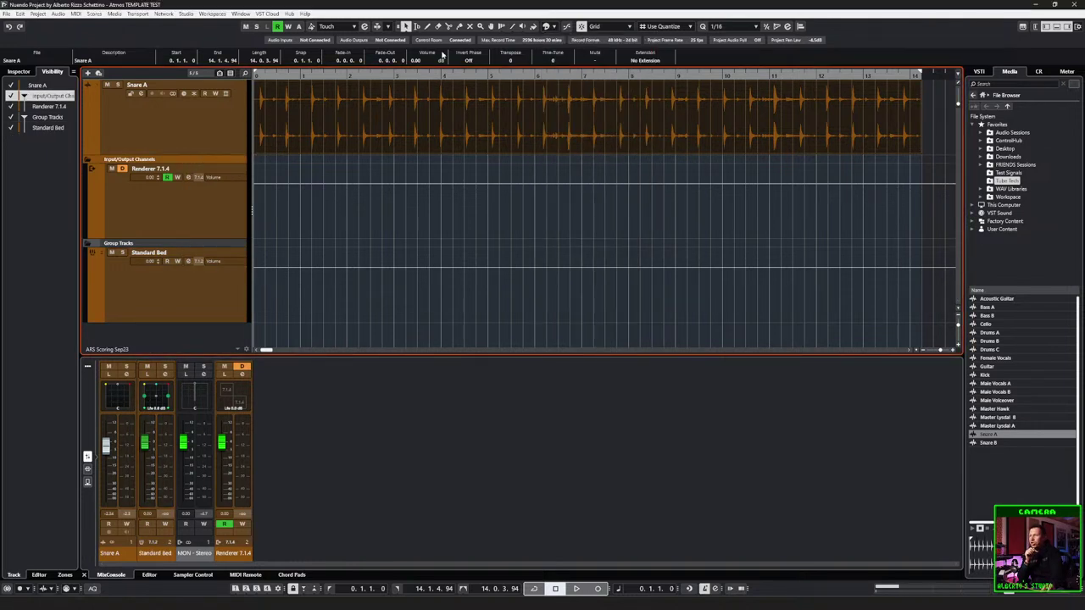
pyautogui.click(557, 28)
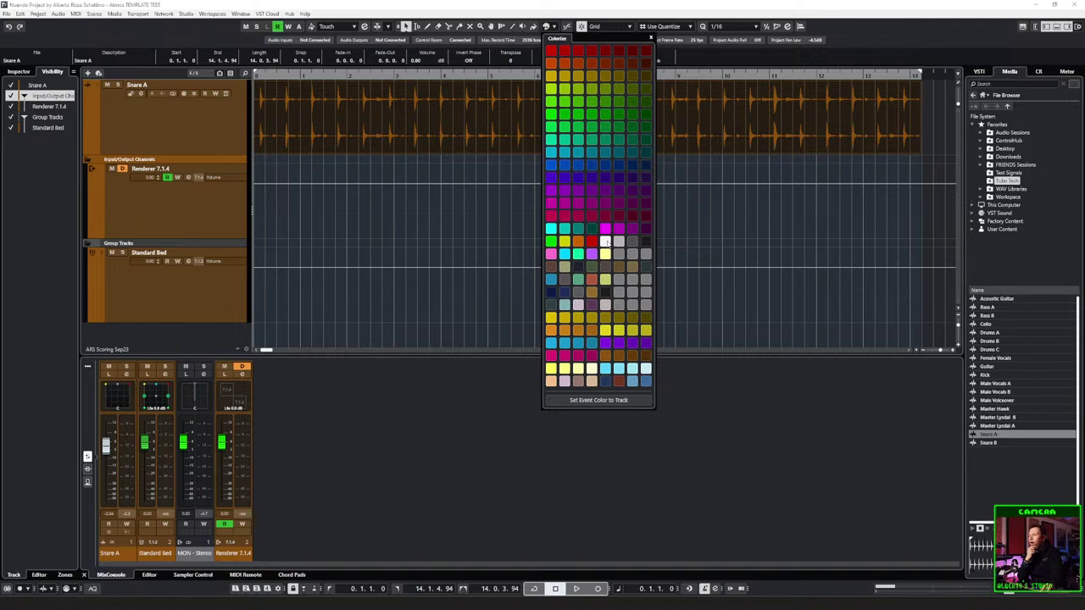
pyautogui.click(607, 243)
# Step: Deselect the Snare A event and open the colour palette for the Renderer 7.1.4 track
pyautogui.click(310, 206)
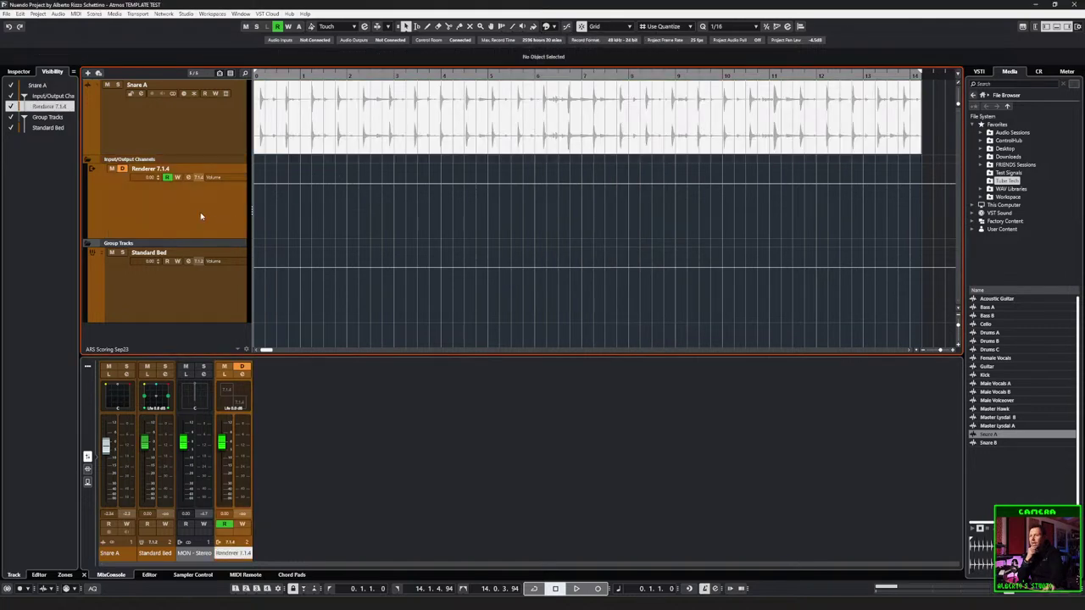
pyautogui.click(557, 27)
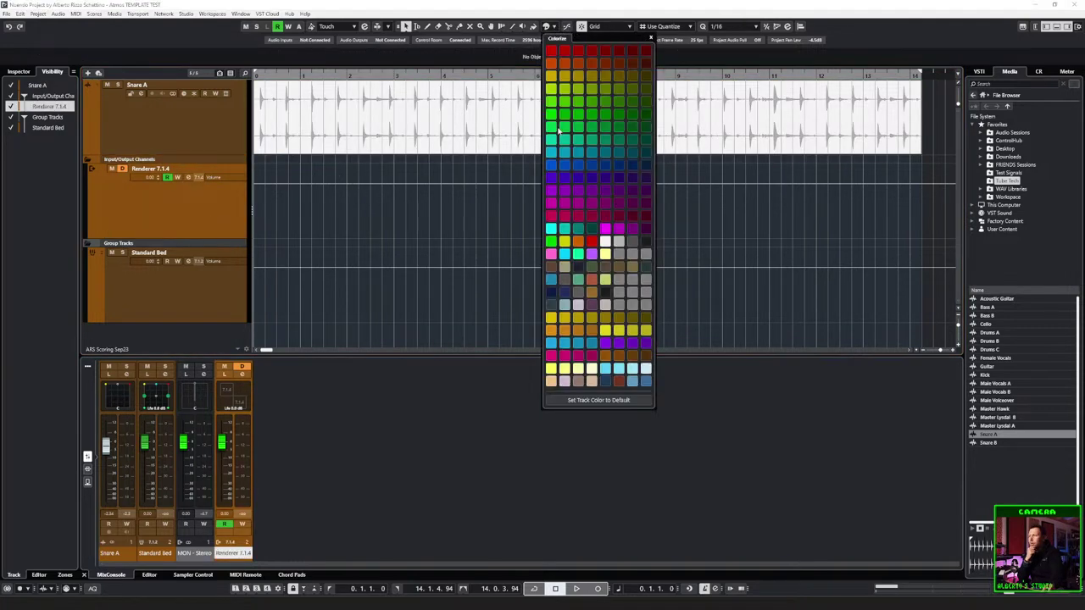
# Step: Reset the Renderer 7.1.4 track colour to default and make the Snare A audio event match its track's orange colour
pyautogui.click(587, 400)
pyautogui.hotkey('ctrl', 'a')
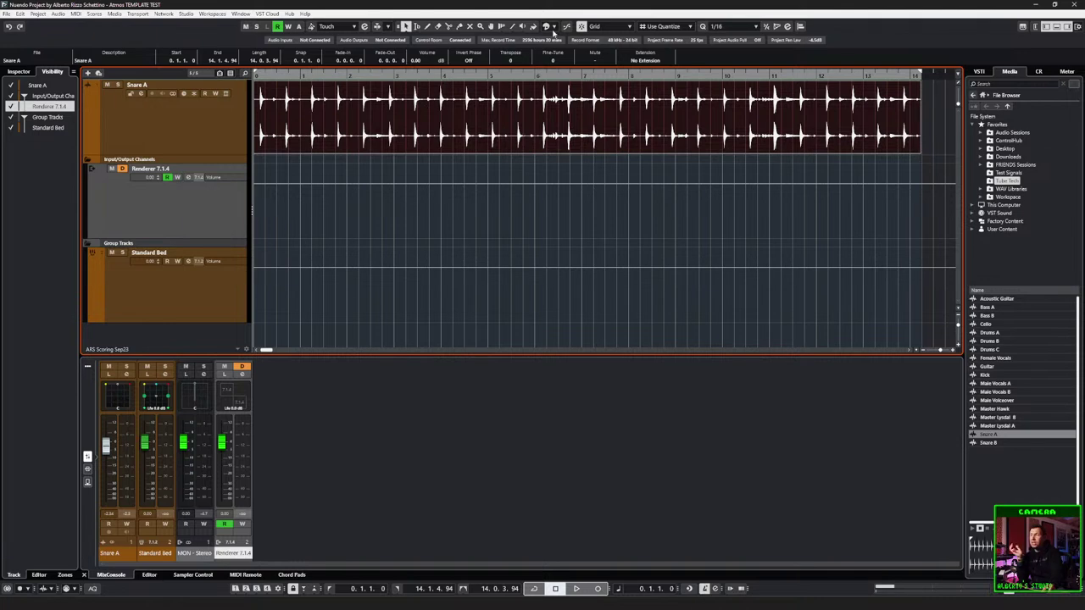
pyautogui.click(553, 27)
pyautogui.click(605, 346)
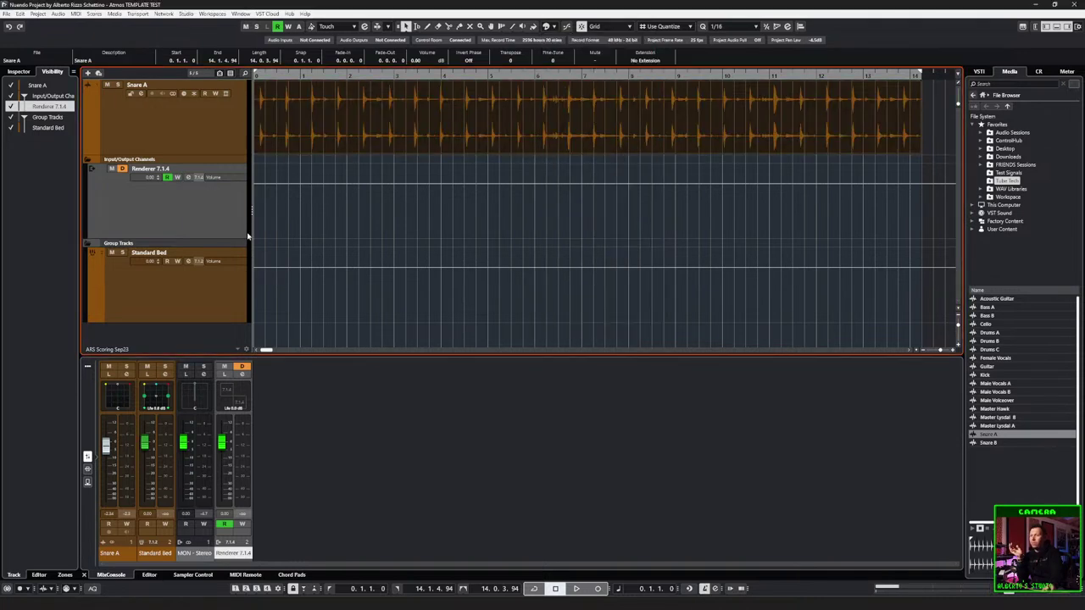
# Step: Colour the Input/Output Channels folder track white
pyautogui.click(210, 165)
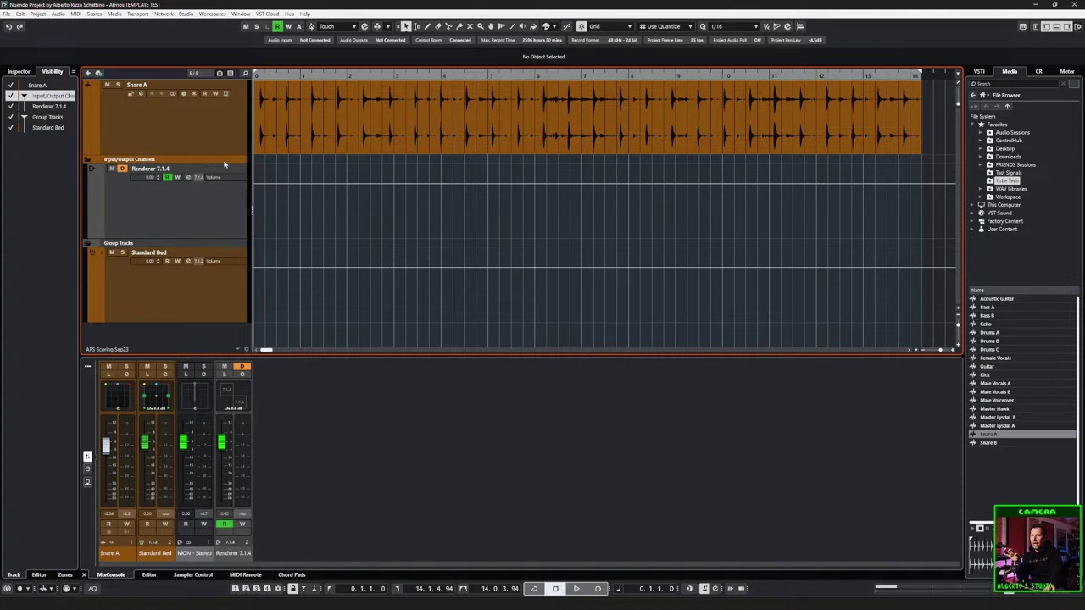
pyautogui.click(554, 27)
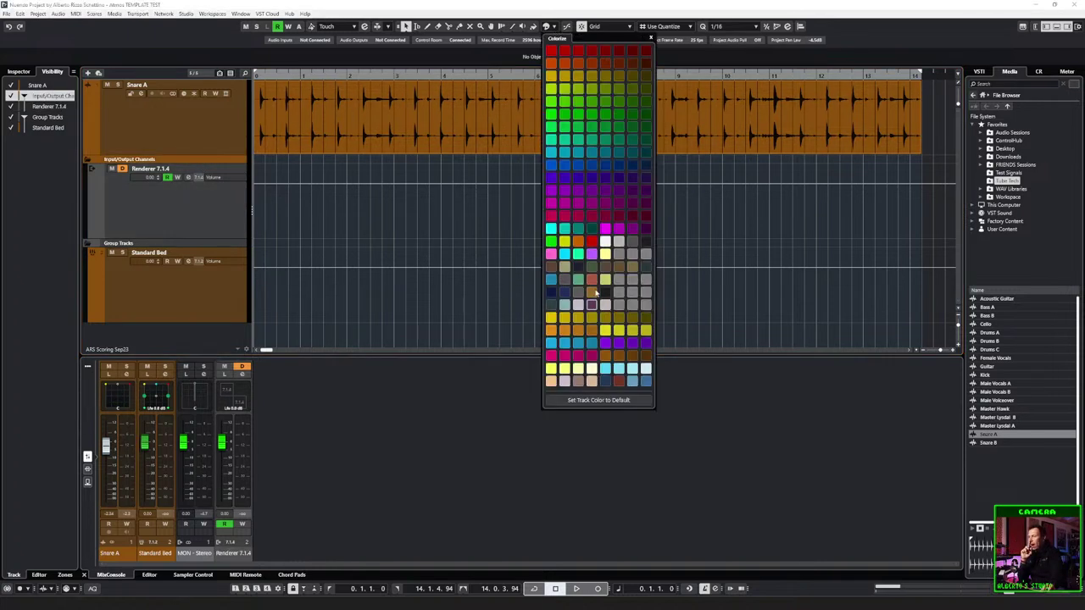
pyautogui.click(161, 246)
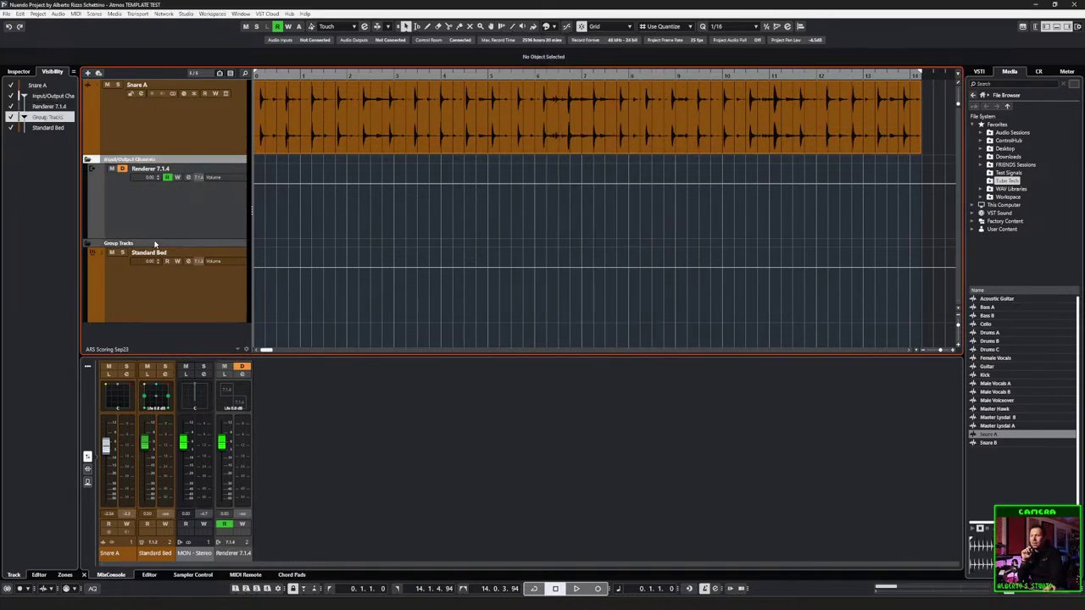
# Step: Move the Standard Bed track into the Input/Output Channels folder above Renderer 7.1.4 and colour it green
pyautogui.moveTo(150, 303); pyautogui.dragTo(146, 188)
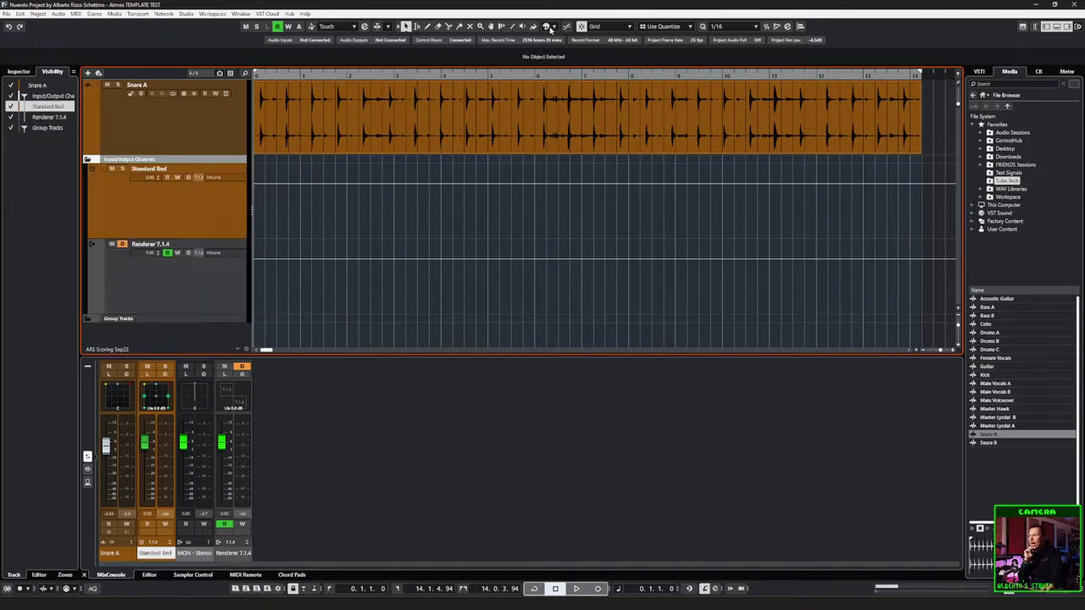
pyautogui.click(547, 28)
pyautogui.click(566, 401)
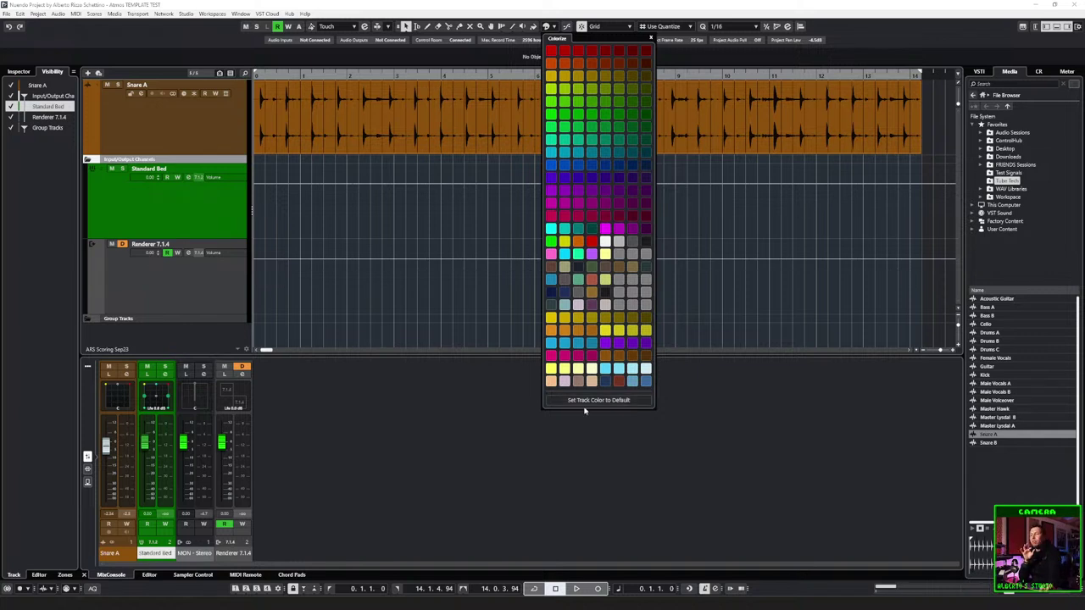
pyautogui.click(165, 280)
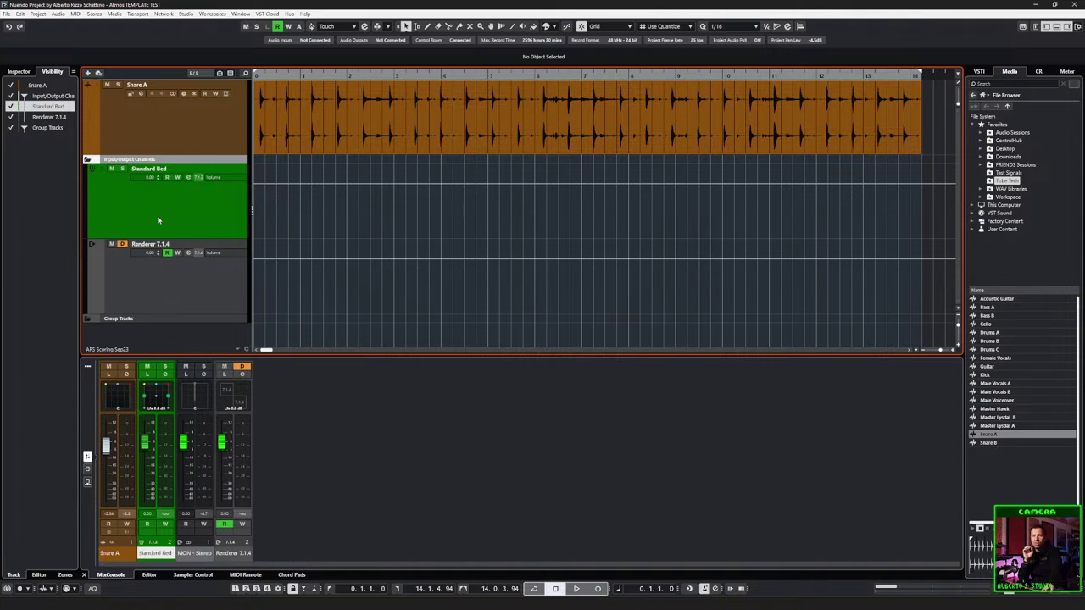
# Step: Delete the empty Group Tracks folder track
pyautogui.click(151, 320)
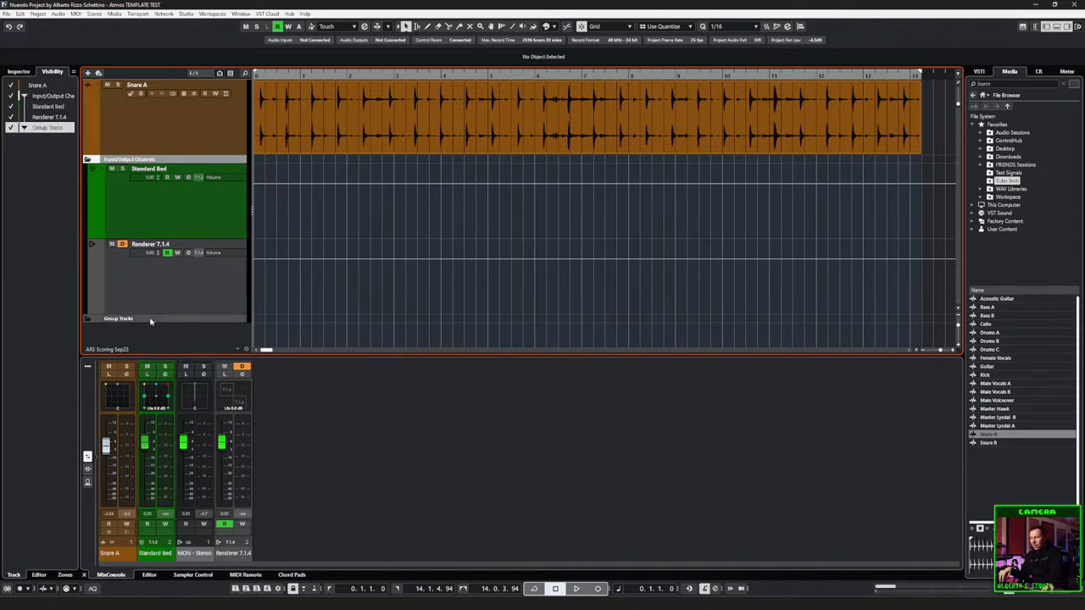
pyautogui.press('Delete')
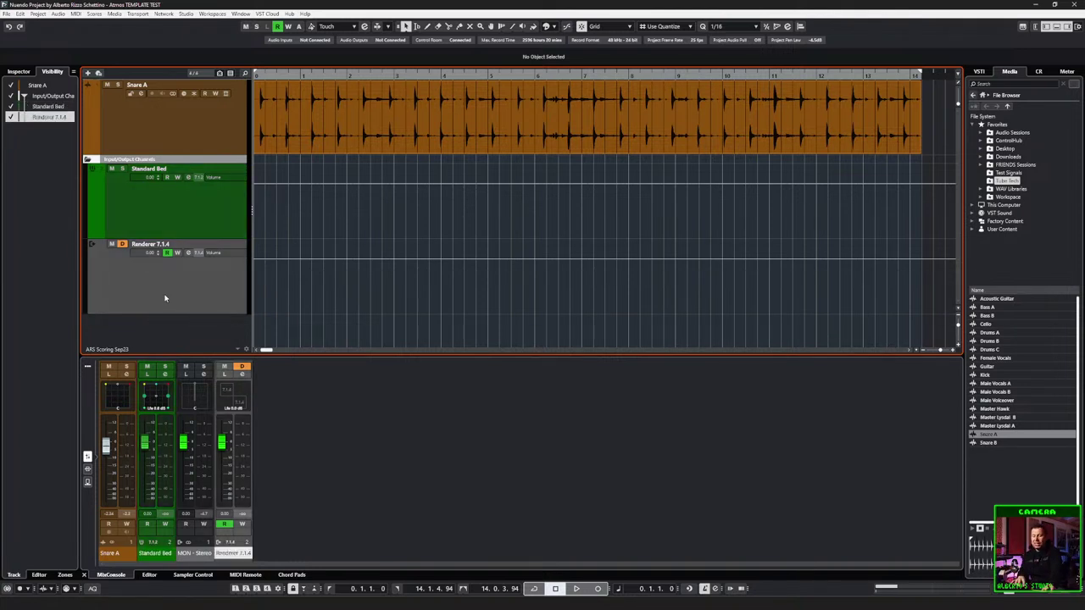
# Step: Open the MixConsole and check the output routing choices of the Snare A channel
pyautogui.click(181, 216)
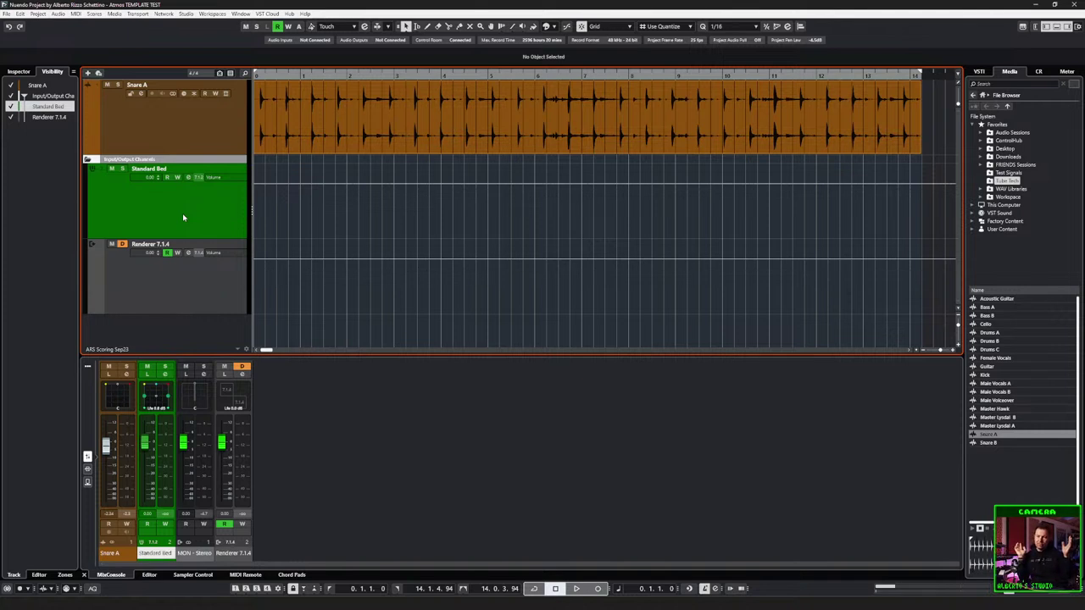
pyautogui.click(162, 130)
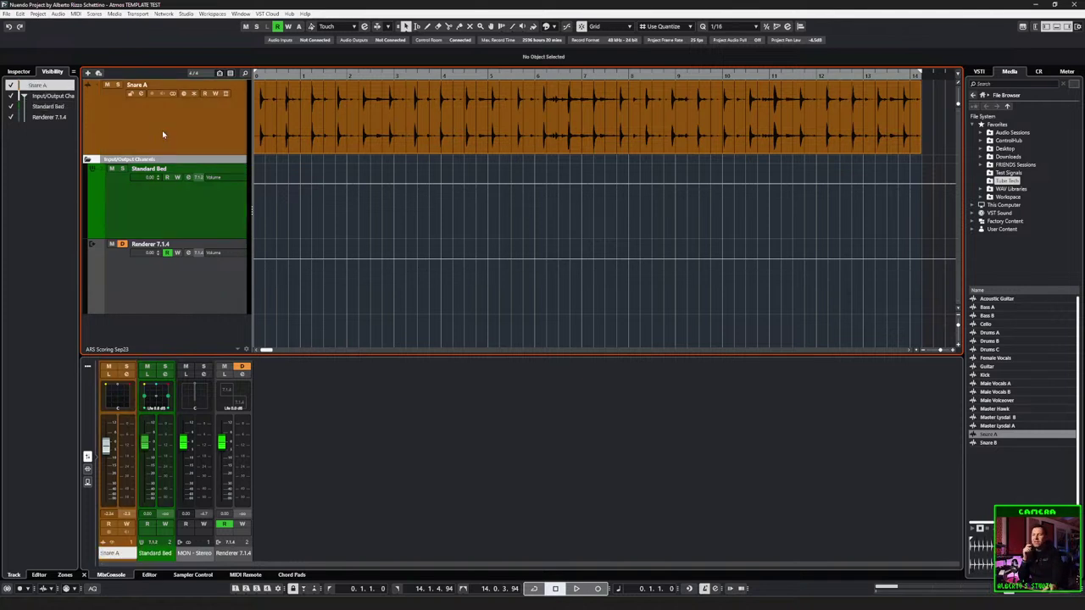
pyautogui.press('F3')
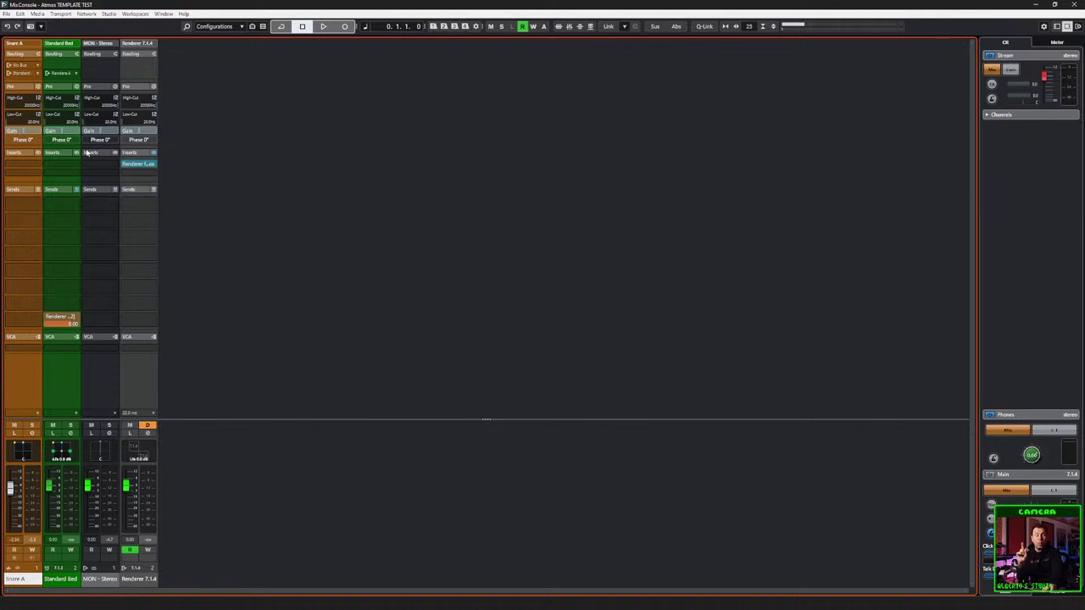
pyautogui.click(38, 73)
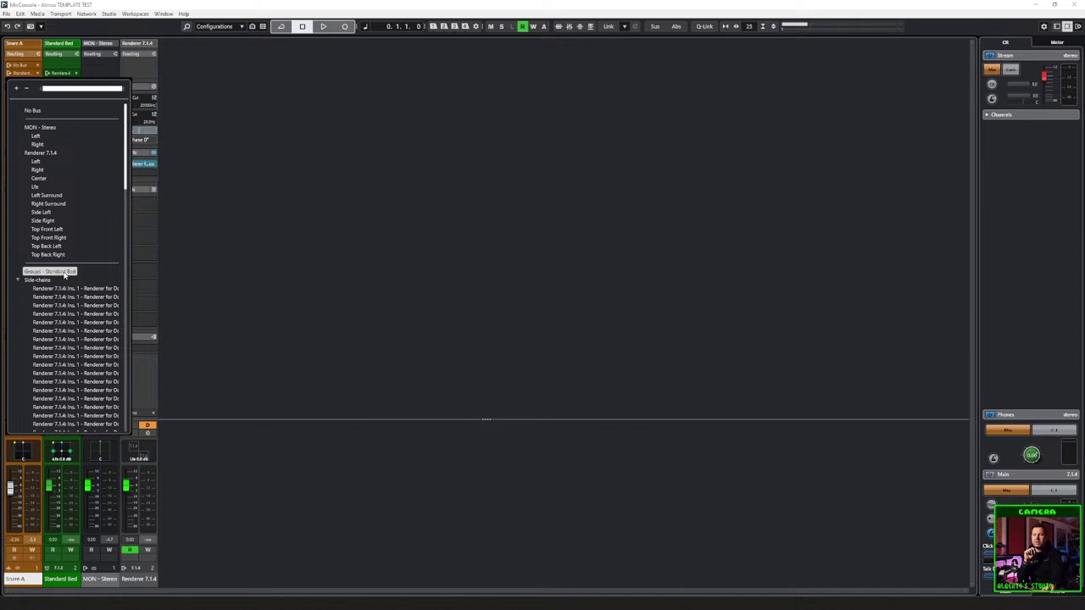
pyautogui.click(244, 251)
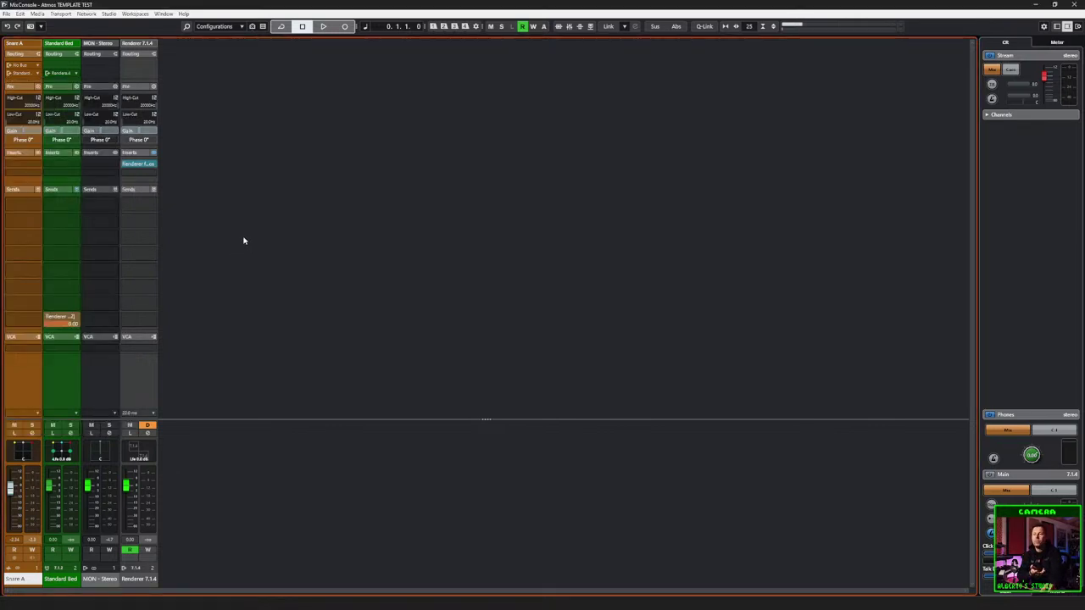
# Step: Review the MON - Stereo and Renderer 7.1.4 output channels and open the Renderer for Dolby Atmos insert
pyautogui.click(102, 400)
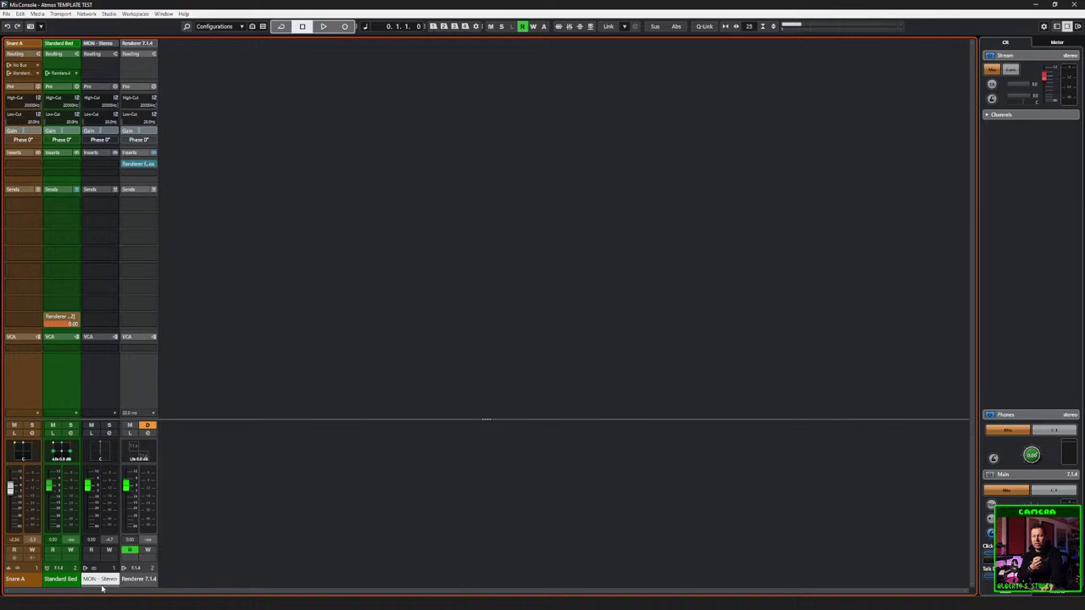
pyautogui.click(140, 579)
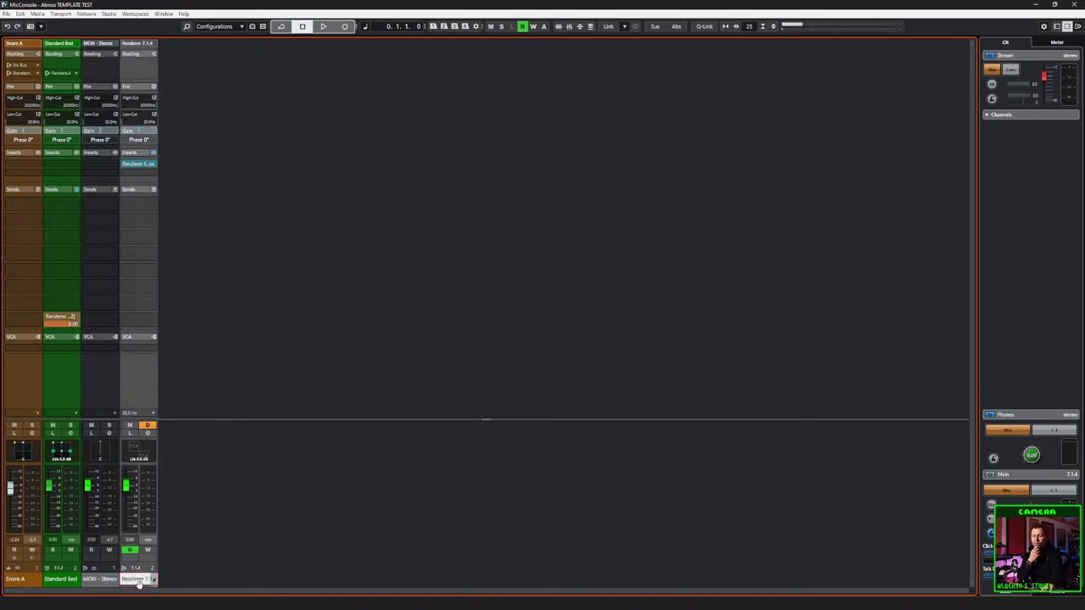
pyautogui.click(132, 163)
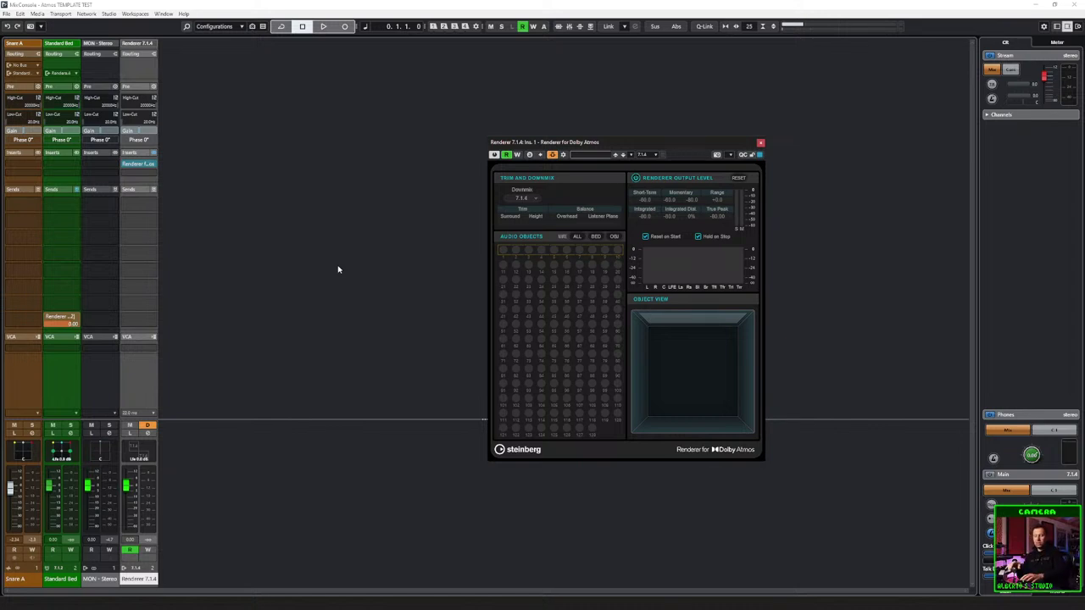
pyautogui.press('F3')
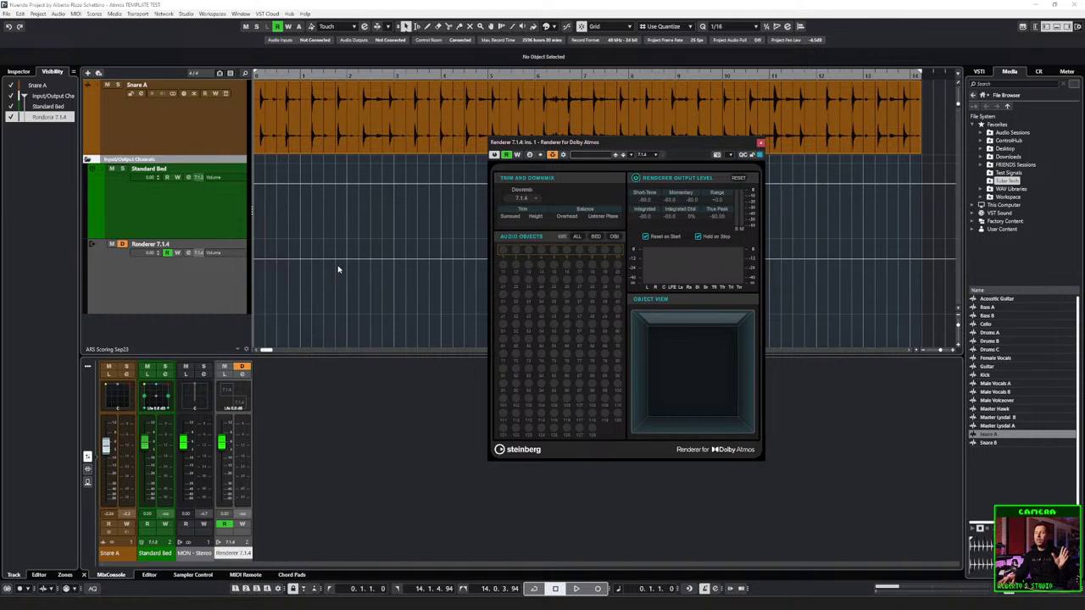
pyautogui.press('F3')
# Step: Check the output routing of the Standard Bed channel, keeping it on Renderer 7.1.4
pyautogui.click(59, 382)
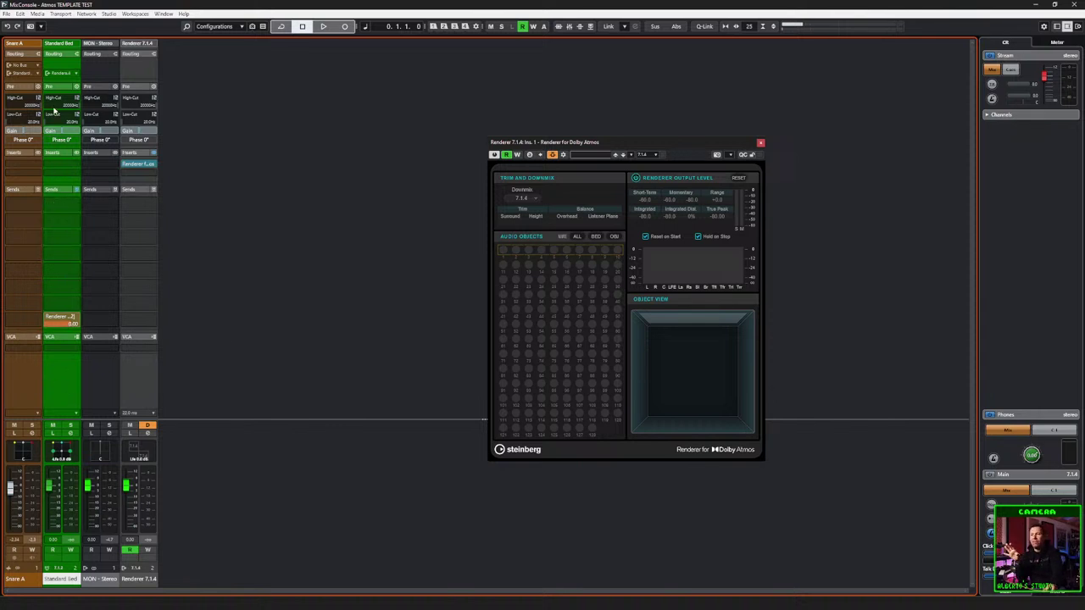
pyautogui.click(71, 74)
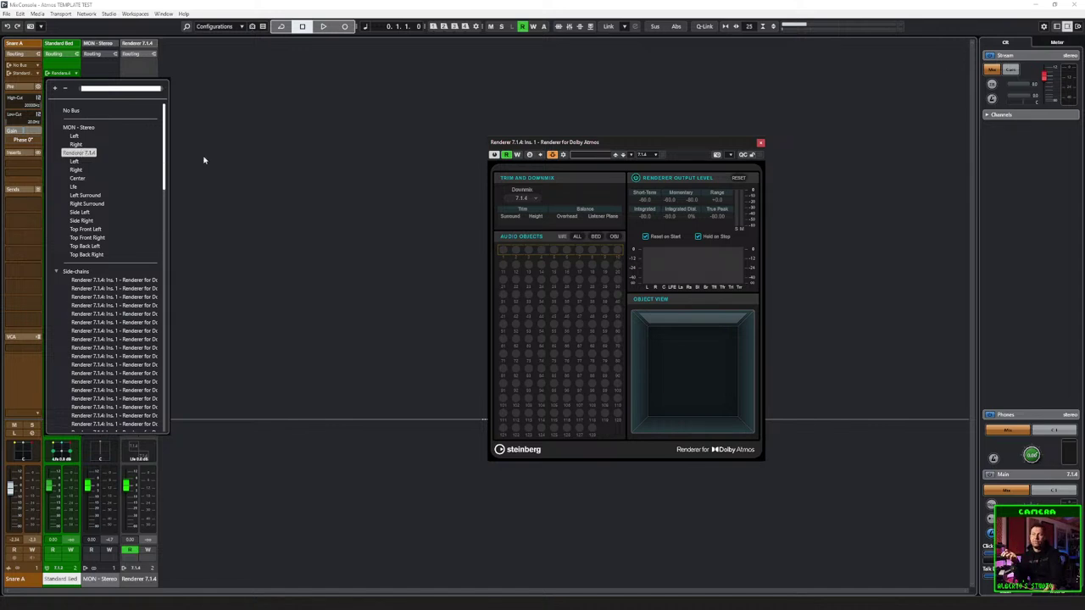
pyautogui.click(79, 153)
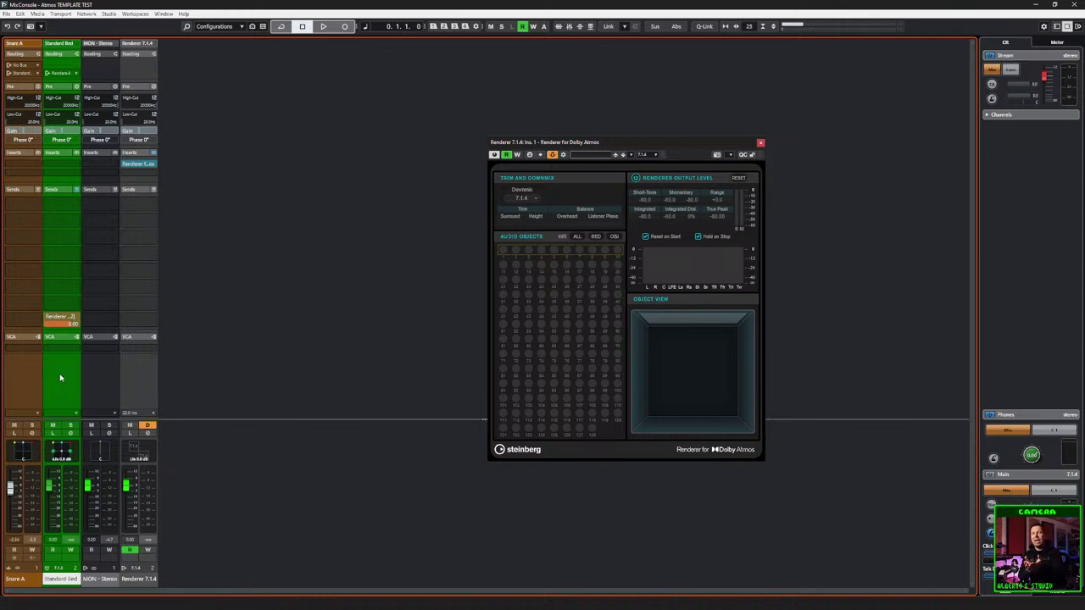
# Step: Review the downmix formats in Renderer for Dolby Atmos, keep 7.1.4 selected, and close the plug-in
pyautogui.click(137, 387)
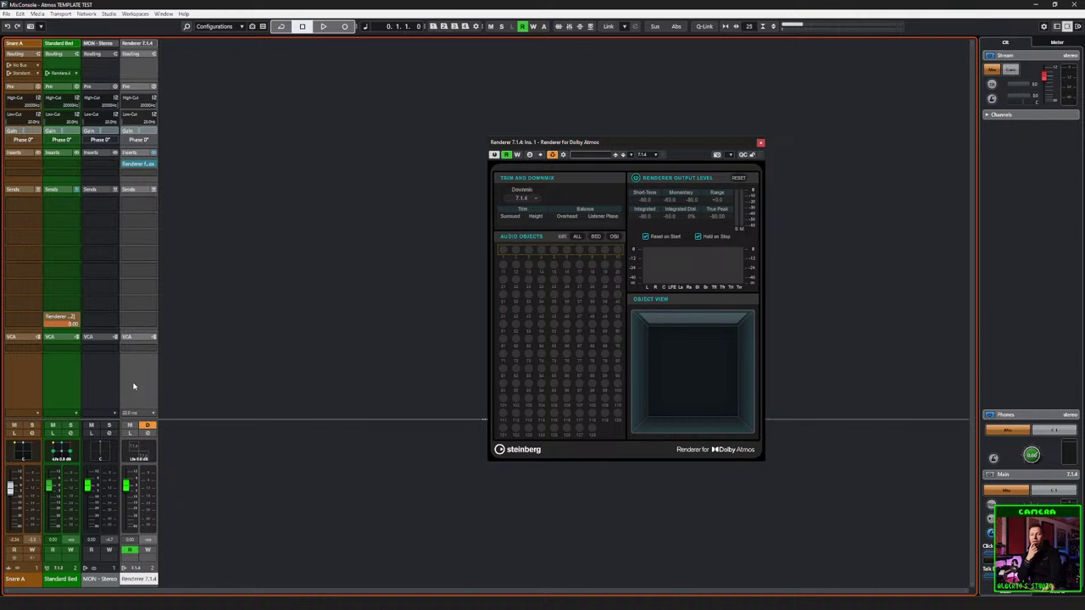
pyautogui.click(534, 199)
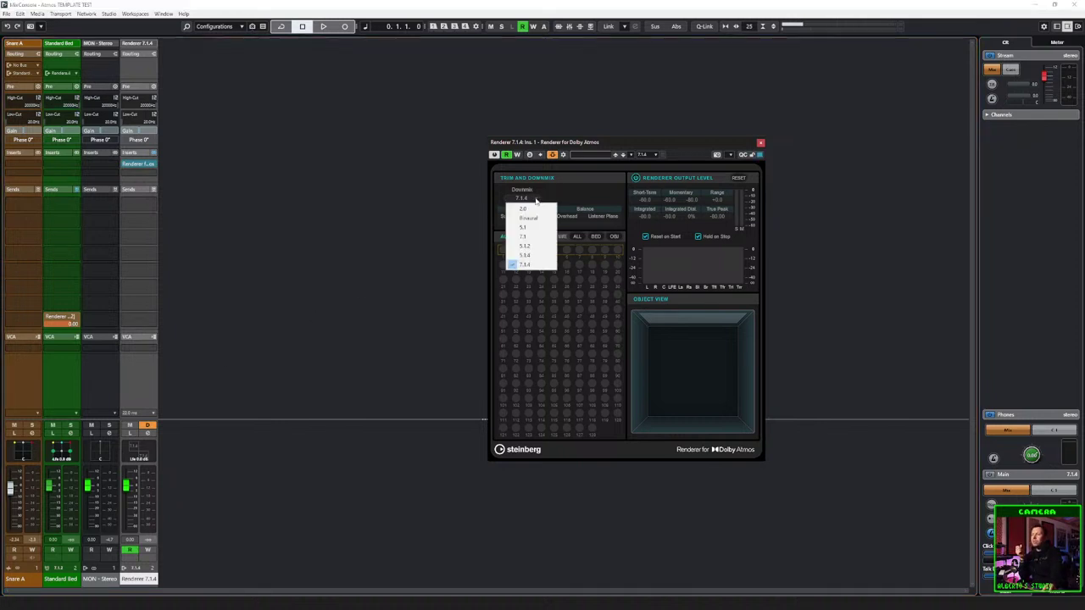
pyautogui.click(529, 265)
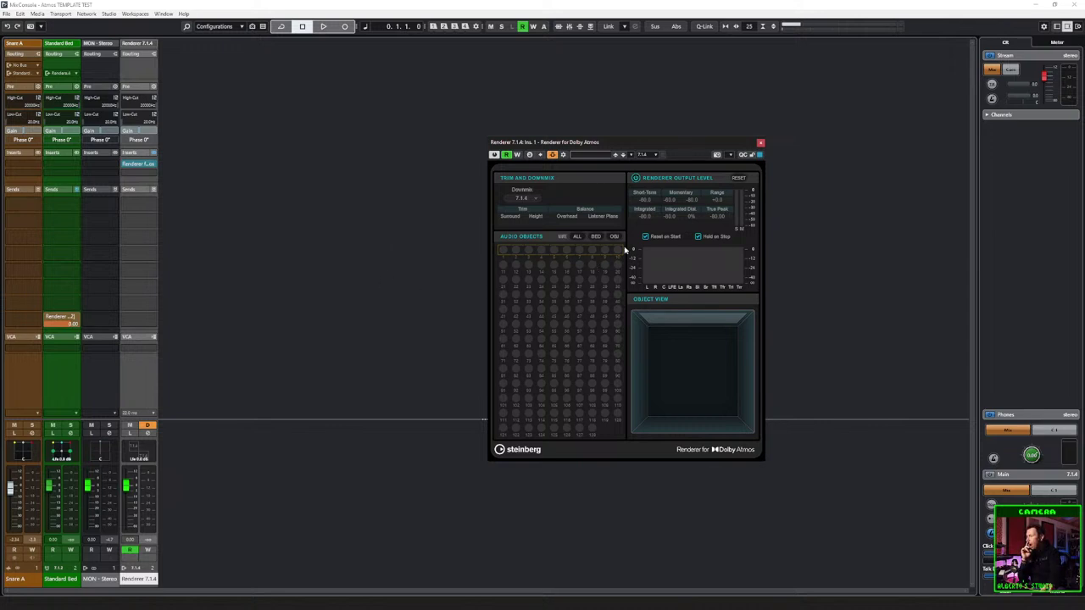
pyautogui.click(761, 145)
# Step: Open the Audio Connections and review the Control Room, input and output bus setups
pyautogui.press('F4')
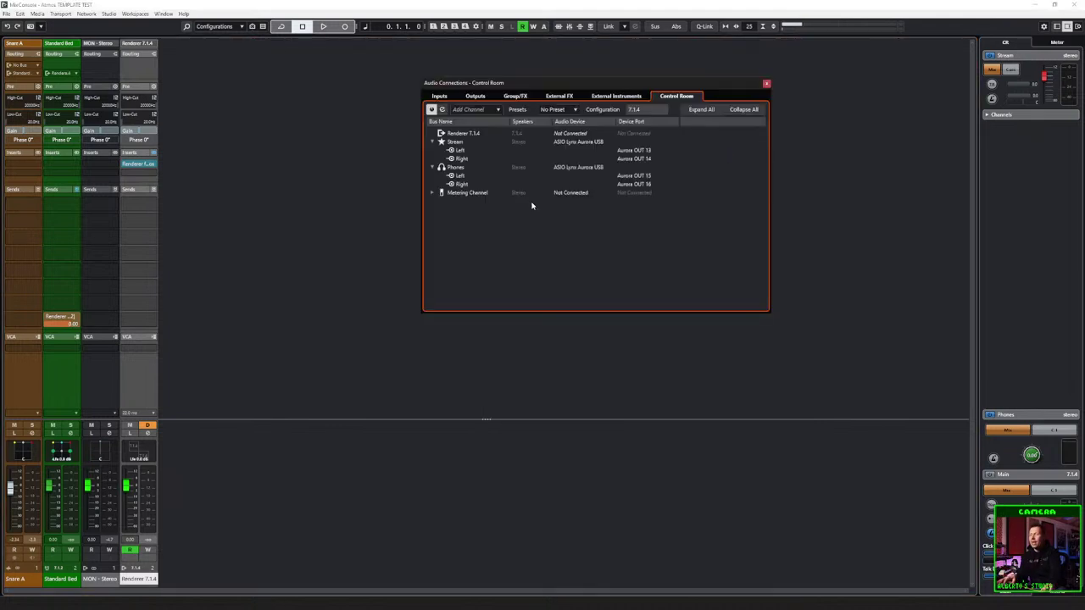
pyautogui.moveTo(466, 87); pyautogui.dragTo(315, 110)
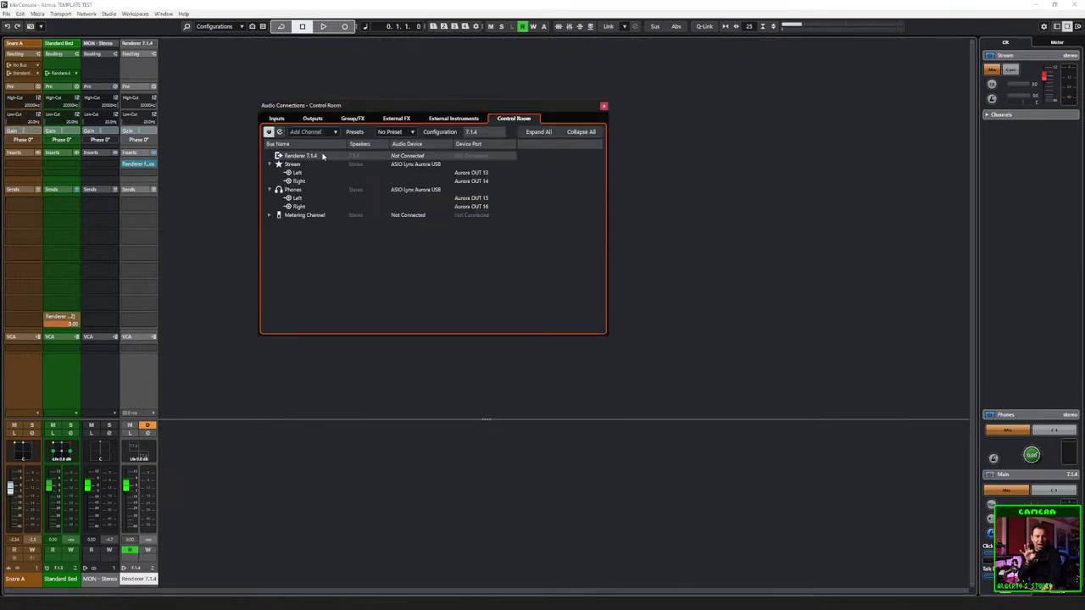
pyautogui.click(276, 119)
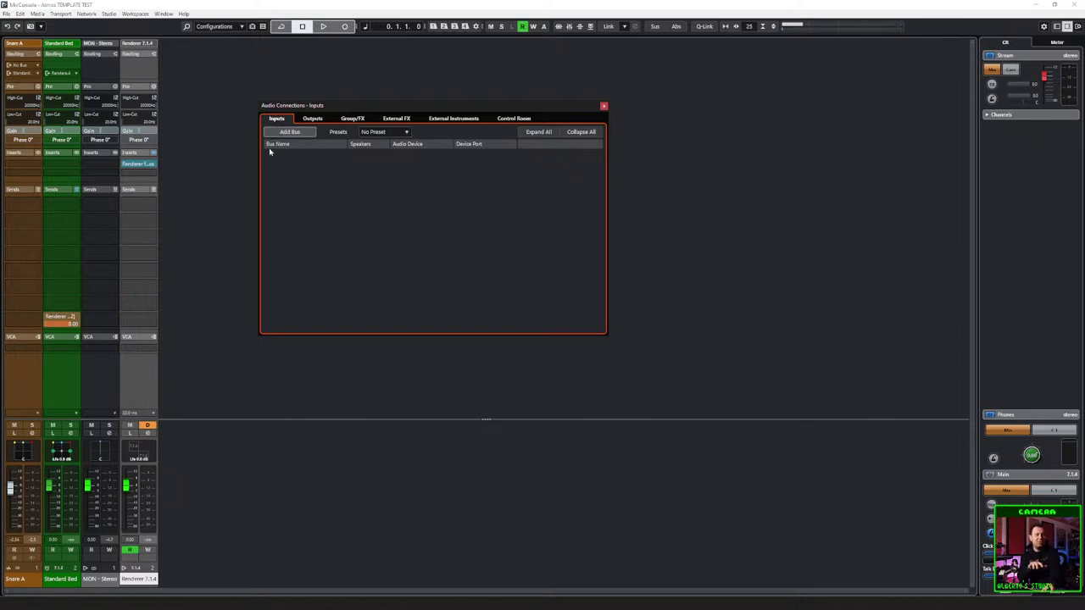
pyautogui.click(313, 119)
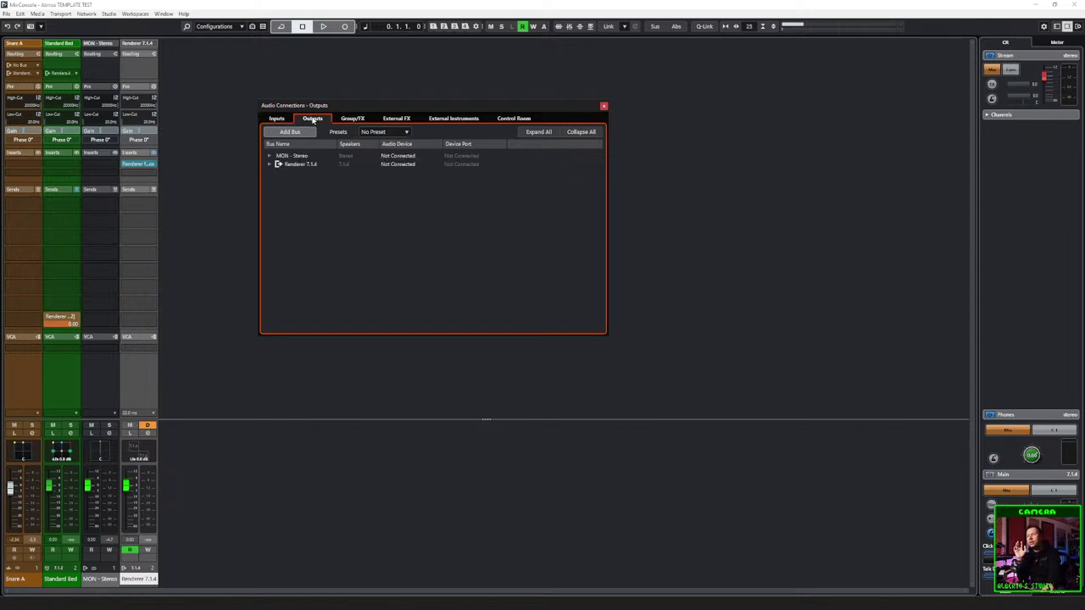
# Step: Expand the Renderer 7.1.4 output bus and examine its speaker channels and device ports
pyautogui.click(271, 163)
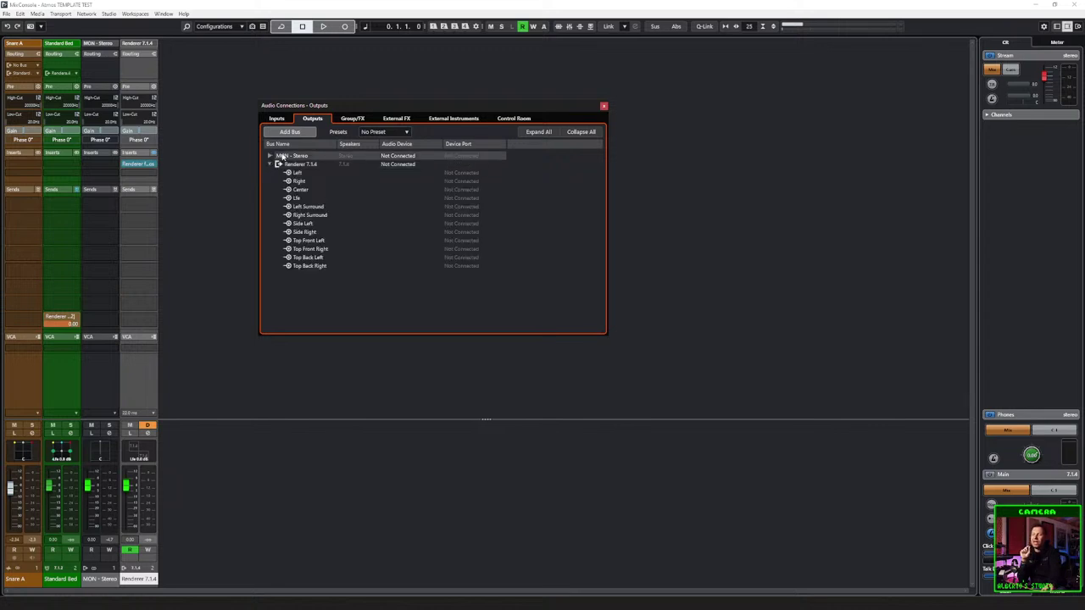
pyautogui.click(294, 164)
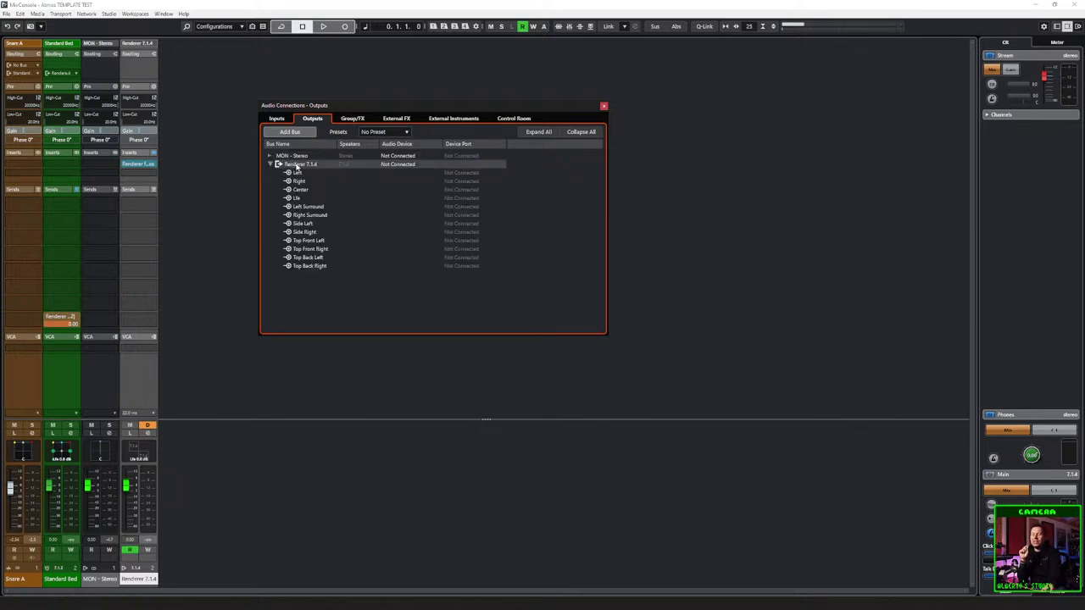
pyautogui.click(296, 173)
pyautogui.click(296, 182)
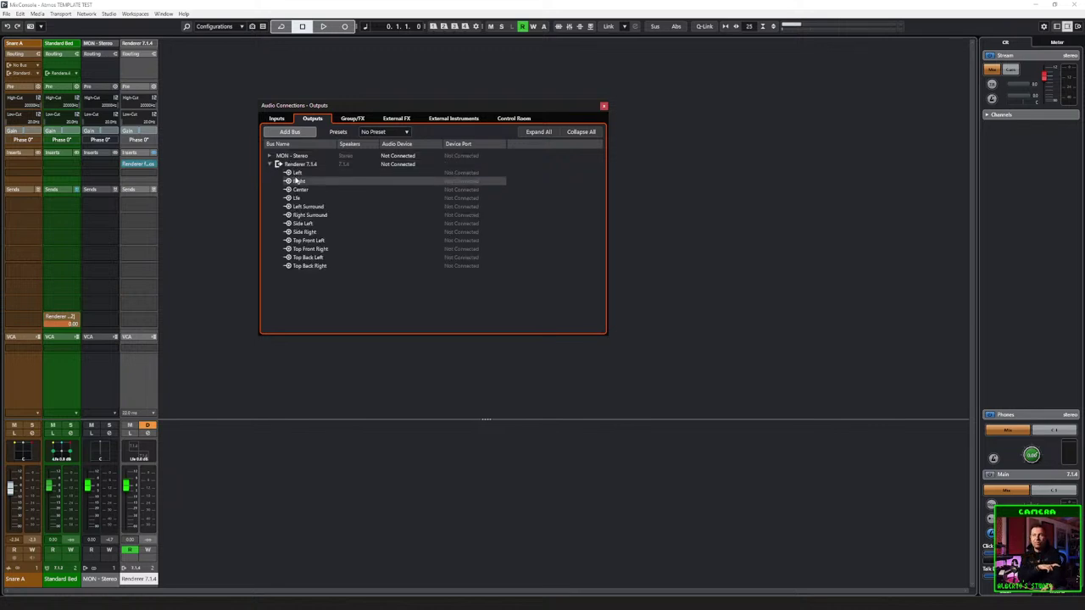
pyautogui.click(297, 166)
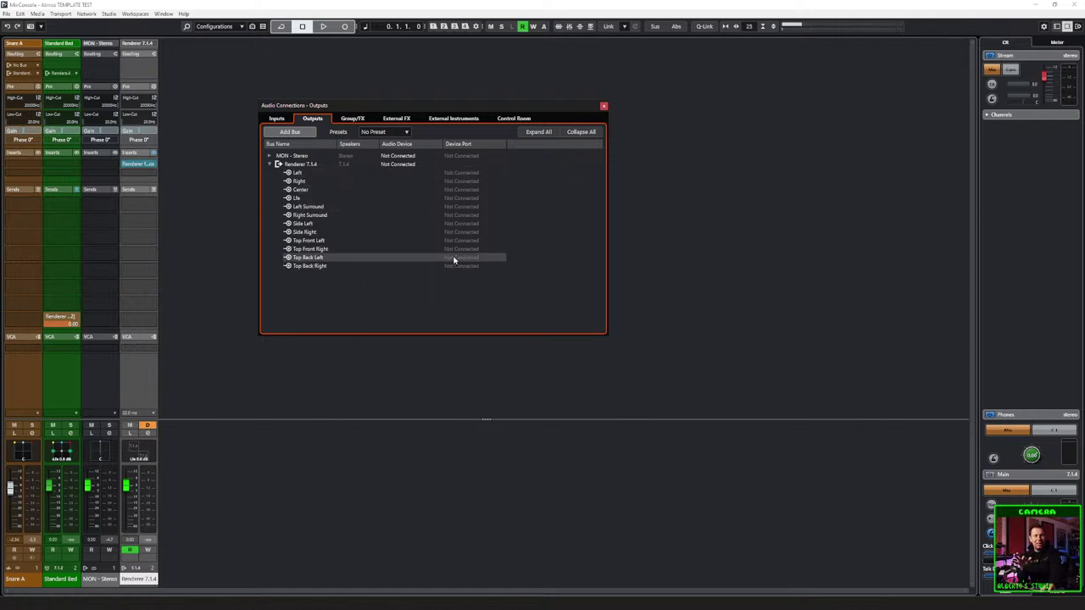
# Step: Check the Main Mix option of the Renderer 7.1.4 output bus without changing it
pyautogui.rightClick(279, 165)
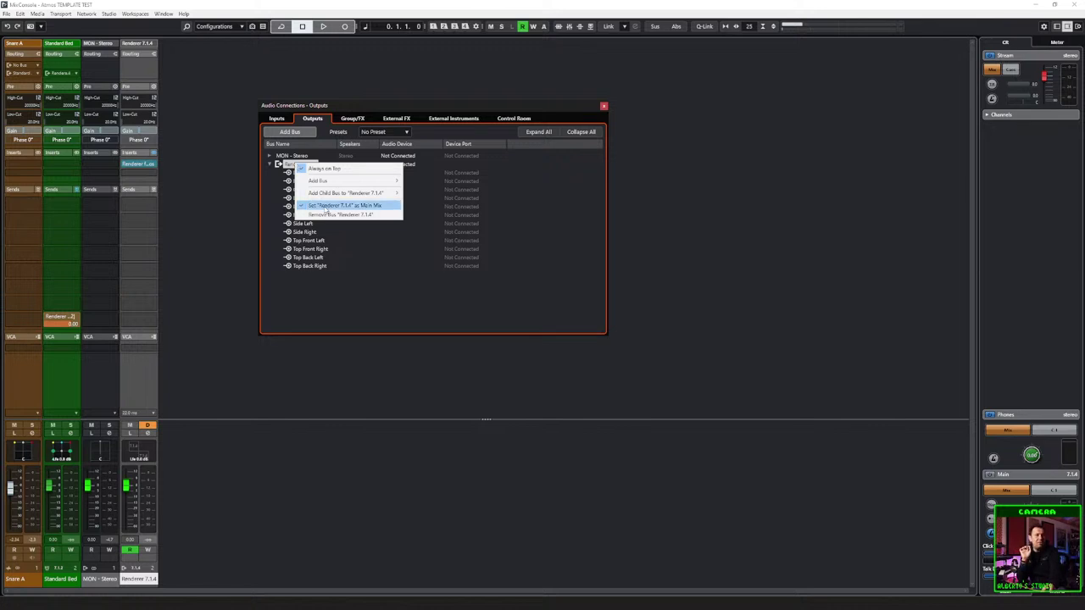
pyautogui.click(320, 285)
pyautogui.moveTo(299, 163); pyautogui.dragTo(298, 171)
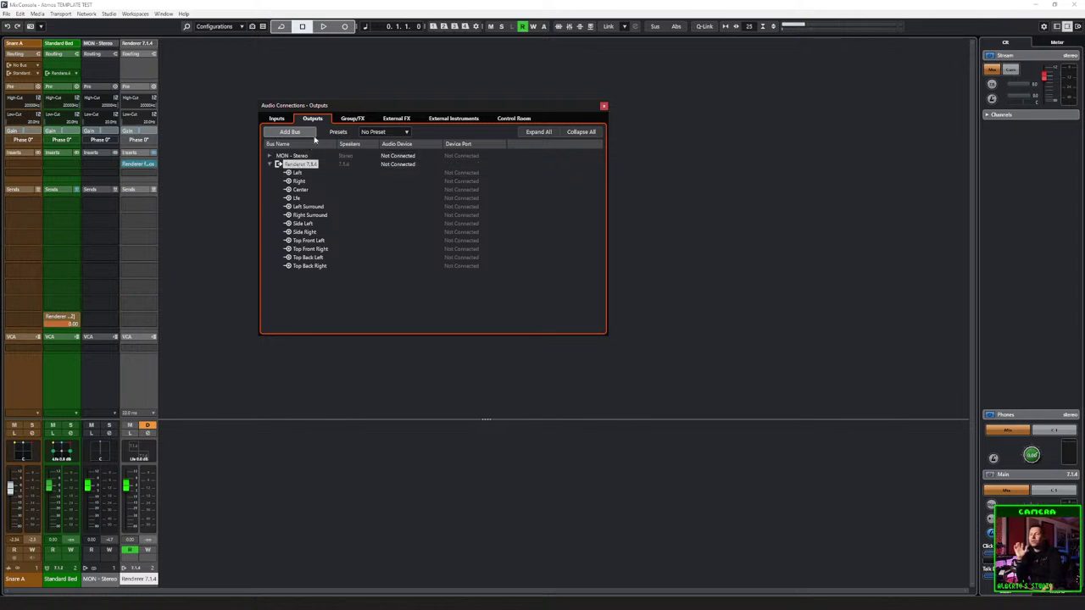
# Step: Review the Group/FX connections and check the output routing choices for the Standard Bed group
pyautogui.click(353, 119)
pyautogui.moveTo(299, 163); pyautogui.dragTo(345, 160)
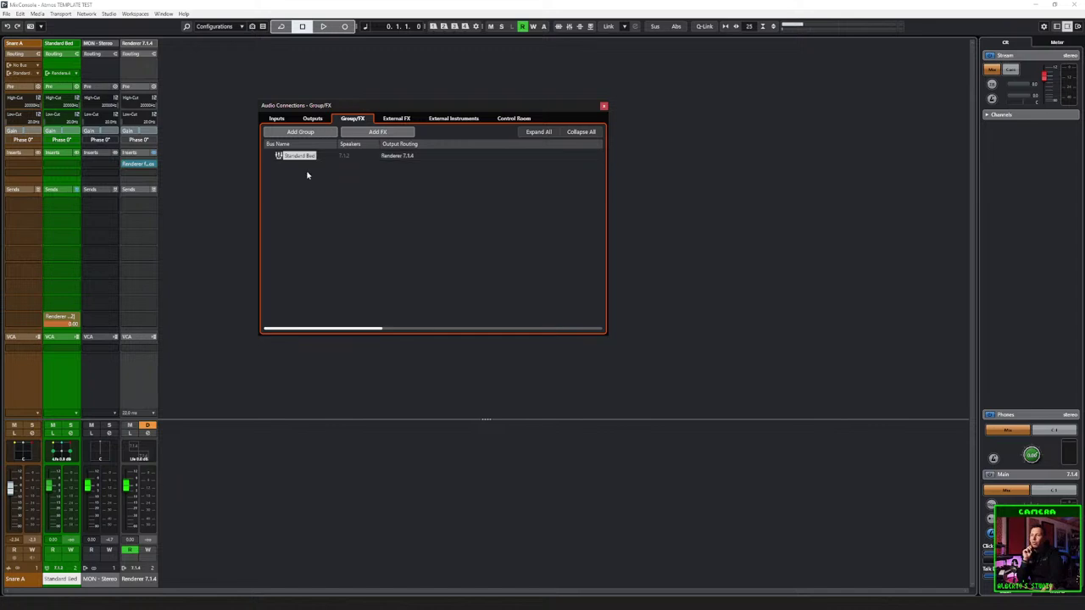
pyautogui.click(396, 157)
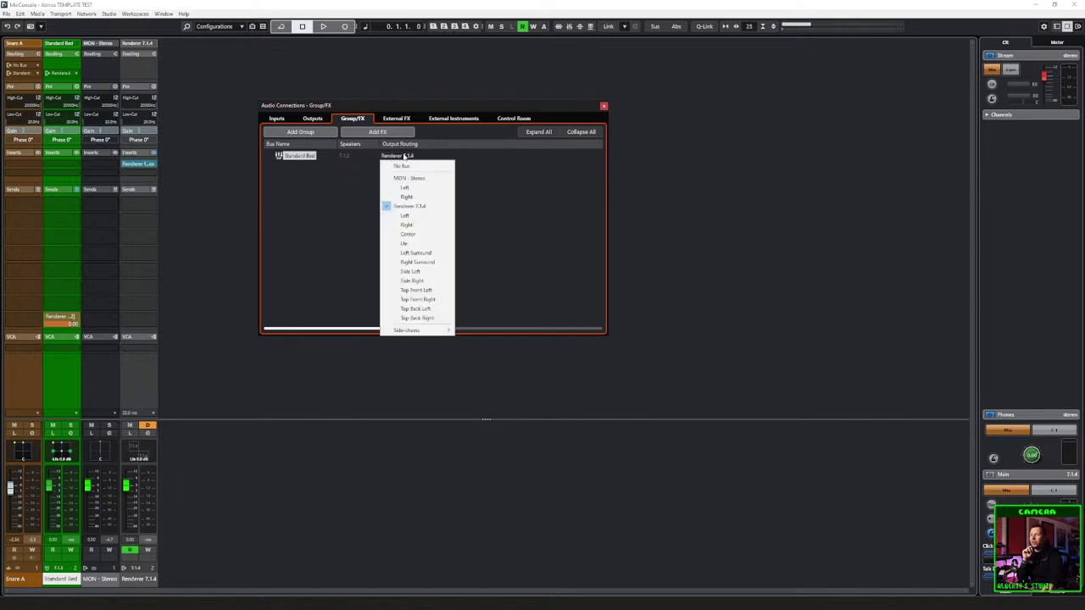
pyautogui.click(319, 205)
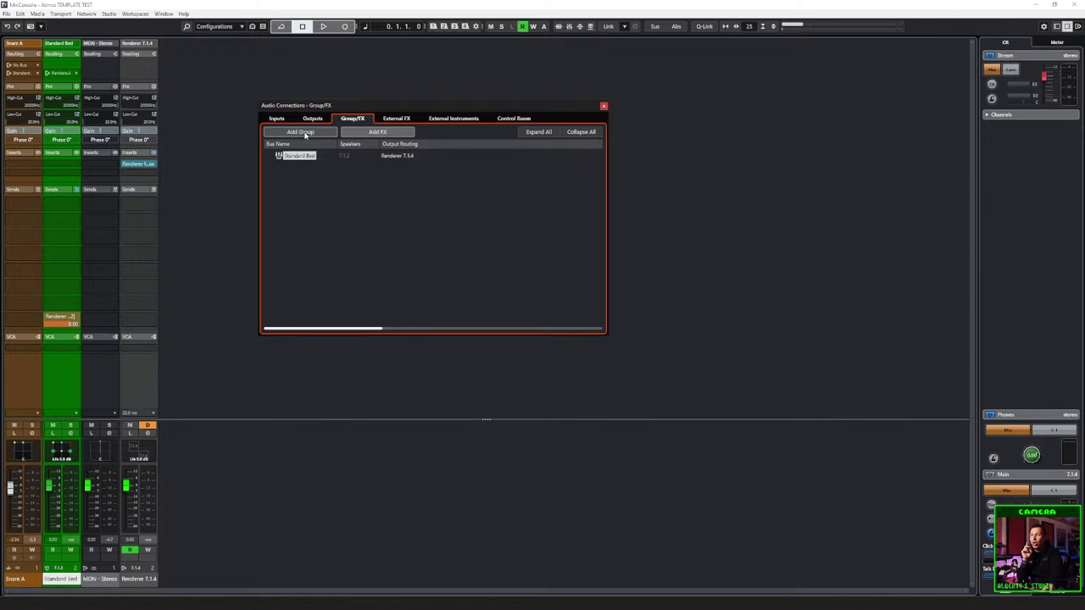
# Step: Set up a new 7.1.4 group track routed to Renderer 7.1.4, but cancel without adding it
pyautogui.click(305, 134)
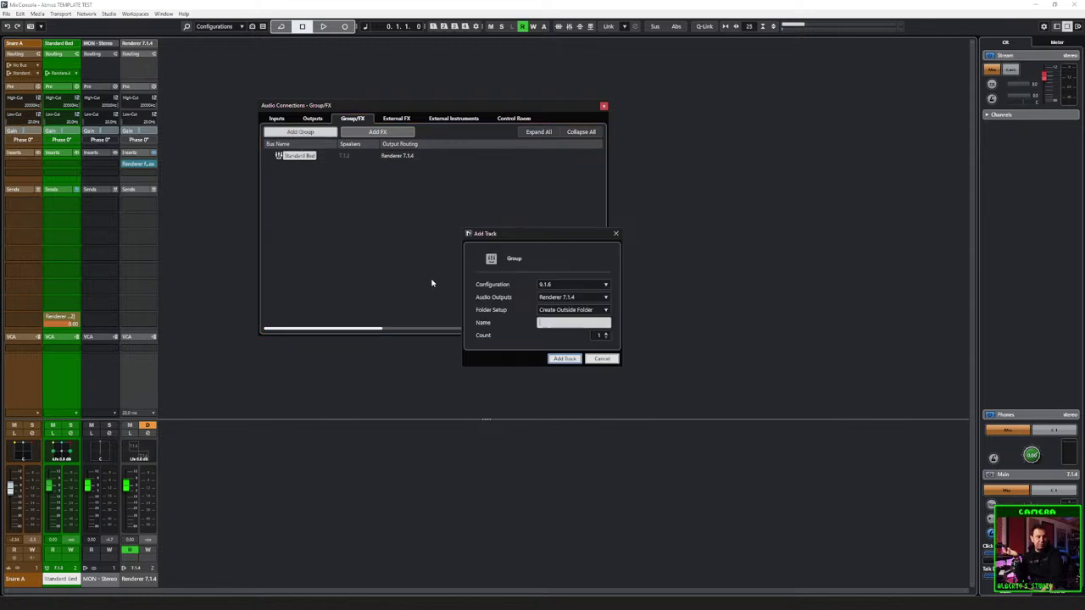
pyautogui.moveTo(500, 238); pyautogui.dragTo(464, 197)
pyautogui.click(519, 245)
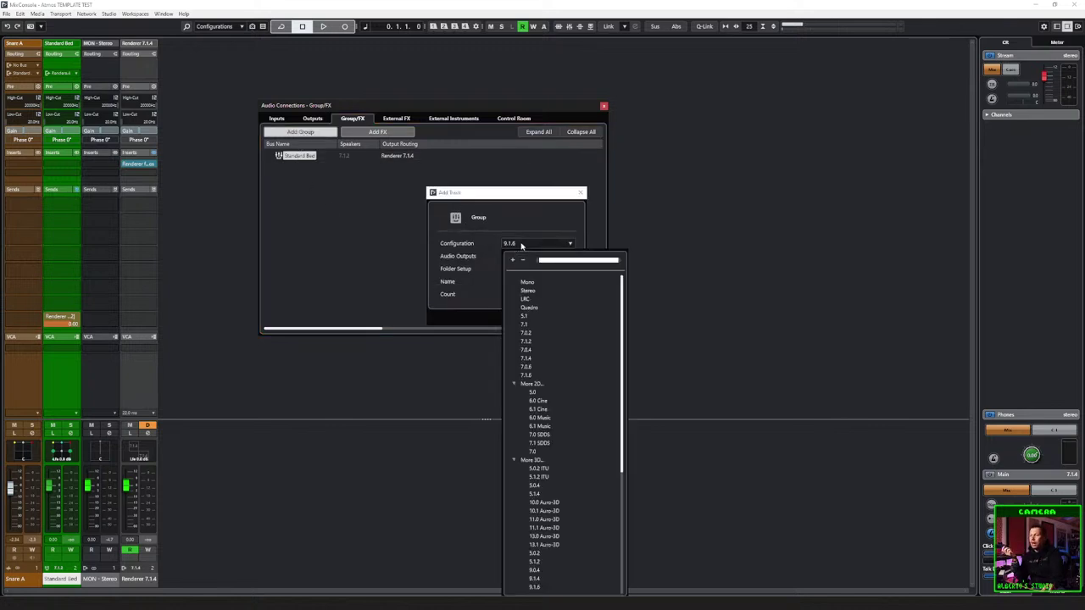
pyautogui.click(522, 365)
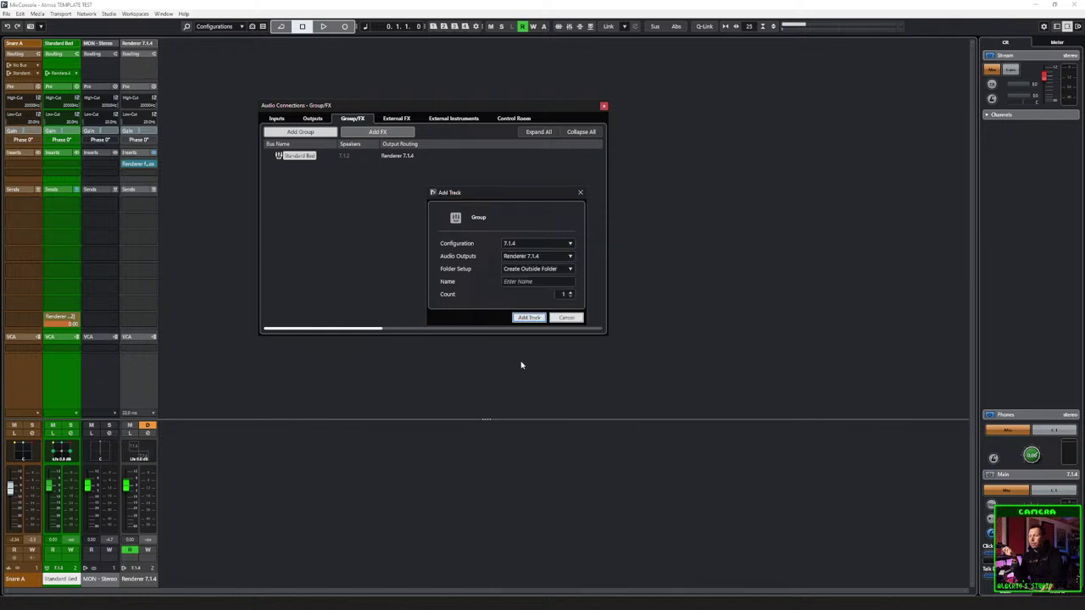
pyautogui.click(518, 259)
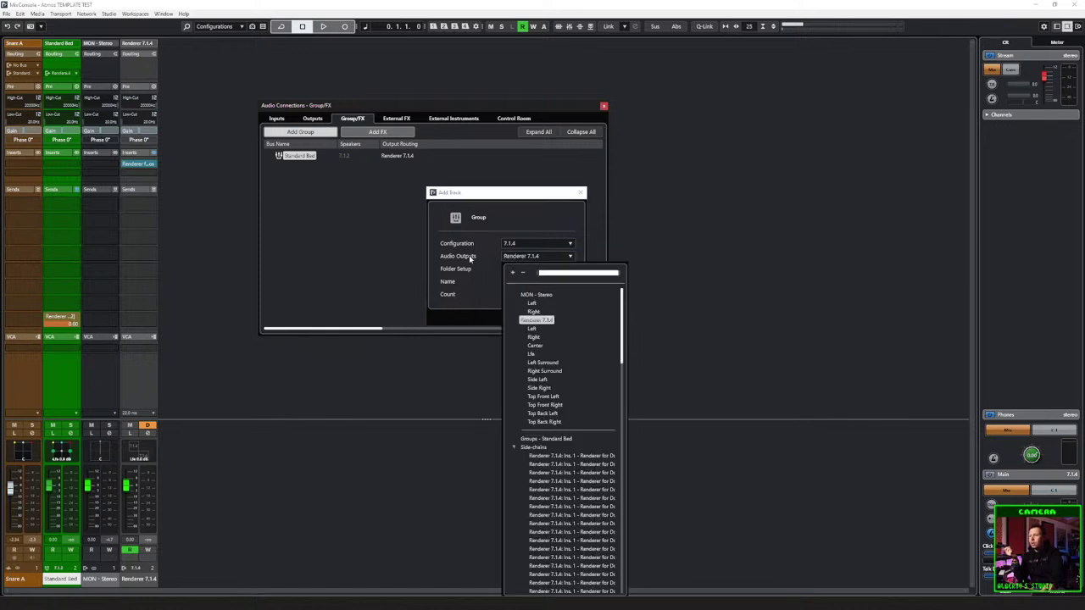
pyautogui.click(547, 322)
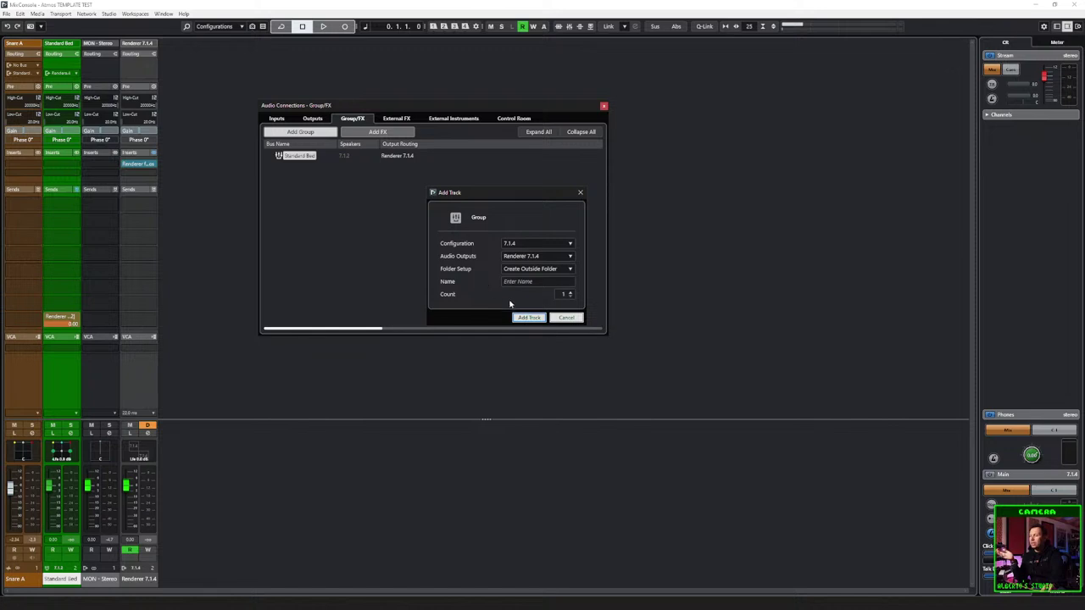
pyautogui.click(566, 318)
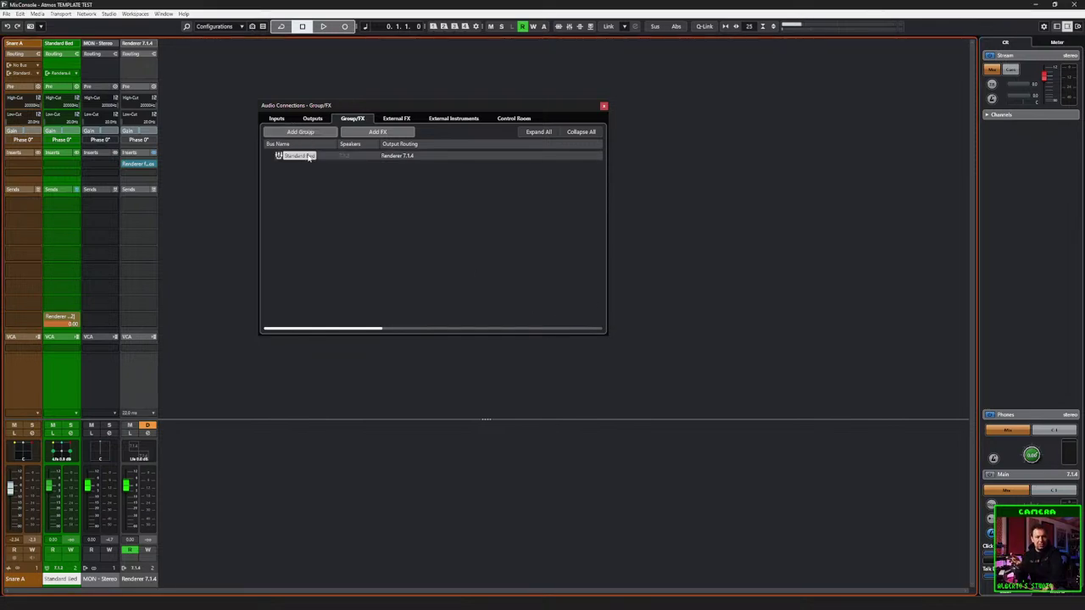
# Step: Review the External FX and External Instruments connections, ending on the Control Room connections
pyautogui.click(396, 118)
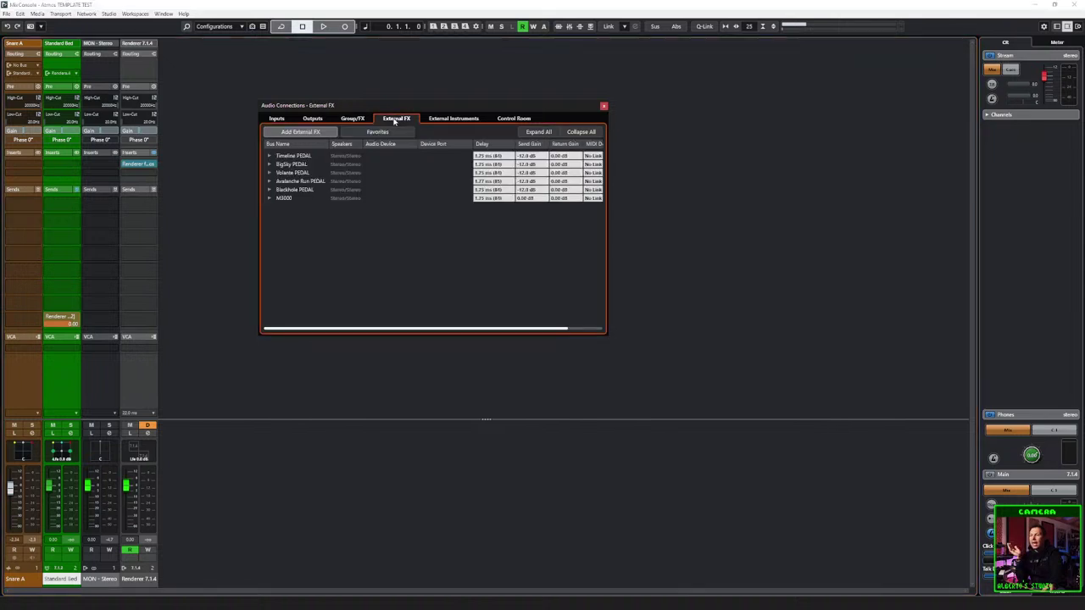
pyautogui.click(453, 118)
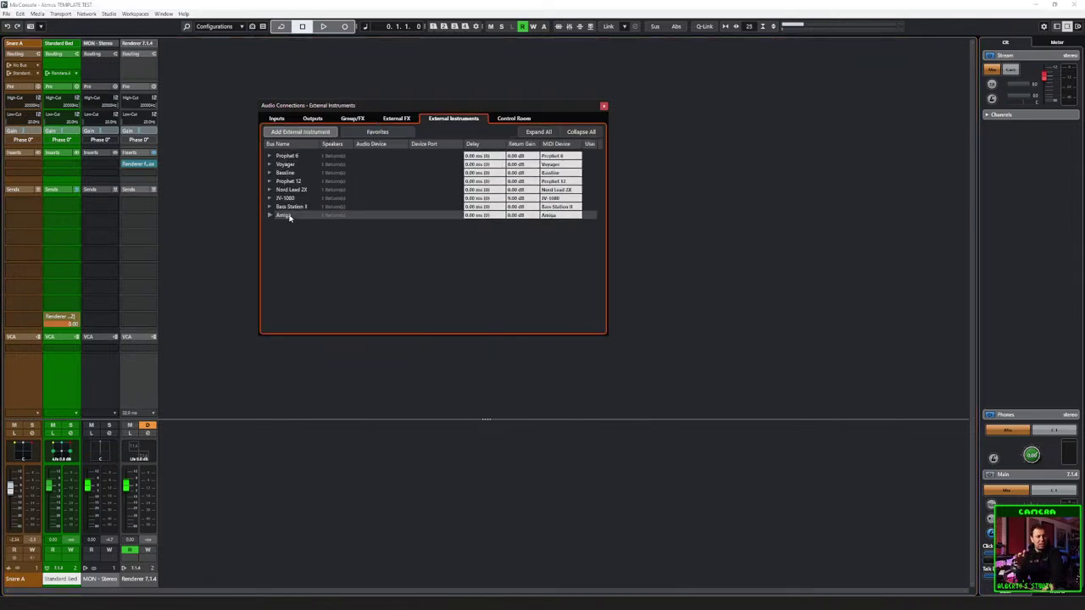
pyautogui.click(509, 119)
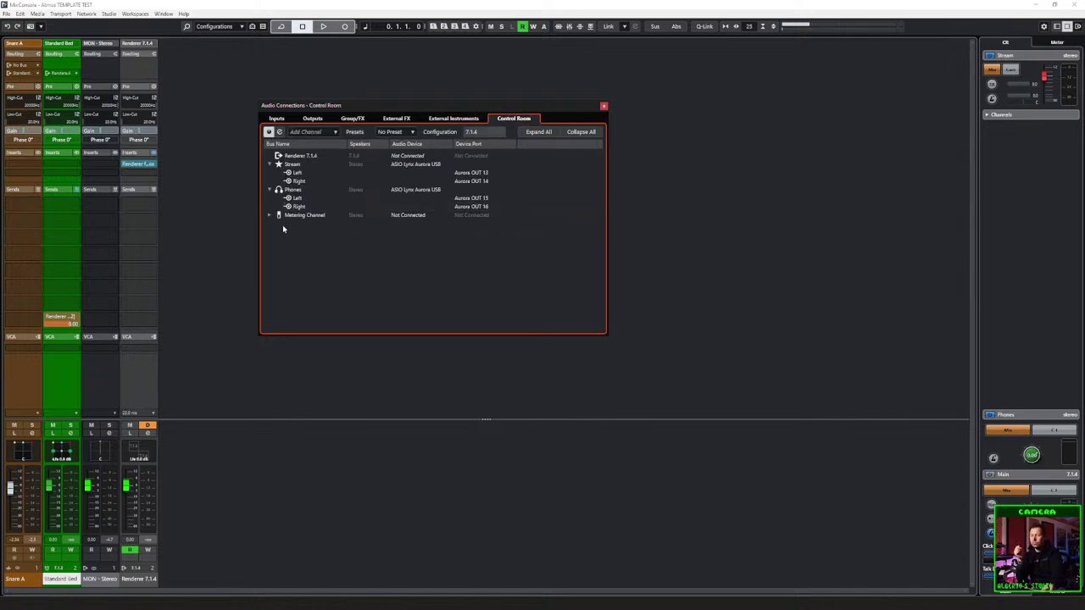
# Step: Disconnect the Stream cue channel from its audio device and remove the channel from the Control Room
pyautogui.click(412, 166)
pyautogui.click(407, 172)
pyautogui.click(293, 166)
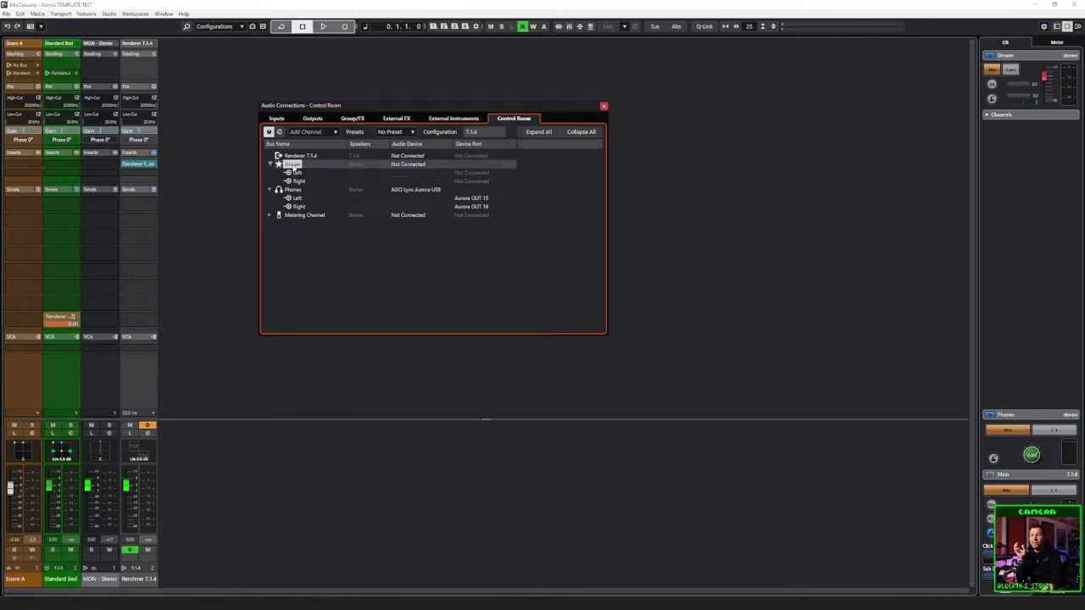
pyautogui.rightClick(294, 168)
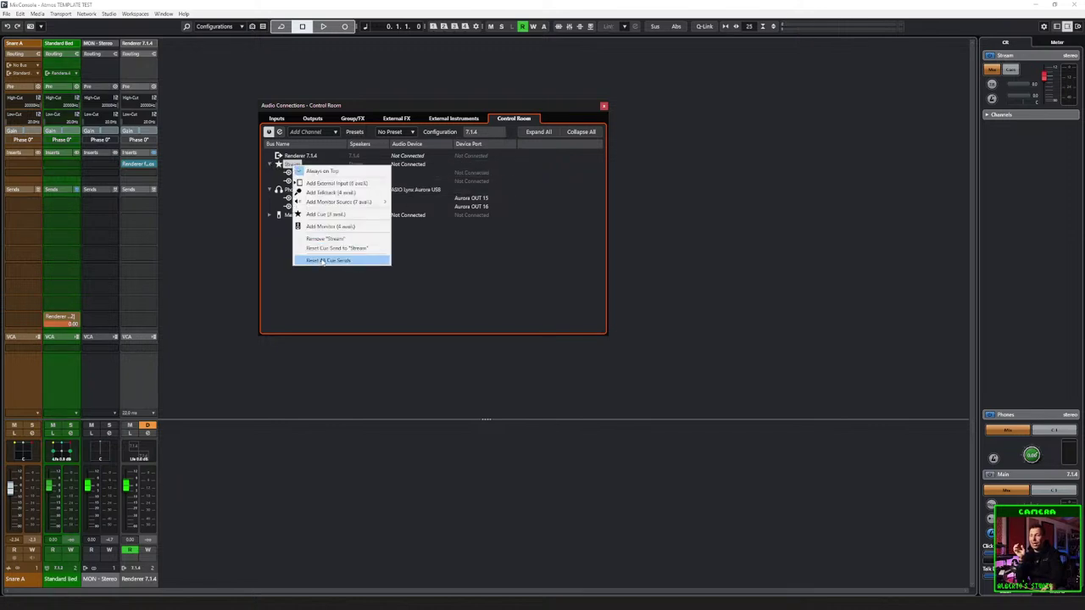
pyautogui.click(450, 253)
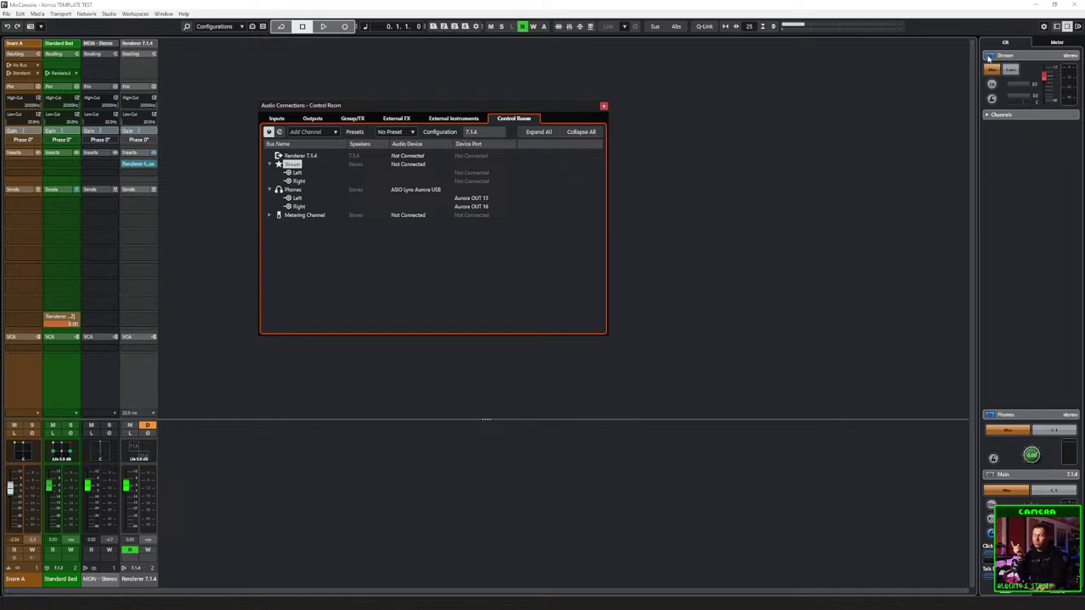
pyautogui.rightClick(293, 165)
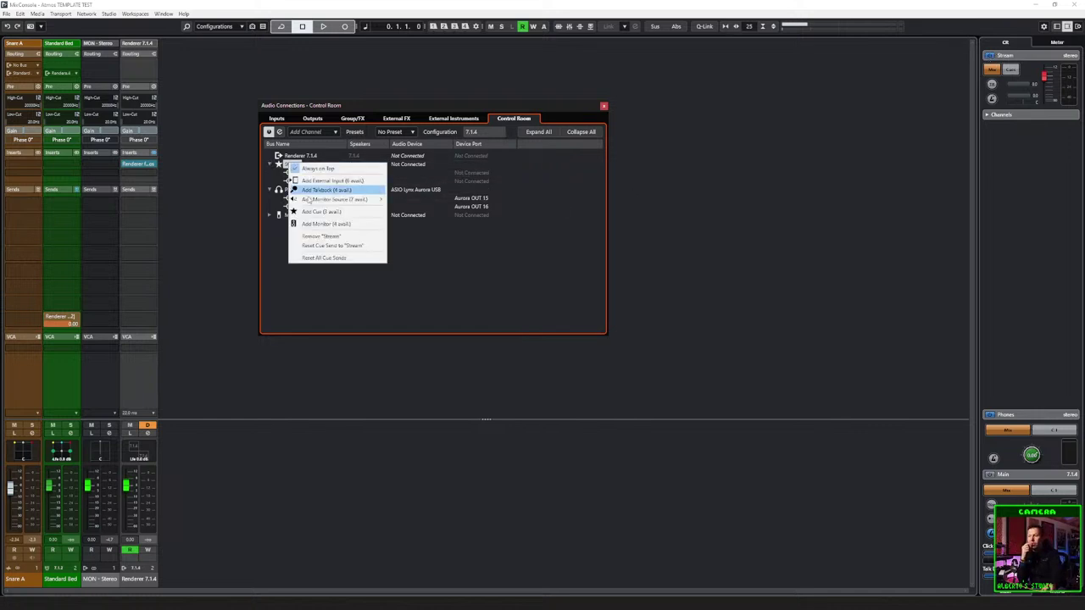
pyautogui.click(319, 236)
pyautogui.click(516, 315)
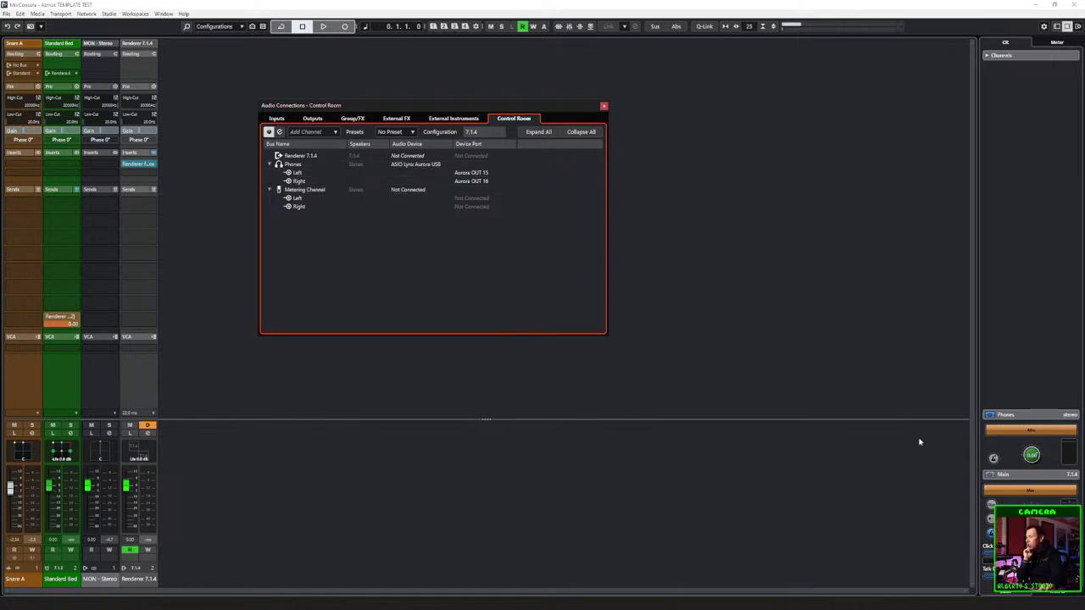
# Step: Check the Control Room's Phones and Main sections and the Metering Channel's audio device
pyautogui.click(1015, 592)
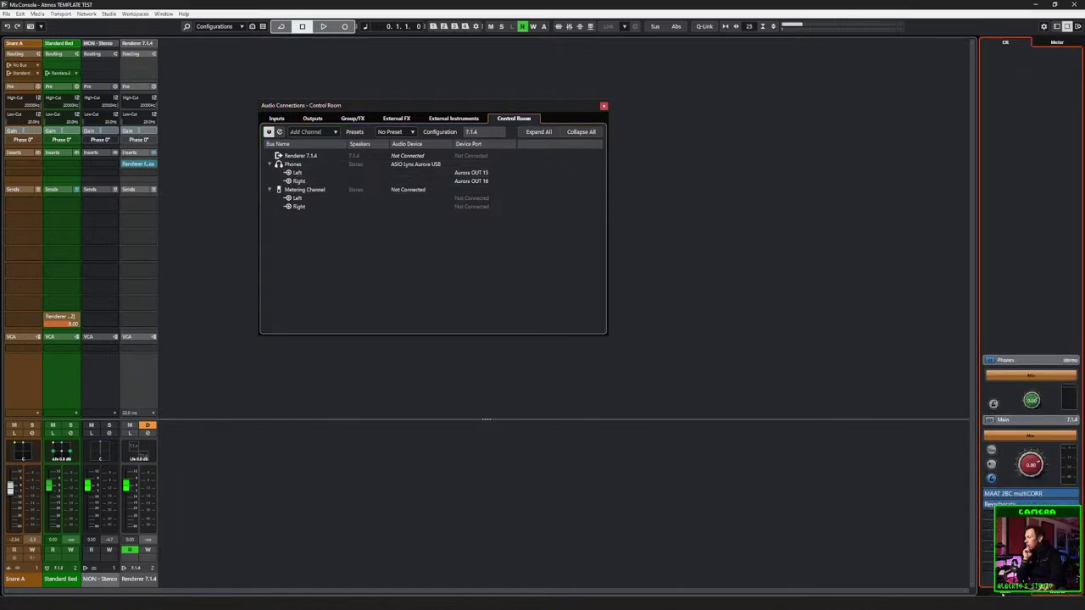
pyautogui.click(1010, 419)
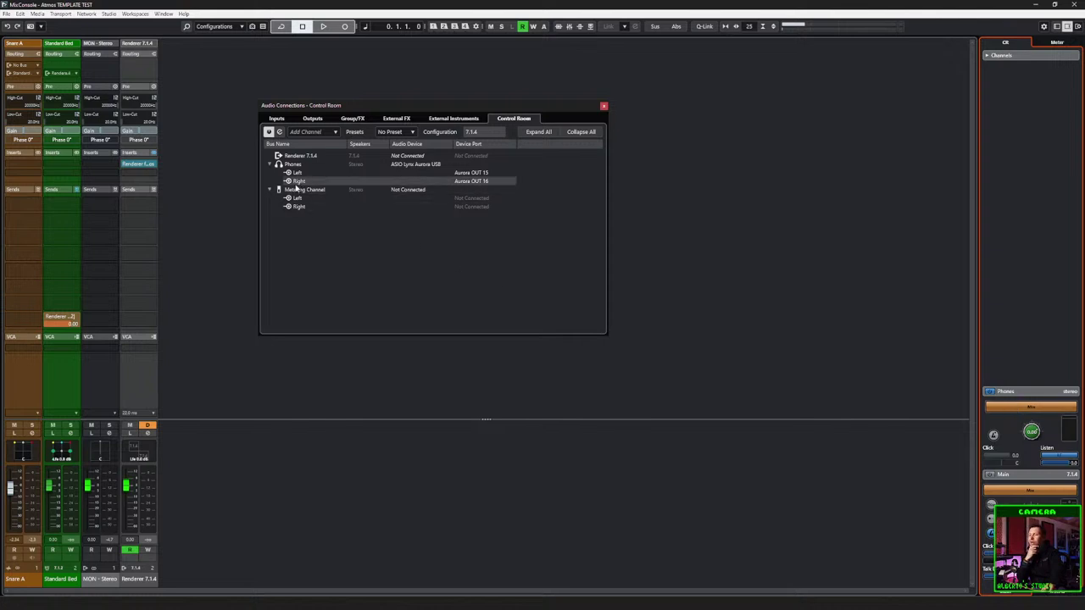
pyautogui.click(415, 191)
pyautogui.click(322, 255)
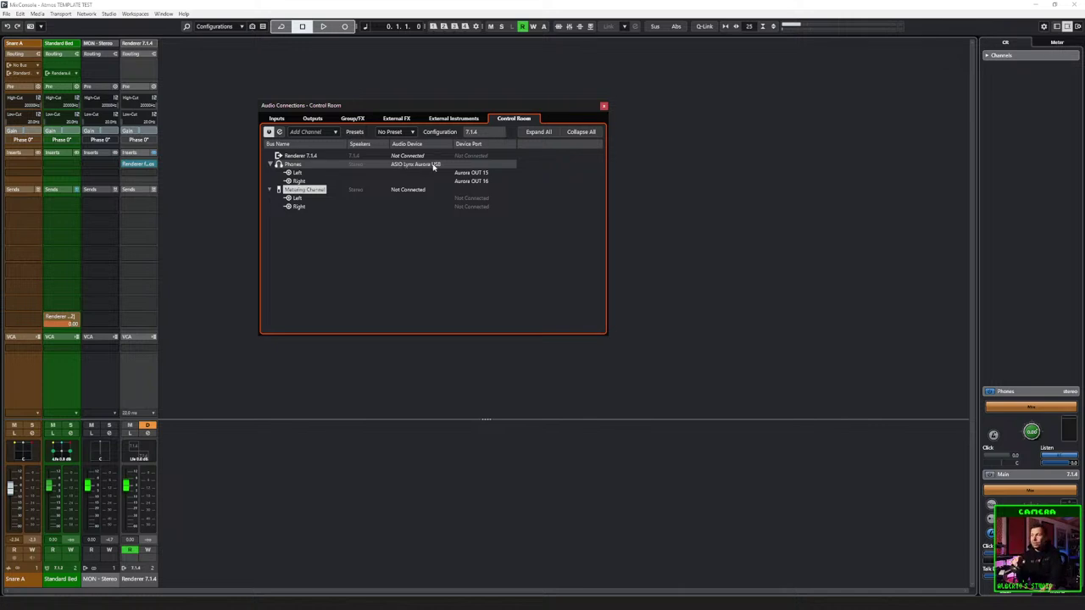
pyautogui.moveTo(397, 210); pyautogui.dragTo(455, 194)
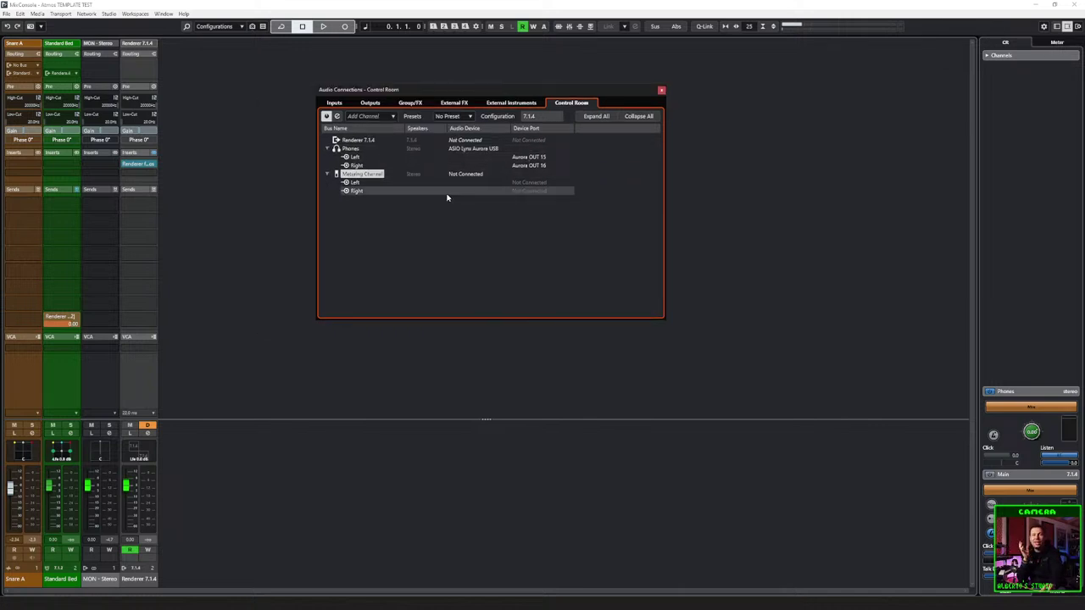
# Step: Disconnect the Phones channel from its audio device, and reassign its Left to Aurora OUT 15 and Right to Aurora OUT 16
pyautogui.click(462, 150)
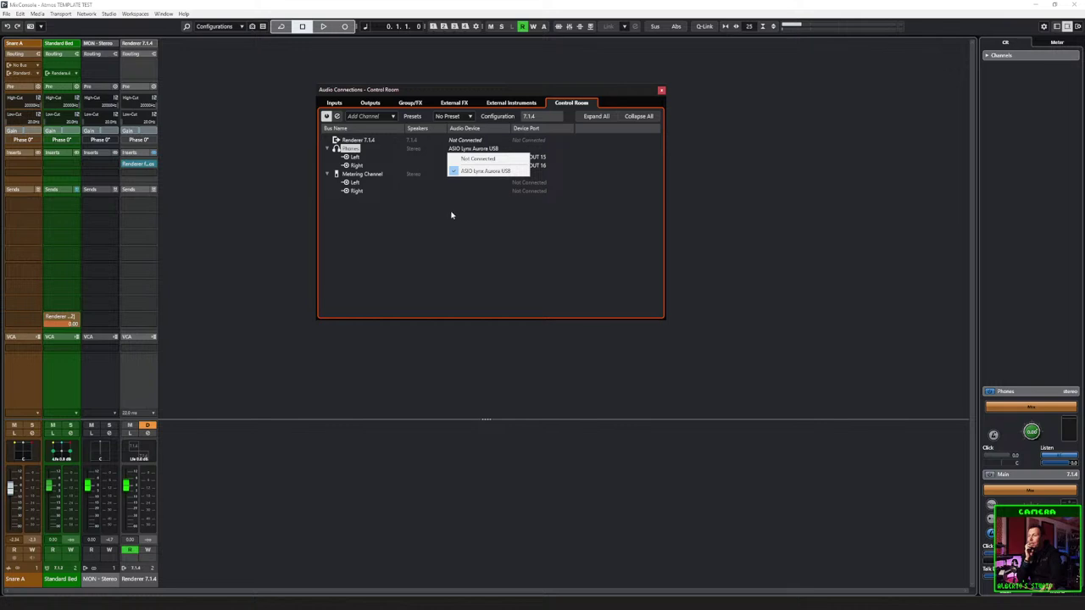
pyautogui.click(472, 160)
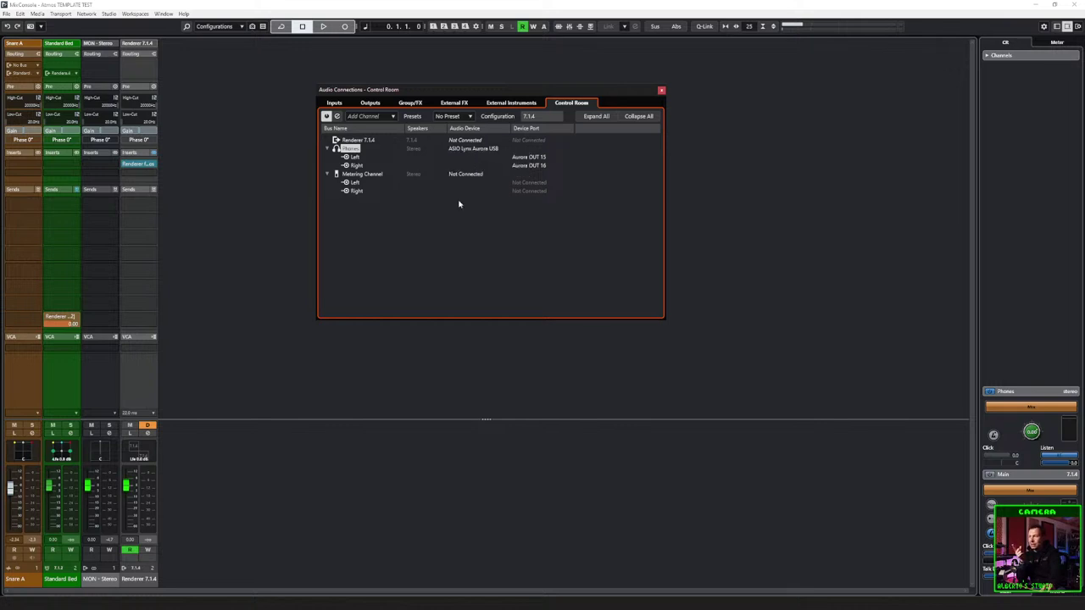
pyautogui.click(468, 149)
pyautogui.click(488, 159)
pyautogui.click(536, 156)
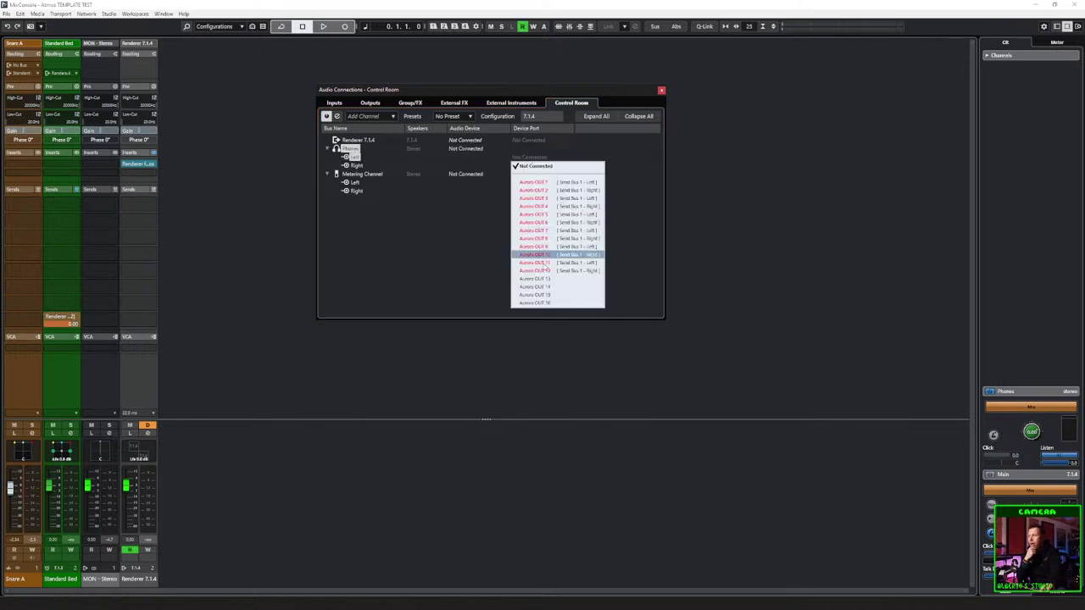
pyautogui.click(534, 294)
pyautogui.click(530, 165)
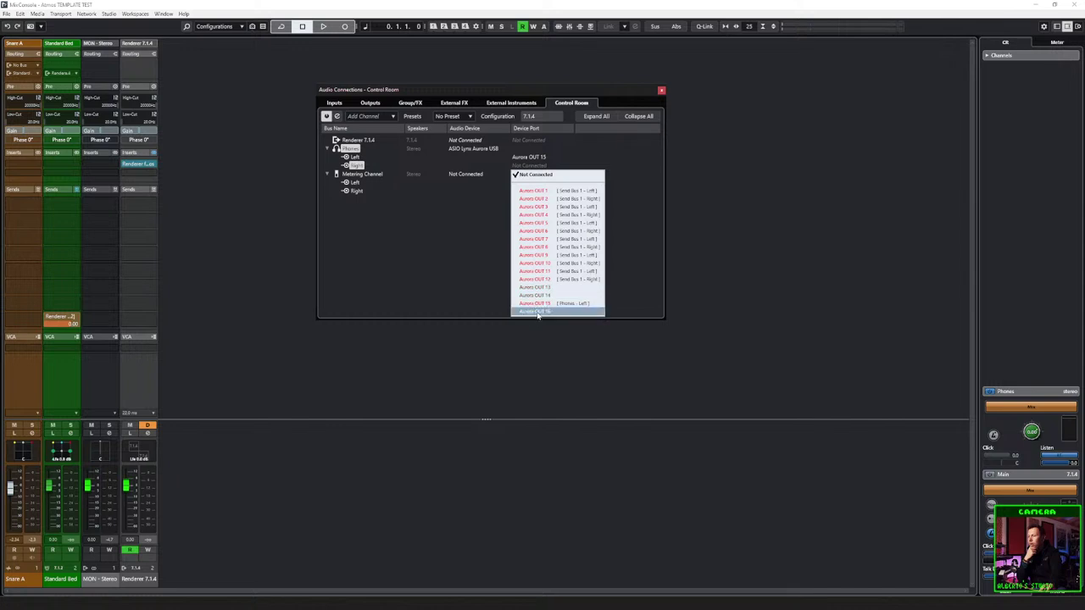
pyautogui.click(534, 310)
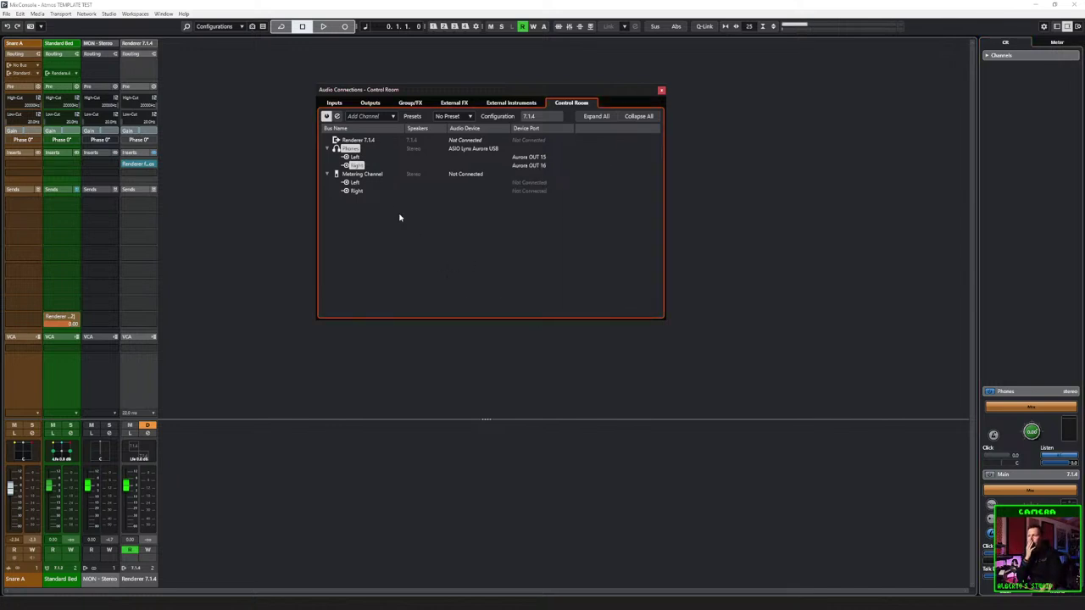
# Step: Remove the Phones channel from the Control Room connections
pyautogui.rightClick(356, 158)
pyautogui.press('Escape')
pyautogui.doubleClick(352, 148)
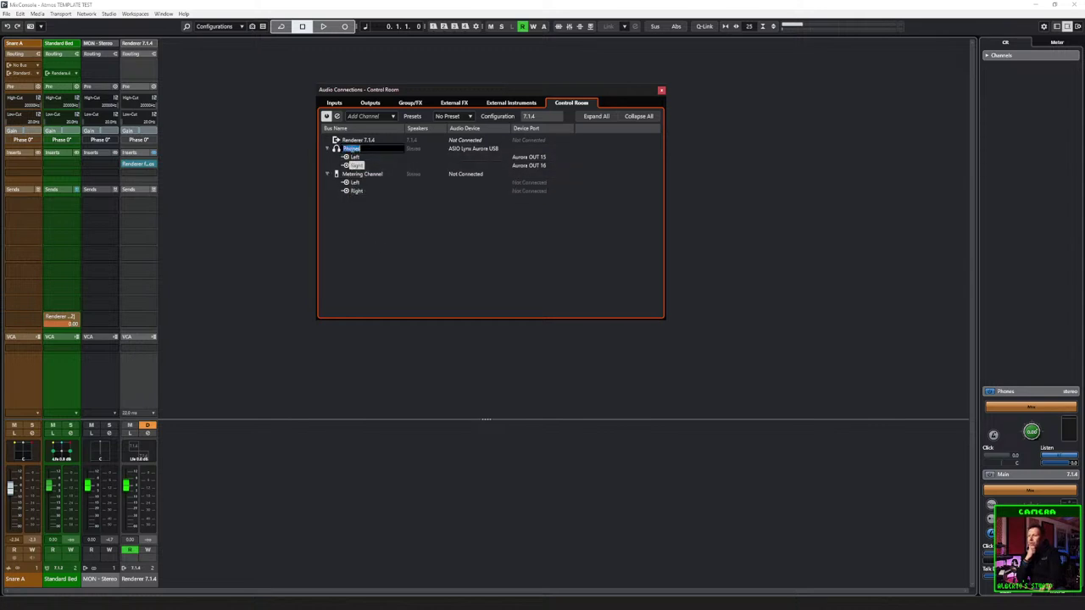
pyautogui.rightClick(344, 146)
pyautogui.press('Escape')
pyautogui.rightClick(334, 145)
pyautogui.click(366, 224)
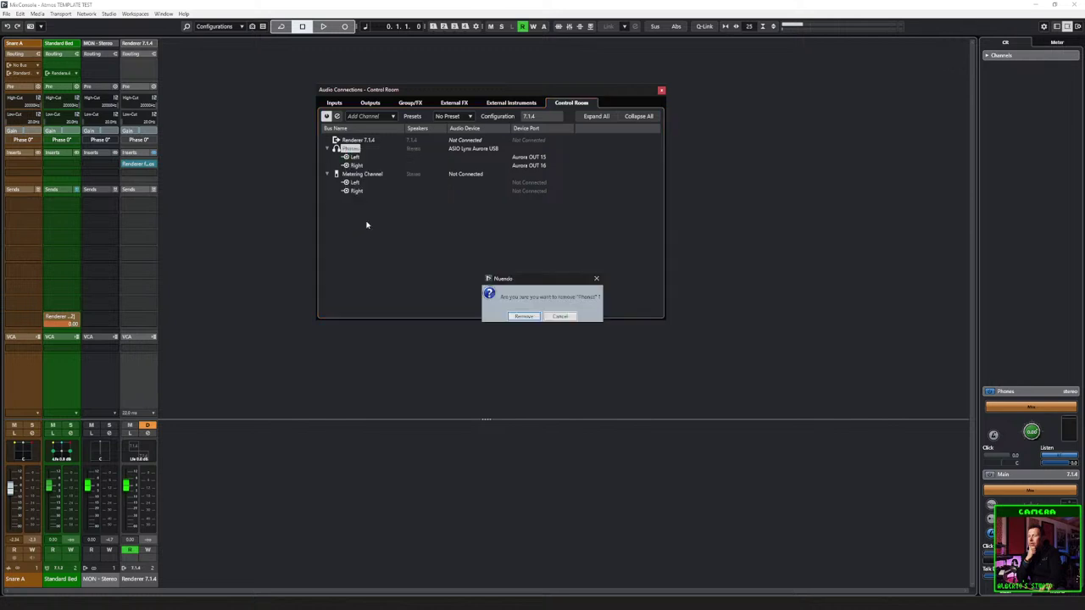
pyautogui.click(523, 315)
# Step: Add a headphone channel to the Control Room and assign its Left to Aurora OUT 15 and Right to Aurora OUT 16
pyautogui.rightClick(345, 191)
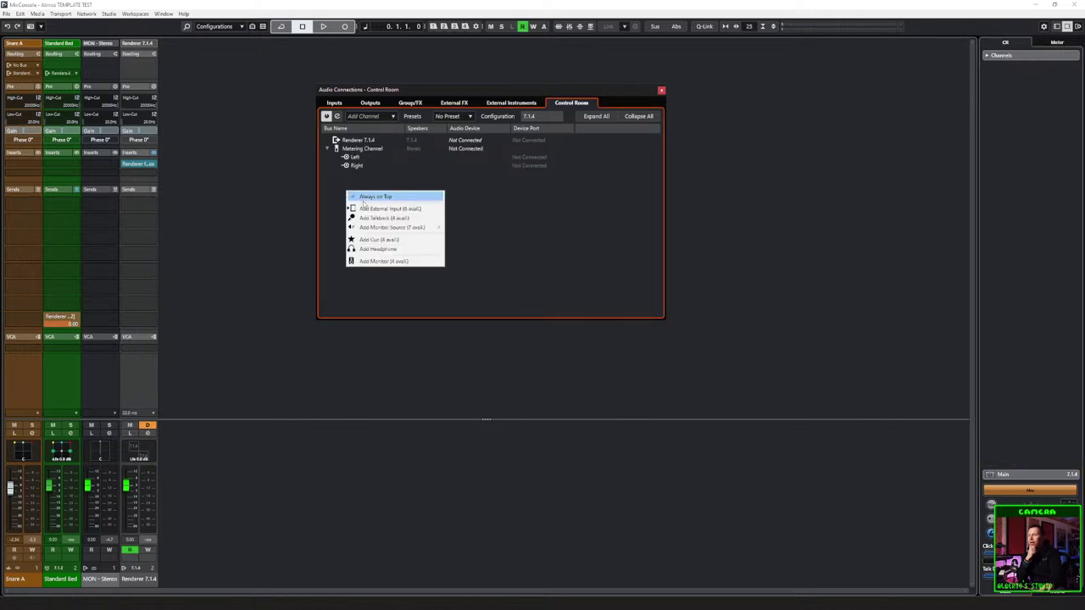
pyautogui.click(369, 248)
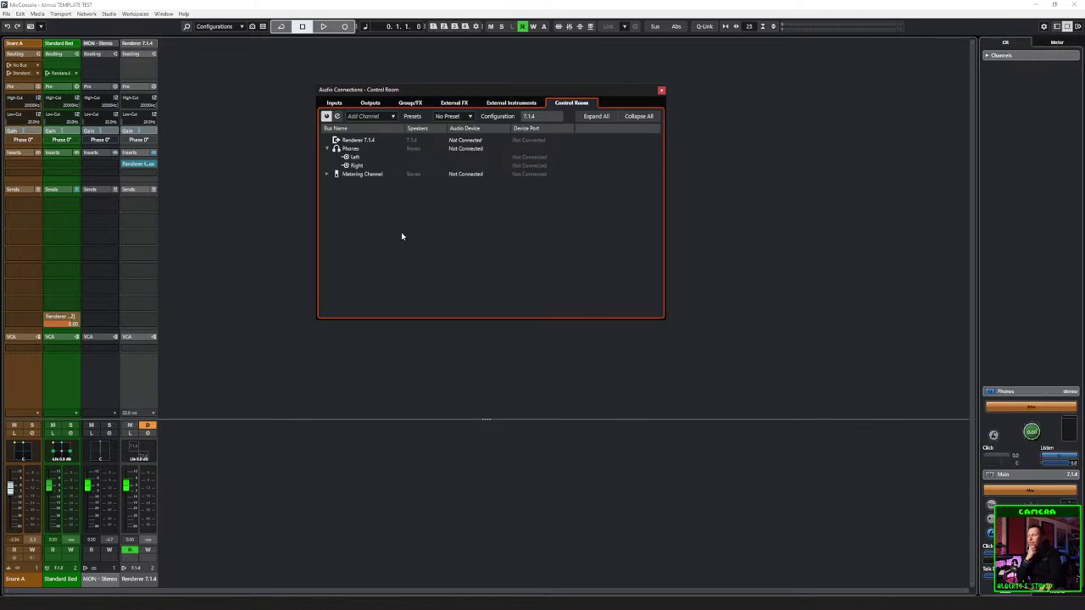
pyautogui.click(517, 159)
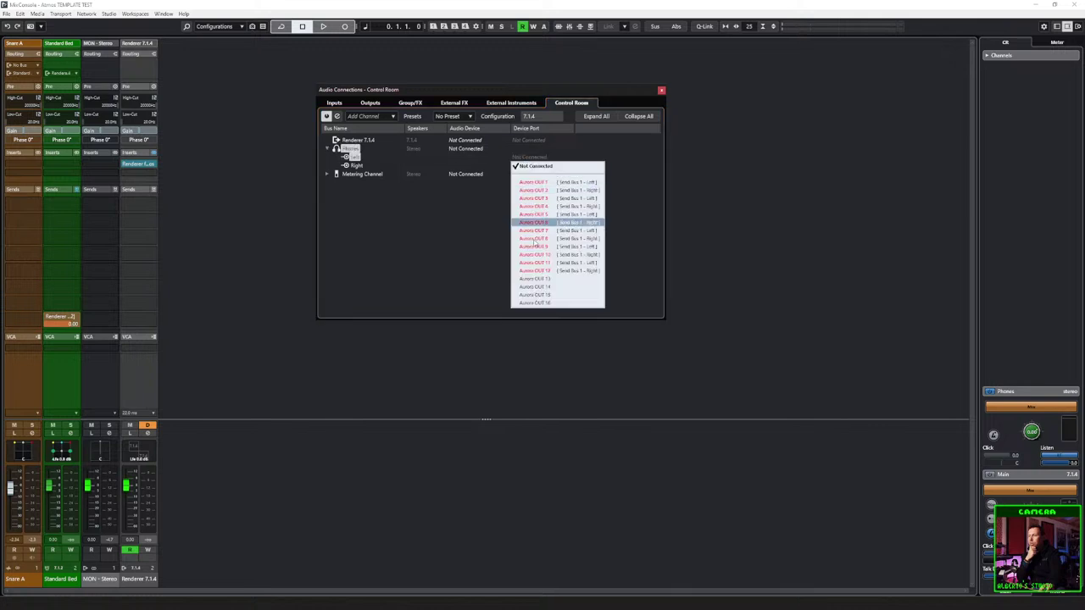
pyautogui.click(533, 294)
pyautogui.click(518, 166)
pyautogui.click(532, 311)
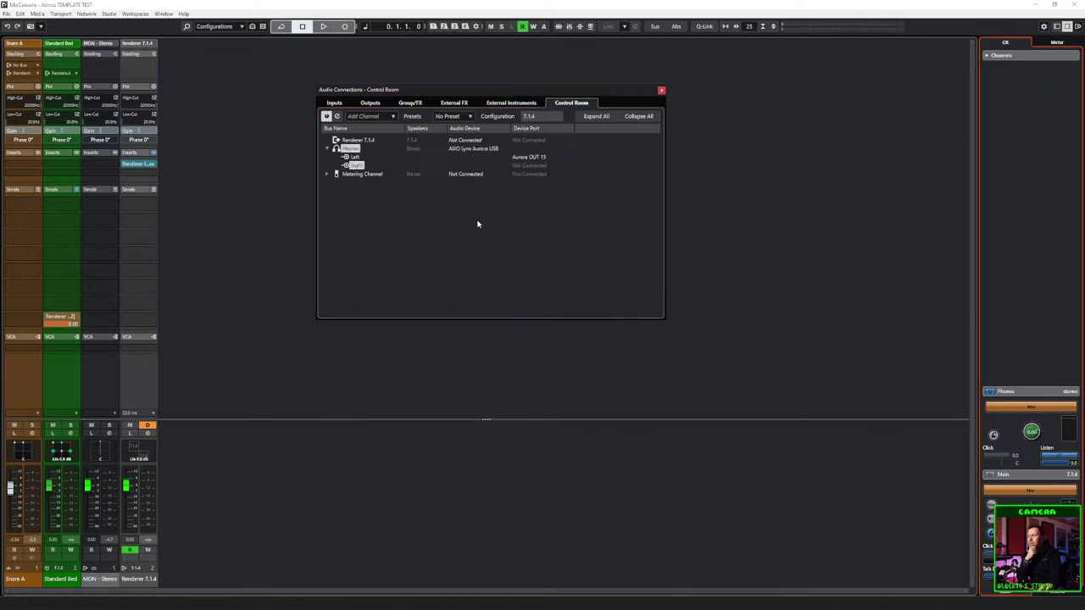
# Step: Close the Audio Connections and the MixConsole, and show the Control Room beside the project's tracks
pyautogui.click(661, 92)
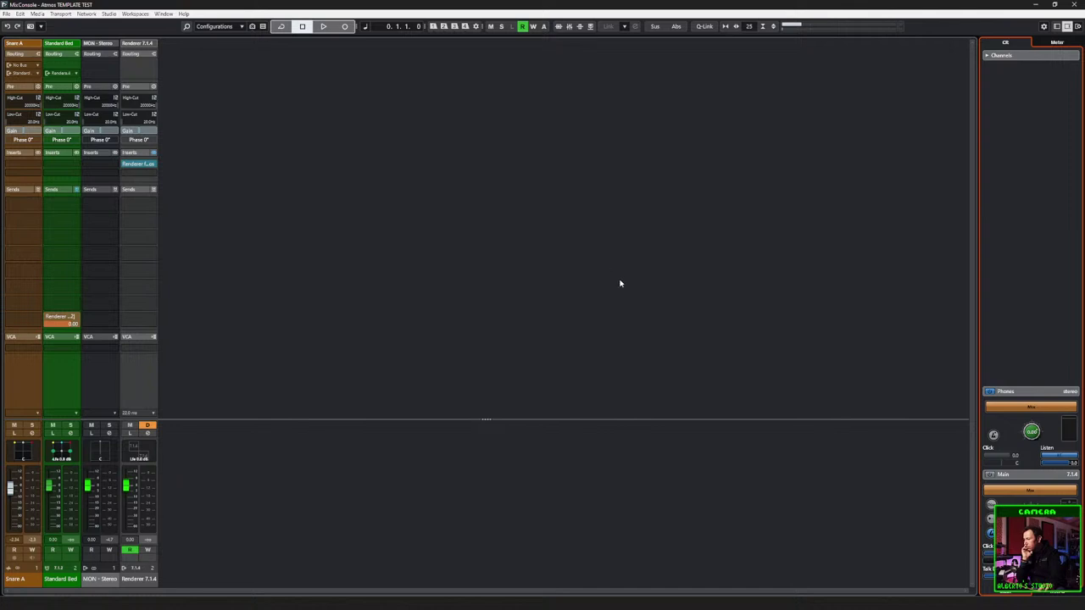
pyautogui.press('F3')
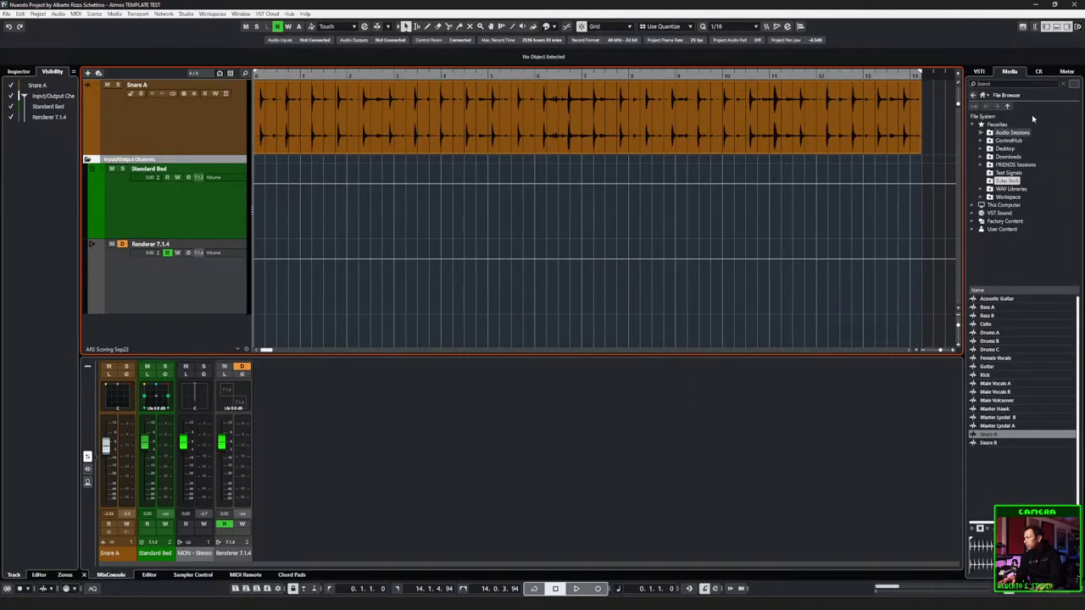
pyautogui.click(1037, 73)
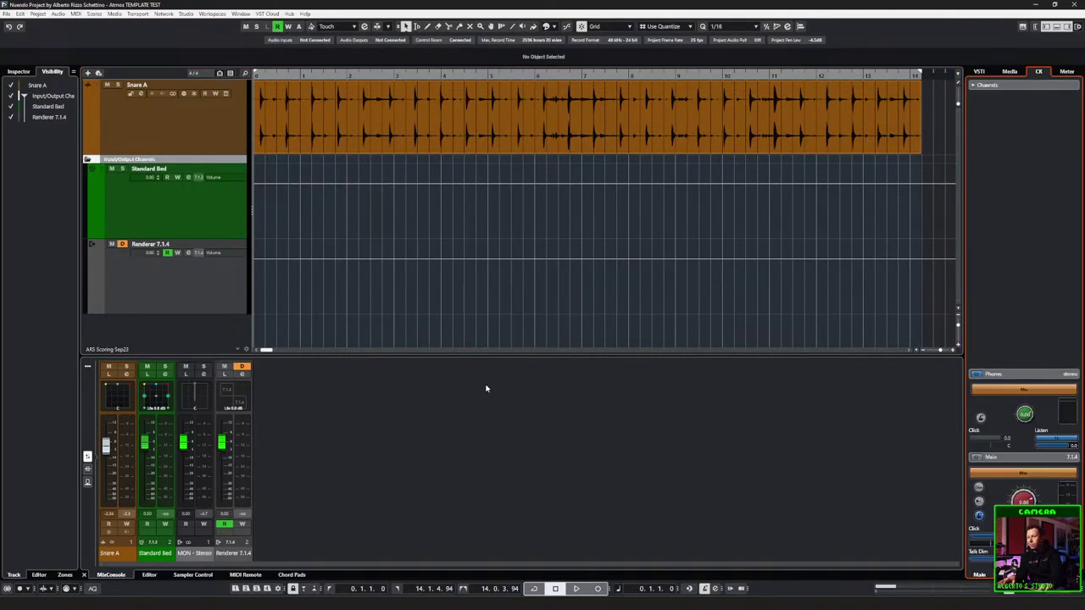
# Step: Show the MixConsole and play the project briefly to check the signal levels on the Snare A, Standard Bed and MON - Stereo channels
pyautogui.press('F3')
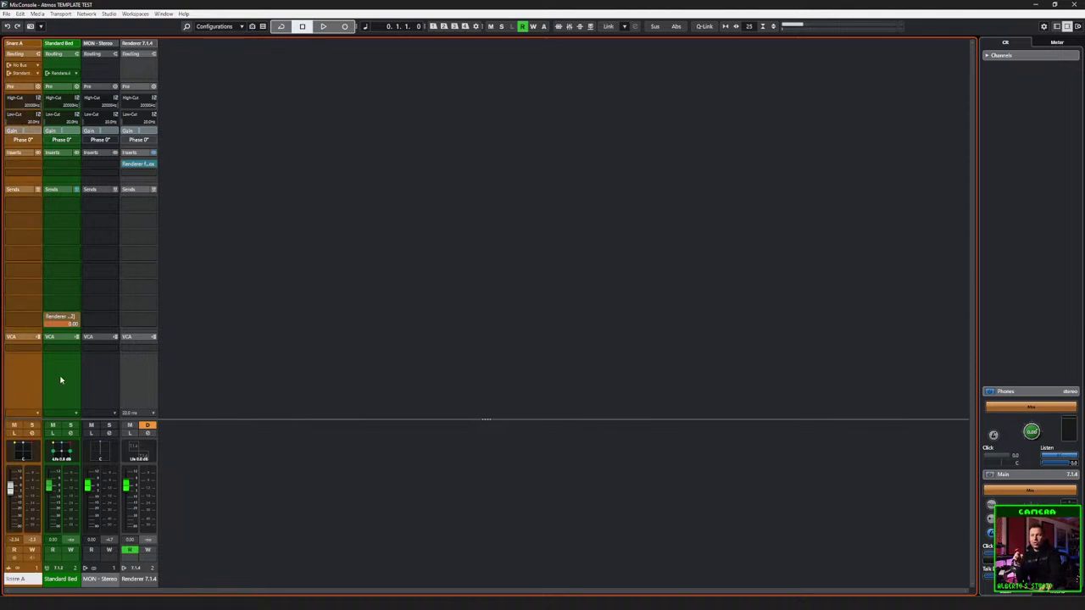
pyautogui.click(62, 374)
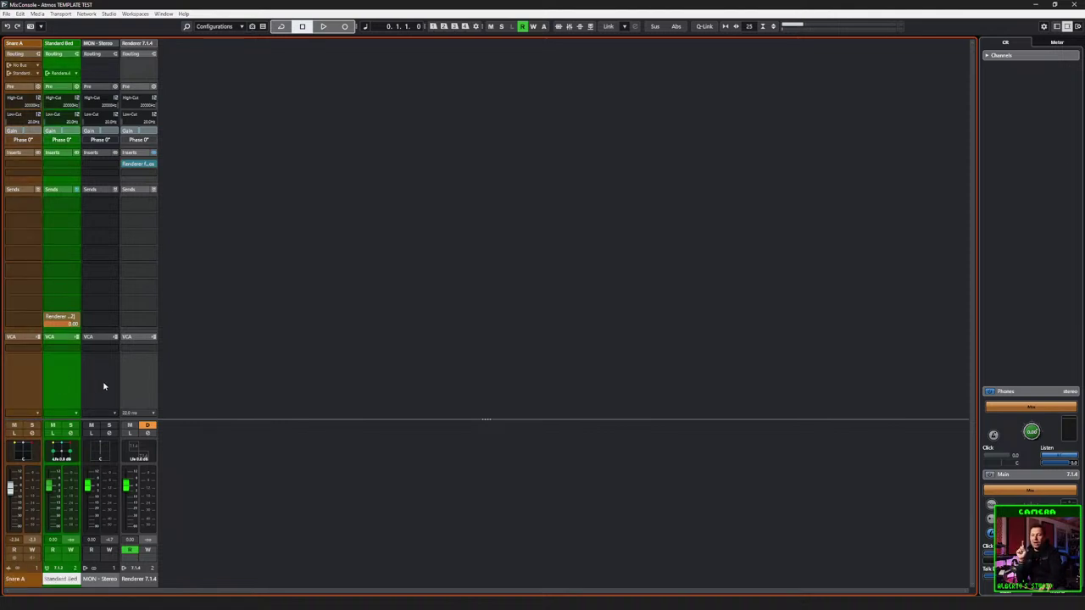
pyautogui.click(99, 376)
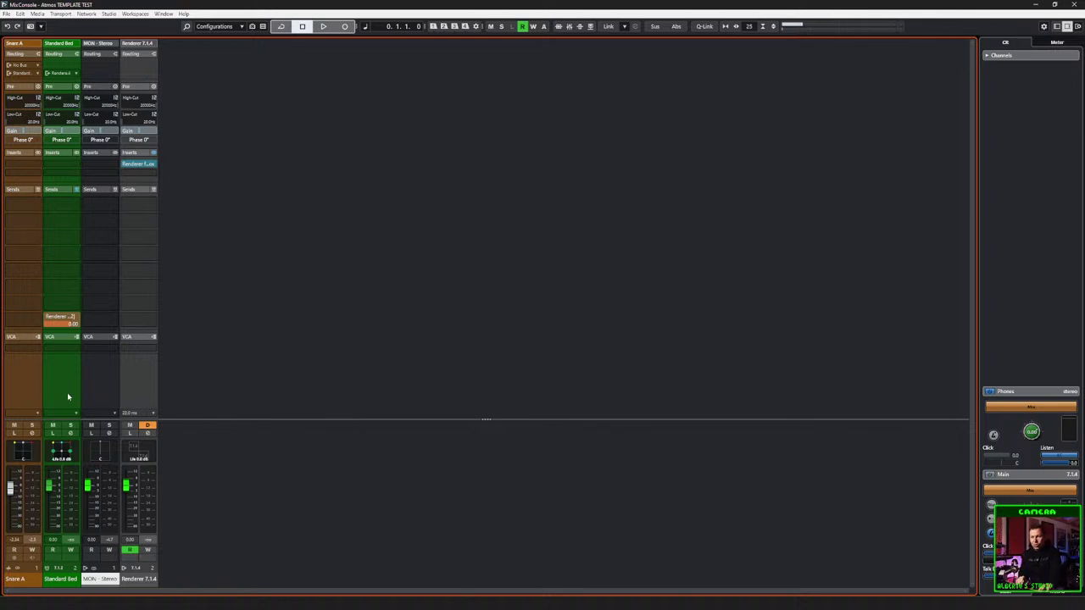
pyautogui.press('space')
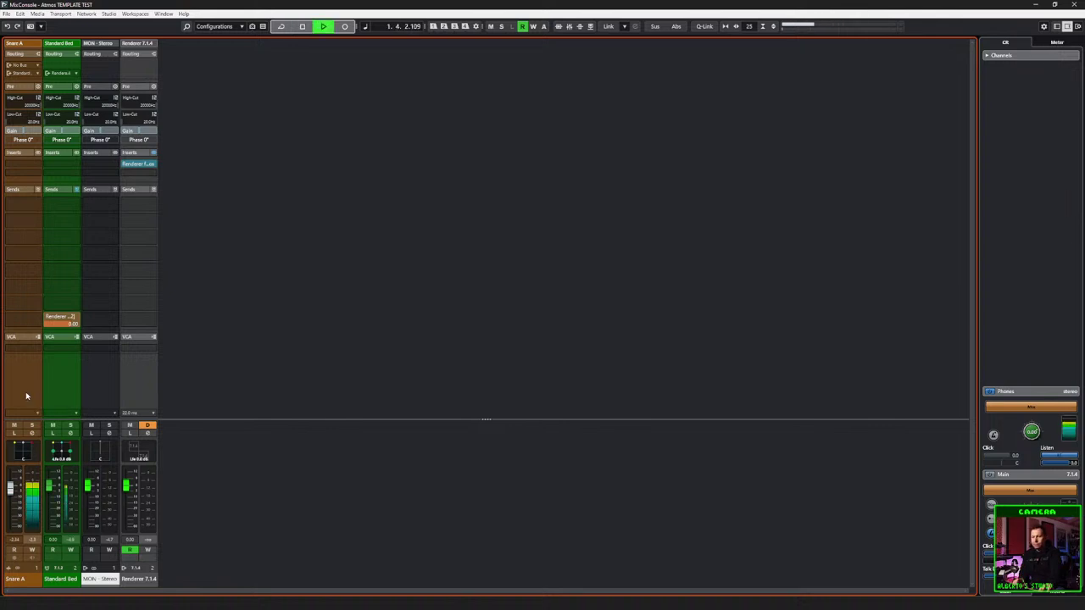
pyautogui.press('space')
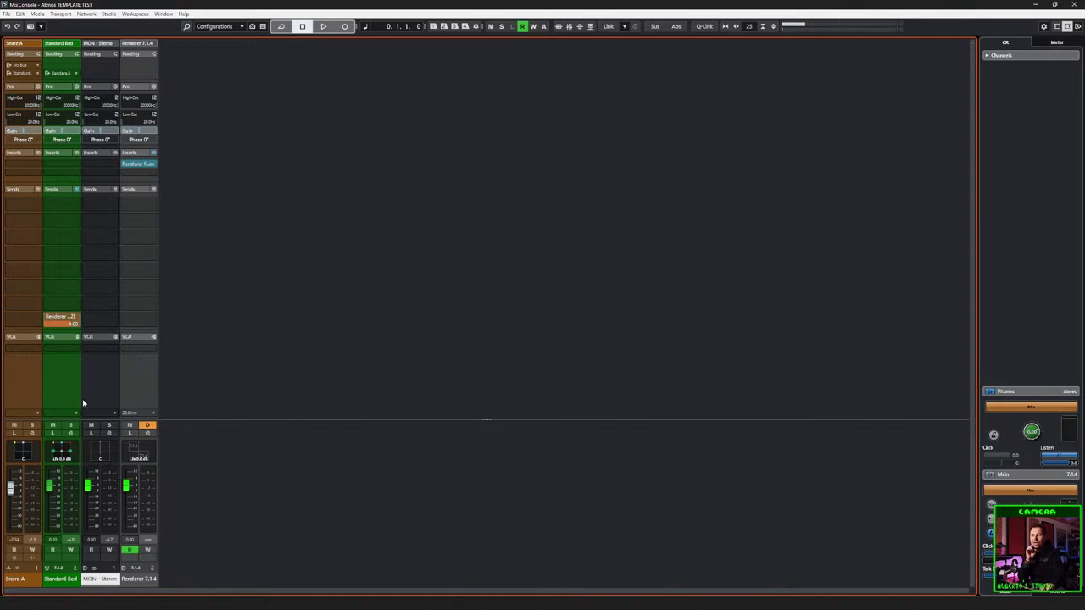
# Step: Open the Snare A channel's VST MultiPanner in Bed Mode and place its window next to the channel strips
pyautogui.click(24, 453)
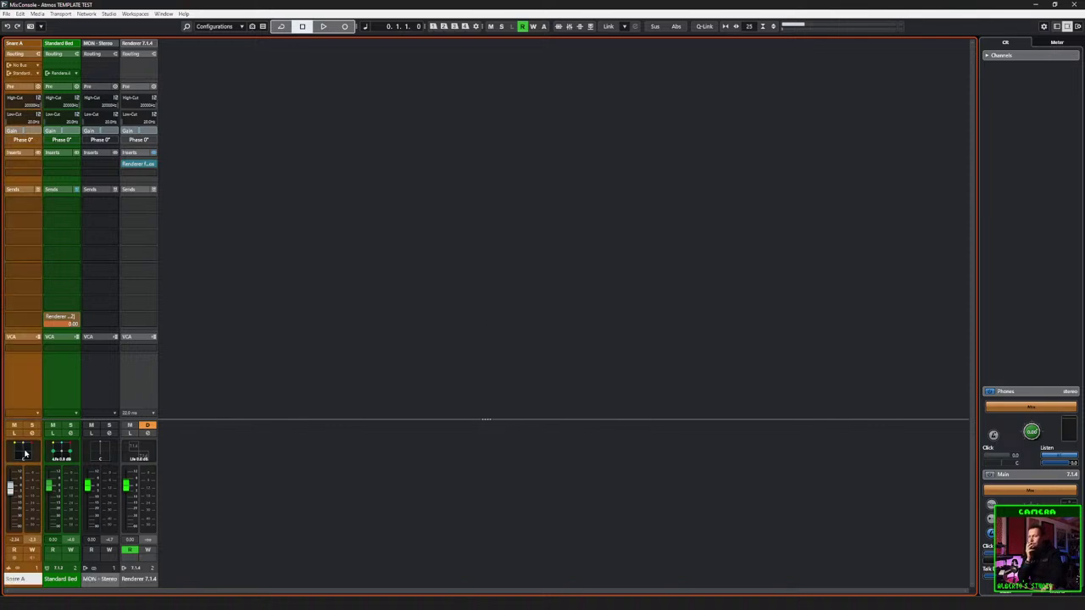
pyautogui.doubleClick(25, 453)
pyautogui.moveTo(433, 84); pyautogui.dragTo(312, 65)
pyautogui.click(225, 116)
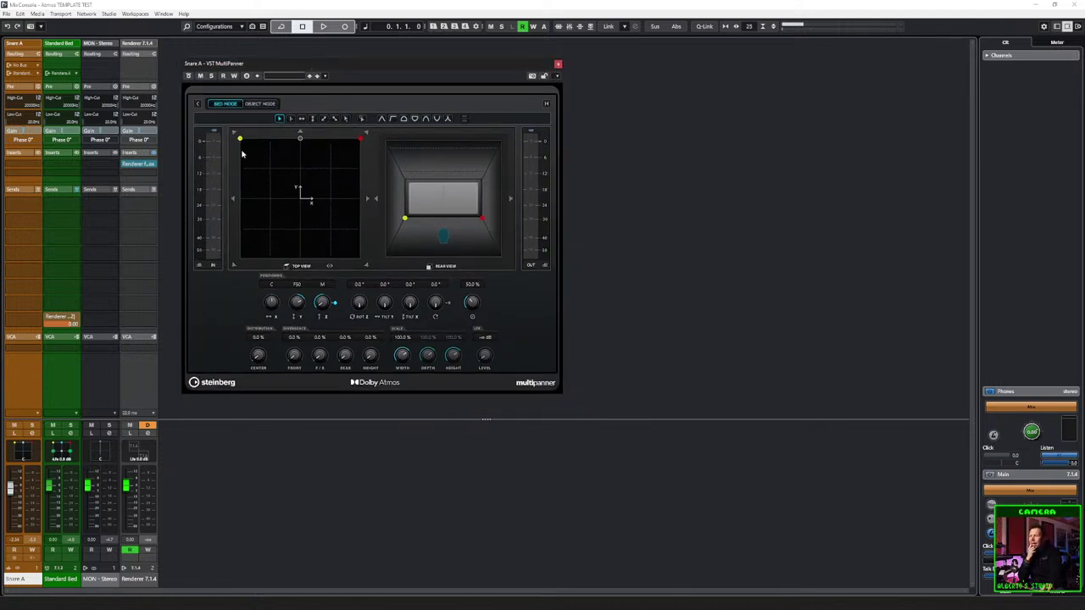
# Step: Reposition the Snare A left and right sources near the front corners of the panner, with a vertical position of about M25
pyautogui.moveTo(299, 141)
pyautogui.mouseDown()
pyautogui.moveTo(331, 155)
pyautogui.moveTo(310, 191)
pyautogui.moveTo(300, 189)
pyautogui.moveTo(301, 143)
pyautogui.mouseUp()
pyautogui.moveTo(479, 220); pyautogui.dragTo(483, 211)
pyautogui.moveTo(404, 219); pyautogui.dragTo(409, 247)
pyautogui.moveTo(361, 140)
pyautogui.mouseDown()
pyautogui.moveTo(343, 165)
pyautogui.moveTo(348, 155)
pyautogui.mouseUp()
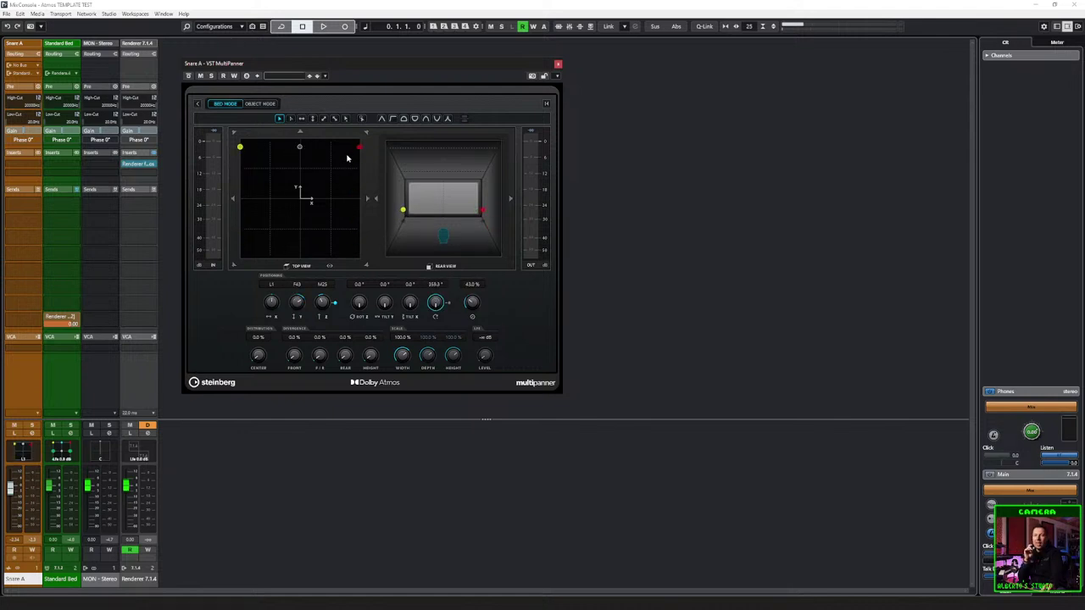
pyautogui.click(246, 148)
pyautogui.moveTo(246, 148)
pyautogui.mouseDown()
pyautogui.moveTo(255, 145)
pyautogui.moveTo(241, 142)
pyautogui.mouseUp()
pyautogui.moveTo(361, 144); pyautogui.dragTo(358, 151)
pyautogui.press('F3')
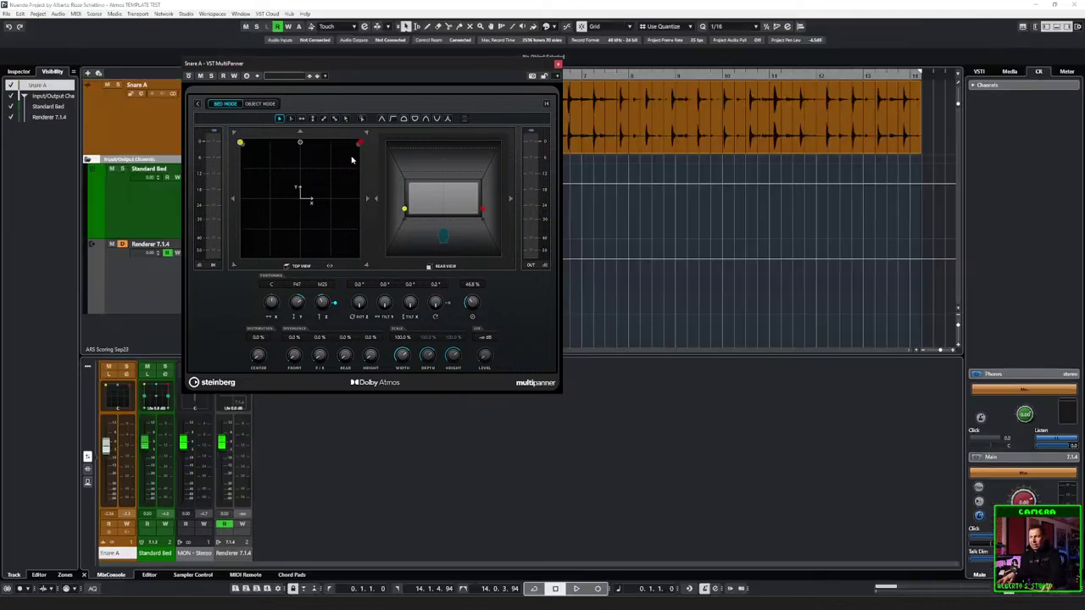
pyautogui.moveTo(493, 67); pyautogui.dragTo(589, 165)
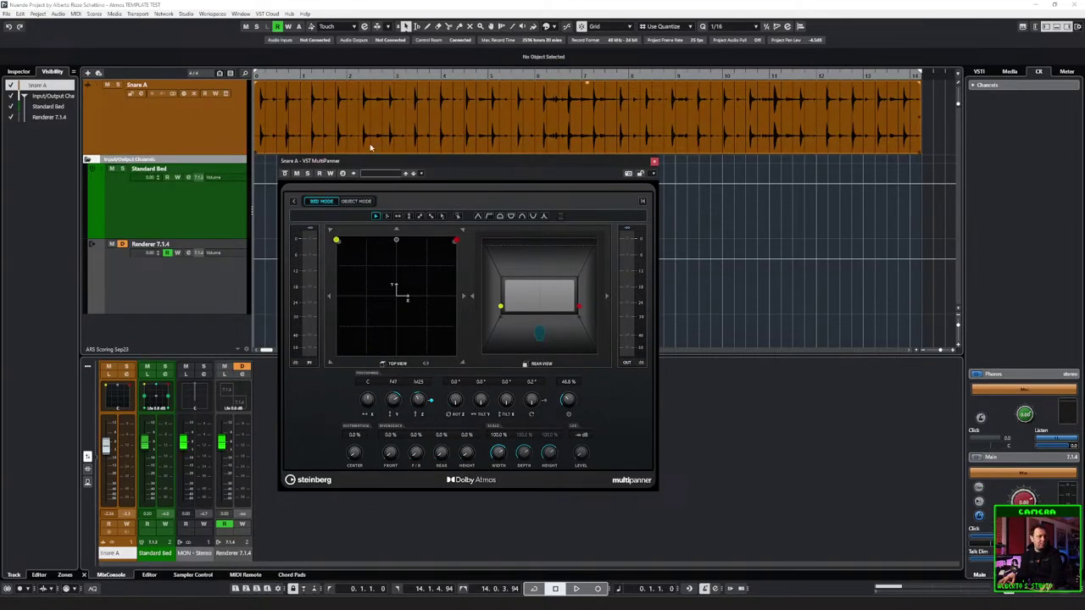
pyautogui.press('F3')
pyautogui.moveTo(387, 160); pyautogui.dragTo(311, 75)
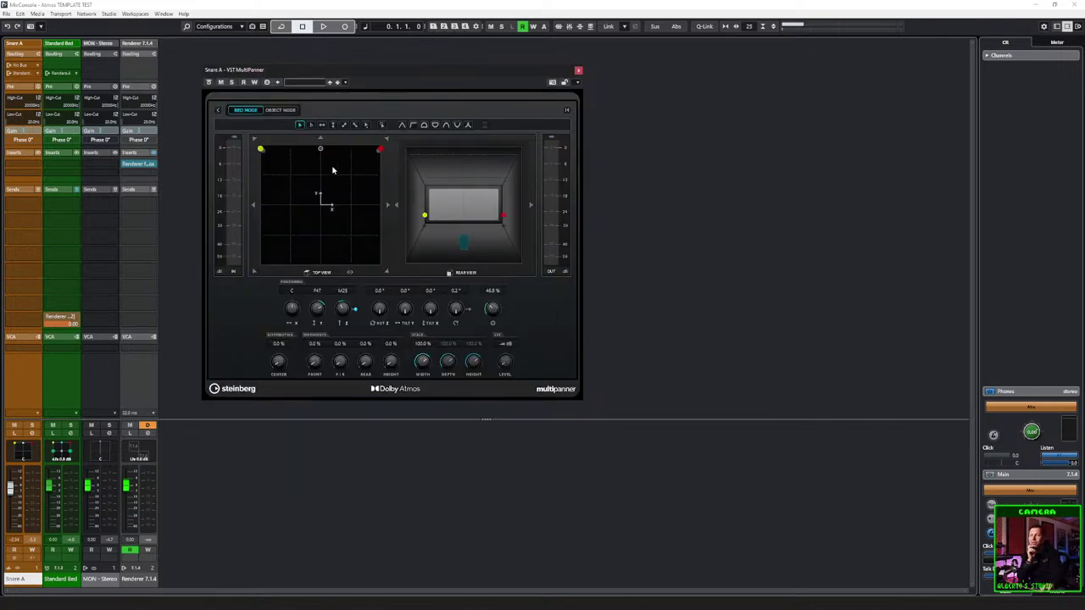
# Step: Collapse the Snare A panner width to 0 % with the source near front centre, and widen it again to 141.4 %
pyautogui.moveTo(455, 308); pyautogui.dragTo(457, 313)
pyautogui.moveTo(423, 363); pyautogui.dragTo(412, 415)
pyautogui.moveTo(319, 174)
pyautogui.mouseDown()
pyautogui.moveTo(314, 152)
pyautogui.moveTo(338, 151)
pyautogui.moveTo(267, 163)
pyautogui.moveTo(259, 147)
pyautogui.moveTo(307, 171)
pyautogui.moveTo(370, 150)
pyautogui.moveTo(291, 153)
pyautogui.moveTo(289, 178)
pyautogui.moveTo(322, 158)
pyautogui.mouseUp()
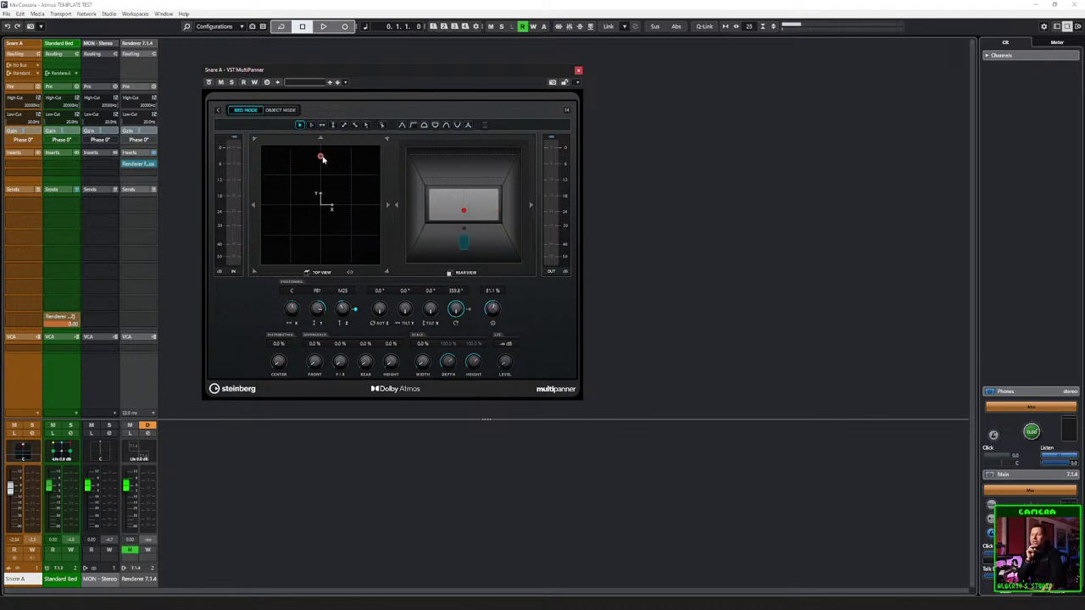
pyautogui.moveTo(422, 362); pyautogui.dragTo(422, 259)
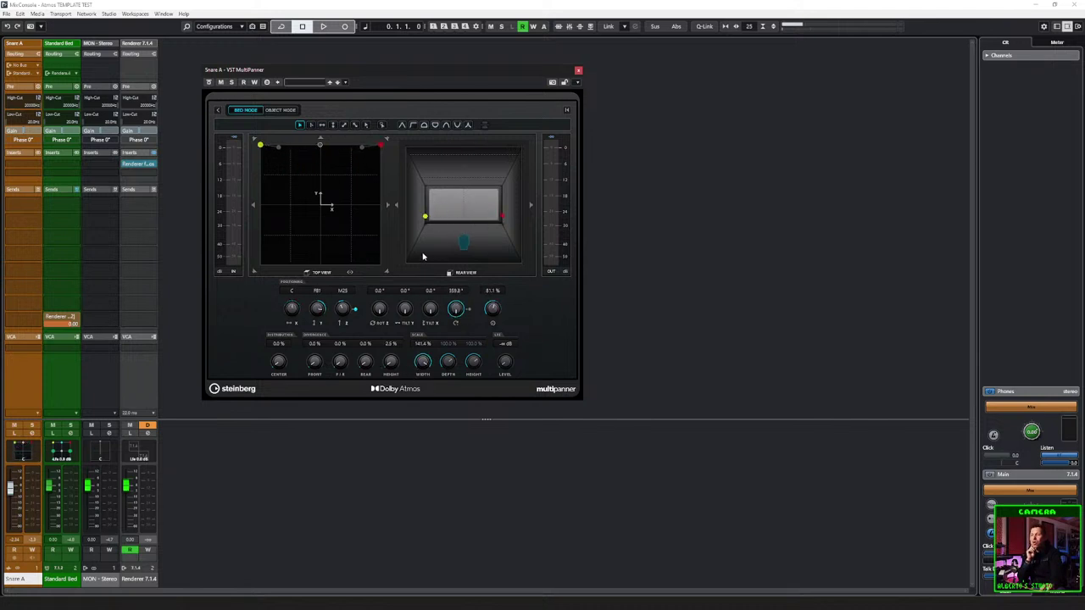
pyautogui.moveTo(381, 150)
pyautogui.mouseDown()
pyautogui.moveTo(363, 161)
pyautogui.moveTo(382, 148)
pyautogui.mouseUp()
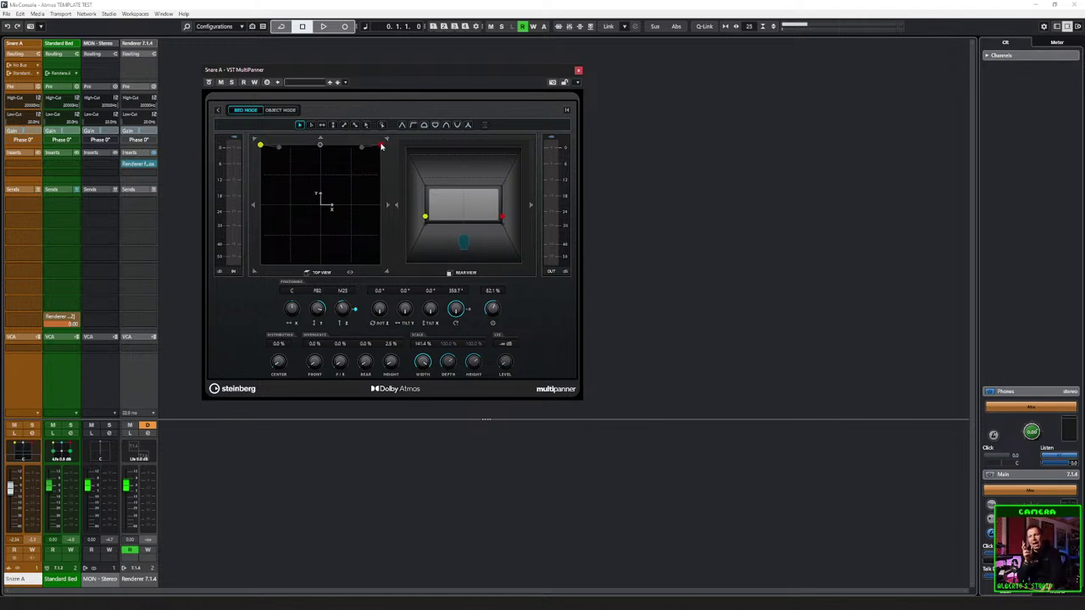
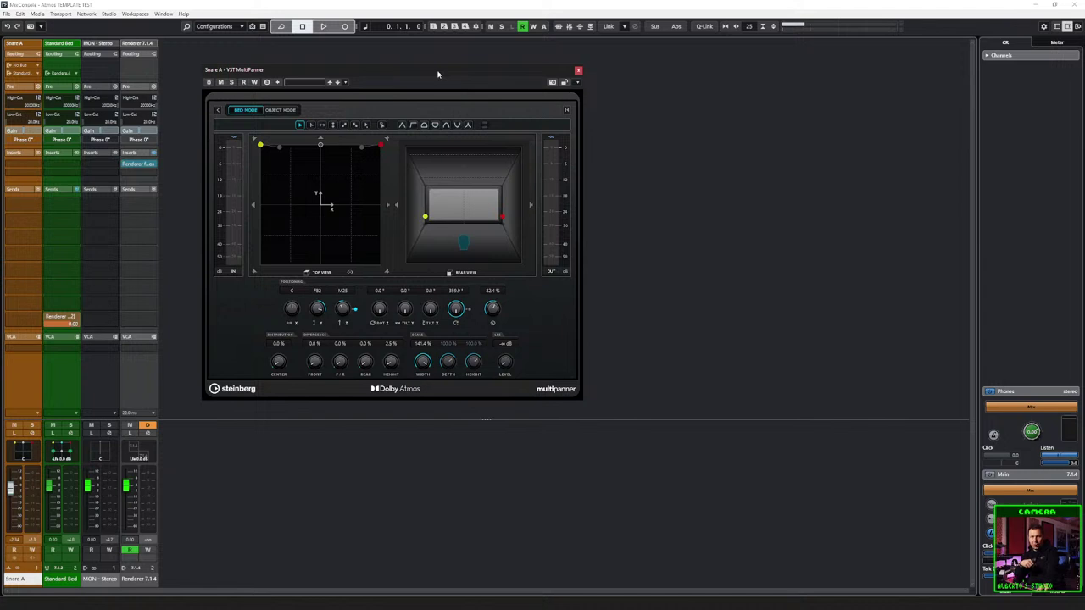
# Step: Close the Snare A panner and show the output busses in the Audio Connections
pyautogui.click(578, 69)
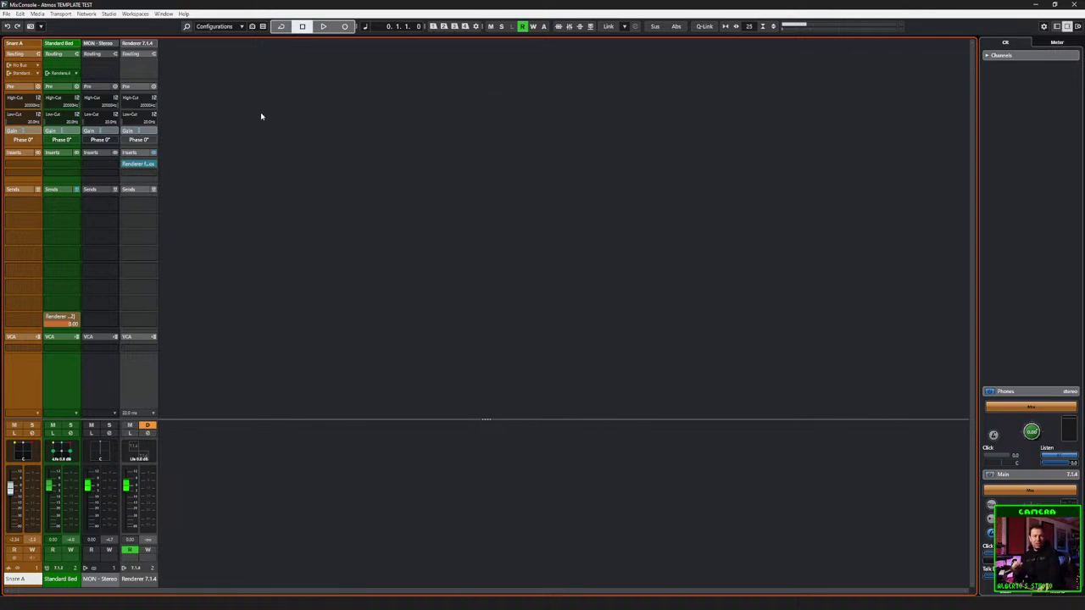
pyautogui.press('F4')
pyautogui.click(370, 104)
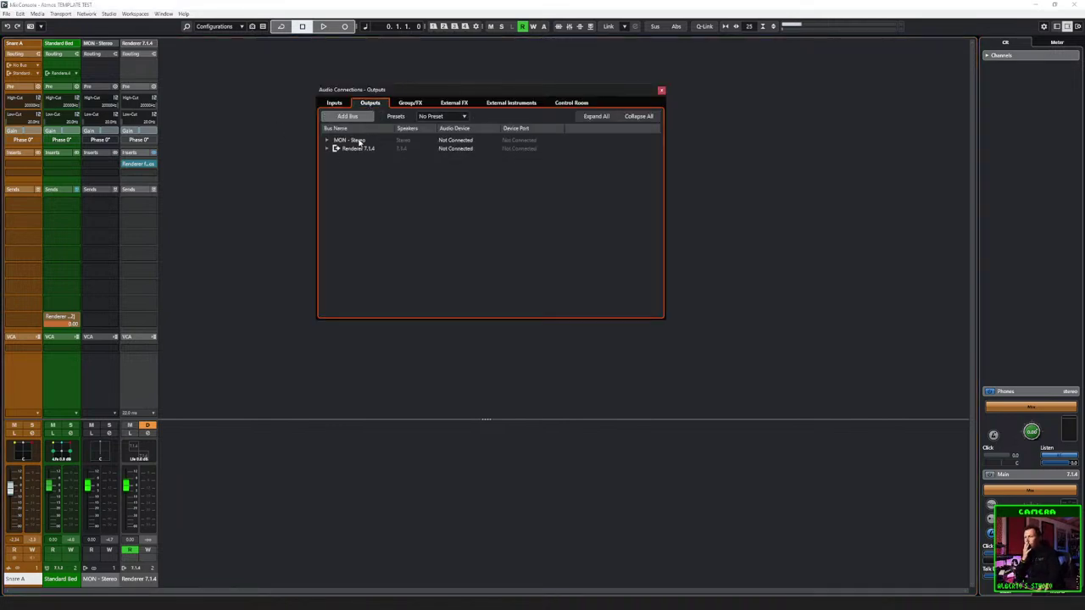
pyautogui.click(348, 118)
pyautogui.click(550, 289)
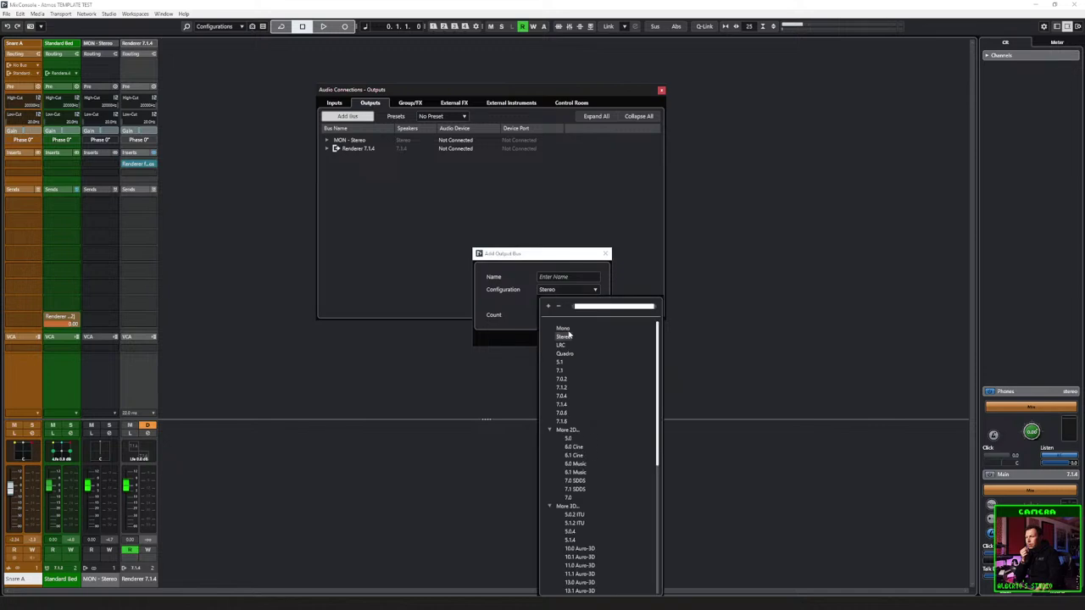
pyautogui.scroll(-10, 585, 407)
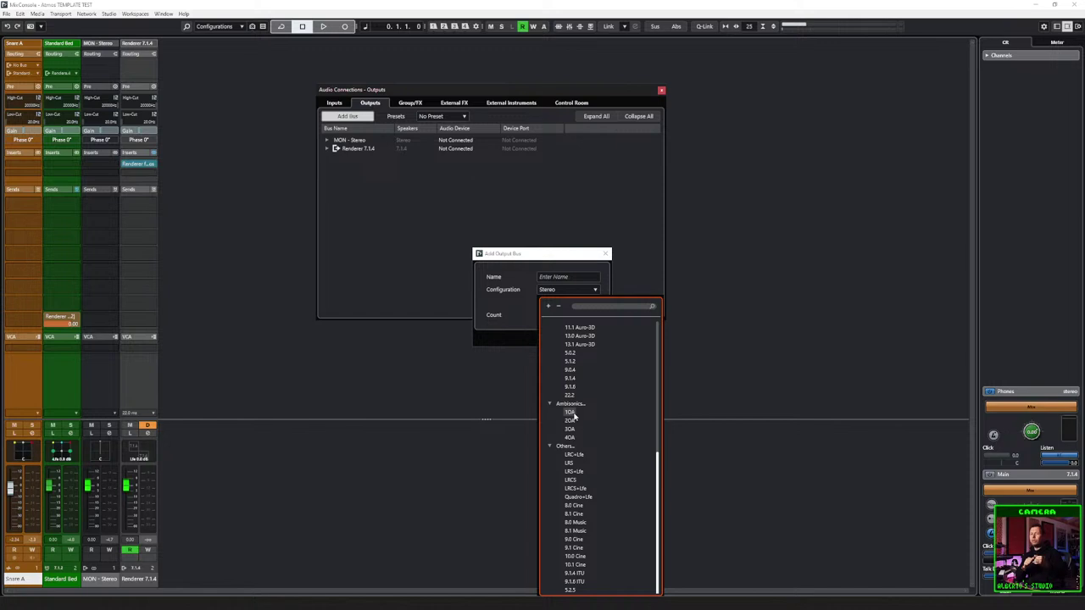
pyautogui.click(505, 315)
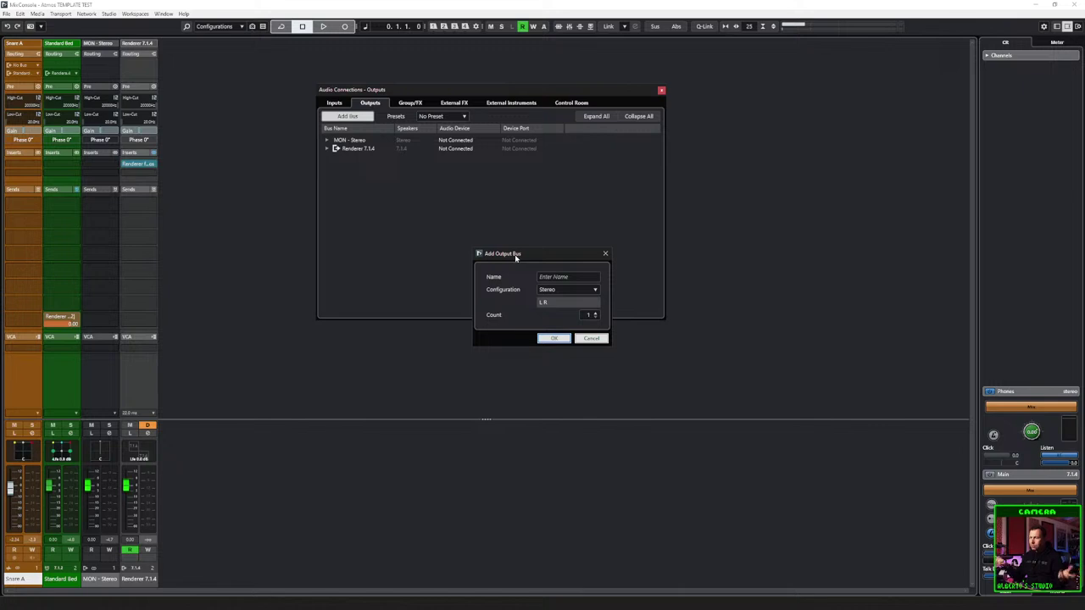
pyautogui.click(591, 338)
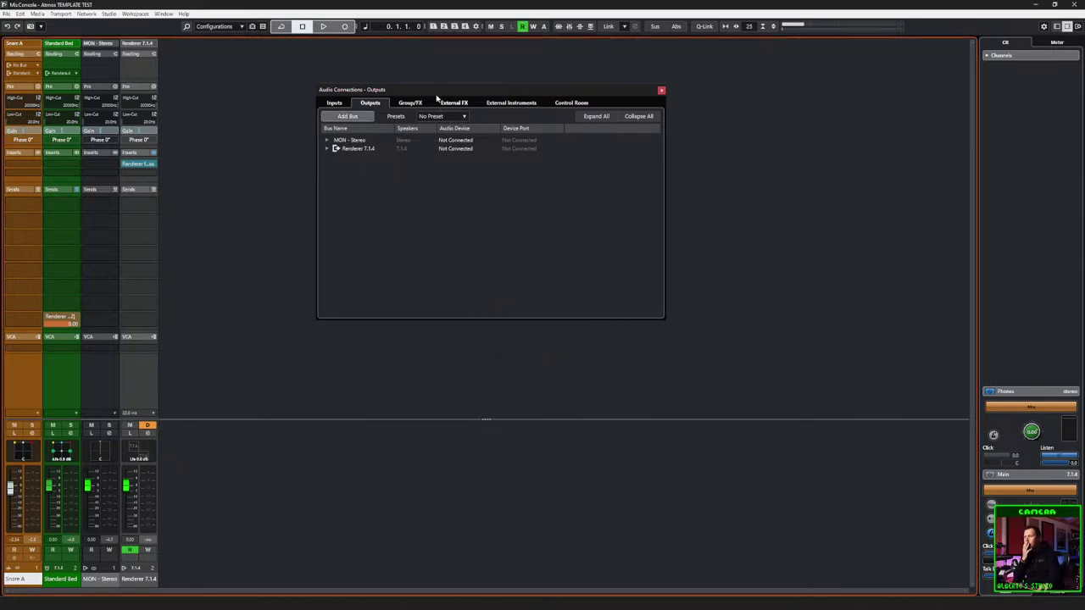
# Step: Add a third-order Ambisonics (3OA) output bus to the Audio Connections
pyautogui.moveTo(434, 93); pyautogui.dragTo(456, 88)
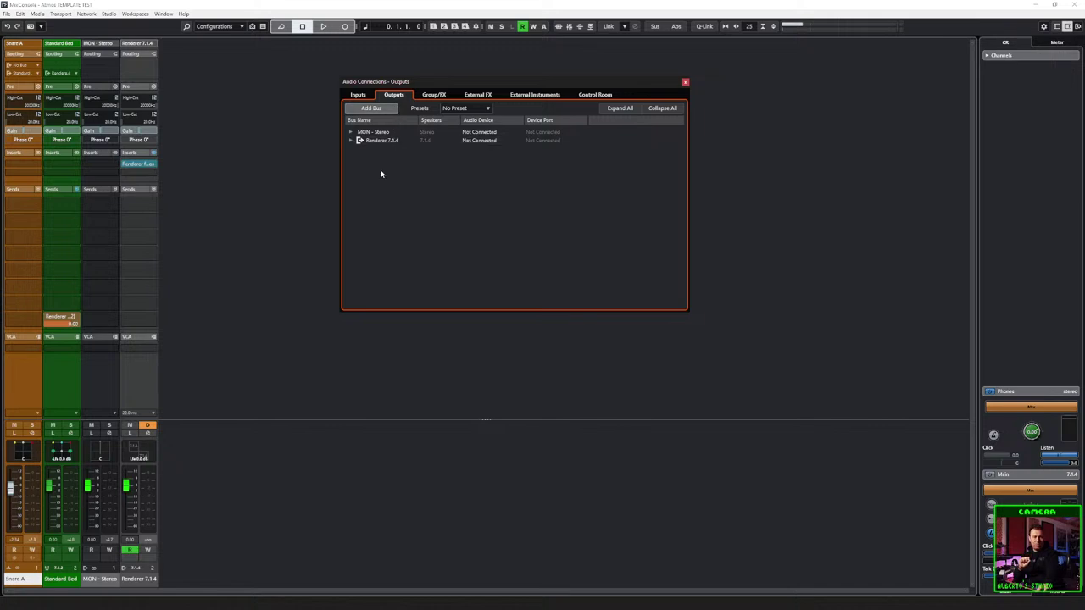
pyautogui.click(286, 184)
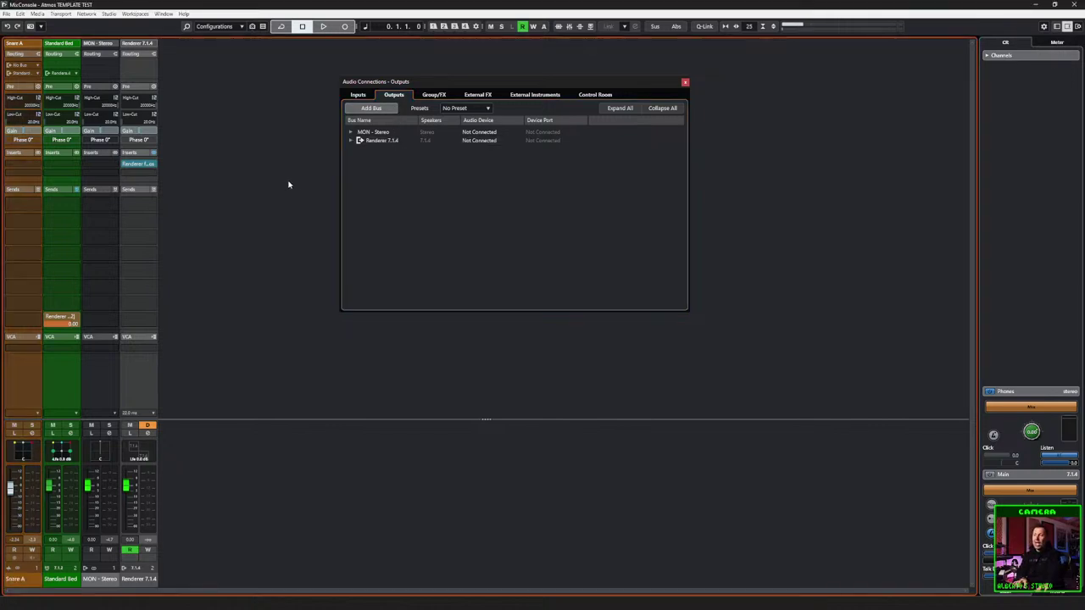
pyautogui.click(365, 212)
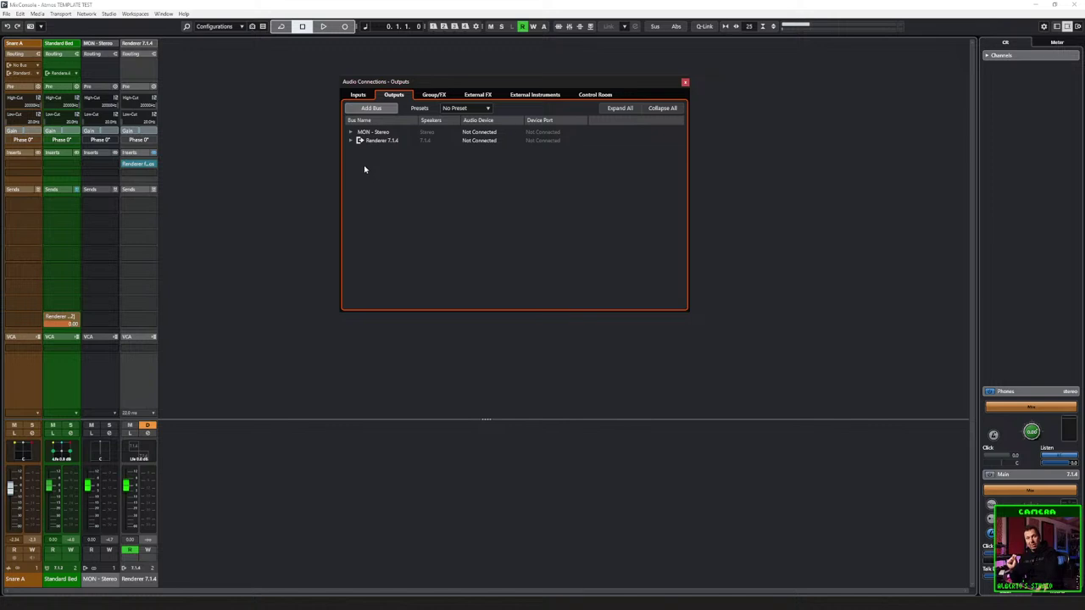
pyautogui.rightClick(365, 169)
pyautogui.moveTo(387, 180)
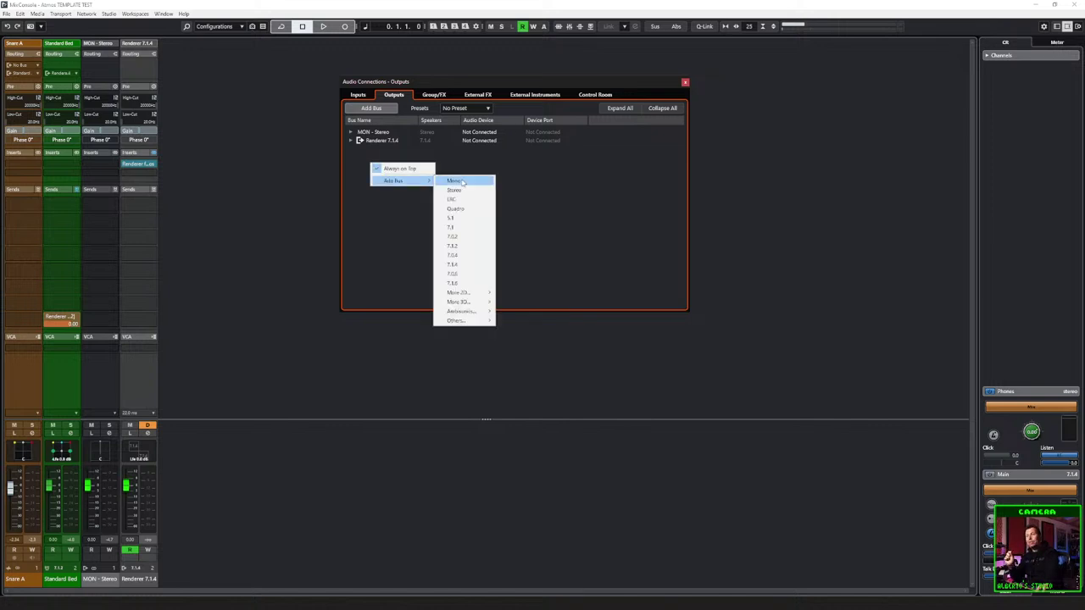
pyautogui.moveTo(464, 312)
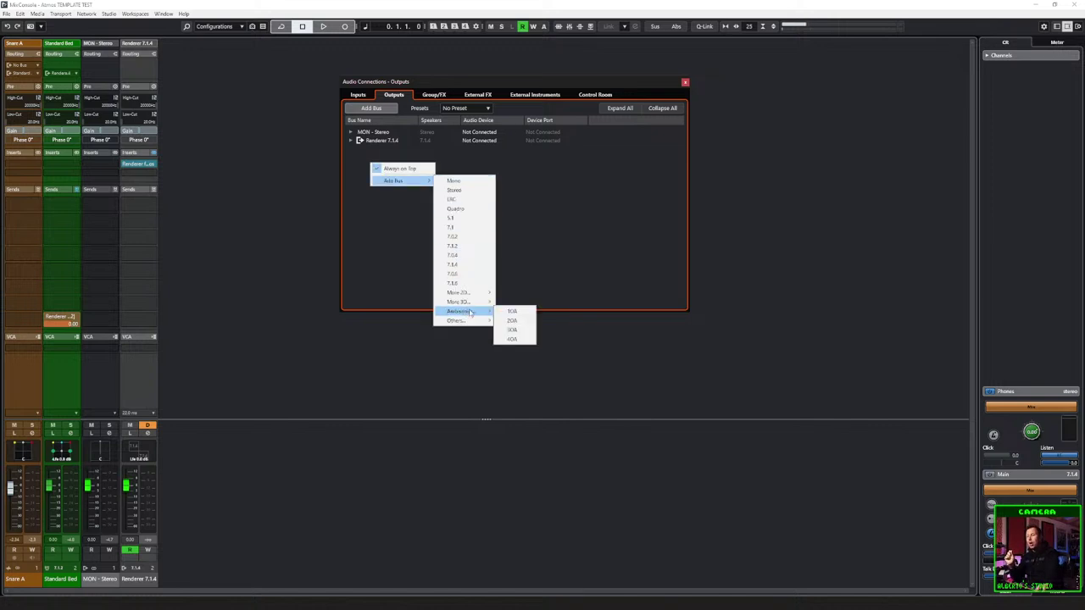
pyautogui.click(514, 331)
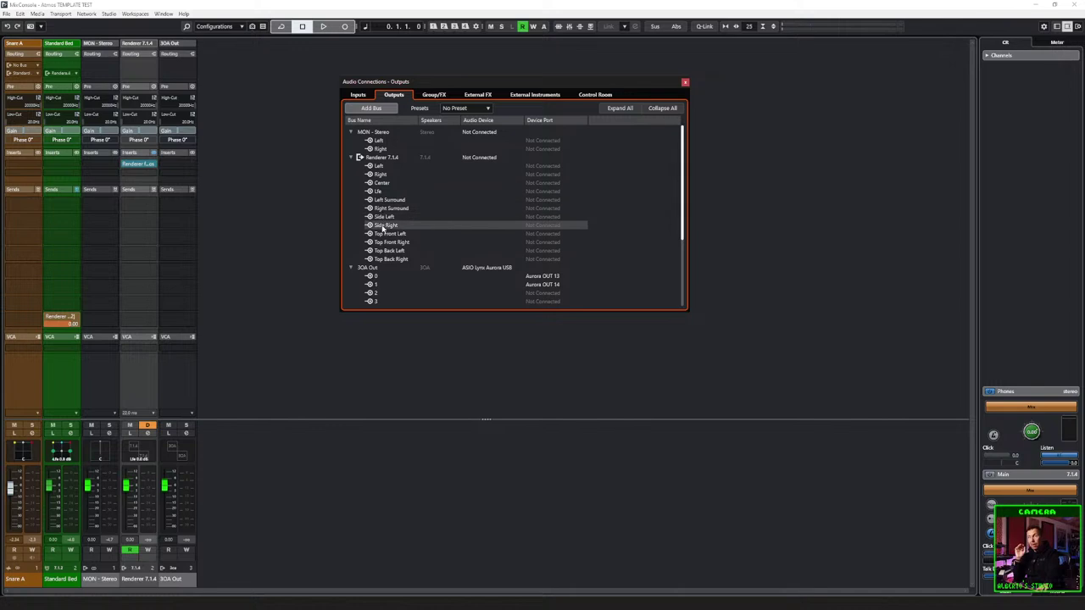
# Step: Set the 3OA output bus's audio device to Not Connected, and enlarge the Audio Connections window to show all bus channels
pyautogui.scroll(-4, 390, 241)
pyautogui.click(480, 166)
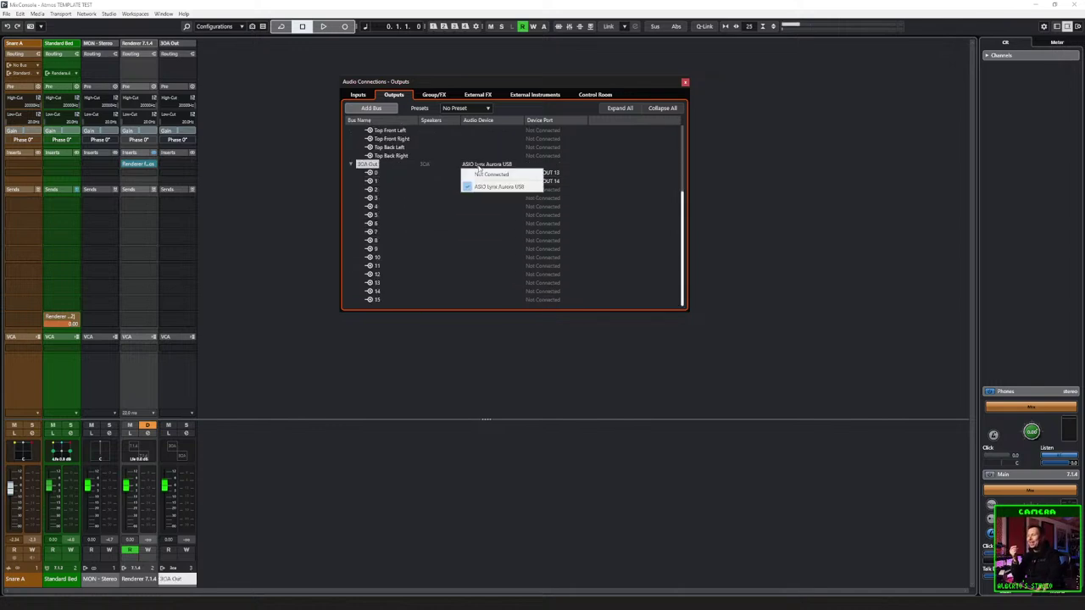
pyautogui.click(487, 174)
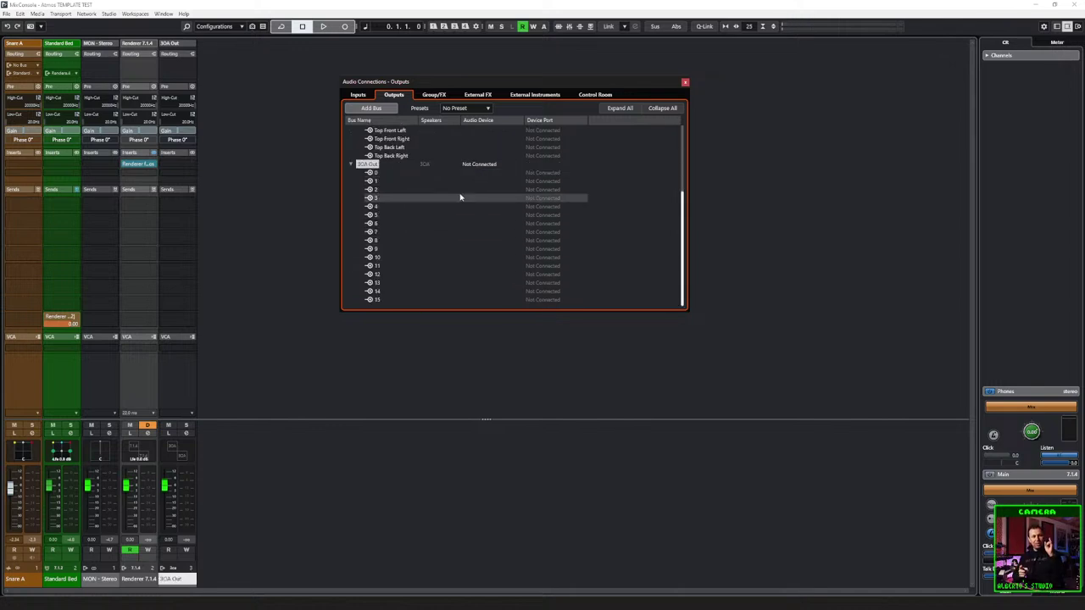
pyautogui.moveTo(447, 311); pyautogui.dragTo(442, 557)
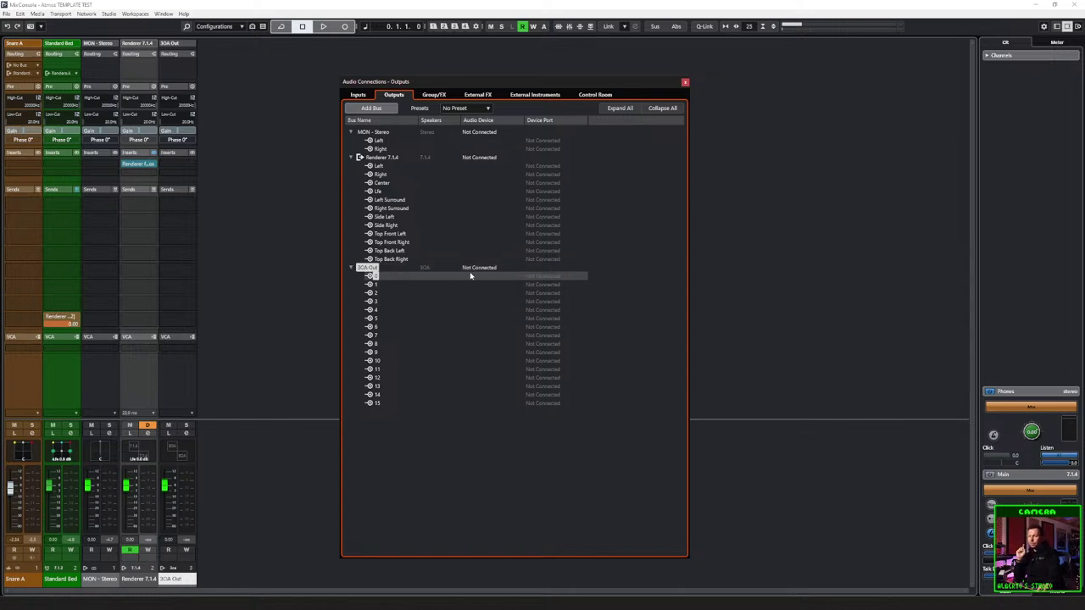
# Step: Rename the 3OA output bus as MON - 3OA
pyautogui.doubleClick(386, 269)
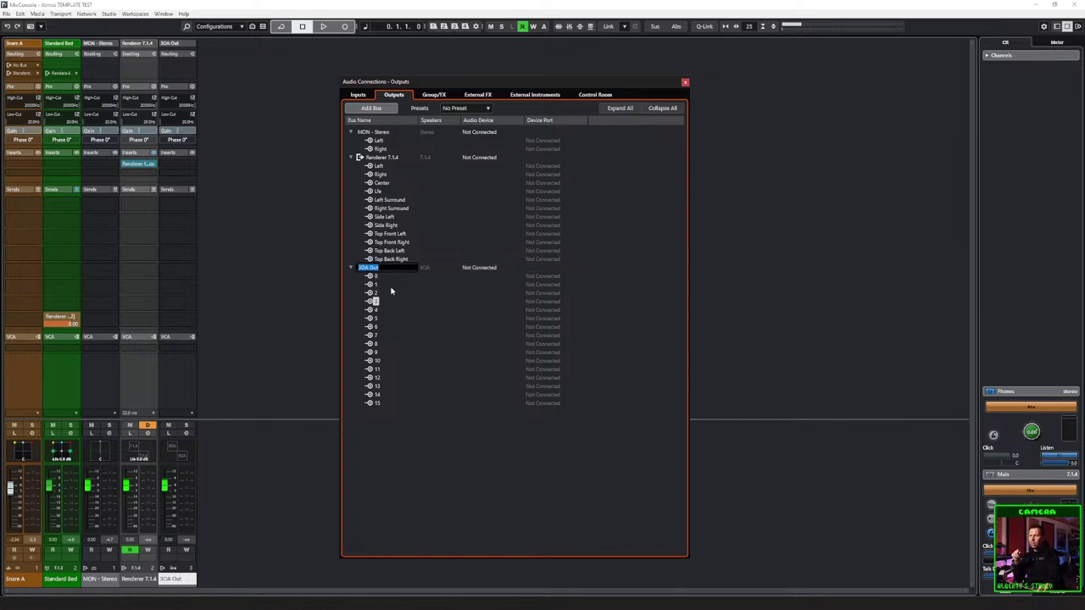
pyautogui.click(395, 288)
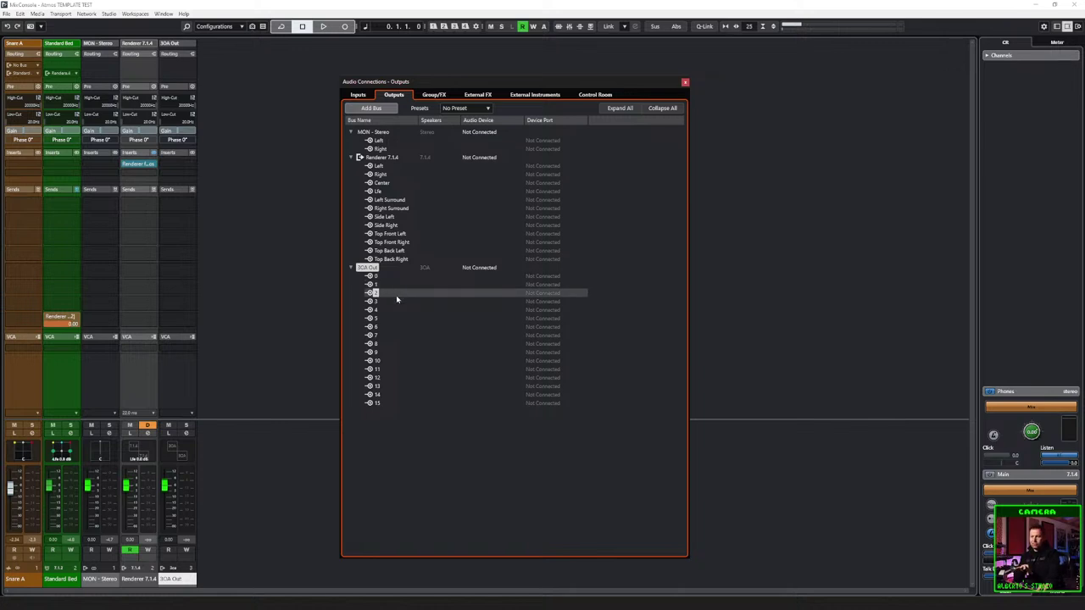
pyautogui.doubleClick(367, 267)
pyautogui.write('MON - ')
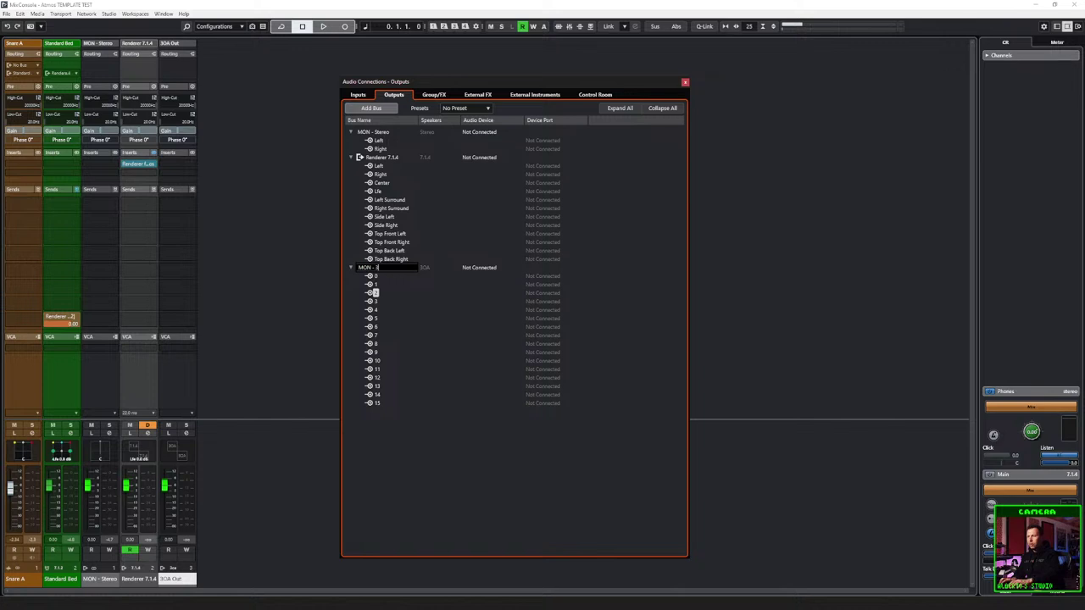
pyautogui.write('3OA')
pyautogui.press('Return')
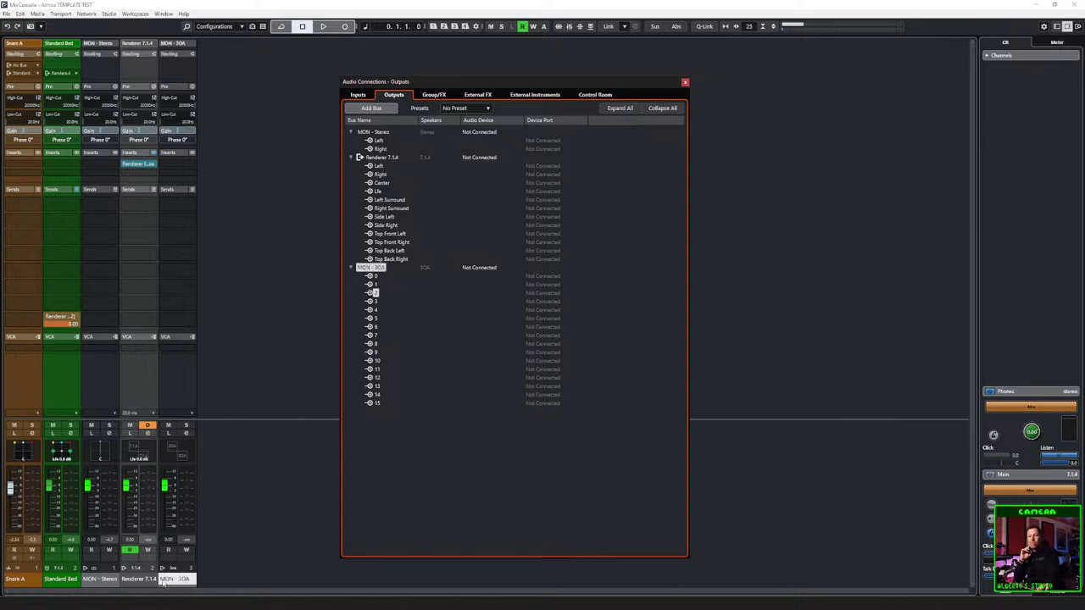
# Step: Rename the MON - 3OA output bus as MON - OA in the Audio Connections
pyautogui.doubleClick(371, 267)
pyautogui.write('MON - Amb')
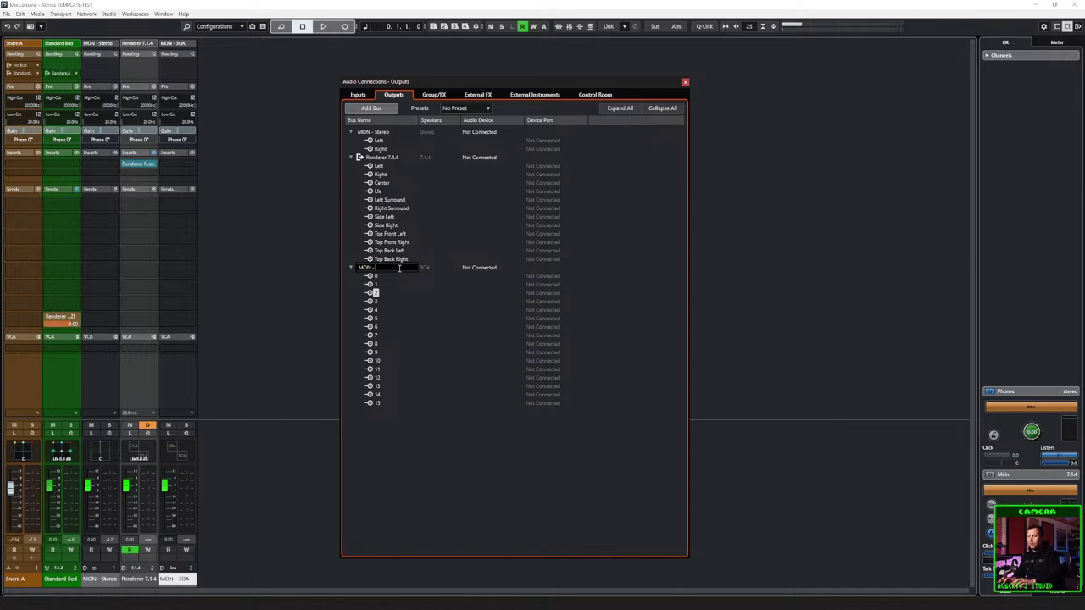
pyautogui.press('BackSpace')
pyautogui.press('BackSpace')
pyautogui.press('BackSpace')
pyautogui.write('OA')
pyautogui.press('Return')
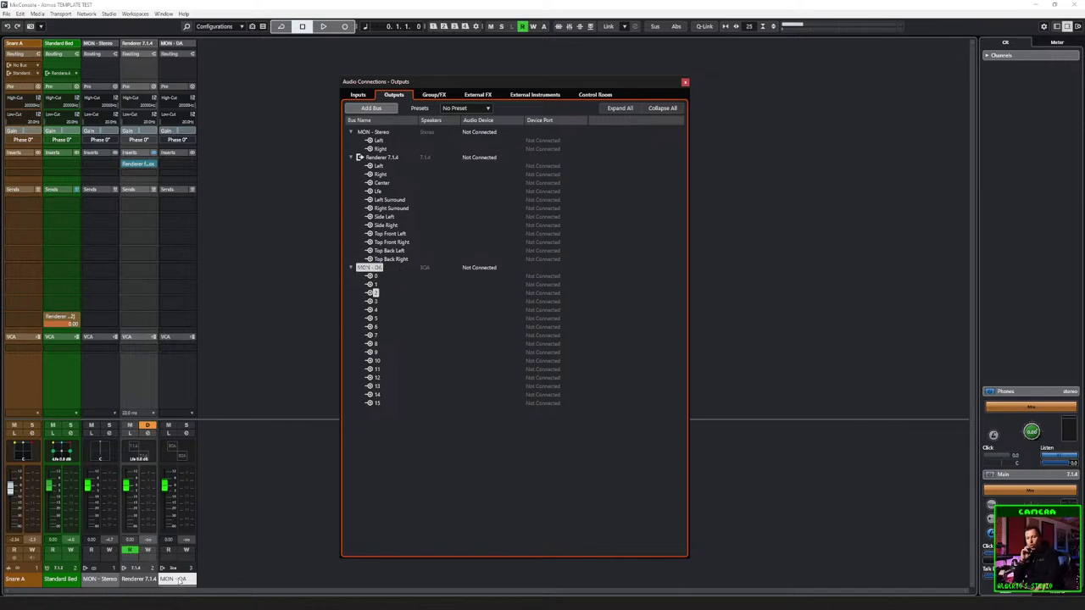
# Step: Restore the third-order Ambisonics output bus's name to MON - 3OA
pyautogui.doubleClick(371, 268)
pyautogui.click(376, 268)
pyautogui.write('3')
pyautogui.press('Return')
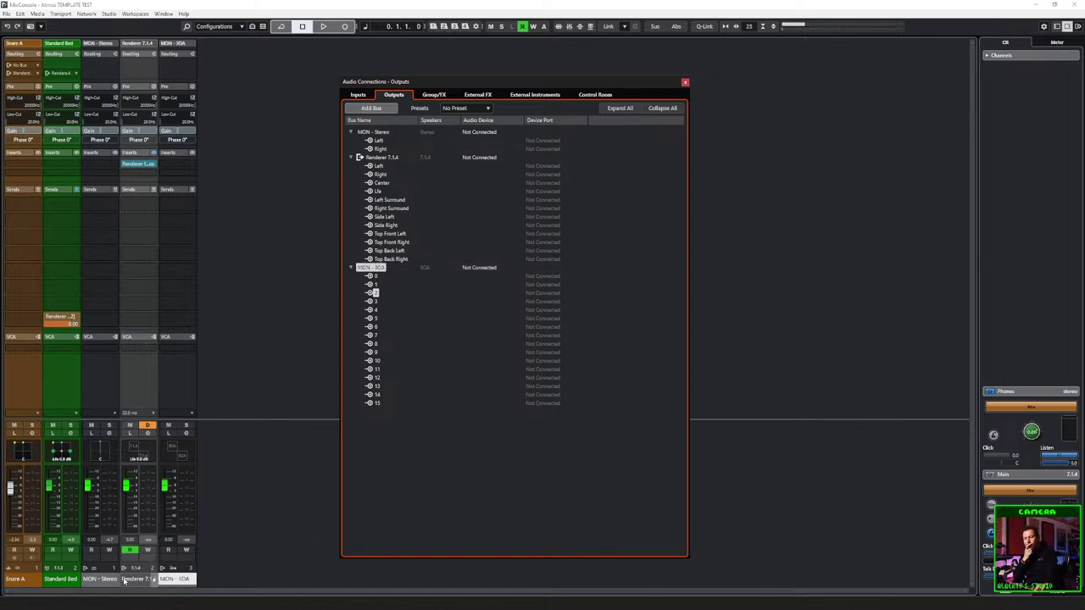
# Step: Compare the MON - Stereo and Renderer 7.1.4 channels in the mixer with the track list in the Project window
pyautogui.click(95, 580)
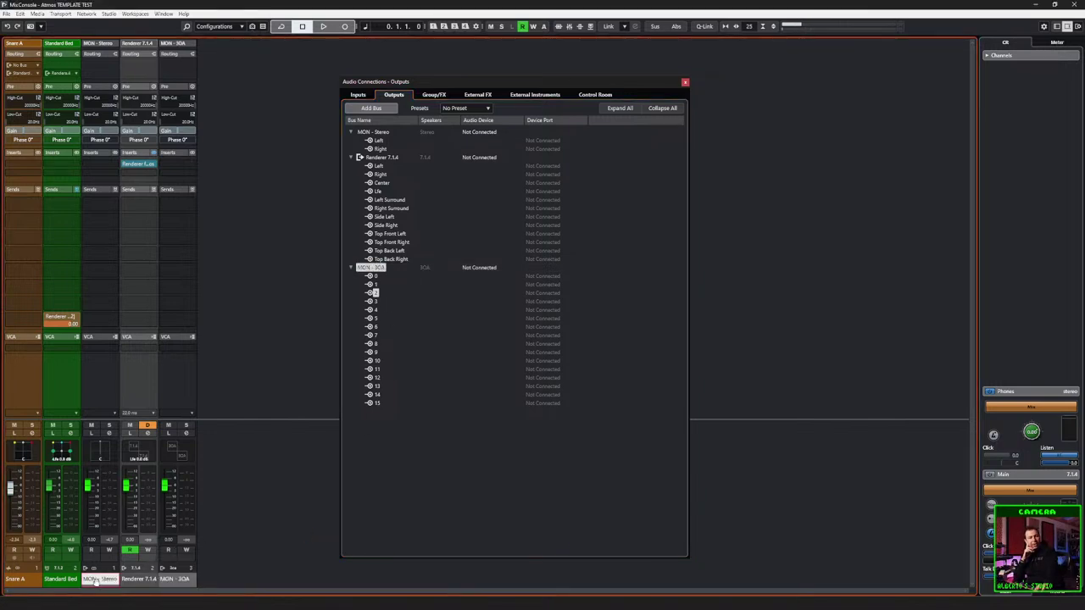
pyautogui.click(138, 581)
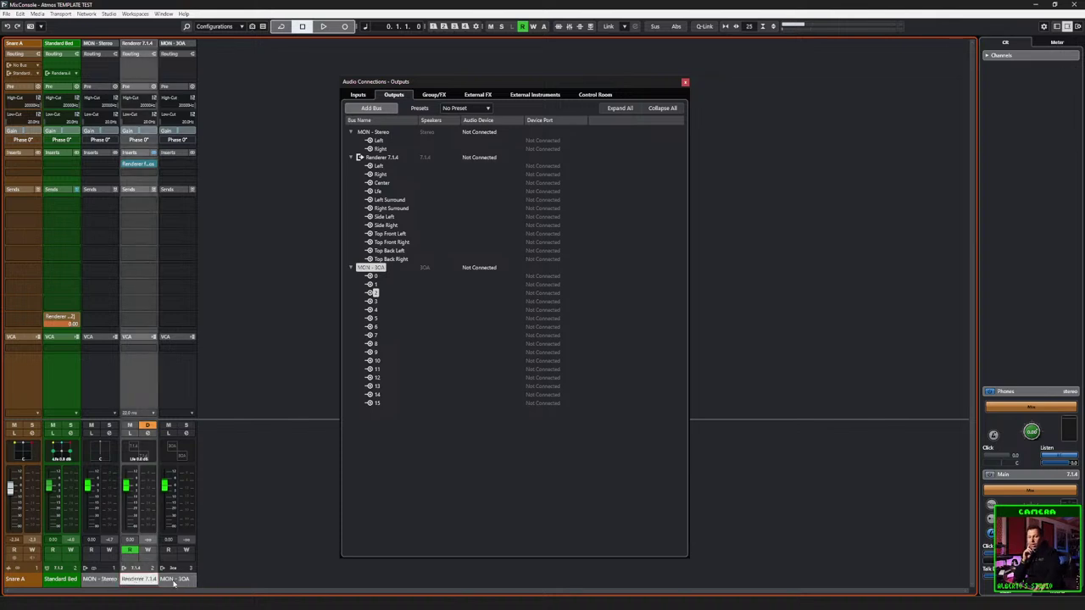
pyautogui.press('F3')
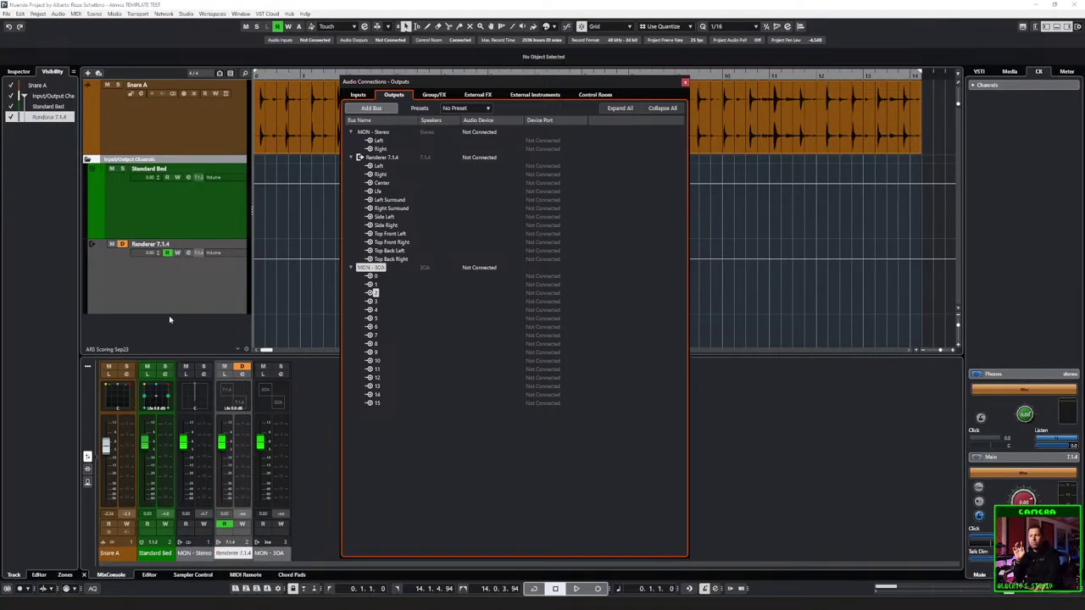
pyautogui.click(163, 308)
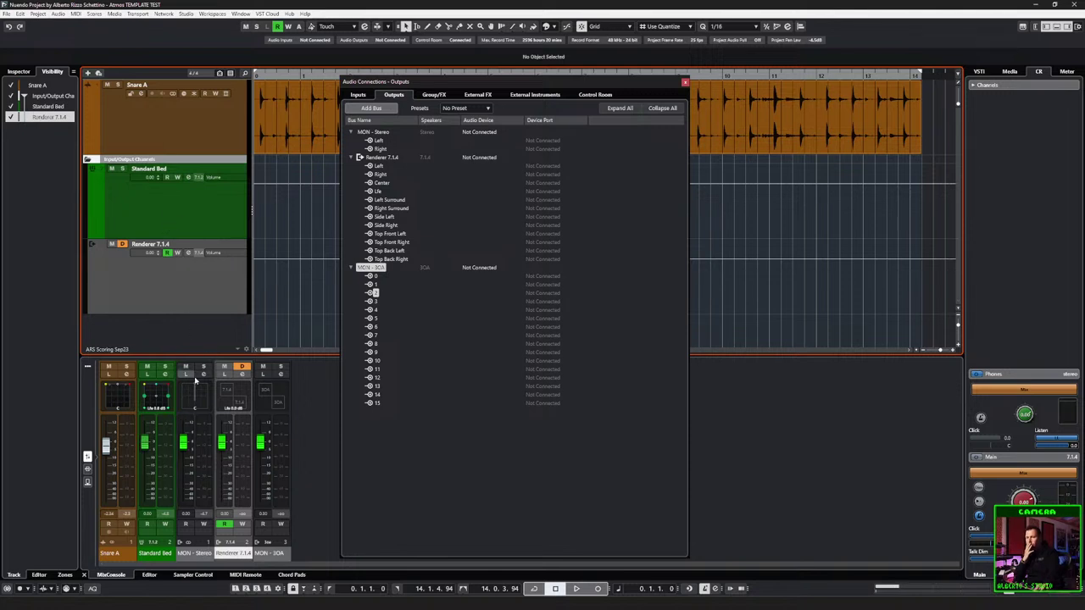
pyautogui.press('F3')
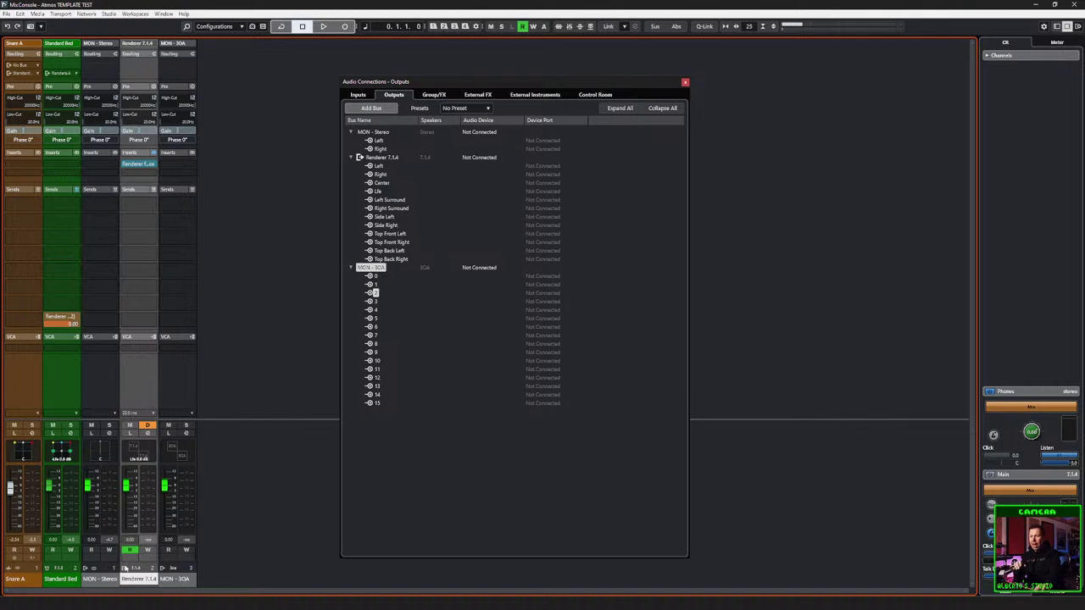
# Step: Show the mixer's channel visibility list, check the MON - 3OA entry's options there, and close the Audio Connections
pyautogui.click(1058, 26)
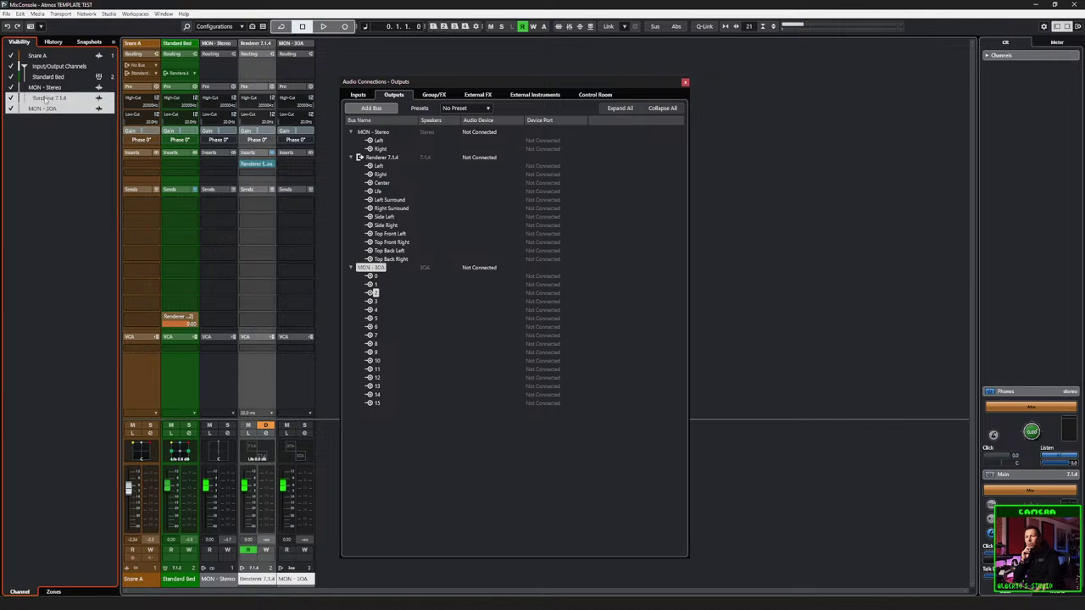
pyautogui.rightClick(45, 111)
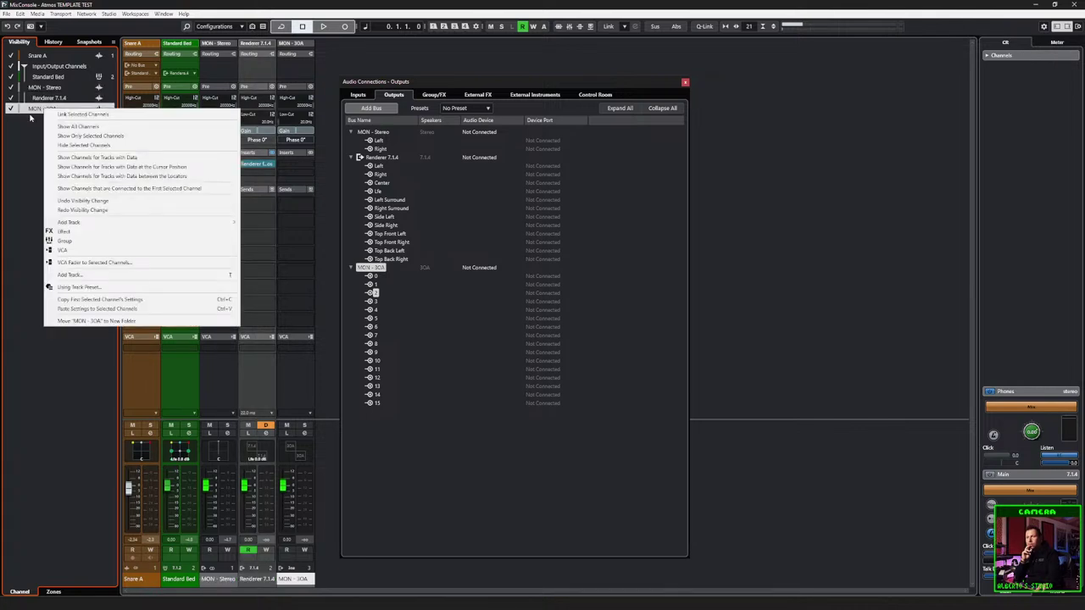
pyautogui.click(29, 140)
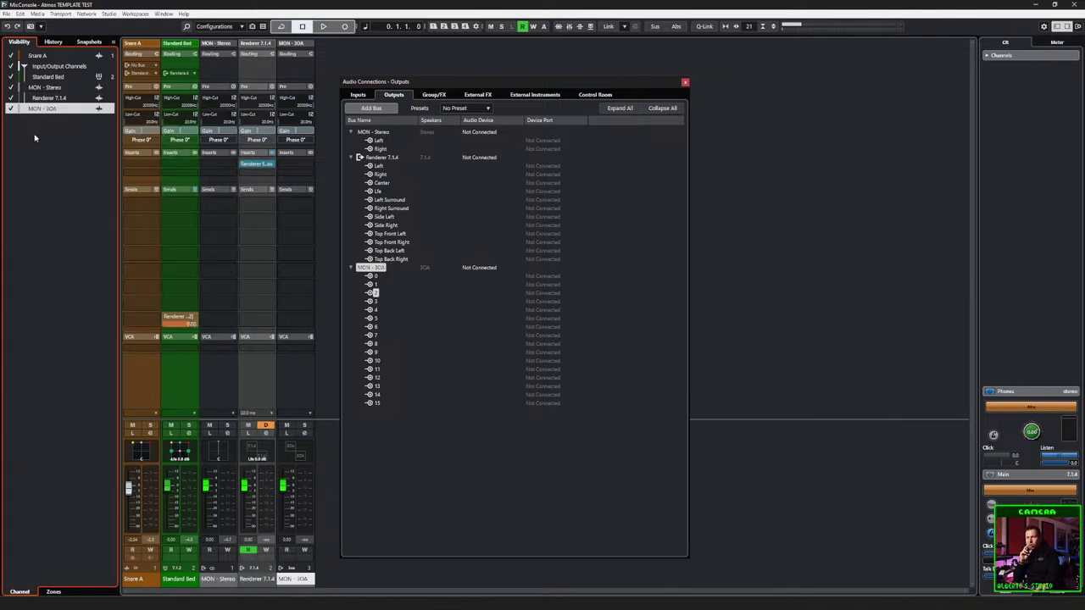
pyautogui.click(685, 82)
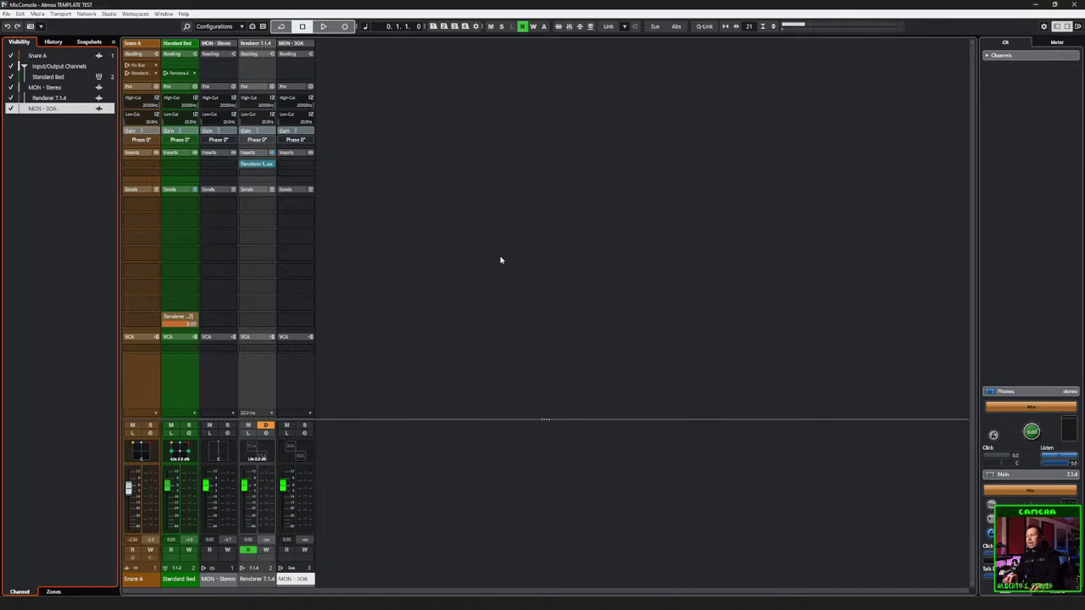
# Step: Check which channels the Input/Output Channels folder holds in the Project window, and return to the mixer
pyautogui.press('F3')
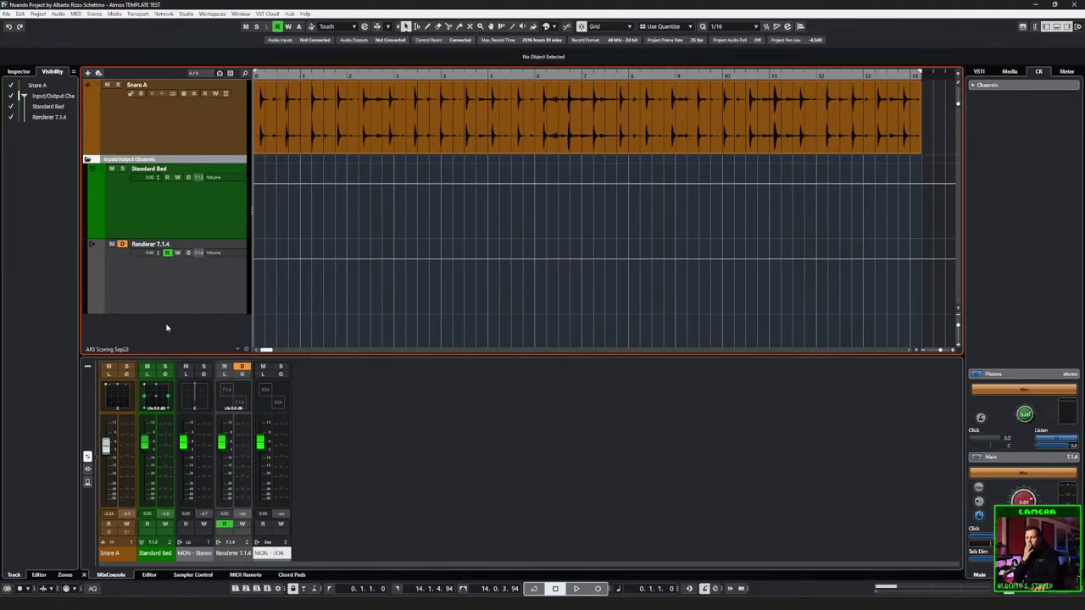
pyautogui.click(27, 98)
pyautogui.click(27, 98)
pyautogui.click(21, 73)
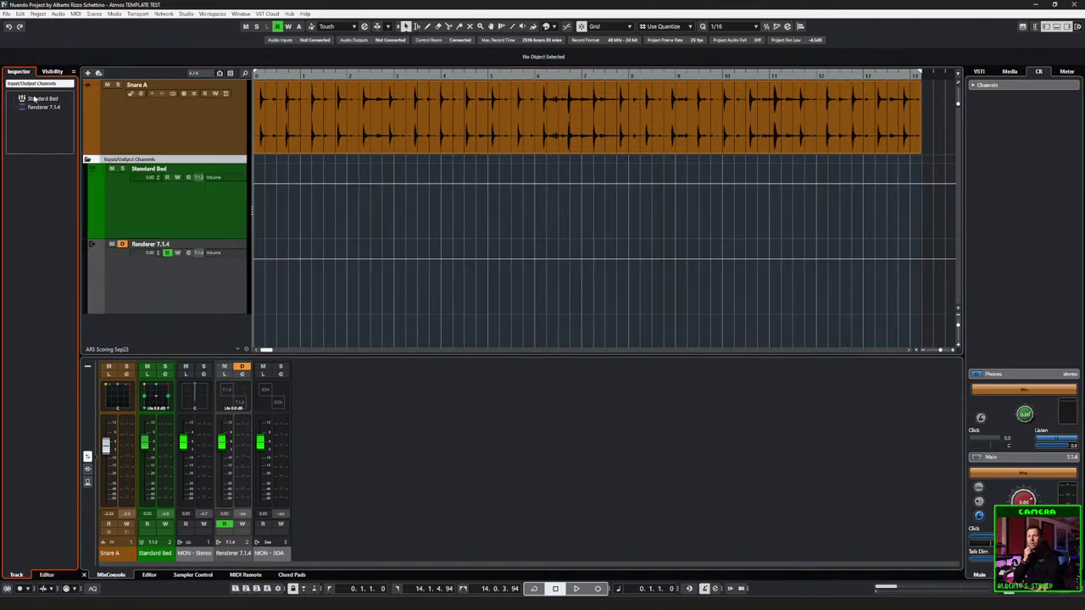
pyautogui.click(52, 72)
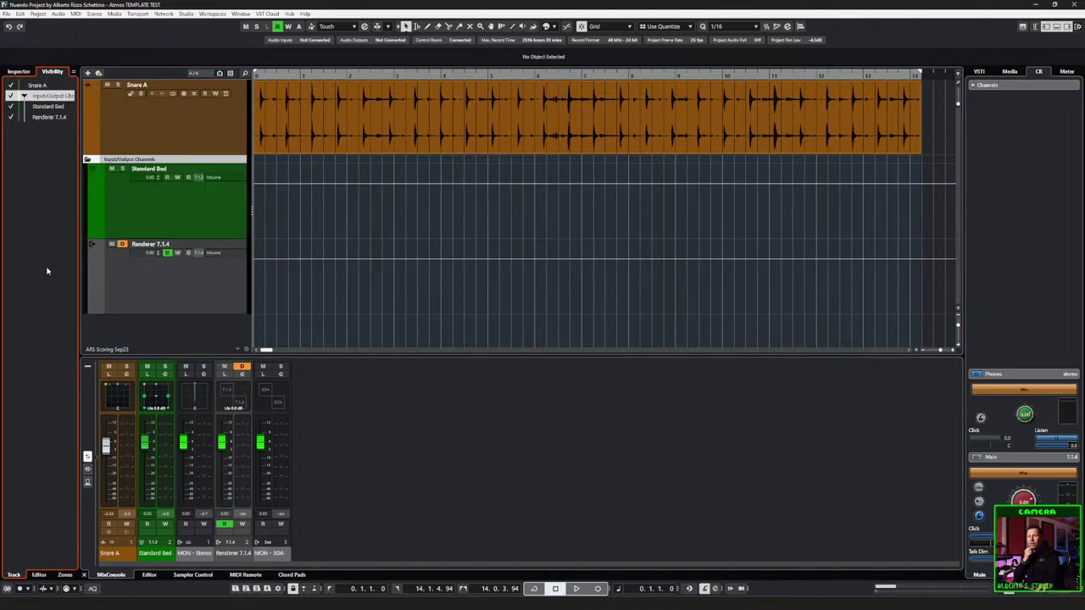
pyautogui.press('F3')
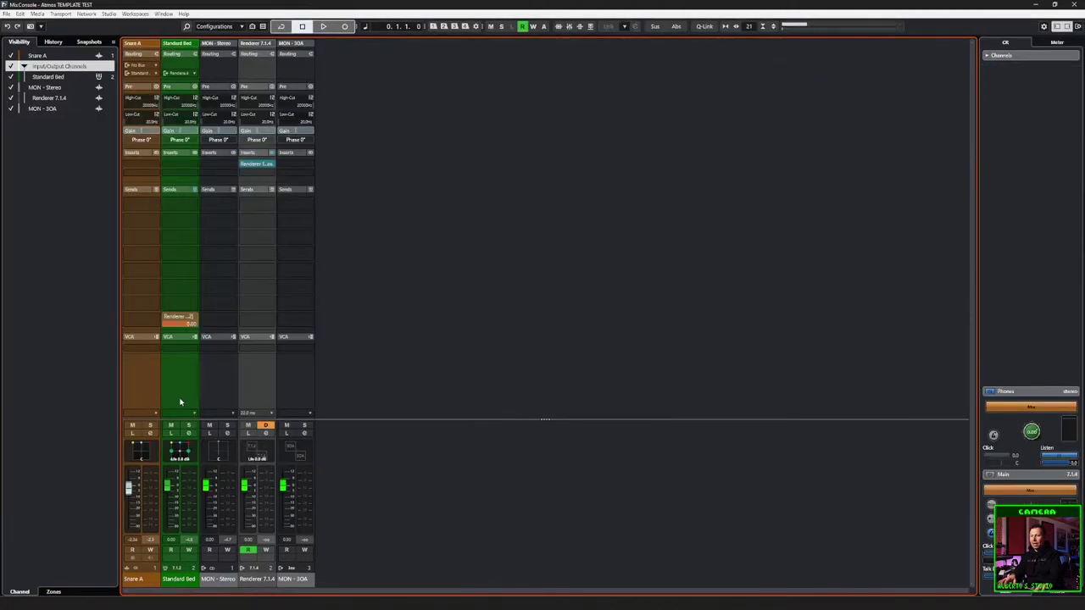
# Step: Dismiss the Add Track dialog and reopen the output busses in the Audio Connections
pyautogui.hotkey('ctrl', 't')
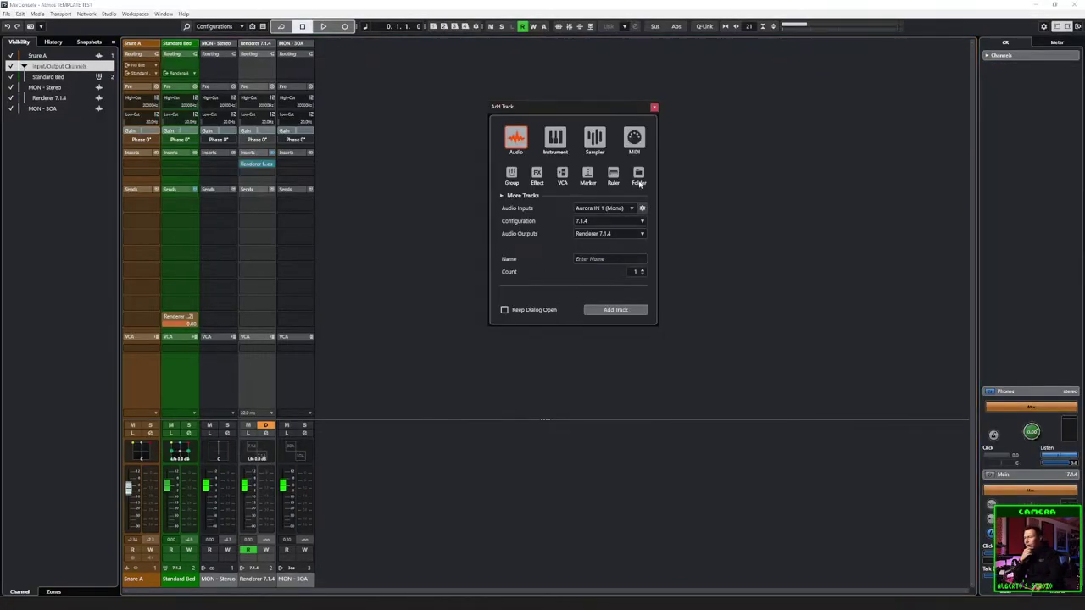
pyautogui.click(653, 107)
pyautogui.press('F4')
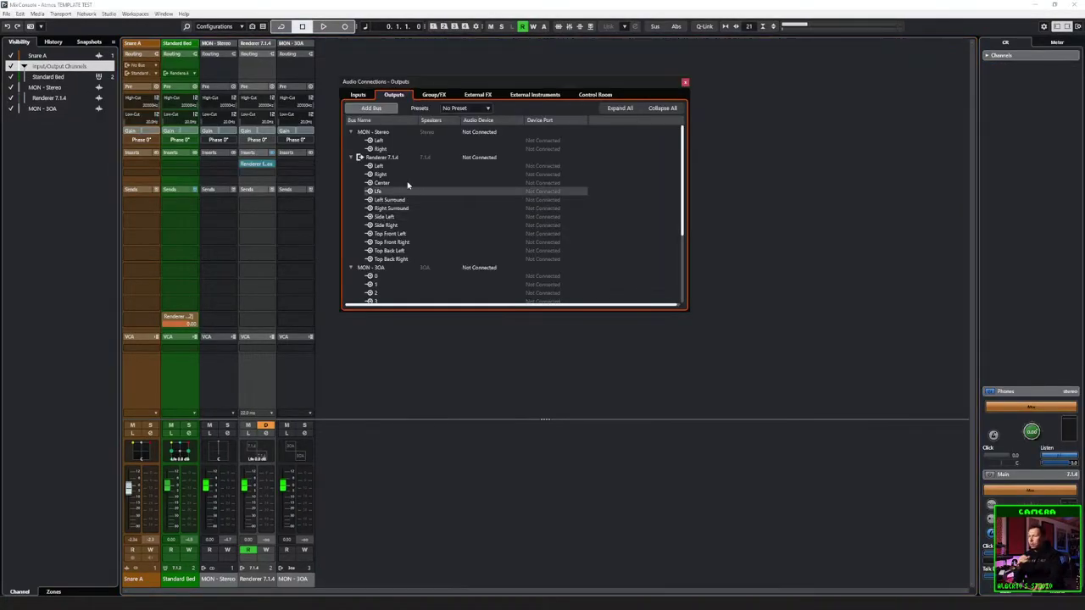
# Step: Try adding another 3OA output bus alongside MON - 3OA, and delete it again
pyautogui.rightClick(408, 269)
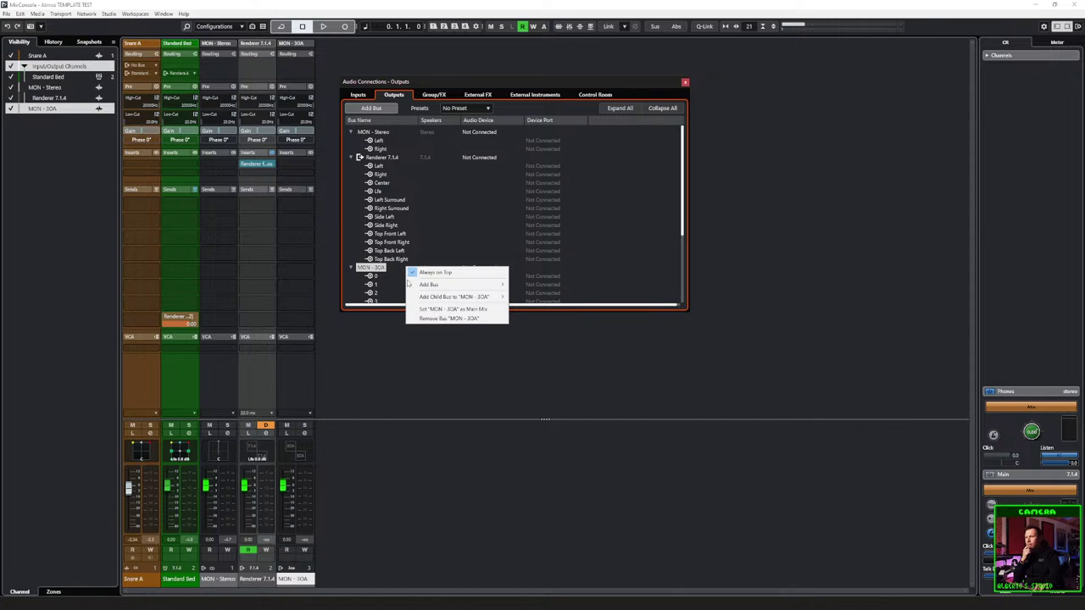
pyautogui.moveTo(441, 285)
pyautogui.moveTo(534, 415)
pyautogui.click(587, 436)
pyautogui.scroll(-5, 385, 245)
pyautogui.click(366, 163)
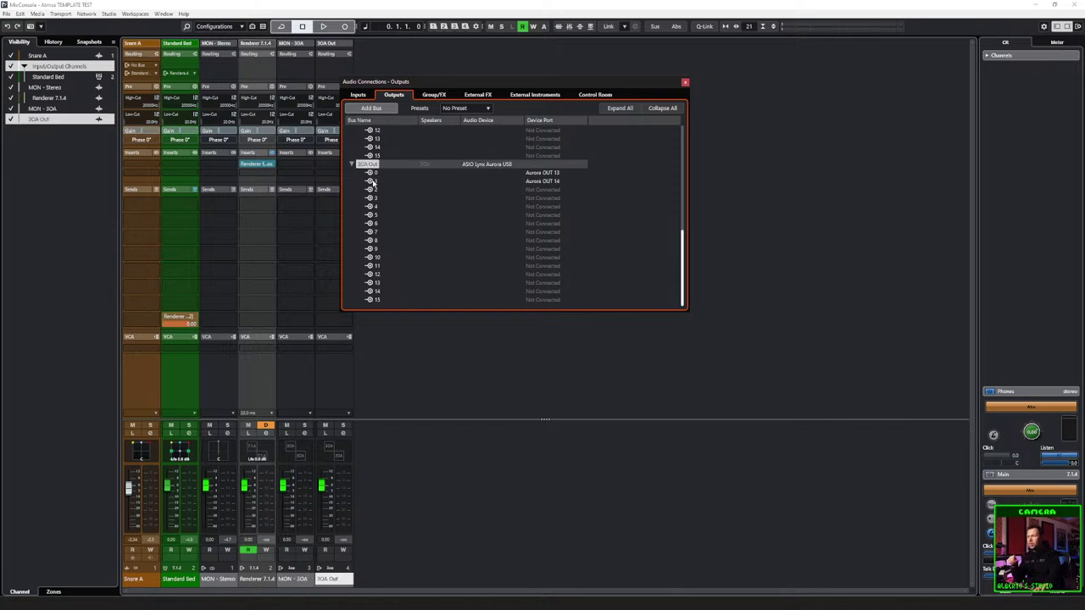
pyautogui.press('Delete')
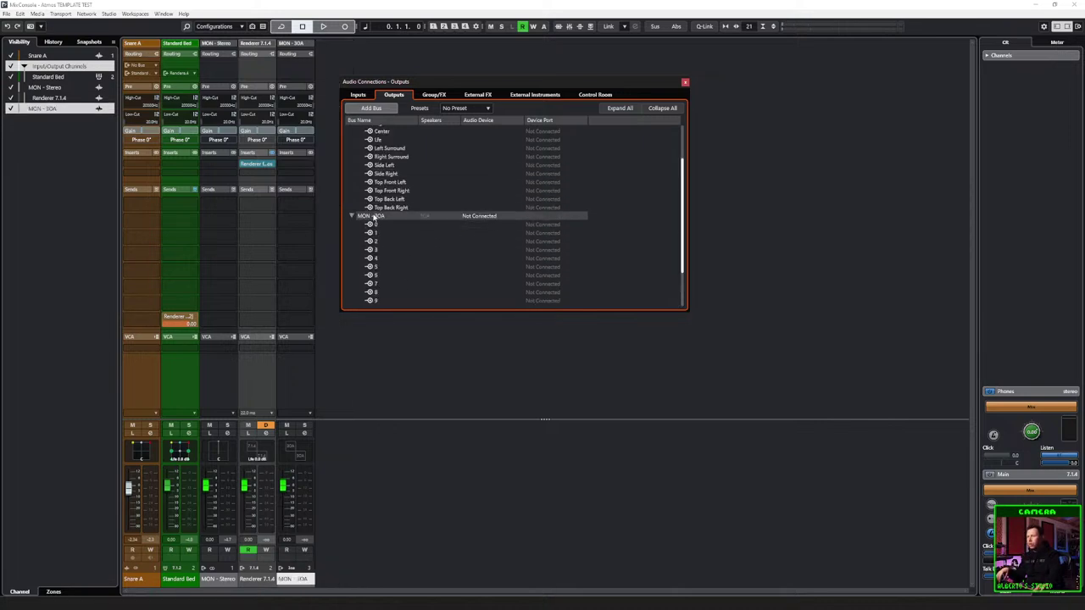
# Step: Collapse the channel lists of the MON - 3OA, MON - Stereo and Renderer 7.1.4 output busses, and select MON - 3OA
pyautogui.scroll(3, 356, 268)
pyautogui.click(355, 269)
pyautogui.click(371, 157)
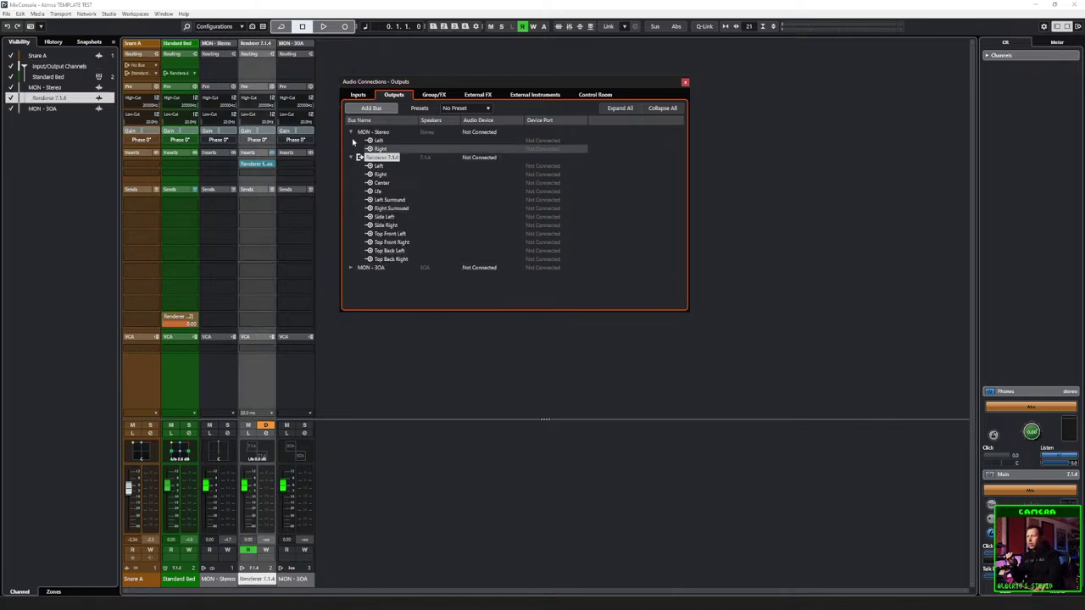
pyautogui.click(351, 132)
pyautogui.click(351, 141)
pyautogui.click(372, 149)
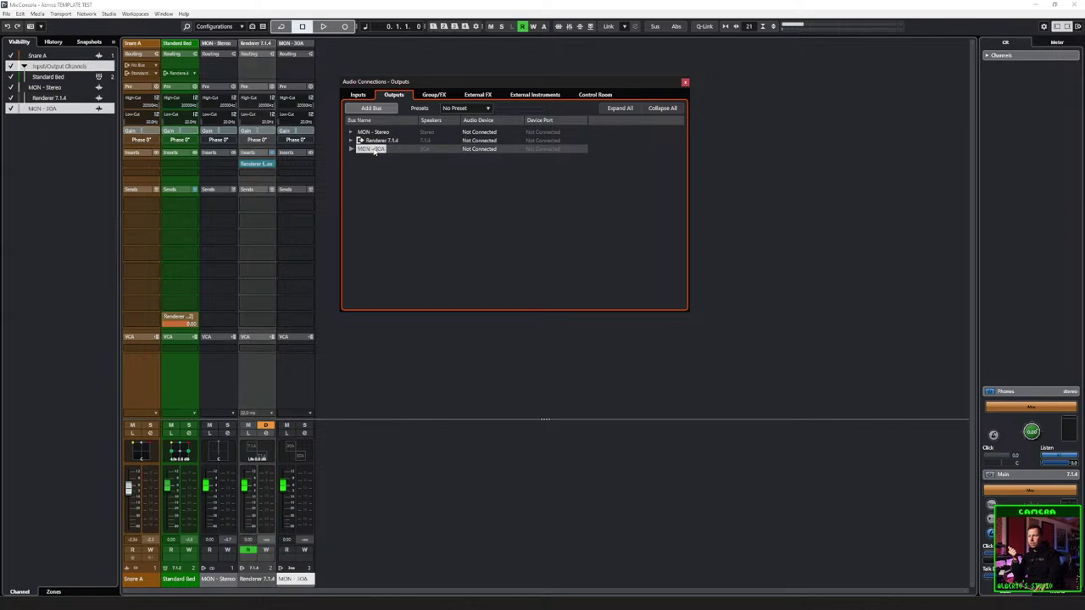
# Step: Check the options available for the MON - 3OA and Renderer 7.1.4 output busses
pyautogui.rightClick(373, 149)
pyautogui.click(366, 157)
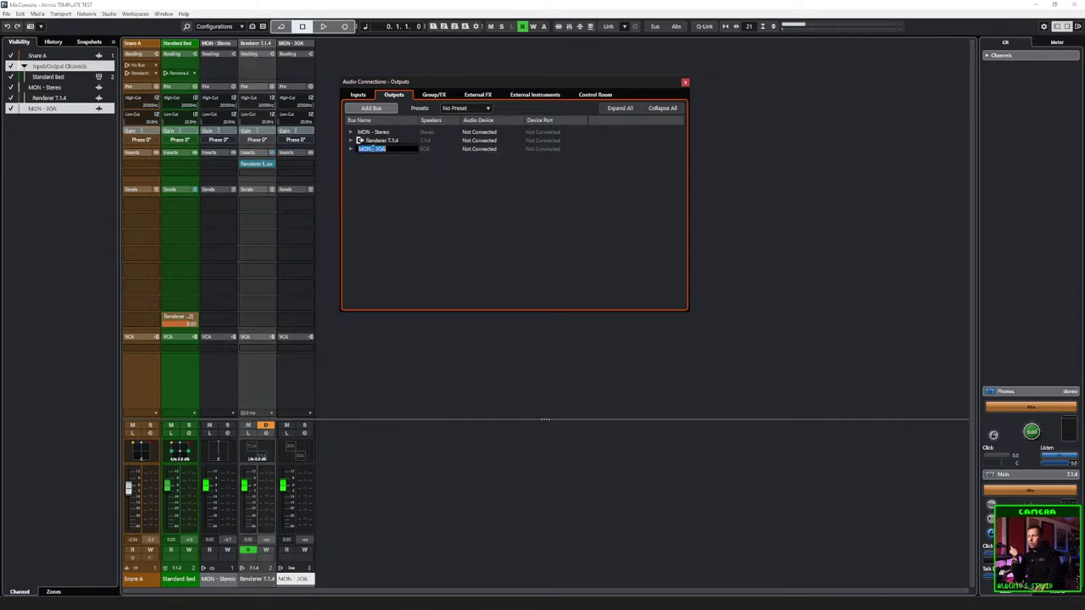
pyautogui.click(361, 140)
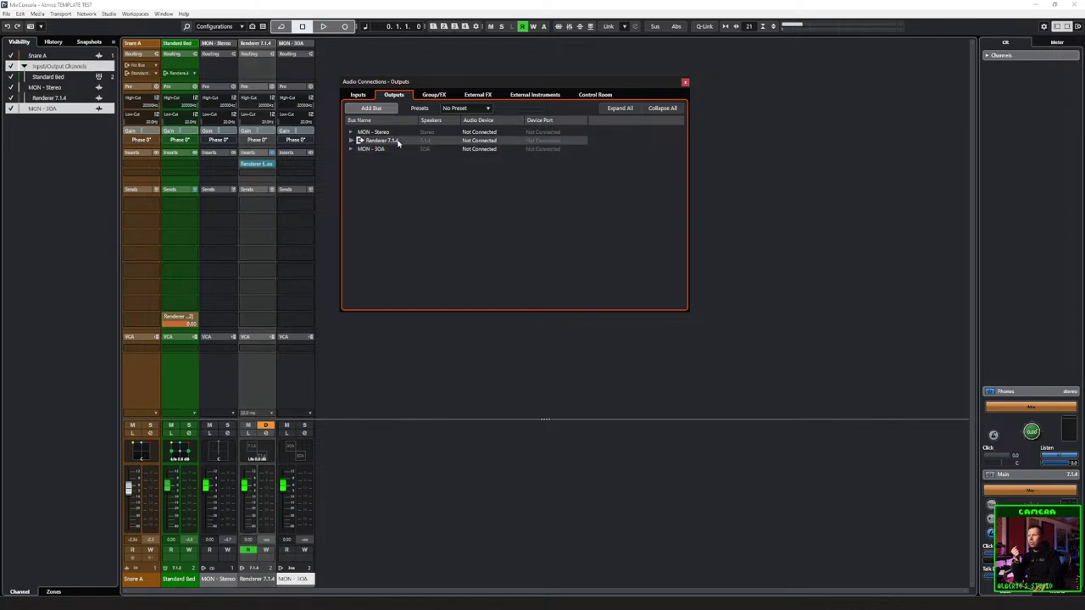
pyautogui.rightClick(400, 145)
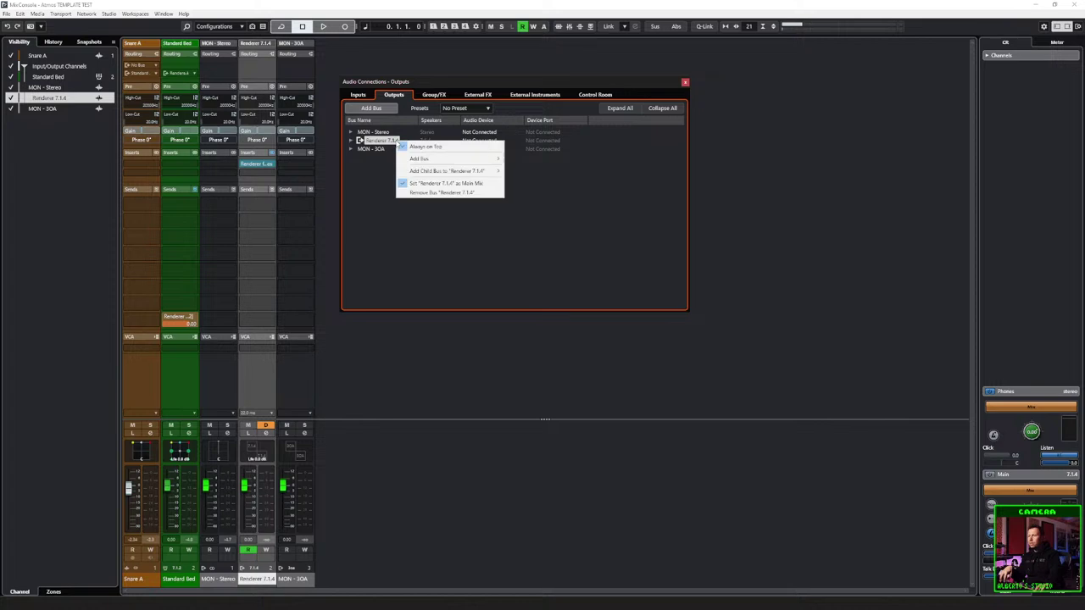
pyautogui.press('Escape')
# Step: Check the MON - 3OA channel's options in the mixer's visibility list, select Renderer 7.1.4, and close the Audio Connections
pyautogui.click(51, 108)
pyautogui.rightClick(66, 112)
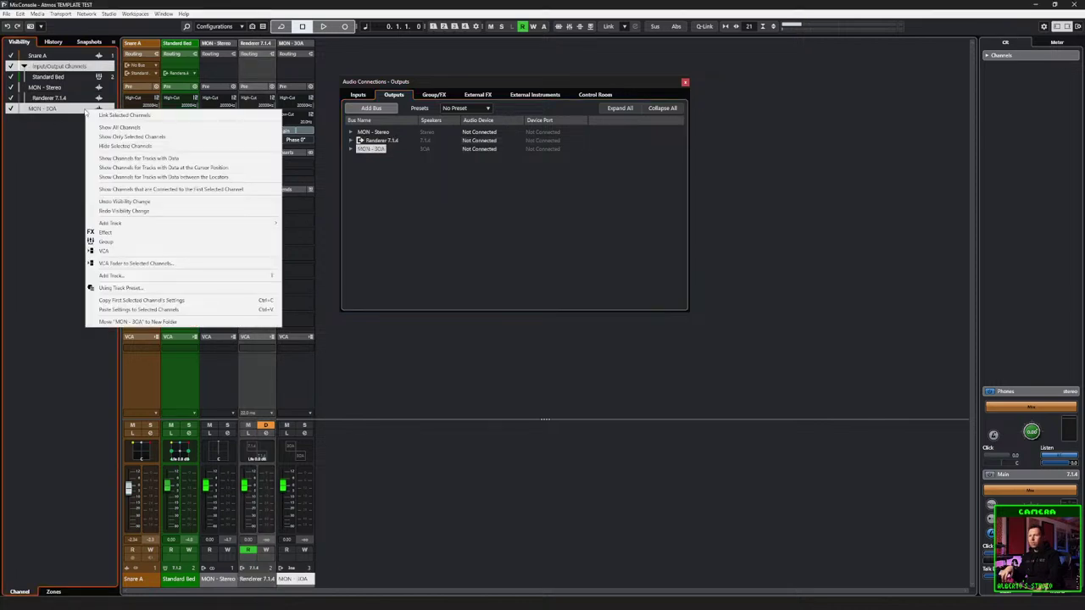
pyautogui.press('Escape')
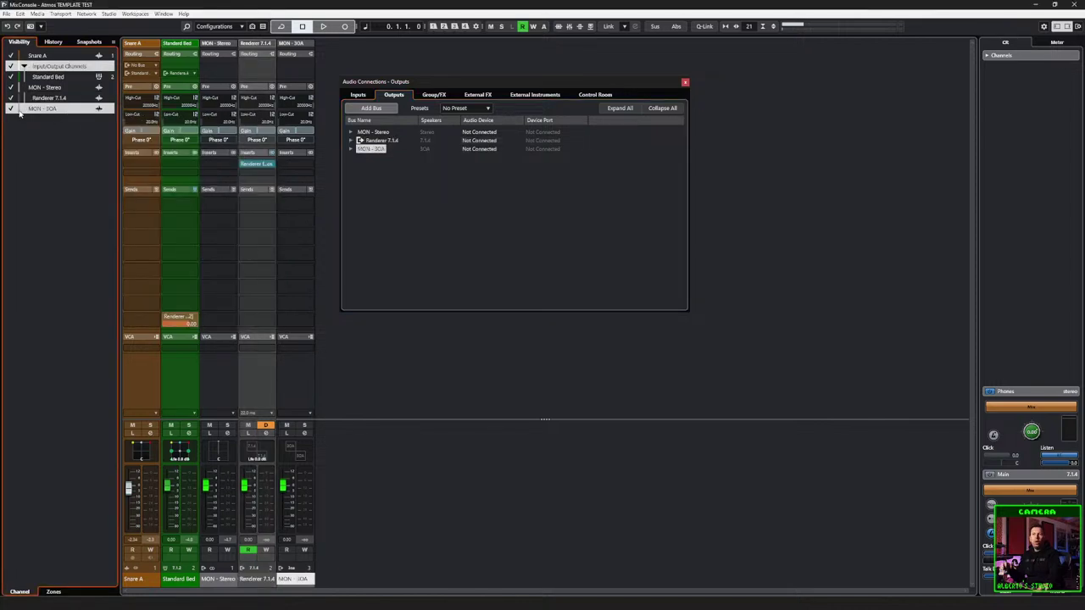
pyautogui.click(44, 98)
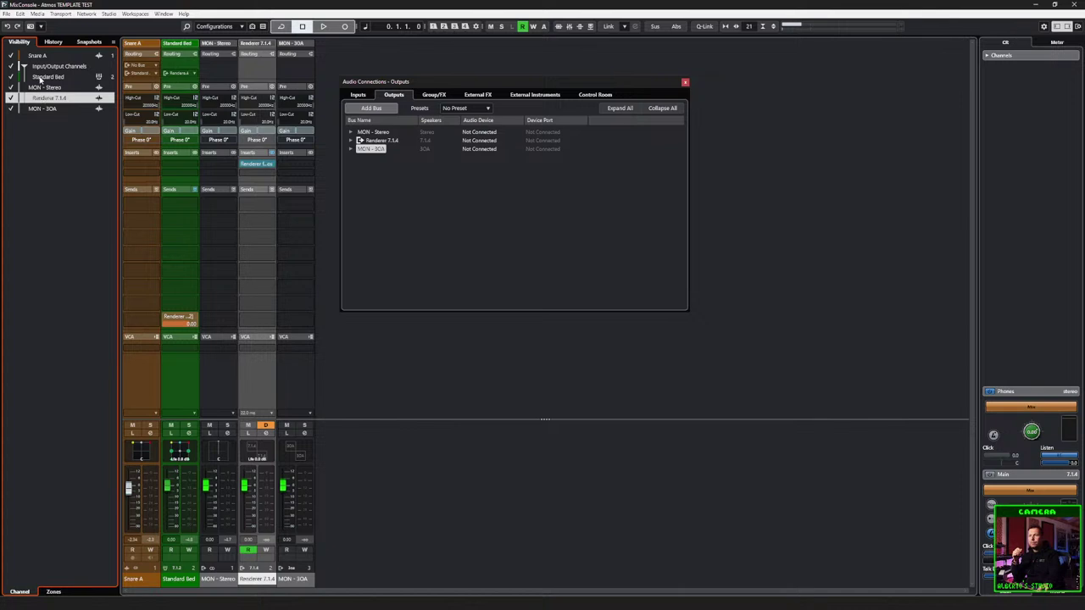
pyautogui.click(685, 82)
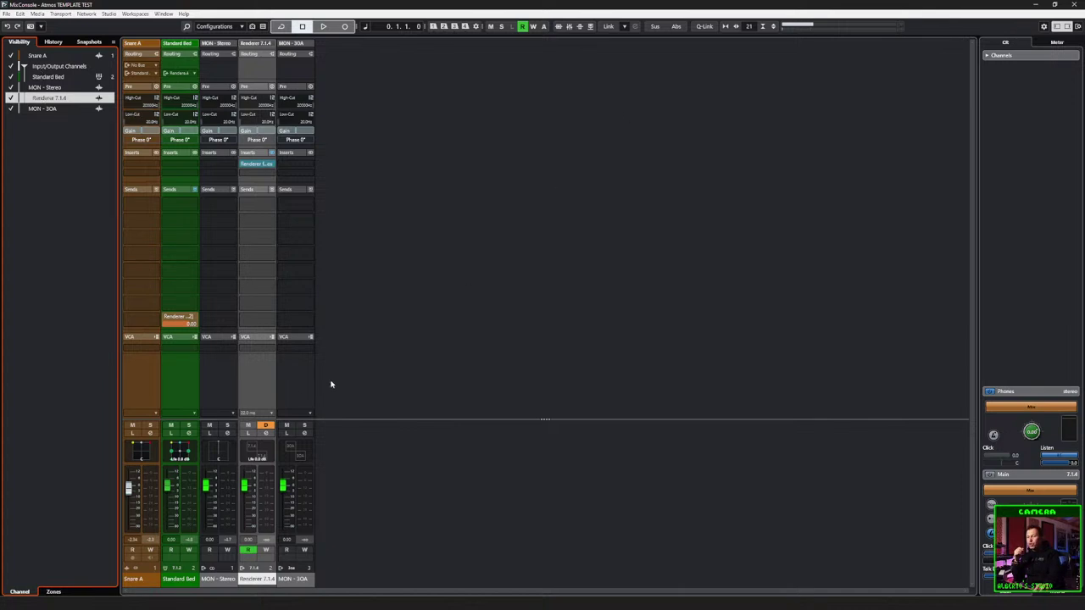
# Step: Review the MON - Stereo, Renderer 7.1.4 and MON - 3OA channels in the mixer and Snare A's output routing choices
pyautogui.click(215, 367)
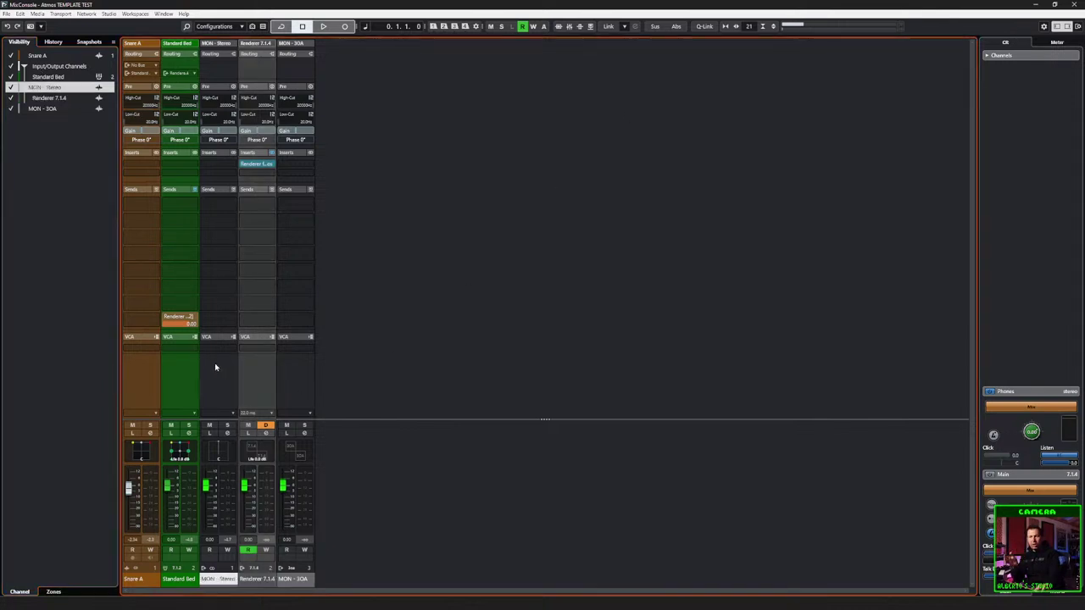
pyautogui.click(259, 395)
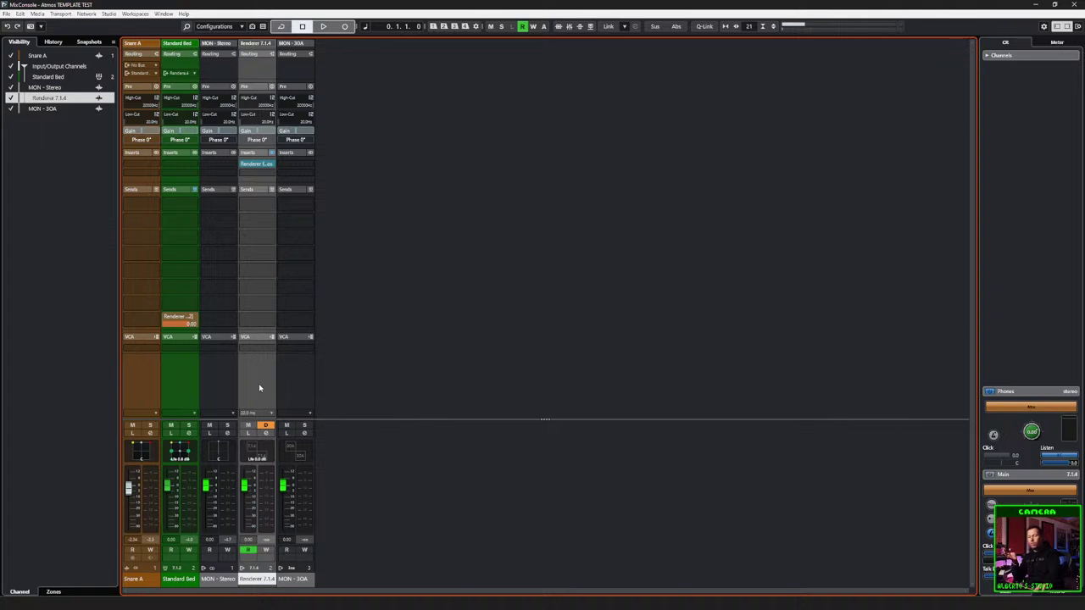
pyautogui.click(300, 386)
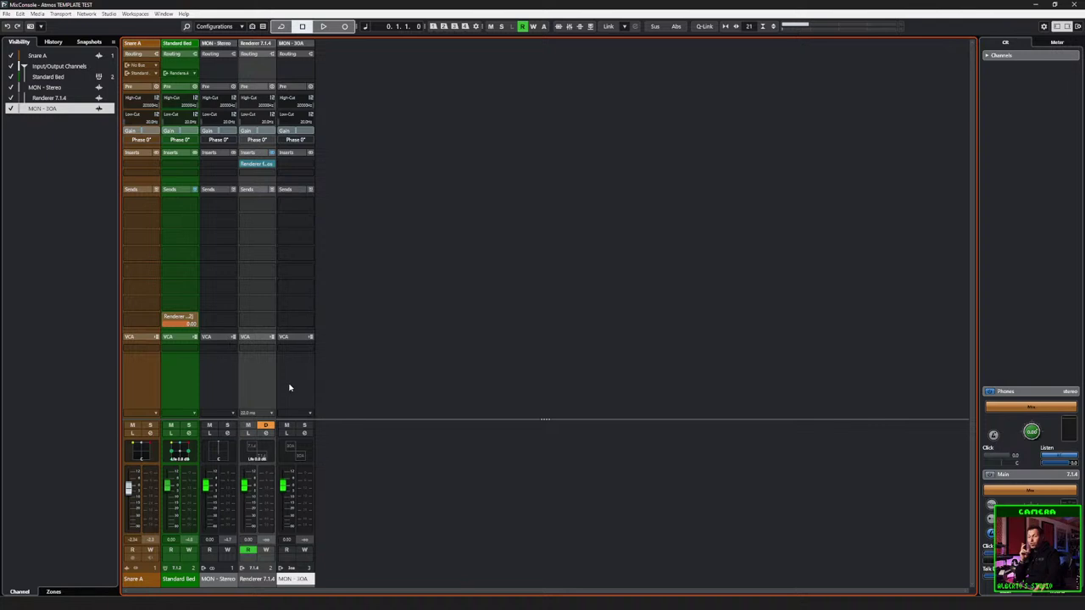
pyautogui.click(156, 73)
pyautogui.click(351, 235)
# Step: Check the options available for the MON - 3OA output bus in the Audio Connections and close the window
pyautogui.press('F4')
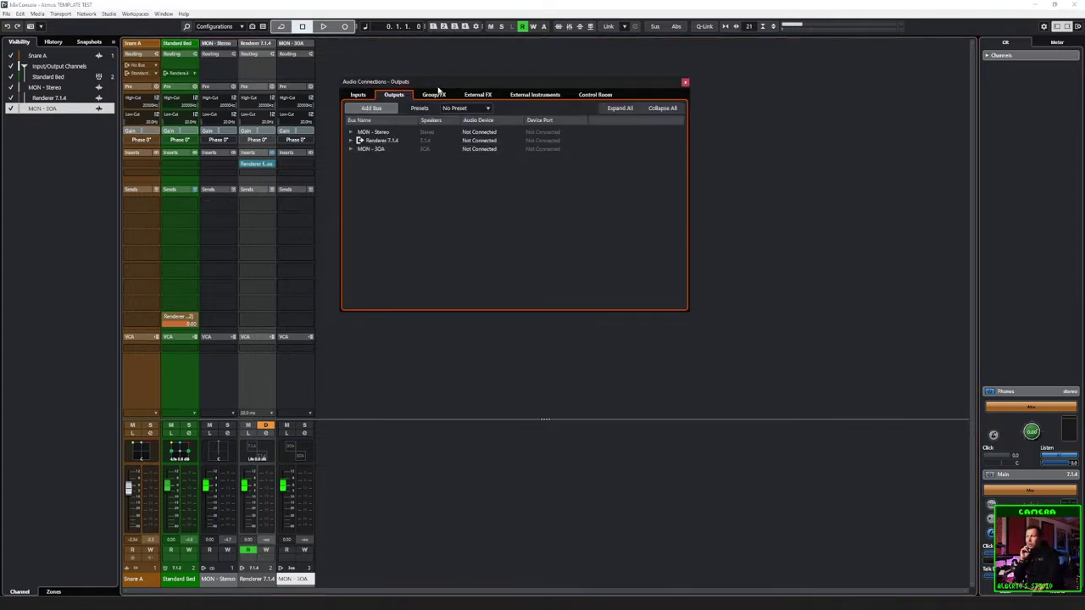
pyautogui.click(453, 137)
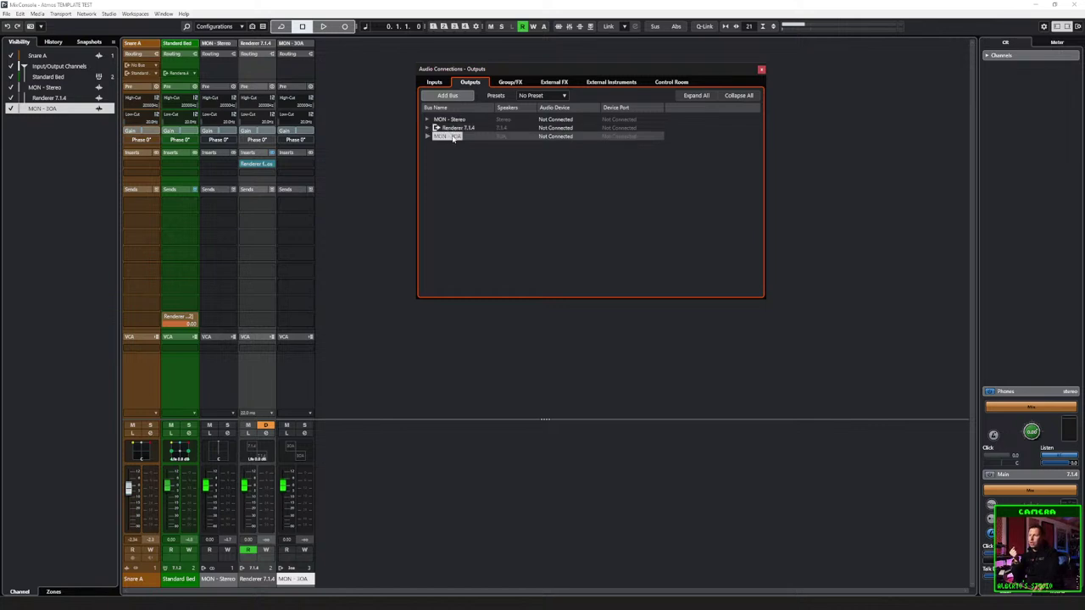
pyautogui.rightClick(454, 137)
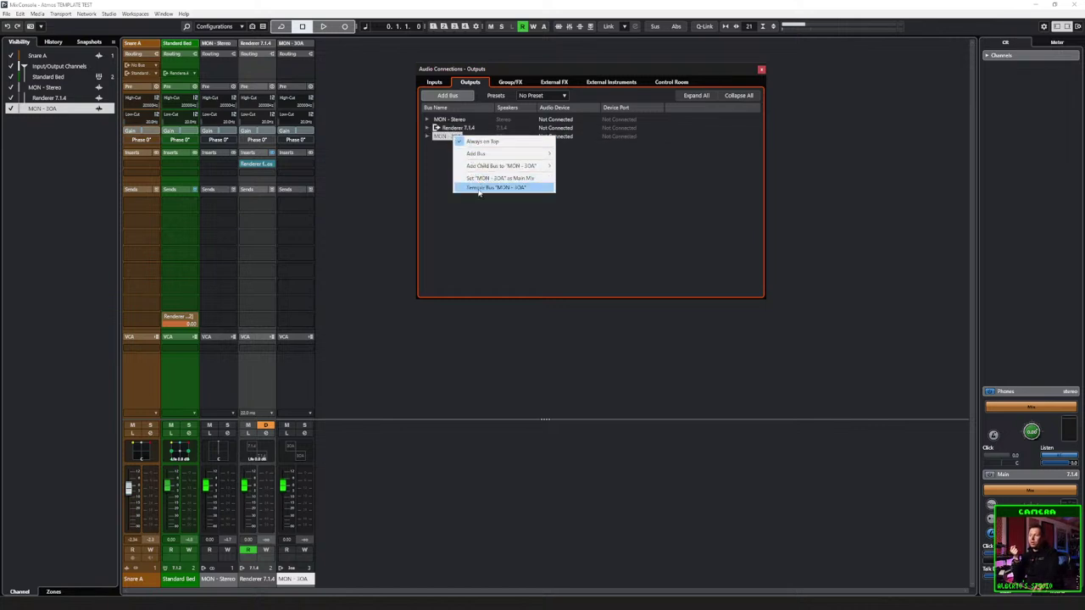
pyautogui.click(485, 259)
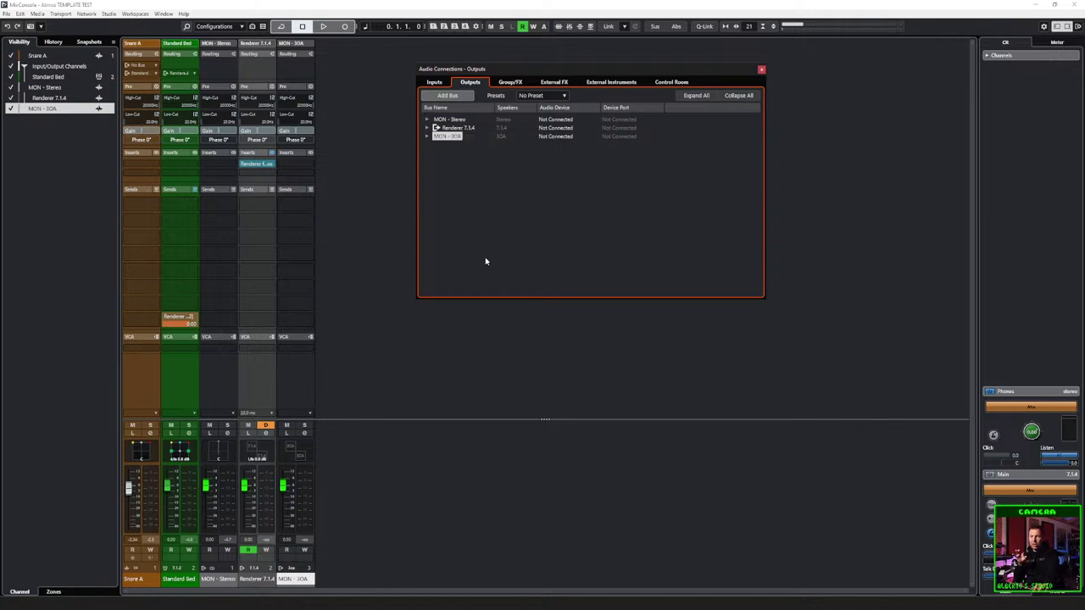
pyautogui.click(761, 72)
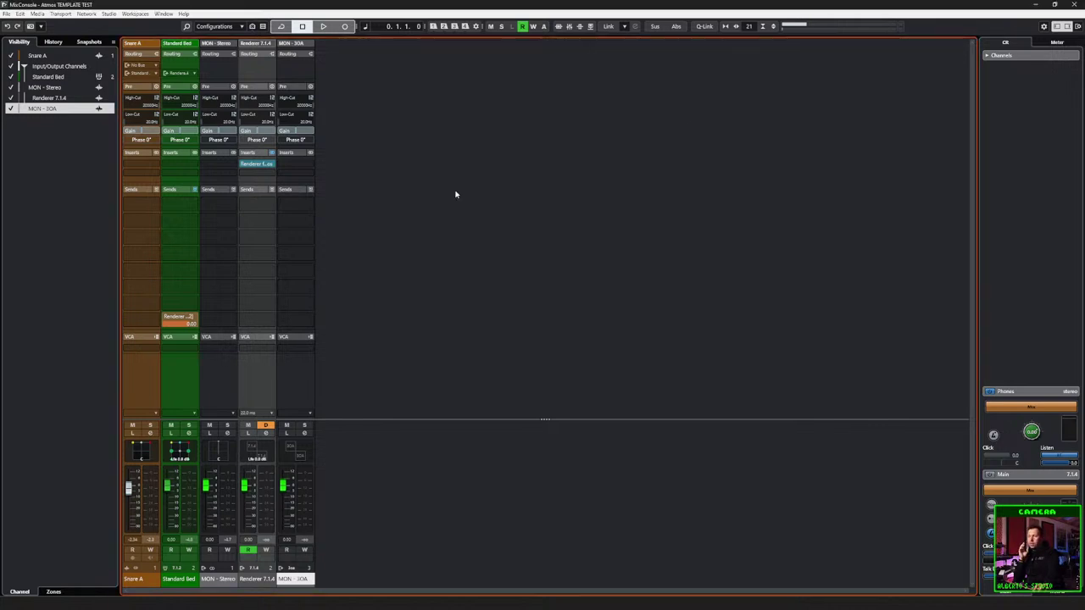
# Step: Review the Downmix formats in the Renderer for Dolby Atmos on the Renderer 7.1.4 channel and close the plug-in
pyautogui.click(256, 163)
pyautogui.moveTo(500, 160); pyautogui.dragTo(345, 87)
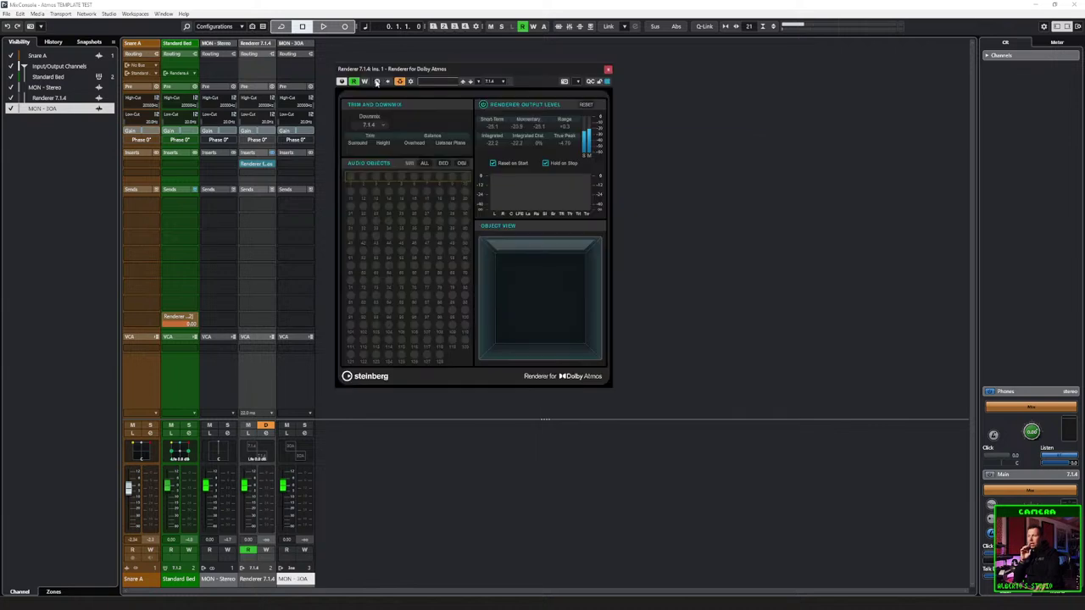
pyautogui.click(384, 126)
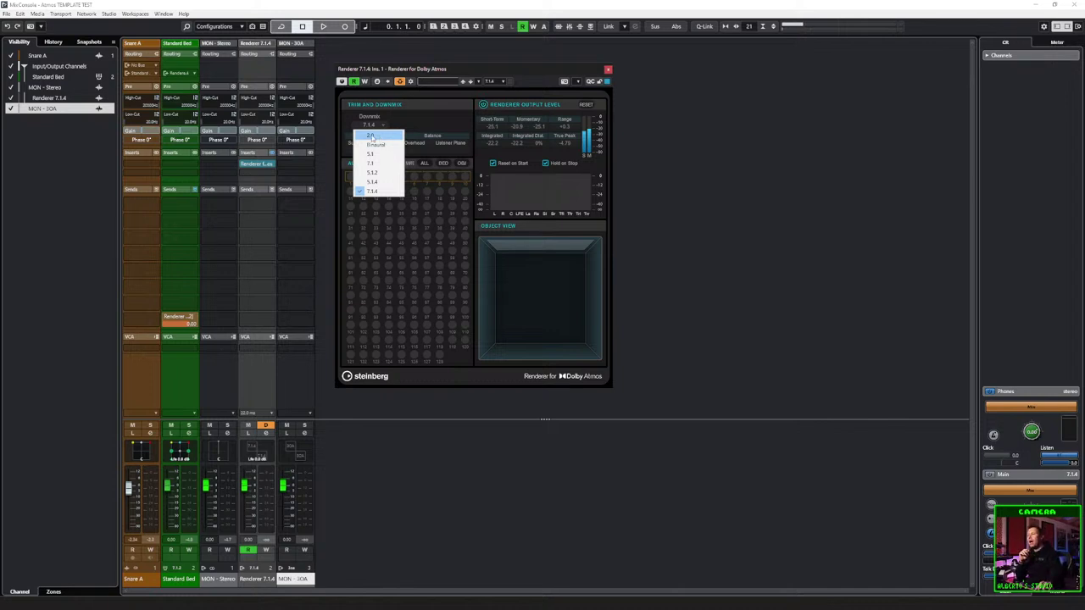
pyautogui.click(401, 124)
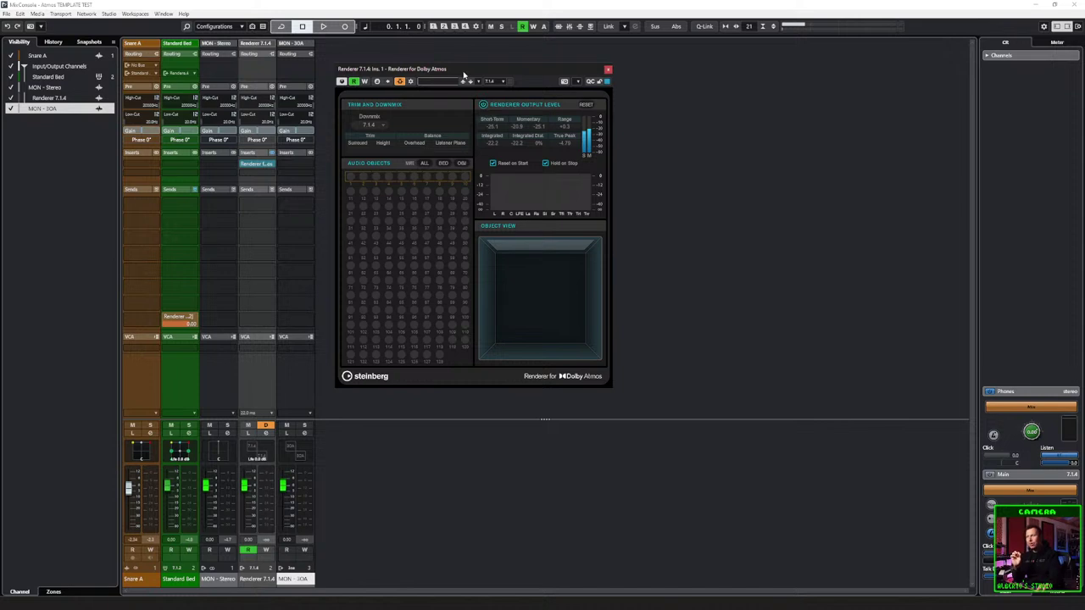
pyautogui.moveTo(465, 74); pyautogui.dragTo(505, 66)
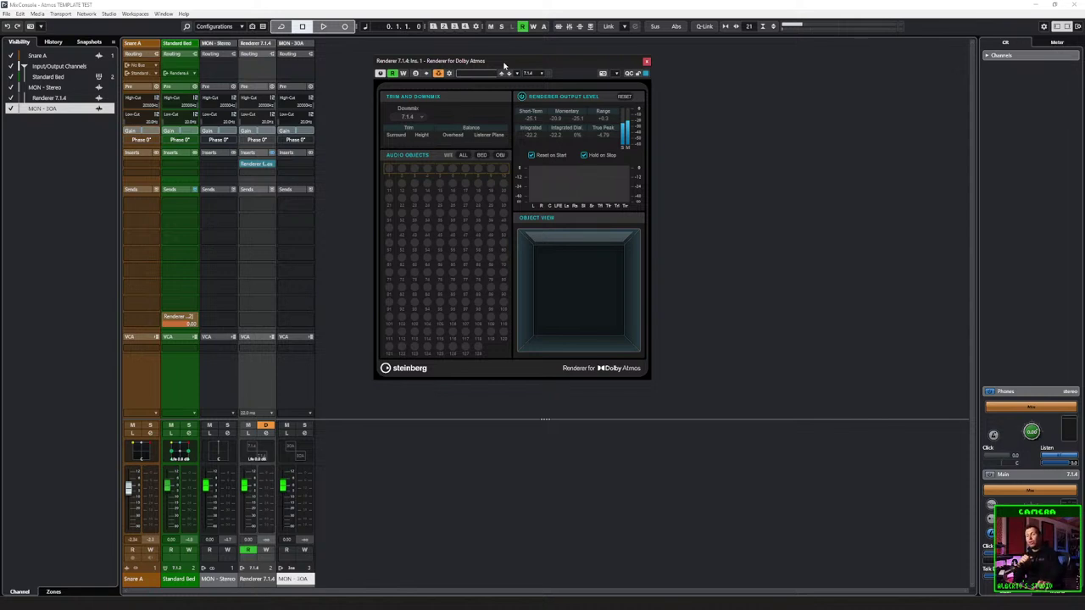
pyautogui.click(646, 64)
# Step: Set the MON - 3OA output bus as the Main Mix in the Audio Connections
pyautogui.press('F4')
pyautogui.click(441, 137)
pyautogui.rightClick(448, 136)
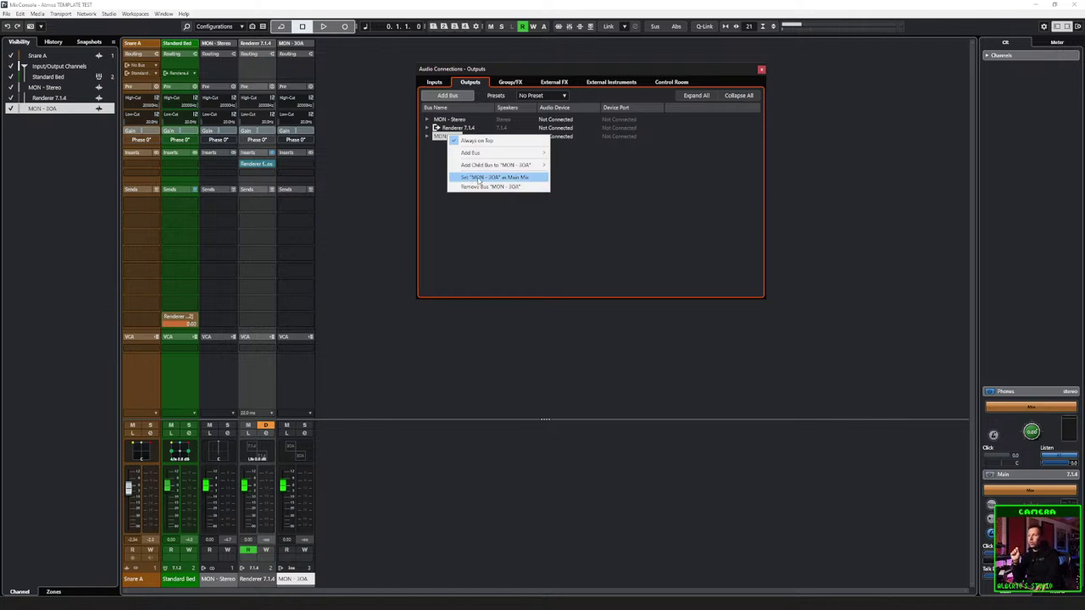
pyautogui.click(481, 177)
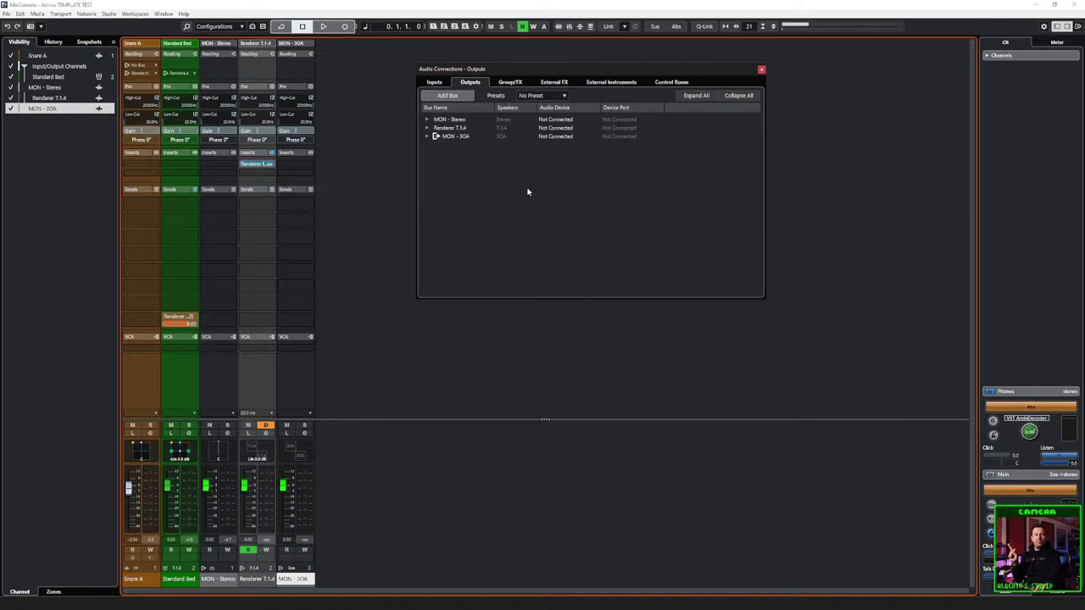
# Step: Make the Renderer 7.1.4 output bus the Main Mix again
pyautogui.click(452, 130)
pyautogui.rightClick(452, 130)
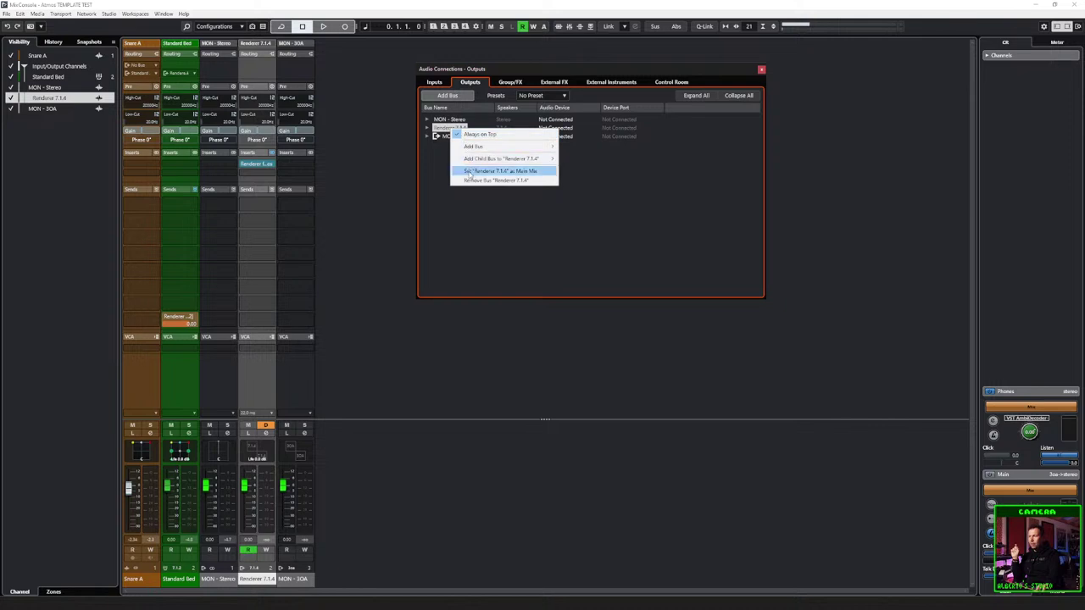
pyautogui.click(468, 171)
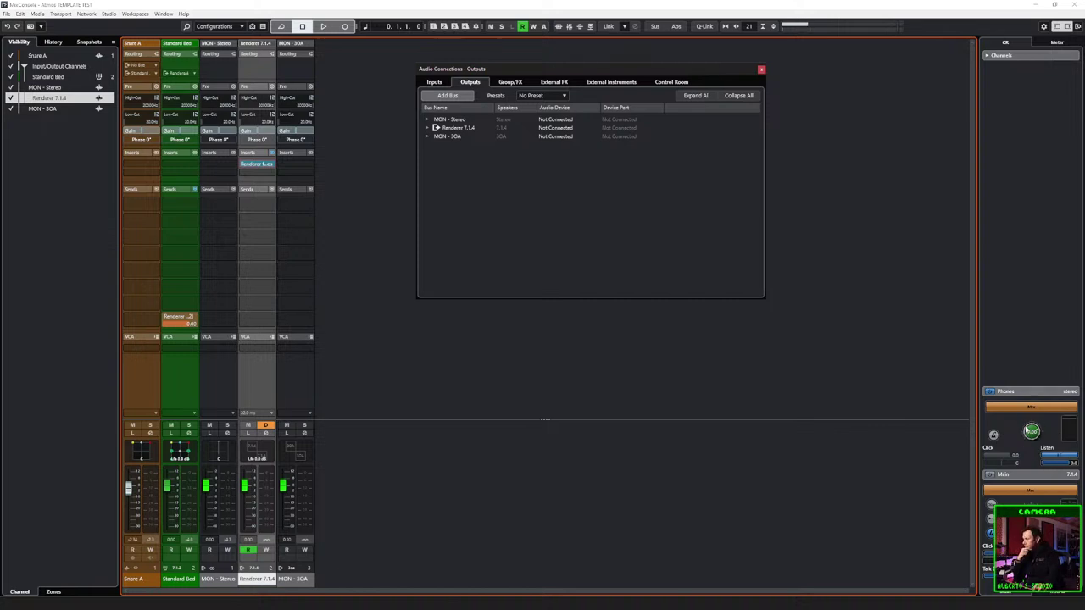
# Step: Lower the Control Room's Phones level to about -16 dB
pyautogui.moveTo(1031, 432)
pyautogui.mouseDown()
pyautogui.moveTo(1036, 461)
pyautogui.moveTo(1032, 437)
pyautogui.mouseUp()
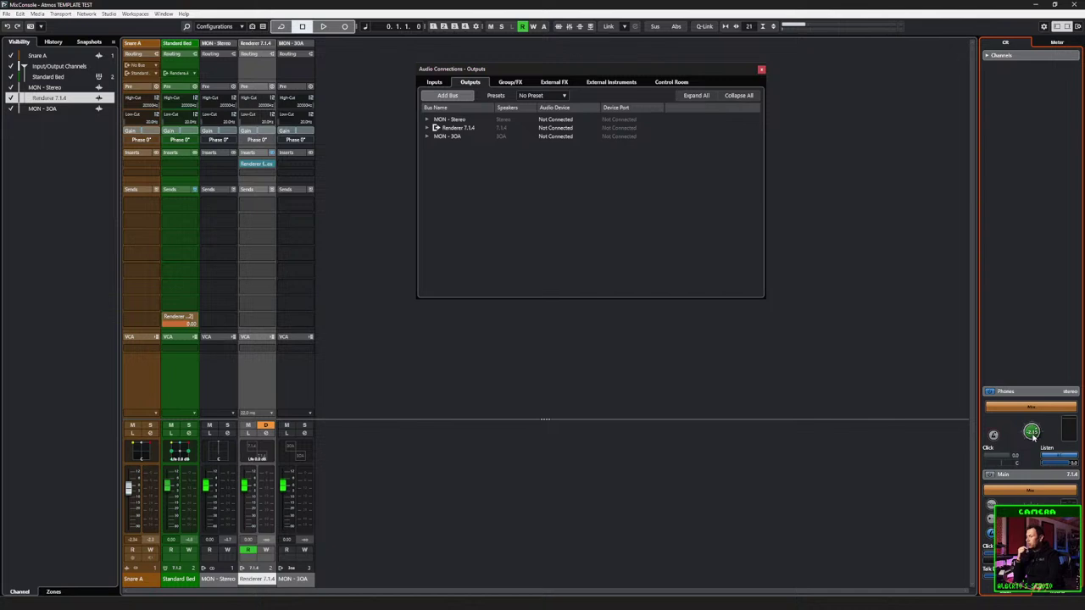
pyautogui.moveTo(1030, 440); pyautogui.dragTo(1028, 462)
# Step: Set the MON - 3OA output bus as the Main Mix and close the Audio Connections
pyautogui.rightClick(459, 139)
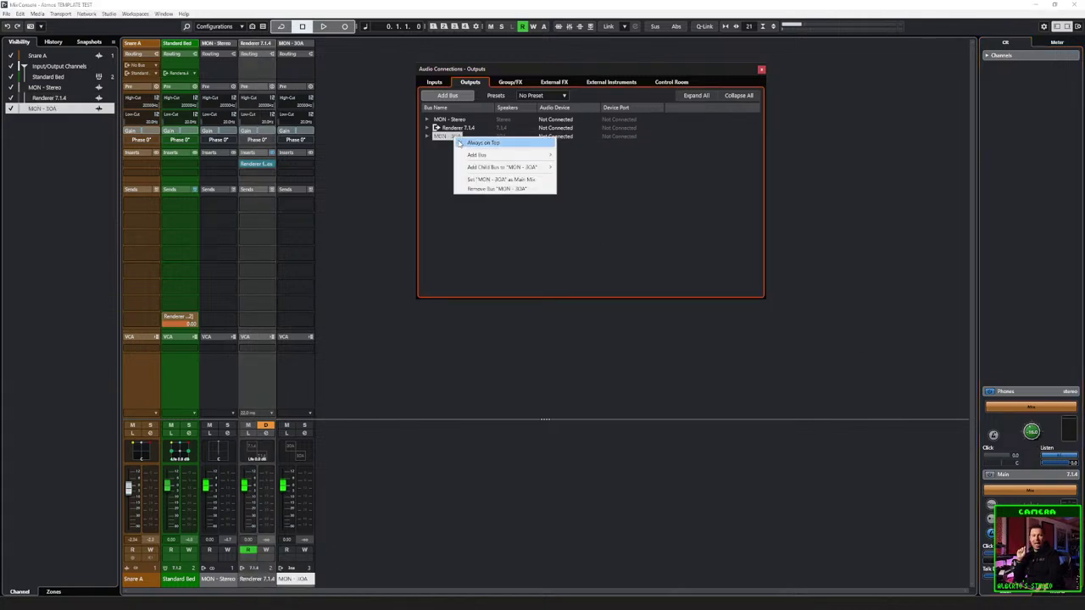
pyautogui.click(488, 181)
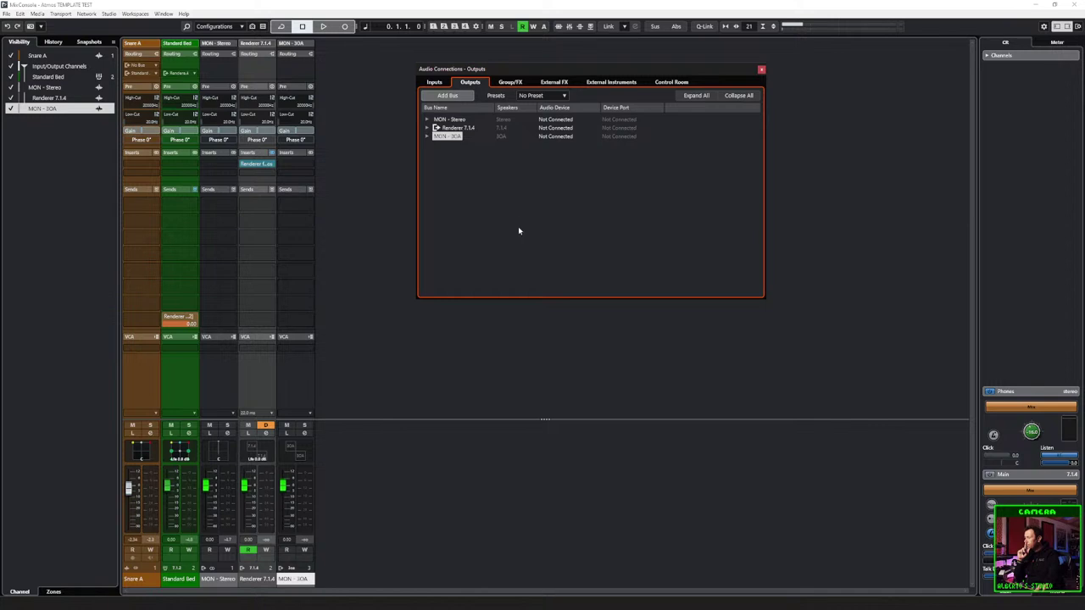
pyautogui.click(761, 72)
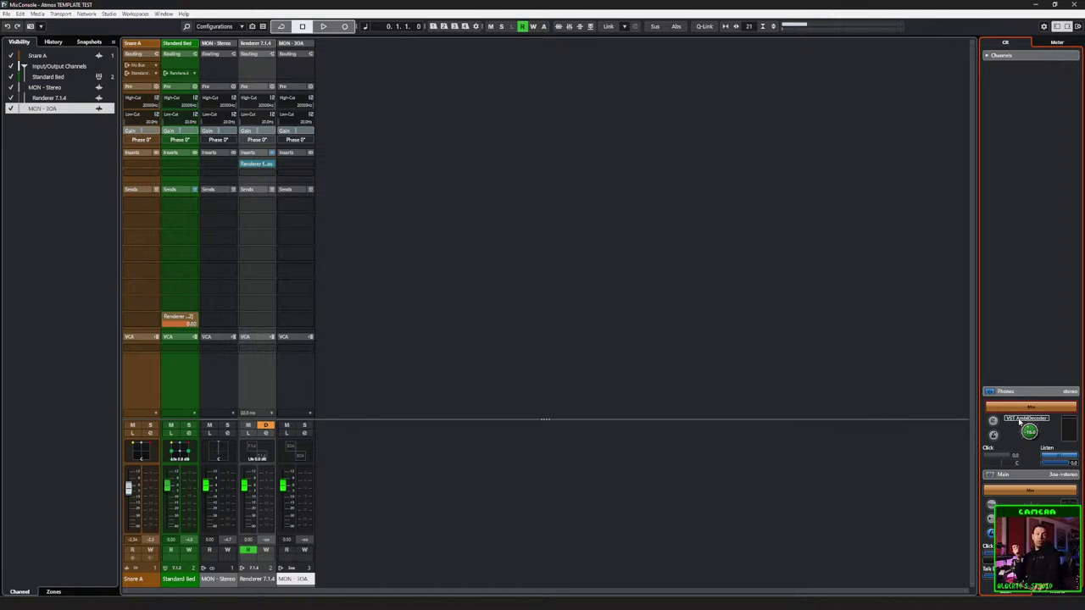
# Step: Open the Phones channel's VST AmbiDecoder, view it beside the Renderer for Dolby Atmos, and close the Renderer
pyautogui.click(993, 422)
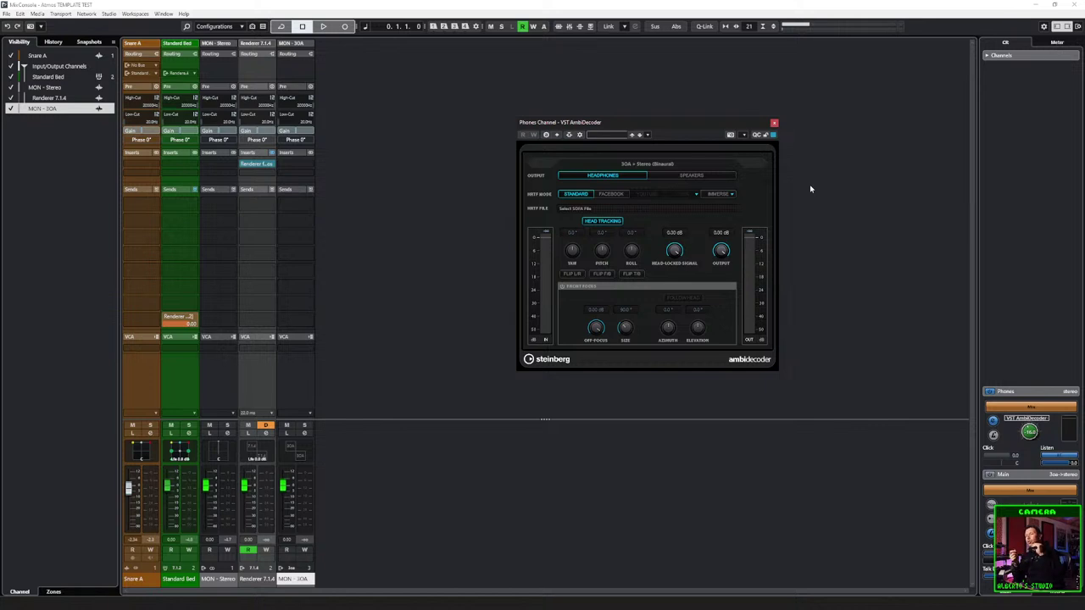
pyautogui.click(257, 164)
pyautogui.moveTo(457, 64); pyautogui.dragTo(341, 67)
pyautogui.moveTo(593, 123); pyautogui.dragTo(667, 118)
pyautogui.moveTo(470, 67); pyautogui.dragTo(526, 77)
pyautogui.click(579, 73)
pyautogui.moveTo(288, 173); pyautogui.dragTo(354, 233)
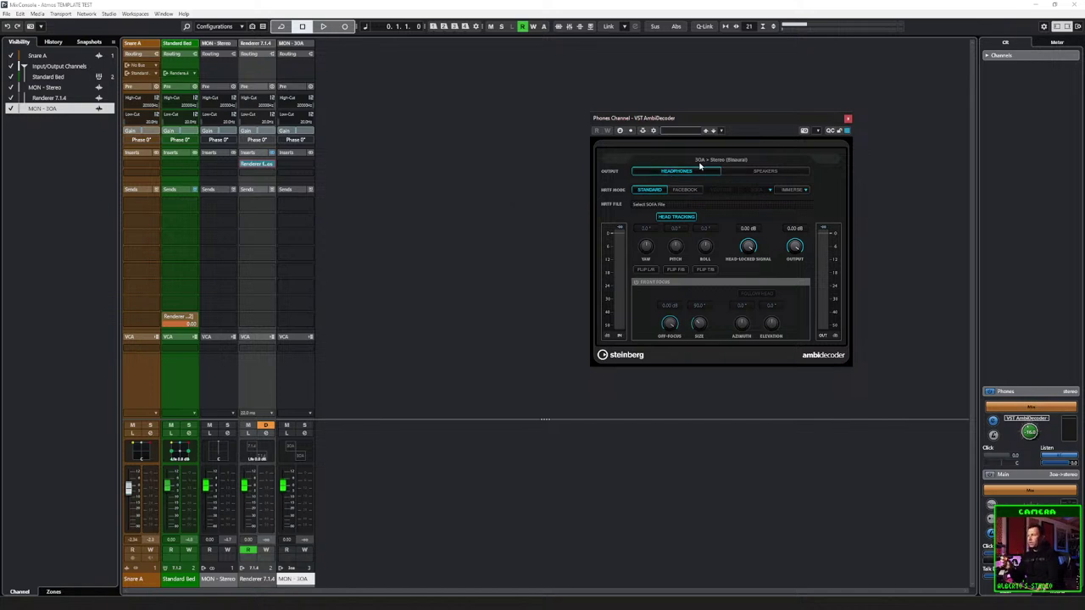
# Step: Compare the AmbiDecoder's Headphones and Speakers output modes
pyautogui.click(751, 173)
pyautogui.click(708, 174)
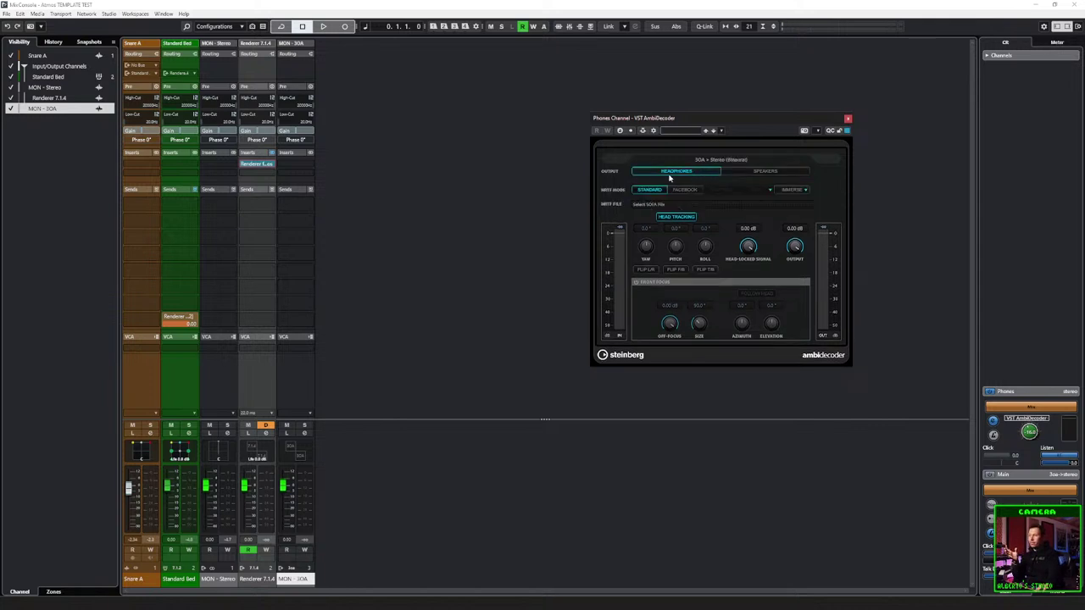
pyautogui.click(736, 175)
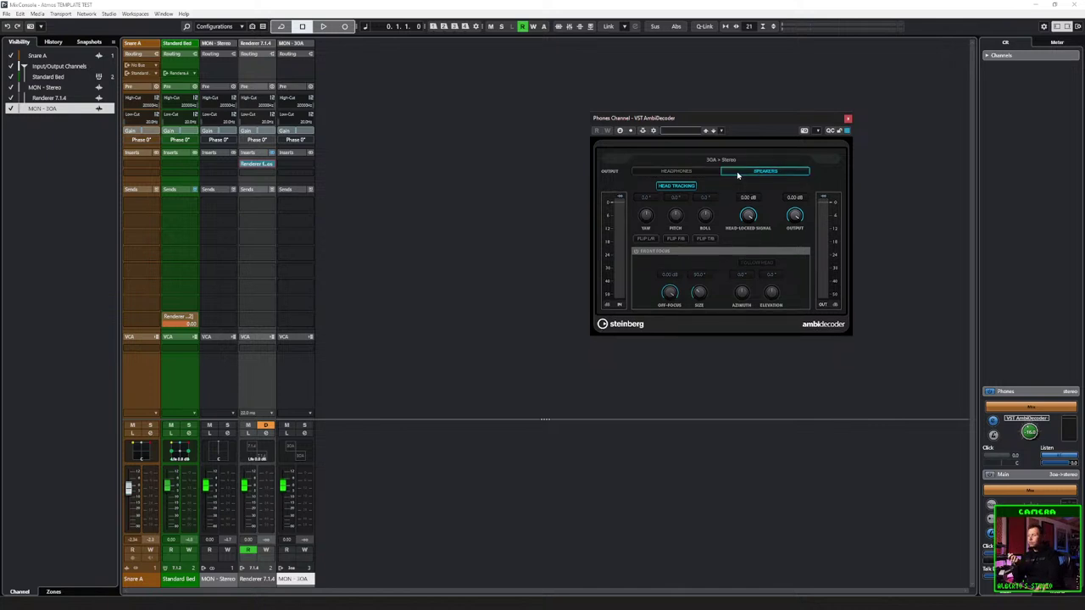
pyautogui.click(682, 174)
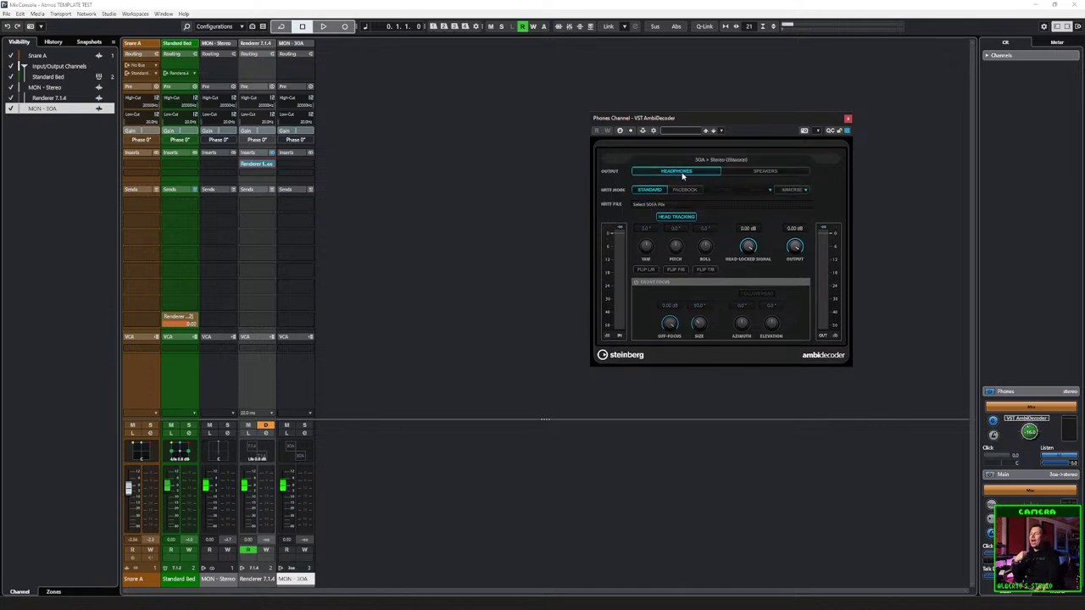
# Step: Turn off Head Tracking in the AmbiDecoder's Speakers mode and set the output back to Headphones
pyautogui.click(750, 174)
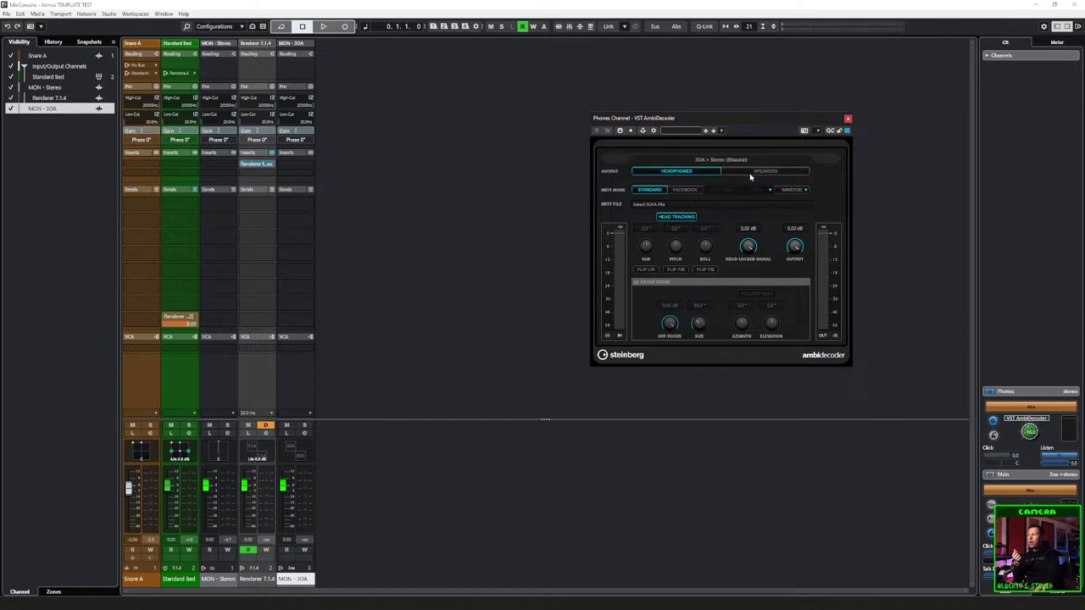
pyautogui.click(676, 188)
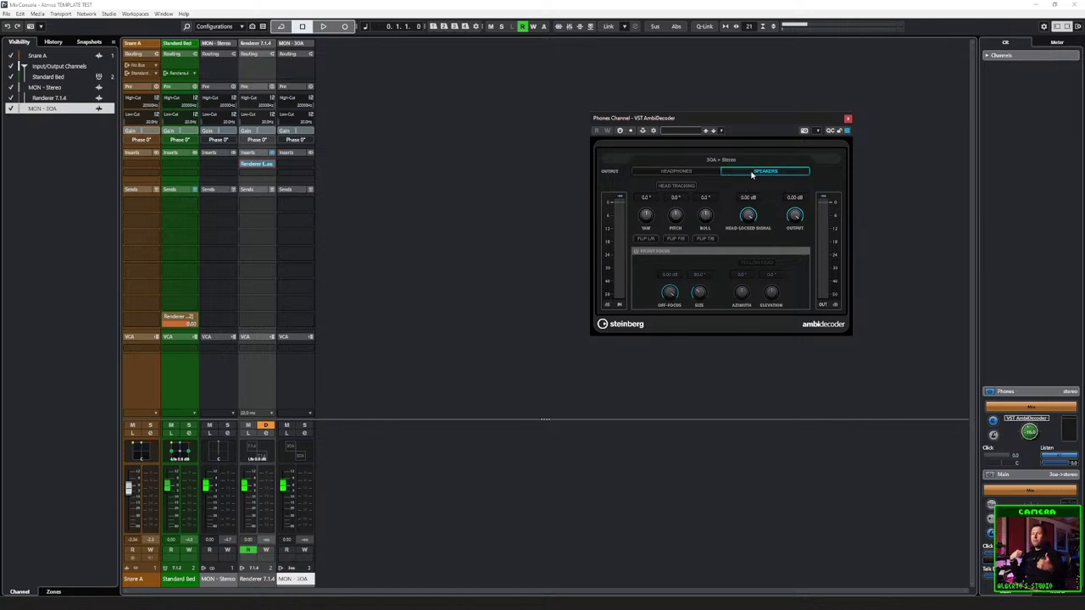
pyautogui.click(695, 172)
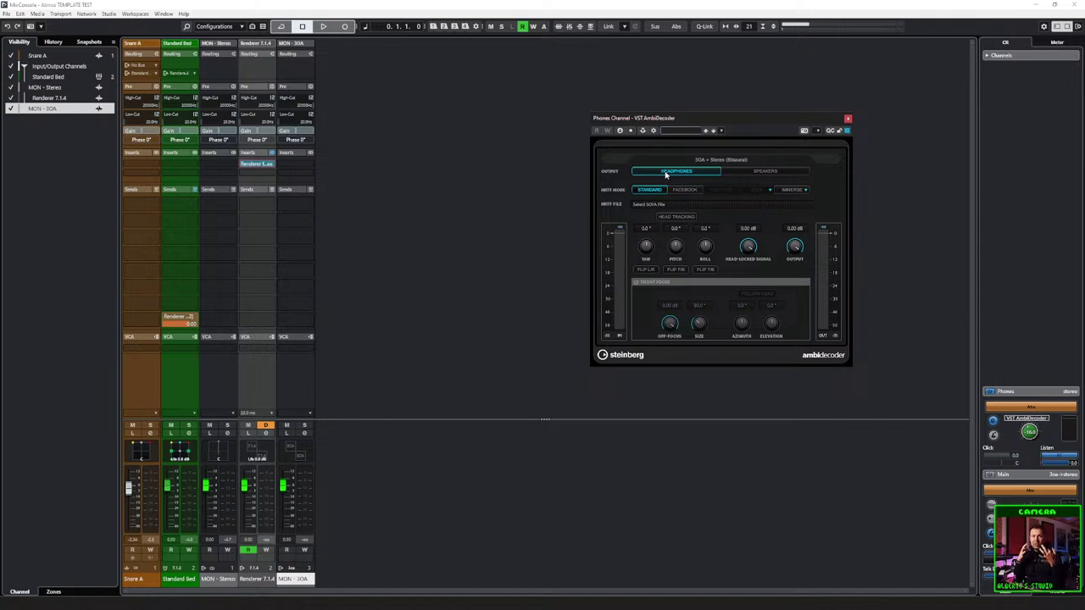
# Step: Check the IMMERSE profile options in the AmbiDecoder and close the plug-in
pyautogui.click(801, 190)
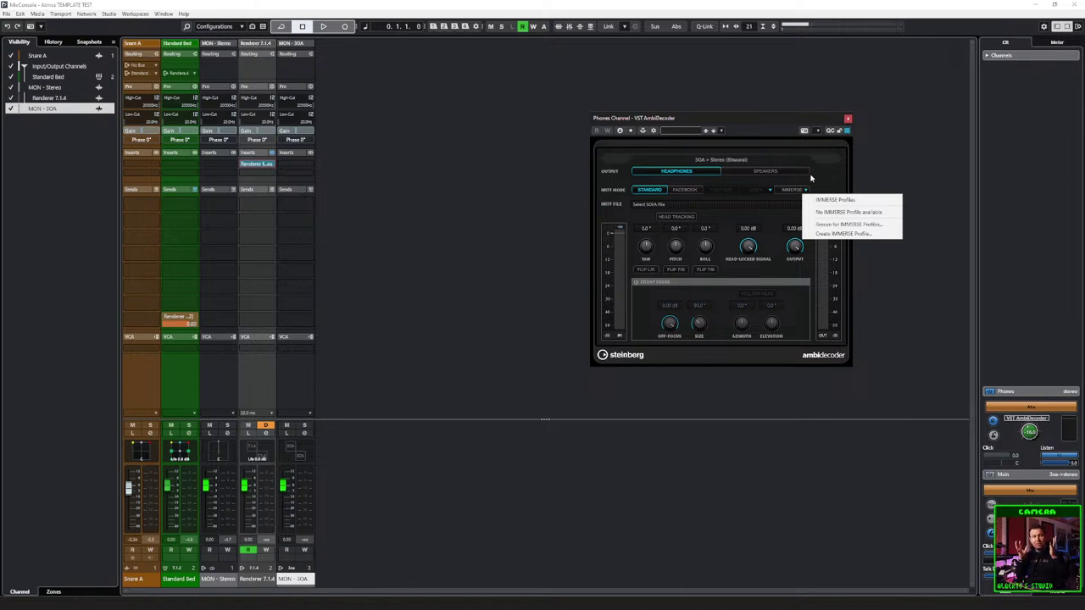
pyautogui.click(761, 146)
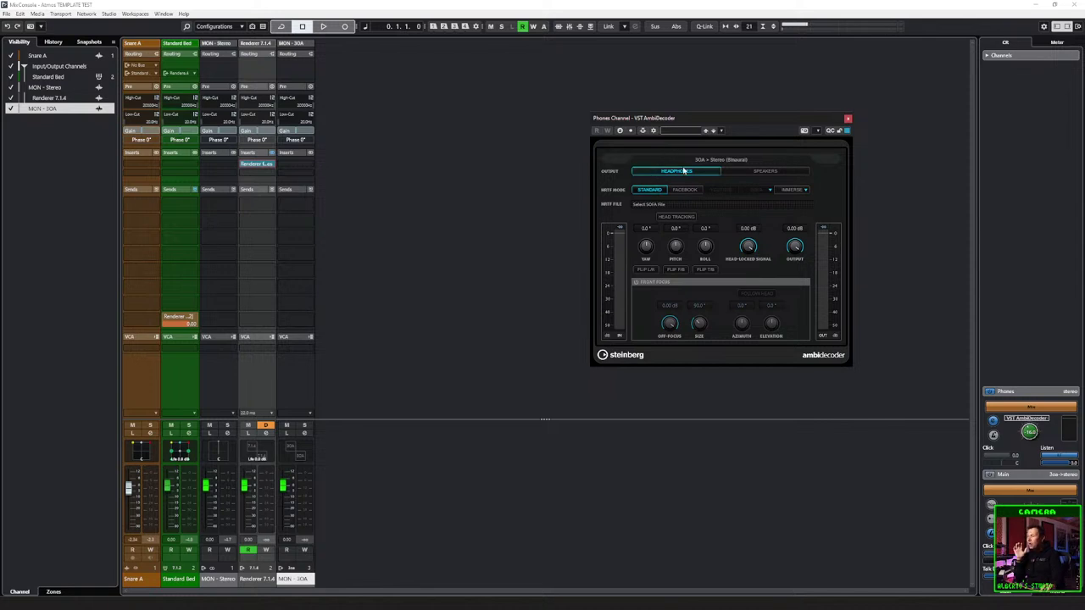
pyautogui.click(847, 119)
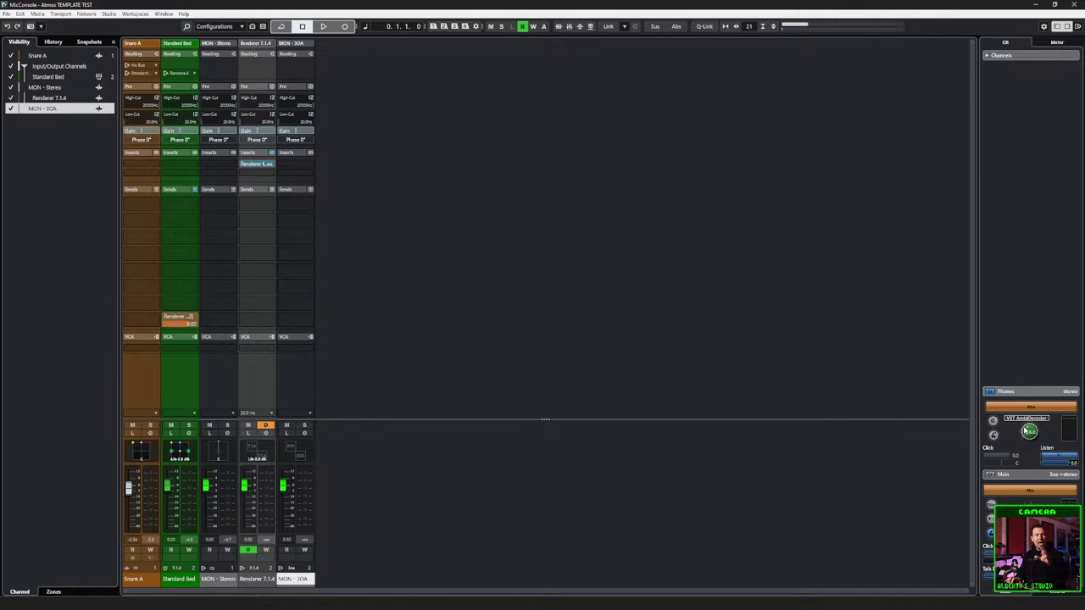
# Step: Reopen the Phones AmbiDecoder, show the Control Room inserts, and inspect the Reverberate plug-in before closing it
pyautogui.click(993, 419)
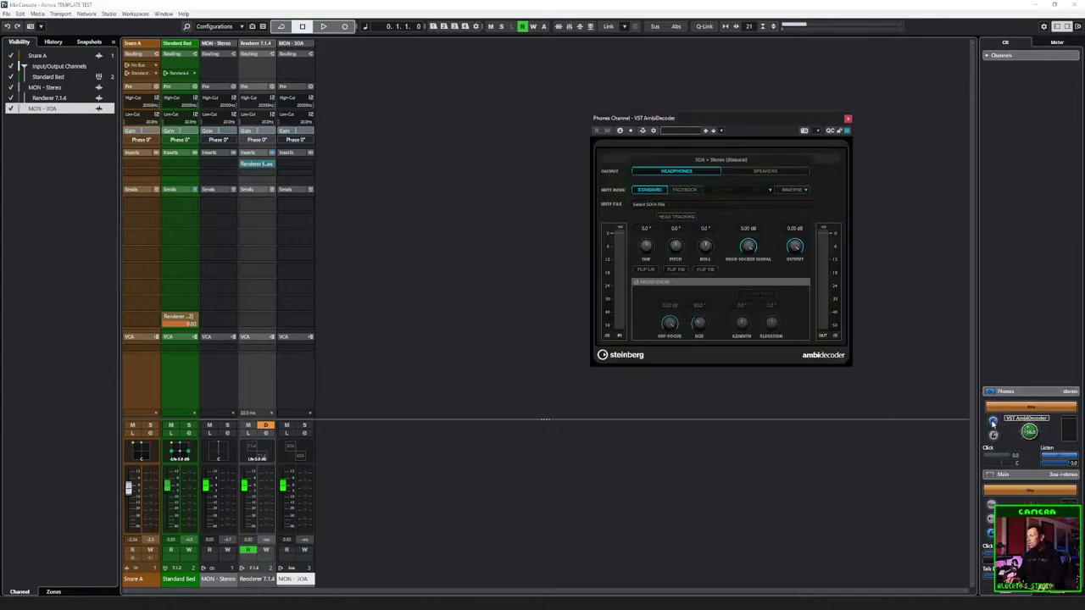
pyautogui.click(1056, 596)
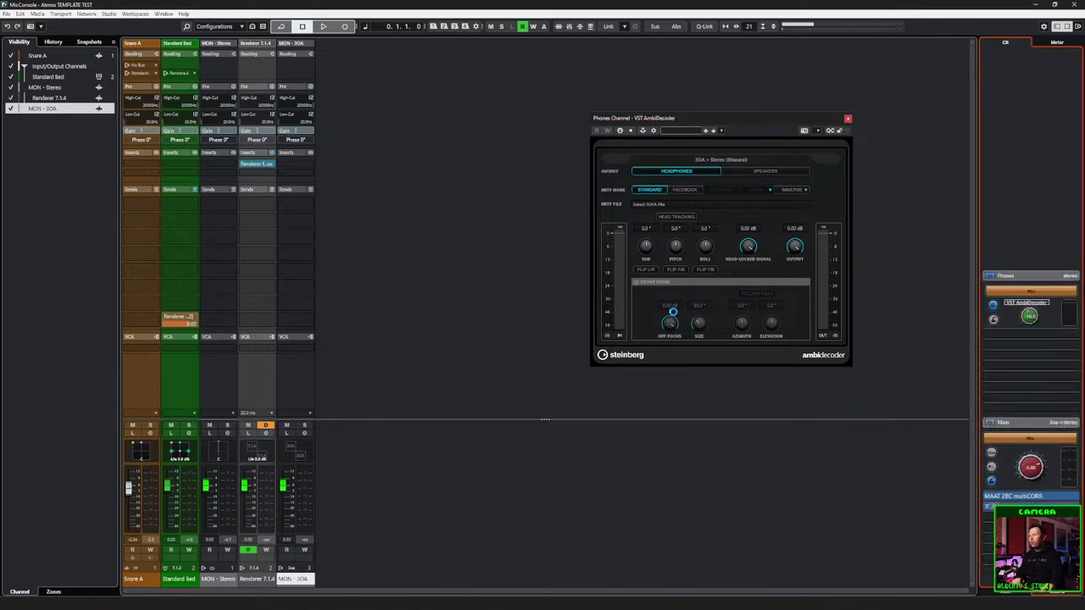
pyautogui.moveTo(519, 149); pyautogui.dragTo(526, 72)
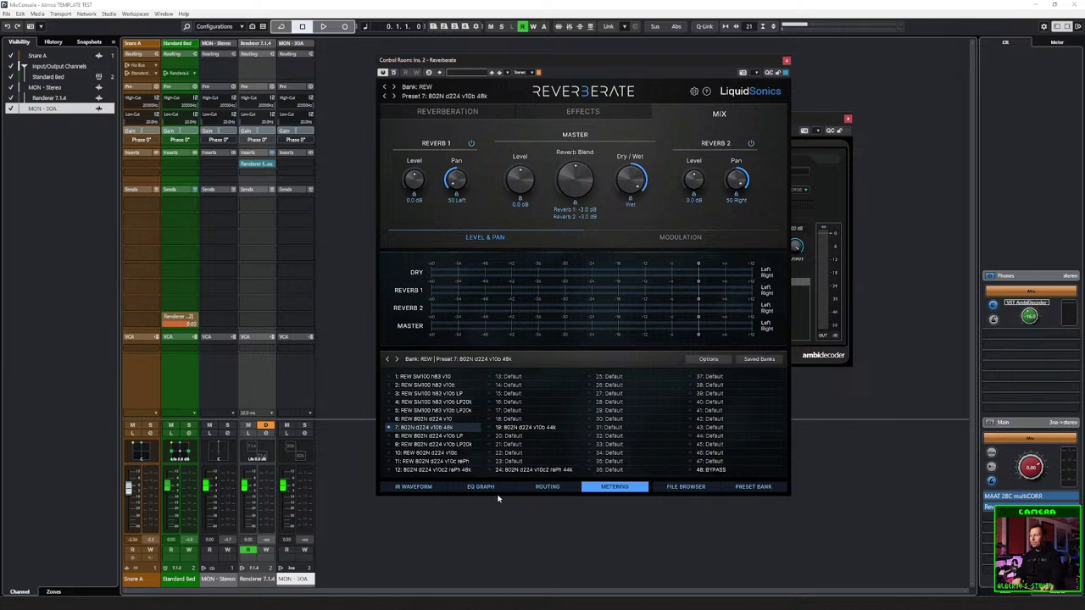
pyautogui.click(786, 61)
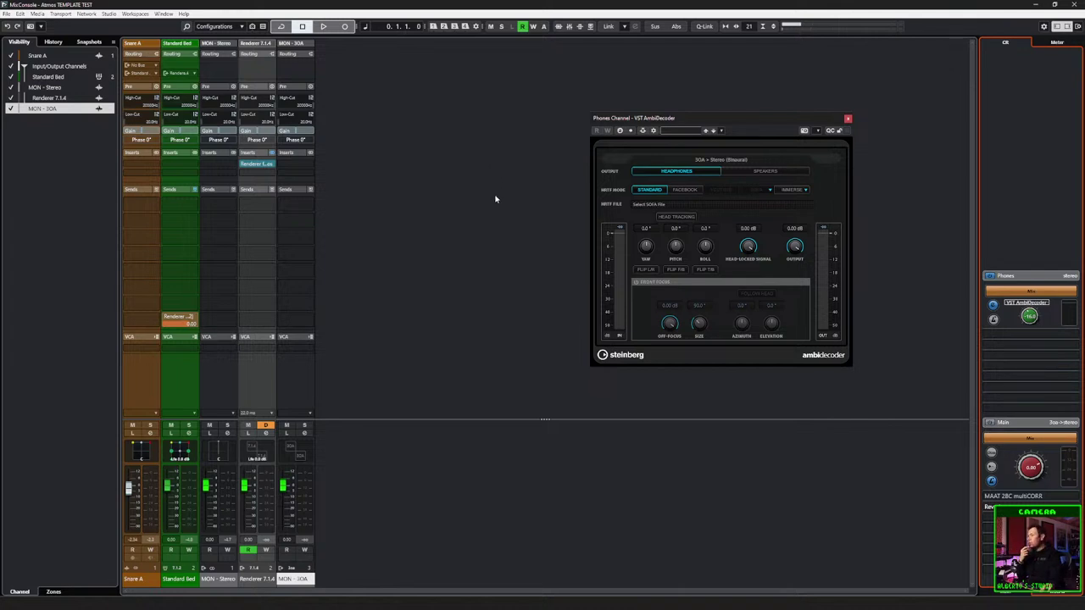
# Step: Deselect the mixer channels and play the project briefly to check the signal reaching the AmbiDecoder
pyautogui.click(376, 174)
pyautogui.press('space')
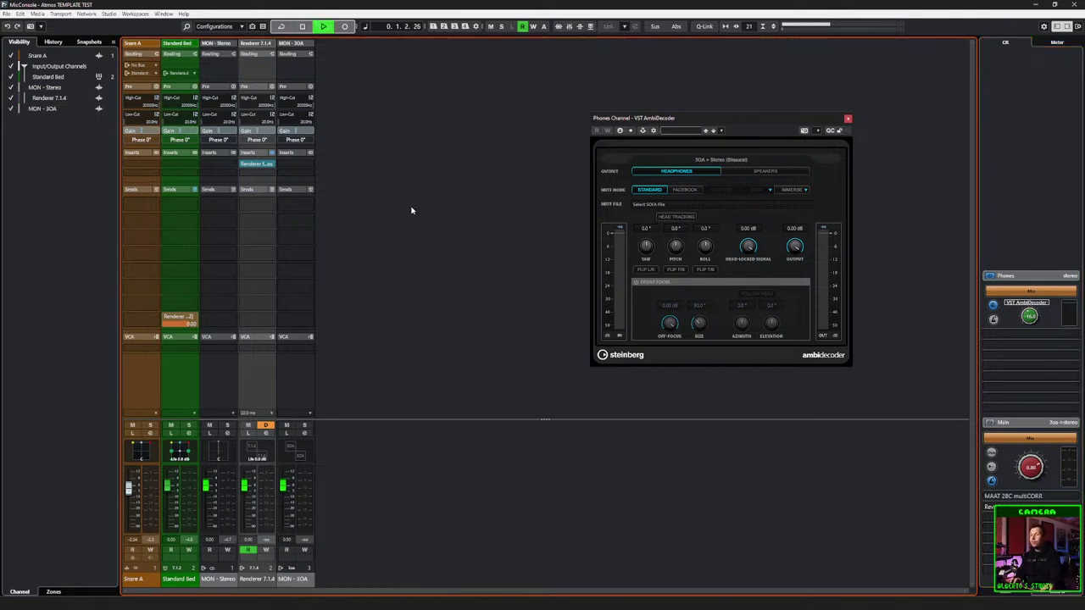
pyautogui.press('space')
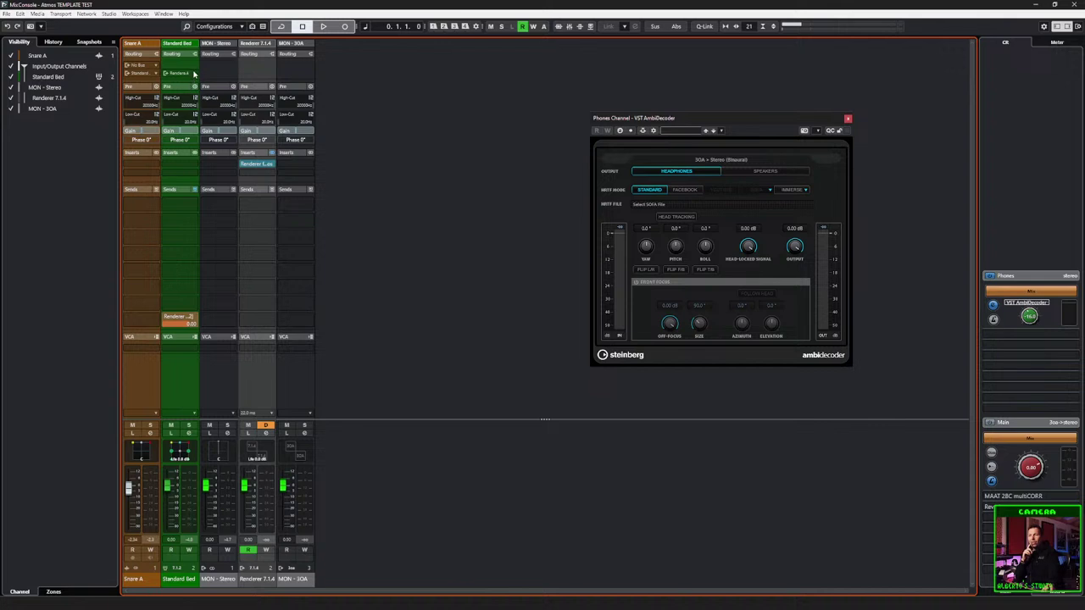
pyautogui.moveTo(180, 317); pyautogui.dragTo(193, 205)
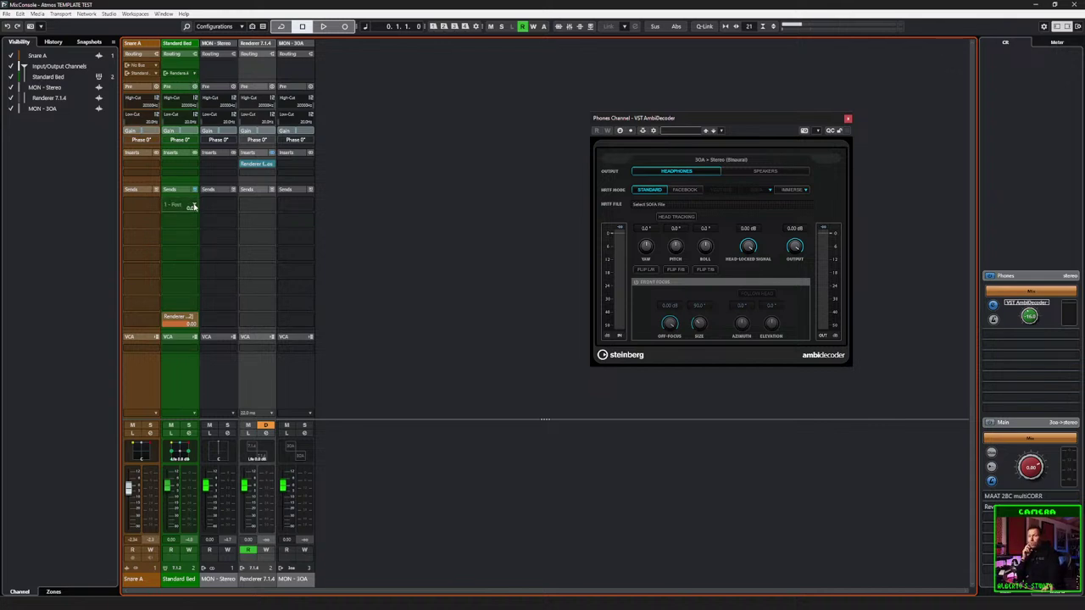
pyautogui.click(193, 206)
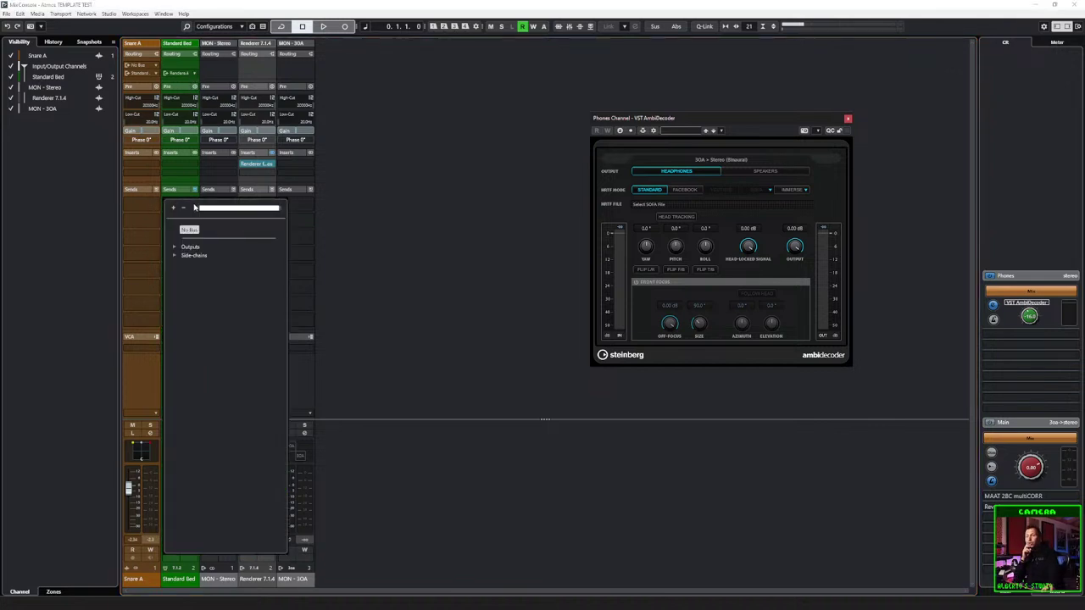
pyautogui.click(175, 249)
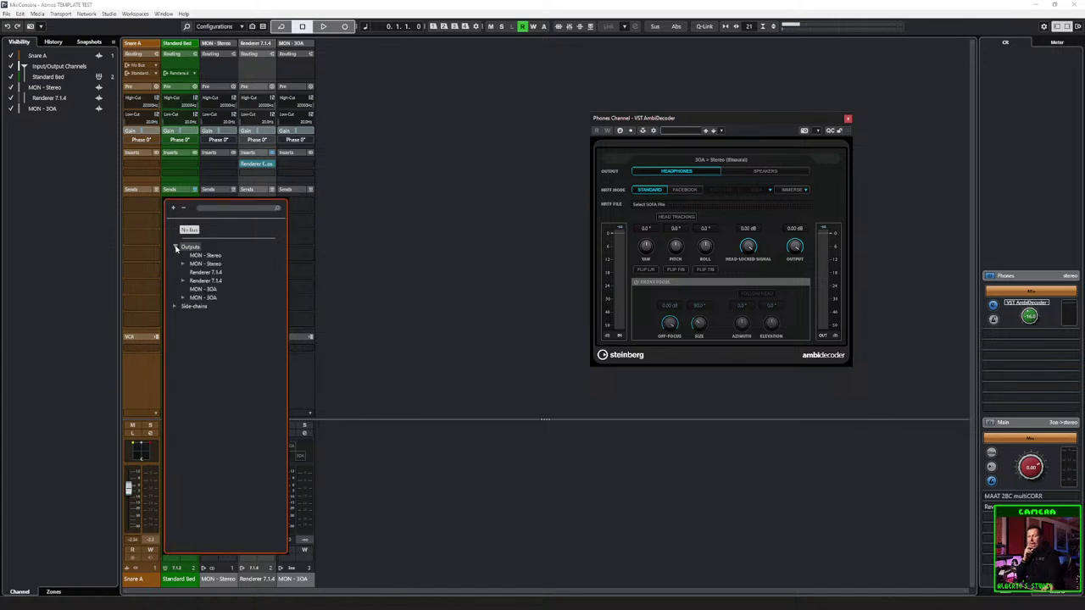
pyautogui.press('Escape')
pyautogui.moveTo(213, 276); pyautogui.dragTo(270, 173)
# Step: Route the Standard Bed's output to the MON - 3OA bus
pyautogui.click(178, 72)
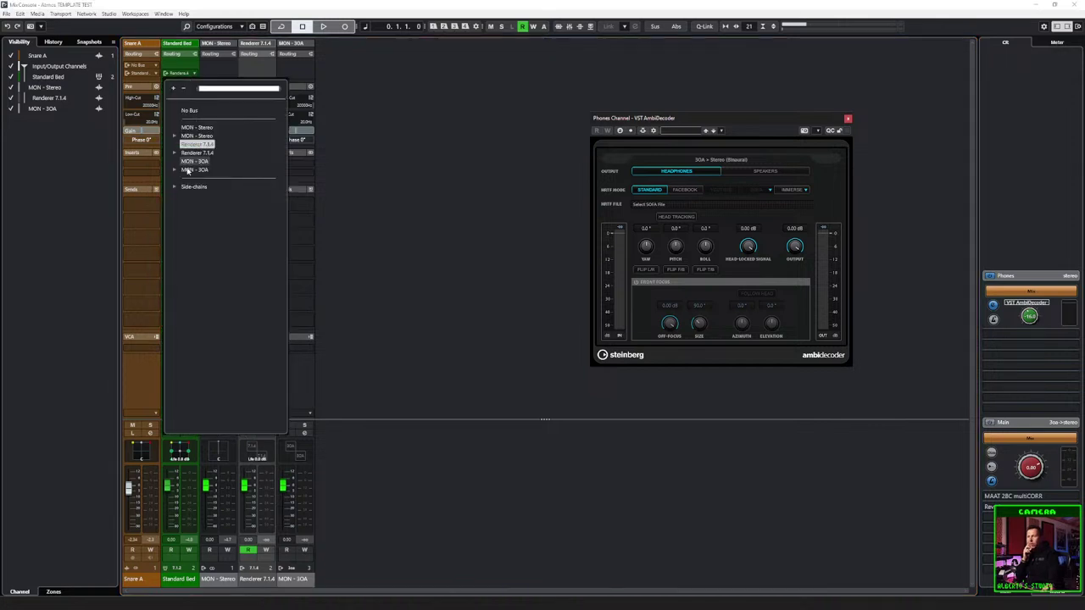
pyautogui.click(193, 75)
pyautogui.click(193, 75)
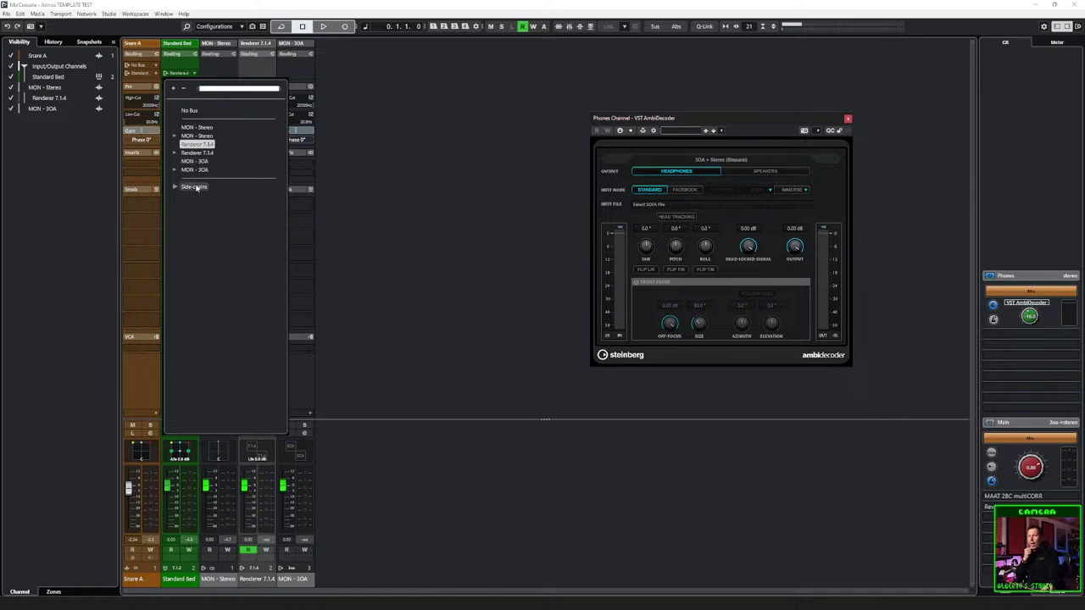
pyautogui.click(176, 170)
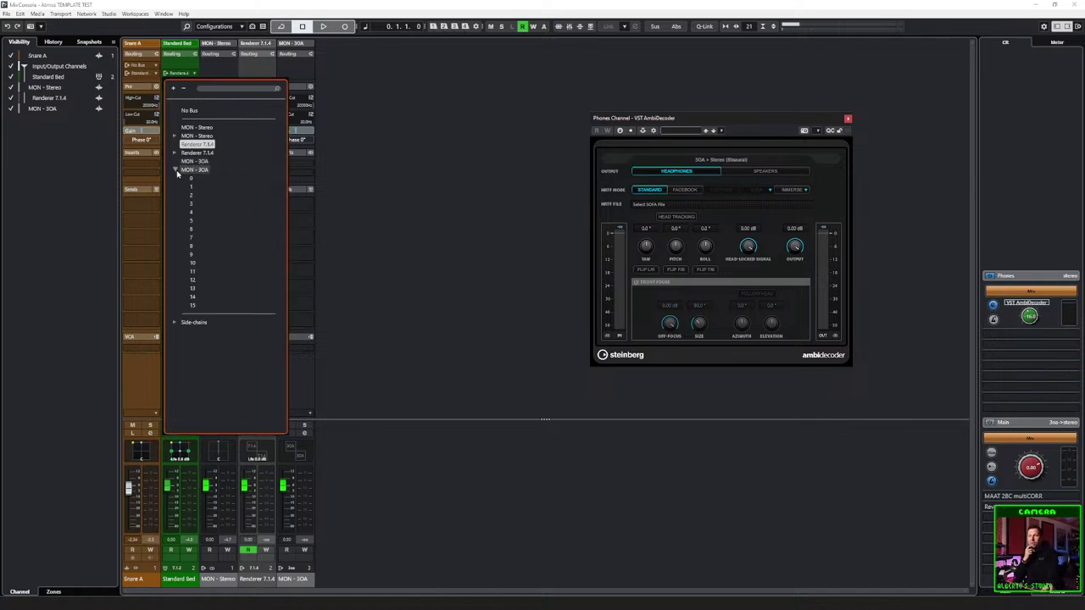
pyautogui.click(175, 171)
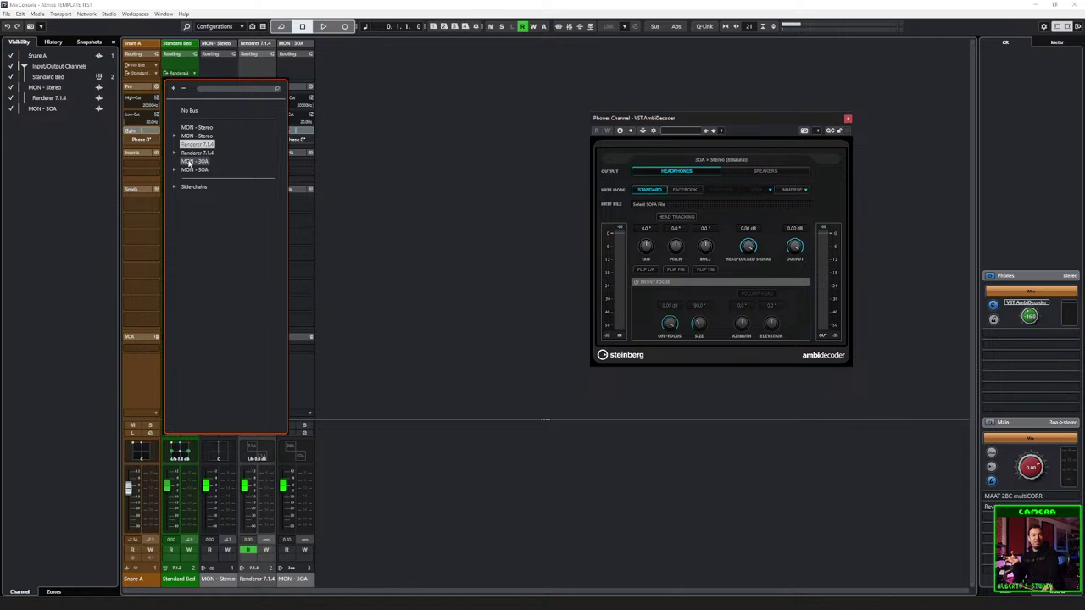
pyautogui.click(189, 162)
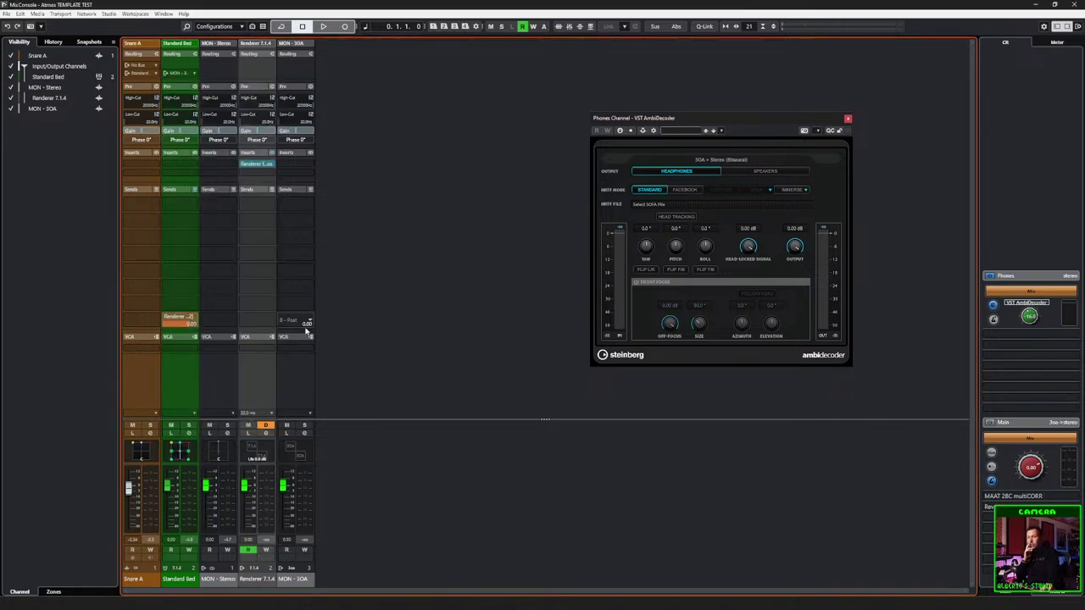
# Step: Play the project twice in short bursts to check whether the Standard Bed's signal reaches MON - 3OA and the AmbiDecoder
pyautogui.press('space')
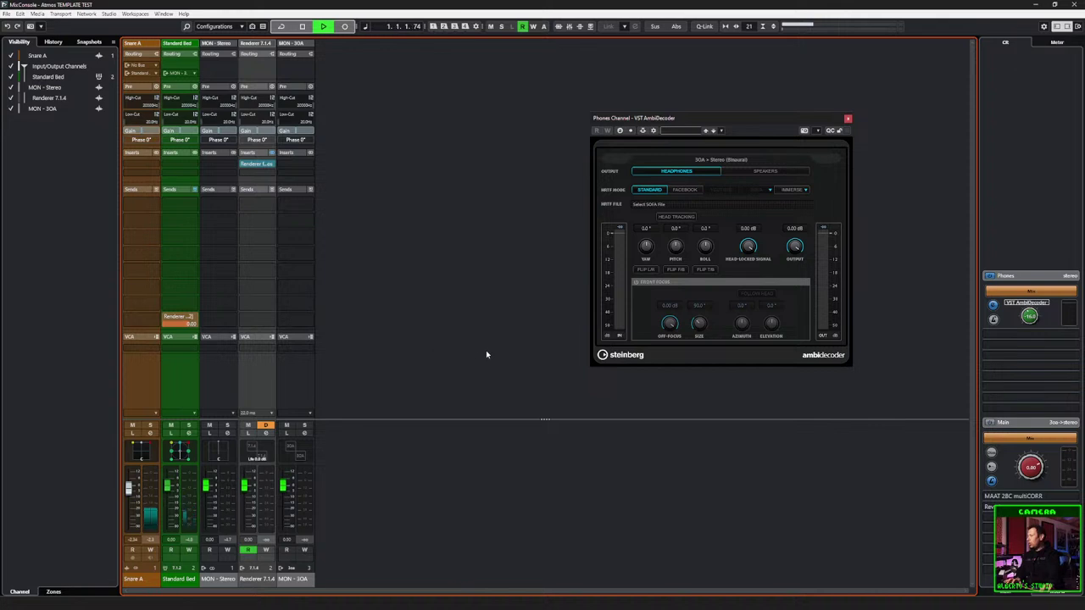
pyautogui.press('space')
pyautogui.press('space')
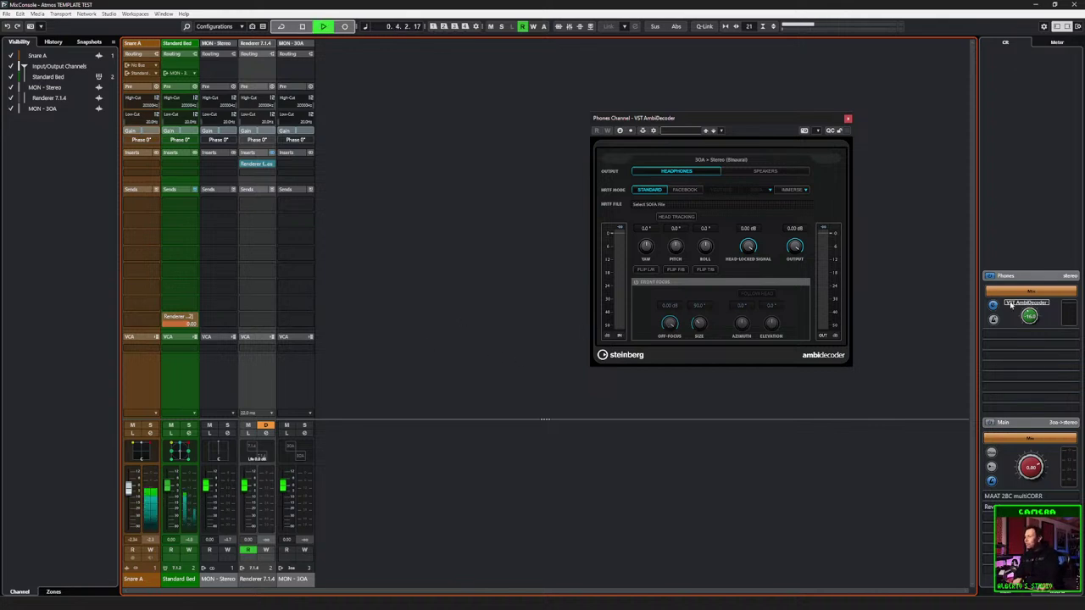
pyautogui.press('space')
# Step: Route the Standard Bed's output back to the Renderer 7.1.4 bus and play the project briefly to check the signal
pyautogui.click(190, 73)
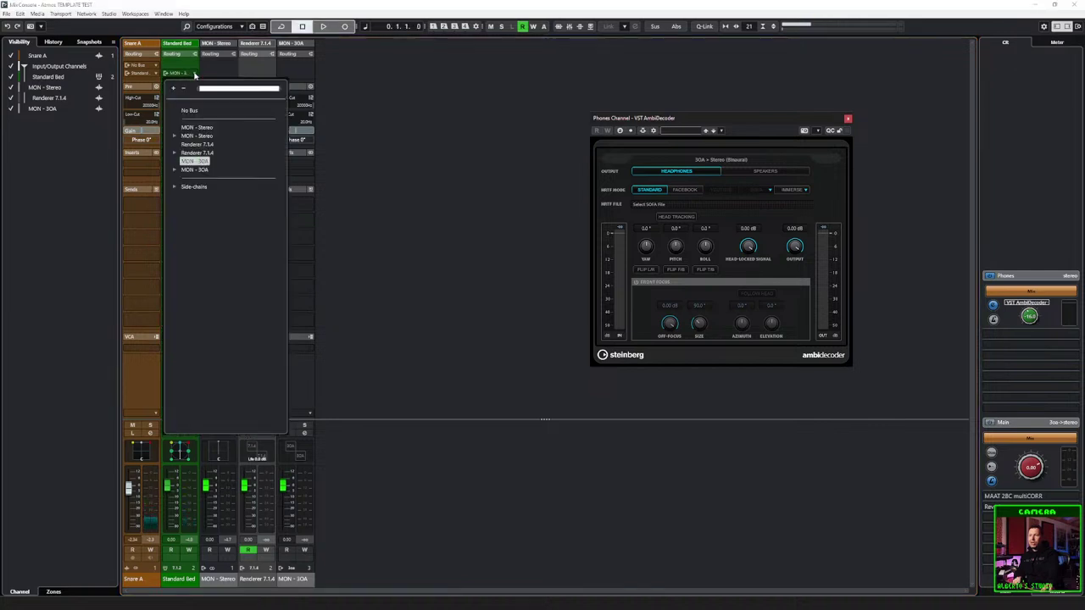
pyautogui.click(193, 145)
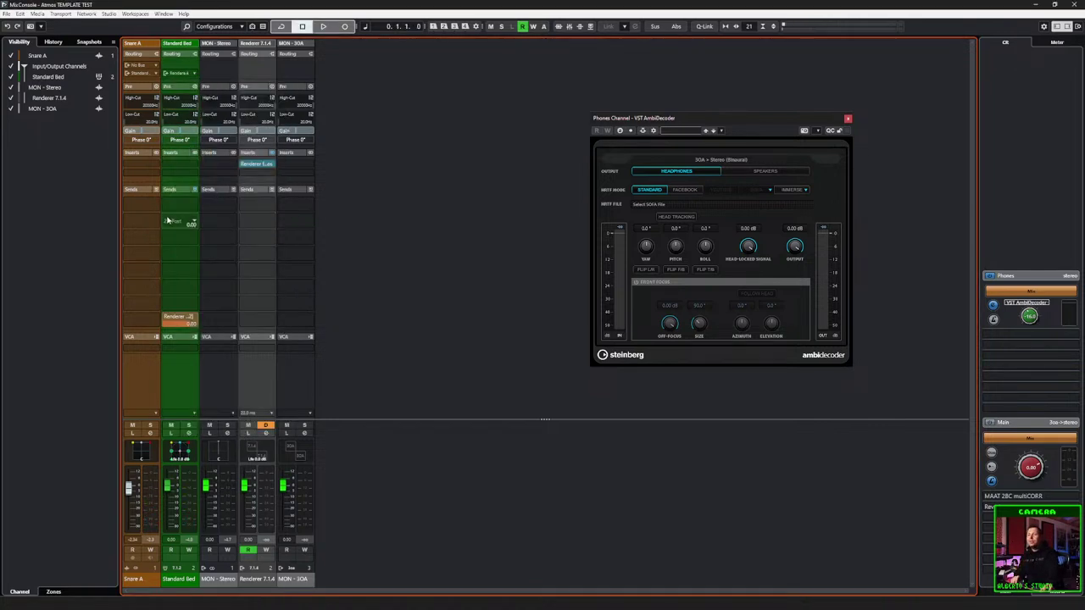
pyautogui.press('space')
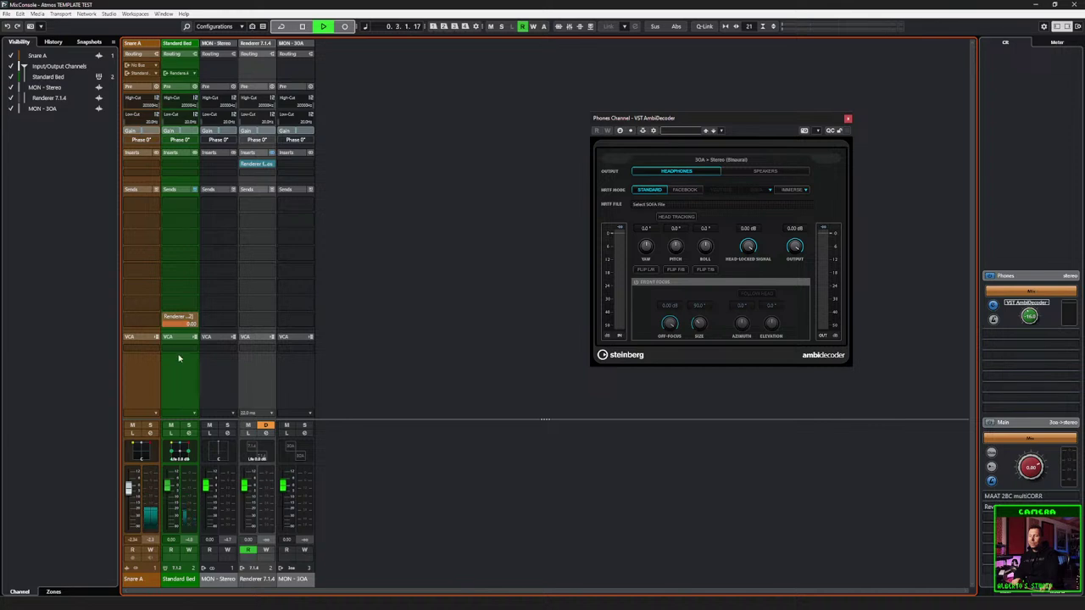
pyautogui.press('space')
# Step: Enable solo defeat on MON - 3OA, then set the Dolby Atmos Renderer's downmix on Renderer 7.1.4 to Binaural and test playback
pyautogui.click(304, 426)
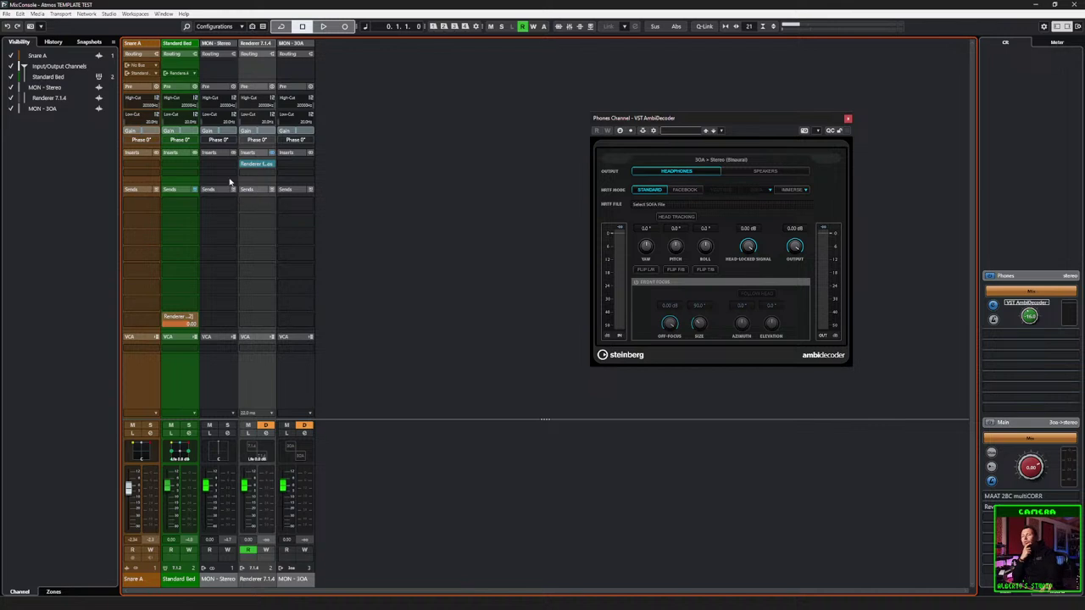
pyautogui.click(251, 163)
pyautogui.click(340, 131)
pyautogui.click(346, 150)
pyautogui.press('space')
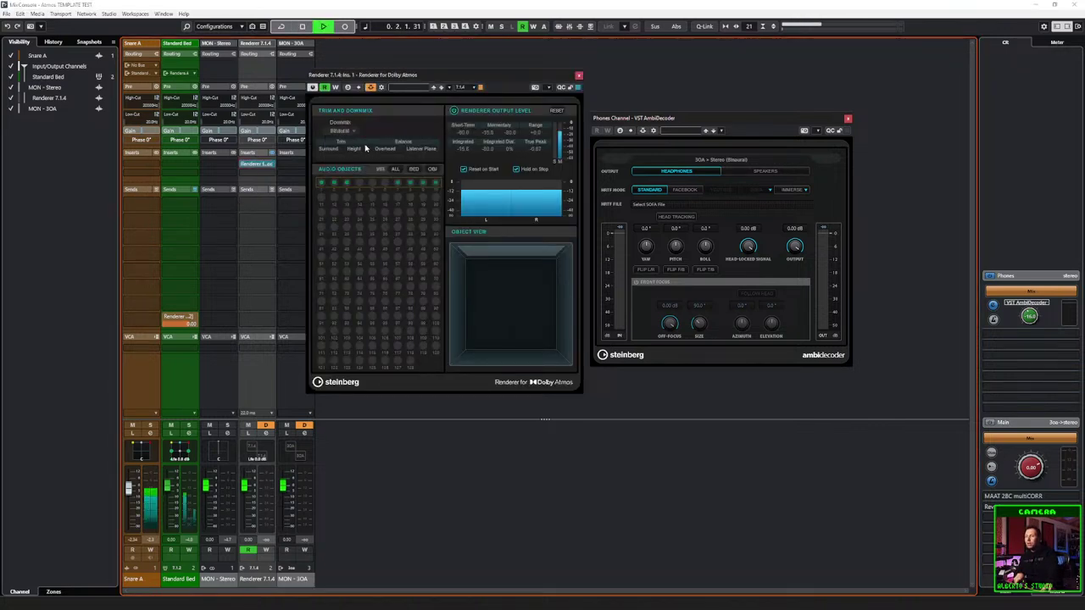
pyautogui.press('space')
# Step: Set the Dolby Atmos Renderer's downmix to 7.1.4 and close the plug-in
pyautogui.click(342, 131)
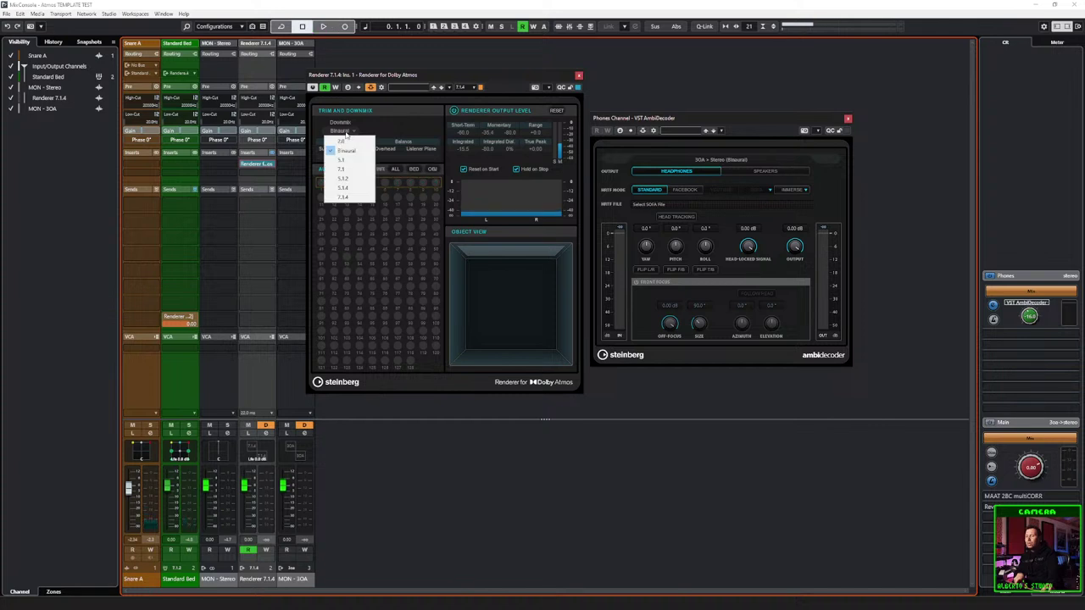
pyautogui.click(348, 198)
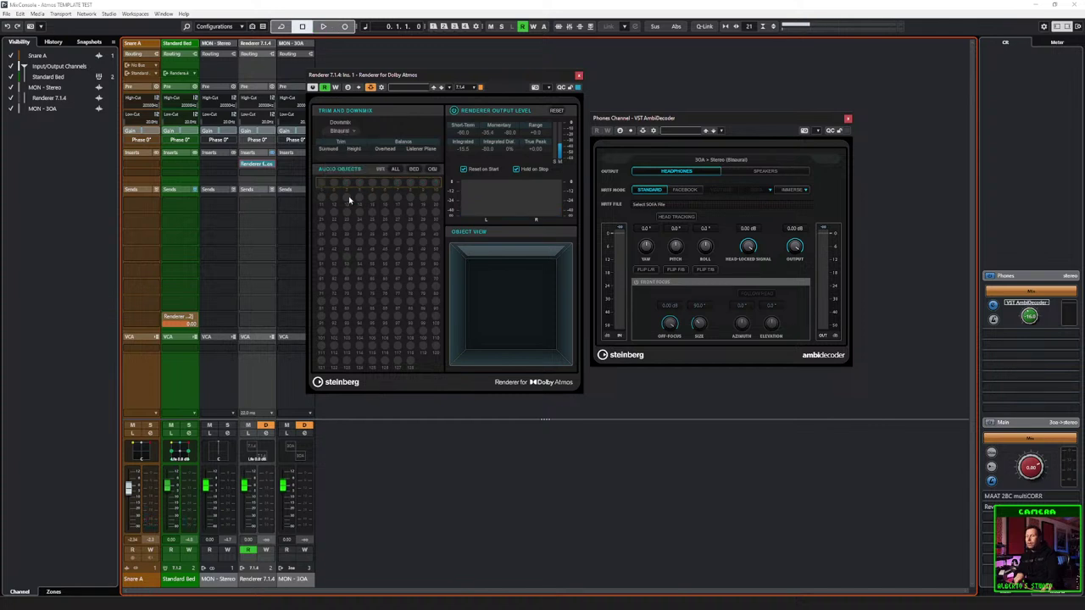
pyautogui.click(579, 76)
# Step: Add a send from the Renderer 7.1.4 channel to MON - 3OA and play the project to check the AmbiDecoder's levels
pyautogui.click(254, 207)
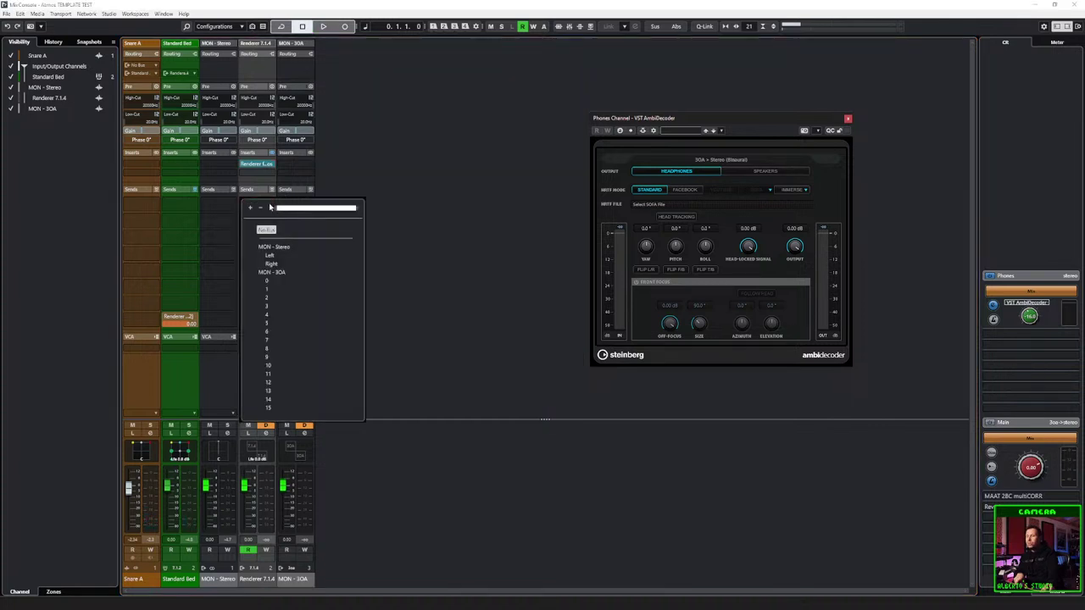
pyautogui.click(258, 275)
pyautogui.press('space')
pyautogui.press('space')
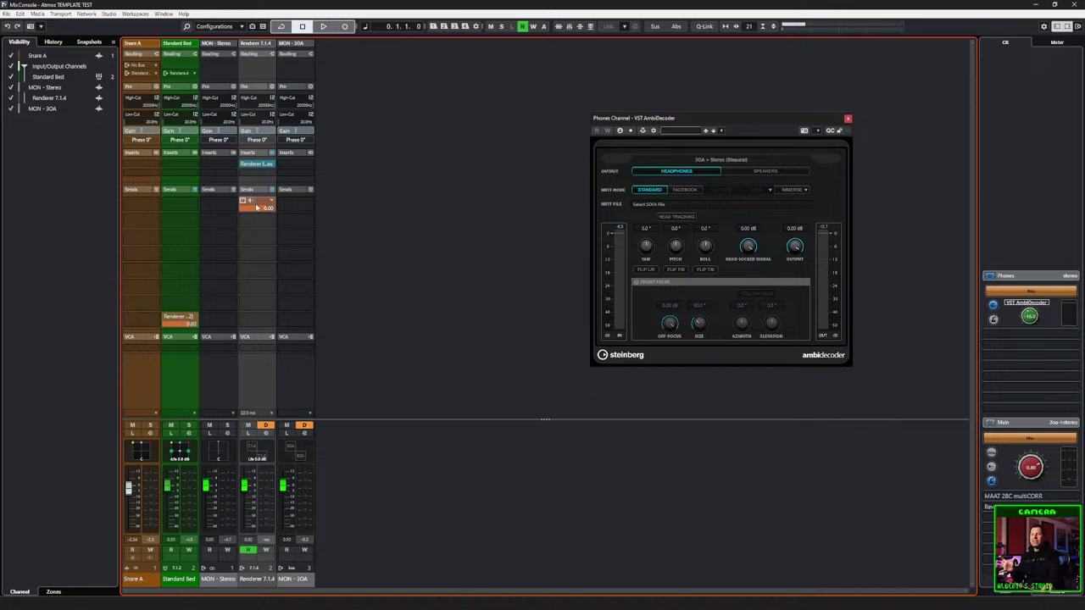
# Step: Reopen the Dolby Atmos Renderer, check its downmix formats while keeping 7.1.4, and close the plug-in
pyautogui.click(258, 164)
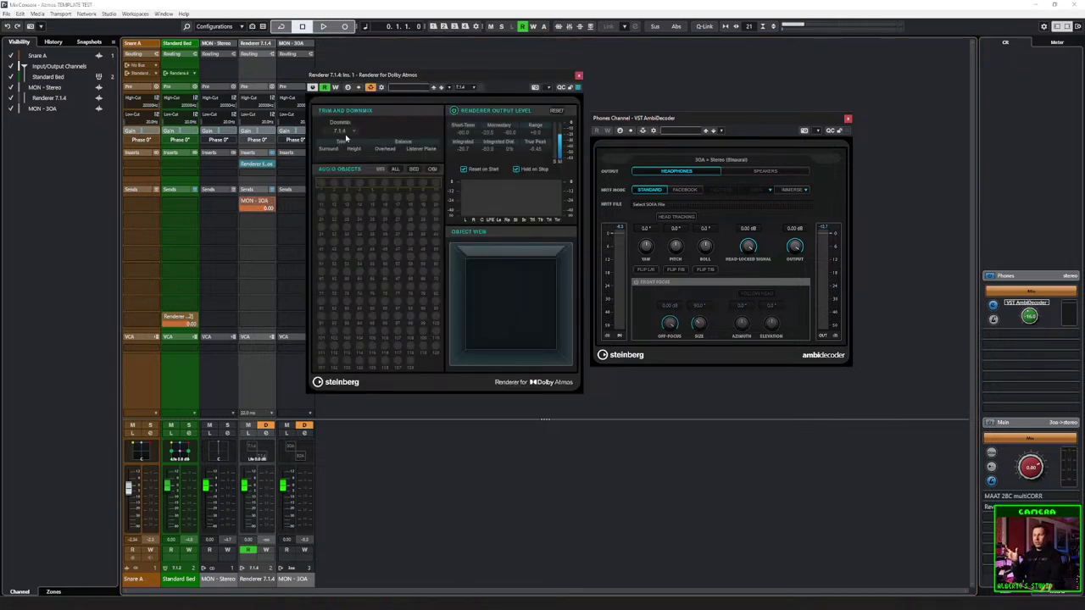
pyautogui.click(342, 132)
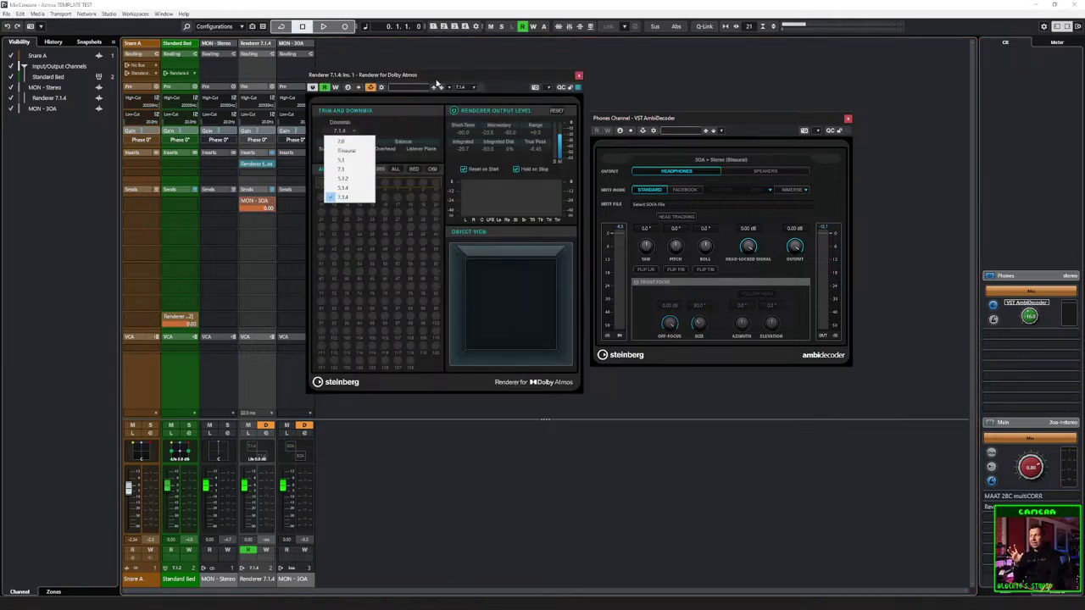
pyautogui.click(342, 197)
pyautogui.click(578, 76)
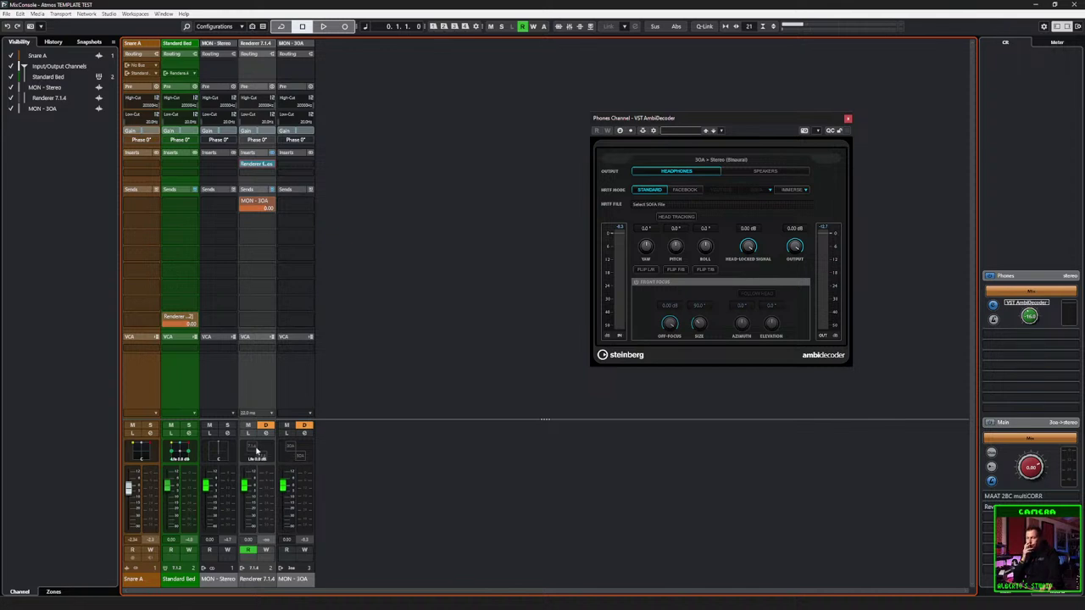
# Step: Inspect the MixConvert V6 channel panner on the Renderer 7.1.4 channel and close it
pyautogui.rightClick(258, 448)
pyautogui.moveTo(327, 475)
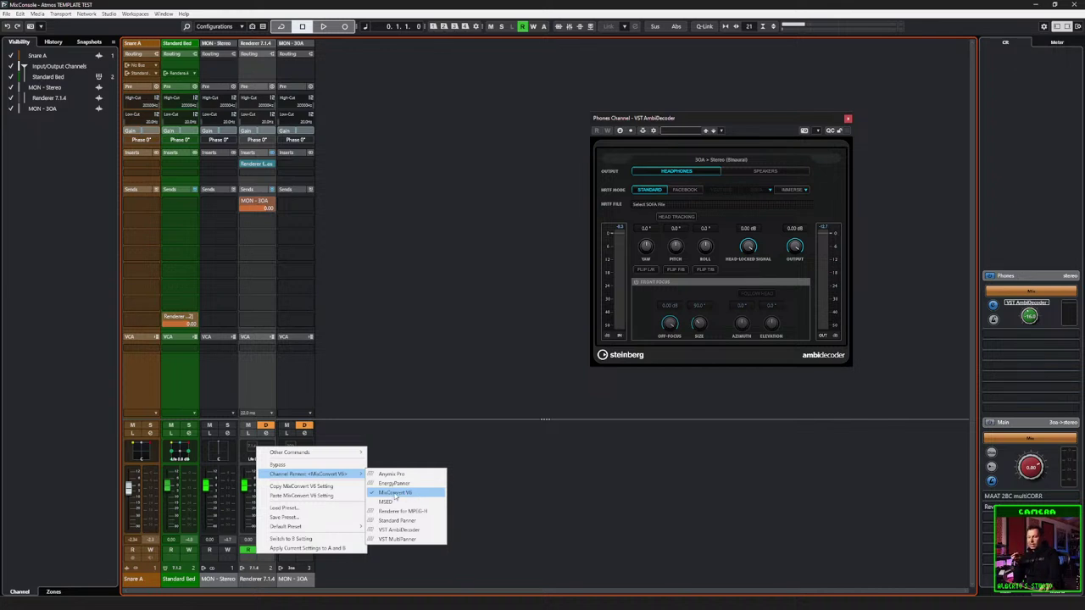
pyautogui.click(395, 495)
pyautogui.moveTo(275, 74); pyautogui.dragTo(407, 107)
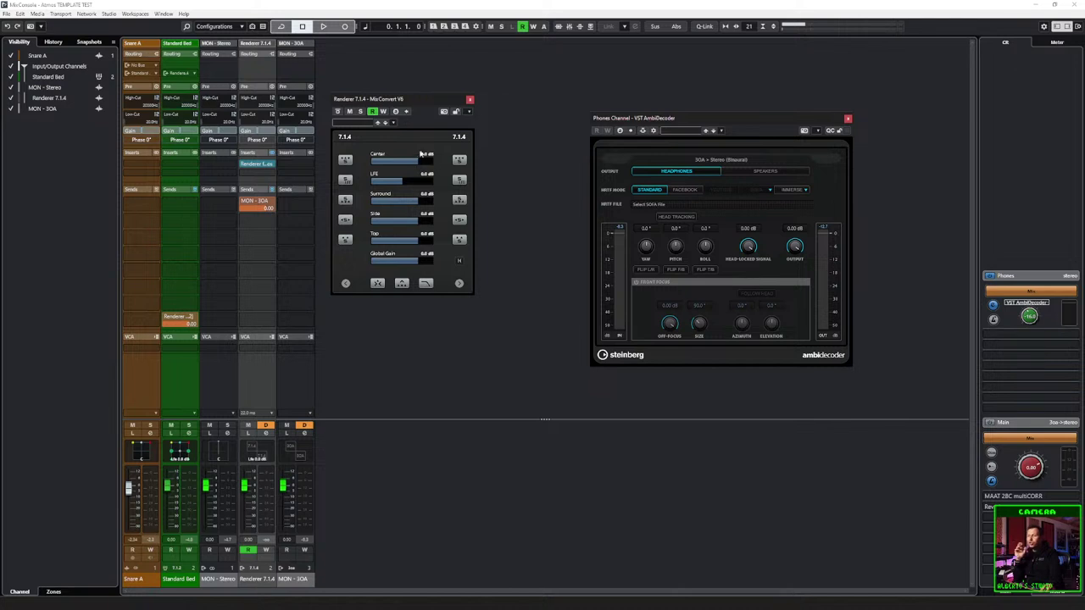
pyautogui.click(470, 99)
# Step: Try VST AmbiDecoder as the Renderer 7.1.4 channel panner and switch back to MixConvert V6
pyautogui.rightClick(256, 450)
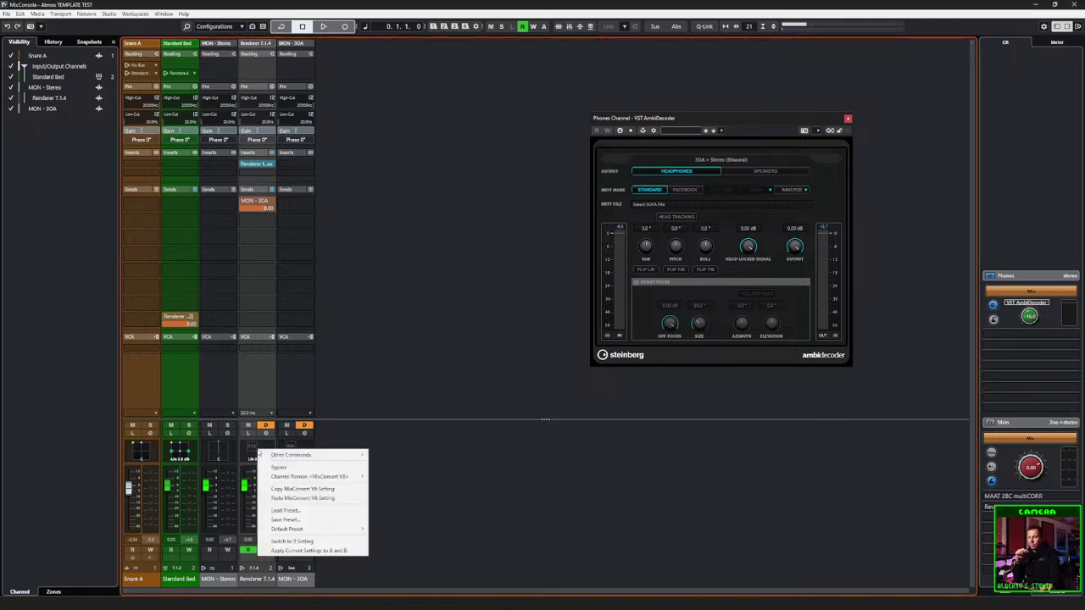
pyautogui.moveTo(317, 476)
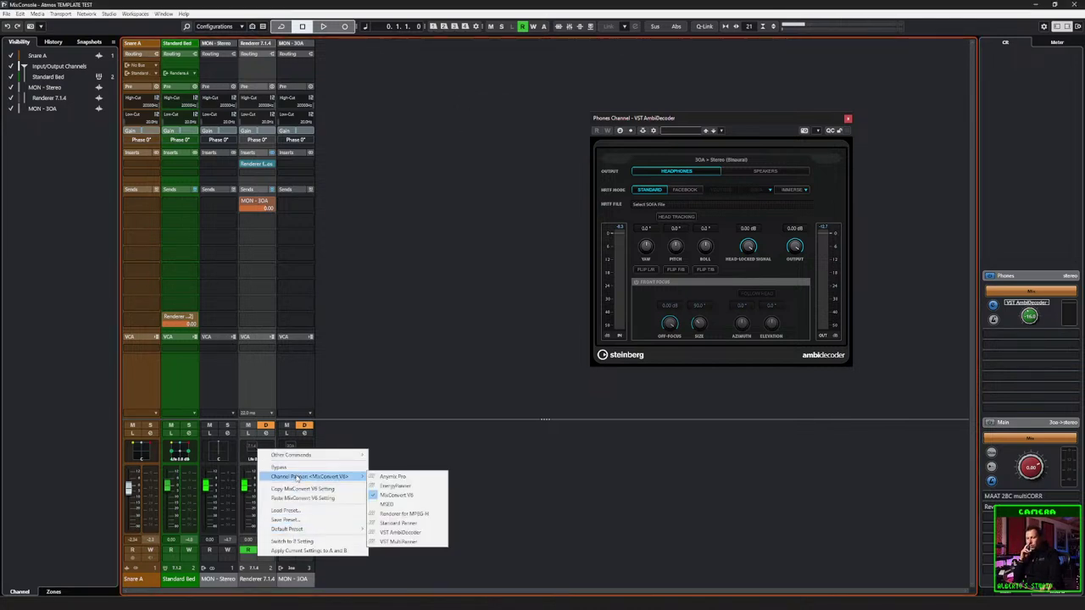
pyautogui.click(408, 534)
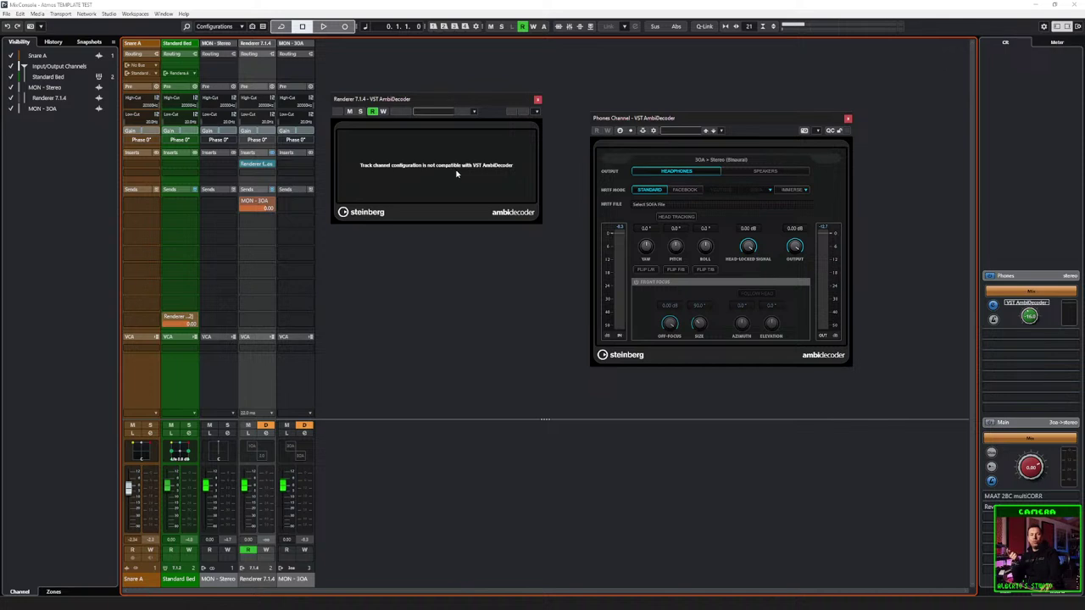
pyautogui.rightClick(258, 450)
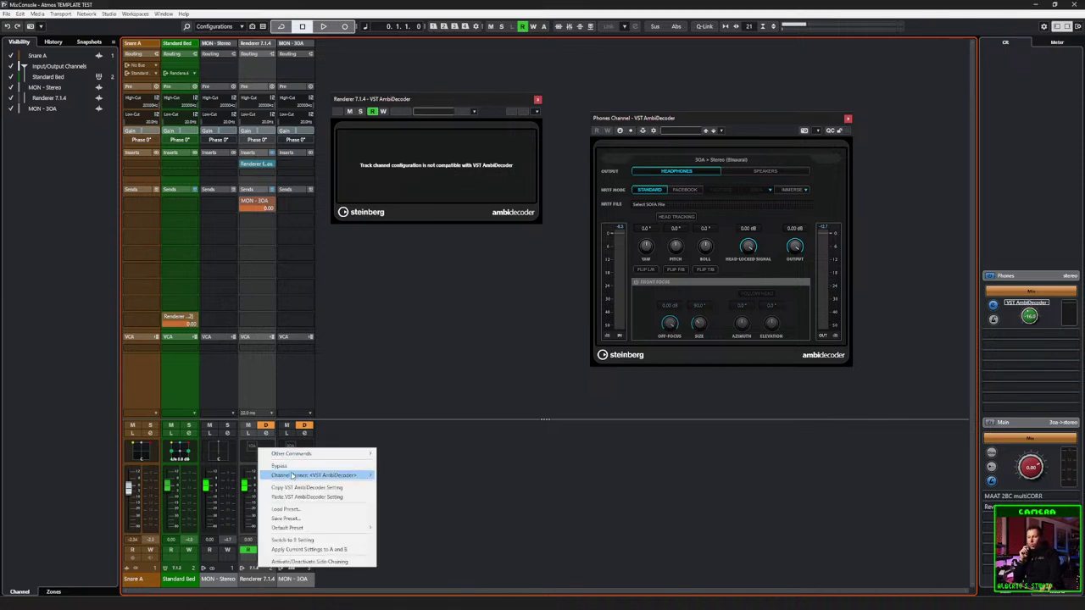
pyautogui.moveTo(297, 475)
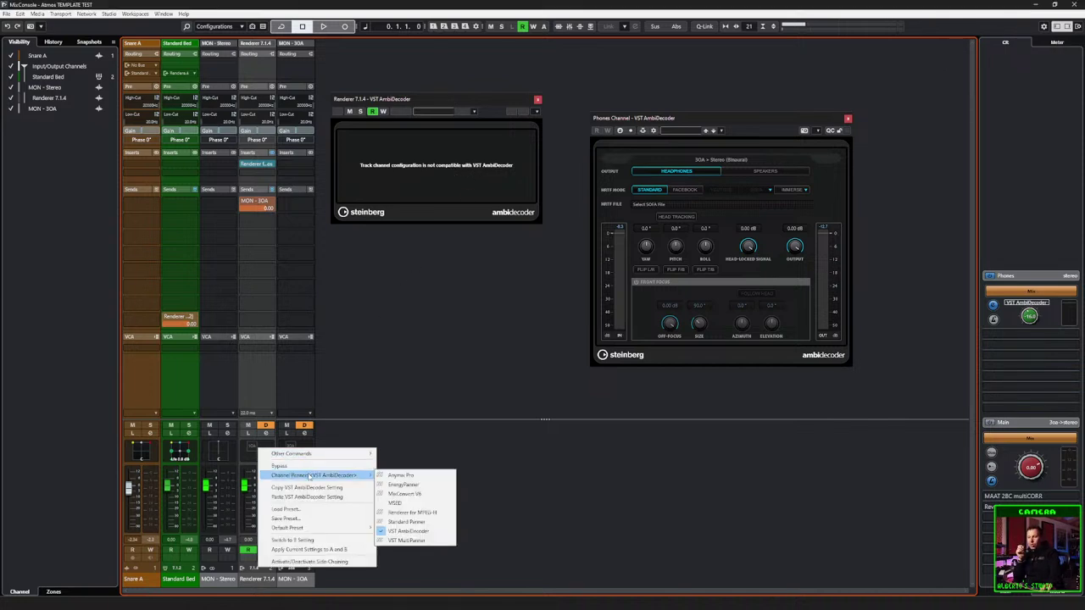
pyautogui.click(402, 494)
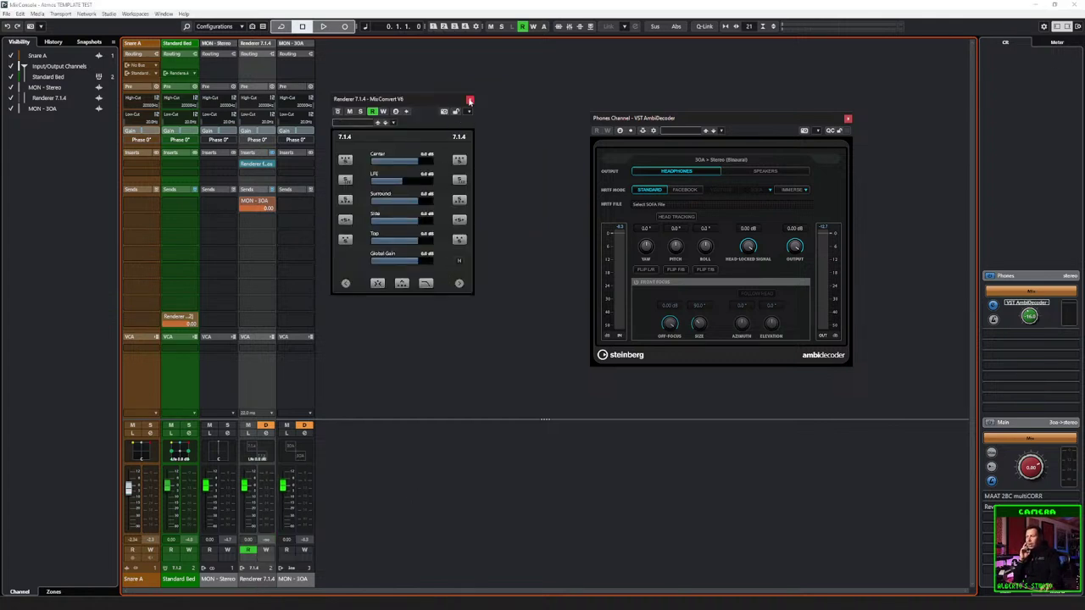
# Step: Expand MixConvert V6 to examine its output speaker layout, then close the plug-in
pyautogui.moveTo(434, 102); pyautogui.dragTo(473, 103)
pyautogui.click(497, 283)
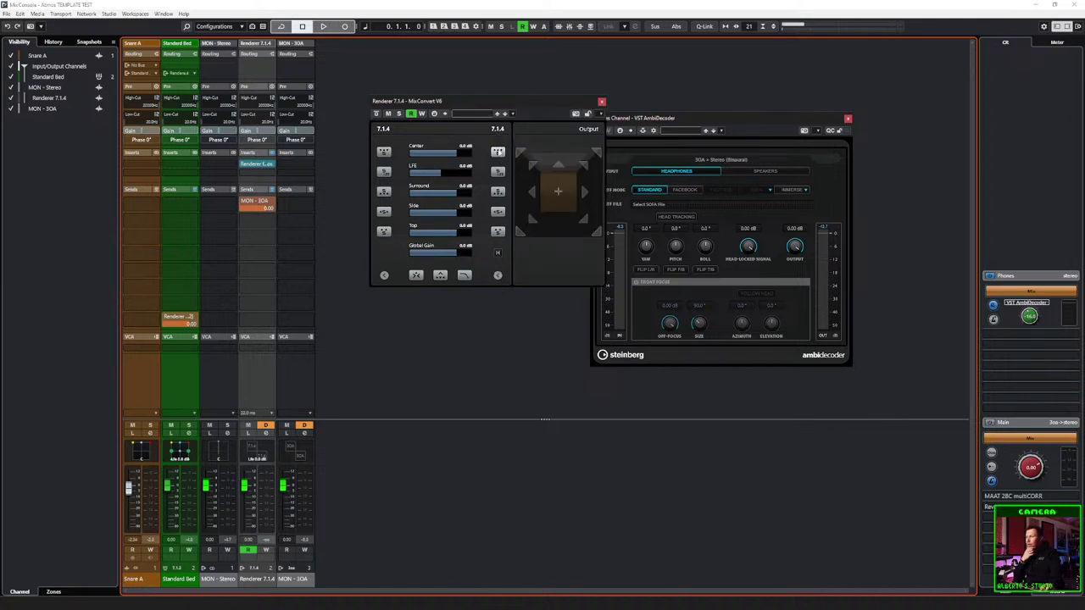
pyautogui.click(602, 101)
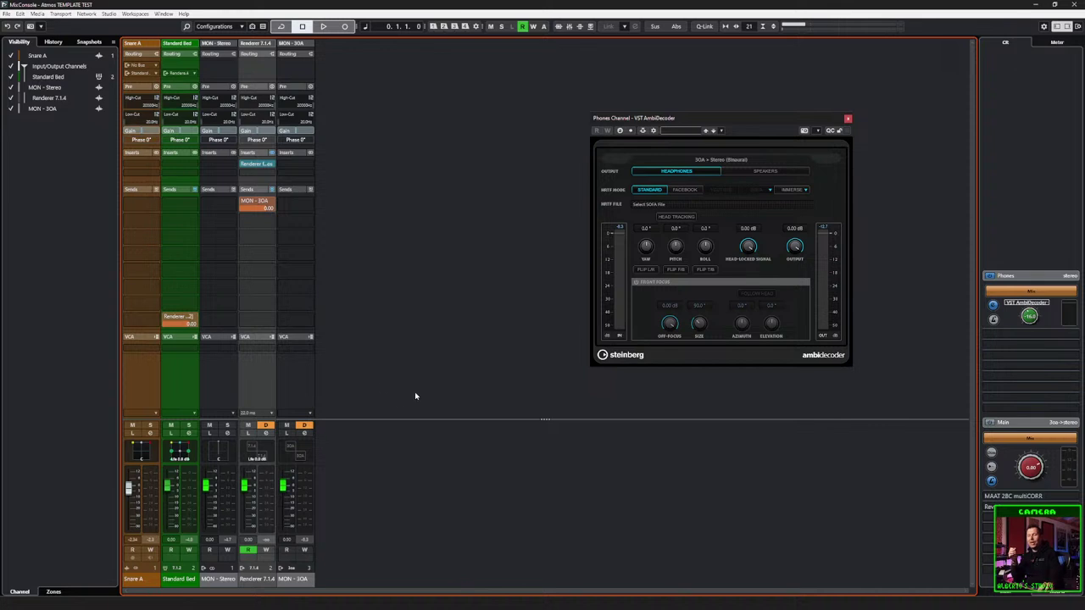
# Step: Review the channel panner options available for Renderer 7.1.4 and close the Phones AmbiDecoder
pyautogui.rightClick(269, 457)
pyautogui.moveTo(302, 484)
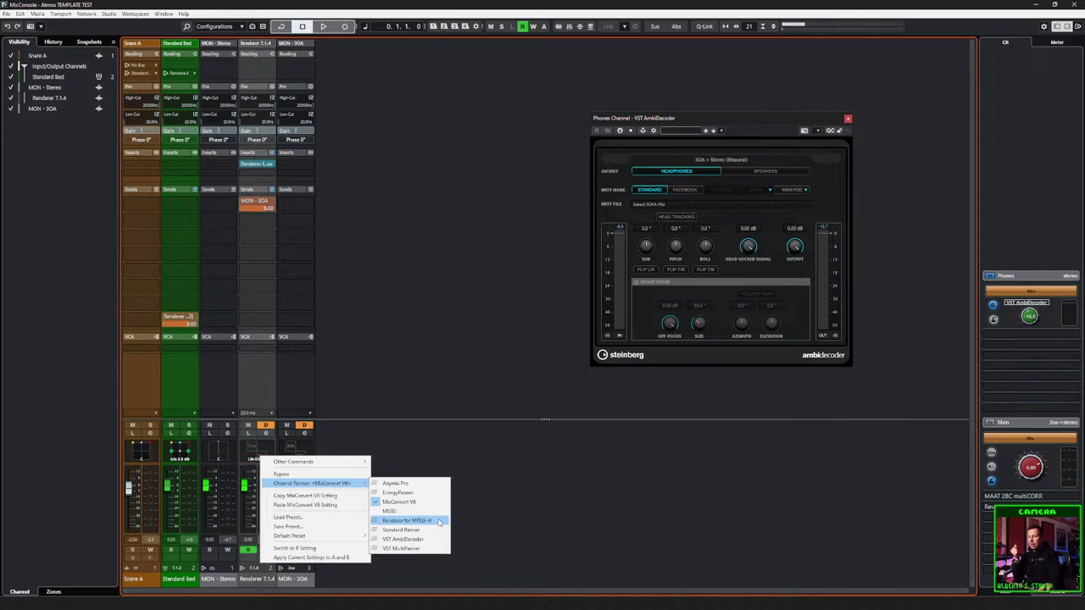
pyautogui.click(407, 548)
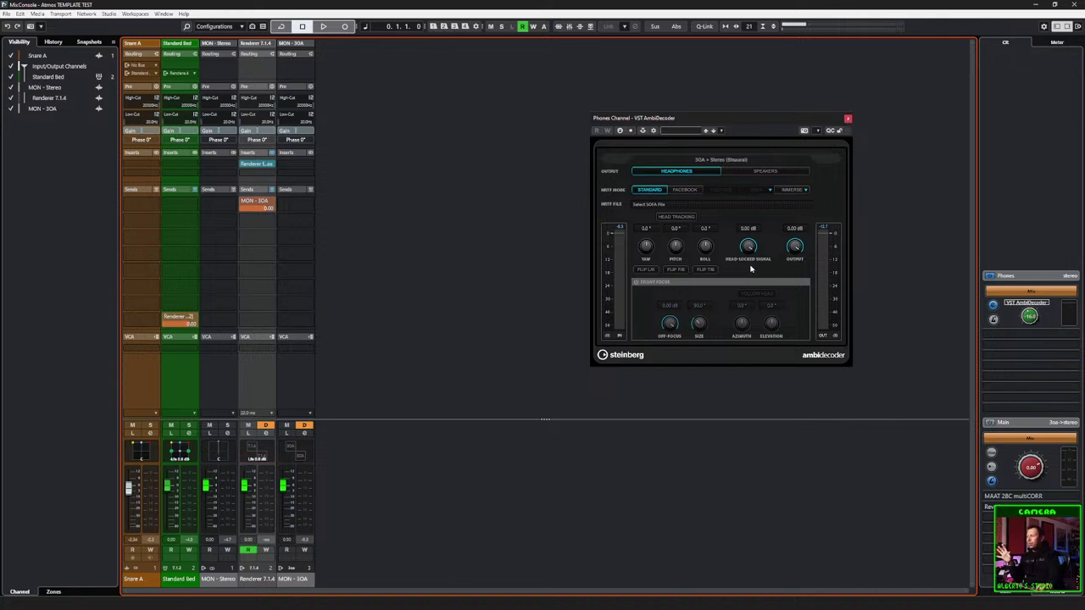
pyautogui.click(848, 119)
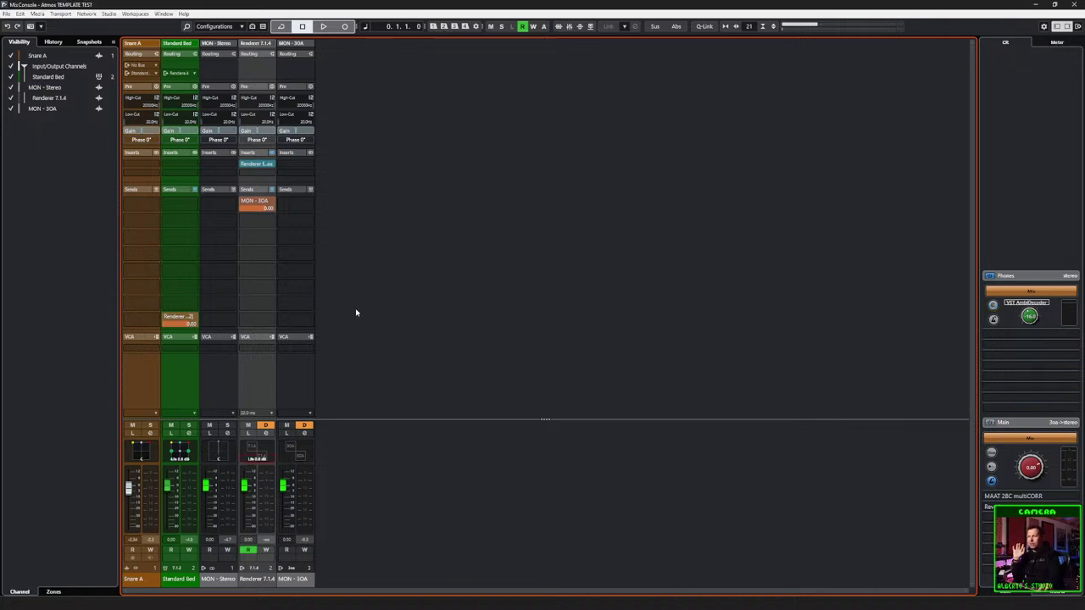
# Step: Inspect the VST MultiPanner on the Snare A channel and close it
pyautogui.doubleClick(140, 451)
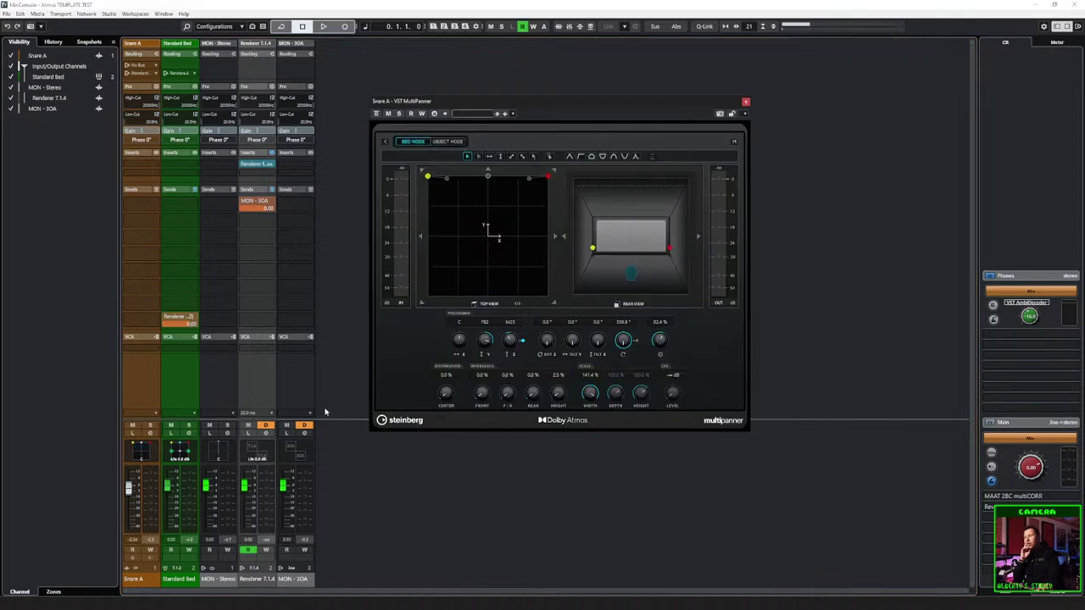
pyautogui.moveTo(507, 110); pyautogui.dragTo(490, 70)
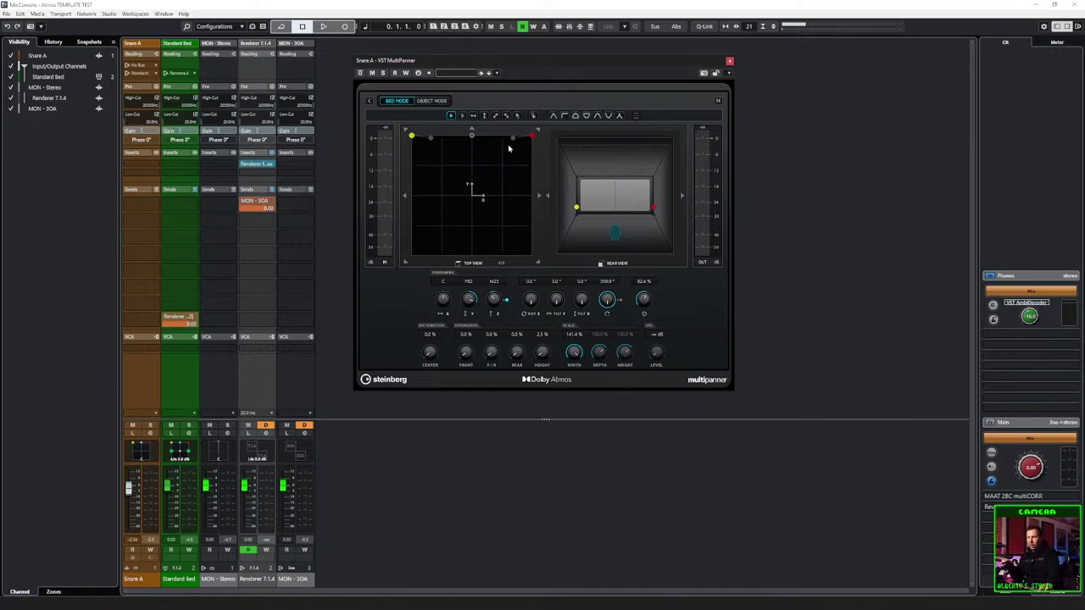
pyautogui.click(729, 61)
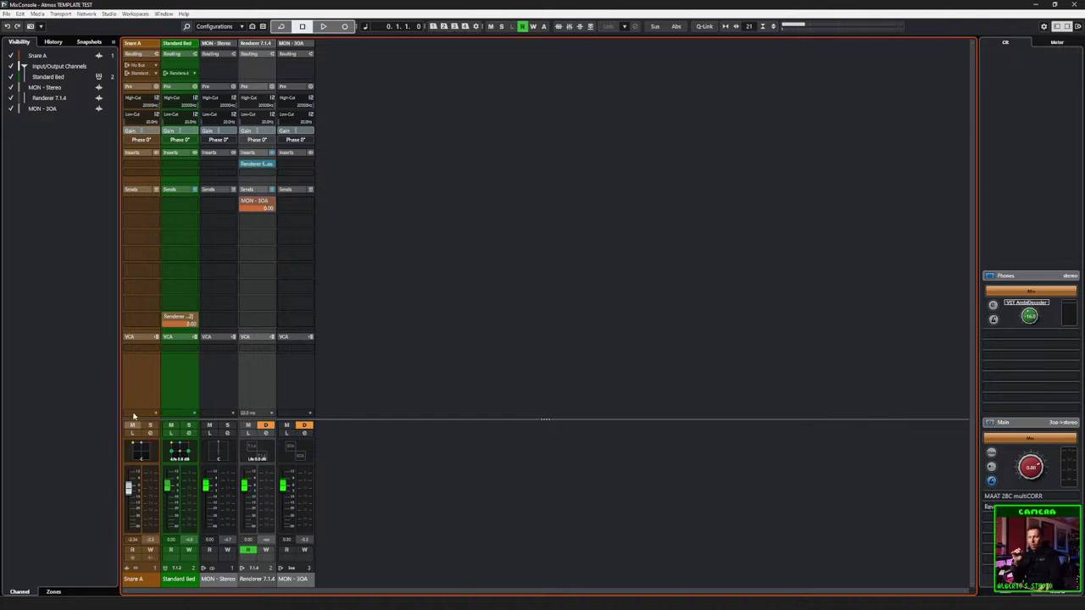
# Step: Try Standard Panner as the Snare A channel panner and play the project briefly
pyautogui.rightClick(145, 456)
pyautogui.moveTo(180, 485)
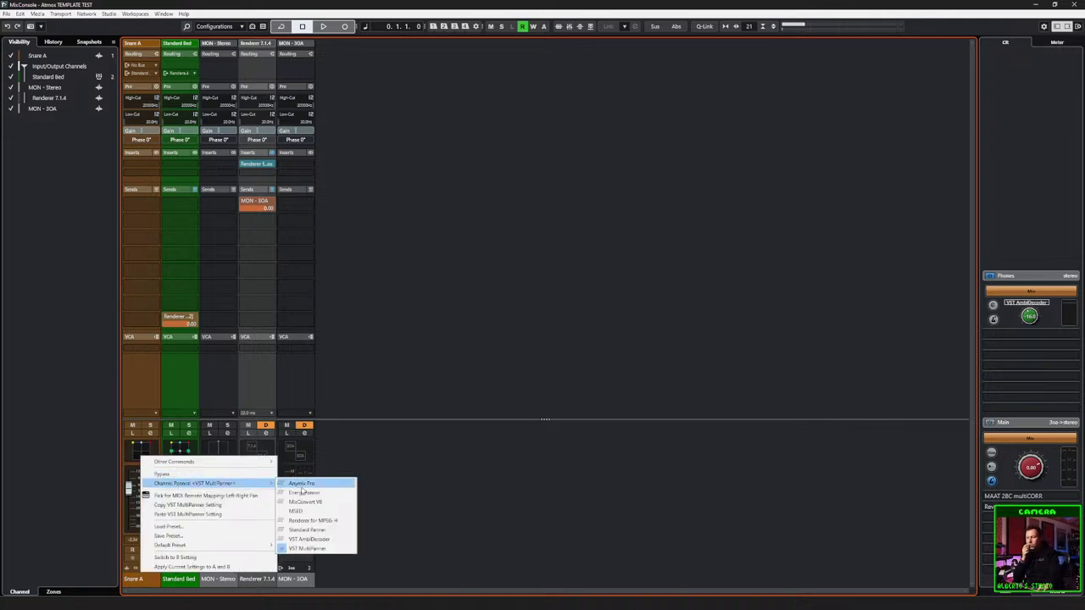
pyautogui.click(306, 530)
pyautogui.moveTo(432, 64); pyautogui.dragTo(448, 250)
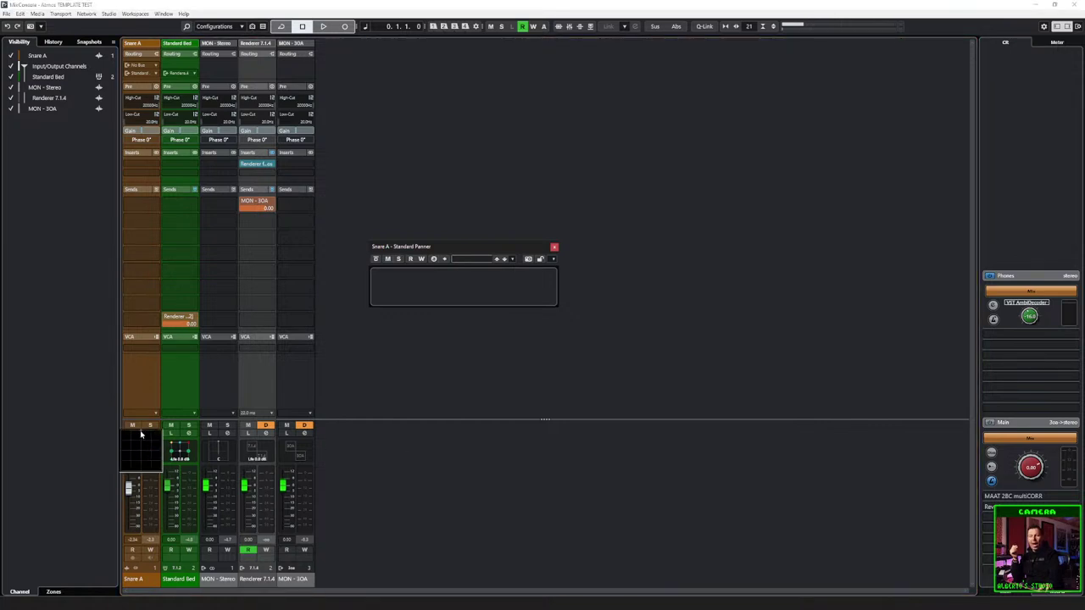
pyautogui.click(132, 237)
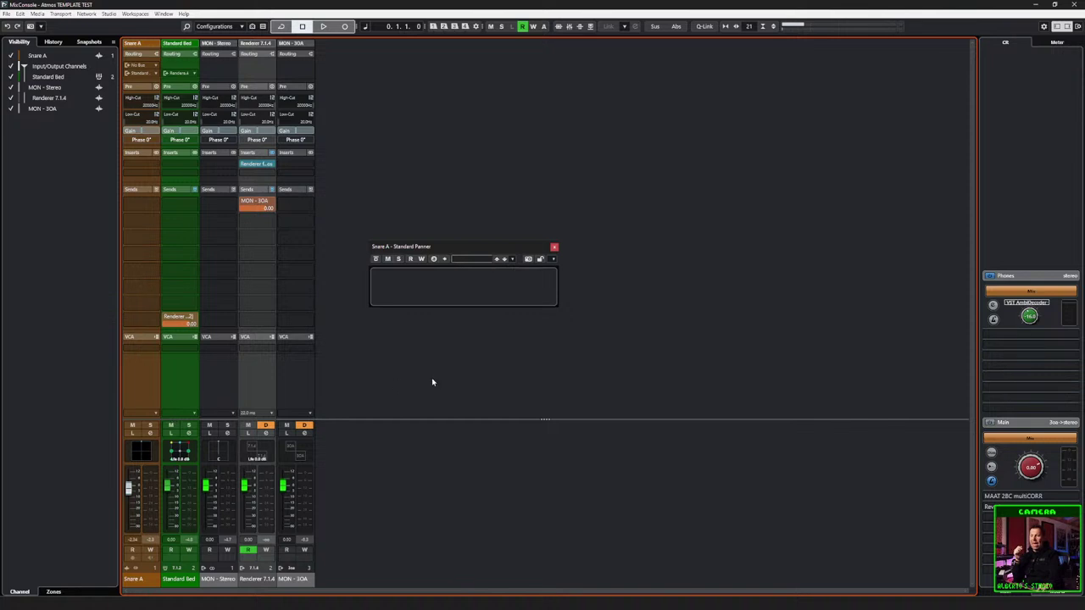
pyautogui.click(420, 284)
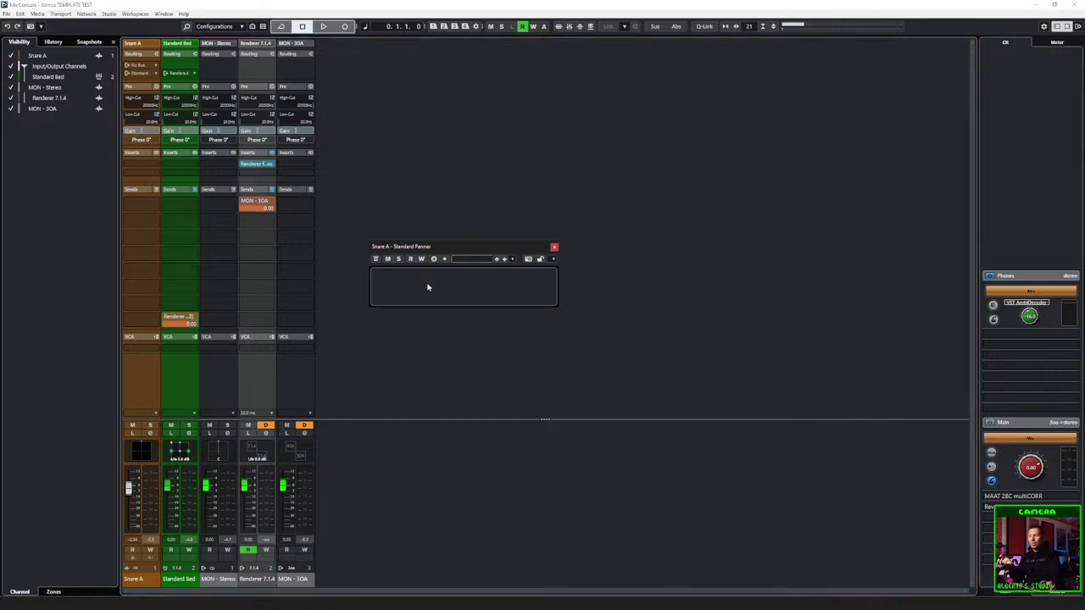
pyautogui.click(407, 345)
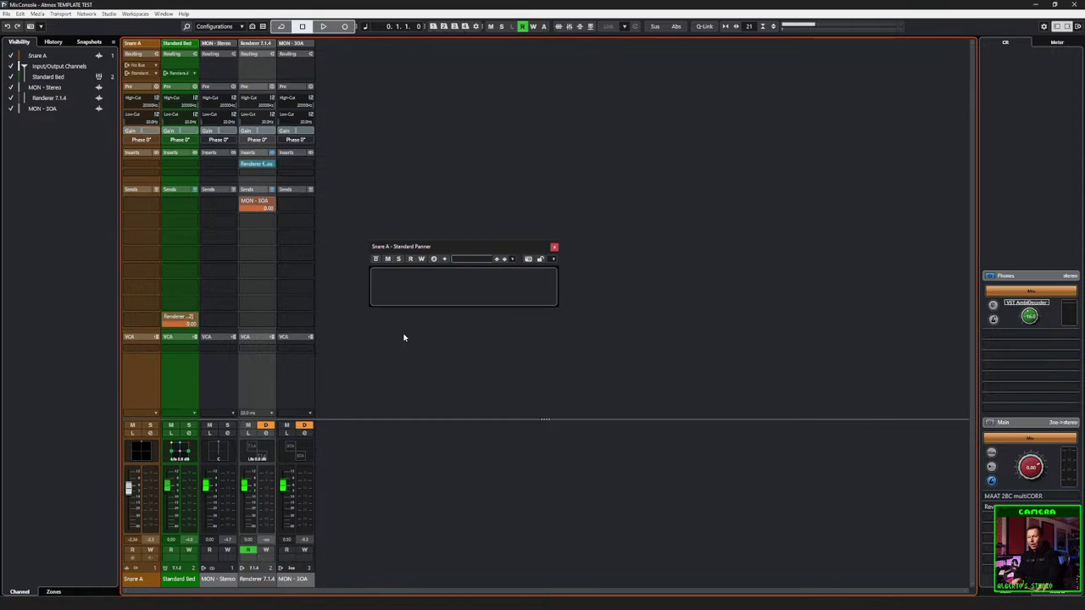
pyautogui.press('space')
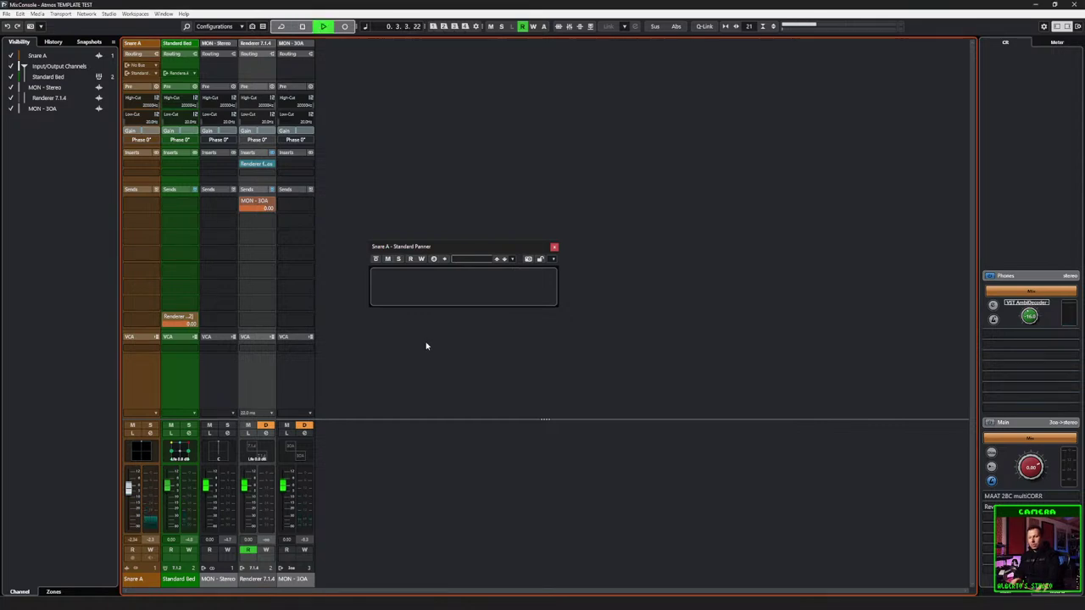
pyautogui.press('space')
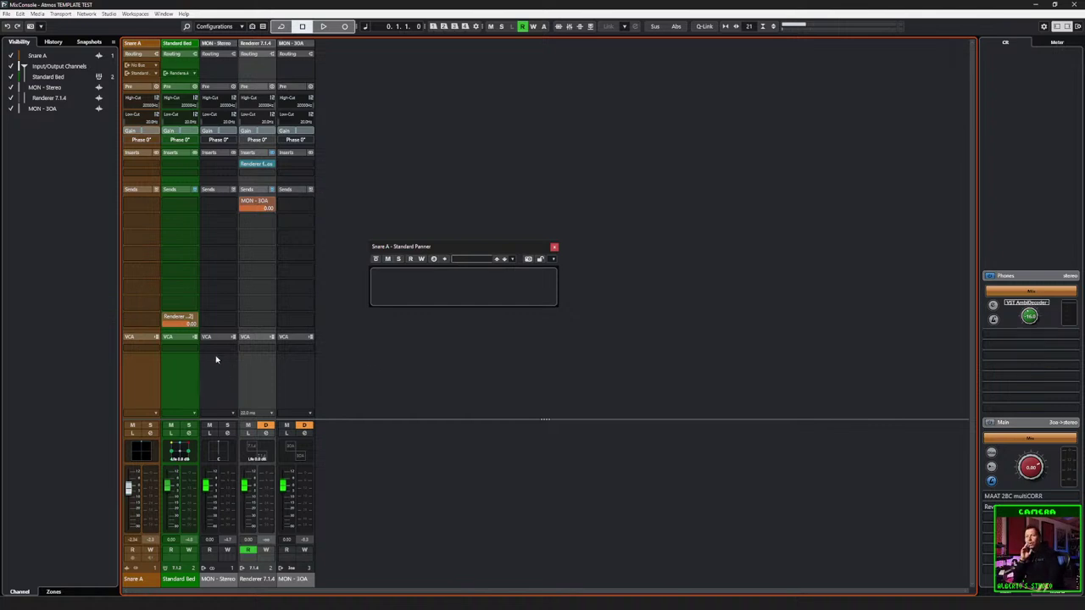
# Step: Try EnergyPanner on Snare A, nudge its source point slightly, then close the plug-in
pyautogui.rightClick(142, 454)
pyautogui.moveTo(242, 476)
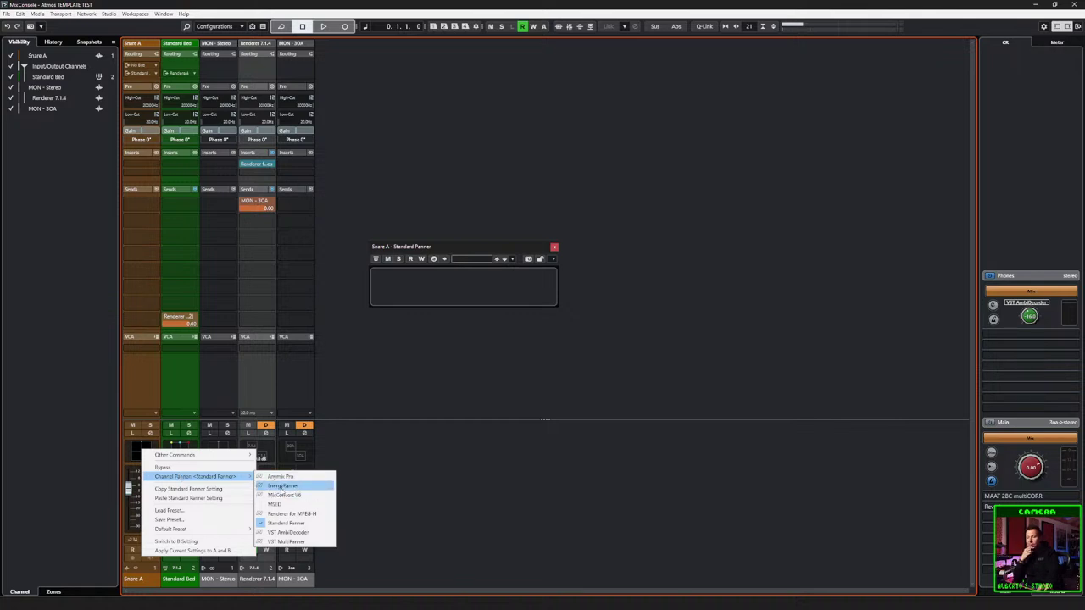
pyautogui.click(283, 486)
pyautogui.moveTo(461, 247); pyautogui.dragTo(436, 82)
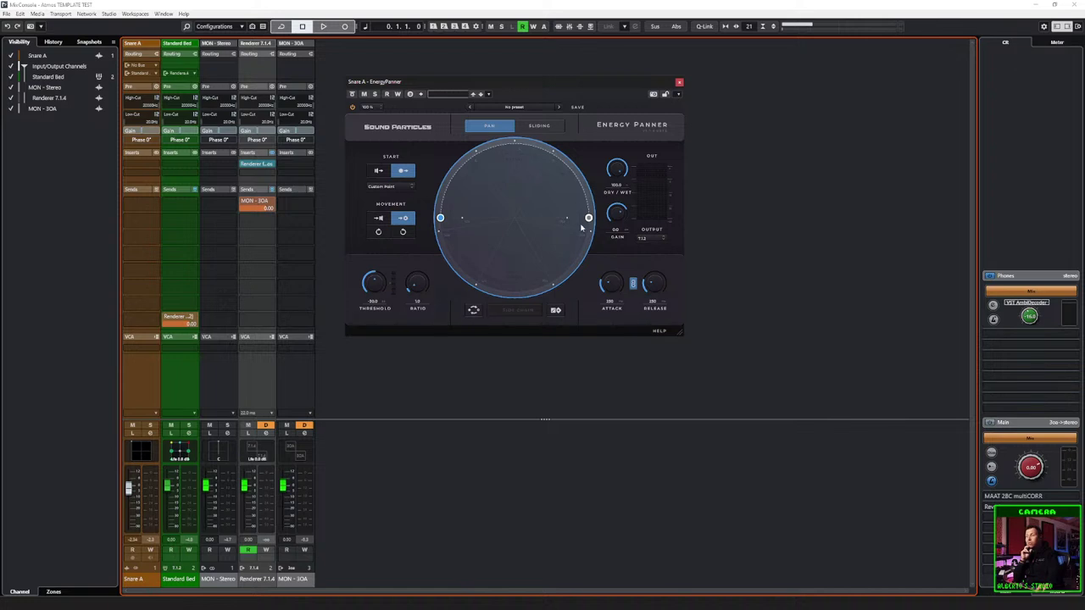
pyautogui.moveTo(440, 218)
pyautogui.mouseDown()
pyautogui.moveTo(450, 183)
pyautogui.moveTo(437, 239)
pyautogui.moveTo(439, 216)
pyautogui.mouseUp()
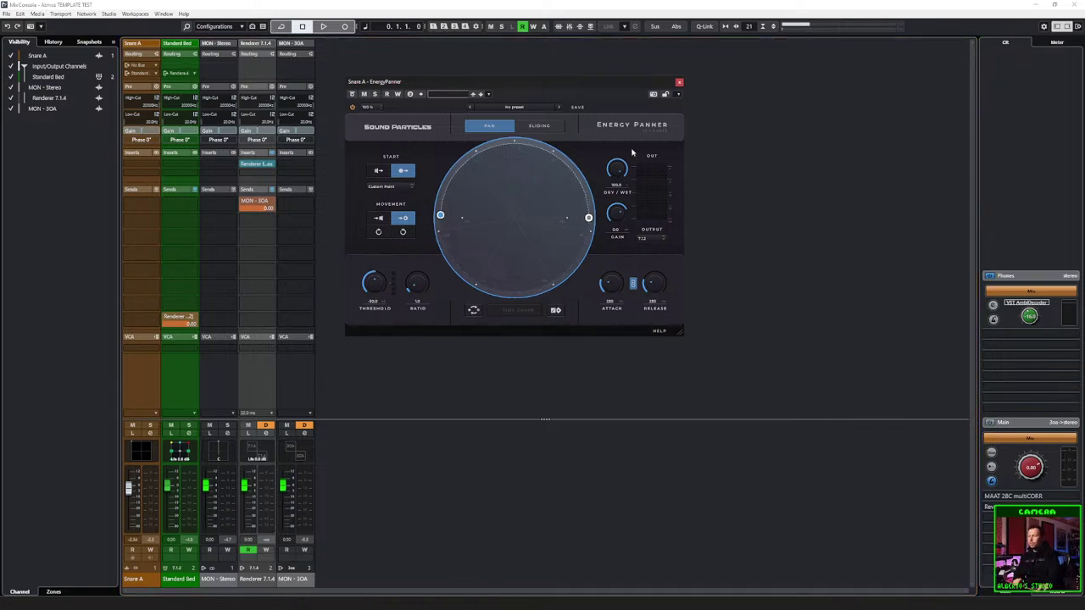
pyautogui.click(679, 84)
# Step: Switch the Snare A channel panner back to VST MultiPanner, close its window and return to the project view
pyautogui.rightClick(142, 455)
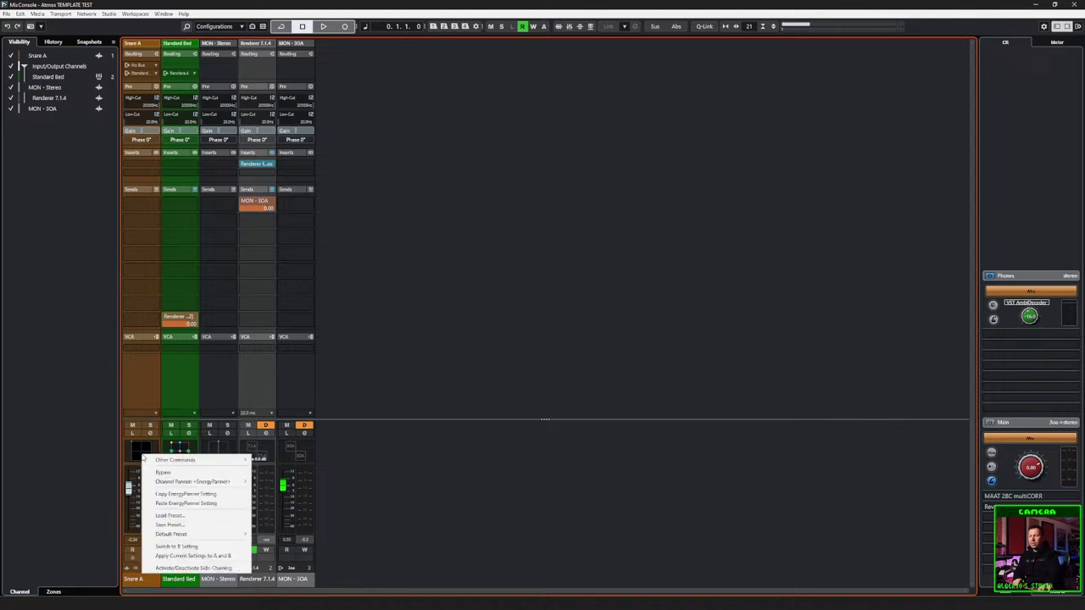
pyautogui.moveTo(229, 481)
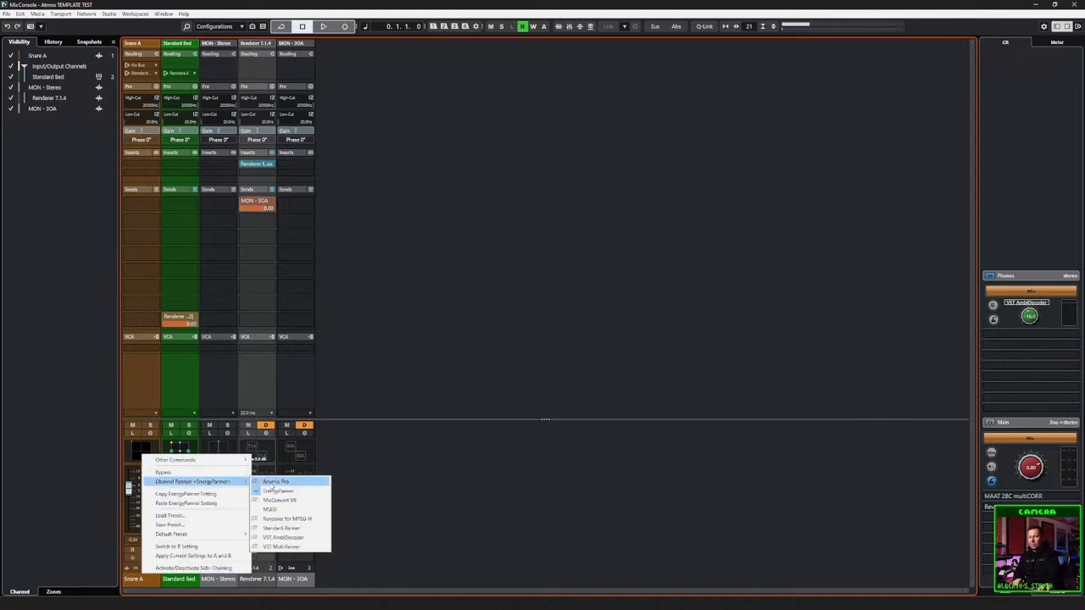
pyautogui.click(275, 547)
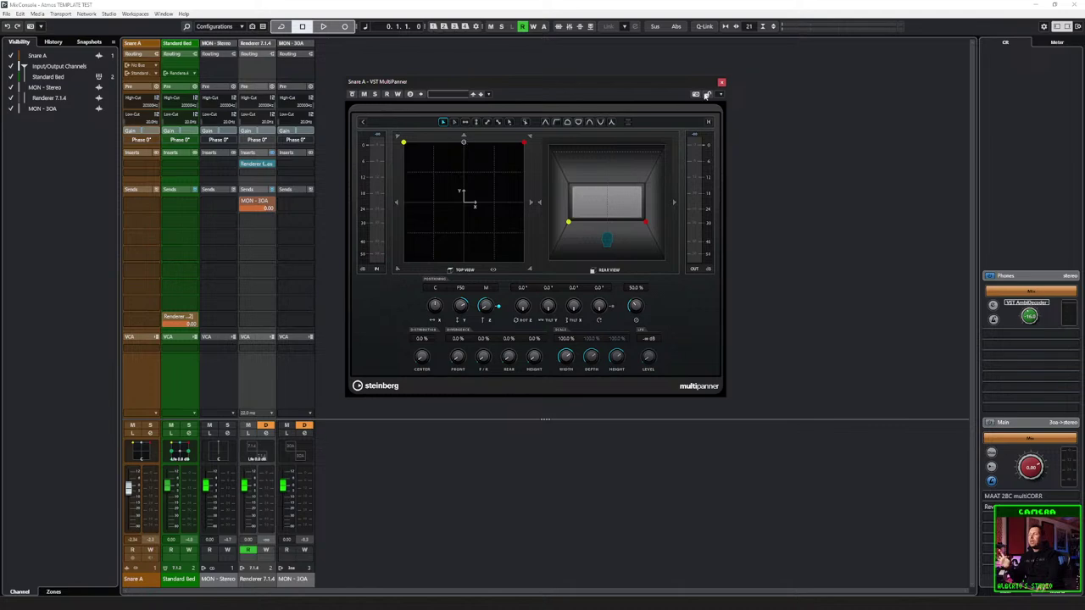
pyautogui.press('F3')
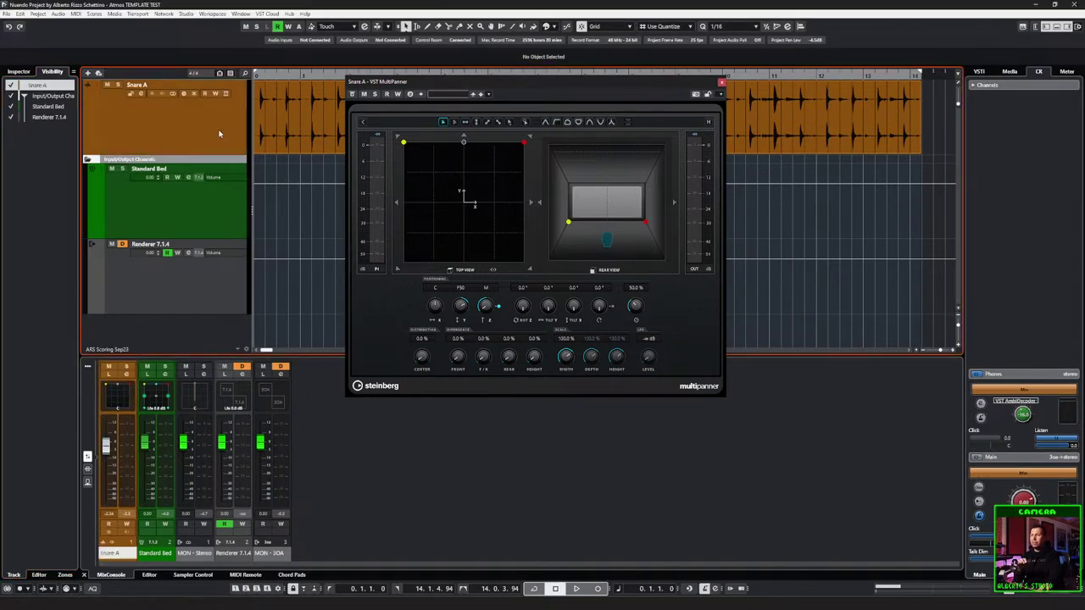
pyautogui.hotkey('ctrl', 'w')
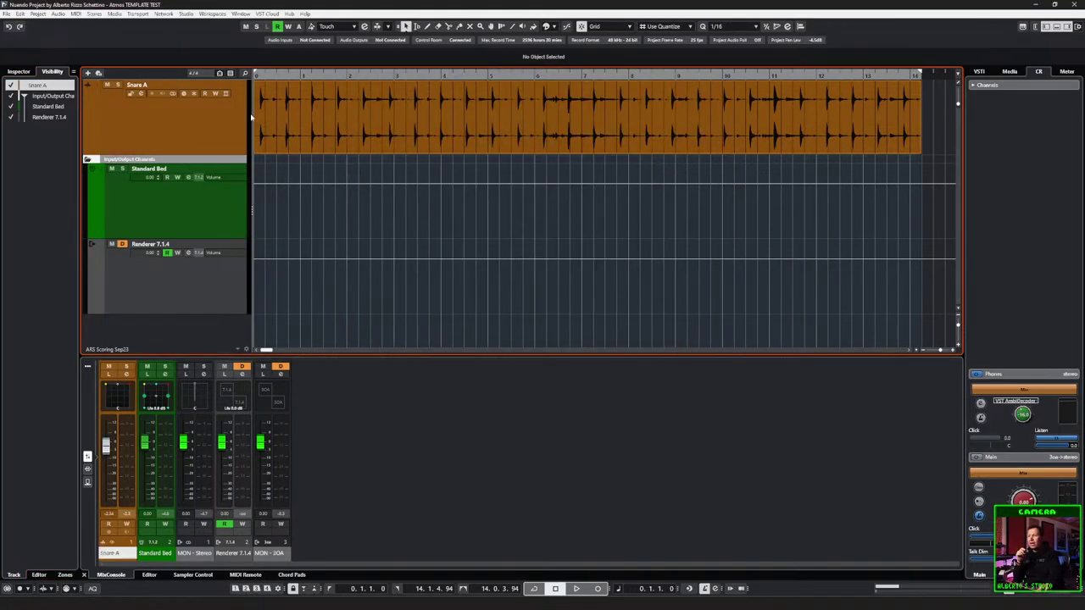
# Step: Split the Snare A event by extracting single channel 1, adding the file to lanes and pool, and audition the mono event
pyautogui.click(290, 134)
pyautogui.click(38, 13)
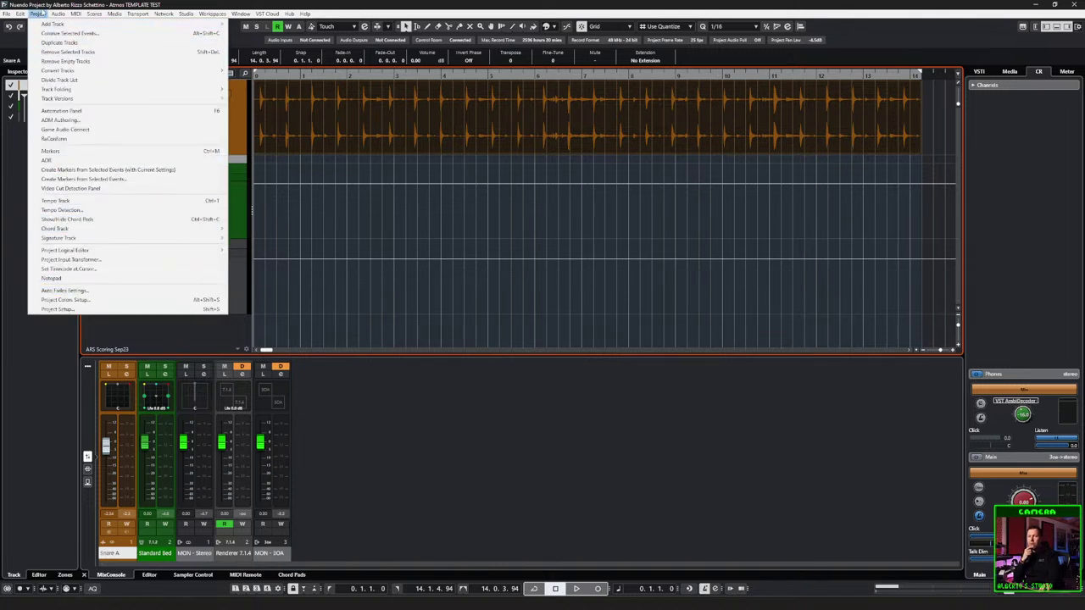
pyautogui.moveTo(18, 14)
pyautogui.moveTo(57, 15)
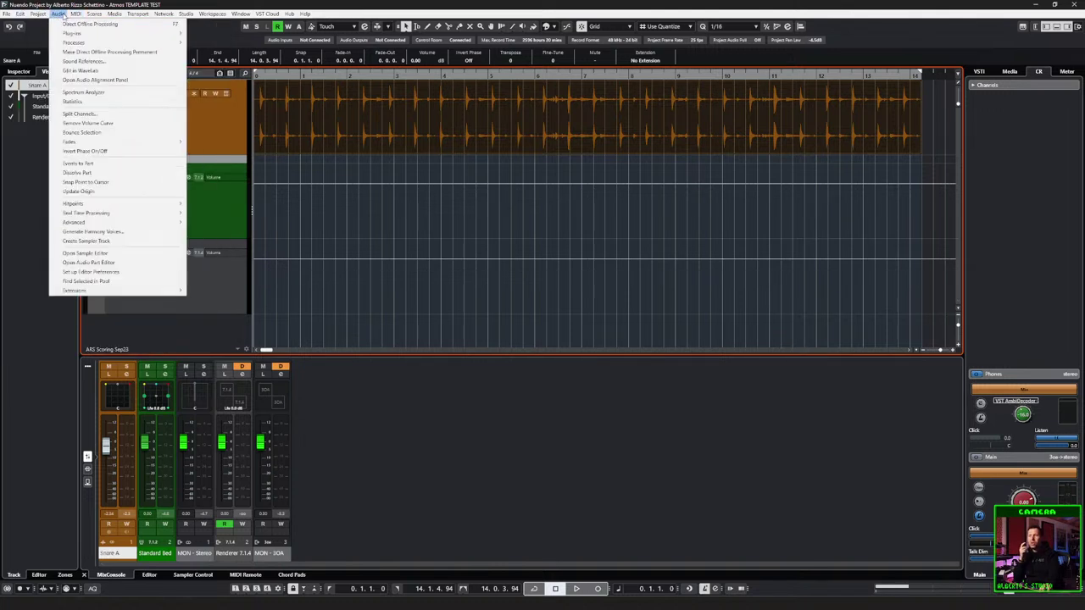
pyautogui.click(97, 116)
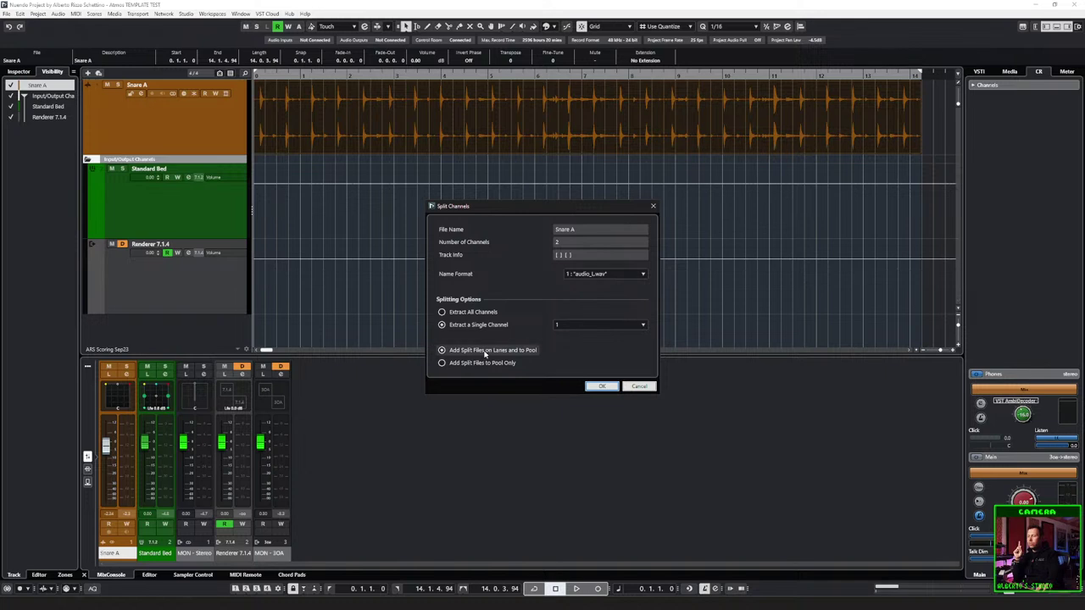
pyautogui.click(601, 386)
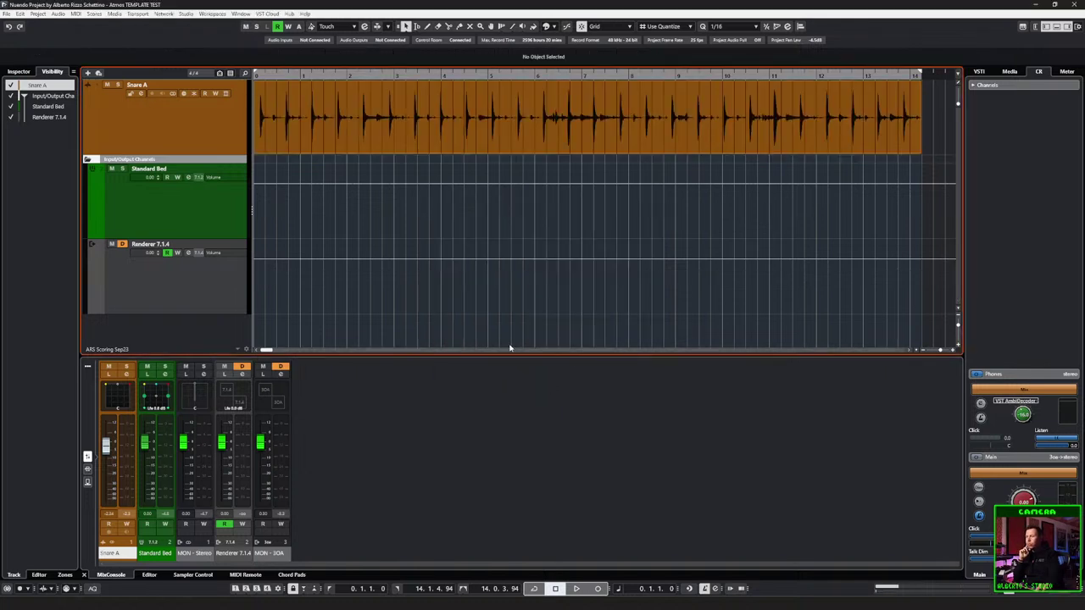
pyautogui.click(324, 141)
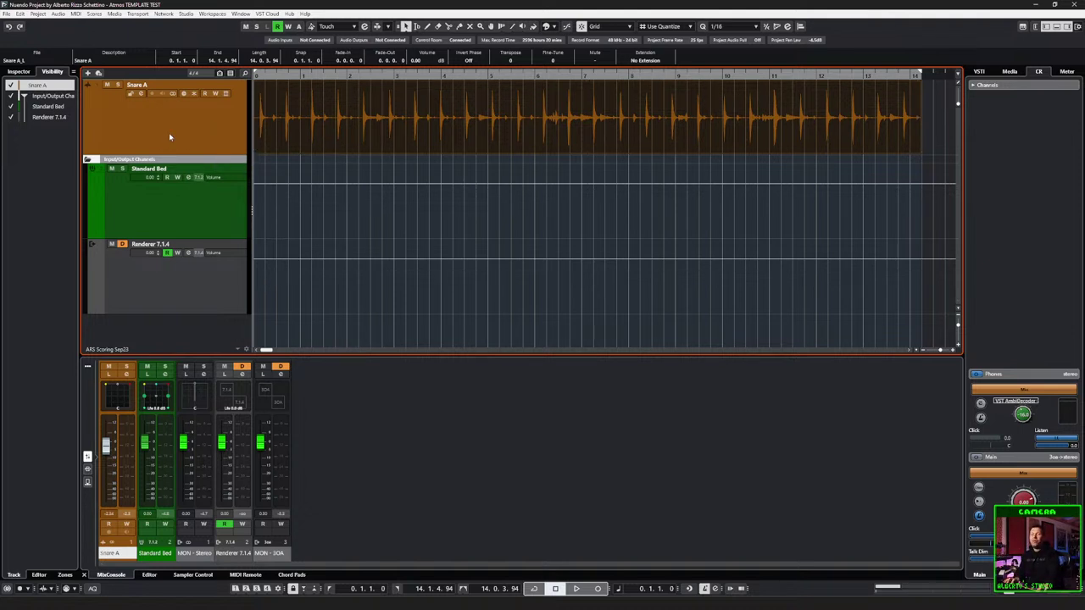
pyautogui.press('space')
pyautogui.press('space')
# Step: Add a mono audio track named Snare MONO with its output routed to the Standard Bed group
pyautogui.hotkey('ctrl', 't')
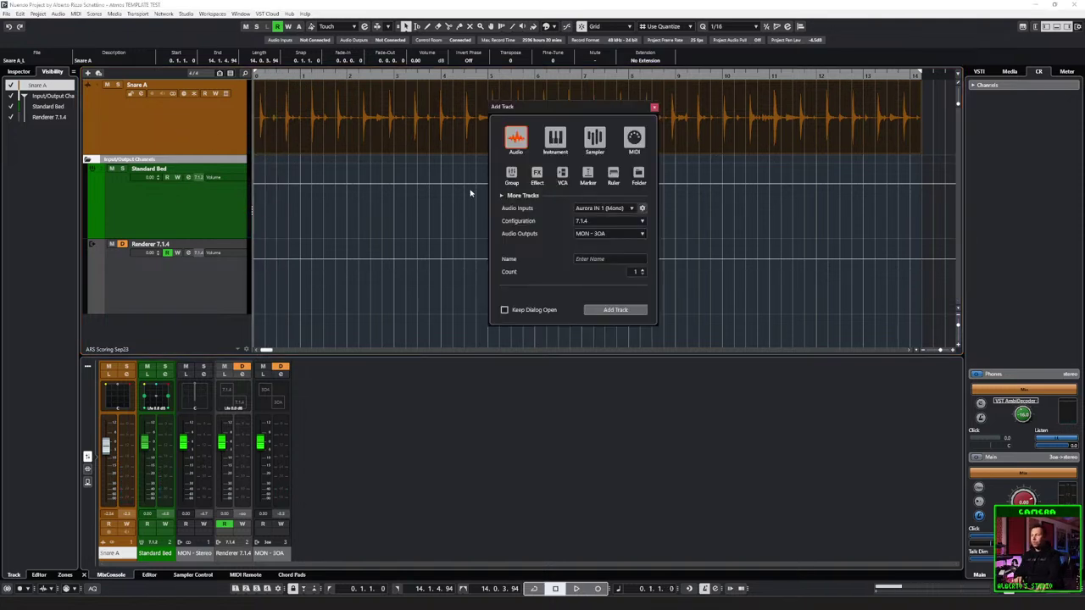
pyautogui.click(594, 209)
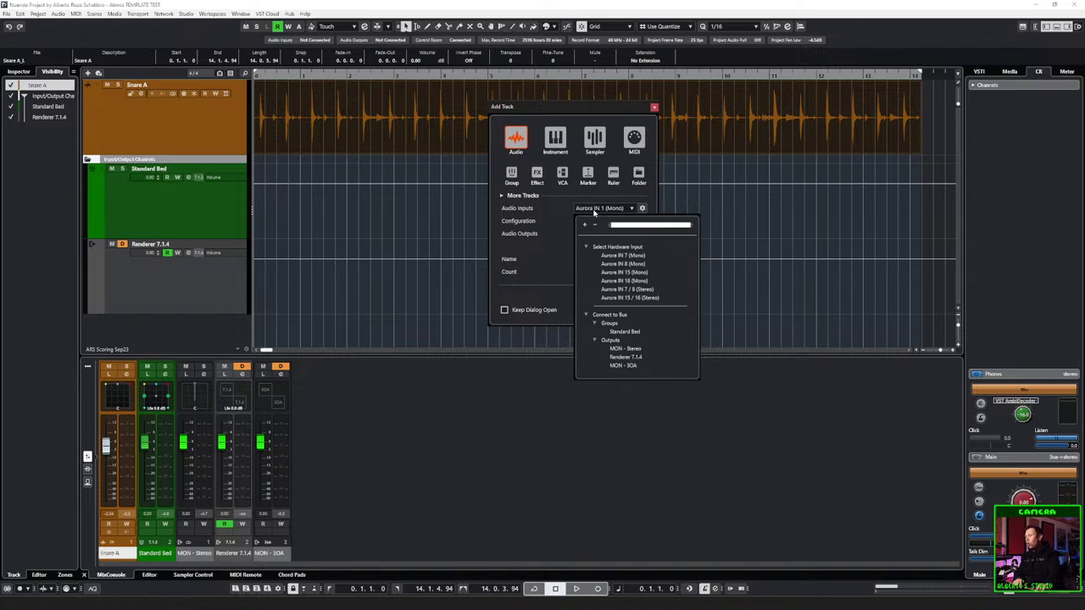
pyautogui.click(549, 227)
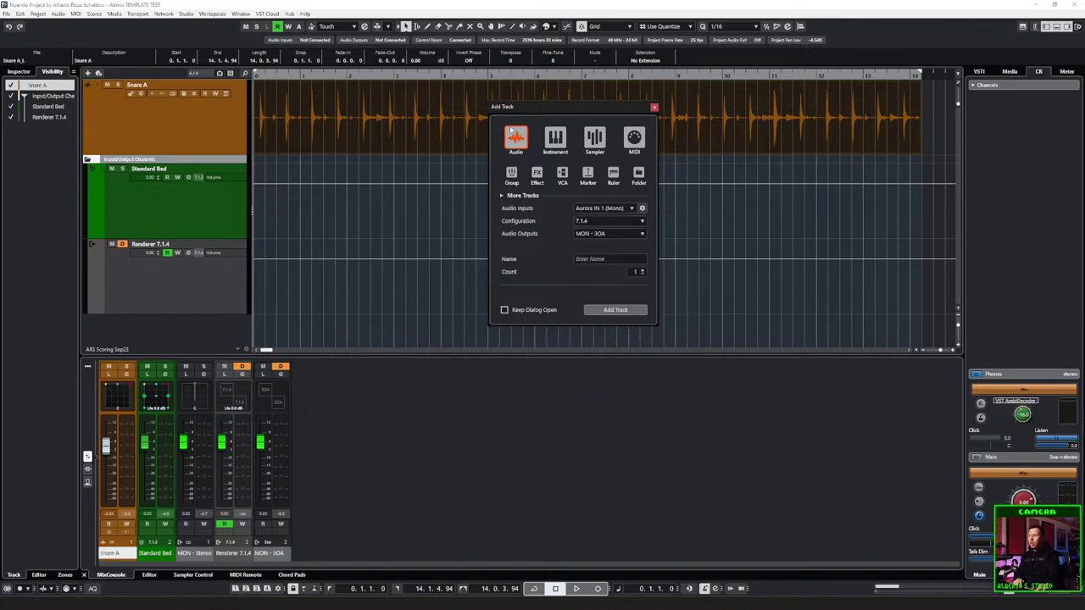
pyautogui.click(587, 222)
pyautogui.click(600, 259)
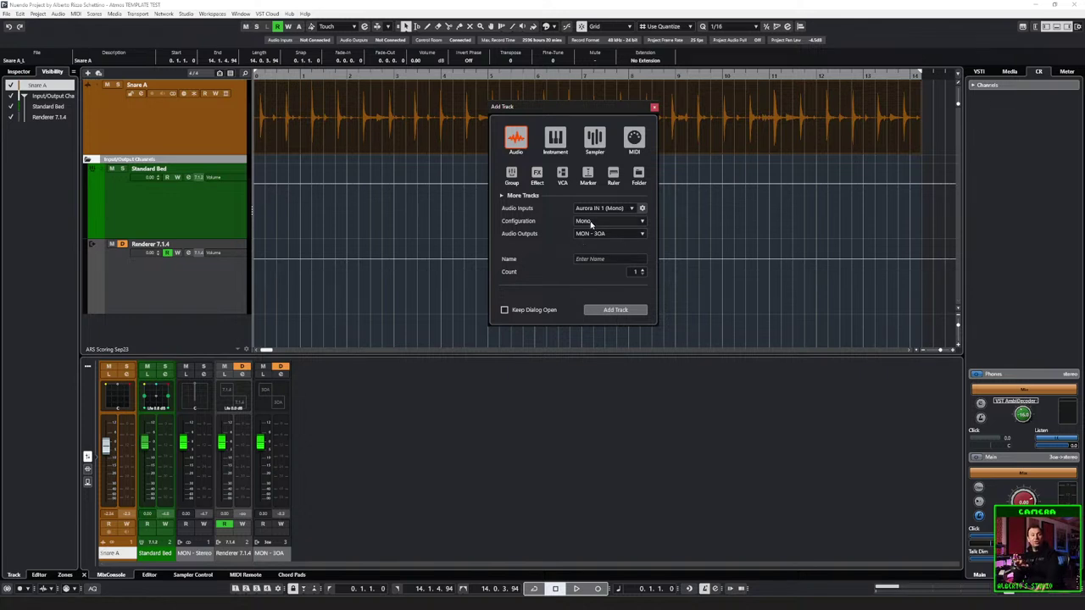
pyautogui.click(591, 234)
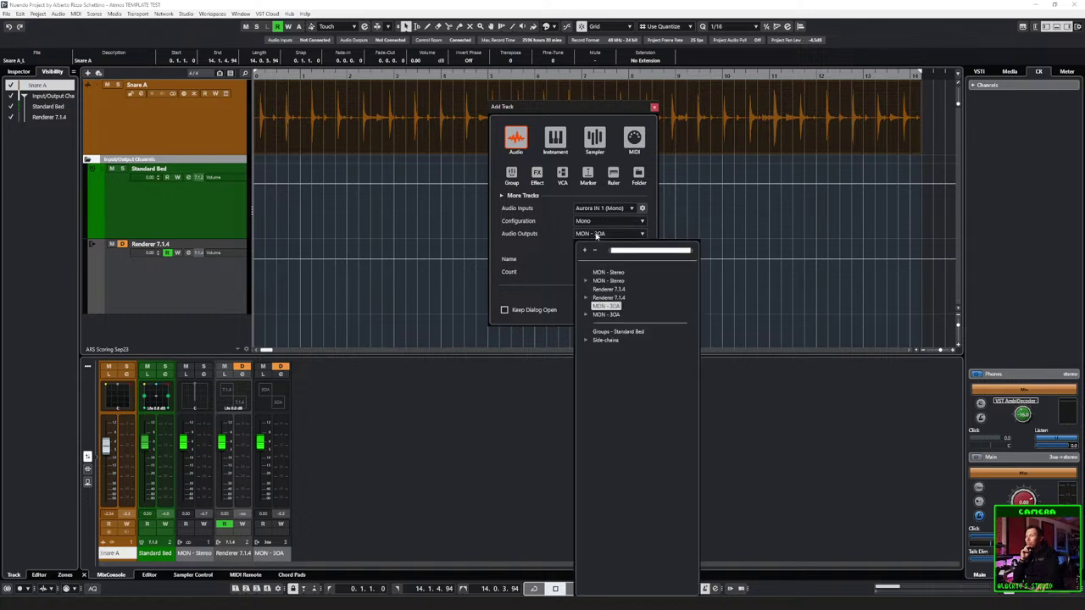
pyautogui.click(615, 332)
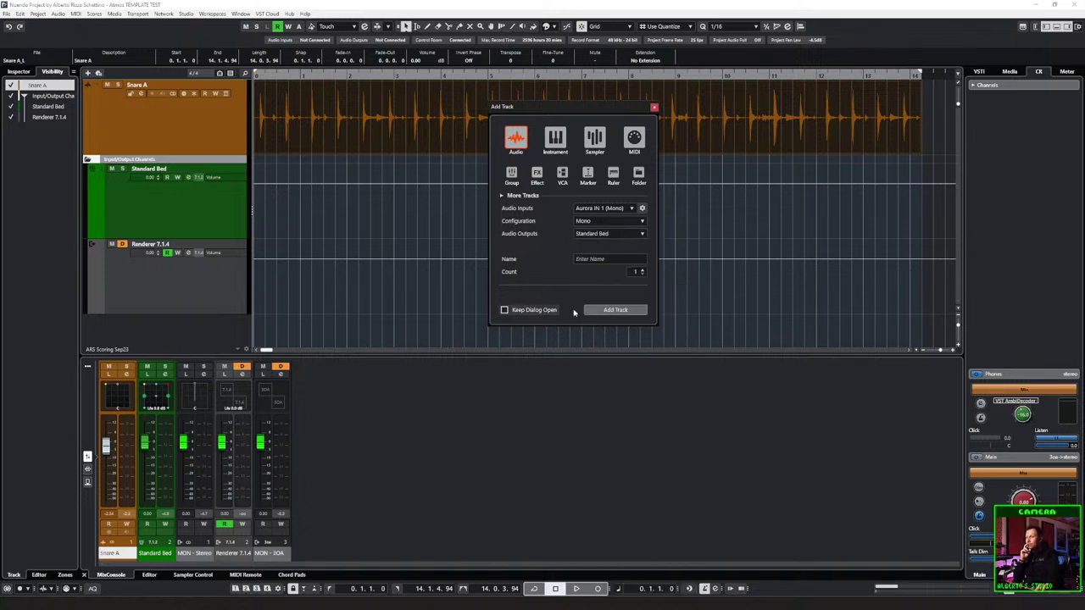
pyautogui.click(592, 261)
pyautogui.write('Snare MONO')
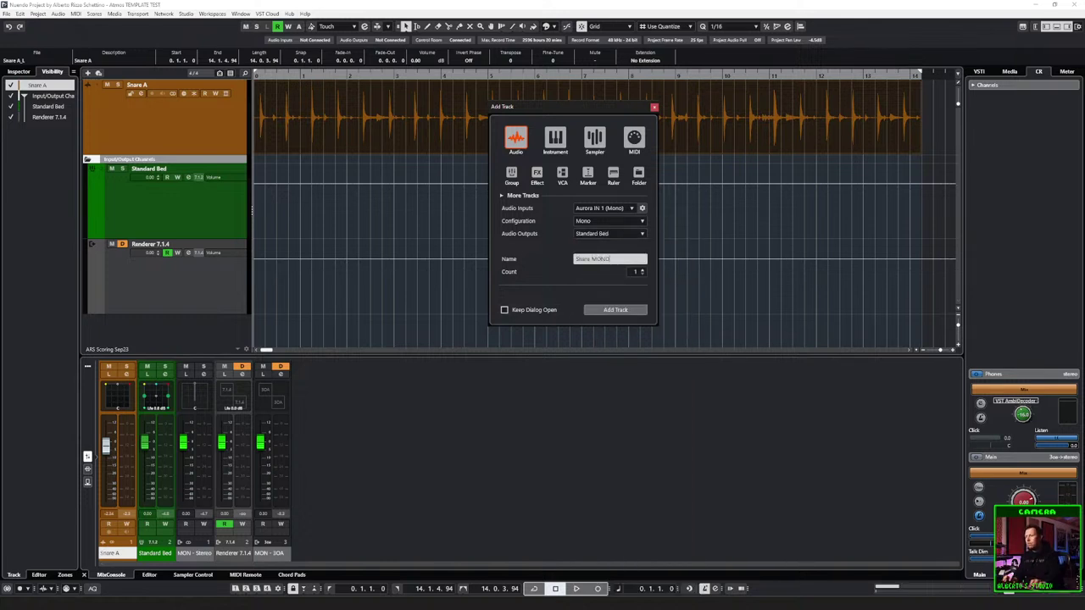
pyautogui.click(602, 310)
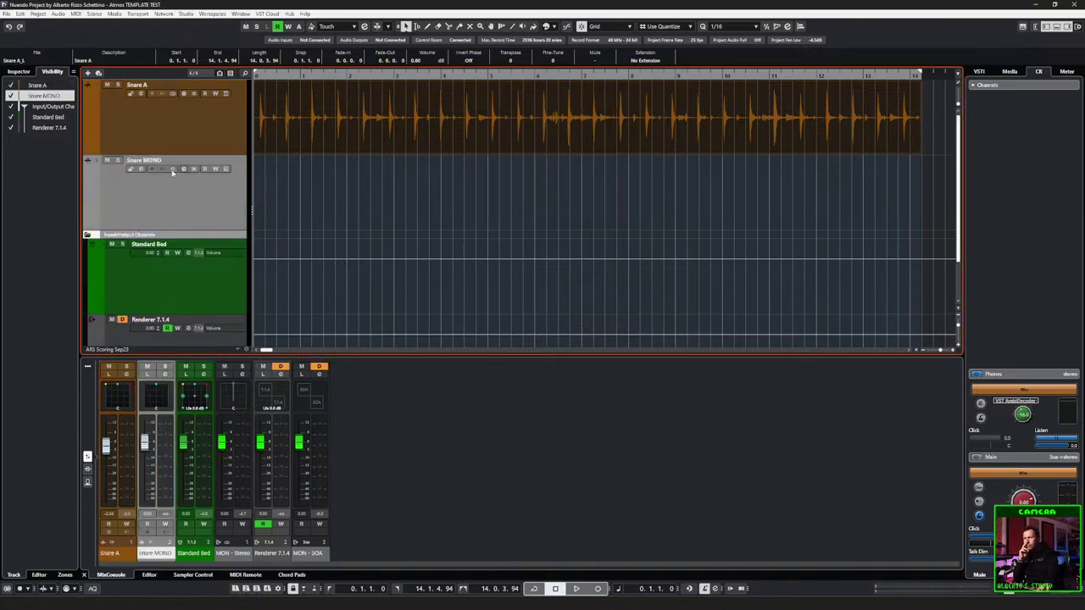
# Step: Rename the Snare A track to Snare and copy its mono event onto the Snare MONO track
pyautogui.doubleClick(137, 85)
pyautogui.write('Snare')
pyautogui.press('Return')
pyautogui.click(303, 145)
pyautogui.moveTo(301, 151); pyautogui.dragTo(303, 176)
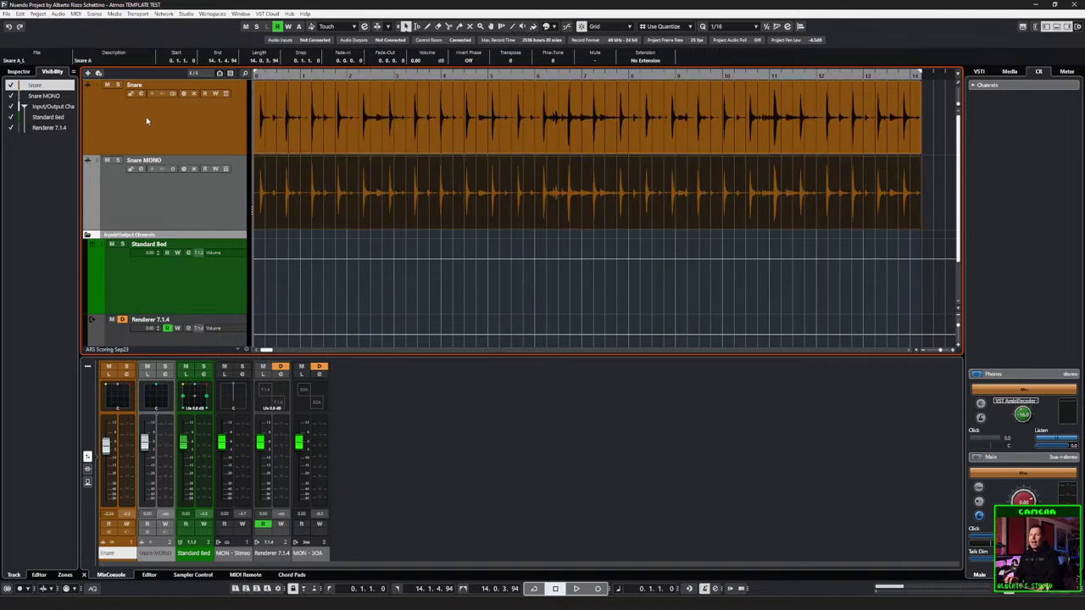
# Step: Mute the Snare track and colour the event on the Snare MONO track cyan
pyautogui.click(107, 85)
pyautogui.click(161, 214)
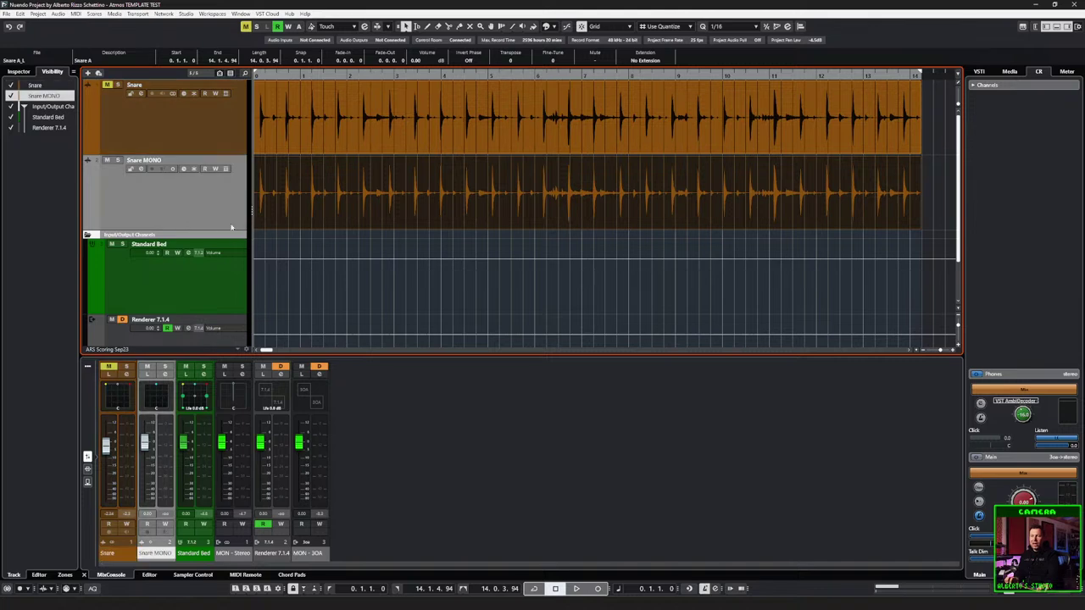
pyautogui.click(555, 26)
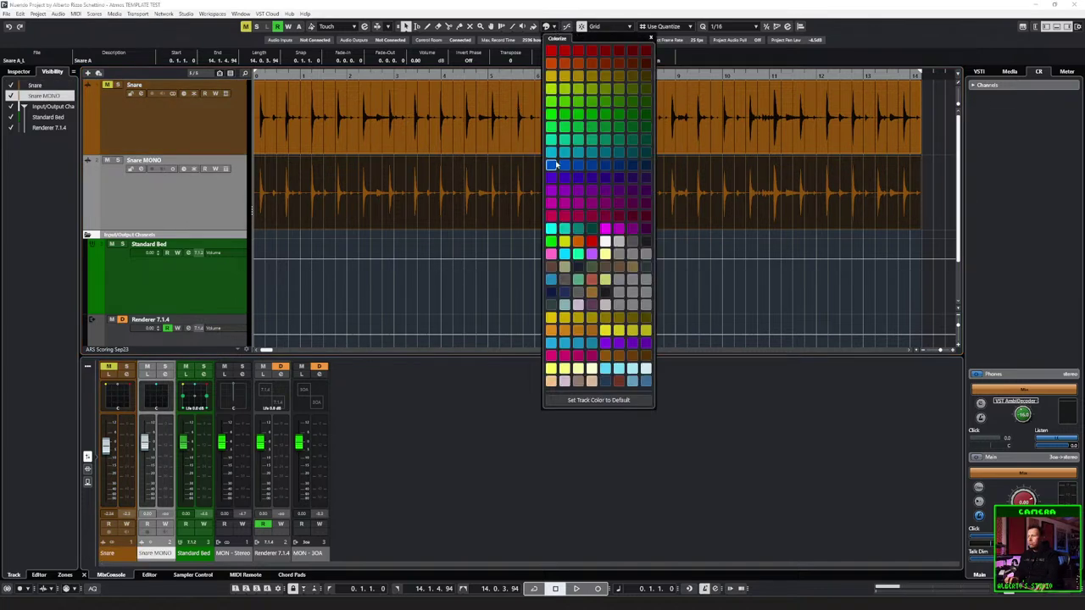
pyautogui.click(551, 153)
pyautogui.click(212, 213)
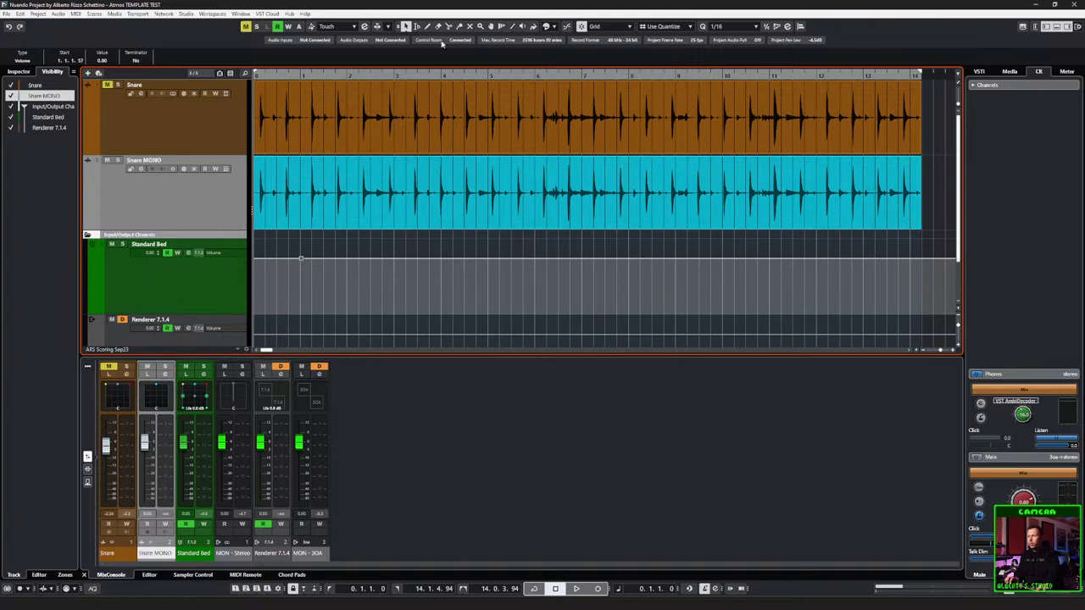
# Step: Colour the Snare MONO track cyan to match its event
pyautogui.click(547, 27)
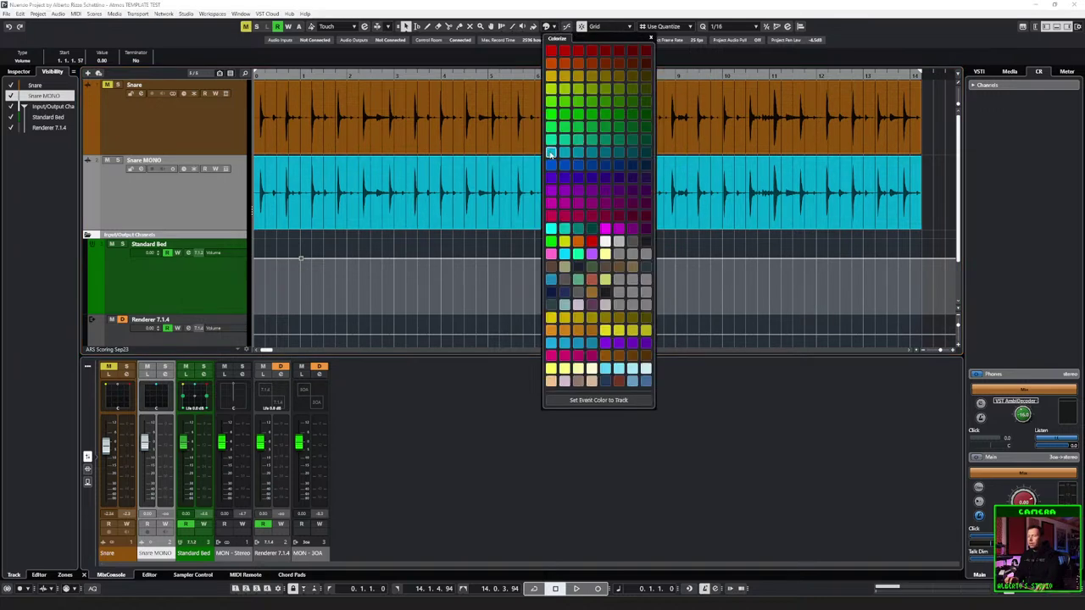
pyautogui.click(289, 212)
pyautogui.click(584, 160)
pyautogui.click(947, 172)
pyautogui.click(178, 131)
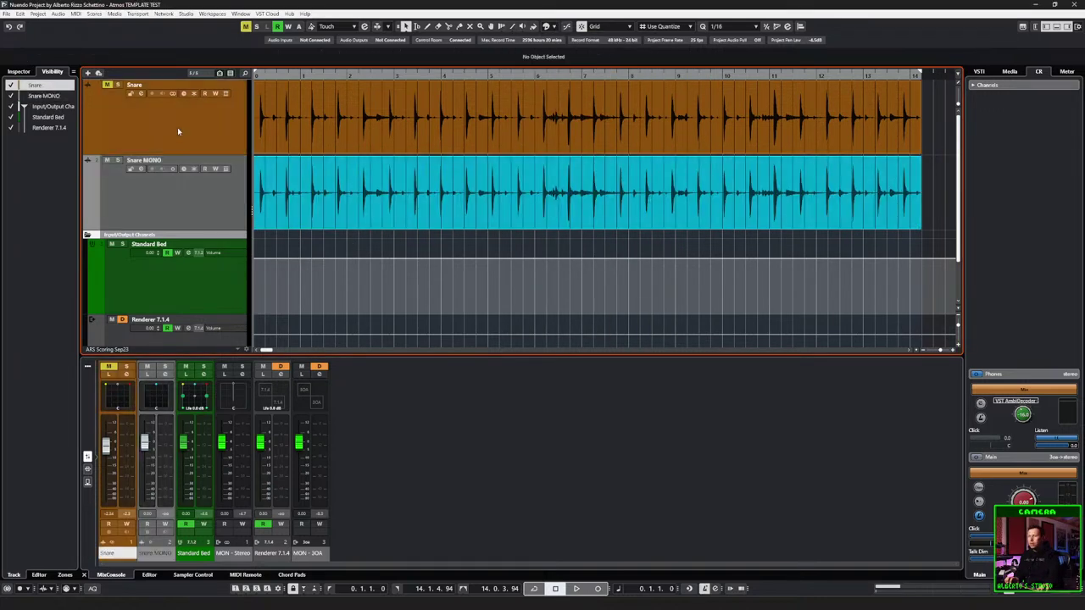
pyautogui.click(221, 210)
pyautogui.click(552, 26)
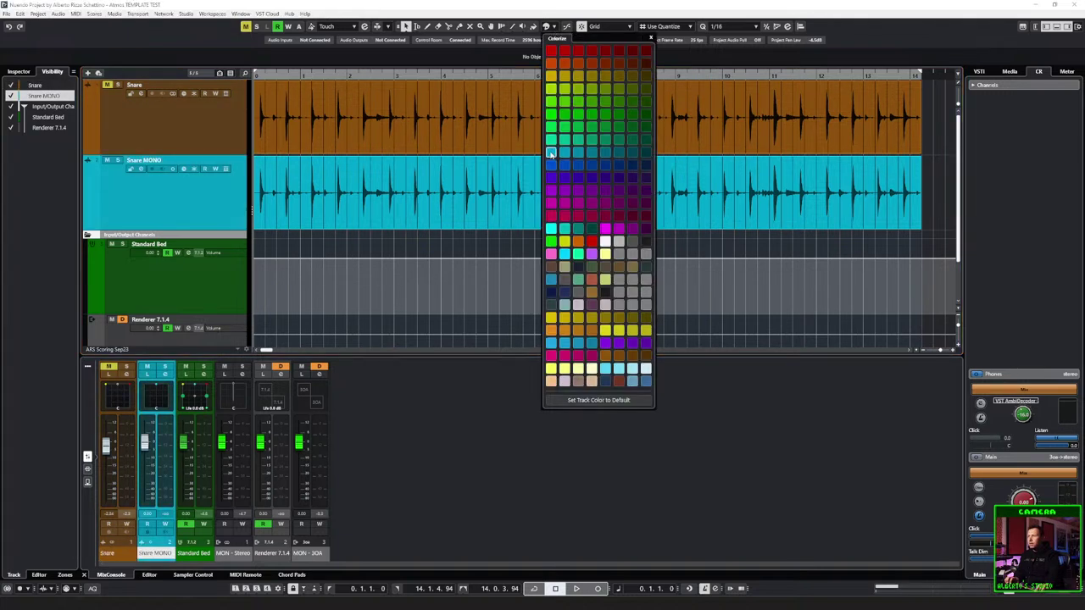
pyautogui.click(551, 153)
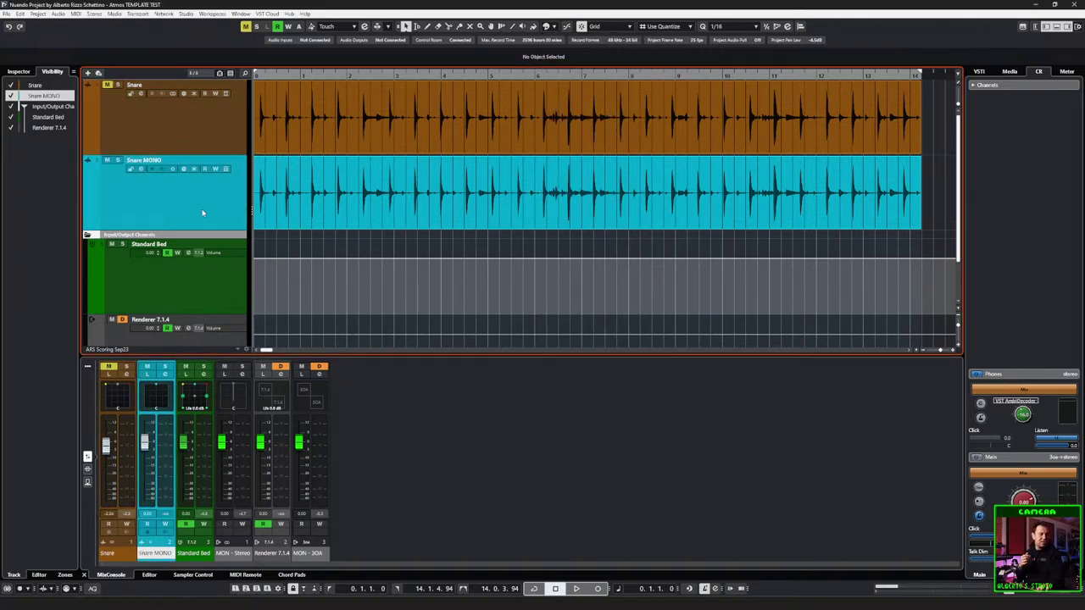
# Step: Pan Snare MONO to about L15, F79 in its MultiPanner and place the Snare track's panner beside it for comparison
pyautogui.doubleClick(156, 390)
pyautogui.moveTo(467, 161)
pyautogui.mouseDown()
pyautogui.moveTo(466, 174)
pyautogui.moveTo(499, 169)
pyautogui.moveTo(441, 175)
pyautogui.moveTo(455, 170)
pyautogui.mouseUp()
pyautogui.click(122, 395)
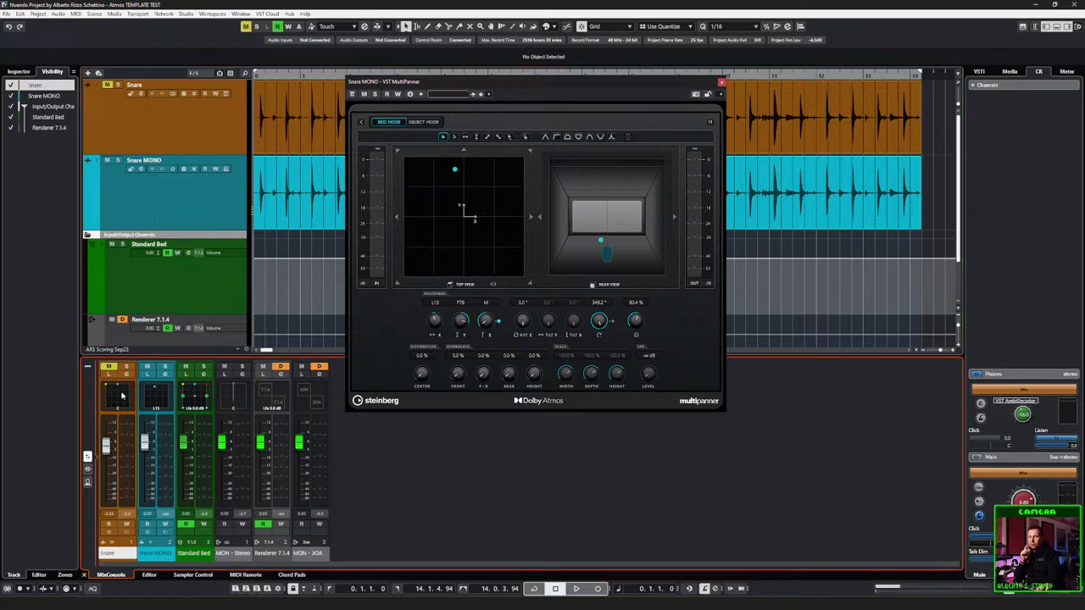
pyautogui.moveTo(518, 100); pyautogui.dragTo(731, 85)
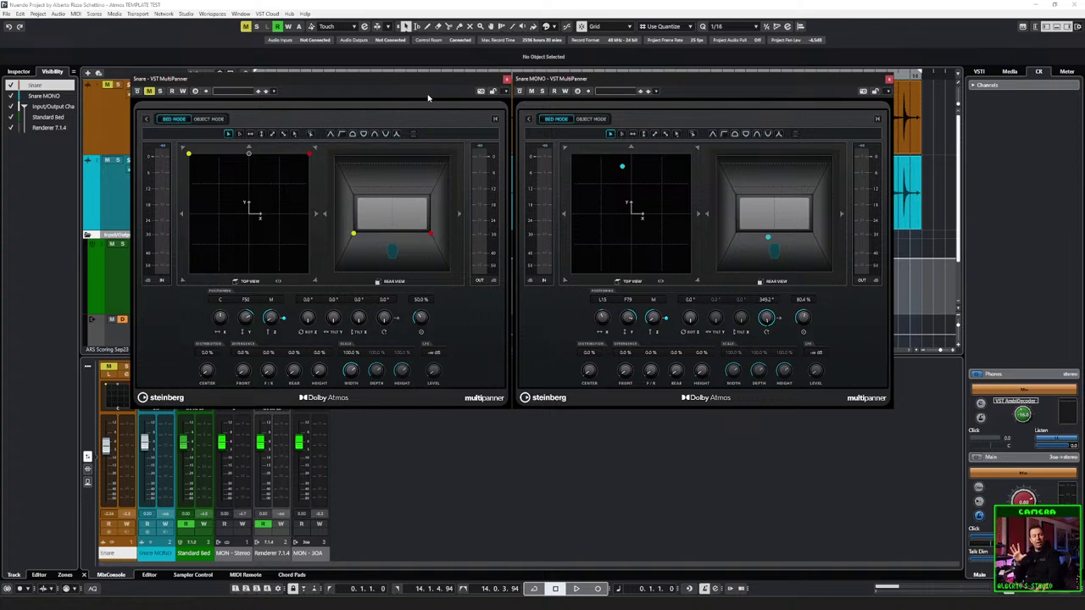
# Step: Move the Snare MONO source near front centre, shift it to about L30, F64, and close both panners
pyautogui.moveTo(623, 167); pyautogui.dragTo(632, 161)
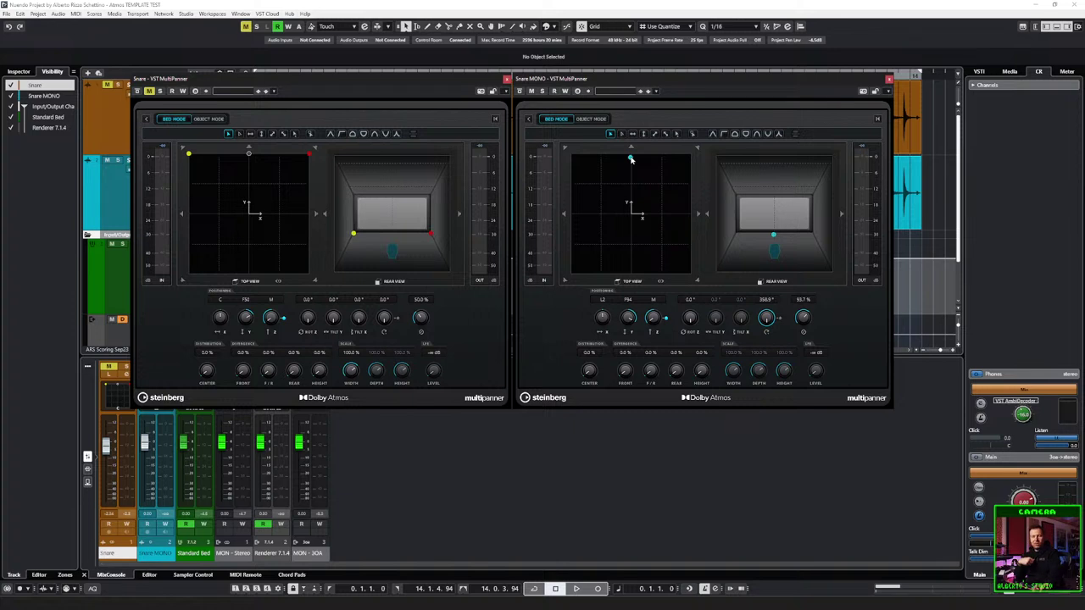
pyautogui.moveTo(630, 160)
pyautogui.mouseDown()
pyautogui.moveTo(632, 169)
pyautogui.moveTo(648, 152)
pyautogui.moveTo(593, 158)
pyautogui.moveTo(581, 182)
pyautogui.moveTo(664, 170)
pyautogui.moveTo(615, 175)
pyautogui.mouseUp()
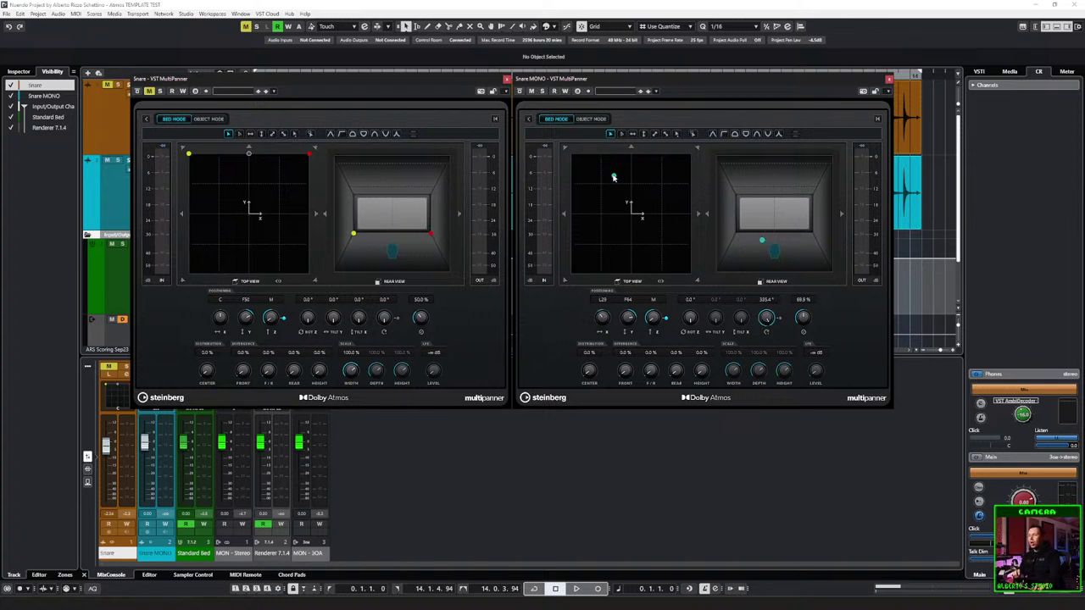
pyautogui.click(507, 80)
pyautogui.click(889, 79)
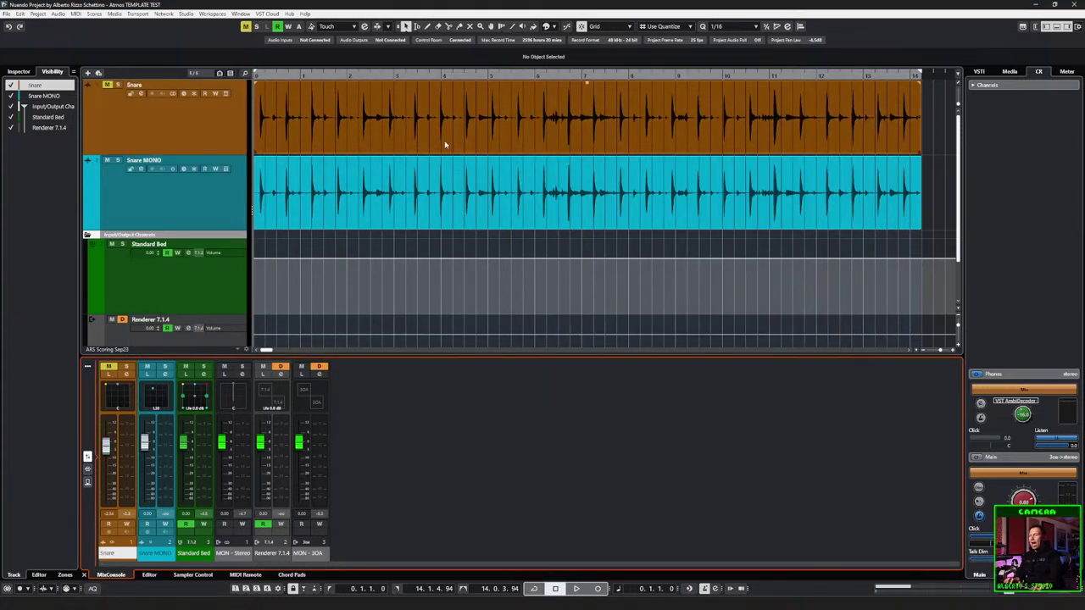
# Step: Shift the stereo Snare track's position to about L1, F57 in its MultiPanner and close it
pyautogui.click(291, 138)
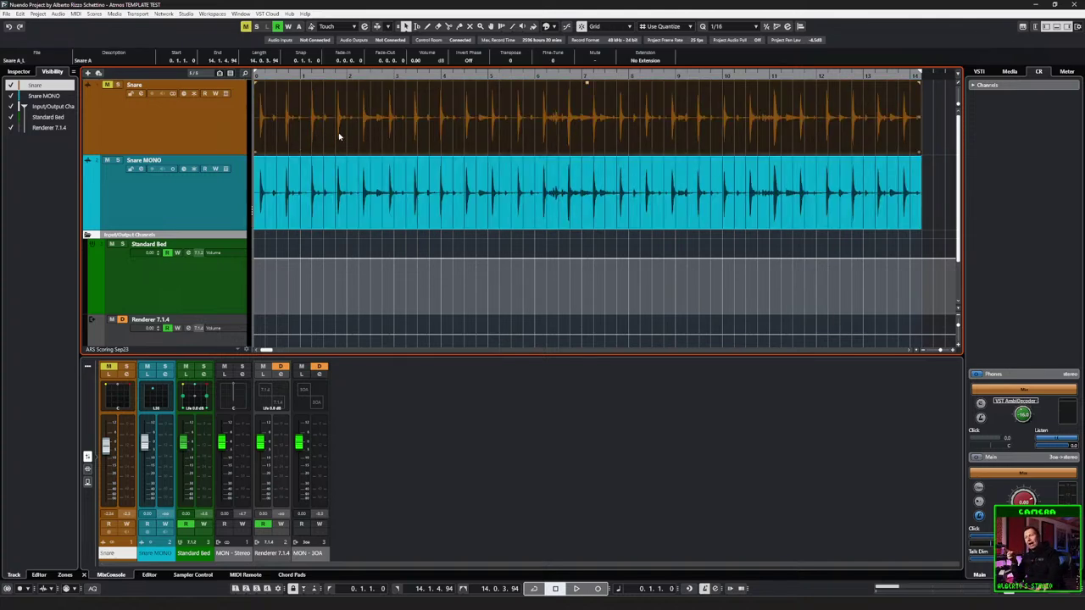
pyautogui.doubleClick(117, 394)
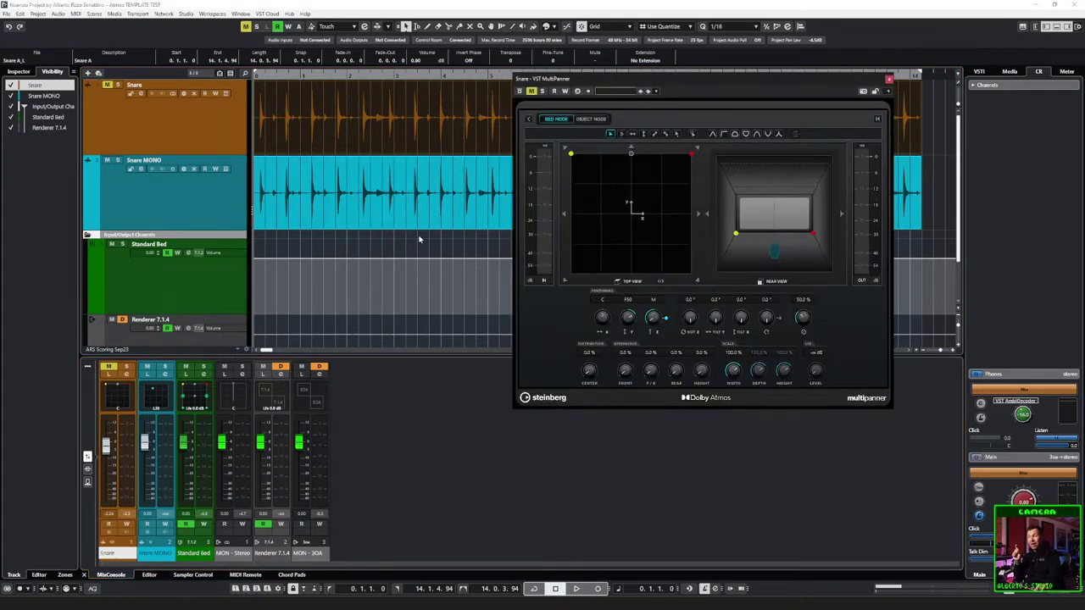
pyautogui.moveTo(594, 210); pyautogui.dragTo(603, 149)
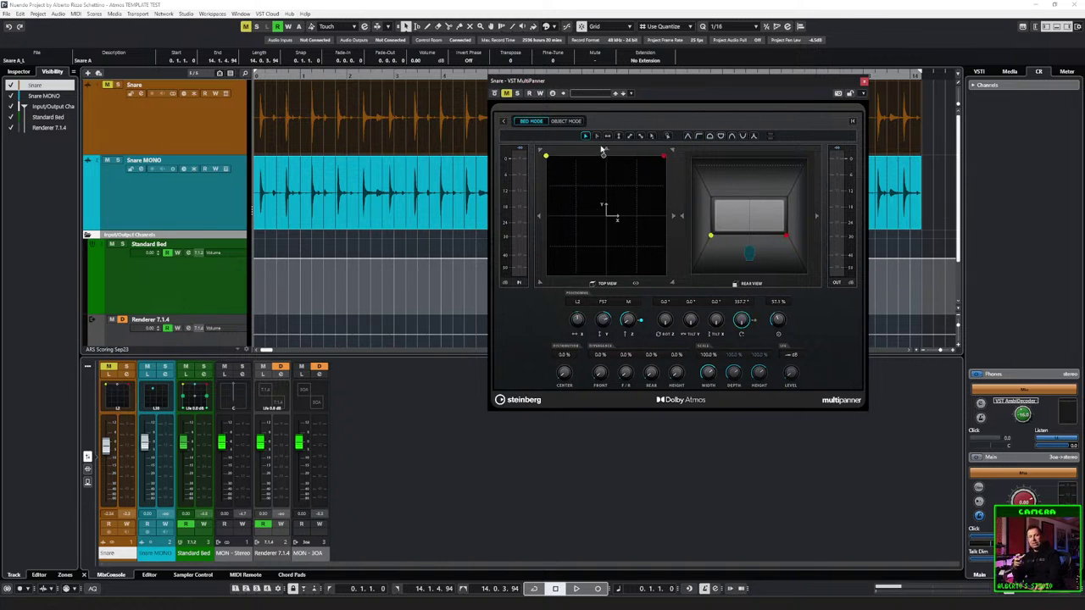
pyautogui.moveTo(600, 149); pyautogui.dragTo(604, 155)
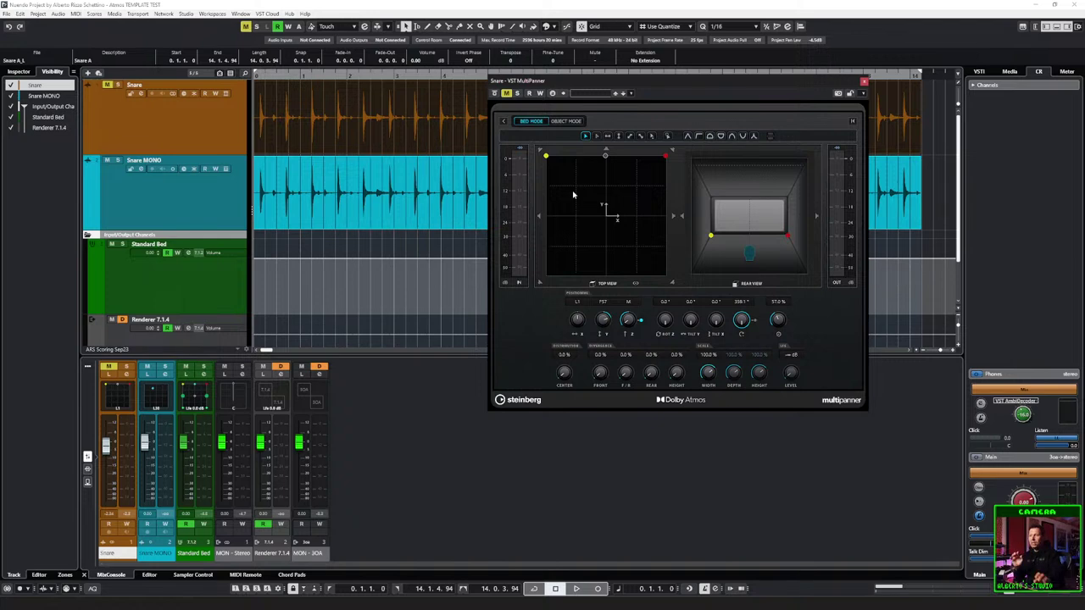
pyautogui.click(864, 81)
# Step: Delete the stereo Snare track from the project
pyautogui.click(395, 116)
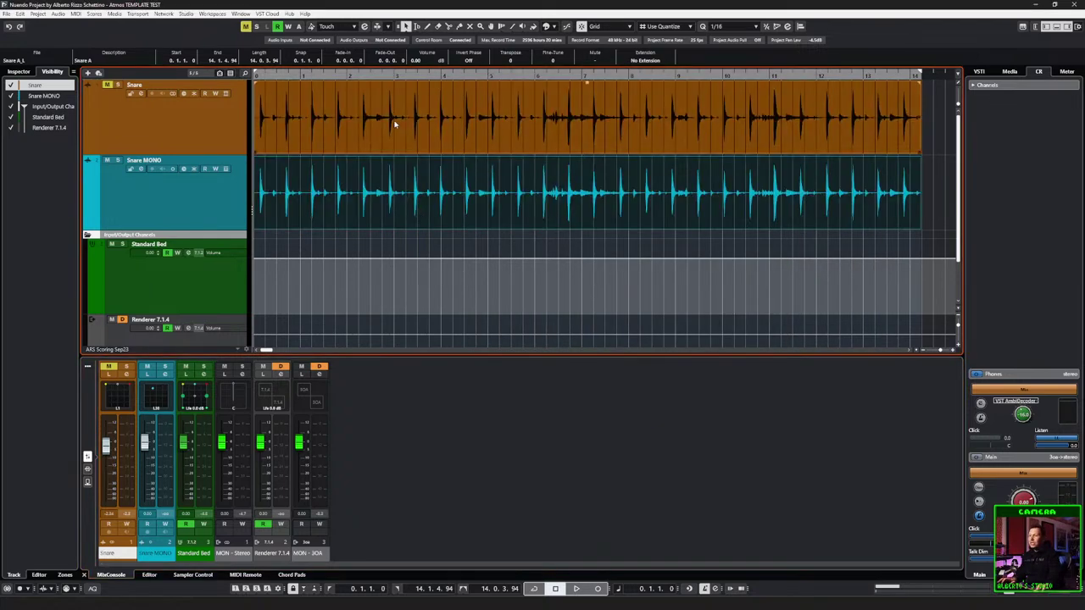
pyautogui.click(205, 179)
pyautogui.click(205, 131)
pyautogui.press('Delete')
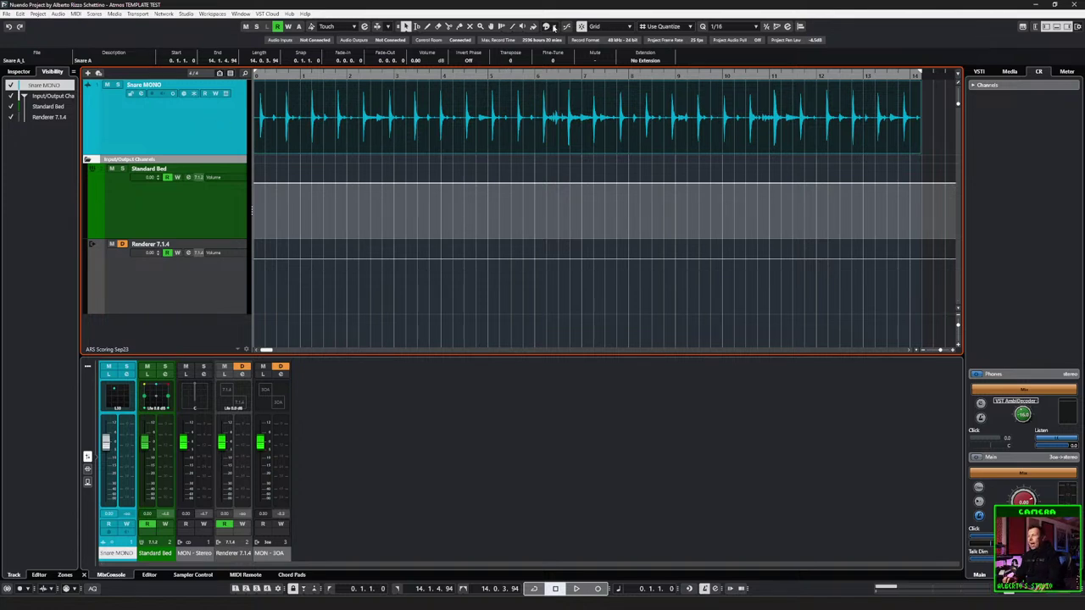
# Step: Colour both the Snare MONO event and its track orange-brown
pyautogui.click(552, 27)
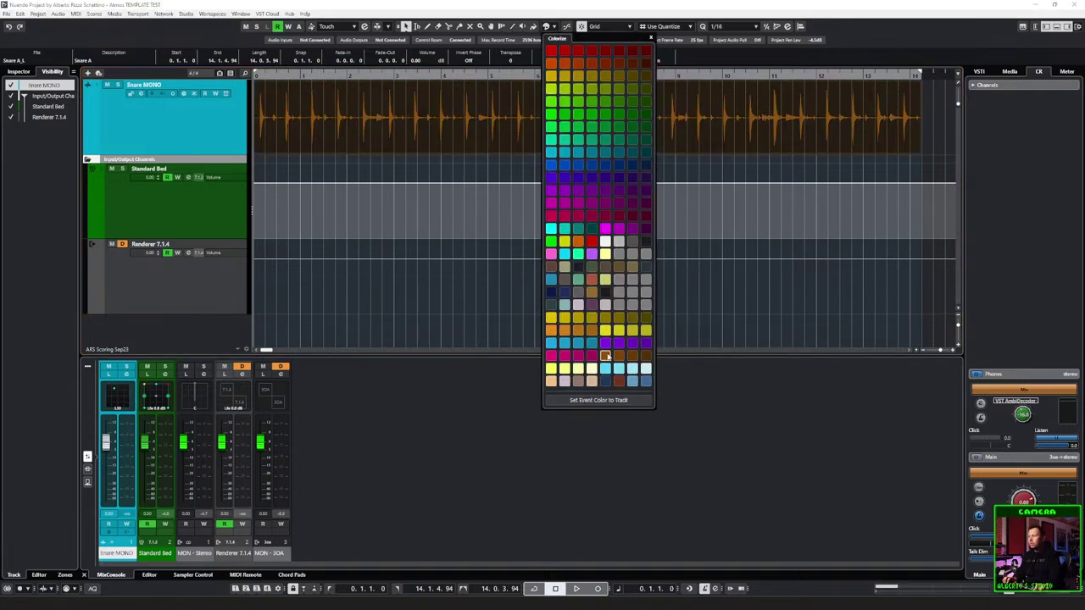
pyautogui.click(606, 356)
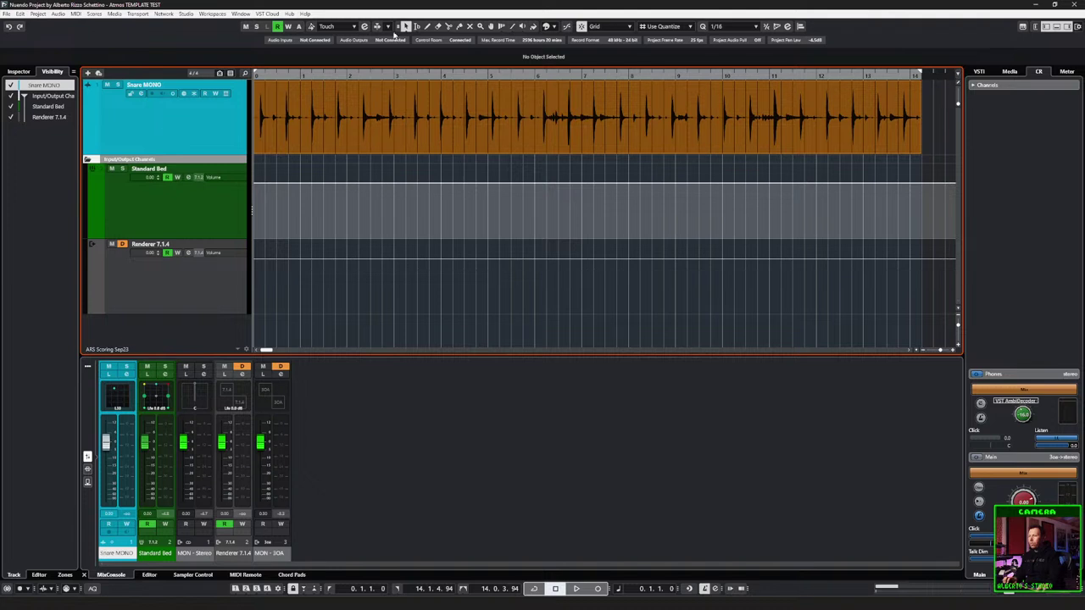
pyautogui.click(546, 26)
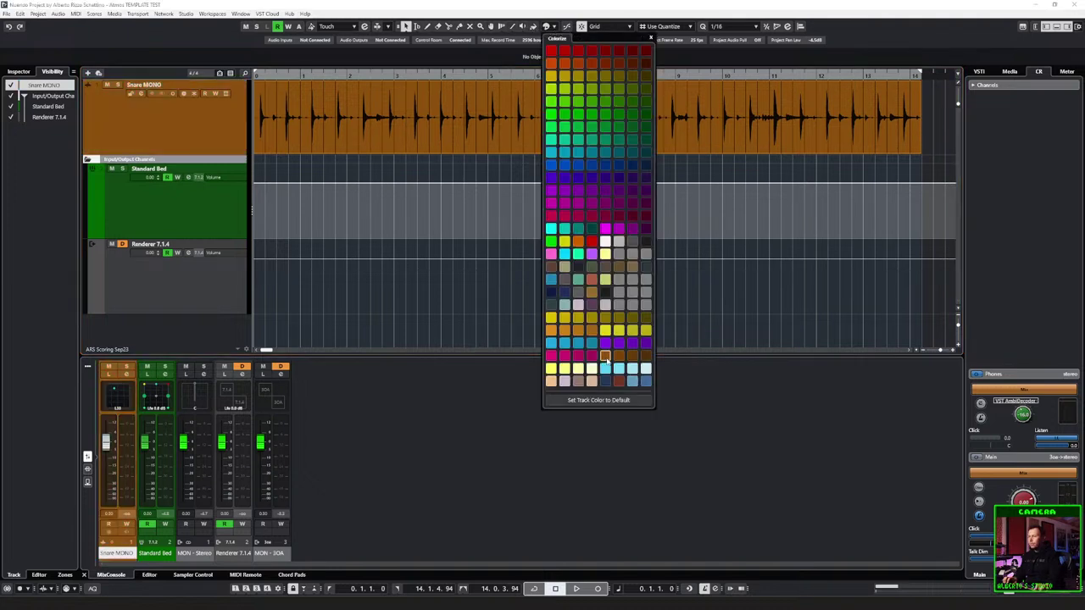
pyautogui.click(606, 357)
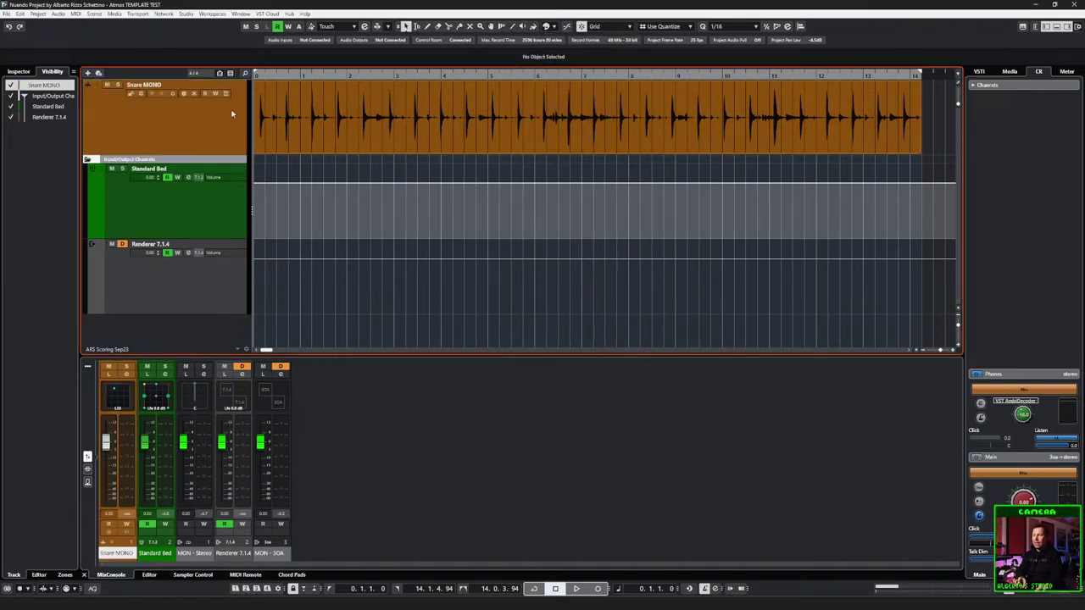
# Step: Set the locators around the Snare MONO event with cycle enabled and start looped playback
pyautogui.click(304, 150)
pyautogui.press('p')
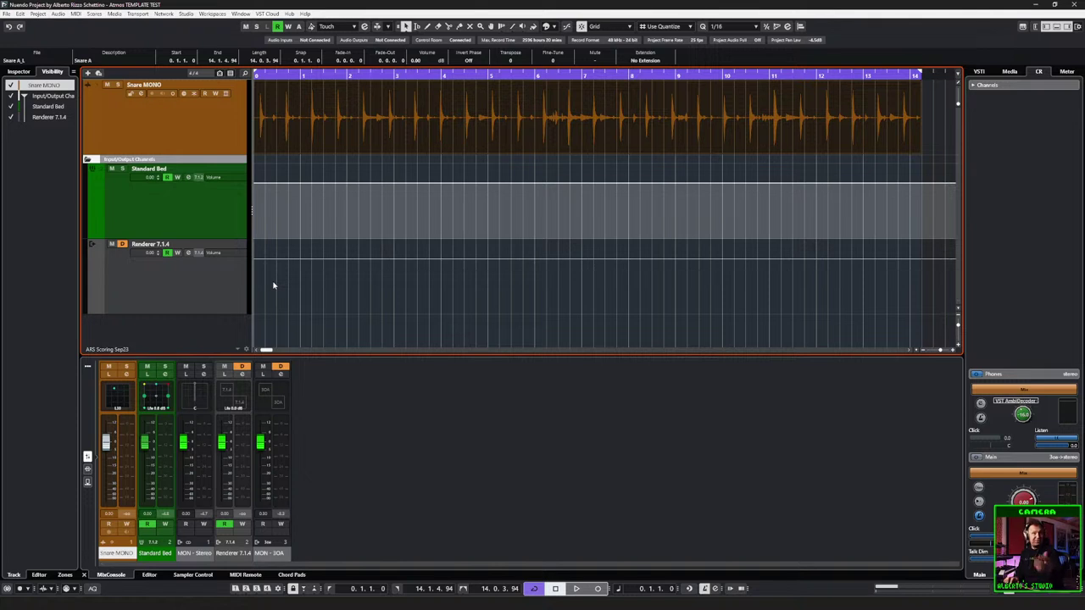
pyautogui.moveTo(251, 81); pyautogui.dragTo(255, 81)
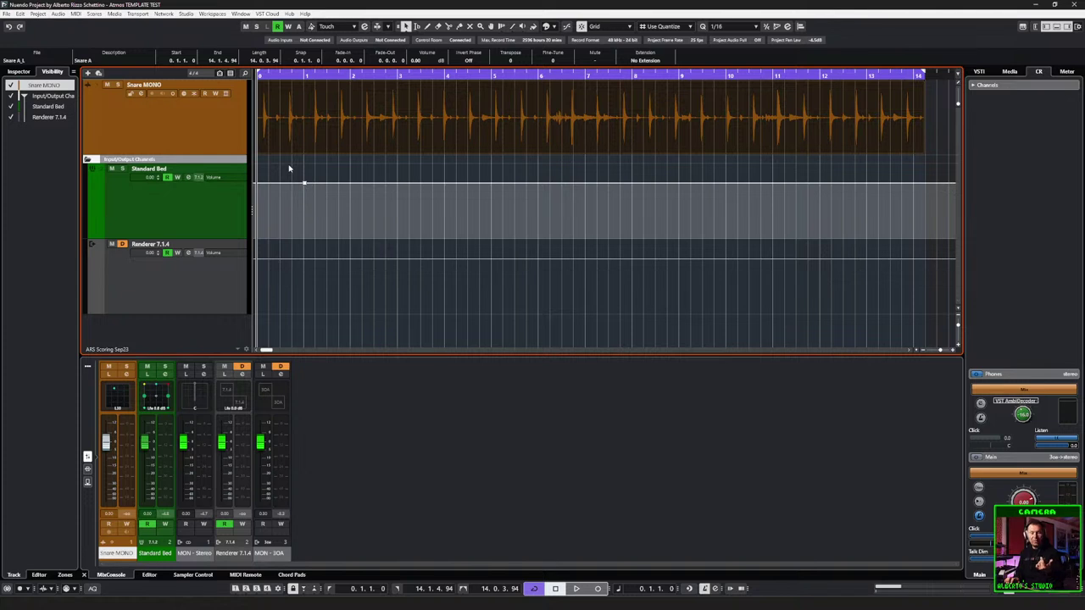
pyautogui.press('space')
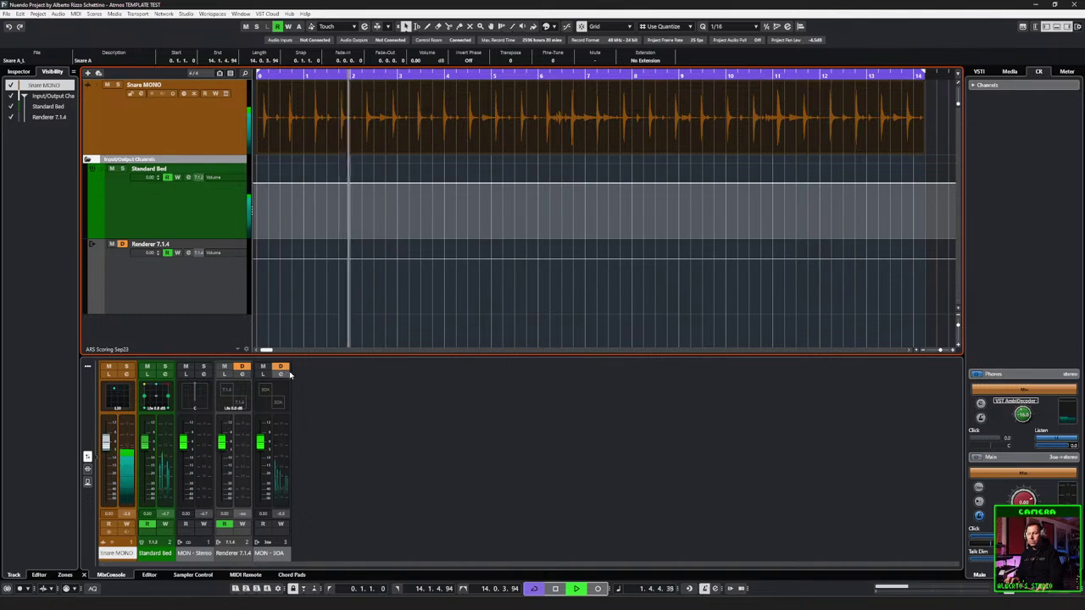
# Step: Move the Snare MONO source to about R19, F56 in its MultiPanner during playback and stop the transport
pyautogui.doubleClick(113, 391)
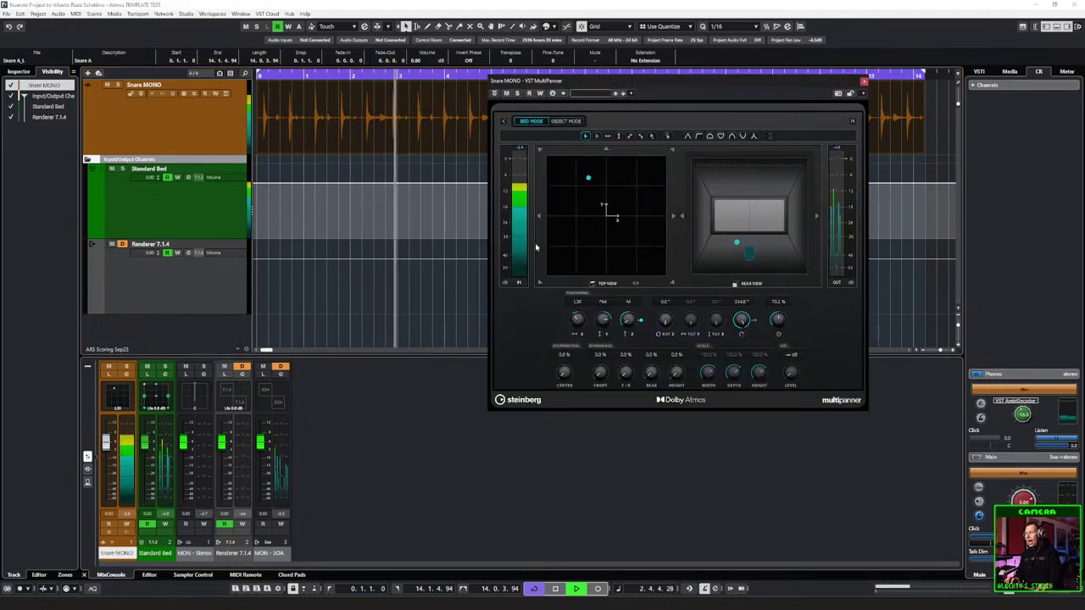
pyautogui.moveTo(608, 160); pyautogui.dragTo(617, 183)
pyautogui.press('space')
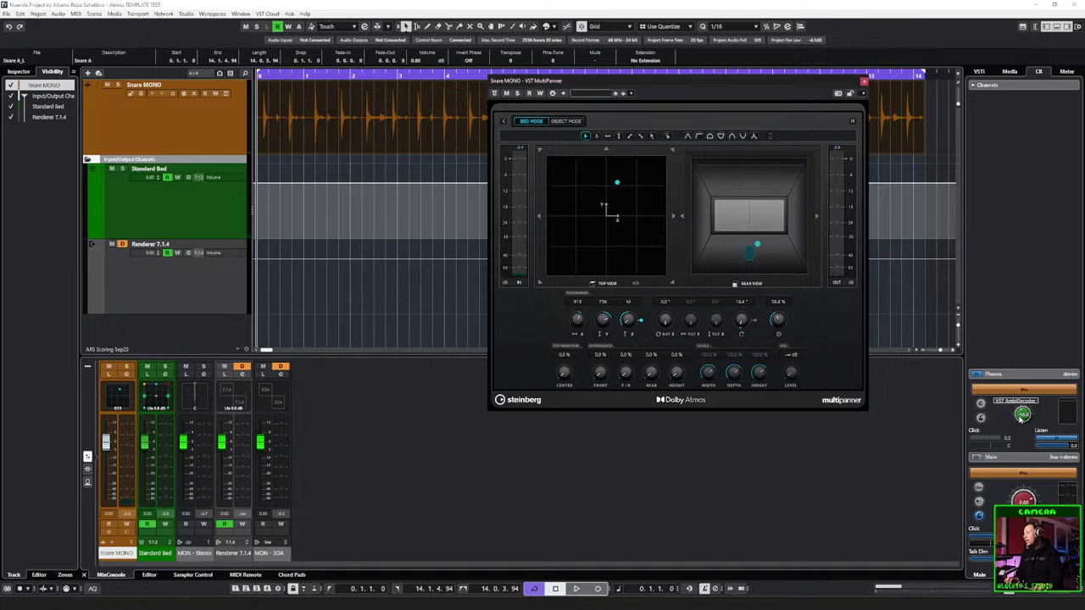
# Step: Set the Phones level to 0.00 and arrange its VST AmbiDecoder beside the Snare MONO MultiPanner
pyautogui.click(1022, 415)
pyautogui.moveTo(1018, 388); pyautogui.dragTo(1019, 387)
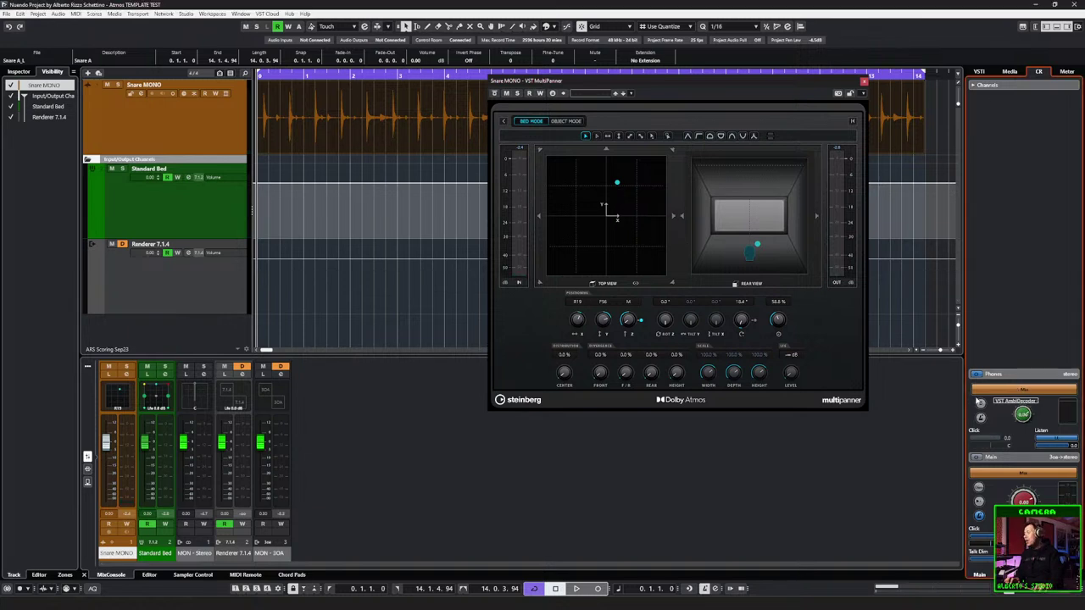
pyautogui.click(981, 402)
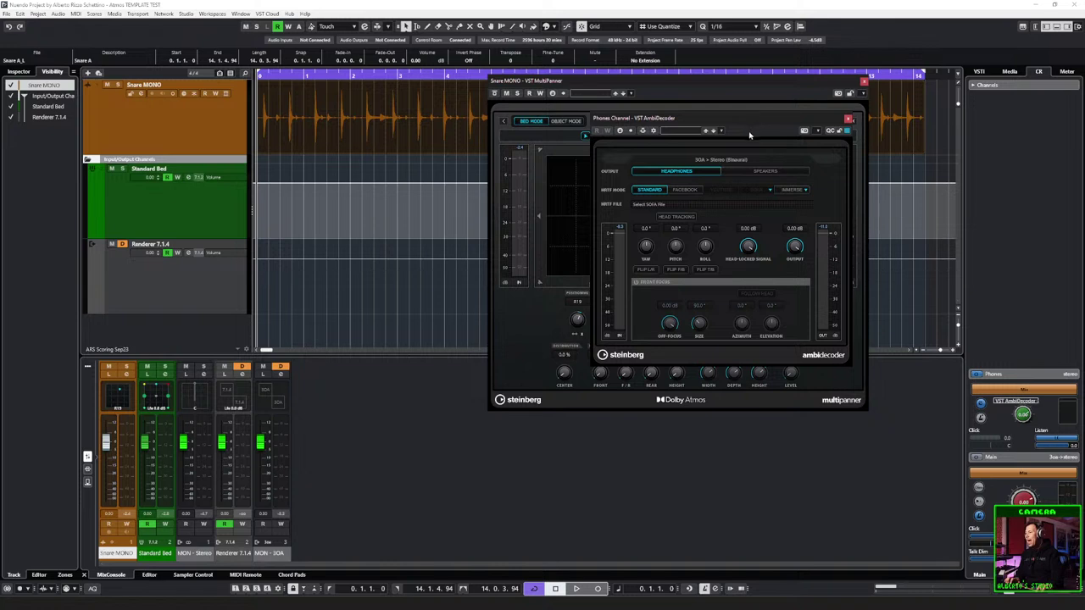
pyautogui.moveTo(744, 118); pyautogui.dragTo(845, 162)
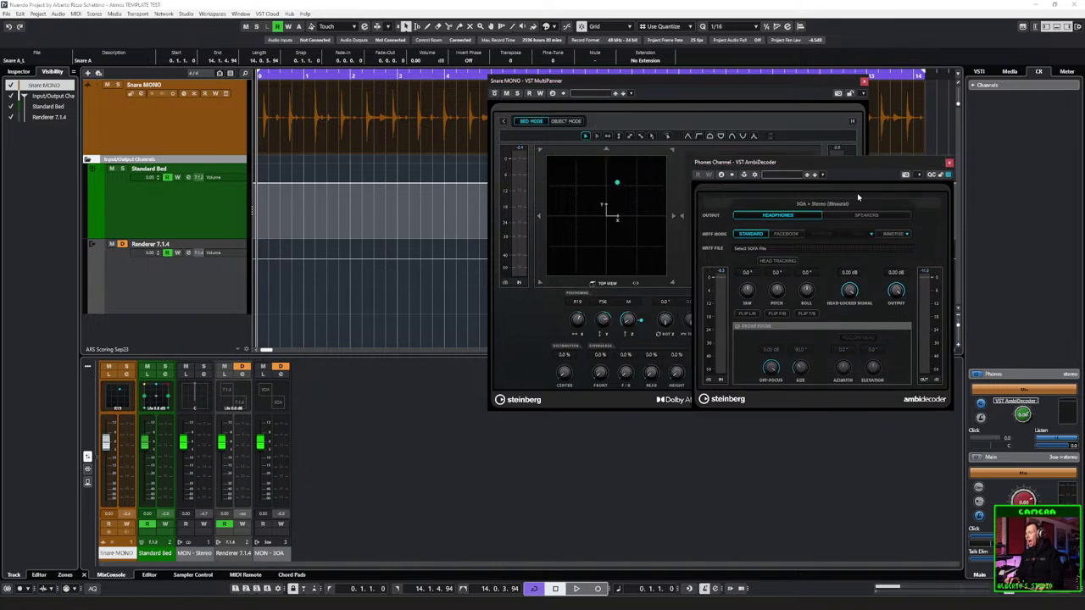
pyautogui.click(678, 100)
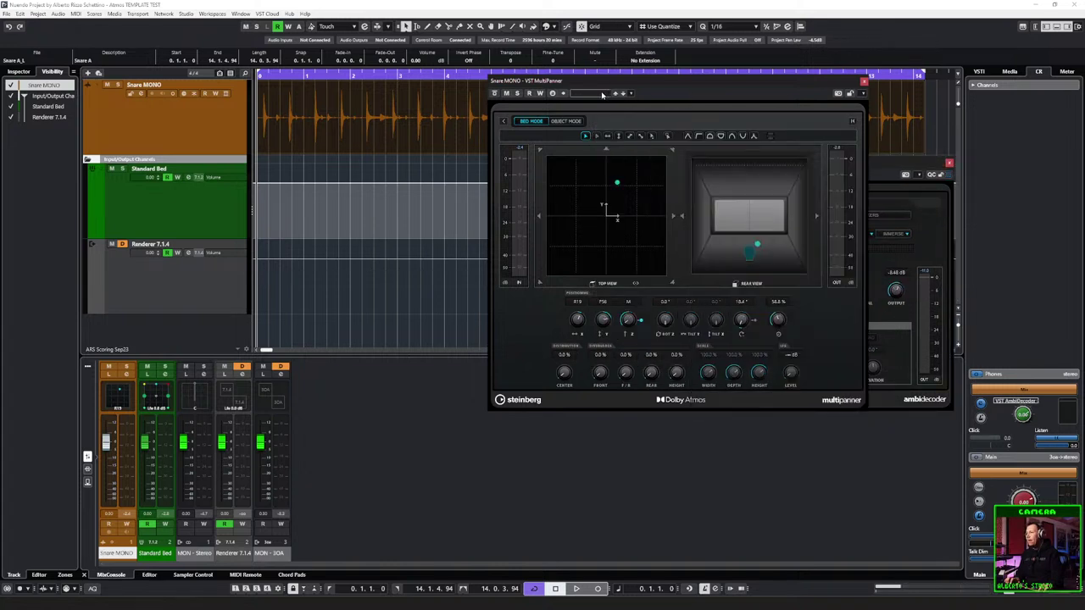
pyautogui.moveTo(682, 84); pyautogui.dragTo(488, 80)
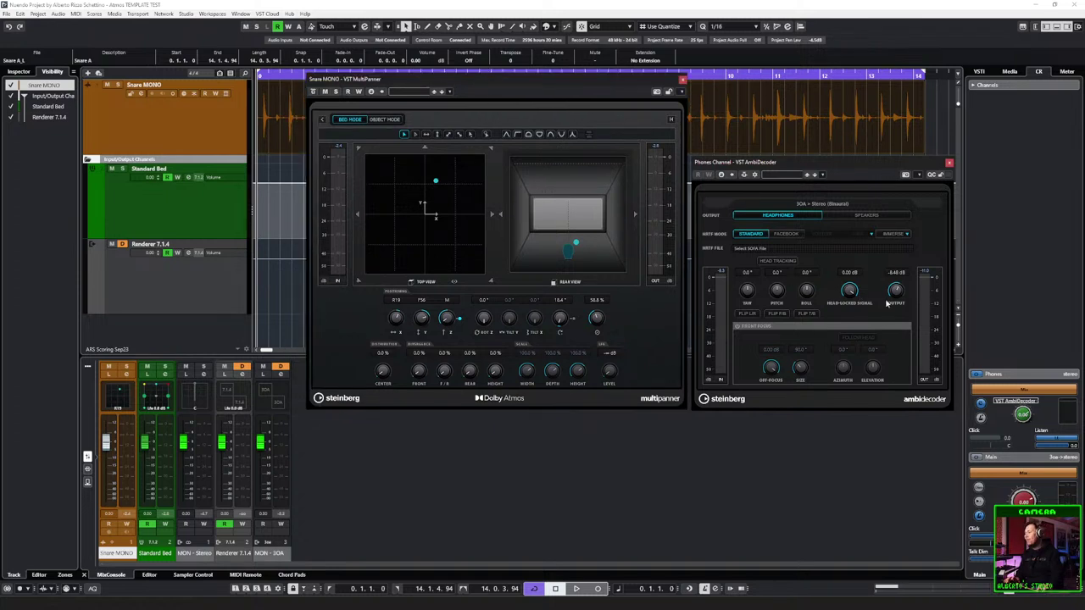
# Step: Audition Snare MONO through the AmbiDecoder with its output at 0.00 dB, and close both plug-in windows
pyautogui.press('space')
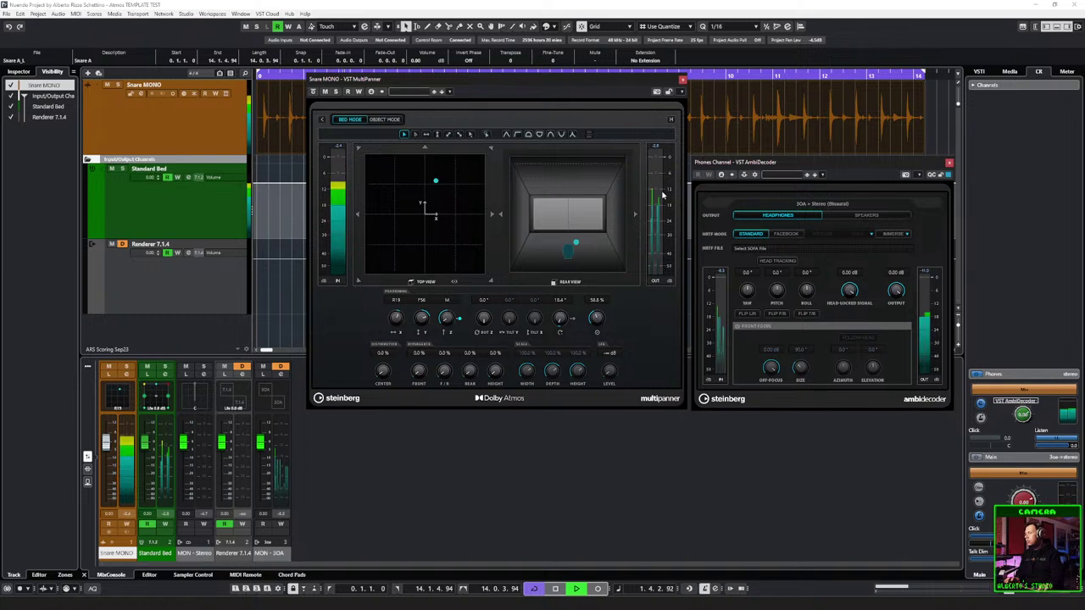
pyautogui.press('space')
pyautogui.click(682, 78)
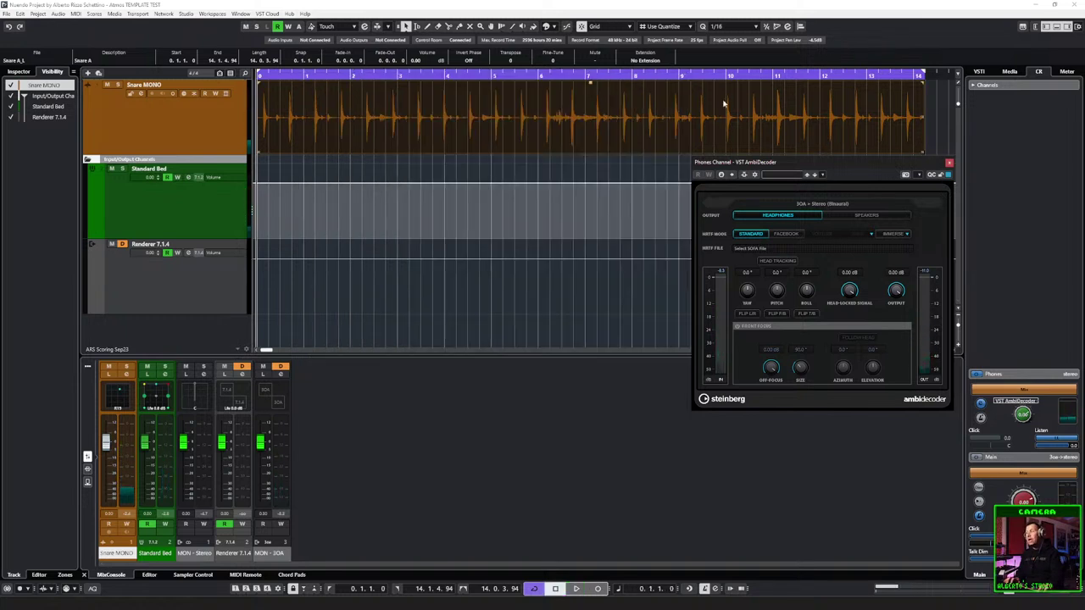
pyautogui.press('Escape')
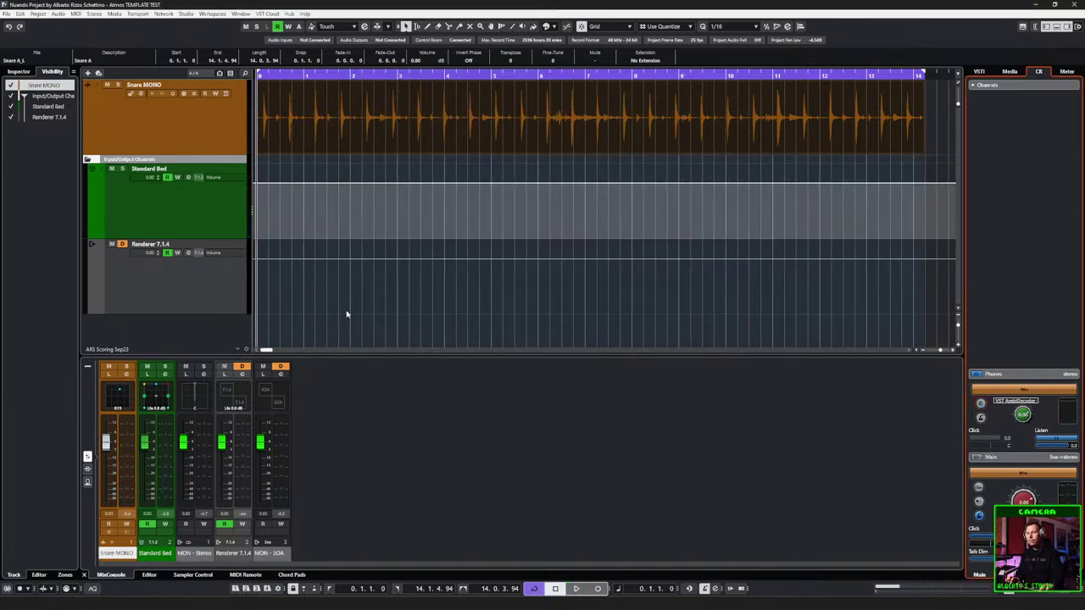
# Step: Pan Snare MONO close to the listener at about R1, F16, audition it, and close the MultiPanner
pyautogui.doubleClick(118, 394)
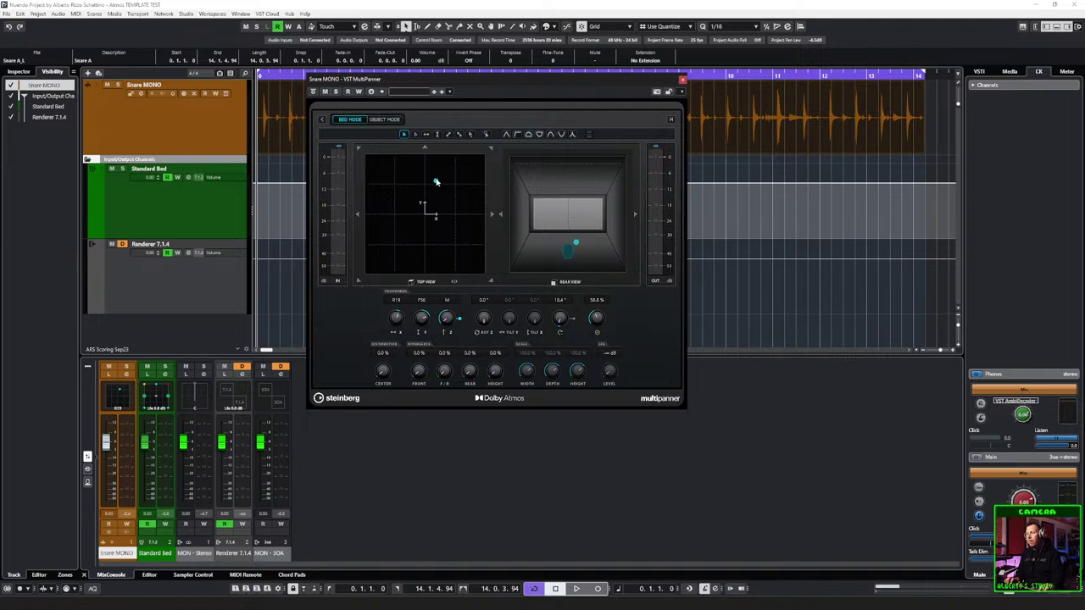
pyautogui.moveTo(428, 202); pyautogui.dragTo(427, 207)
pyautogui.press('space')
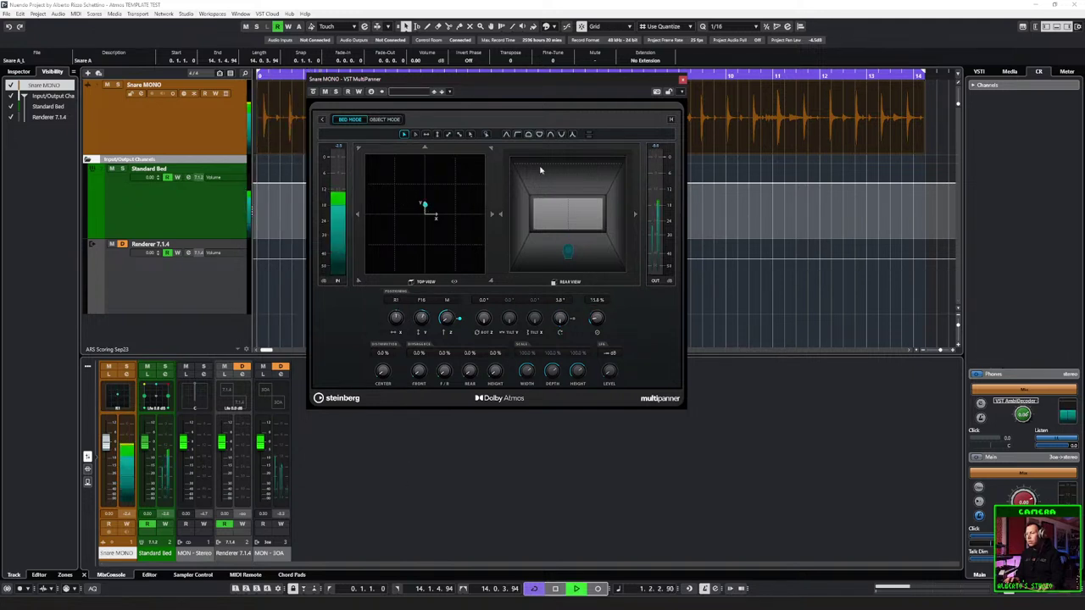
pyautogui.press('space')
pyautogui.click(683, 81)
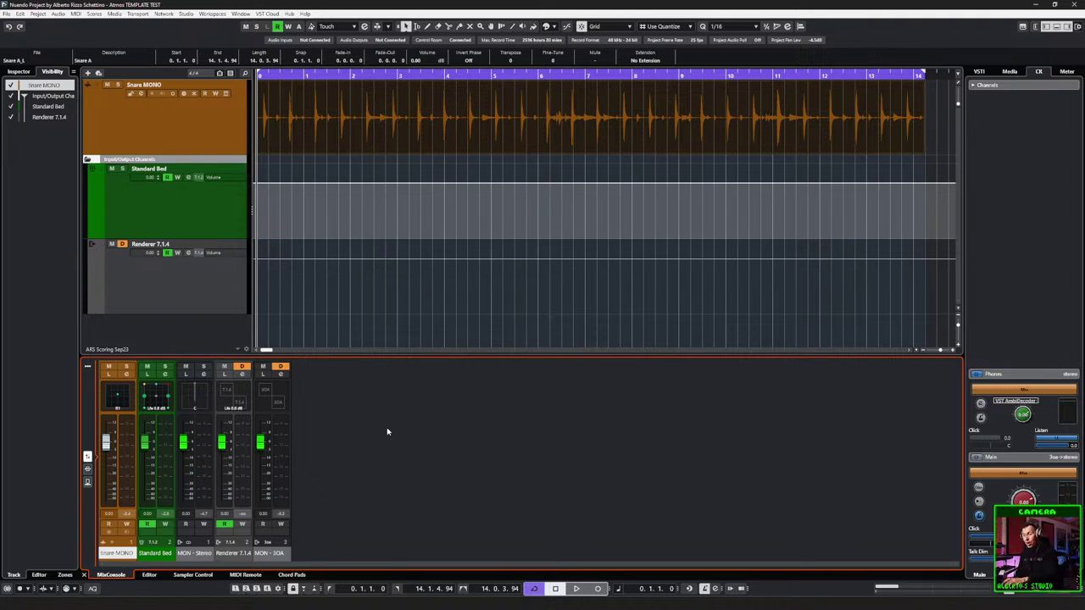
# Step: Open the full MixConsole and inspect the Phones device ports in the Control Room audio connections
pyautogui.press('F3')
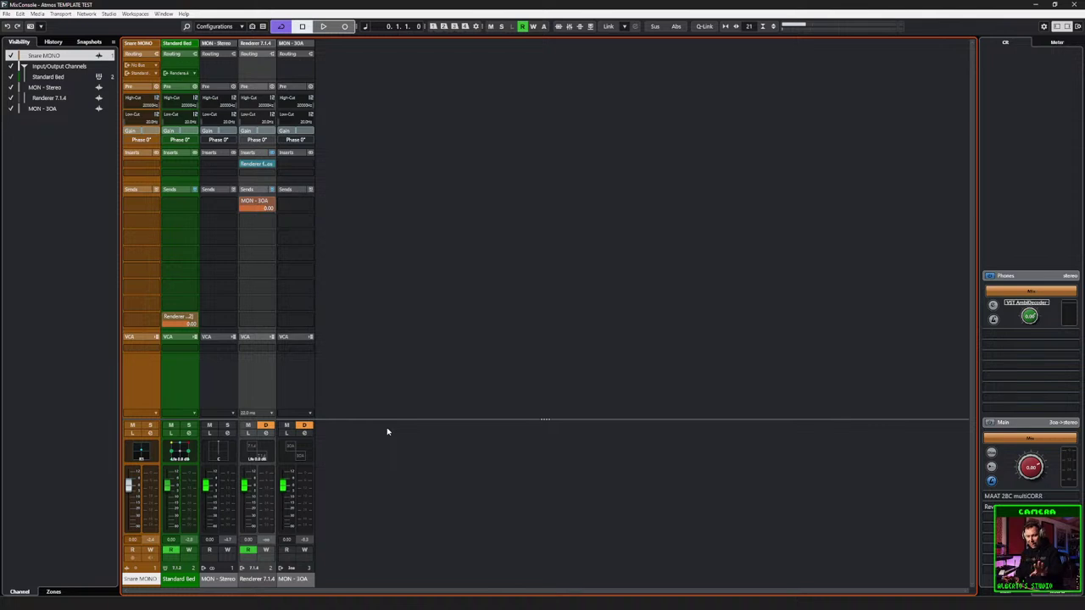
pyautogui.press('F3')
pyautogui.press('F3')
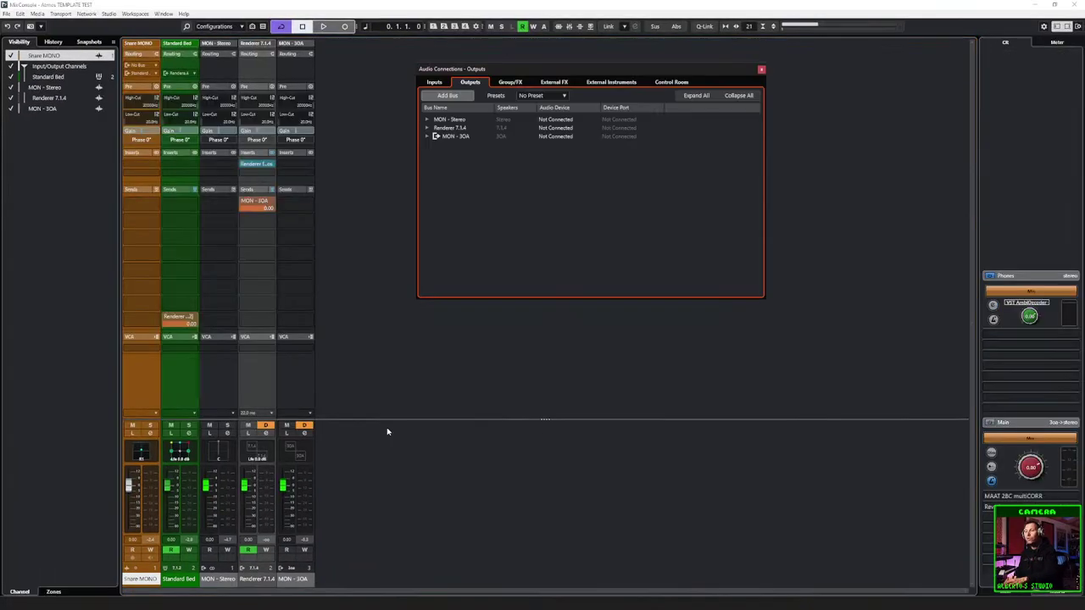
pyautogui.moveTo(533, 68); pyautogui.dragTo(552, 82)
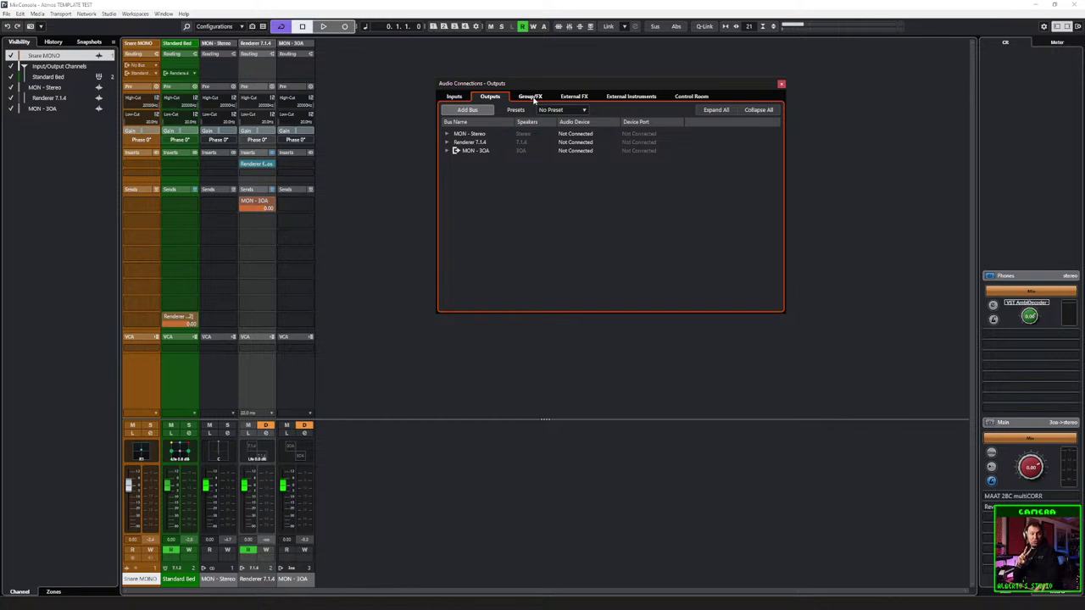
pyautogui.click(692, 96)
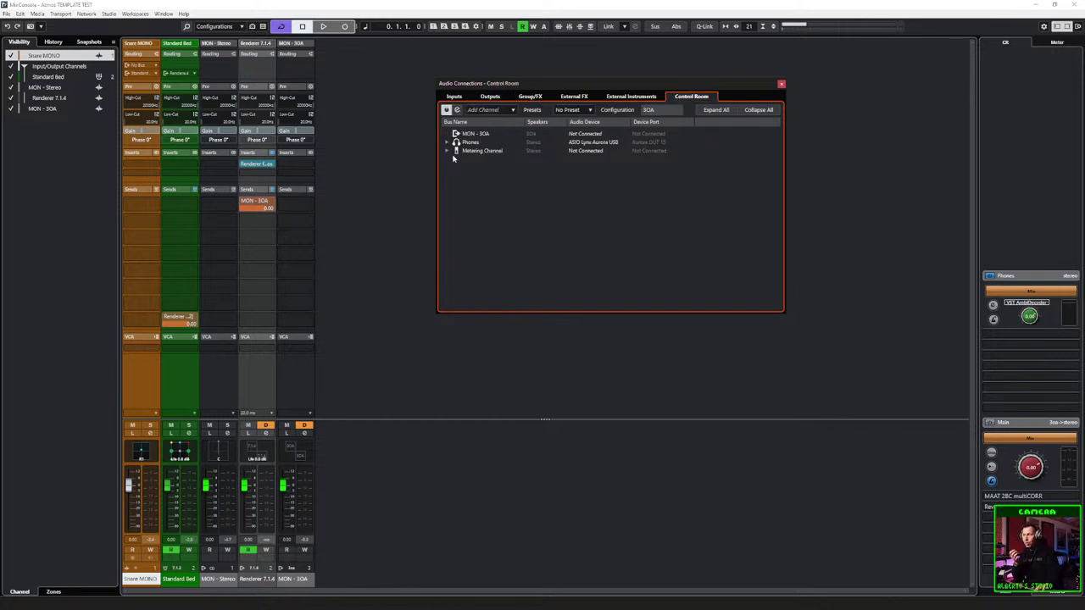
pyautogui.click(449, 142)
pyautogui.click(449, 142)
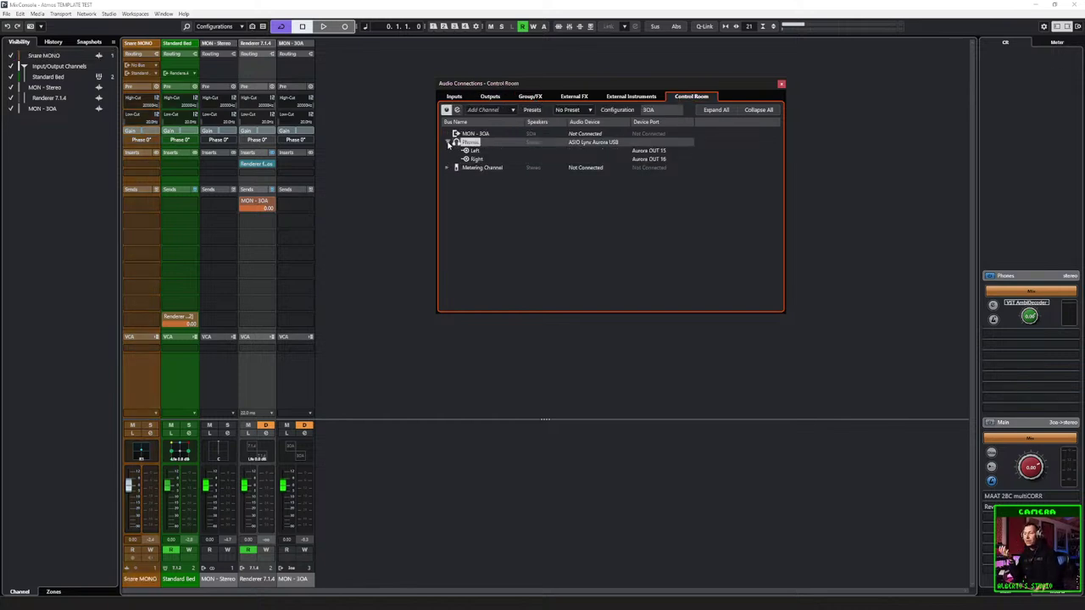
# Step: Add a stereo Cue channel named Stream to the Control Room
pyautogui.rightClick(459, 186)
pyautogui.click(484, 236)
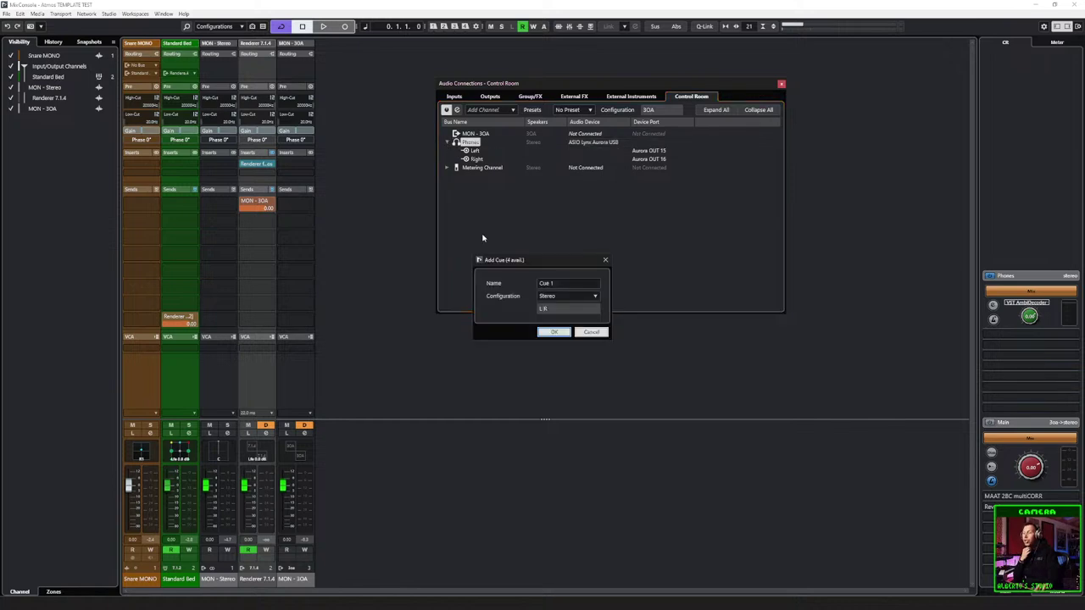
pyautogui.write('Stereo')
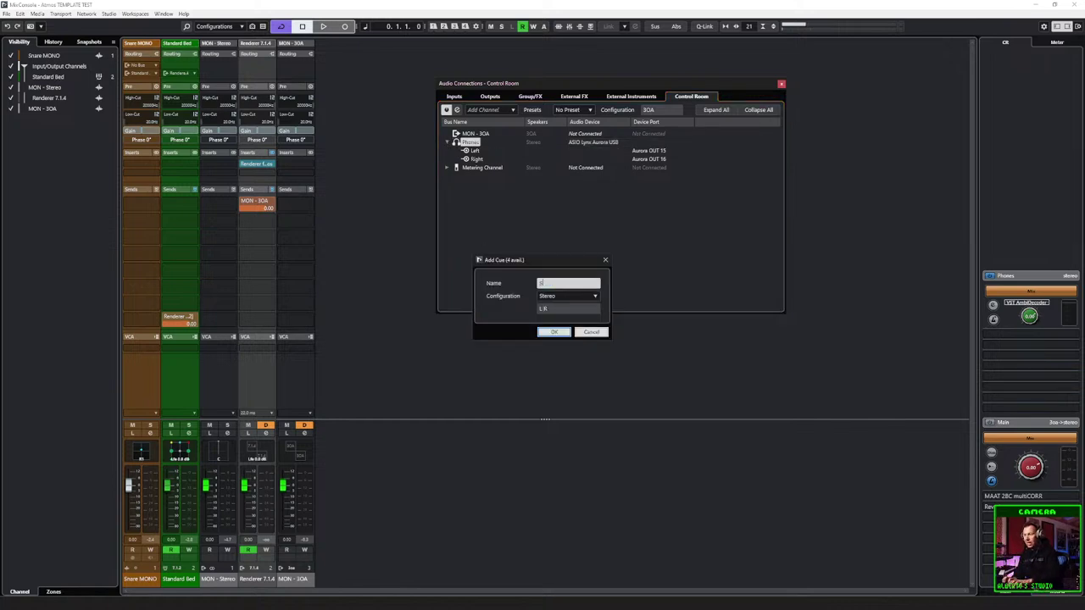
pyautogui.click(559, 301)
pyautogui.click(559, 310)
pyautogui.click(554, 331)
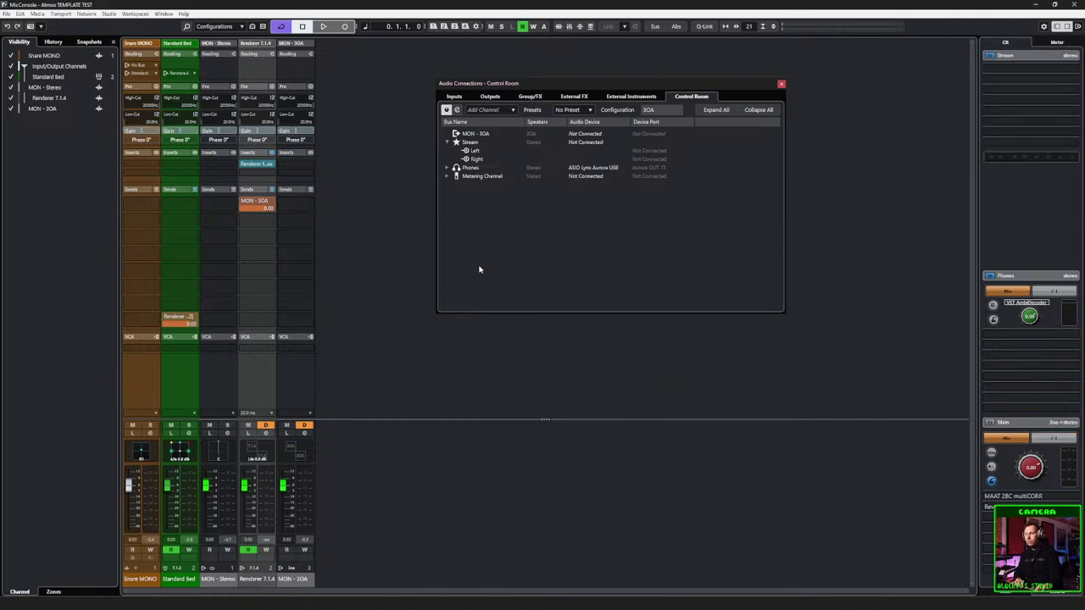
# Step: Assign the Stream cue's left channel to Aurora OUT 13 and its right channel to Aurora OUT 14
pyautogui.click(642, 150)
pyautogui.click(674, 273)
pyautogui.click(642, 159)
pyautogui.click(659, 295)
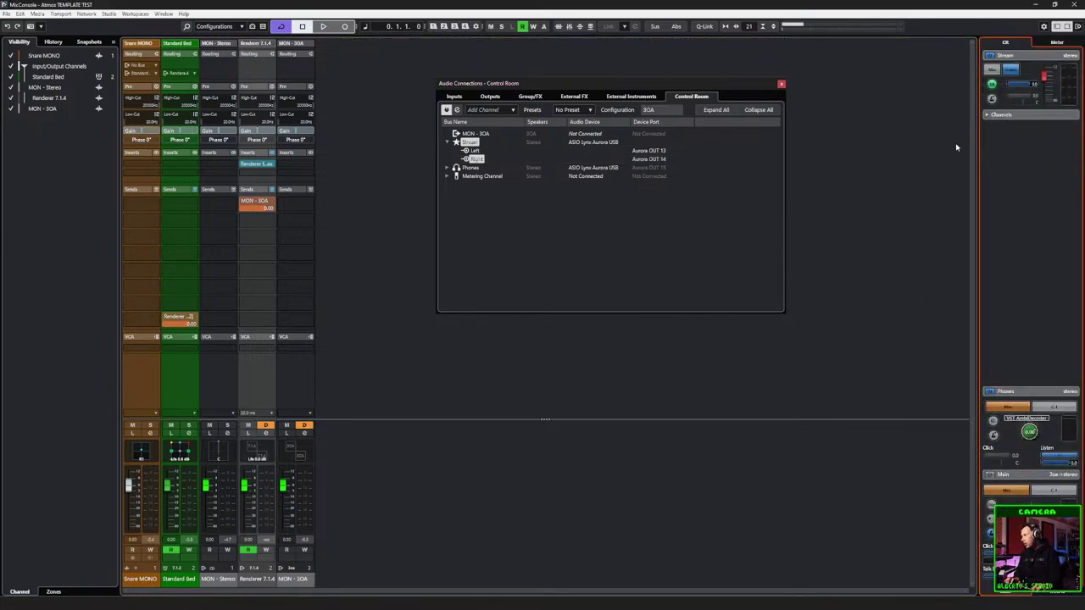
# Step: Set the Stream cue's source to Mix with its click off and audition the snare
pyautogui.click(993, 86)
pyautogui.click(990, 71)
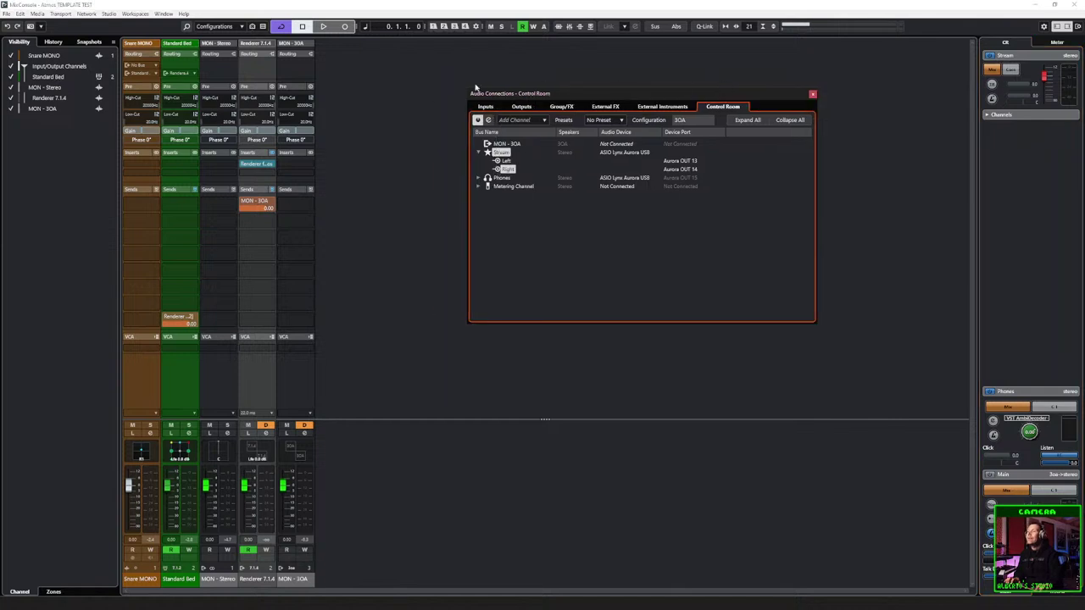
pyautogui.press('space')
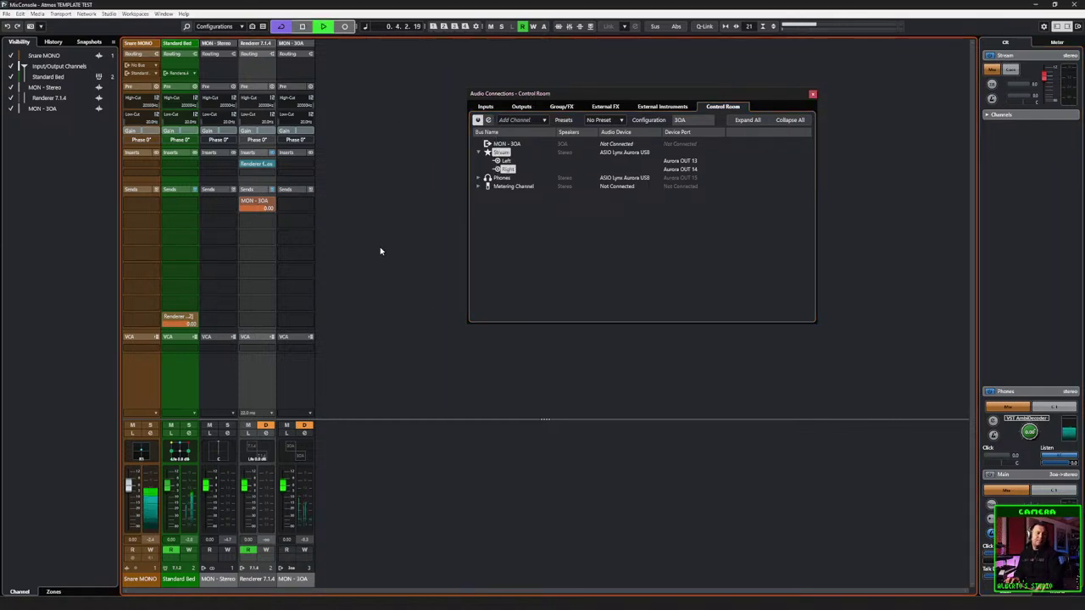
pyautogui.press('space')
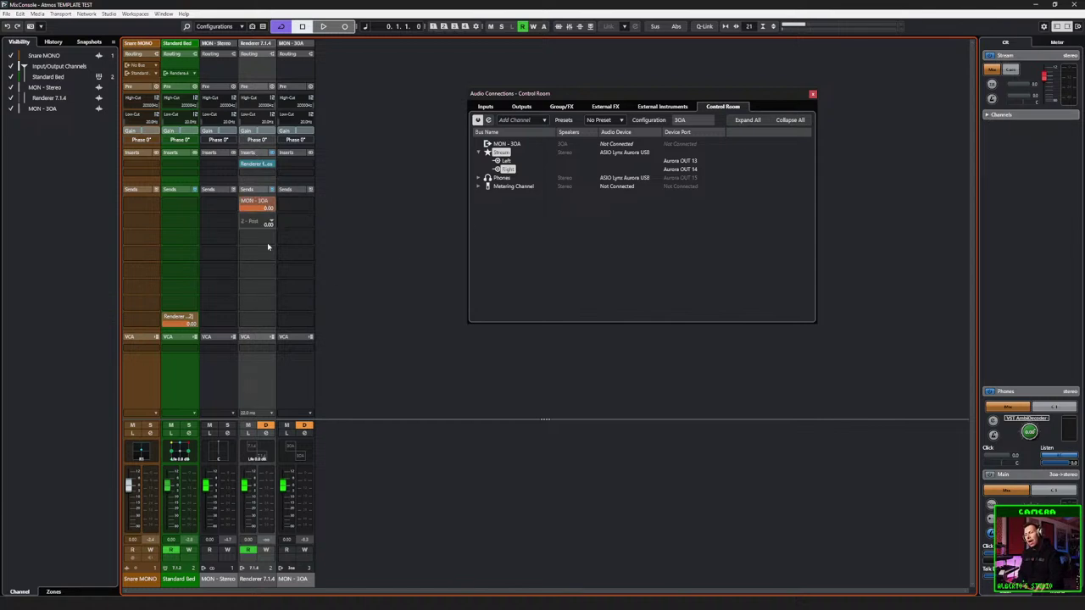
# Step: Show the Phones ports and compare the cue and Mix sources on Stream and Phones during playback, ending on Mix
pyautogui.click(481, 179)
pyautogui.click(481, 179)
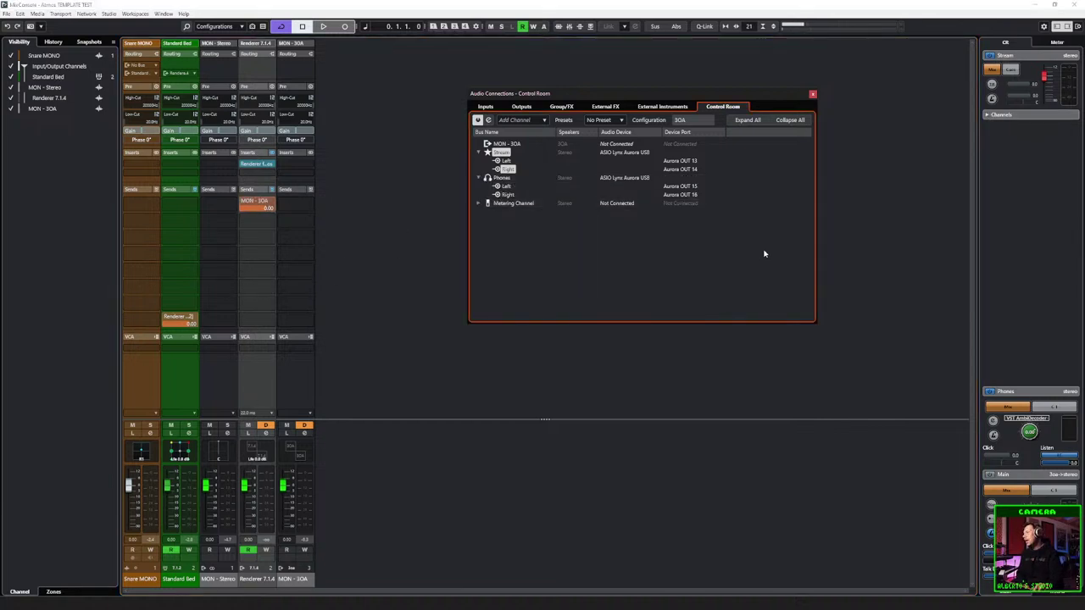
pyautogui.click(1009, 71)
pyautogui.press('space')
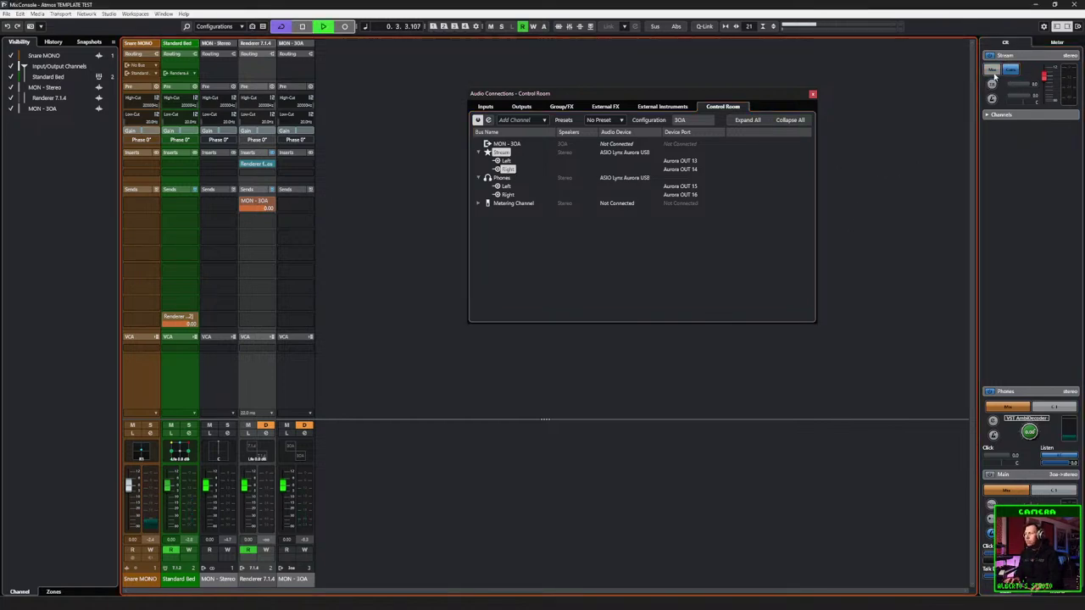
pyautogui.click(992, 68)
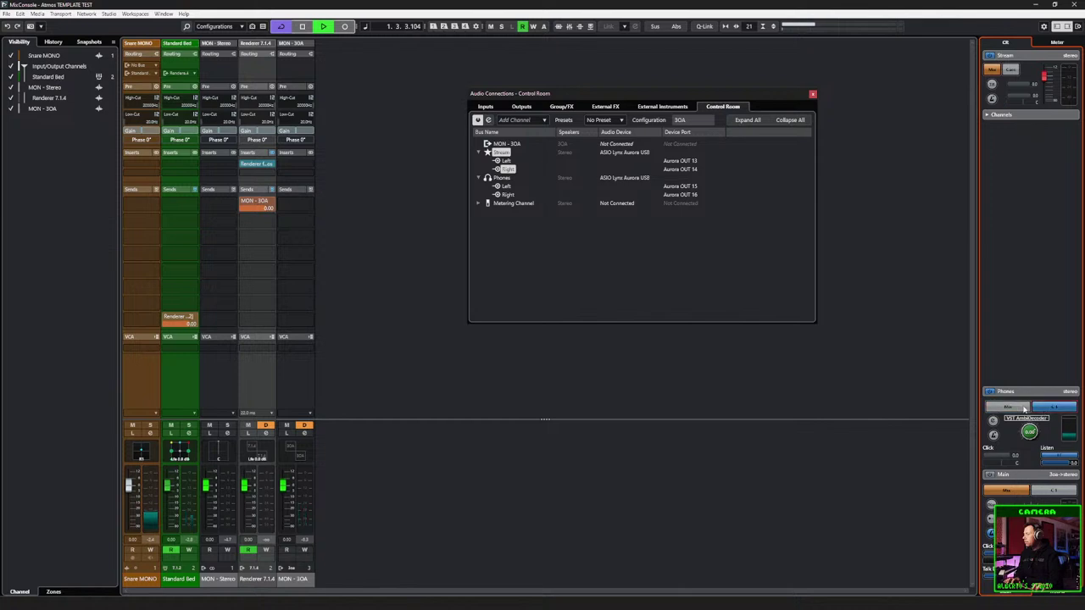
pyautogui.press('space')
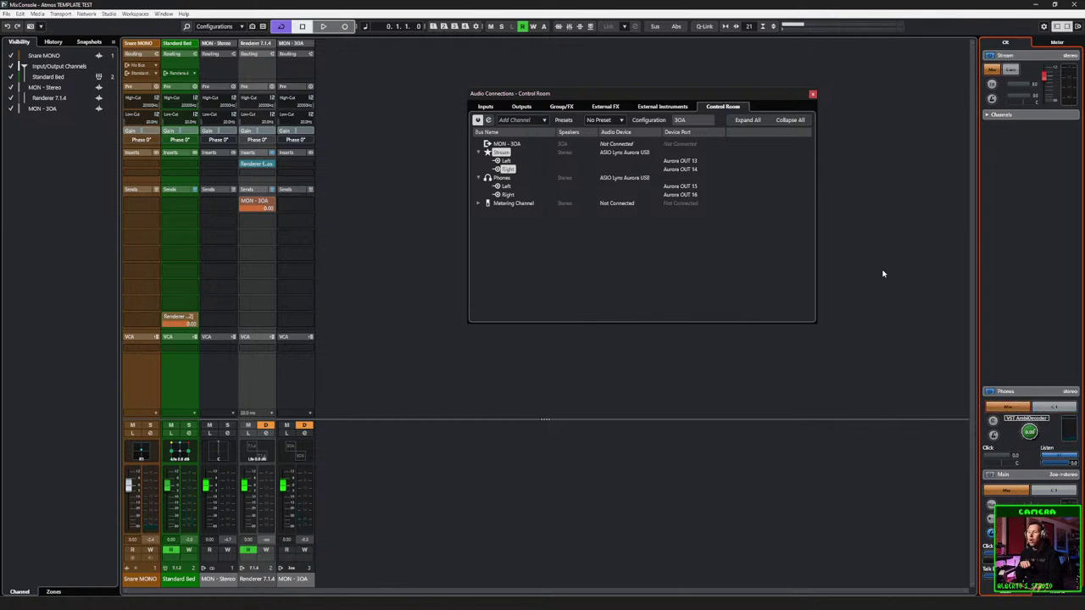
# Step: Disconnect the Stream cue from its audio device and remove it from the Control Room
pyautogui.click(508, 251)
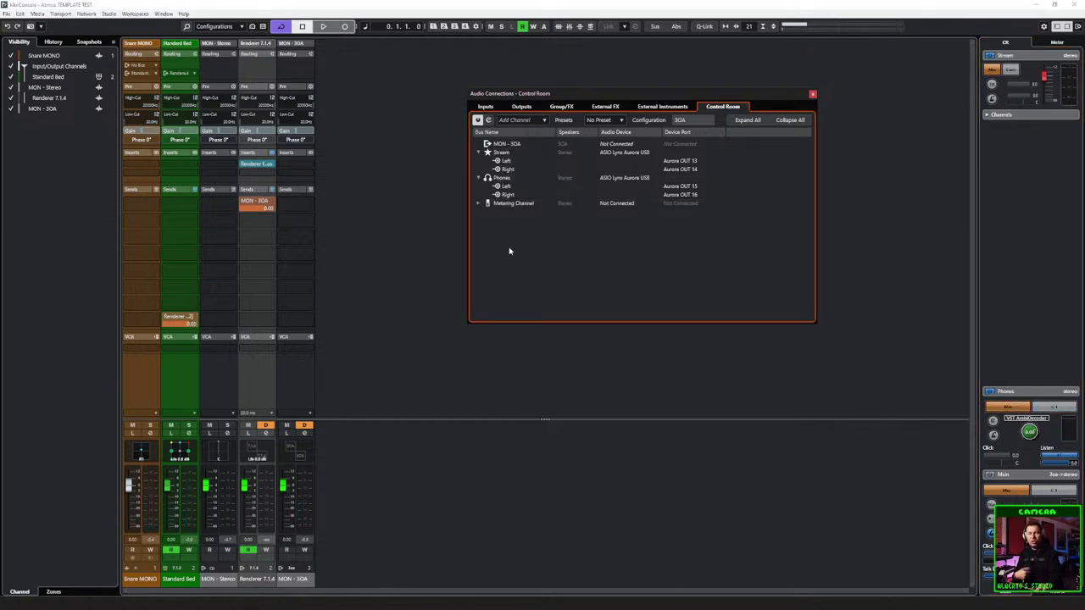
pyautogui.click(611, 154)
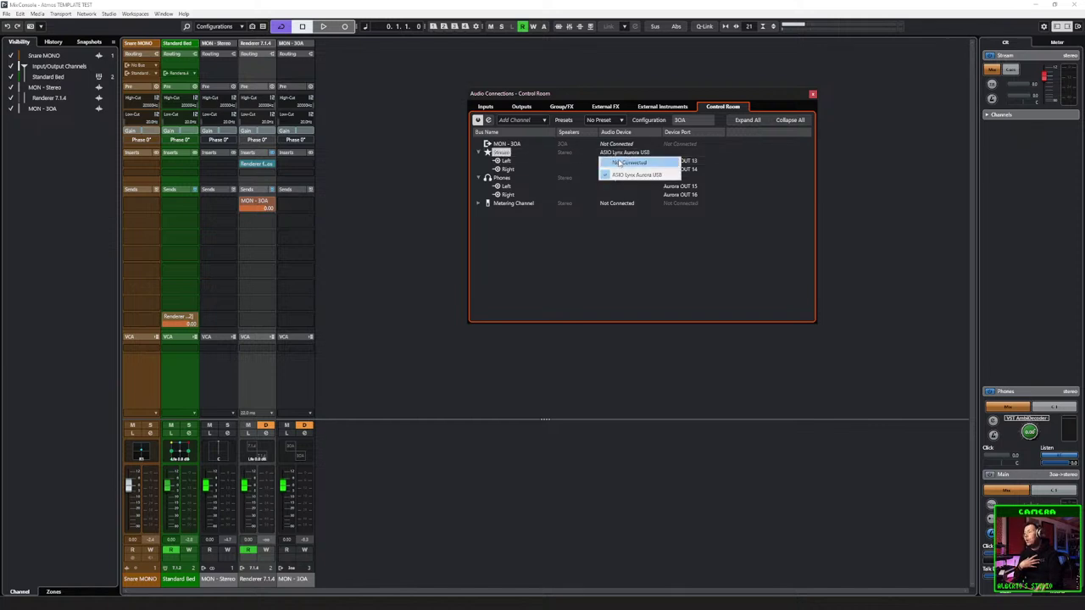
pyautogui.click(619, 162)
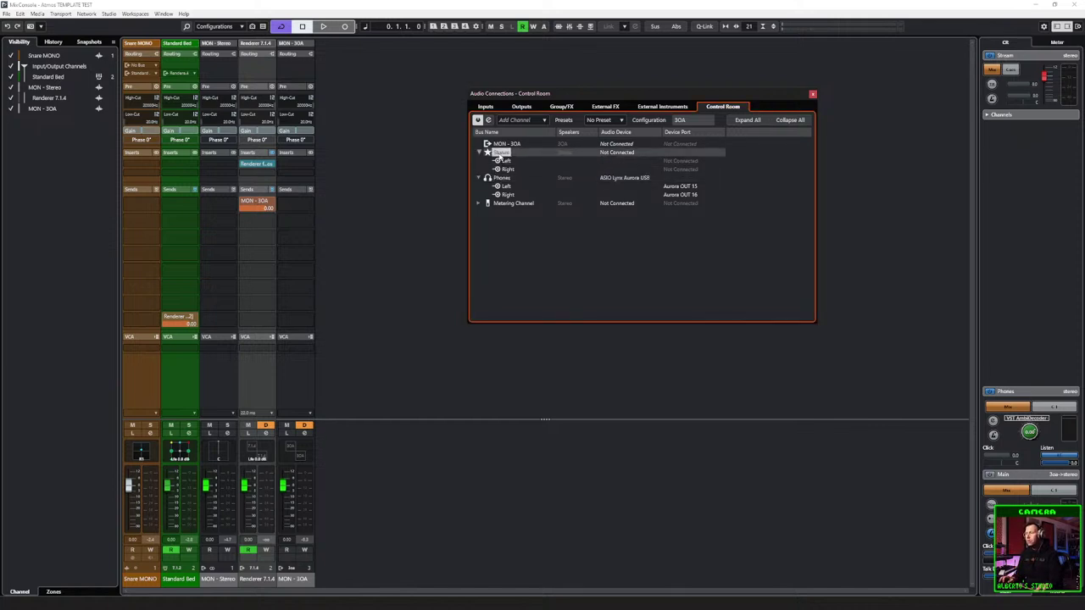
pyautogui.rightClick(501, 155)
pyautogui.click(526, 236)
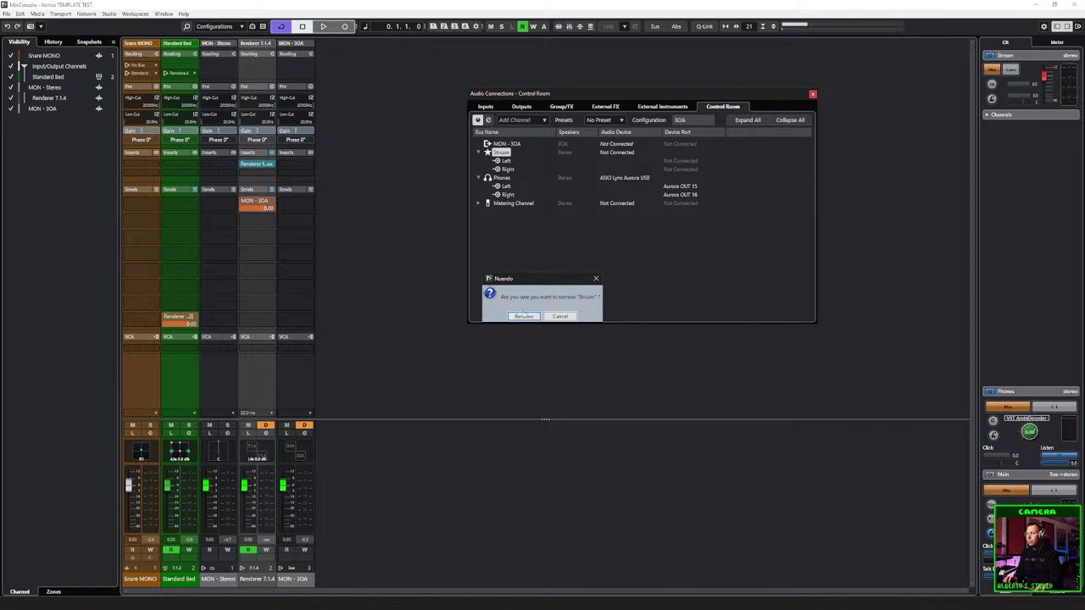
pyautogui.click(524, 315)
# Step: Add a stereo output bus named MON - Stream
pyautogui.click(521, 107)
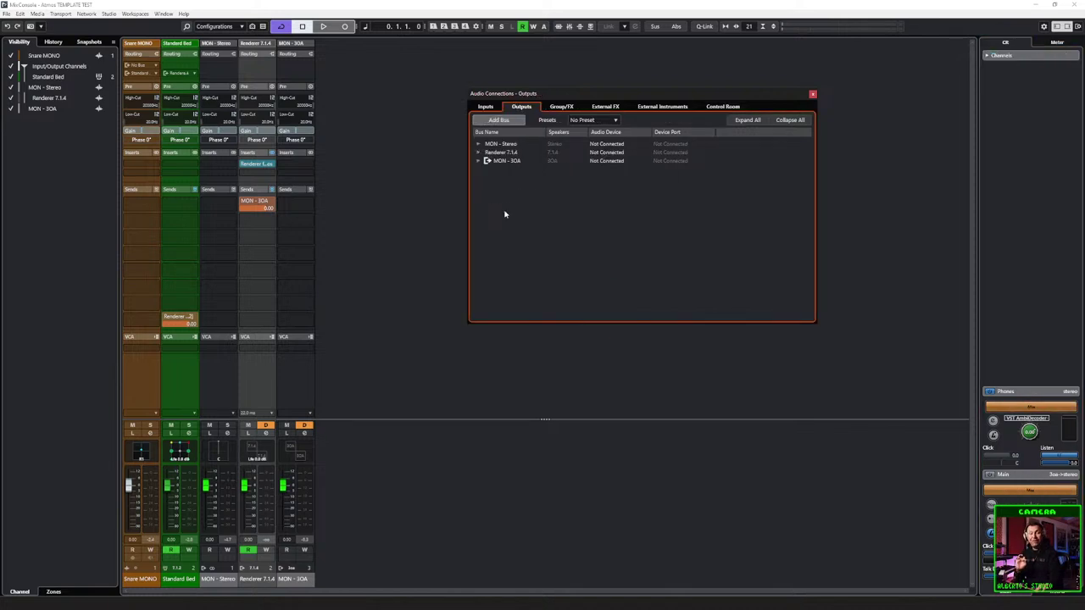
pyautogui.click(499, 120)
pyautogui.click(567, 277)
pyautogui.write('Stream OUT')
pyautogui.hotkey('ctrl', 'a')
pyautogui.write('M')
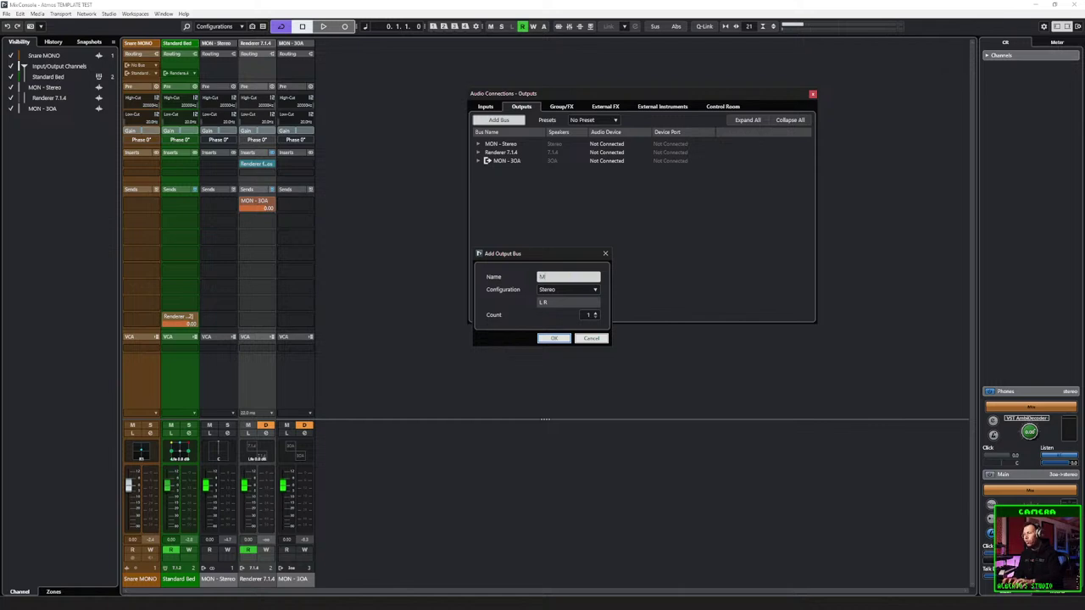
pyautogui.write('ON - Steream')
pyautogui.press('Return')
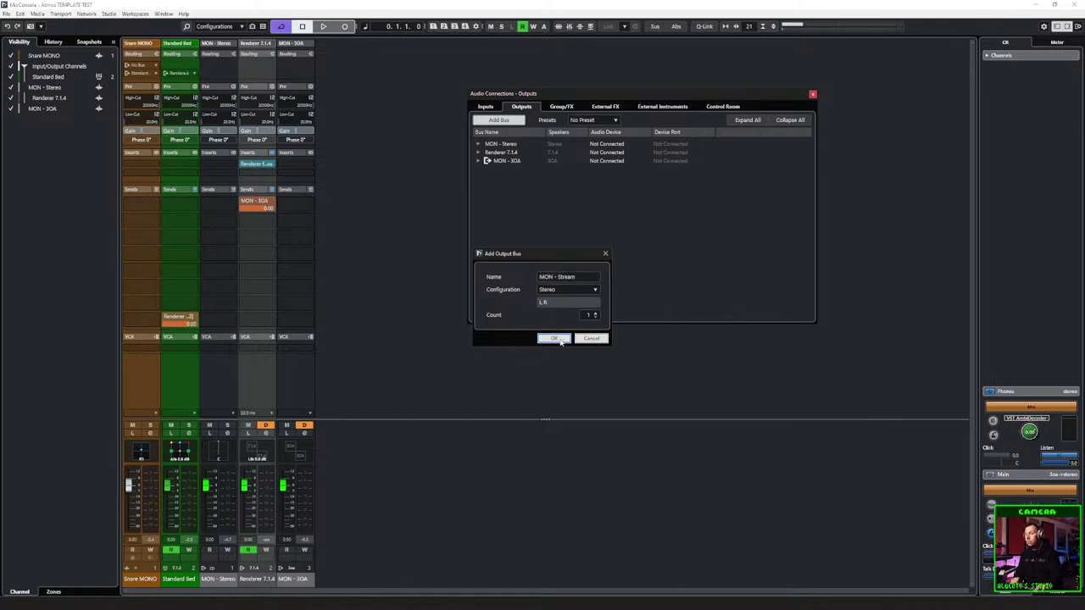
pyautogui.click(556, 338)
# Step: Check the device port assignments of the MON - Stream output bus and close the audio connections
pyautogui.click(479, 177)
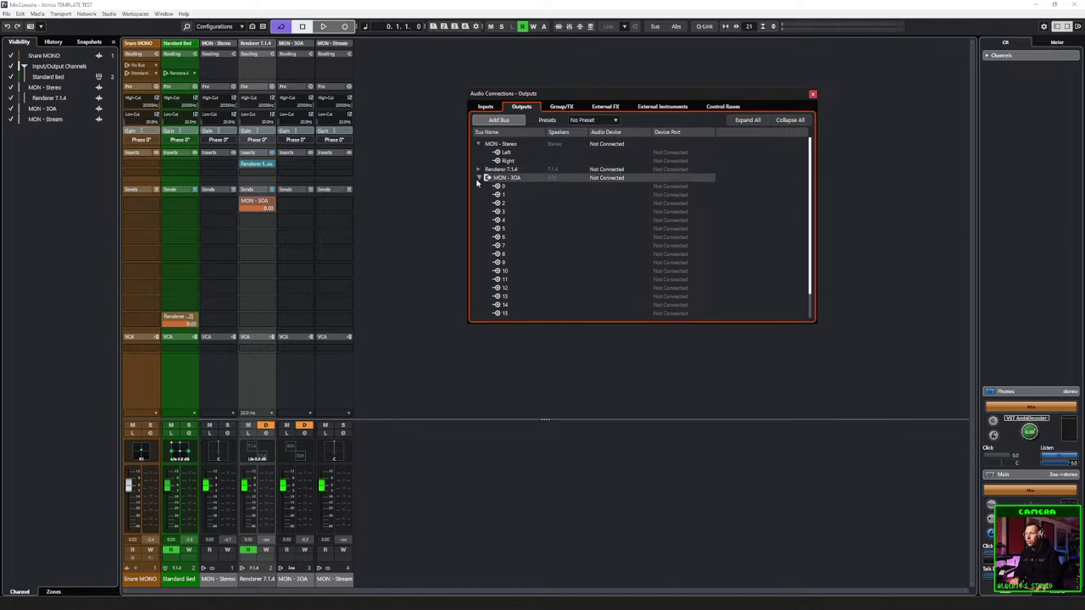
pyautogui.click(478, 178)
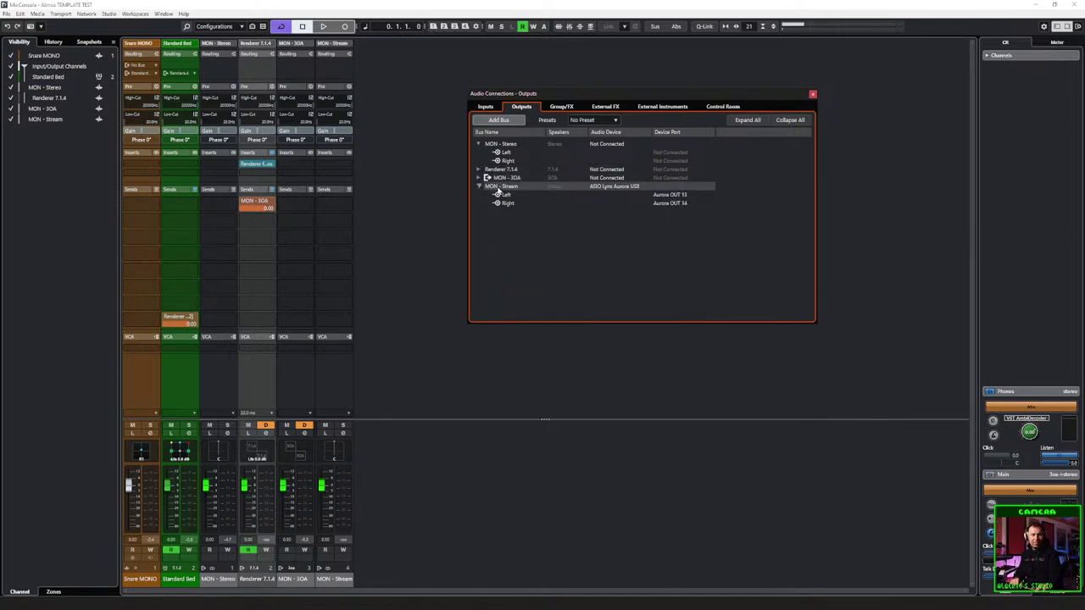
pyautogui.click(507, 195)
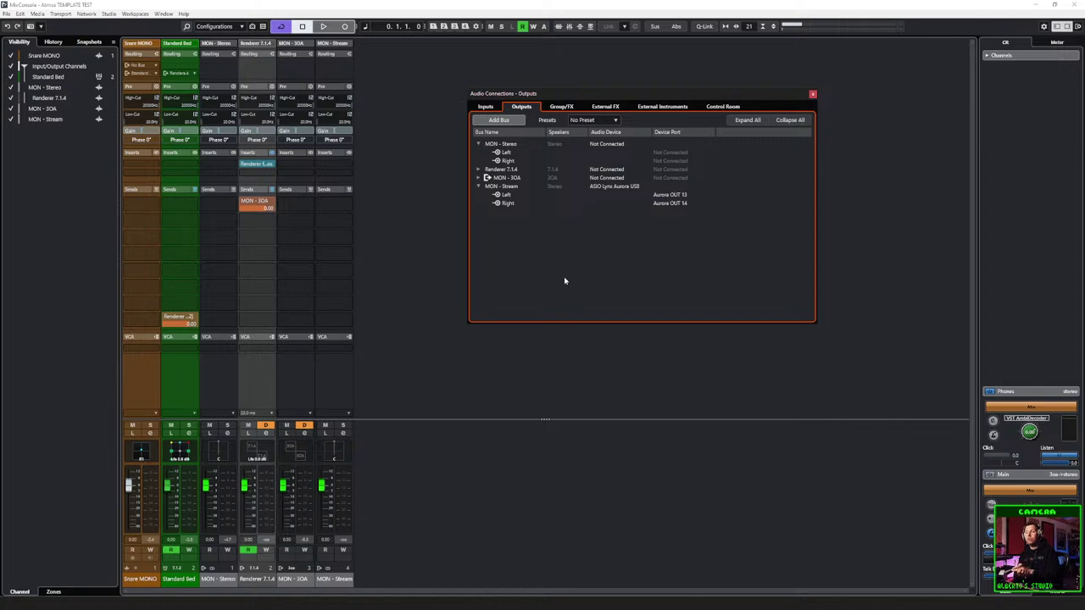
pyautogui.click(812, 94)
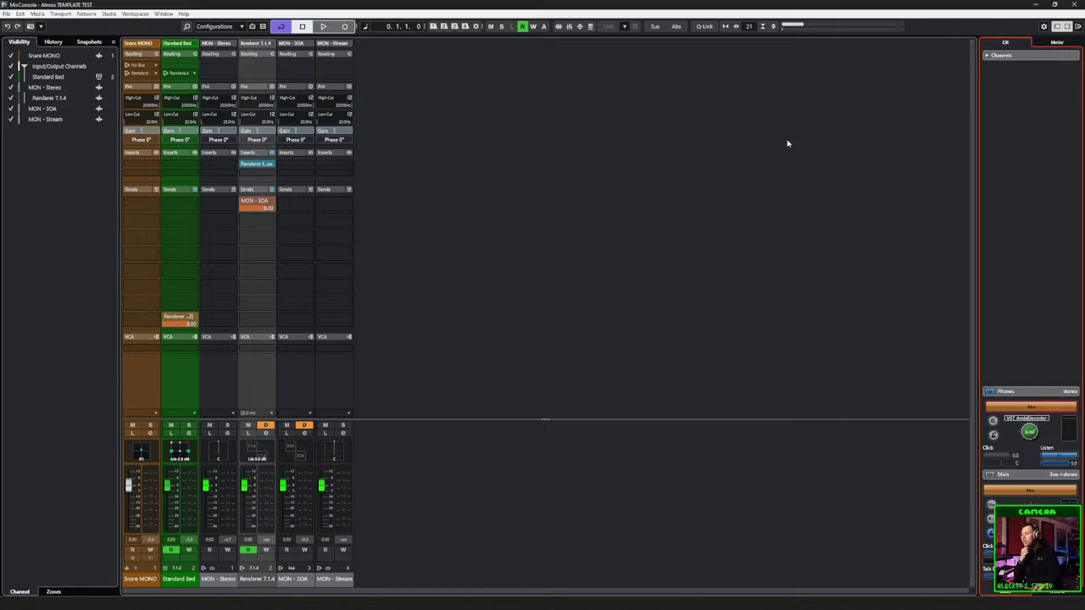
# Step: Try to rename the MON - Stream output bus to Stream OUT
pyautogui.click(328, 581)
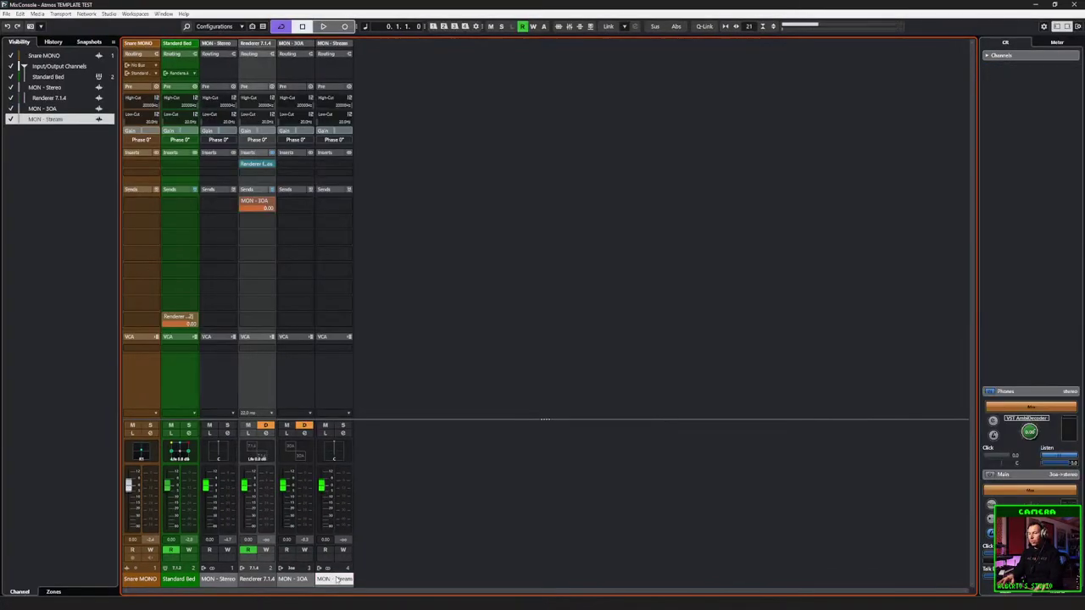
pyautogui.press('F4')
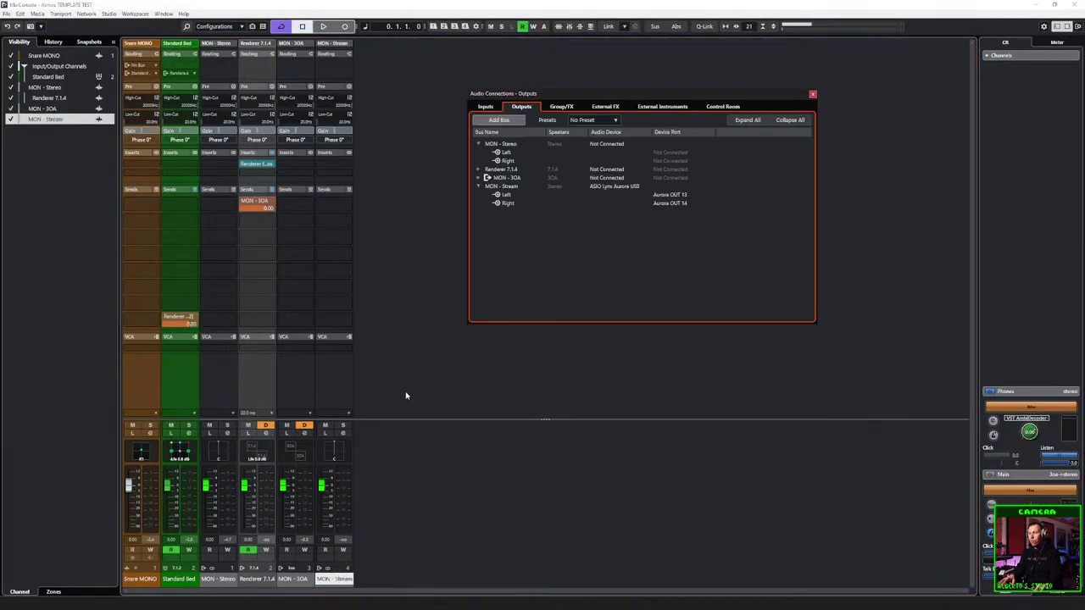
pyautogui.doubleClick(501, 186)
pyautogui.write('Stream')
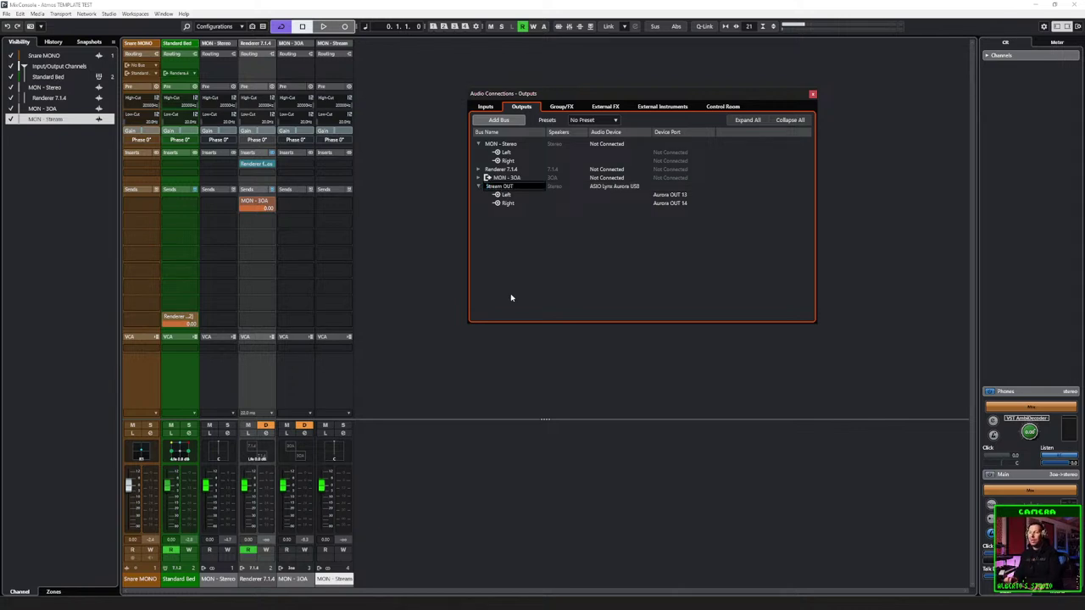
pyautogui.press('Escape')
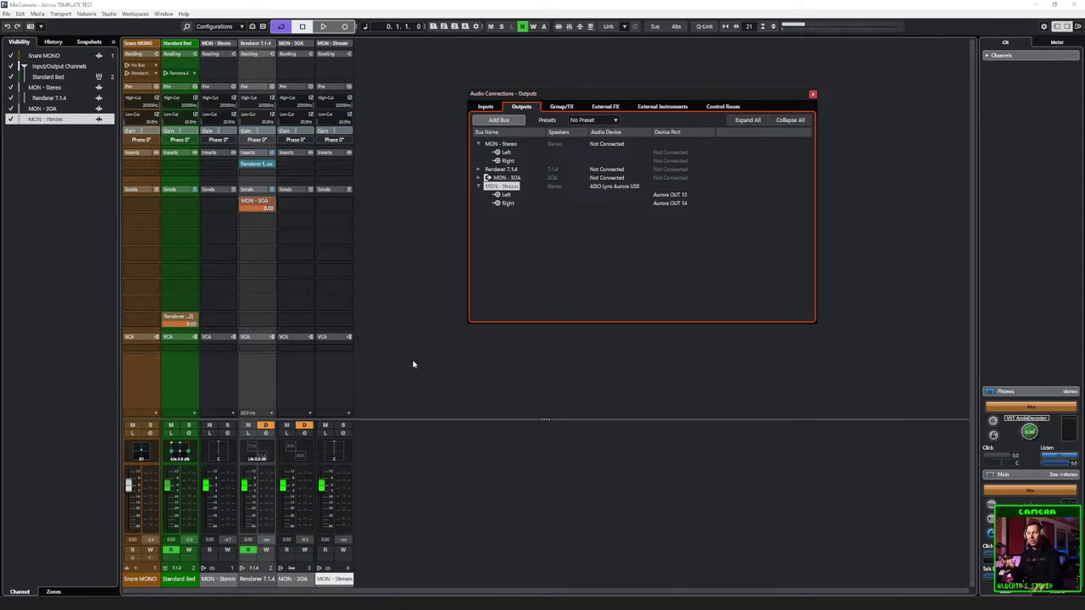
pyautogui.click(812, 94)
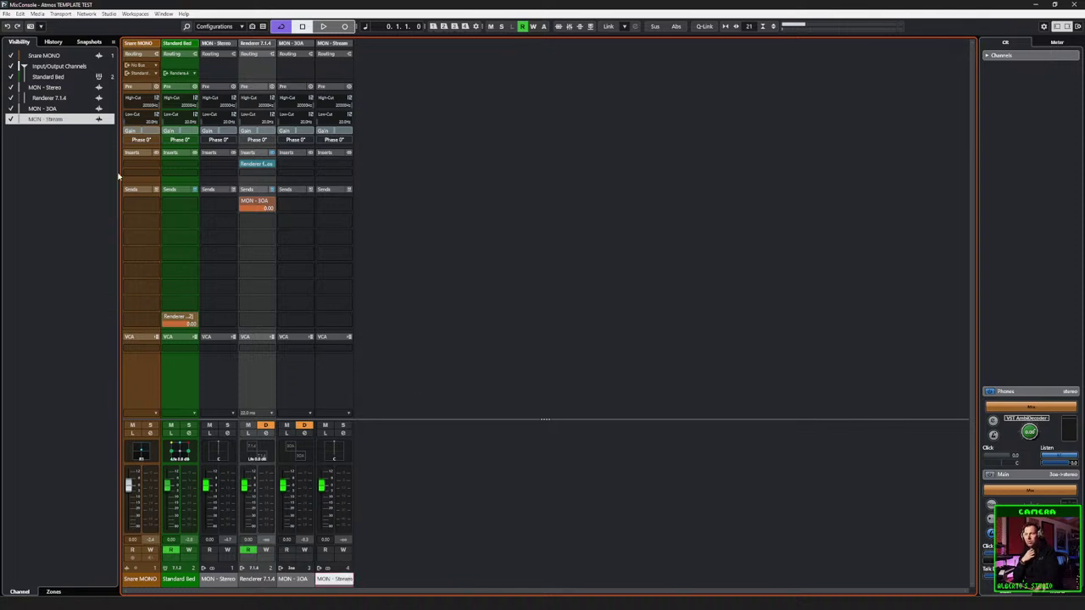
# Step: Check the project window's mixer, return to the full MixConsole and select the MON - 3OA channel
pyautogui.press('F4')
pyautogui.press('F4')
pyautogui.press('F3')
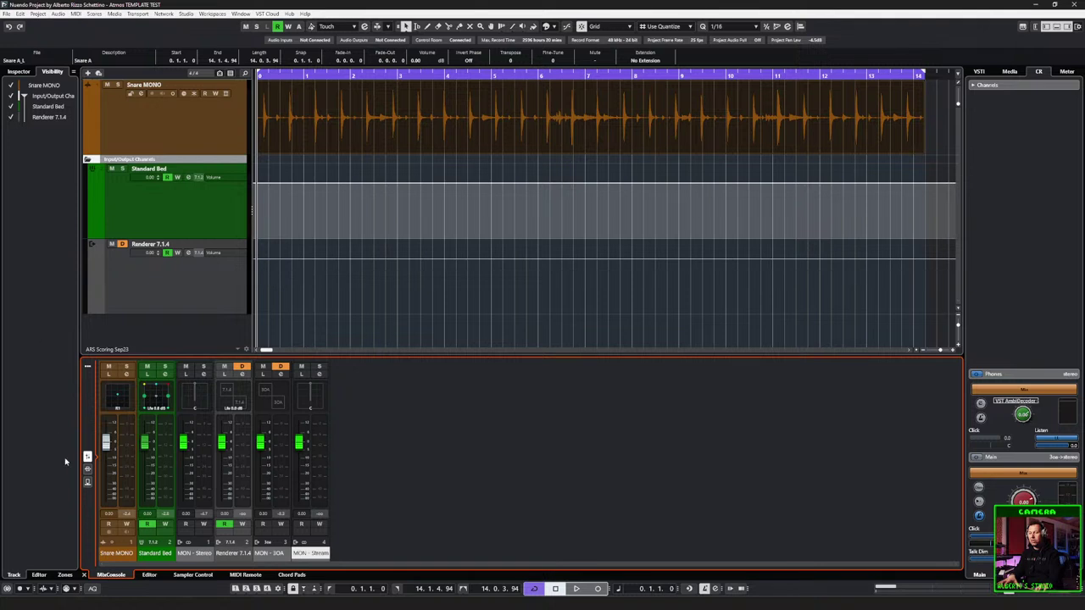
pyautogui.press('F3')
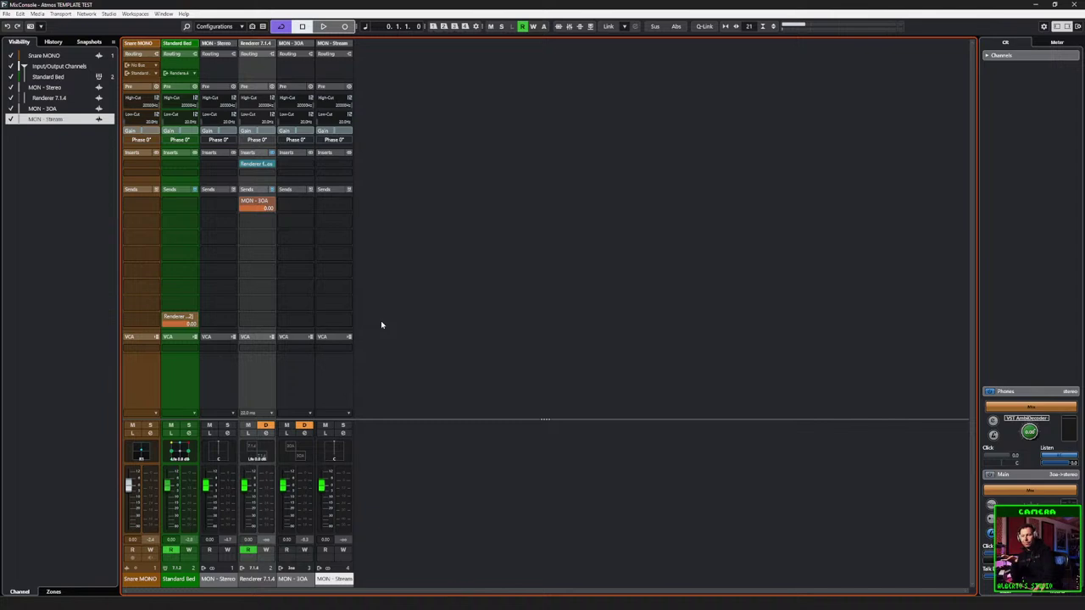
pyautogui.click(292, 383)
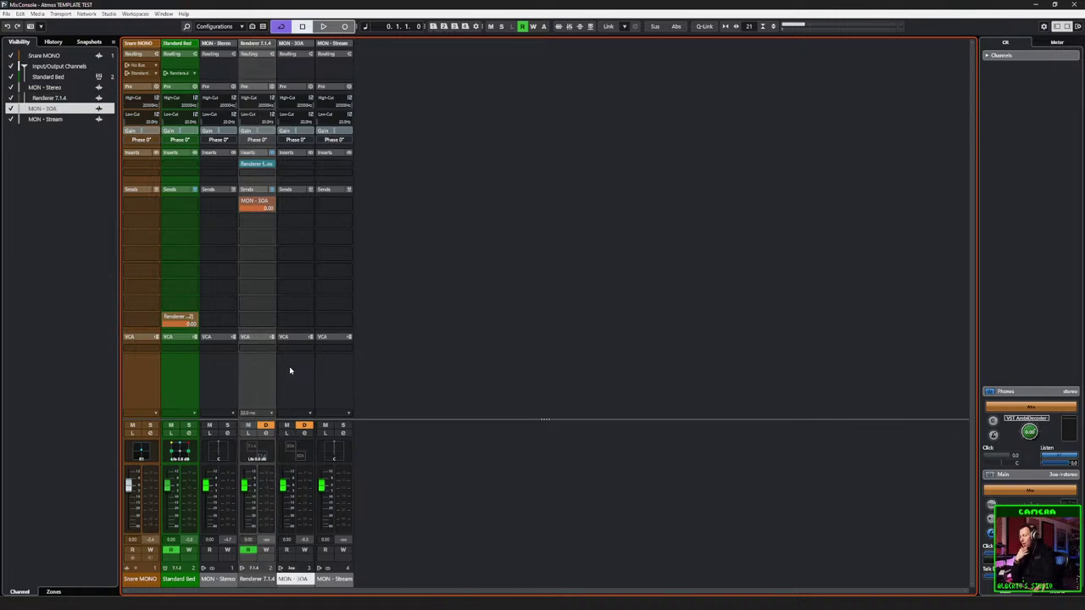
# Step: Add a send from the MON - 3OA channel to MON - Stream and play back briefly to test the routing
pyautogui.click(309, 206)
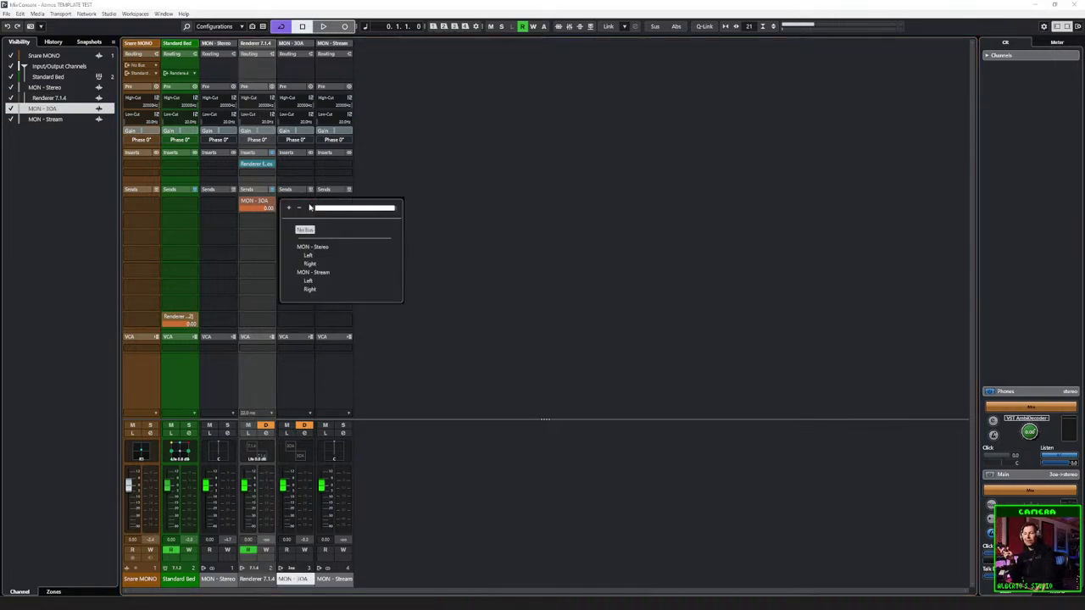
pyautogui.click(310, 273)
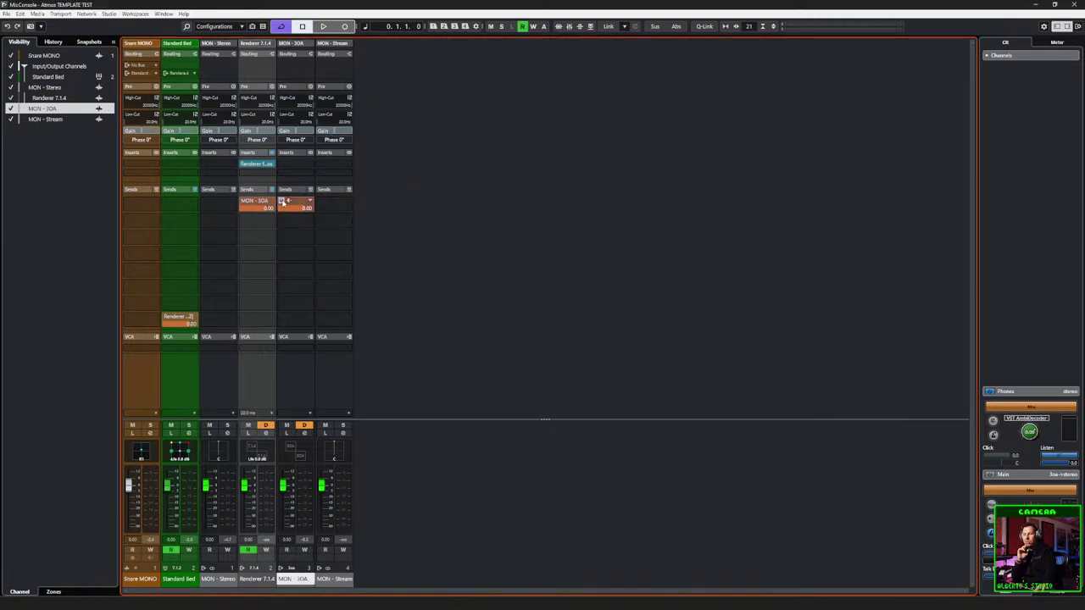
pyautogui.press('space')
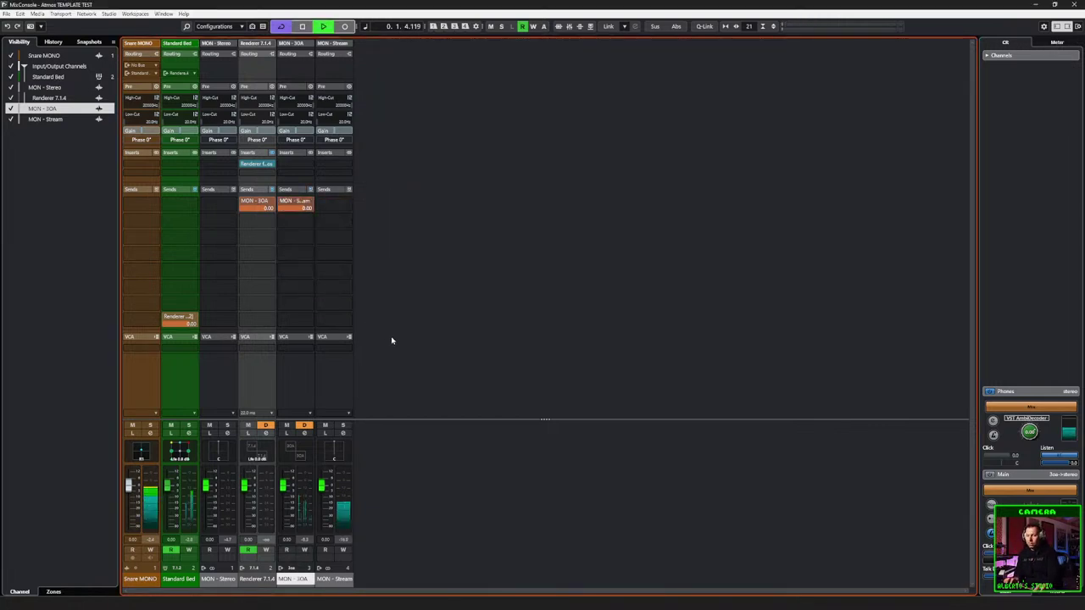
pyautogui.press('space')
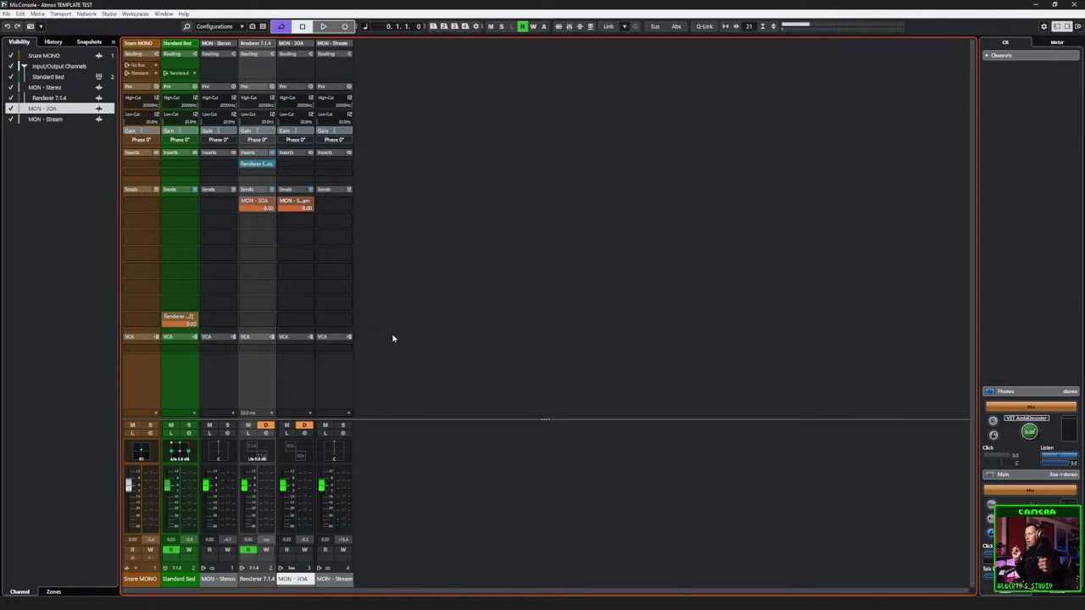
# Step: Play back the snare and check the signal levels on the MON - 3OA and MON - Stream channels
pyautogui.click(1055, 42)
pyautogui.click(1005, 42)
pyautogui.moveTo(289, 204)
pyautogui.moveTo(289, 204); pyautogui.dragTo(265, 399)
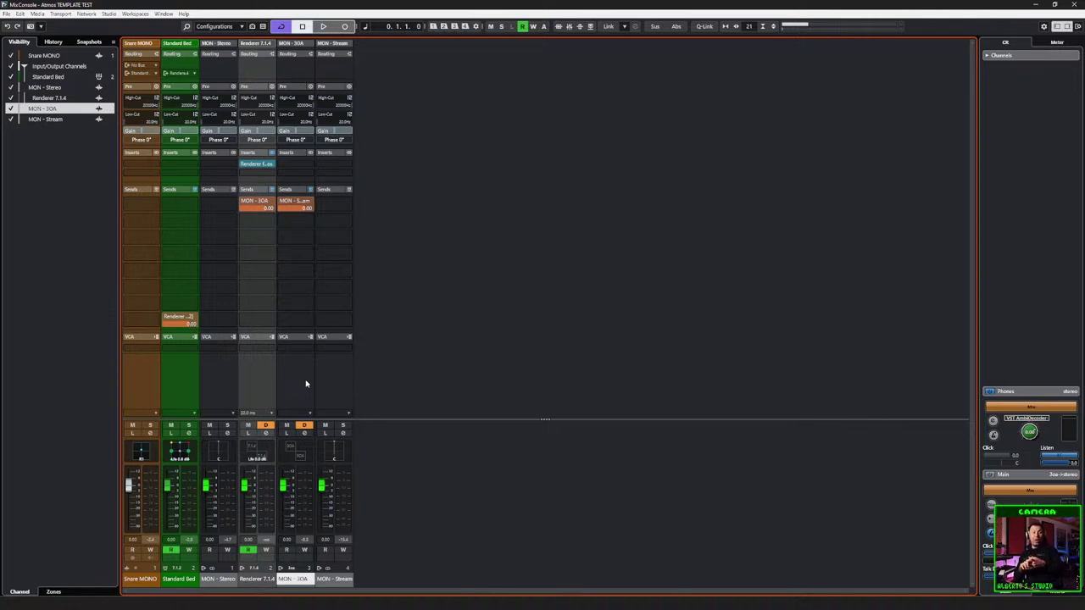
pyautogui.press('space')
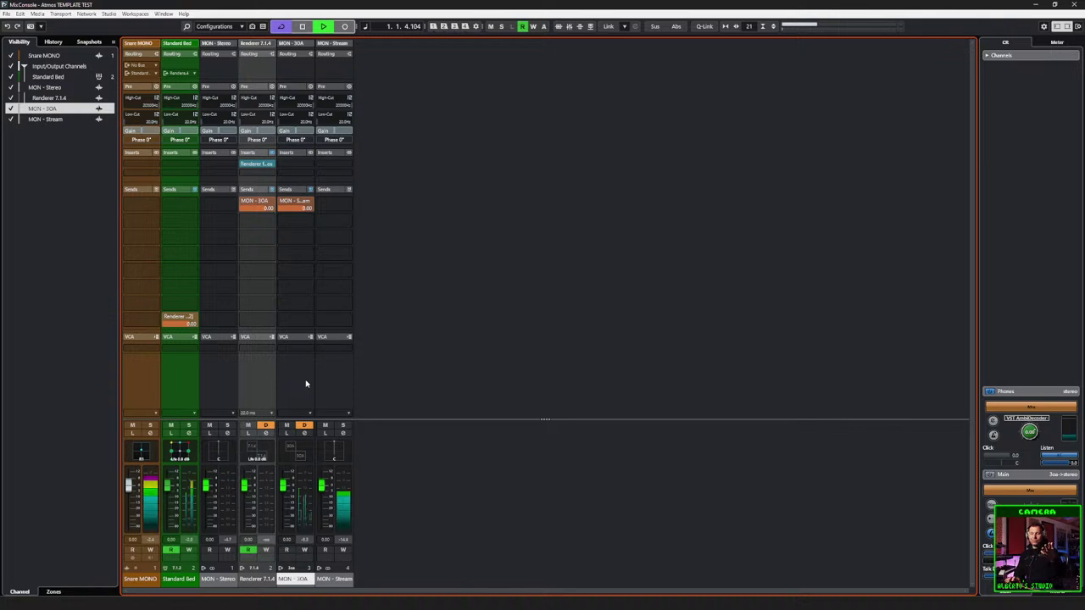
pyautogui.press('space')
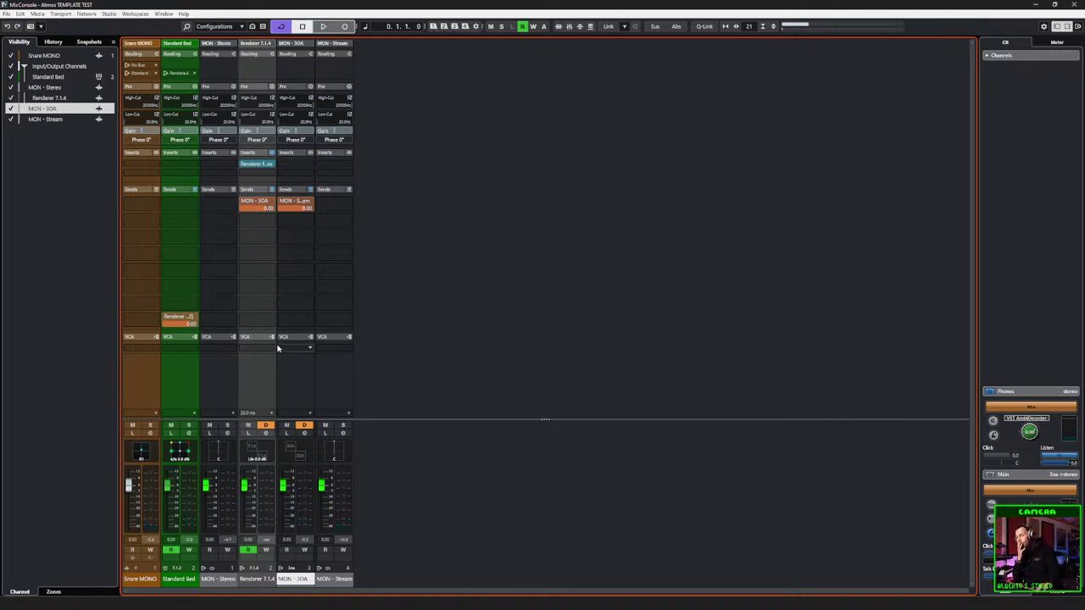
# Step: Open the VST MultiPanner of the Snare MONO channel and place its window in the free mixer area
pyautogui.click(308, 164)
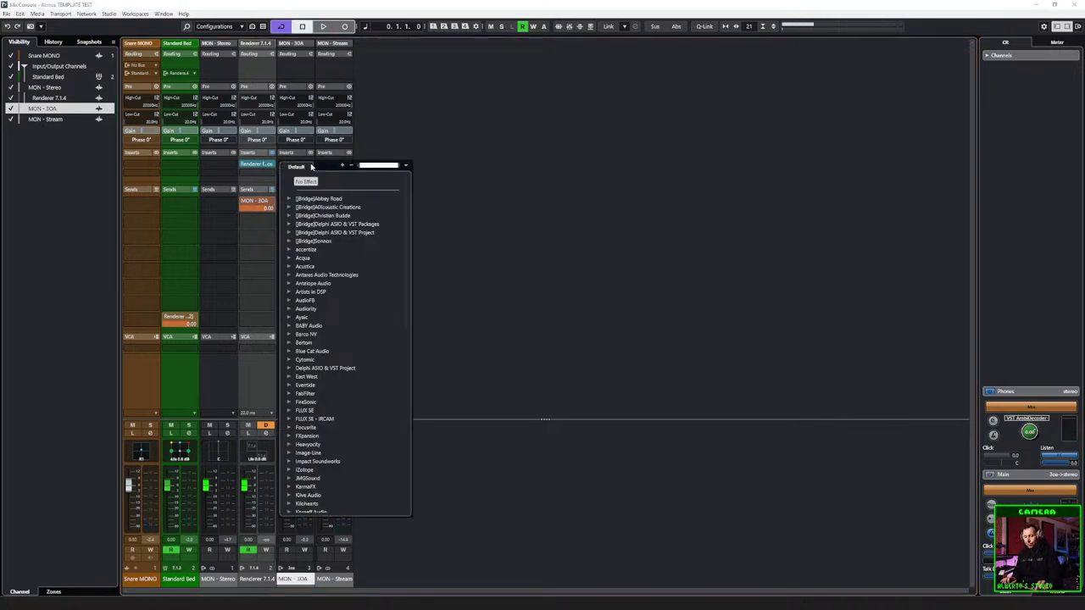
pyautogui.click(518, 168)
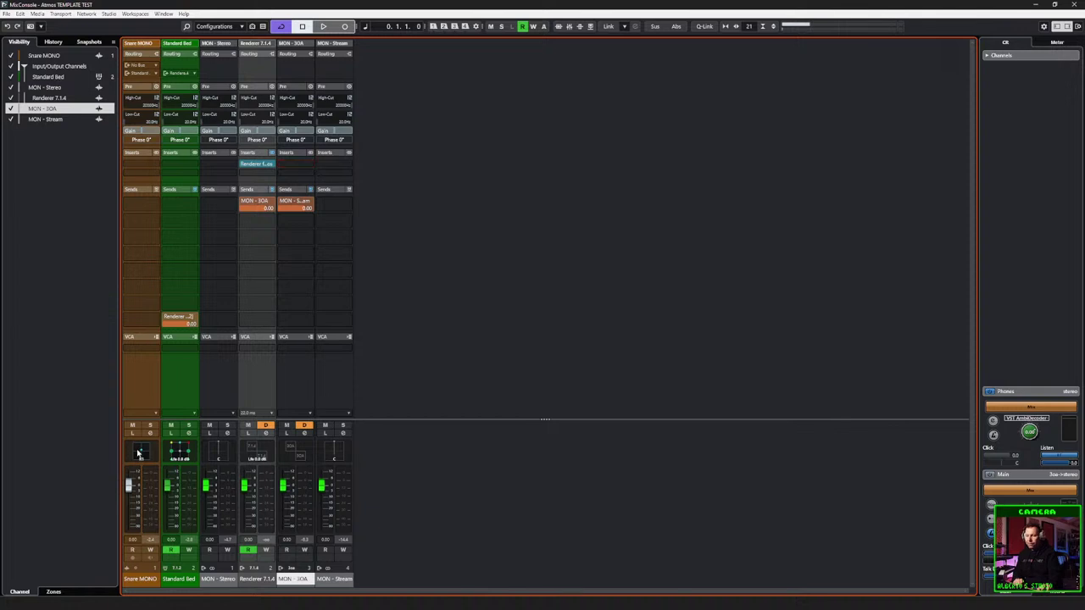
pyautogui.doubleClick(140, 452)
pyautogui.moveTo(512, 96); pyautogui.dragTo(645, 83)
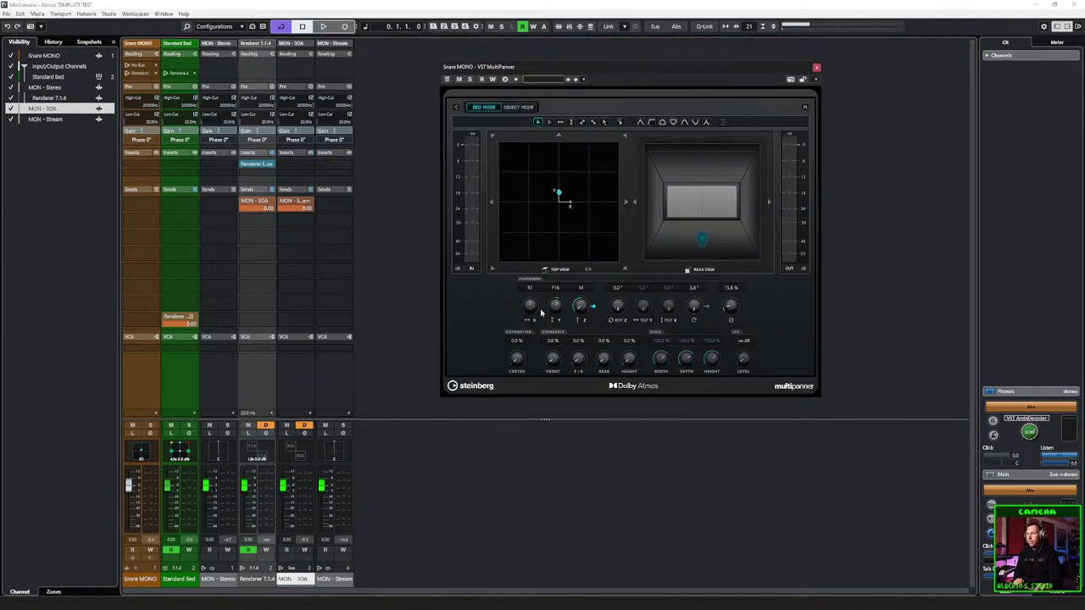
pyautogui.rightClick(634, 105)
pyautogui.click(631, 120)
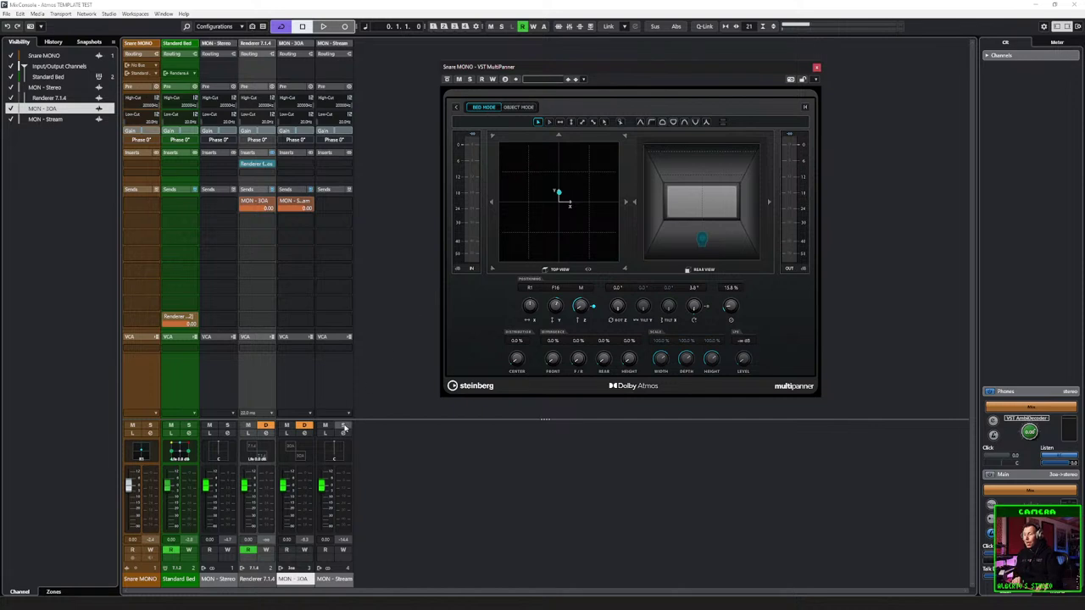
# Step: Insert MSED in the first insert slot of MON - Stream and move the MultiPanner window below the plug-in
pyautogui.click(334, 205)
pyautogui.click(334, 238)
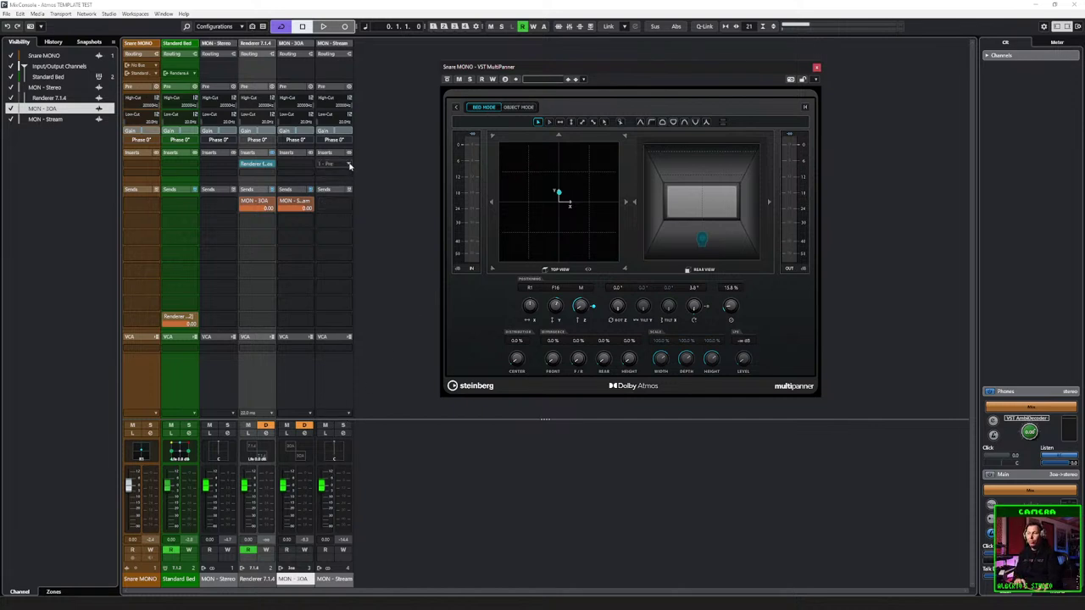
pyautogui.click(350, 164)
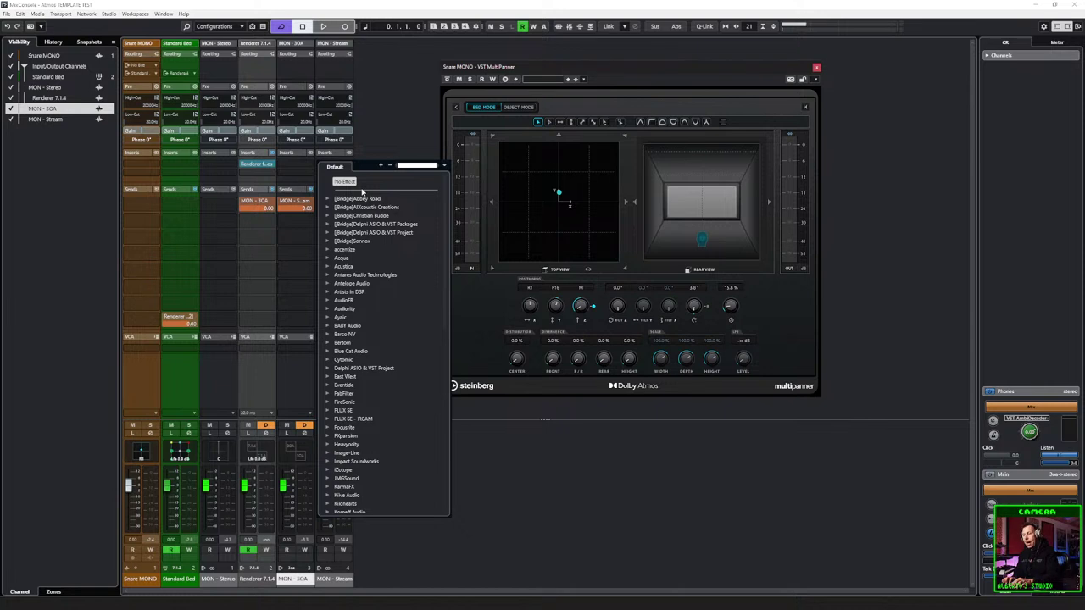
pyautogui.write('mix')
pyautogui.press('Return')
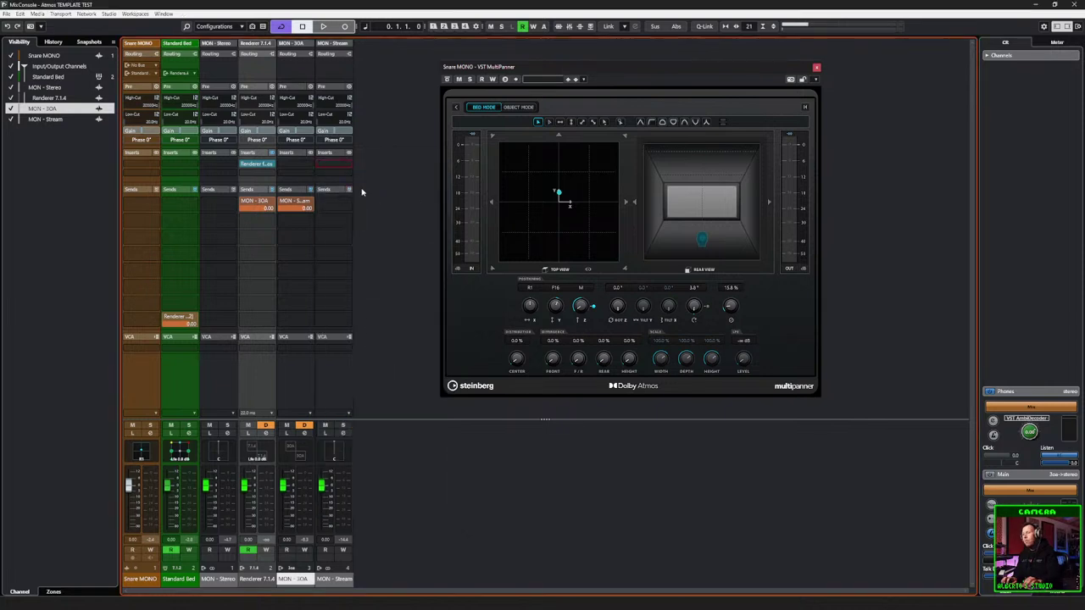
pyautogui.moveTo(874, 383); pyautogui.dragTo(816, 58)
pyautogui.moveTo(665, 77); pyautogui.dragTo(719, 199)
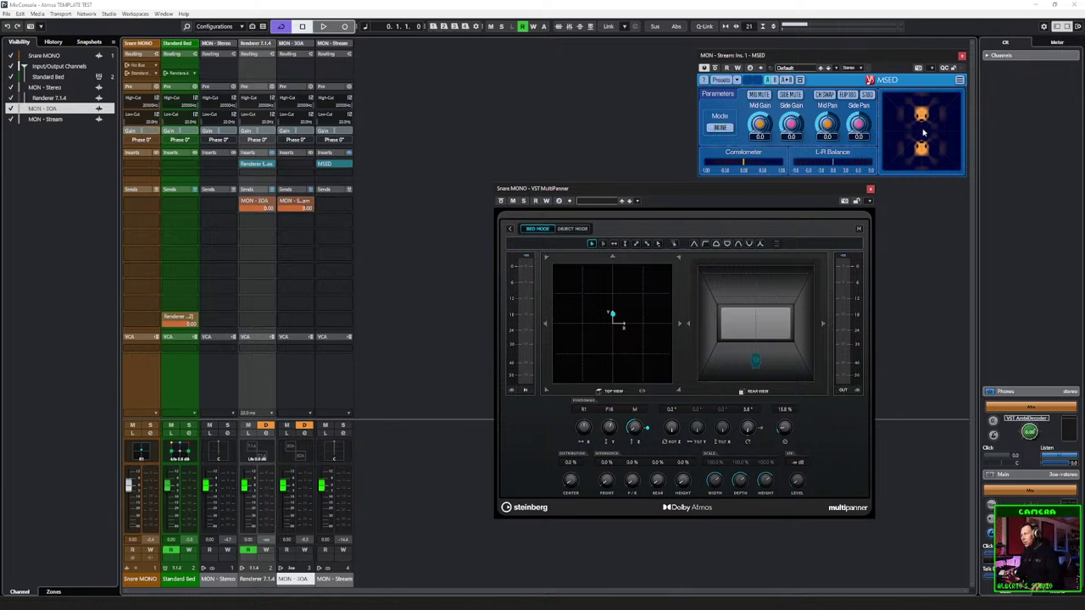
# Step: Insert MAAT 2BusControl from the MAAT plug-ins in the second insert slot of MON - Stream
pyautogui.click(336, 173)
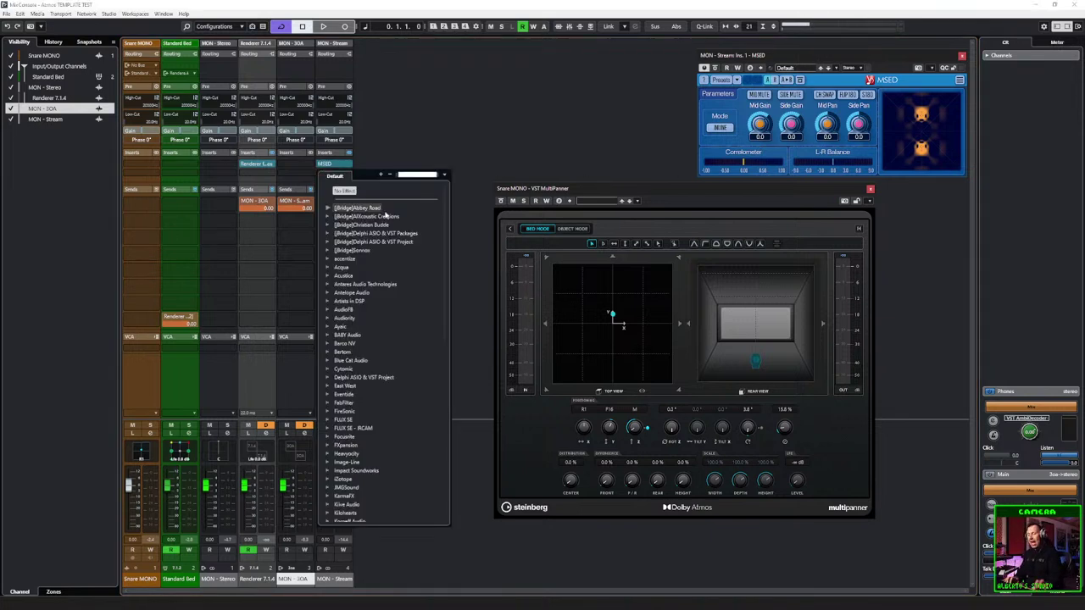
pyautogui.scroll(-8, 343, 382)
pyautogui.click(328, 329)
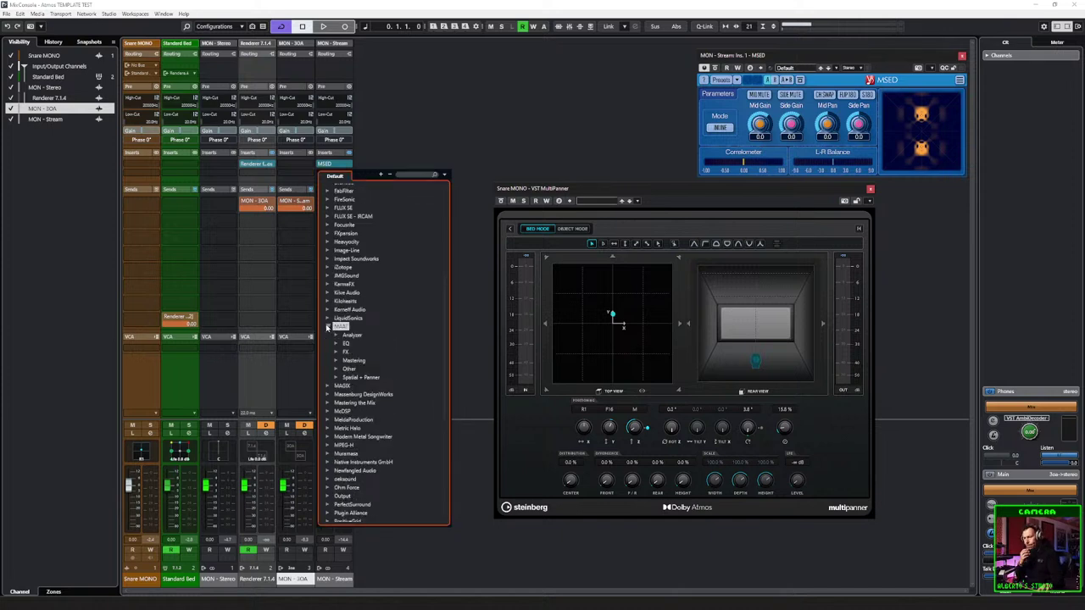
pyautogui.click(336, 335)
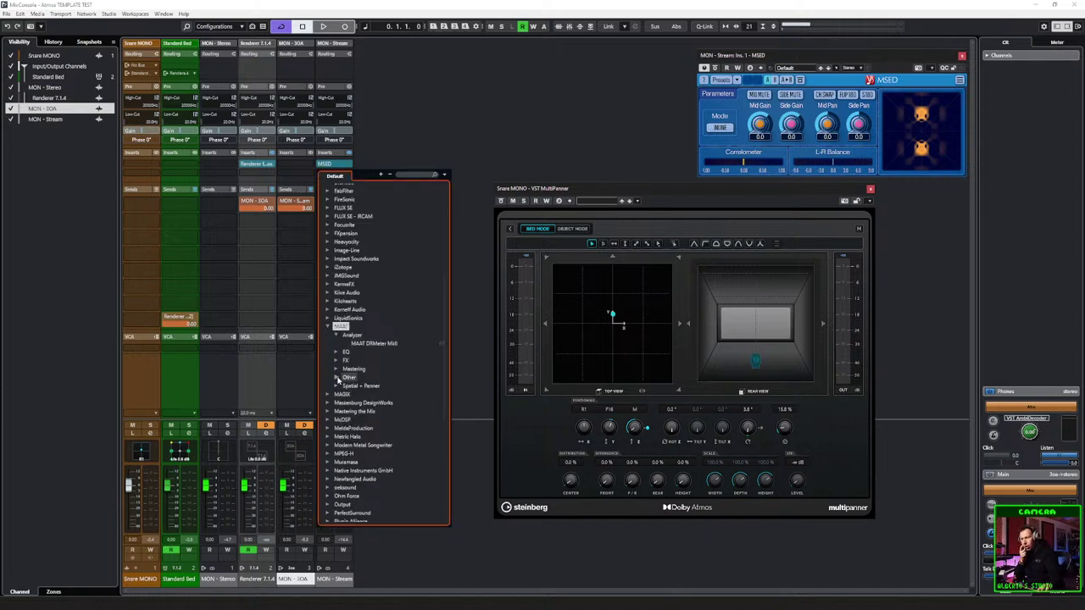
pyautogui.click(337, 377)
pyautogui.click(335, 404)
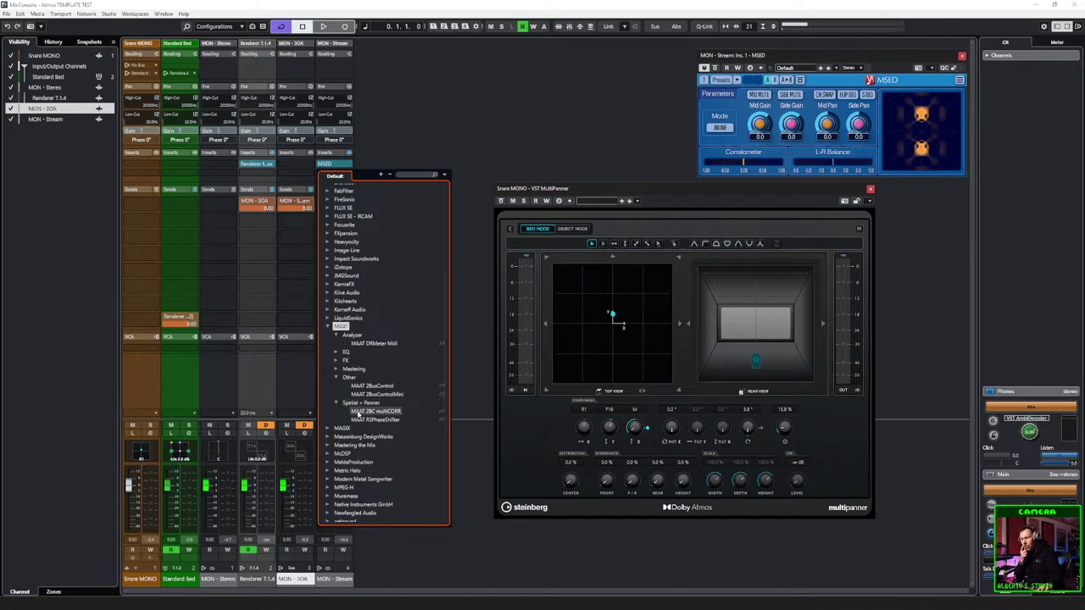
pyautogui.click(336, 360)
pyautogui.click(335, 352)
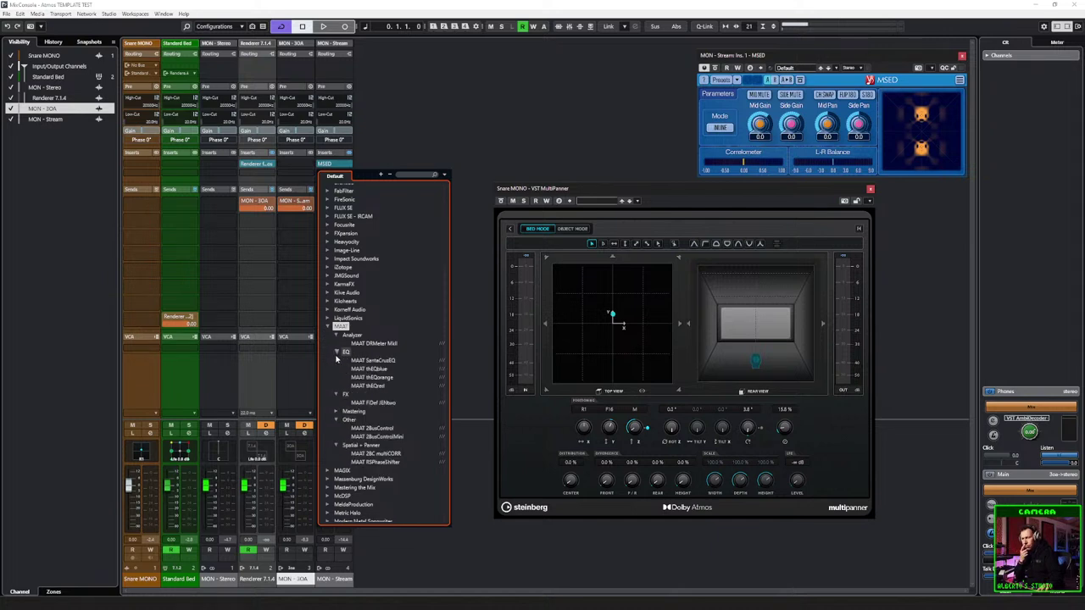
pyautogui.click(336, 411)
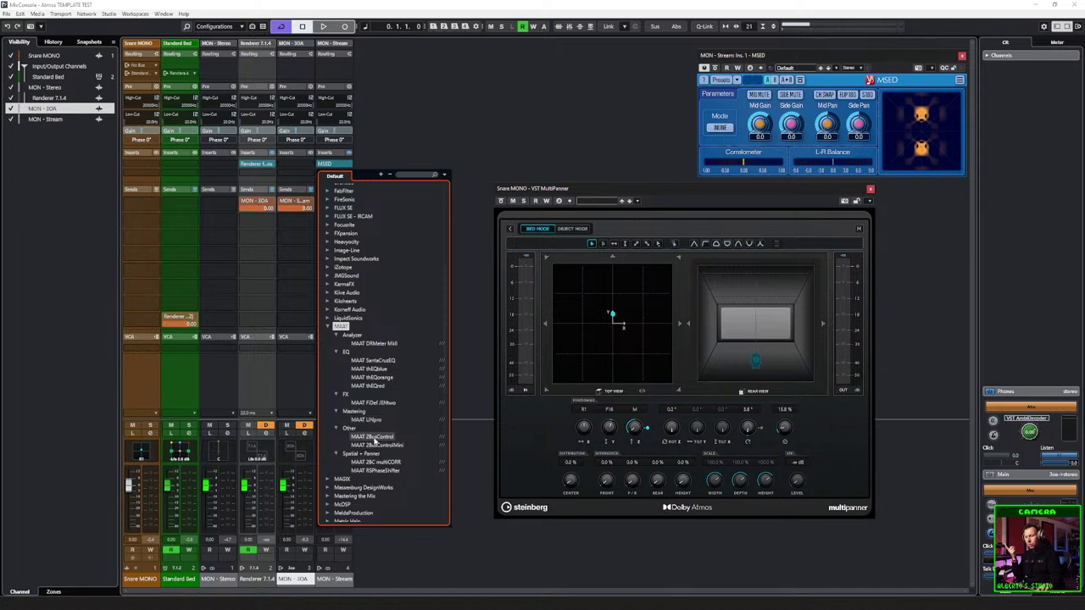
pyautogui.click(373, 438)
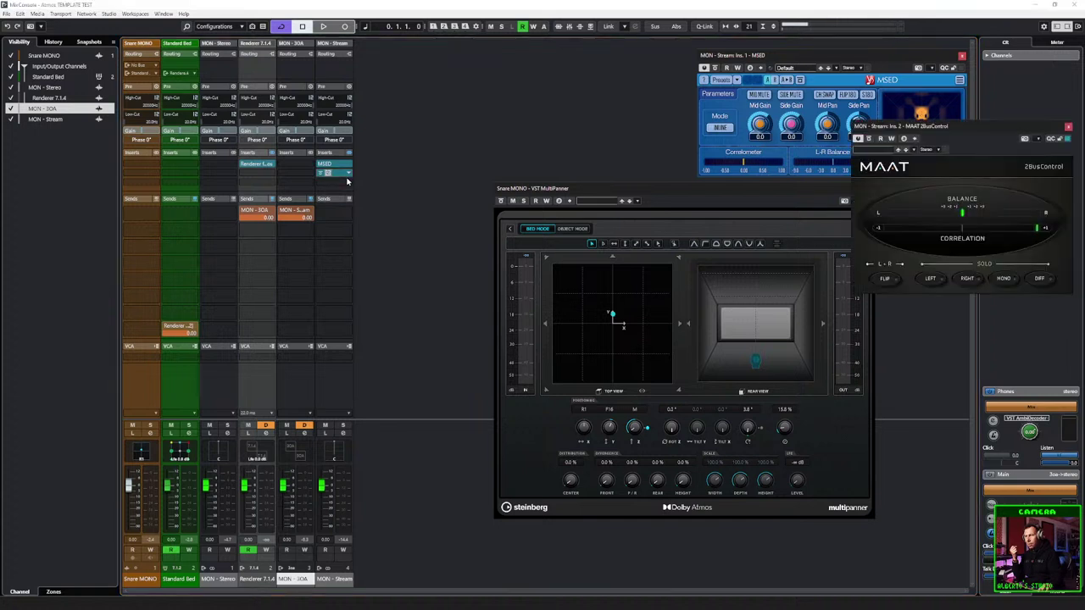
# Step: Close the 2BusControl window and remove the plug-in from MON - Stream
pyautogui.click(1068, 126)
pyautogui.click(347, 173)
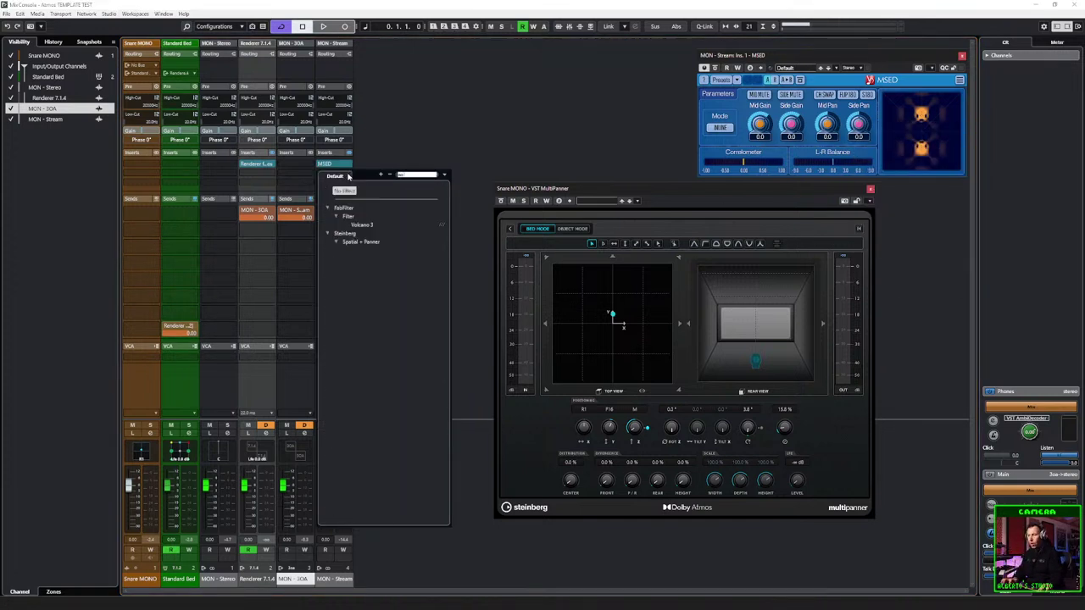
pyautogui.click(346, 174)
# Step: Find the FLUX Stereo Tool analyzer and insert it in the second insert slot of MON - Stream
pyautogui.click(347, 174)
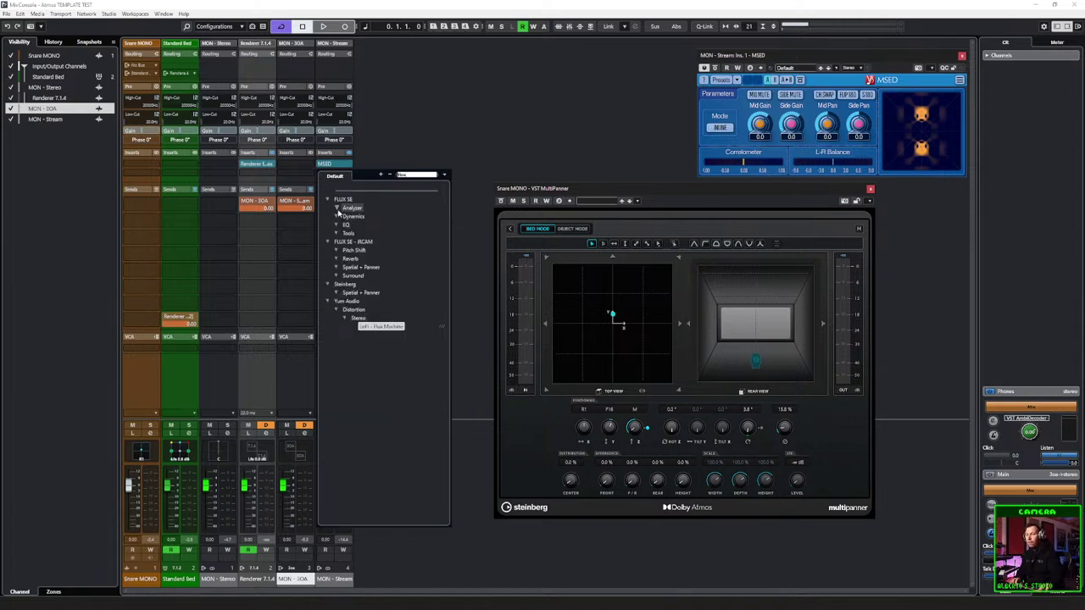
pyautogui.click(407, 175)
pyautogui.write('stereo')
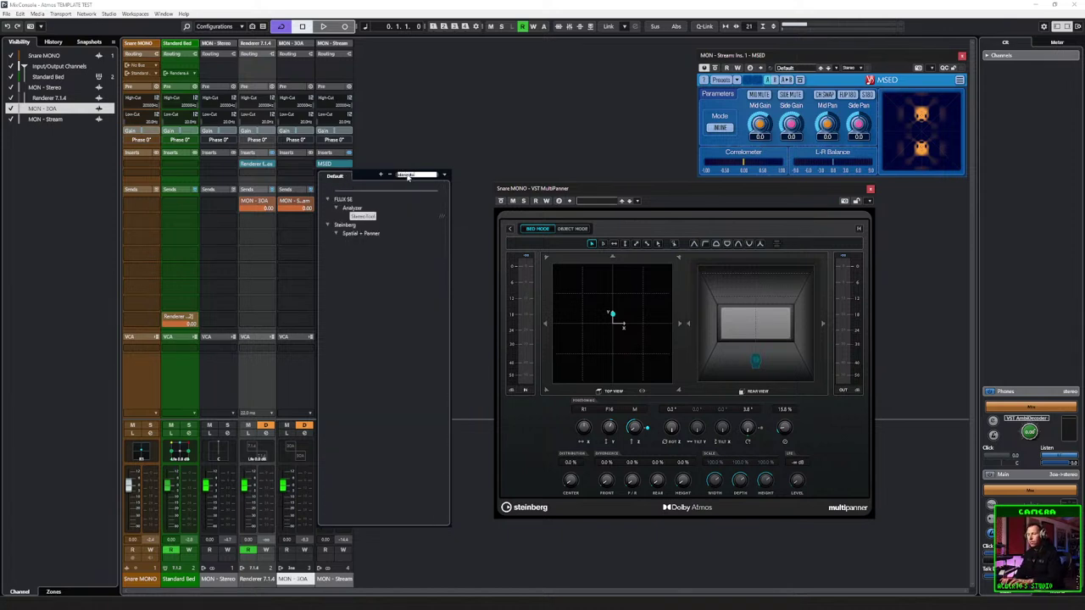
pyautogui.press('Escape')
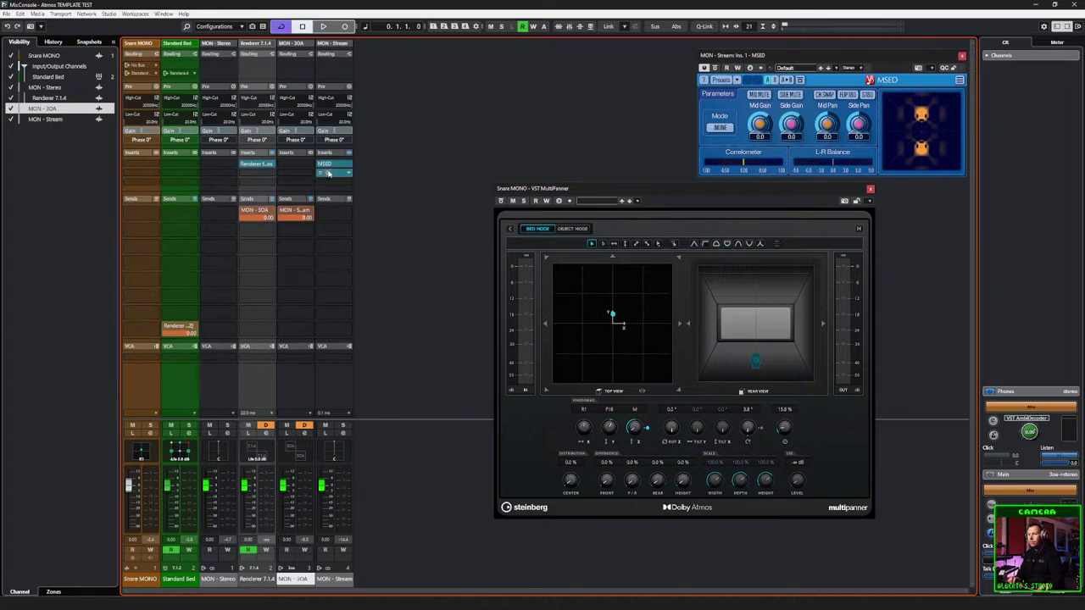
# Step: Arrange the MultiPanner, MSED and Stereo Tool windows side by side without overlap
pyautogui.moveTo(518, 161); pyautogui.dragTo(845, 180)
pyautogui.moveTo(717, 194); pyautogui.dragTo(537, 66)
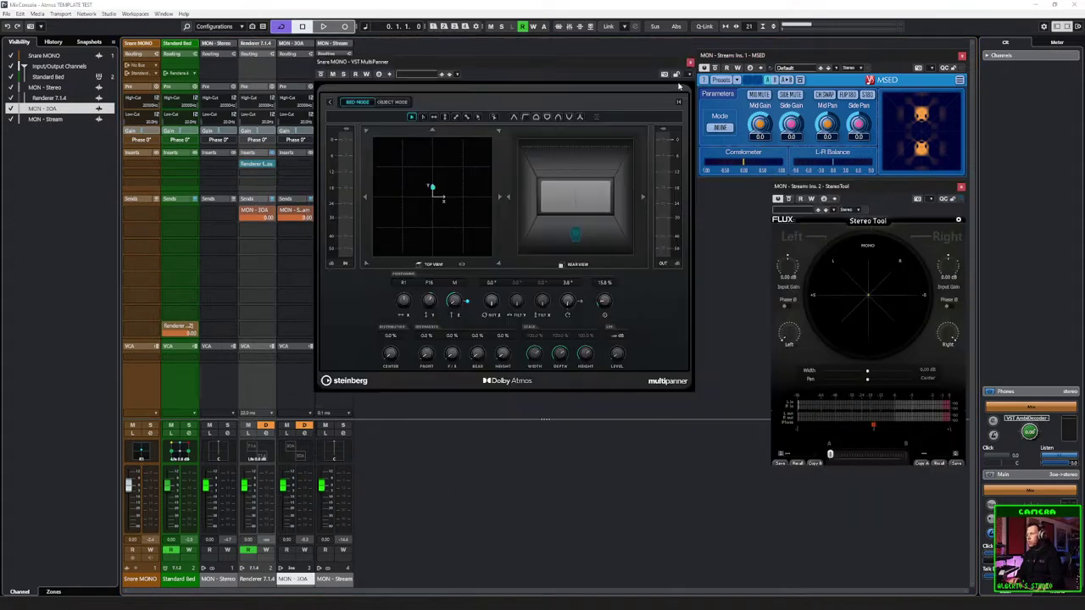
pyautogui.moveTo(890, 58); pyautogui.dragTo(986, 63)
pyautogui.moveTo(800, 197); pyautogui.dragTo(889, 199)
pyautogui.moveTo(577, 74); pyautogui.dragTo(662, 81)
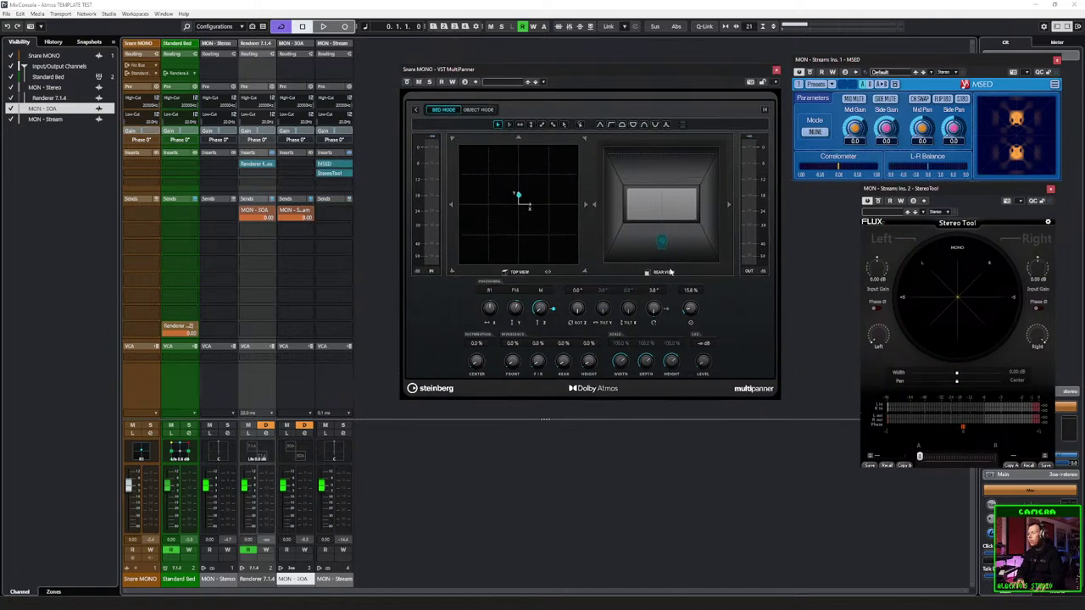
# Step: Pan the snare through the front corners of the MultiPanner and raise its height to T41
pyautogui.moveTo(525, 196); pyautogui.dragTo(455, 145)
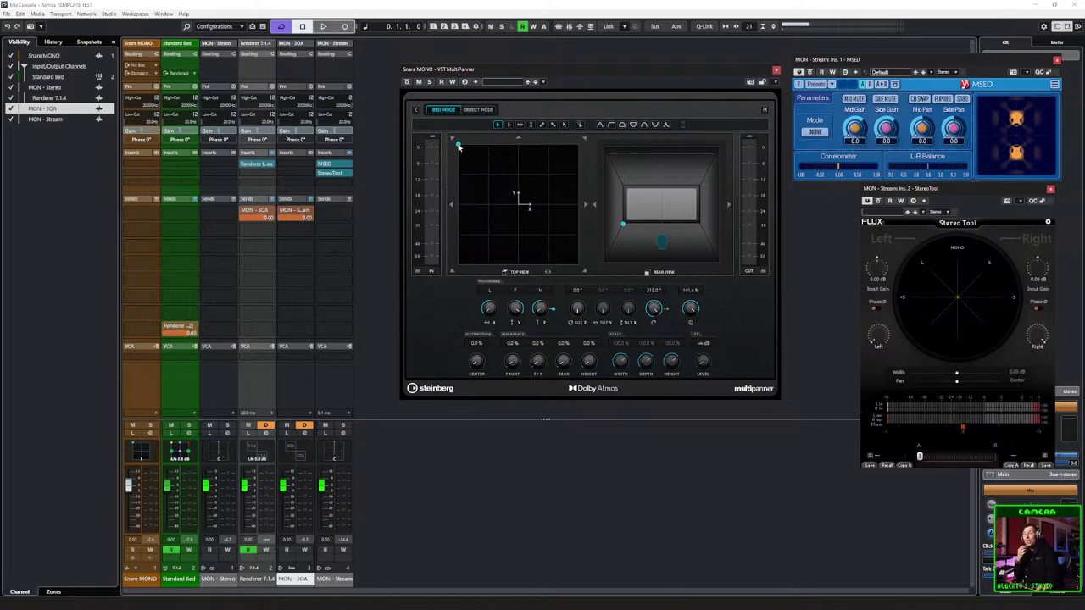
pyautogui.click(622, 123)
pyautogui.moveTo(552, 306)
pyautogui.mouseDown()
pyautogui.moveTo(562, 226)
pyautogui.moveTo(548, 250)
pyautogui.mouseUp()
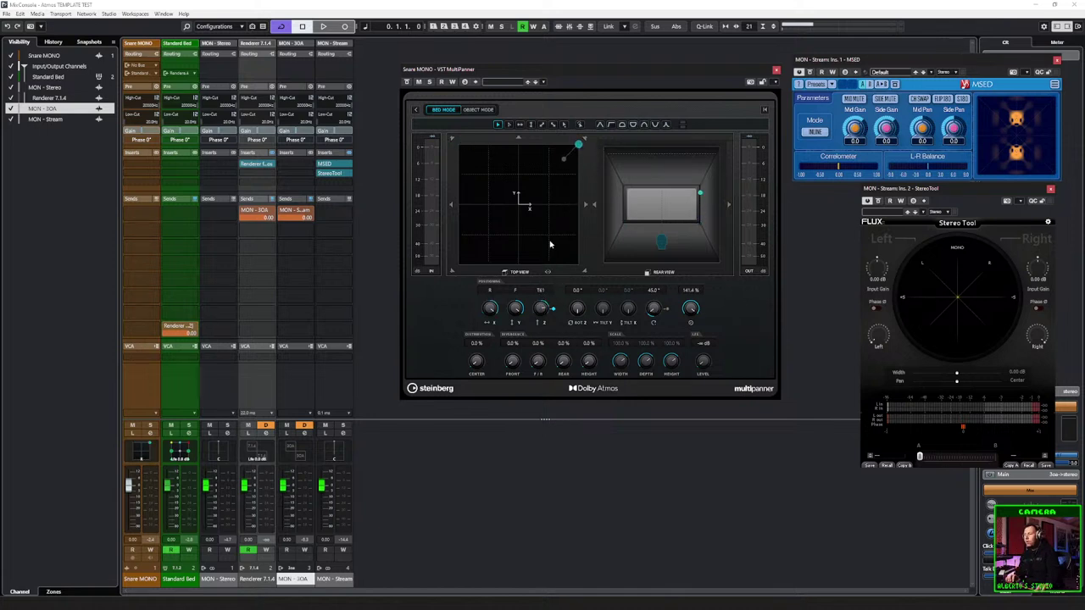
# Step: Move the snare around the panner during playback while watching both stereo analyzers, ending at front L12, and stop playback
pyautogui.moveTo(578, 146); pyautogui.dragTo(510, 265)
pyautogui.press('space')
pyautogui.moveTo(506, 308); pyautogui.dragTo(511, 93)
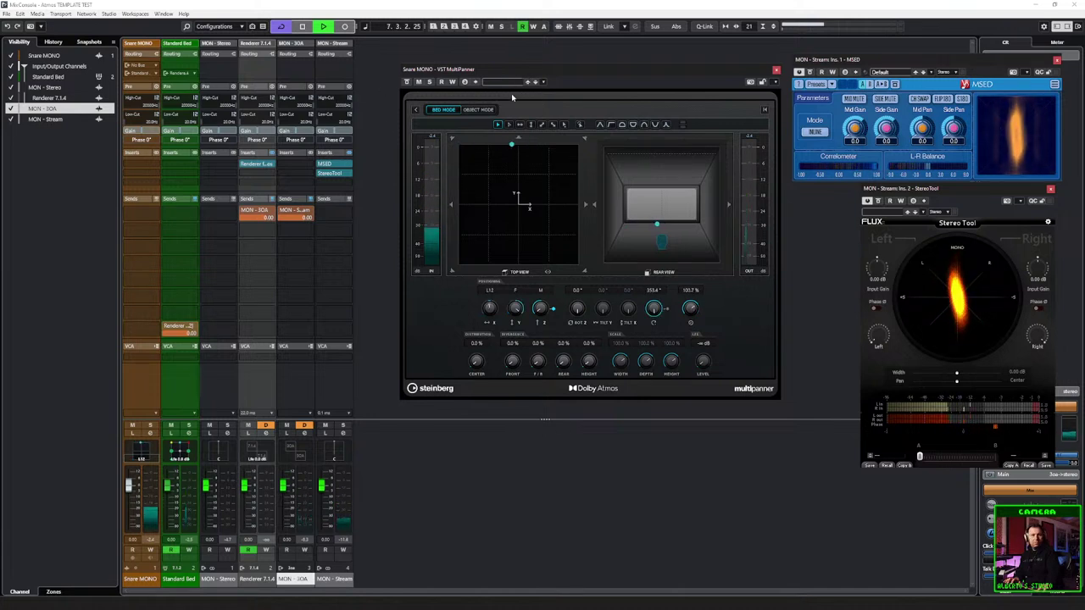
pyautogui.press('space')
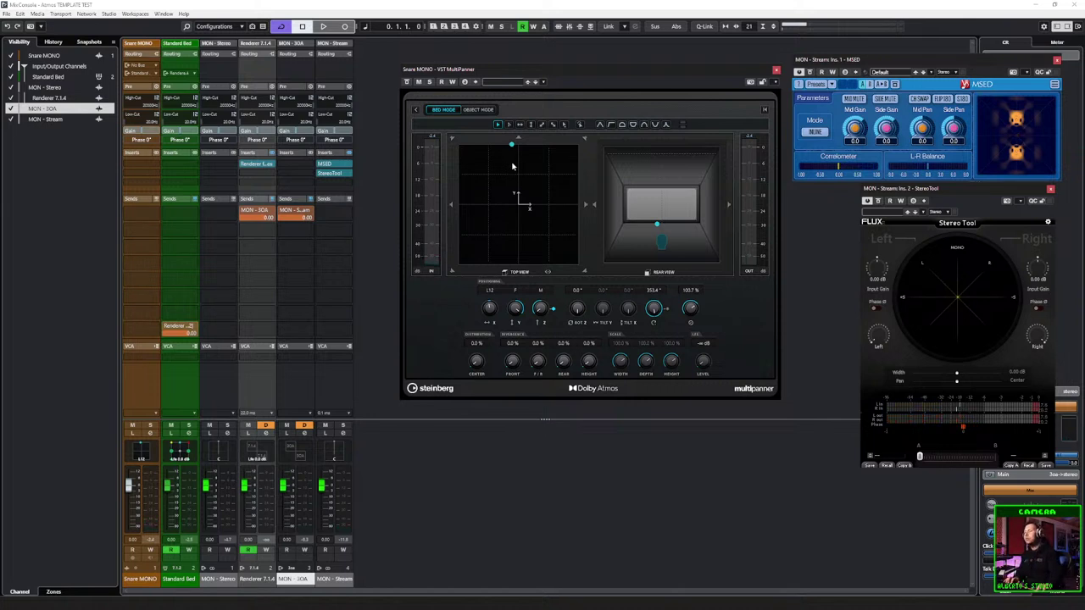
# Step: Position the snare in the MultiPanner at about L41, F70 with a height of T62
pyautogui.click(661, 173)
pyautogui.moveTo(661, 173); pyautogui.dragTo(664, 128)
pyautogui.moveTo(520, 146); pyautogui.dragTo(493, 165)
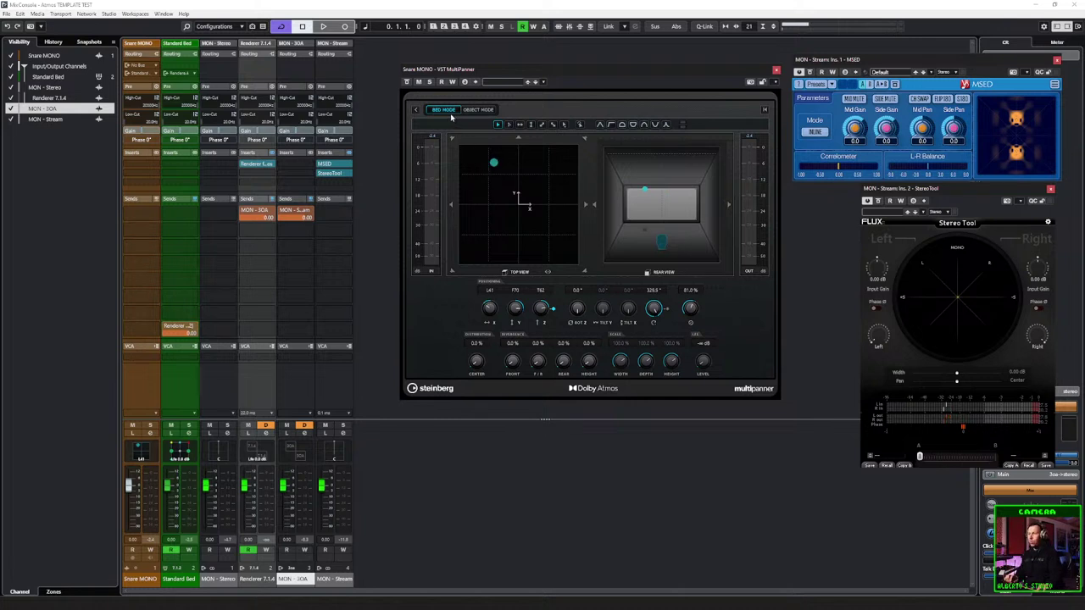
# Step: Enable automation writing for the snare's MultiPanner, move the snare to about L73, F84, and play to record the position
pyautogui.click(452, 81)
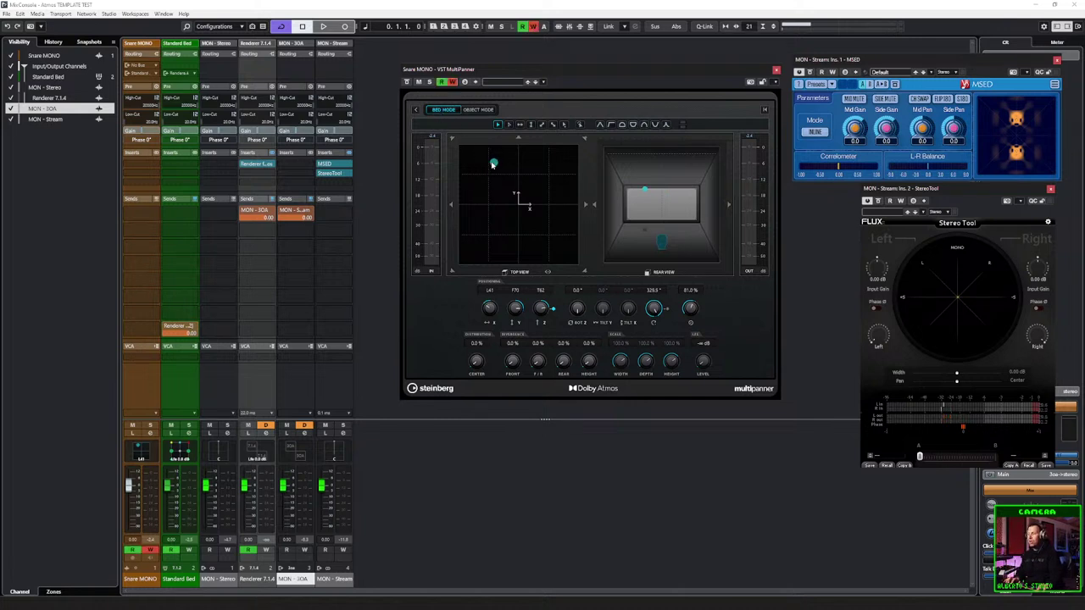
pyautogui.moveTo(494, 164)
pyautogui.mouseDown()
pyautogui.moveTo(478, 161)
pyautogui.moveTo(547, 158)
pyautogui.moveTo(564, 205)
pyautogui.moveTo(560, 234)
pyautogui.moveTo(487, 256)
pyautogui.moveTo(486, 158)
pyautogui.moveTo(517, 170)
pyautogui.moveTo(522, 254)
pyautogui.moveTo(518, 175)
pyautogui.moveTo(476, 154)
pyautogui.mouseUp()
pyautogui.press('space')
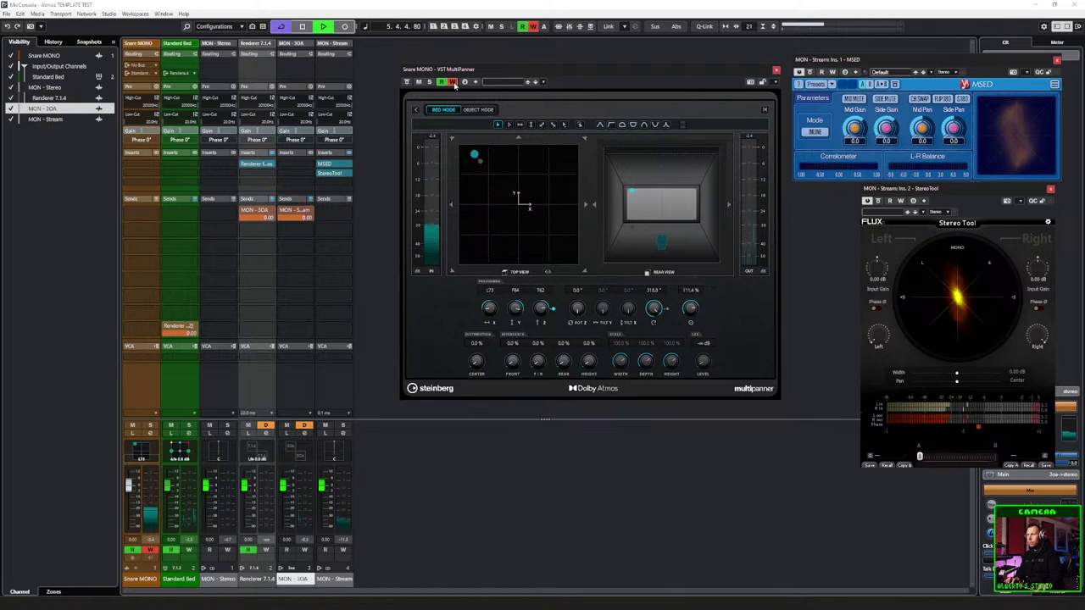
pyautogui.press('space')
# Step: Play the snare while moving it behind the listener to about R4, R61, and close the MultiPanner and stop playback
pyautogui.press('space')
pyautogui.moveTo(512, 223); pyautogui.dragTo(552, 251)
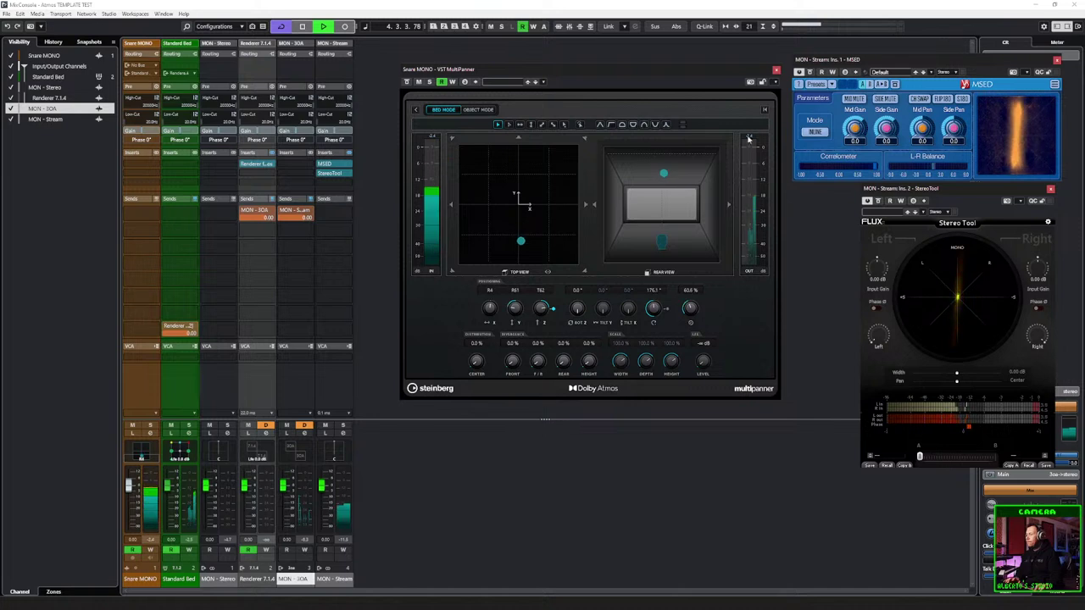
pyautogui.click(776, 70)
pyautogui.press('space')
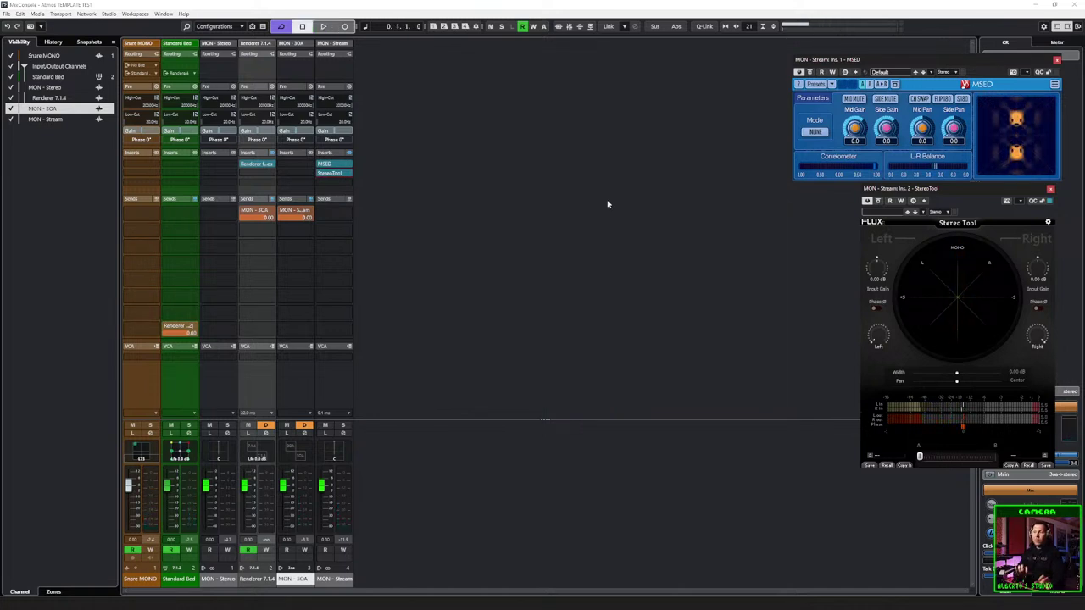
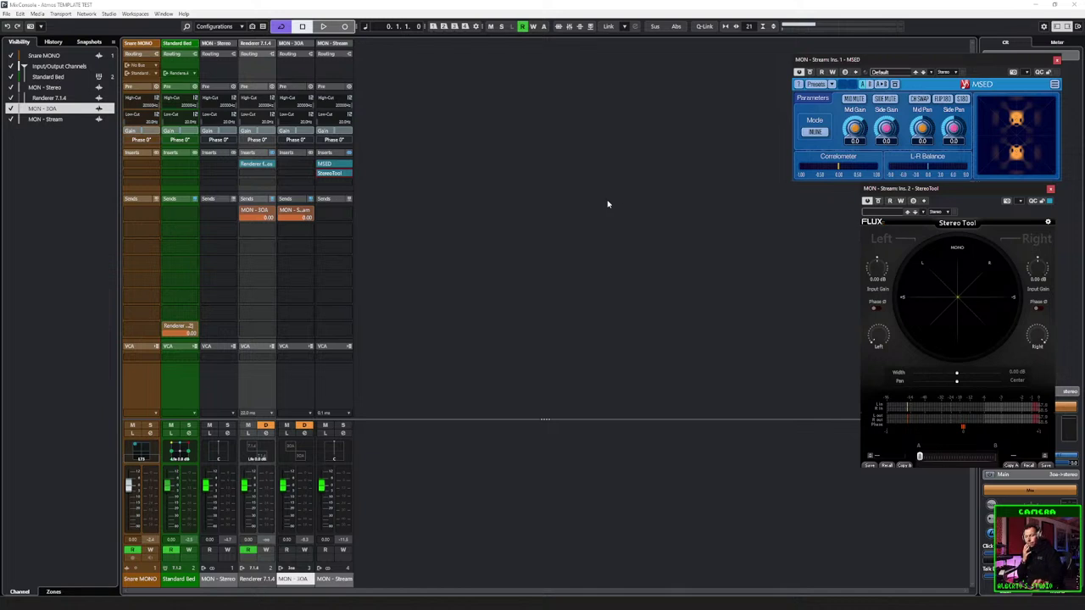
# Step: Check which destinations are available for the MON - 3OA channel's send, keeping MON - Stream selected
pyautogui.click(309, 215)
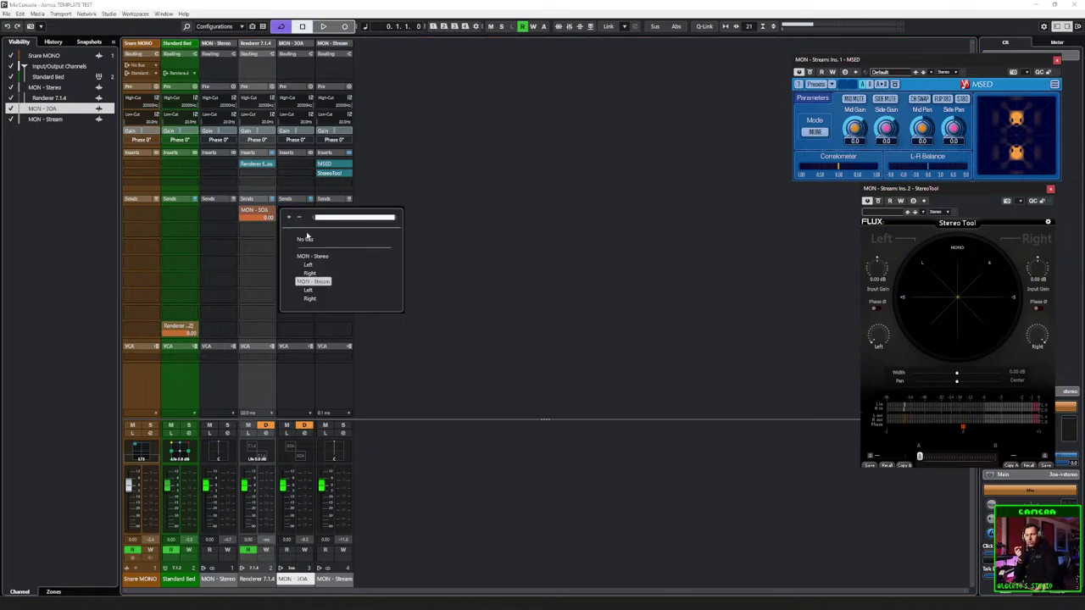
pyautogui.click(309, 281)
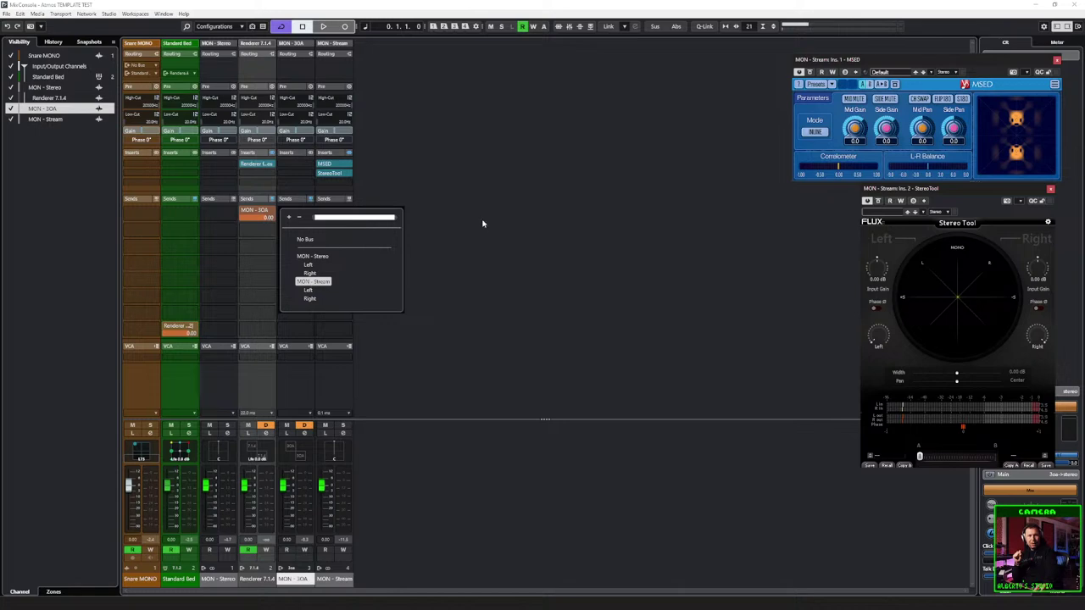
pyautogui.press('F3')
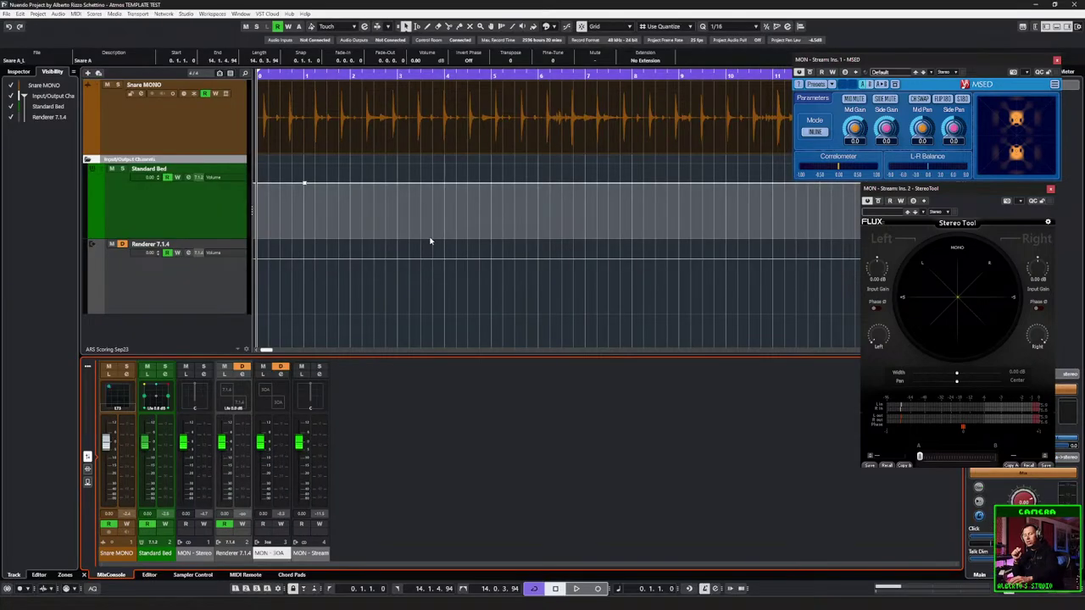
pyautogui.press('F3')
# Step: Open the Group/FX section of Audio Connections and position the window clear of the mixer channels
pyautogui.press('F4')
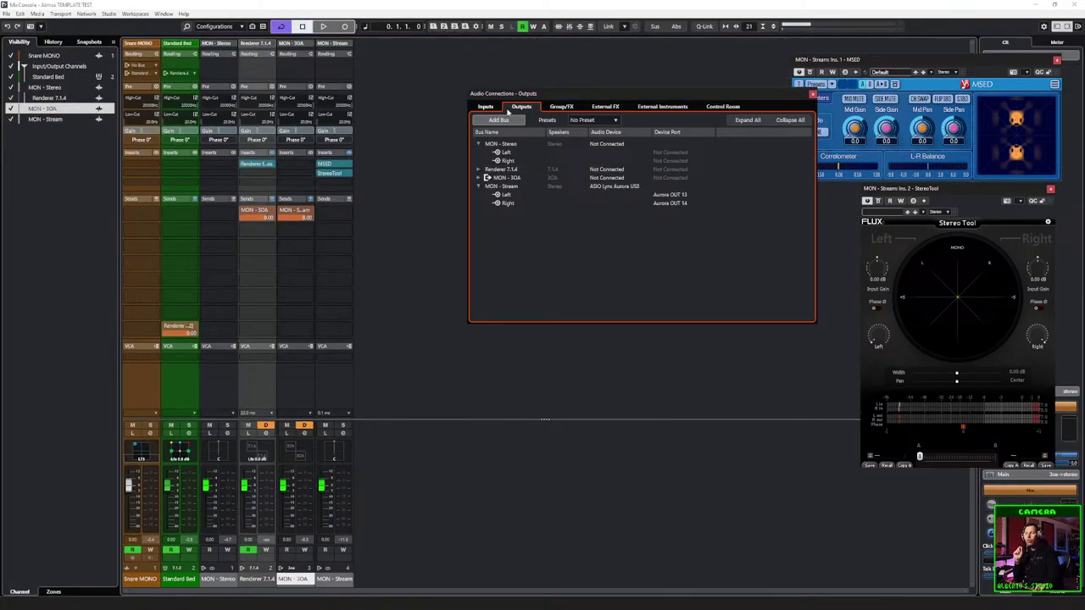
pyautogui.click(561, 107)
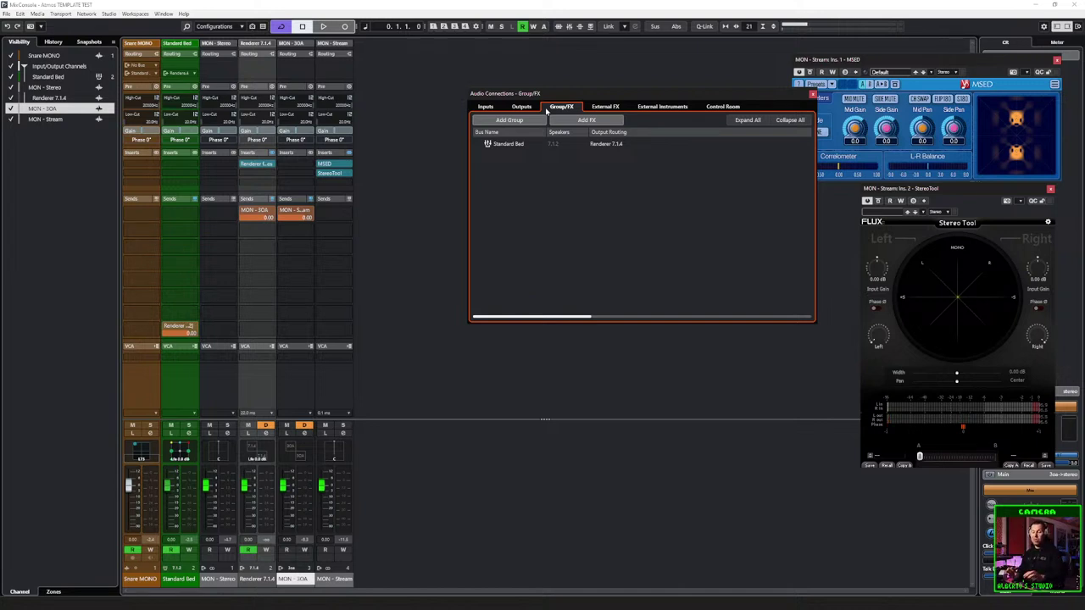
pyautogui.moveTo(593, 104); pyautogui.dragTo(560, 92)
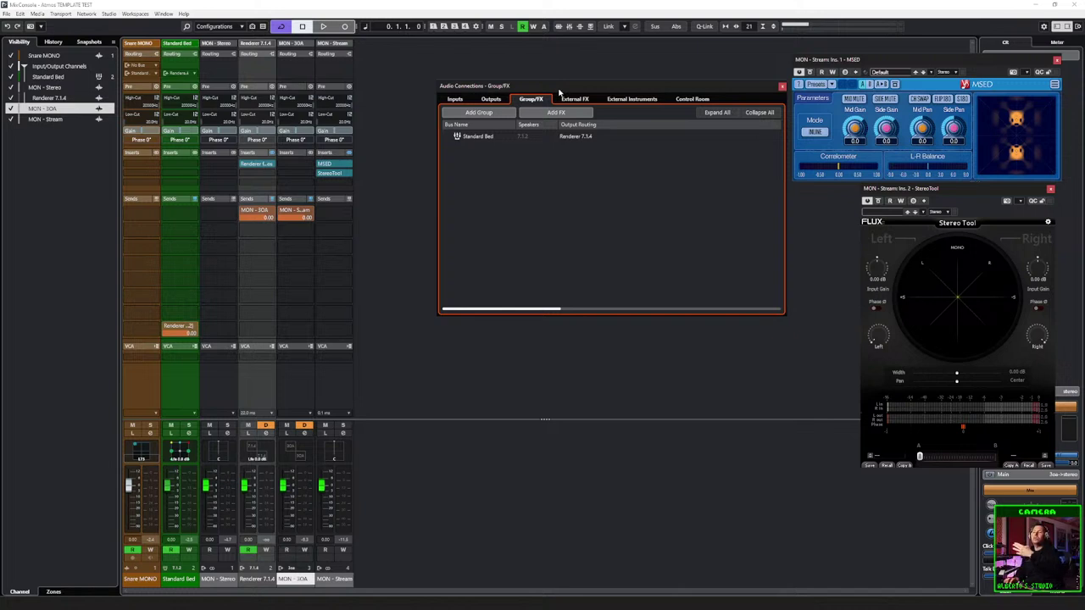
pyautogui.click(479, 138)
pyautogui.moveTo(552, 85); pyautogui.dragTo(558, 81)
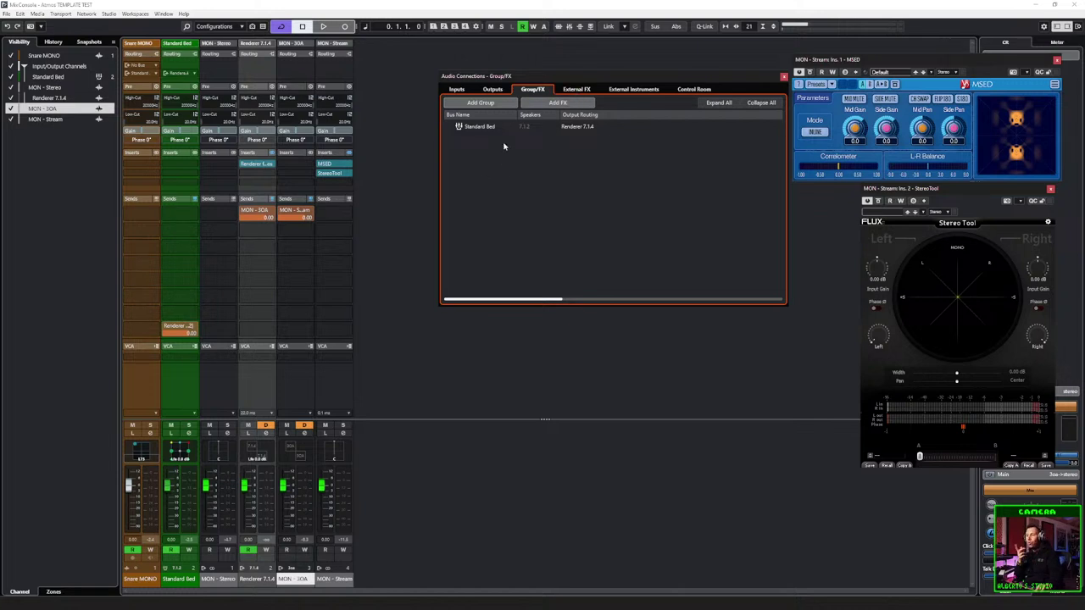
# Step: Start adding a new group track and set its configuration to 3OA
pyautogui.click(482, 103)
pyautogui.click(528, 244)
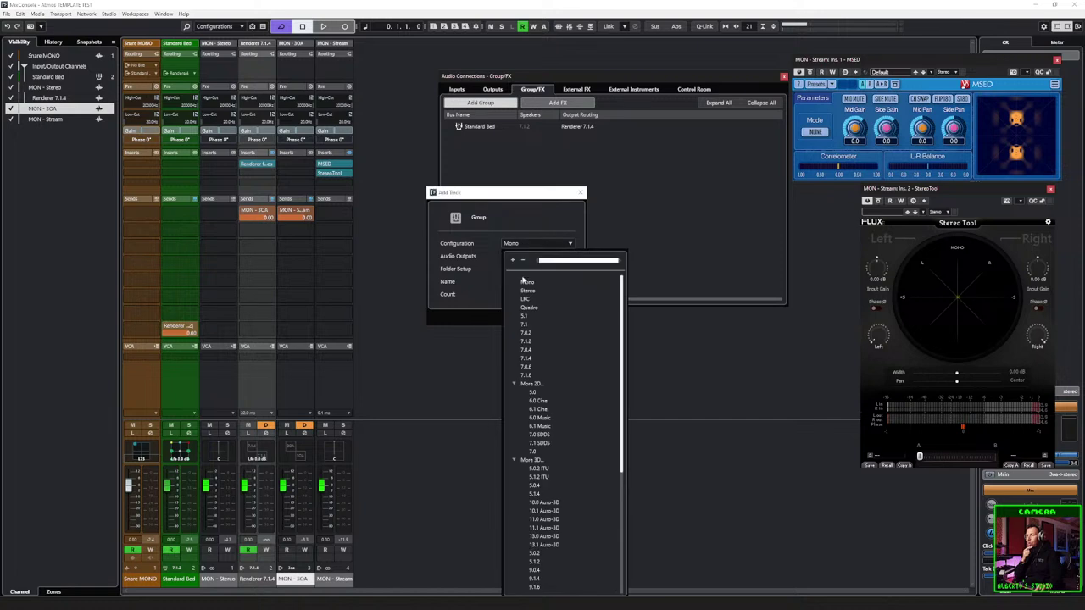
pyautogui.click(527, 291)
pyautogui.moveTo(505, 196); pyautogui.dragTo(616, 165)
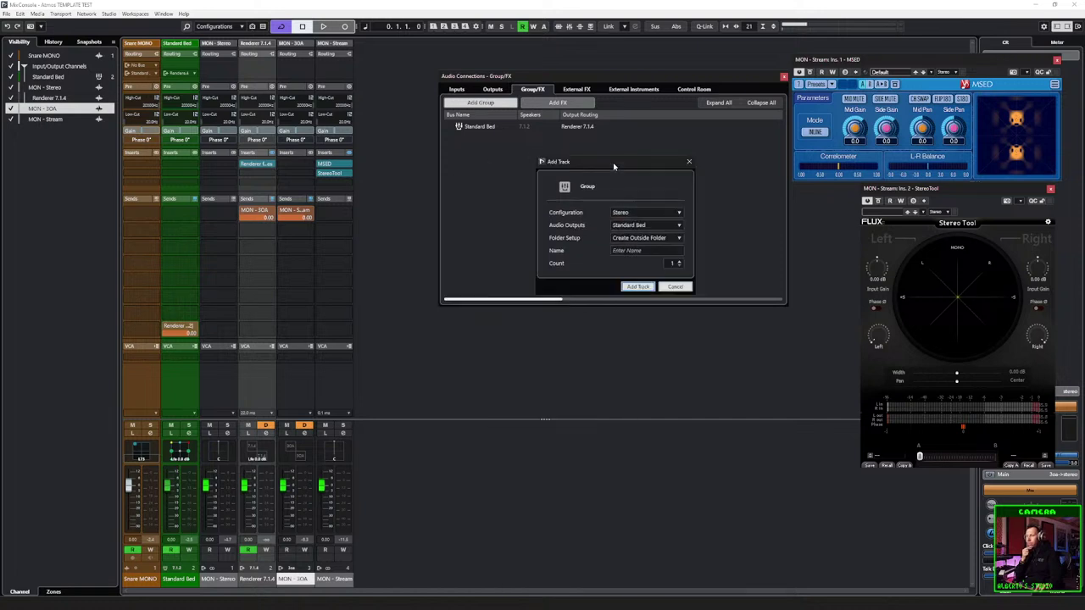
pyautogui.click(629, 215)
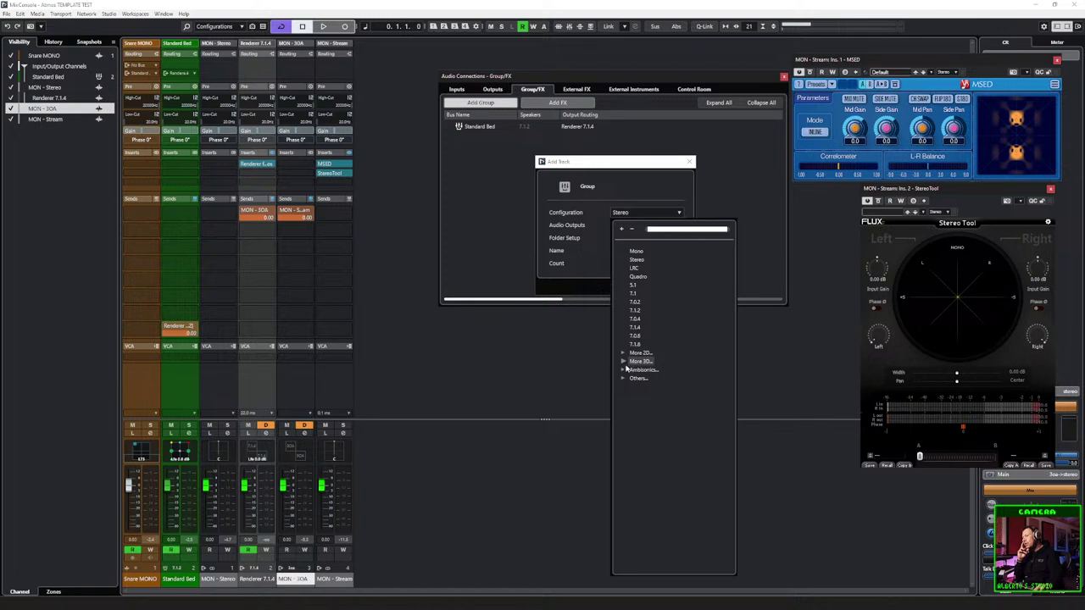
pyautogui.click(640, 370)
pyautogui.click(643, 396)
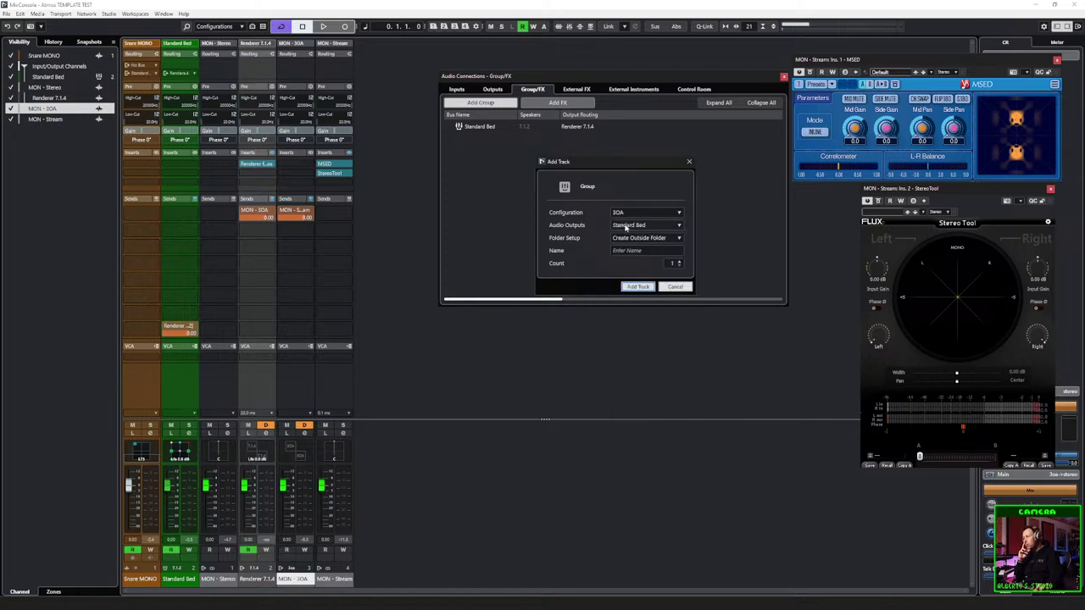
# Step: Set the group's audio output to MON - Stream, name it "to STREAM" and add the track
pyautogui.click(627, 225)
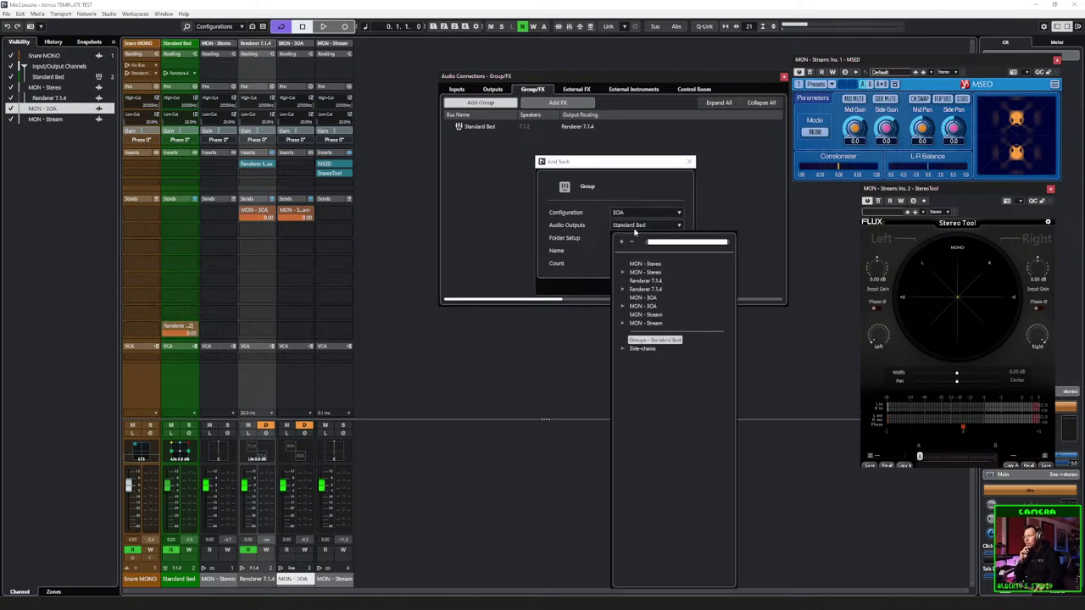
pyautogui.click(638, 322)
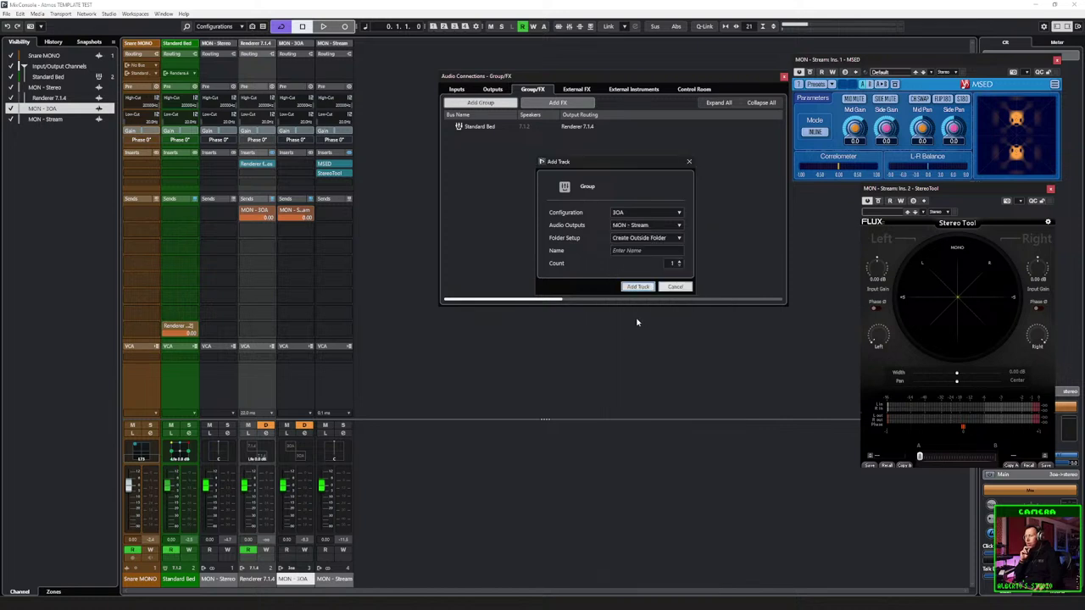
pyautogui.click(646, 227)
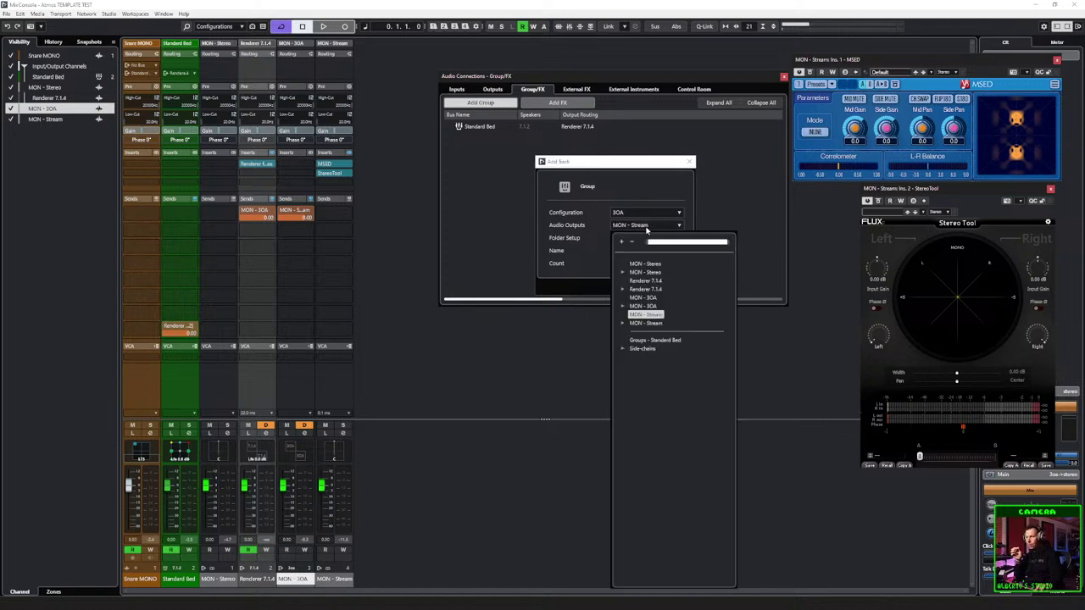
pyautogui.click(645, 323)
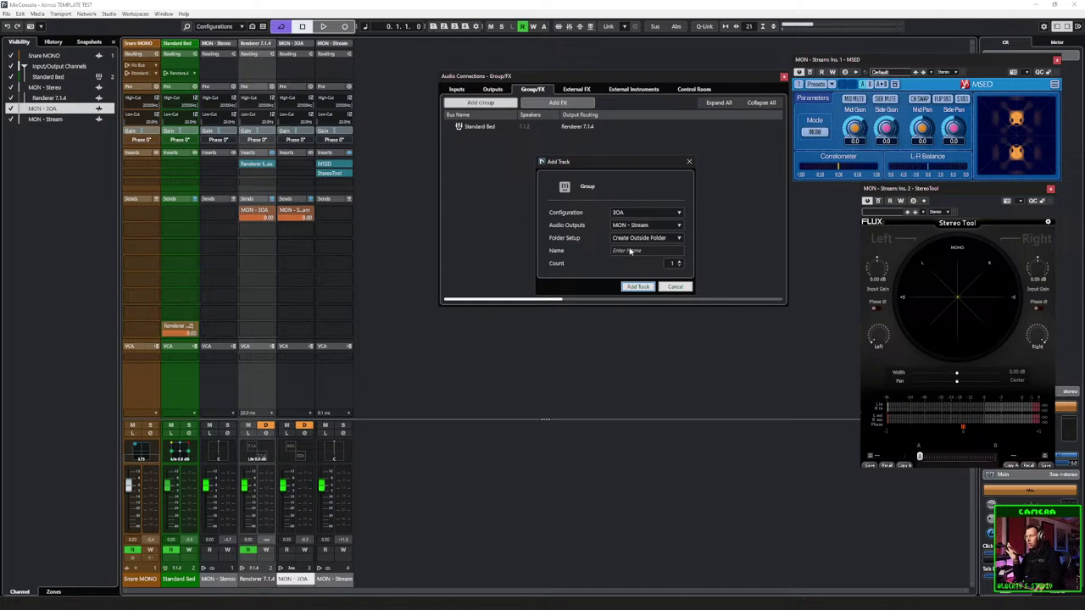
pyautogui.click(629, 251)
pyautogui.write('to STREAM')
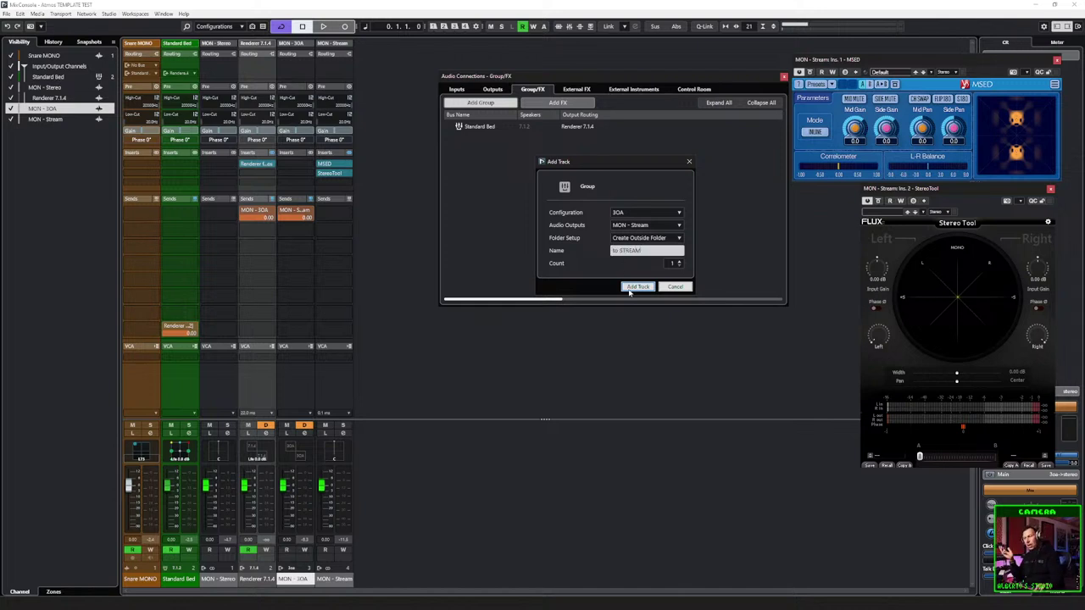
pyautogui.click(630, 289)
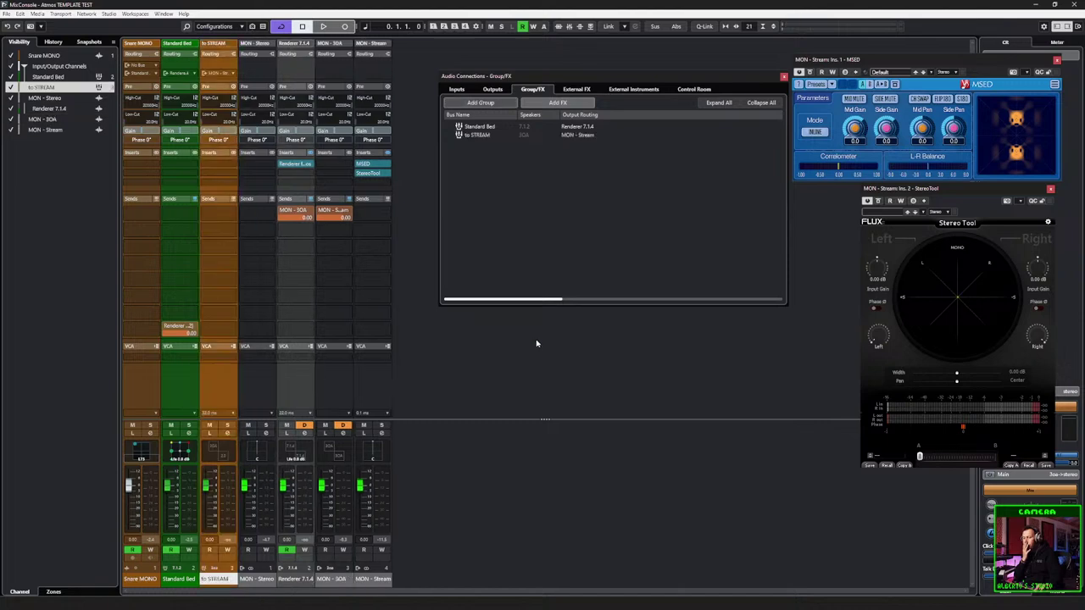
# Step: In the project window, move the to STREAM track between Standard Bed and Renderer 7.1.4
pyautogui.press('F3')
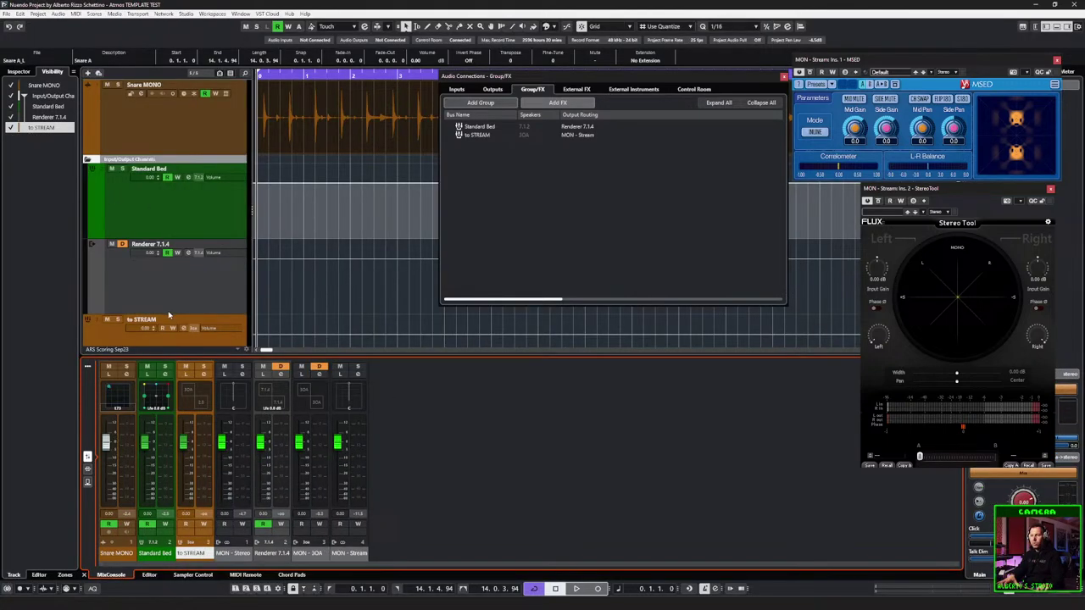
pyautogui.scroll(-2, 168, 314)
pyautogui.moveTo(129, 267); pyautogui.dragTo(129, 258)
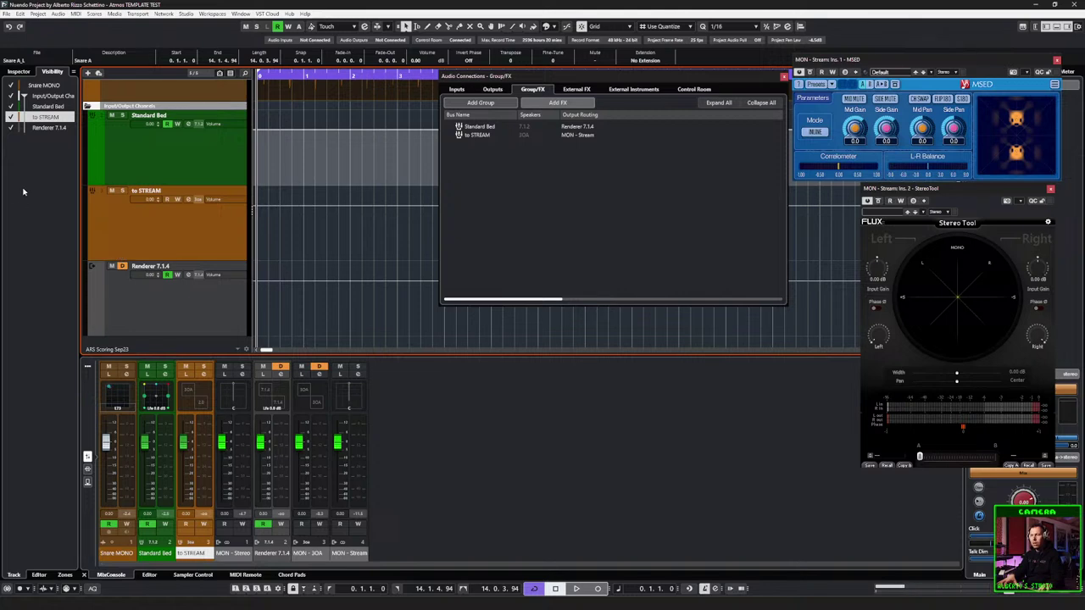
pyautogui.click(73, 72)
pyautogui.click(59, 217)
pyautogui.press('F3')
pyautogui.press('F3')
# Step: Colour the to STREAM track green to match the Standard Bed
pyautogui.click(163, 286)
pyautogui.click(279, 249)
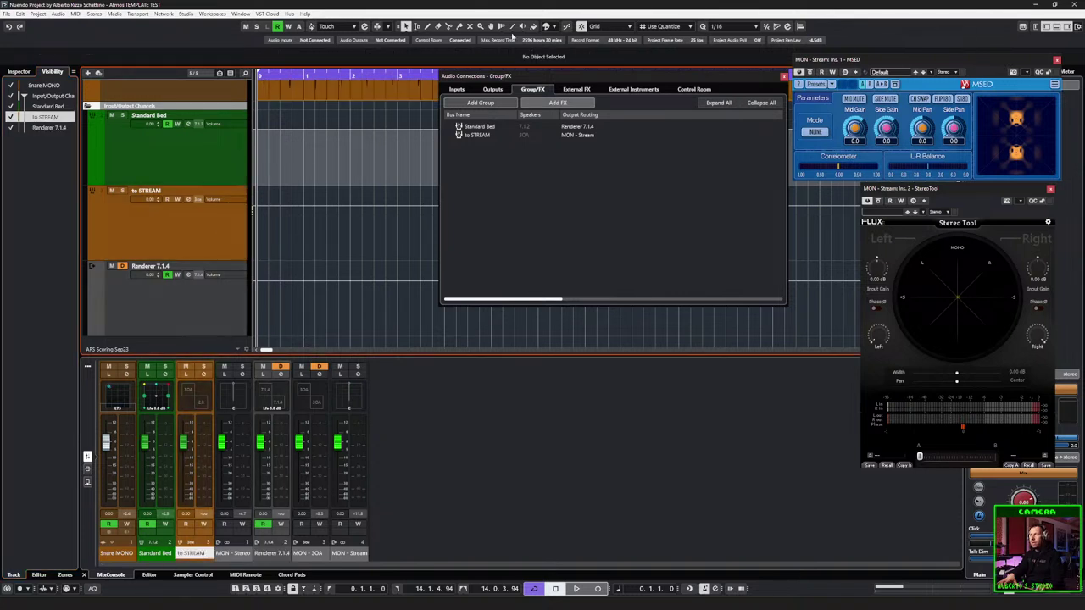
pyautogui.click(566, 26)
pyautogui.click(565, 114)
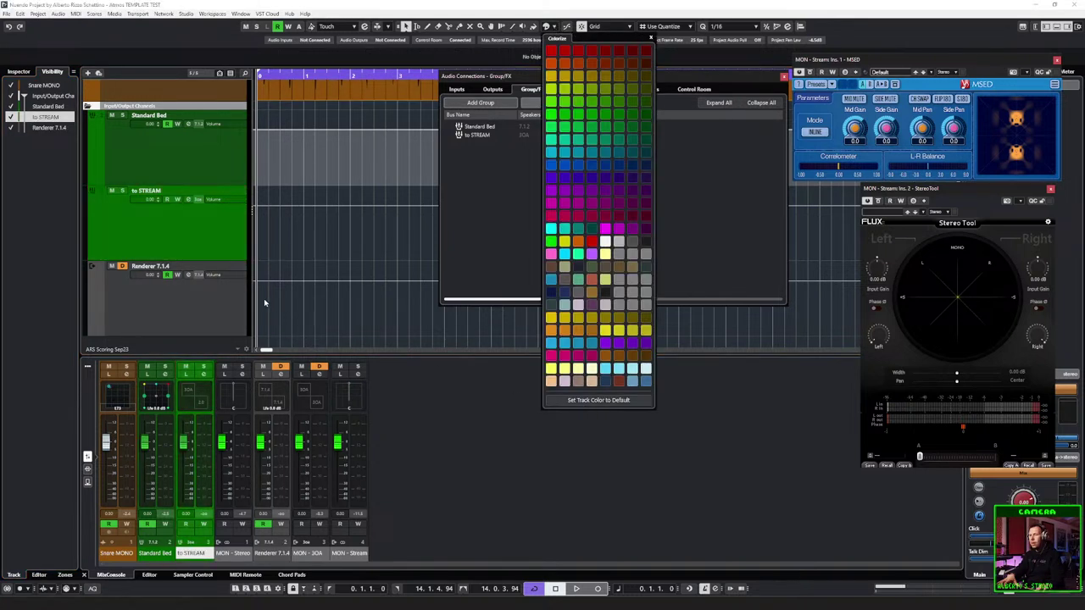
pyautogui.click(182, 243)
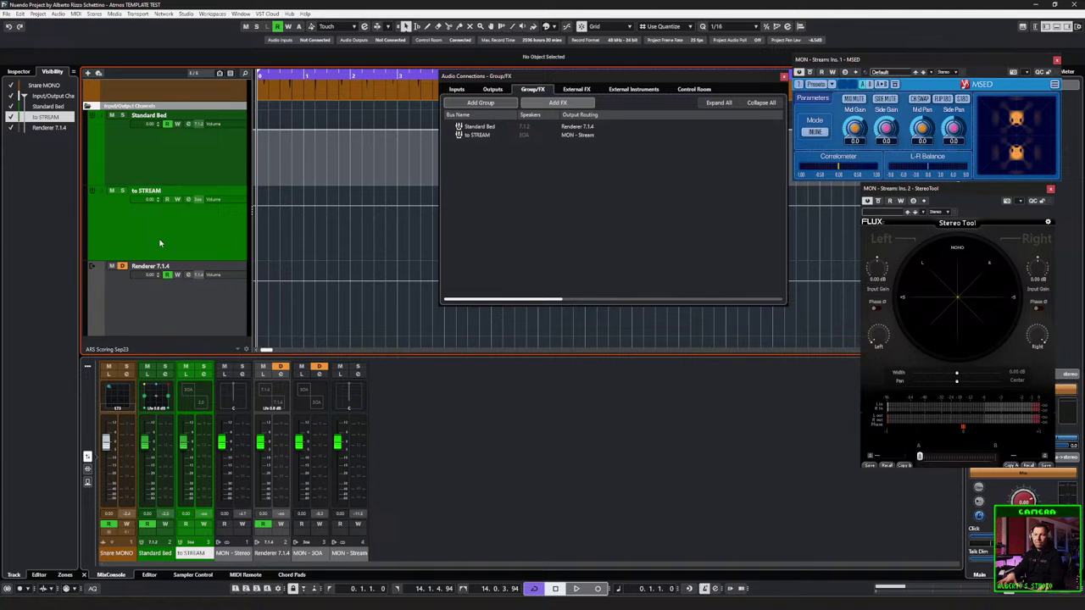
pyautogui.scroll(2, 181, 253)
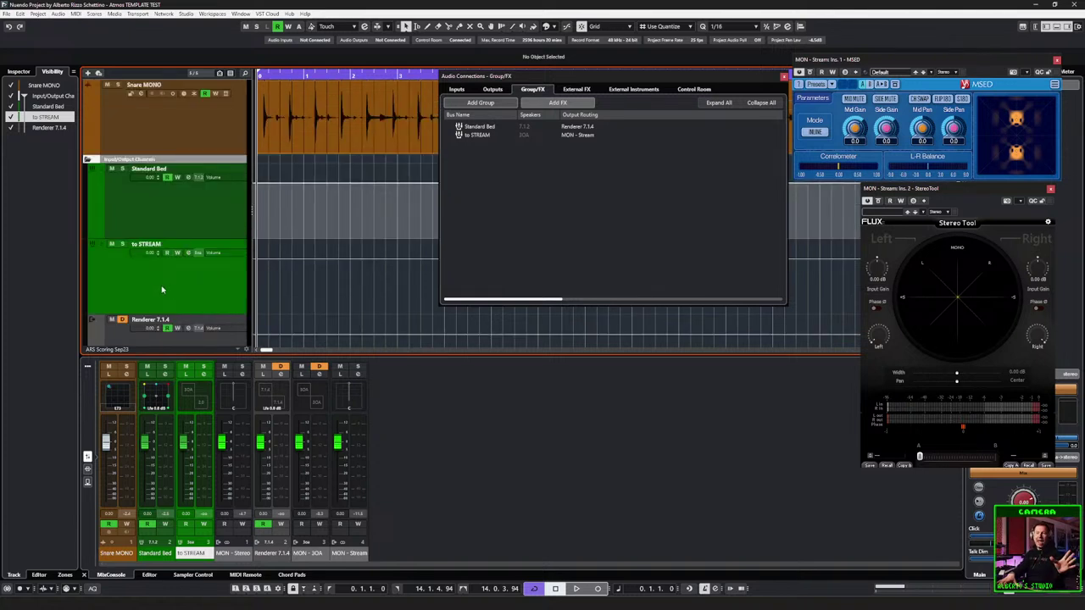
# Step: Open the to STREAM channel's VST AmbiDecoder in the mixer and move its window clear of Audio Connections
pyautogui.press('F3')
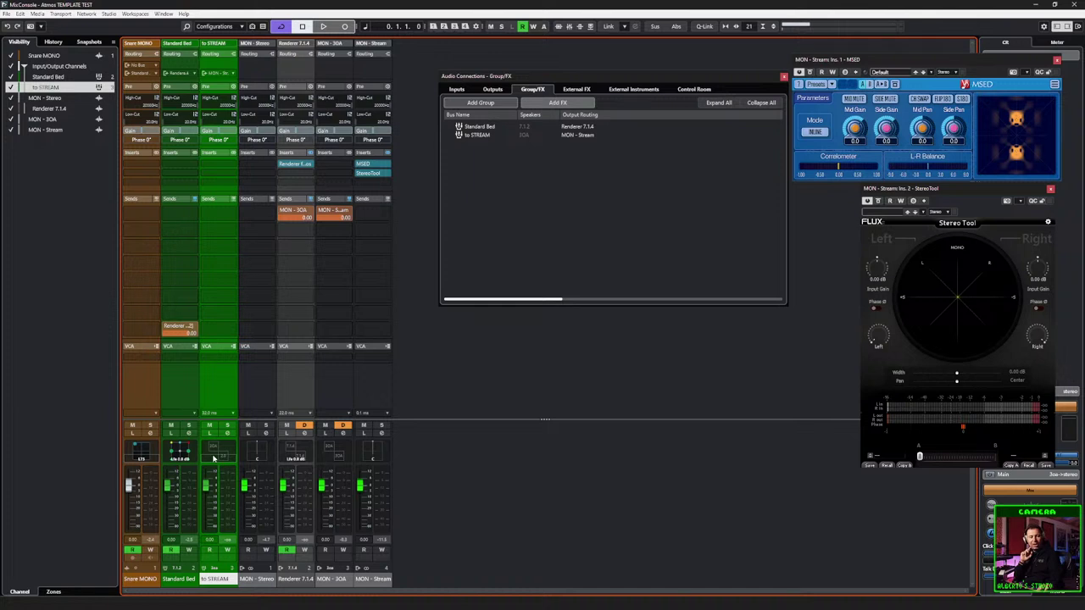
pyautogui.doubleClick(216, 455)
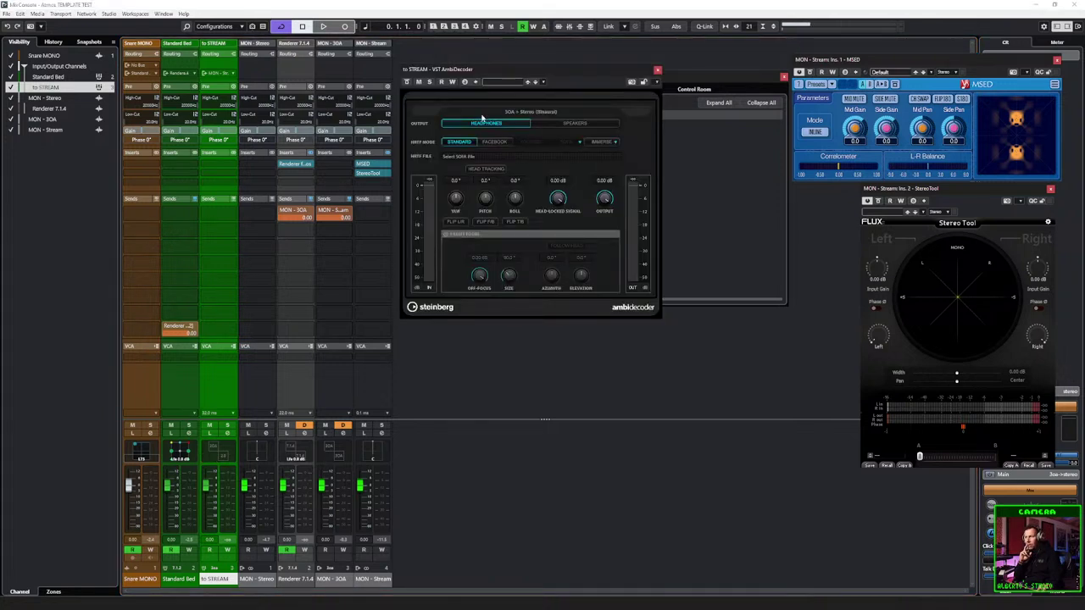
pyautogui.moveTo(493, 74); pyautogui.dragTo(515, 138)
# Step: Close the Audio Connections, MSED and Stereo Tool windows and reposition the AmbiDecoder window
pyautogui.click(719, 103)
pyautogui.click(784, 76)
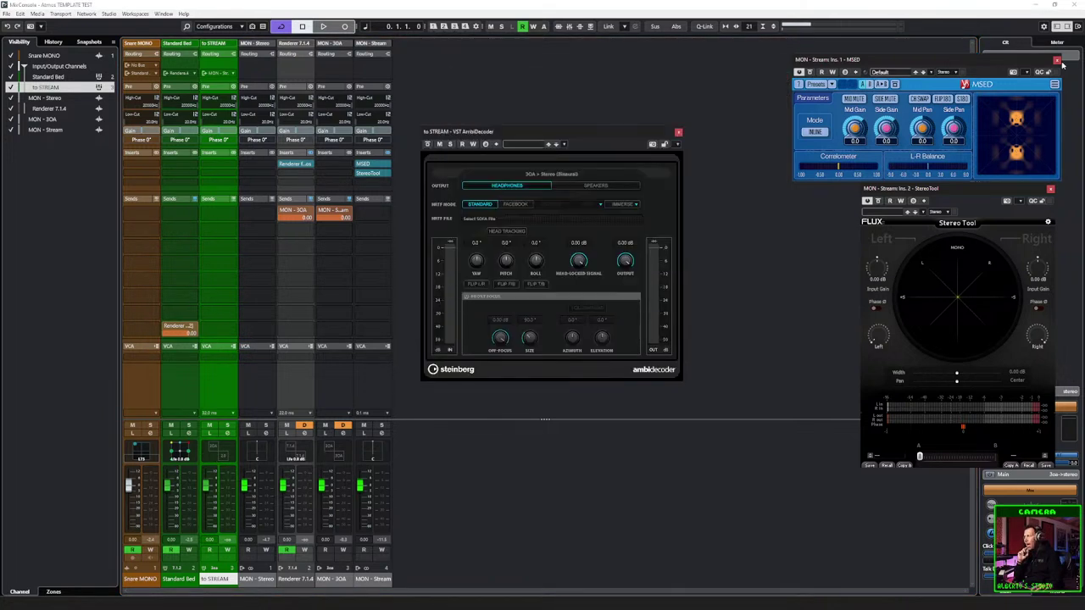
pyautogui.click(1057, 60)
pyautogui.click(1051, 188)
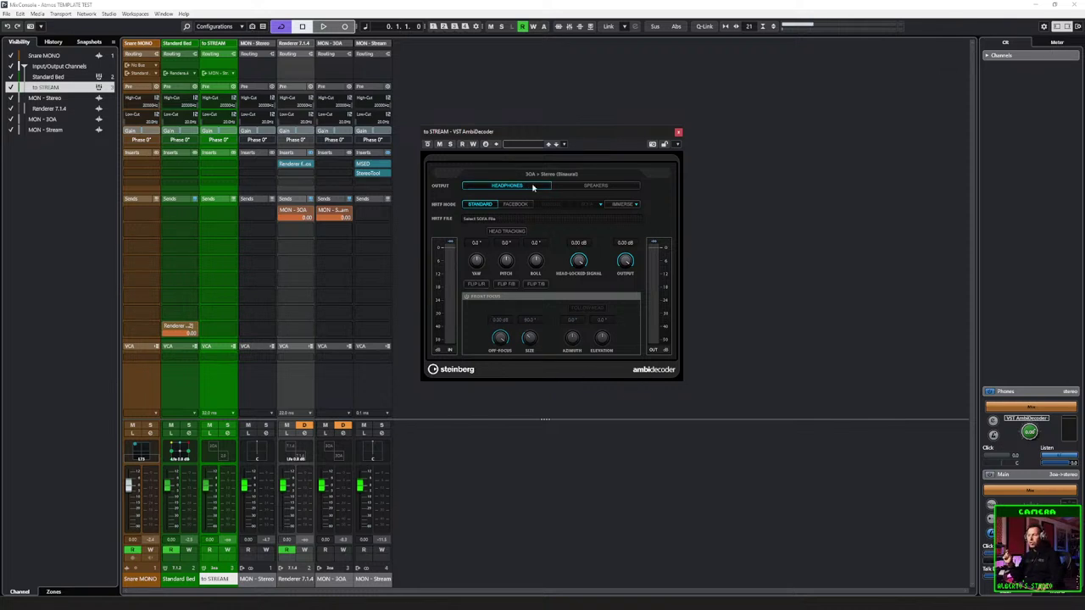
pyautogui.moveTo(534, 131); pyautogui.dragTo(548, 114)
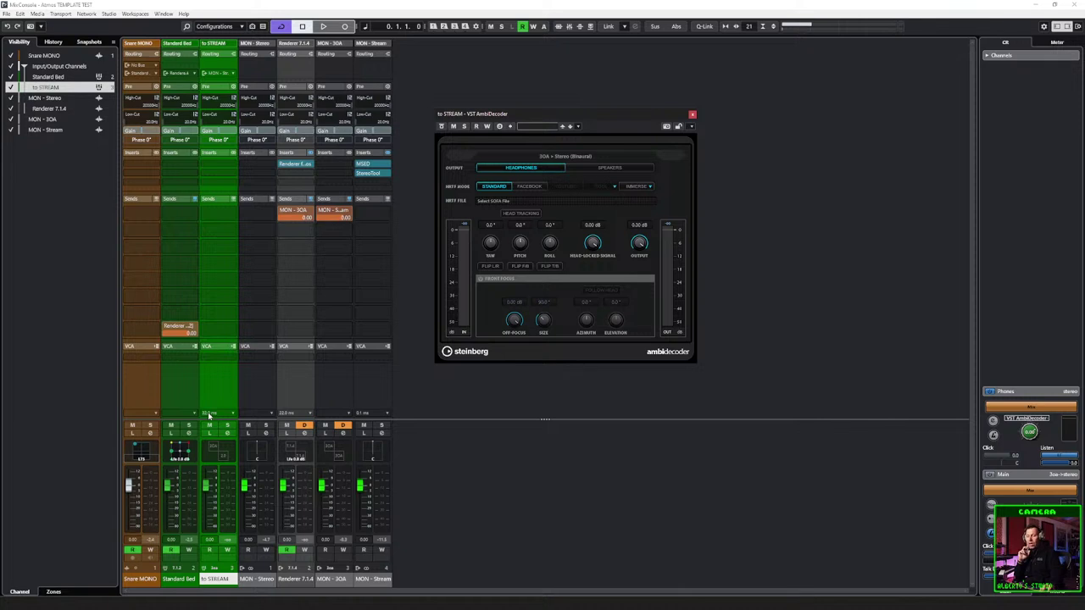
# Step: Select the MON - 3OA channel in the mixer
pyautogui.click(207, 416)
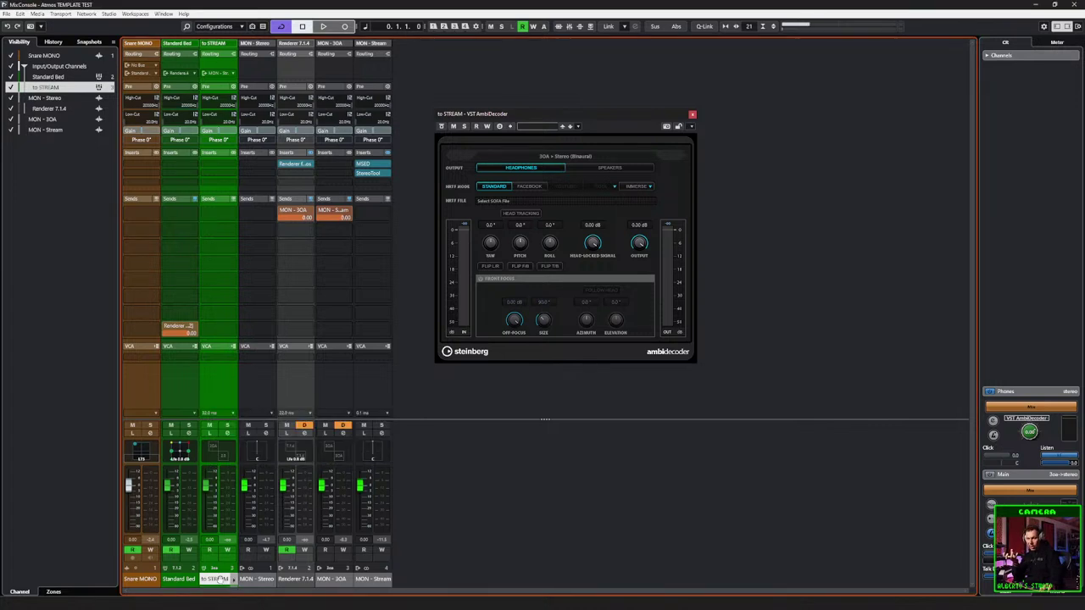
pyautogui.click(339, 385)
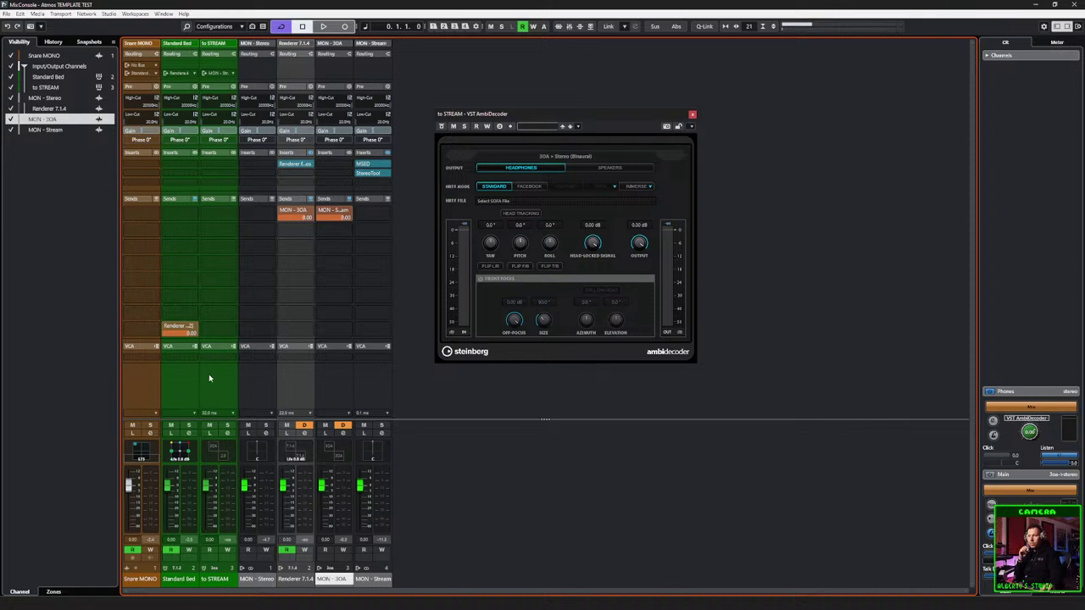
# Step: Change the MON - 3OA channel's send destination to the to STREAM group
pyautogui.click(348, 212)
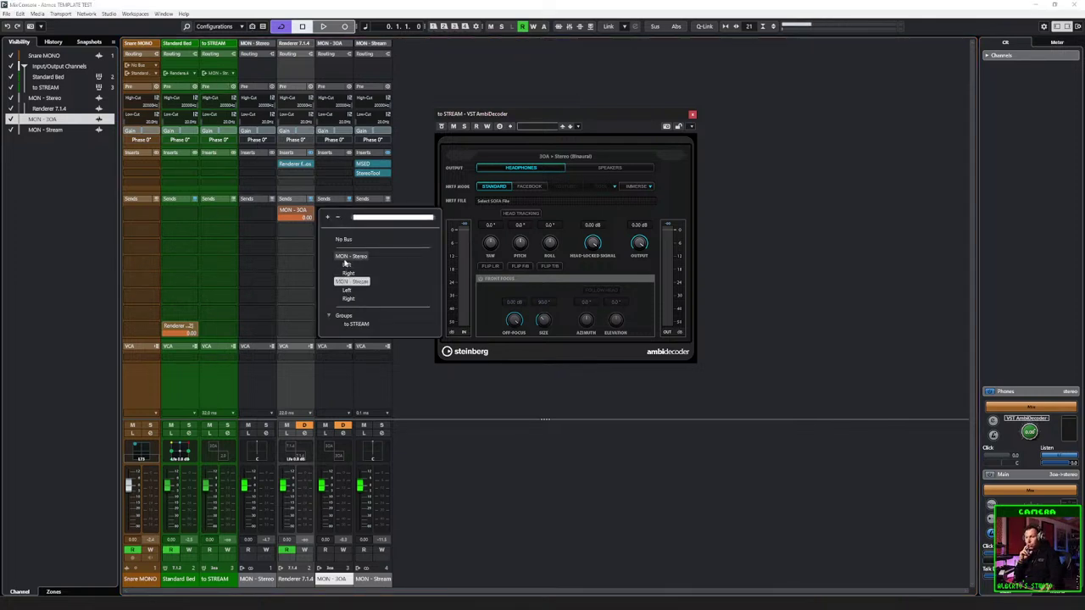
pyautogui.click(356, 324)
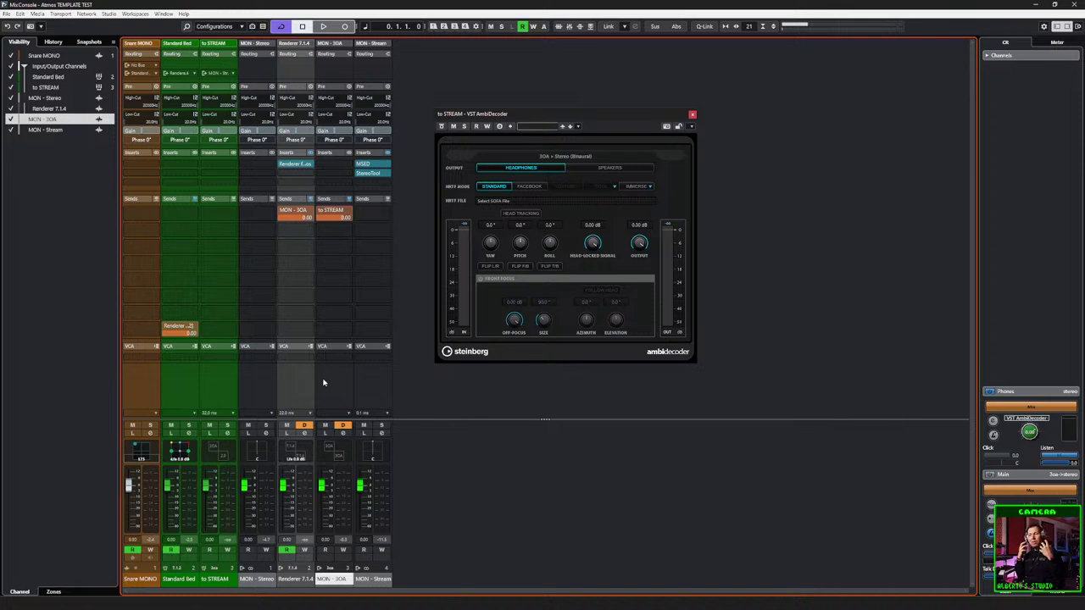
# Step: Check the to STREAM channel's output routing and the MON - Stream bus's device ports in Audio Connections
pyautogui.click(206, 383)
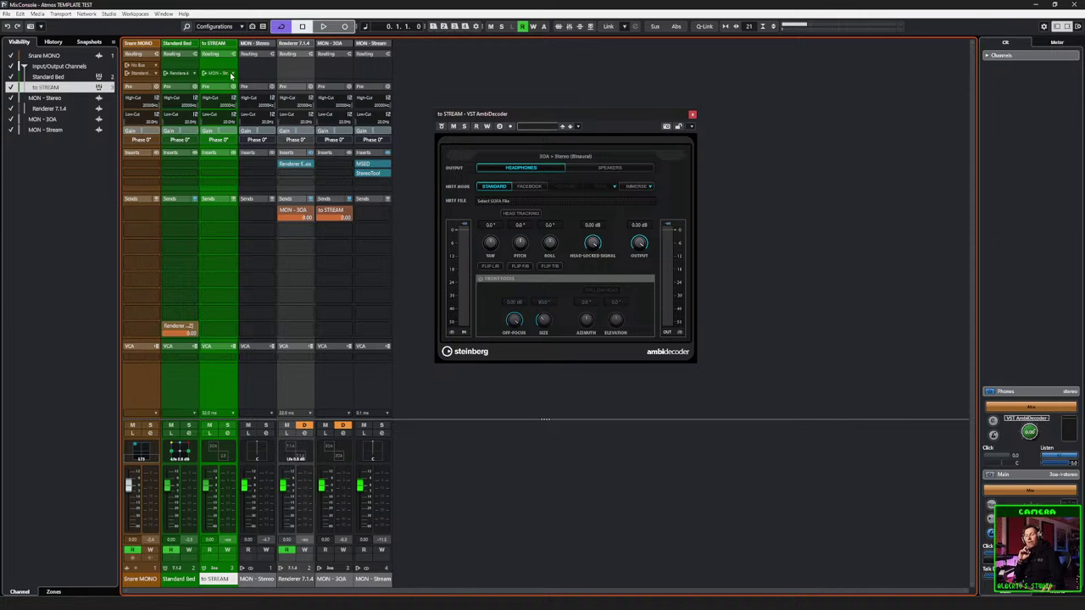
pyautogui.click(233, 75)
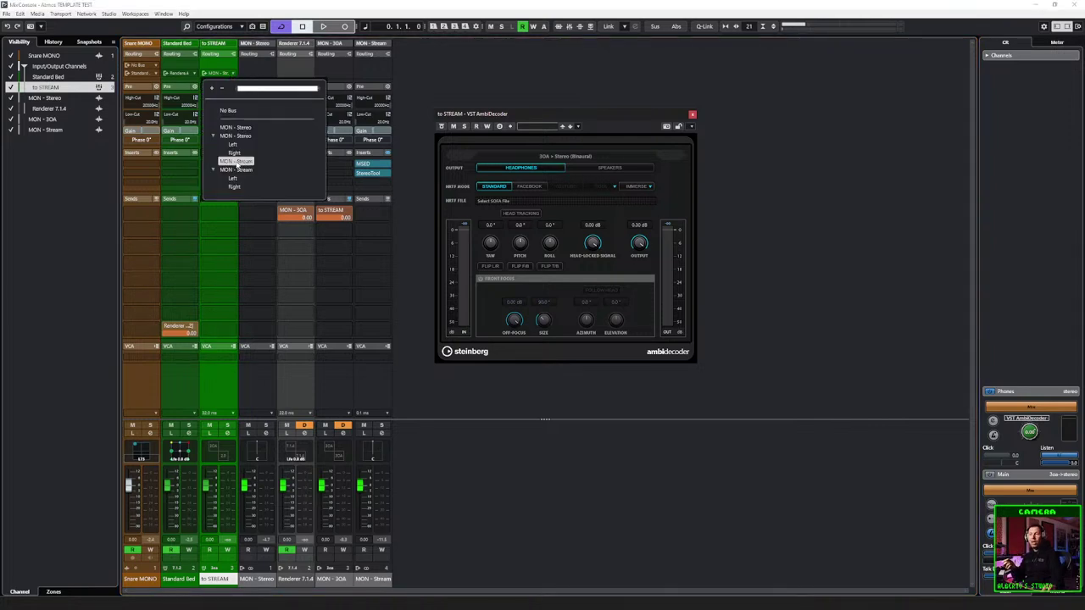
pyautogui.click(427, 91)
pyautogui.press('F3')
pyautogui.press('F3')
pyautogui.press('F4')
pyautogui.click(493, 89)
pyautogui.click(451, 153)
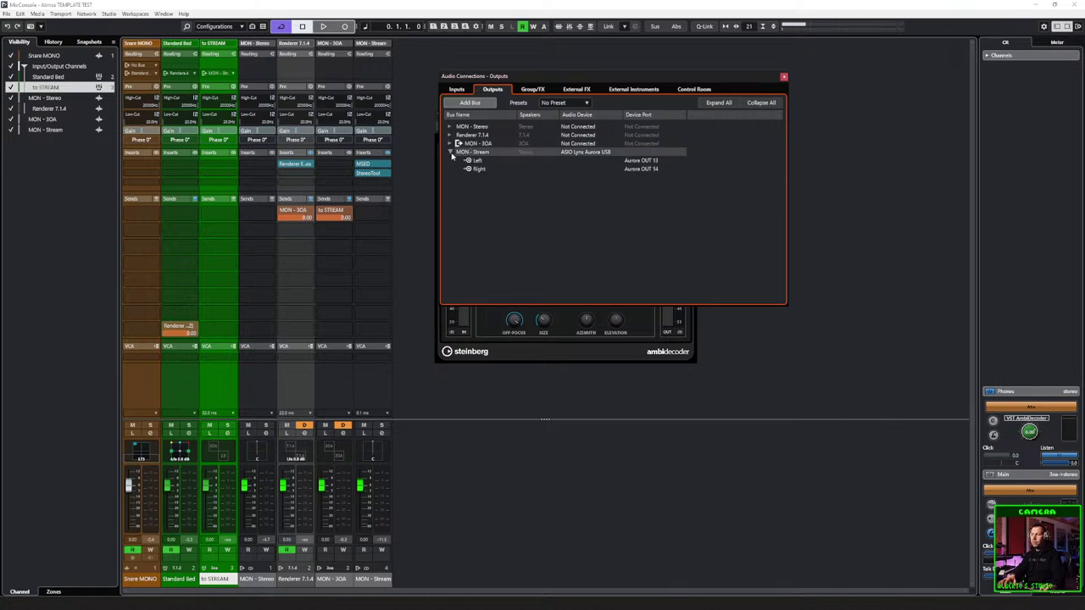
pyautogui.click(783, 77)
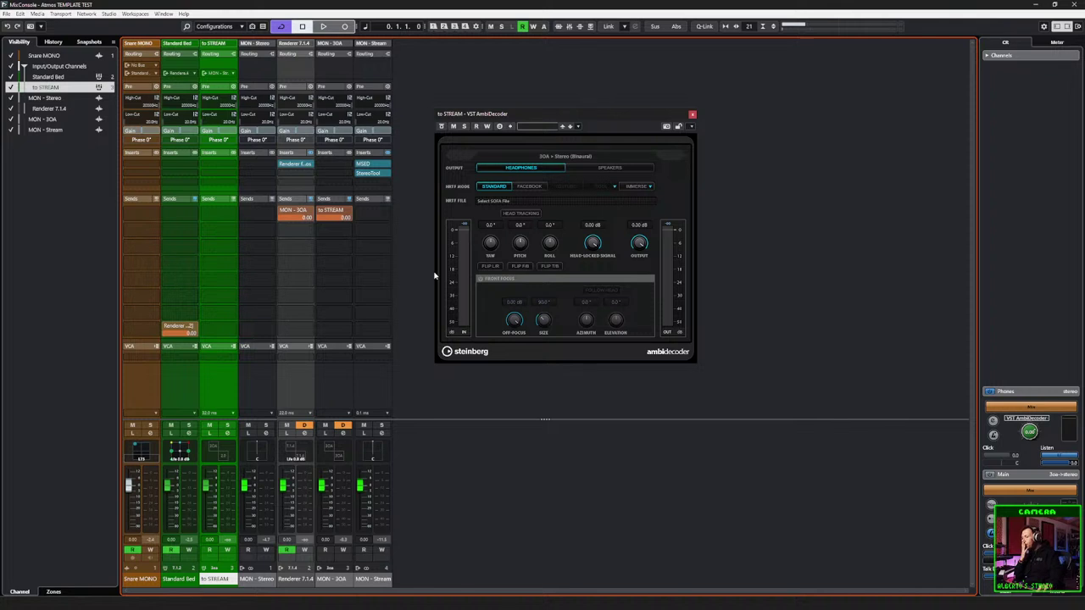
# Step: Examine the channel latency overview of the to STREAM group
pyautogui.click(233, 413)
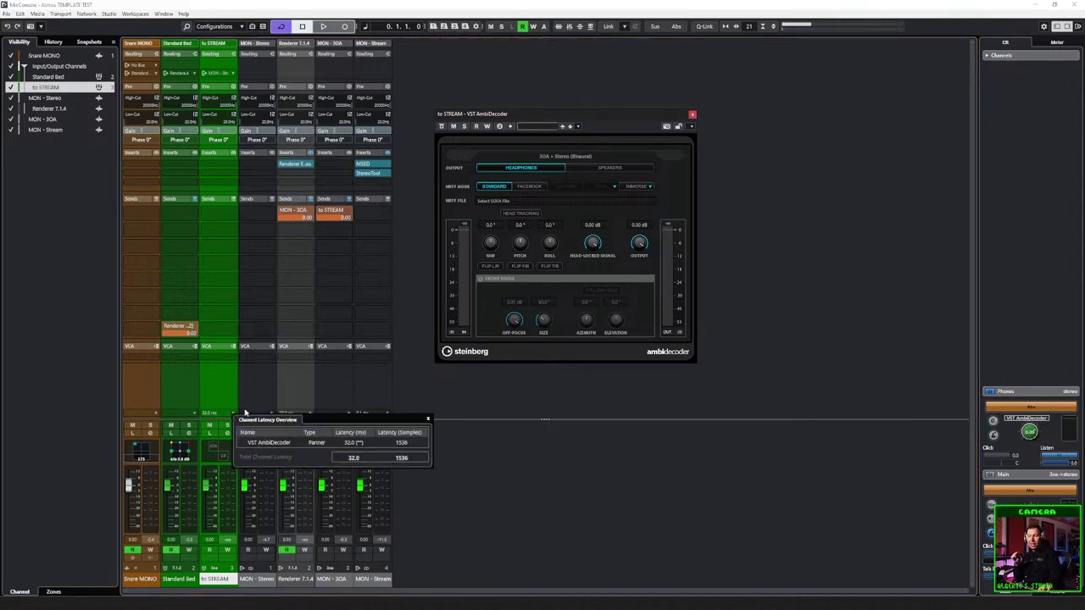
pyautogui.click(419, 384)
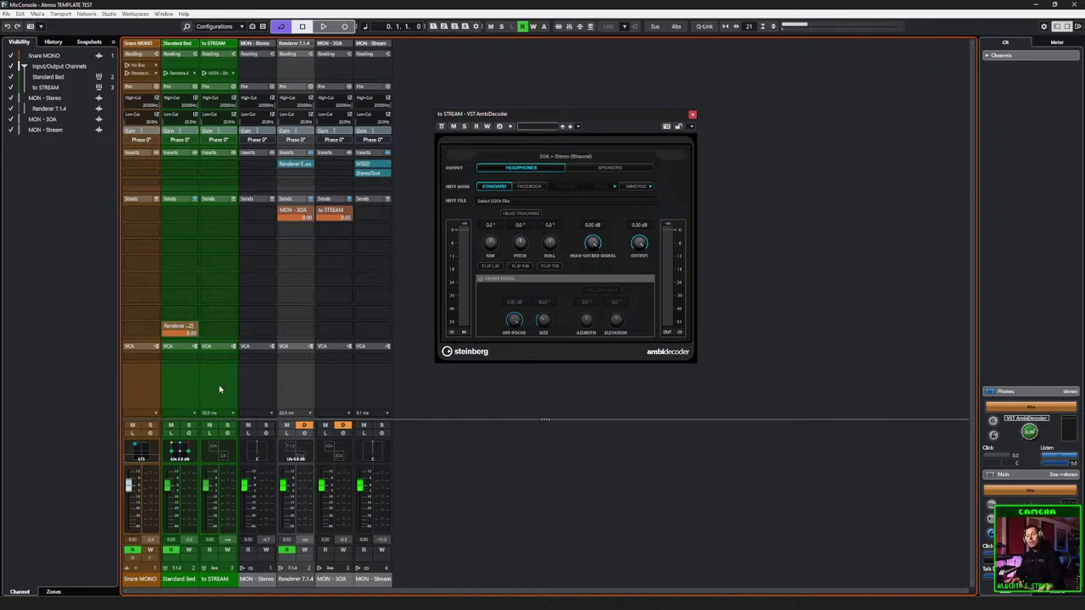
pyautogui.click(259, 379)
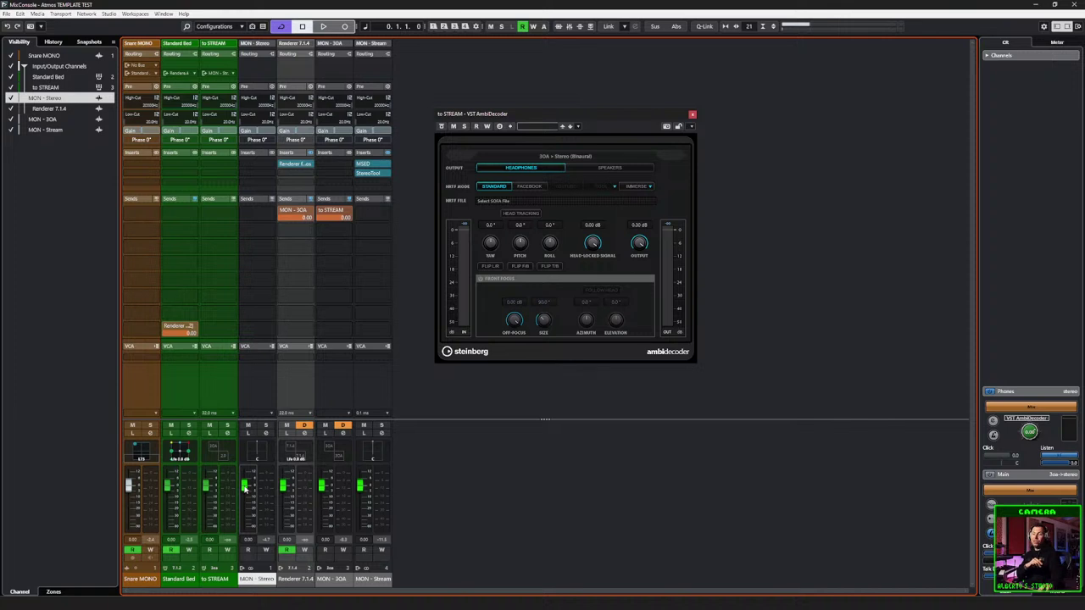
# Step: Pull the to STREAM fader fully down, start playback, and raise the fader back to 0.00 before stopping
pyautogui.moveTo(244, 487); pyautogui.dragTo(233, 580)
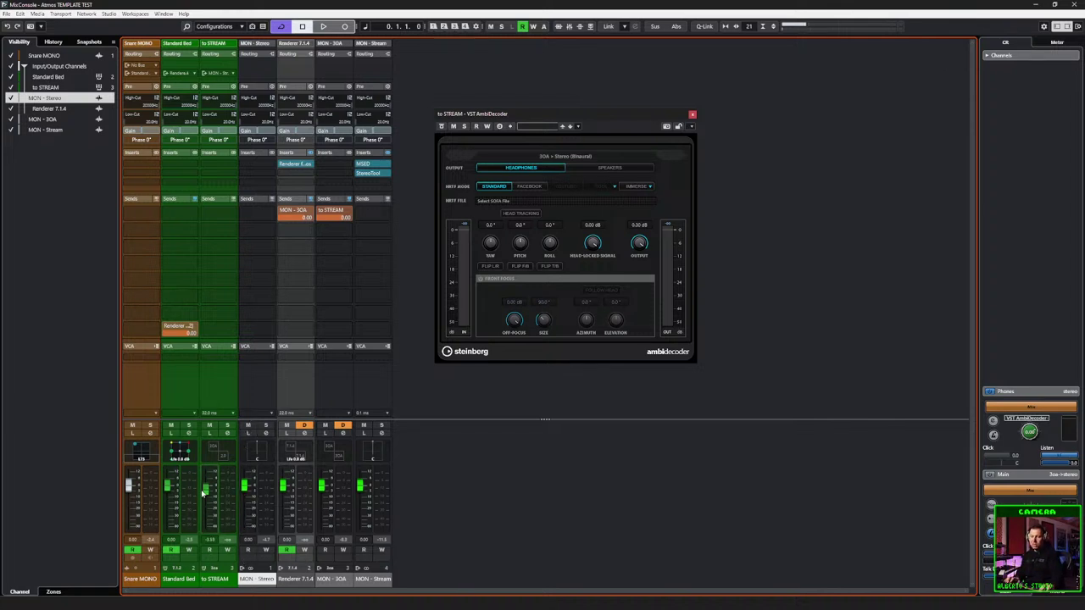
pyautogui.moveTo(204, 488); pyautogui.dragTo(213, 517)
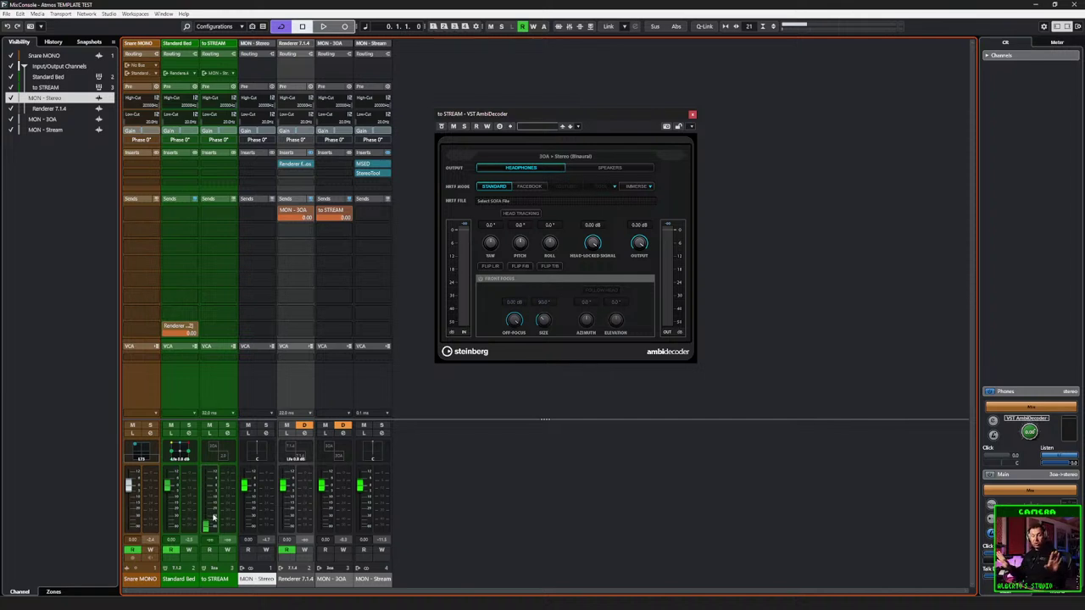
pyautogui.moveTo(204, 528)
pyautogui.mouseDown()
pyautogui.moveTo(205, 487)
pyautogui.moveTo(207, 528)
pyautogui.mouseUp()
pyautogui.press('space')
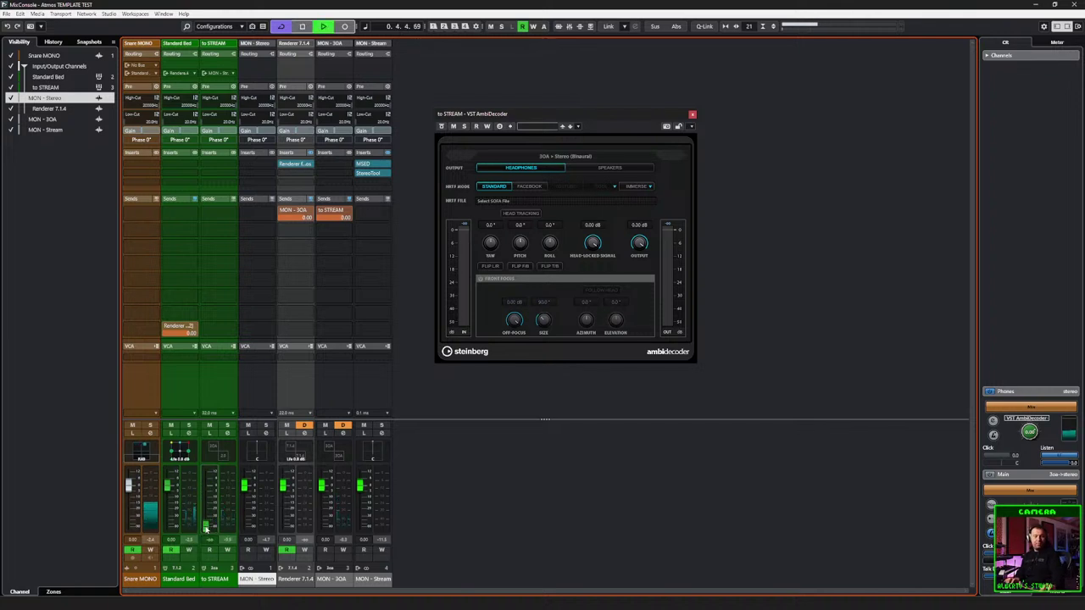
pyautogui.moveTo(205, 528); pyautogui.dragTo(205, 486)
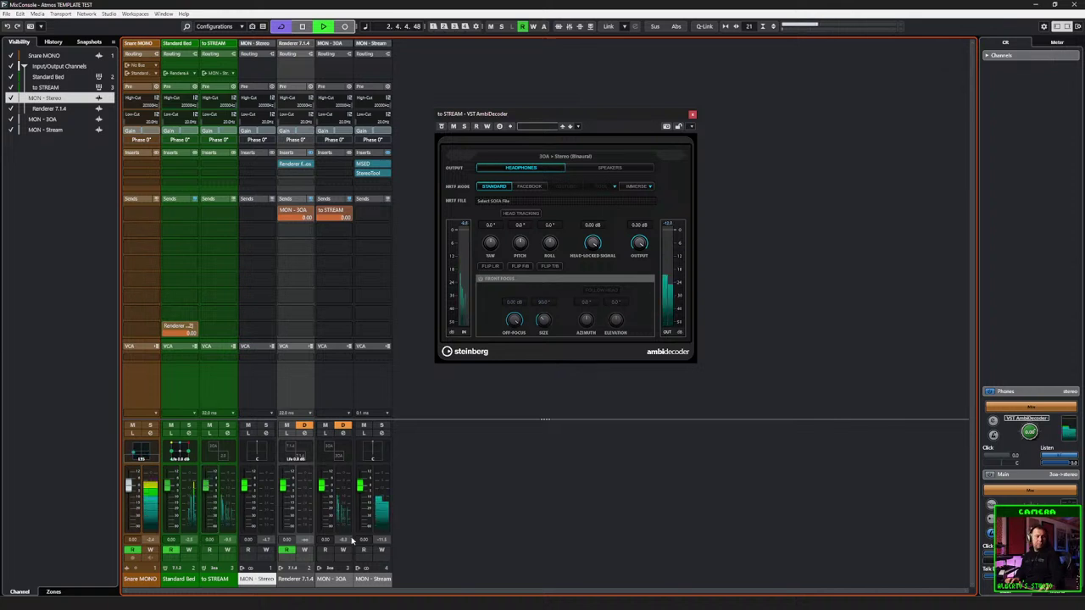
pyautogui.press('space')
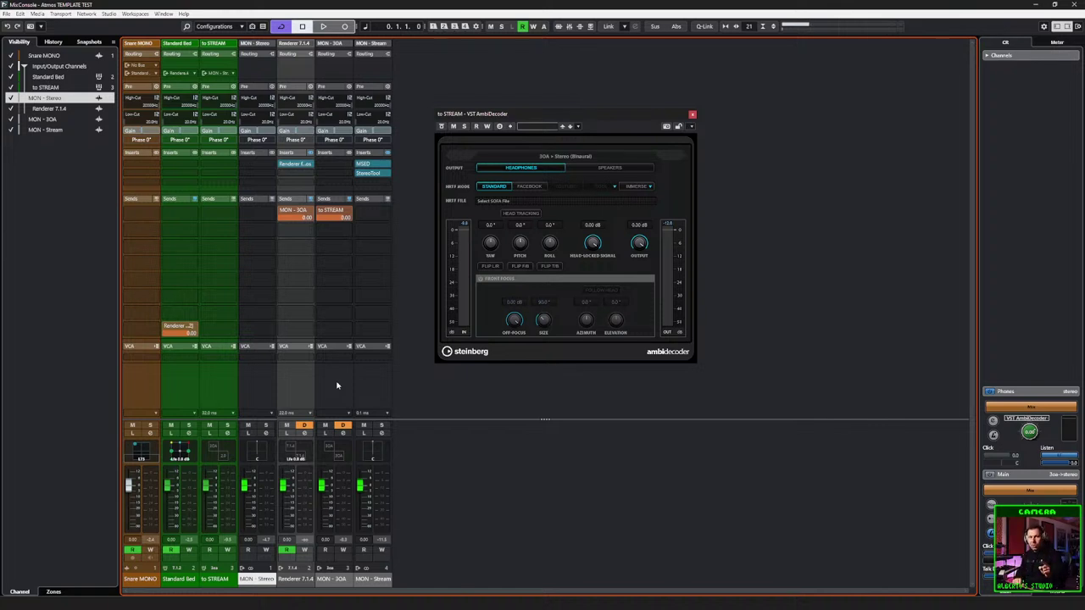
# Step: Try the Speakers output and Head Tracking in the to STREAM AmbiDecoder, return to Headphones, and close its window
pyautogui.click(214, 383)
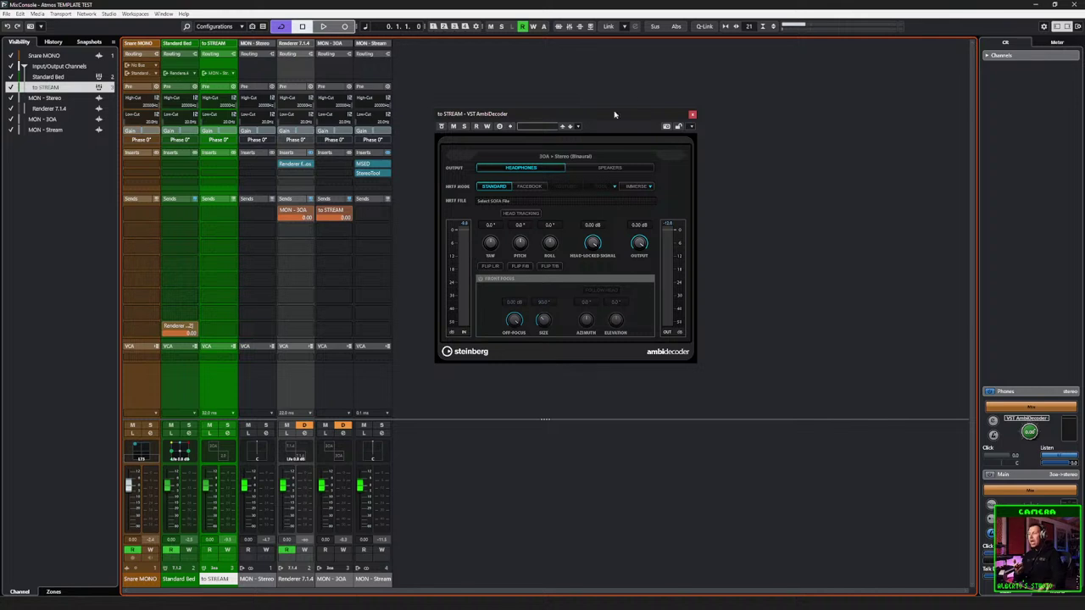
pyautogui.moveTo(615, 113); pyautogui.dragTo(648, 110)
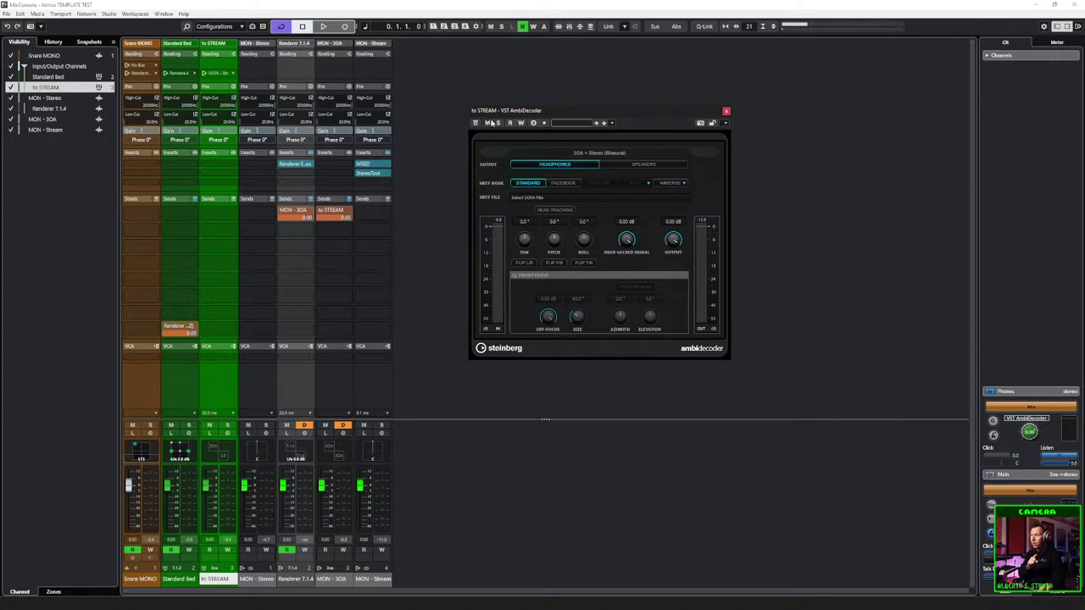
pyautogui.click(641, 165)
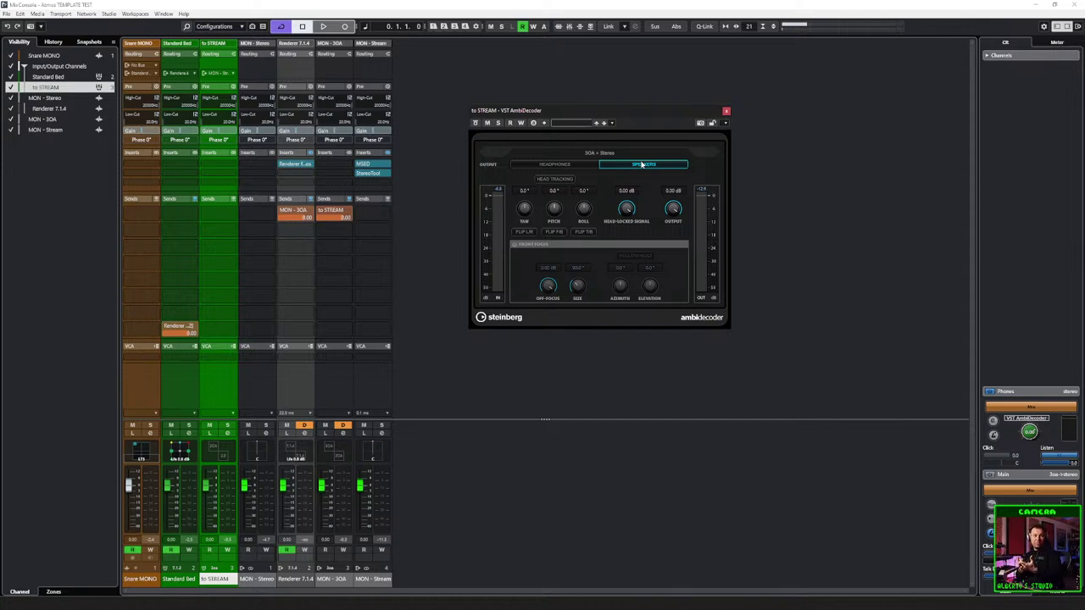
pyautogui.click(579, 166)
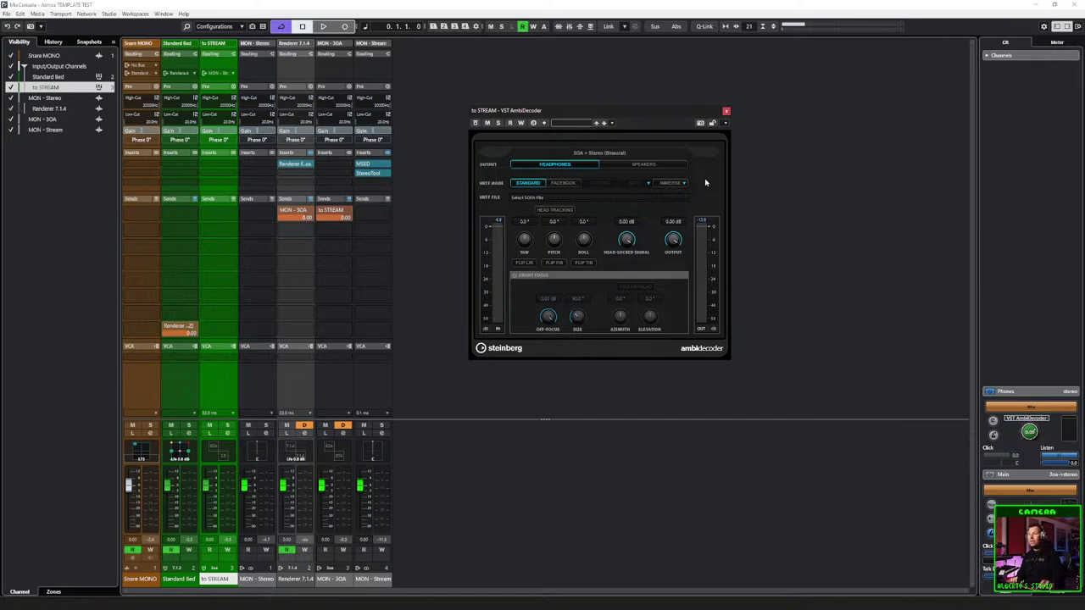
pyautogui.click(553, 210)
pyautogui.click(554, 211)
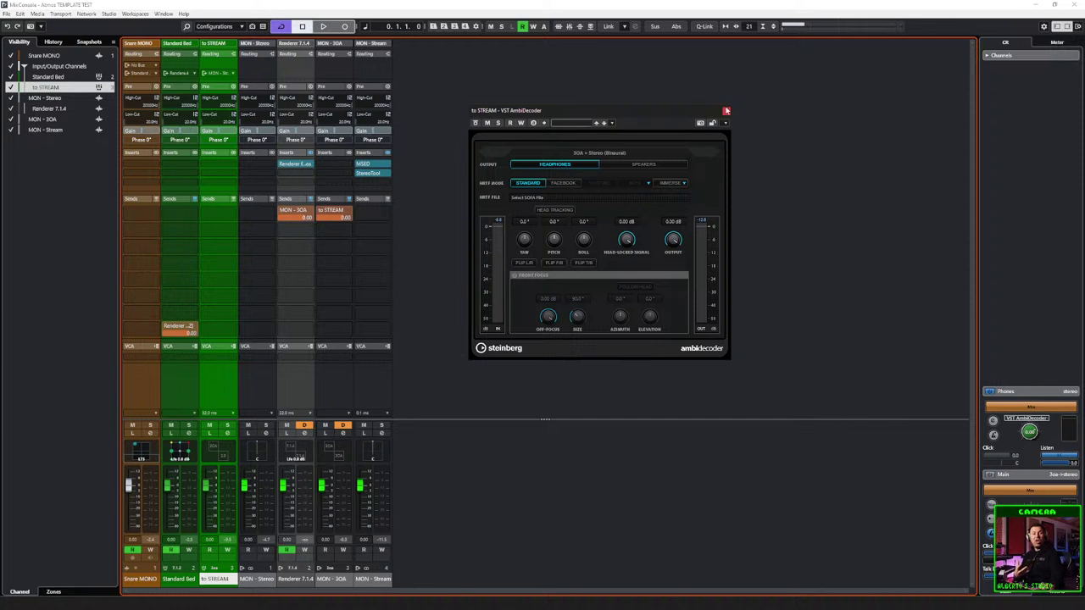
pyautogui.click(727, 111)
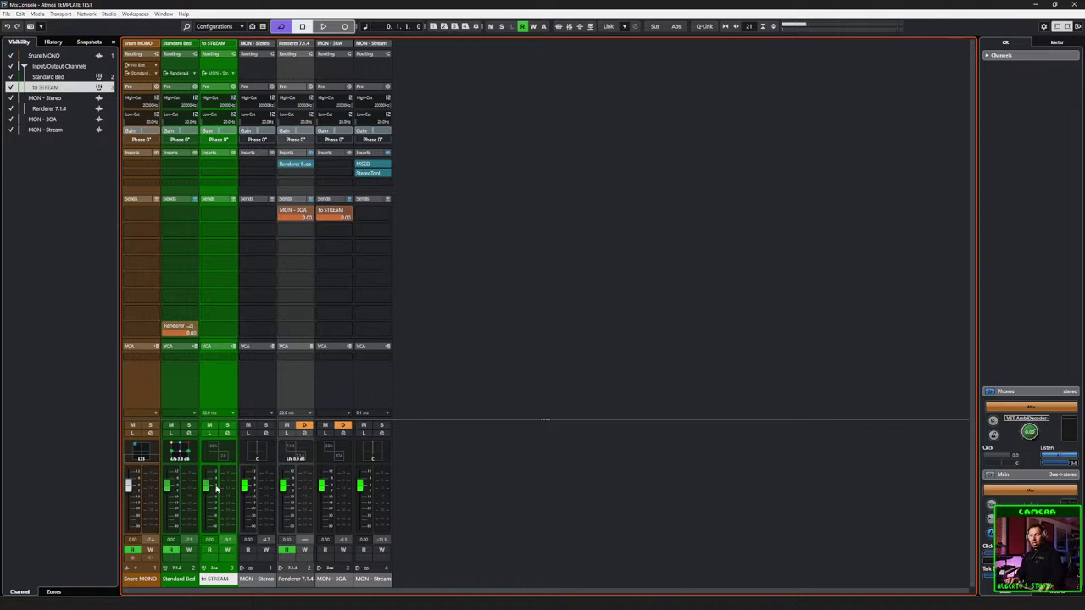
# Step: Open the Snare MONO channel's VST MultiPanner and pan the source to the front left corner
pyautogui.doubleClick(137, 453)
pyautogui.moveTo(544, 194)
pyautogui.mouseDown()
pyautogui.moveTo(591, 206)
pyautogui.moveTo(534, 194)
pyautogui.mouseUp()
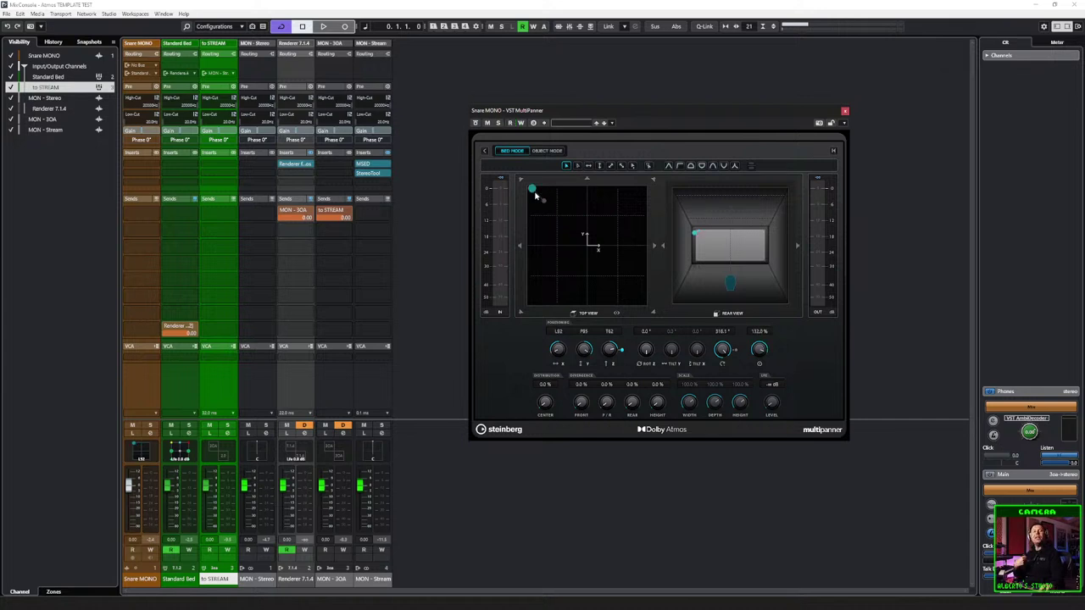
# Step: Open the to STREAM channel's VST AmbiDecoder and arrange it side by side with the Snare MONO MultiPanner
pyautogui.click(216, 414)
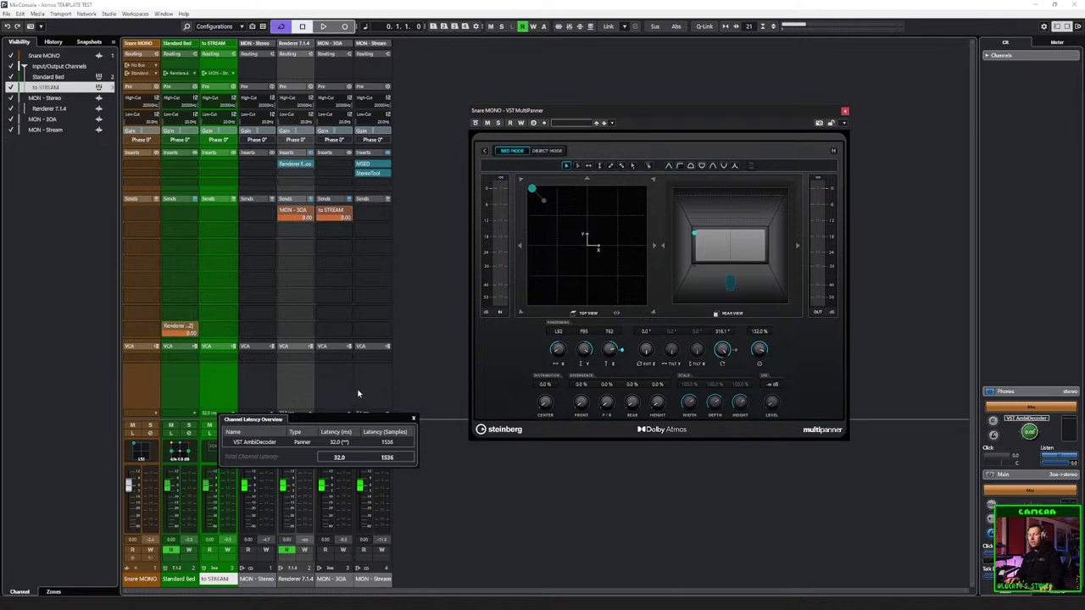
pyautogui.click(235, 427)
pyautogui.click(211, 449)
pyautogui.moveTo(576, 112); pyautogui.dragTo(910, 75)
pyautogui.moveTo(741, 114); pyautogui.dragTo(676, 73)
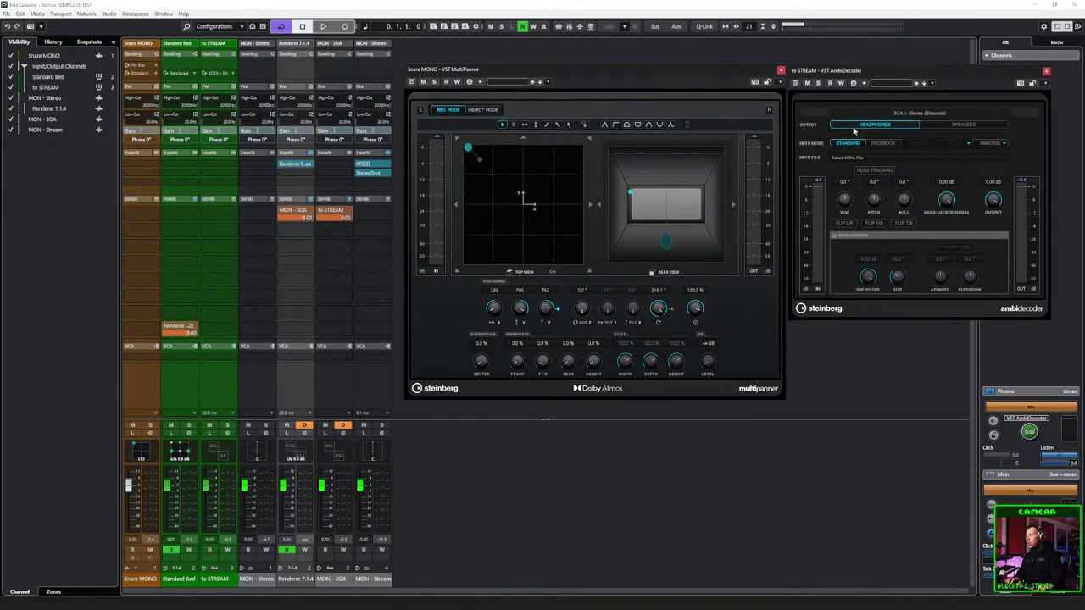
# Step: Switch the AmbiDecoder output back and forth between Speakers and Headphones, finishing on Headphones
pyautogui.click(956, 125)
pyautogui.click(890, 125)
pyautogui.click(956, 125)
pyautogui.click(890, 126)
pyautogui.click(956, 126)
pyautogui.click(904, 127)
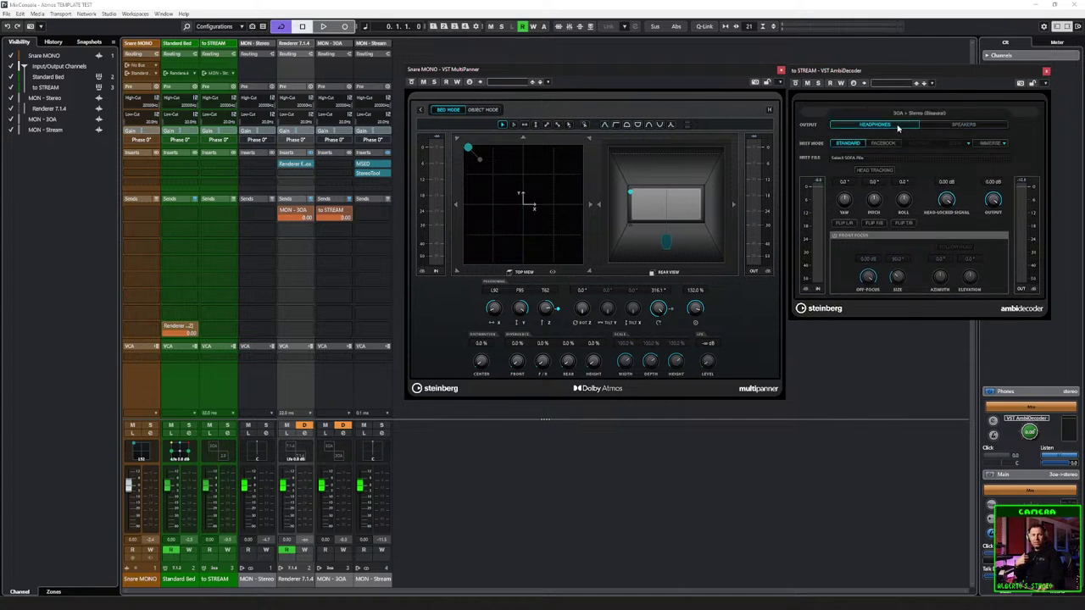
pyautogui.click(936, 125)
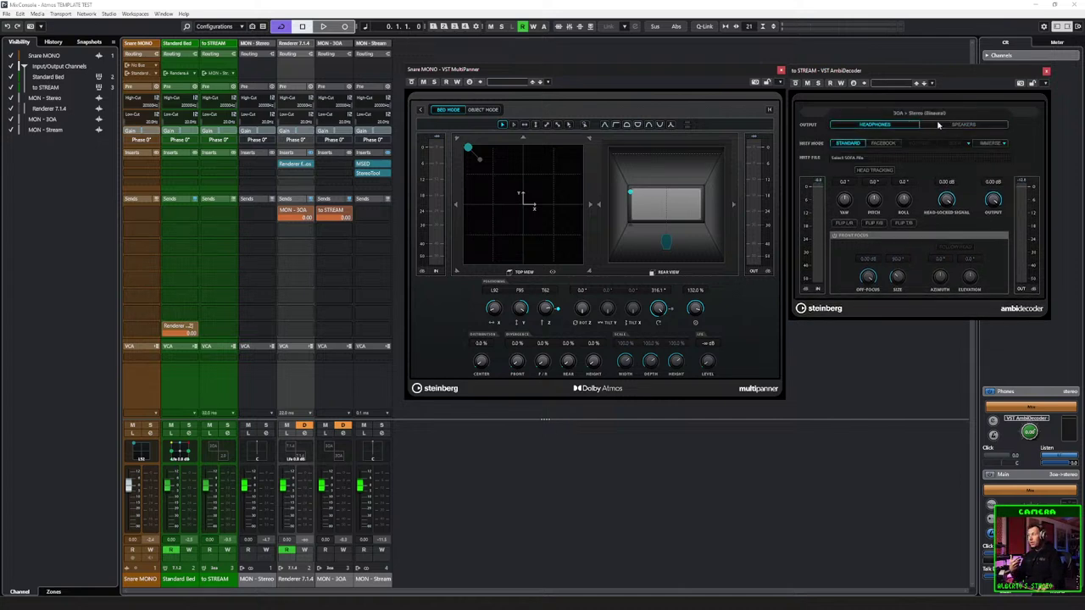
pyautogui.click(902, 127)
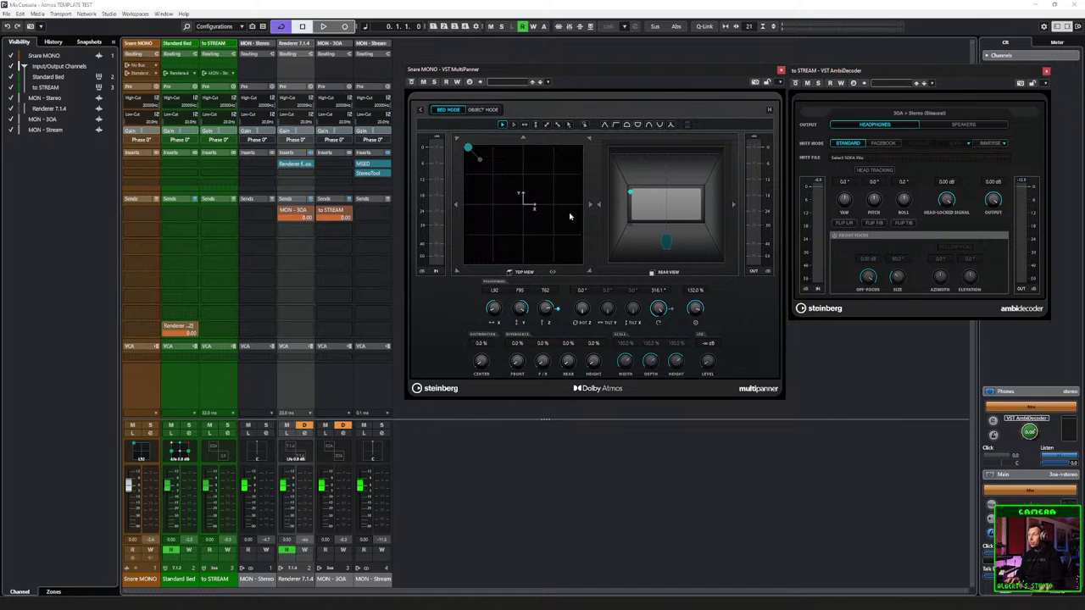
# Step: During playback, pan the snare to the front centre and lower its height in the MultiPanner's rear view
pyautogui.press('space')
pyautogui.moveTo(472, 153); pyautogui.dragTo(522, 174)
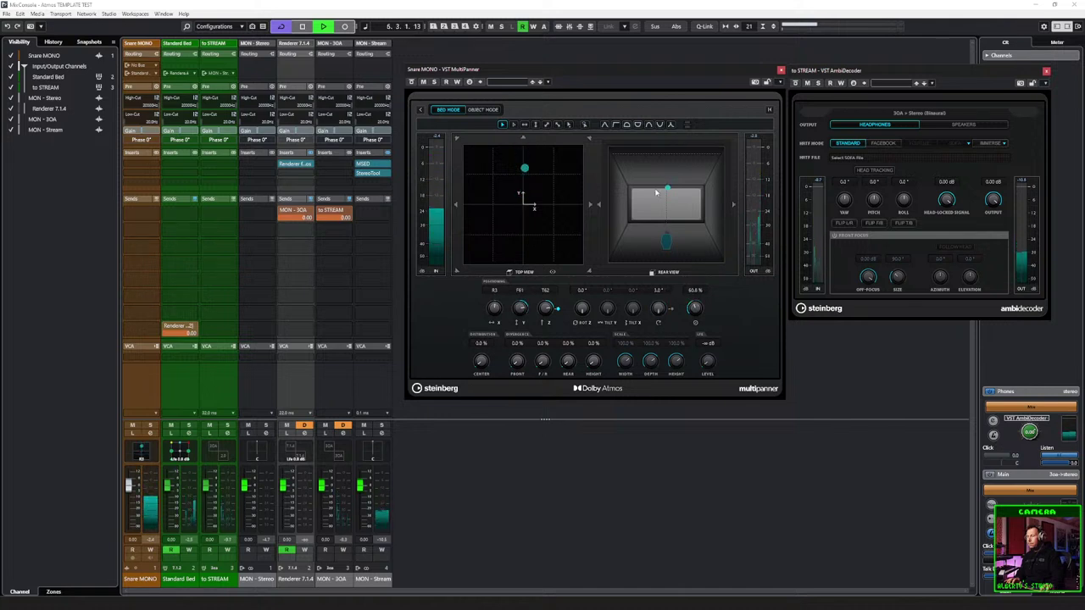
pyautogui.moveTo(661, 186); pyautogui.dragTo(668, 282)
pyautogui.press('space')
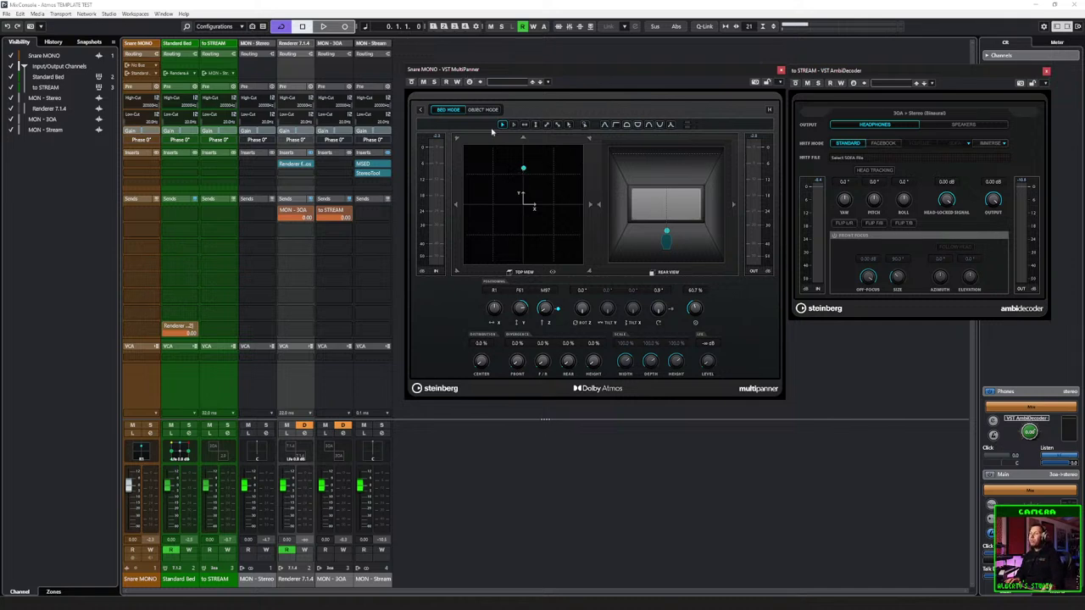
# Step: Enable automation Read on the Snare MONO MultiPanner and leave the AmbiDecoder output on Headphones
pyautogui.click(446, 81)
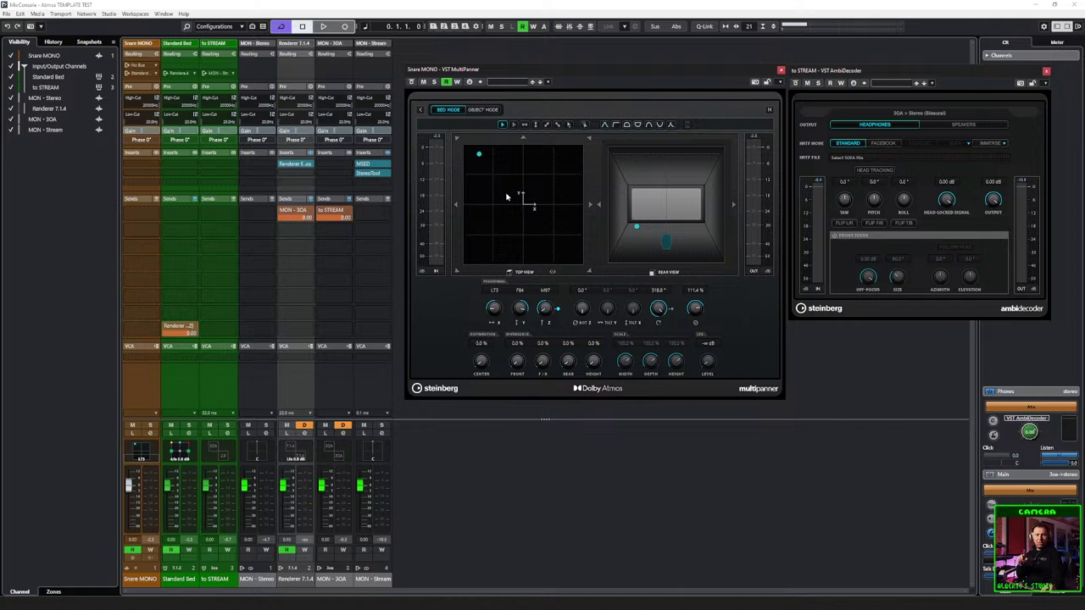
pyautogui.click(968, 126)
pyautogui.click(881, 124)
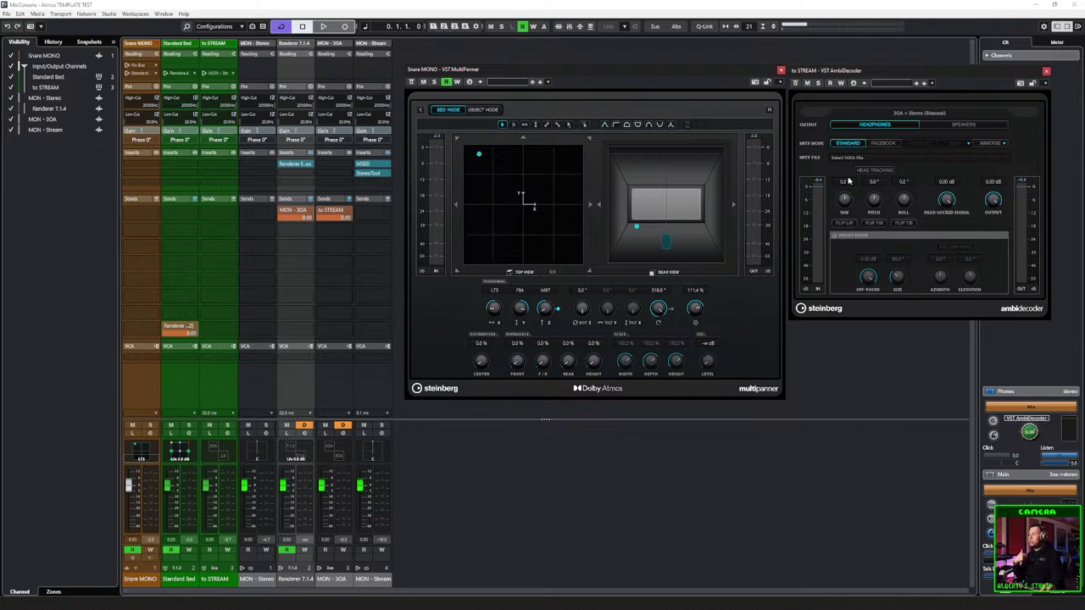
# Step: Play back the panned snare repeatedly while switching the to STREAM AmbiDecoder output between Speakers and Headphones to compare them
pyautogui.press('space')
pyautogui.click(958, 125)
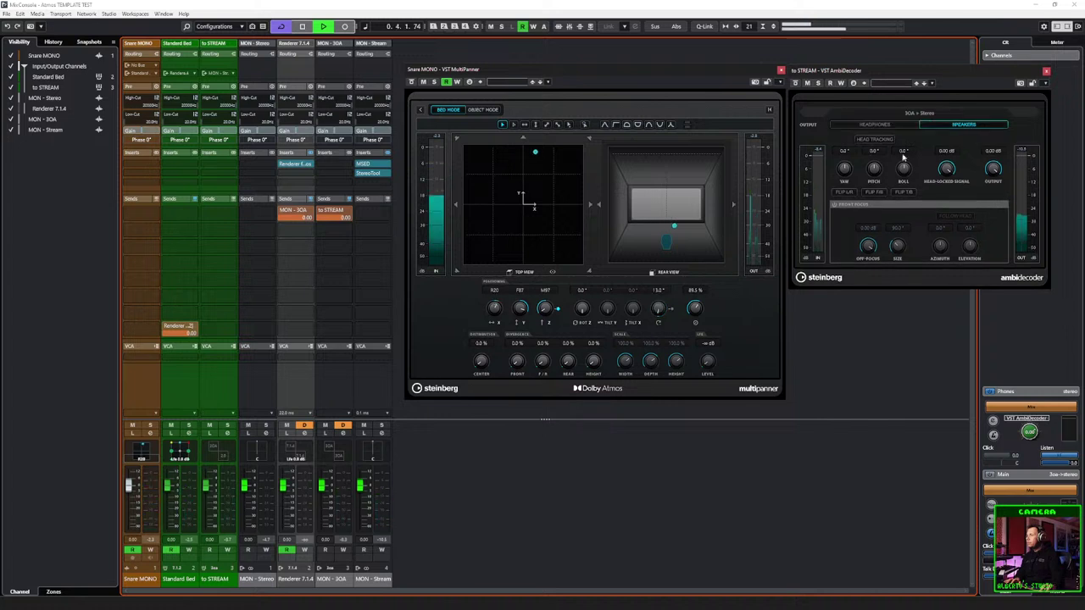
pyautogui.click(872, 125)
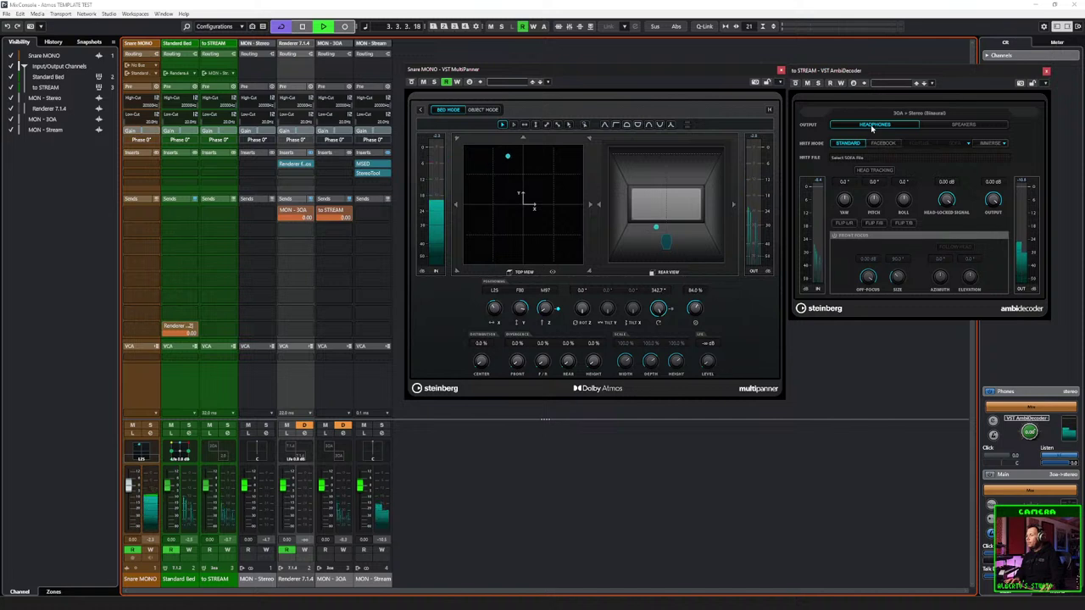
pyautogui.click(949, 125)
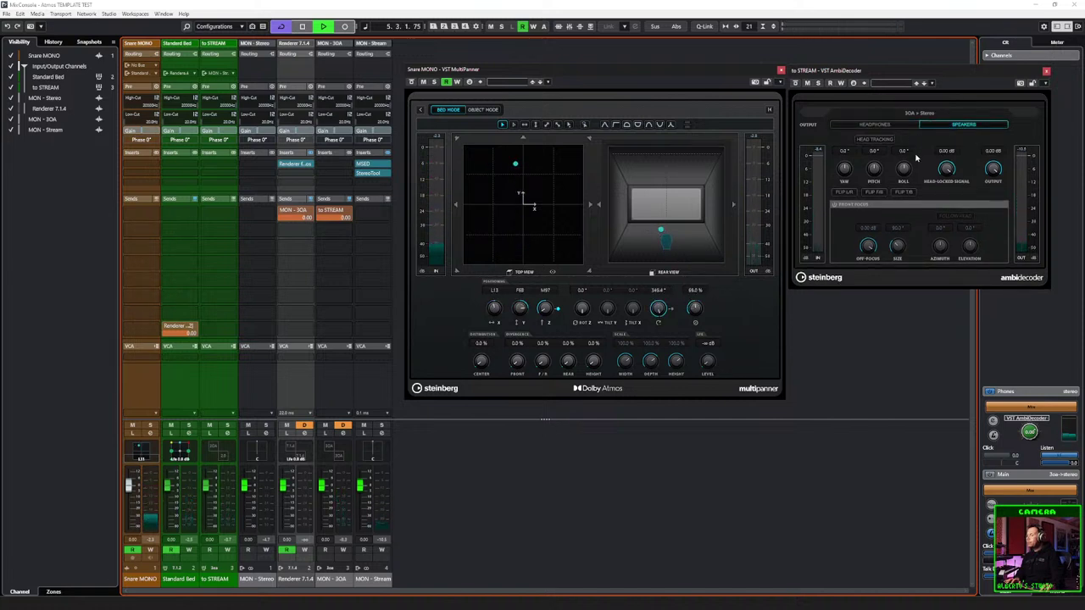
pyautogui.click(874, 127)
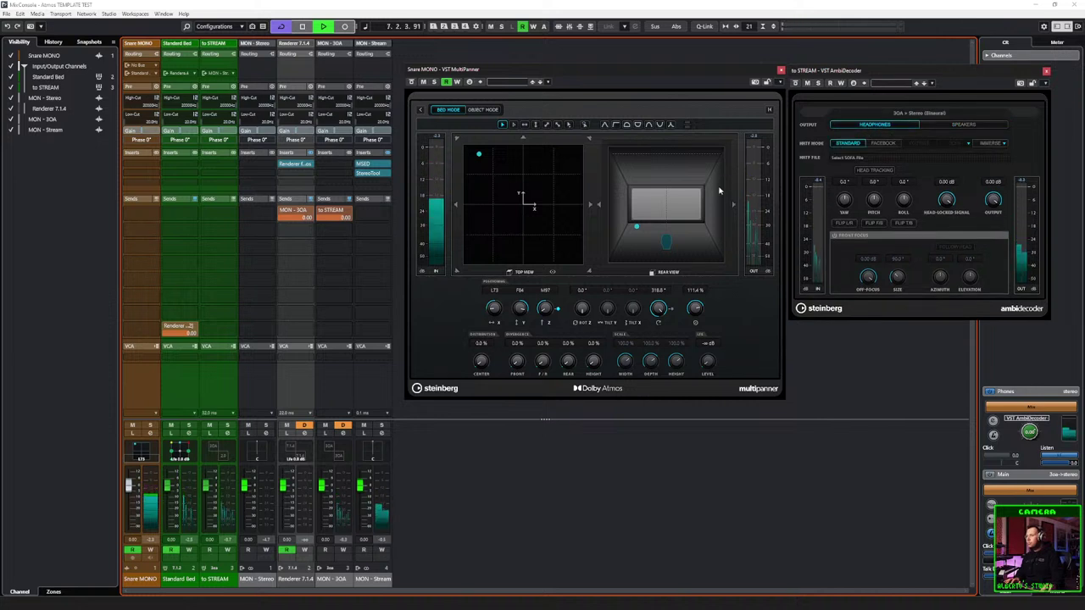
pyautogui.press('space')
pyautogui.press('space')
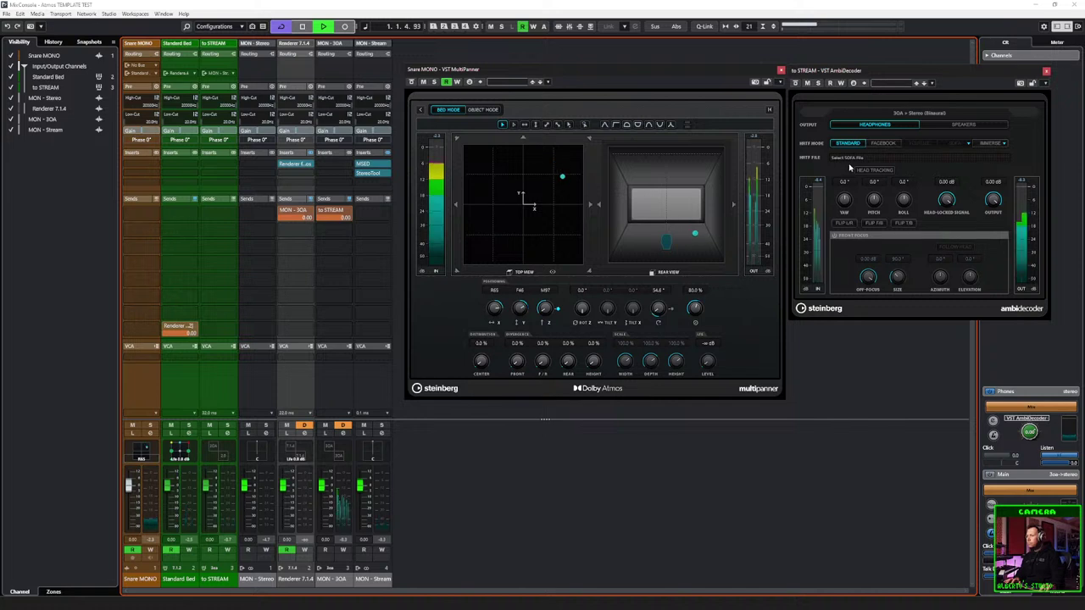
pyautogui.press('space')
pyautogui.press('space')
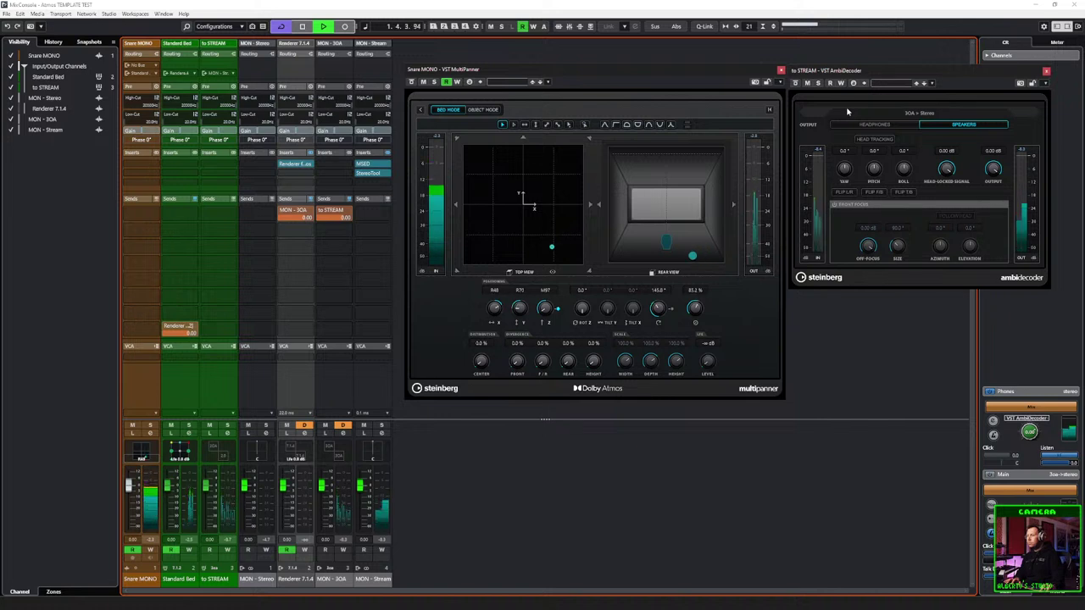
pyautogui.press('space')
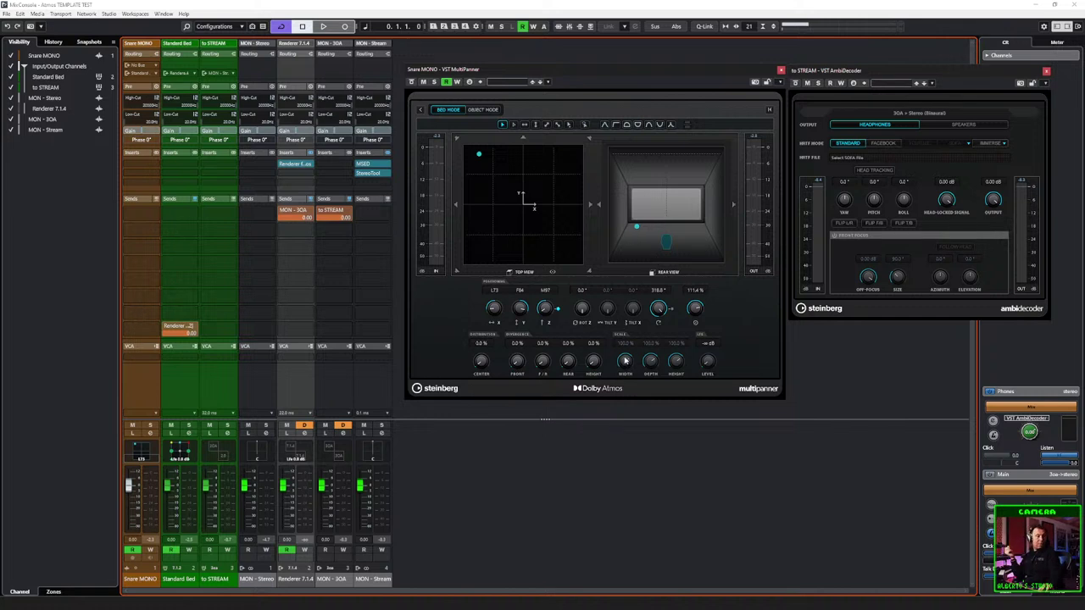
# Step: Close the Snare MONO MultiPanner and the to STREAM AmbiDecoder windows
pyautogui.click(778, 75)
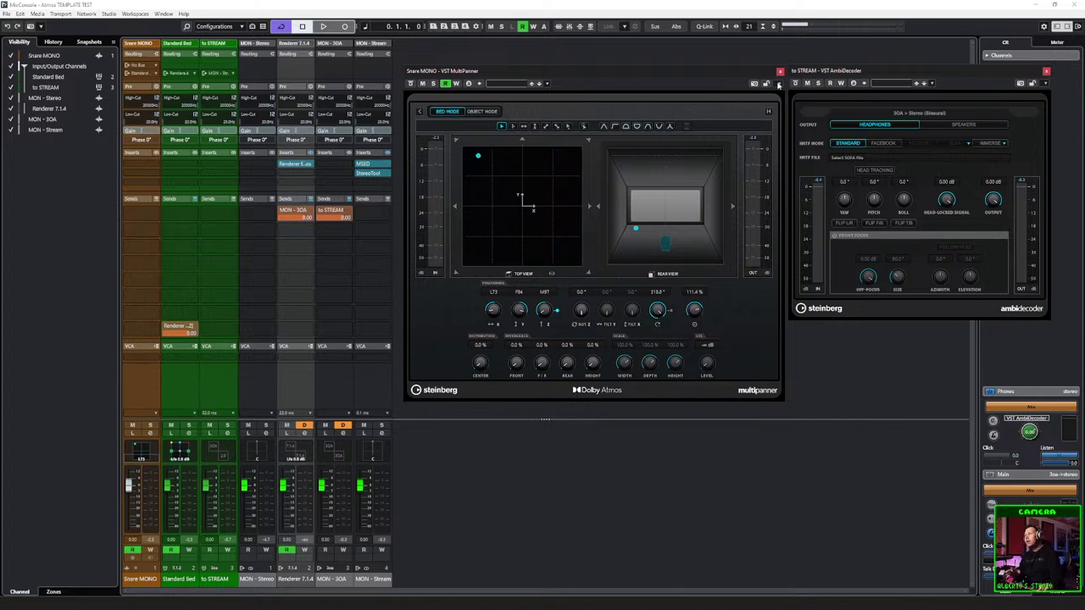
pyautogui.click(780, 73)
pyautogui.moveTo(1017, 70); pyautogui.dragTo(898, 62)
pyautogui.click(926, 63)
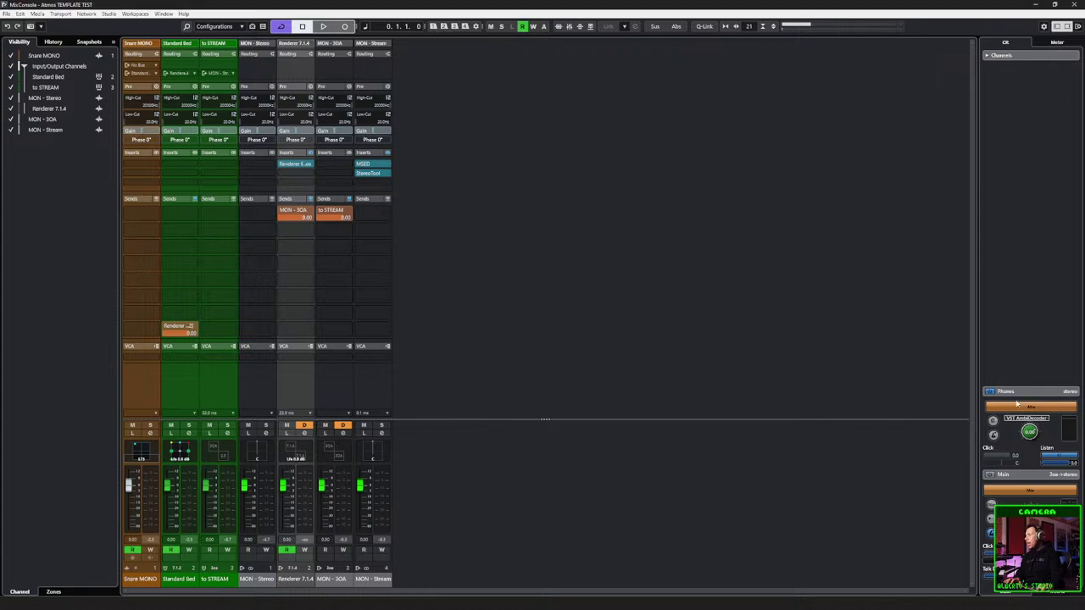
# Step: Examine the Phones channel's VST AmbiDecoder and the Phones and Main insert slots in the Control Room
pyautogui.click(1027, 428)
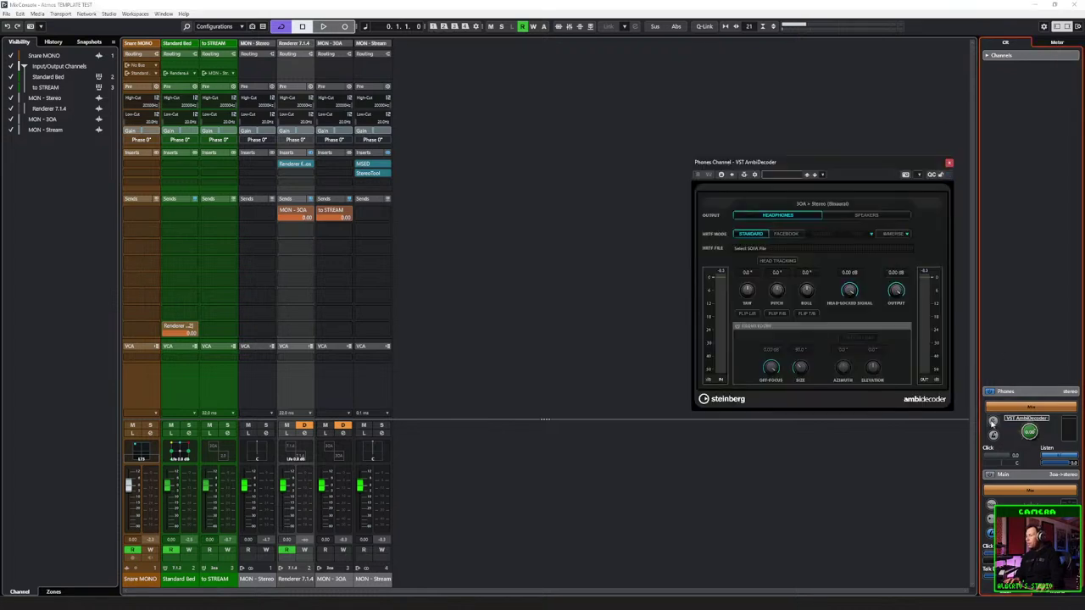
pyautogui.click(948, 162)
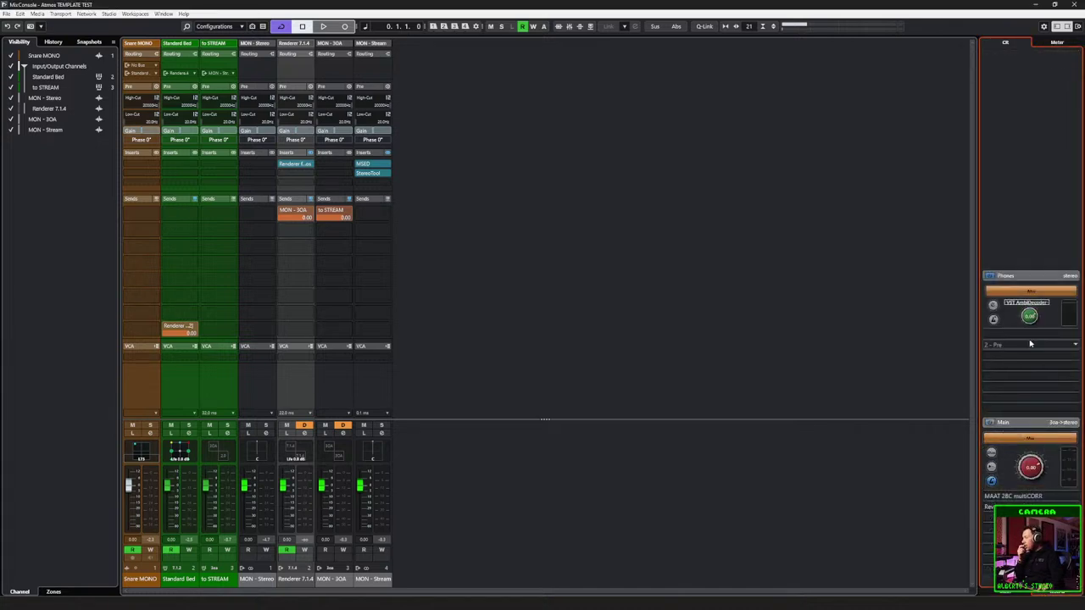
pyautogui.click(1074, 335)
pyautogui.click(997, 319)
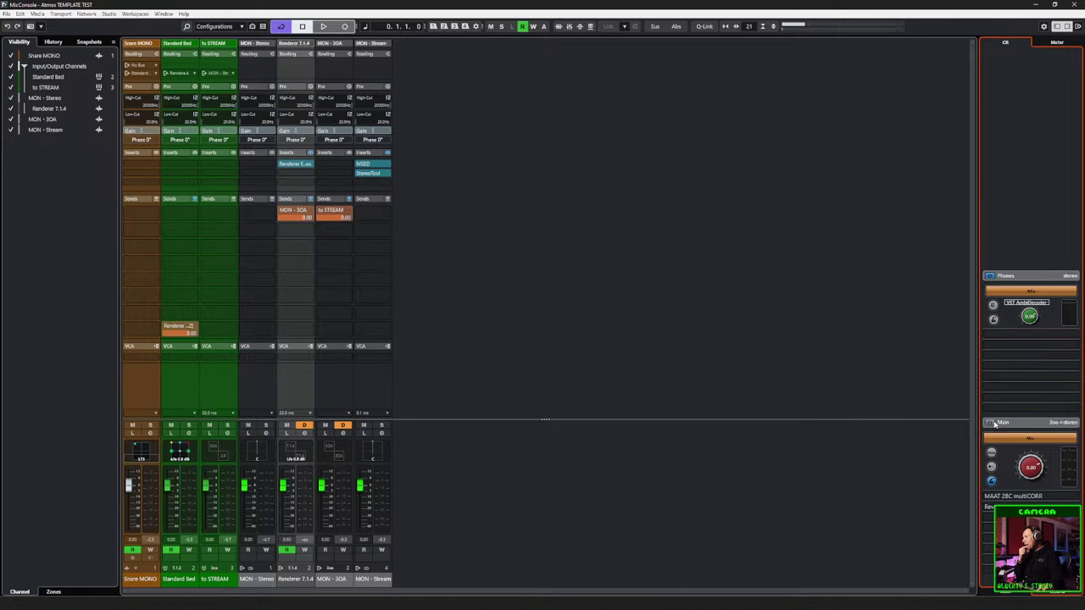
pyautogui.click(712, 368)
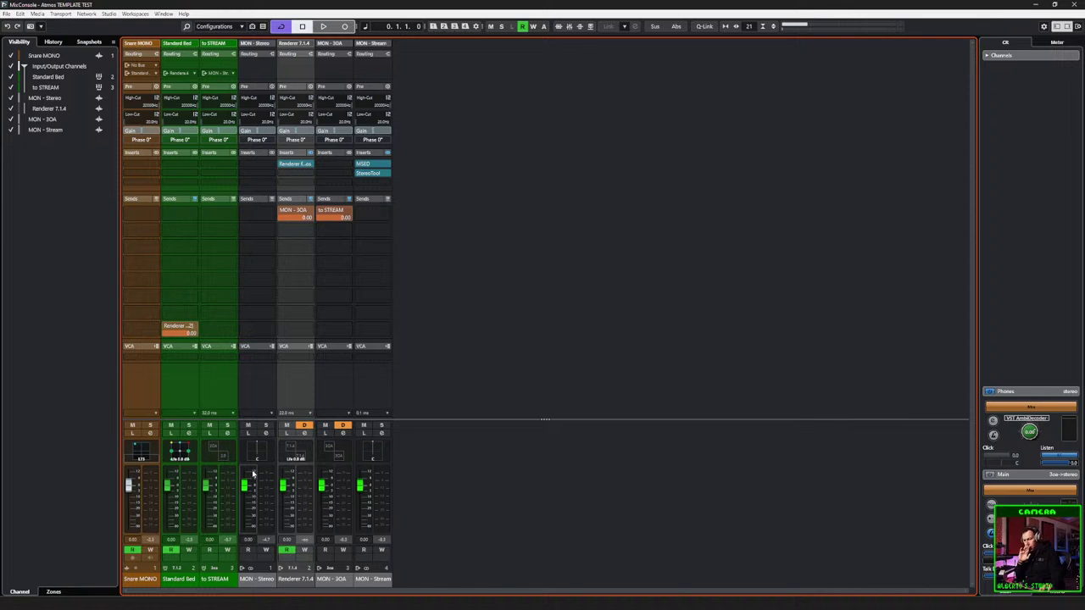
# Step: Disable automation Read on the Snare MONO MultiPanner and pan the snare near the front centre, at about L1 and F34
pyautogui.doubleClick(140, 451)
pyautogui.moveTo(742, 148); pyautogui.dragTo(786, 181)
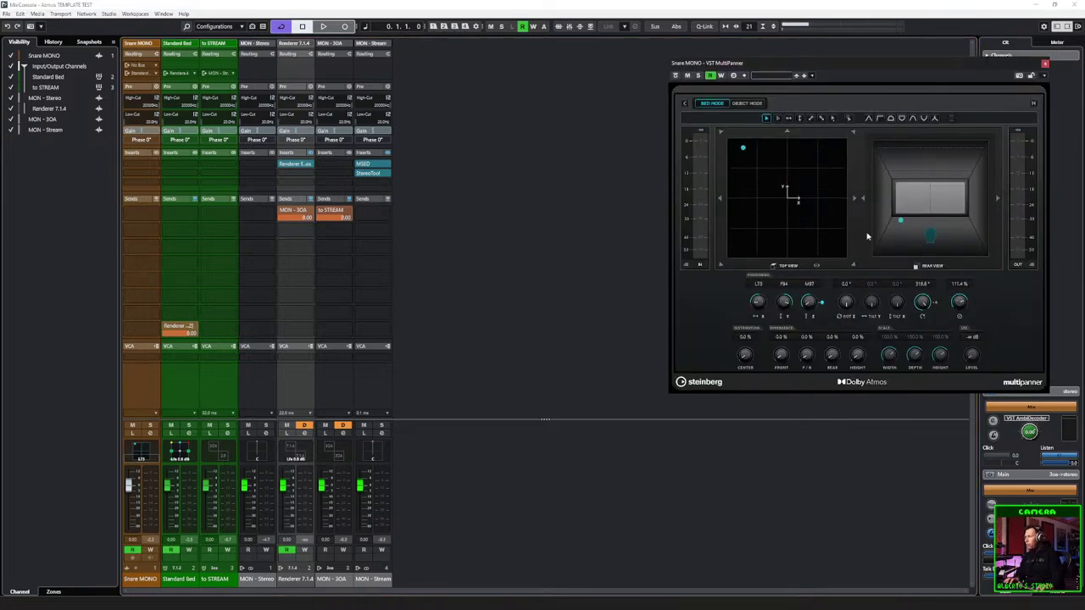
pyautogui.click(711, 74)
pyautogui.moveTo(747, 152); pyautogui.dragTo(786, 180)
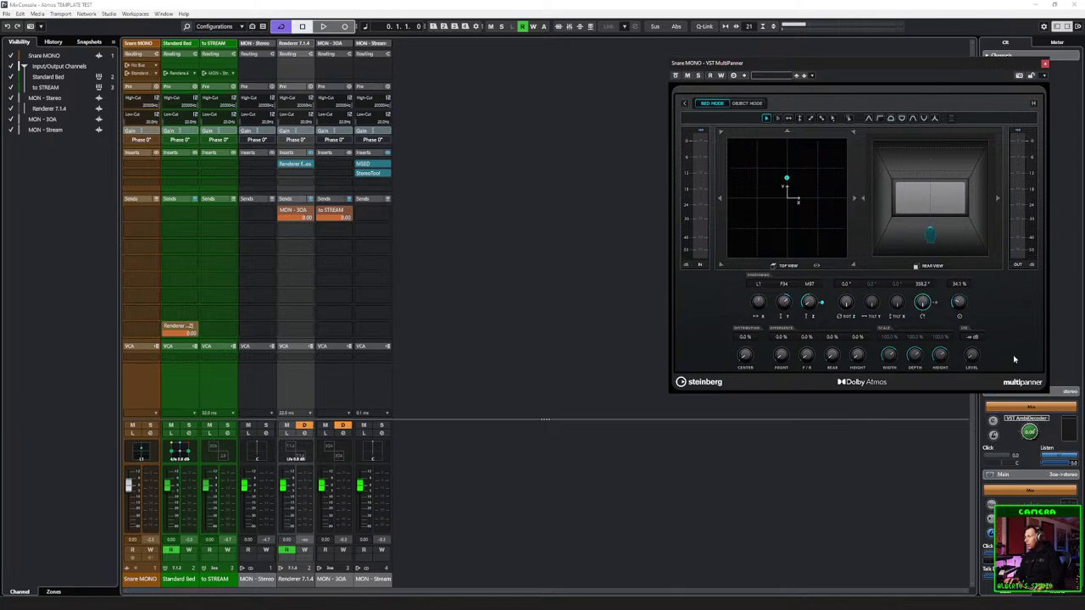
pyautogui.press('space')
pyautogui.click(1045, 63)
pyautogui.press('space')
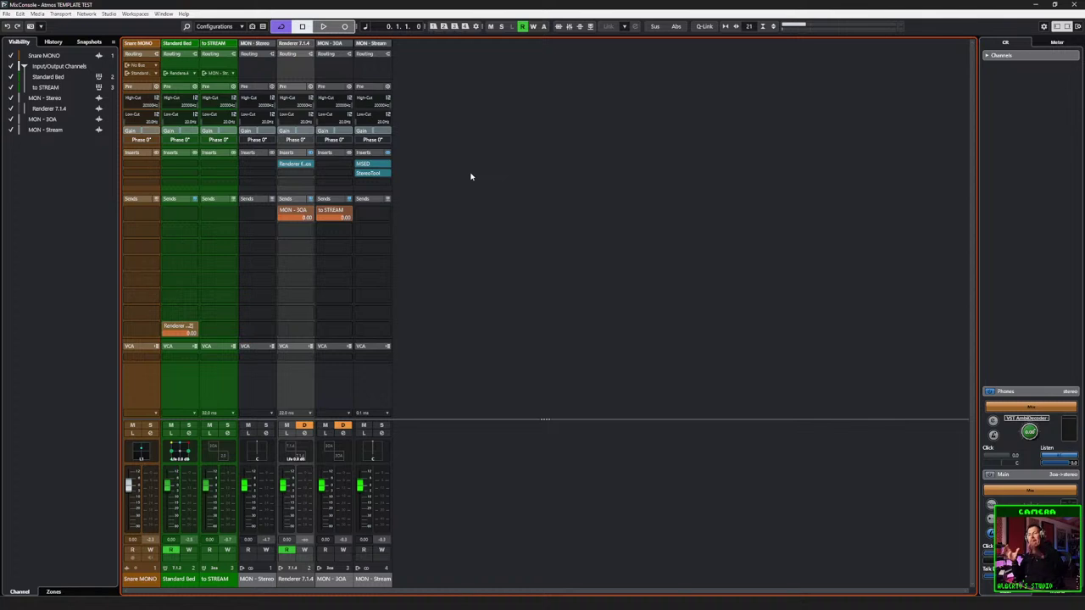
# Step: Examine the Renderer for Dolby Atmos on Renderer 7.1.4 alongside the Phones channel's AmbiDecoder, and close the decoder
pyautogui.click(294, 164)
pyautogui.moveTo(484, 79); pyautogui.dragTo(584, 58)
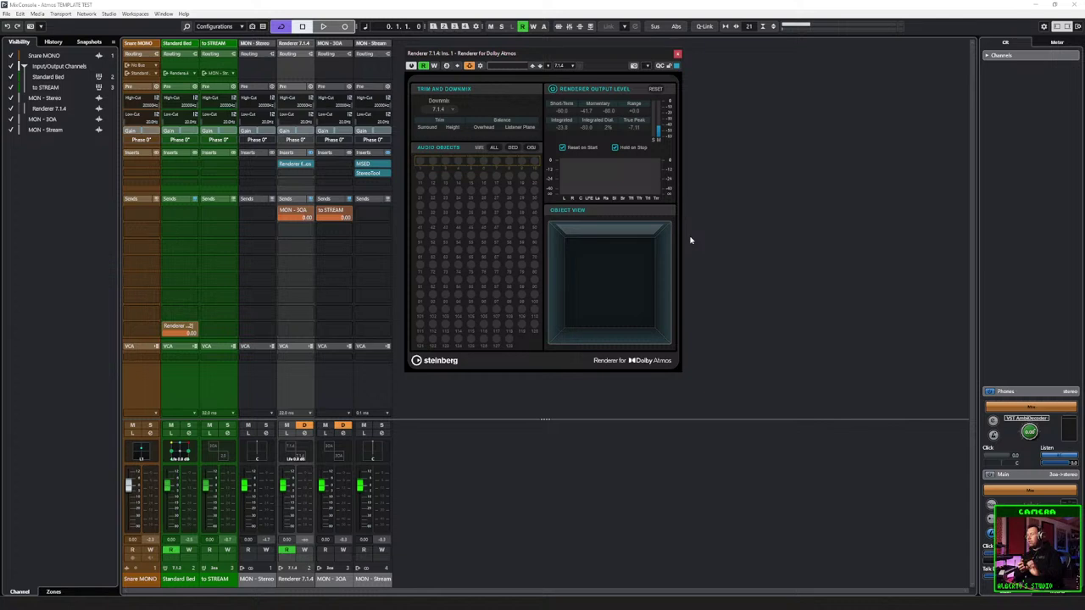
pyautogui.click(1032, 419)
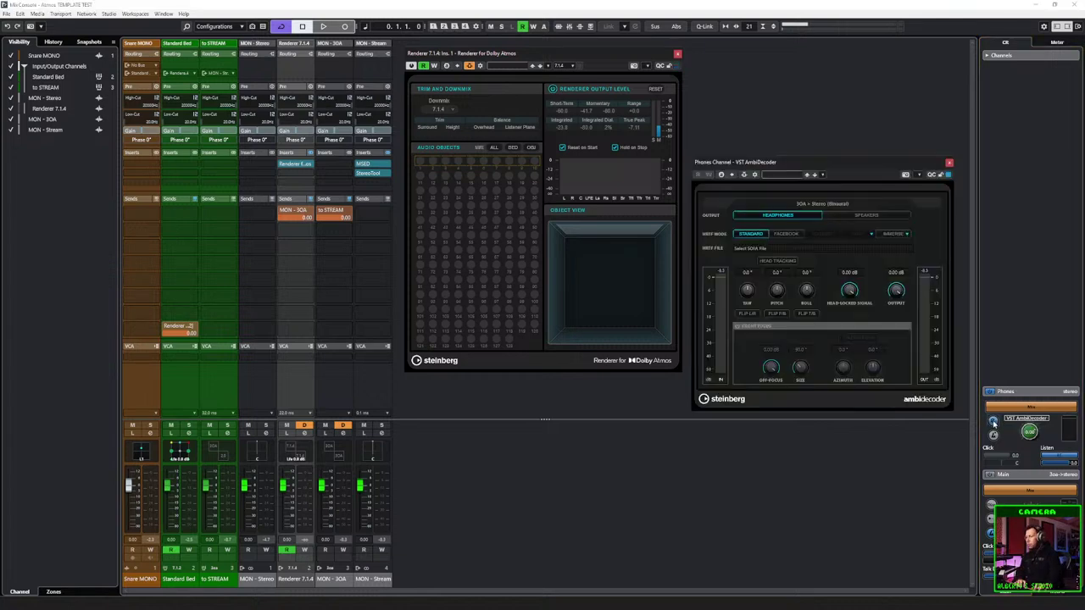
pyautogui.click(947, 168)
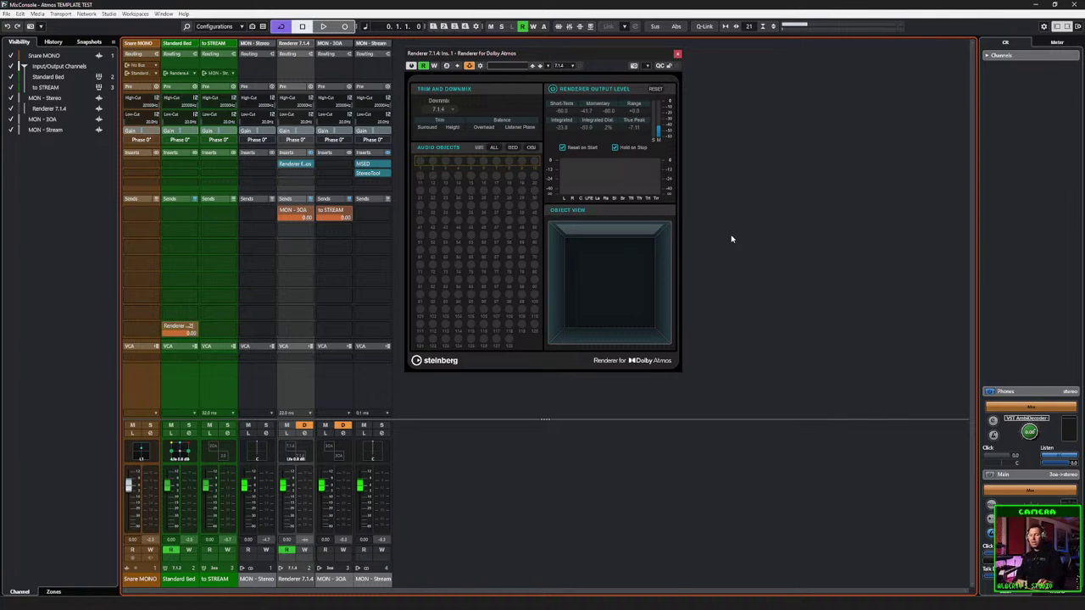
# Step: Select the MON - Stereo channel, review the renderer's downmix options without changing 7.1.4, and close the renderer
pyautogui.click(254, 579)
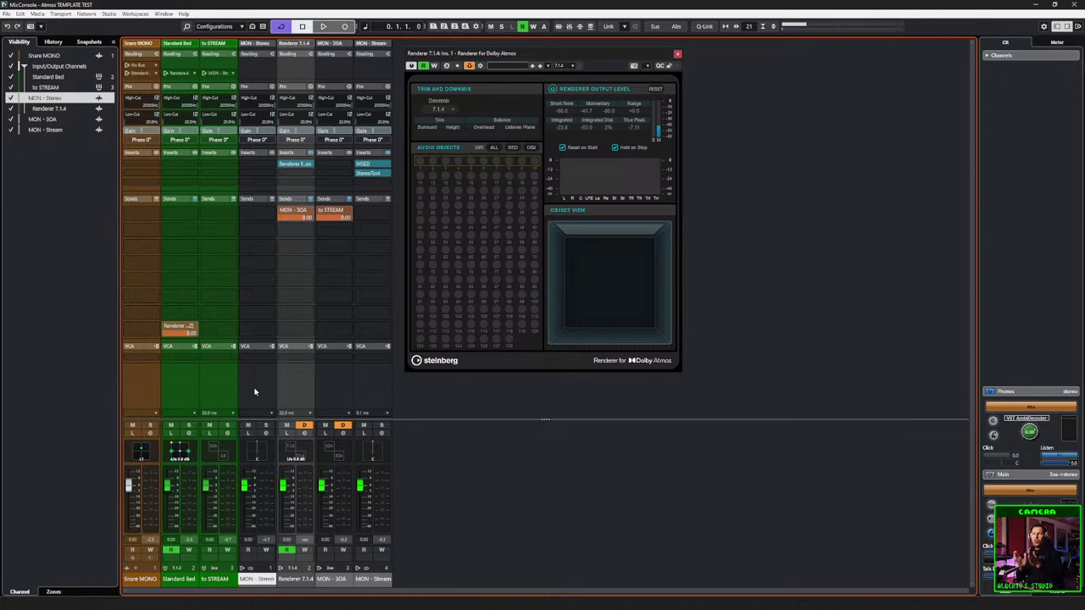
pyautogui.click(451, 111)
pyautogui.click(486, 113)
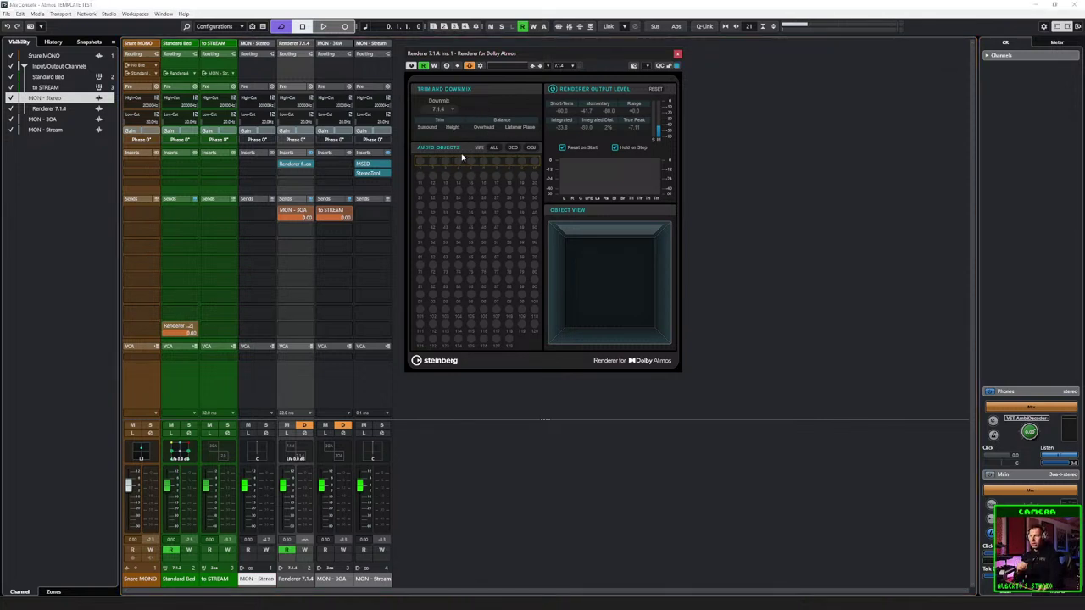
pyautogui.click(677, 53)
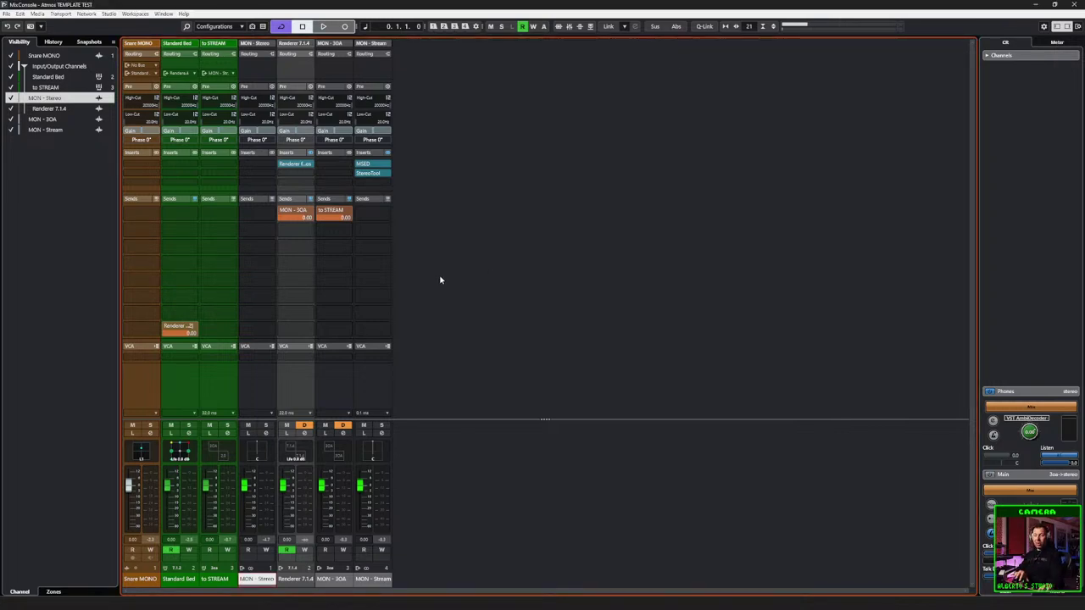
# Step: Return to the project window, mute the Snare MONO track and select it
pyautogui.press('F3')
pyautogui.click(108, 86)
pyautogui.click(140, 119)
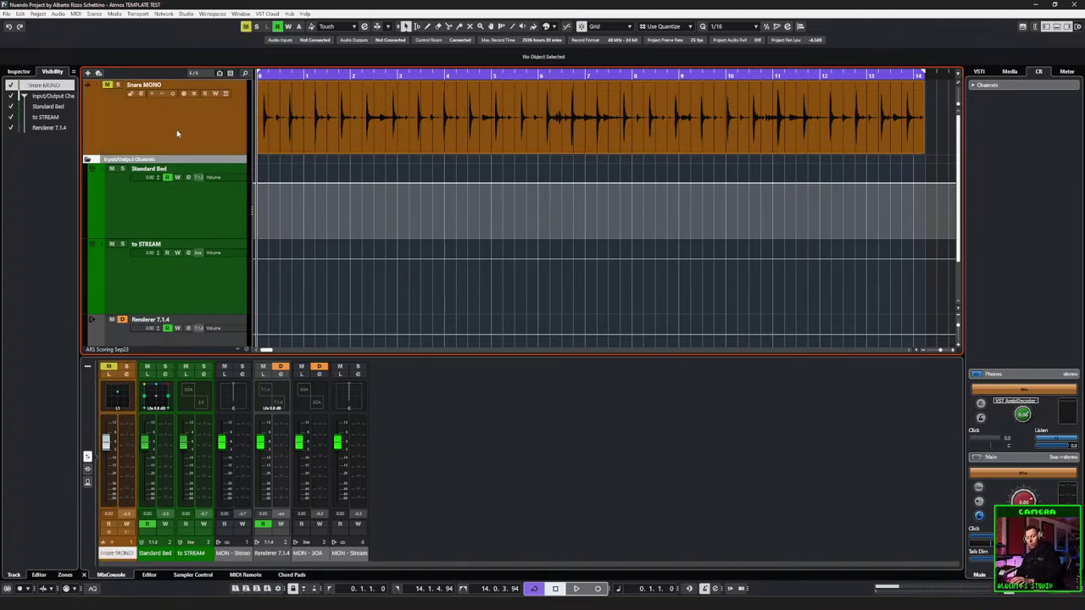
# Step: Add an instrument track named Amiga using the Amiga external instrument, with its audio output routed to Standard Bed
pyautogui.hotkey('ctrl', 't')
pyautogui.click(555, 140)
pyautogui.click(593, 210)
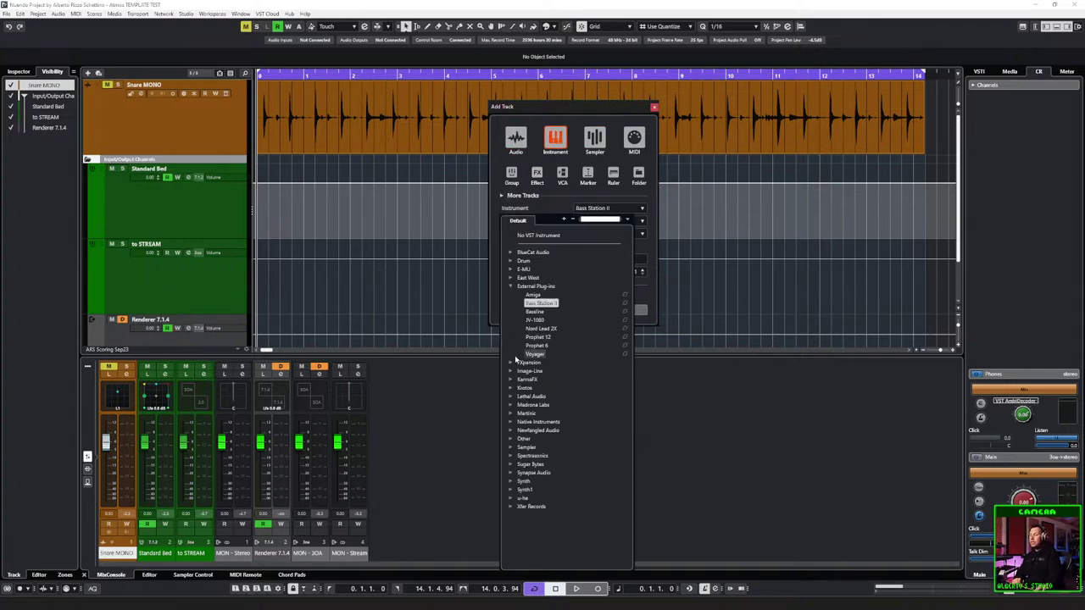
pyautogui.click(533, 295)
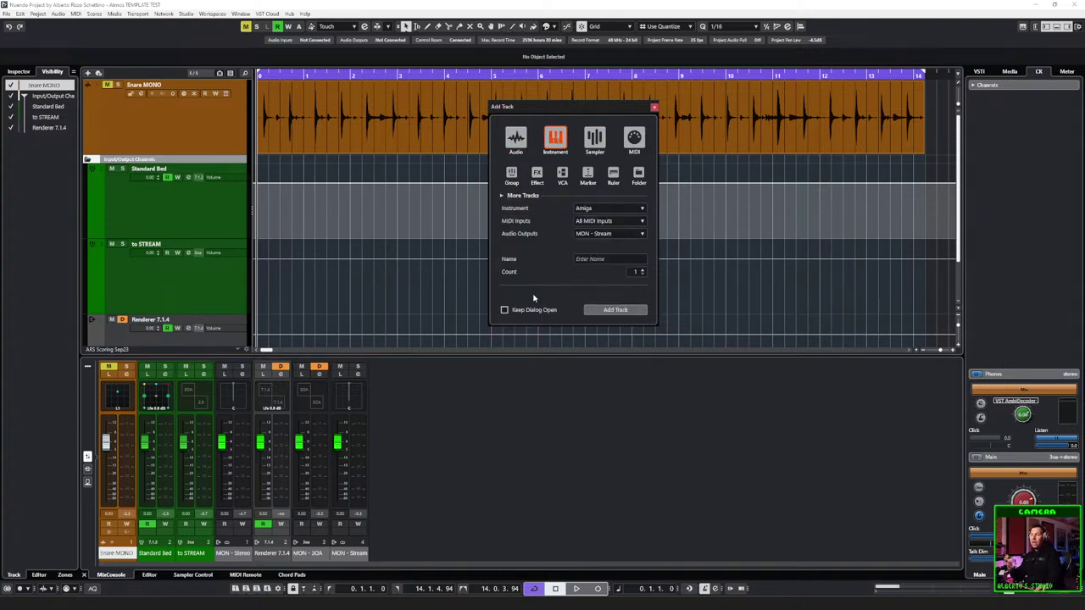
pyautogui.click(591, 235)
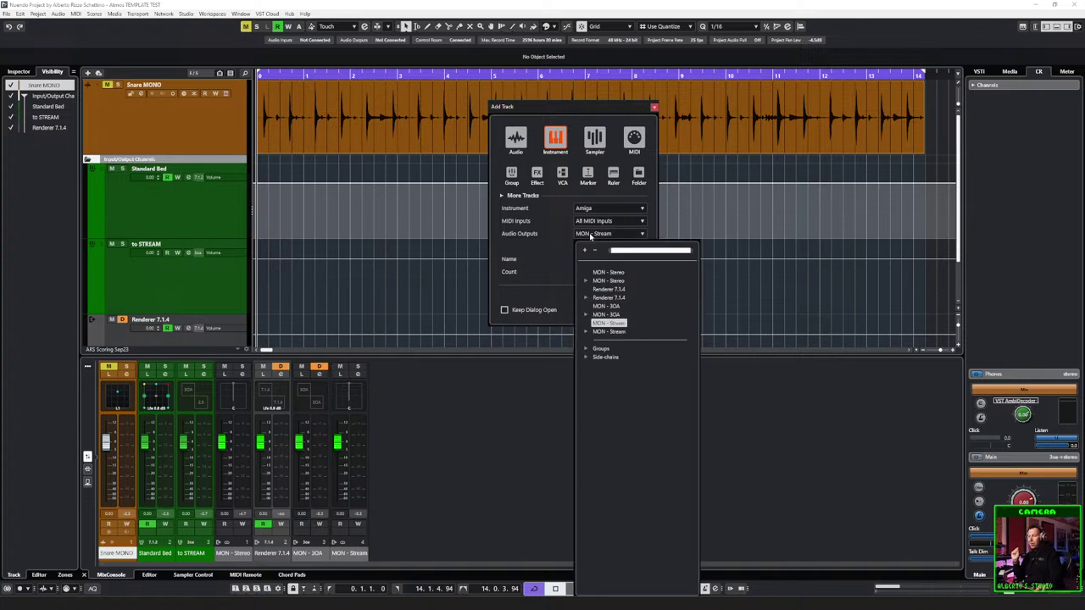
pyautogui.click(601, 349)
pyautogui.click(612, 357)
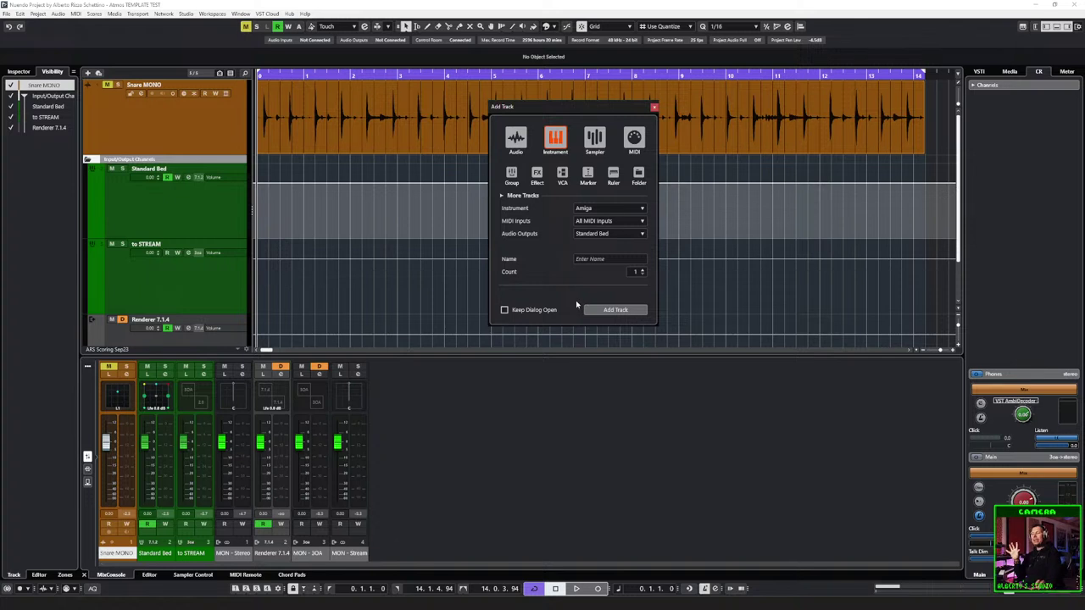
pyautogui.click(598, 261)
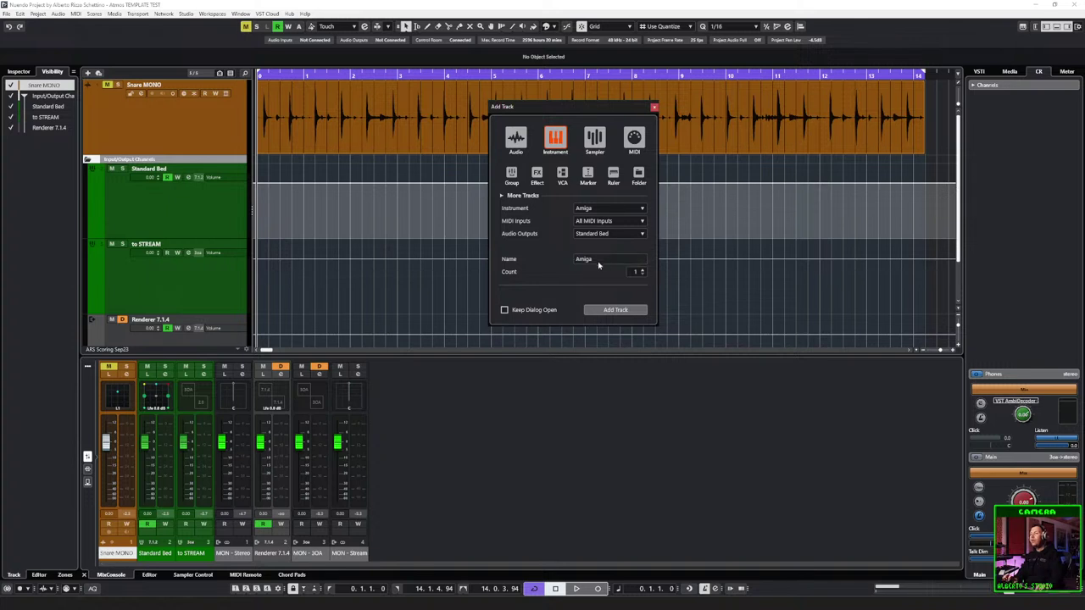
pyautogui.press('Return')
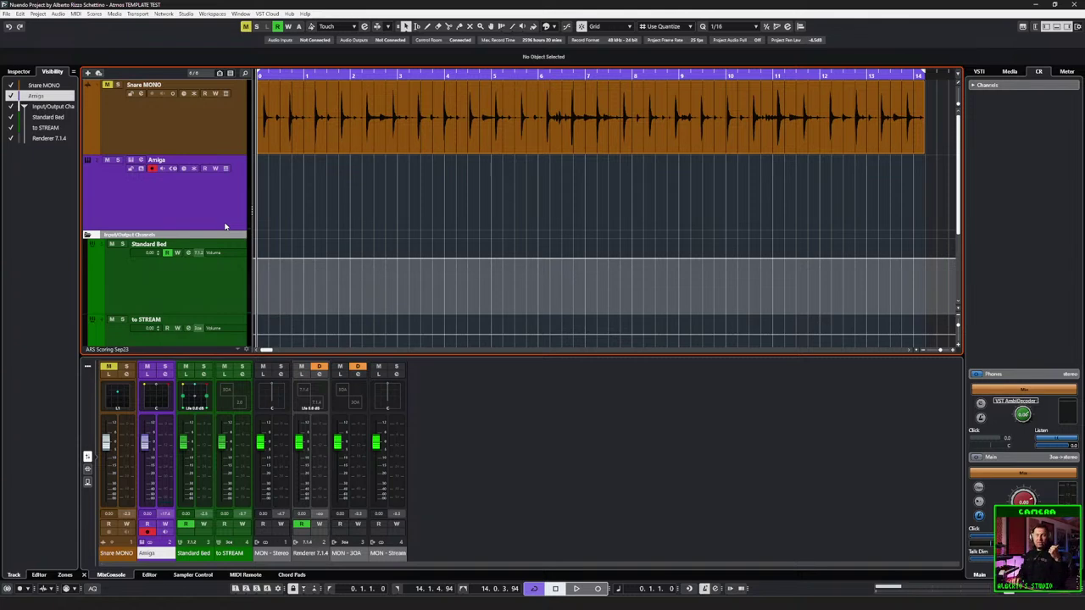
# Step: Remove the MSED and StereoTool inserts from MON - Stream in the MixConsole and solo the Amiga channel
pyautogui.press('F3')
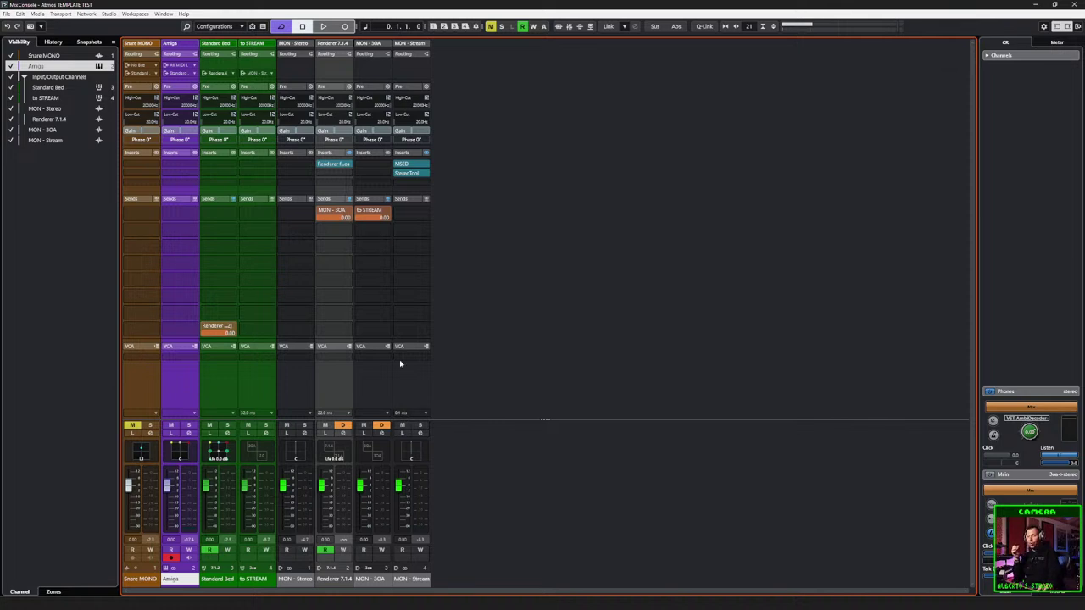
pyautogui.click(416, 164)
pyautogui.click(421, 183)
pyautogui.click(425, 174)
pyautogui.click(422, 191)
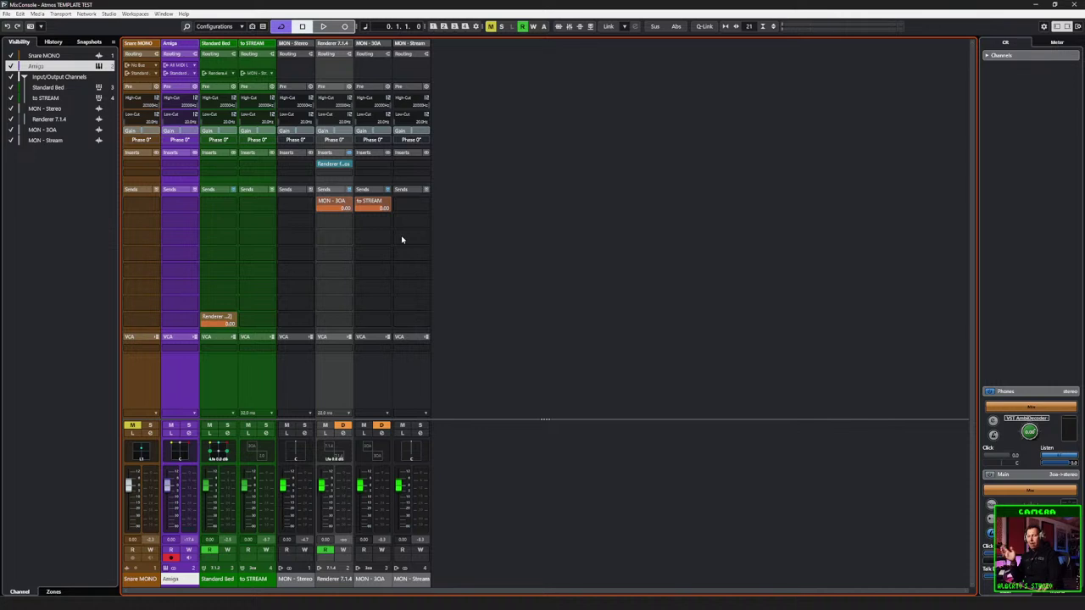
pyautogui.press('s')
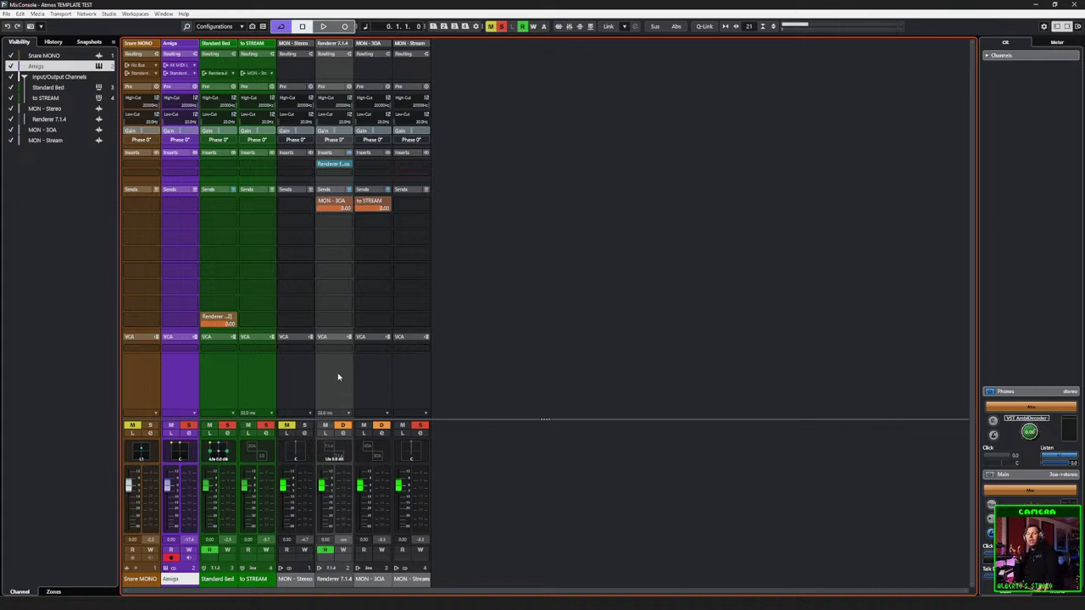
# Step: Open the Dolby Atmos renderer on Renderer 7.1.4, test the 2.0 downmix, restore 7.1.4 and close the renderer
pyautogui.click(348, 163)
pyautogui.press('Return')
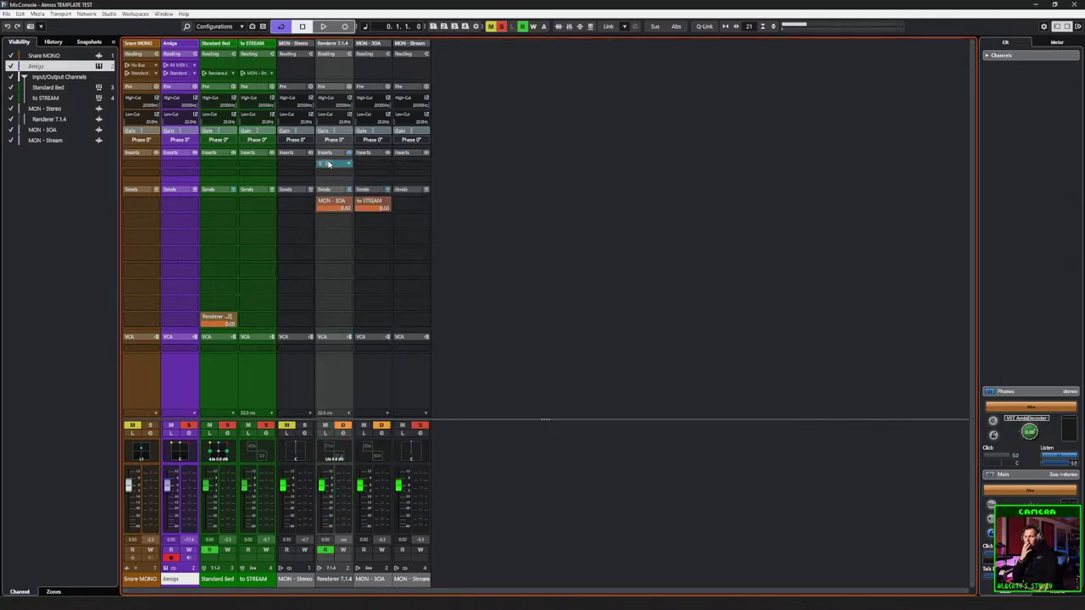
pyautogui.moveTo(543, 59); pyautogui.dragTo(649, 70)
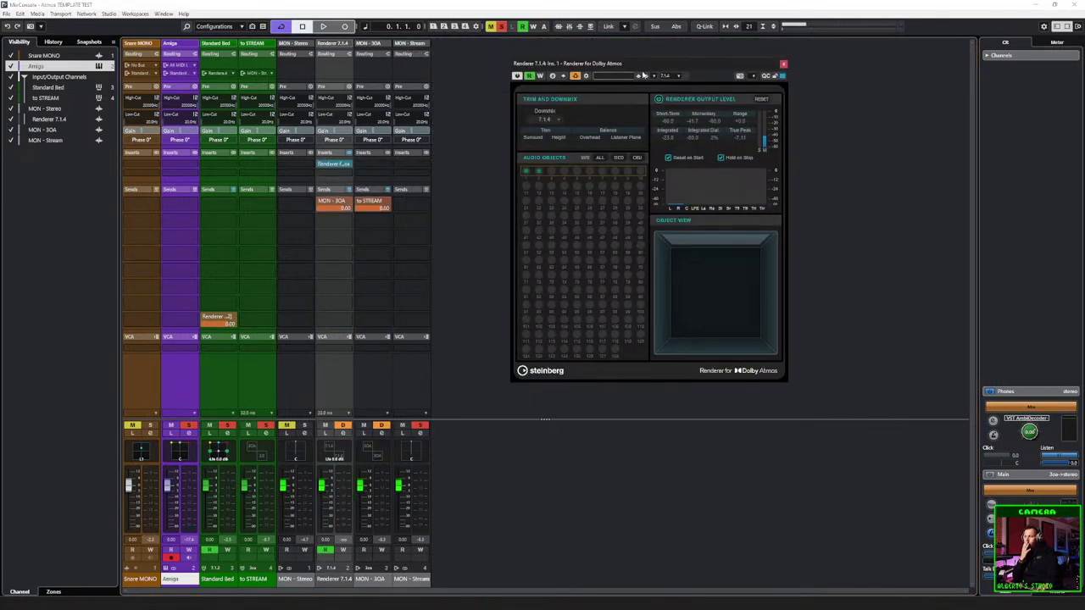
pyautogui.click(553, 121)
pyautogui.click(547, 139)
pyautogui.click(561, 124)
pyautogui.click(557, 128)
pyautogui.click(558, 121)
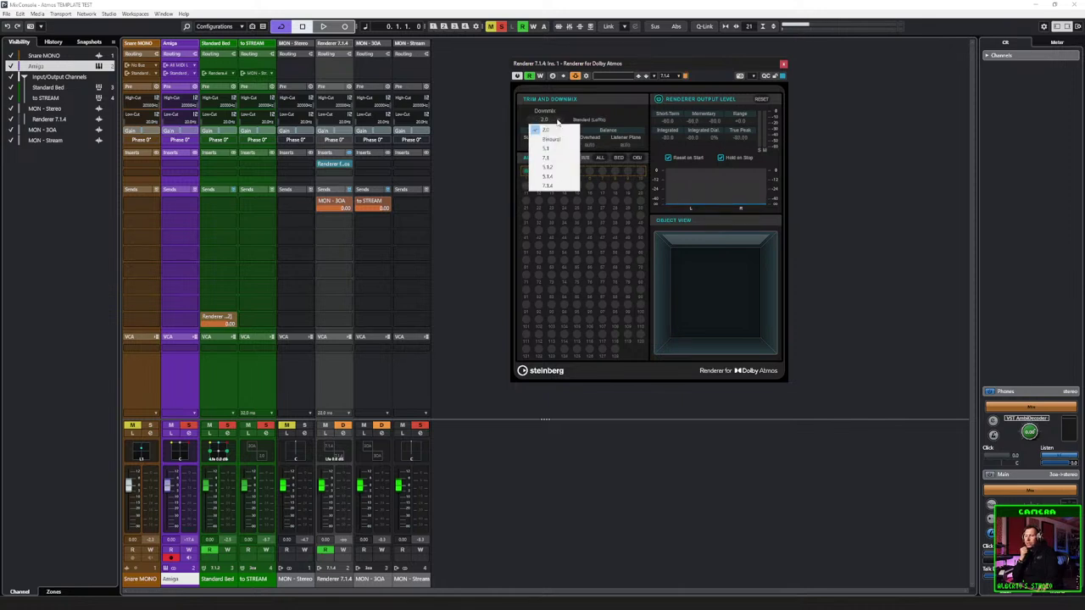
pyautogui.click(547, 187)
pyautogui.click(784, 64)
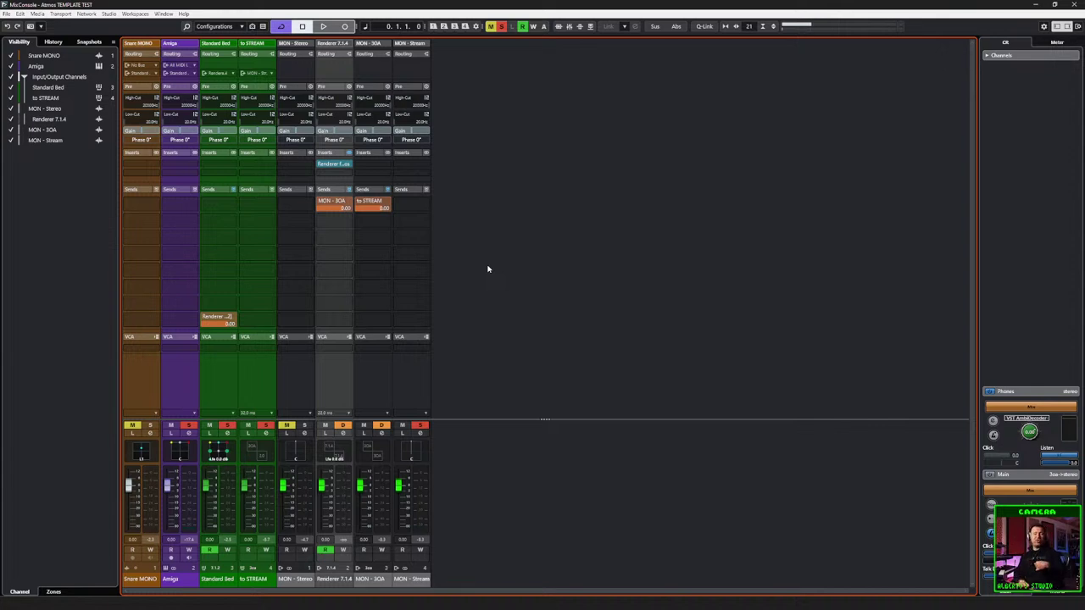
# Step: Examine the channel latency overview of the to STREAM channel and close it
pyautogui.click(254, 413)
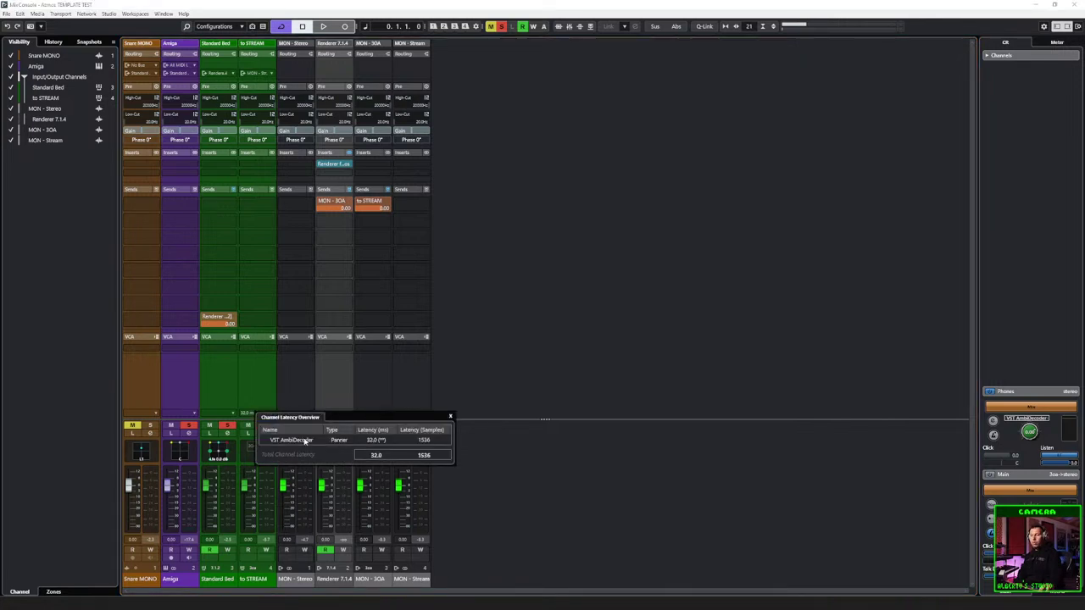
pyautogui.click(450, 416)
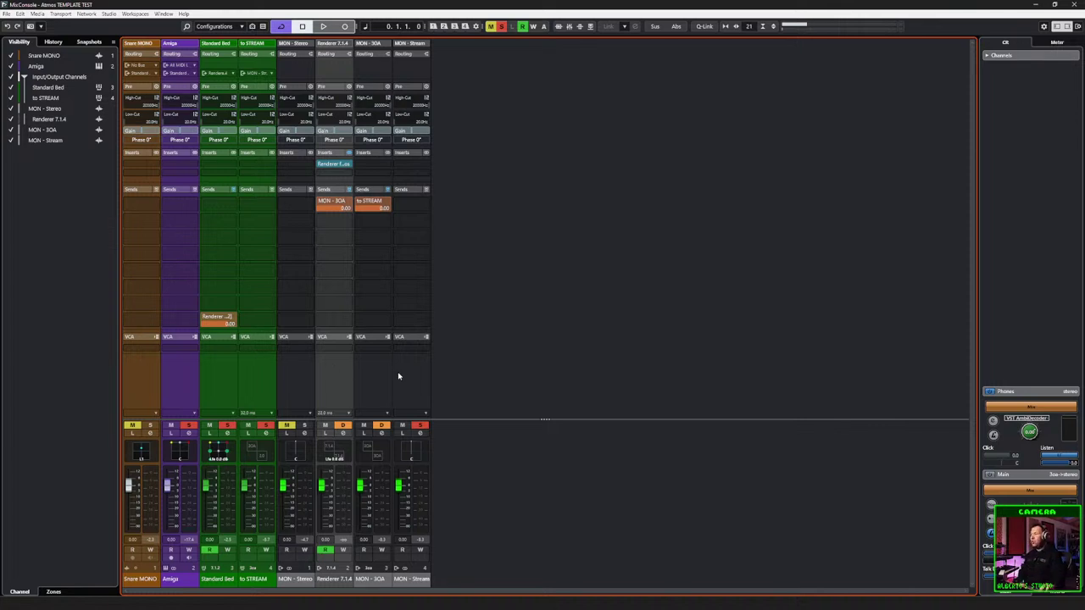
# Step: Add an FX channel named Avalanche Run after Amiga, using the Avalanche Run PEDAL effect in 3OA with its output on Standard Bed
pyautogui.click(182, 391)
pyautogui.doubleClick(181, 391)
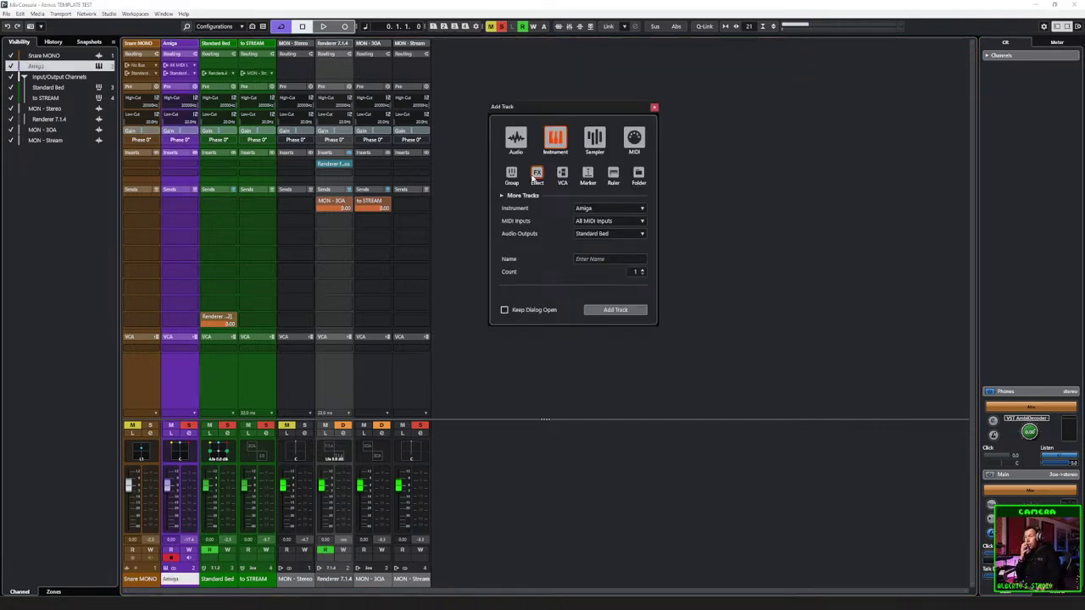
pyautogui.click(537, 175)
pyautogui.click(594, 208)
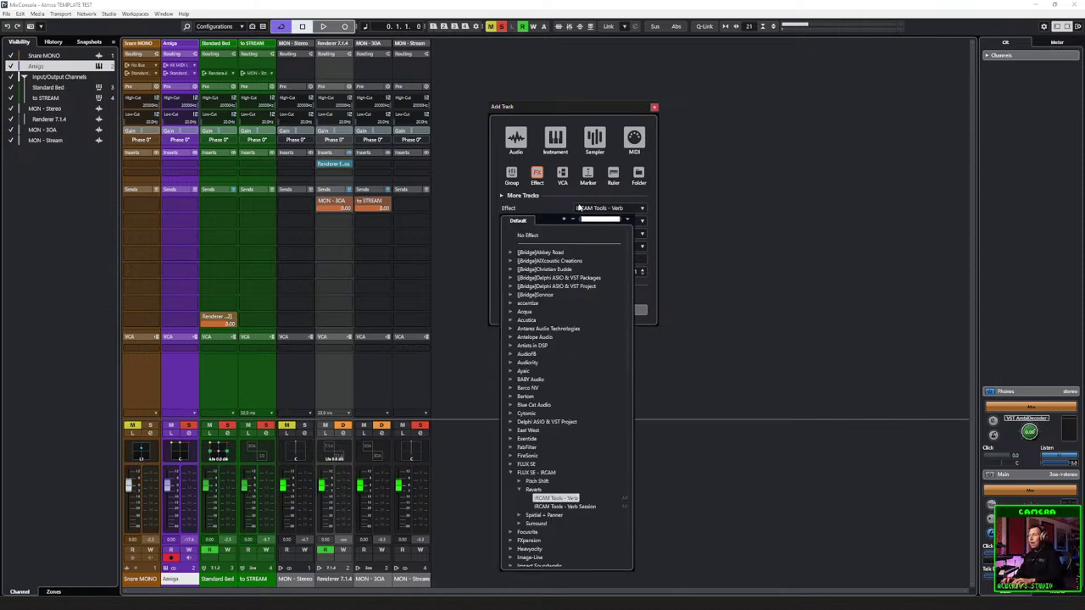
pyautogui.write('avalanche')
pyautogui.click(567, 263)
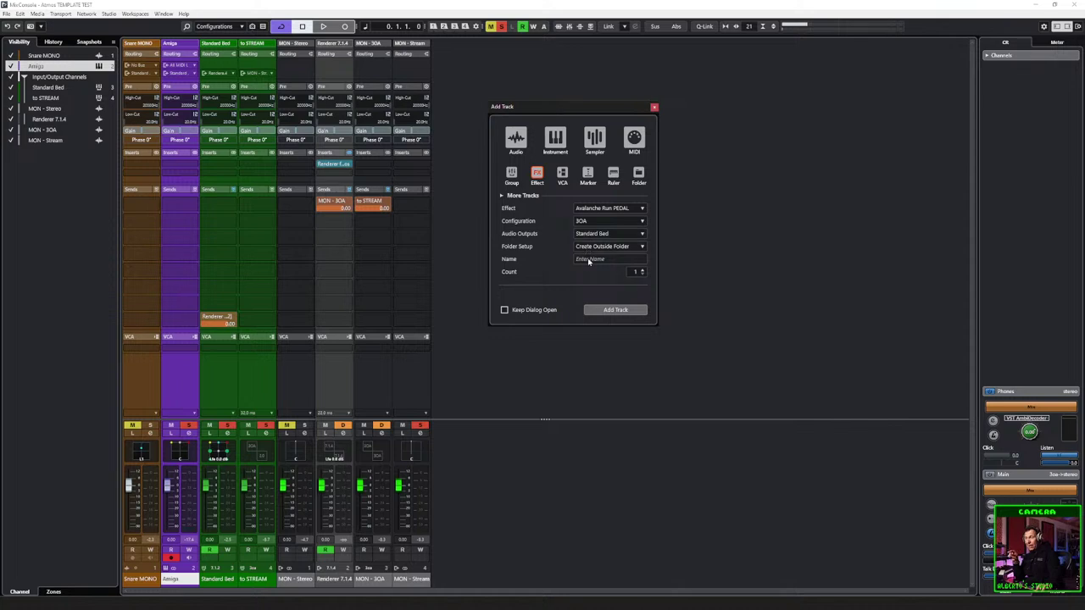
pyautogui.click(628, 258)
pyautogui.write('Avalanche ')
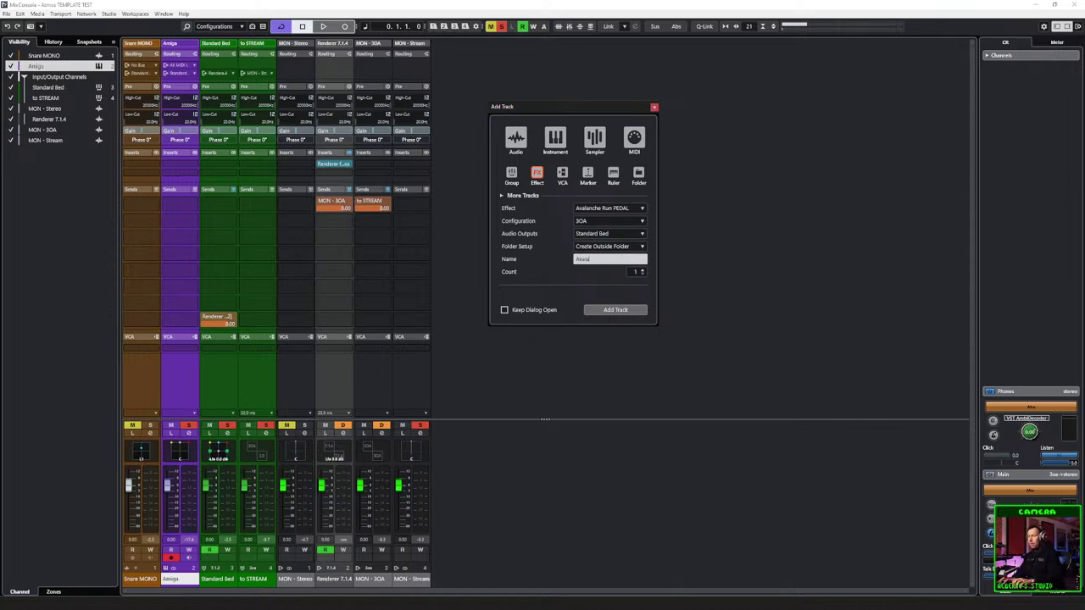
pyautogui.write('Bus')
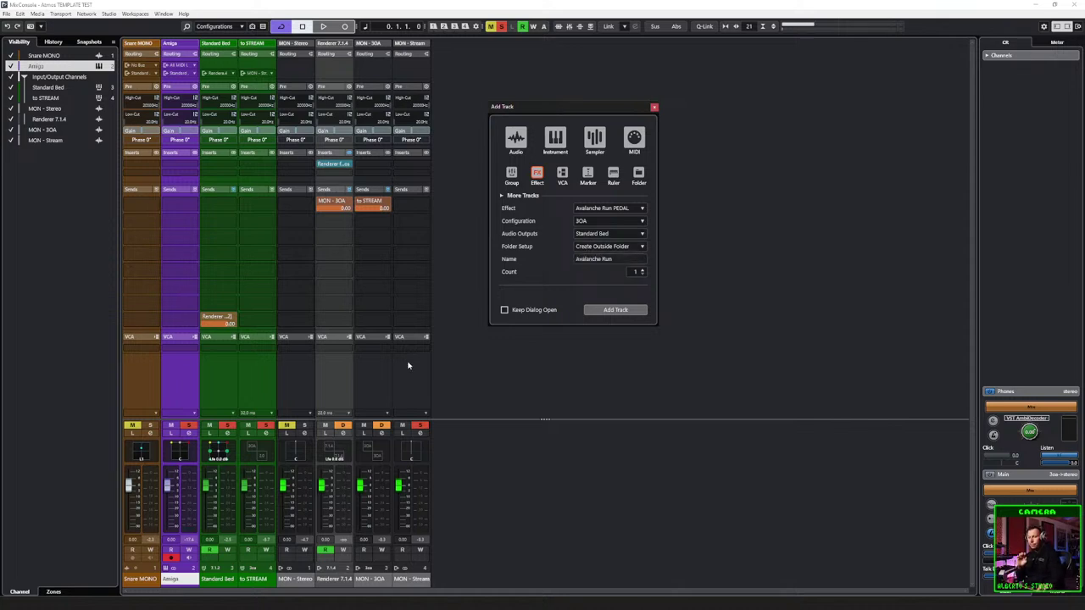
pyautogui.press('Return')
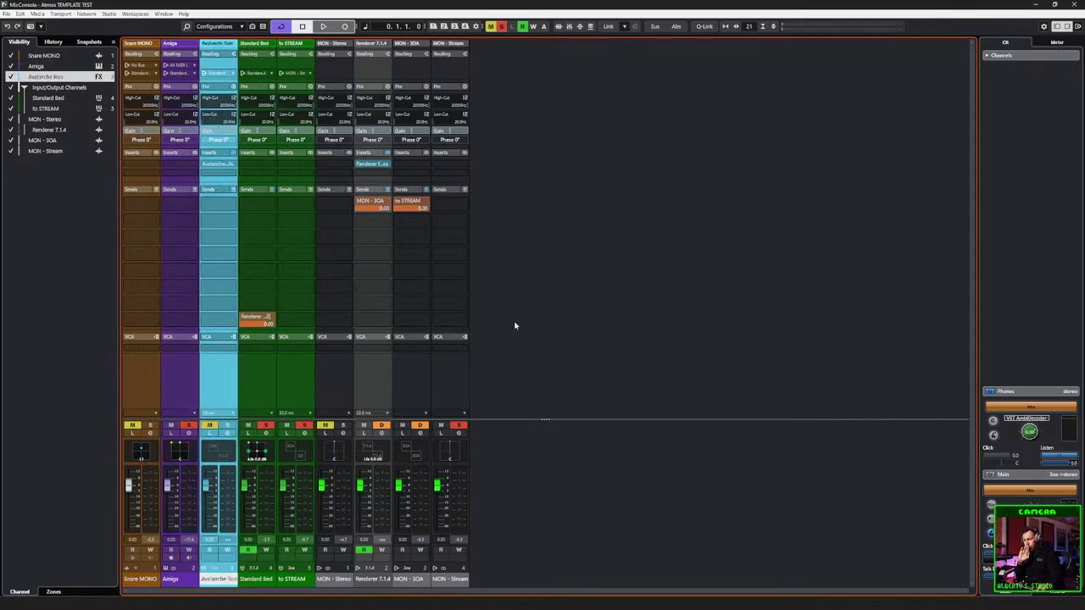
# Step: Add a send from the Amiga channel to Avalanche Run
pyautogui.click(192, 206)
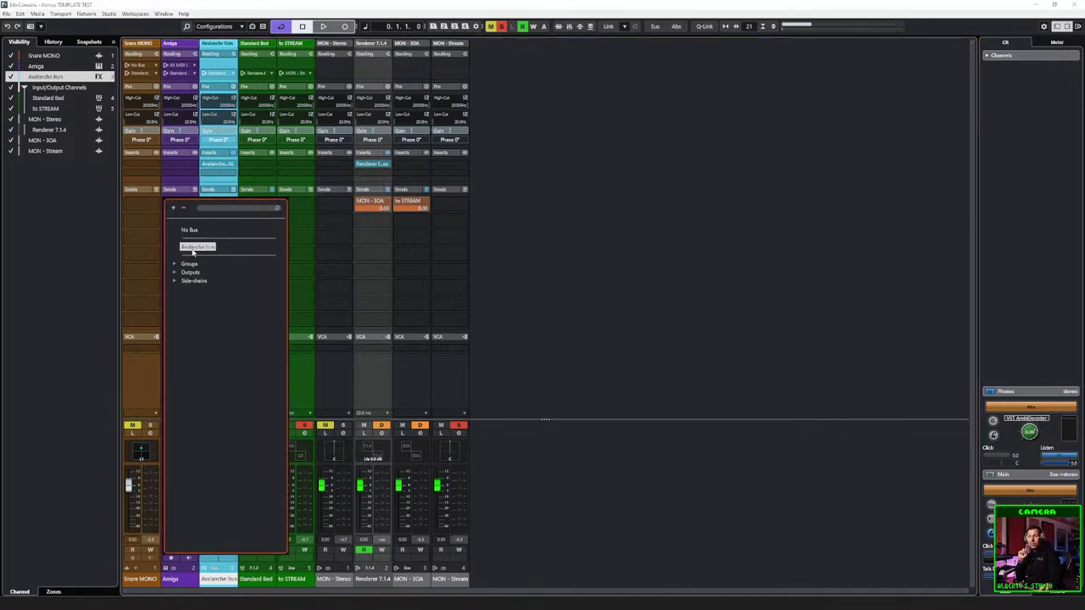
pyautogui.click(197, 246)
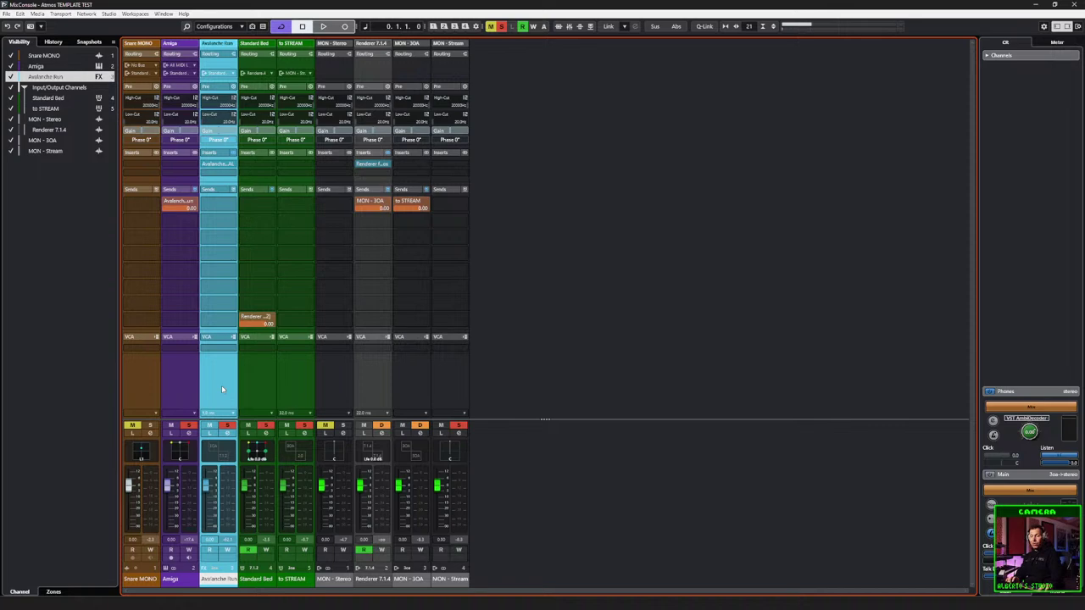
# Step: Add a stereo input bus named 2BUS Return in Audio Connections
pyautogui.press('F3')
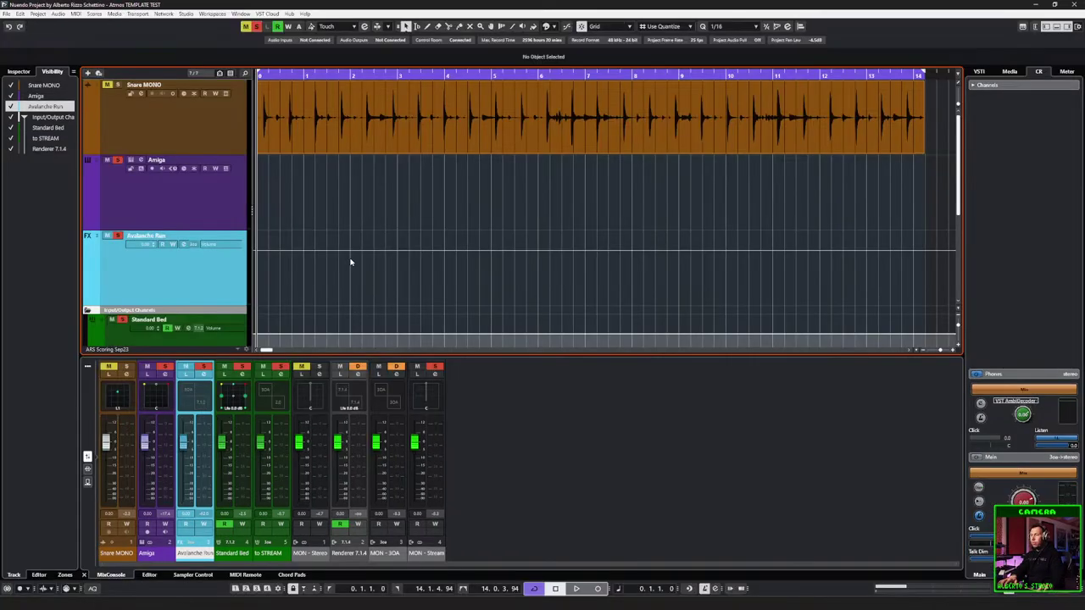
pyautogui.press('F3')
pyautogui.press('F4')
pyautogui.click(456, 89)
pyautogui.click(468, 102)
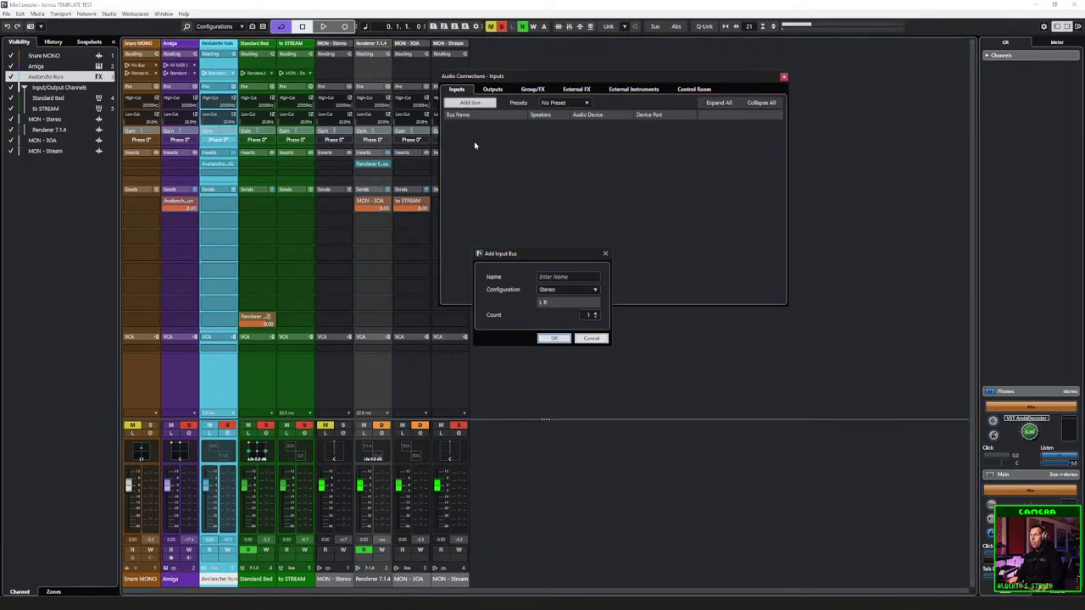
pyautogui.click(557, 278)
pyautogui.write('3OA')
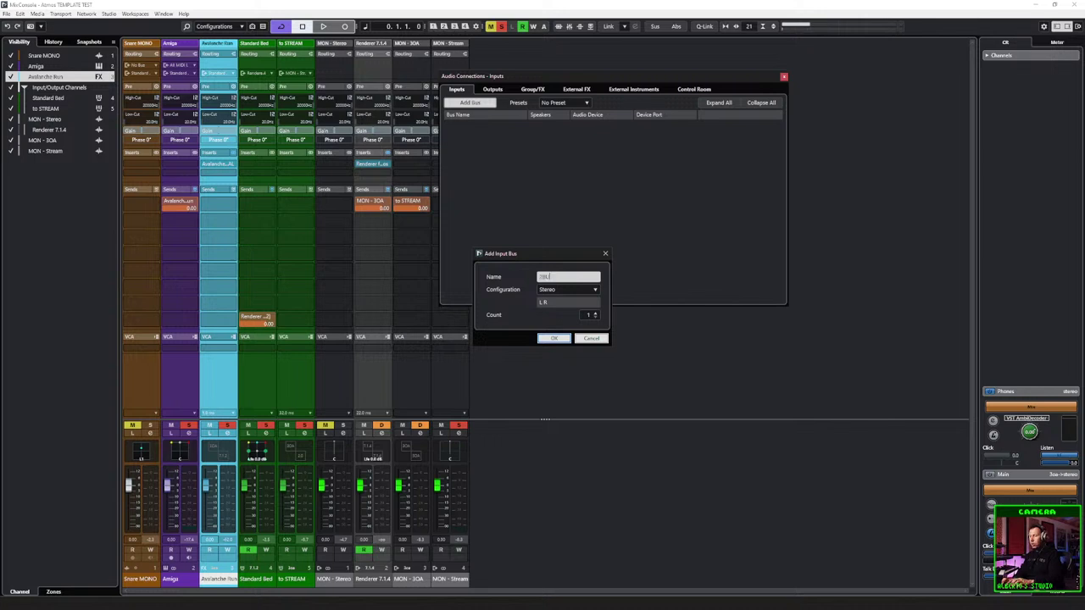
pyautogui.write(' Input')
pyautogui.click(561, 340)
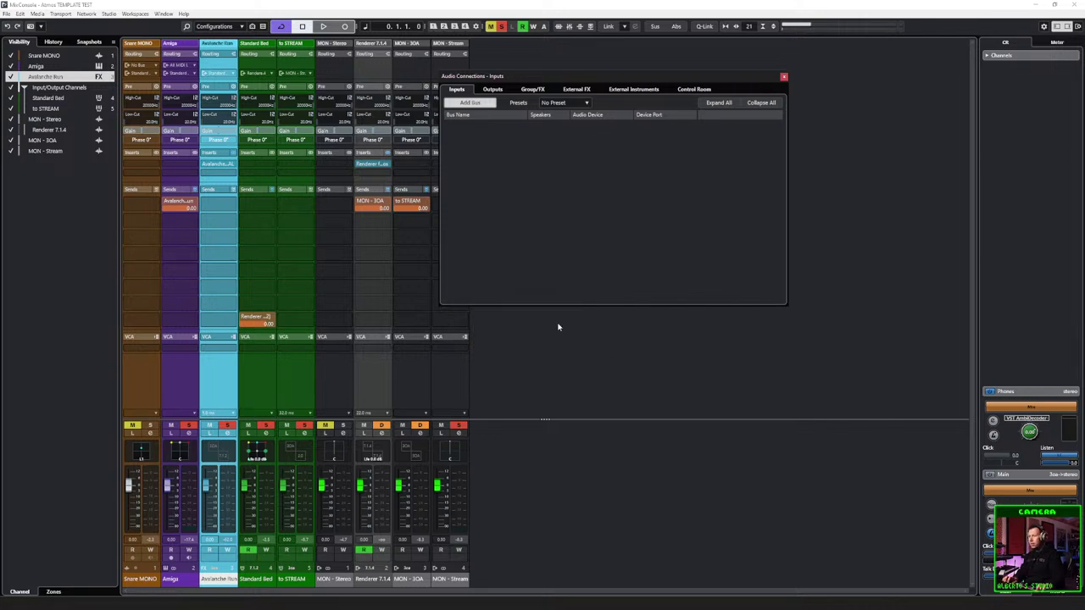
# Step: Assign the 2BUS Return bus to Aurora IN 15 for Left and Aurora IN 16 for Right, and close Audio Connections
pyautogui.click(646, 135)
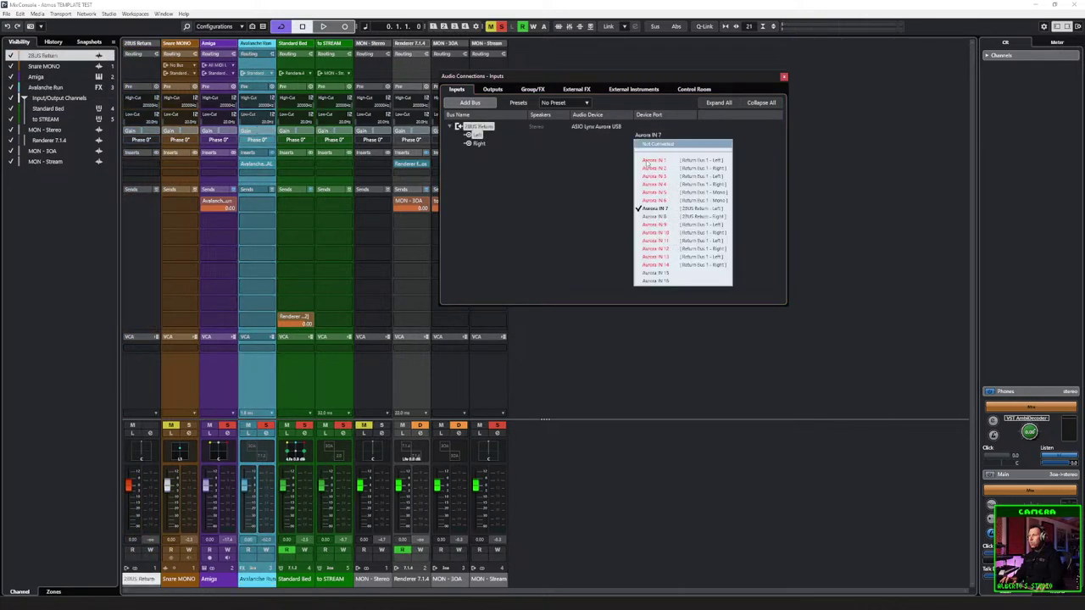
pyautogui.click(657, 281)
pyautogui.click(648, 135)
pyautogui.click(656, 136)
pyautogui.click(655, 138)
pyautogui.click(671, 284)
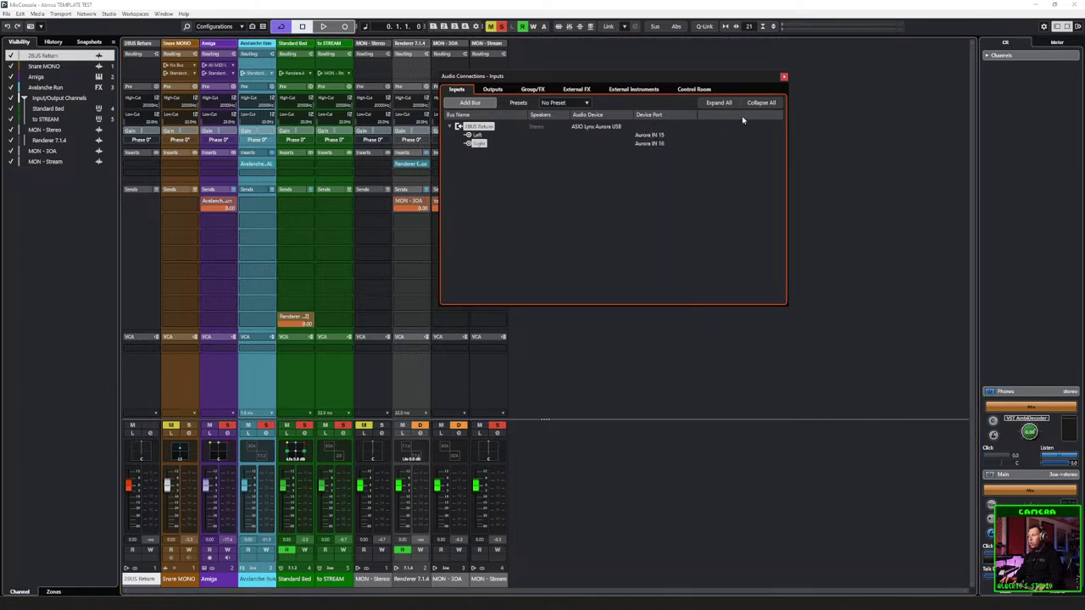
pyautogui.click(783, 77)
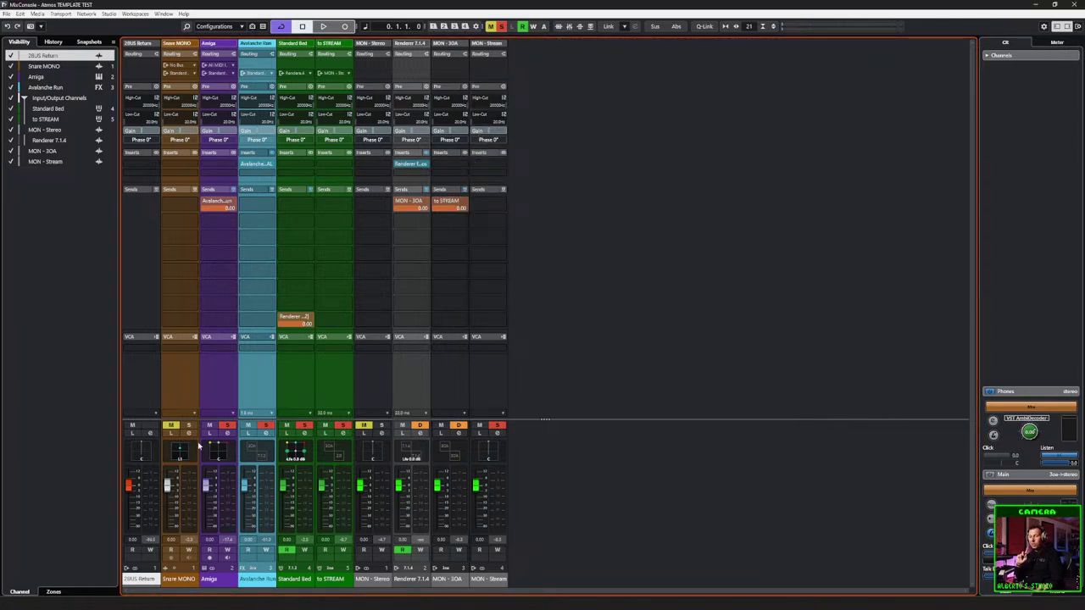
# Step: Add a stereo audio track named 2BUS Return after Avalanche Run, with the 2BUS Return input and its output on Standard Bed
pyautogui.click(224, 382)
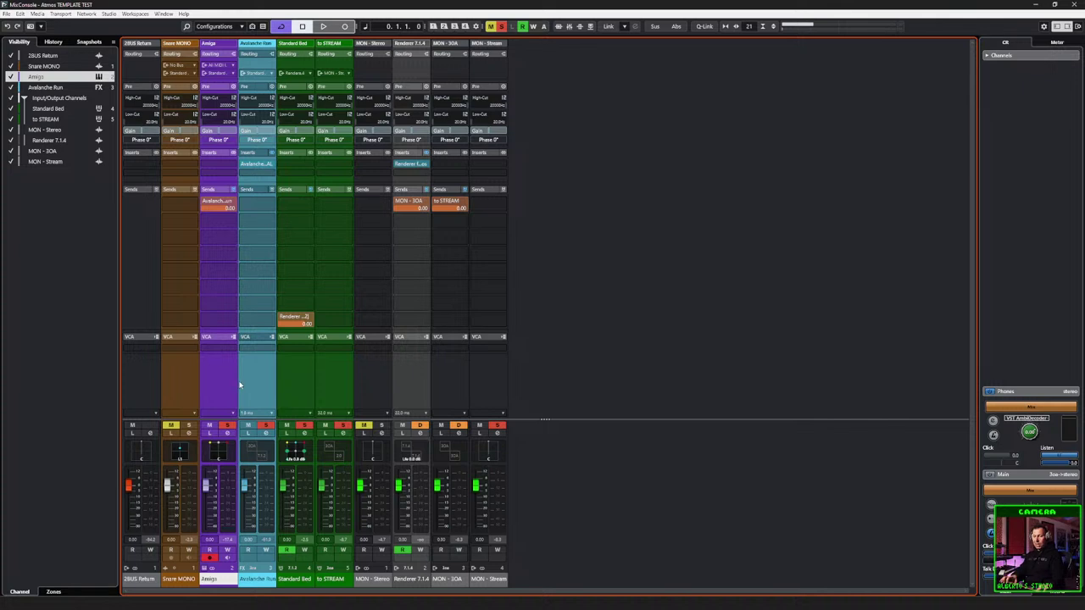
pyautogui.click(251, 384)
pyautogui.hotkey('ctrl', 't')
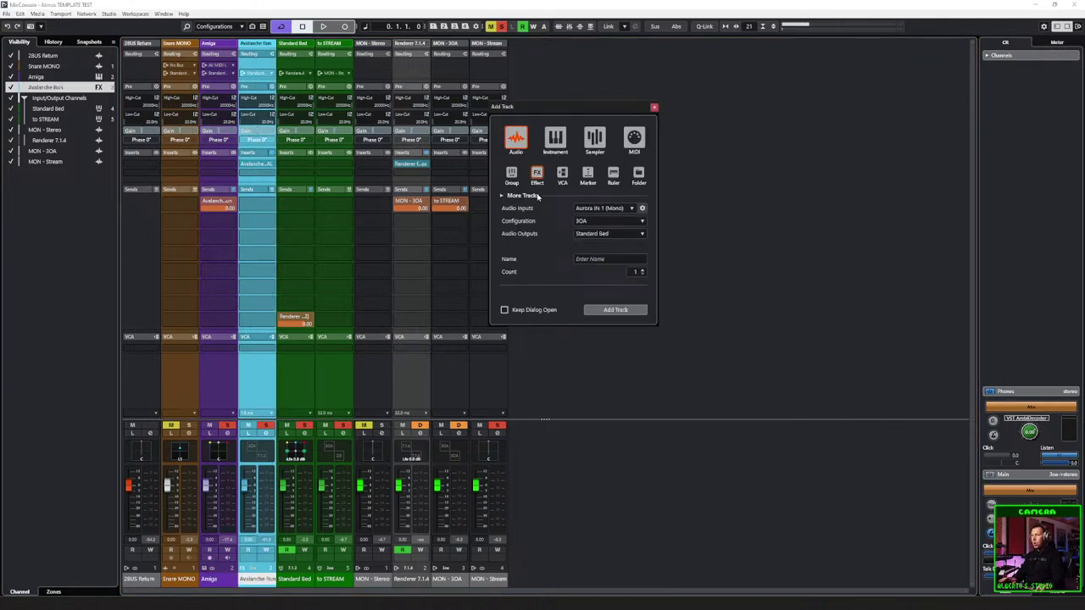
pyautogui.click(586, 210)
pyautogui.click(600, 331)
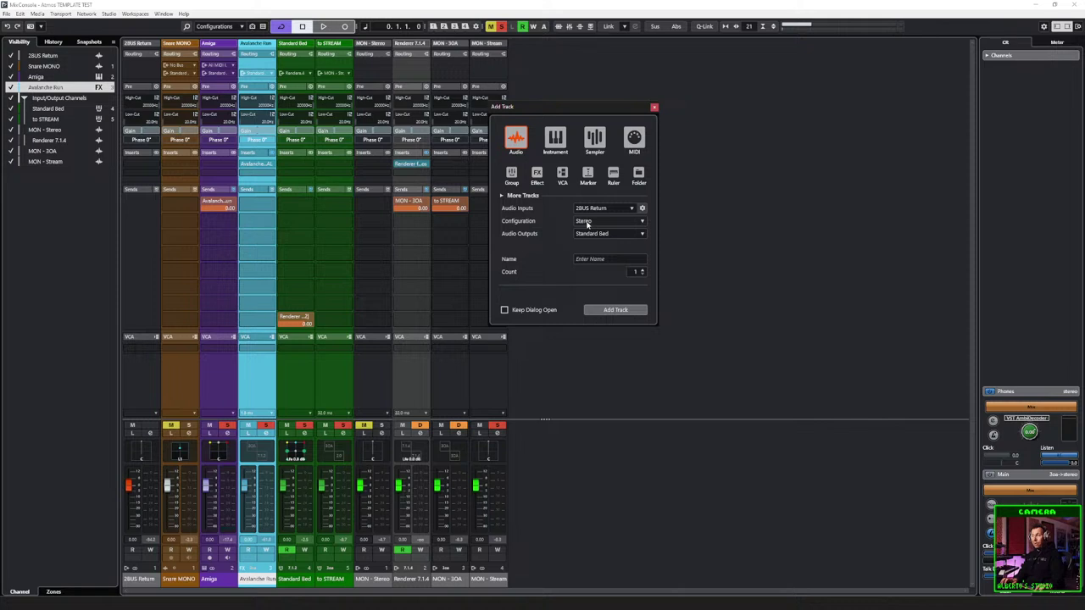
pyautogui.click(609, 258)
pyautogui.write('2BUS Return')
pyautogui.press('Return')
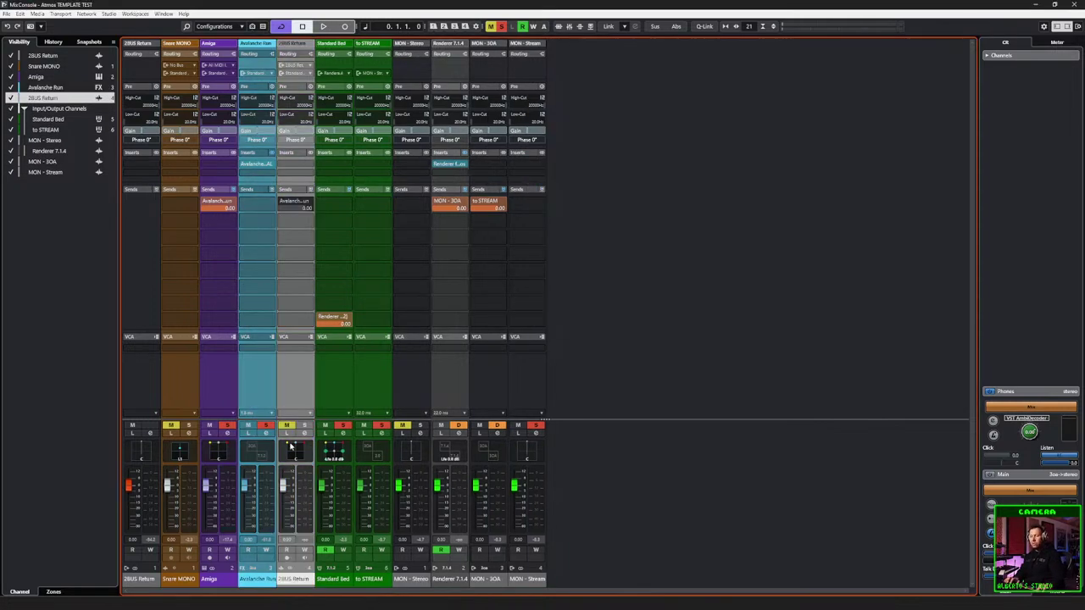
# Step: Set the 2BUS Return track to solo defeat with input monitoring on, and remove its Avalanche Run send
pyautogui.click(304, 425)
pyautogui.click(304, 426)
pyautogui.click(291, 201)
pyautogui.click(296, 228)
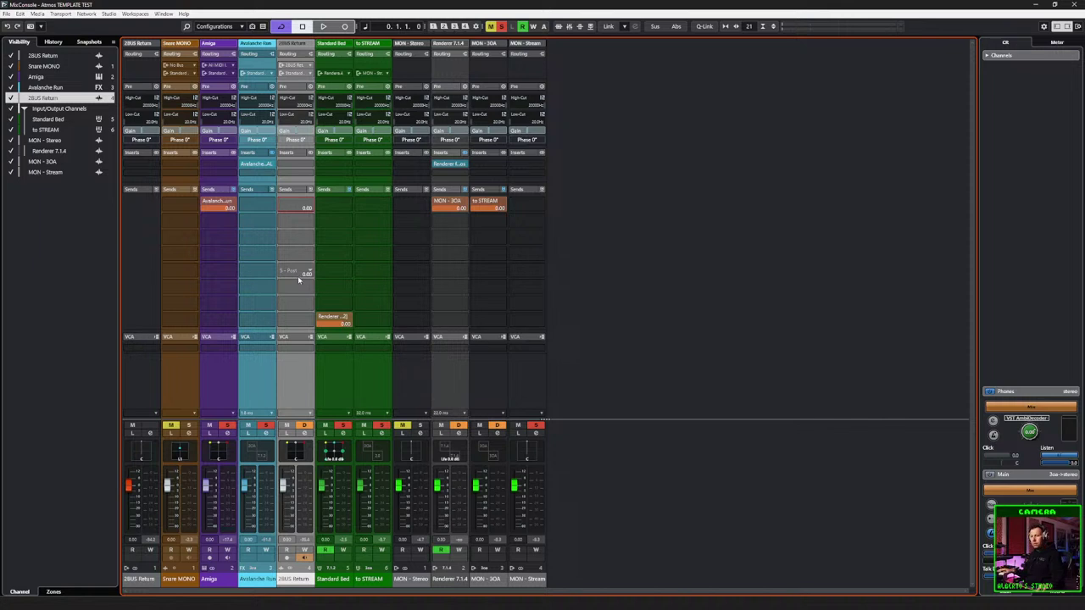
# Step: Test Avalanche Run with its output on No Bus and route it back to the Standard Bed group
pyautogui.click(223, 388)
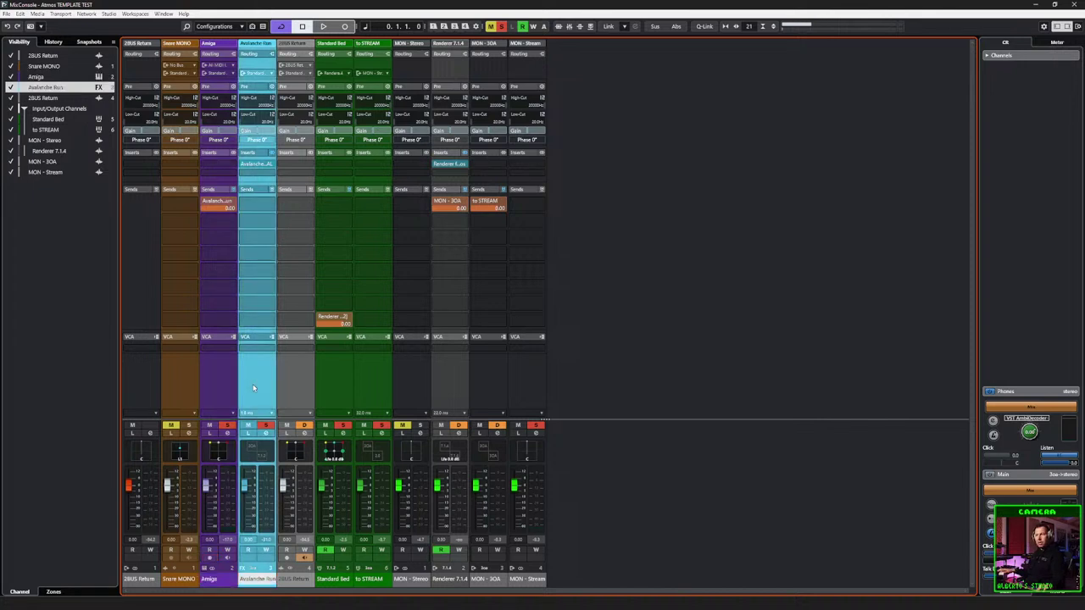
pyautogui.click(272, 74)
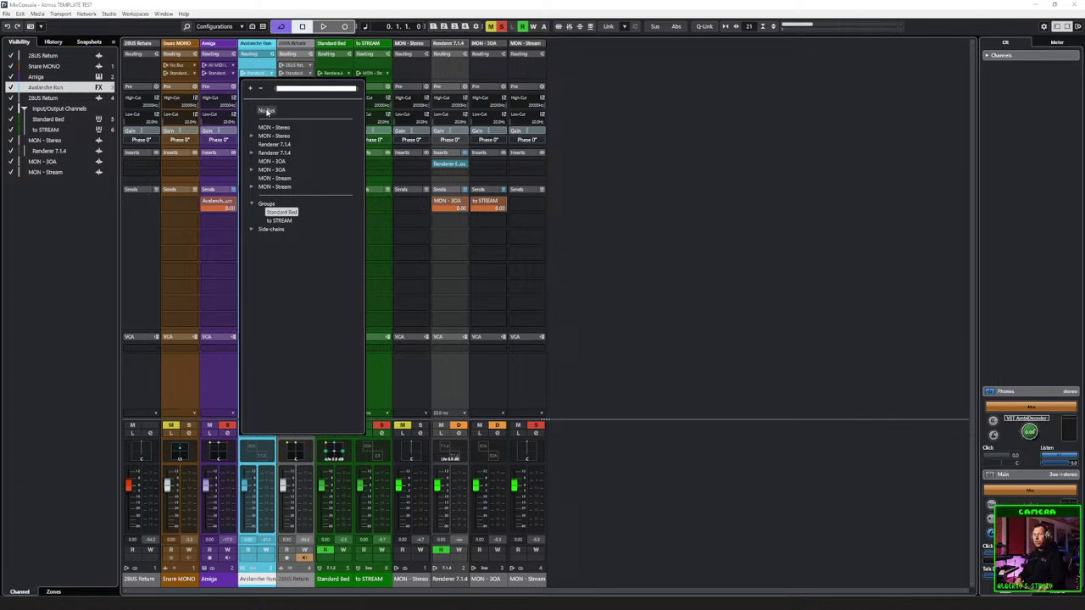
pyautogui.click(267, 111)
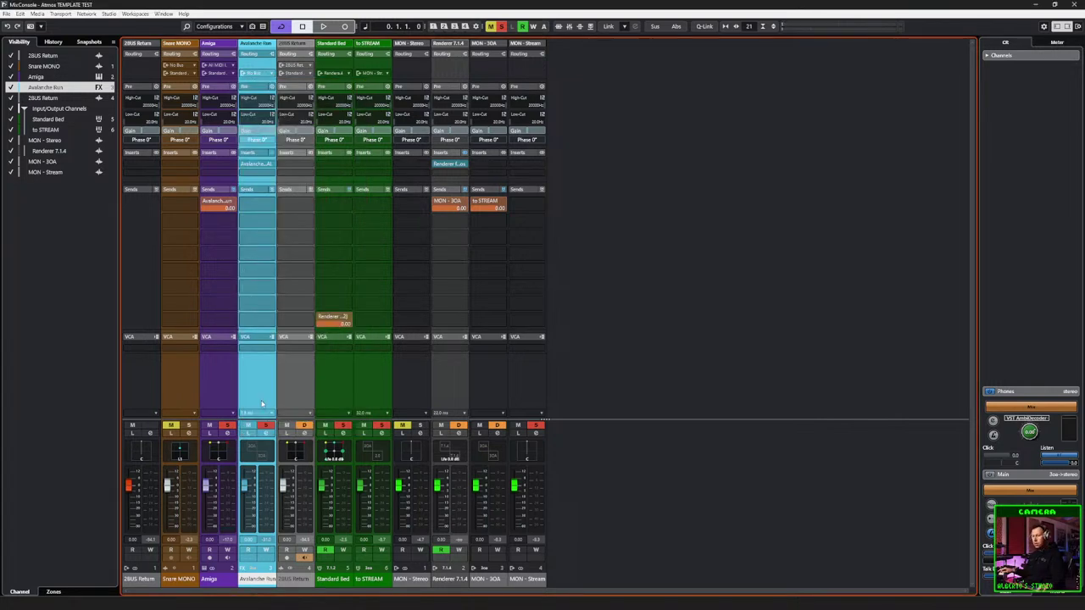
pyautogui.click(267, 74)
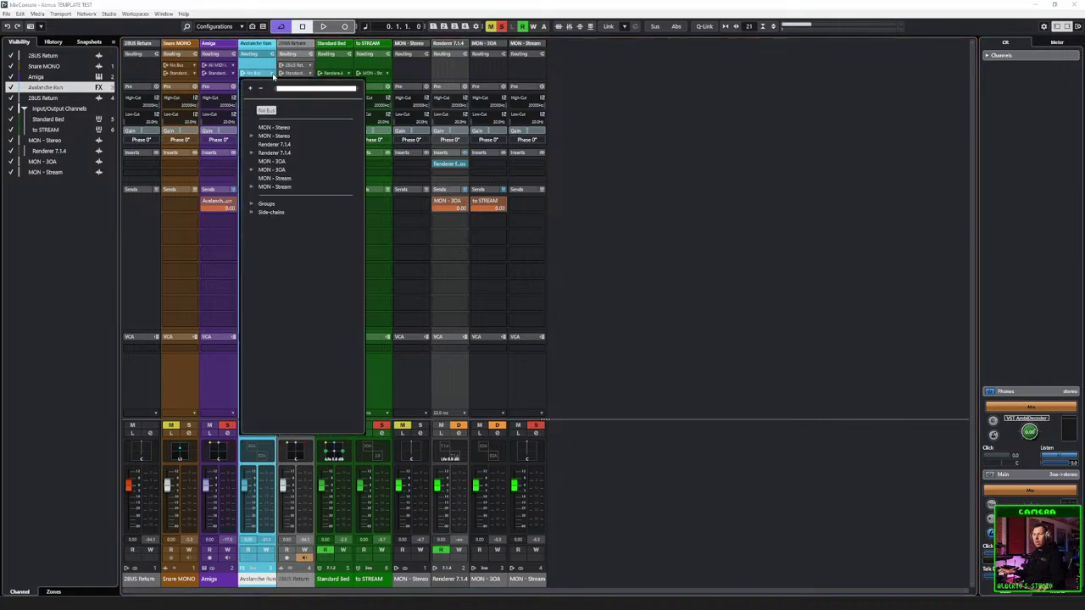
pyautogui.click(252, 204)
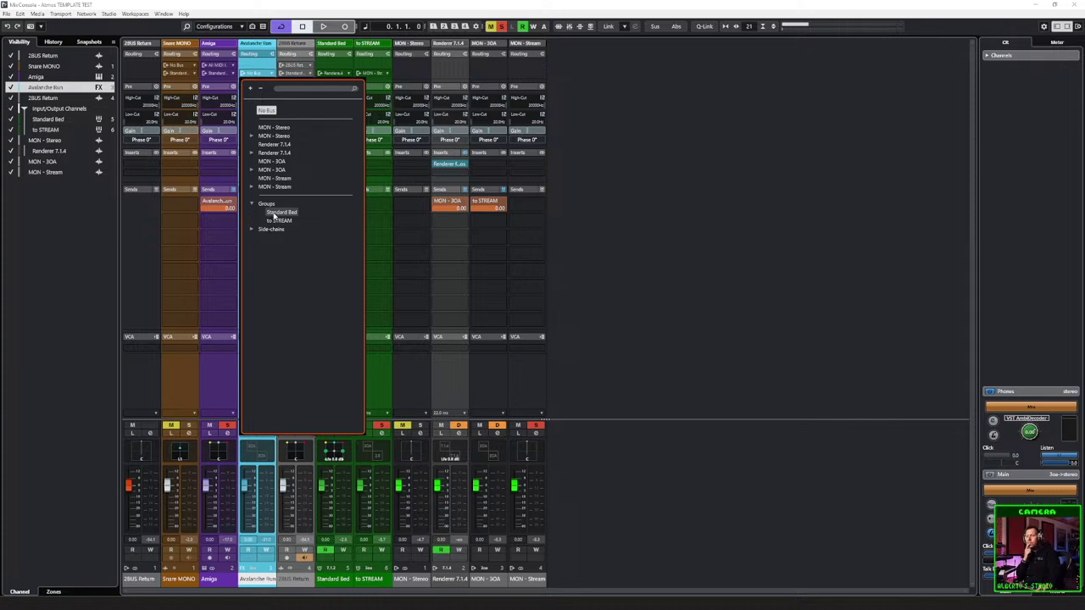
pyautogui.click(274, 214)
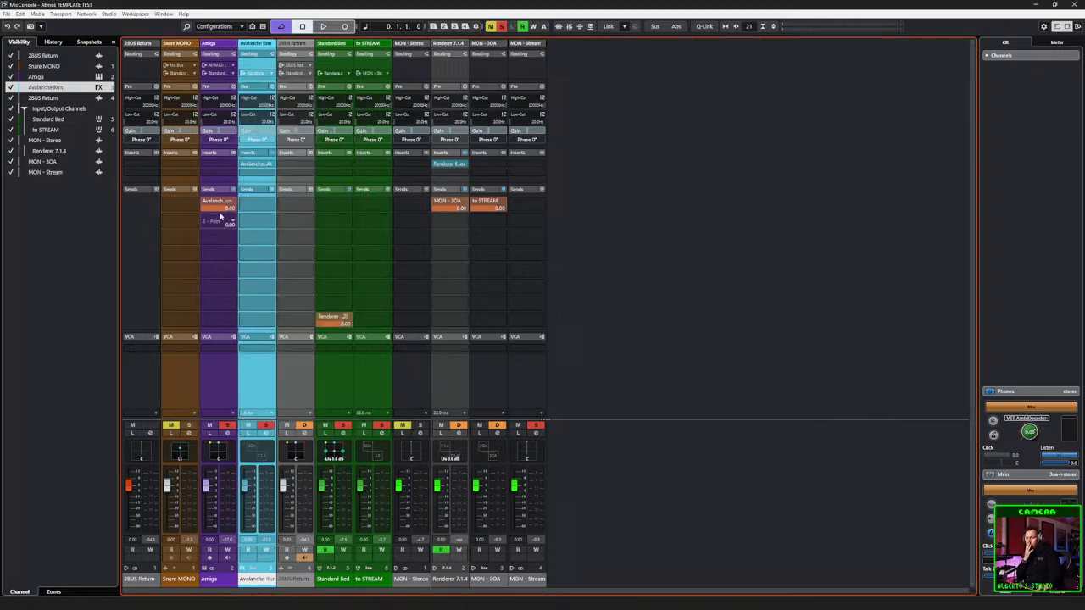
# Step: Switch Amiga's Avalanche Run send to pre-fader, test it with the Amiga fader fully down, and return the fader to 0.00
pyautogui.moveTo(212, 201); pyautogui.dragTo(213, 204)
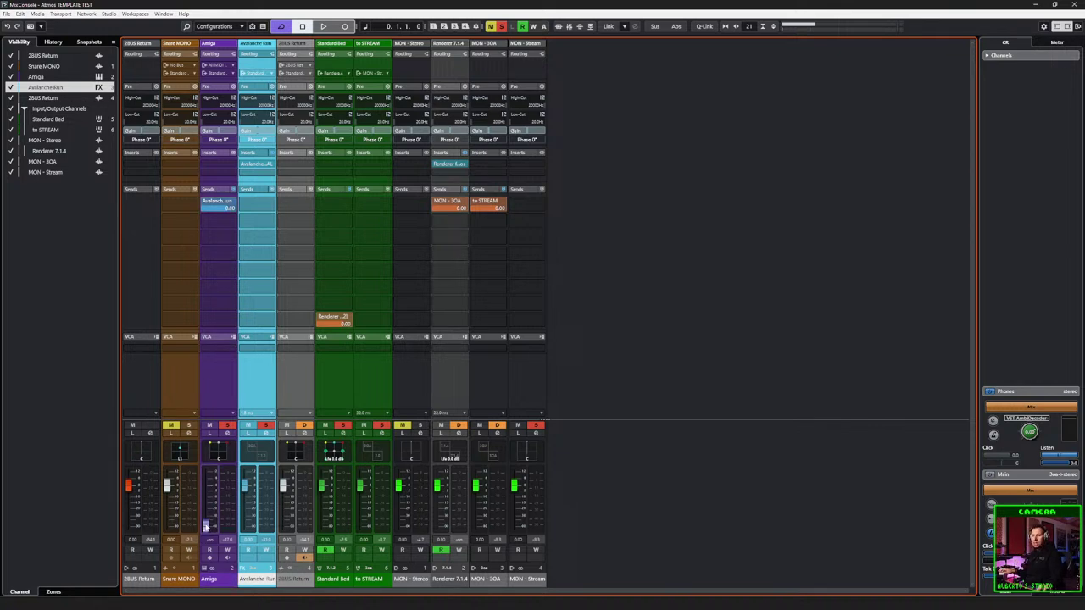
pyautogui.click(212, 375)
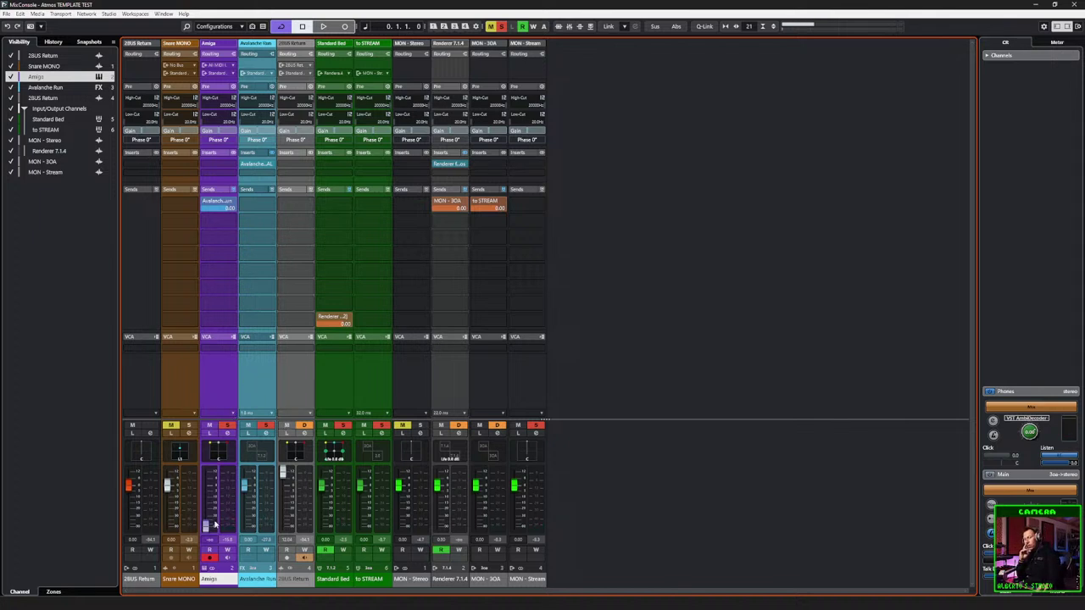
pyautogui.moveTo(206, 527); pyautogui.dragTo(206, 484)
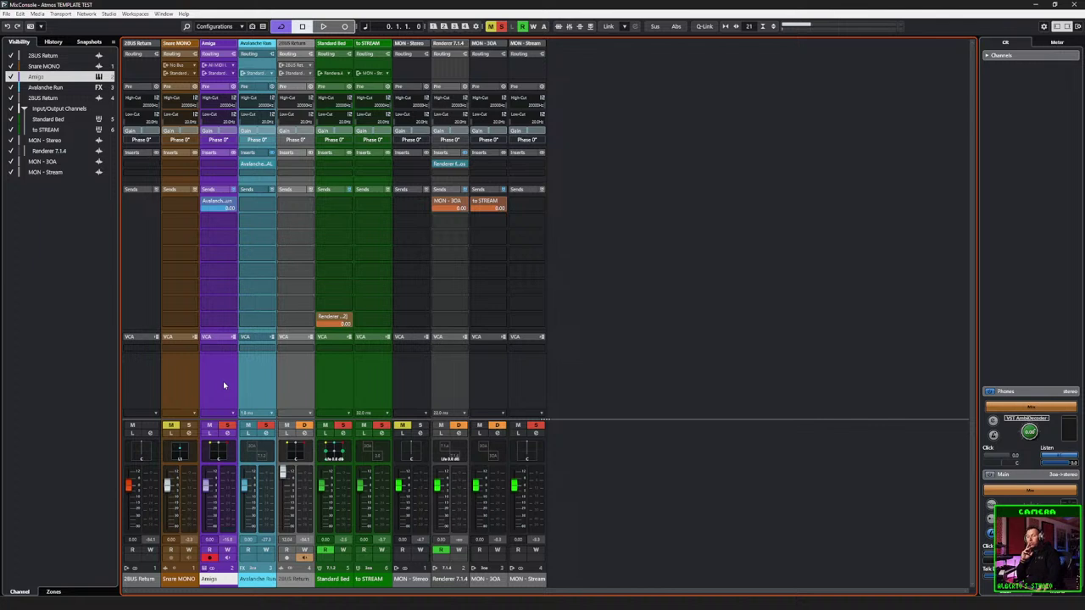
# Step: Route Avalanche Run's output to MON - Stereo and set Amiga's Avalanche Run send to post-fader at 12.04
pyautogui.click(271, 74)
pyautogui.click(250, 336)
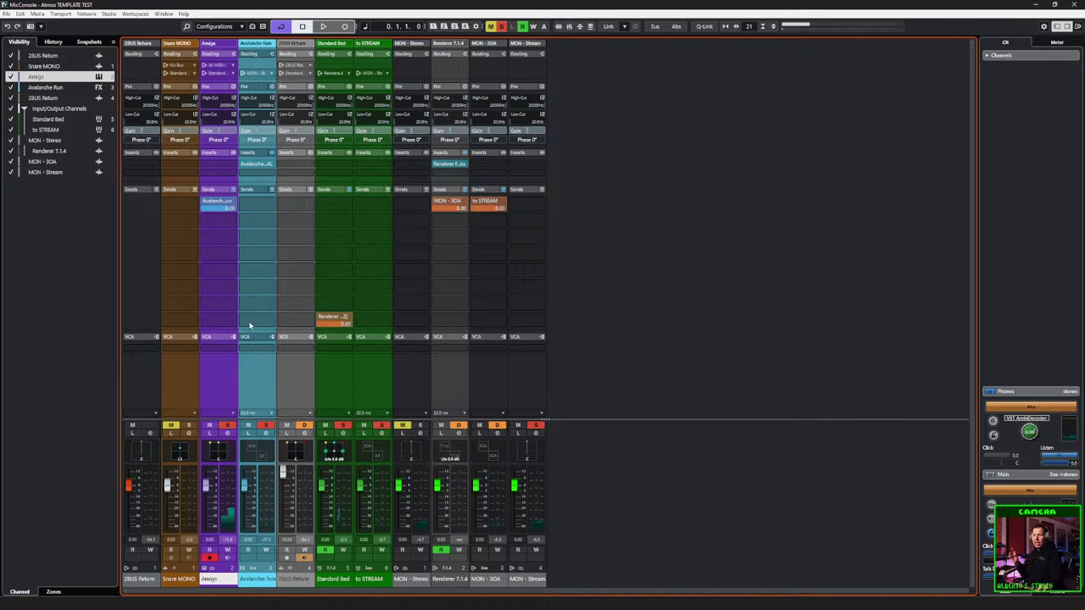
pyautogui.click(270, 203)
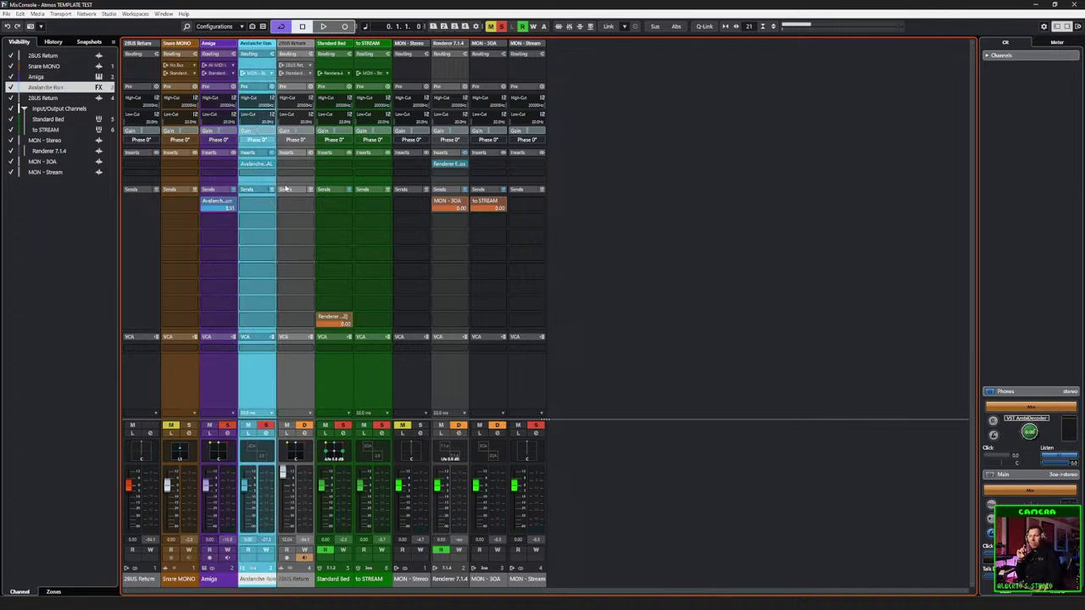
pyautogui.click(212, 203)
pyautogui.click(218, 380)
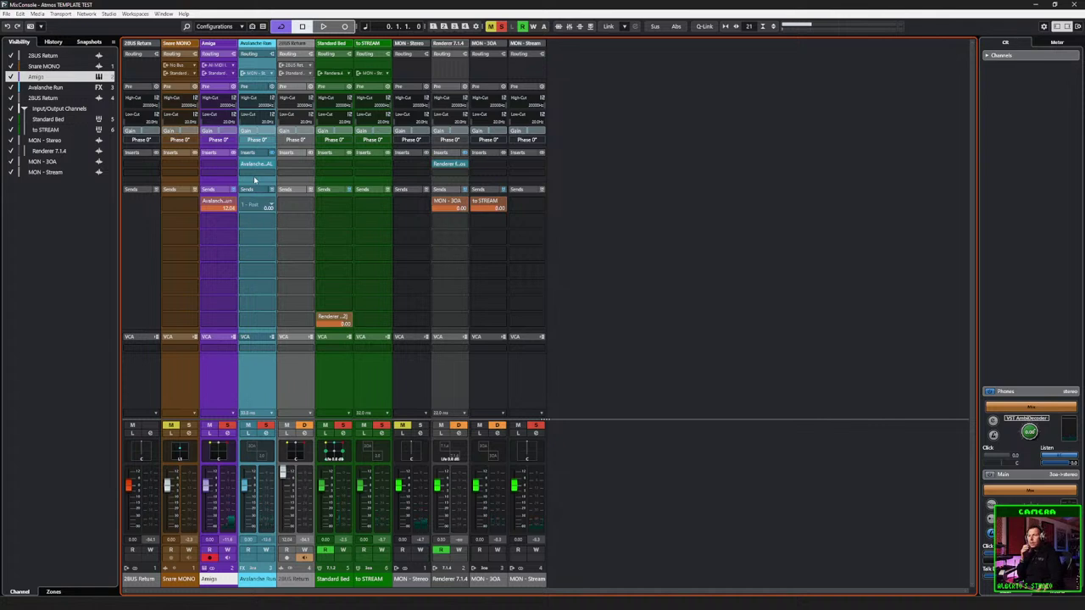
pyautogui.click(259, 378)
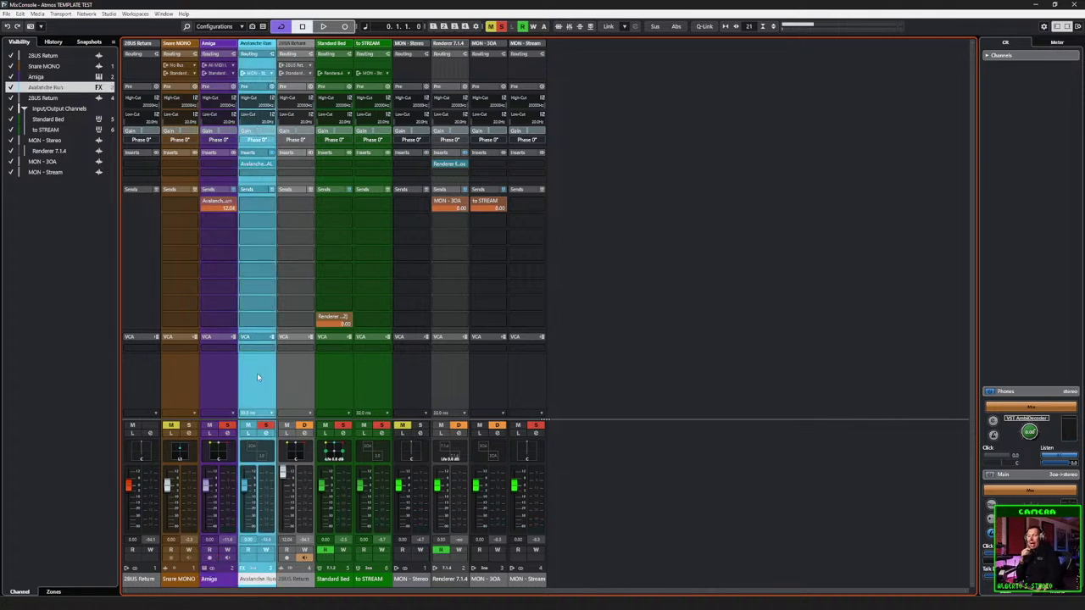
pyautogui.doubleClick(259, 377)
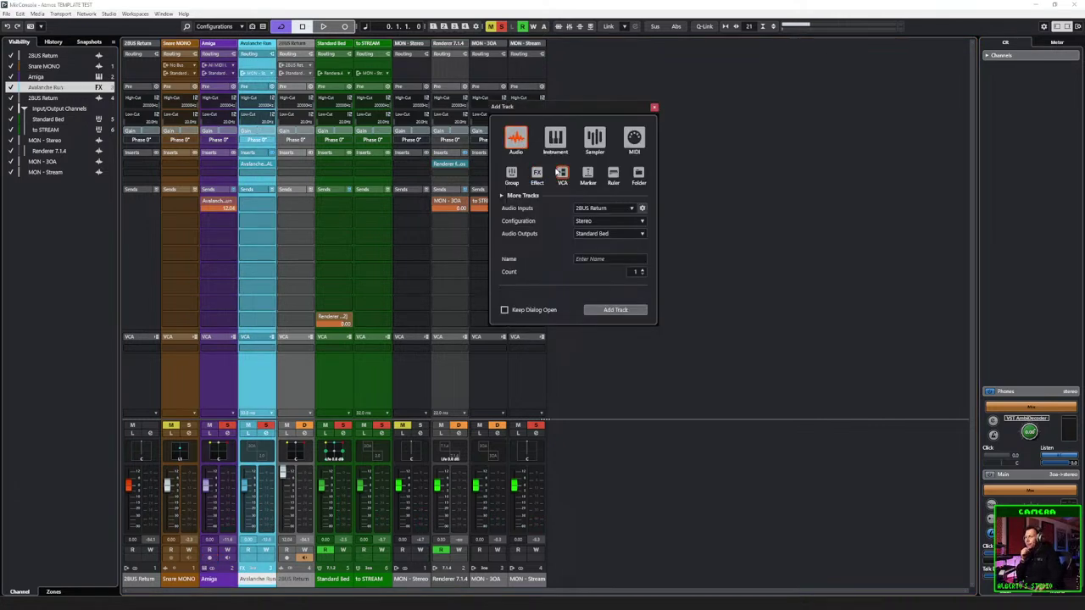
pyautogui.click(655, 109)
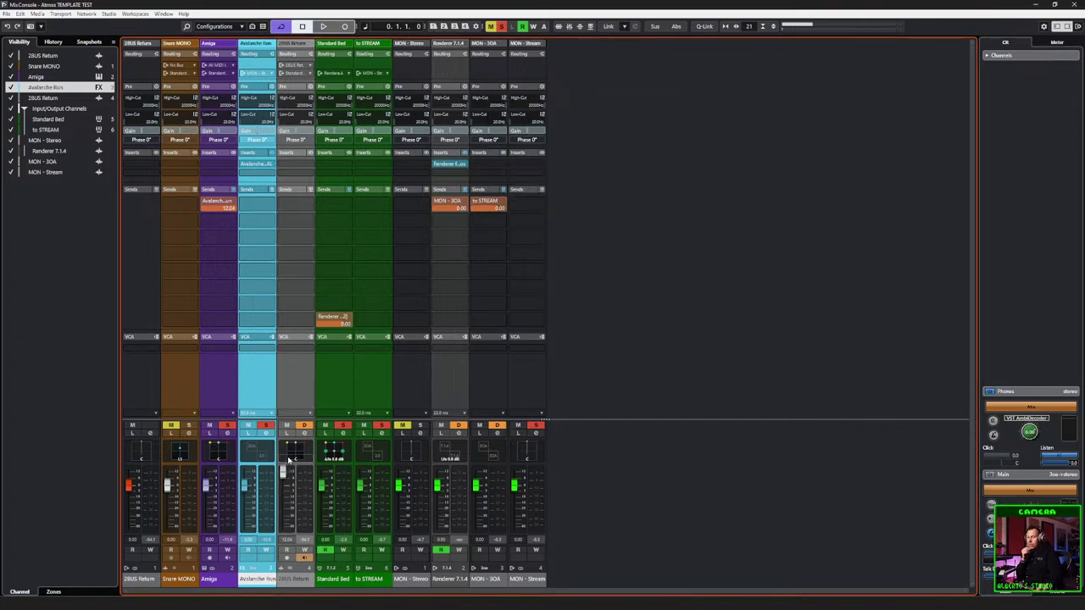
# Step: Delete the 2BUS Return audio track below Avalanche Run from the project
pyautogui.click(286, 385)
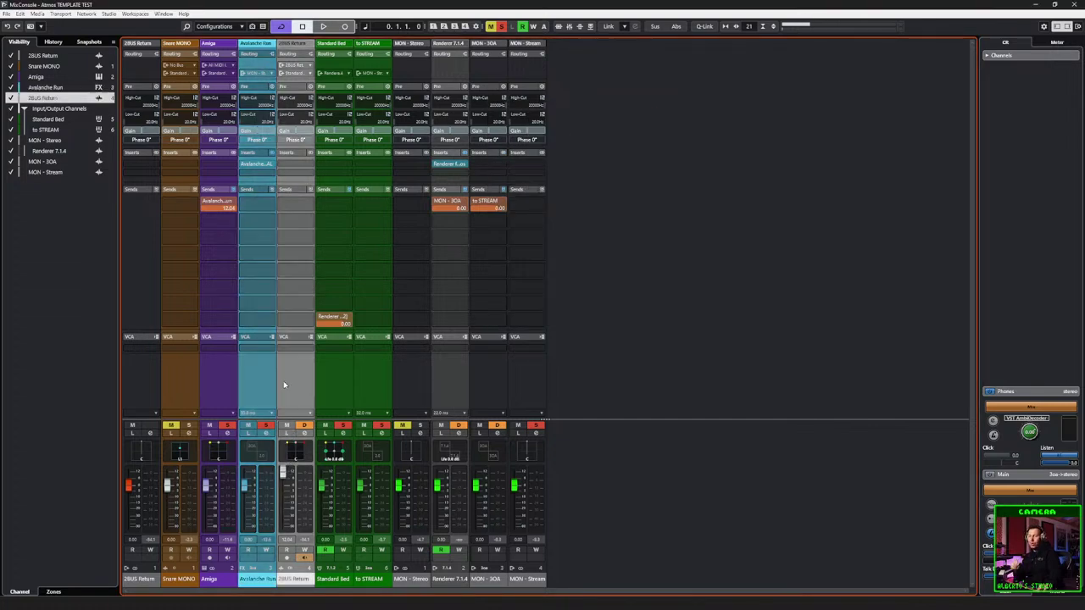
pyautogui.press('F3')
pyautogui.click(186, 152)
pyautogui.scroll(2, 184, 272)
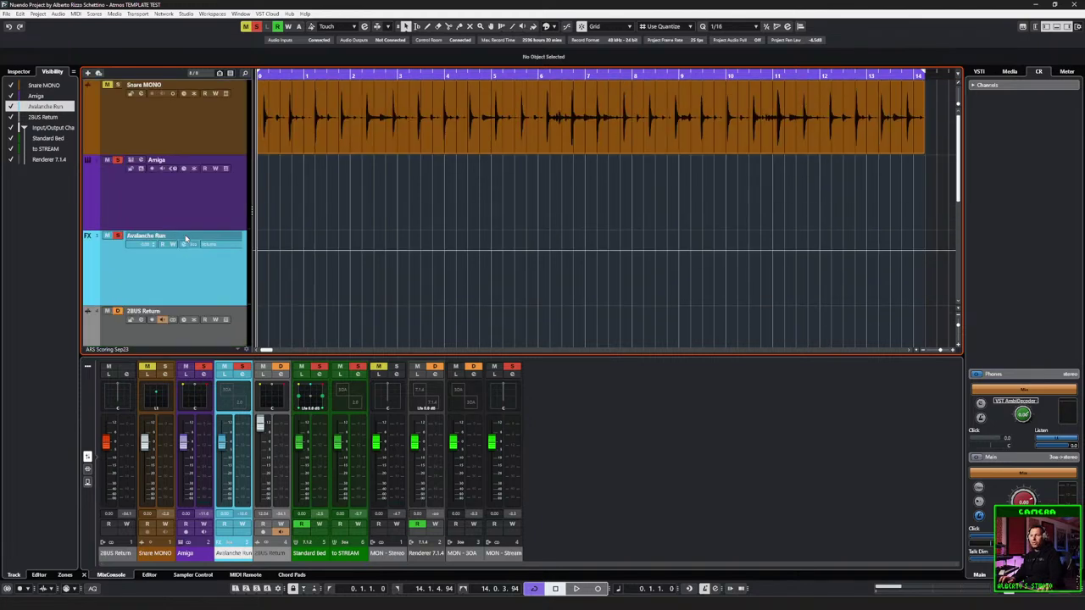
pyautogui.click(187, 334)
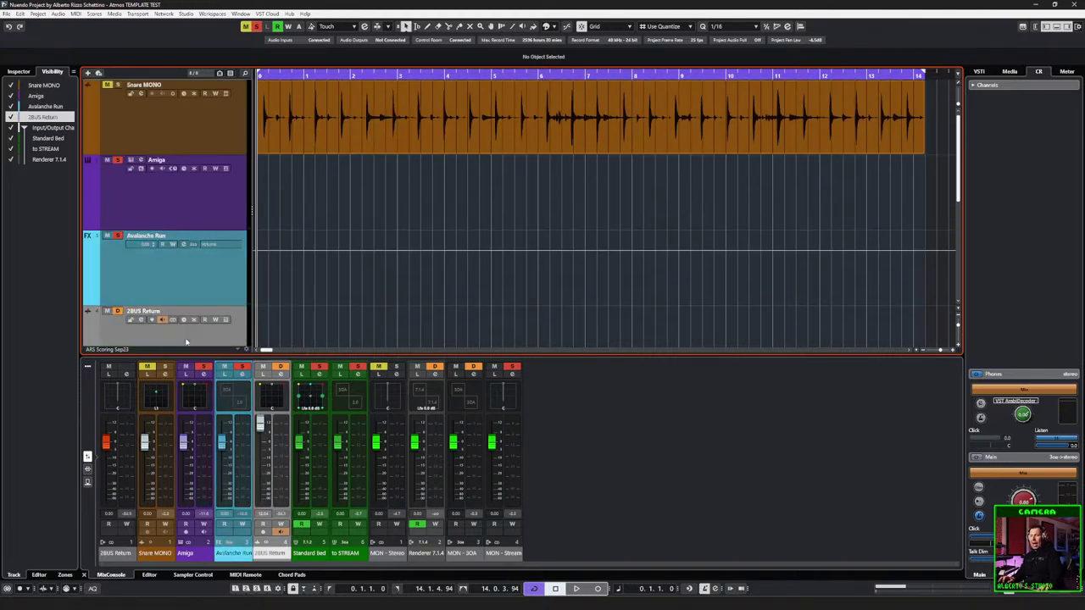
pyautogui.scroll(-2, 188, 273)
pyautogui.press('Delete')
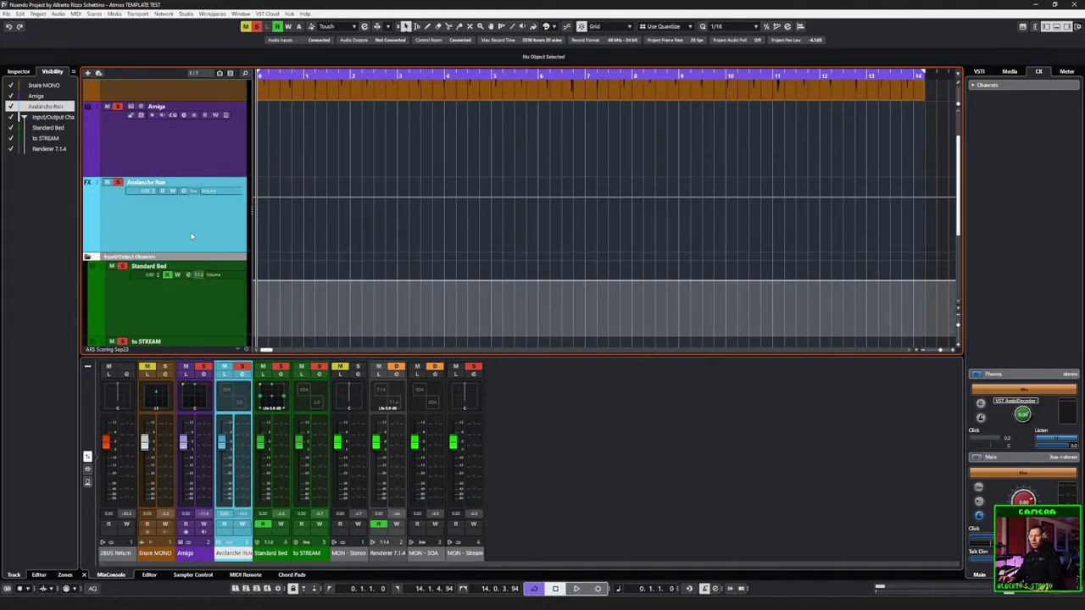
# Step: Remove the plug-in insert from the Avalanche Run FX channel and rename the channel IRCAM
pyautogui.press('F3')
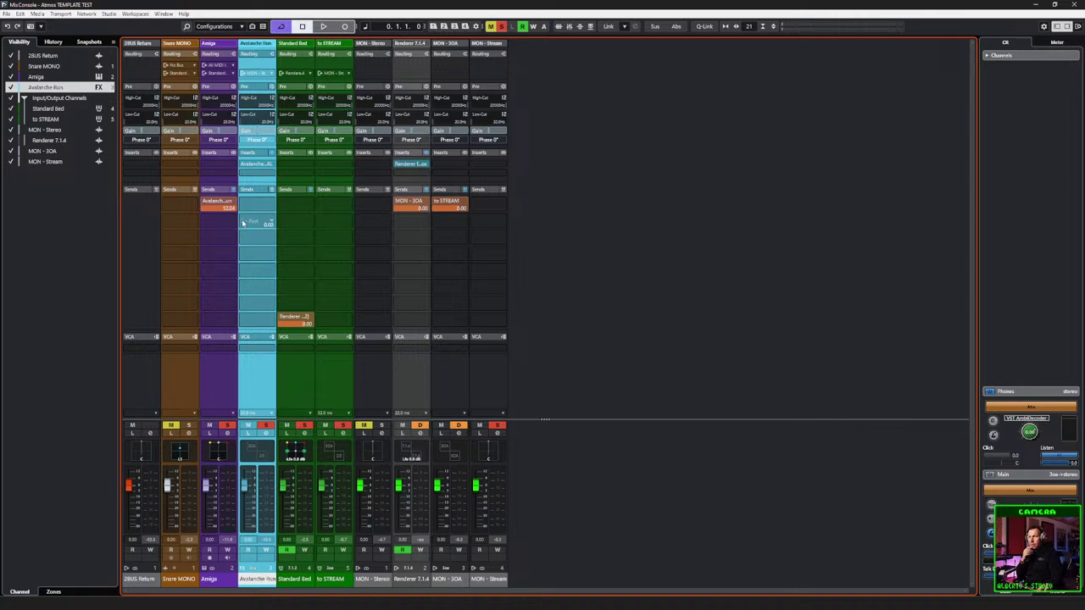
pyautogui.click(257, 164)
pyautogui.click(289, 172)
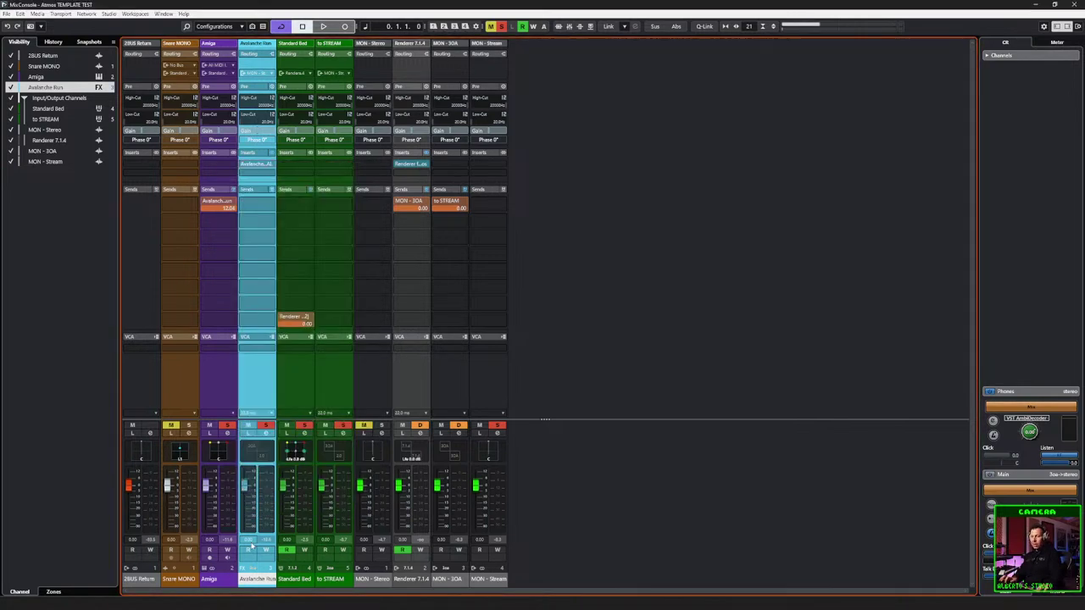
pyautogui.doubleClick(254, 580)
pyautogui.write('IRCAM')
pyautogui.press('Return')
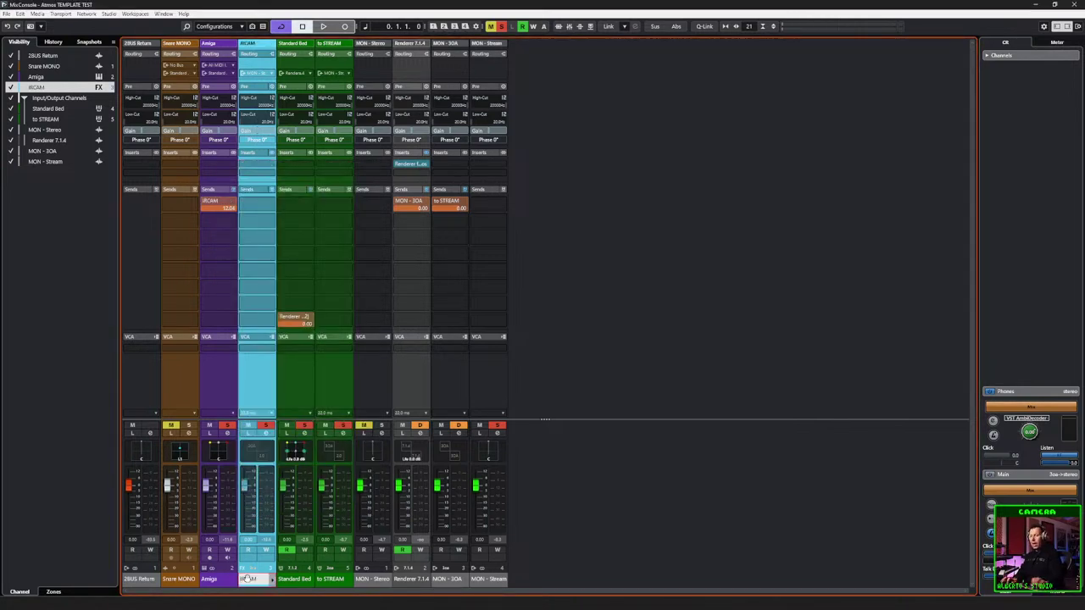
pyautogui.click(272, 209)
pyautogui.write('ircam')
pyautogui.press('Escape')
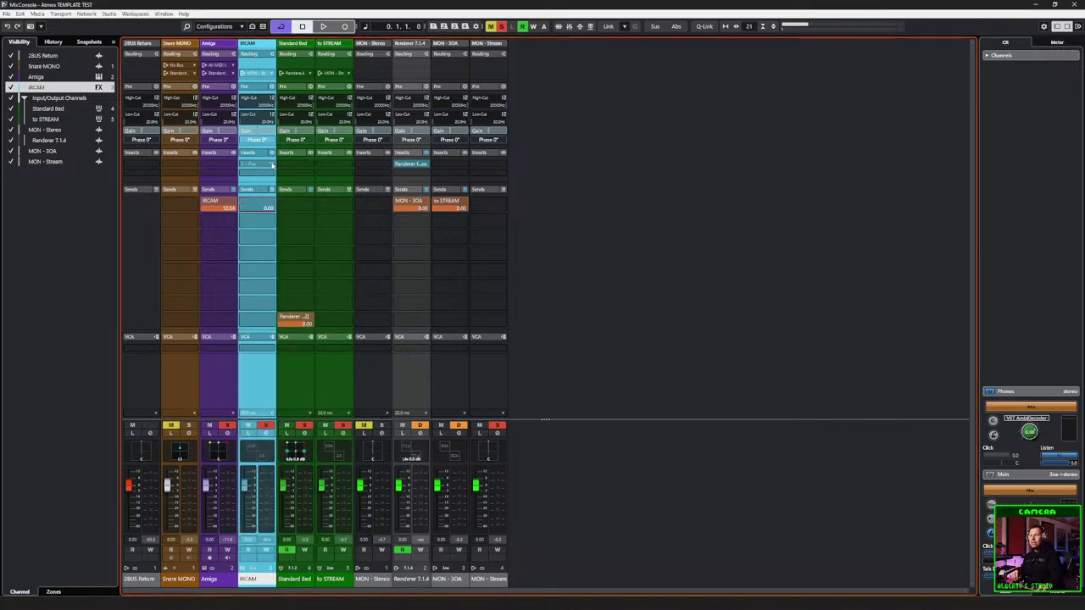
# Step: Load IRCAM Tools - Verb in the first insert slot of the IRCAM channel
pyautogui.click(271, 164)
pyautogui.write('ircam')
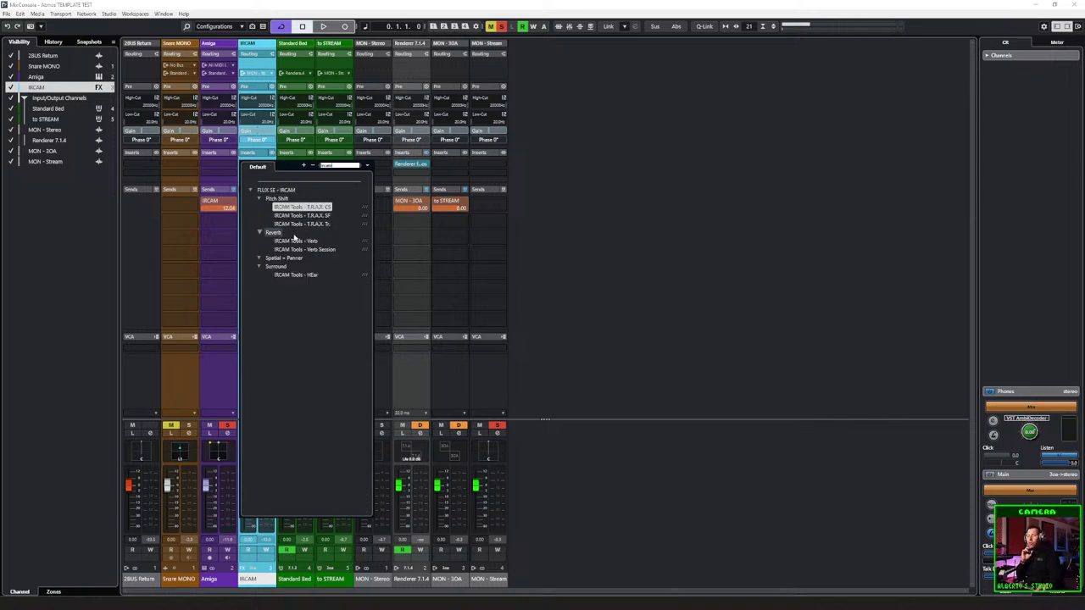
pyautogui.click(295, 242)
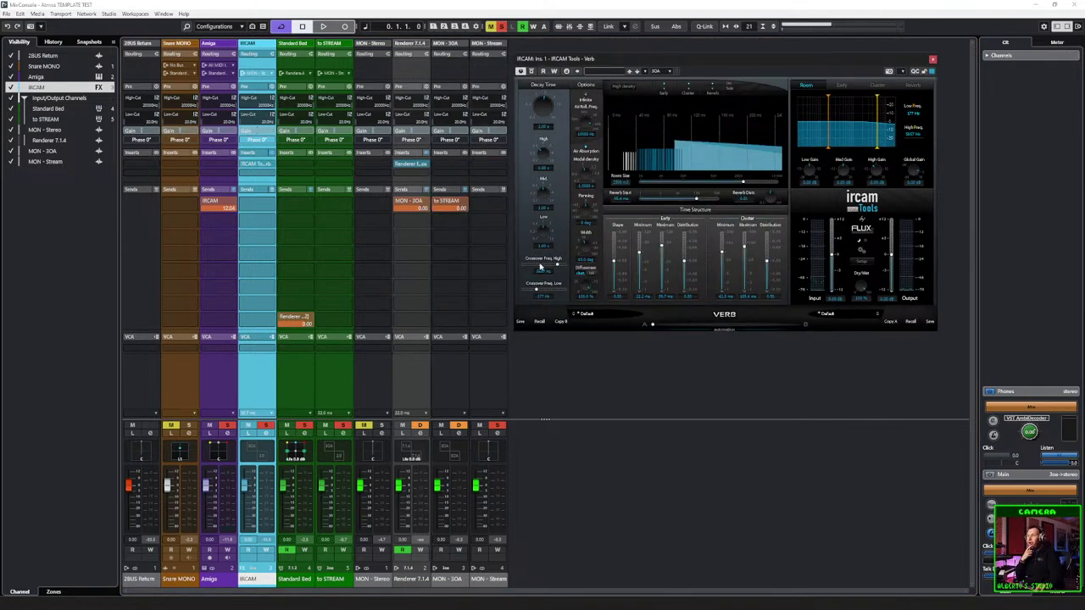
# Step: Select the Amiga channel to play it through the reverb and route the IRCAM channel's output to the Standard Bed group
pyautogui.click(217, 441)
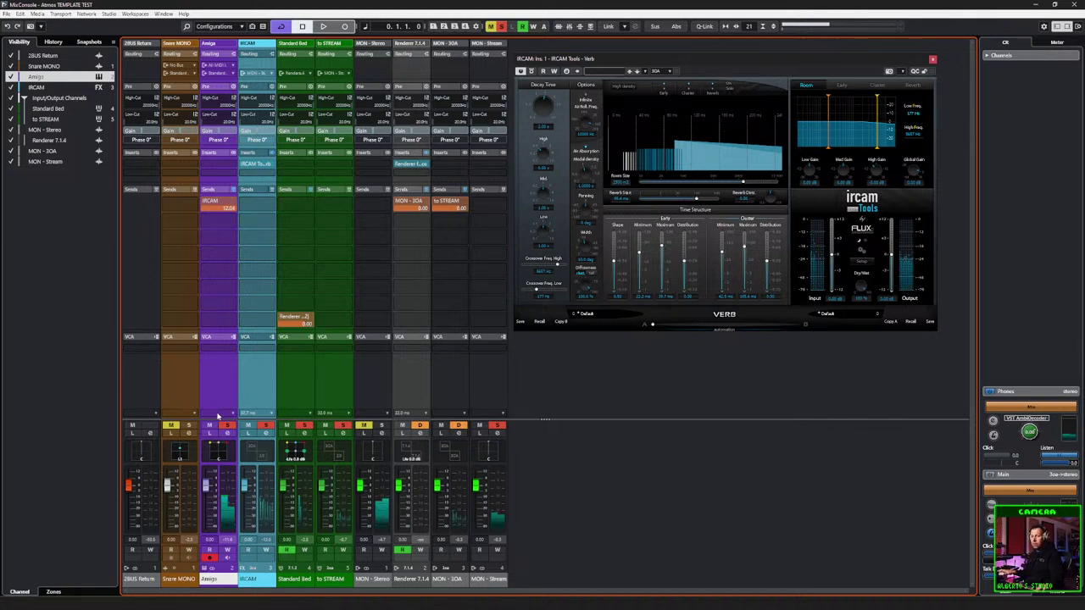
pyautogui.click(272, 74)
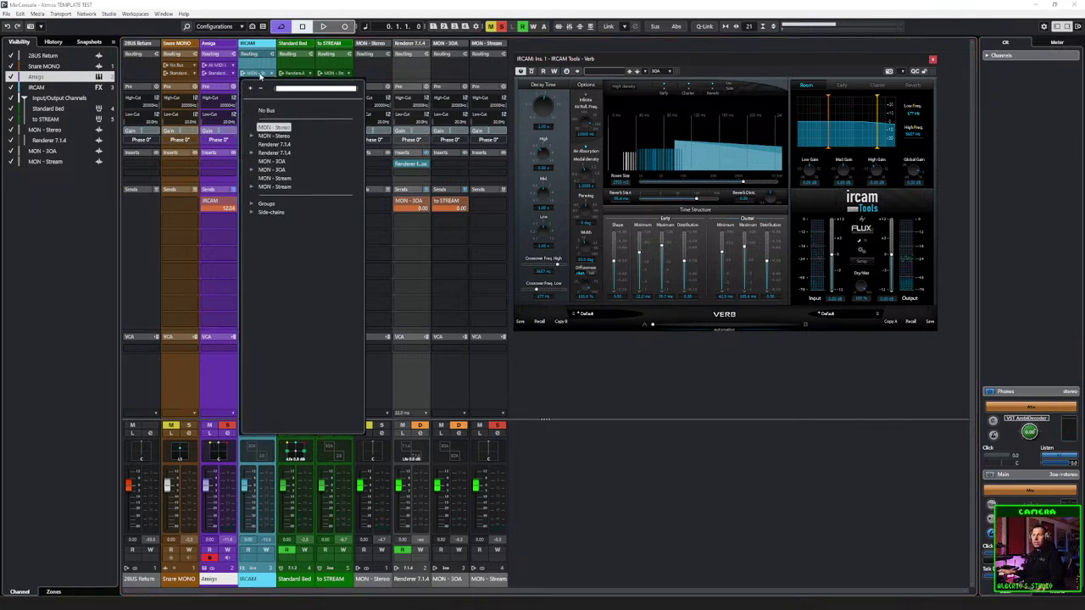
pyautogui.click(264, 204)
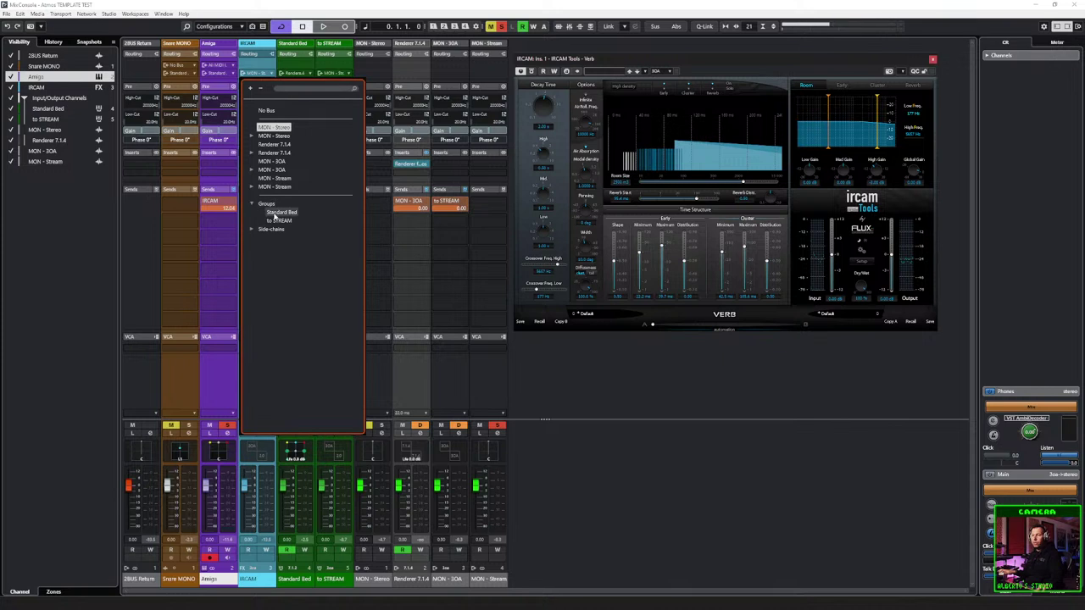
pyautogui.click(276, 213)
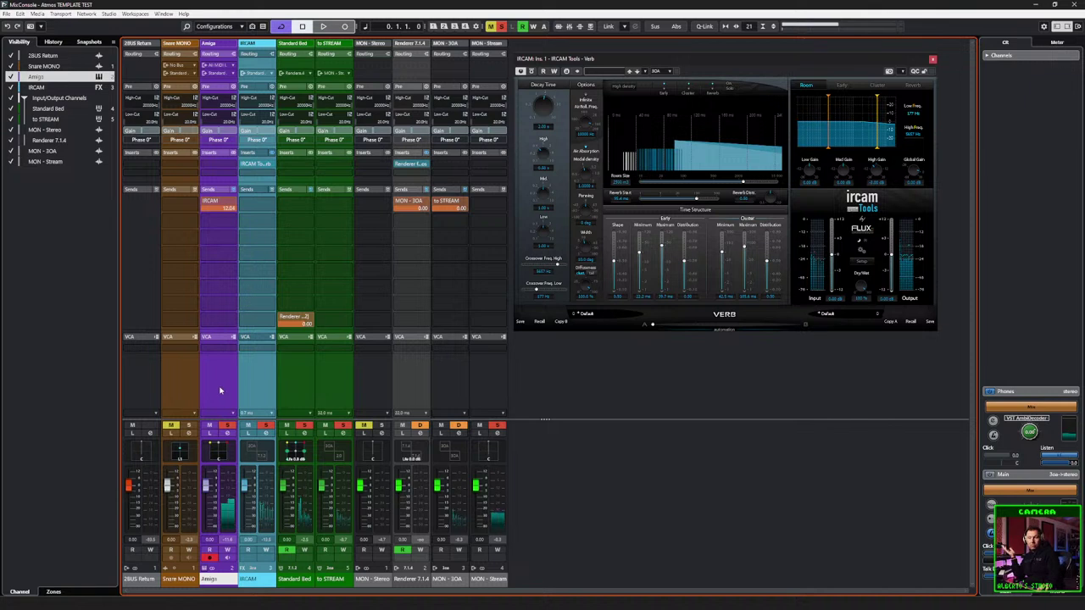
# Step: Test the IRCAM reverb send by moving Amiga's fader fully down, back to 0.00, and fully down again
pyautogui.moveTo(207, 485); pyautogui.dragTo(208, 528)
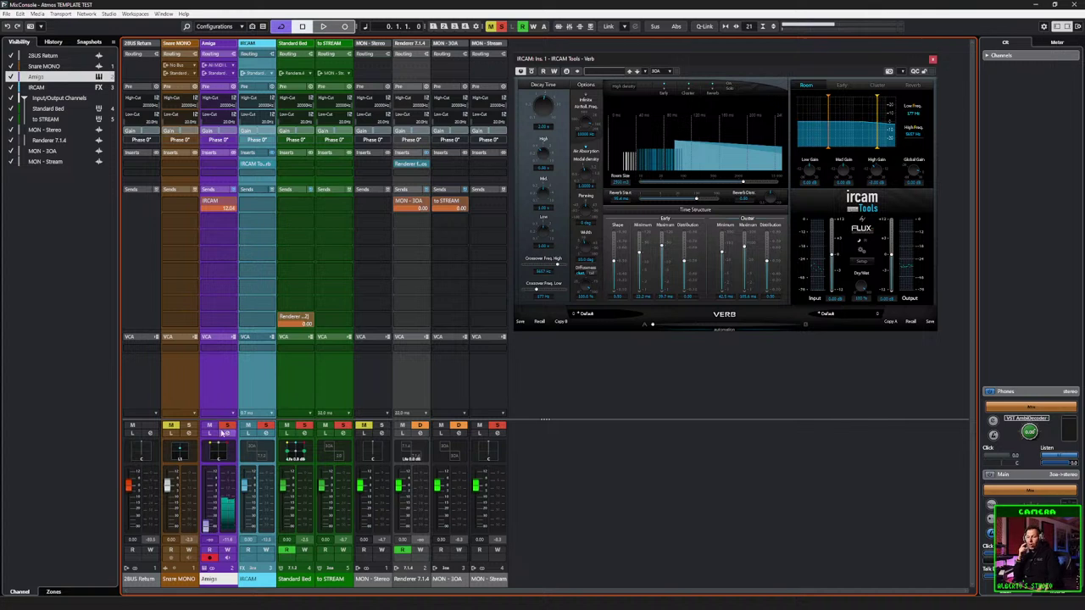
pyautogui.moveTo(210, 519); pyautogui.dragTo(215, 486)
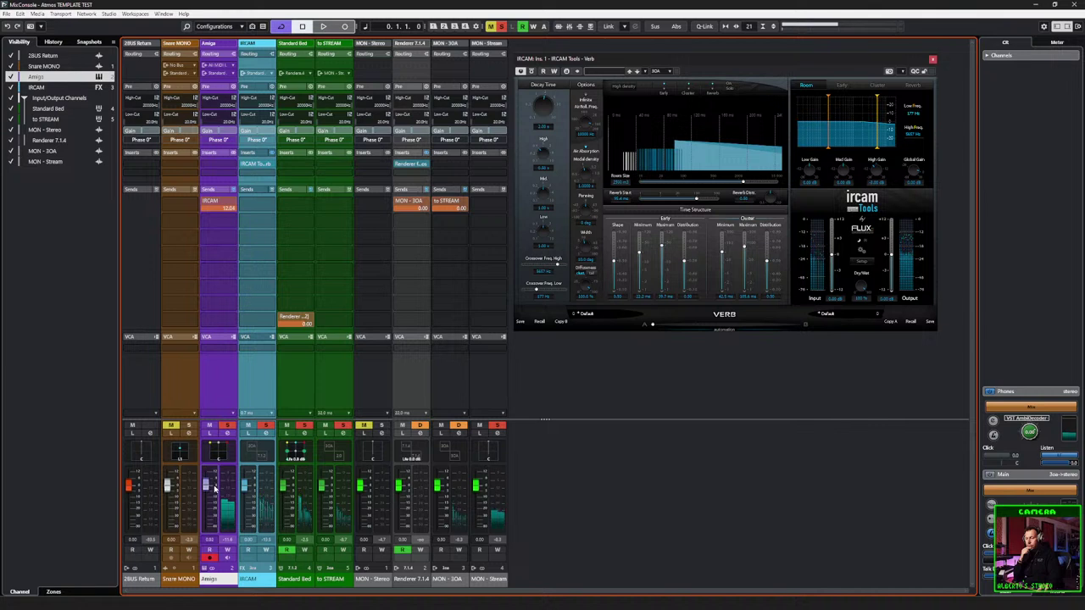
pyautogui.moveTo(213, 491); pyautogui.dragTo(206, 526)
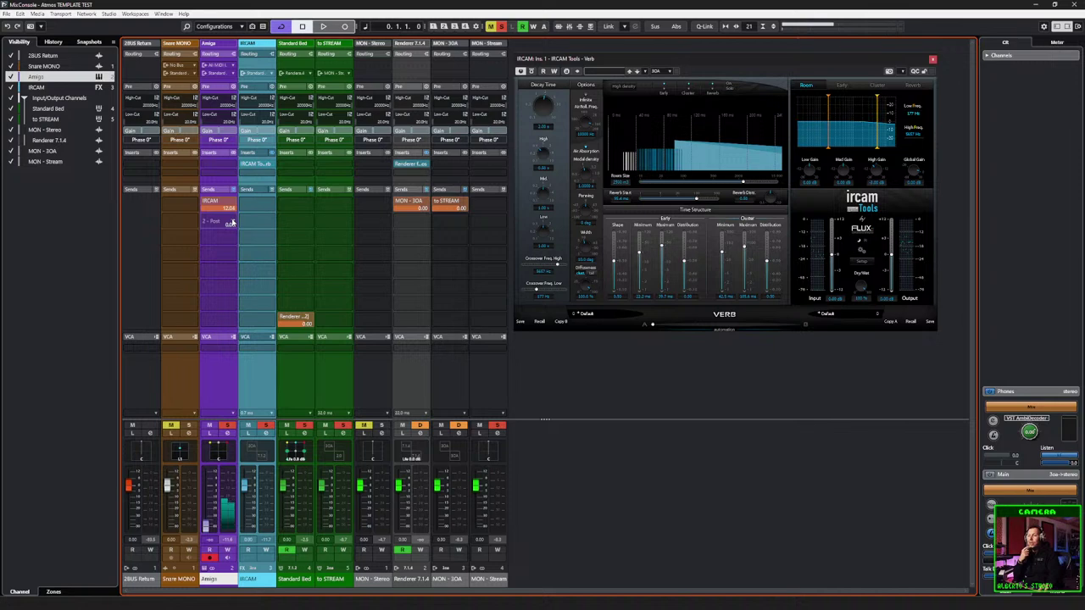
# Step: Load the Fury distortion plug-in in Amiga's first insert slot
pyautogui.click(230, 222)
pyautogui.click(231, 168)
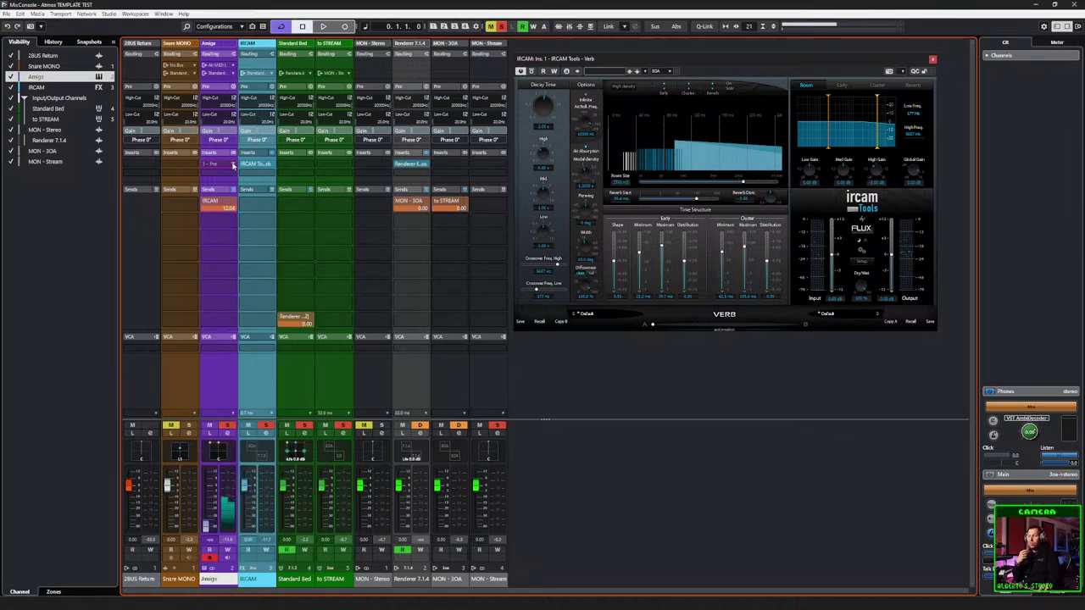
pyautogui.click(232, 167)
pyautogui.write('fury')
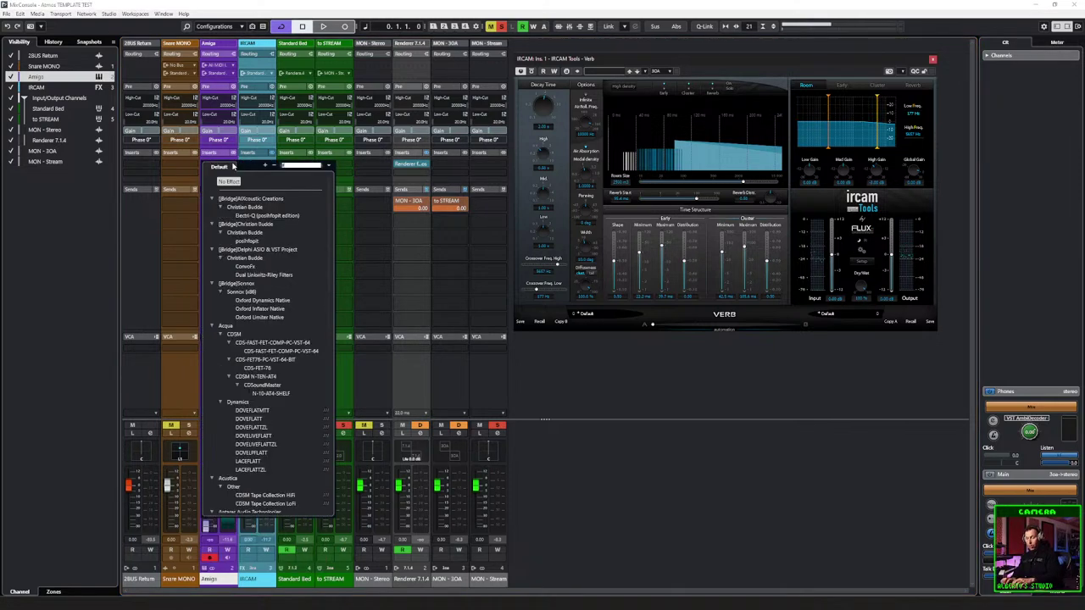
pyautogui.press('Return')
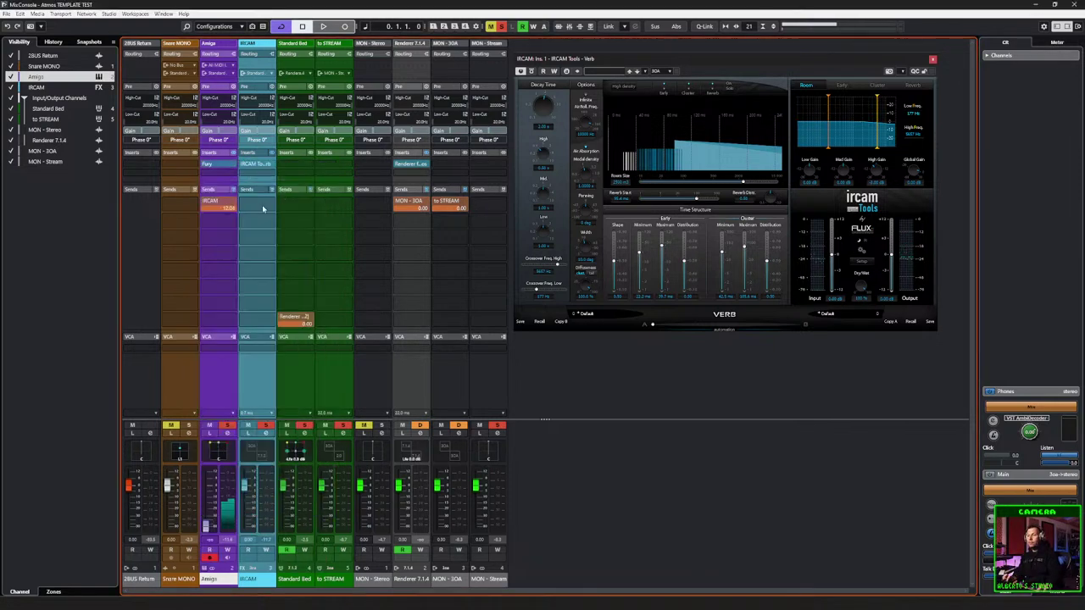
# Step: Open Fury on Amiga and set its drive to 76 and its mix to 69.6
pyautogui.click(213, 165)
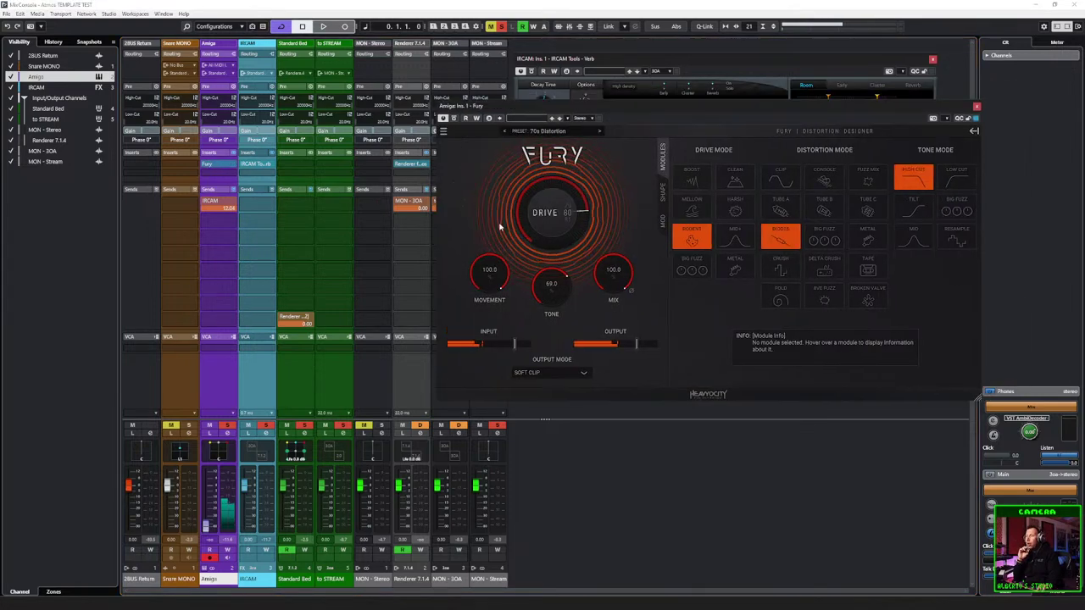
pyautogui.moveTo(609, 283); pyautogui.dragTo(607, 348)
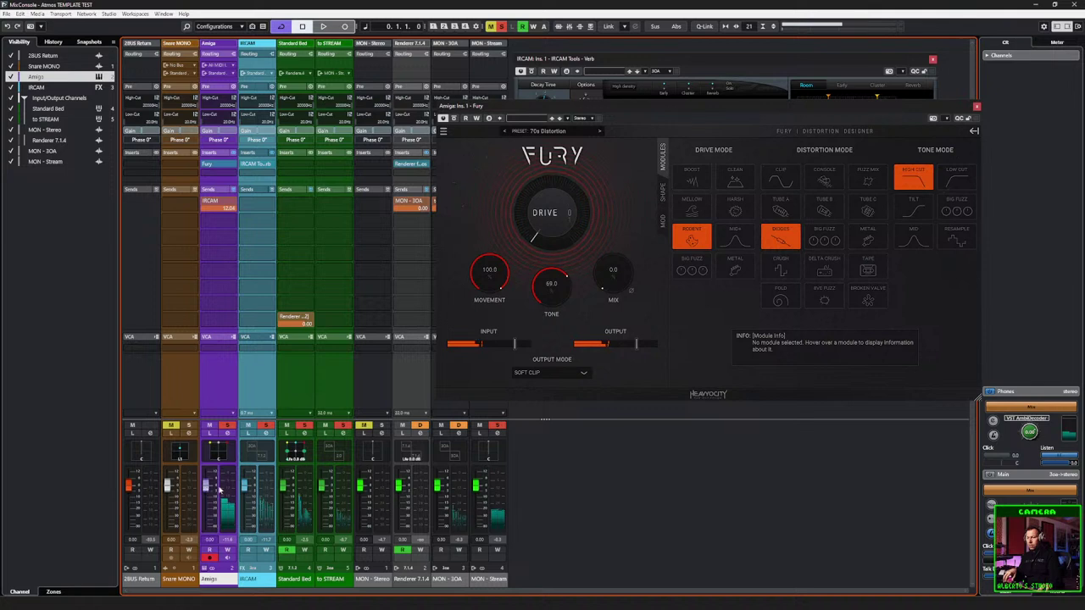
pyautogui.moveTo(610, 271); pyautogui.dragTo(625, 213)
pyautogui.moveTo(555, 234); pyautogui.dragTo(557, 149)
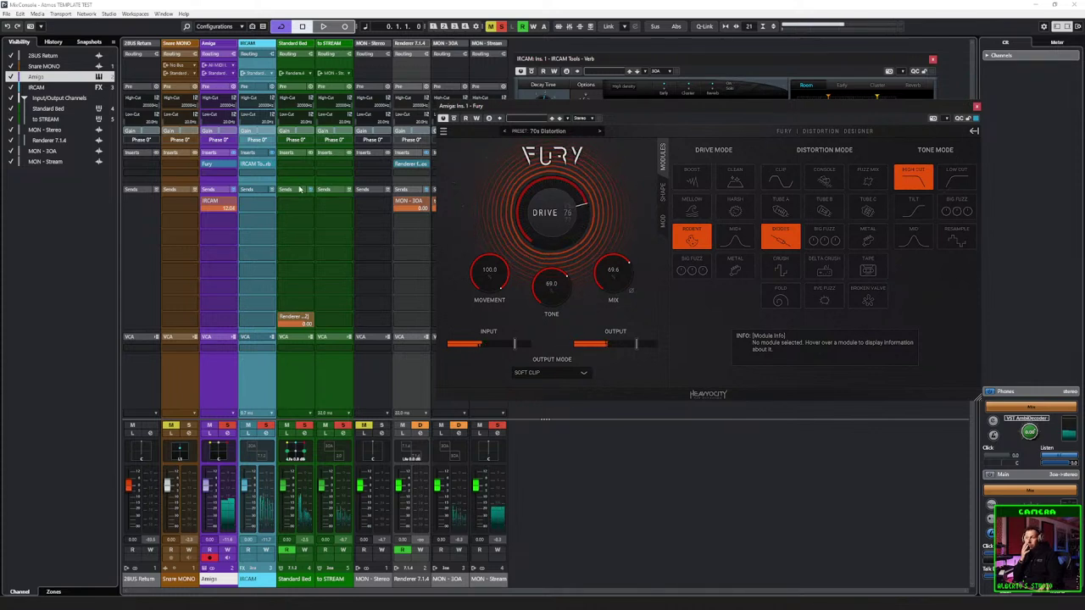
# Step: Lower Amiga's fader to -4.64 and raise the output level in the IRCAM channel's Verb plug-in
pyautogui.click(227, 471)
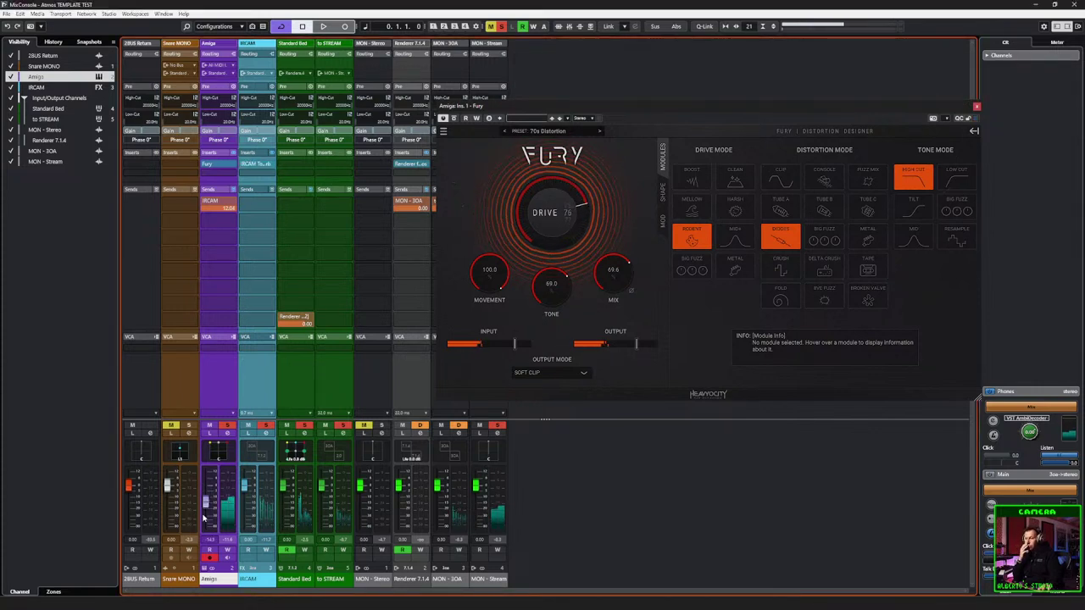
pyautogui.moveTo(205, 490); pyautogui.dragTo(206, 493)
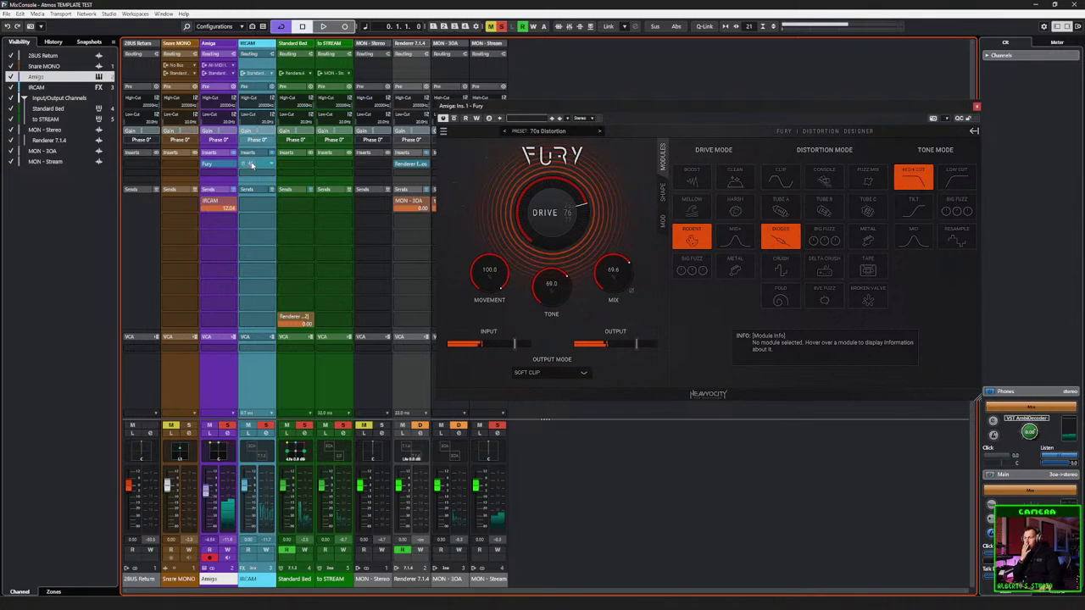
pyautogui.click(257, 163)
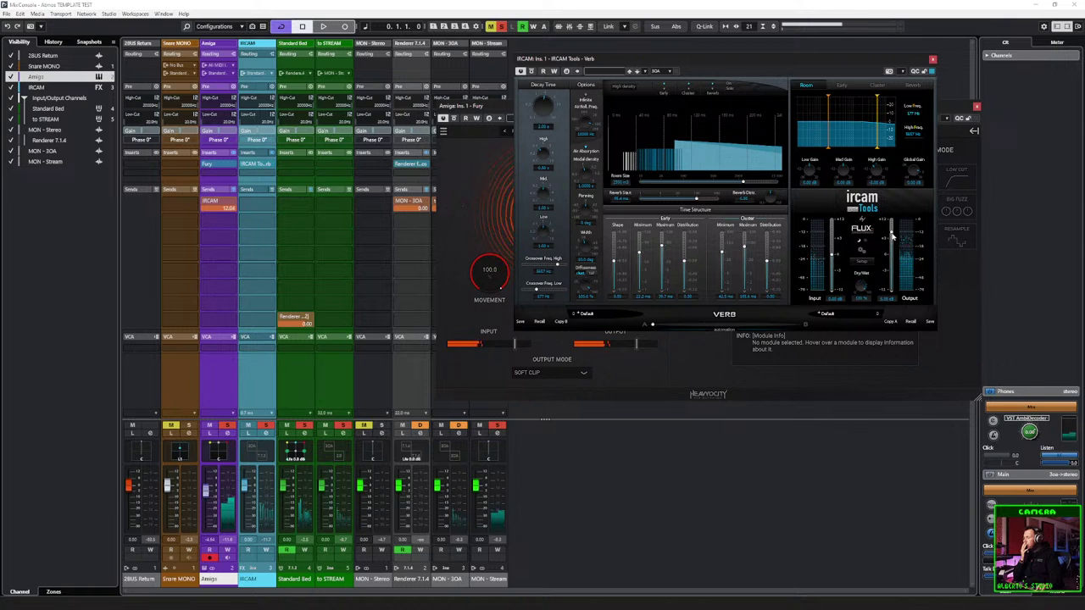
# Step: Play the project to check the Verb input and output meters, stop playback, and close the Fury window
pyautogui.click(560, 502)
pyautogui.press('space')
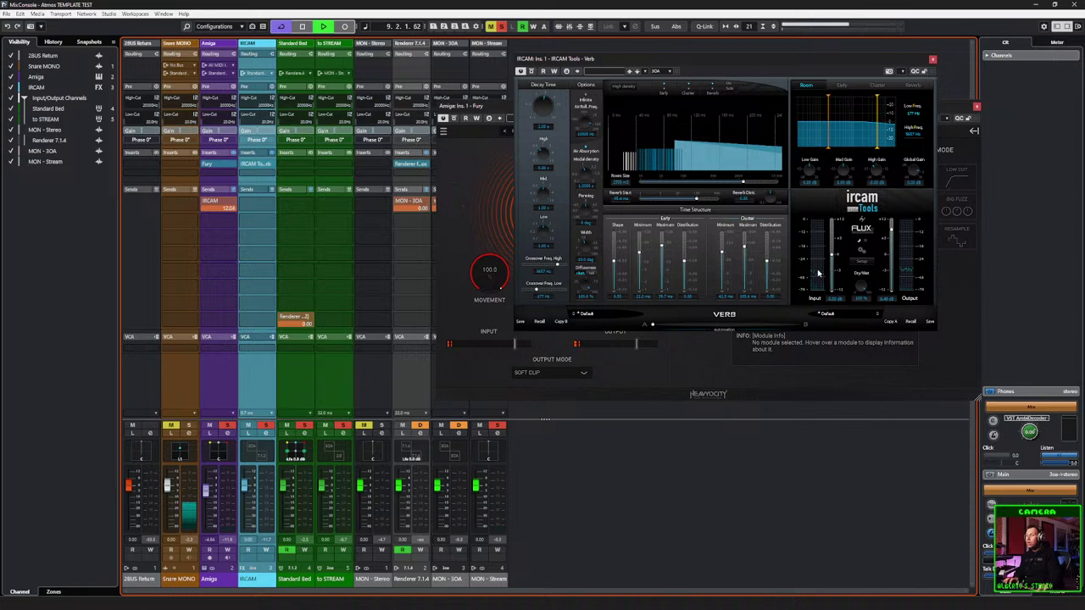
pyautogui.click(864, 245)
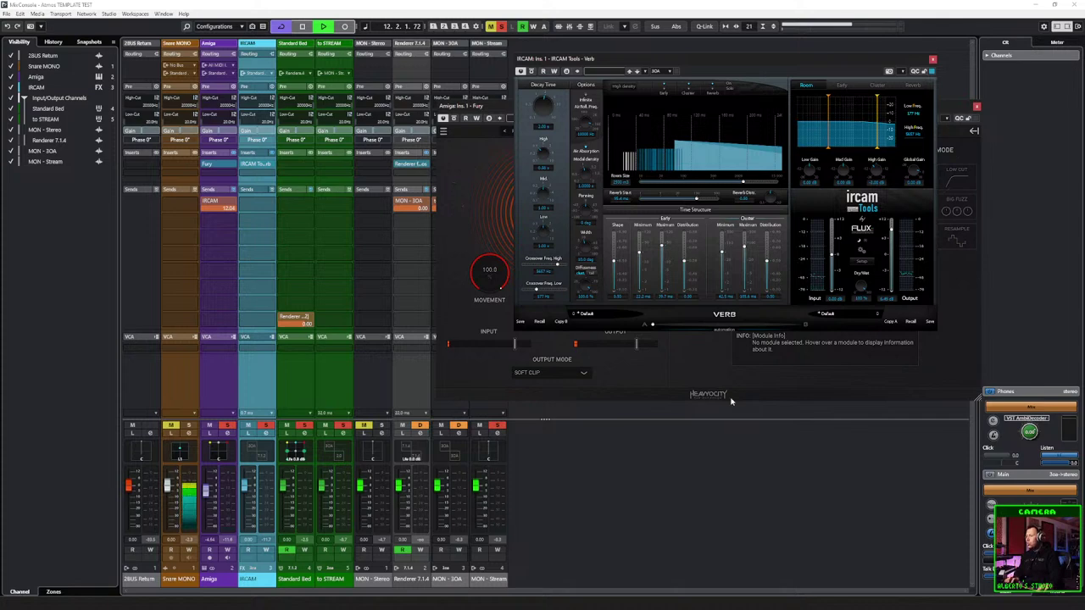
pyautogui.click(745, 398)
pyautogui.press('space')
pyautogui.click(976, 107)
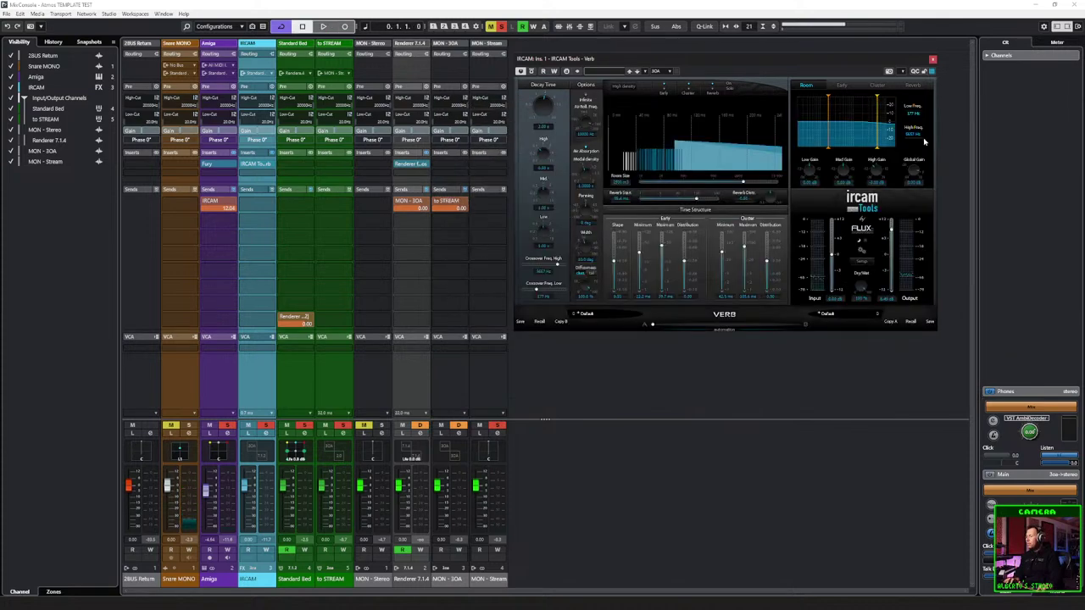
# Step: Play the project with the Amiga track selected and pull the Standard Bed fader fully down
pyautogui.click(211, 392)
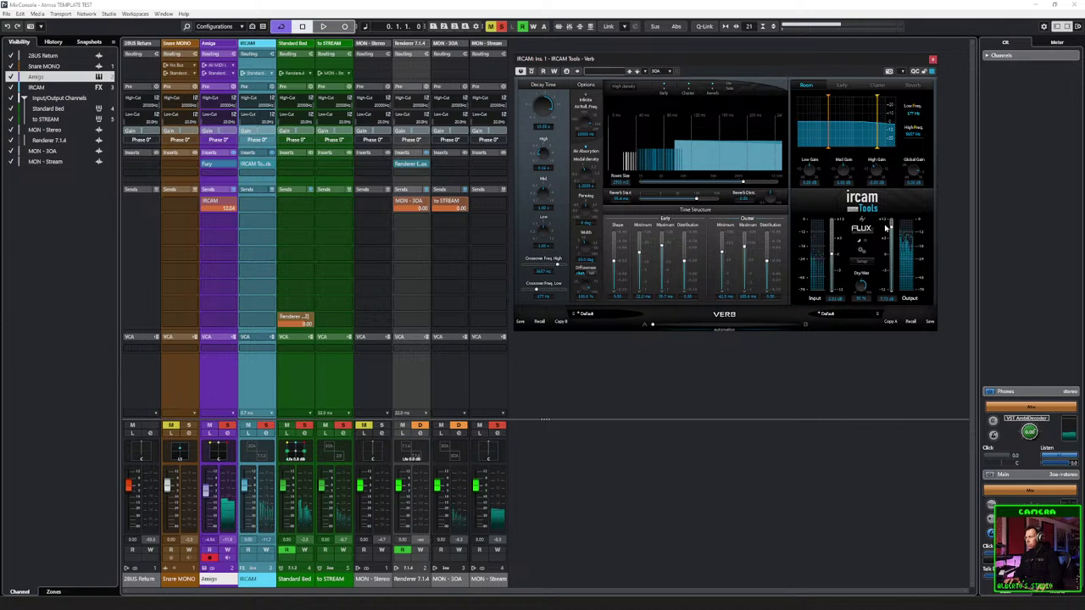
pyautogui.press('space')
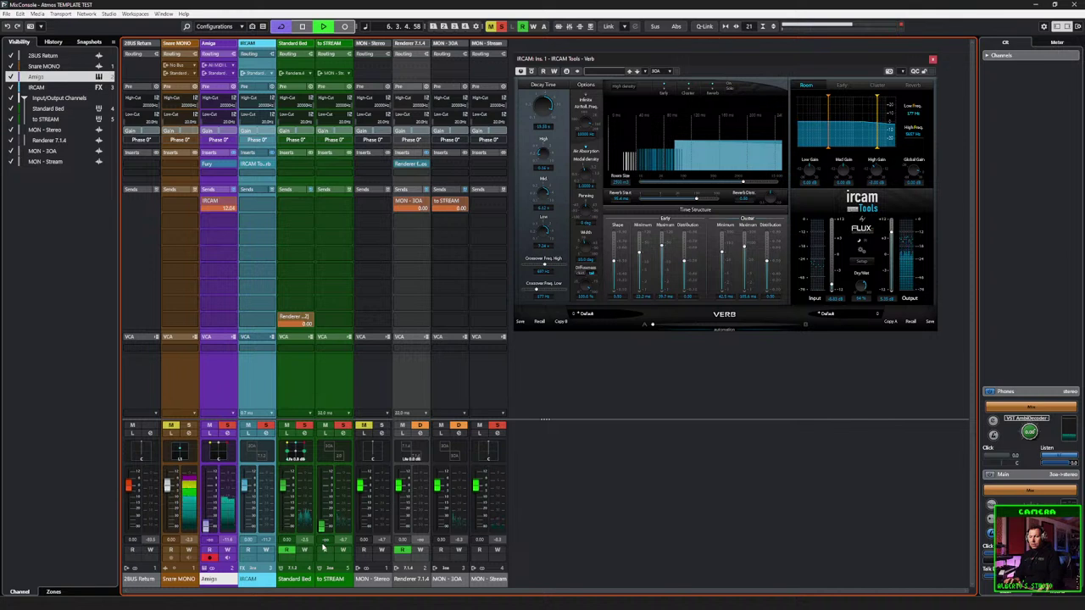
pyautogui.moveTo(283, 487); pyautogui.dragTo(285, 538)
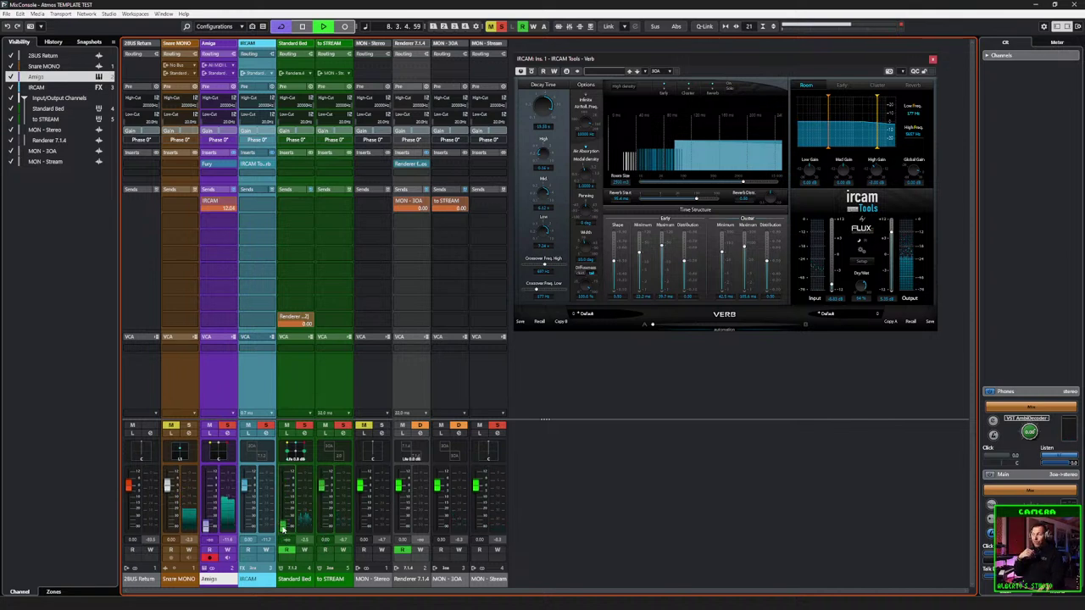
pyautogui.click(539, 108)
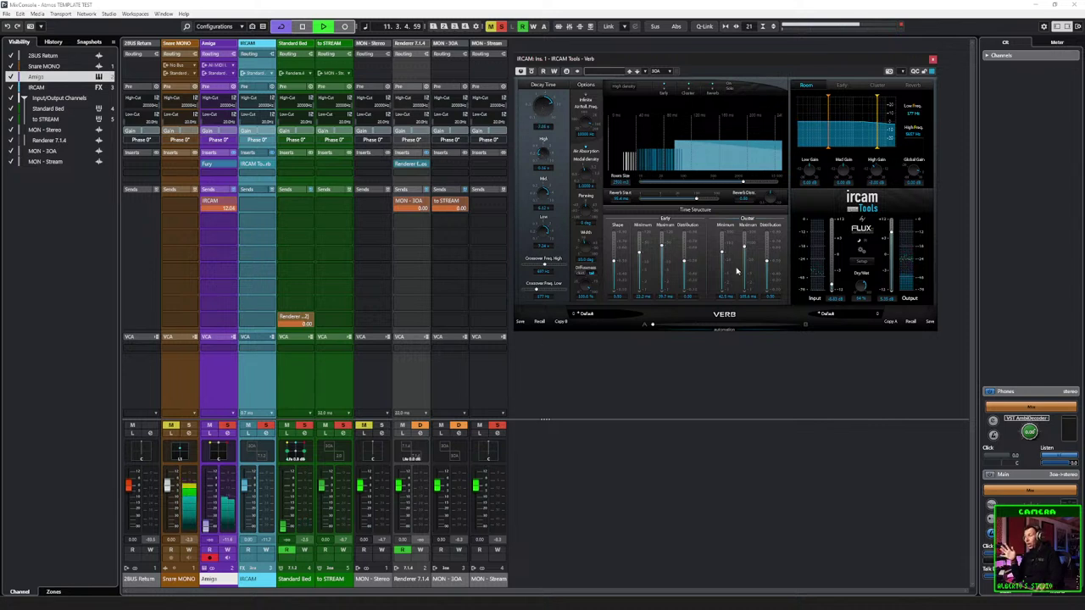
pyautogui.moveTo(667, 60); pyautogui.dragTo(687, 60)
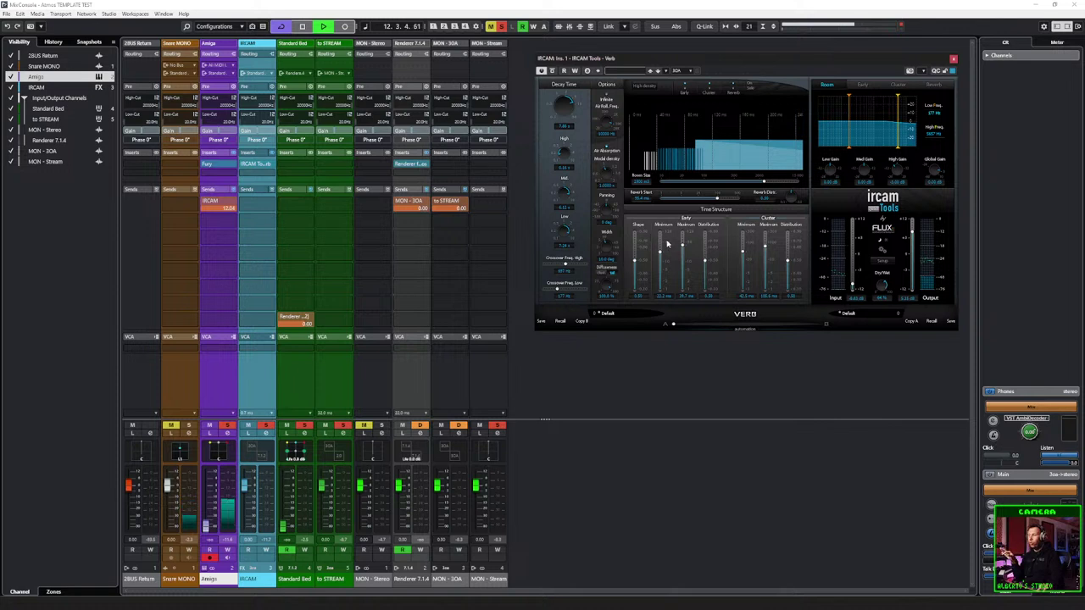
# Step: Load Bute Limiter 2 in Standard Bed's first insert slot and place its window beside the mixer channels
pyautogui.moveTo(361, 236); pyautogui.dragTo(294, 315)
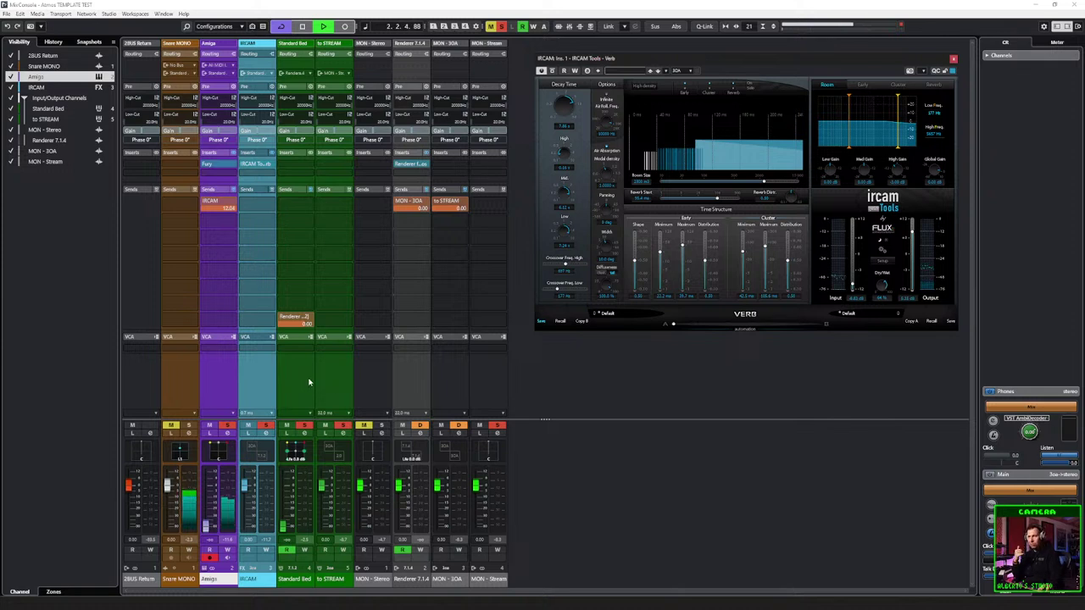
pyautogui.click(311, 164)
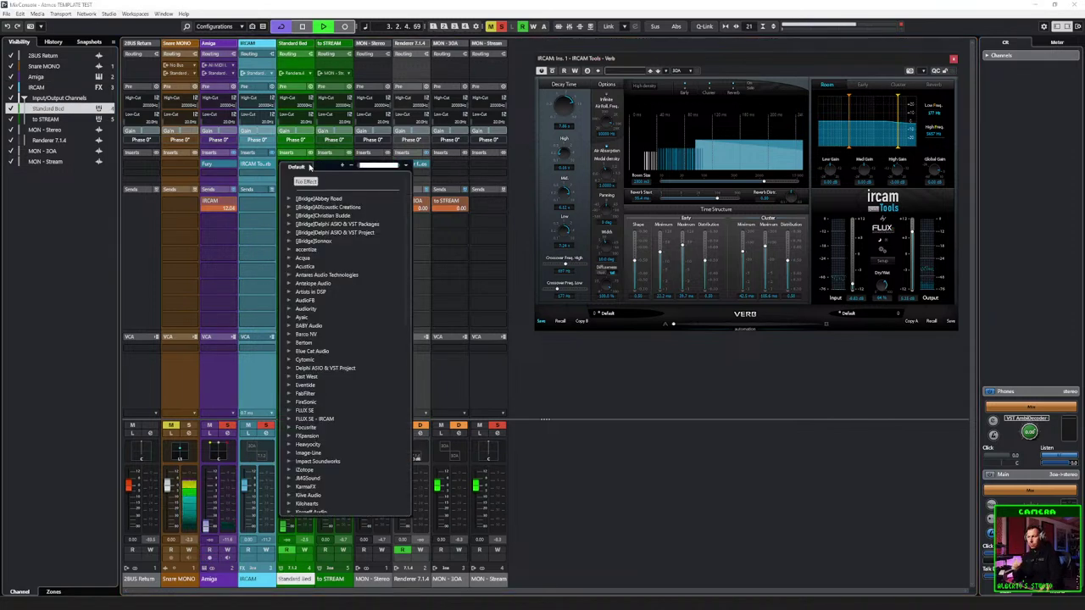
pyautogui.write('bute')
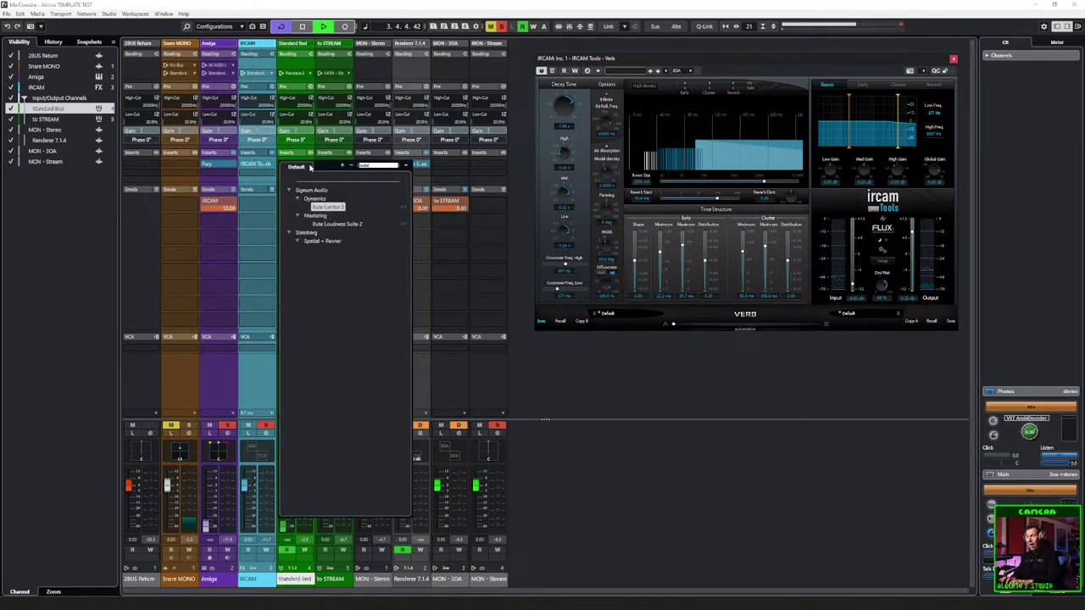
pyautogui.click(328, 207)
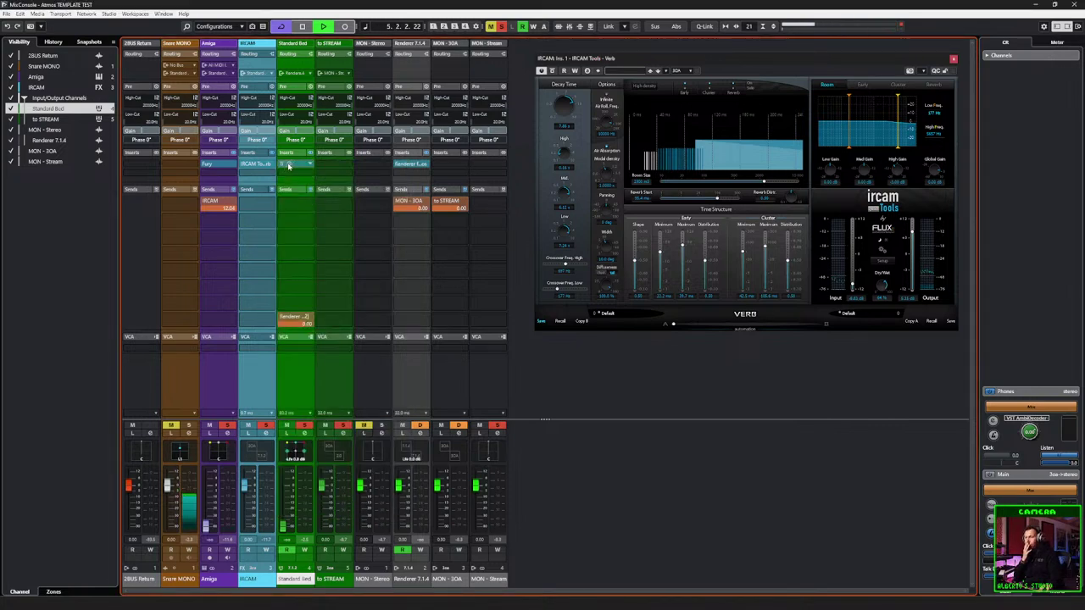
pyautogui.moveTo(757, 108); pyautogui.dragTo(734, 208)
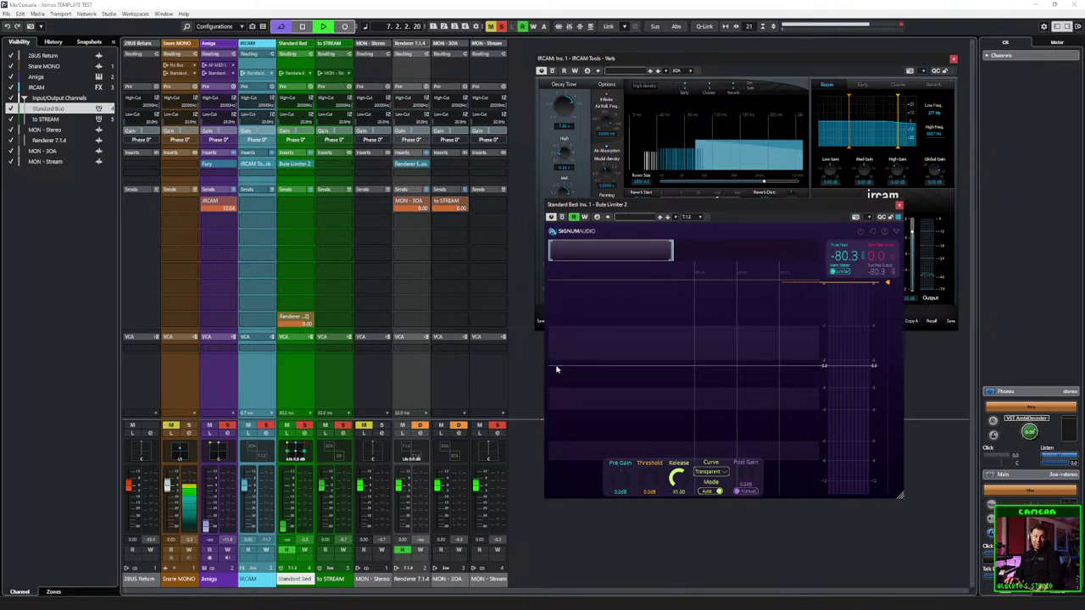
pyautogui.moveTo(649, 243); pyautogui.dragTo(631, 187)
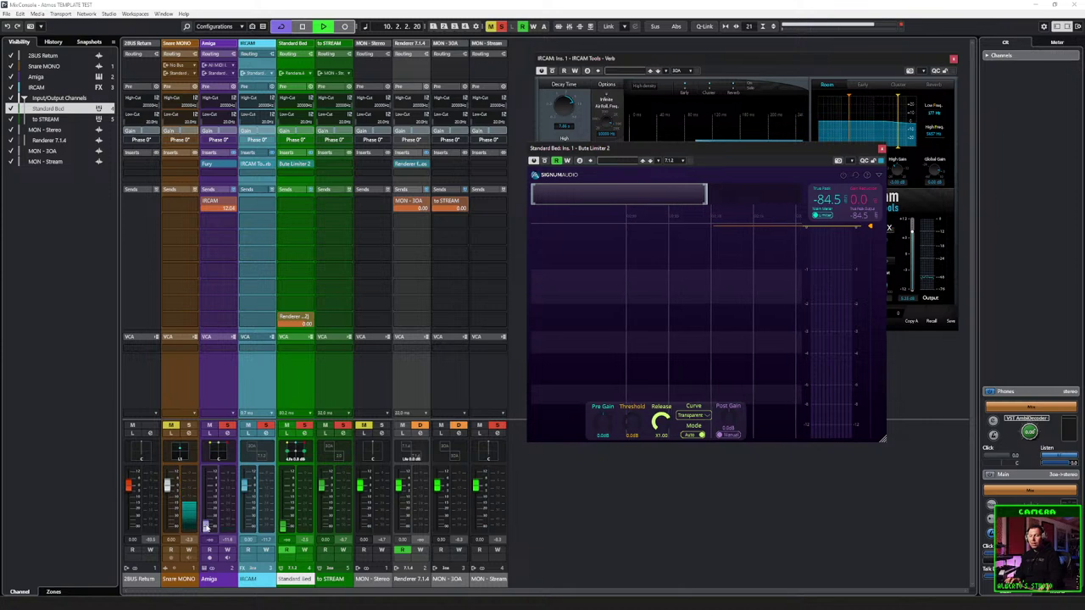
# Step: Return the Standard Bed fader to 0.00 and raise Amiga's fader to feed signal into the limiter
pyautogui.click(205, 526)
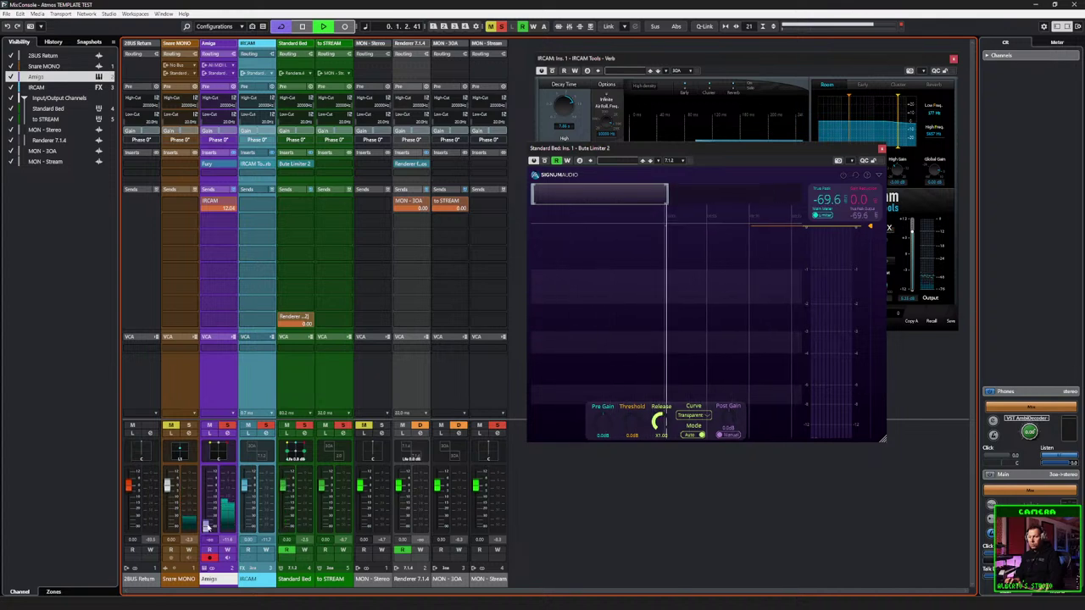
pyautogui.moveTo(205, 513); pyautogui.dragTo(206, 490)
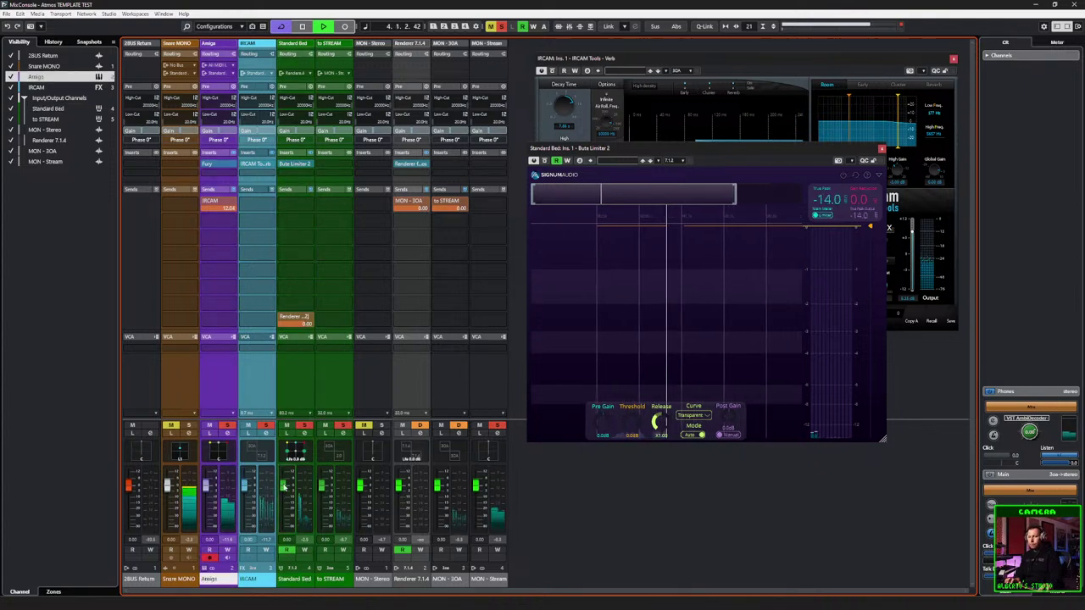
pyautogui.moveTo(207, 489); pyautogui.dragTo(210, 482)
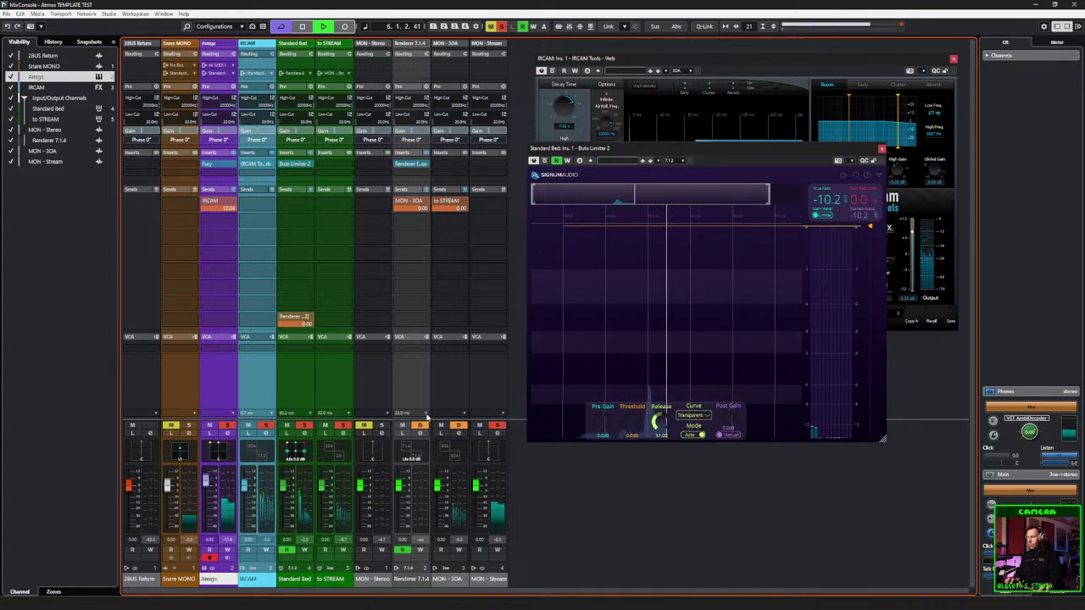
# Step: Lower the threshold of Bute Limiter 2 on Standard Bed until it reduces the Amiga signal
pyautogui.moveTo(869, 226); pyautogui.dragTo(871, 373)
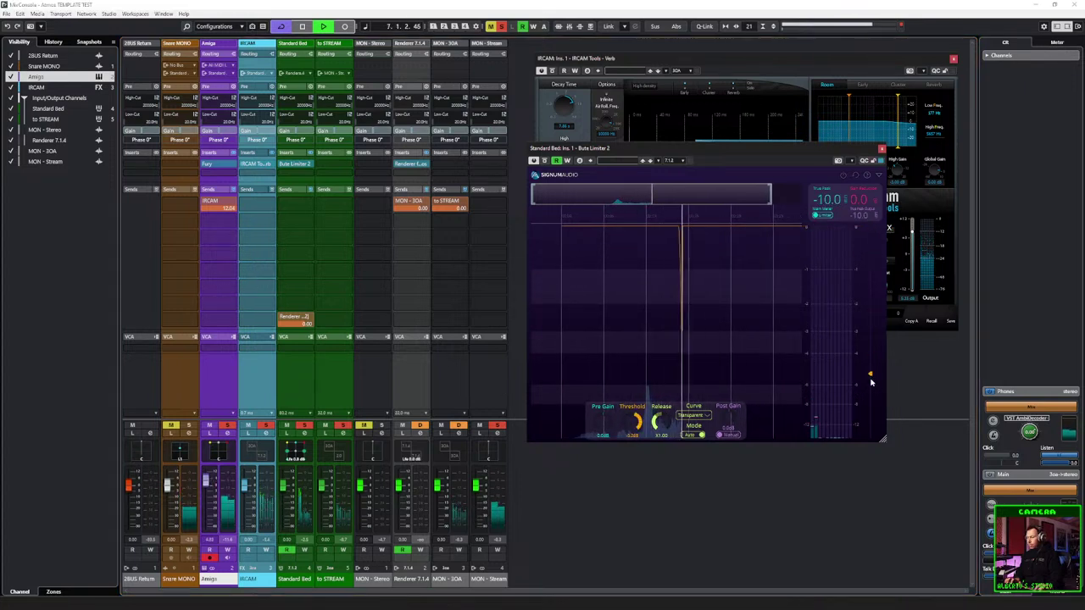
pyautogui.moveTo(868, 415)
pyautogui.mouseDown()
pyautogui.moveTo(806, 406)
pyautogui.moveTo(806, 372)
pyautogui.moveTo(809, 273)
pyautogui.moveTo(824, 266)
pyautogui.moveTo(870, 282)
pyautogui.mouseUp()
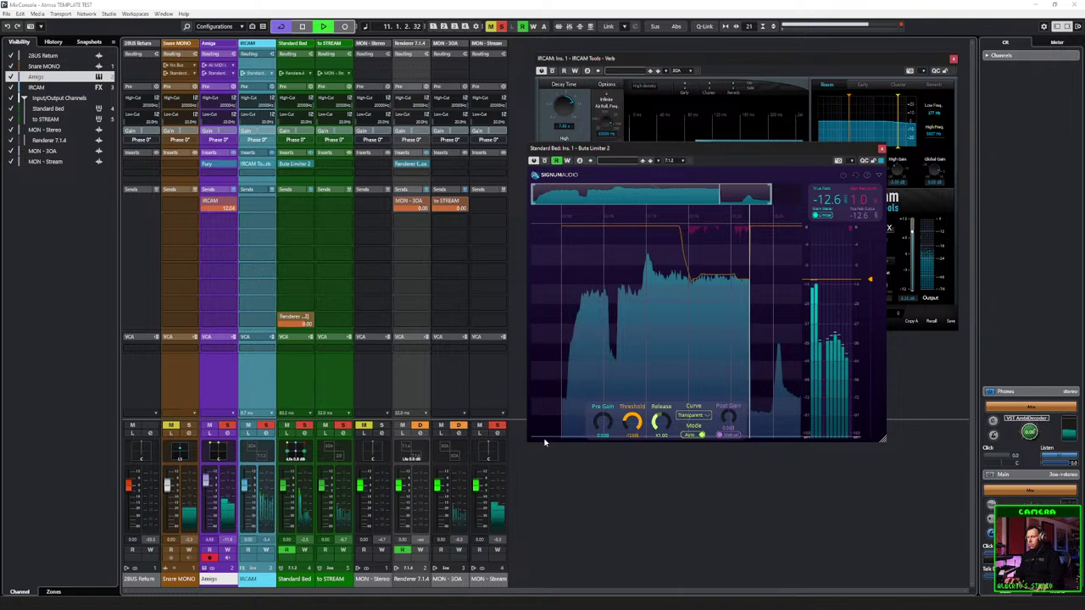
pyautogui.click(632, 422)
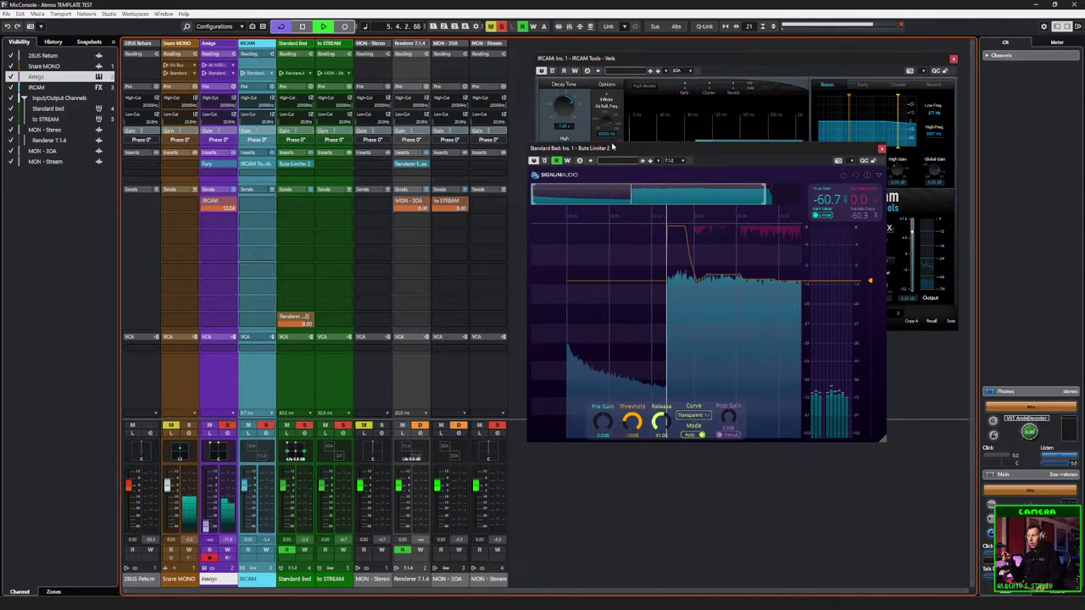
# Step: Open Amiga's VST MultiPanner and arrange the limiter, Verb and panner windows so their meters can be compared
pyautogui.moveTo(271, 74); pyautogui.dragTo(258, 53)
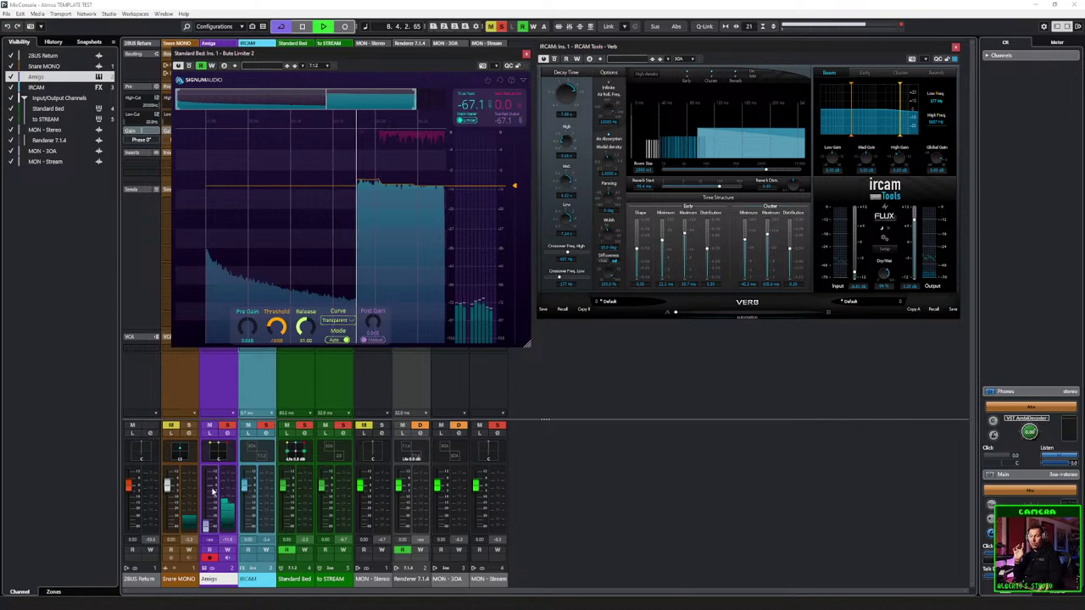
pyautogui.doubleClick(218, 450)
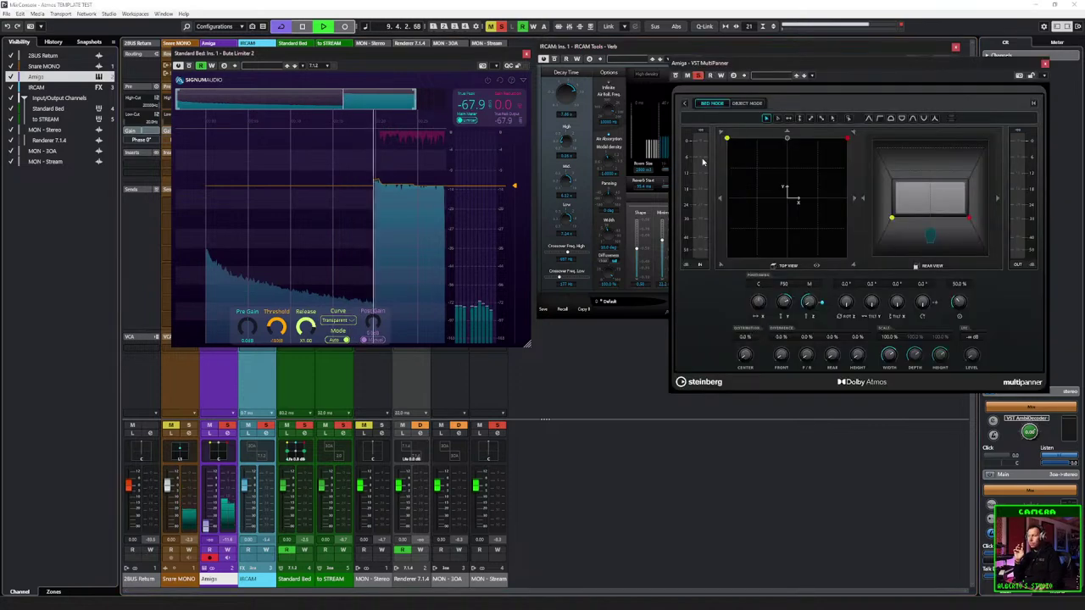
pyautogui.moveTo(768, 74); pyautogui.dragTo(638, 275)
pyautogui.click(650, 42)
pyautogui.moveTo(650, 40); pyautogui.dragTo(651, 16)
pyautogui.moveTo(761, 266); pyautogui.dragTo(760, 260)
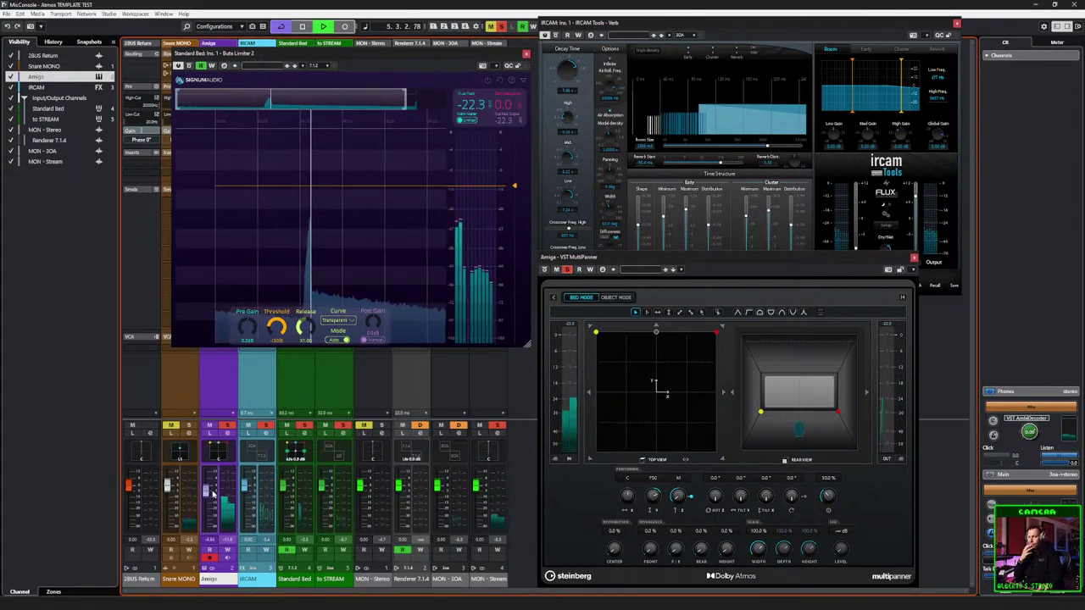
# Step: Pan Amiga to the rear left and back to just behind the room's centre, comparing the limiter and Verb meters
pyautogui.moveTo(211, 496); pyautogui.dragTo(210, 541)
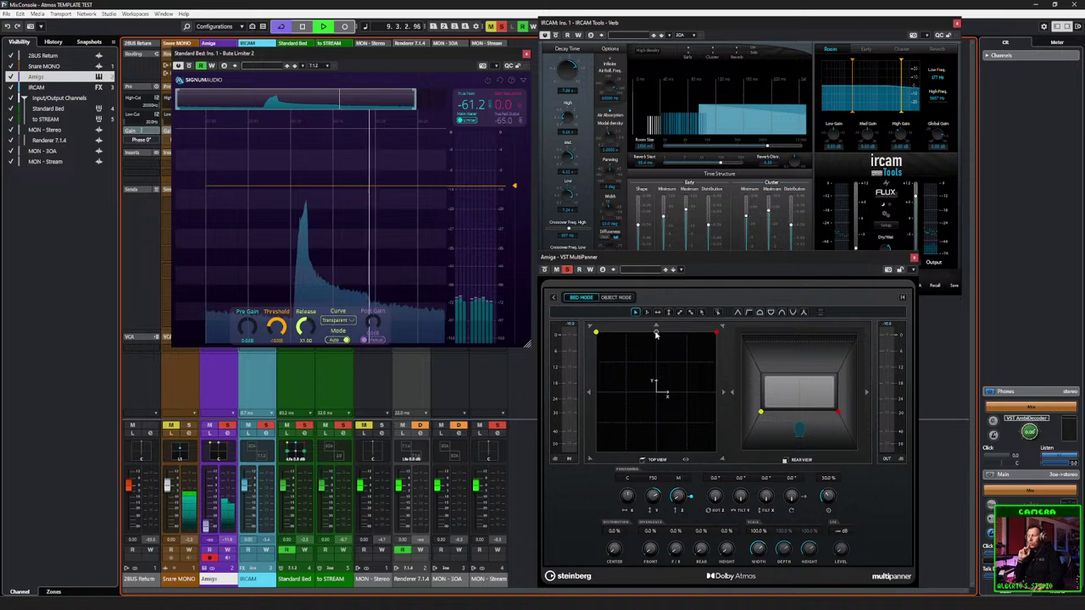
pyautogui.moveTo(655, 332)
pyautogui.mouseDown()
pyautogui.moveTo(644, 346)
pyautogui.moveTo(656, 331)
pyautogui.mouseUp()
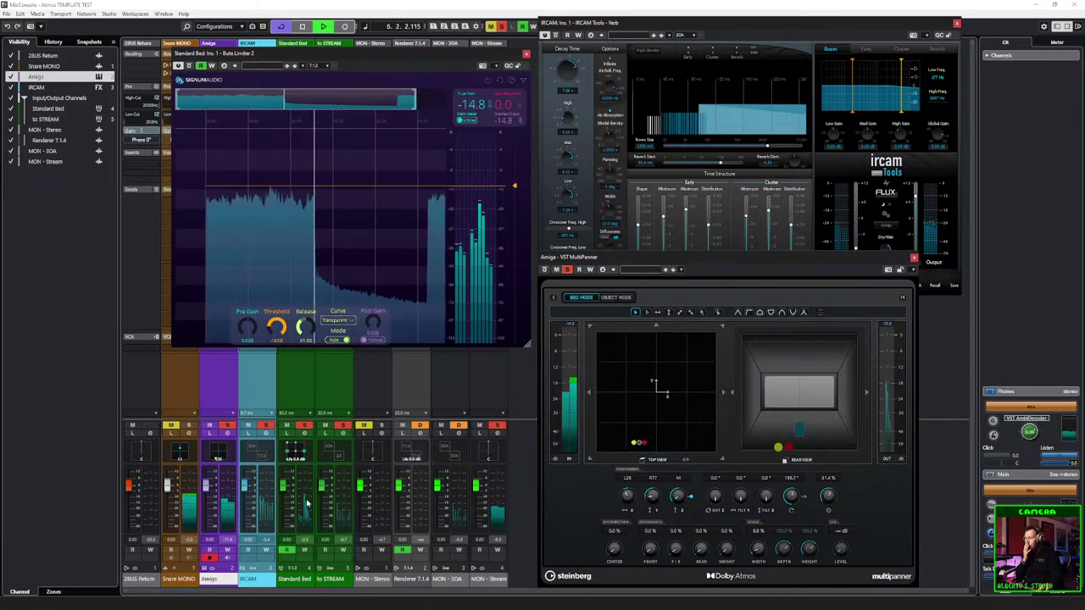
pyautogui.moveTo(890, 226)
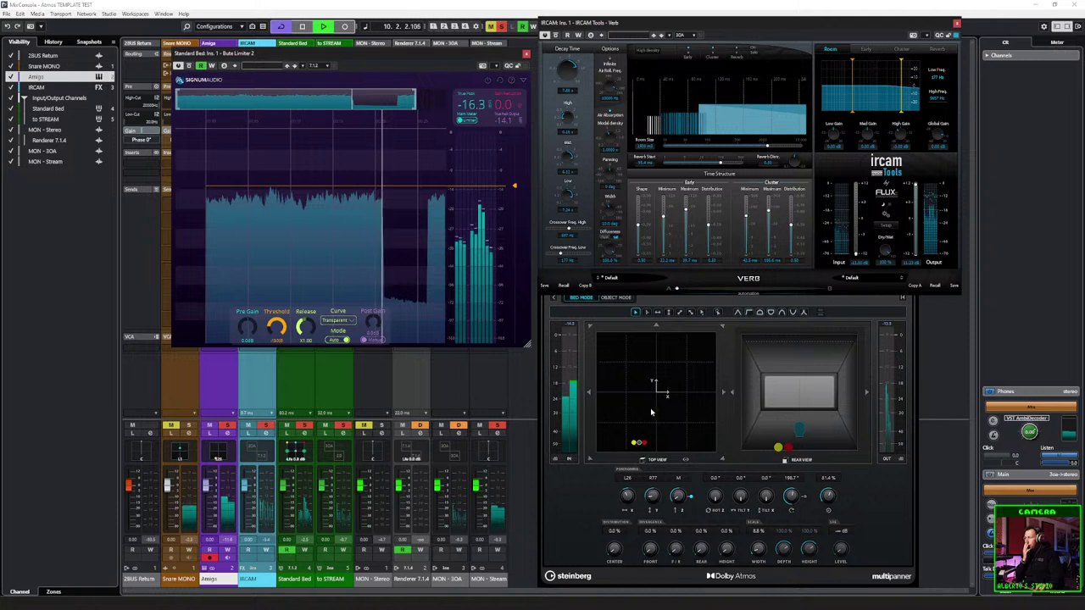
pyautogui.moveTo(637, 443); pyautogui.dragTo(652, 404)
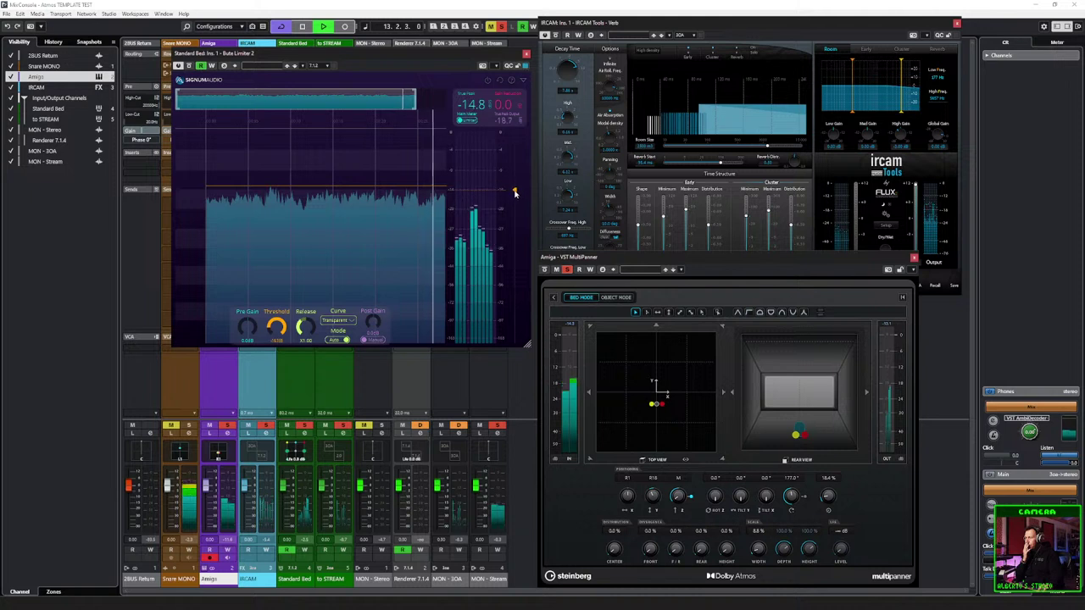
# Step: Lower the Bute Limiter 2 threshold further, pan Amiga to the front near the centre line, and stop playback
pyautogui.moveTo(514, 185); pyautogui.dragTo(513, 213)
pyautogui.moveTo(653, 404); pyautogui.dragTo(665, 352)
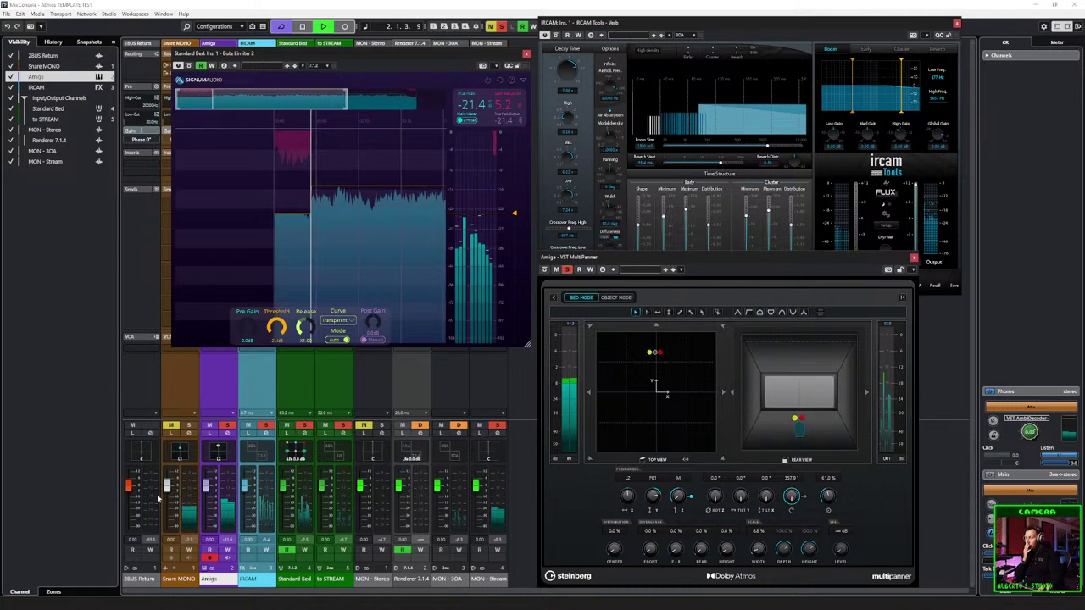
pyautogui.press('space')
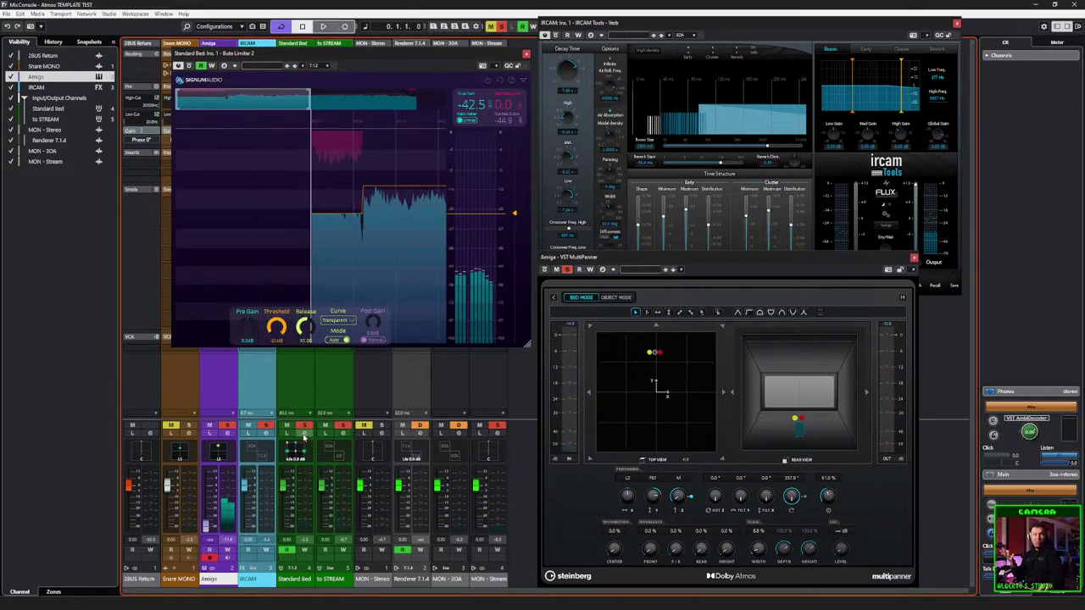
# Step: Close the Bute Limiter 2, Amiga MultiPanner and IRCAM Verb windows
pyautogui.click(526, 54)
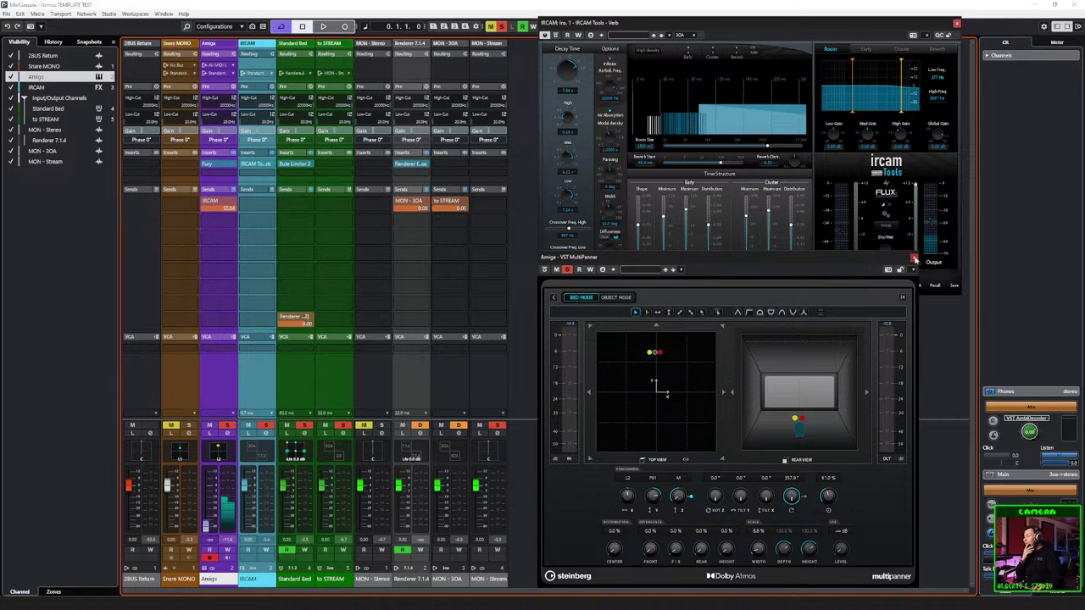
pyautogui.click(914, 260)
pyautogui.click(957, 23)
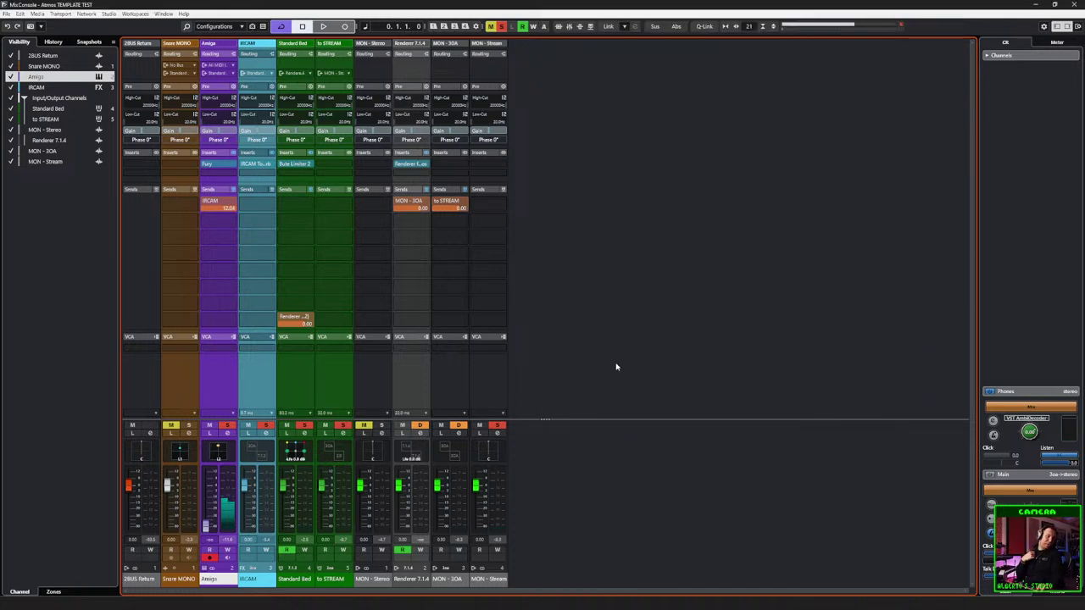
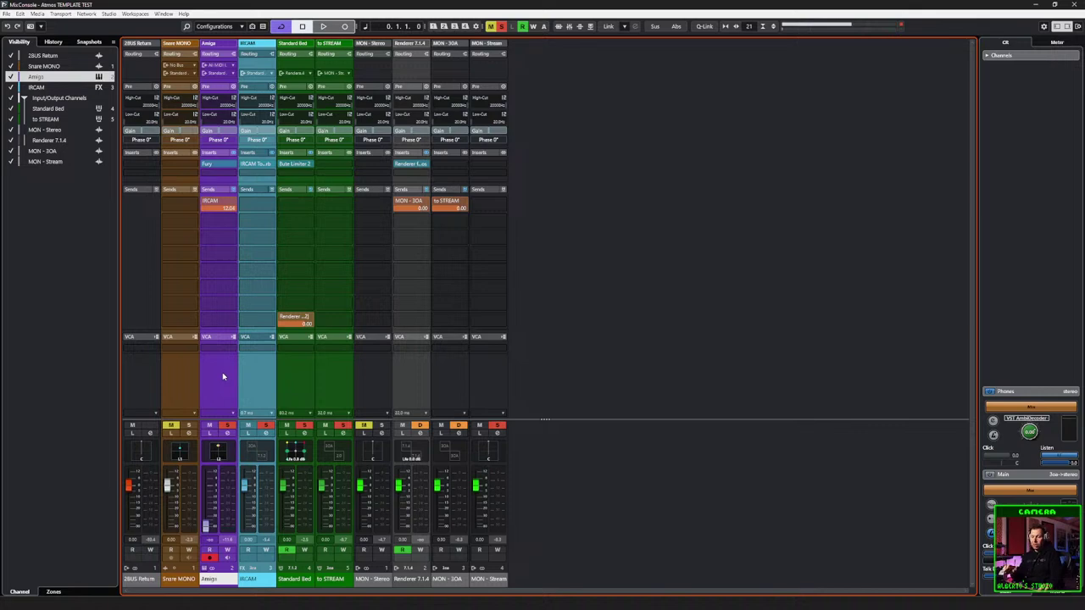
# Step: Return to the Project window and reduce the heights of the Amiga, IRCAM and Snare MONO tracks
pyautogui.press('F3')
pyautogui.scroll(2, 191, 214)
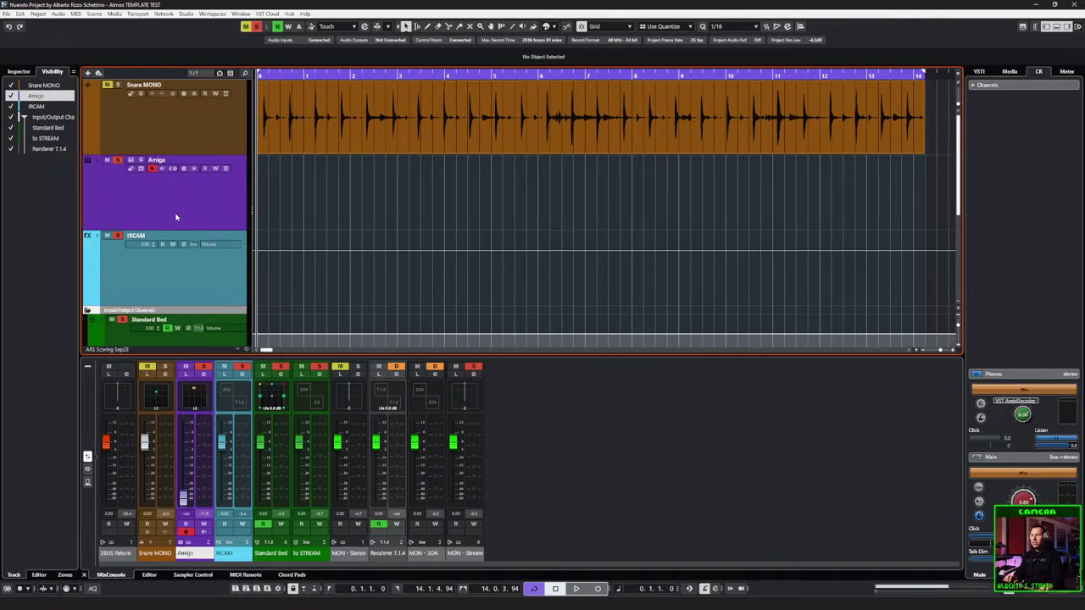
pyautogui.moveTo(182, 229); pyautogui.dragTo(201, 175)
pyautogui.moveTo(207, 252); pyautogui.dragTo(209, 198)
pyautogui.click(231, 129)
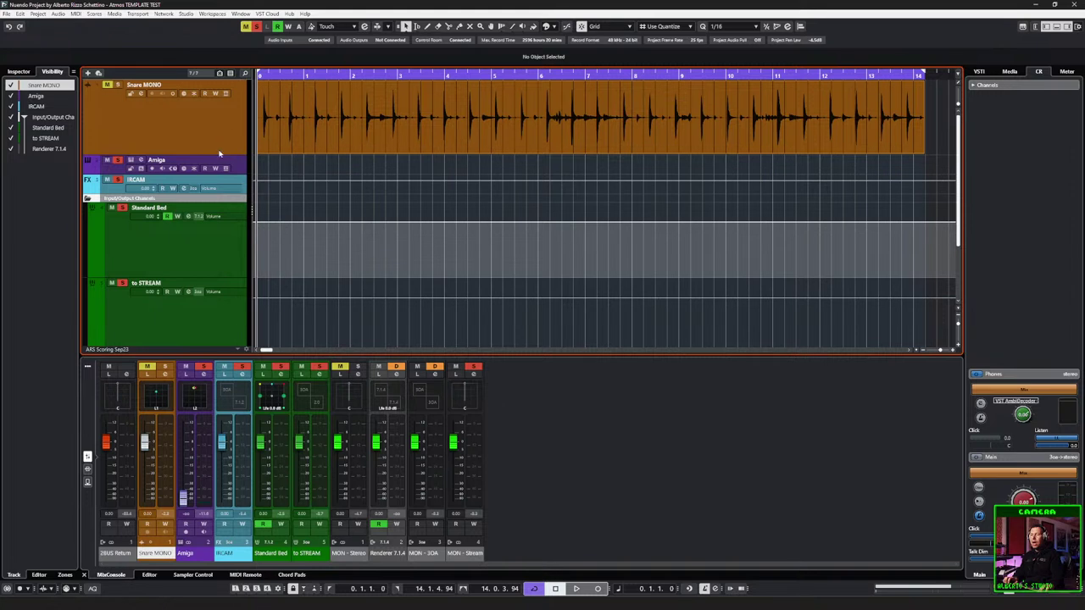
pyautogui.moveTo(217, 150); pyautogui.dragTo(217, 99)
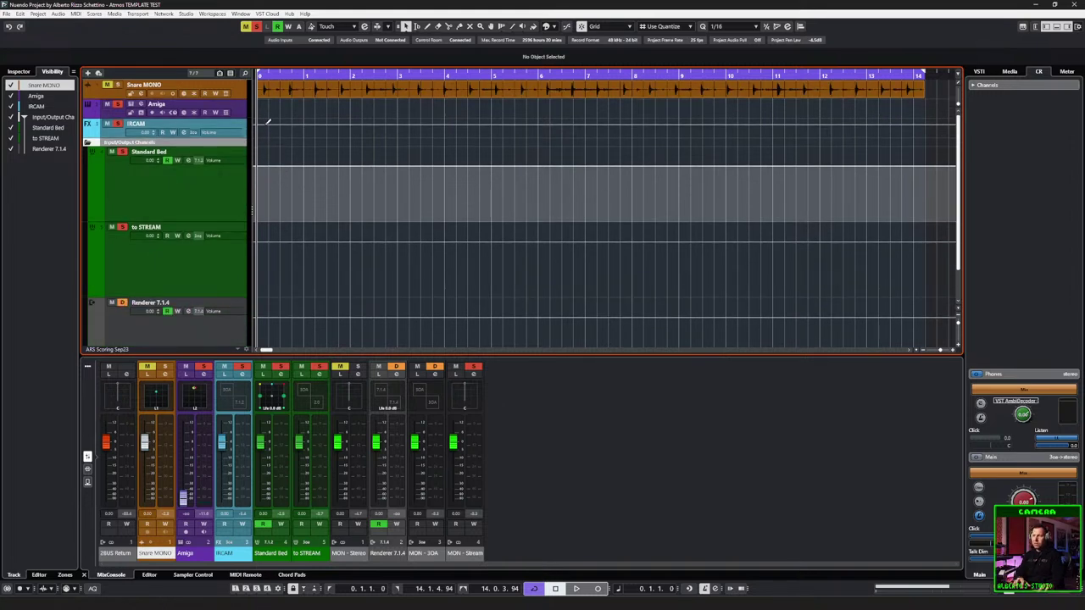
# Step: Add one mono audio track named Kick with 2BUS Return as input and Standard Bed as output
pyautogui.hotkey('ctrl', 't')
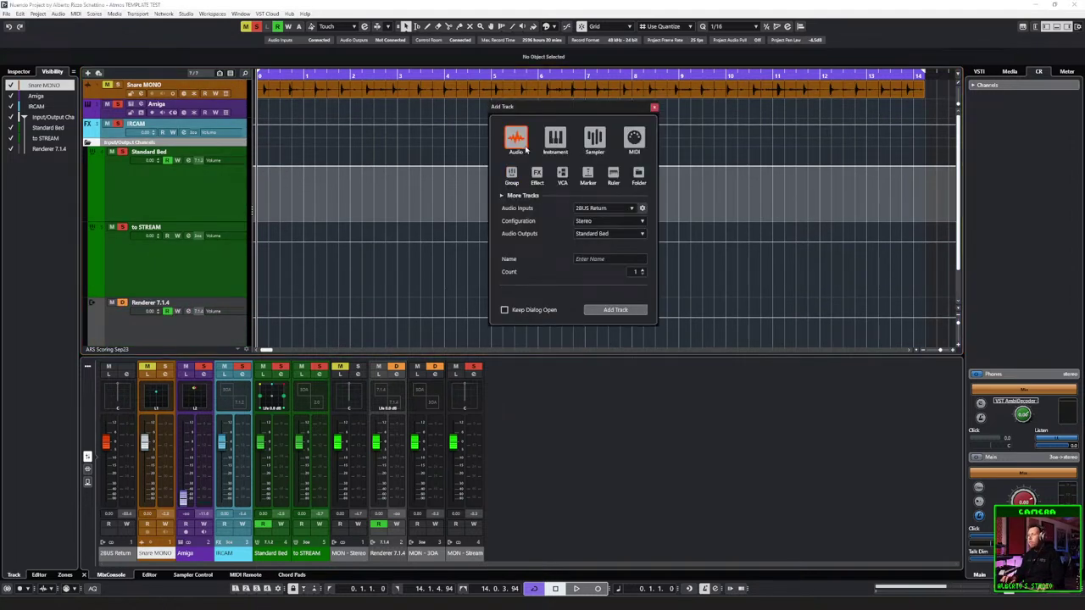
pyautogui.click(589, 208)
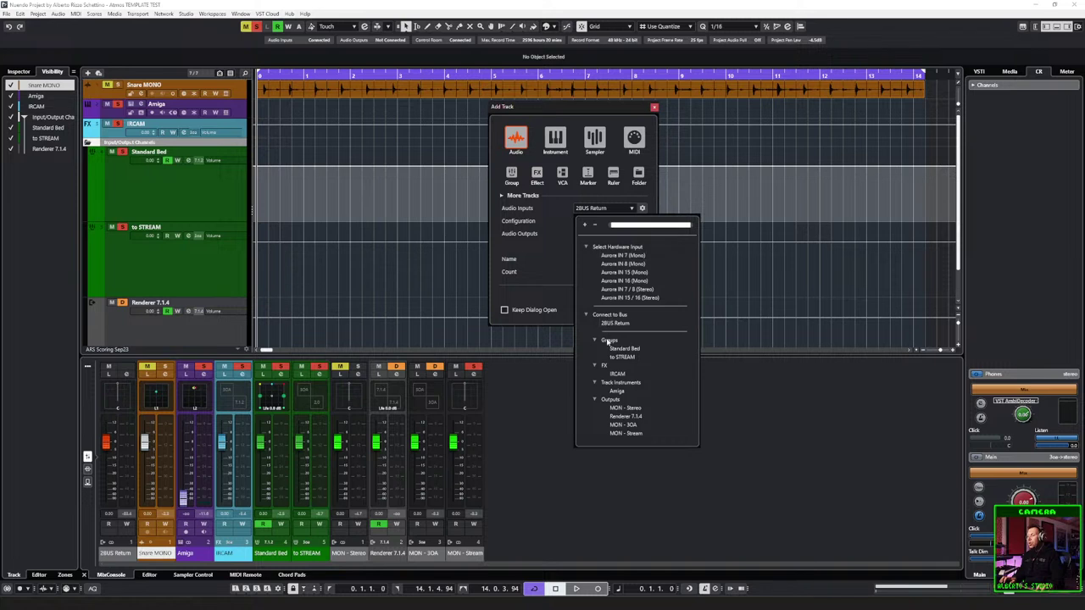
pyautogui.click(620, 371)
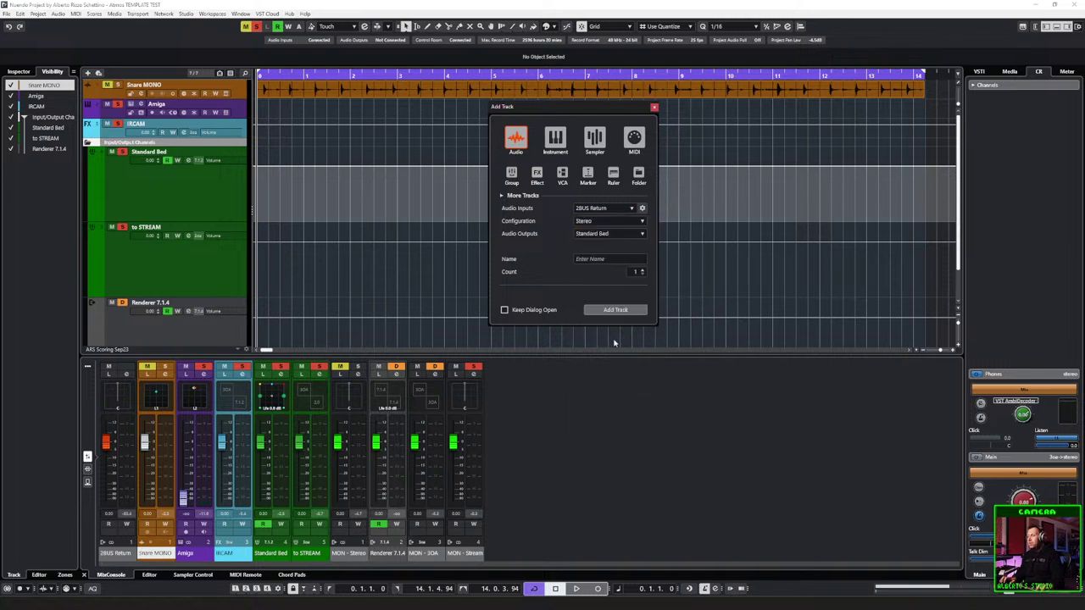
pyautogui.click(579, 222)
pyautogui.click(600, 259)
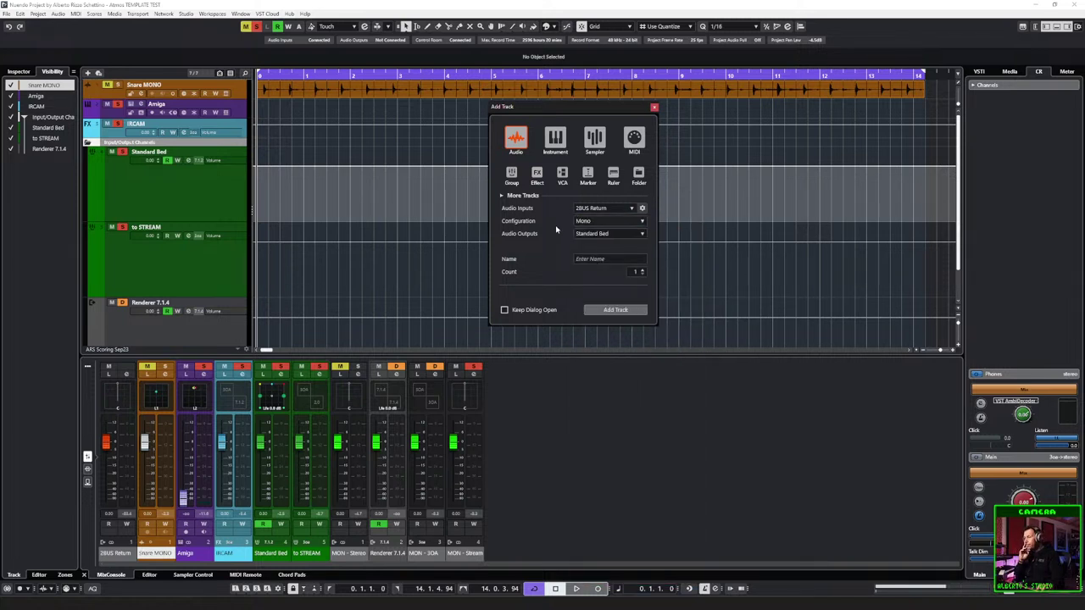
pyautogui.click(593, 259)
pyautogui.write('Kic')
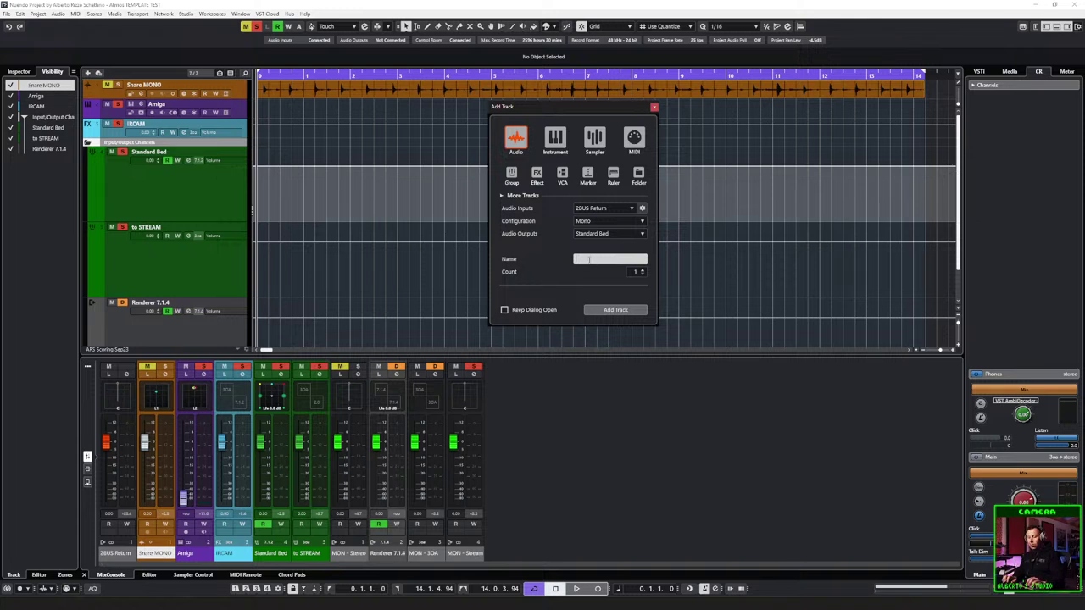
pyautogui.write('k')
pyautogui.press('Return')
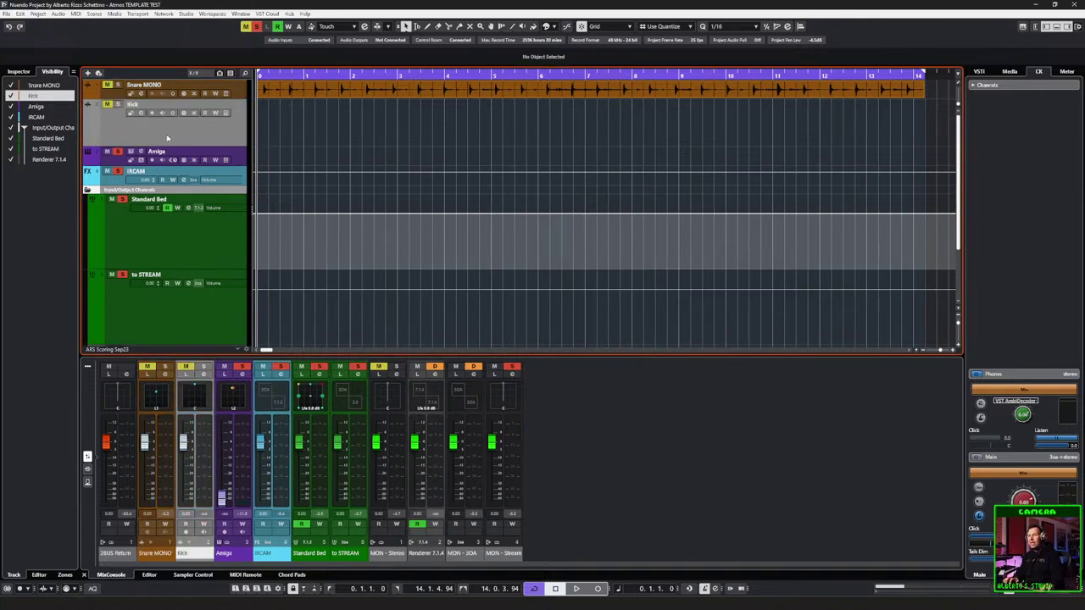
# Step: Try brown, yellow and magenta as the Kick track's colour
pyautogui.click(225, 223)
pyautogui.click(227, 122)
pyautogui.click(549, 26)
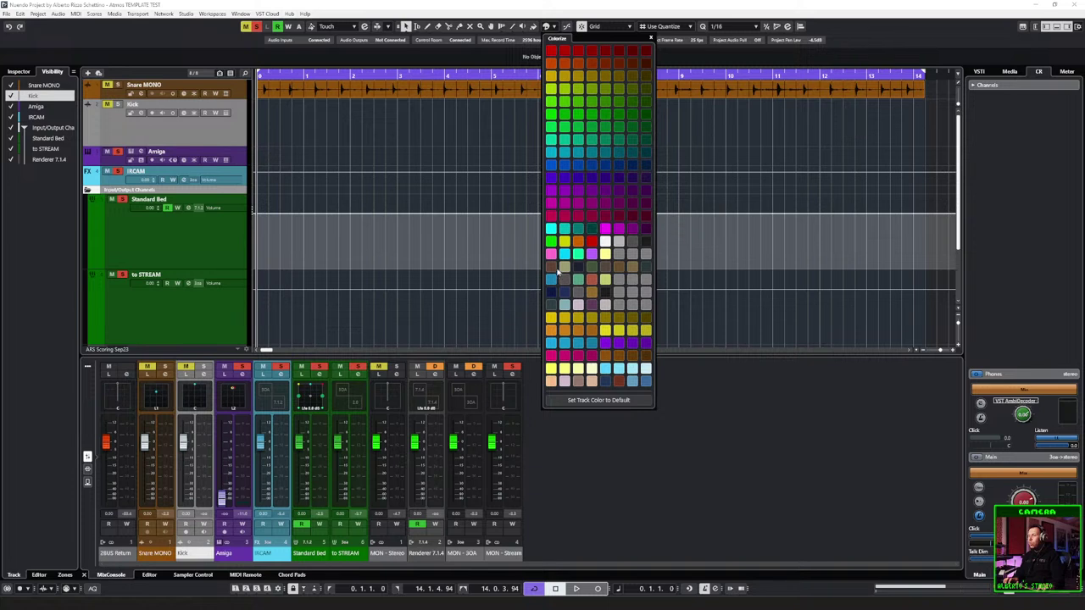
pyautogui.click(556, 277)
pyautogui.click(647, 358)
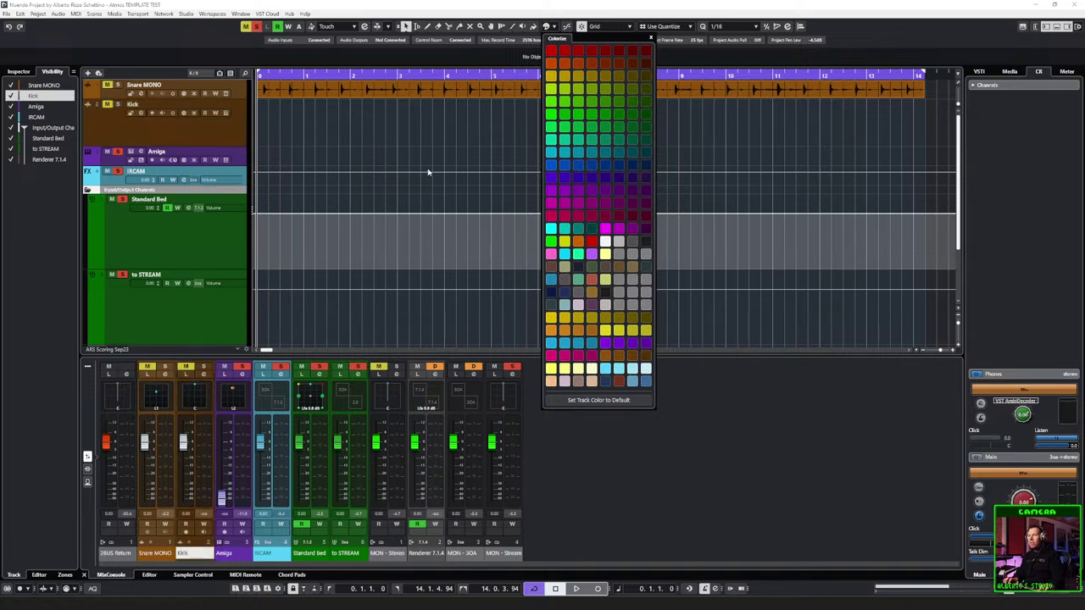
pyautogui.click(552, 76)
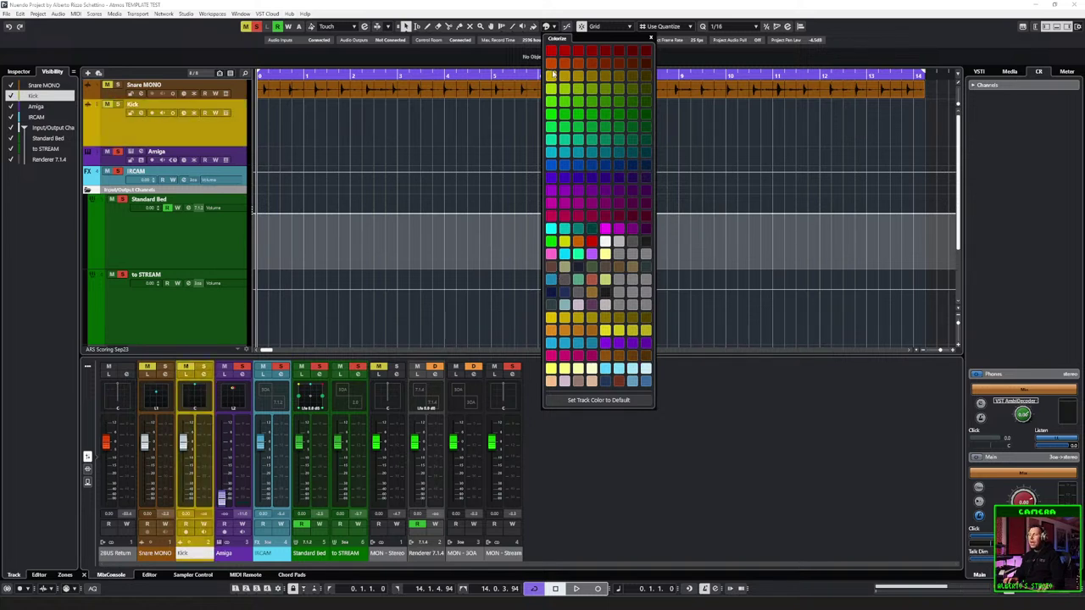
pyautogui.click(551, 195)
pyautogui.click(328, 140)
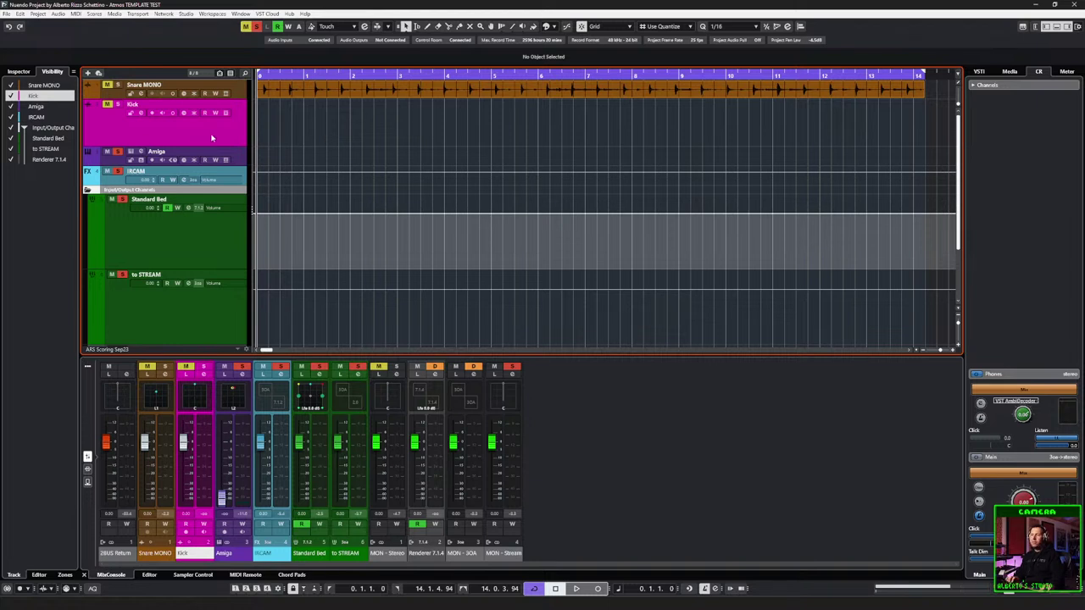
# Step: Recolour the Kick track, trying pink first and settling on a dark reddish brown
pyautogui.click(554, 28)
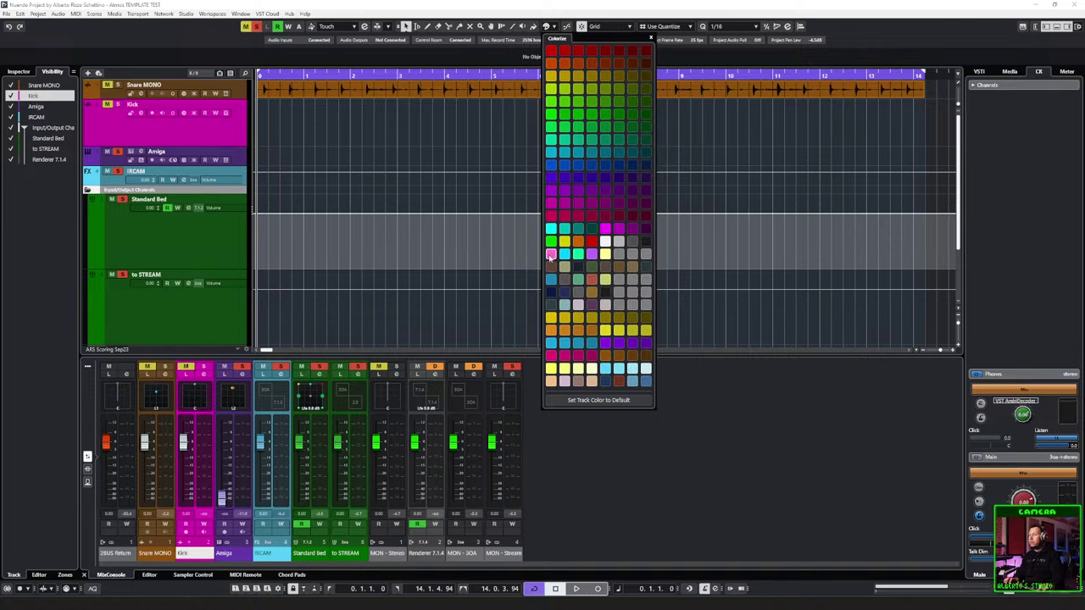
pyautogui.click(551, 254)
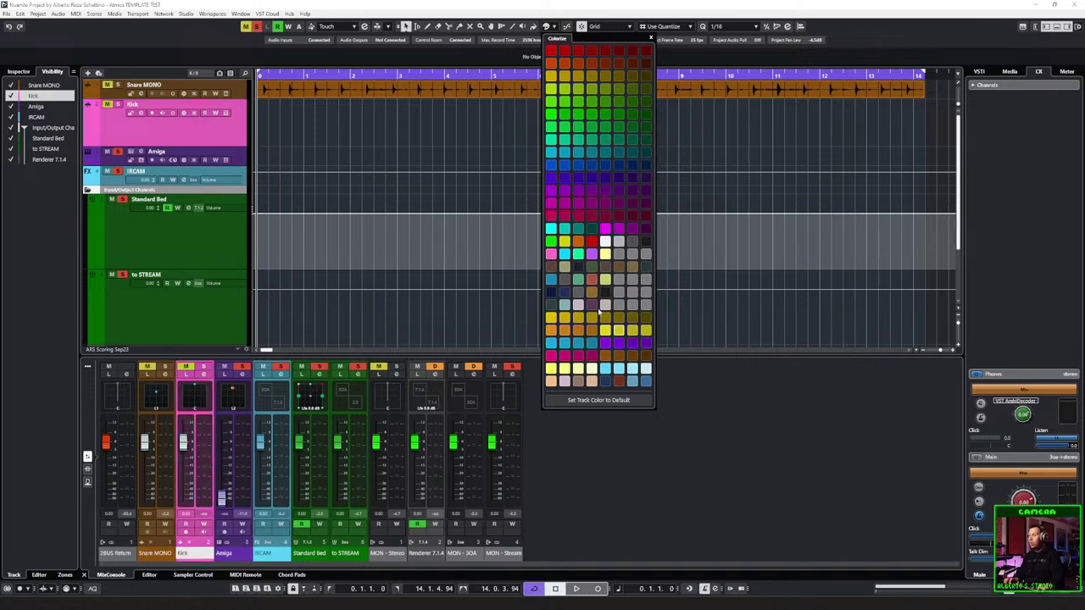
pyautogui.click(646, 355)
pyautogui.click(618, 381)
pyautogui.click(402, 164)
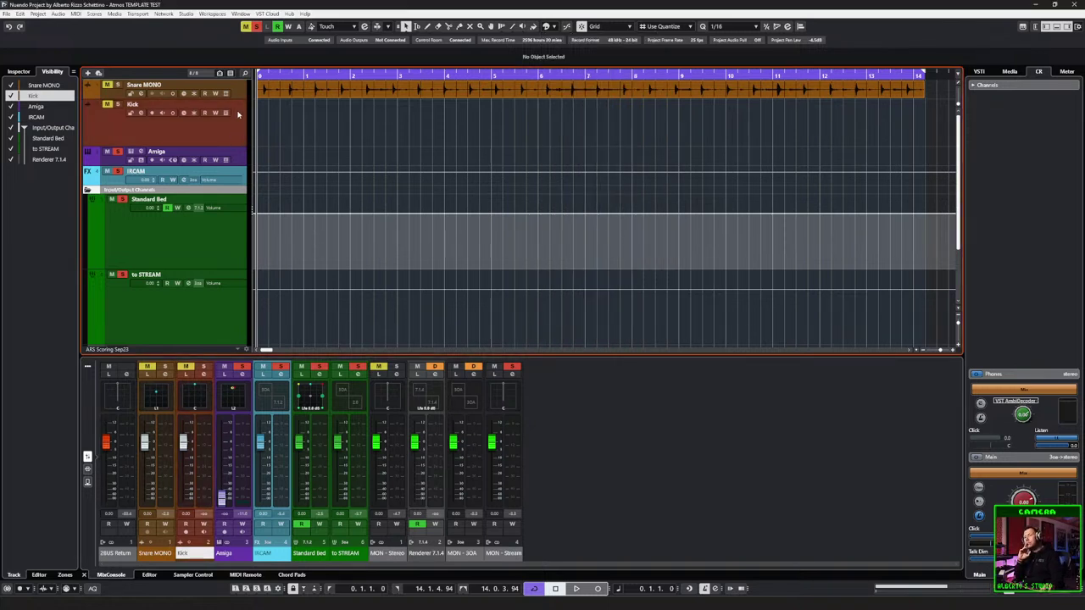
# Step: Browse the WAV Libraries favourite to the kick samples in the ARS P12 Minimal Synth Drums folder
pyautogui.click(1009, 72)
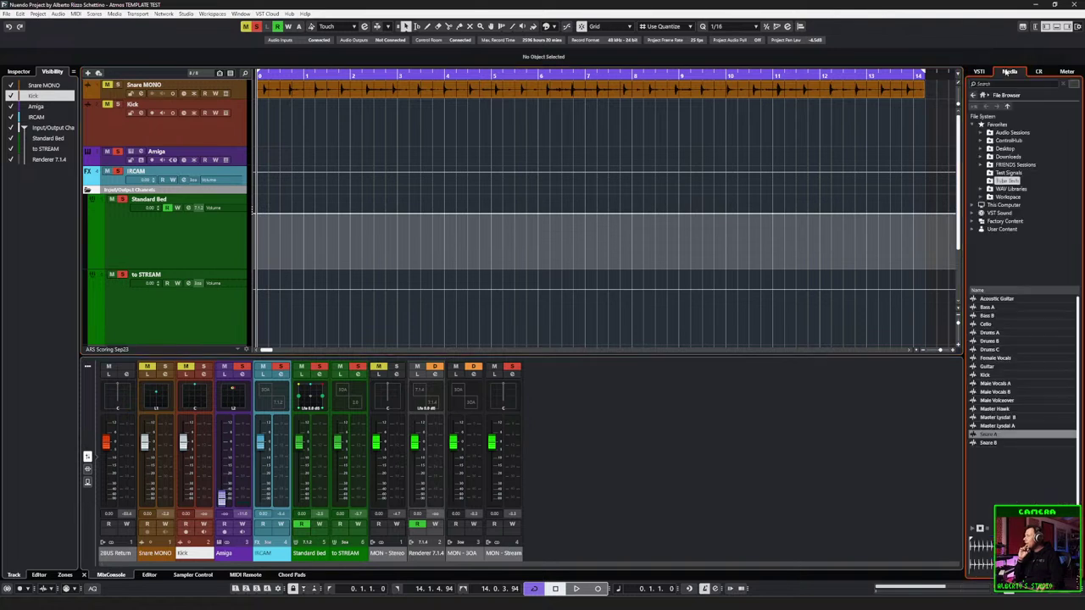
pyautogui.click(1000, 189)
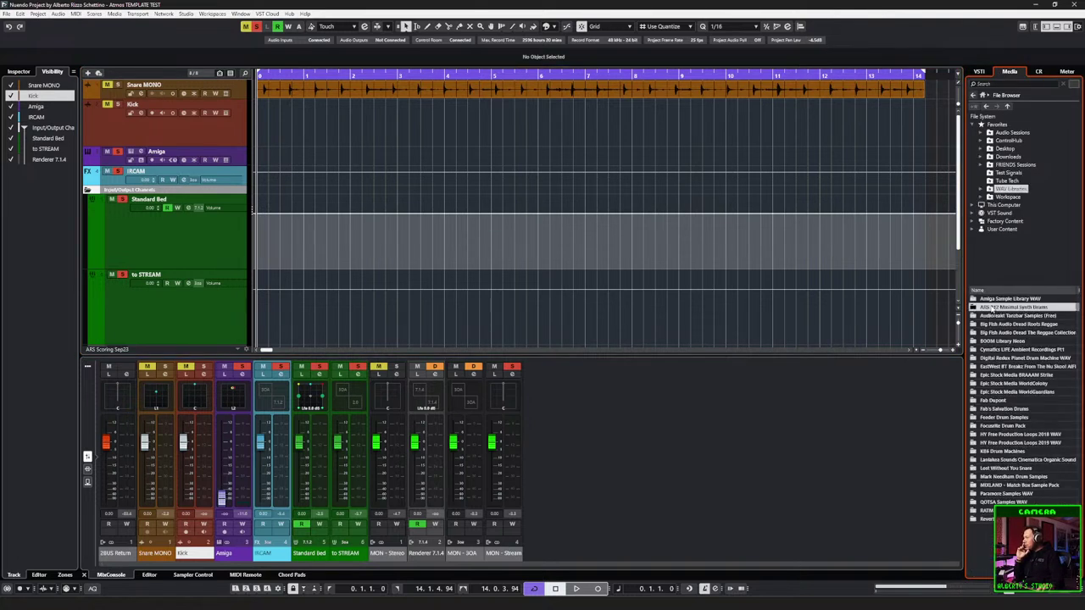
pyautogui.doubleClick(990, 307)
pyautogui.doubleClick(975, 300)
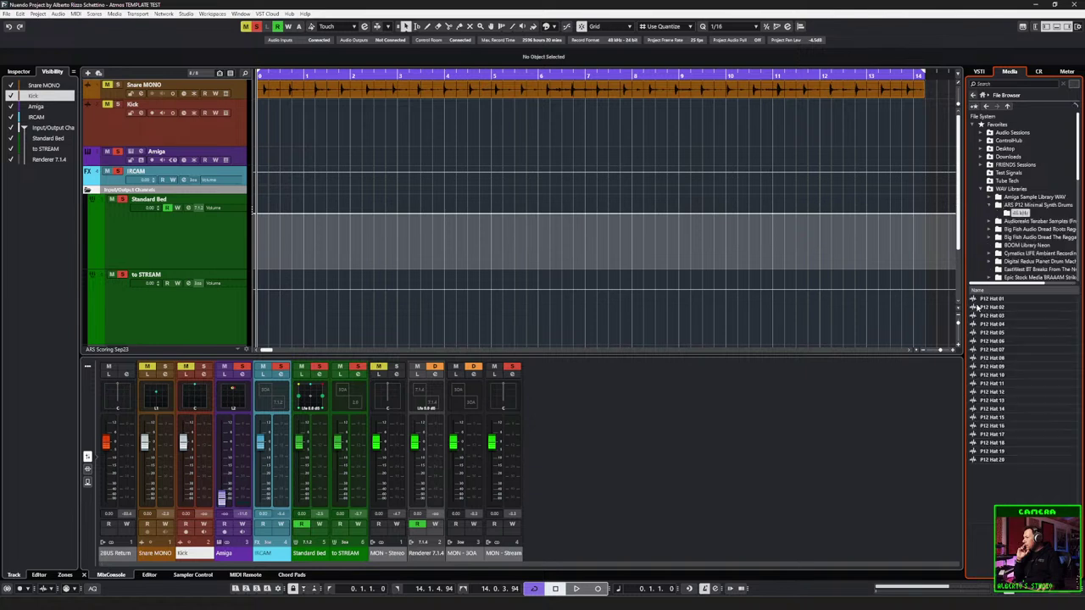
pyautogui.scroll(-15, 999, 417)
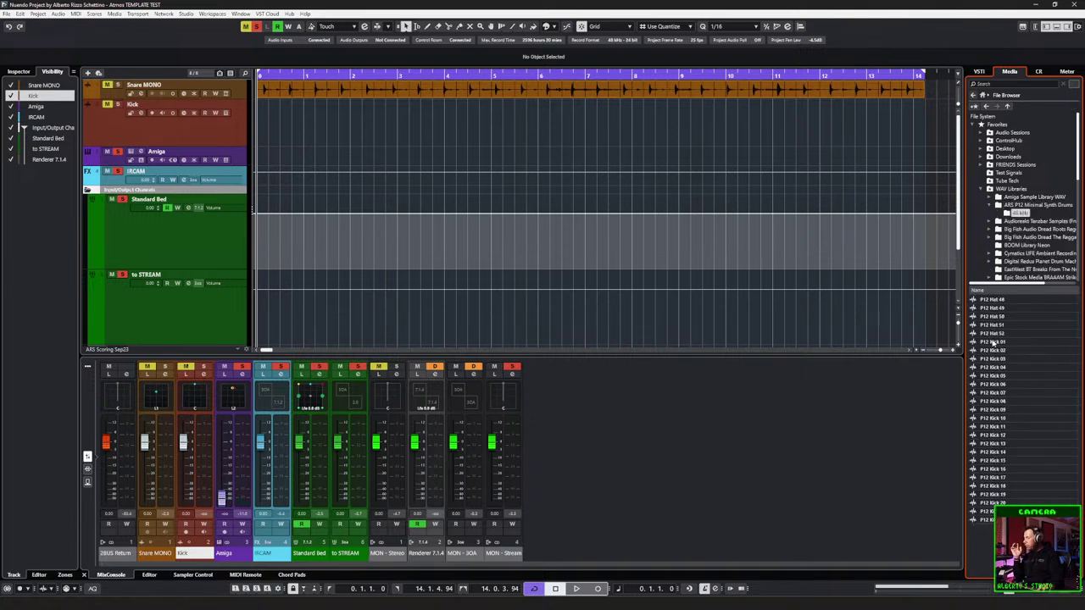
# Step: Import P12 Kick 01 at the start of the Kick track, copied and bit-depth converted, and give it a short fade-out
pyautogui.moveTo(1002, 341); pyautogui.dragTo(906, 317)
pyautogui.moveTo(292, 167); pyautogui.dragTo(261, 117)
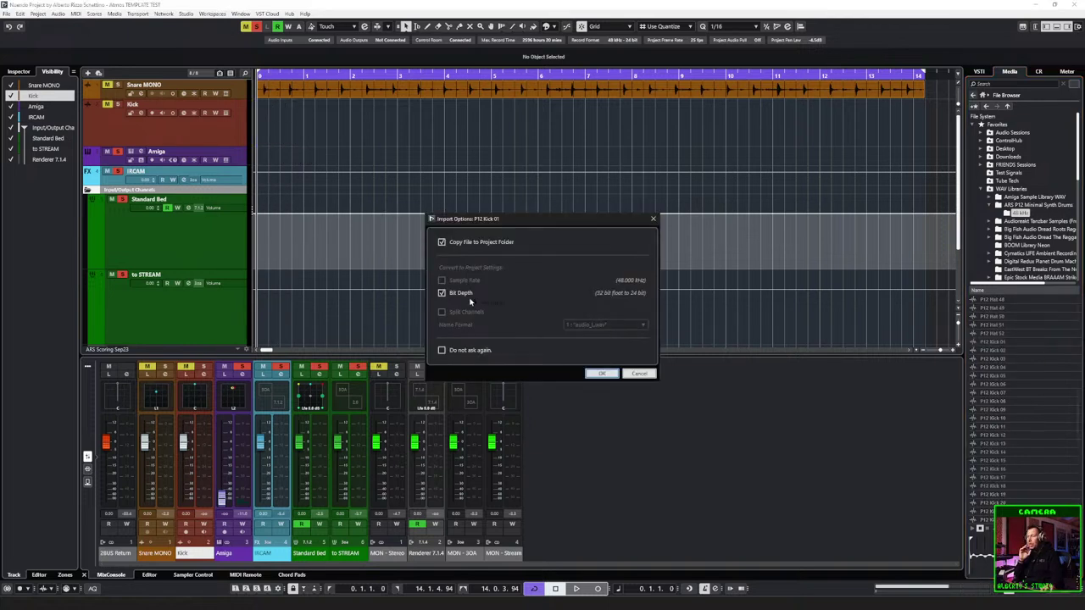
pyautogui.click(601, 374)
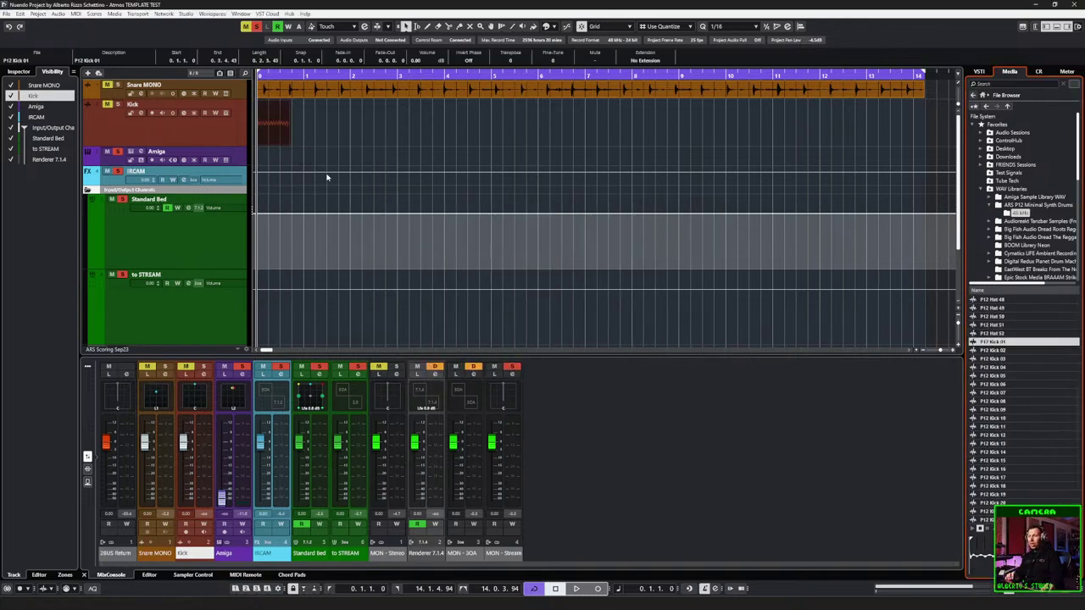
pyautogui.moveTo(285, 104); pyautogui.dragTo(282, 104)
# Step: Play the P12 Kick 01 clip with the Kick track soloed and delete the clip
pyautogui.press('space')
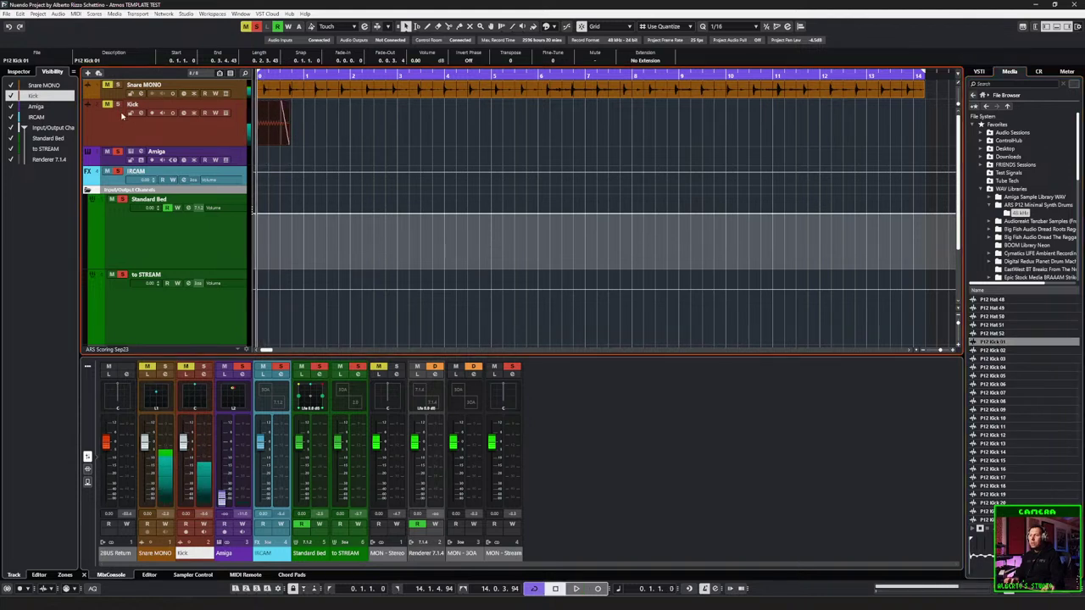
pyautogui.press('space')
pyautogui.press('space')
pyautogui.press('Delete')
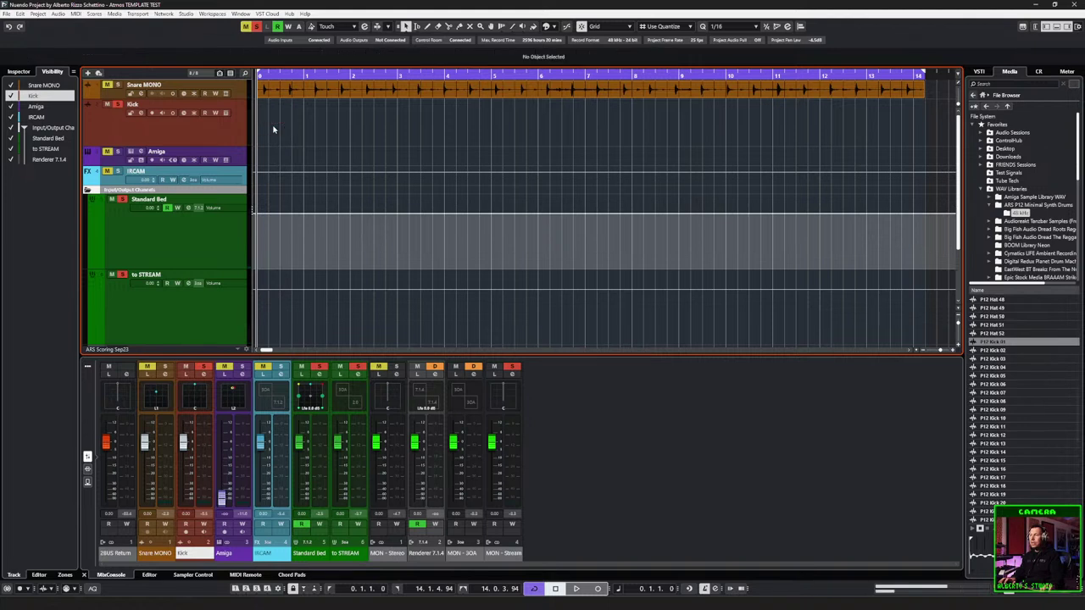
# Step: Audition the samples P12 Kick 02 through P12 Kick 07 in the file browser to compare their sound
pyautogui.click(989, 352)
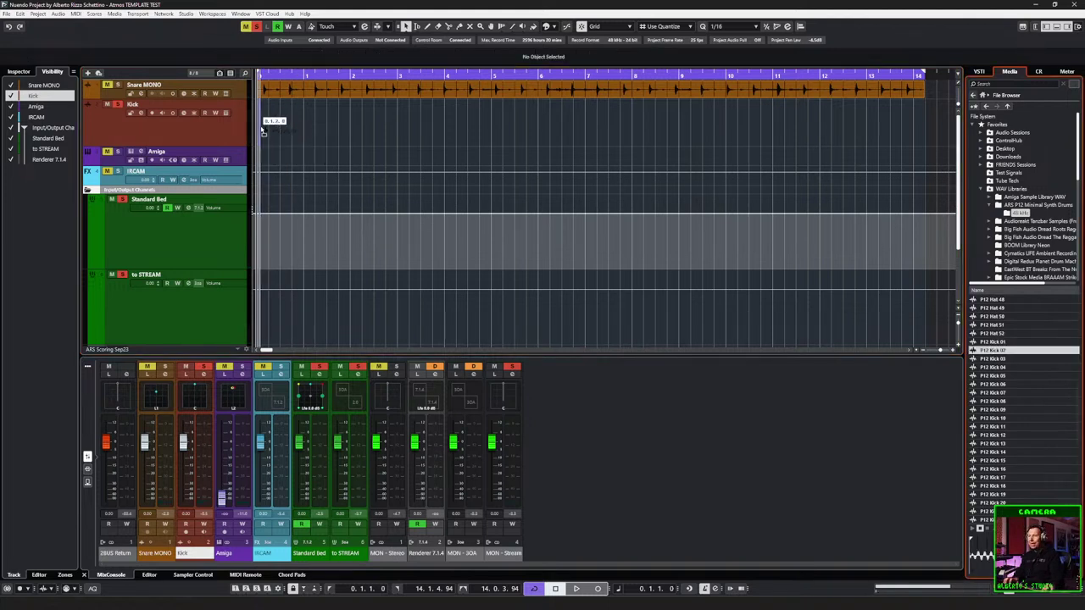
pyautogui.click(974, 529)
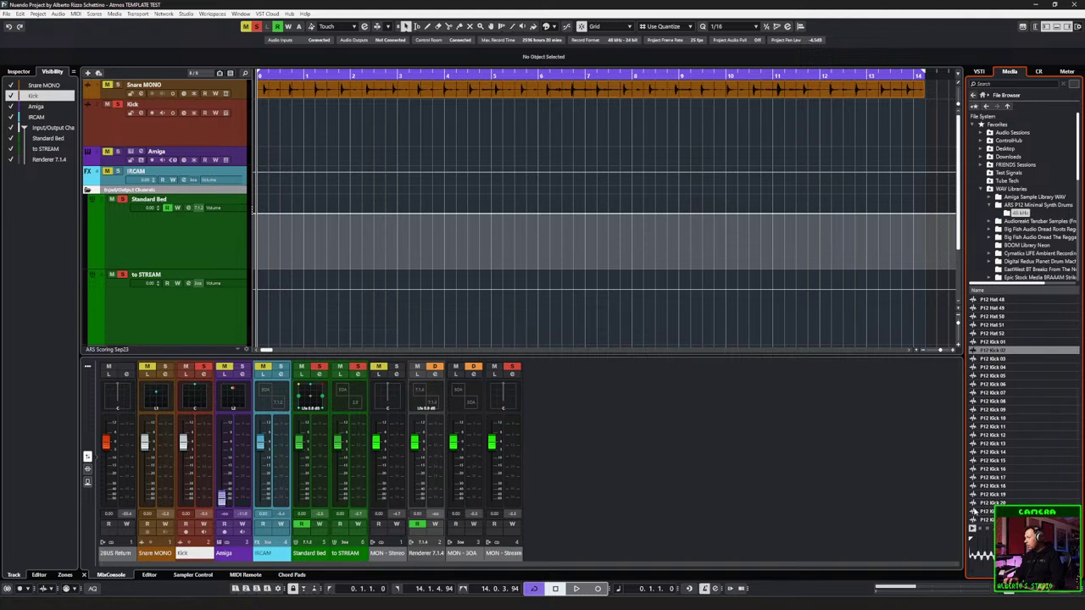
pyautogui.click(988, 360)
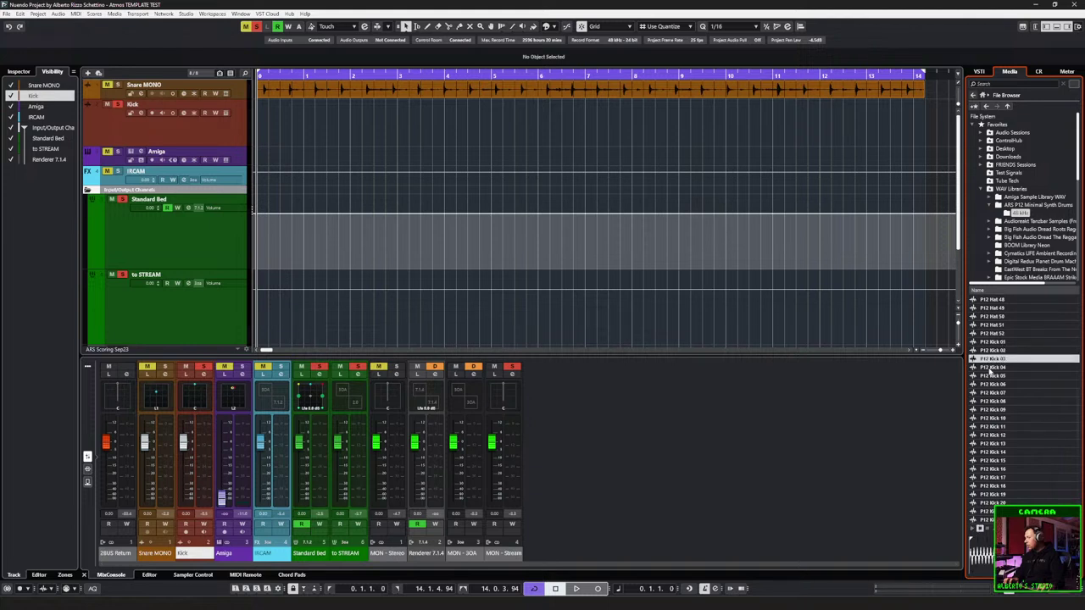
pyautogui.click(977, 528)
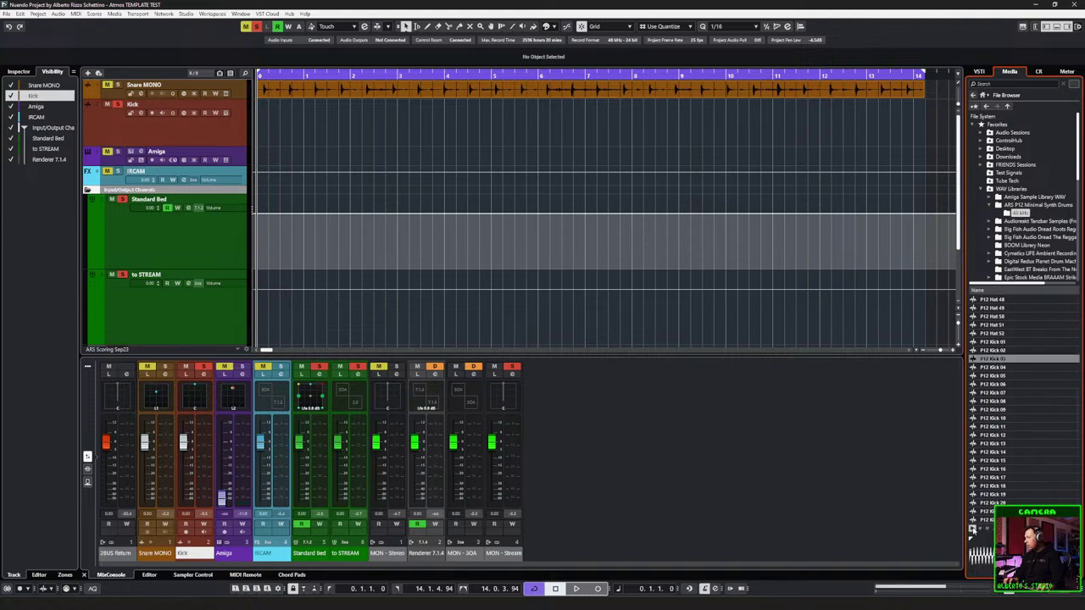
pyautogui.click(987, 368)
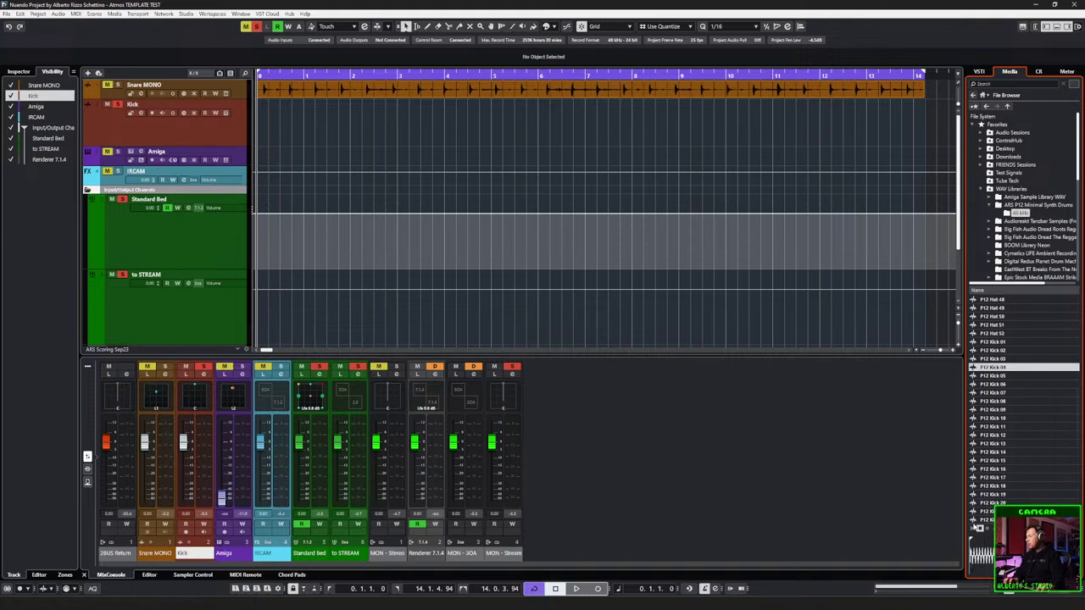
pyautogui.click(988, 376)
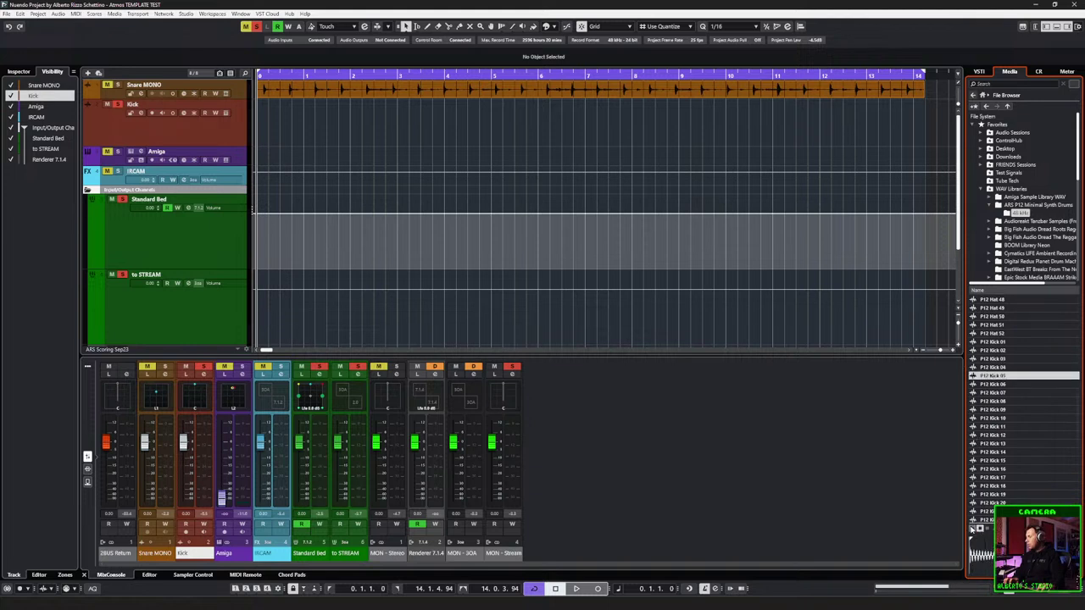
pyautogui.click(975, 527)
pyautogui.press('Down')
pyautogui.click(974, 527)
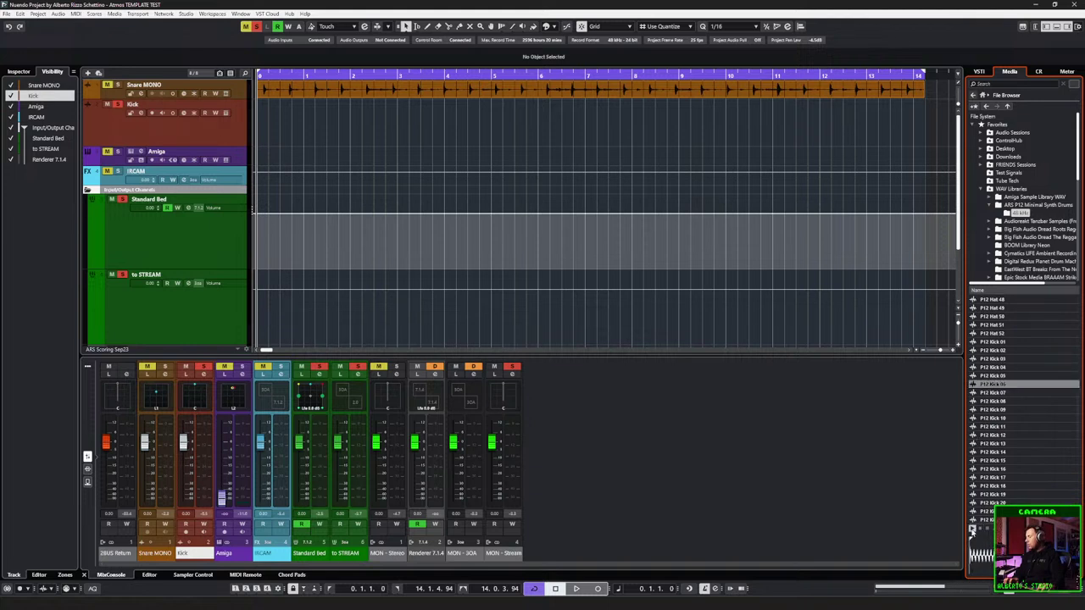
pyautogui.press('Down')
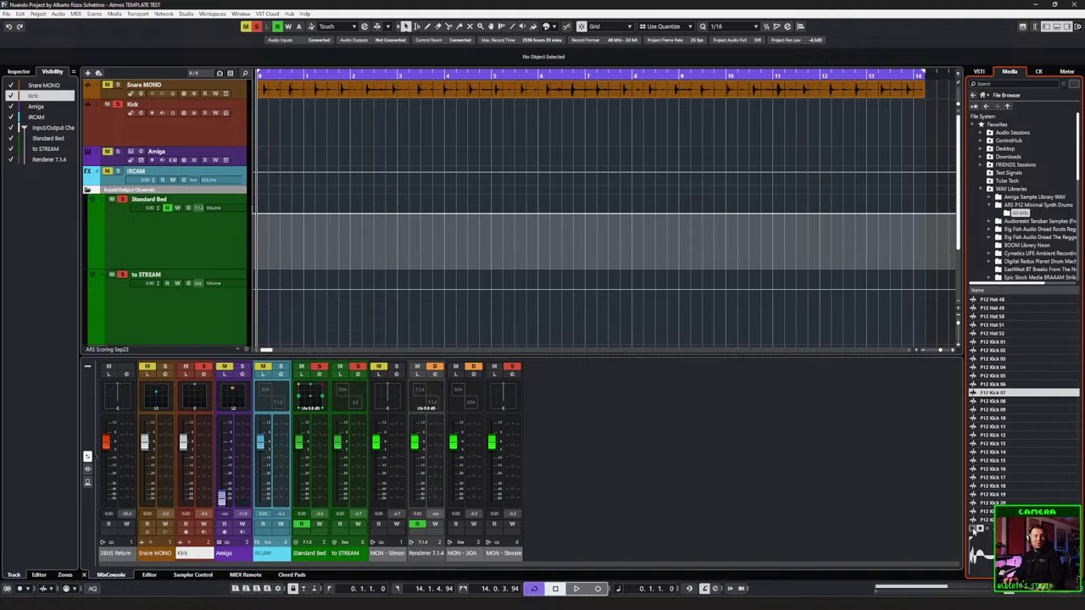
# Step: Import P12 Kick 04 at the start of the Kick track, copying it to the project folder and converting its bit depth
pyautogui.click(992, 368)
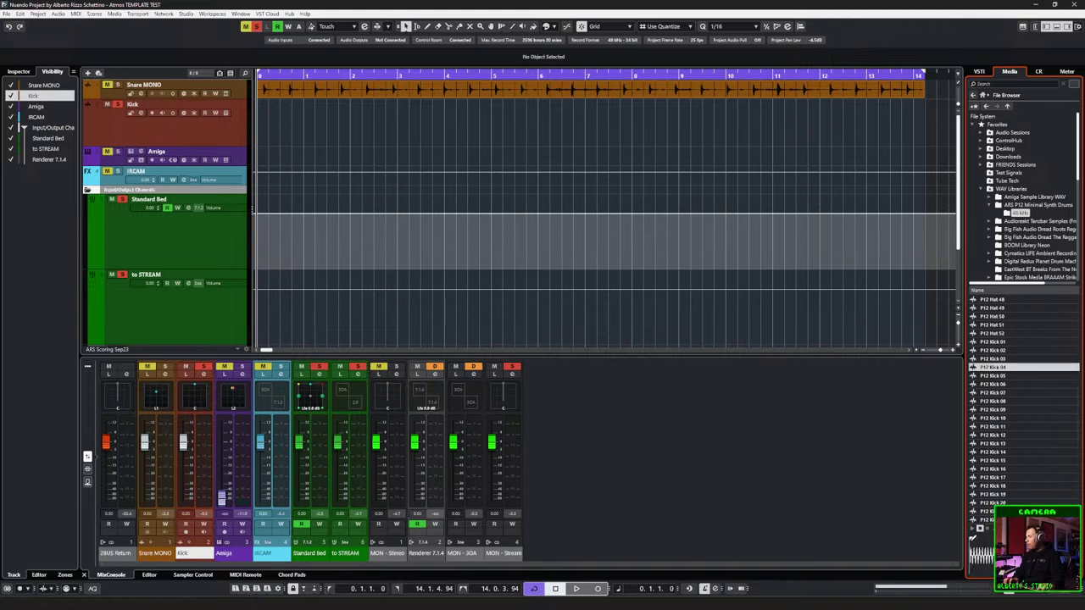
pyautogui.moveTo(991, 368); pyautogui.dragTo(389, 232)
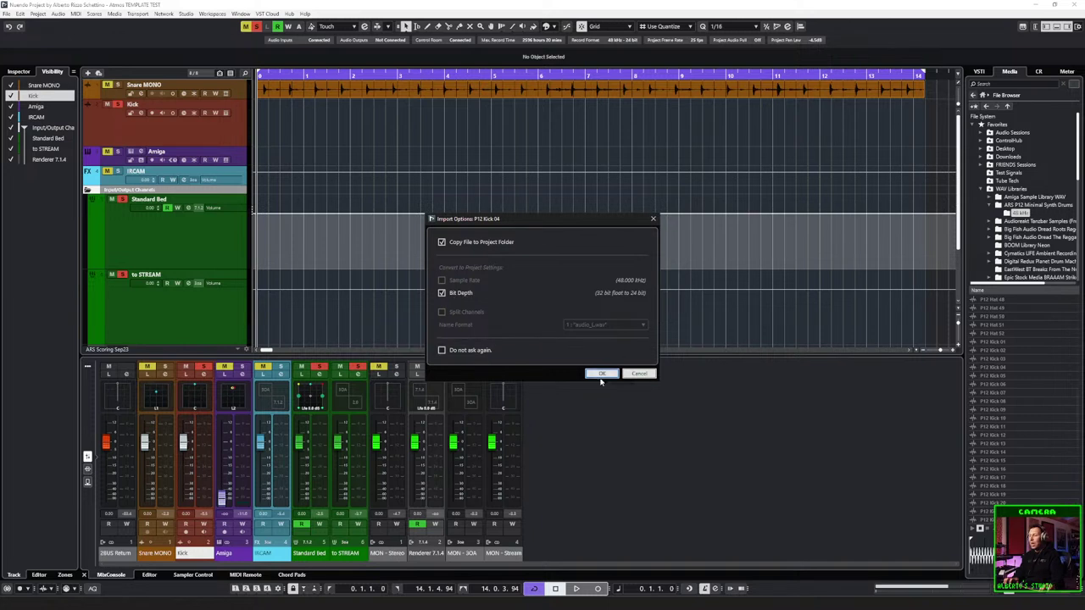
pyautogui.click(598, 373)
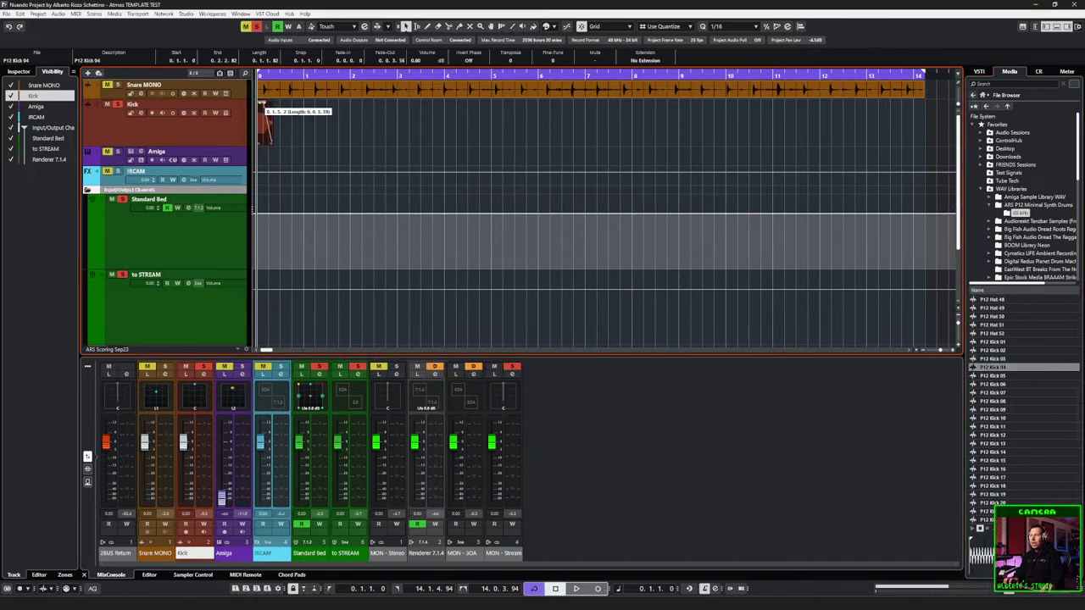
# Step: Trim the P12 Kick 04 clip to one beat, ending at 0.2.1.0, with a fade-out across nearly its whole length
pyautogui.press('h')
pyautogui.press('h')
pyautogui.press('h')
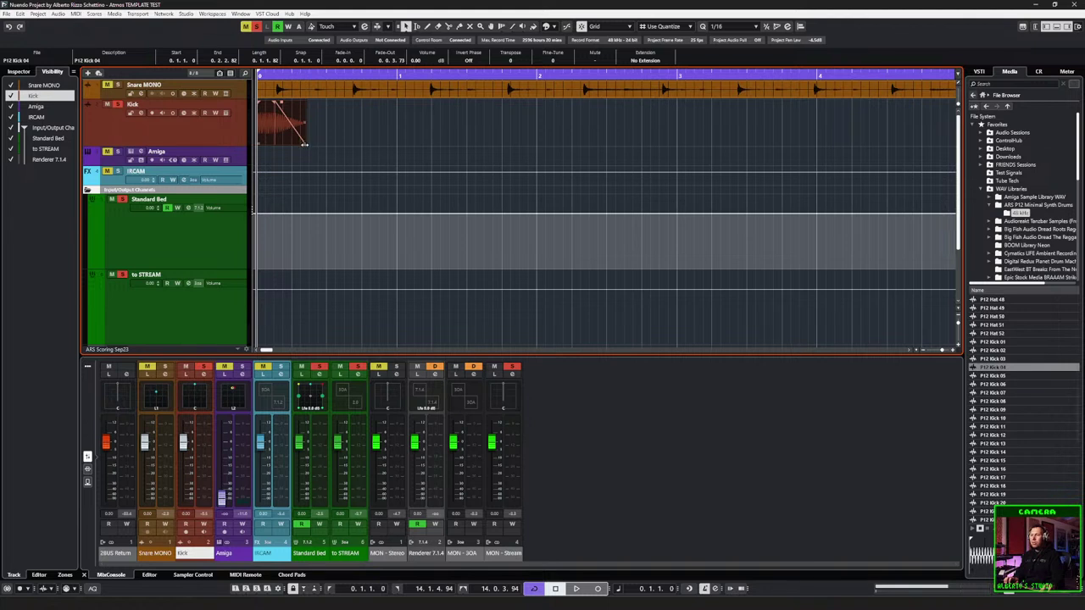
pyautogui.moveTo(304, 142); pyautogui.dragTo(292, 143)
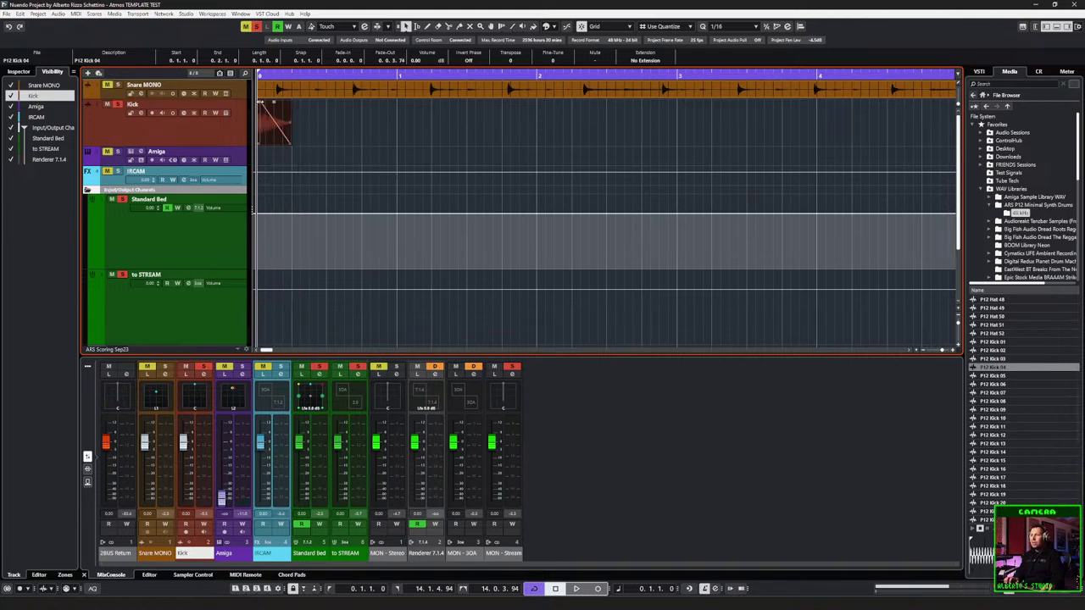
pyautogui.moveTo(260, 101); pyautogui.dragTo(263, 108)
# Step: Duplicate the trimmed kick clip on every beat to fill the first two bars of the Kick track
pyautogui.hotkey('ctrl', 'd')
pyautogui.moveTo(302, 142); pyautogui.dragTo(281, 152)
pyautogui.hotkey('ctrl', 'd')
pyautogui.hotkey('ctrl', 'd')
pyautogui.hotkey('ctrl', 'd')
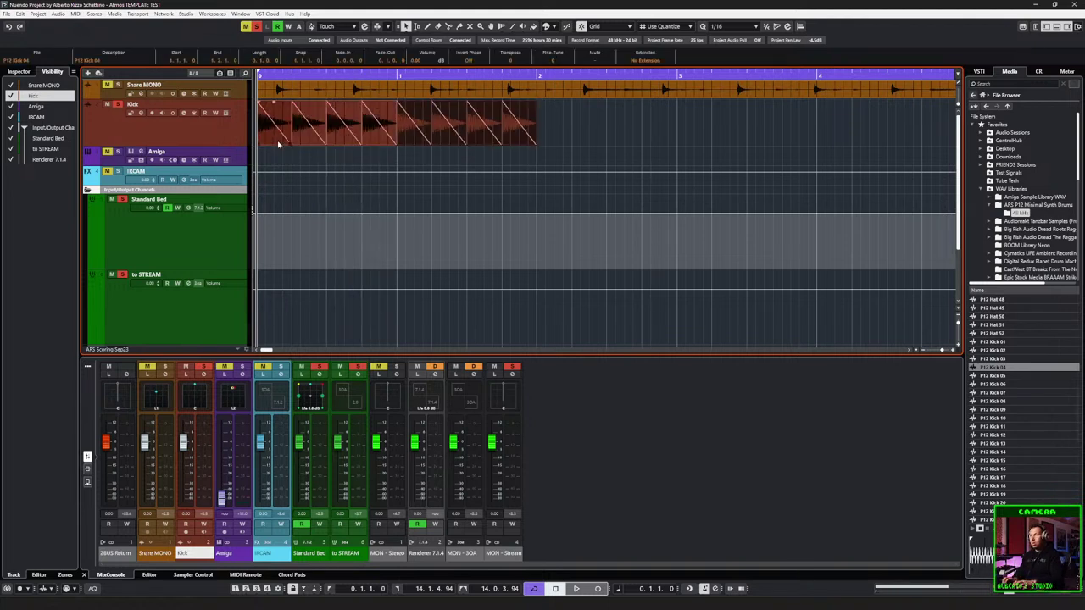
# Step: Repeat the kick clips to fill four bars, with the cycle range from 0.1.1.0 to 4.1.1.0, and play the loop
pyautogui.moveTo(840, 115); pyautogui.dragTo(276, 147)
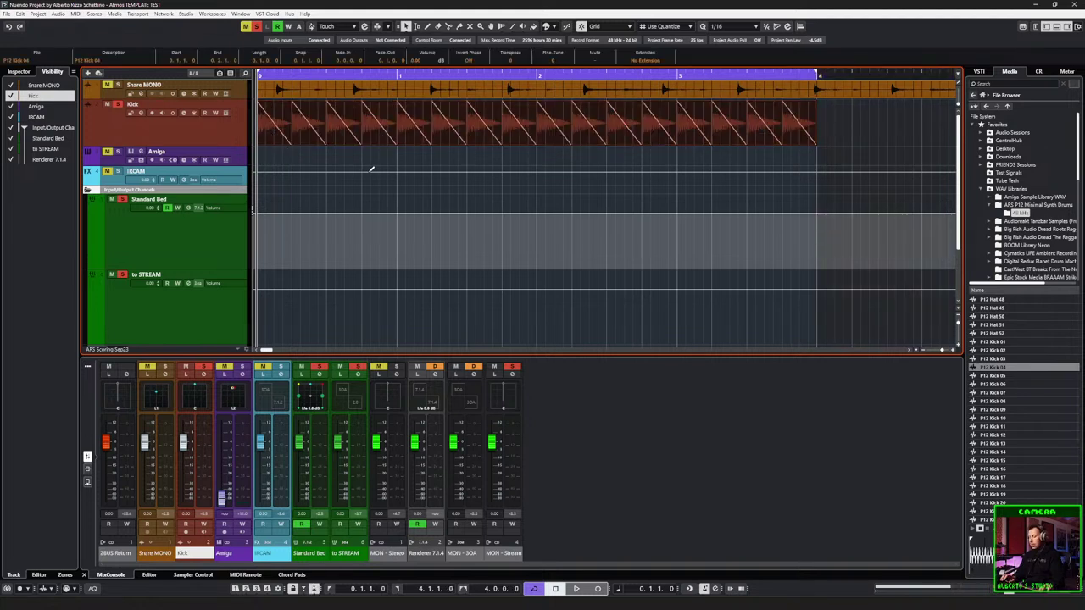
pyautogui.press('space')
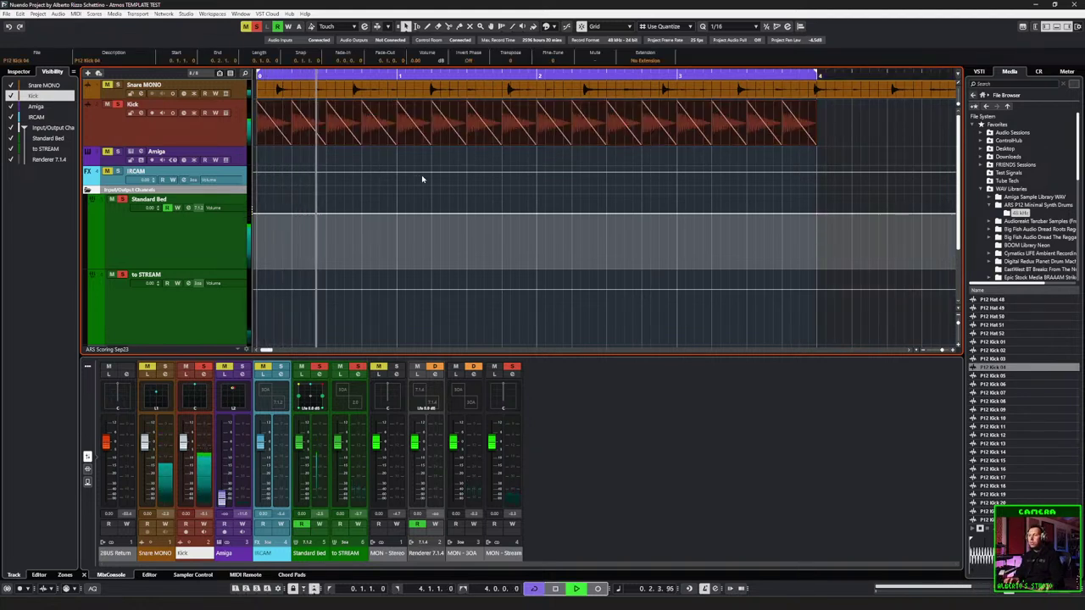
pyautogui.press('space')
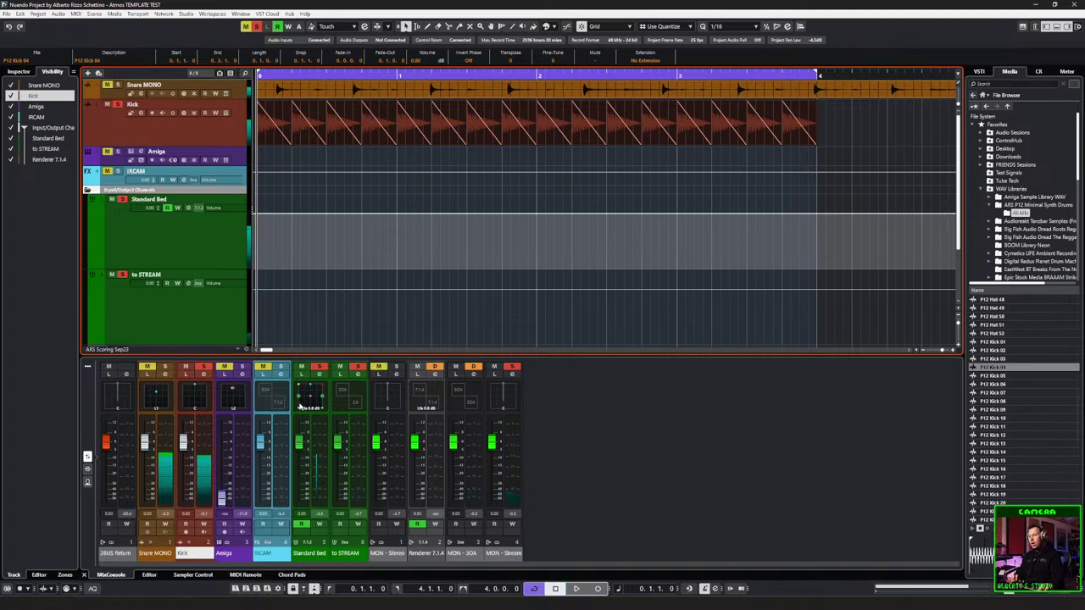
# Step: Play the kick loop briefly with the full MixConsole open to check its levels, and return to the project window
pyautogui.press('F3')
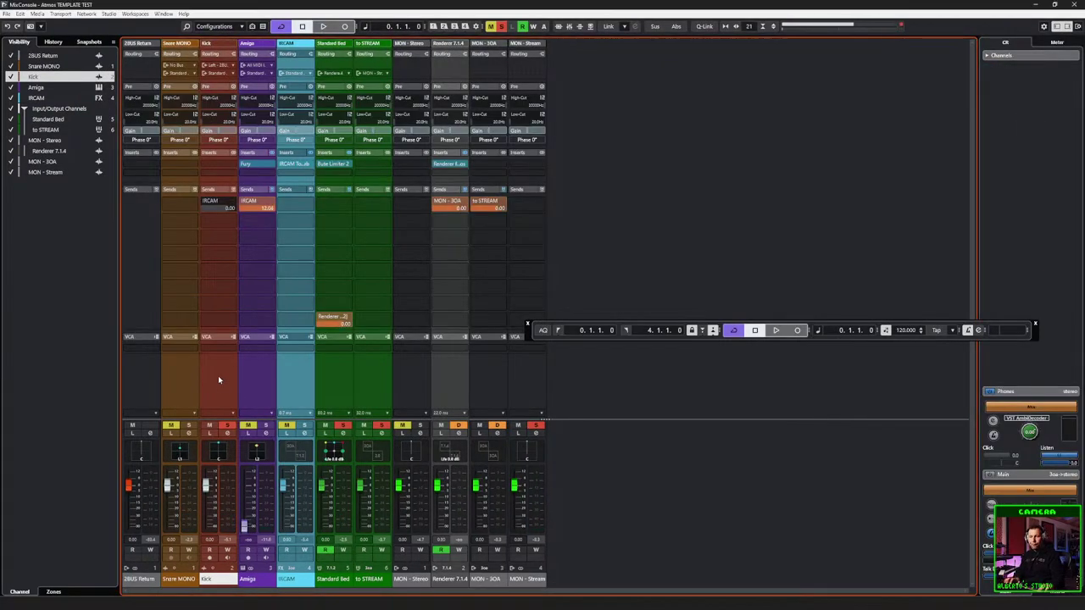
pyautogui.press('space')
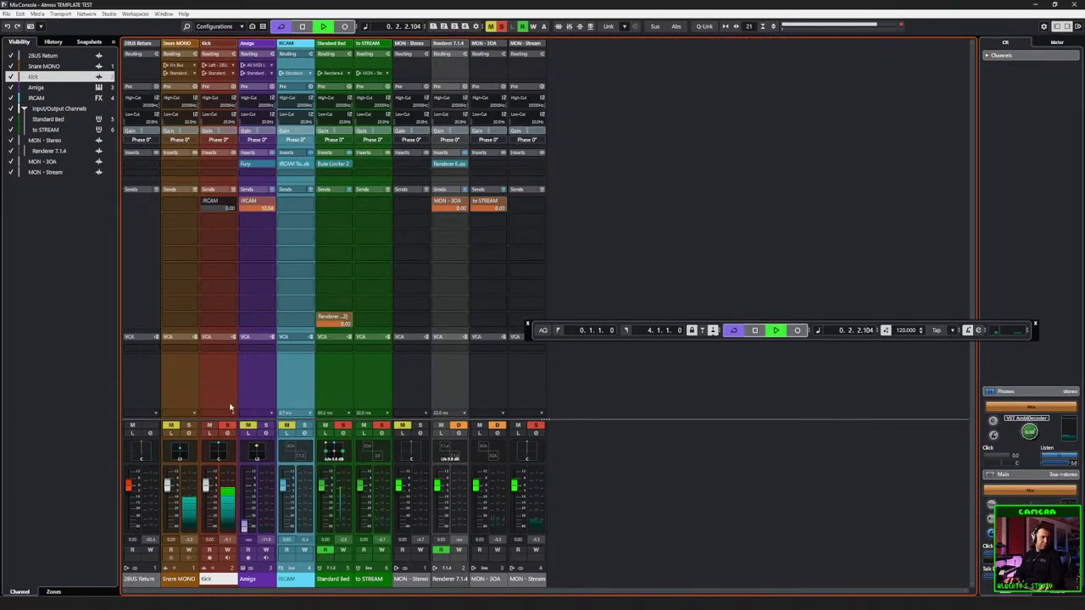
pyautogui.press('space')
pyautogui.press('F3')
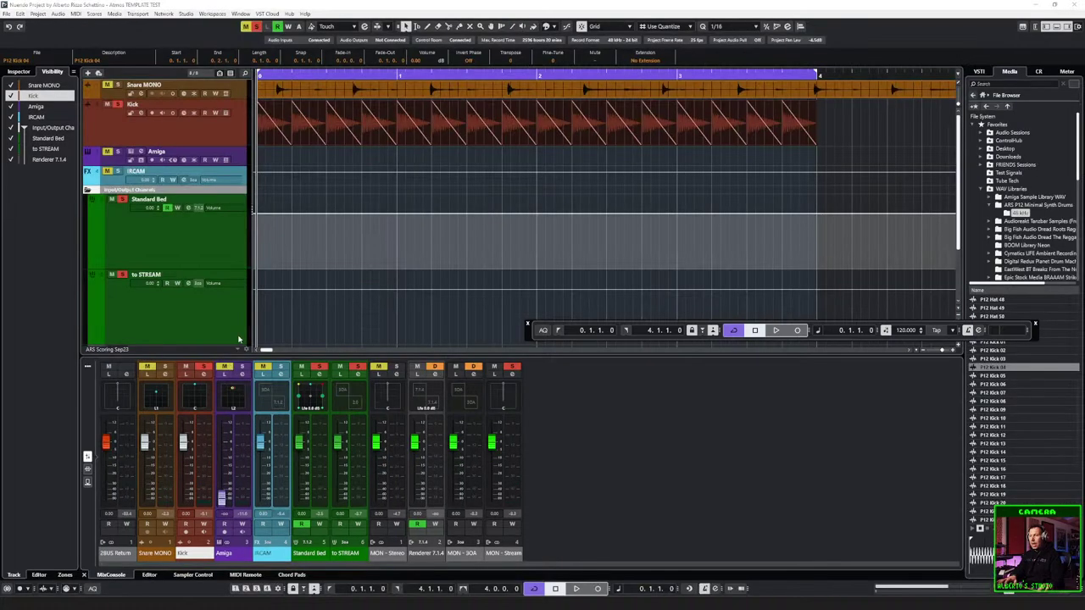
# Step: Normalize all P12 Kick 04 clips to a maximum peak level of -1.00 dB in Direct Offline Processing, with Auto Apply enabled
pyautogui.moveTo(831, 138); pyautogui.dragTo(268, 141)
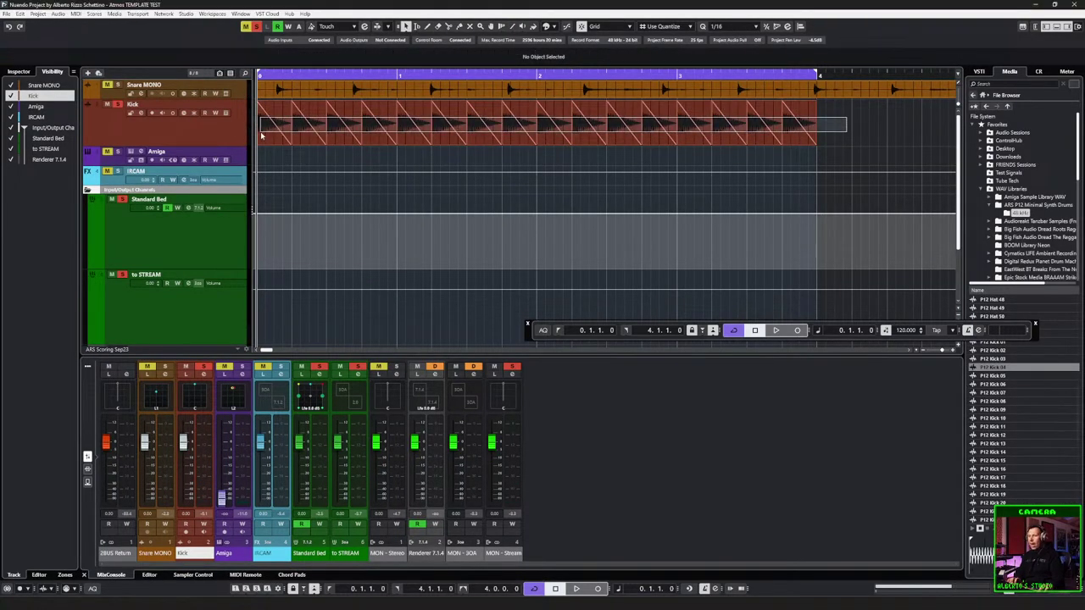
pyautogui.click(308, 230)
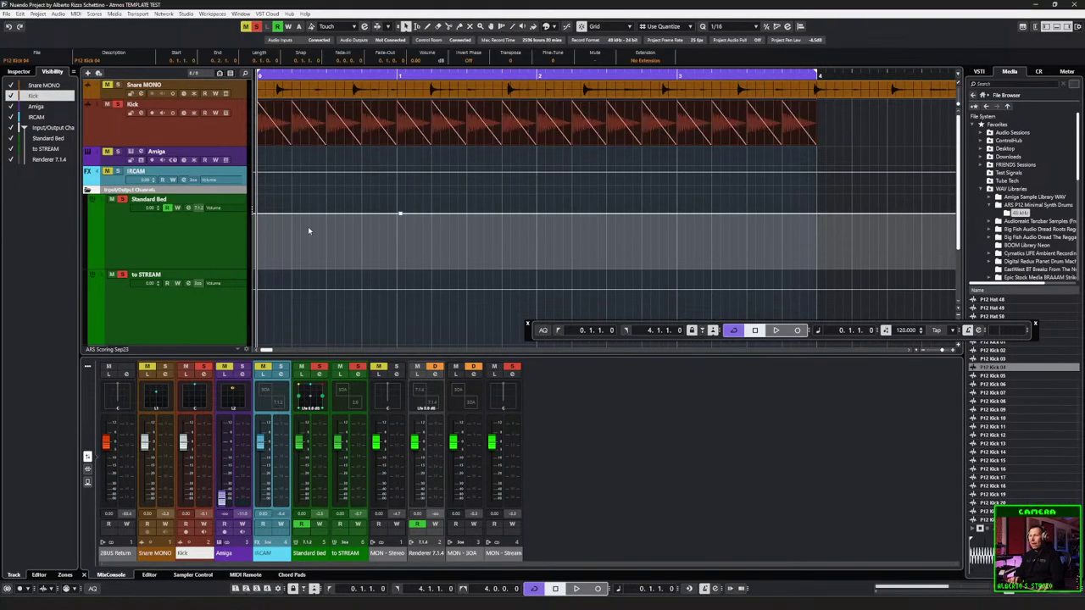
pyautogui.click(528, 326)
pyautogui.press('F7')
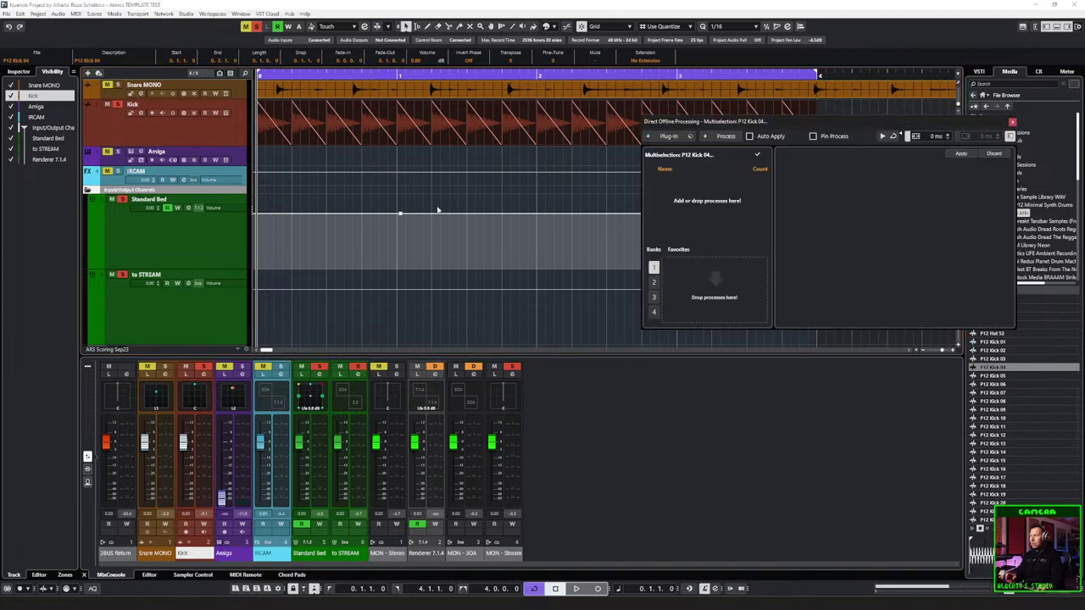
pyautogui.click(708, 138)
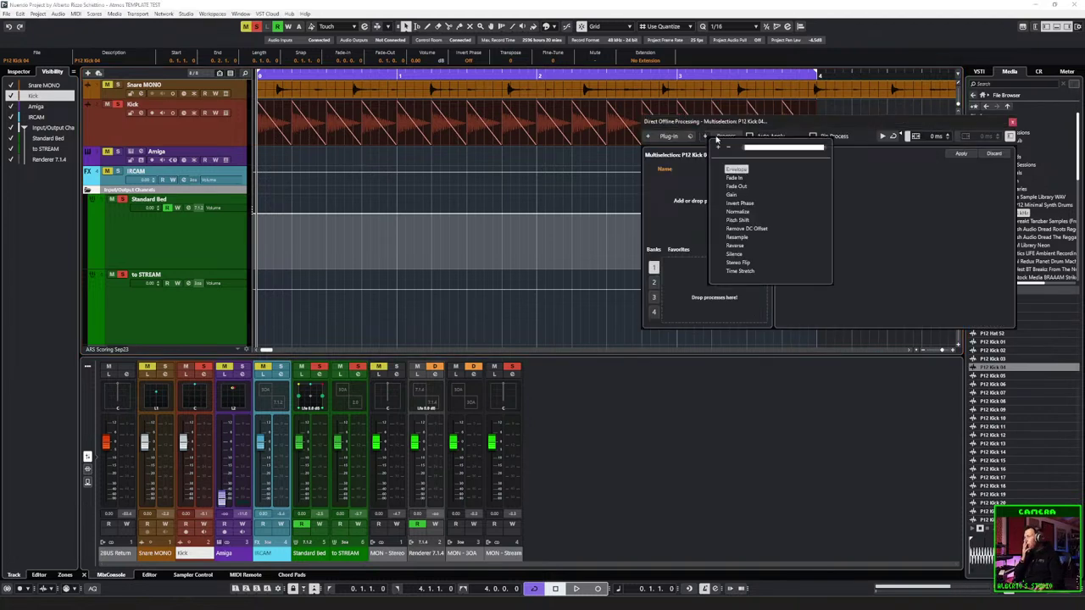
pyautogui.click(739, 205)
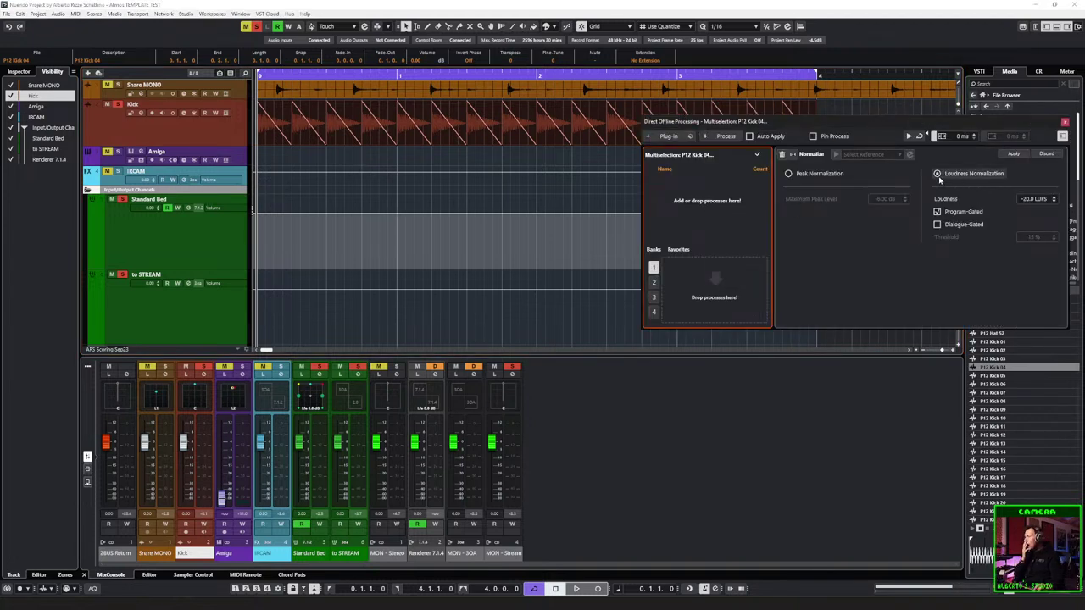
pyautogui.click(801, 173)
pyautogui.click(878, 200)
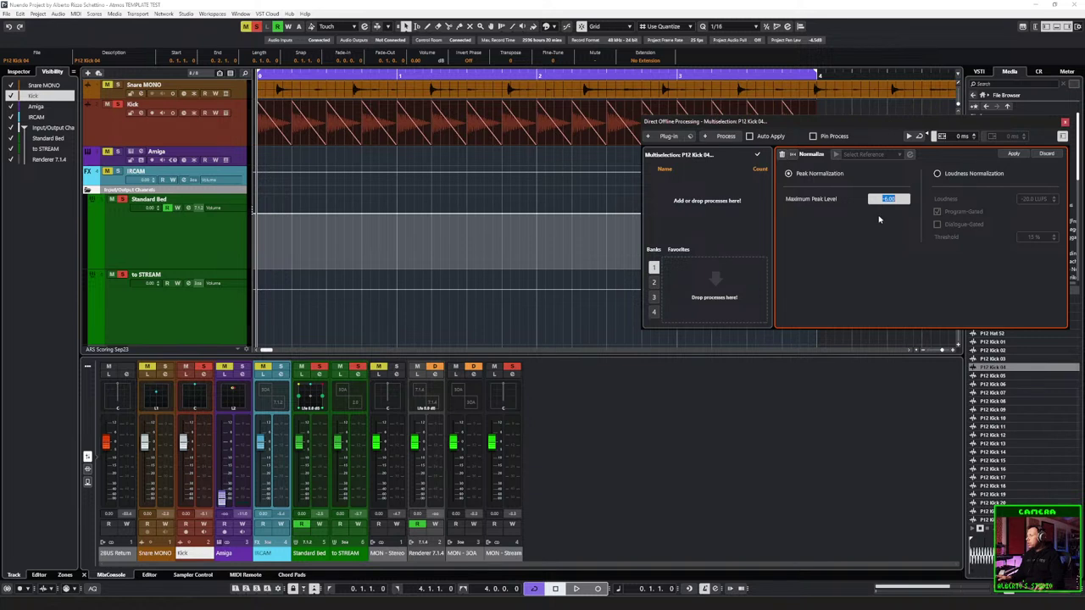
pyautogui.write('-1')
pyautogui.press('Return')
pyautogui.click(749, 138)
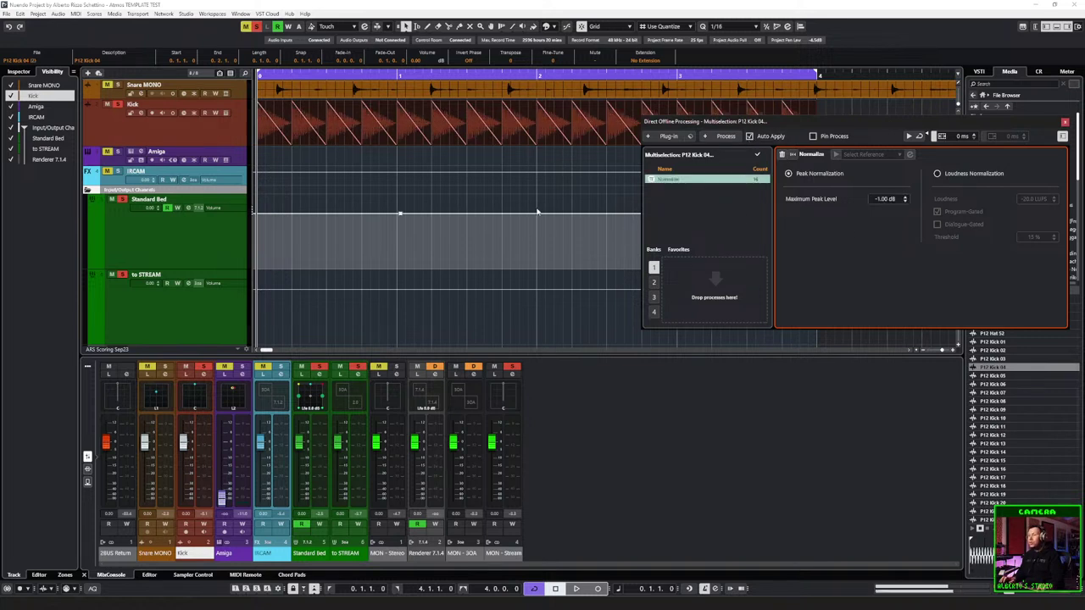
# Step: Play back the normalized kick loop and close the Direct Offline Processing window
pyautogui.press('space')
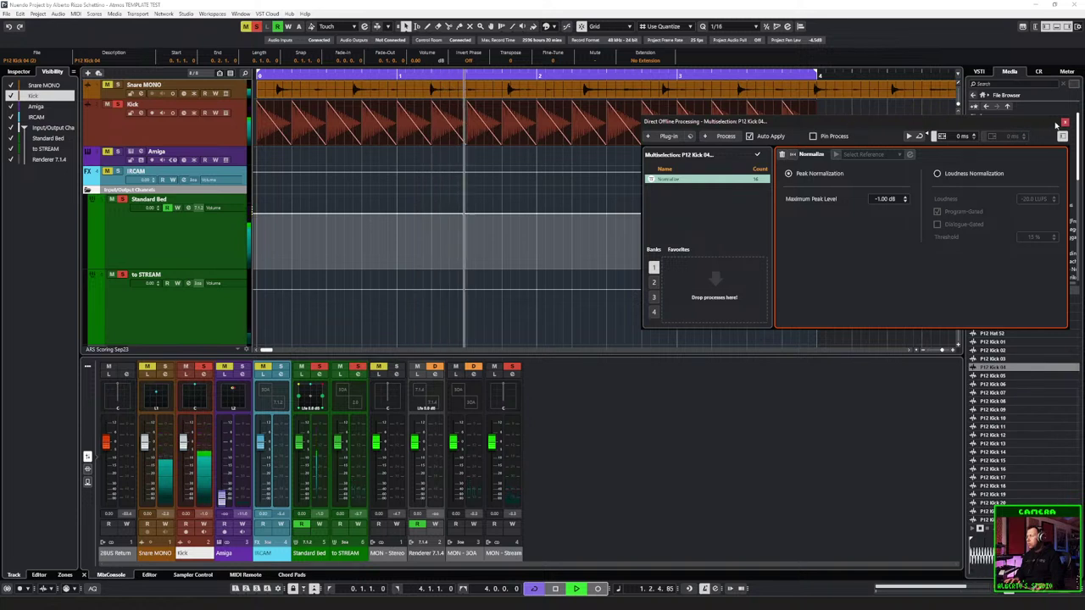
pyautogui.press('F7')
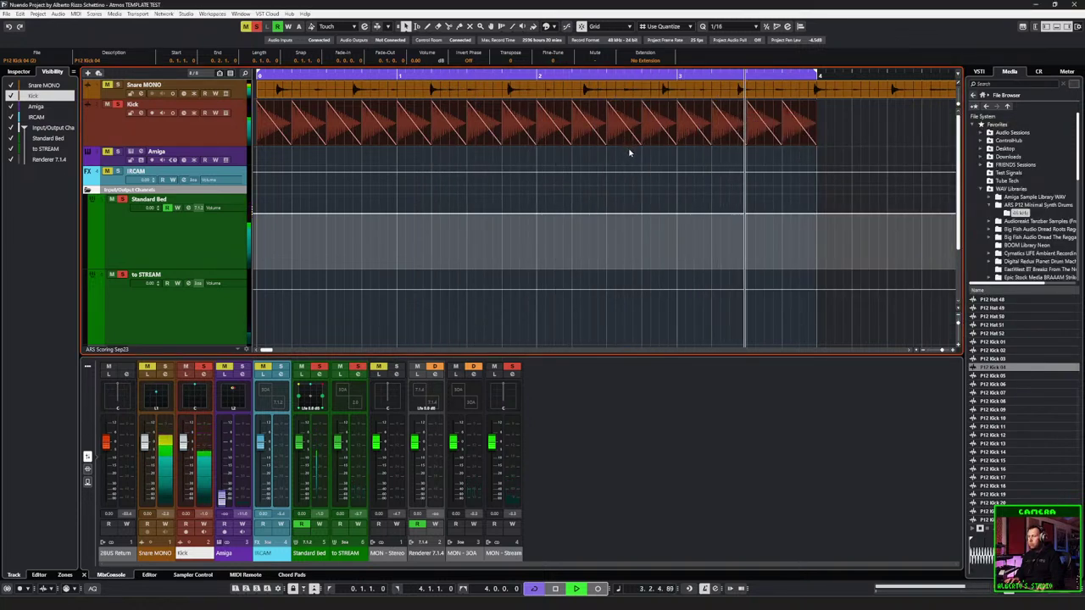
pyautogui.press('space')
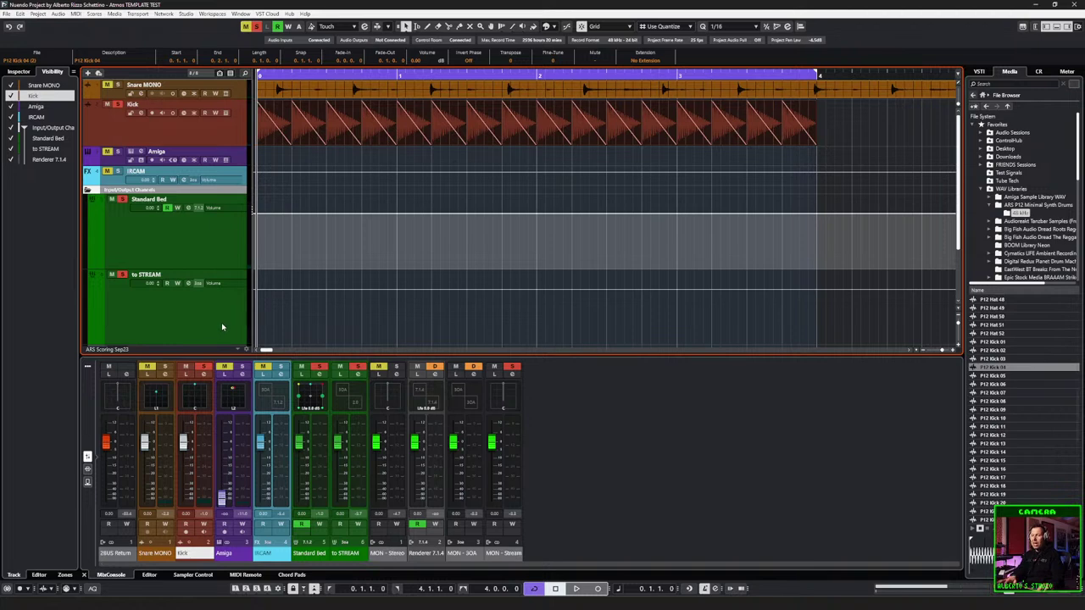
# Step: Remove the IRCAM send from the Kick channel in the full MixConsole, leaving its insert slots empty
pyautogui.press('F3')
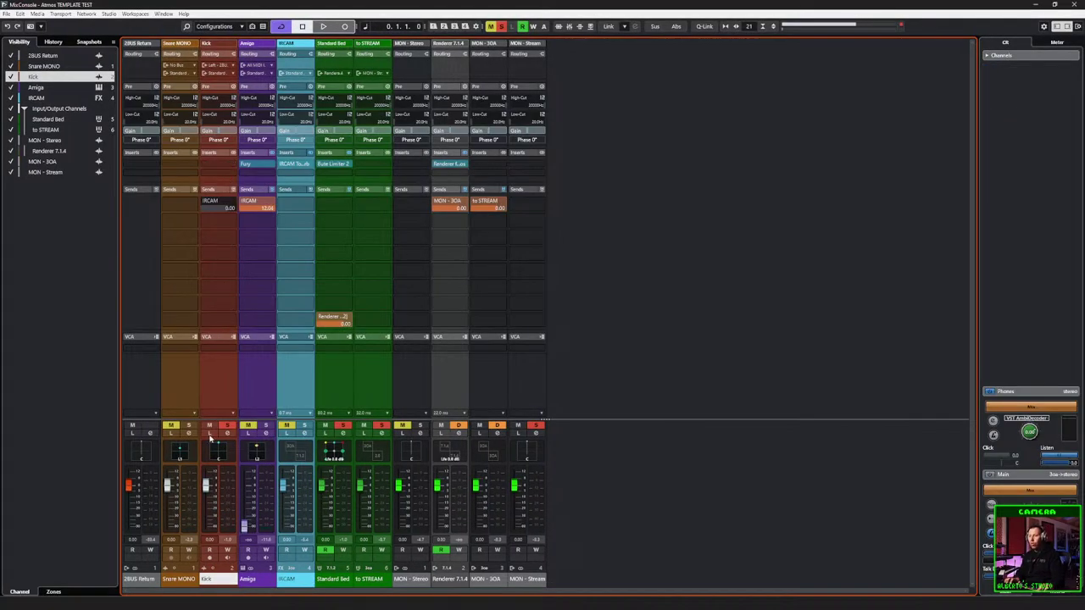
pyautogui.click(230, 202)
pyautogui.click(227, 246)
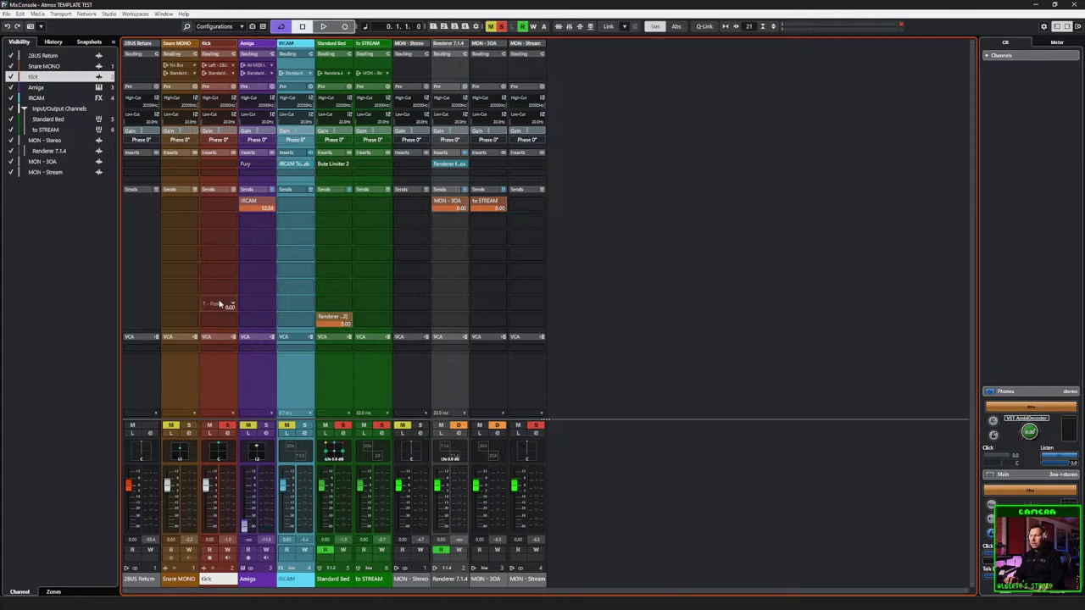
pyautogui.click(232, 165)
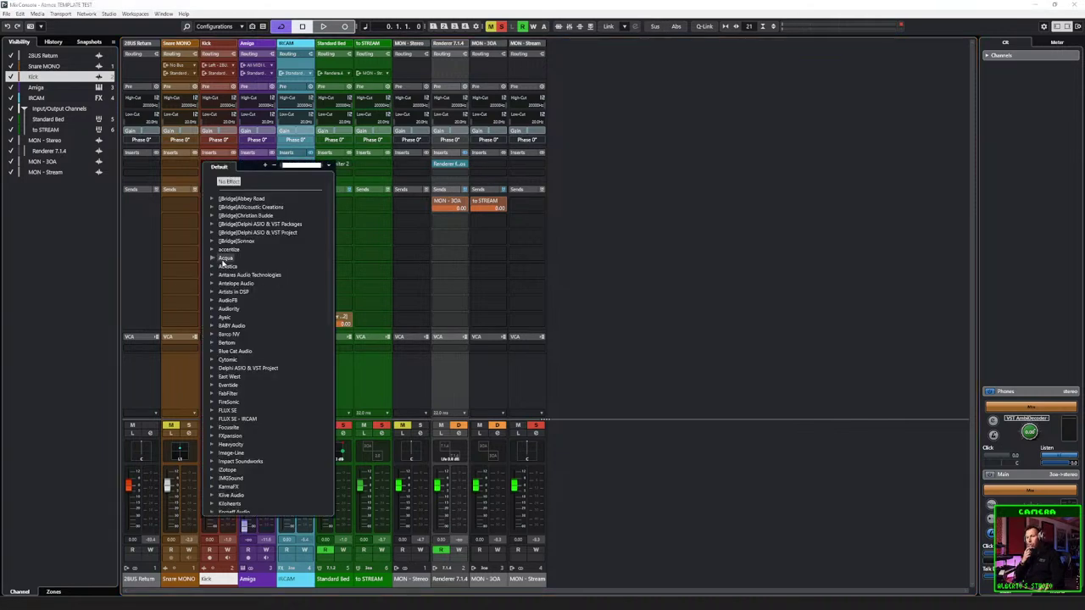
pyautogui.click(218, 456)
# Step: Play the kick loop without the reverb send and watch the channel meters
pyautogui.moveTo(206, 485)
pyautogui.mouseDown()
pyautogui.moveTo(207, 519)
pyautogui.moveTo(212, 488)
pyautogui.mouseUp()
pyautogui.press('space')
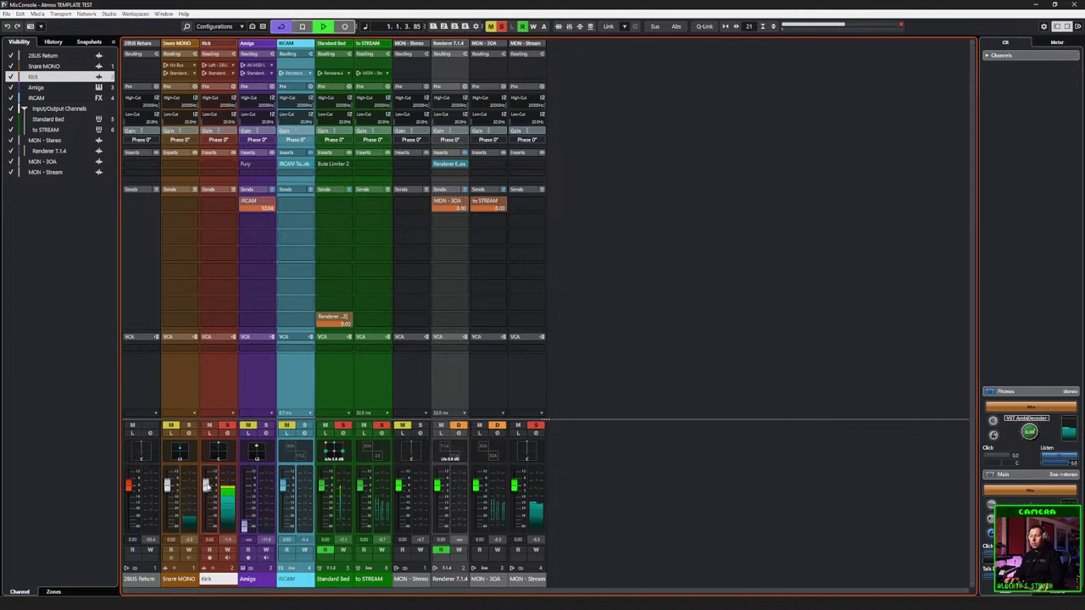
pyautogui.press('space')
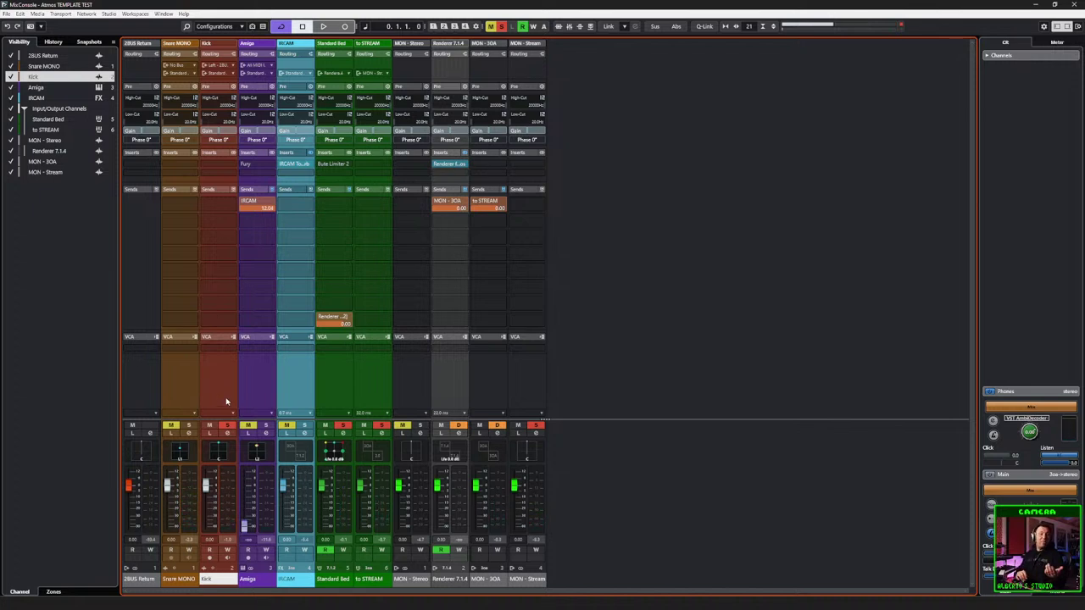
# Step: Inspect the Bute Limiter 2 insert on the Standard Bed channel and listen to the kick loop again
pyautogui.click(323, 165)
pyautogui.moveTo(512, 214); pyautogui.dragTo(514, 131)
pyautogui.click(526, 53)
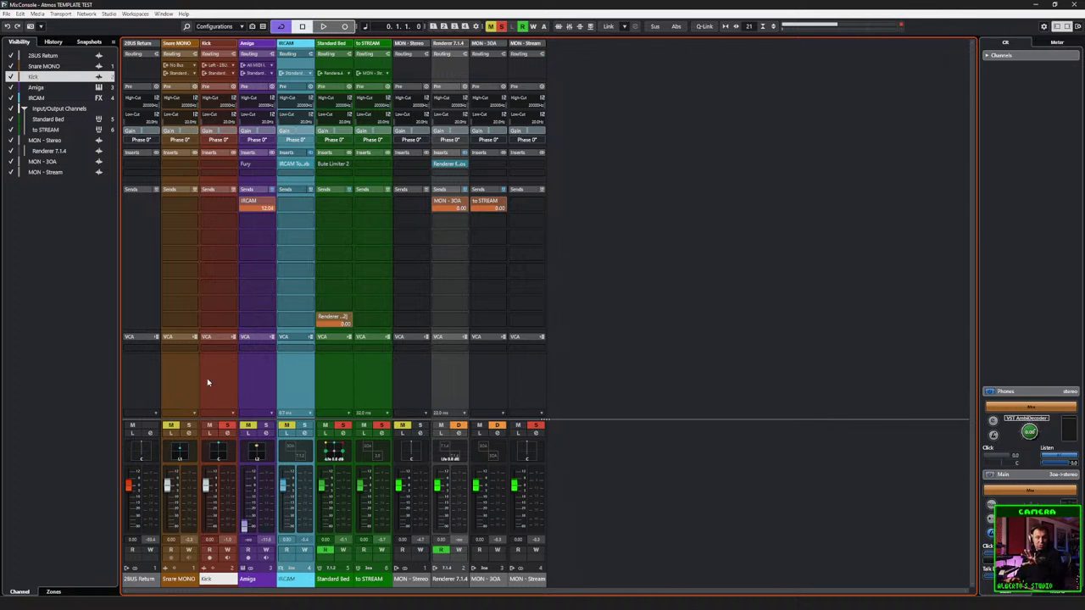
pyautogui.press('space')
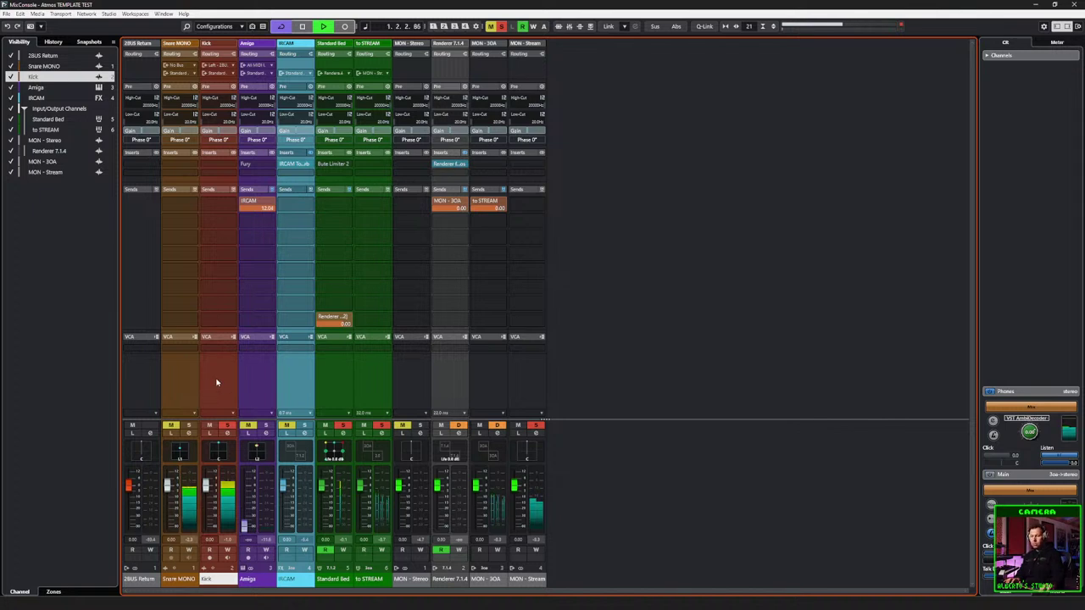
pyautogui.press('space')
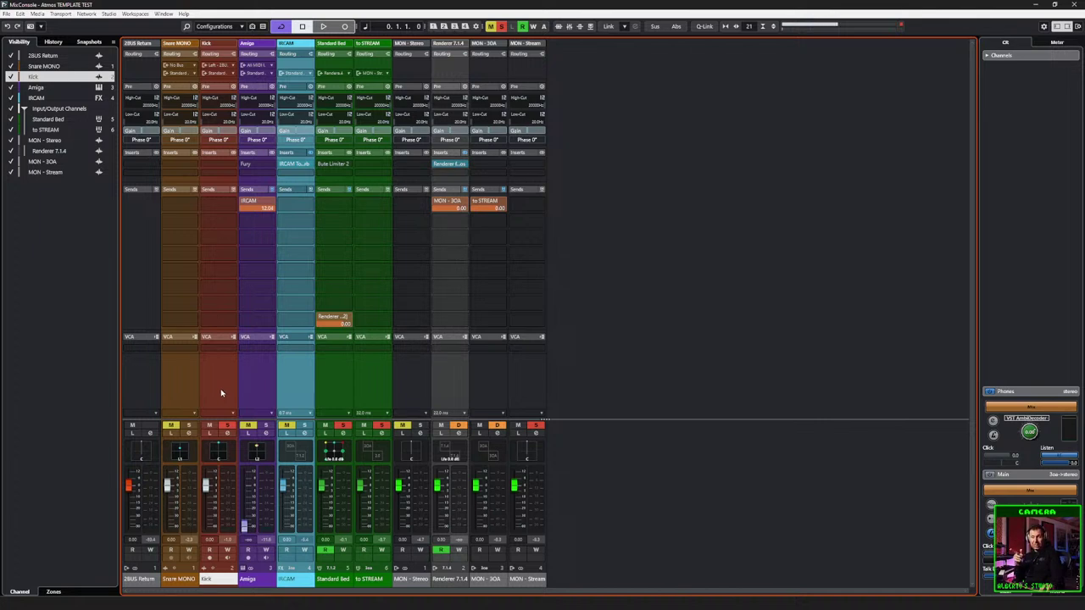
# Step: Compare the Speakers and Headphones outputs of the to STREAM AmbiDecoder during playback, leave it on Headphones and close it
pyautogui.doubleClick(378, 458)
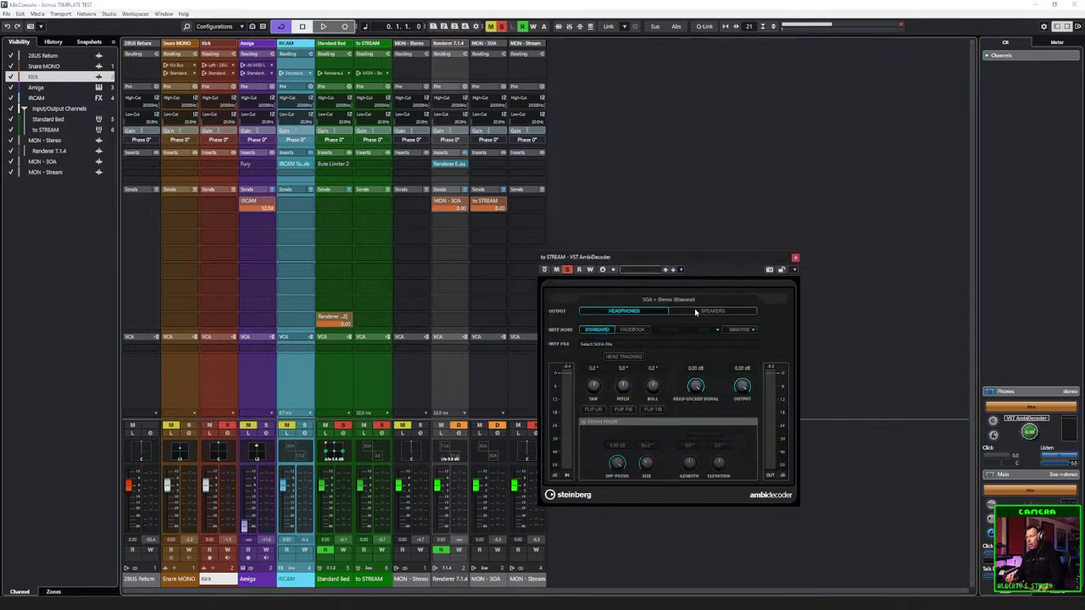
pyautogui.moveTo(690, 257); pyautogui.dragTo(668, 142)
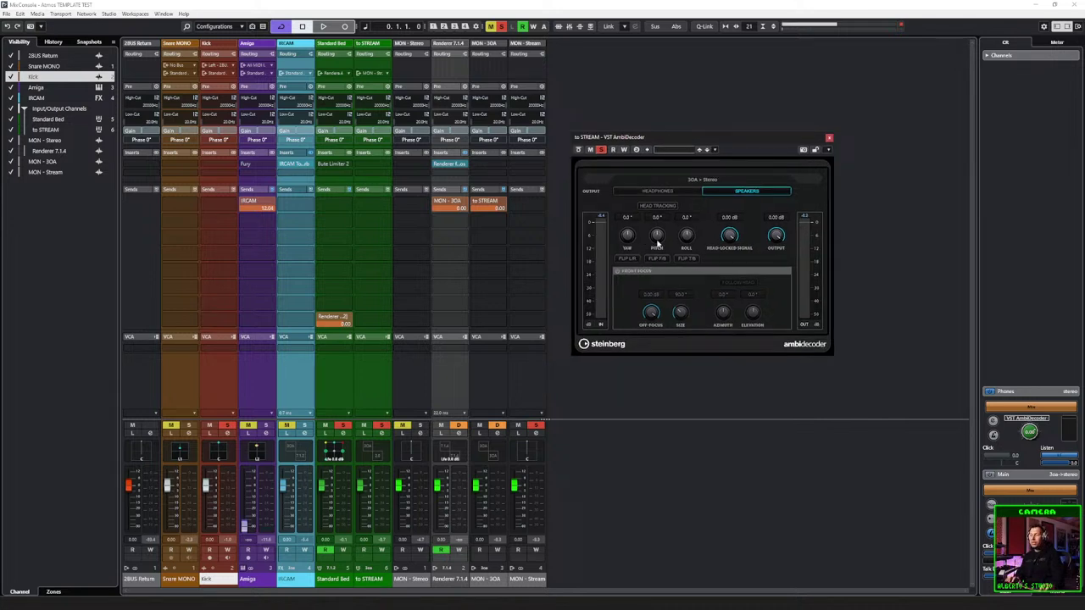
pyautogui.press('space')
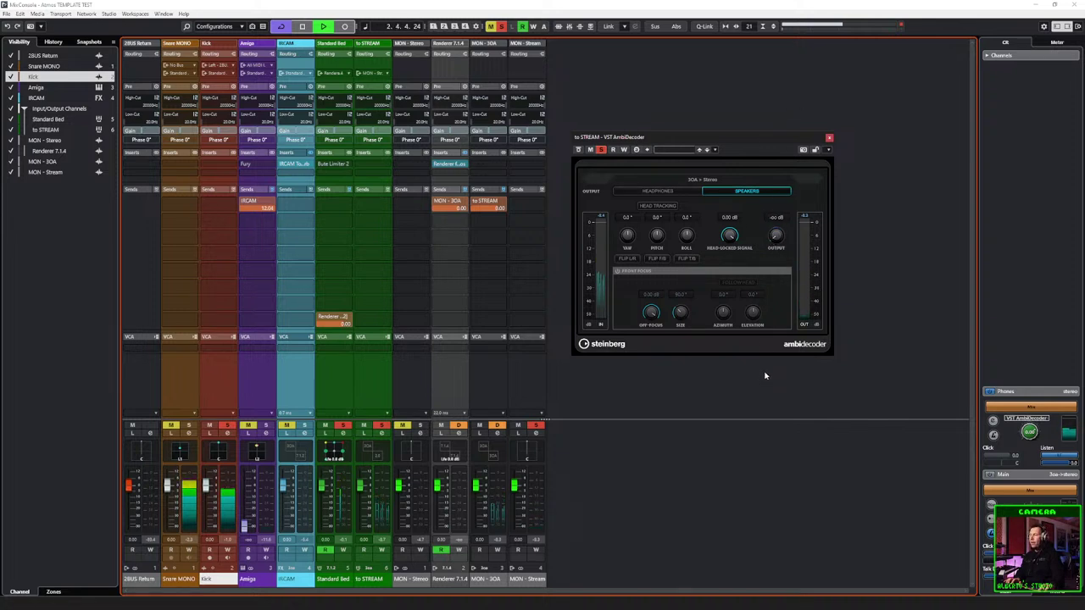
pyautogui.click(658, 191)
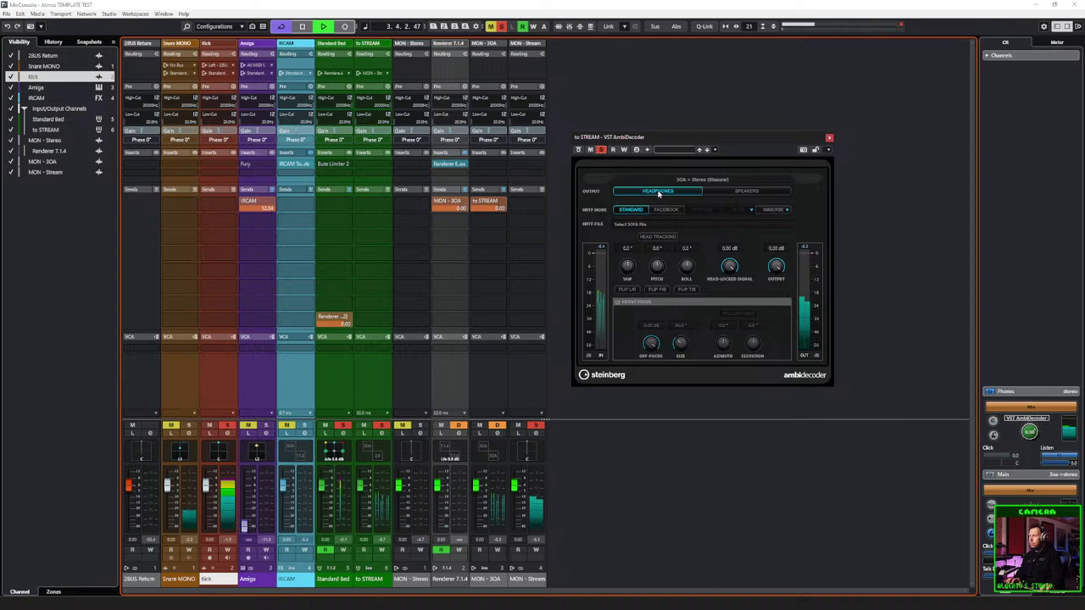
pyautogui.click(829, 138)
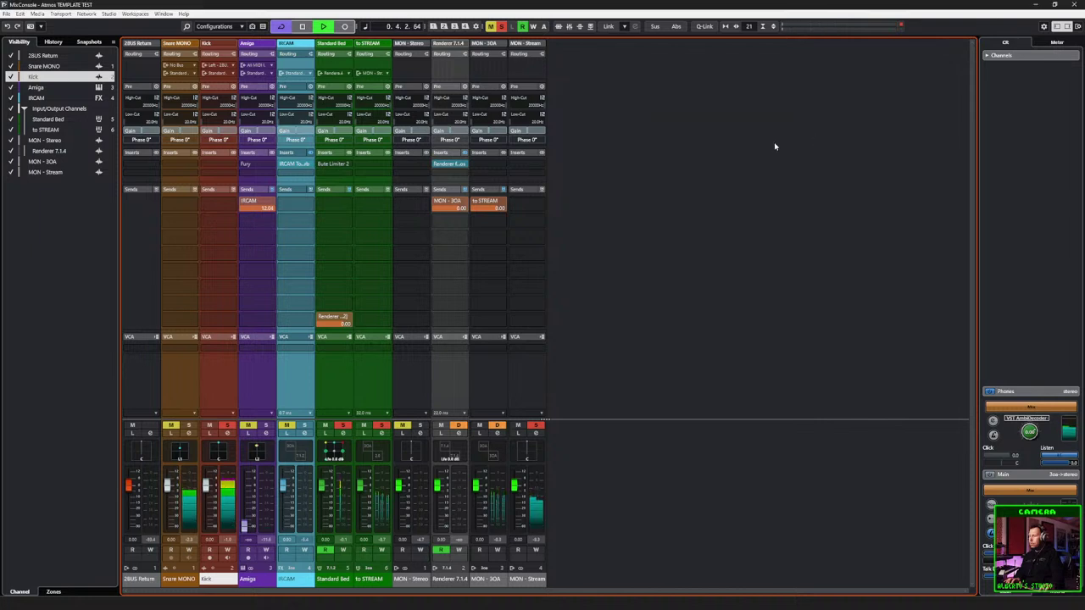
pyautogui.press('space')
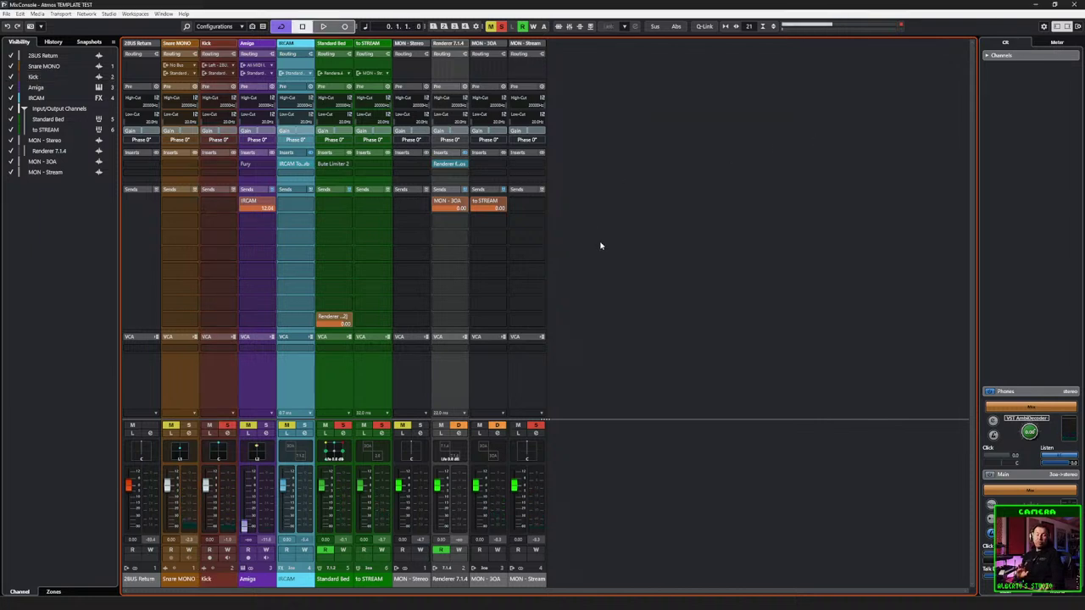
# Step: Open the Kick channel's MultiPanner and the Renderer for Dolby Atmos on Renderer 7.1.4, and arrange them side by side
pyautogui.click(217, 371)
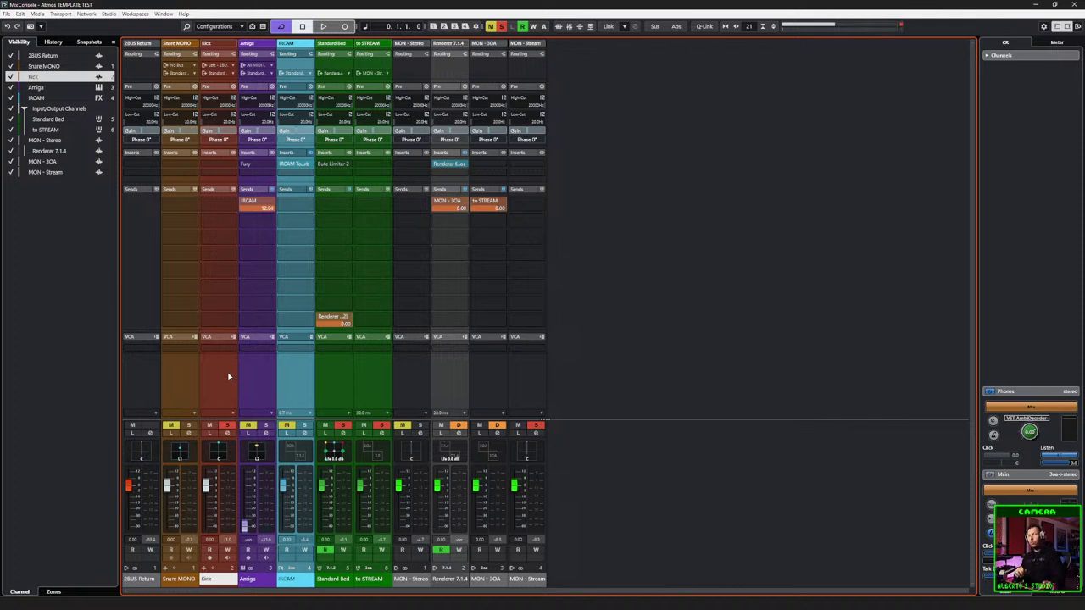
pyautogui.doubleClick(219, 447)
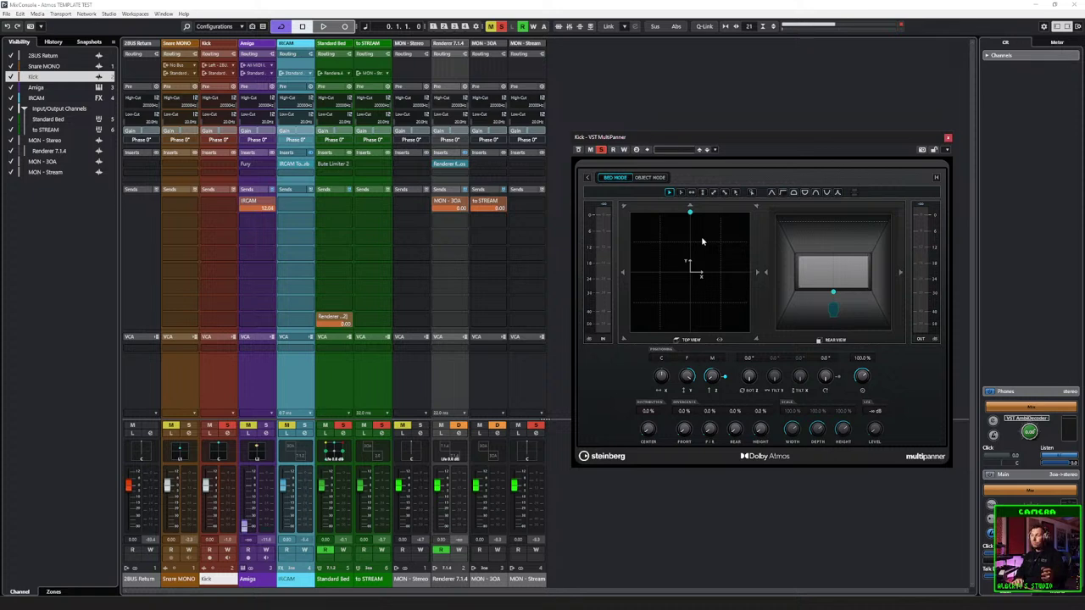
pyautogui.moveTo(835, 141); pyautogui.dragTo(836, 78)
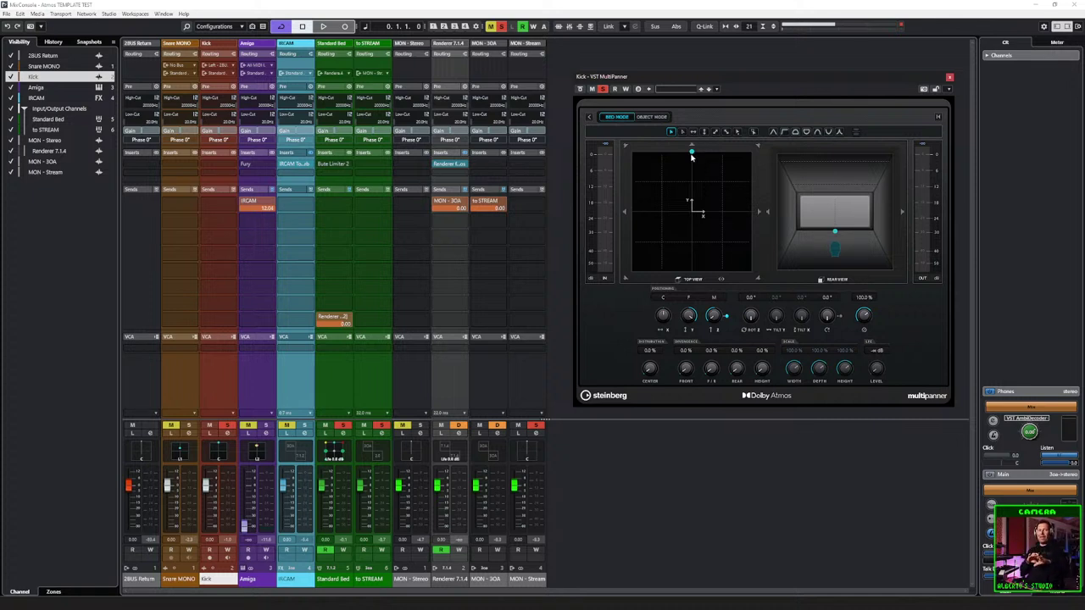
pyautogui.click(447, 166)
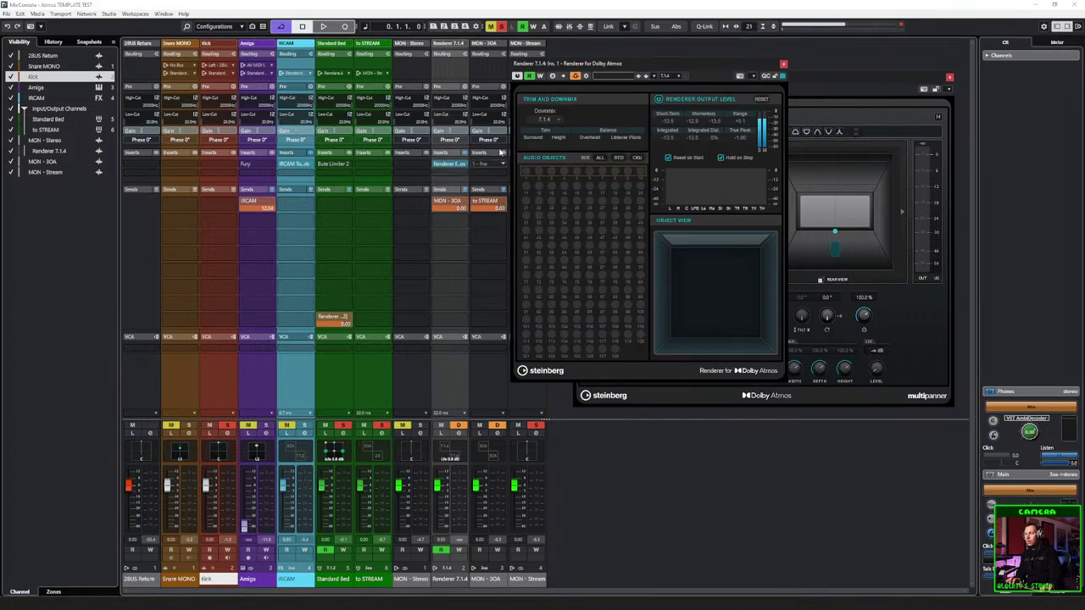
pyautogui.moveTo(600, 68); pyautogui.dragTo(378, 66)
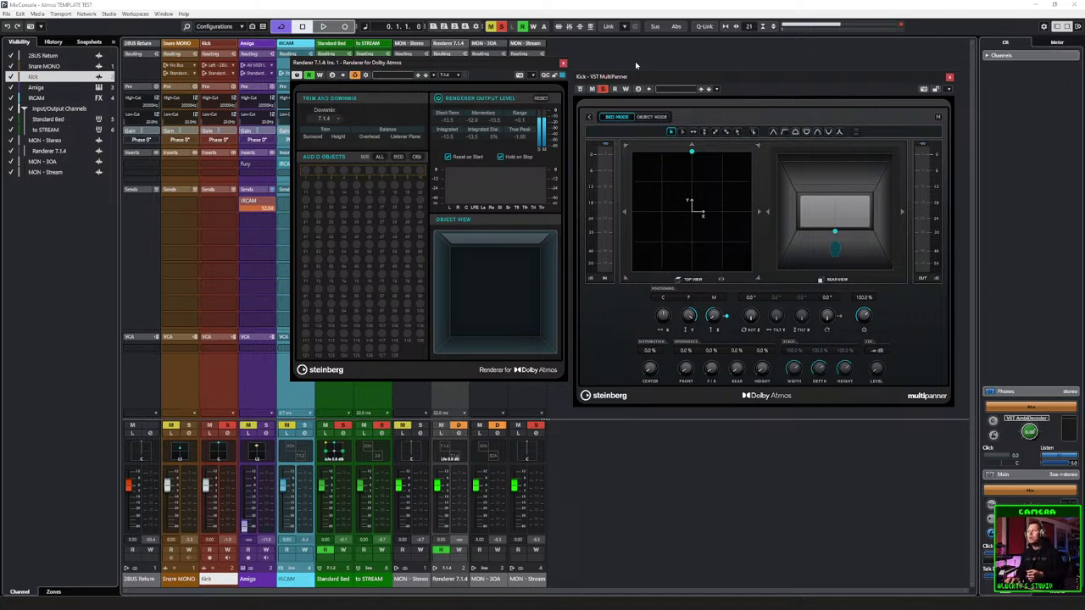
# Step: Play the kick loop with the kick panned front centre and watch the Renderer output meters
pyautogui.click(525, 63)
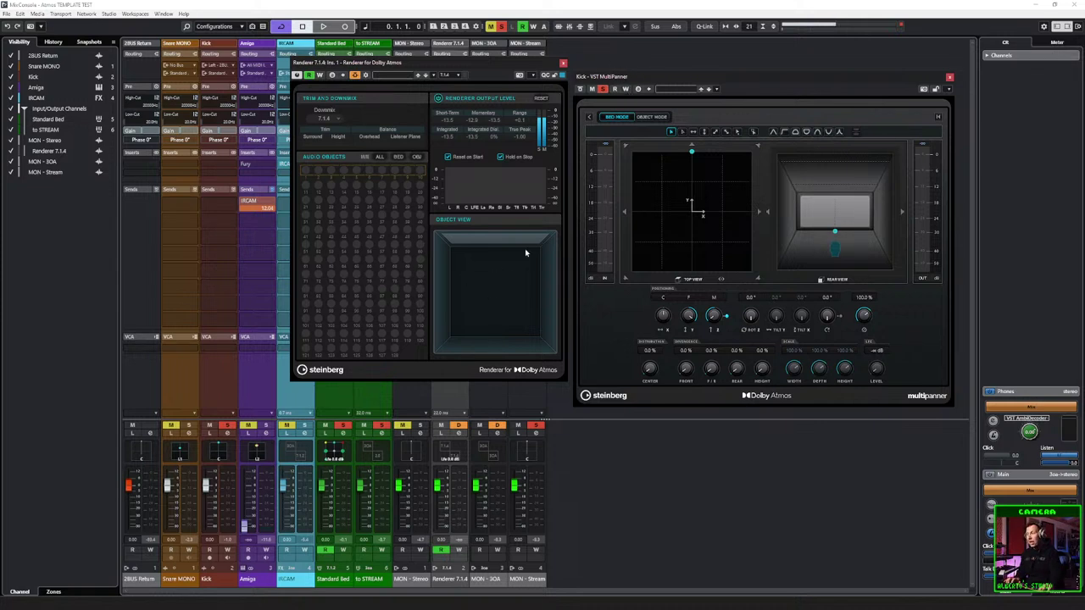
pyautogui.press('space')
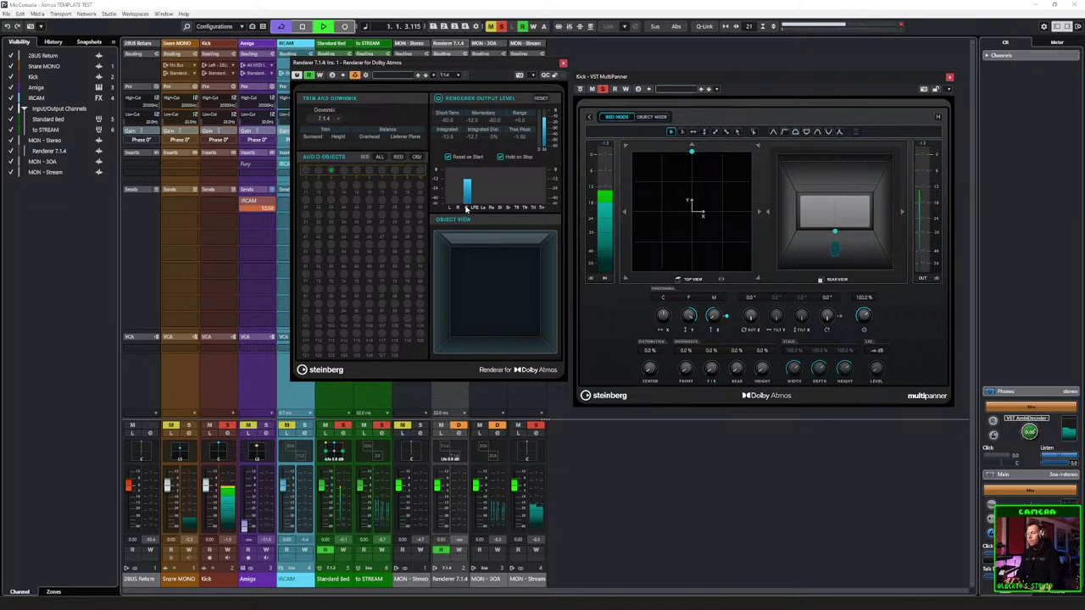
pyautogui.press('space')
# Step: Pan the kick to the front left corner and to the front right corner, playing the loop at each position
pyautogui.press('space')
pyautogui.moveTo(691, 151); pyautogui.dragTo(615, 147)
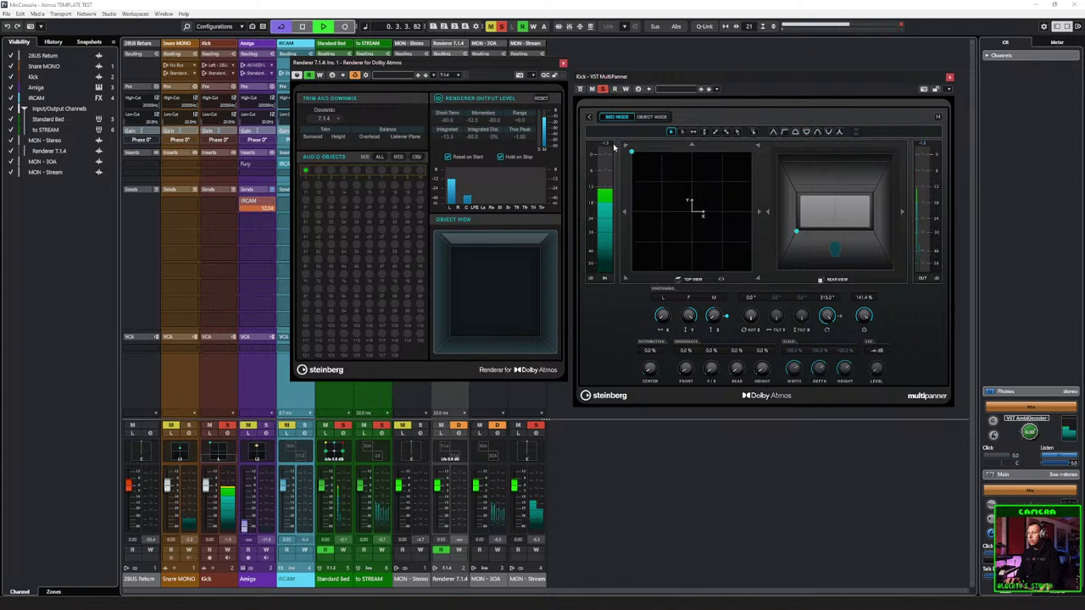
pyautogui.press('space')
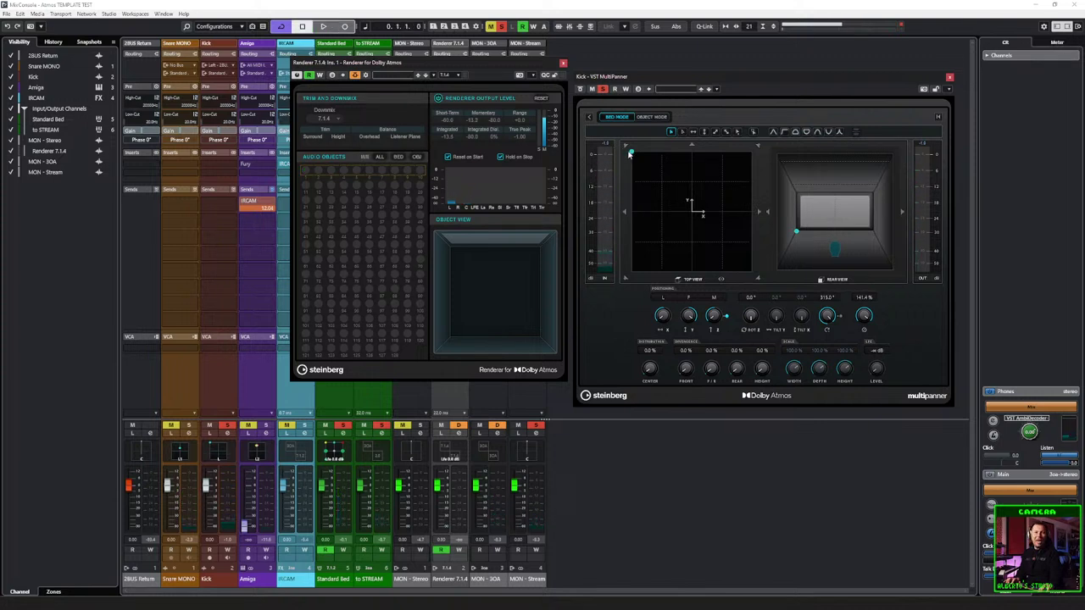
pyautogui.moveTo(633, 152); pyautogui.dragTo(751, 151)
pyautogui.press('space')
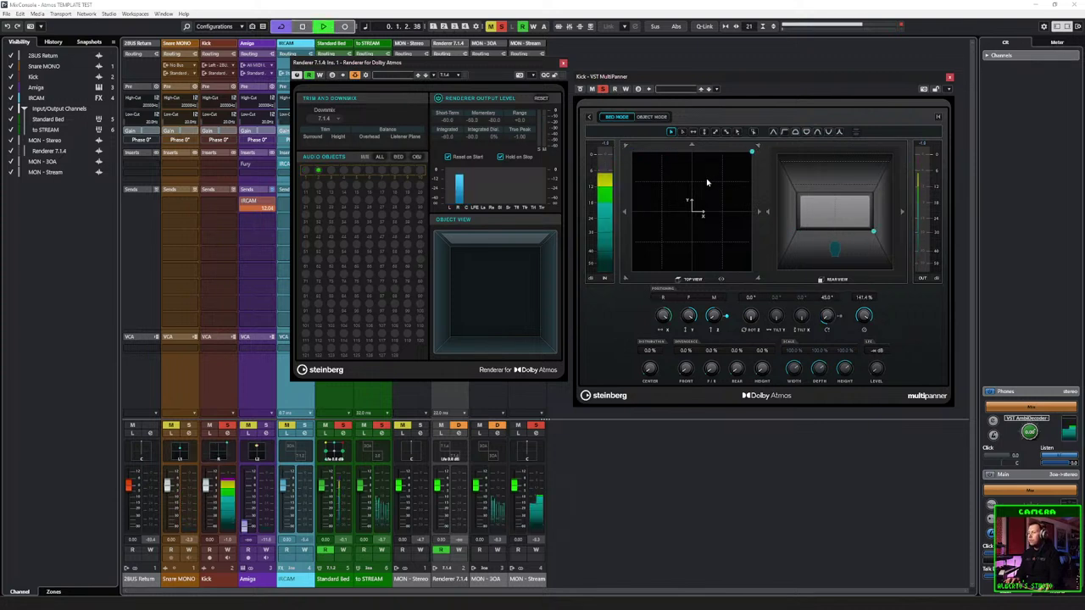
pyautogui.press('space')
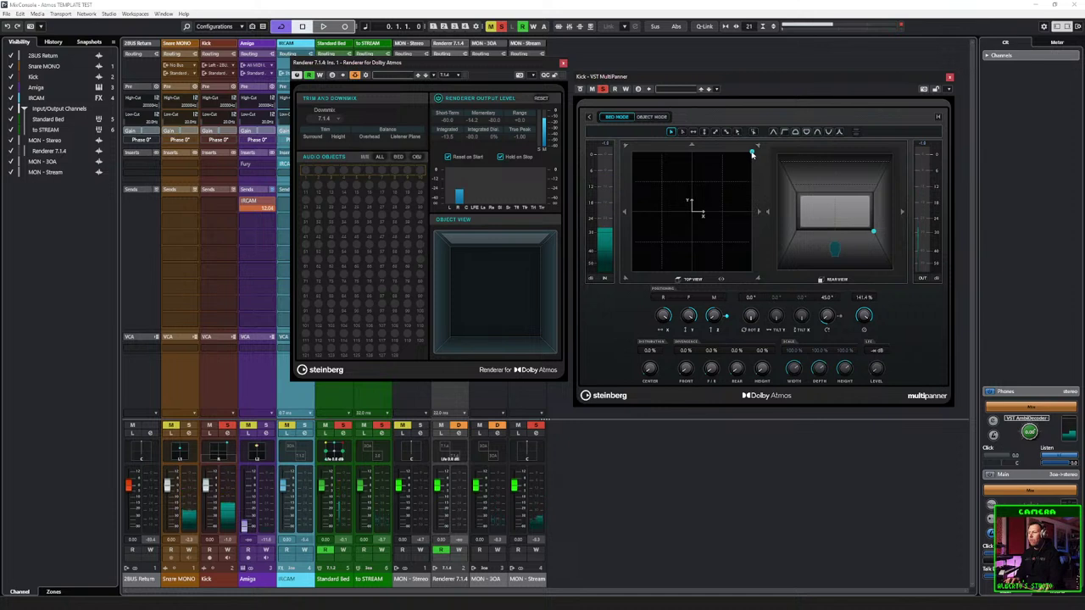
# Step: Pan the kick to the rear right corner, play the loop, and return the panner to front centre
pyautogui.moveTo(751, 151); pyautogui.dragTo(764, 302)
pyautogui.press('space')
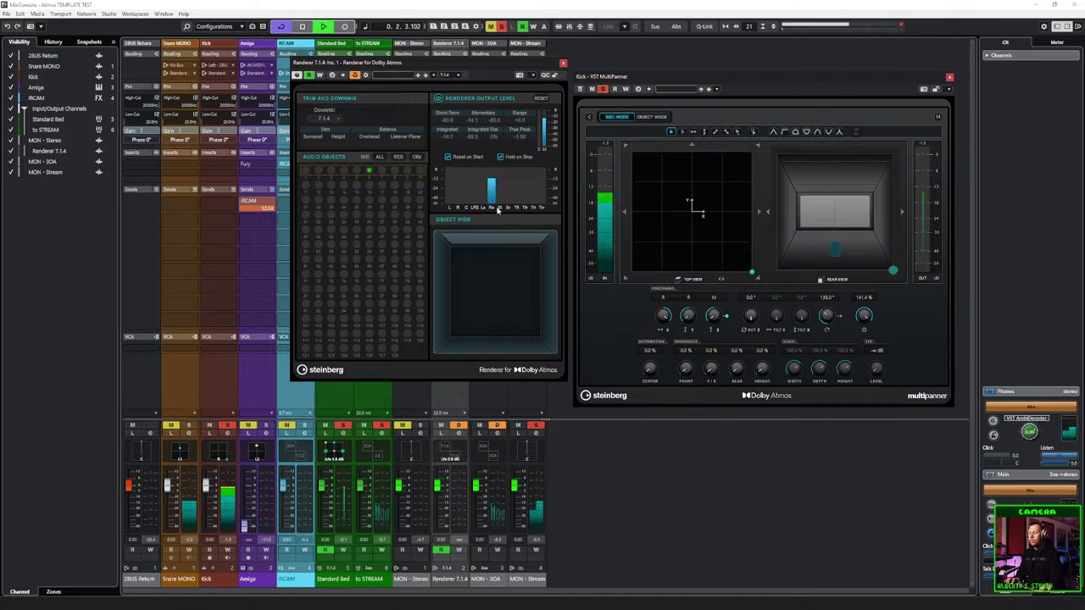
pyautogui.press('space')
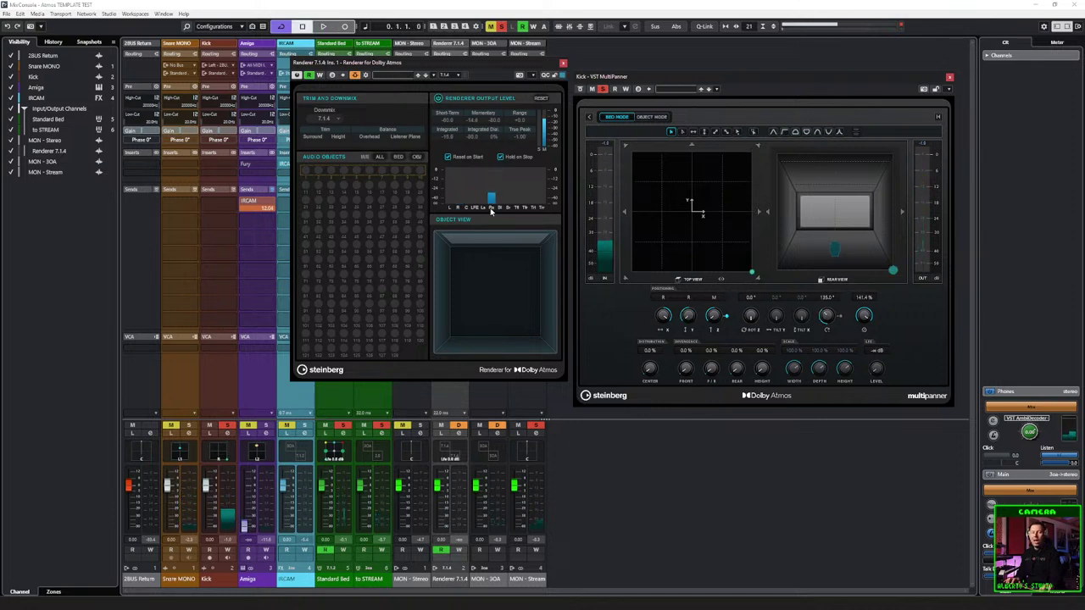
pyautogui.moveTo(745, 271); pyautogui.dragTo(691, 155)
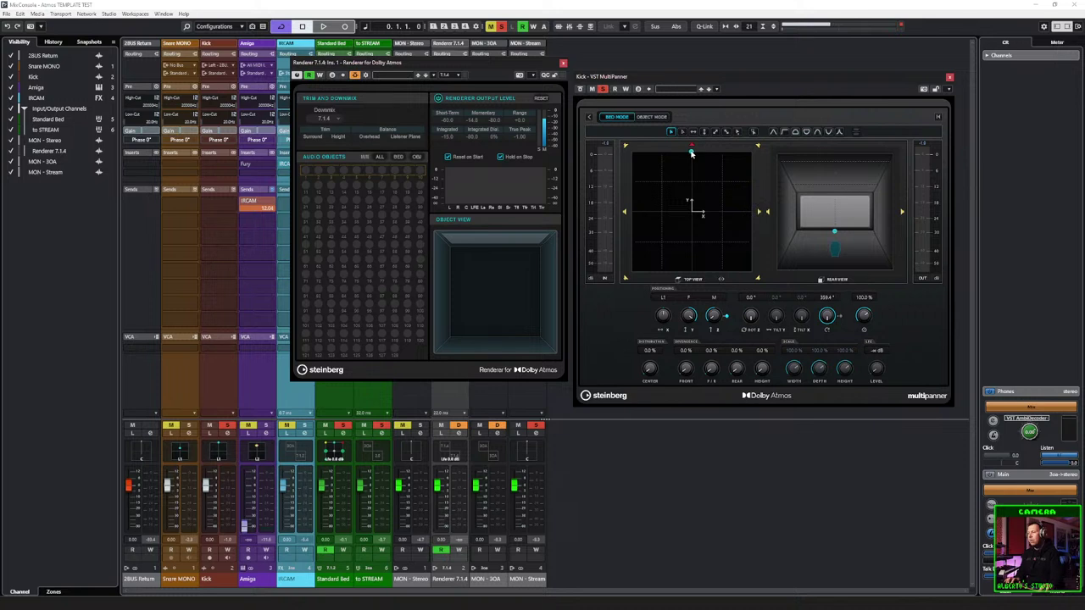
# Step: Audition the kick during playback while panning it between front centre and the front-left corner
pyautogui.press('space')
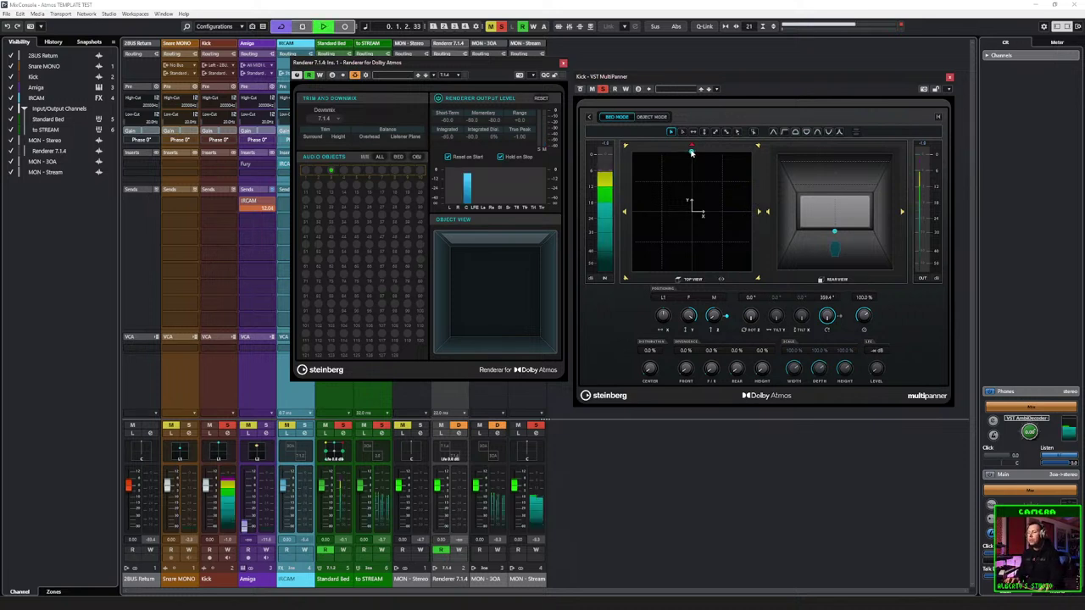
pyautogui.moveTo(691, 152); pyautogui.dragTo(617, 146)
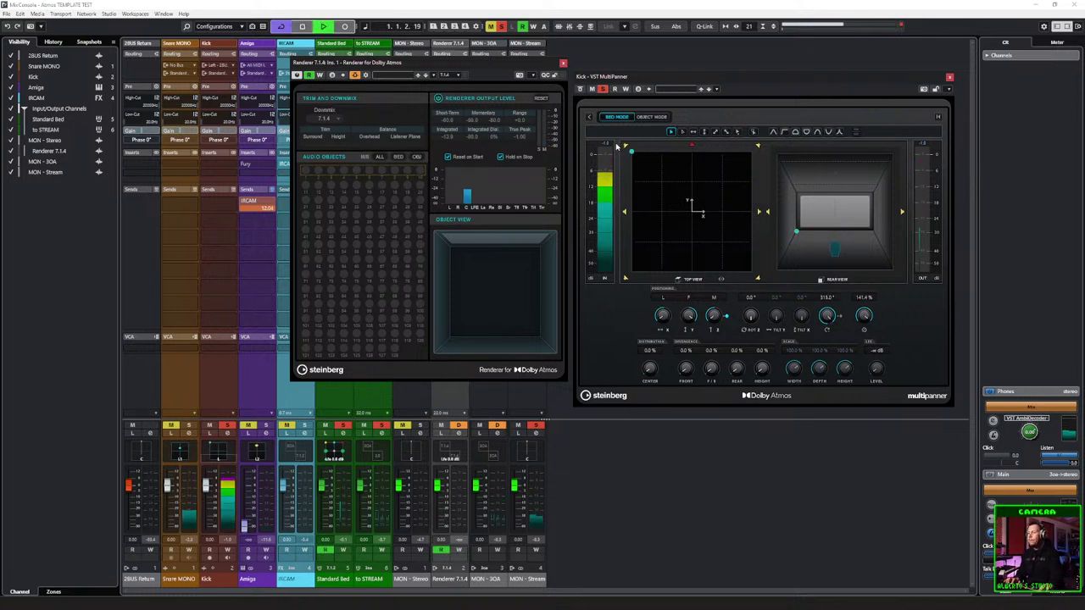
pyautogui.press('space')
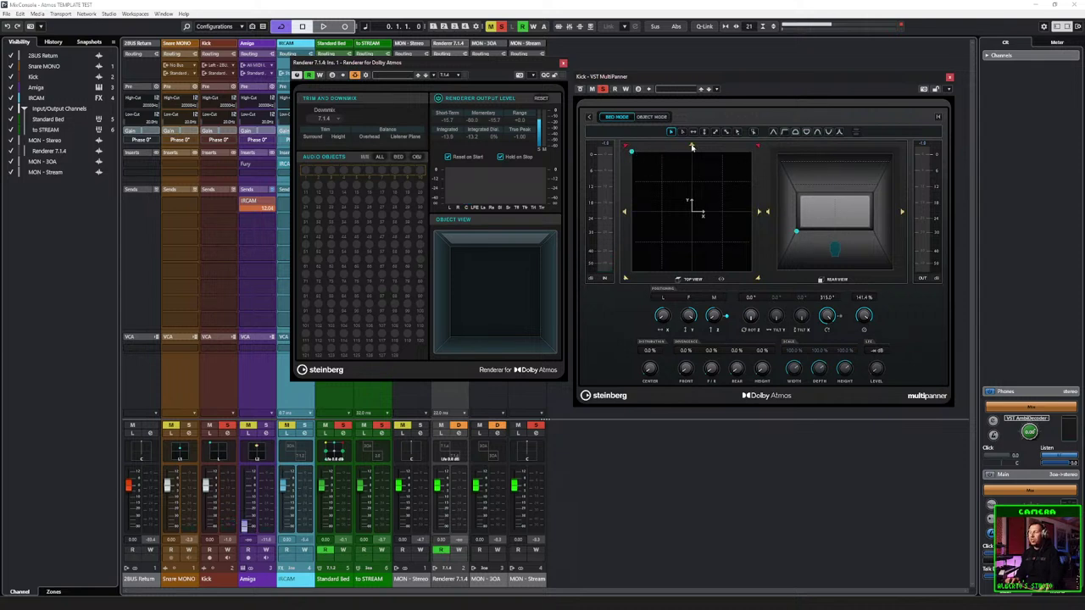
pyautogui.moveTo(633, 154); pyautogui.dragTo(691, 150)
pyautogui.press('space')
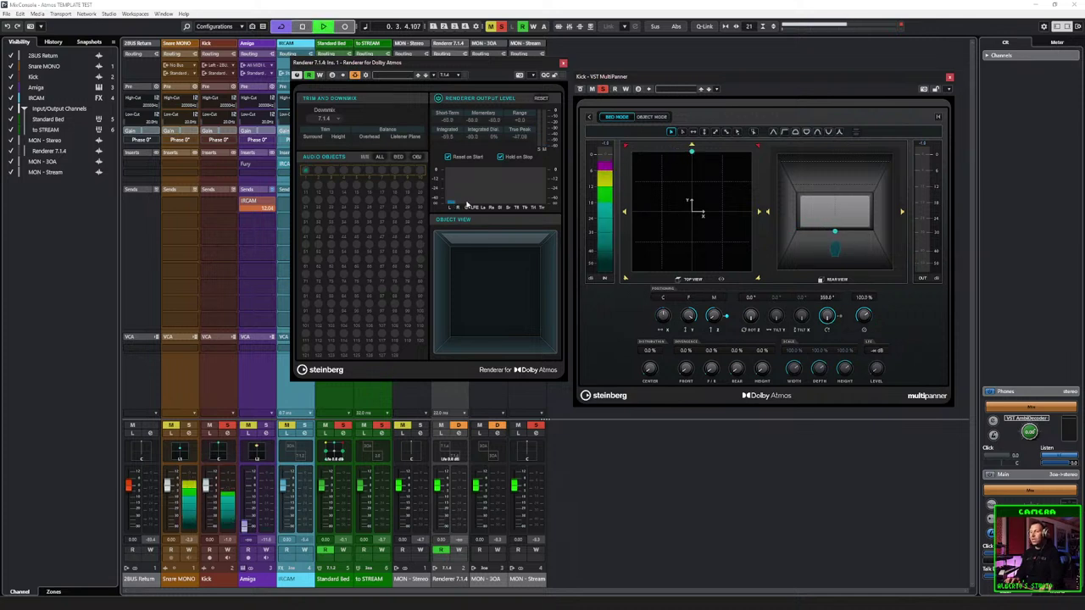
pyautogui.click(628, 150)
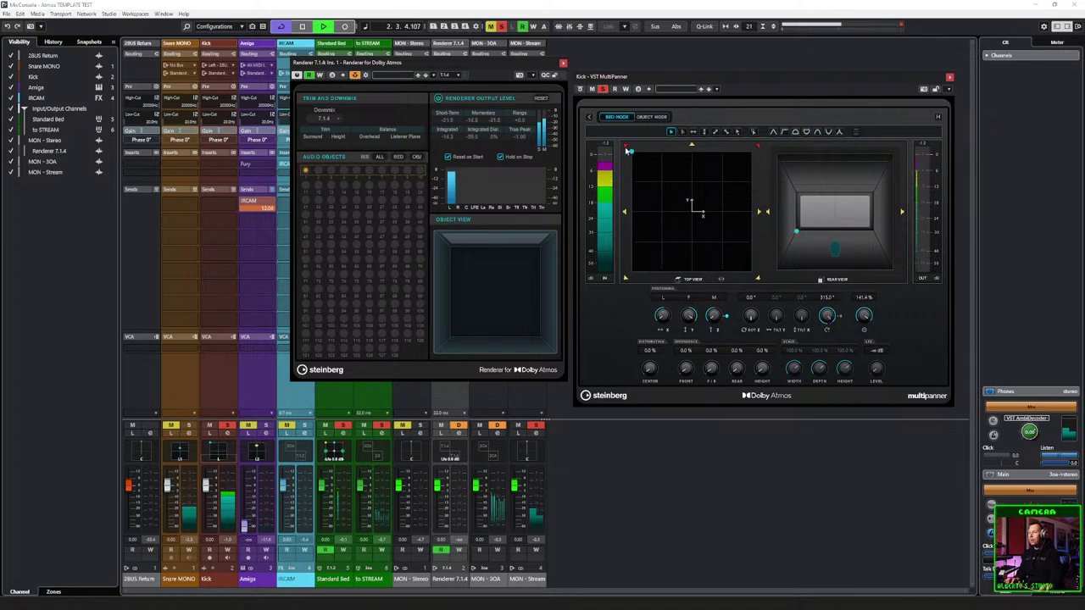
pyautogui.click(690, 147)
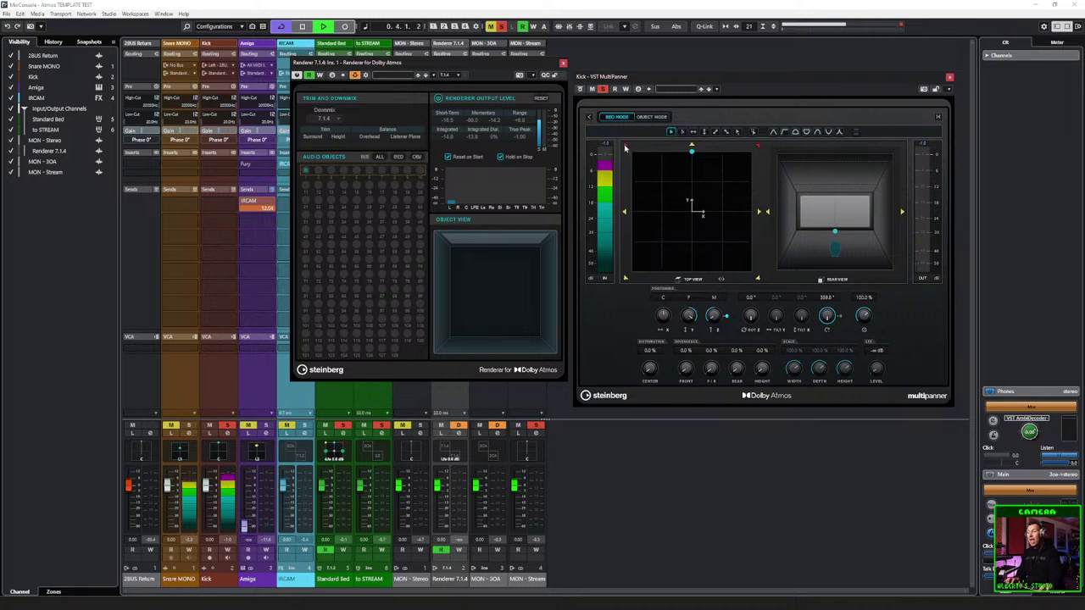
pyautogui.click(690, 151)
# Step: Pan the playing kick to the left side wall and around to the rear centre
pyautogui.moveTo(686, 159); pyautogui.dragTo(626, 213)
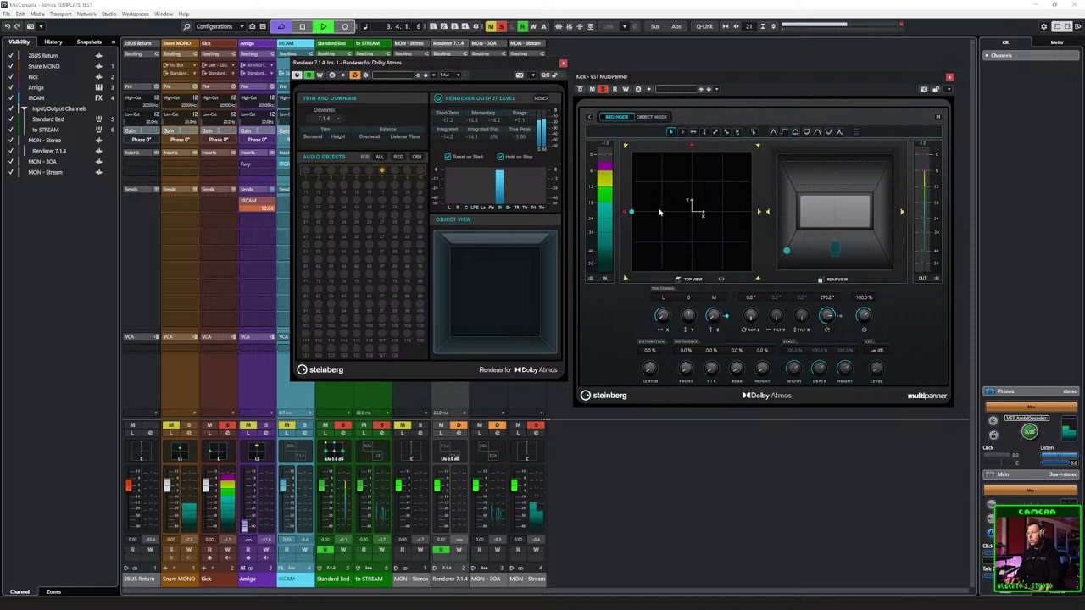
pyautogui.moveTo(627, 212); pyautogui.dragTo(691, 284)
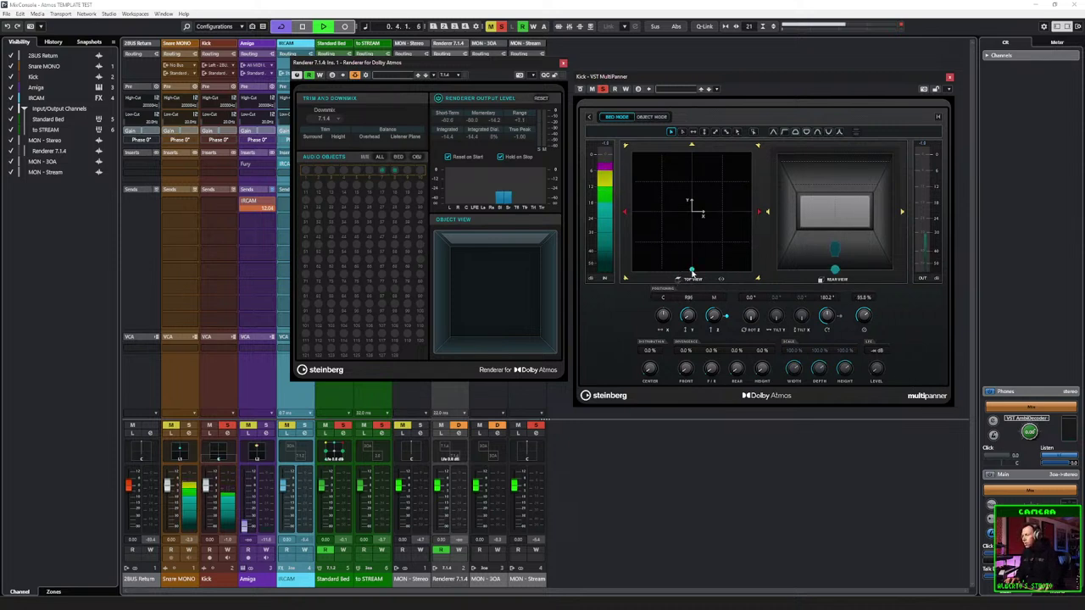
pyautogui.moveTo(691, 276); pyautogui.dragTo(695, 279)
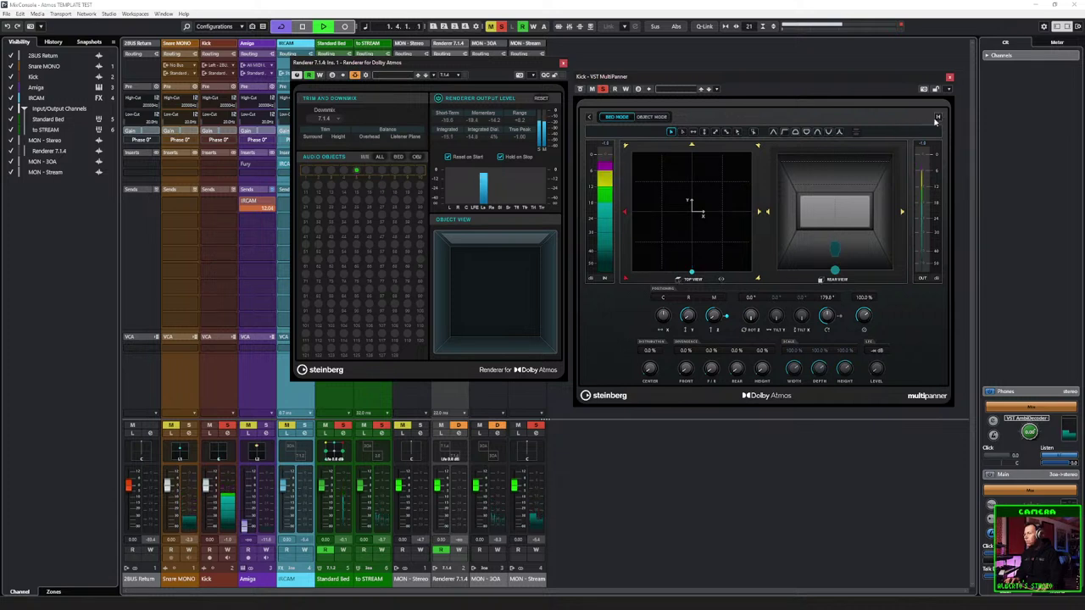
# Step: Hide the Kick panner's rear view and audition the kick just inside and at the rear centre, stopping playback at the rear wall
pyautogui.click(590, 118)
pyautogui.moveTo(711, 275); pyautogui.dragTo(709, 250)
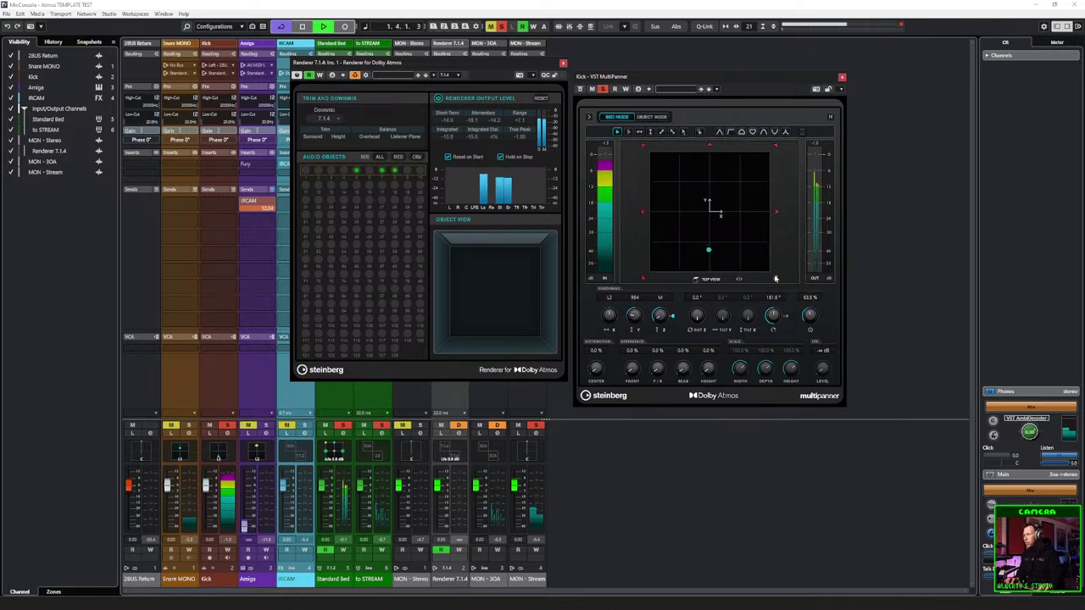
pyautogui.moveTo(710, 249); pyautogui.dragTo(708, 305)
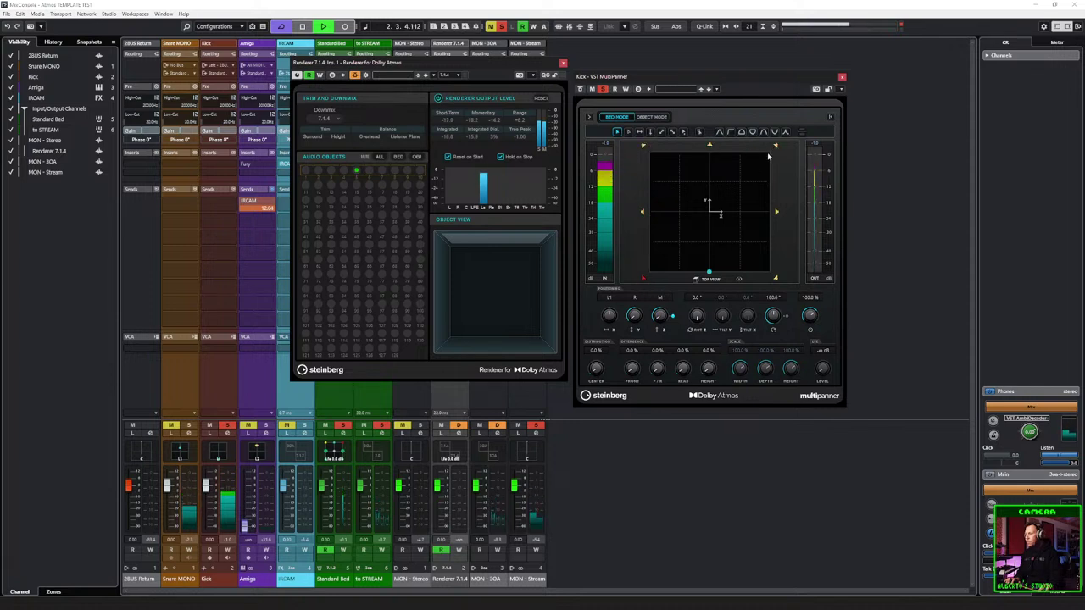
pyautogui.moveTo(715, 277); pyautogui.dragTo(710, 278)
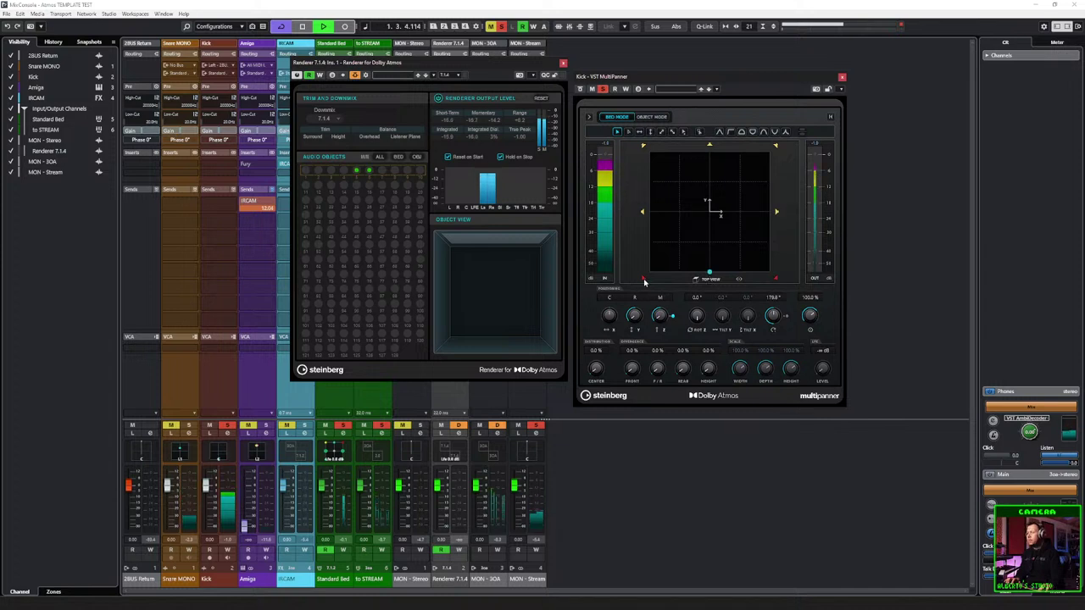
pyautogui.press('space')
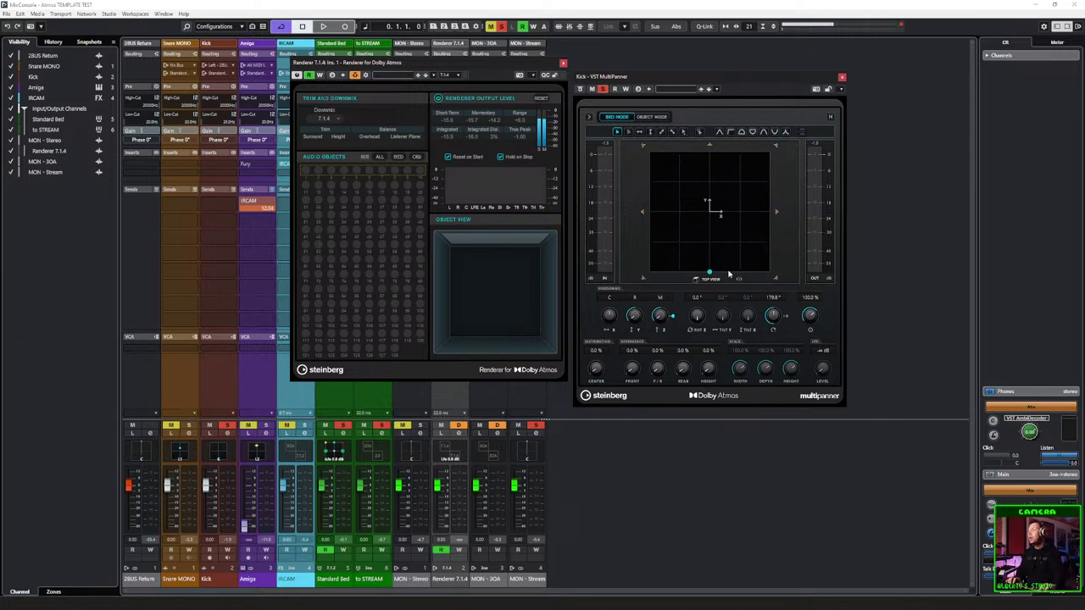
# Step: Position the kick in the exact middle of the top view and audition it there
pyautogui.moveTo(711, 278); pyautogui.dragTo(712, 260)
pyautogui.click(603, 301)
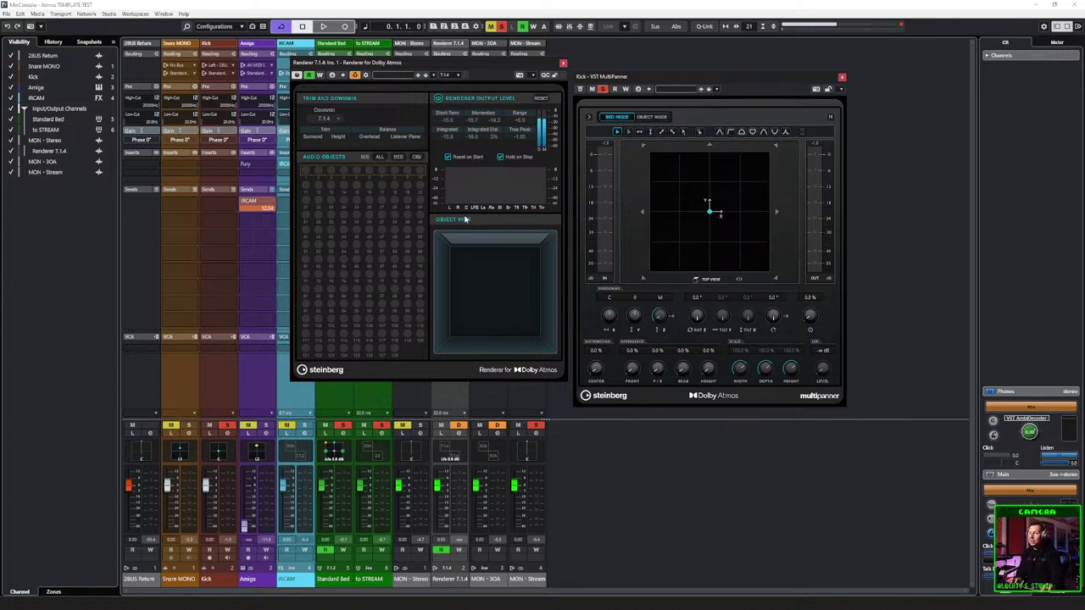
pyautogui.press('space')
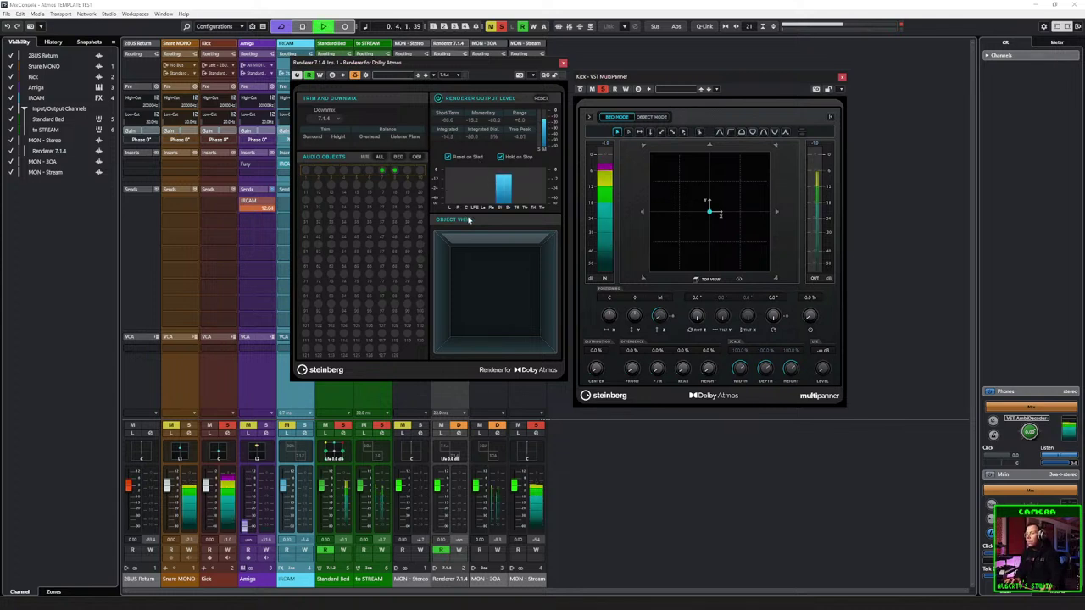
pyautogui.press('space')
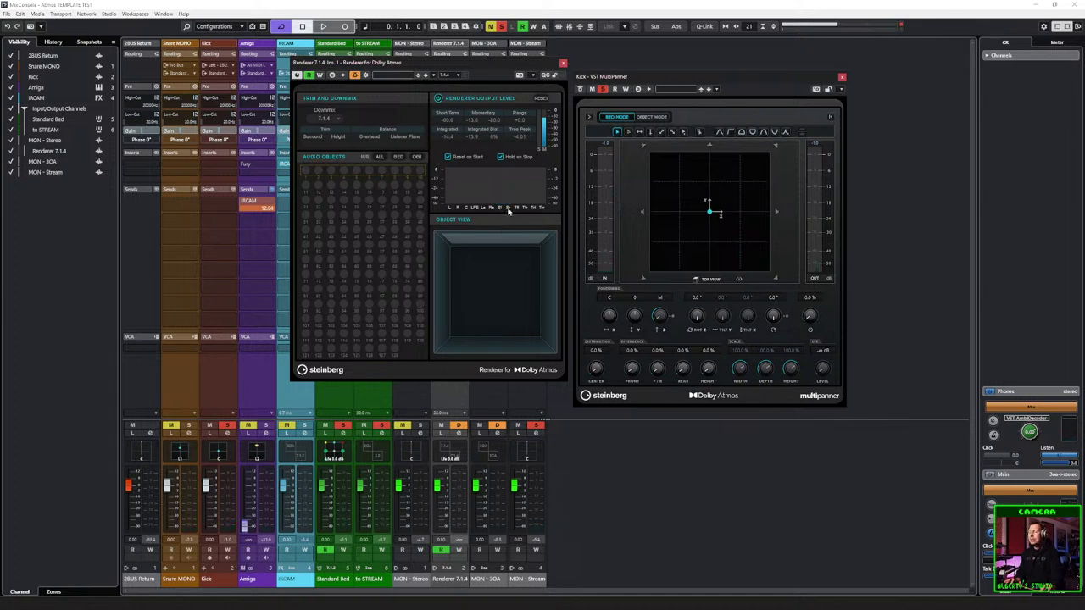
# Step: Audition the kick panned fully to the left side and fully to the right side
pyautogui.press('space')
pyautogui.moveTo(709, 211); pyautogui.dragTo(645, 213)
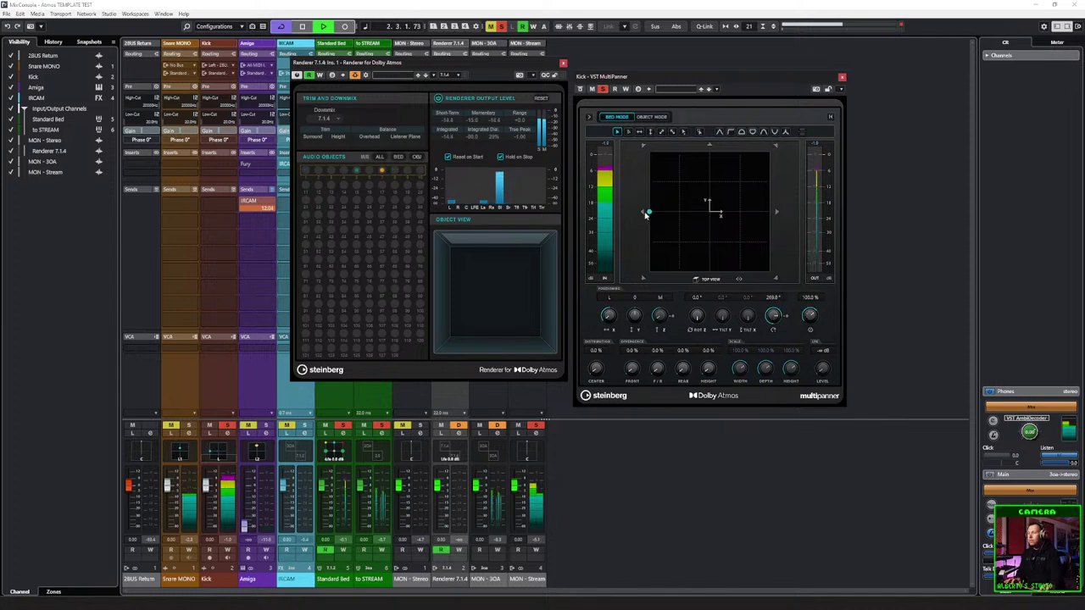
pyautogui.press('space')
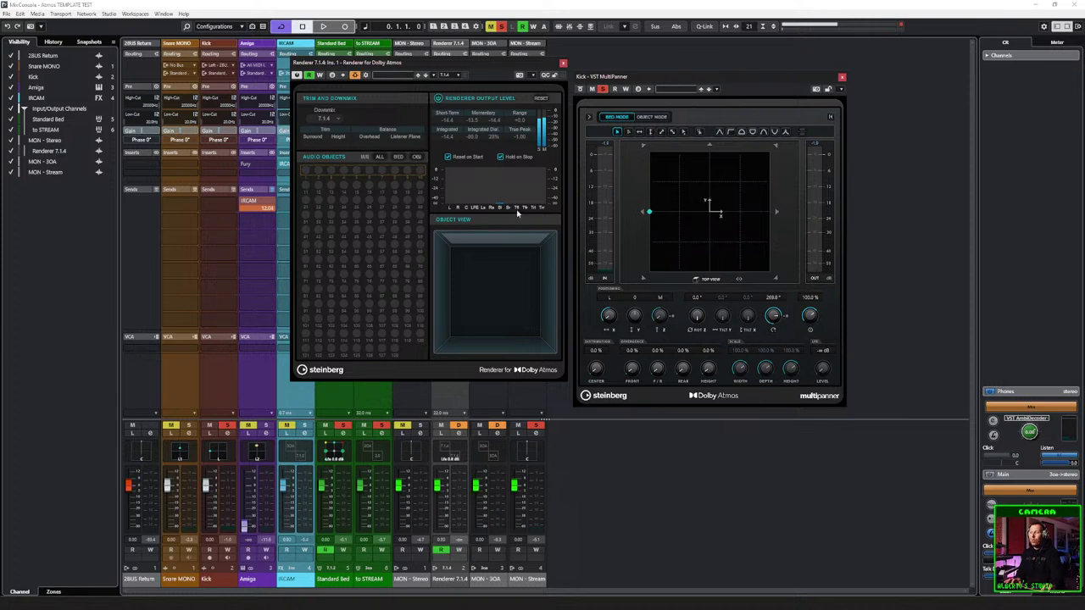
pyautogui.moveTo(650, 213); pyautogui.dragTo(769, 213)
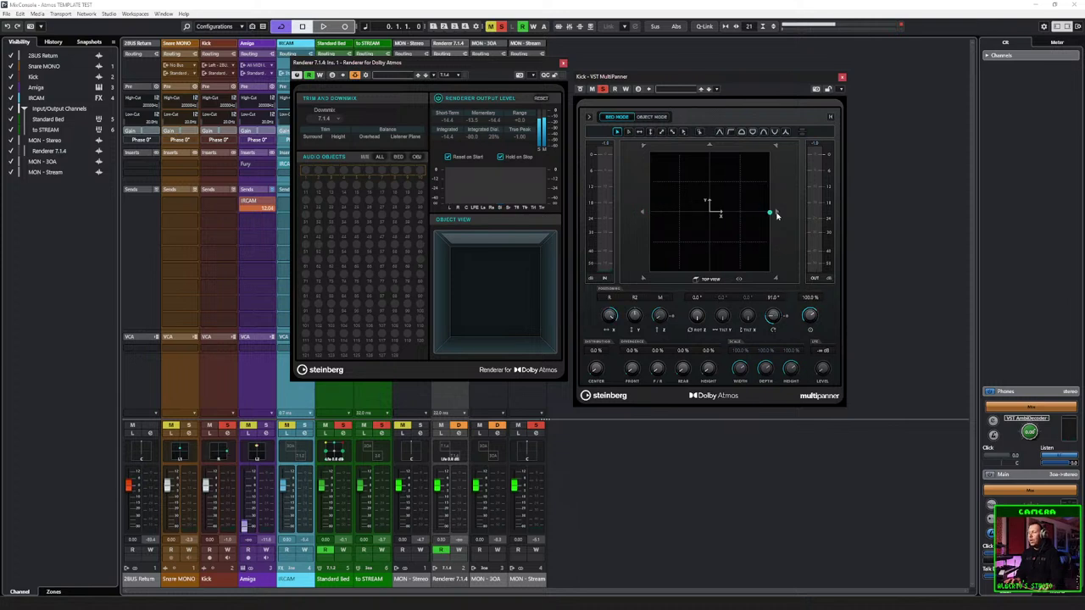
pyautogui.press('space')
pyautogui.press('space')
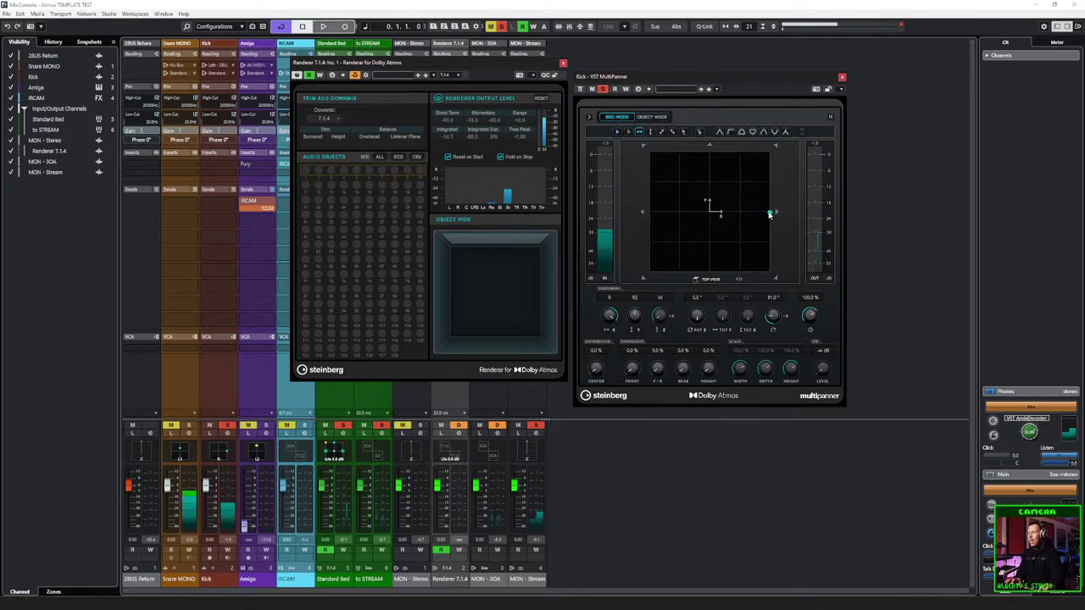
# Step: Return the kick to the room's centre with left/right at C and front/rear and height at 0, and audition it
pyautogui.moveTo(768, 213); pyautogui.dragTo(711, 213)
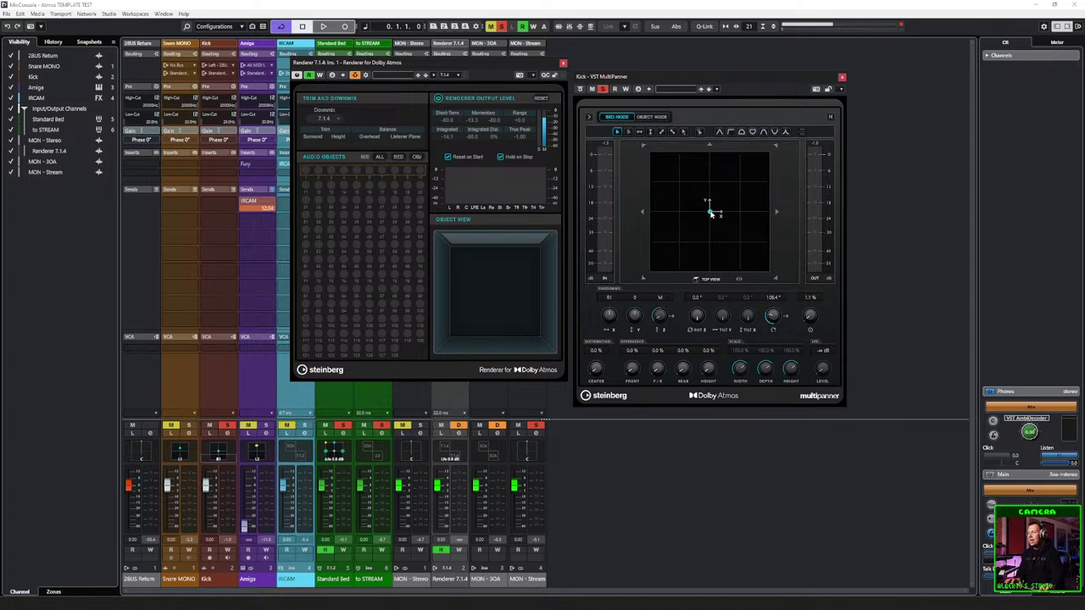
pyautogui.moveTo(774, 320); pyautogui.dragTo(773, 325)
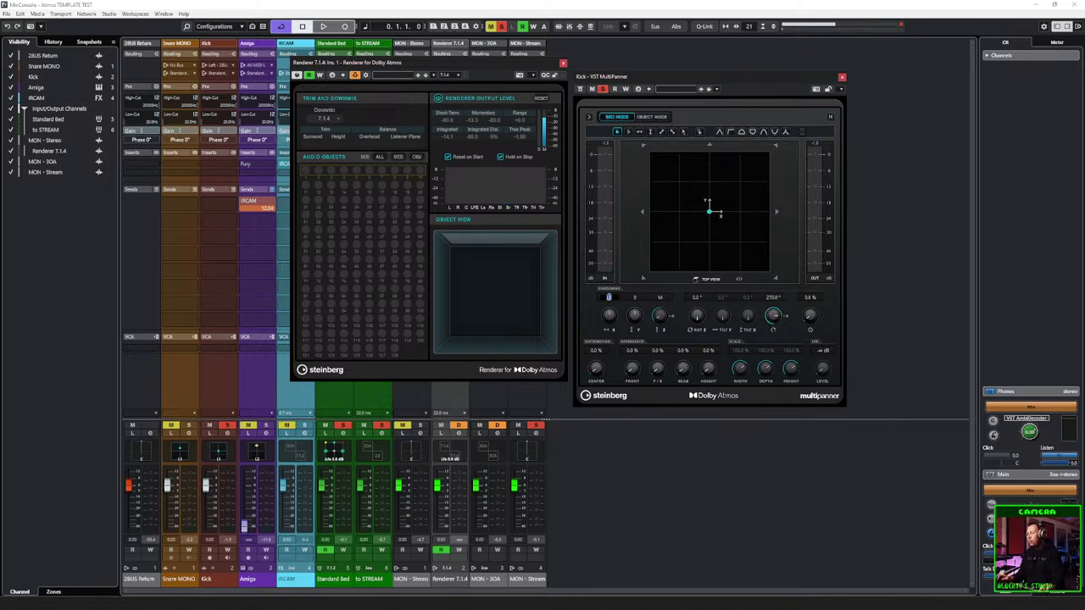
pyautogui.press('space')
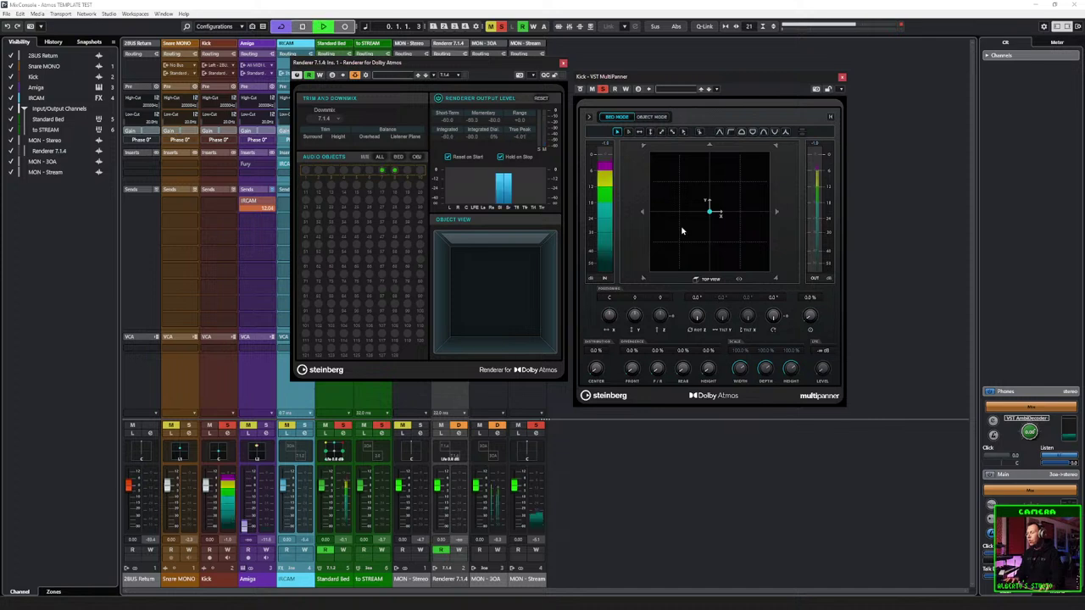
pyautogui.press('space')
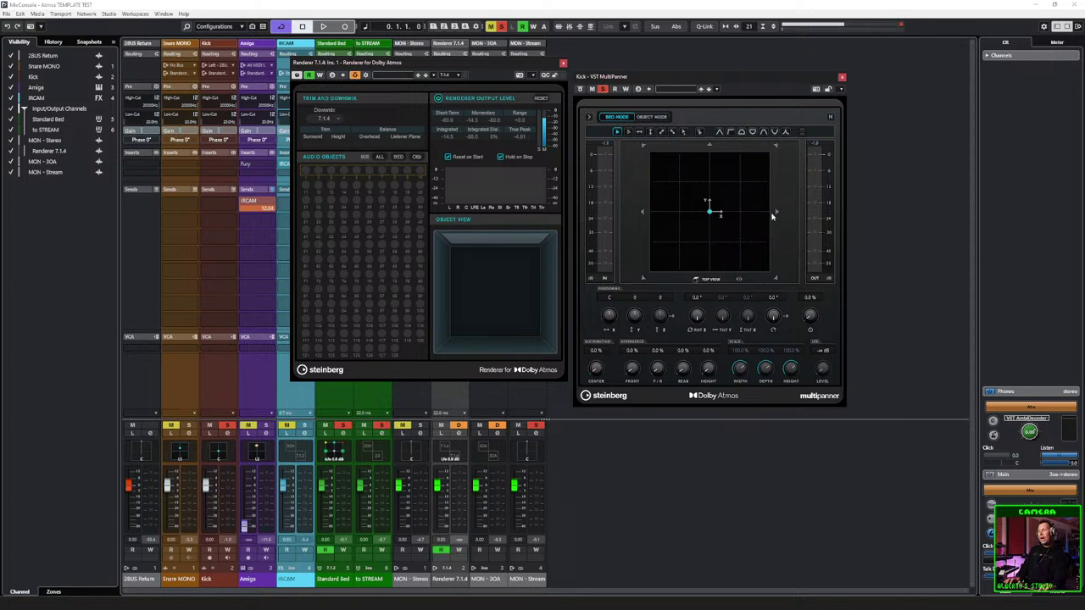
pyautogui.press('space')
pyautogui.press('space')
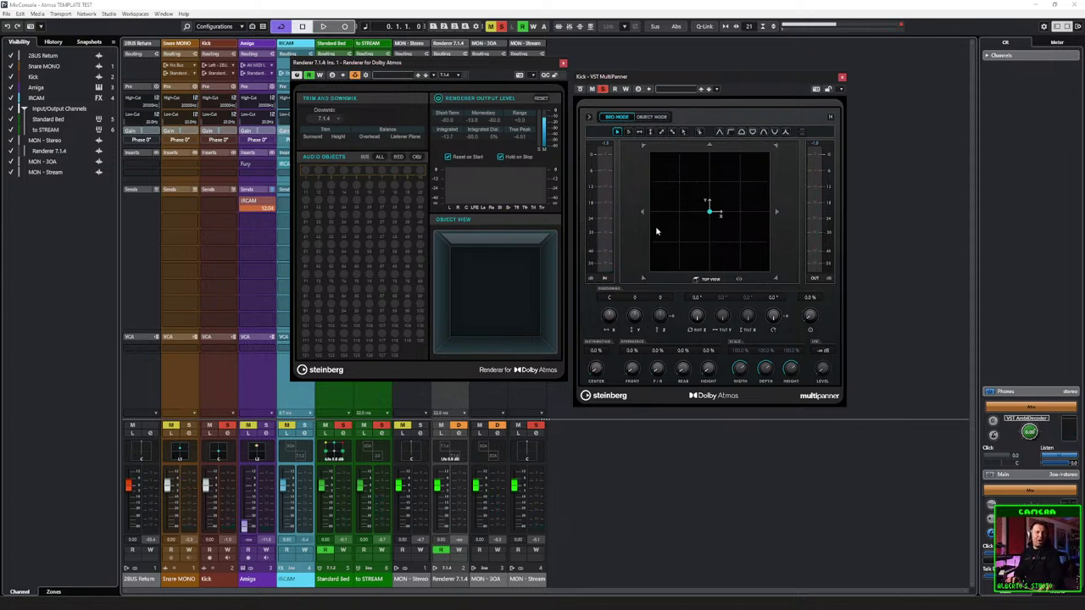
# Step: Move the Kick panner window aside and close the Renderer 7.1.4 plug-in window
pyautogui.moveTo(619, 87); pyautogui.dragTo(717, 68)
pyautogui.click(563, 62)
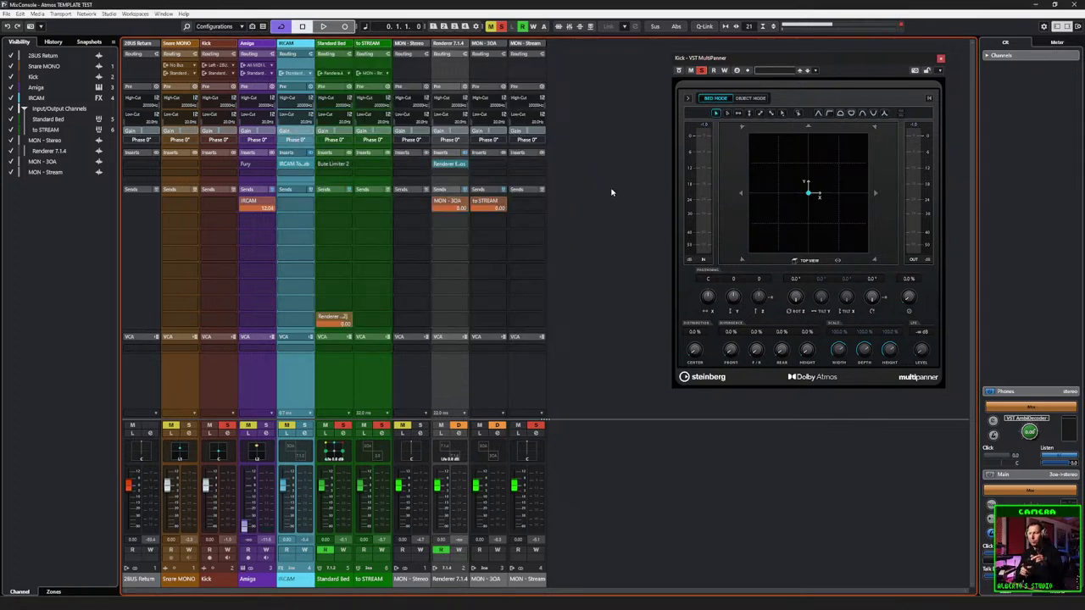
# Step: Remove the Brute Limiter 2 insert from the Standard Bed channel
pyautogui.click(350, 169)
pyautogui.press('Escape')
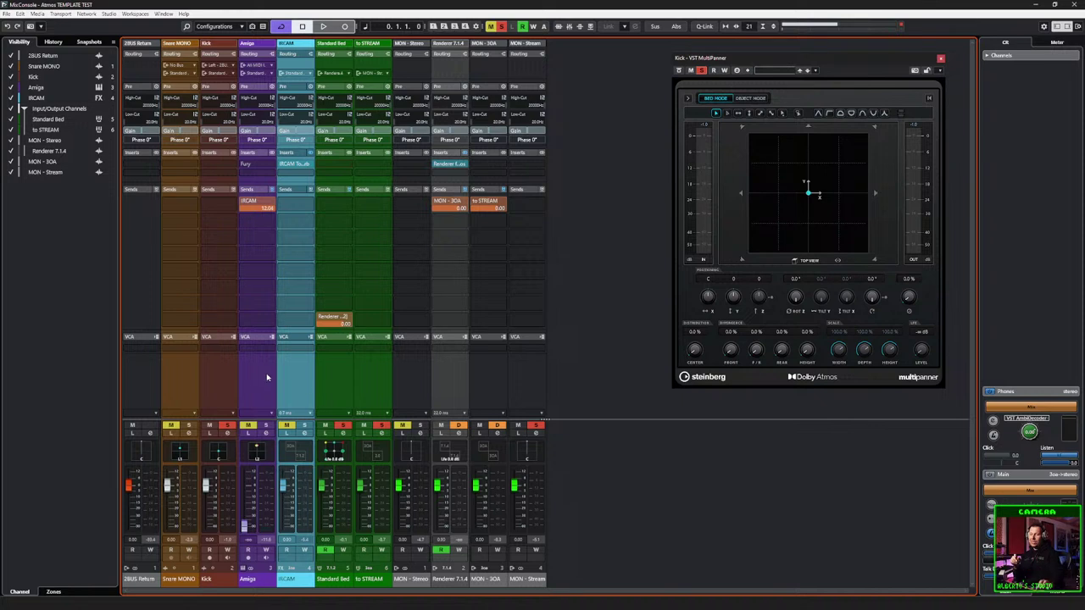
# Step: Examine the Kick channel's available send destinations, including the individual speaker channels of the Renderer 7.1.4 output
pyautogui.click(223, 380)
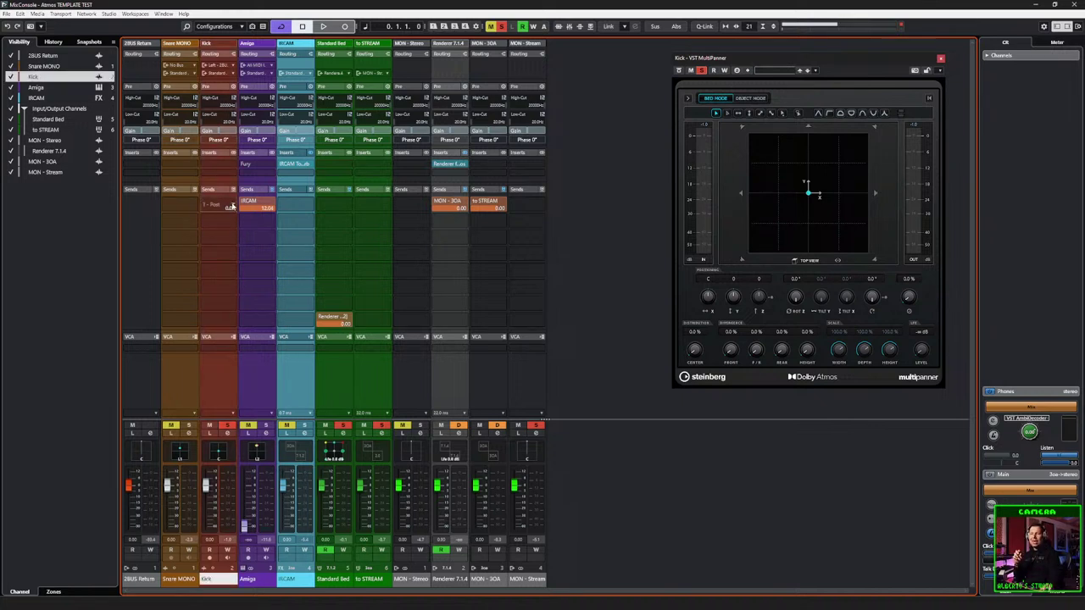
pyautogui.click(231, 207)
pyautogui.click(214, 273)
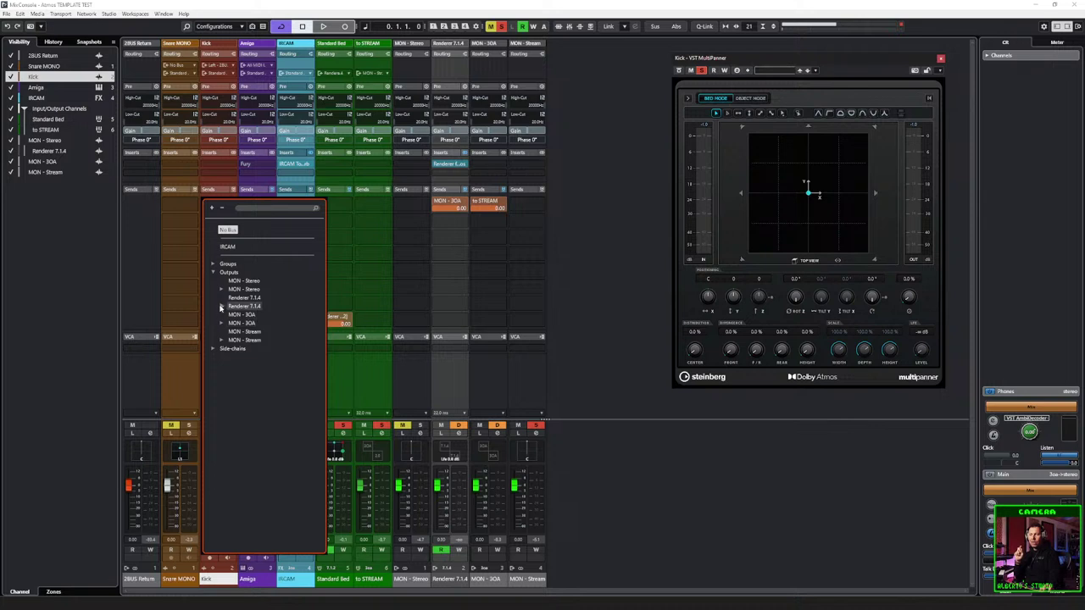
pyautogui.click(222, 307)
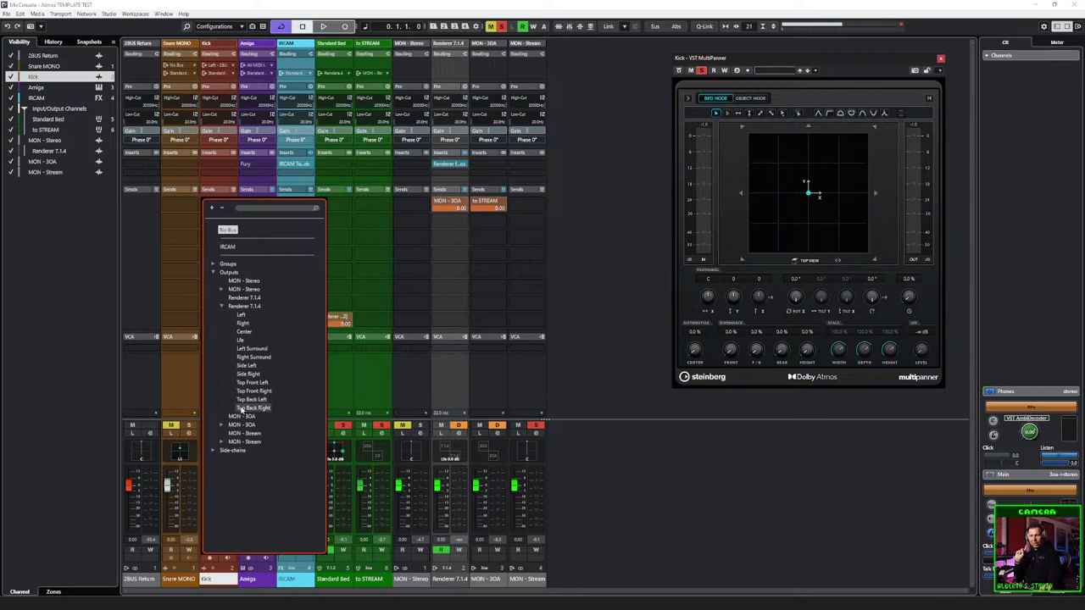
pyautogui.click(195, 378)
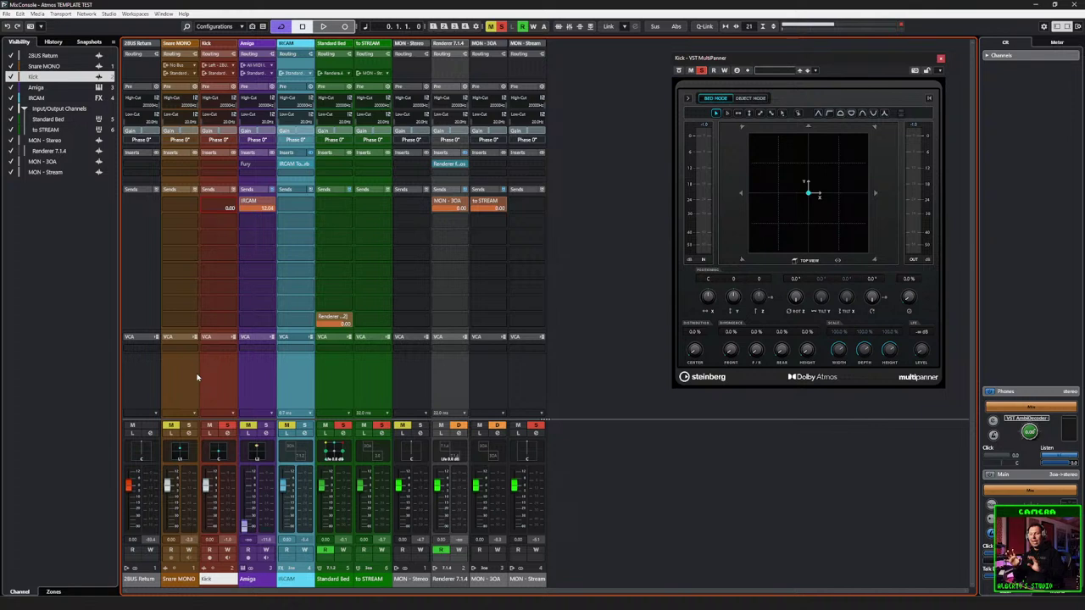
pyautogui.click(251, 390)
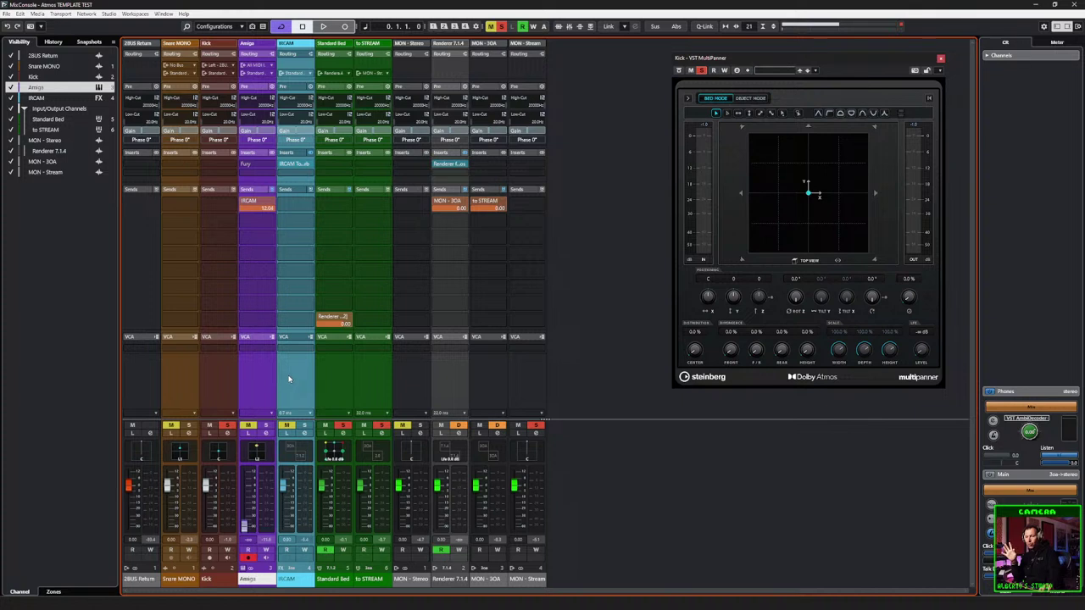
pyautogui.click(331, 373)
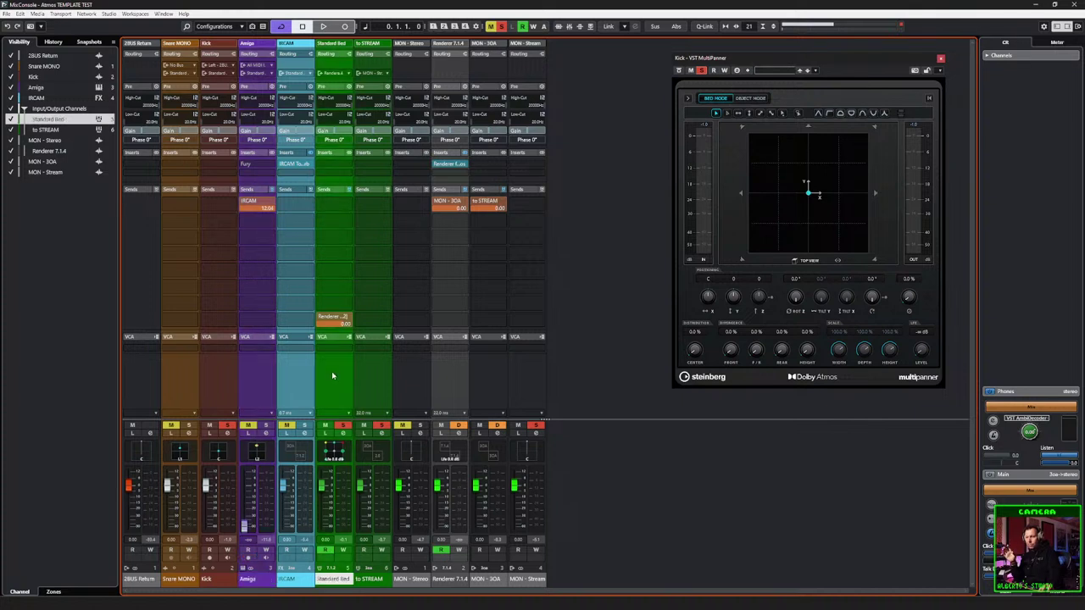
pyautogui.click(219, 364)
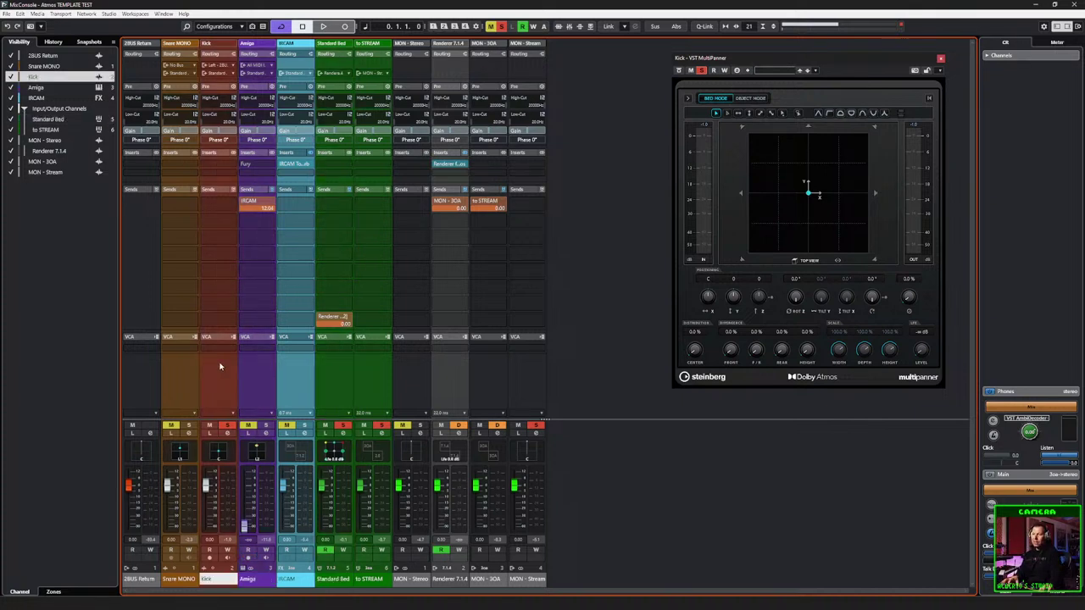
# Step: Add one mono group track named N with its audio output set to Standard Bed
pyautogui.doubleClick(301, 386)
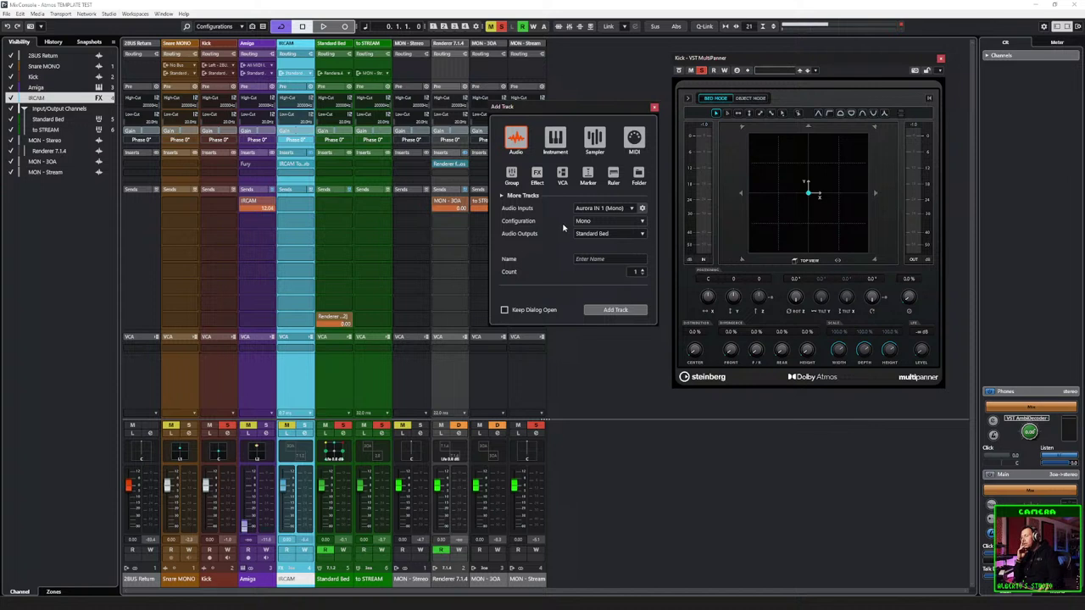
pyautogui.click(511, 174)
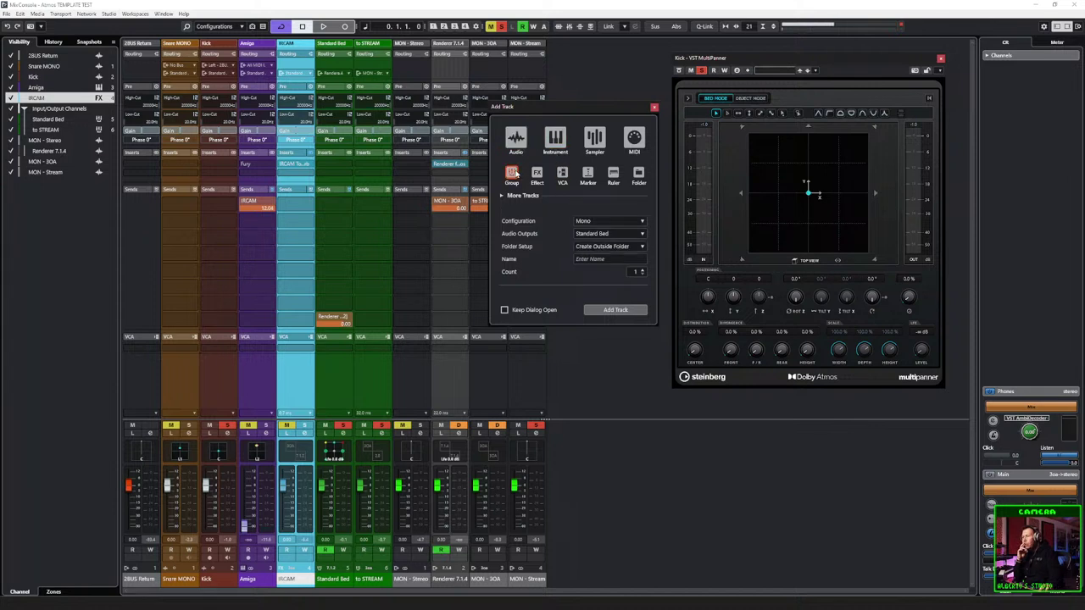
pyautogui.click(594, 260)
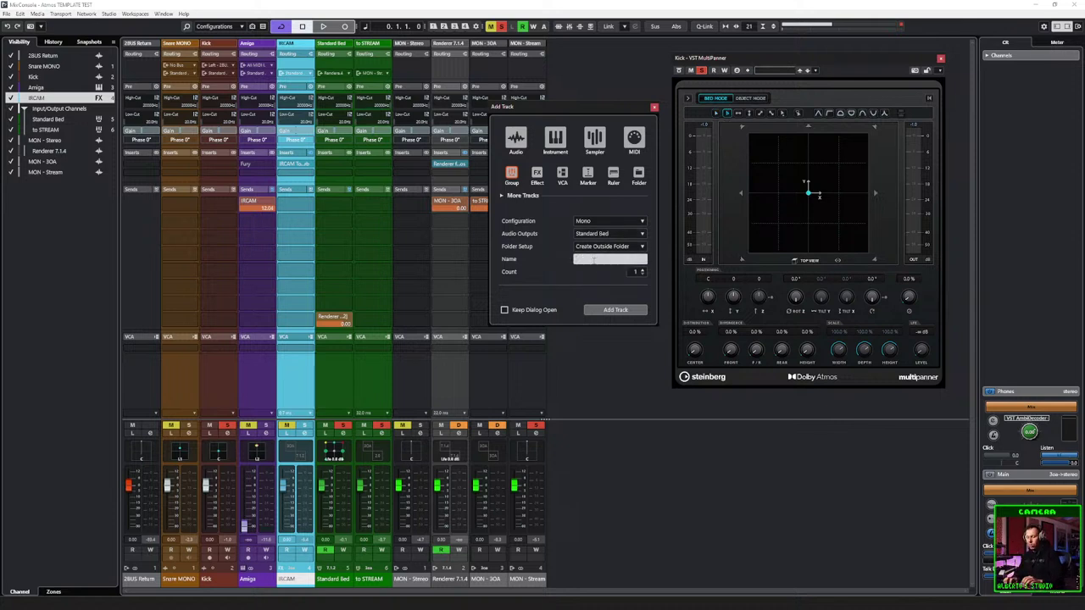
pyautogui.write('N')
pyautogui.click(615, 309)
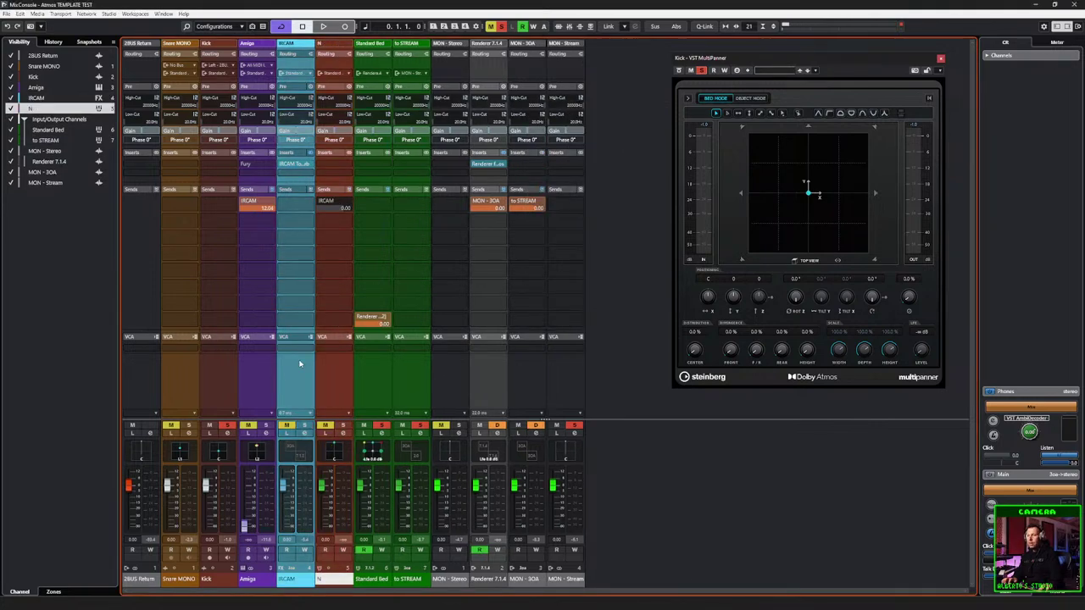
# Step: Colour the N group channel yellow and remove its IRCAM send
pyautogui.click(348, 581)
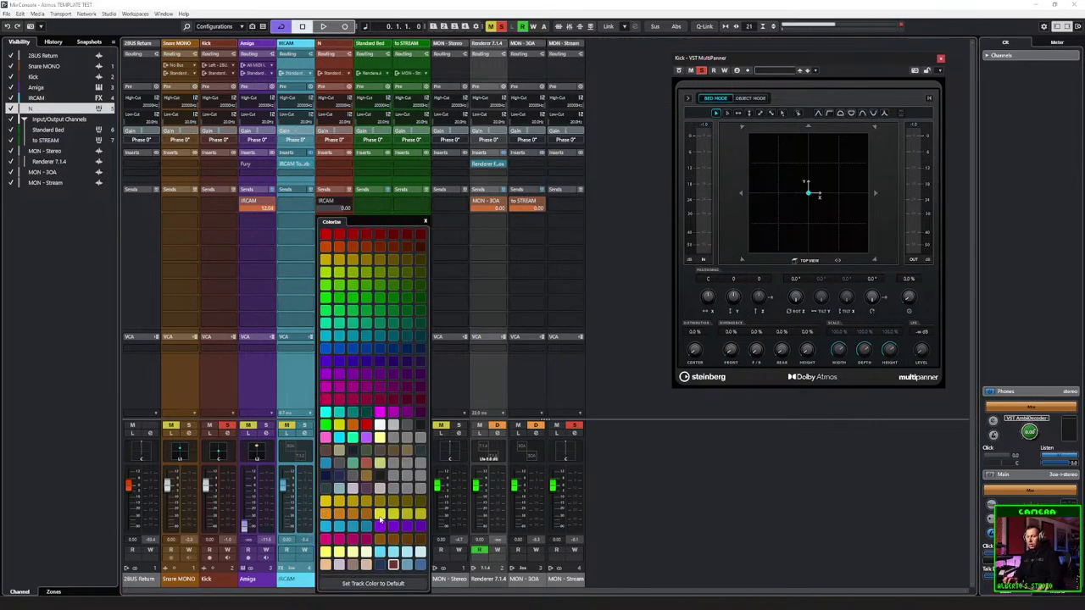
pyautogui.click(339, 507)
pyautogui.click(332, 388)
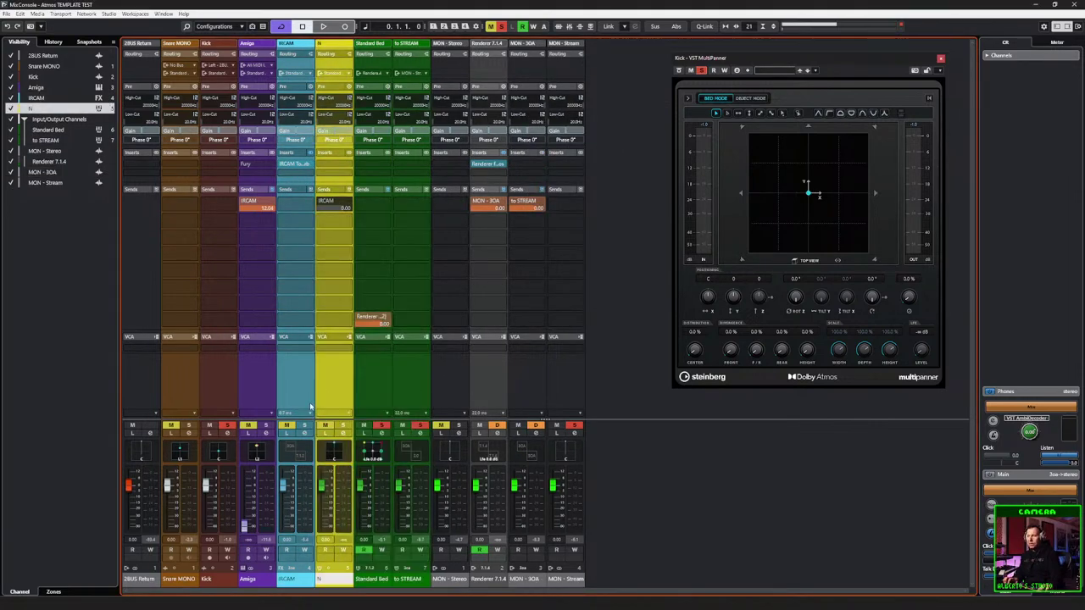
pyautogui.click(335, 218)
pyautogui.click(348, 247)
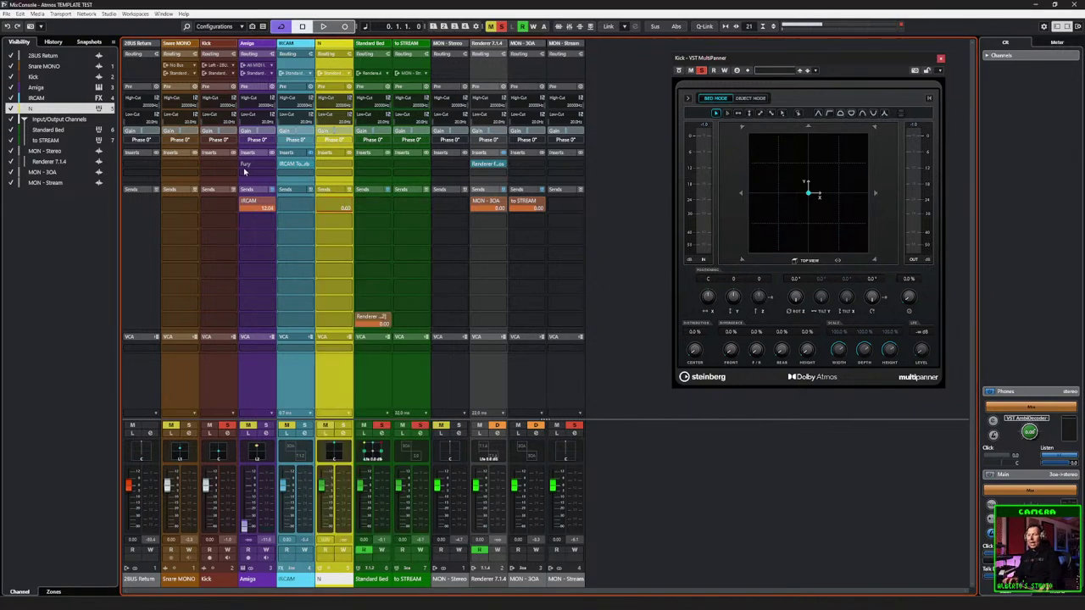
# Step: Pull the Snare MONO and IRCAM faders all the way down
pyautogui.click(222, 383)
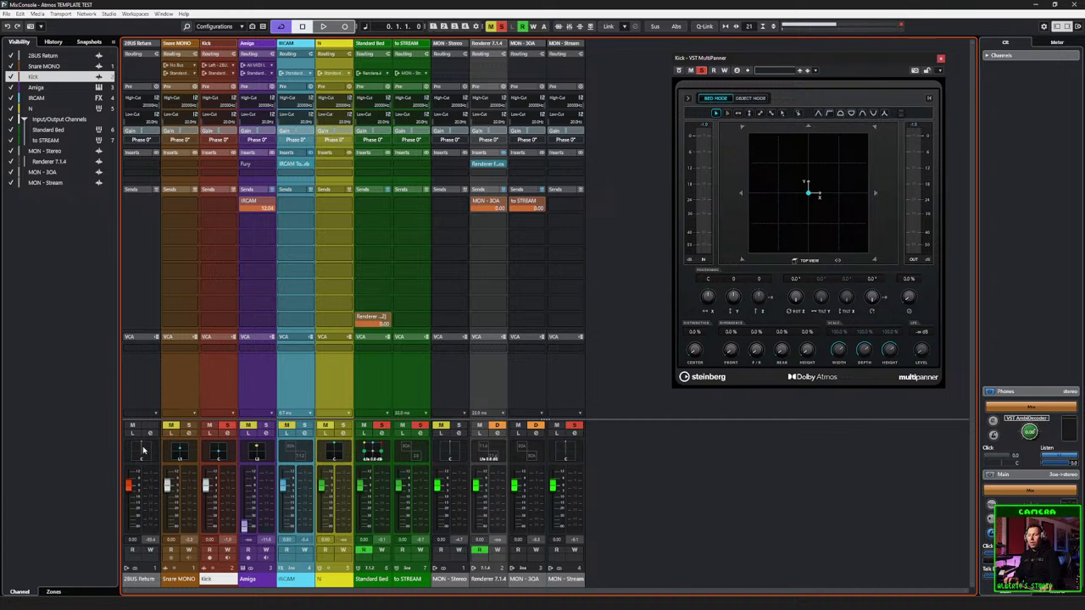
pyautogui.moveTo(169, 486); pyautogui.dragTo(169, 527)
pyautogui.moveTo(282, 485); pyautogui.dragTo(280, 568)
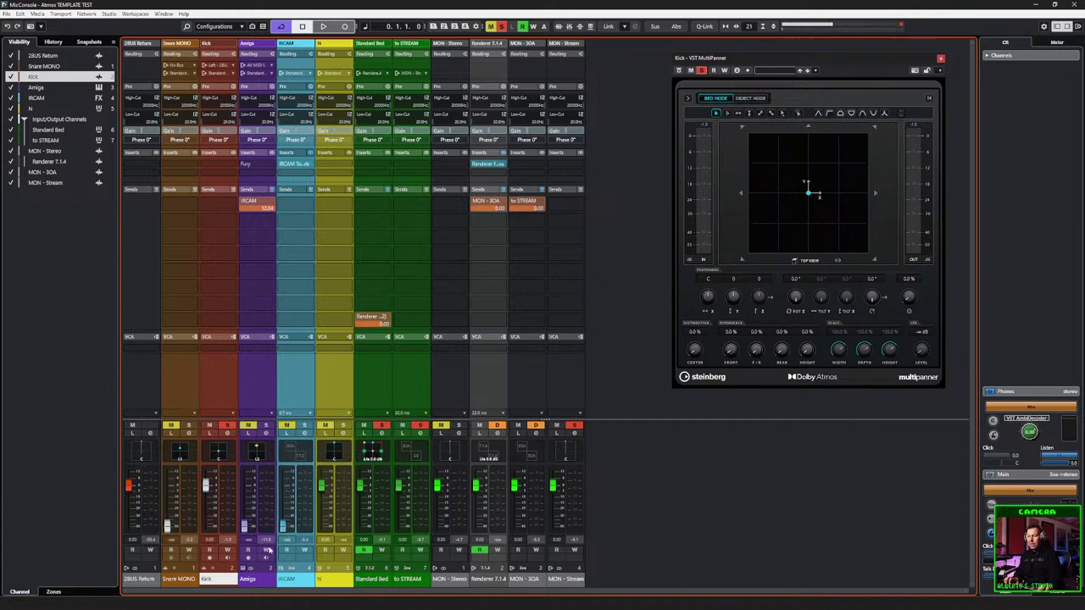
# Step: Hide the Snare MONO, 2BUS Return, Amiga and IRCAM channels from the MixConsole
pyautogui.click(11, 65)
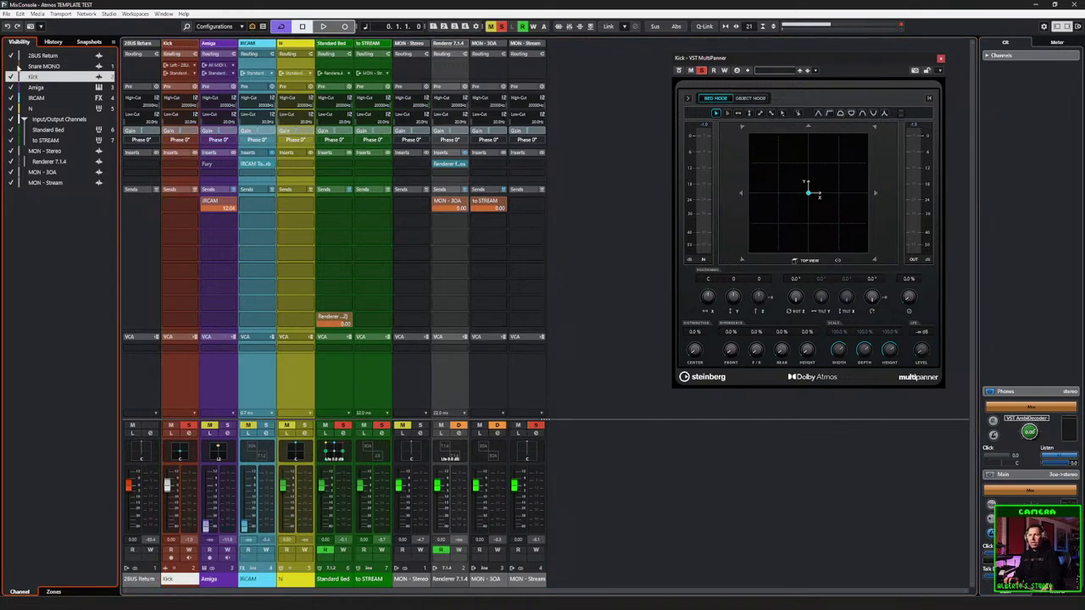
pyautogui.click(12, 56)
pyautogui.click(11, 88)
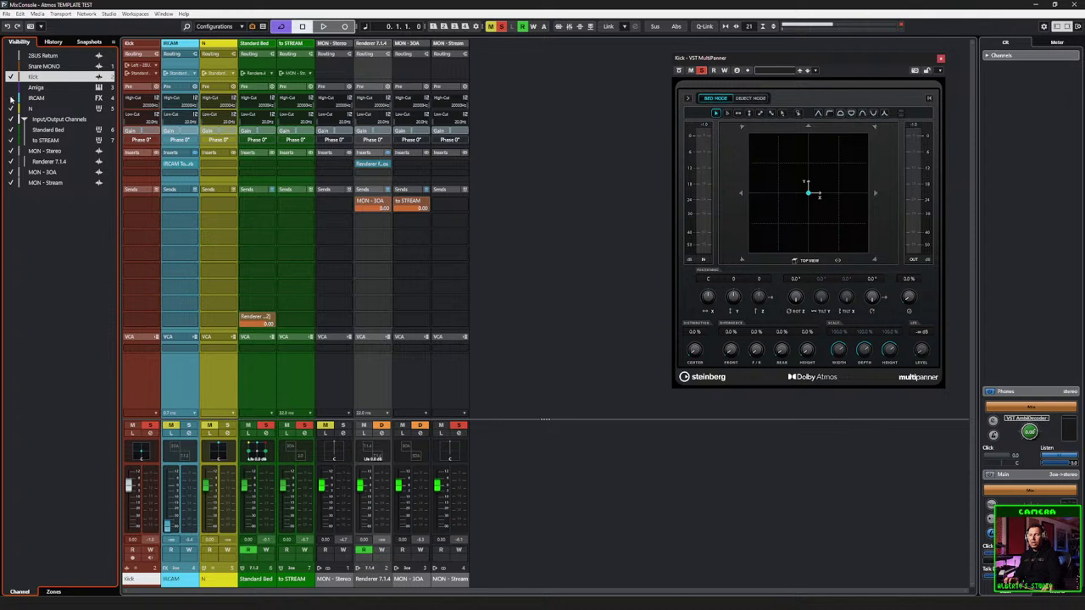
pyautogui.click(11, 97)
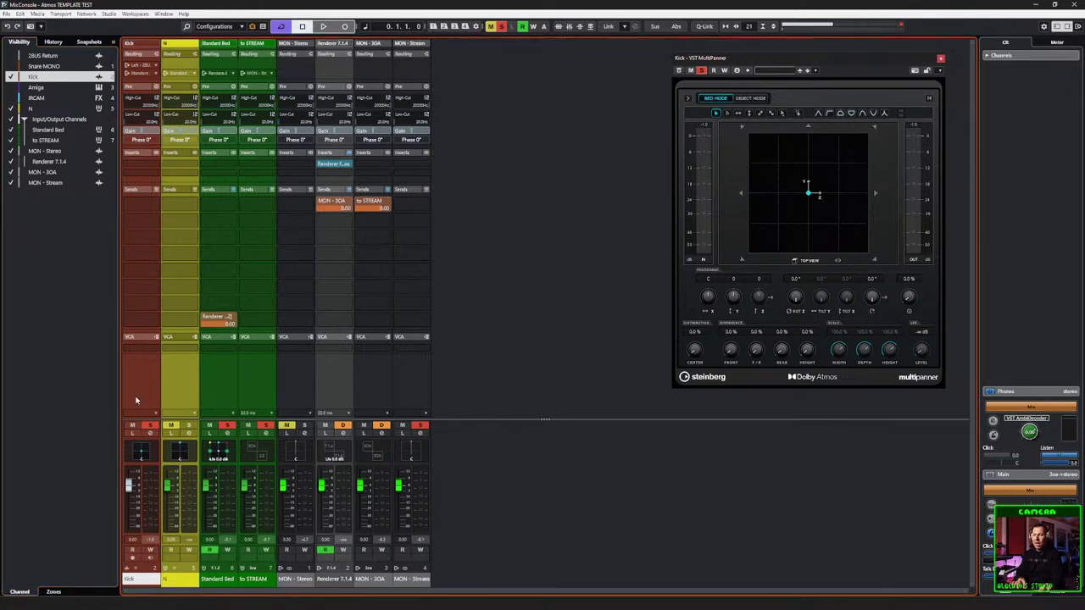
# Step: Route the Kick channel's output to group N and enable Solo Defeat on N
pyautogui.click(167, 387)
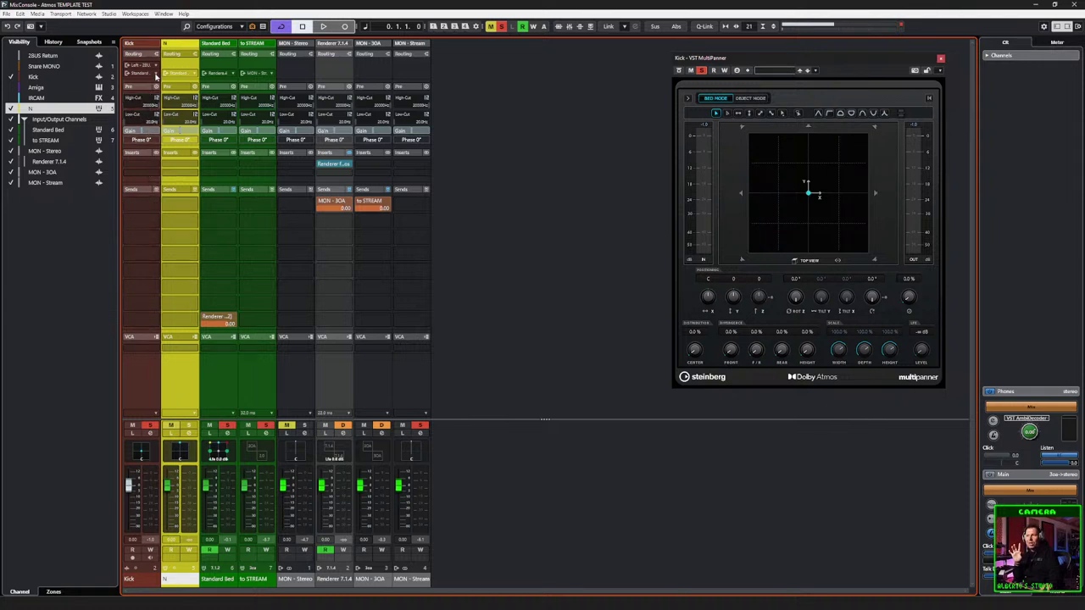
pyautogui.click(157, 74)
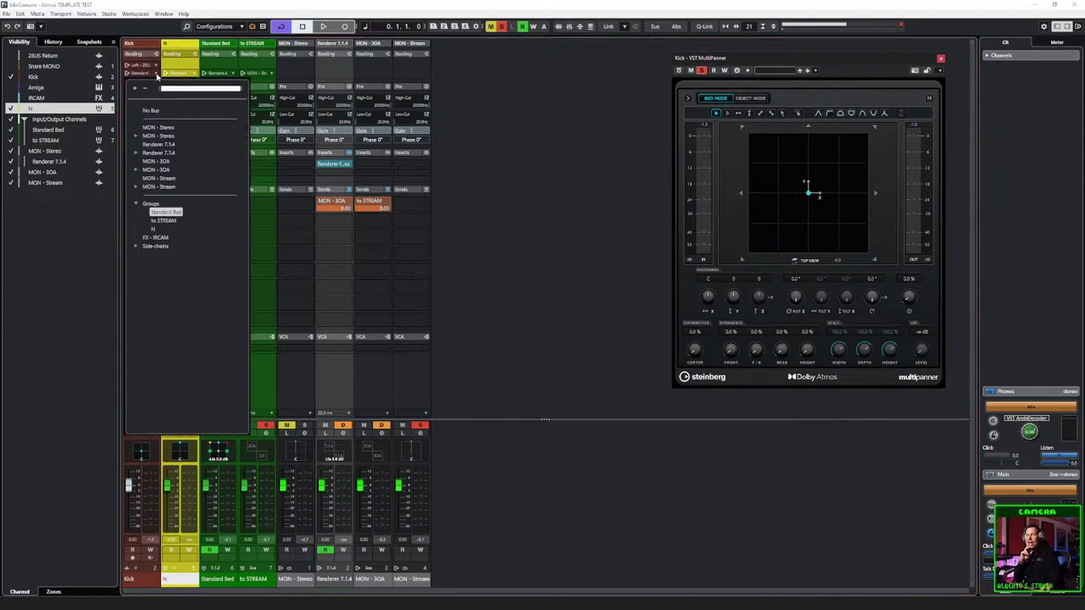
pyautogui.click(157, 225)
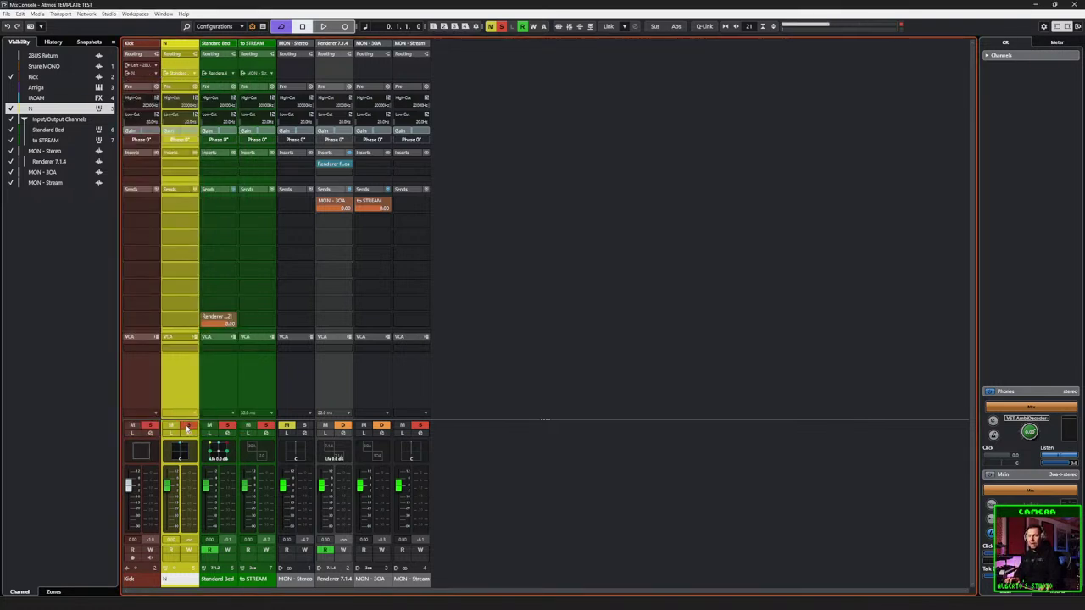
pyautogui.click(242, 375)
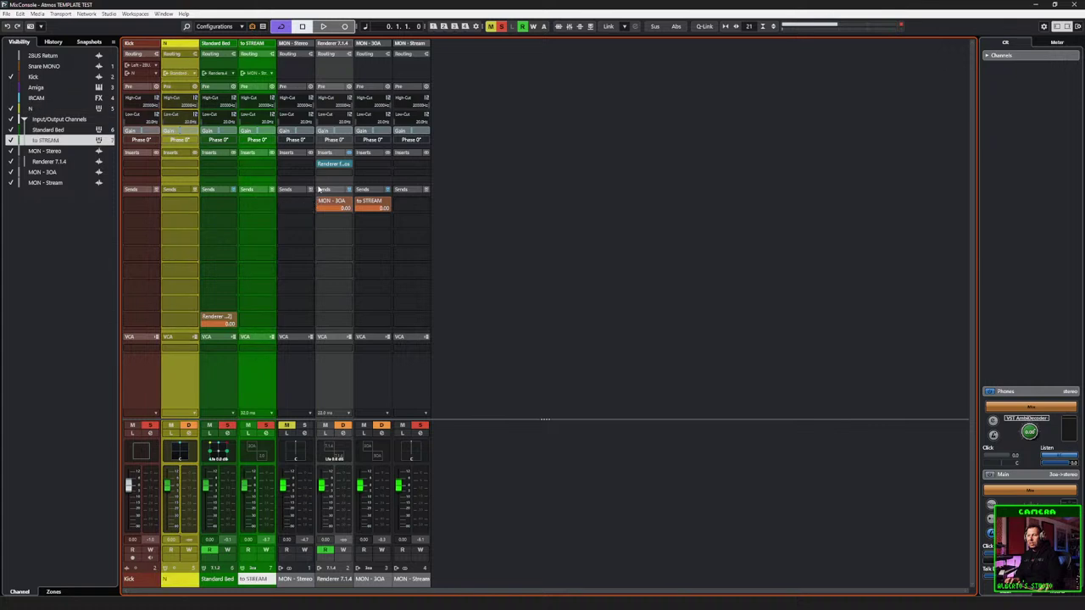
# Step: Open the Renderer for Dolby Atmos on the Renderer 7.1.4 channel, move its window clear of the channels, and audition the kick
pyautogui.click(333, 163)
pyautogui.press('space')
pyautogui.moveTo(491, 66); pyautogui.dragTo(651, 56)
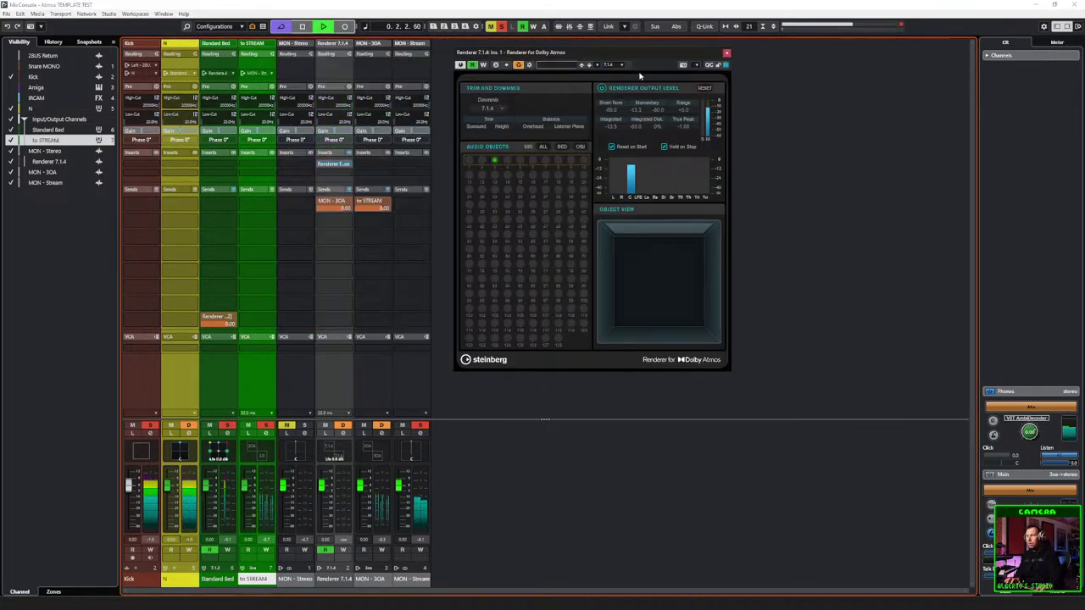
pyautogui.press('space')
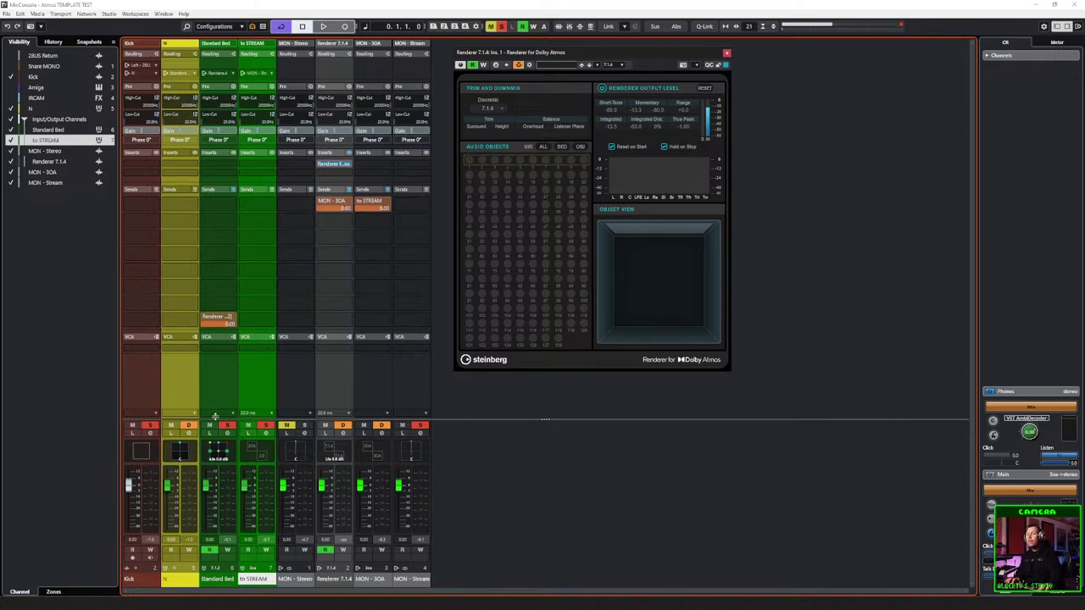
# Step: Duplicate the N group track three times in the Project window
pyautogui.click(178, 378)
pyautogui.press('F3')
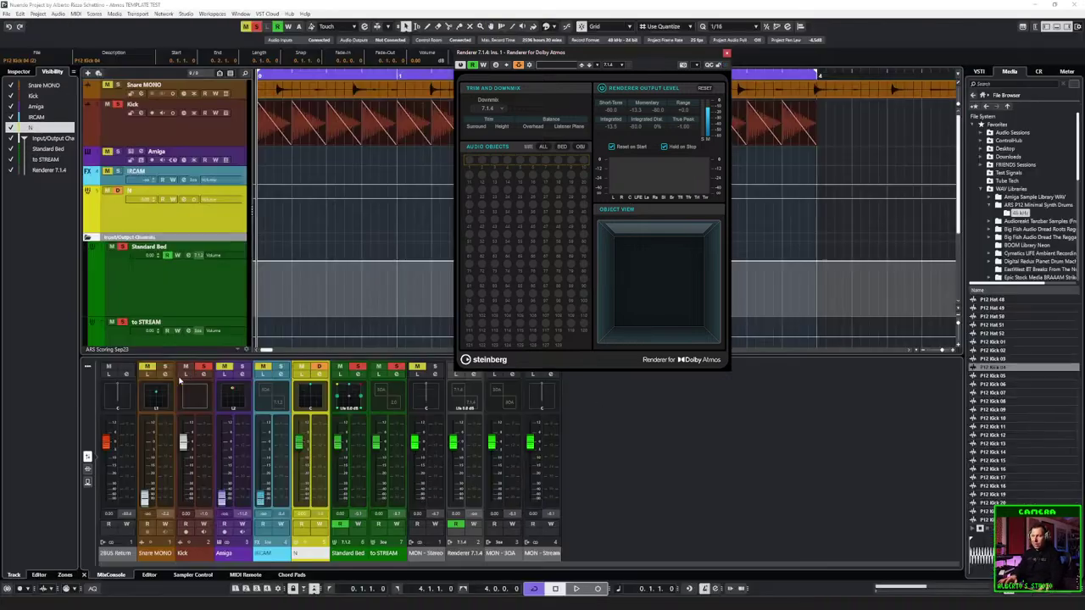
pyautogui.rightClick(168, 222)
pyautogui.click(168, 230)
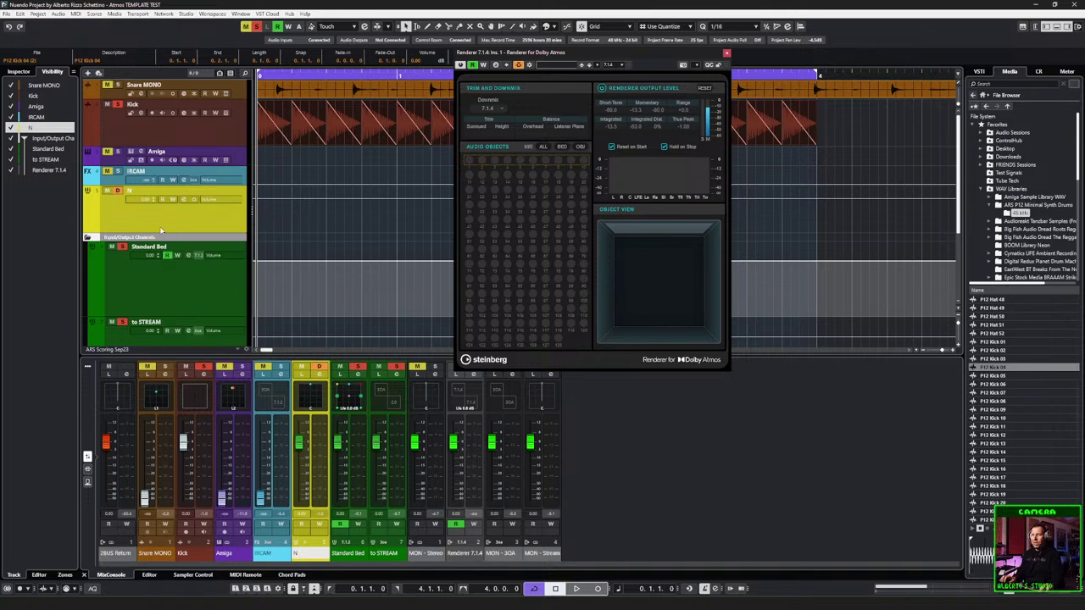
pyautogui.rightClick(159, 266)
pyautogui.click(188, 292)
pyautogui.rightClick(159, 317)
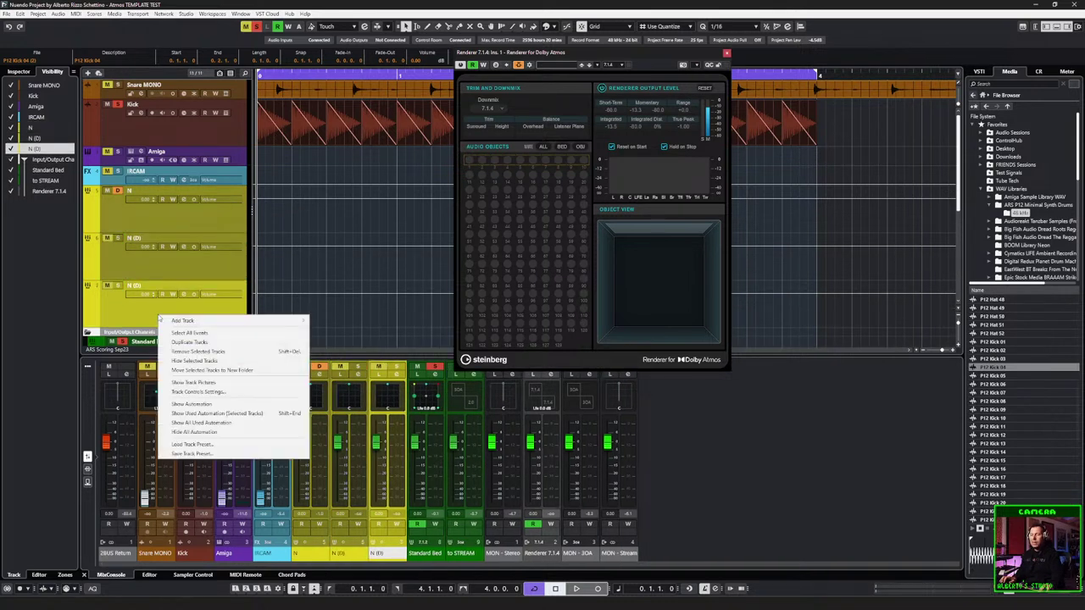
pyautogui.click(189, 341)
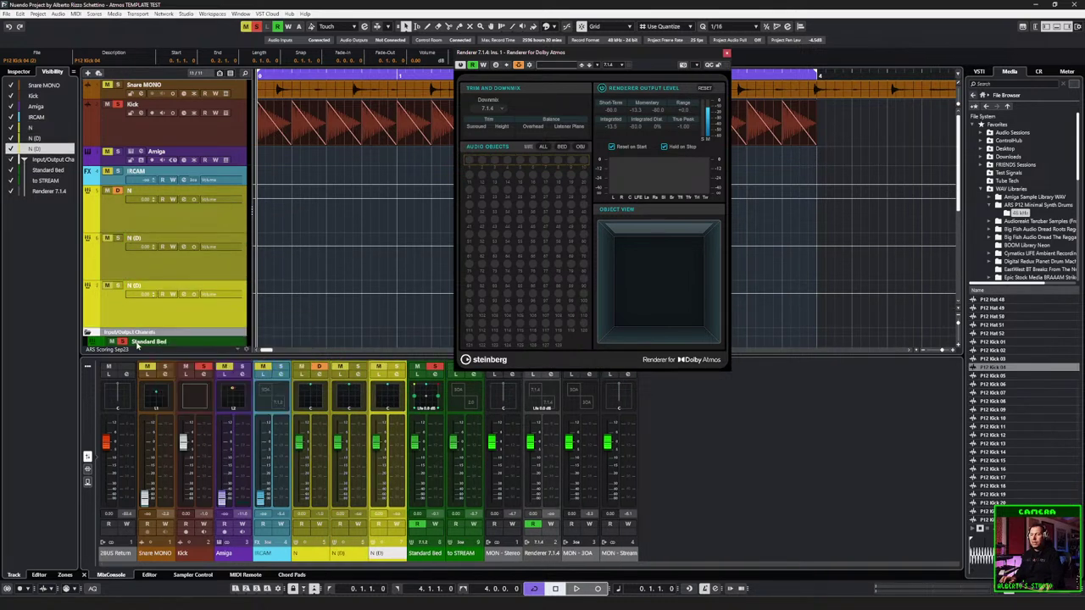
# Step: Rename the three duplicated group tracks S, W and E, and return to the full MixConsole
pyautogui.doubleClick(133, 238)
pyautogui.write('S')
pyautogui.press('Return')
pyautogui.doubleClick(133, 286)
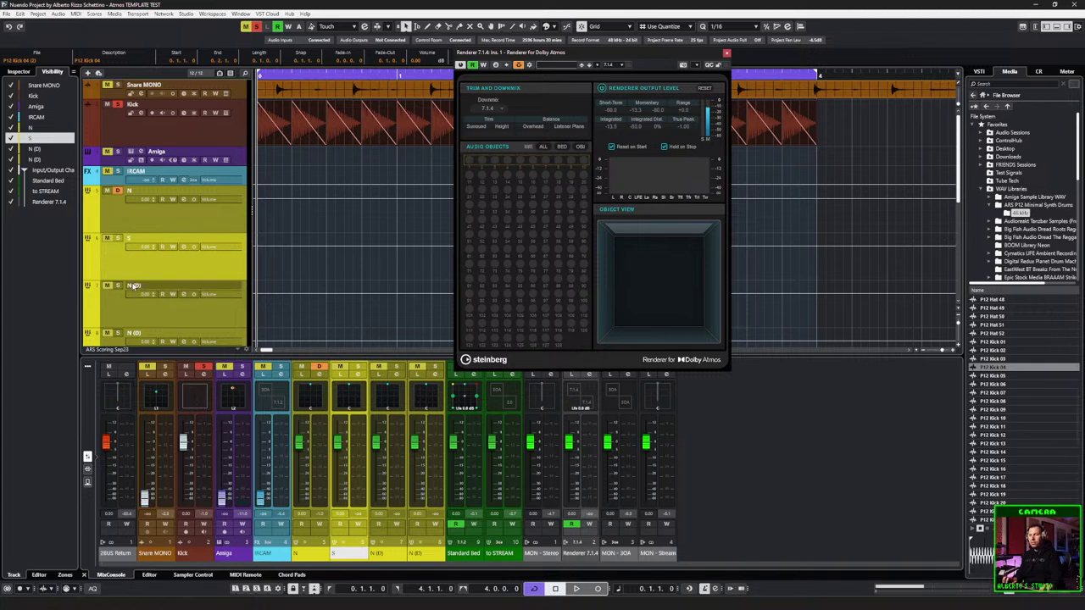
pyautogui.write('W')
pyautogui.press('Return')
pyautogui.doubleClick(134, 333)
pyautogui.write('E')
pyautogui.press('Return')
pyautogui.press('F3')
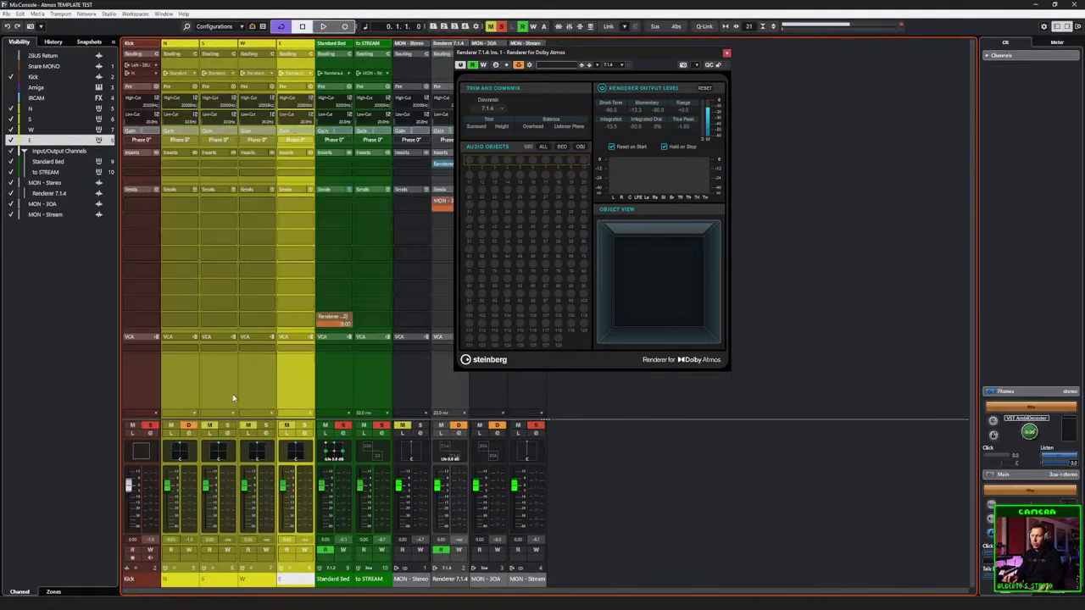
# Step: Enable Solo Defeat on the S, W and E group channels
pyautogui.click(224, 425)
pyautogui.click(225, 425)
pyautogui.click(264, 426)
pyautogui.click(263, 426)
pyautogui.click(301, 426)
pyautogui.click(302, 426)
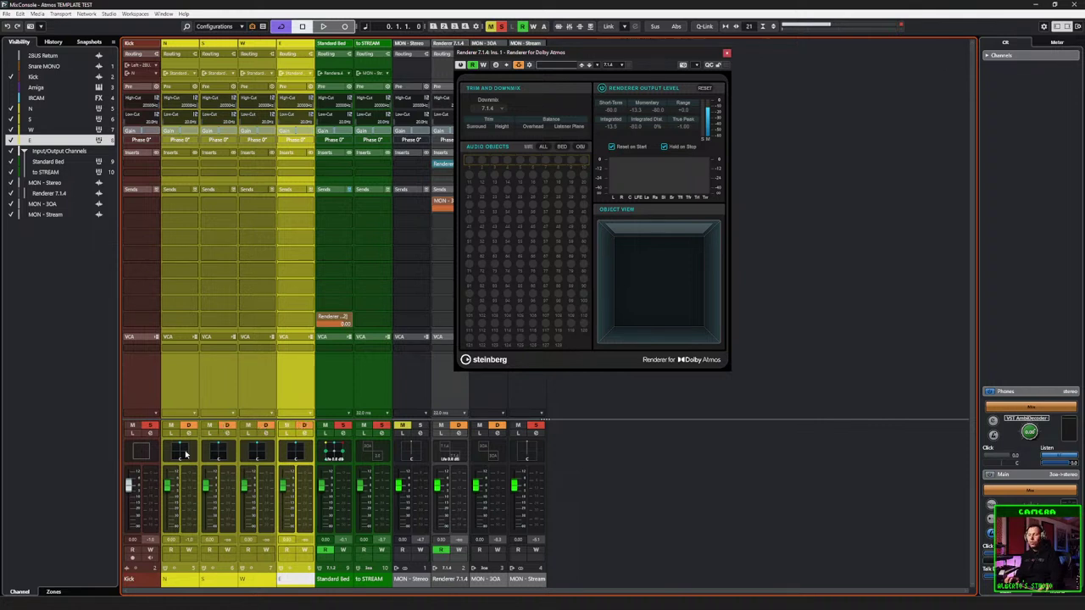
# Step: Open group S's MultiPanner with the rear view shown, and pan the group to the rear centre with front/rear at R
pyautogui.doubleClick(217, 454)
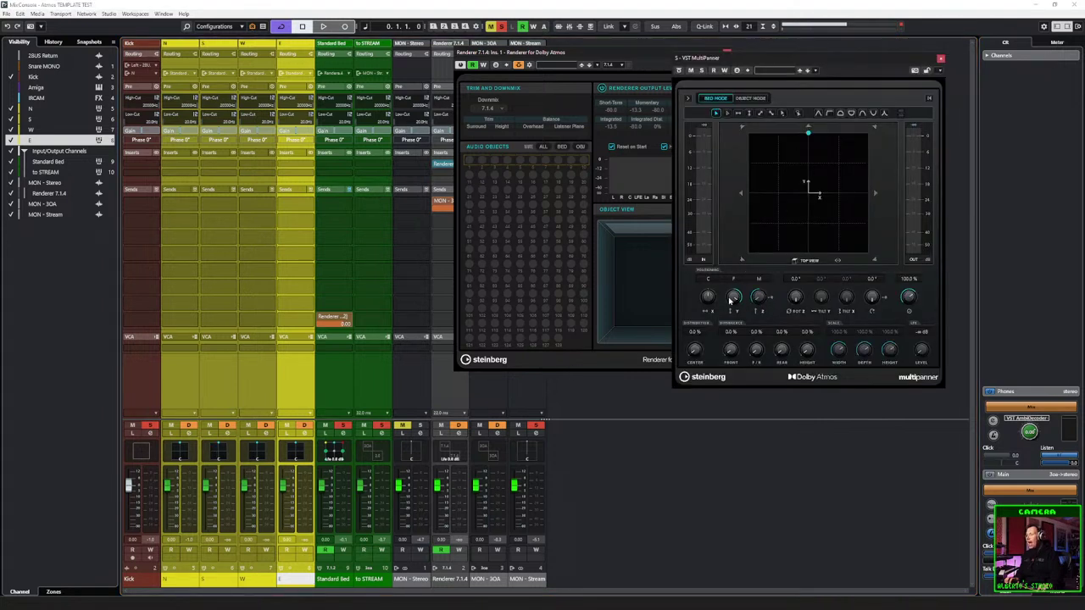
pyautogui.click(929, 99)
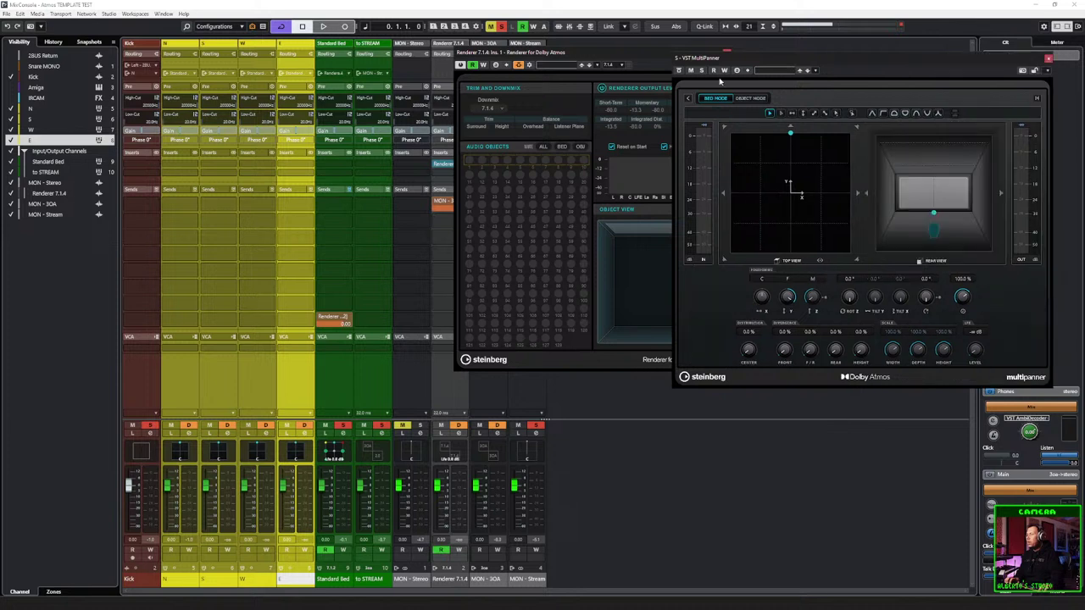
pyautogui.moveTo(739, 294)
pyautogui.mouseDown()
pyautogui.moveTo(726, 286)
pyautogui.moveTo(751, 164)
pyautogui.moveTo(710, 379)
pyautogui.mouseUp()
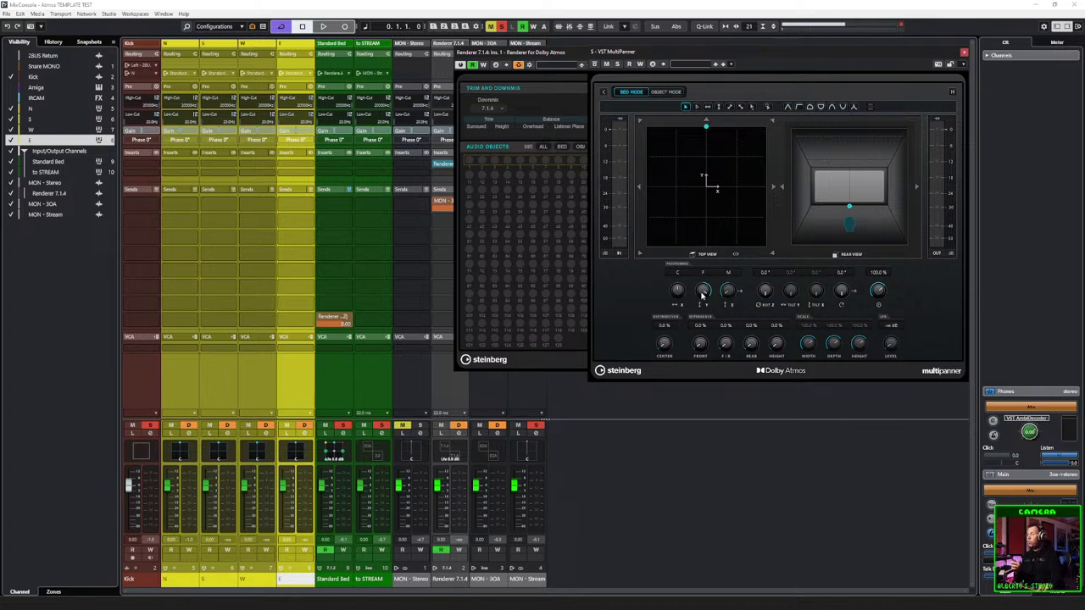
pyautogui.moveTo(702, 294); pyautogui.dragTo(700, 445)
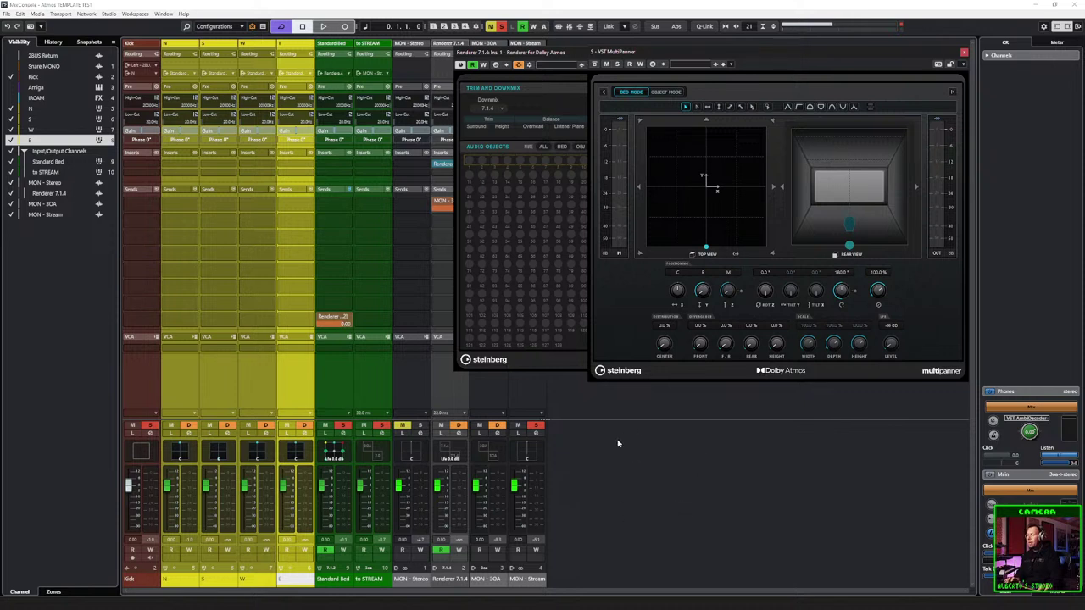
pyautogui.press('space')
# Step: Add an active send from the Kick channel to group S and audition the result
pyautogui.click(177, 361)
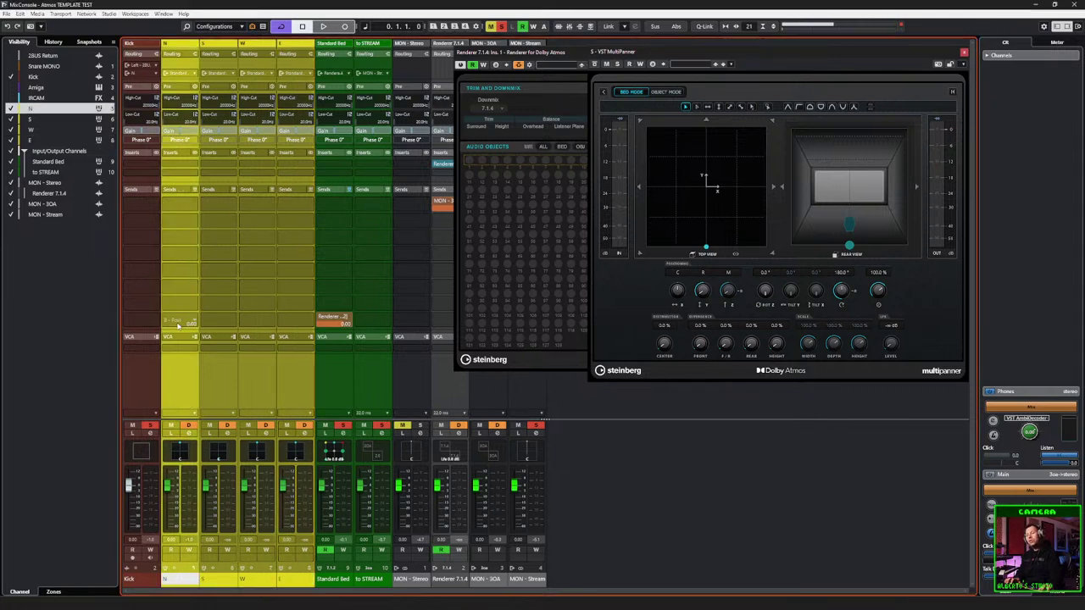
pyautogui.click(139, 377)
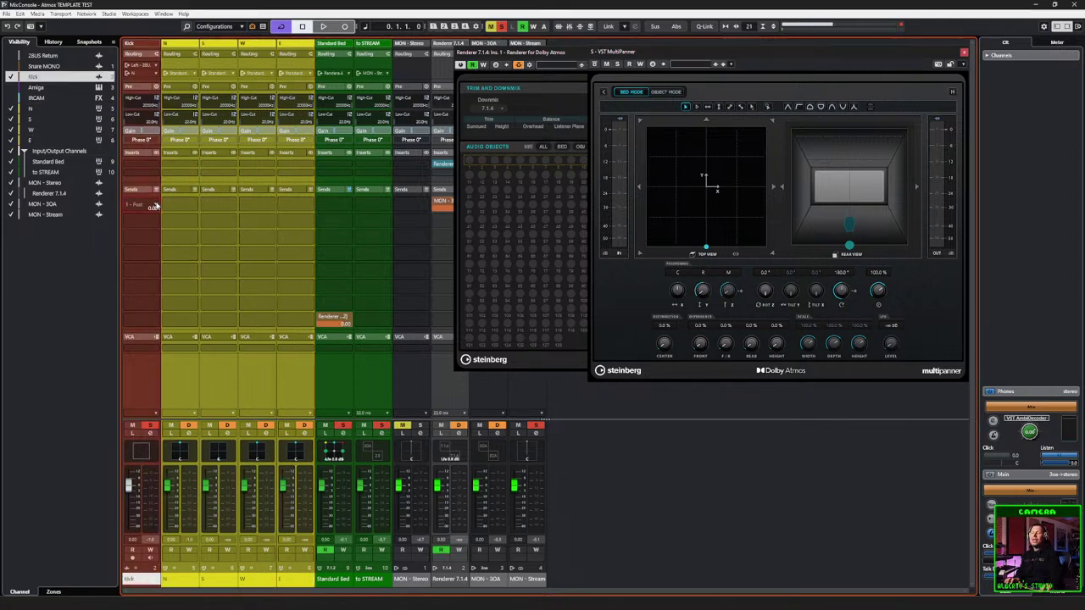
pyautogui.click(155, 206)
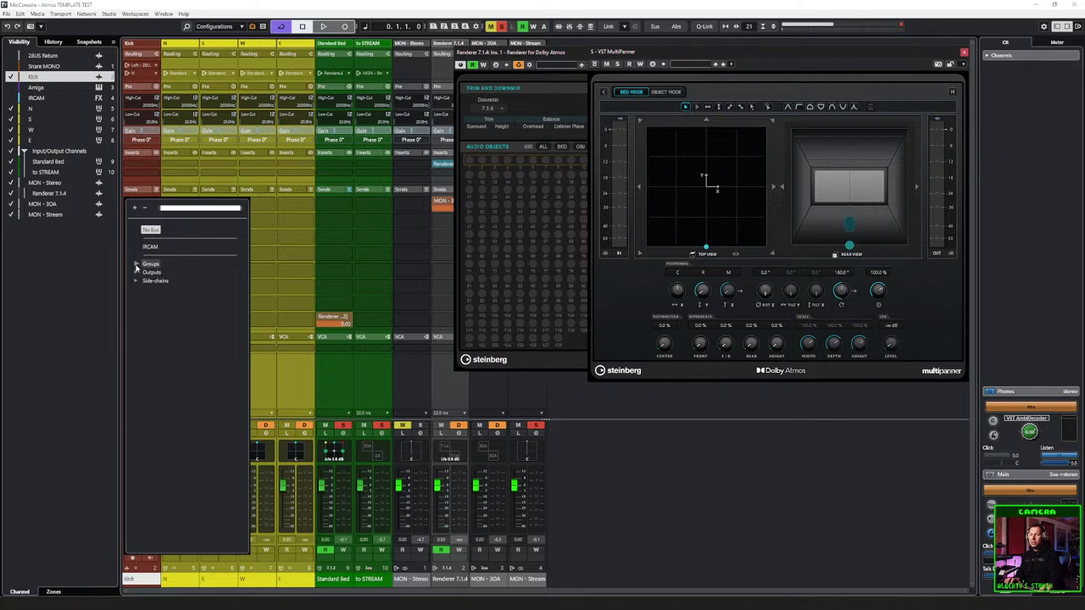
pyautogui.click(137, 263)
pyautogui.click(152, 298)
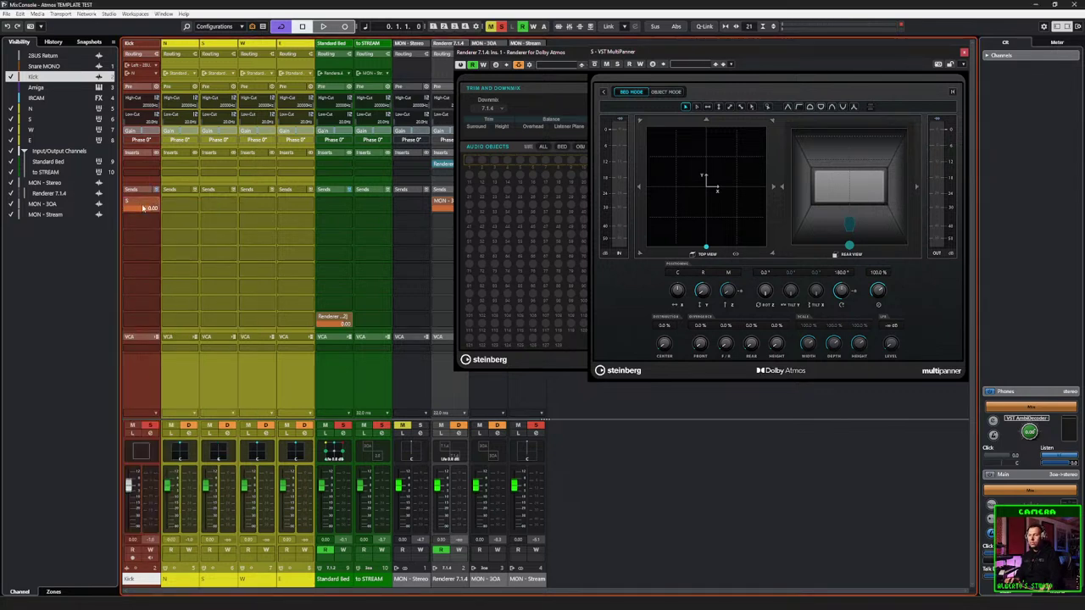
pyautogui.press('space')
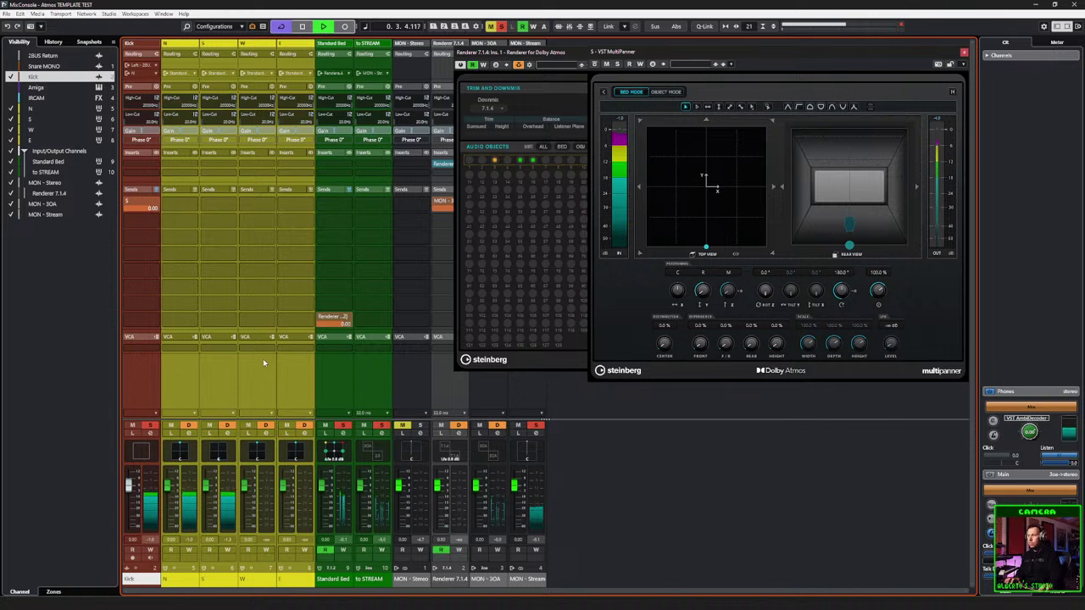
pyautogui.press('space')
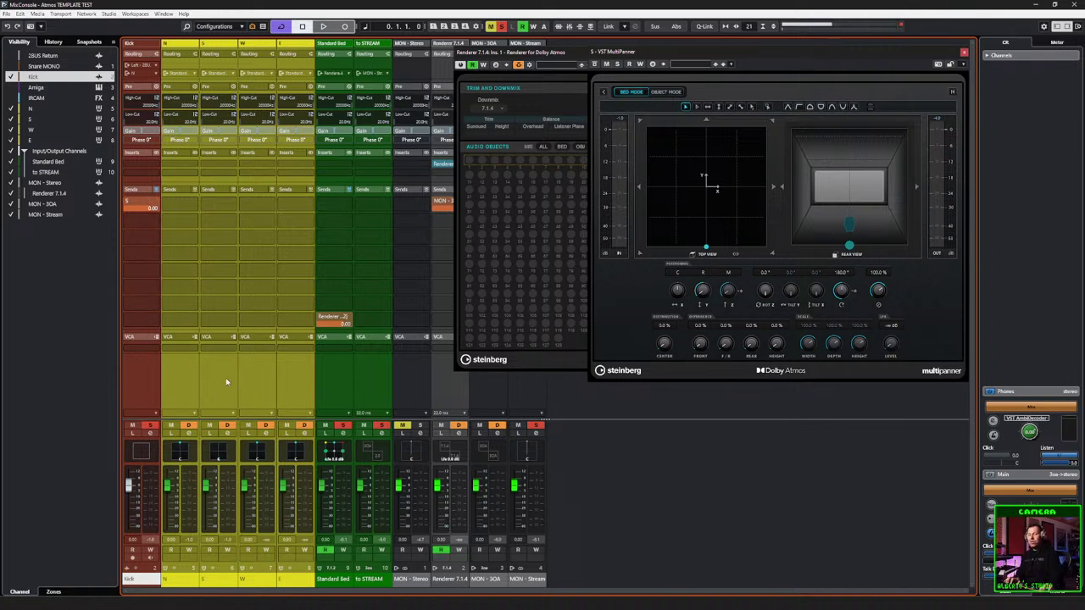
# Step: Pan group W to the far left with left/right at L and front/rear at 0, audition briefly, and close the plug-in windows
pyautogui.click(257, 375)
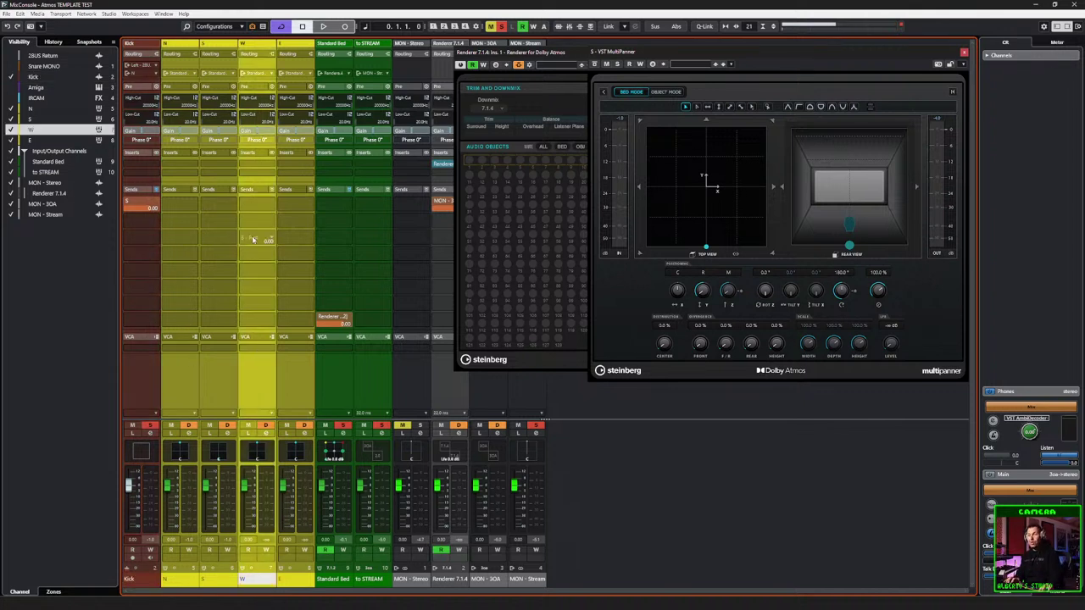
pyautogui.doubleClick(257, 456)
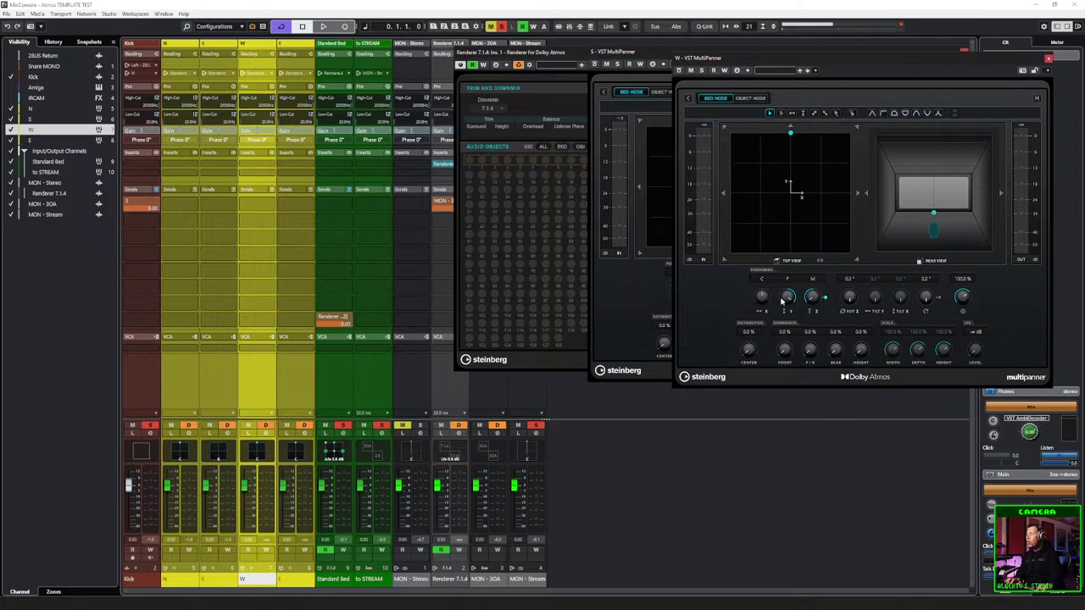
pyautogui.moveTo(732, 89); pyautogui.dragTo(744, 61)
pyautogui.moveTo(557, 52); pyautogui.dragTo(435, 47)
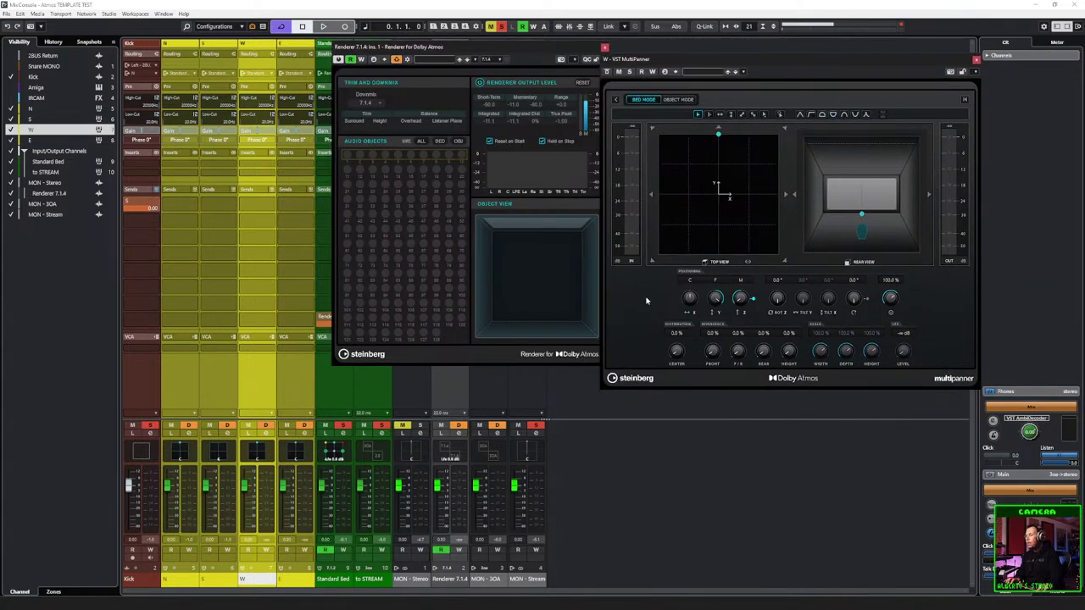
pyautogui.moveTo(715, 301); pyautogui.dragTo(712, 343)
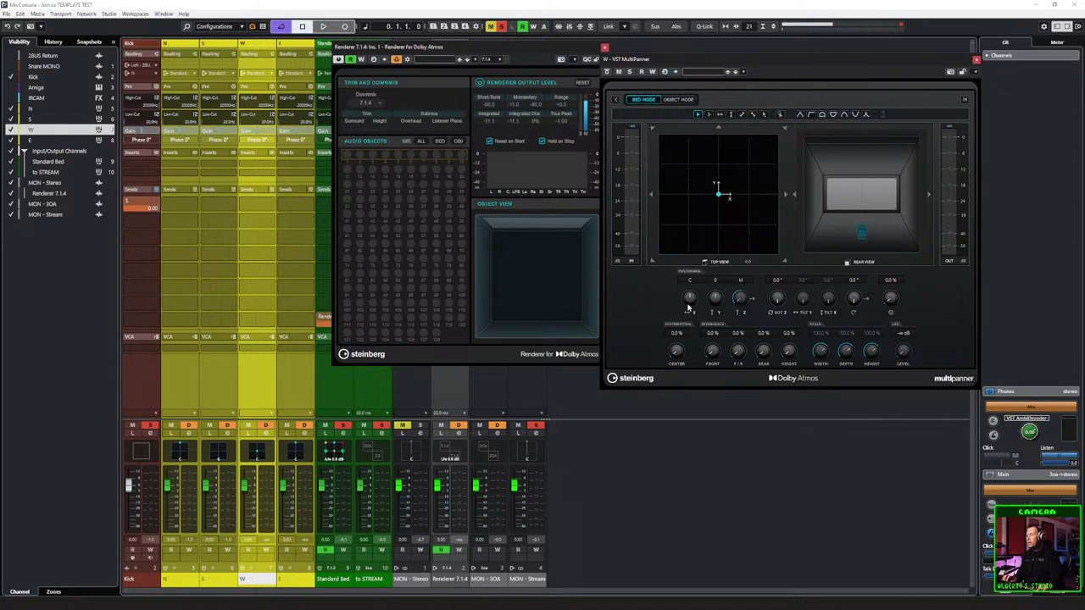
pyautogui.press('space')
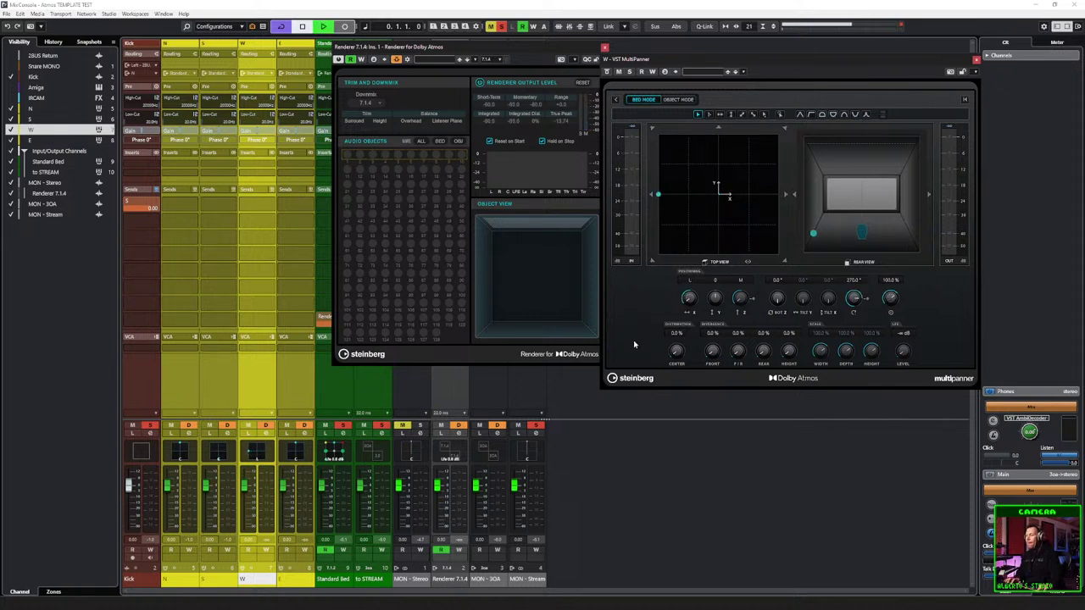
pyautogui.press('space')
pyautogui.click(976, 57)
pyautogui.click(604, 47)
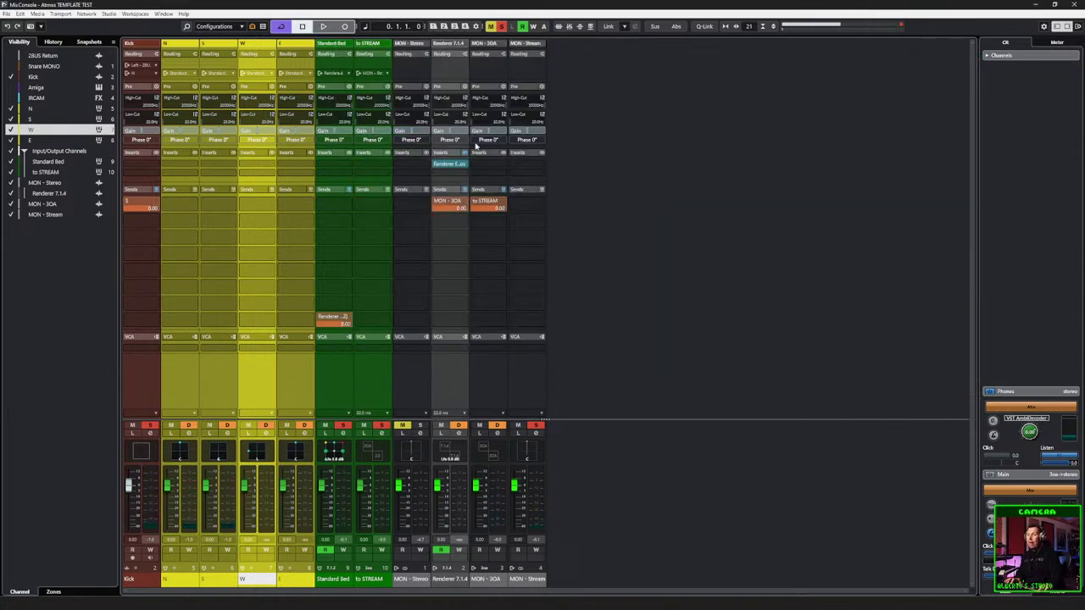
# Step: Add an active send from the Kick channel to group W and audition the result
pyautogui.click(153, 224)
pyautogui.click(146, 289)
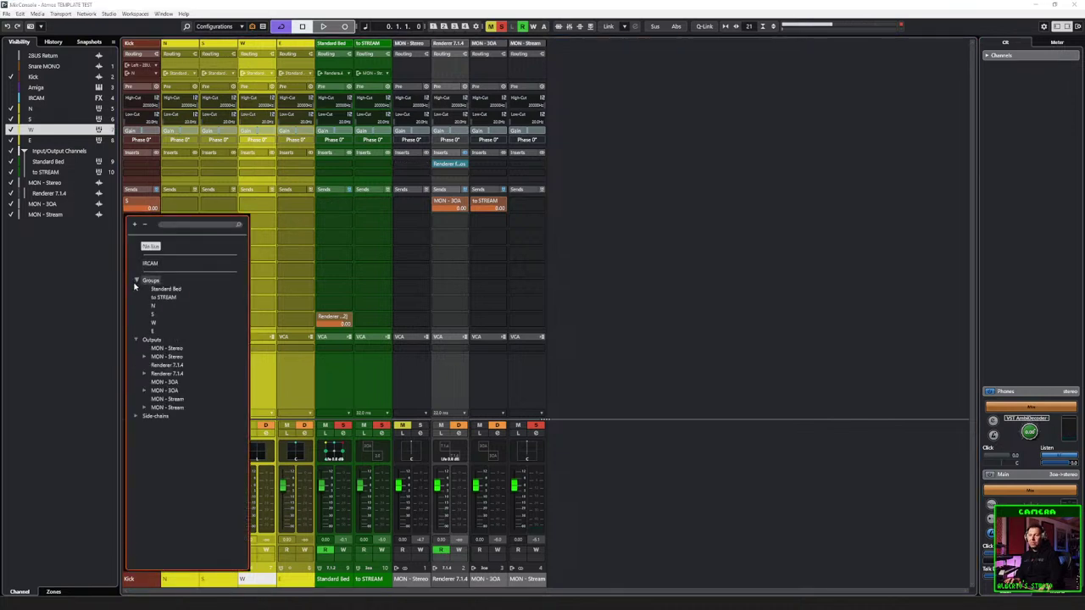
pyautogui.click(154, 331)
pyautogui.press('space')
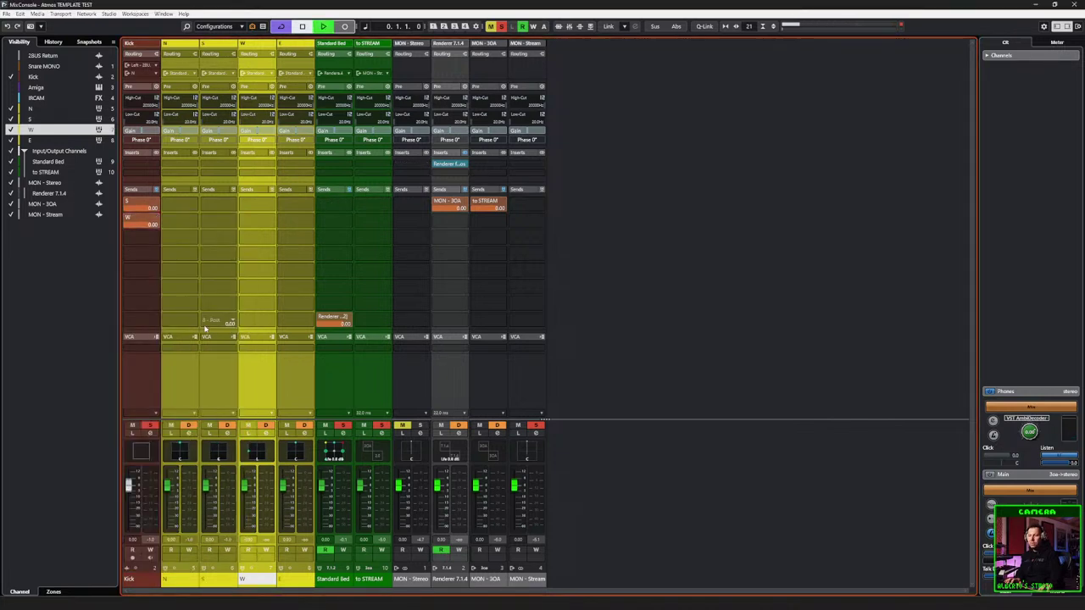
pyautogui.press('space')
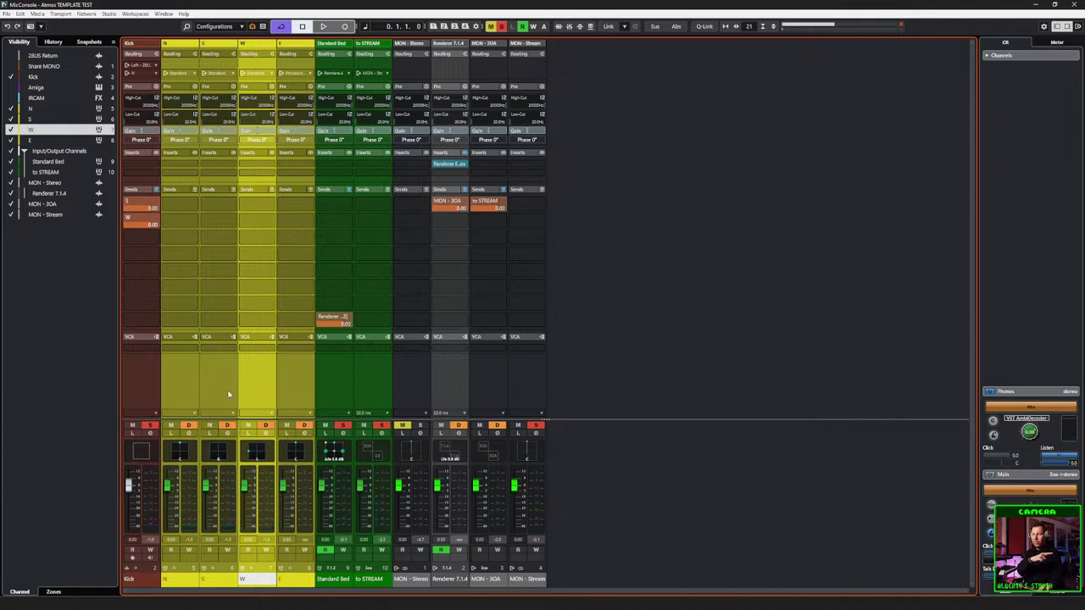
# Step: Pan group E to the far right with left/right at R and front/rear at 0 in its MultiPanner
pyautogui.doubleClick(299, 454)
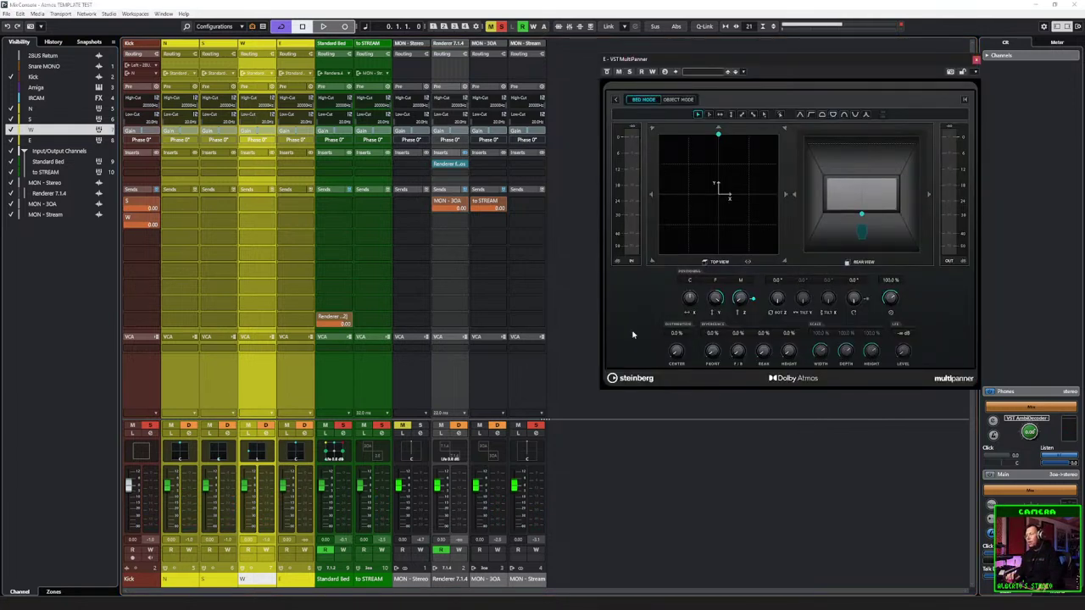
pyautogui.moveTo(716, 280); pyautogui.dragTo(686, 291)
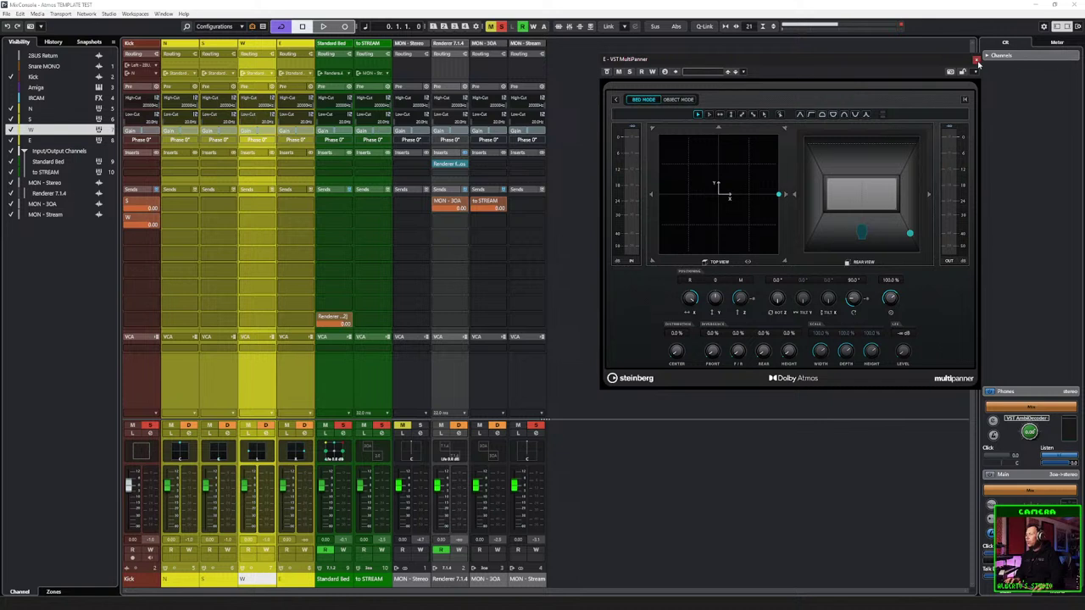
pyautogui.click(977, 62)
pyautogui.click(296, 390)
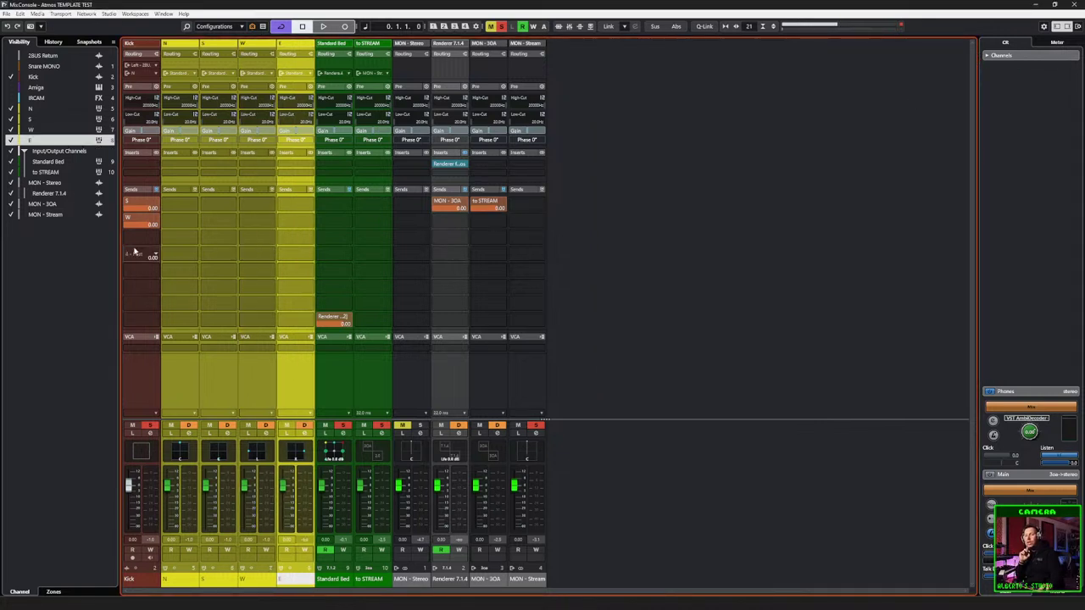
# Step: Add an active send from the Kick channel to group E and audition all the groups
pyautogui.click(146, 238)
pyautogui.click(137, 299)
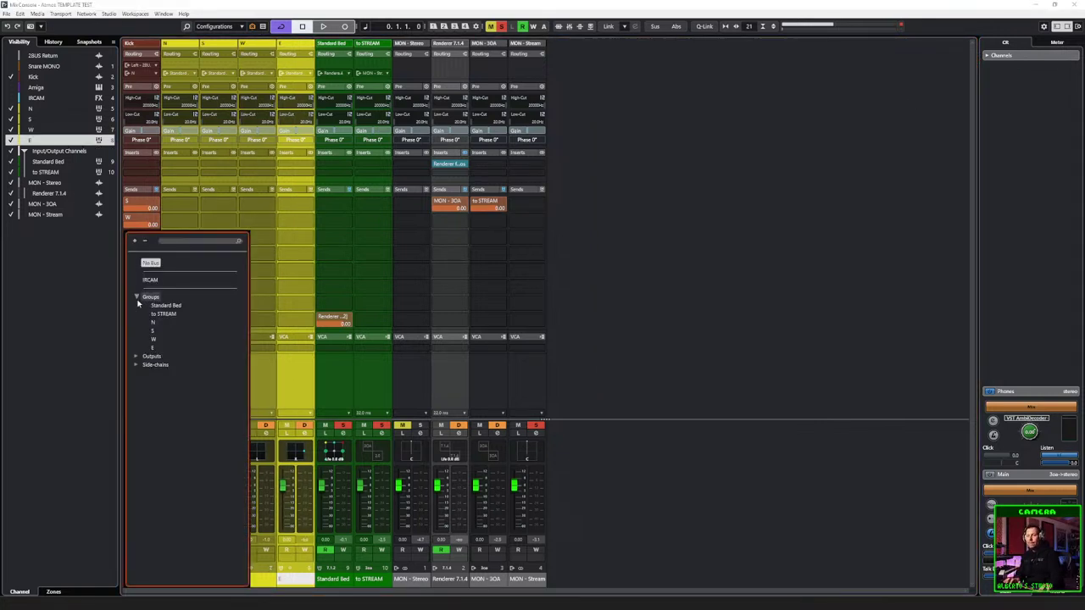
pyautogui.click(152, 348)
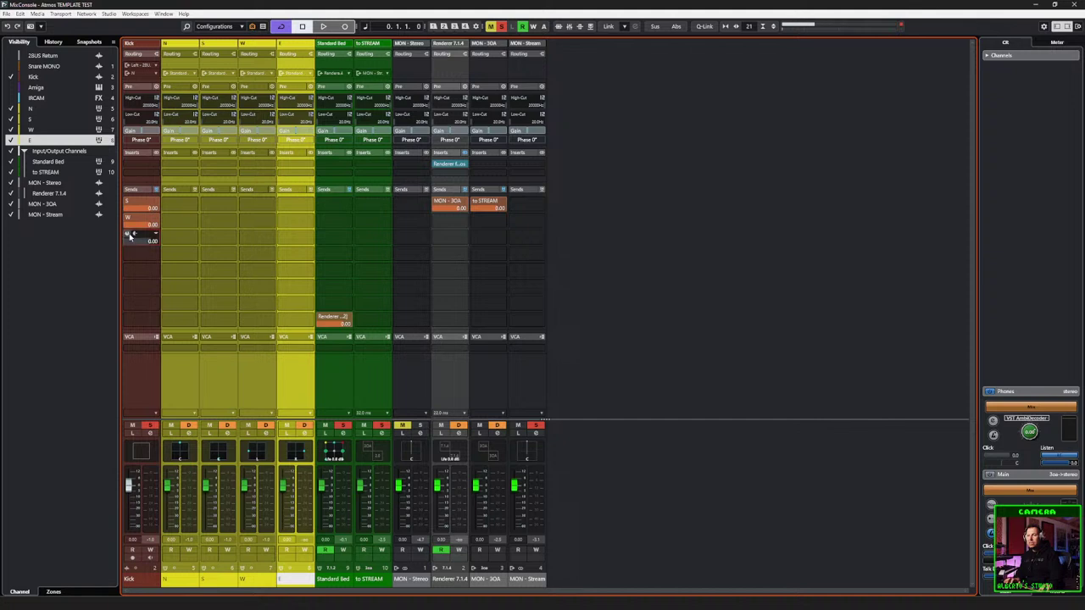
pyautogui.press('space')
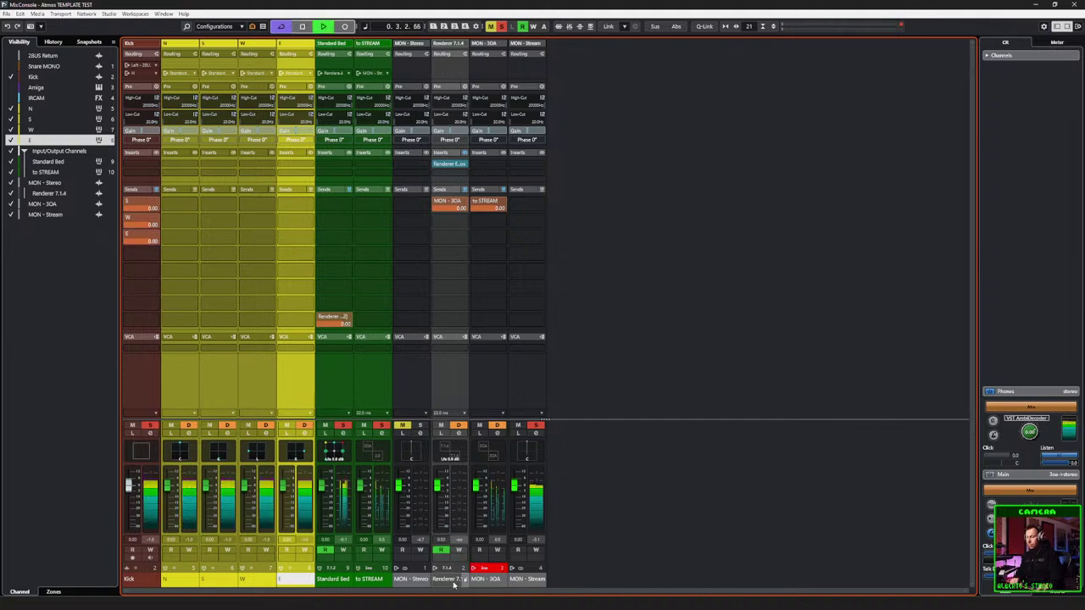
pyautogui.press('space')
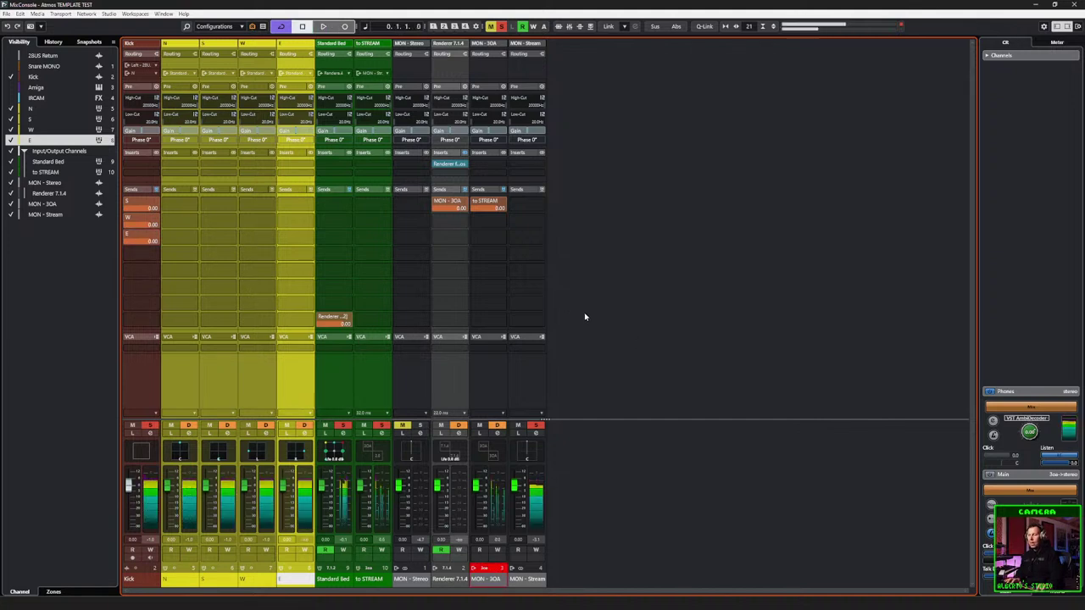
# Step: Add a fourth send from the Kick channel to group N
pyautogui.click(137, 375)
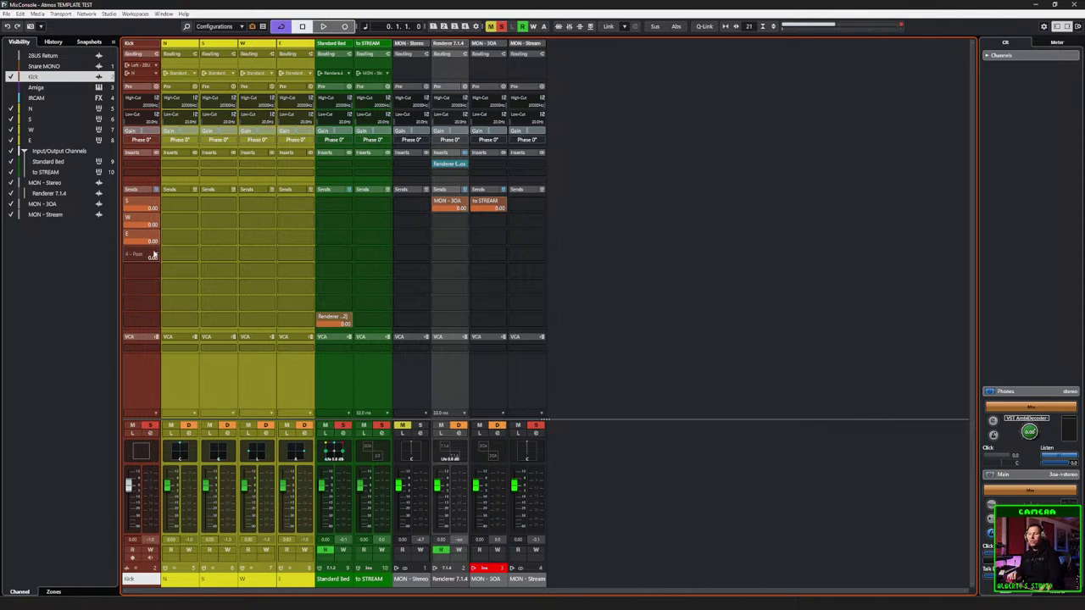
pyautogui.click(153, 256)
pyautogui.click(137, 314)
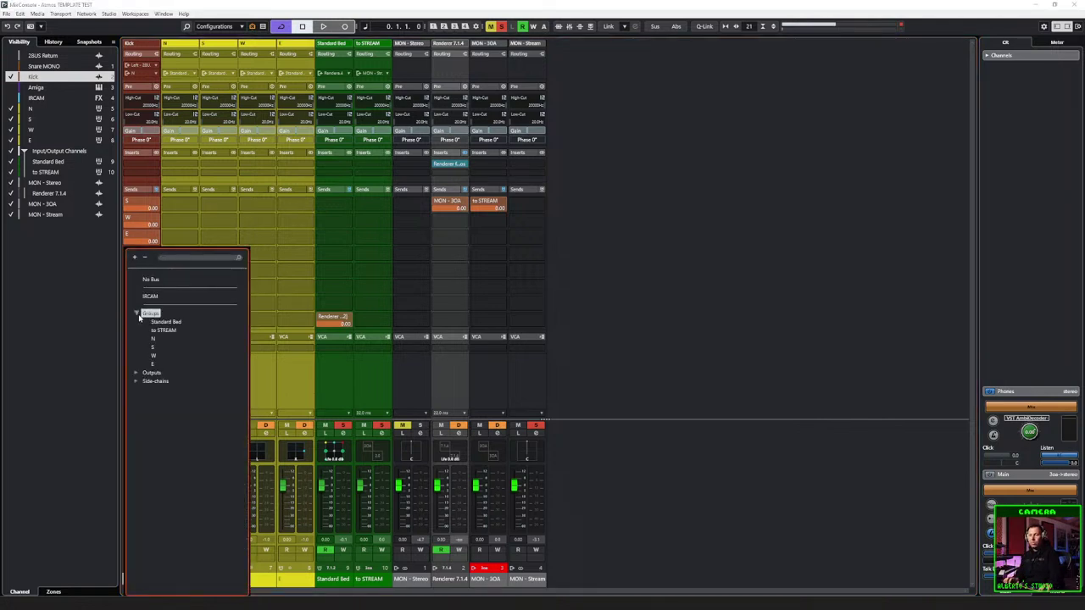
pyautogui.click(152, 339)
# Step: Switch the Kick's S, W, E and N sends to pre-fader and route its output directly to the Standard Bed
pyautogui.click(133, 237)
pyautogui.click(133, 220)
pyautogui.click(133, 203)
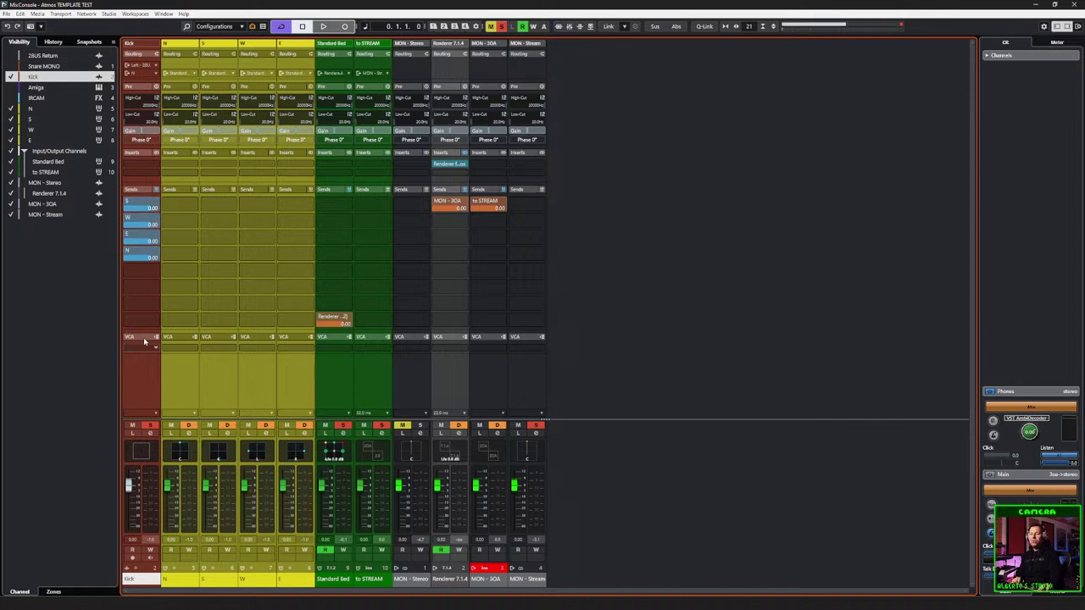
pyautogui.click(143, 74)
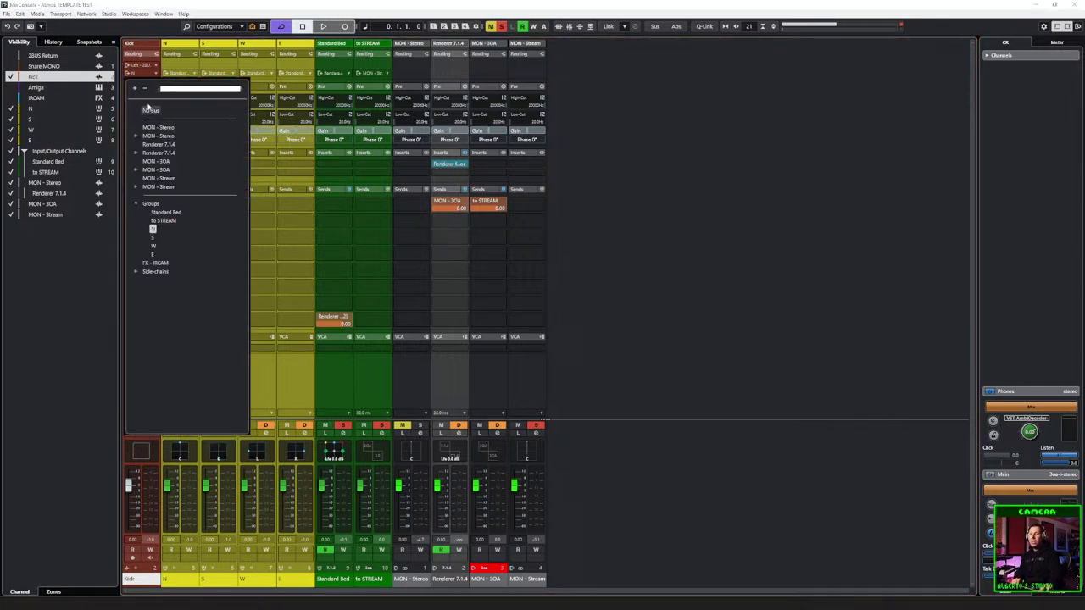
pyautogui.click(165, 212)
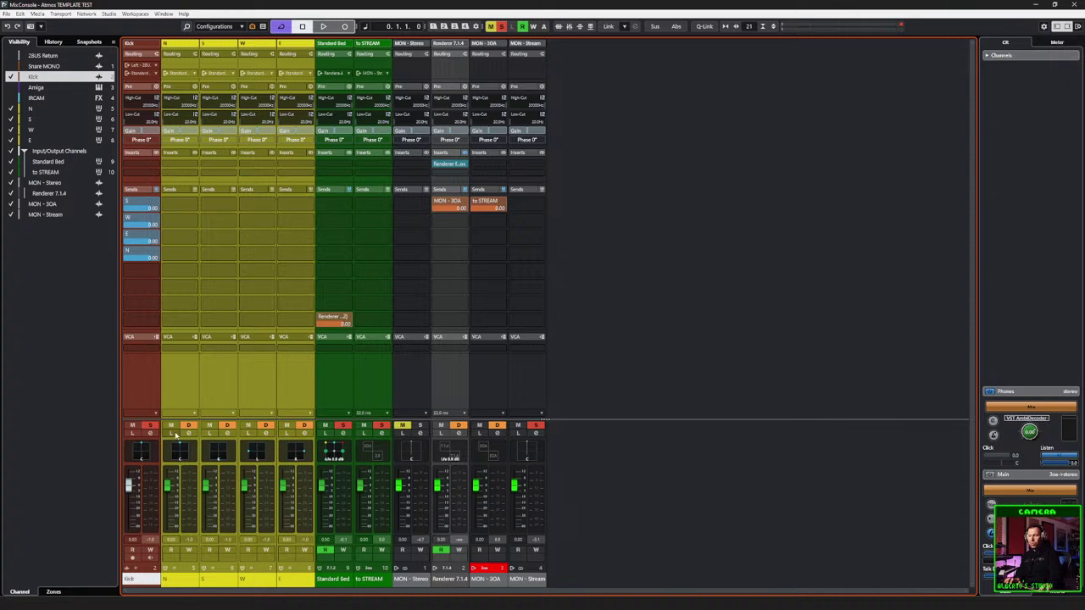
# Step: Select groups N, S, W and E and enable Q-Link to link their controls
pyautogui.click(187, 404)
pyautogui.keyDown('shift'); pyautogui.click(294, 383); pyautogui.keyUp('shift')
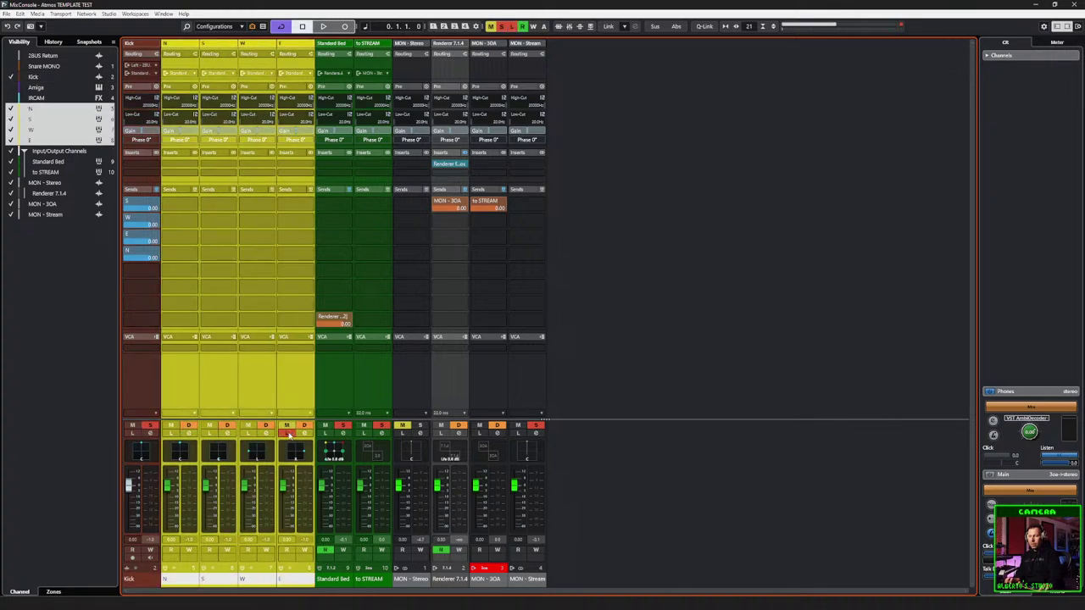
pyautogui.click(705, 26)
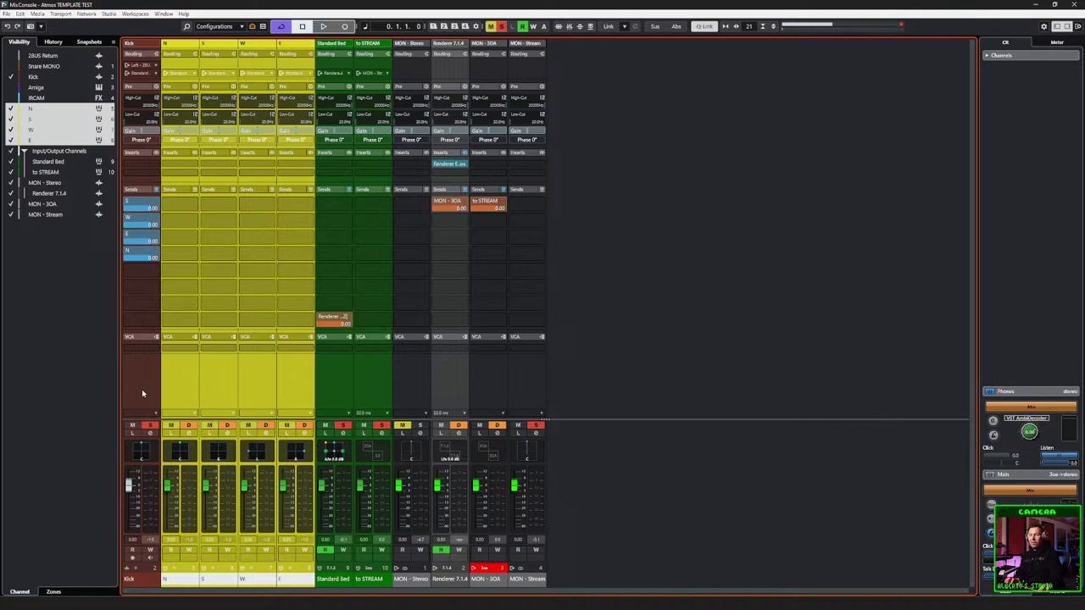
# Step: Open the Kick's MultiPanner, move it to front F49, and arrange it side by side with the Renderer window
pyautogui.doubleClick(141, 453)
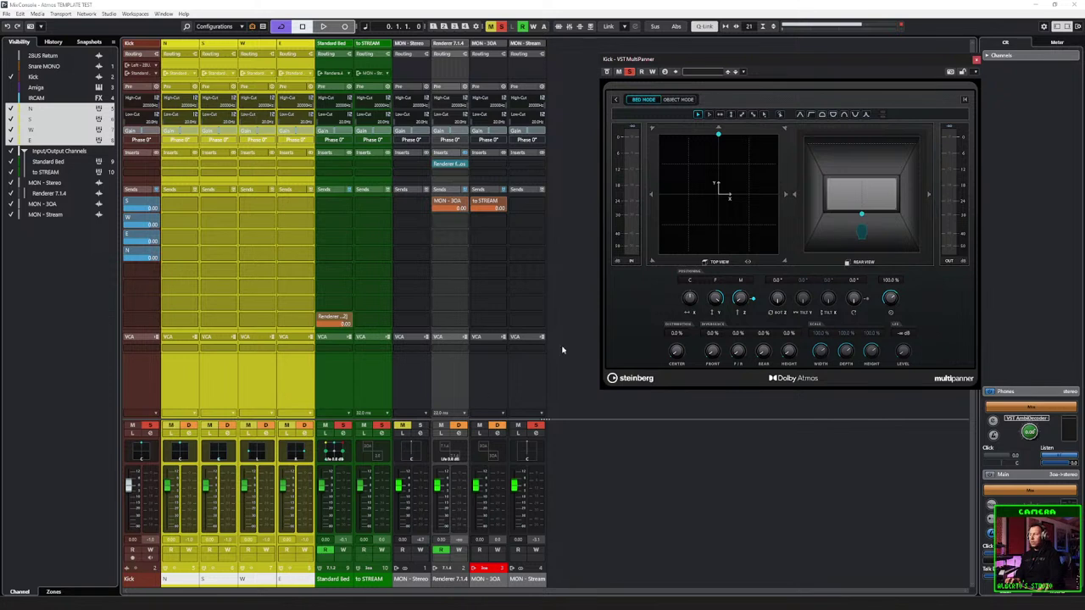
pyautogui.moveTo(718, 302); pyautogui.dragTo(715, 317)
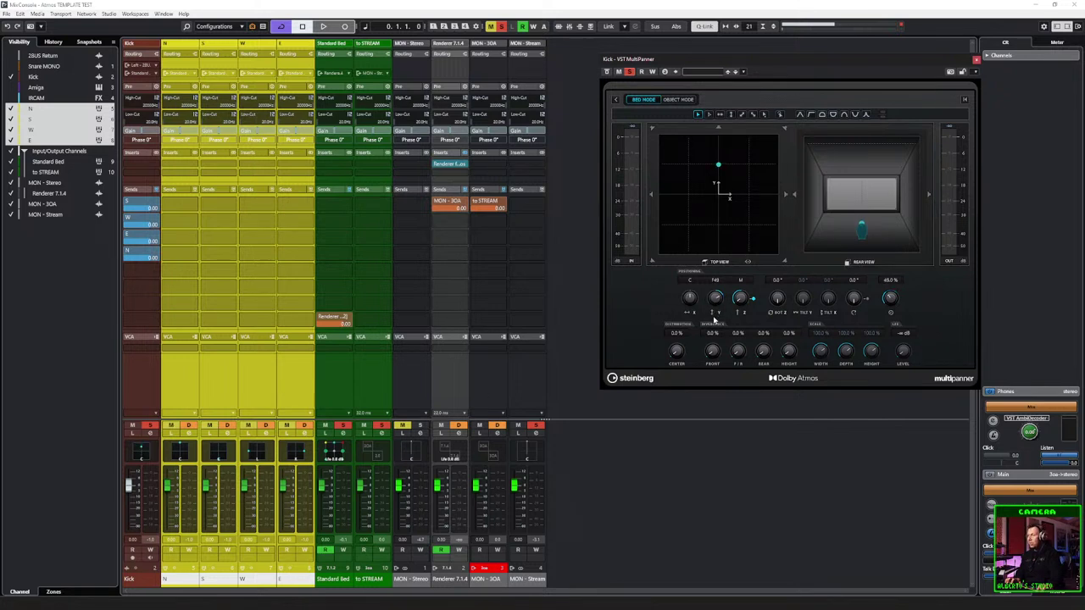
pyautogui.click(450, 162)
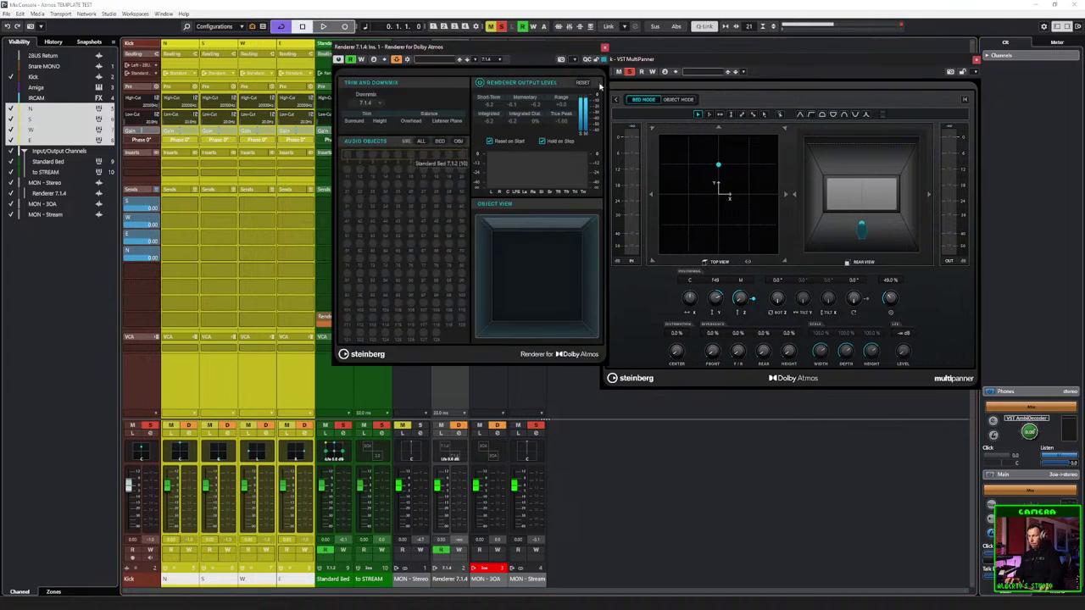
pyautogui.moveTo(548, 51); pyautogui.dragTo(1019, 42)
pyautogui.moveTo(770, 60); pyautogui.dragTo(594, 41)
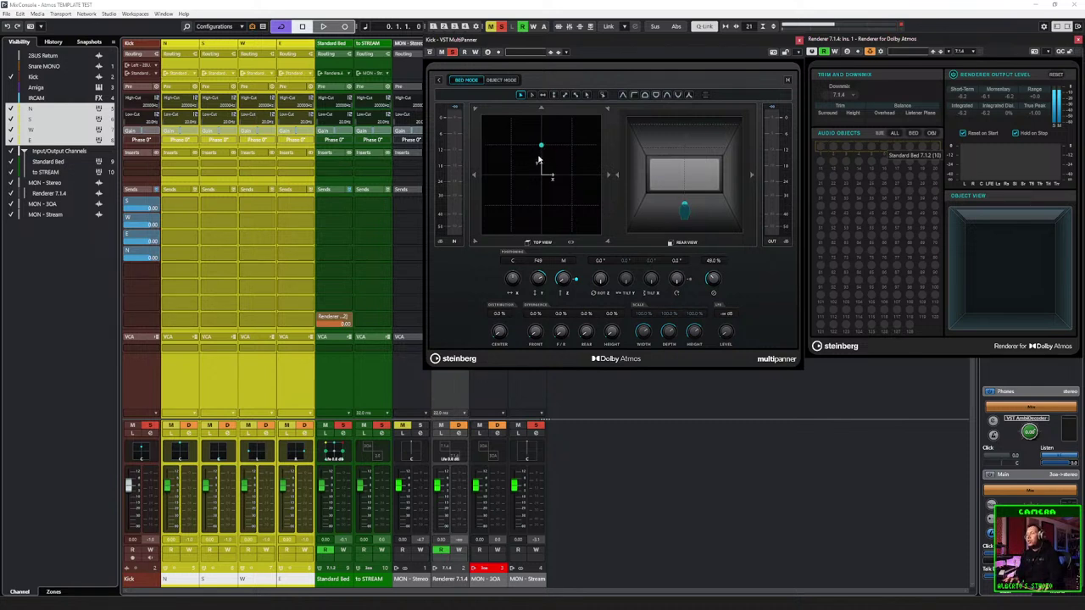
# Step: Pan the Kick to the middle of the room with left/right at C and front/rear at 0 during playback
pyautogui.press('space')
pyautogui.moveTo(540, 157)
pyautogui.mouseDown()
pyautogui.moveTo(545, 174)
pyautogui.moveTo(547, 121)
pyautogui.moveTo(547, 153)
pyautogui.moveTo(574, 175)
pyautogui.moveTo(509, 175)
pyautogui.moveTo(545, 226)
pyautogui.moveTo(571, 223)
pyautogui.moveTo(542, 176)
pyautogui.mouseUp()
pyautogui.press('space')
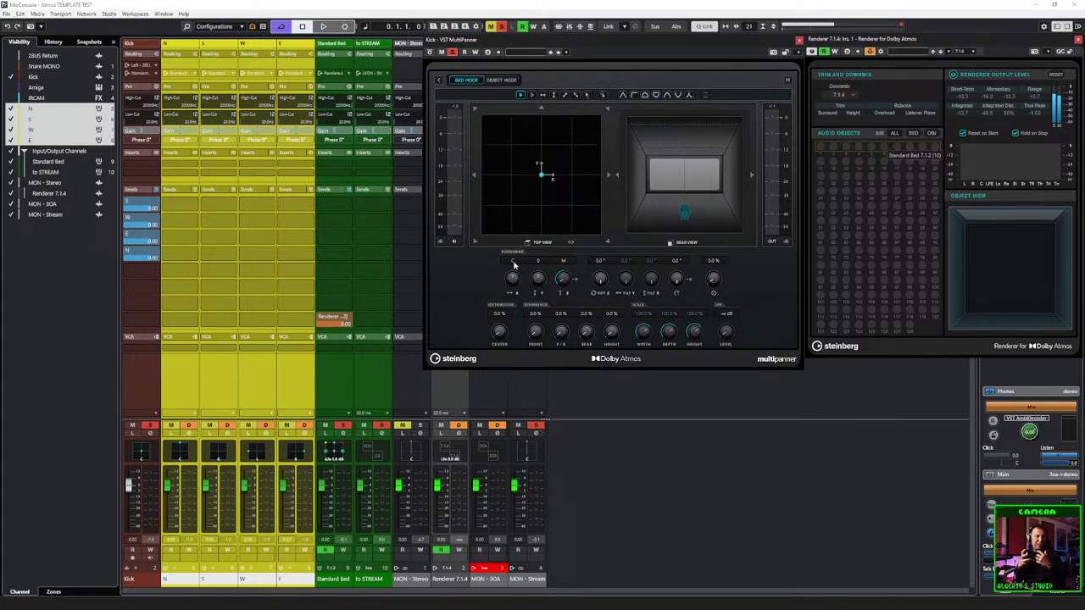
pyautogui.click(570, 244)
pyautogui.click(570, 244)
pyautogui.click(571, 244)
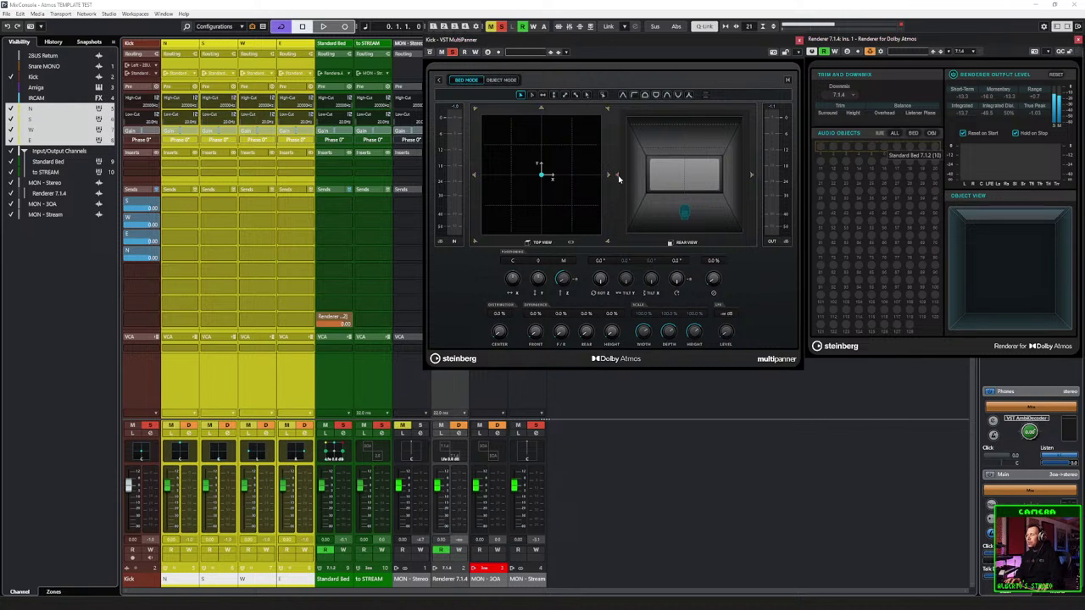
pyautogui.click(608, 243)
pyautogui.click(532, 291)
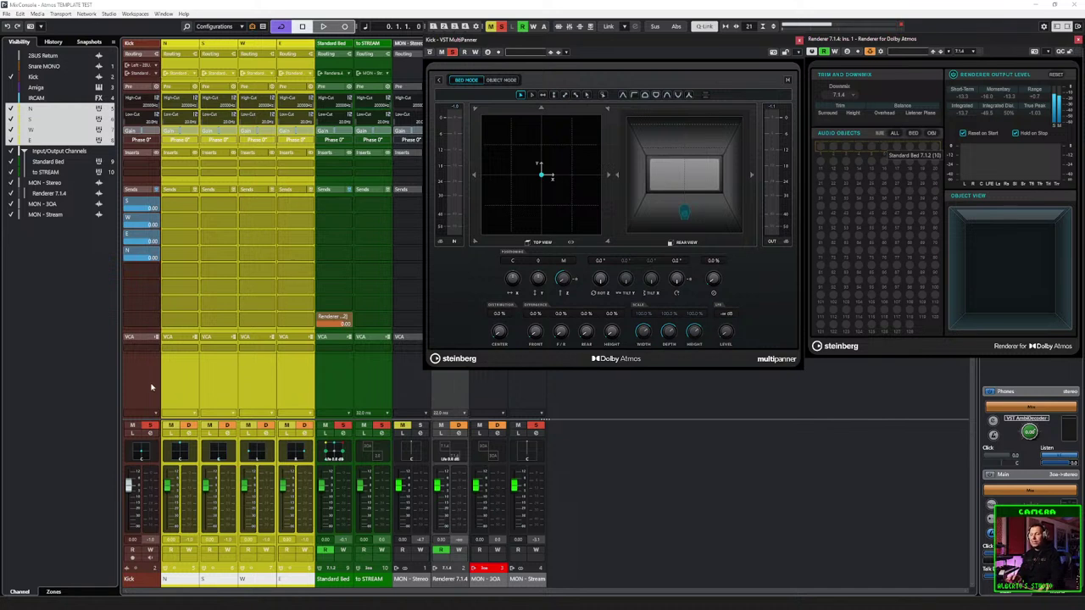
# Step: Lower the Kick fader all the way, audition the pre-fader sends against the Renderer meters, and select the Kick channel
pyautogui.press('space')
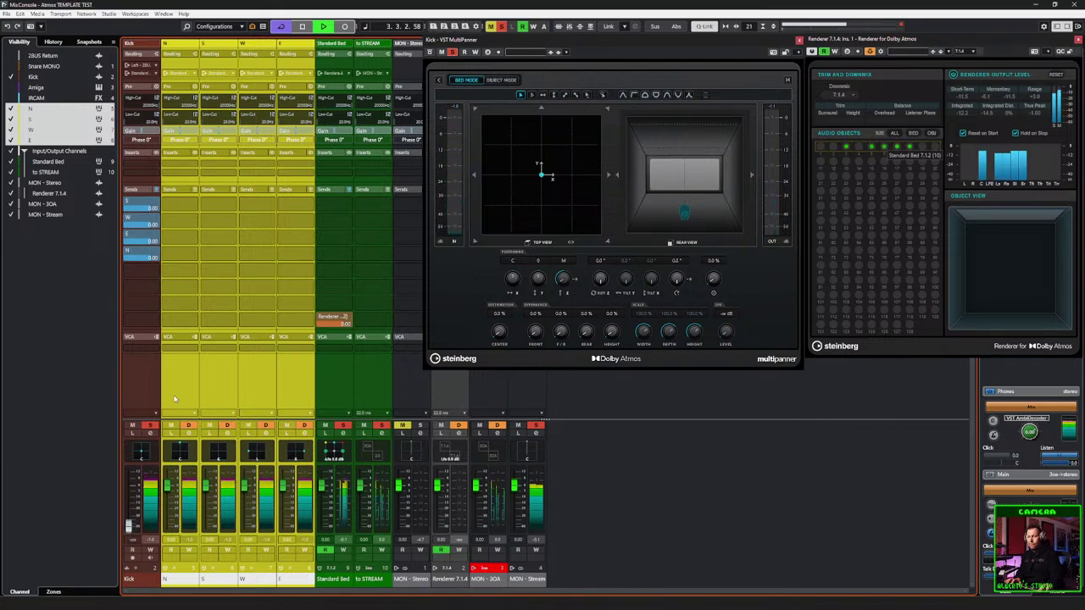
pyautogui.press('space')
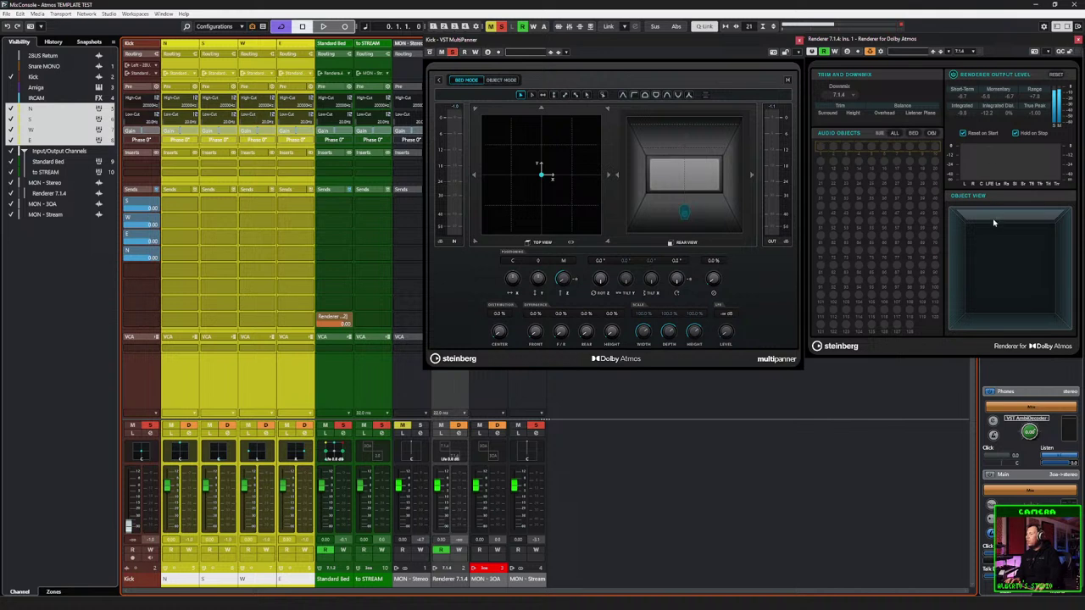
pyautogui.press('space')
pyautogui.press('space')
pyautogui.press('space')
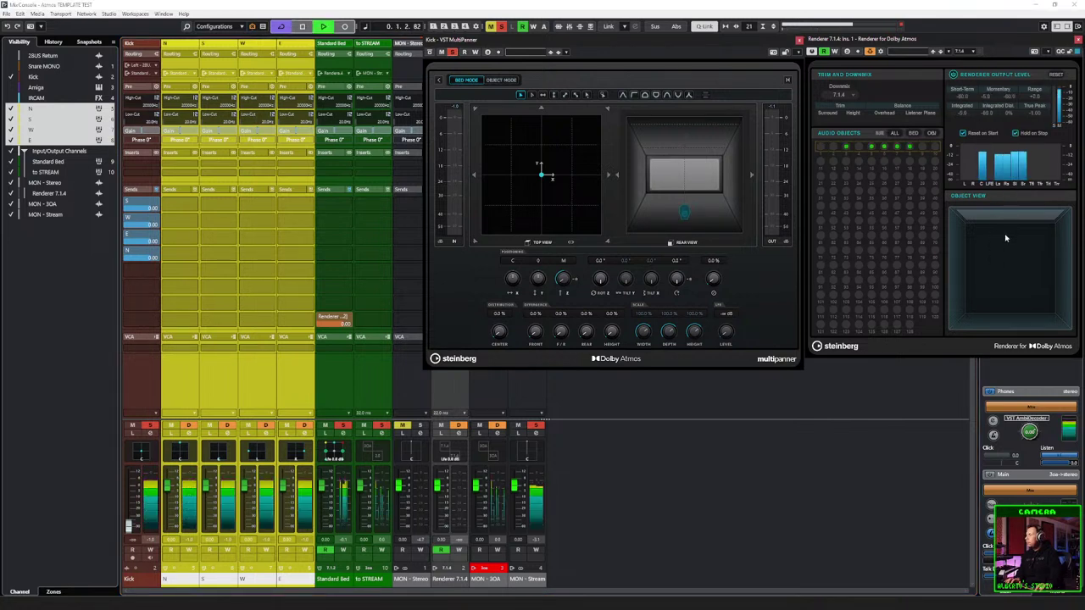
pyautogui.press('space')
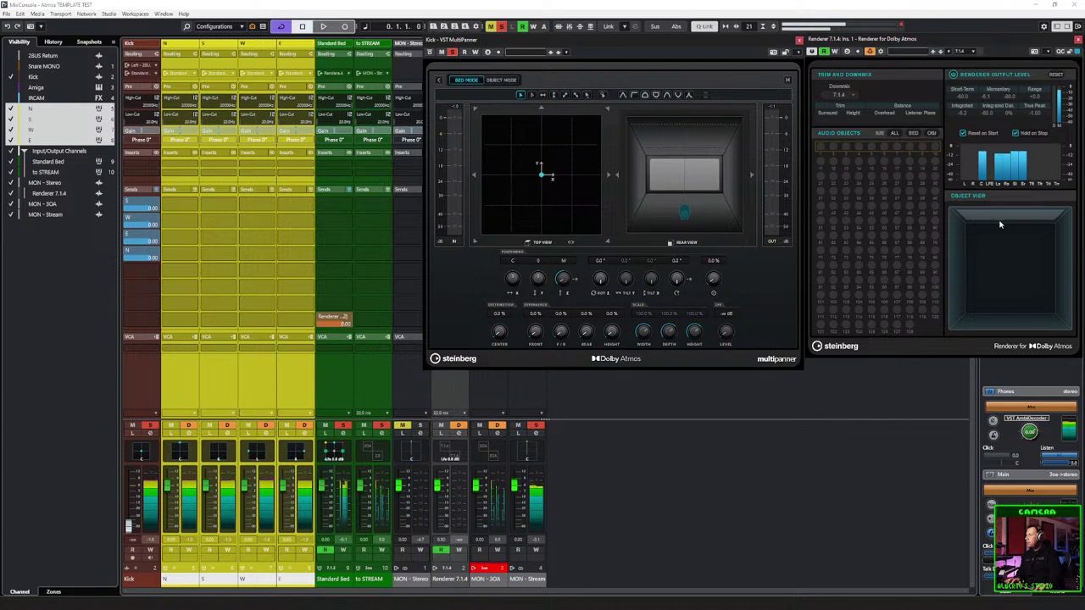
pyautogui.click(142, 377)
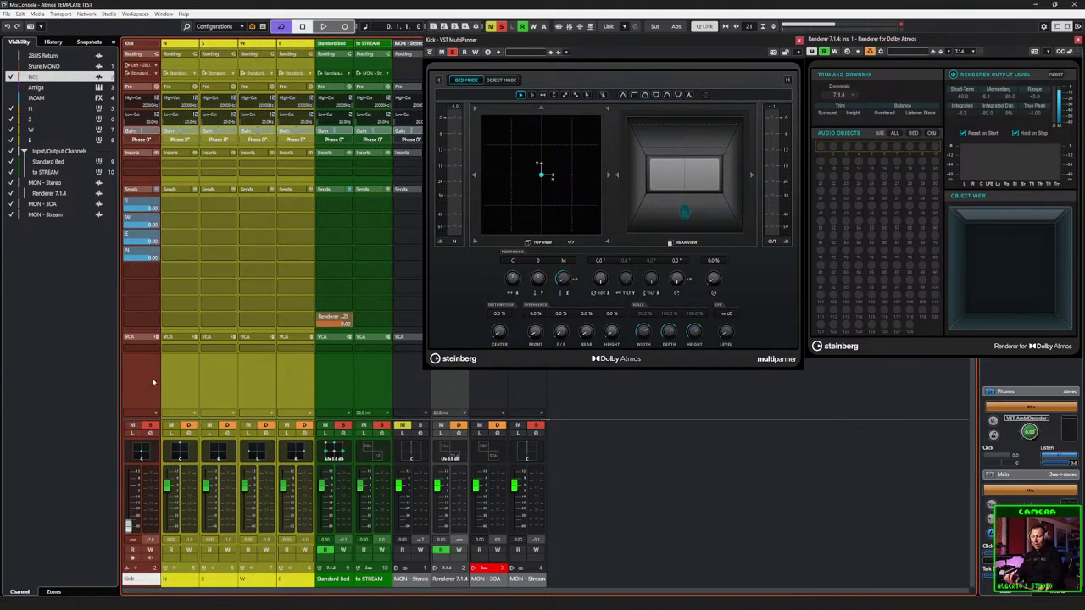
# Step: Duplicate the N group track and name the copy Cardinal
pyautogui.press('F3')
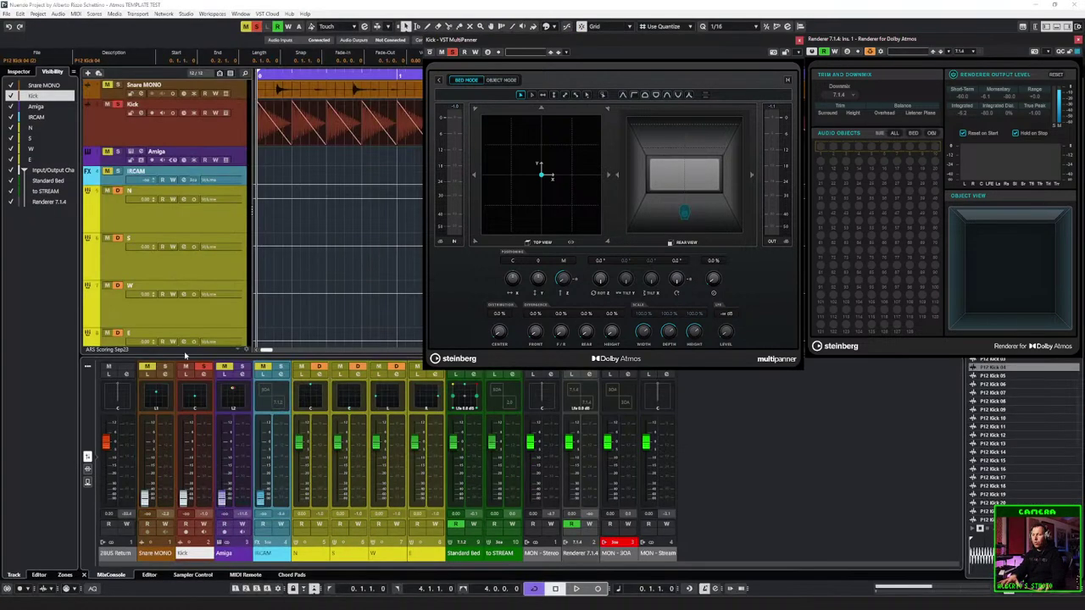
pyautogui.click(164, 220)
pyautogui.rightClick(200, 214)
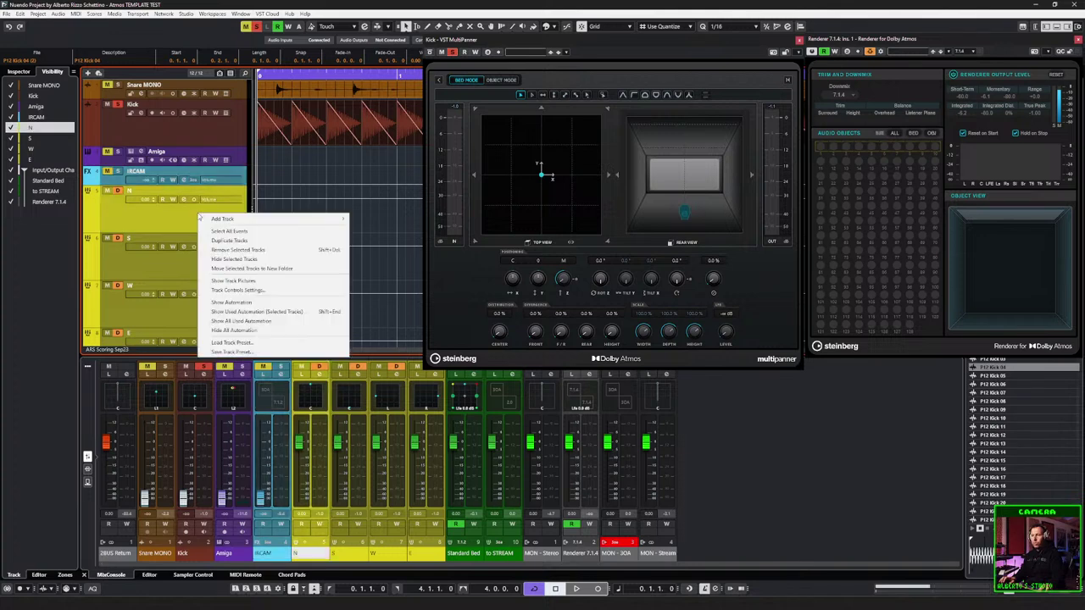
pyautogui.click(228, 241)
pyautogui.moveTo(188, 261); pyautogui.dragTo(125, 212)
pyautogui.doubleClick(134, 190)
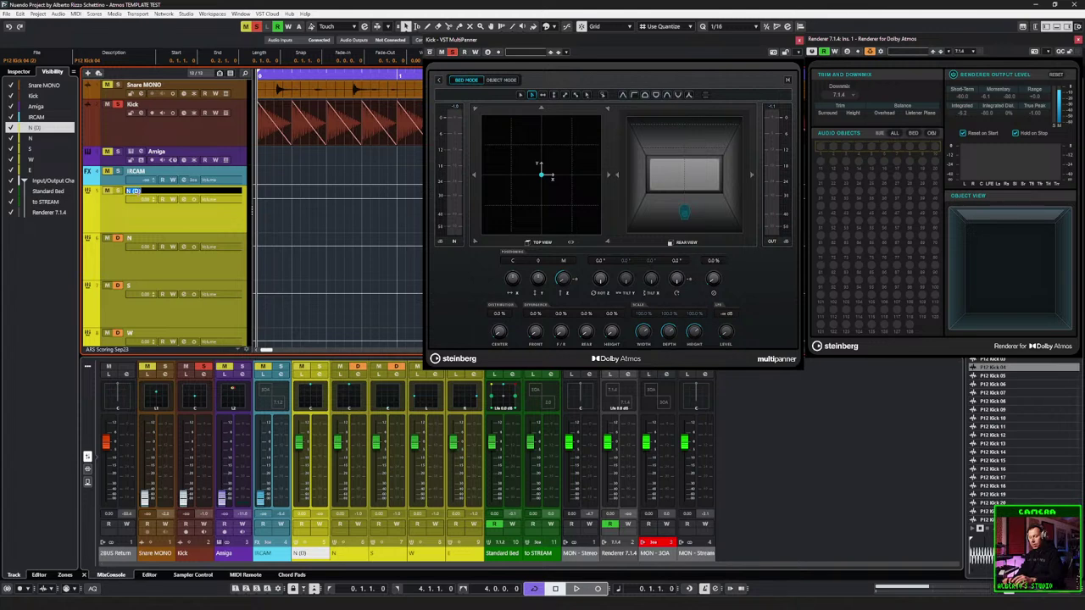
pyautogui.write('Card')
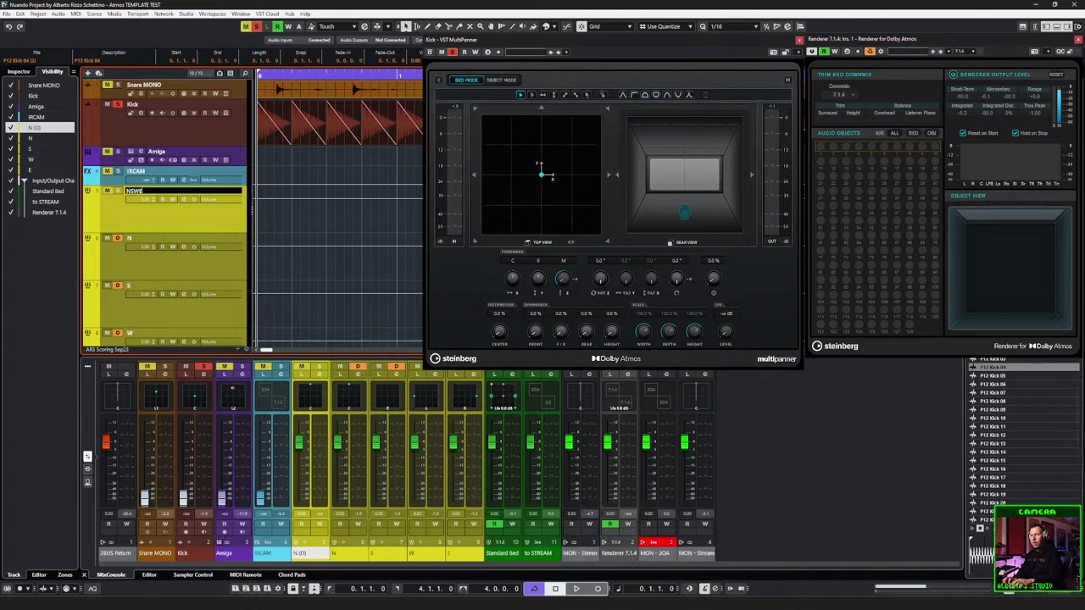
pyautogui.write('inal')
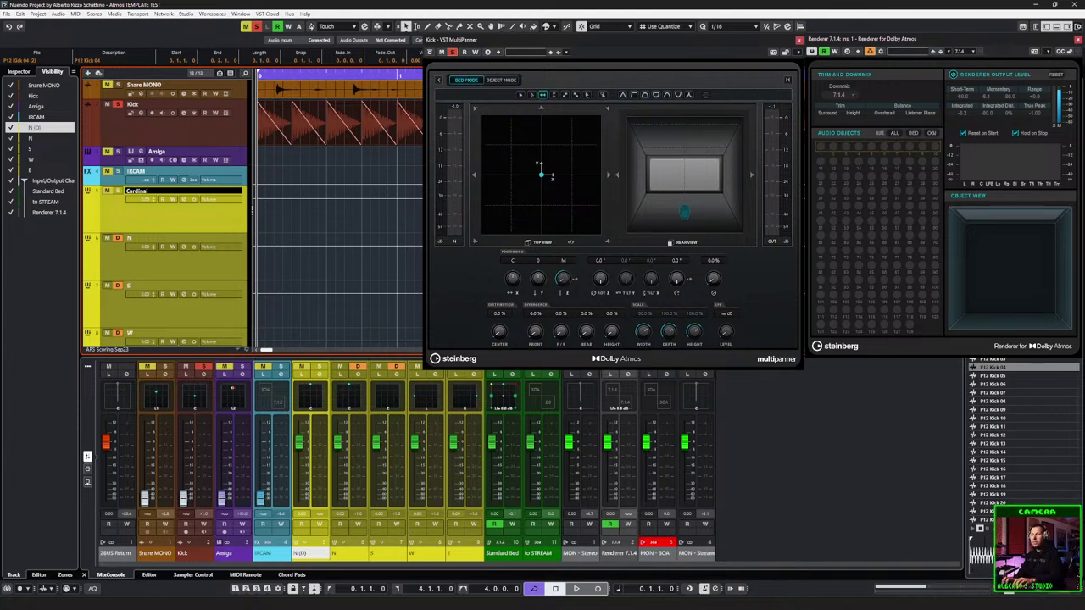
pyautogui.press('Return')
pyautogui.press('F3')
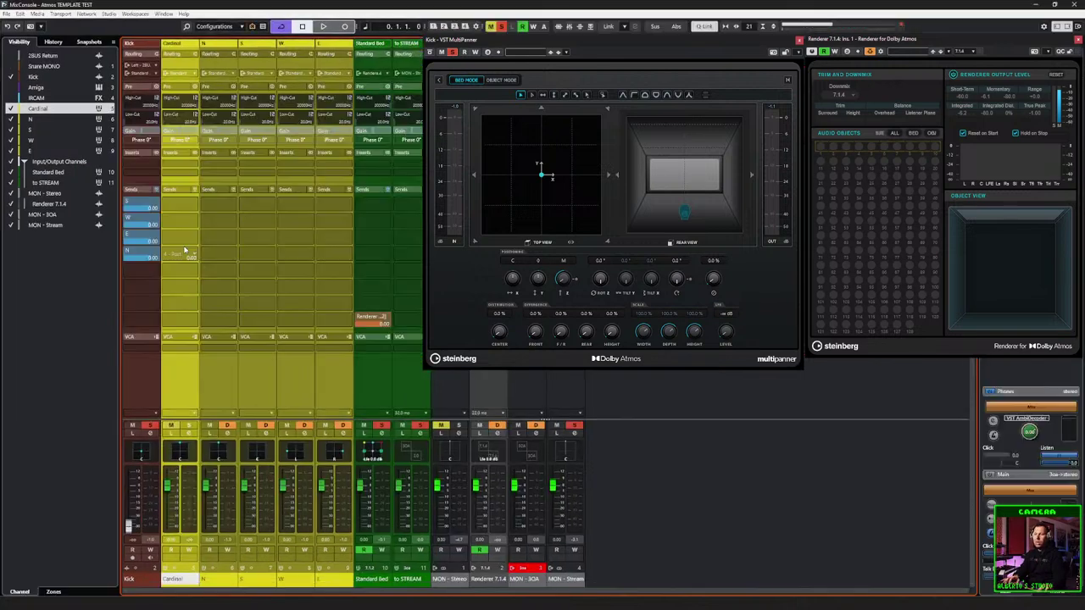
# Step: Rename the Cardinal group track as Cardinals
pyautogui.press('F3')
pyautogui.doubleClick(140, 191)
pyautogui.write('s')
pyautogui.press('Return')
pyautogui.press('F3')
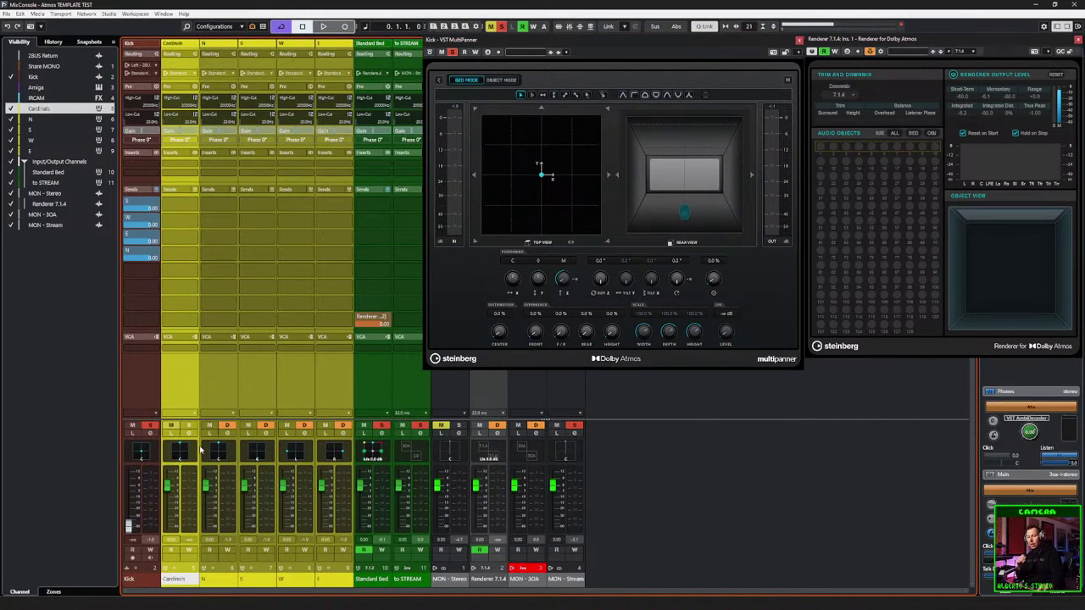
# Step: Add sends to groups N, S, W and E on the Cardinals channel and activate all four
pyautogui.click(193, 207)
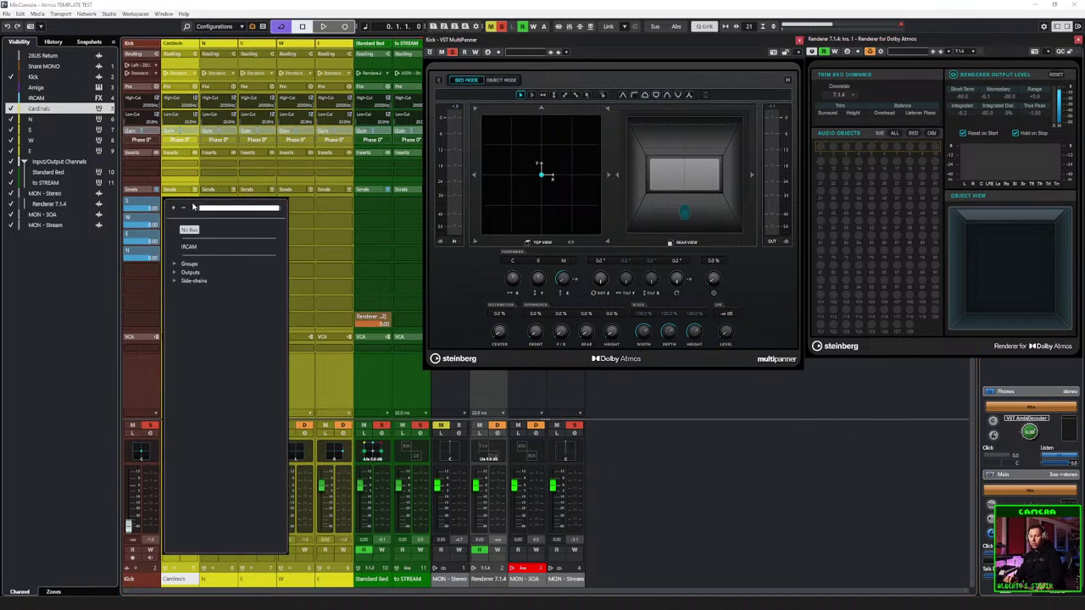
pyautogui.click(174, 273)
pyautogui.click(190, 282)
pyautogui.click(194, 223)
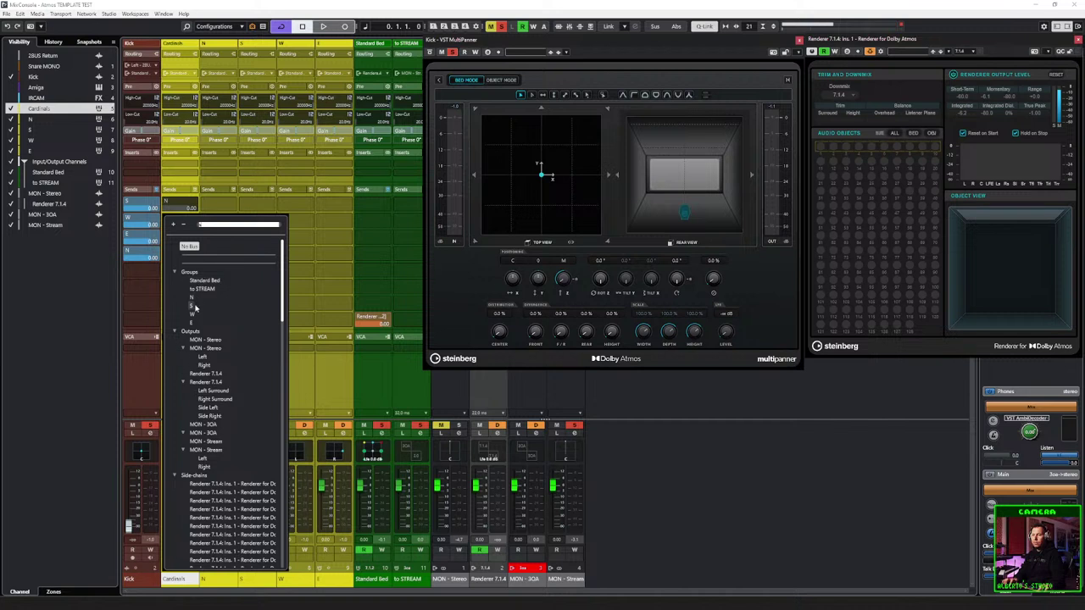
pyautogui.click(192, 306)
pyautogui.click(191, 240)
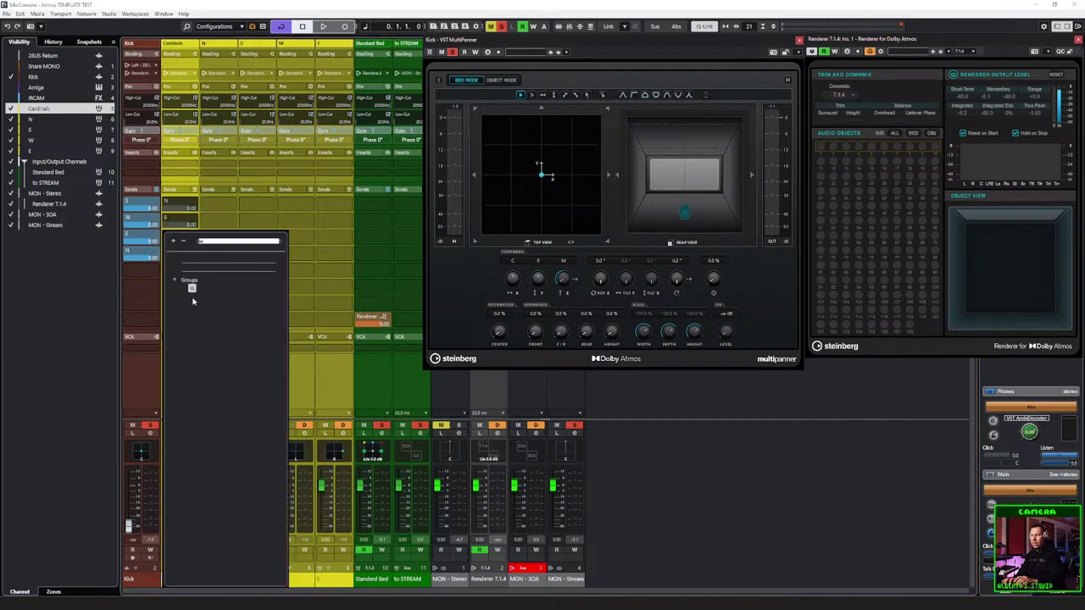
pyautogui.click(190, 289)
pyautogui.click(192, 253)
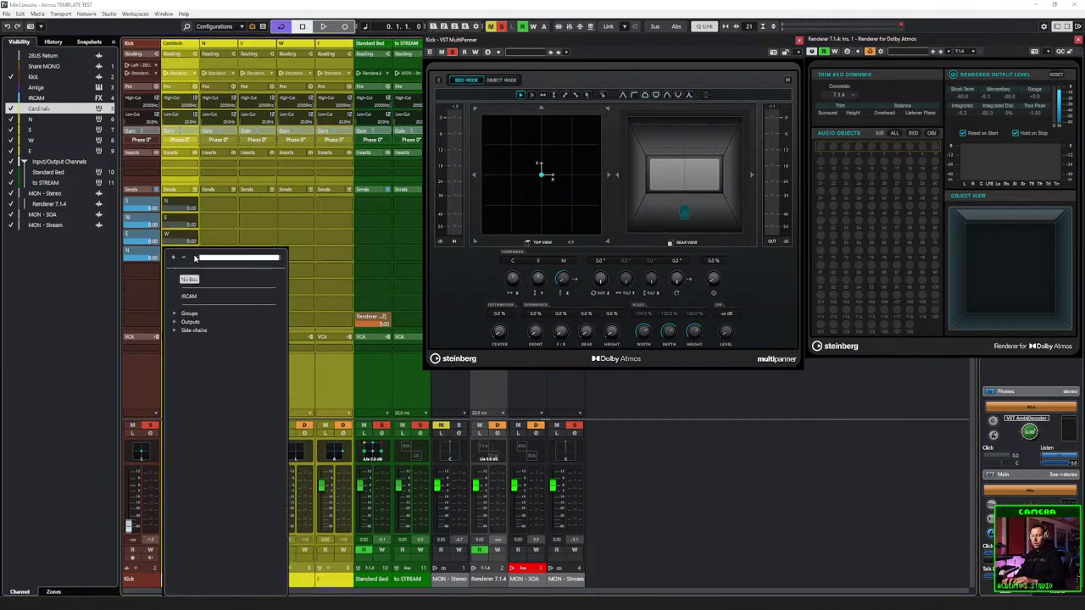
pyautogui.click(193, 323)
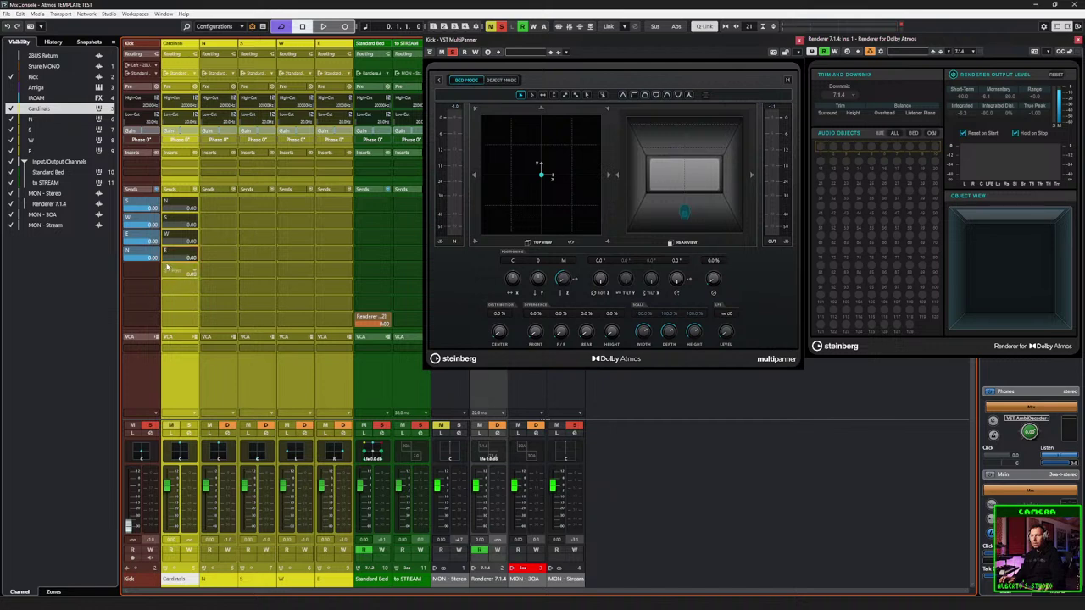
pyautogui.click(165, 215)
pyautogui.click(165, 199)
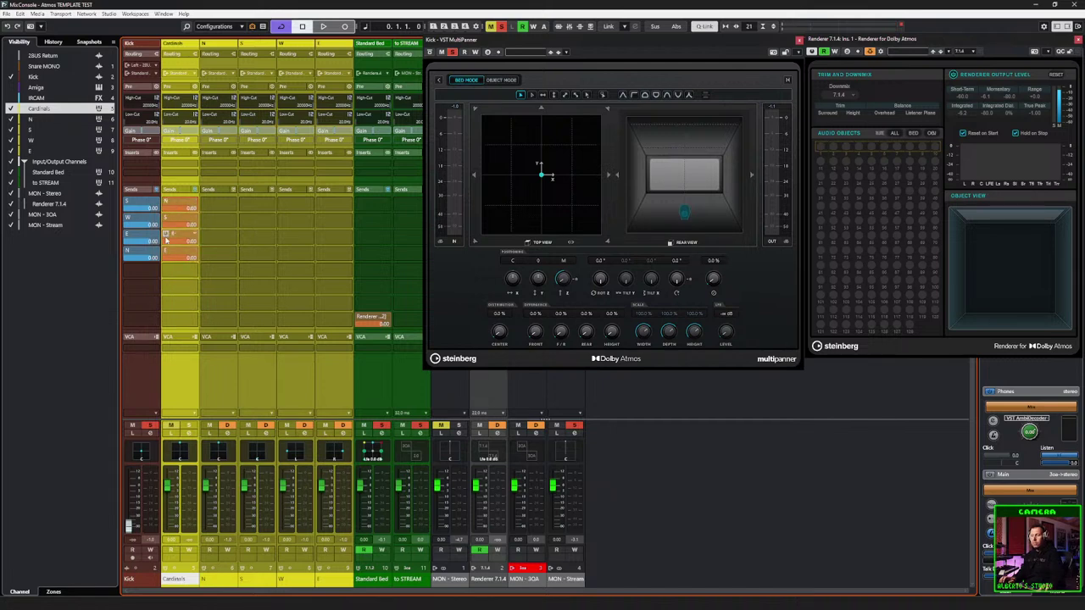
# Step: Remove the S, W, E and N sends from the Kick channel
pyautogui.click(155, 200)
pyautogui.click(170, 216)
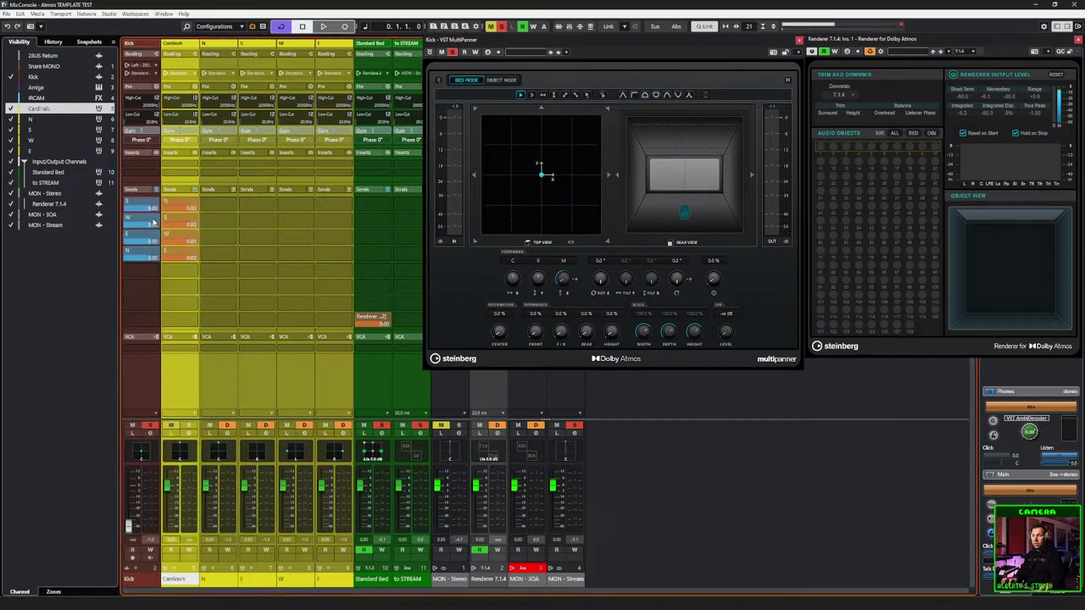
pyautogui.click(155, 217)
pyautogui.click(161, 233)
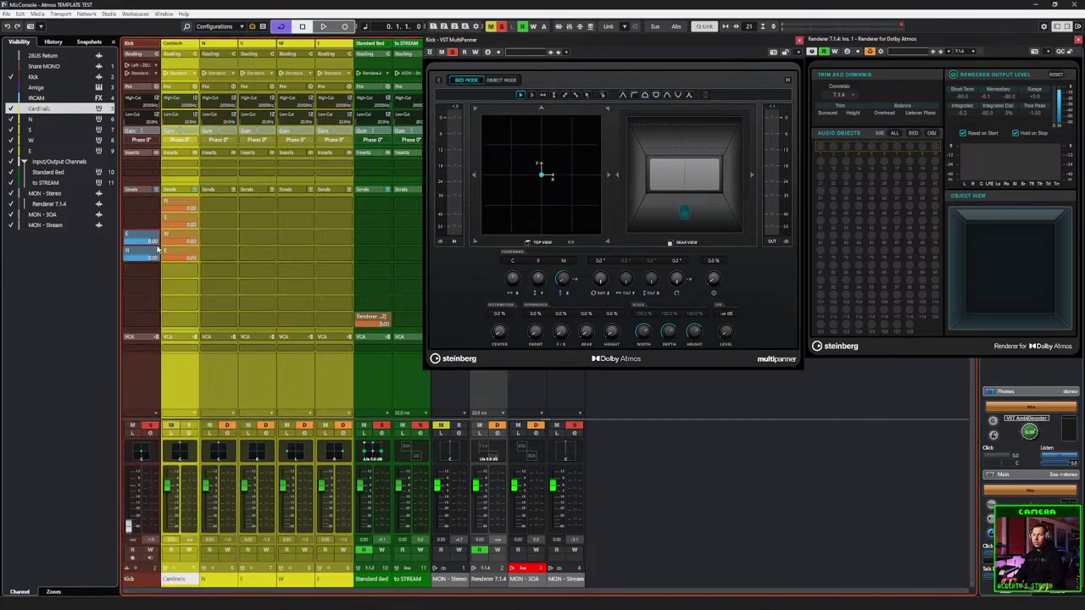
pyautogui.click(155, 233)
pyautogui.click(161, 250)
pyautogui.click(155, 250)
pyautogui.click(161, 266)
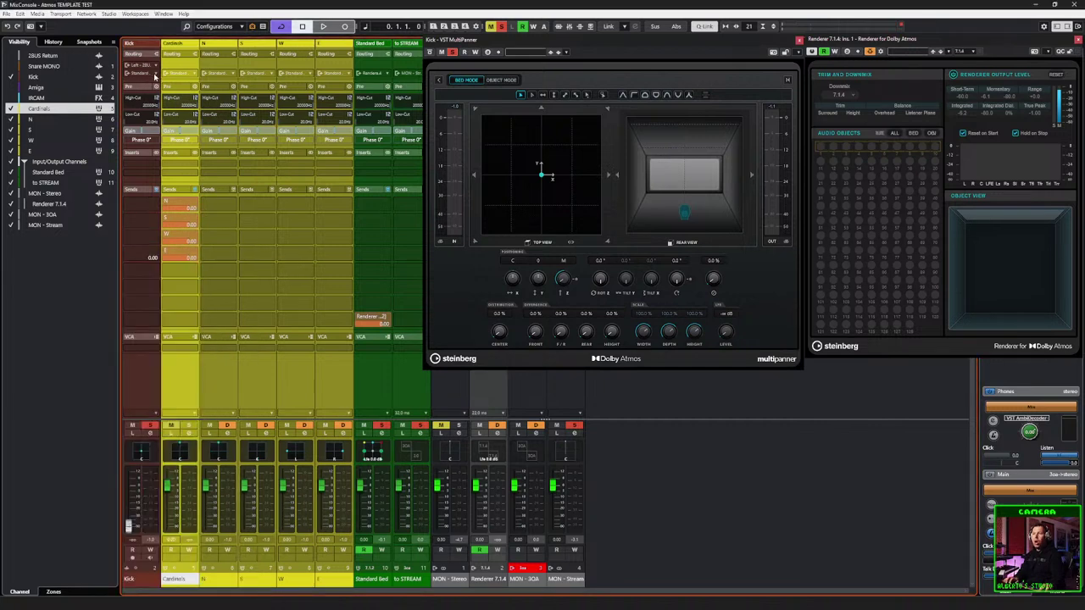
# Step: Route the Kick's output to the Cardinals group and bypass the panners on both channels
pyautogui.click(155, 77)
pyautogui.click(161, 268)
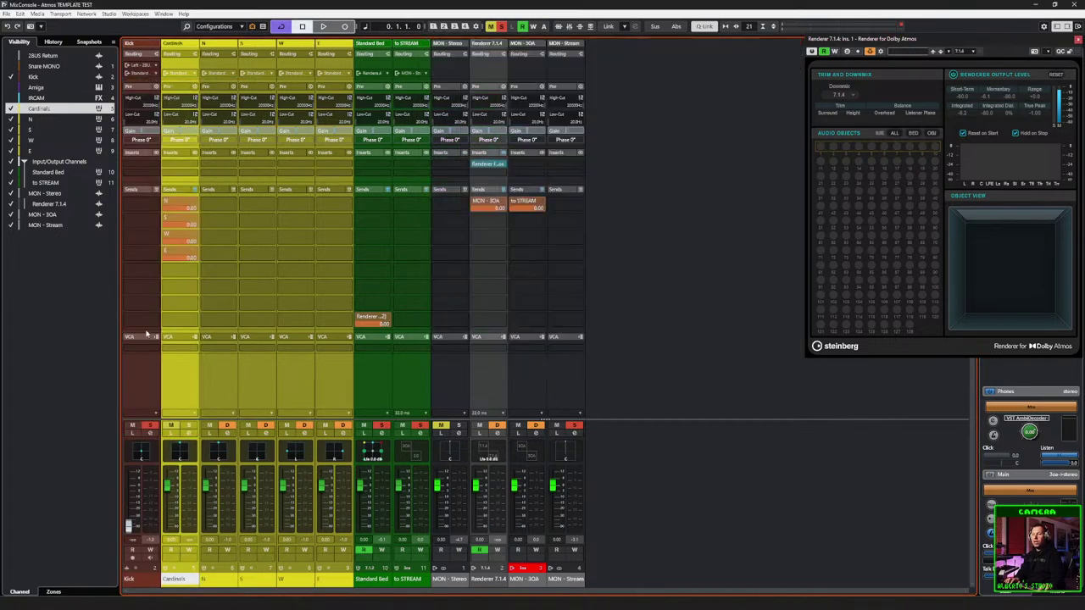
pyautogui.click(142, 456)
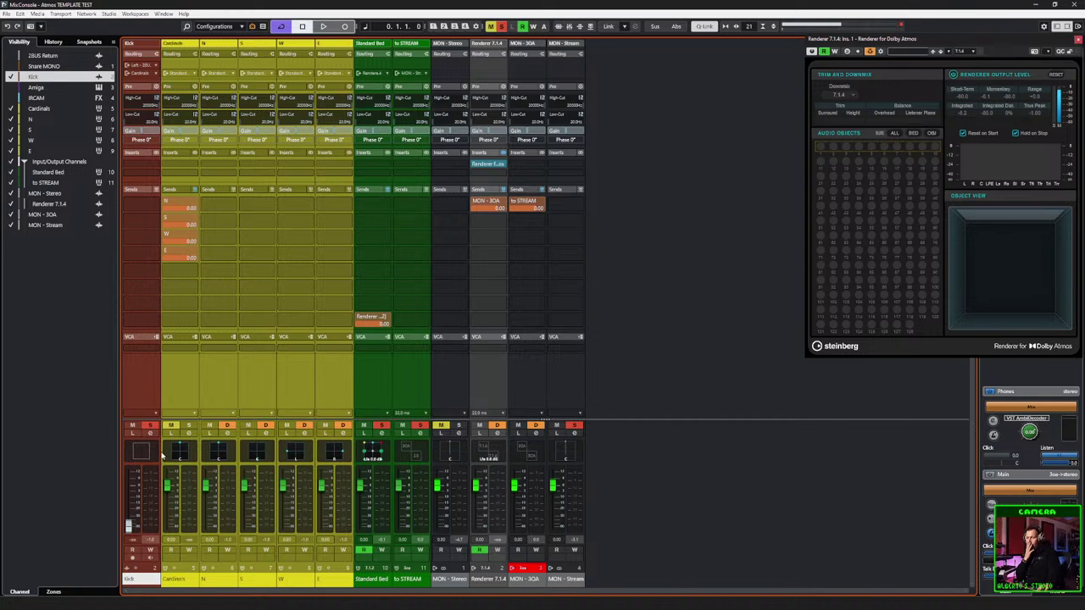
pyautogui.rightClick(175, 451)
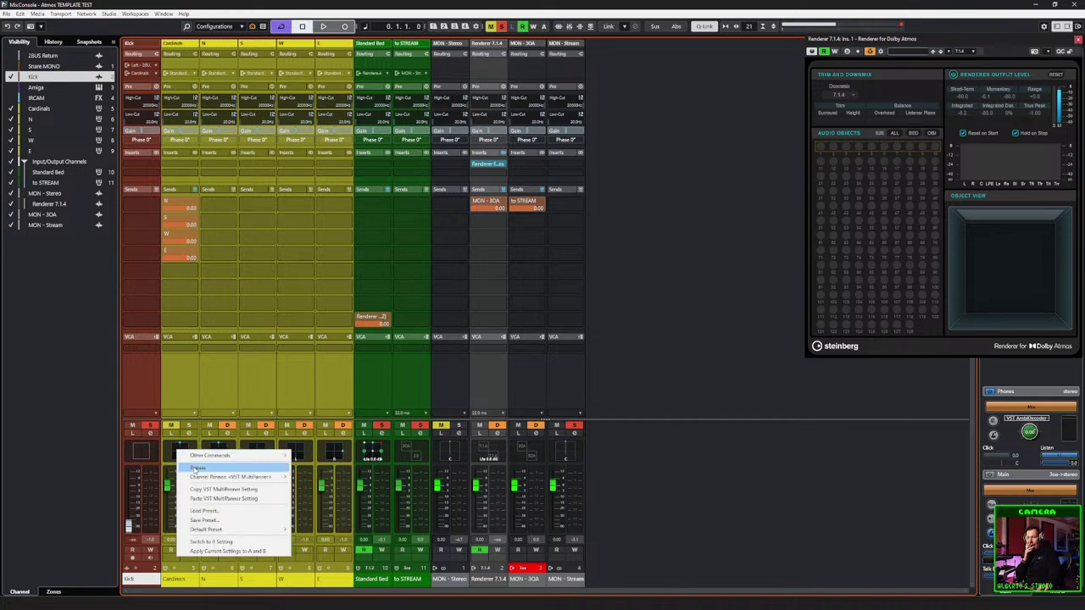
pyautogui.click(191, 469)
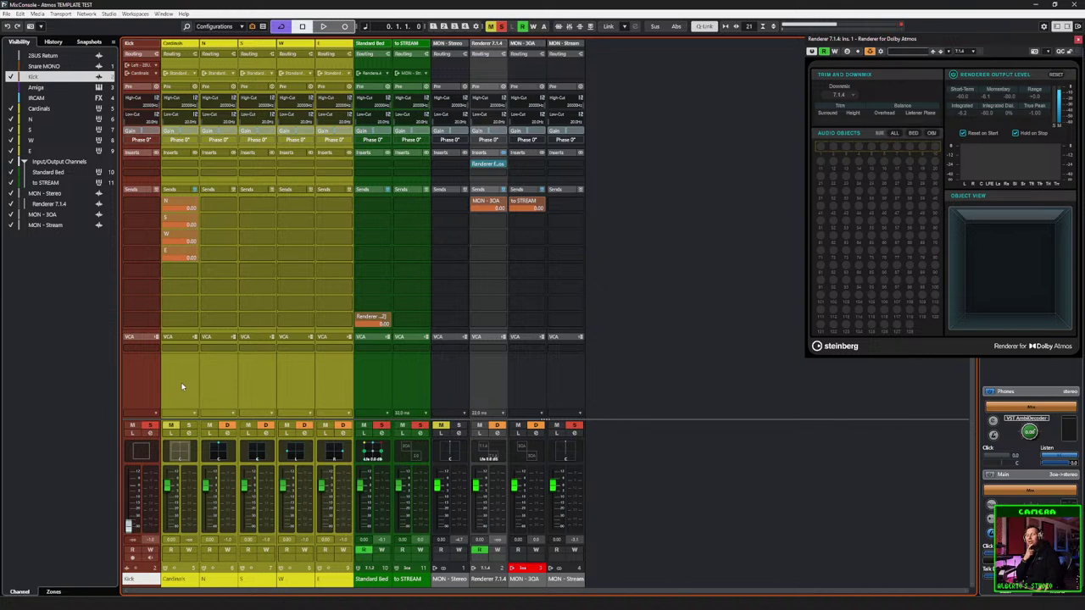
# Step: Test playback with the Kick fader down, and set the Cardinals group's output to No Bus
pyautogui.press('space')
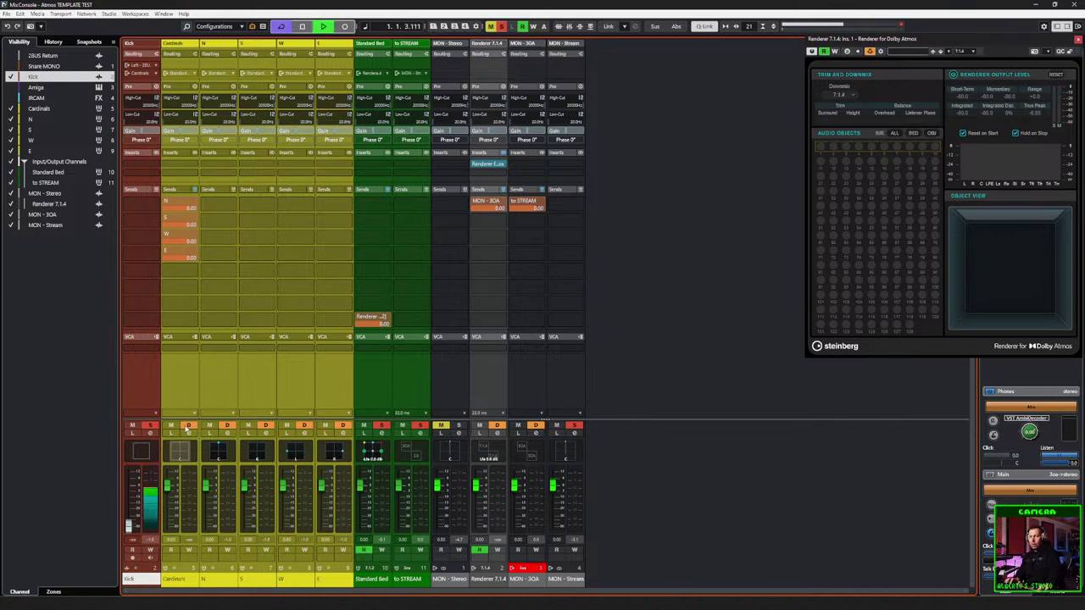
pyautogui.press('space')
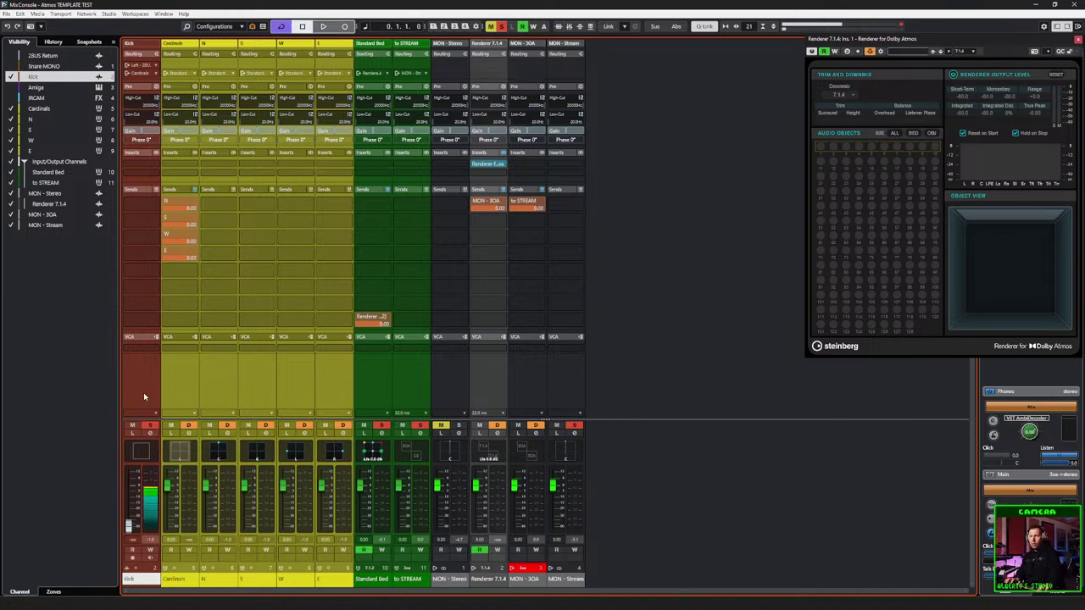
pyautogui.click(194, 74)
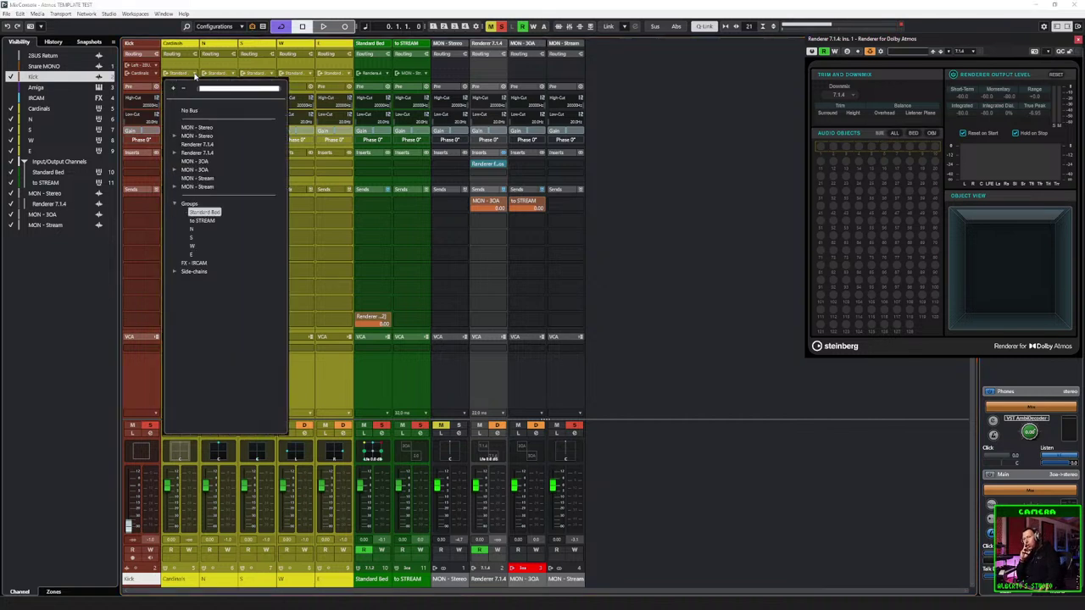
pyautogui.click(189, 110)
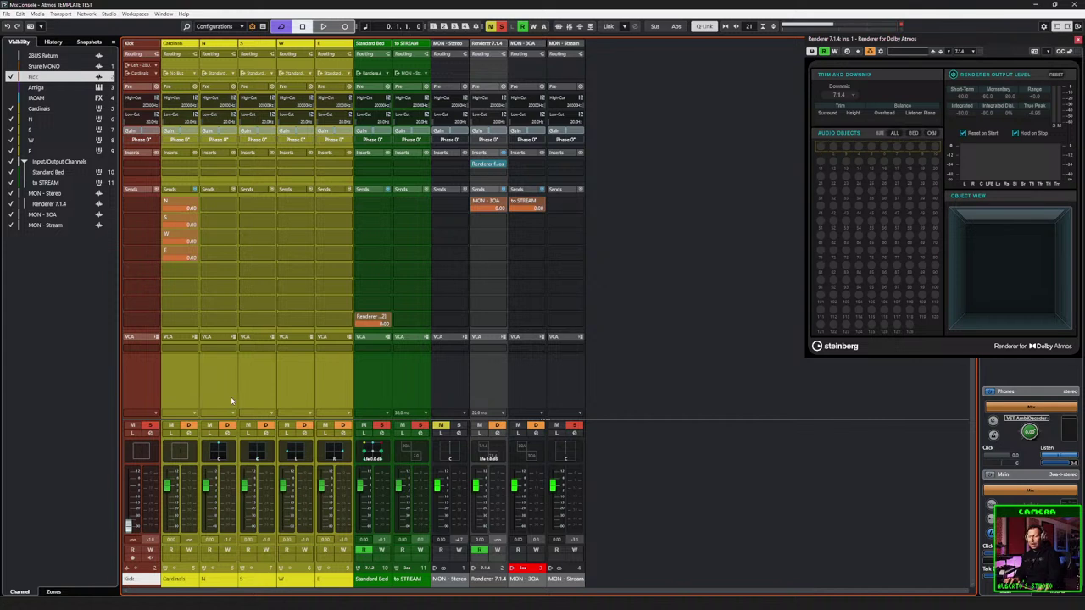
# Step: Raise the Kick fader to 0.00 during playback and keep Cardinals as the Kick's output
pyautogui.press('space')
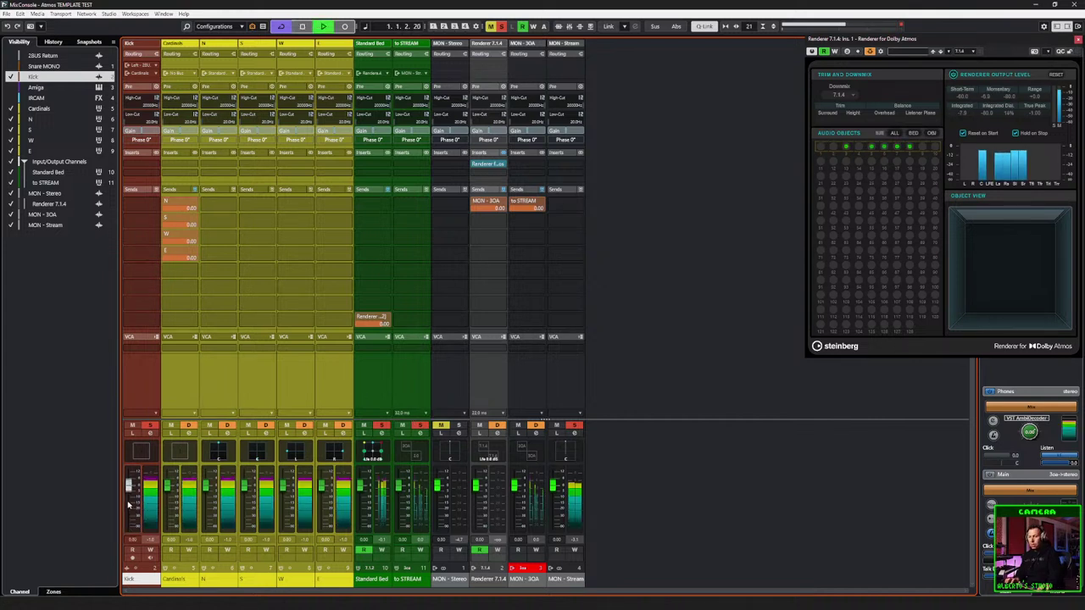
pyautogui.press('space')
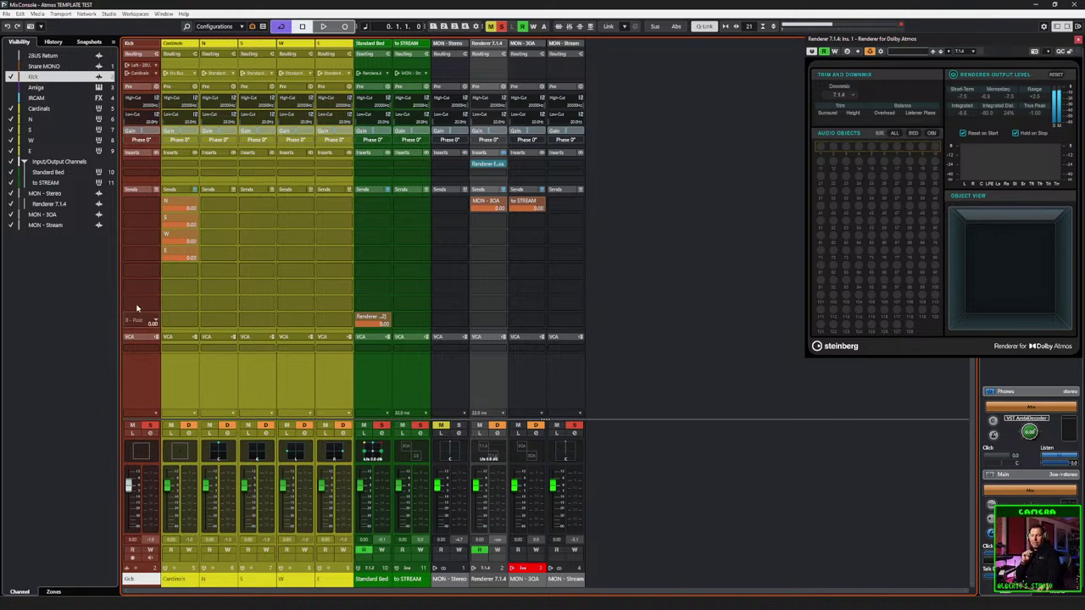
pyautogui.click(157, 73)
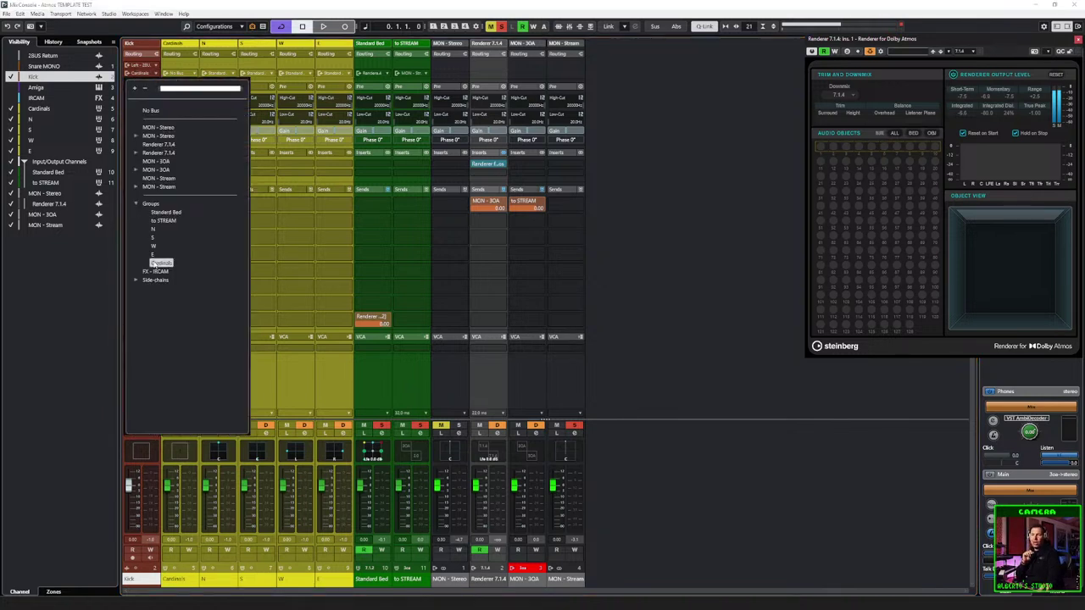
pyautogui.click(159, 263)
# Step: Recolor the Cardinals channel with a darker shade of yellow from the Colorize palette
pyautogui.click(189, 377)
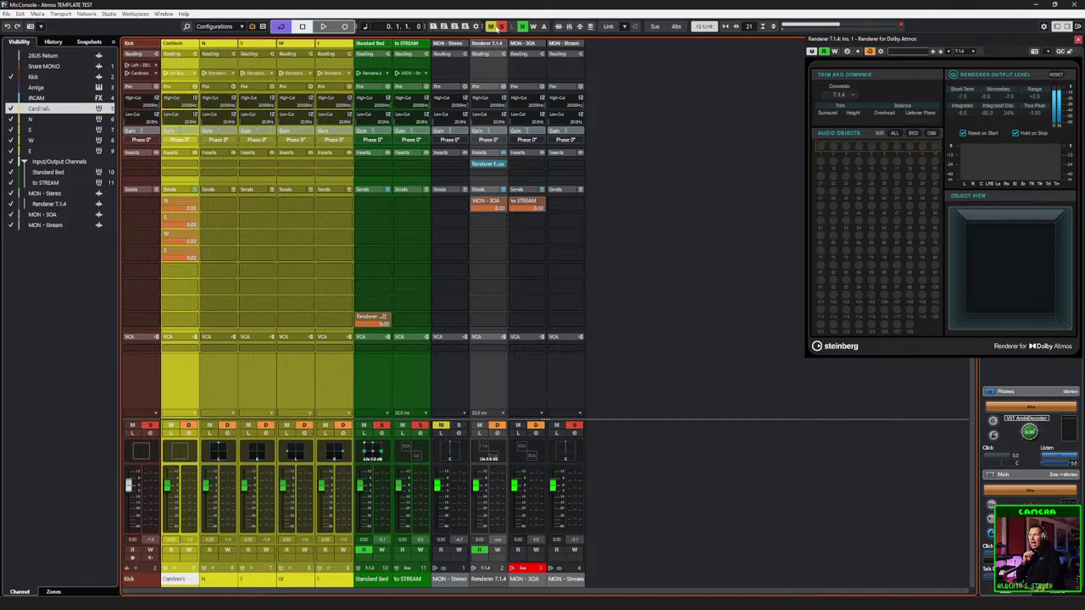
pyautogui.click(194, 582)
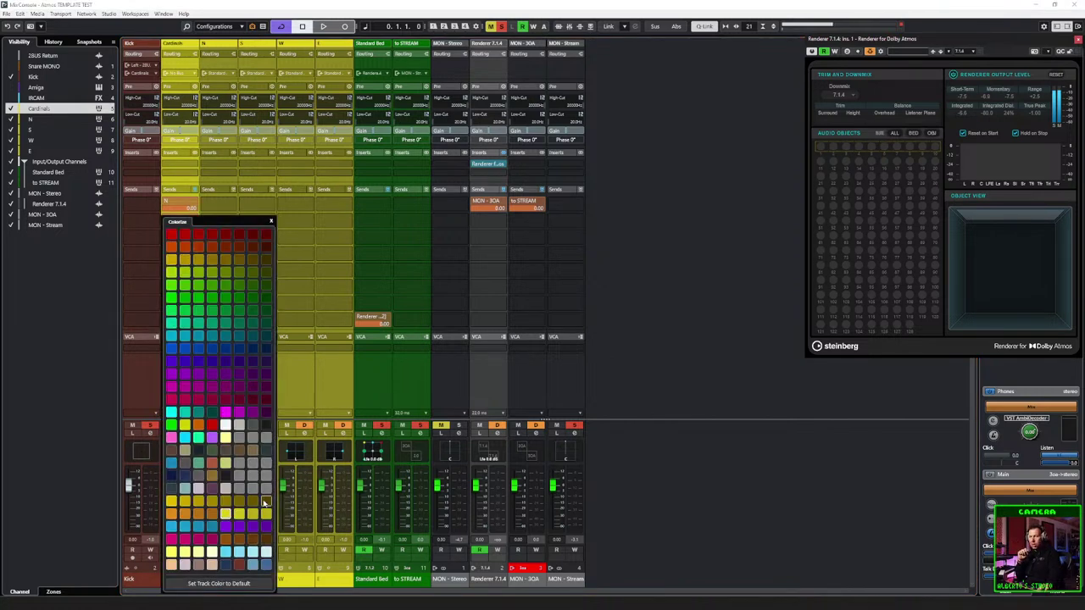
pyautogui.click(266, 514)
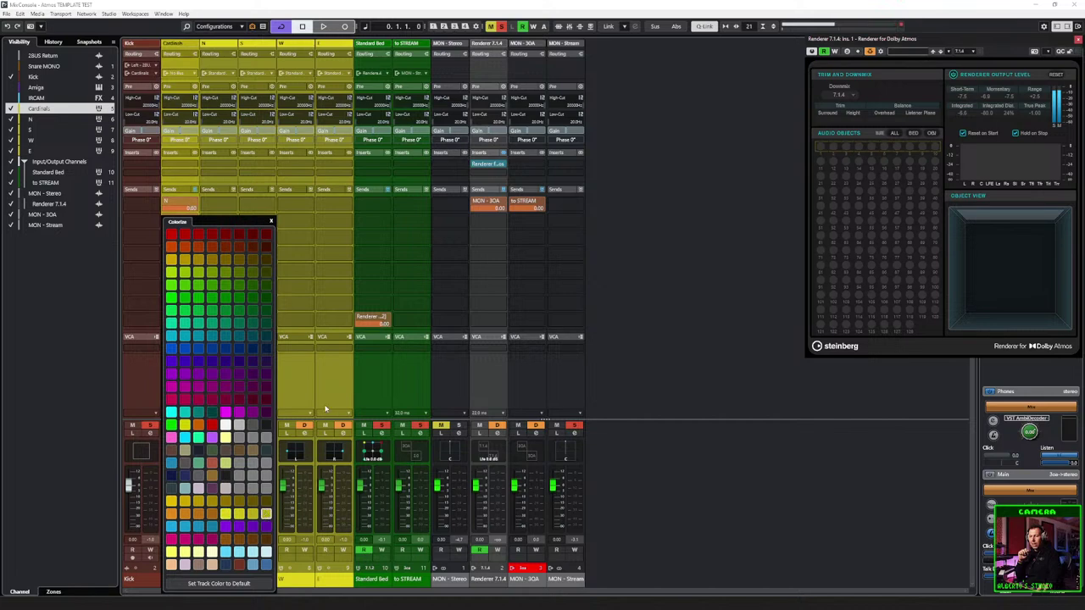
pyautogui.click(227, 383)
pyautogui.click(182, 369)
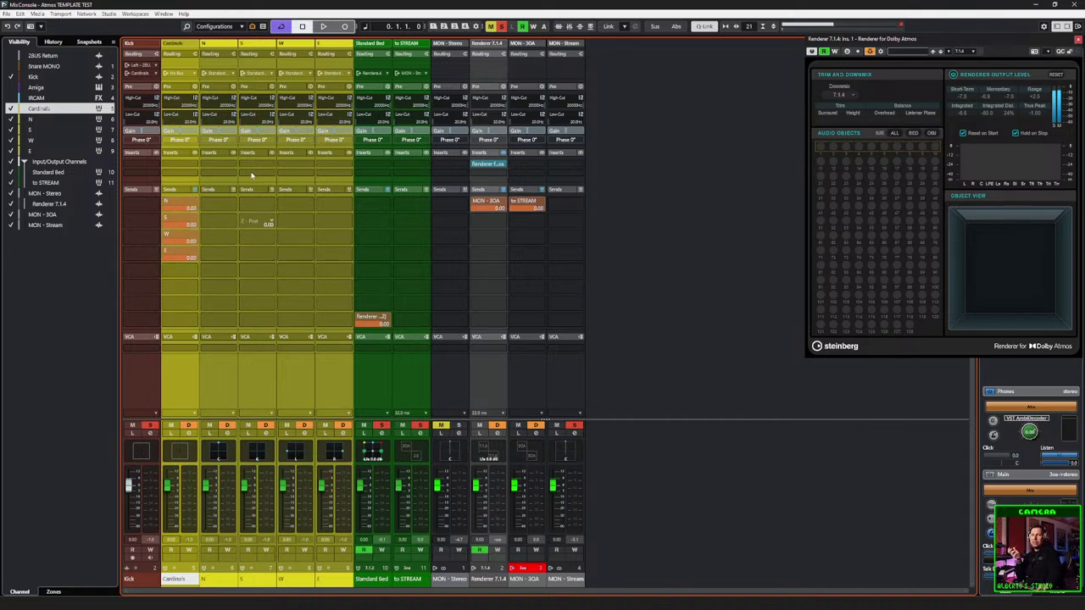
# Step: Check the output routing choices of the Cardinals group without changing them
pyautogui.click(195, 75)
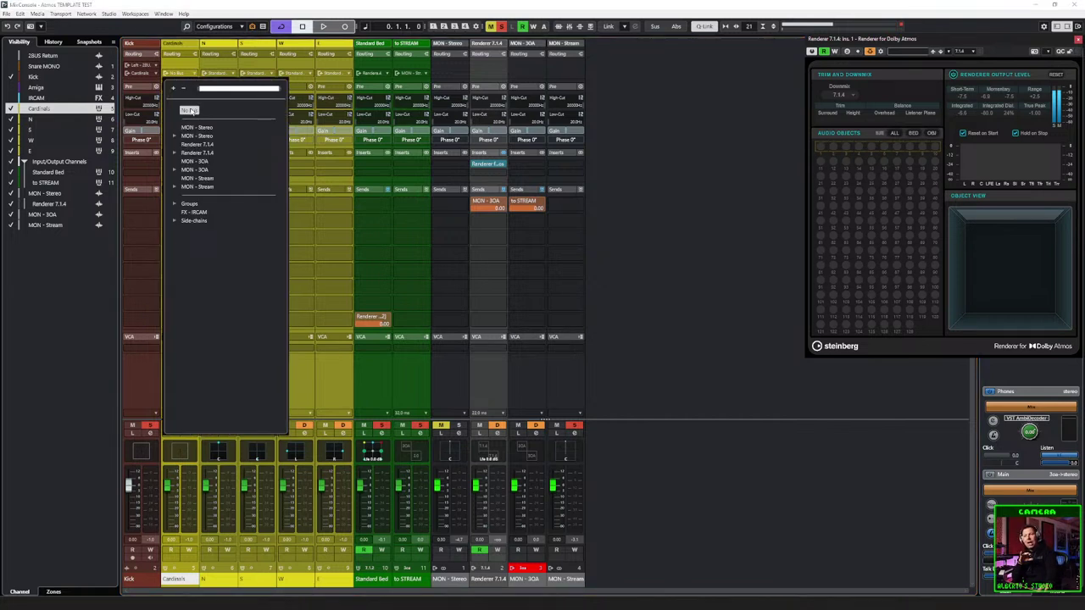
pyautogui.click(145, 377)
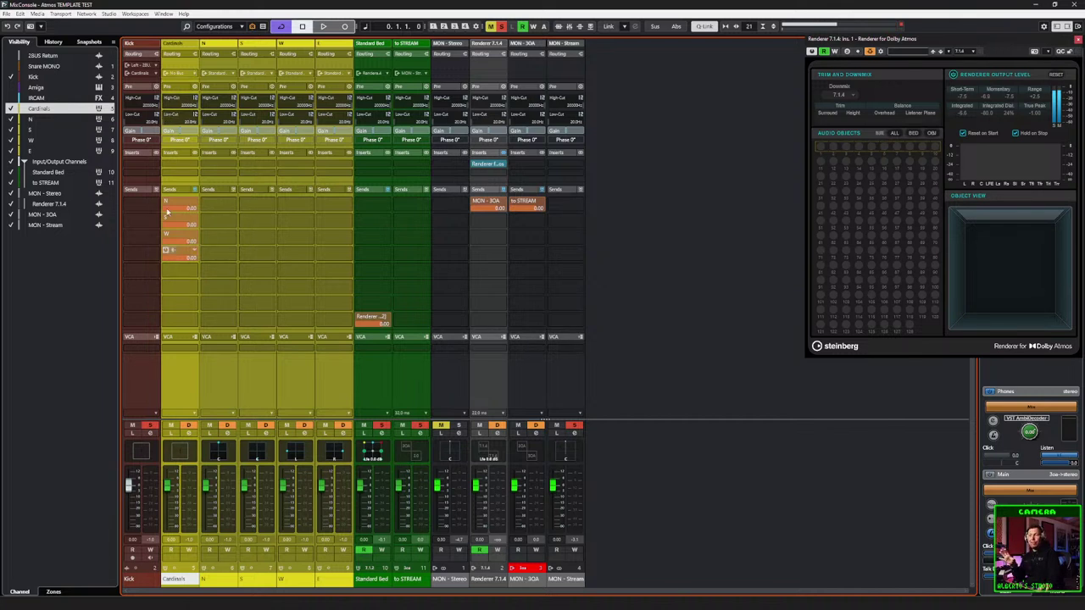
pyautogui.click(155, 388)
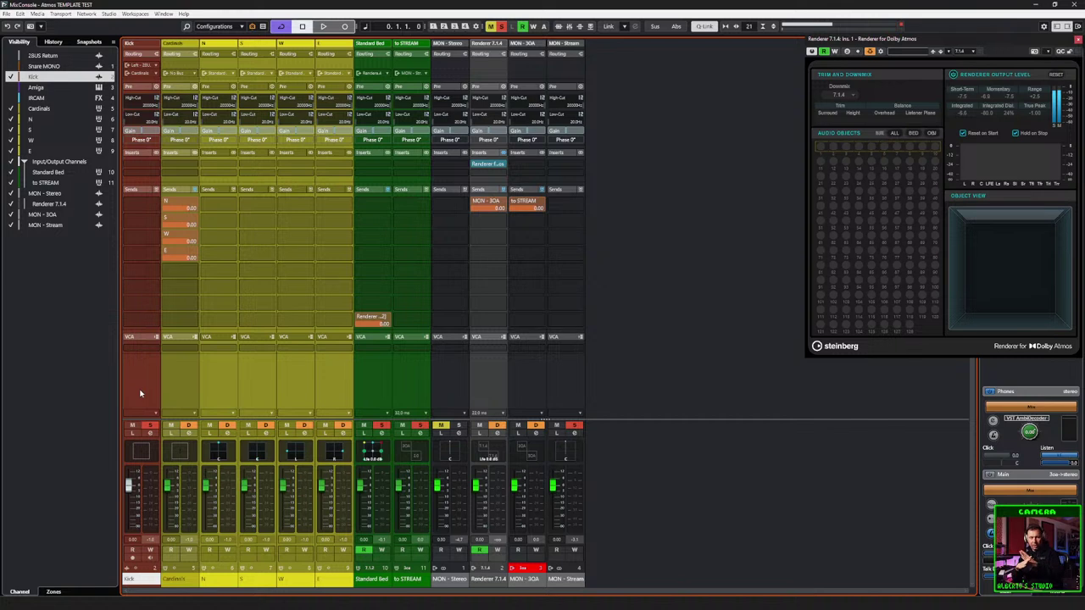
pyautogui.rightClick(136, 447)
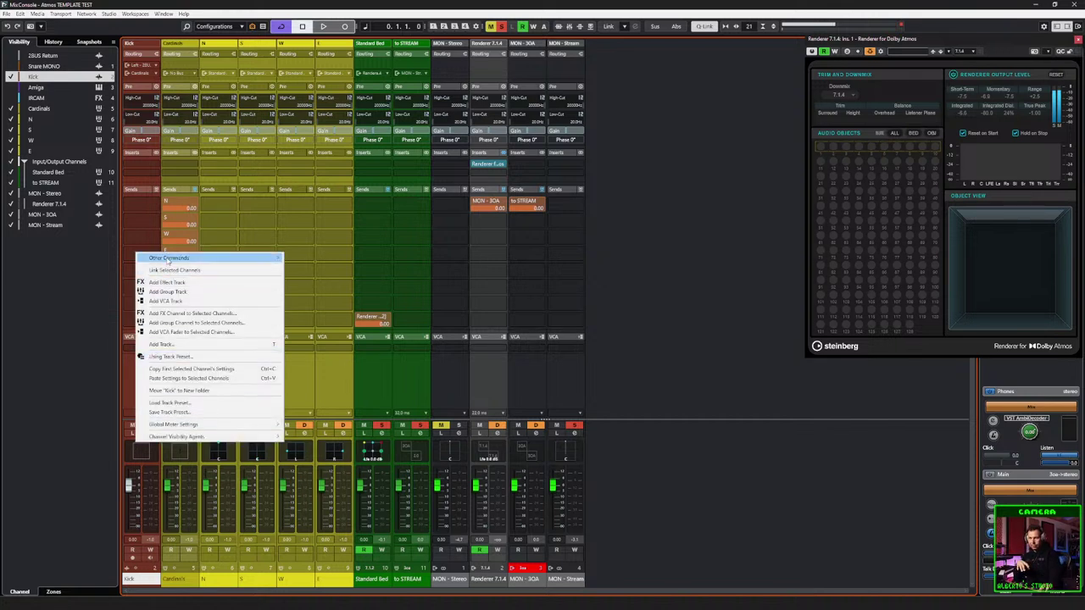
pyautogui.click(118, 392)
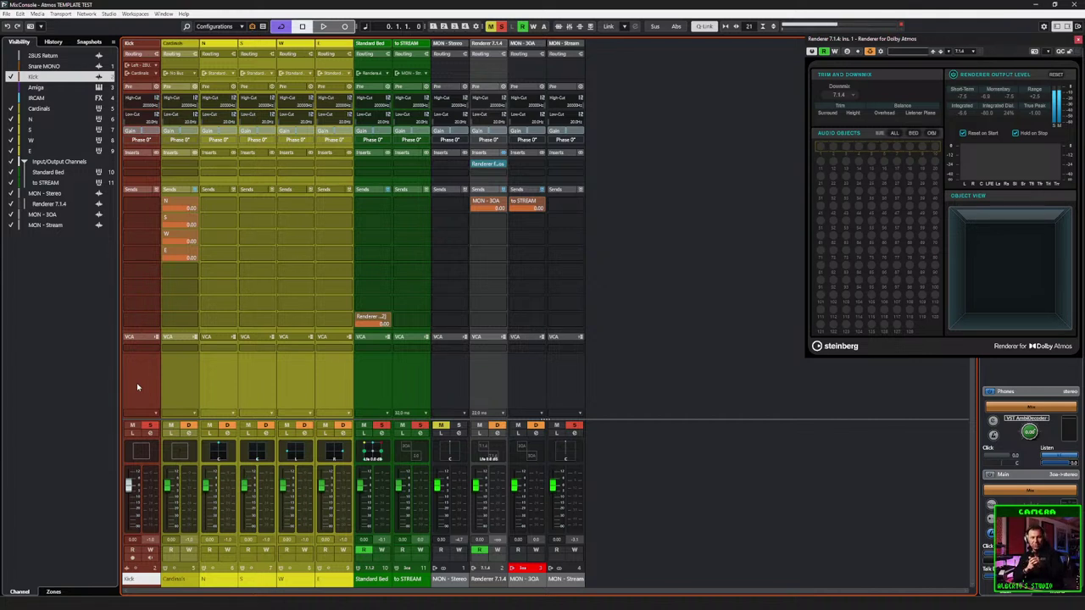
pyautogui.click(178, 376)
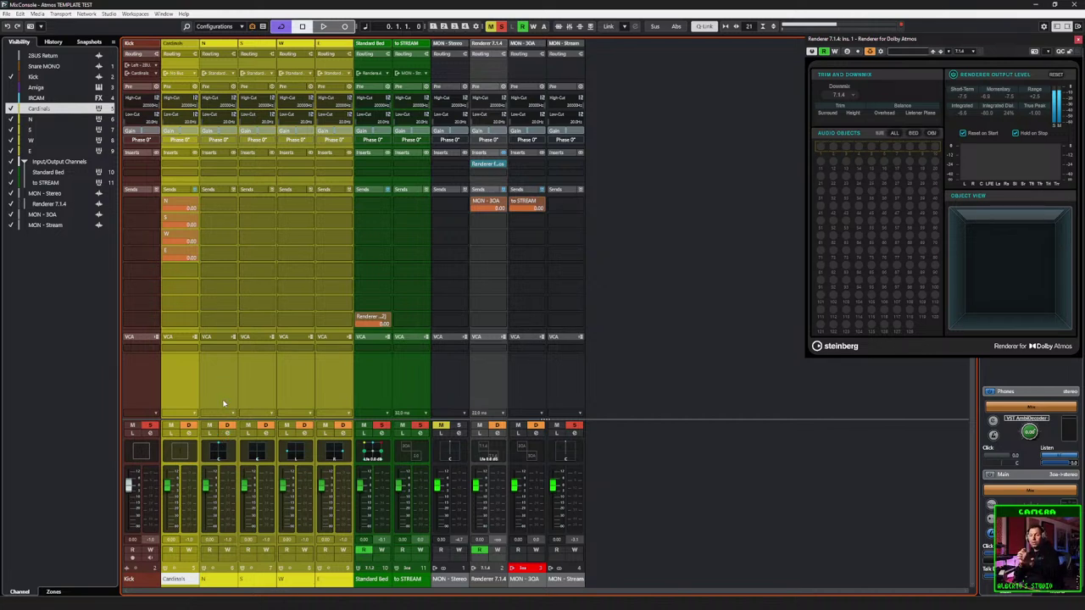
# Step: Inspect the N group's panner, close the panner and renderer windows, and return to the project window
pyautogui.doubleClick(216, 453)
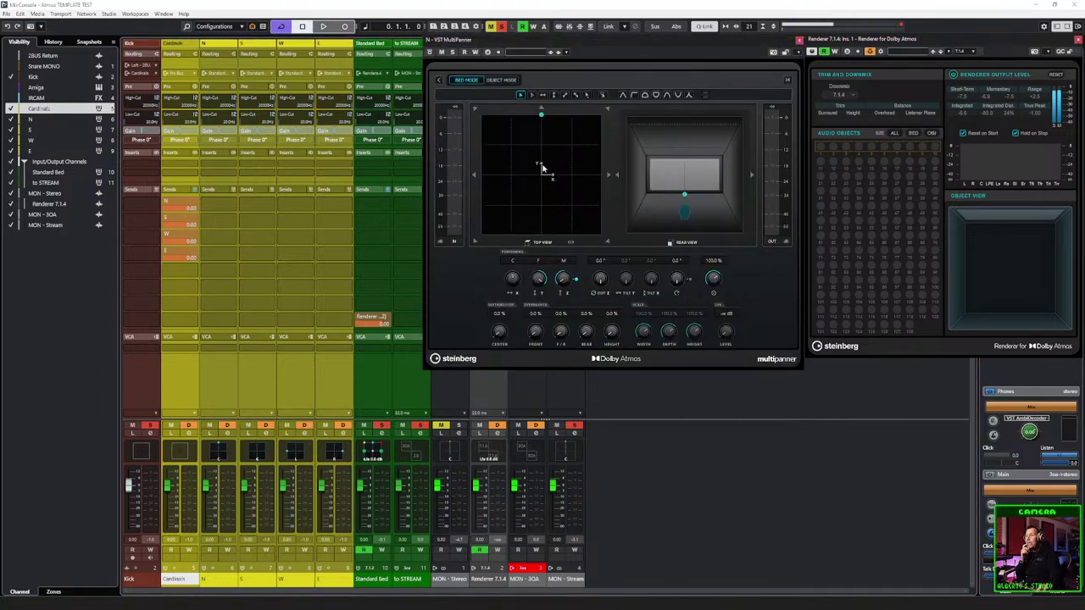
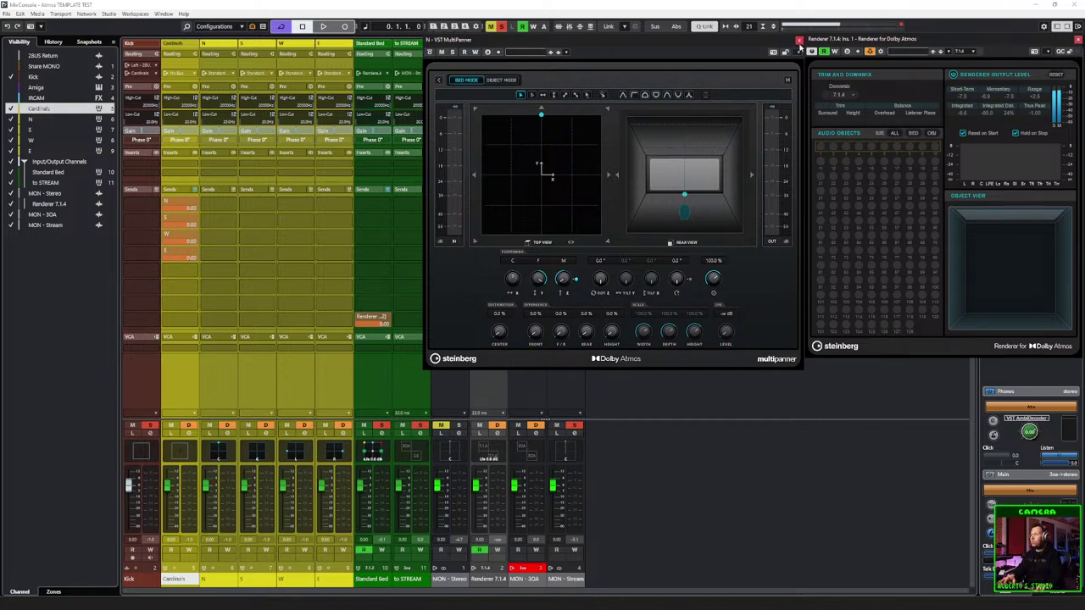
pyautogui.click(800, 40)
pyautogui.click(1078, 40)
pyautogui.press('F3')
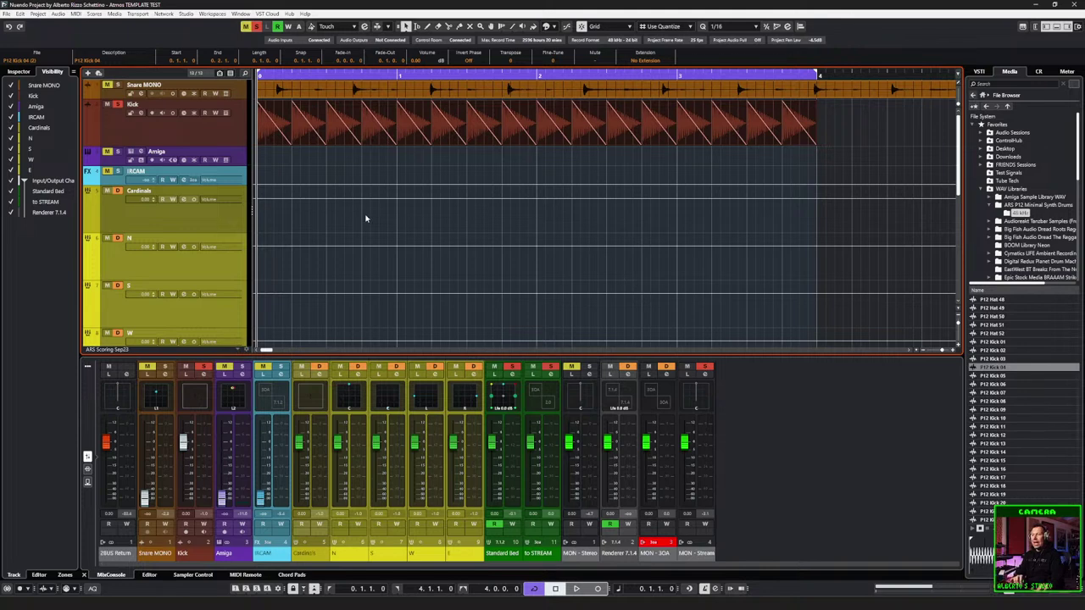
# Step: Begin adding an instrument track below the Kick, with Bass Station II as its instrument
pyautogui.click(212, 127)
pyautogui.hotkey('ctrl', 't')
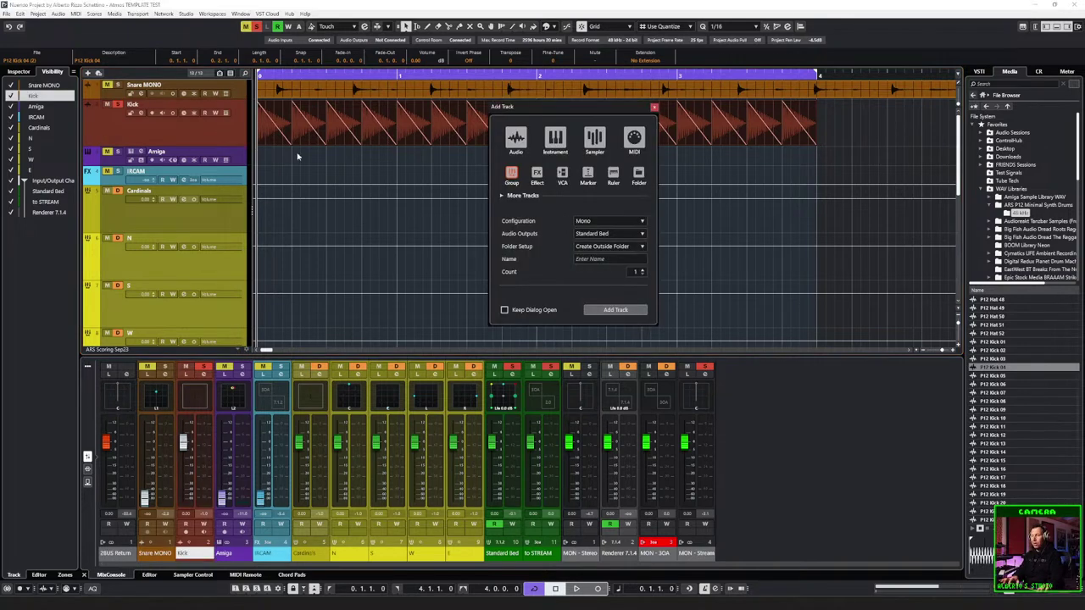
pyautogui.click(555, 139)
pyautogui.click(599, 208)
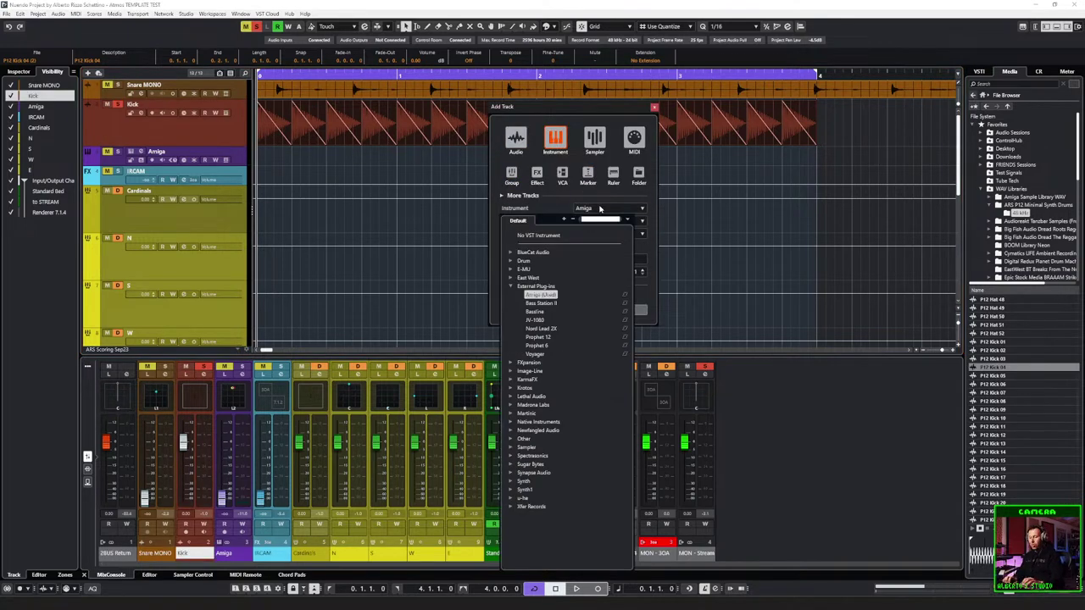
pyautogui.write('bas')
pyautogui.click(541, 277)
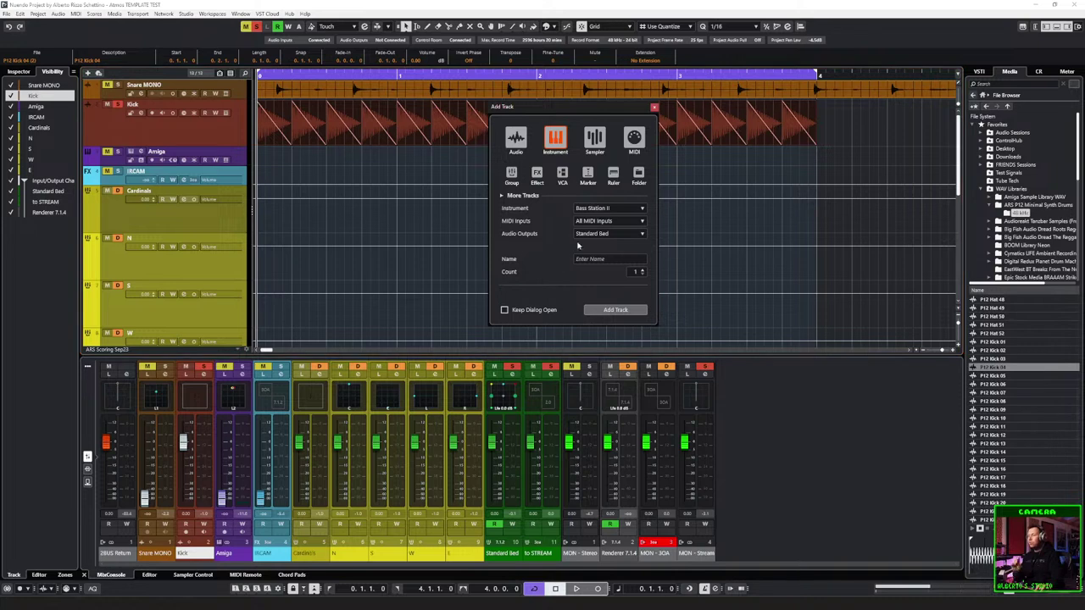
# Step: Set the new track's audio output to Standard Bed, name it Bass Station II and add it
pyautogui.click(588, 238)
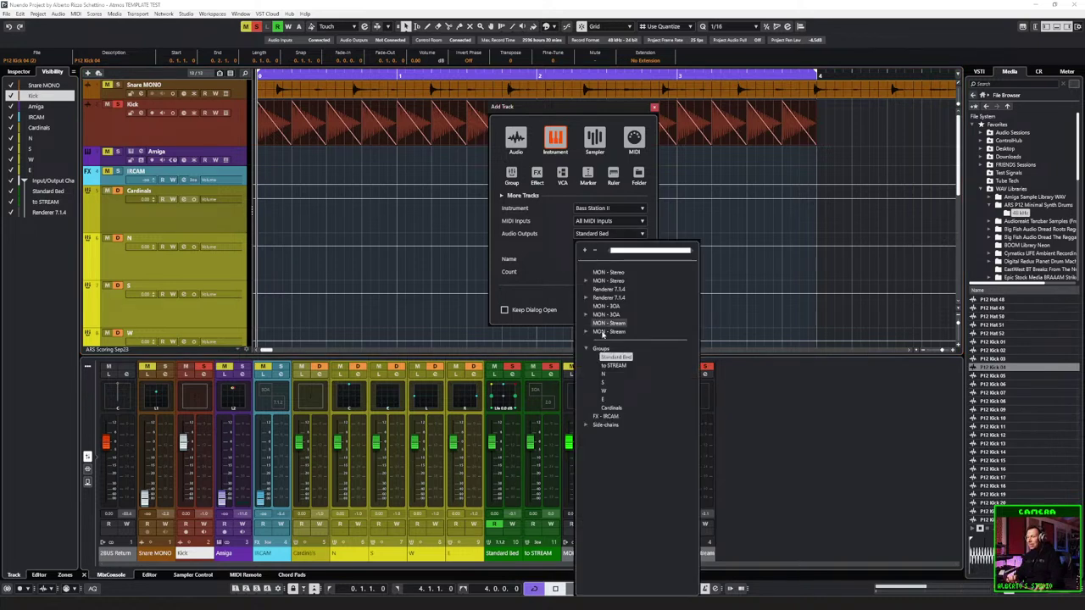
pyautogui.click(606, 409)
pyautogui.click(594, 237)
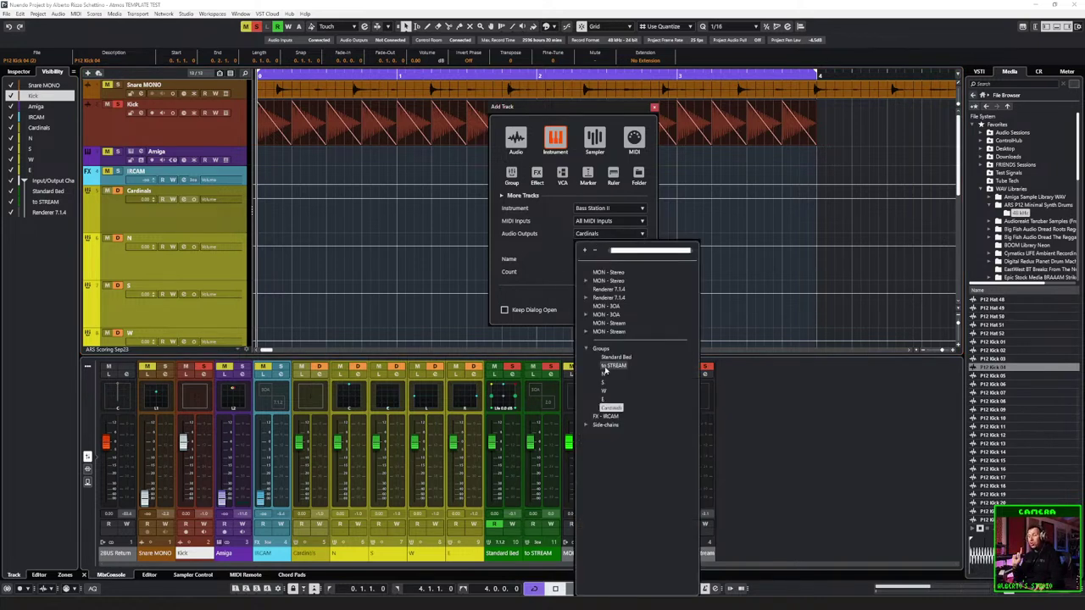
pyautogui.click(610, 362)
pyautogui.click(591, 259)
pyautogui.write('Bass Station II')
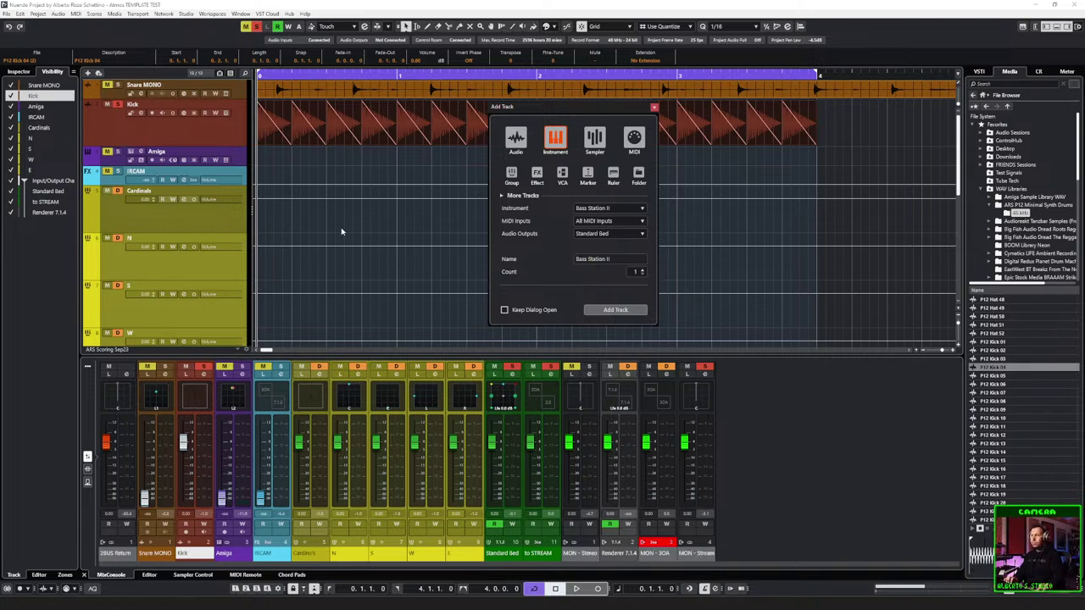
pyautogui.press('Return')
# Step: Draw a one-beat MIDI part on the Bass Station II track from 0.1.1.0 to 0.2.1.0
pyautogui.press('h')
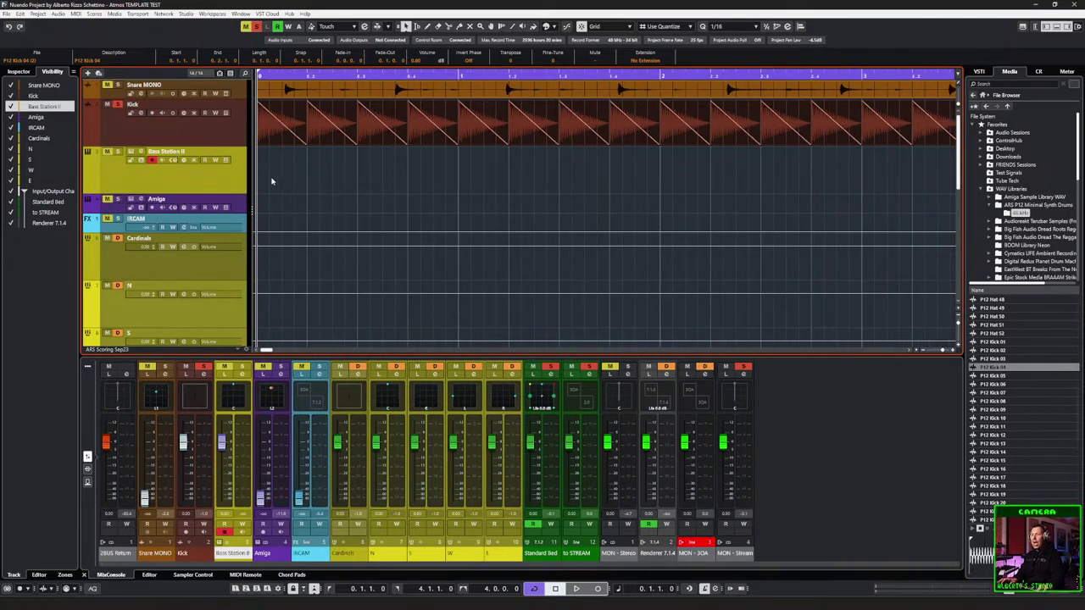
pyautogui.click(267, 179)
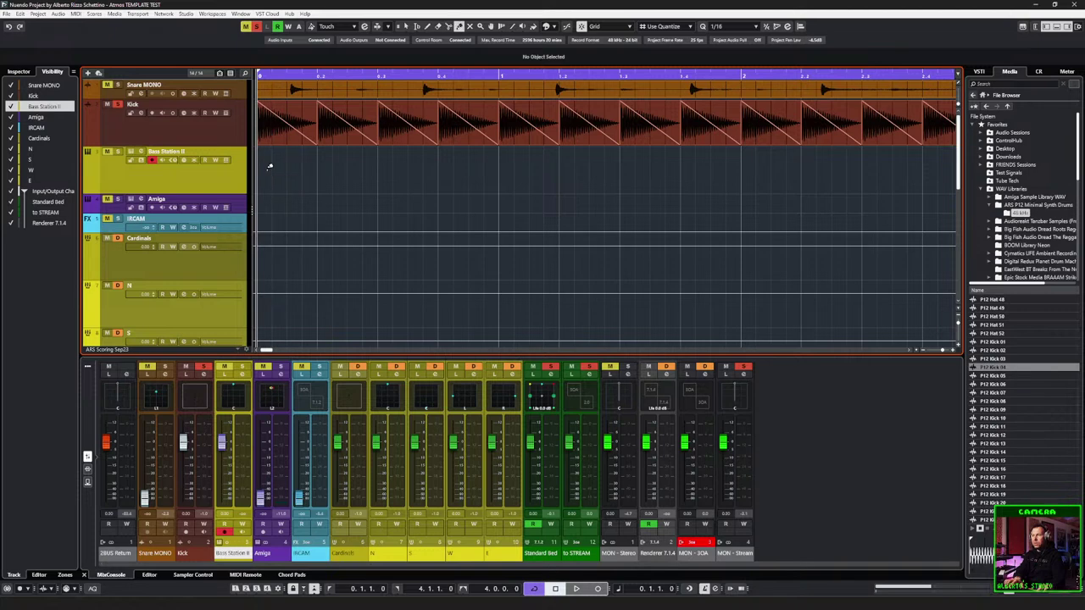
pyautogui.press('7')
pyautogui.press('8')
pyautogui.moveTo(267, 167); pyautogui.dragTo(316, 159)
pyautogui.press('1')
# Step: Enter F1 sixteenth notes on the last three sixteenths of the Bass Station II part's beat, and solo the track
pyautogui.doubleClick(290, 179)
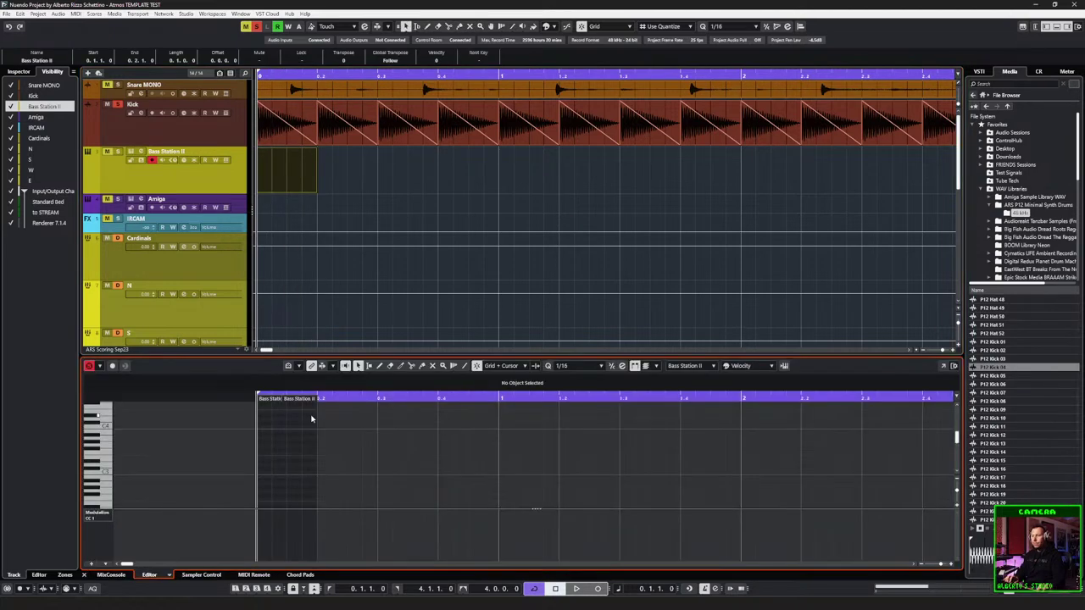
pyautogui.scroll(-2, 109, 469)
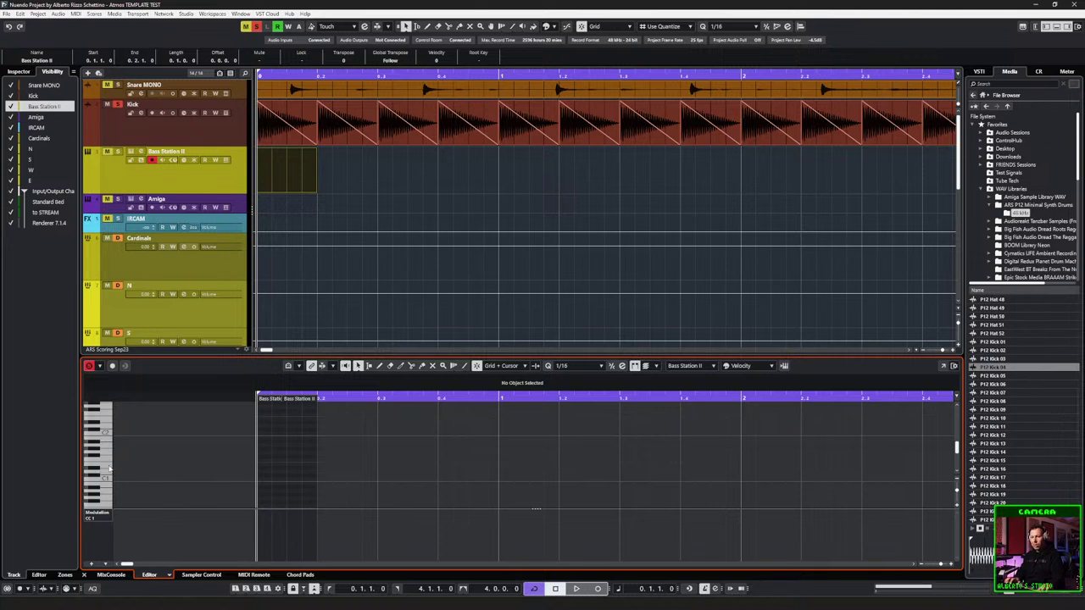
pyautogui.click(263, 461)
pyautogui.click(133, 183)
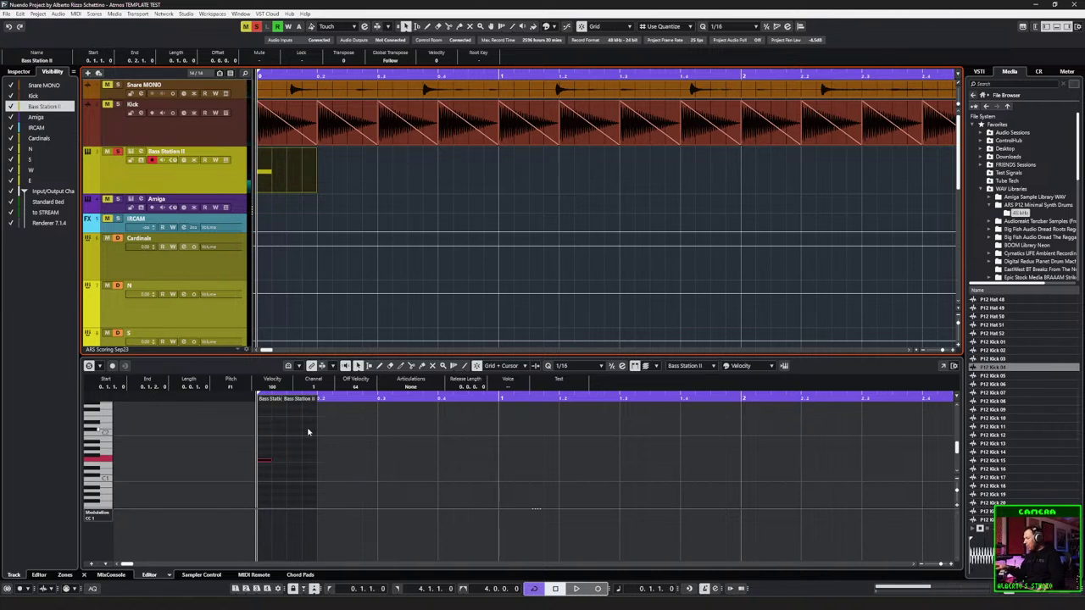
pyautogui.click(262, 448)
pyautogui.moveTo(264, 460); pyautogui.dragTo(316, 462)
# Step: Duplicate the Bass Station II parts repeatedly until they fill the loop up to bar 4
pyautogui.click(295, 187)
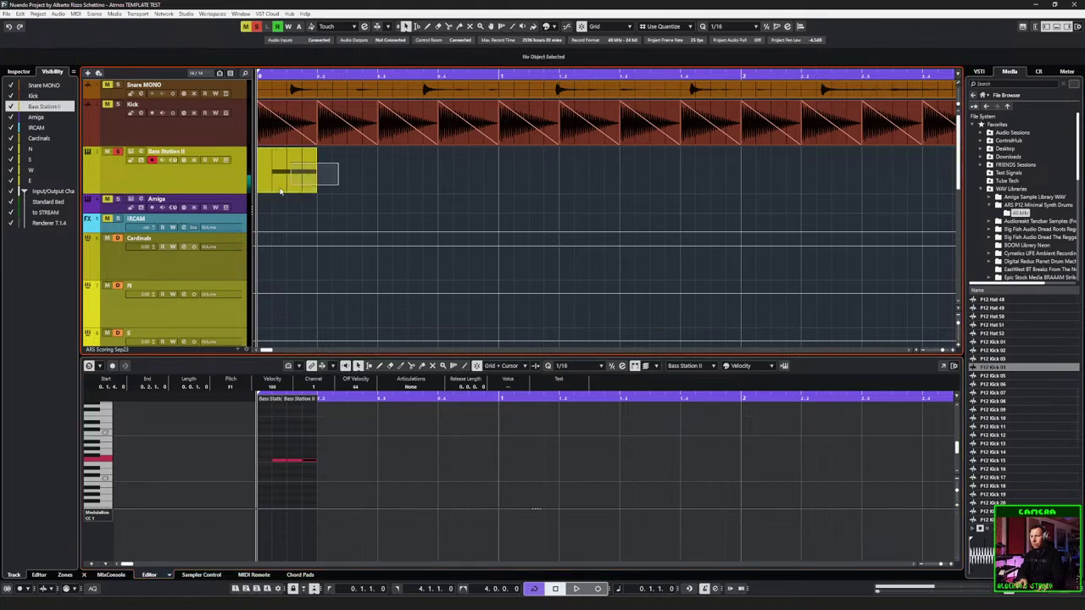
pyautogui.hotkey('ctrl', 'd')
pyautogui.hotkey('ctrl', 'd')
pyautogui.hotkey('ctrl', 'd')
pyautogui.moveTo(354, 181); pyautogui.dragTo(293, 181)
pyautogui.hotkey('ctrl', 'd')
pyautogui.hotkey('ctrl', 'd')
pyautogui.hotkey('ctrl', 'd')
pyautogui.hscroll(3, 286, 198)
pyautogui.press('g')
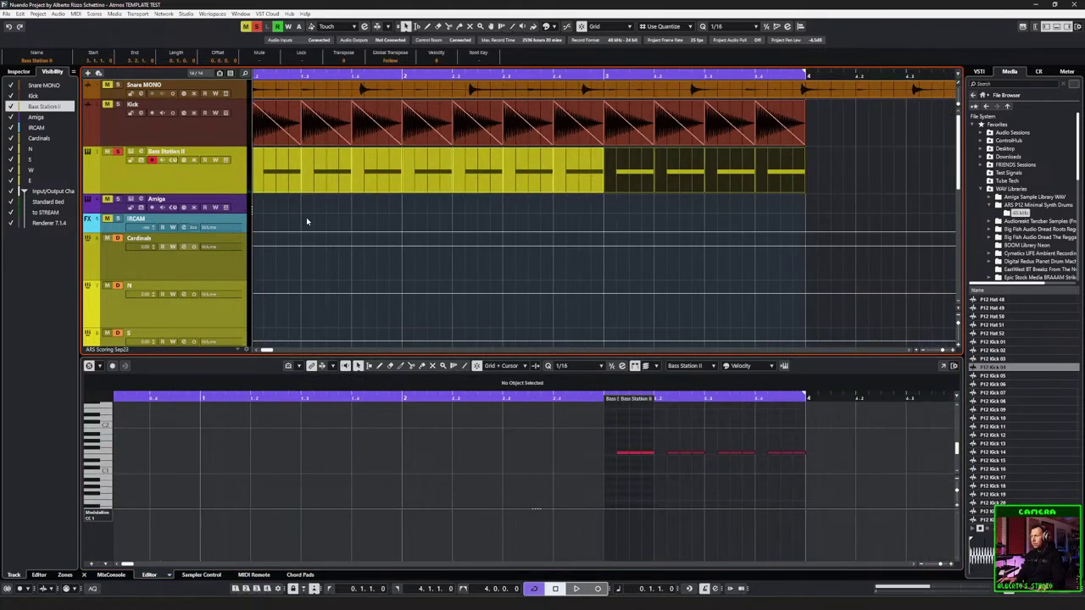
pyautogui.press('g')
pyautogui.press('g')
pyautogui.moveTo(635, 117); pyautogui.dragTo(264, 215)
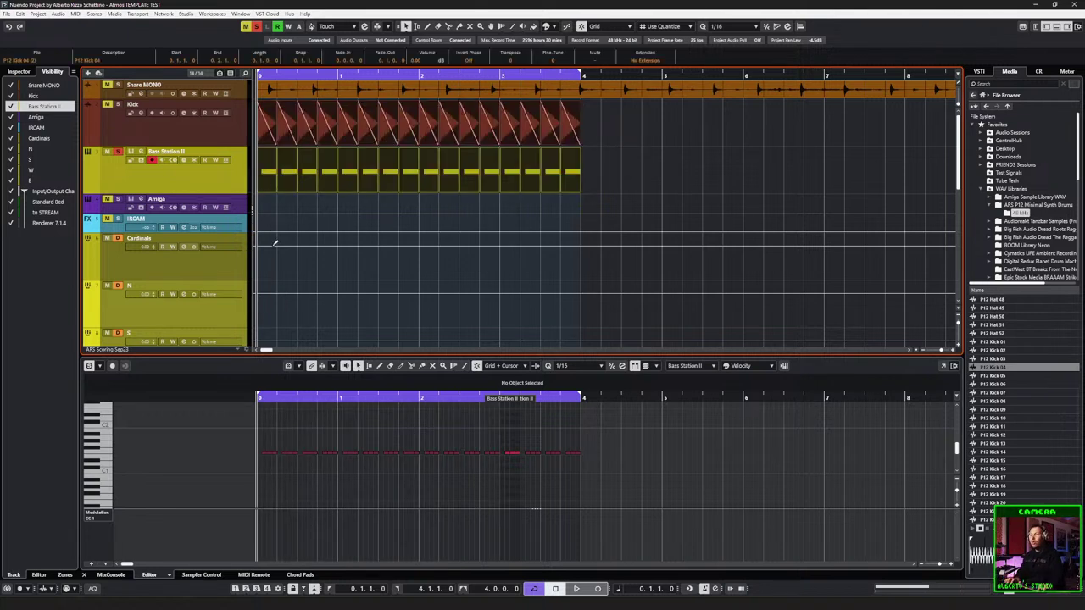
# Step: Audition the loop and transpose all the Bass Station II notes down one octave during playback
pyautogui.press('space')
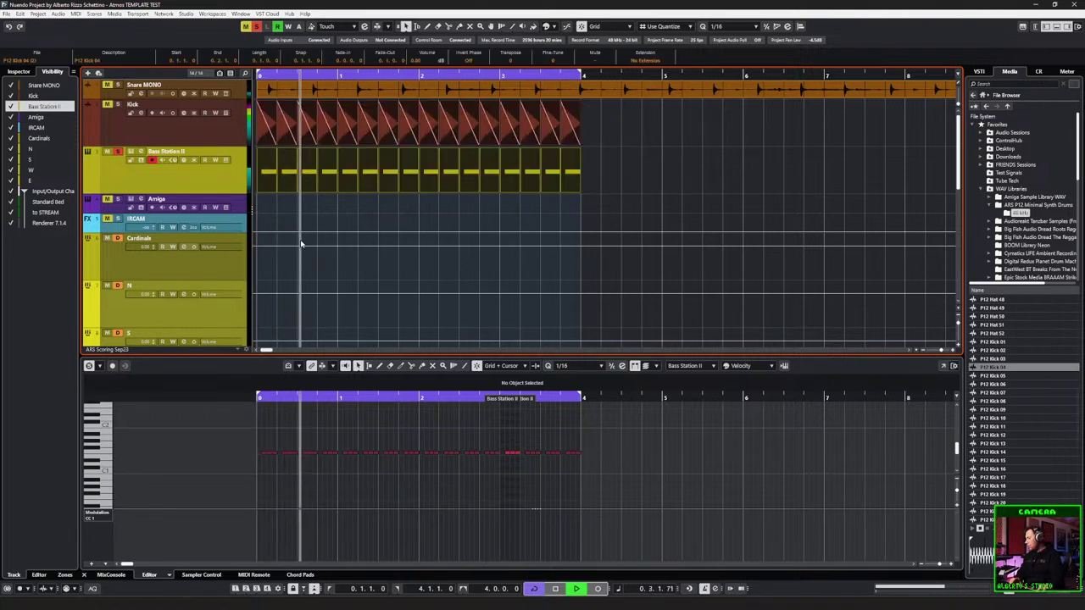
pyautogui.press('space')
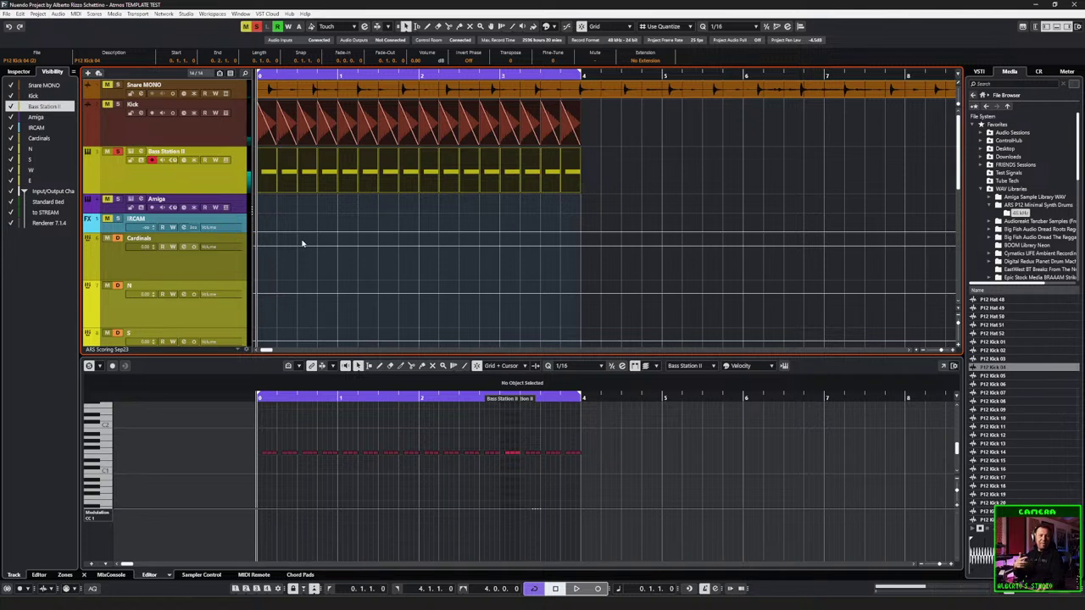
pyautogui.press('space')
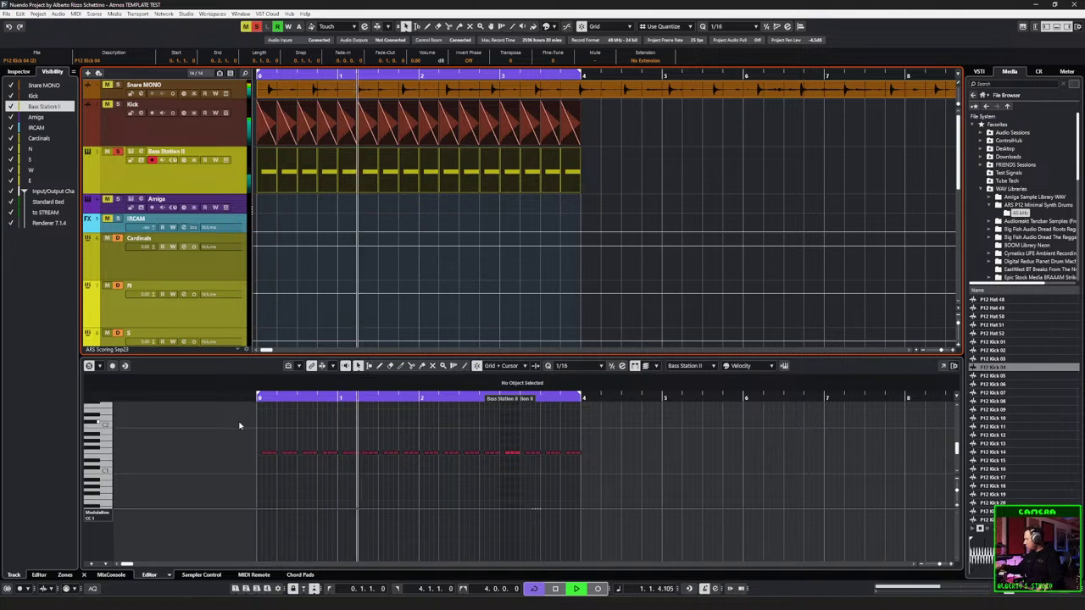
pyautogui.moveTo(218, 426); pyautogui.dragTo(690, 479)
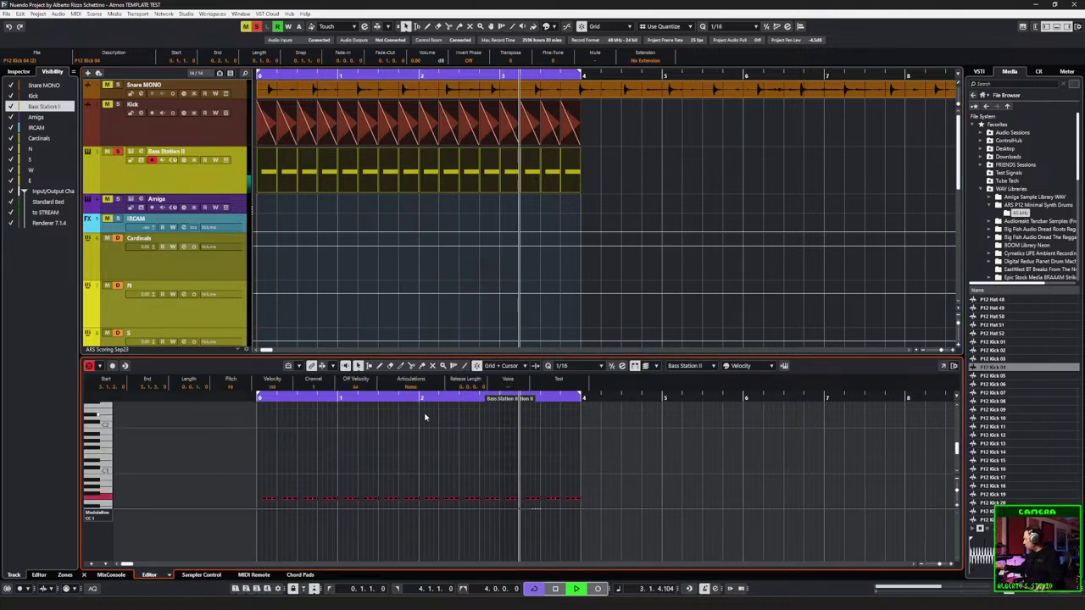
pyautogui.press('space')
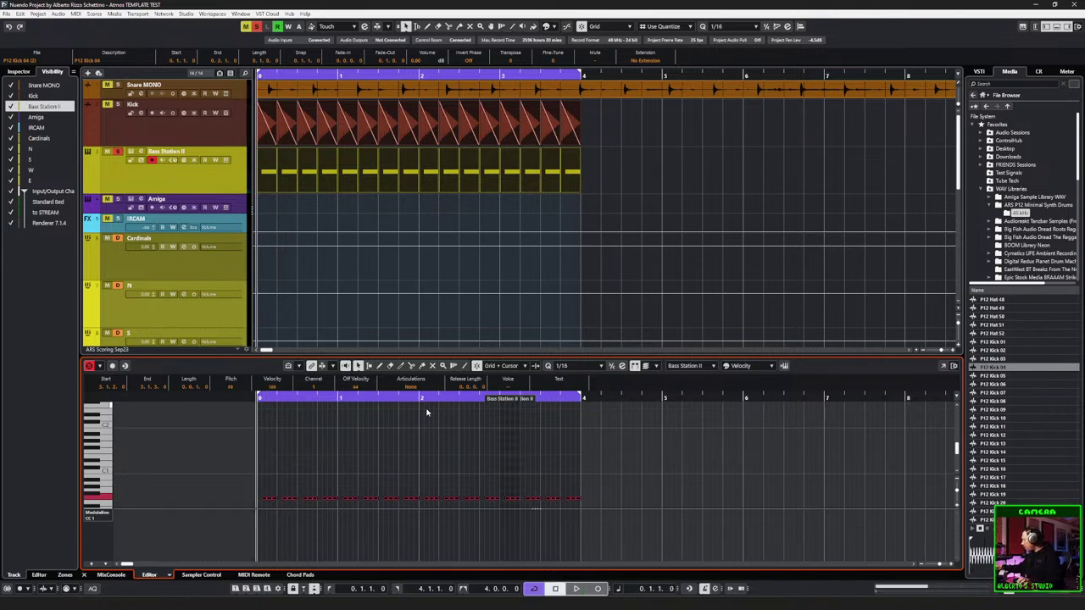
pyautogui.press('space')
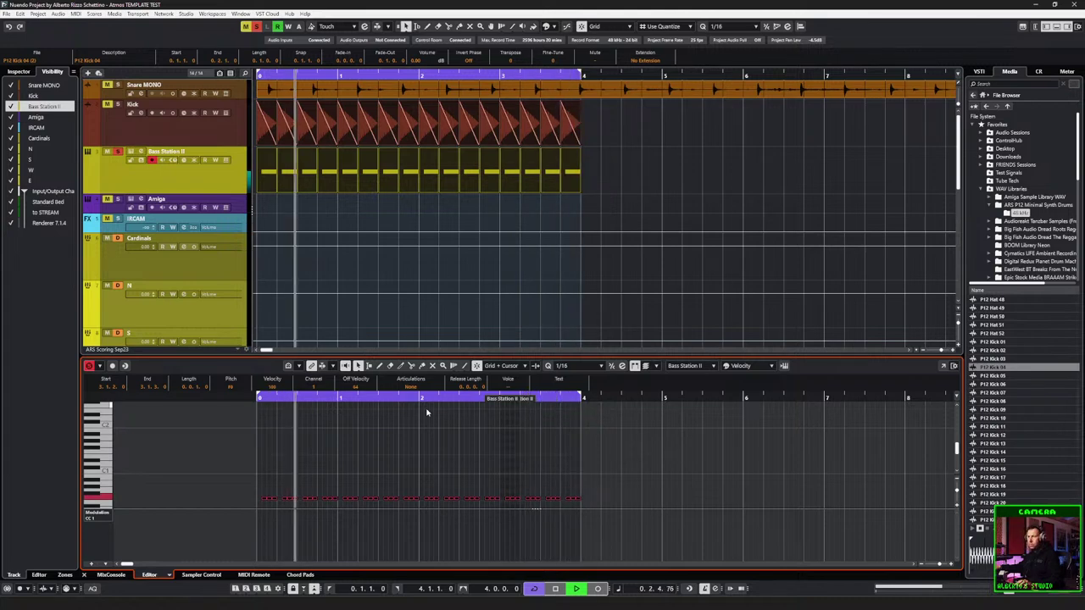
pyautogui.press('space')
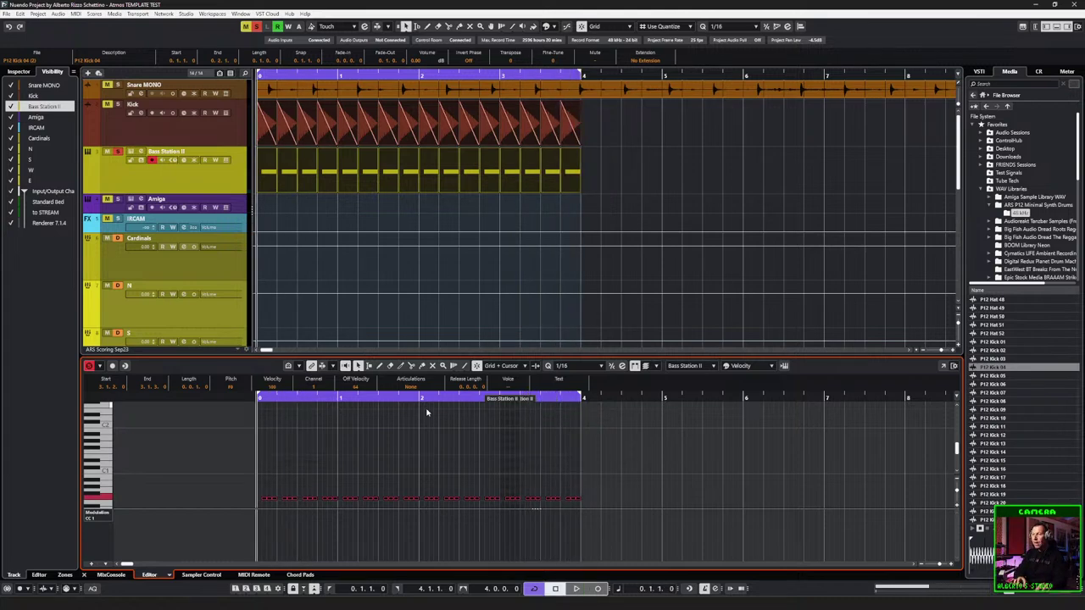
# Step: Check the Bass Station II channel's panner in the mixer and close it
pyautogui.press('F3')
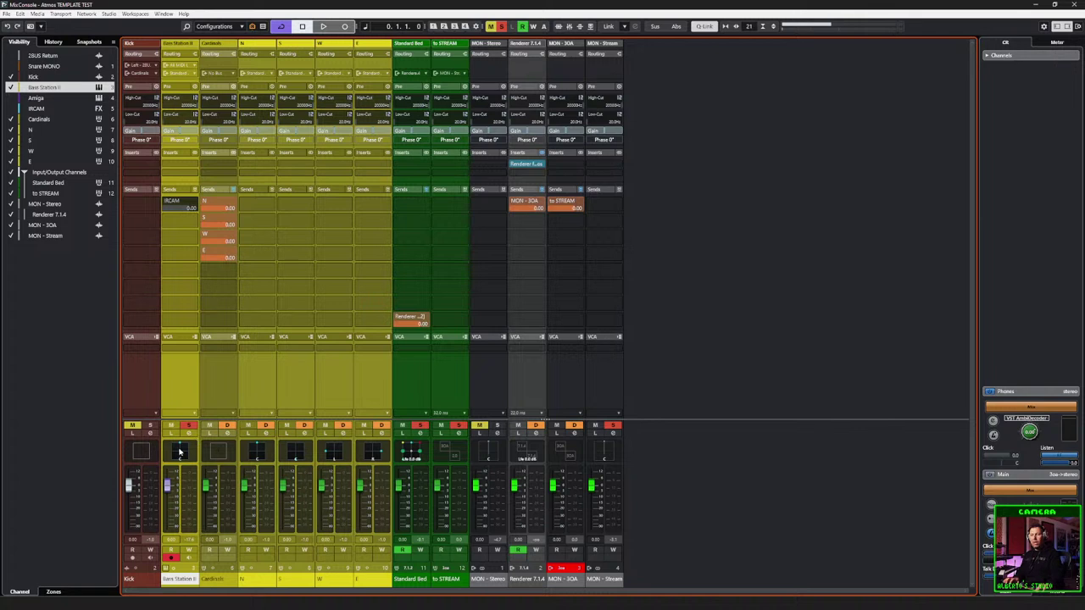
pyautogui.doubleClick(181, 452)
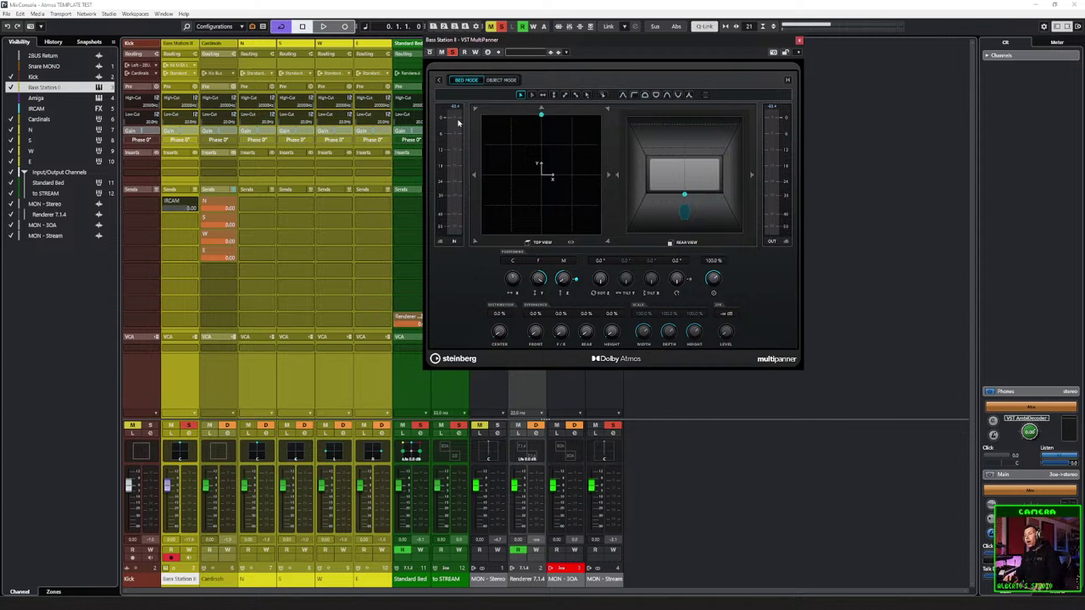
pyautogui.click(799, 41)
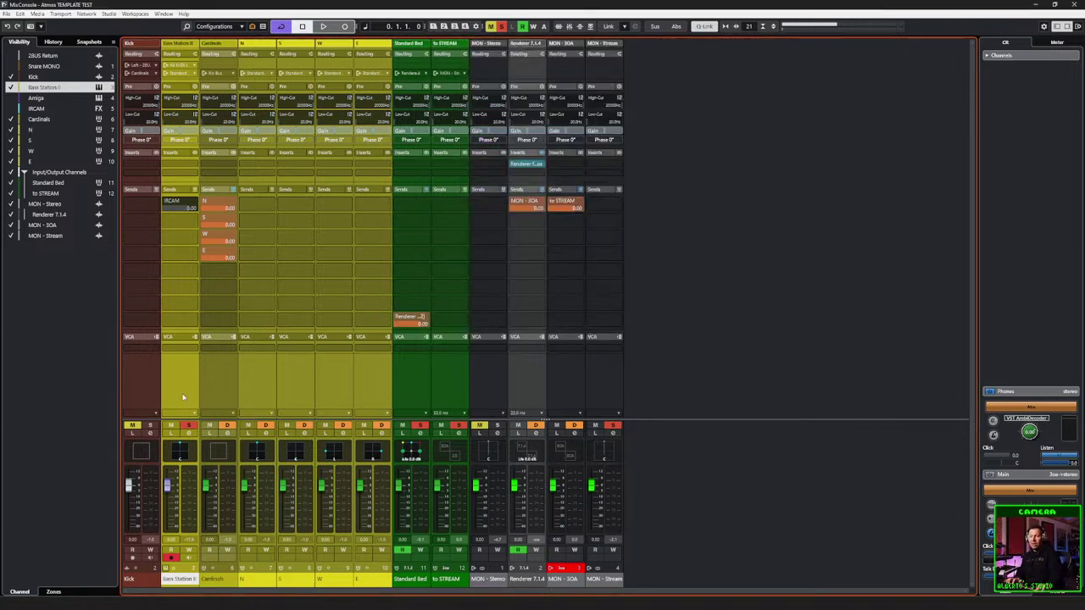
# Step: Solo the Kick alongside Bass Station II, play the loop and bring up the mixer during playback
pyautogui.press('space')
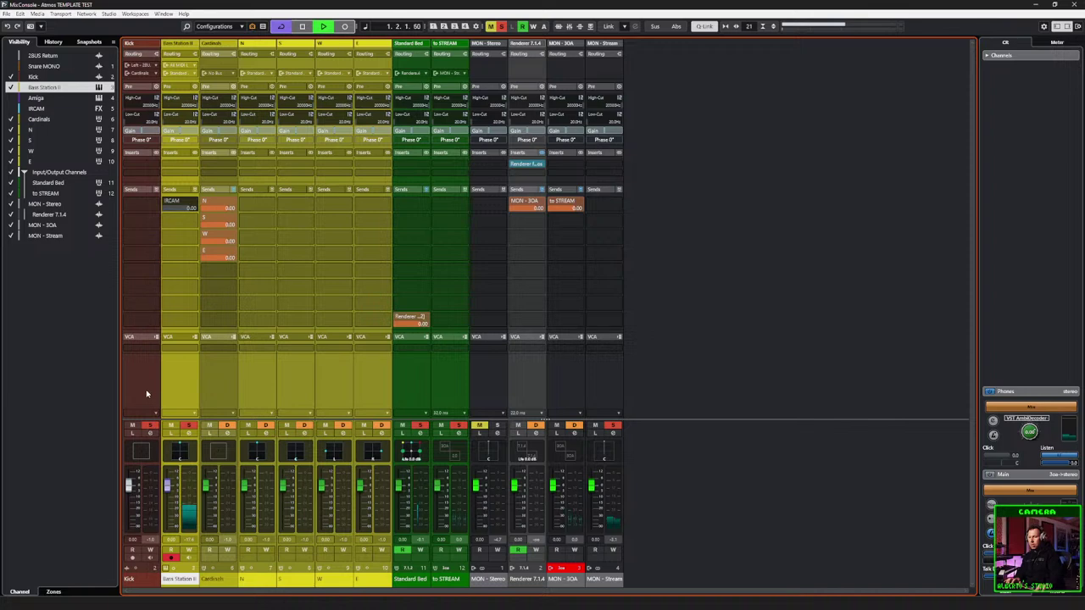
pyautogui.press('space')
pyautogui.press('F3')
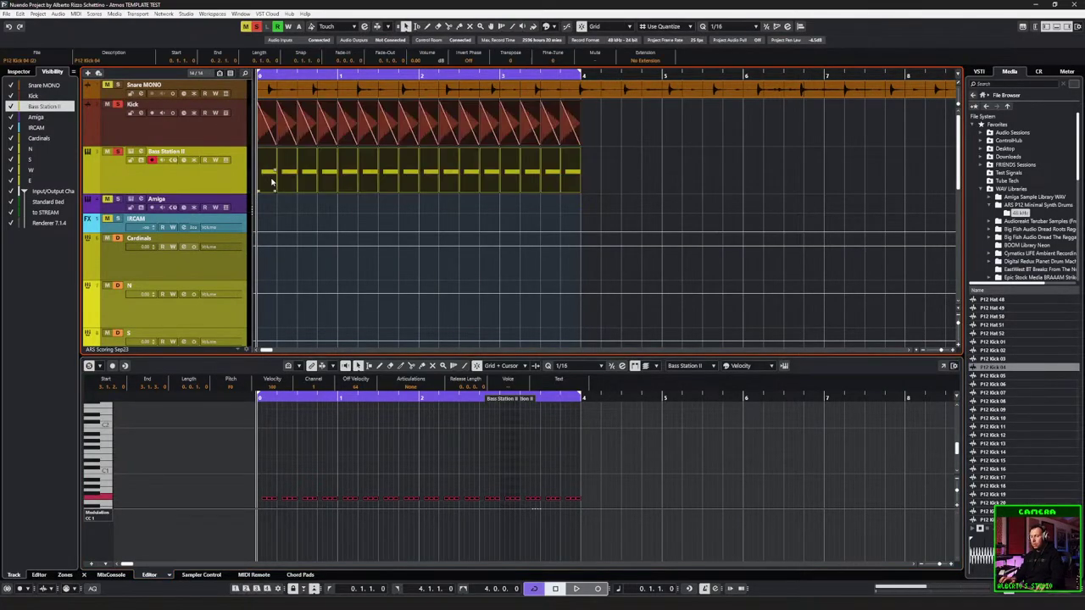
pyautogui.press('space')
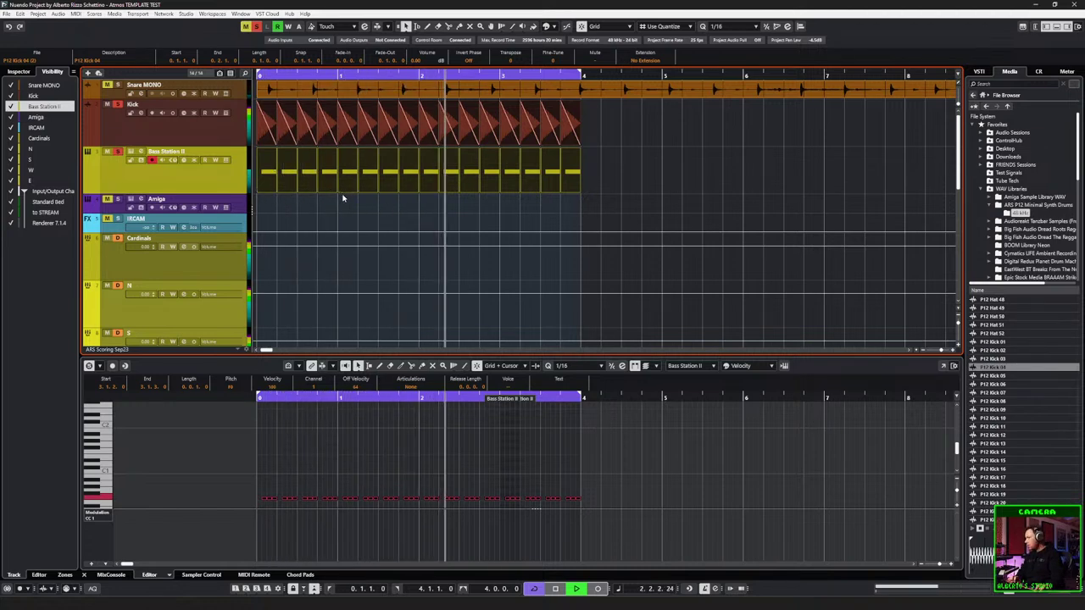
pyautogui.press('F3')
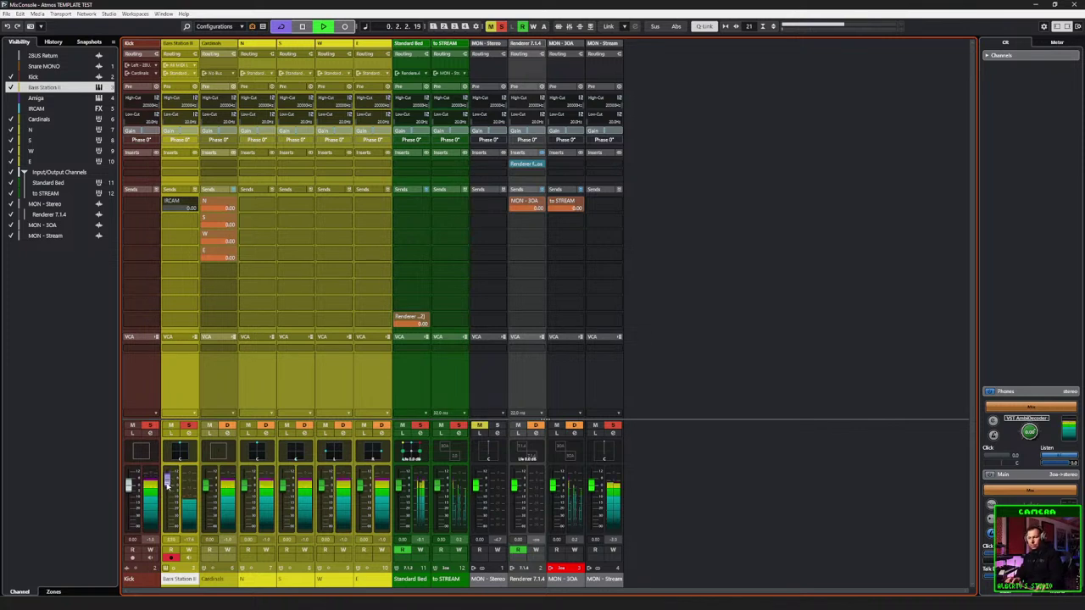
# Step: Stop playback and route the Bass Station II output to the Cardinals group
pyautogui.press('space')
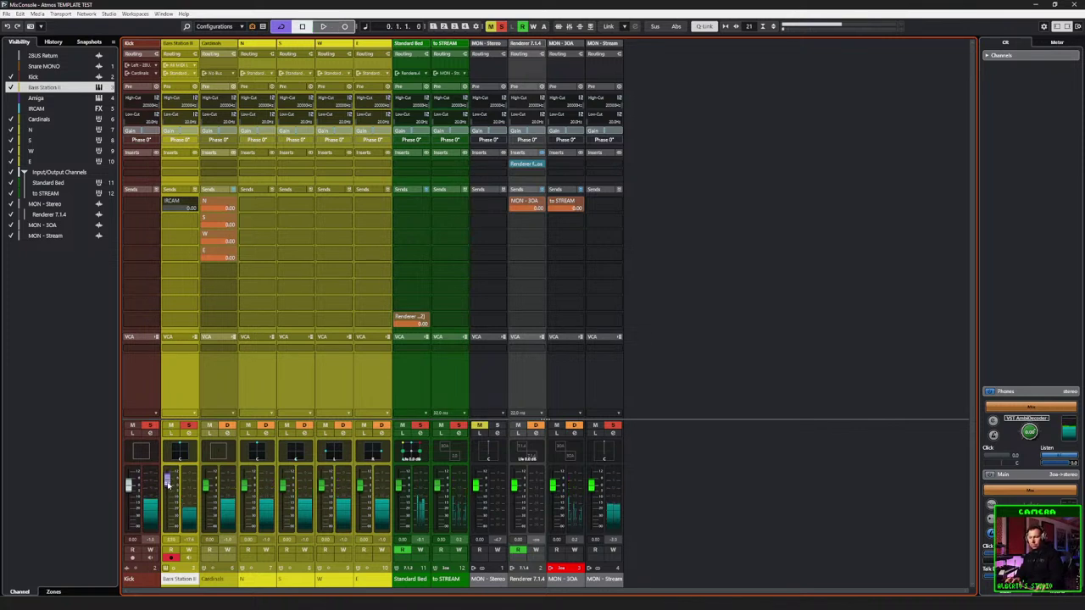
pyautogui.click(196, 74)
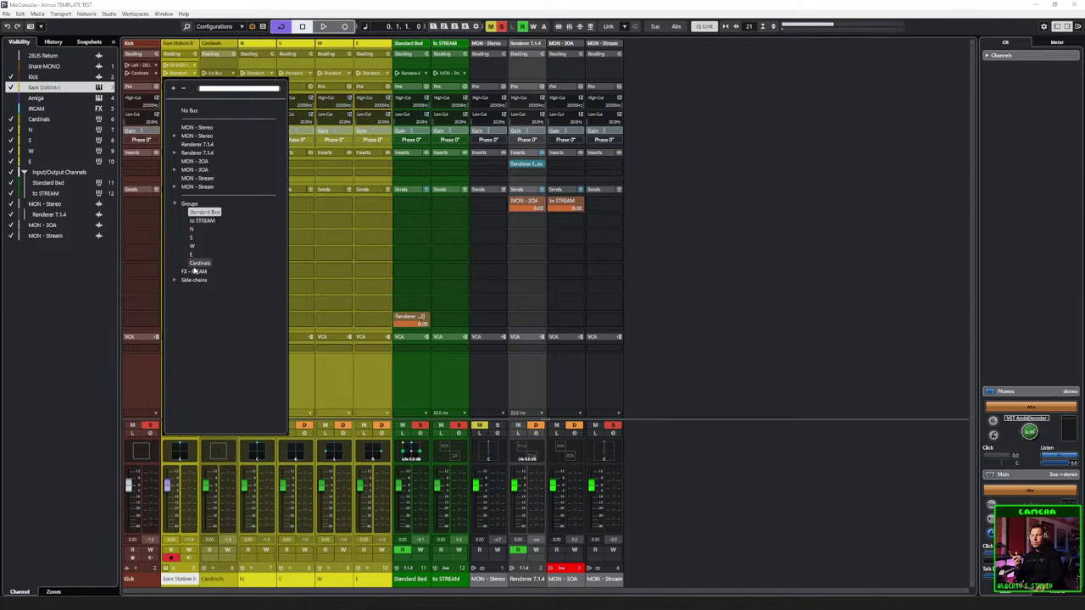
pyautogui.click(193, 294)
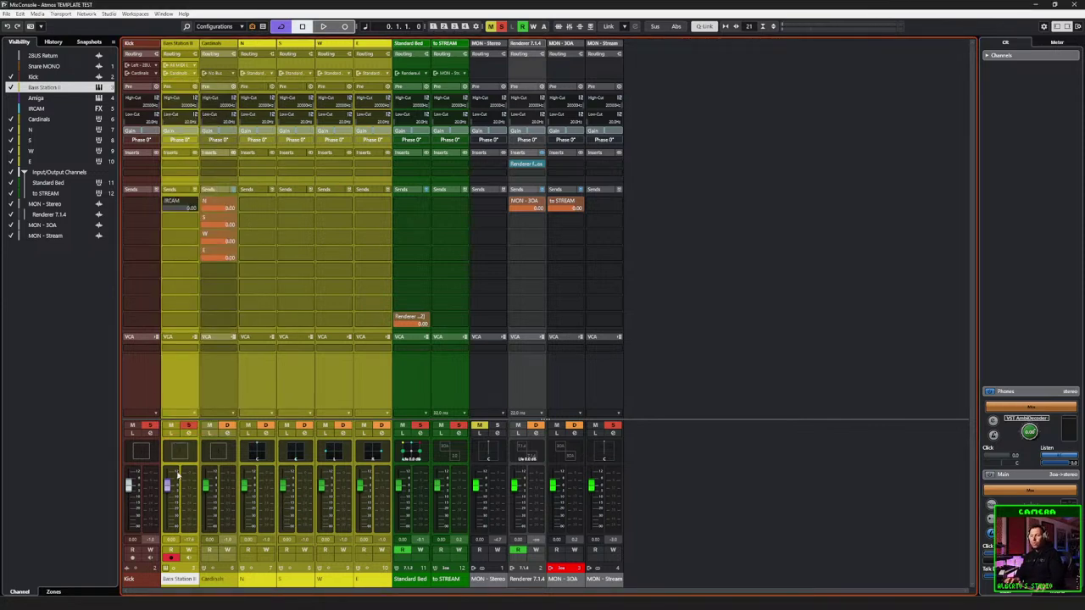
# Step: Audition the Kick and Bass Station II through the Cardinals group, adjusting the Bass Station II fader during playback
pyautogui.press('space')
pyautogui.moveTo(167, 484); pyautogui.dragTo(170, 478)
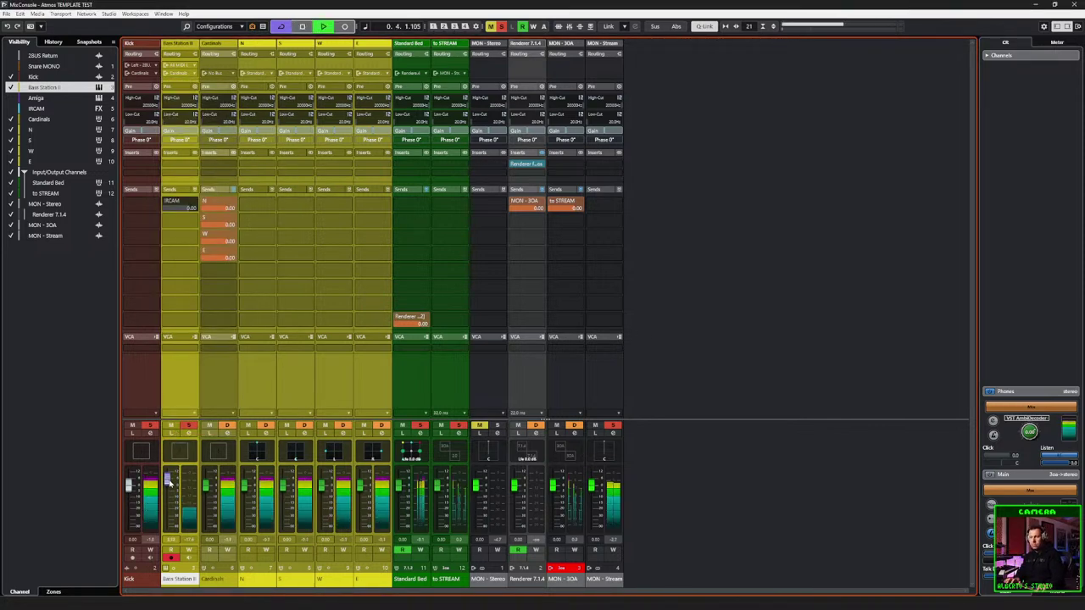
pyautogui.press('space')
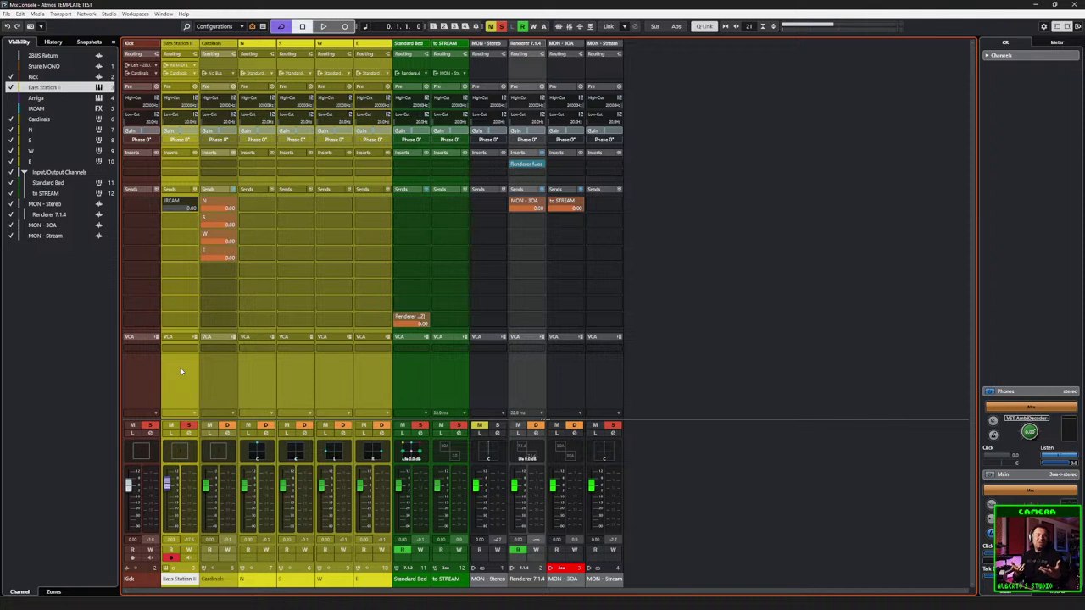
pyautogui.press('space')
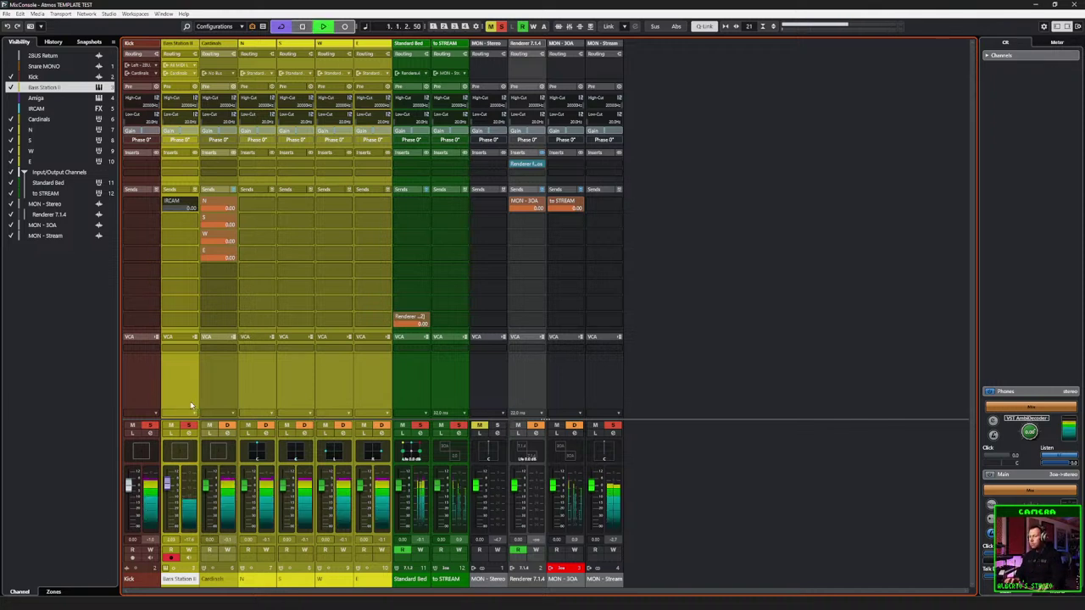
pyautogui.press('space')
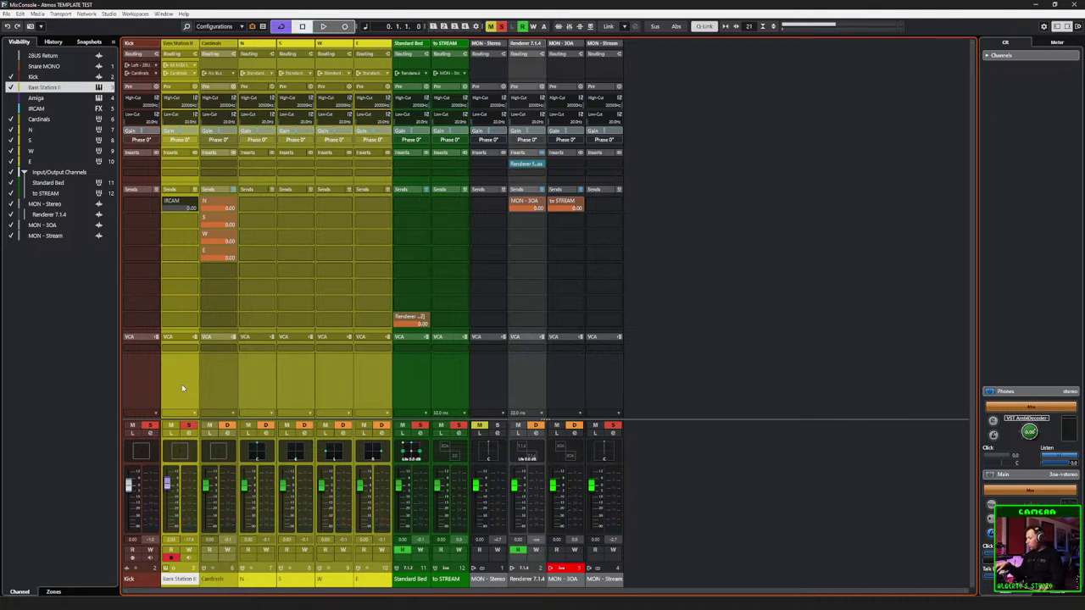
pyautogui.press('space')
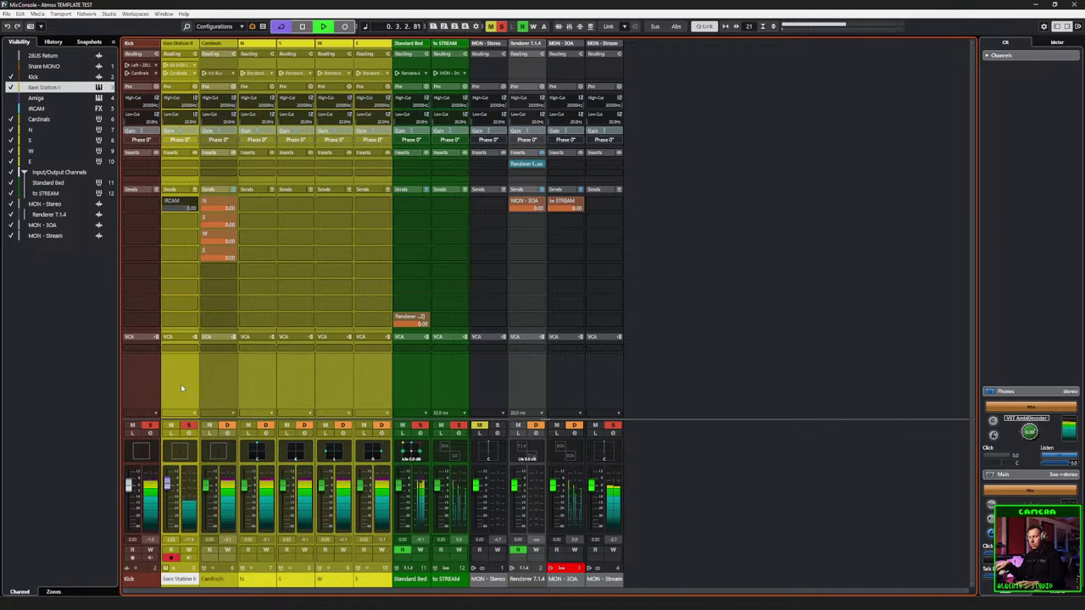
pyautogui.press('space')
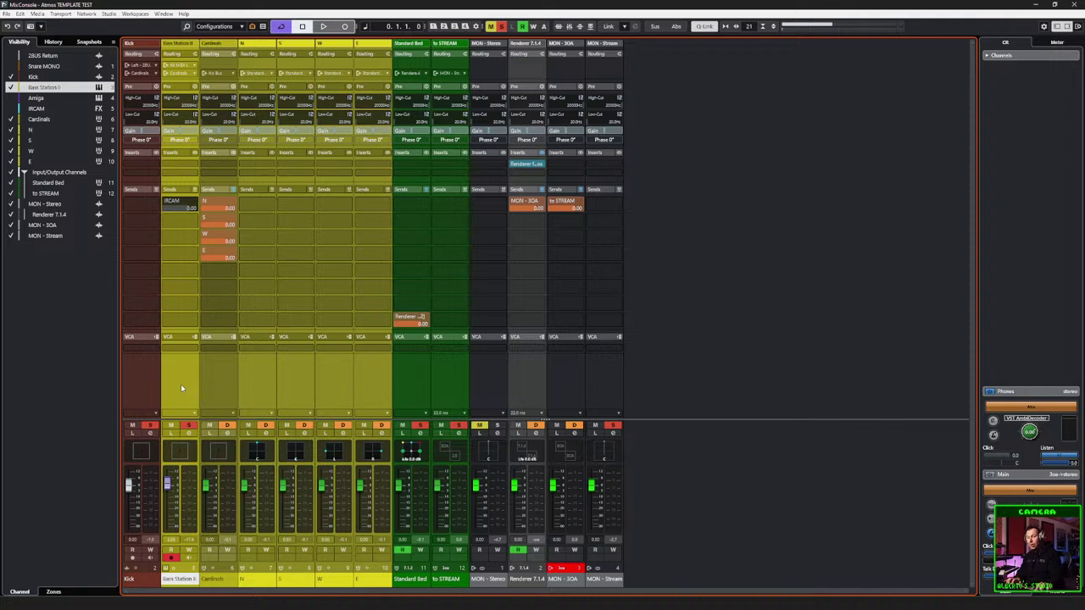
# Step: Show and solo the Amiga channel in the mixer, raising its fader while the loop plays
pyautogui.click(10, 98)
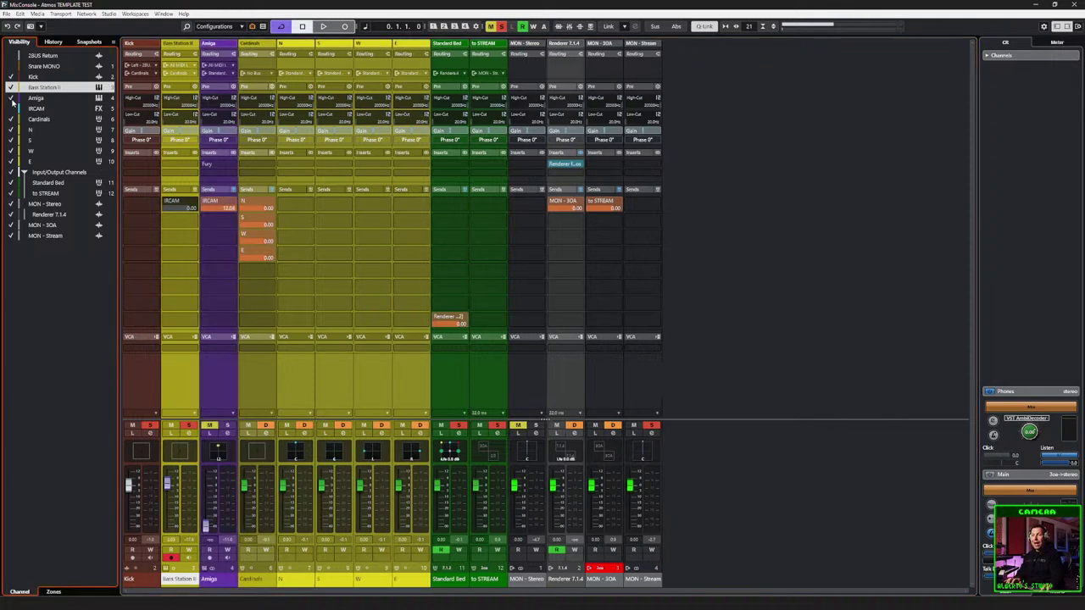
pyautogui.click(37, 99)
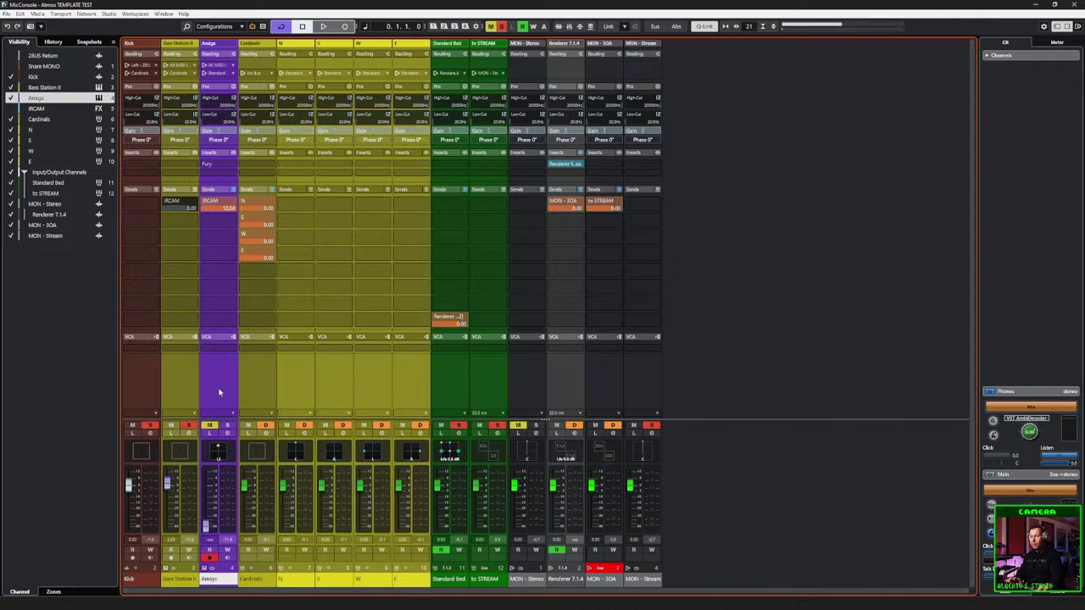
pyautogui.click(226, 425)
pyautogui.press('space')
pyautogui.moveTo(206, 485); pyautogui.dragTo(211, 489)
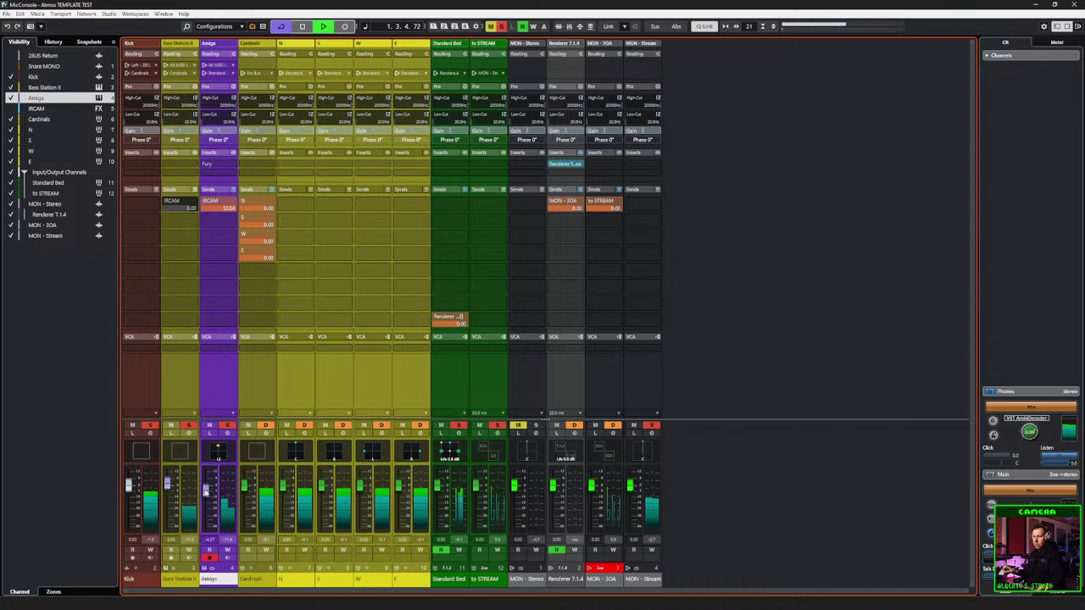
pyautogui.press('space')
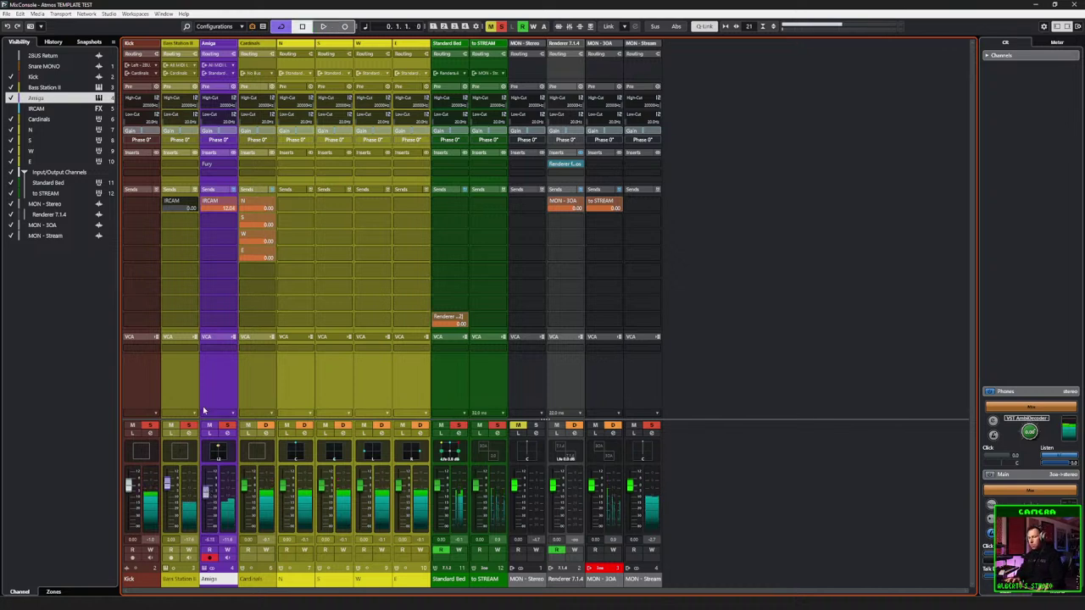
# Step: Reset the Amiga channel's fader to 0 dB and leave the channel soloed and unmuted
pyautogui.click(209, 426)
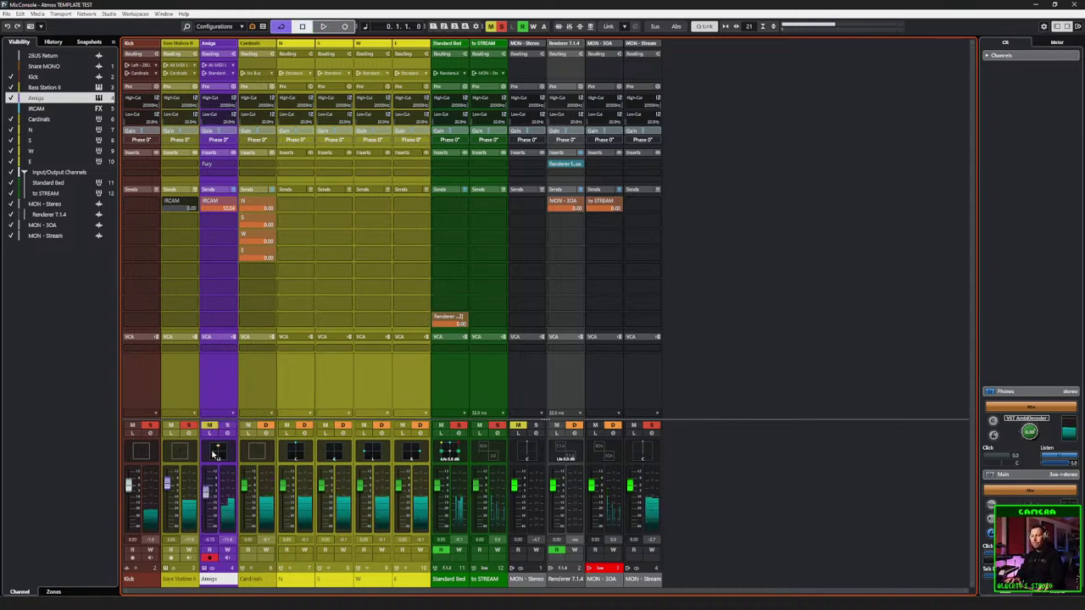
pyautogui.moveTo(206, 491); pyautogui.dragTo(207, 522)
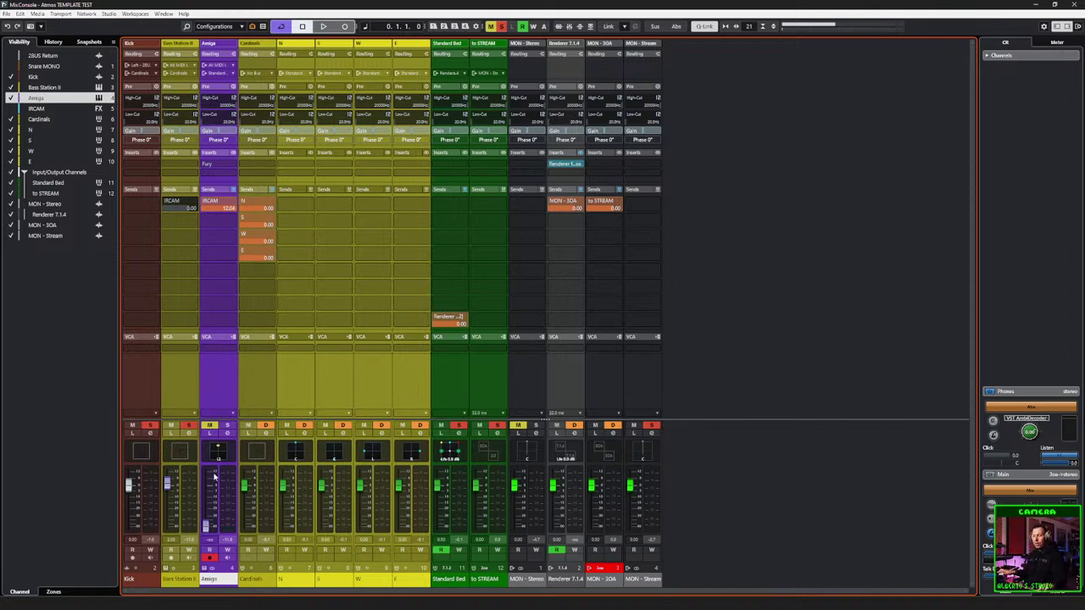
pyautogui.keyDown('ctrl'); pyautogui.click(206, 527); pyautogui.keyUp('ctrl')
pyautogui.click(226, 428)
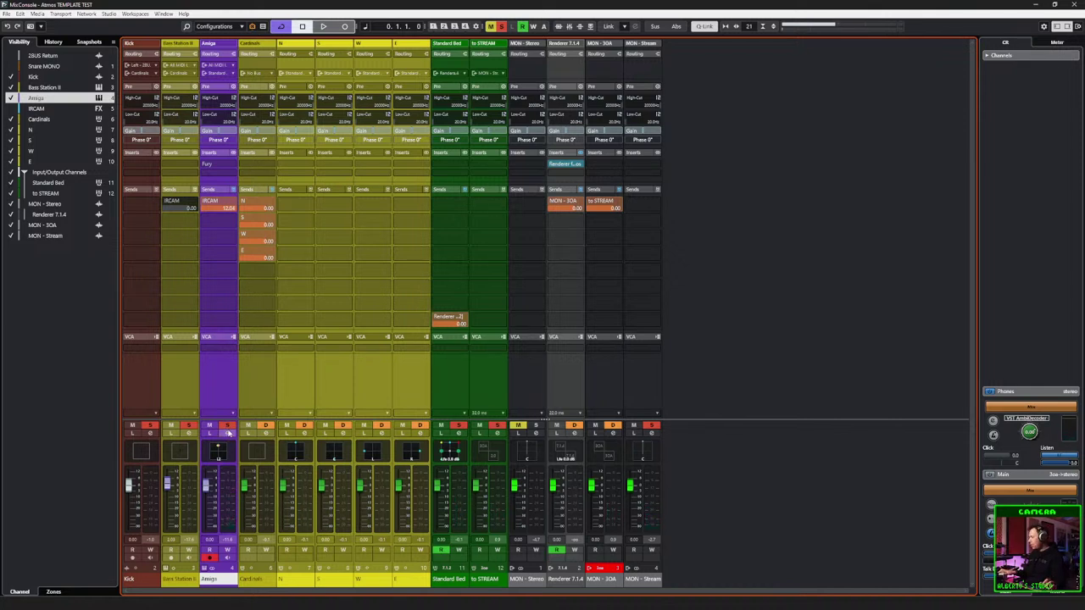
pyautogui.click(208, 424)
# Step: Copy the first Bass Station II part onto the Amiga track at the loop start in the project window
pyautogui.press('F3')
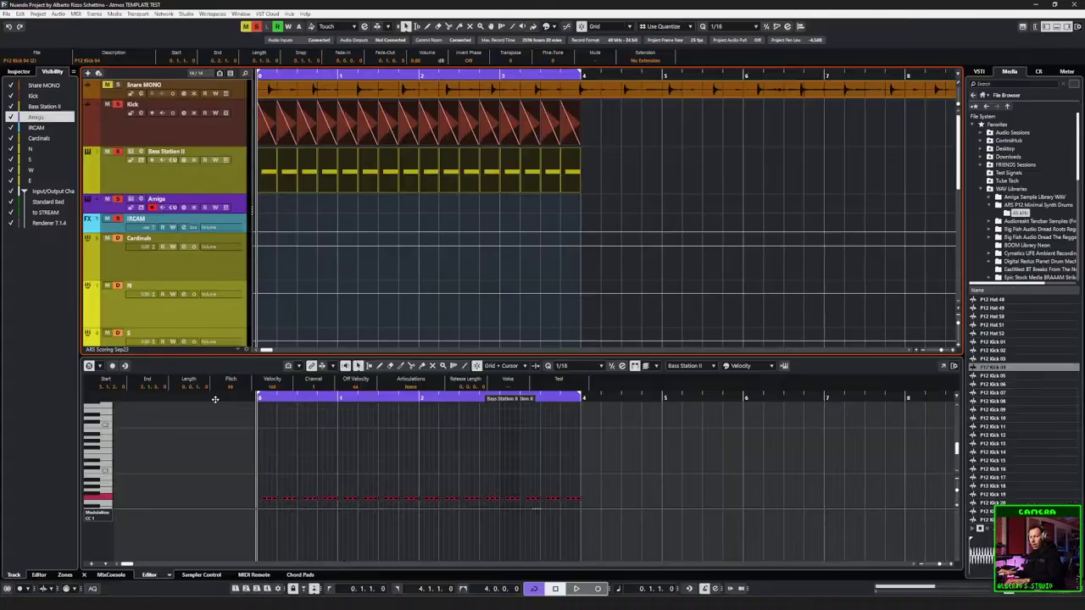
pyautogui.click(269, 187)
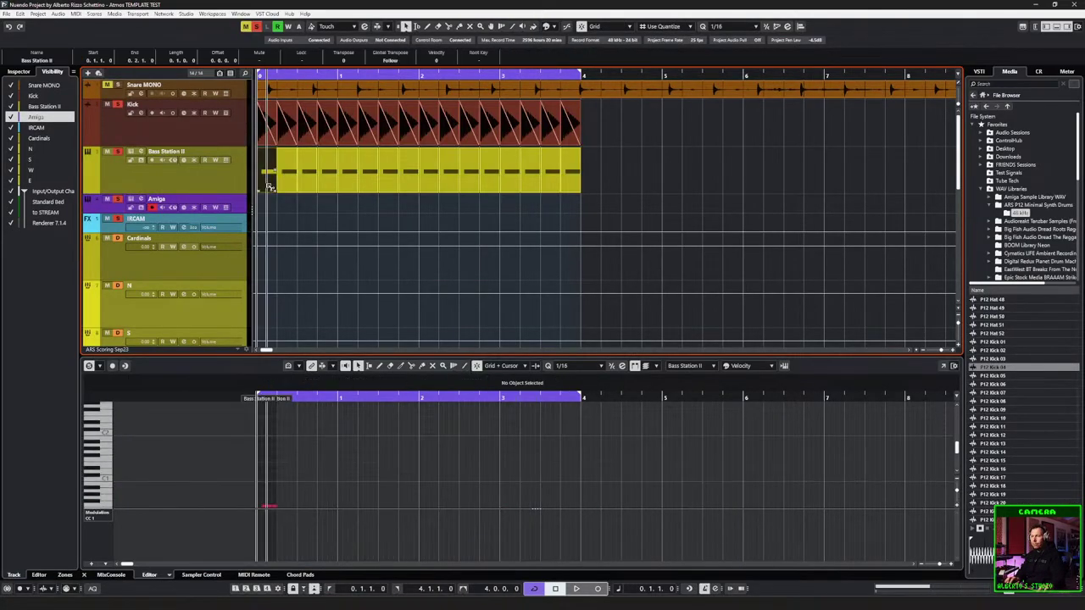
pyautogui.moveTo(268, 187); pyautogui.dragTo(267, 206)
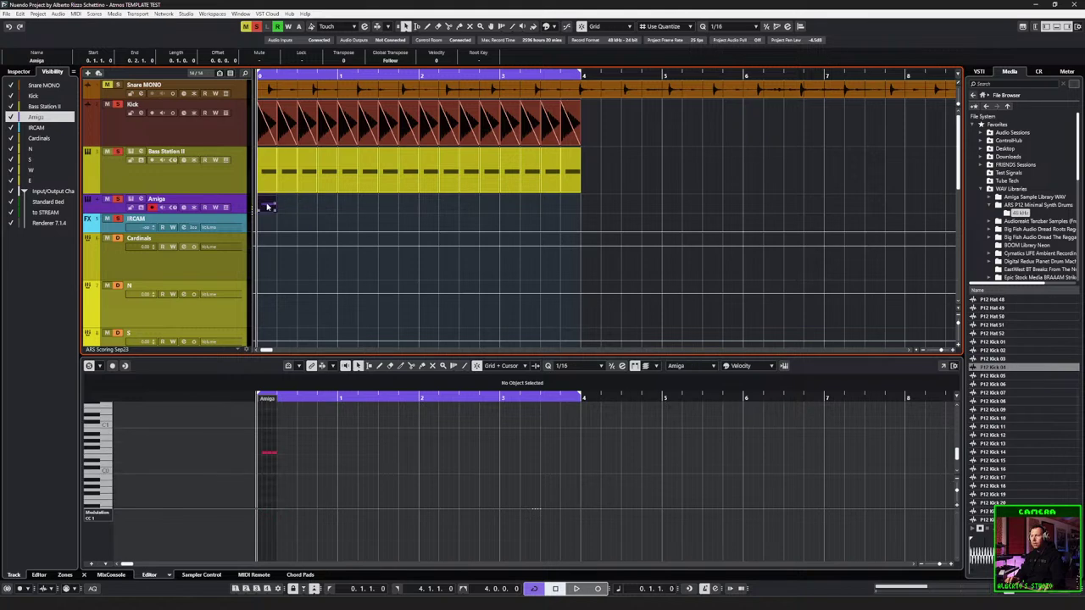
# Step: Copy a note to the start of the Amiga part, then set the first note to F1 and the second to C1
pyautogui.press('h')
pyautogui.press('h')
pyautogui.press('h')
pyautogui.press('h')
pyautogui.press('h')
pyautogui.press('h')
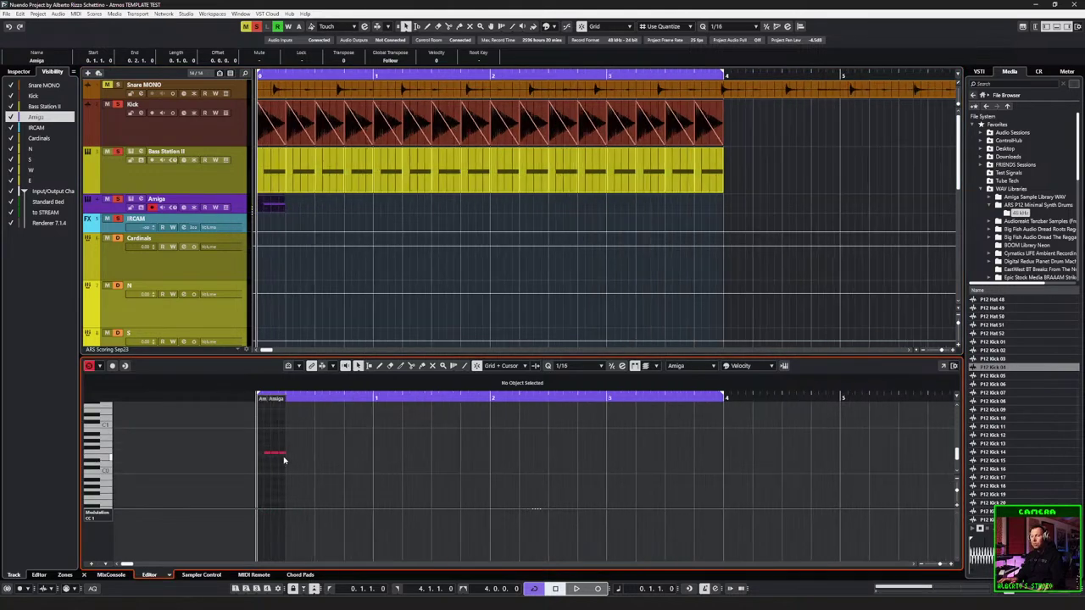
pyautogui.moveTo(300, 454); pyautogui.dragTo(276, 453)
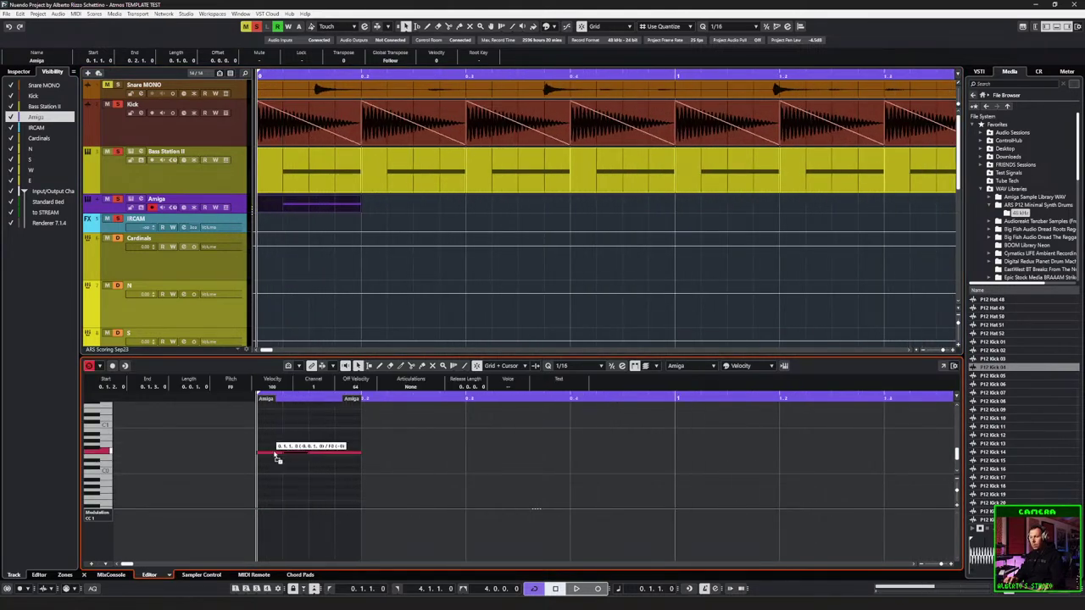
pyautogui.click(271, 441)
pyautogui.hotkey('alt', 'd')
pyautogui.press('Down')
pyautogui.press('Down')
pyautogui.press('Down')
pyautogui.press('Down')
pyautogui.press('Down')
pyautogui.click(268, 408)
pyautogui.scroll(2, 223, 433)
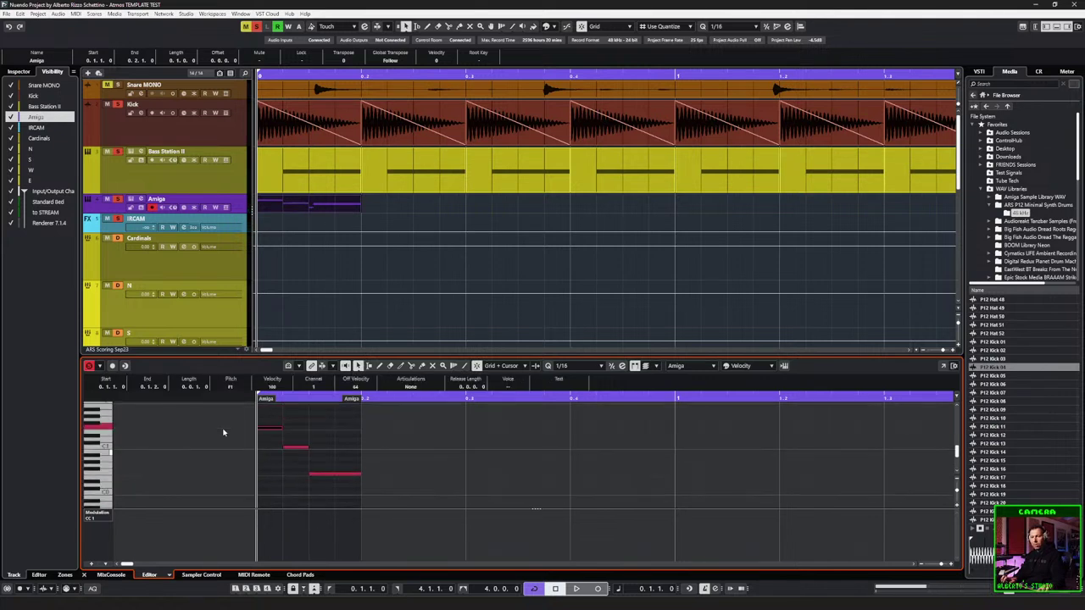
# Step: Complete the descending Amiga pattern with G#0 on the third sixteenth and F0 on the fourth
pyautogui.click(292, 447)
pyautogui.hotkey('alt', 'd')
pyautogui.press('Down')
pyautogui.press('Down')
pyautogui.press('Down')
pyautogui.press('Down')
pyautogui.click(347, 474)
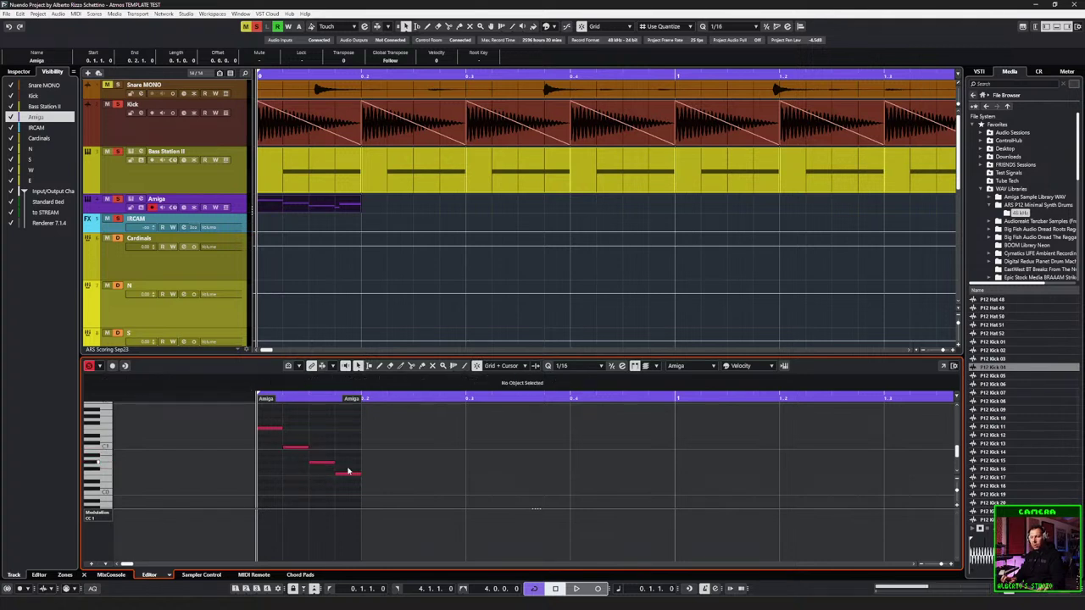
pyautogui.moveTo(356, 475); pyautogui.dragTo(352, 488)
pyautogui.press('Up')
pyautogui.press('Up')
pyautogui.press('Up')
pyautogui.press('Up')
pyautogui.press('Up')
# Step: Audition the Amiga pattern and shorten all four of its notes to about 0.0.0.85
pyautogui.press('space')
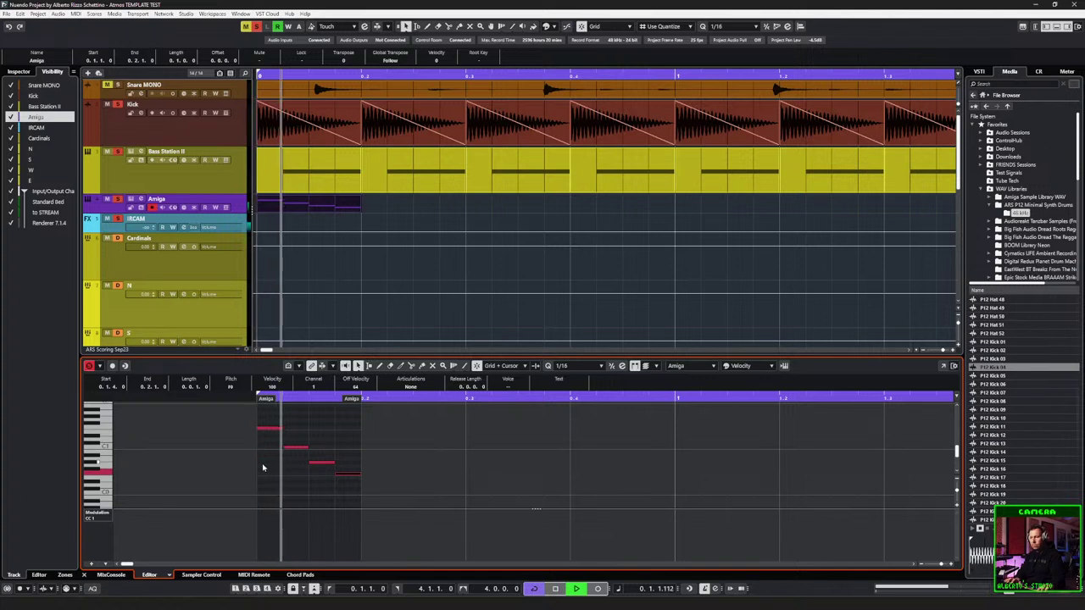
pyautogui.press('space')
pyautogui.moveTo(238, 414); pyautogui.dragTo(367, 488)
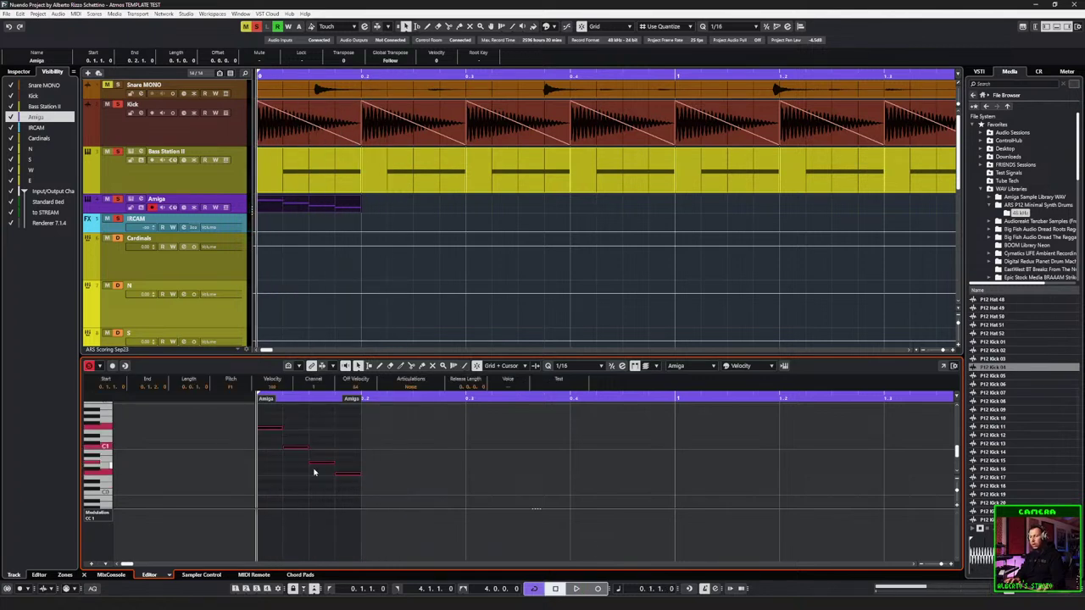
pyautogui.moveTo(254, 416); pyautogui.dragTo(348, 474)
pyautogui.press('space')
pyautogui.press('space')
# Step: Duplicate the Amiga part six times along the timeline
pyautogui.click(298, 206)
pyautogui.hotkey('ctrl', 'd')
pyautogui.hotkey('ctrl', 'd')
pyautogui.hotkey('ctrl', 'd')
pyautogui.hotkey('ctrl', 'd')
pyautogui.hotkey('ctrl', 'd')
pyautogui.hotkey('ctrl', 'd')
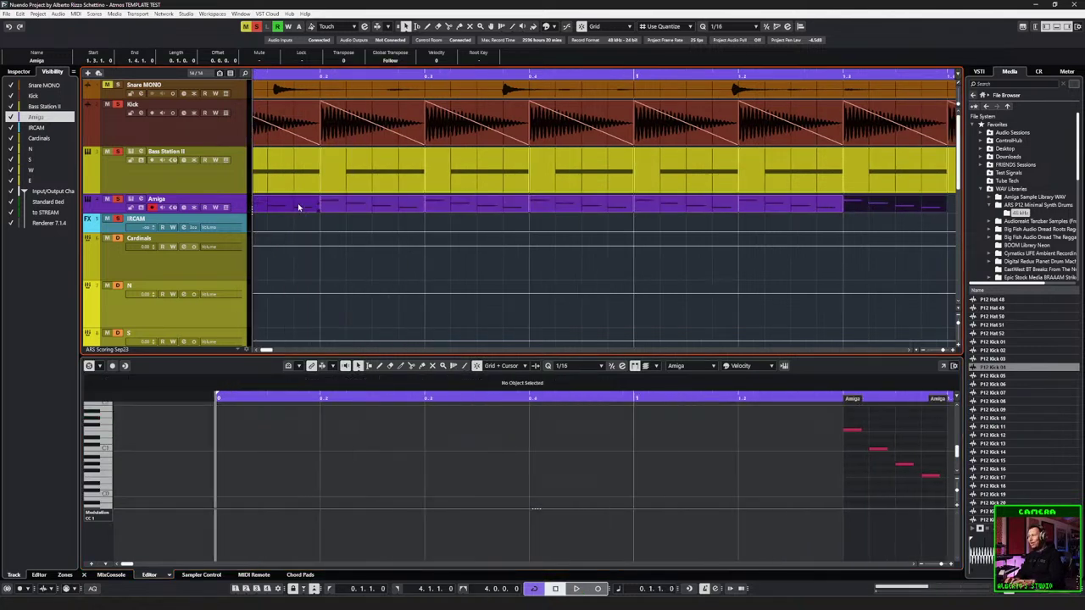
# Step: Solo only the Amiga track and audition its repeated parts within the full loop
pyautogui.press('space')
pyautogui.press('space')
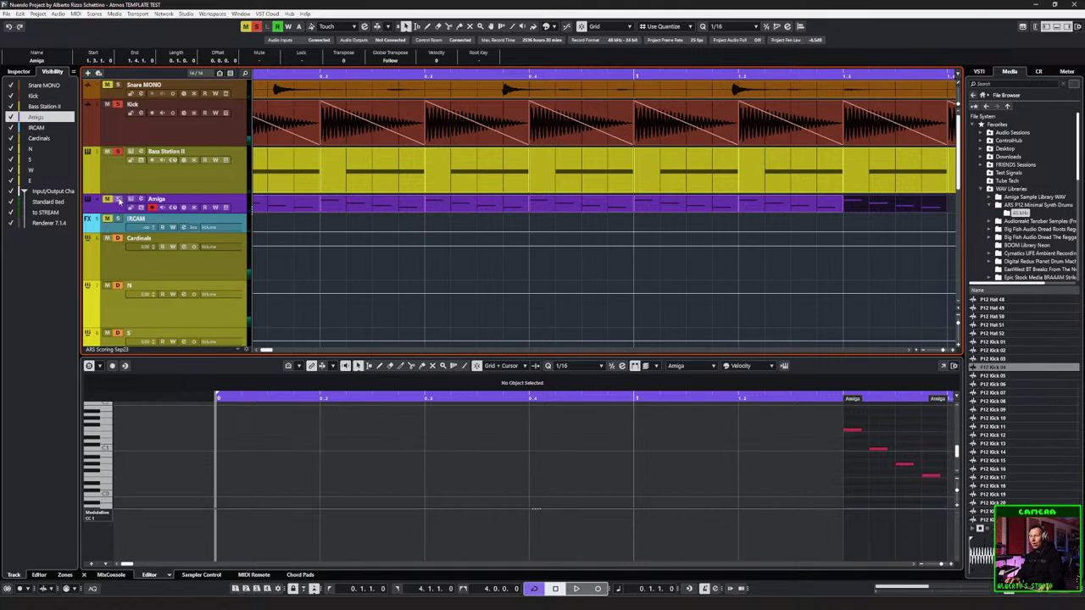
pyautogui.press('space')
pyautogui.press('g')
pyautogui.press('g')
pyautogui.press('g')
pyautogui.press('g')
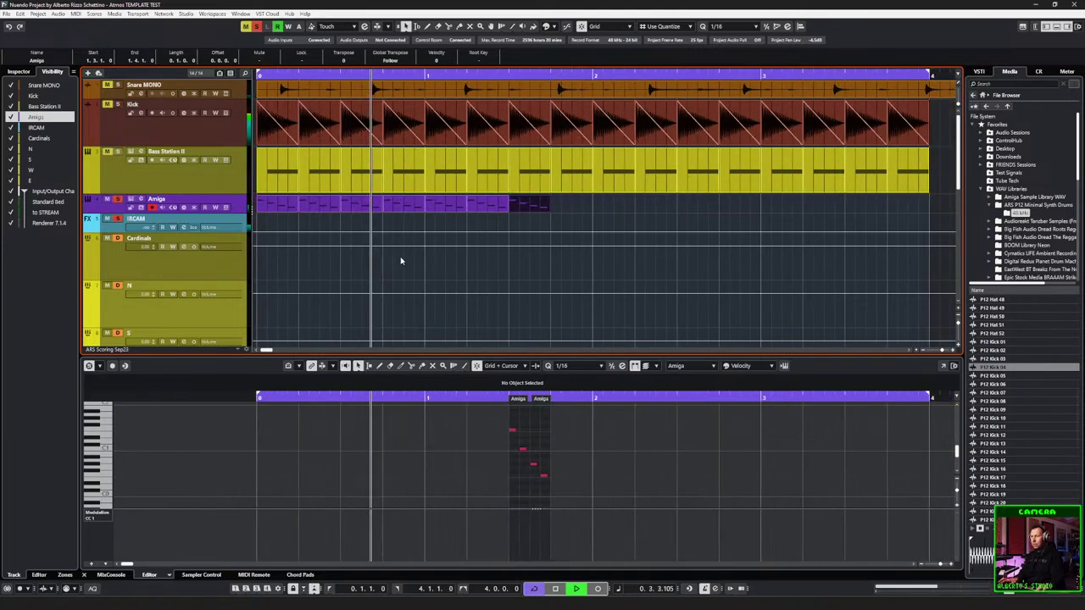
# Step: Stop playback and delete the duplicated Amiga parts, keeping only the first one
pyautogui.press('space')
pyautogui.moveTo(519, 196); pyautogui.dragTo(306, 213)
pyautogui.press('Delete')
# Step: Try stretching the F1 note across the whole Amiga part and extending the C1 note back to the part's start
pyautogui.press('h')
pyautogui.press('h')
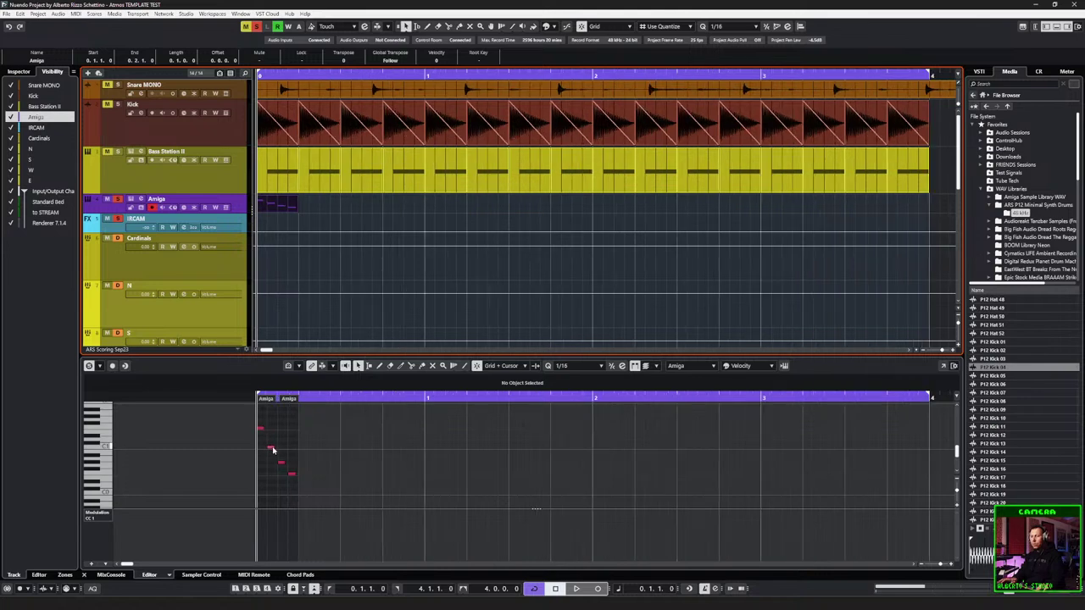
pyautogui.press('h')
pyautogui.moveTo(269, 430); pyautogui.dragTo(343, 430)
pyautogui.moveTo(279, 447); pyautogui.dragTo(260, 454)
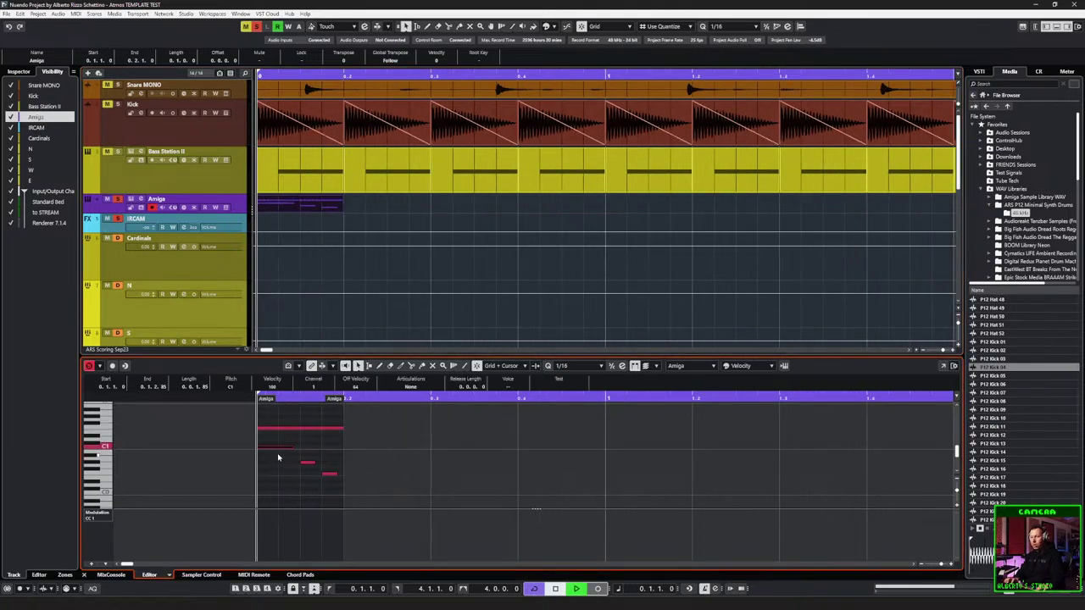
pyautogui.press('space')
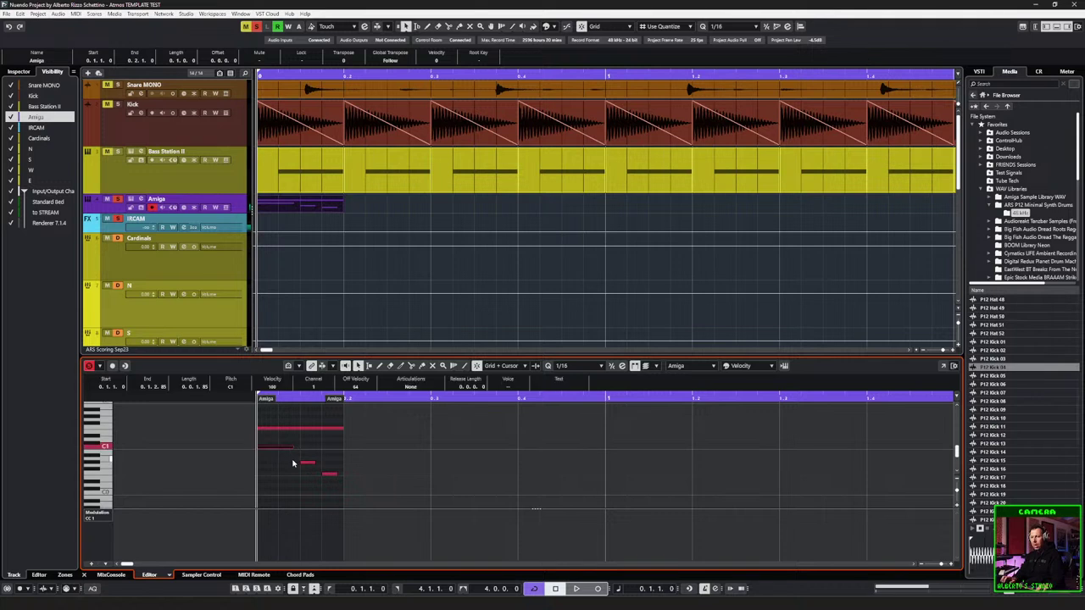
# Step: Try stretching the G#0 note across the whole Amiga part and undo the edit
pyautogui.press('Right')
pyautogui.click(285, 448)
pyautogui.moveTo(299, 464); pyautogui.dragTo(344, 465)
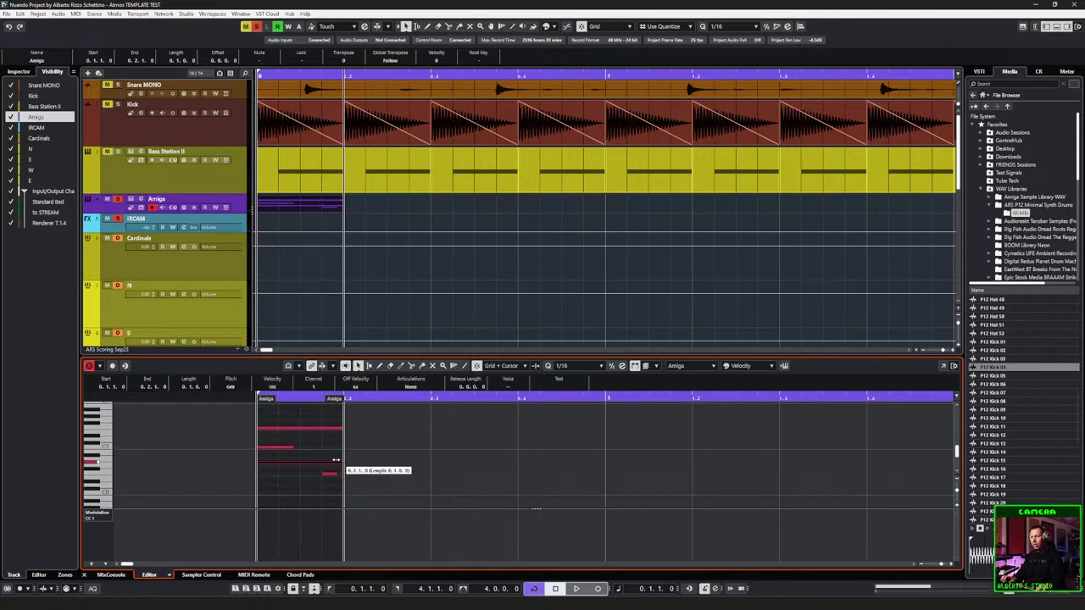
pyautogui.click(276, 469)
pyautogui.hotkey('ctrl', 'z')
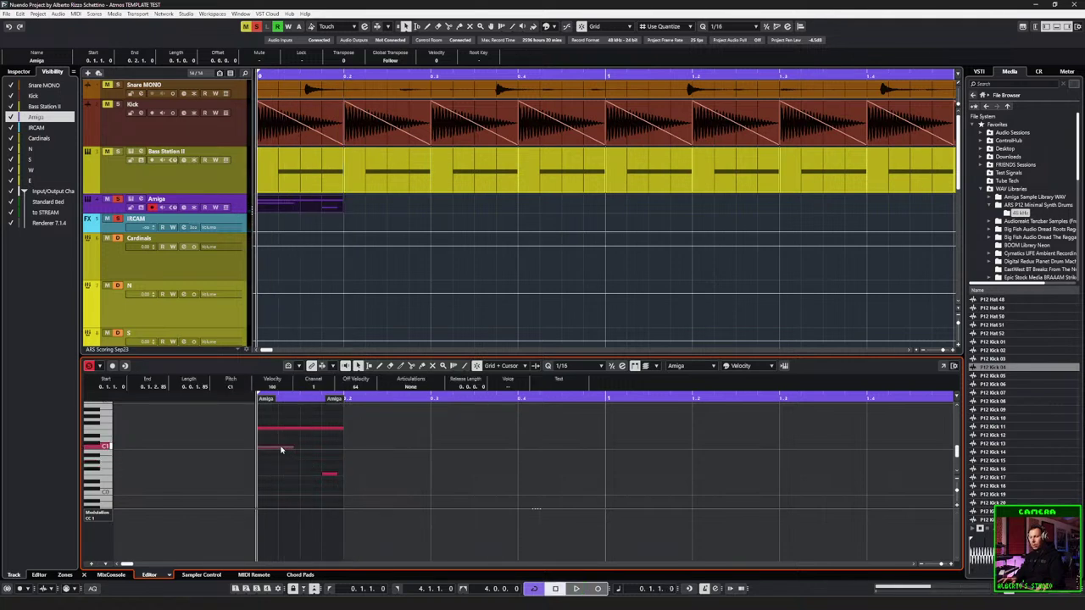
pyautogui.moveTo(283, 450)
pyautogui.mouseDown()
pyautogui.moveTo(285, 471)
pyautogui.moveTo(285, 454)
pyautogui.mouseUp()
pyautogui.click(285, 455)
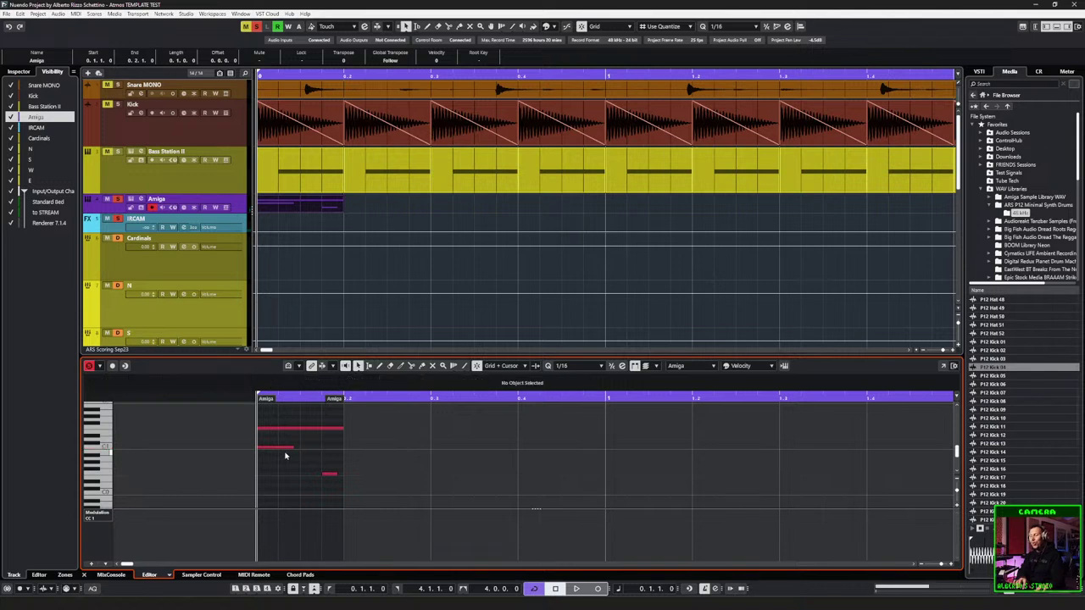
# Step: Transpose all notes in the Amiga part up one octave and play the loop
pyautogui.moveTo(243, 416); pyautogui.dragTo(339, 475)
pyautogui.hotkey('shift', 'Up')
pyautogui.press('space')
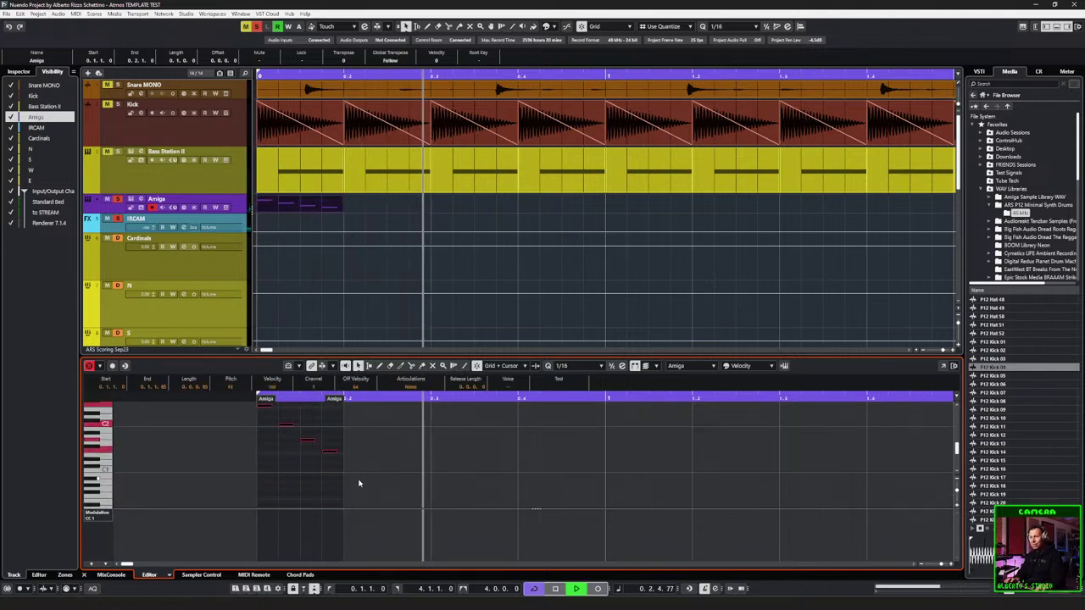
# Step: Stop the loop playback and return to the virtual desktop that holds the project
pyautogui.press('space')
pyautogui.press('super+d')
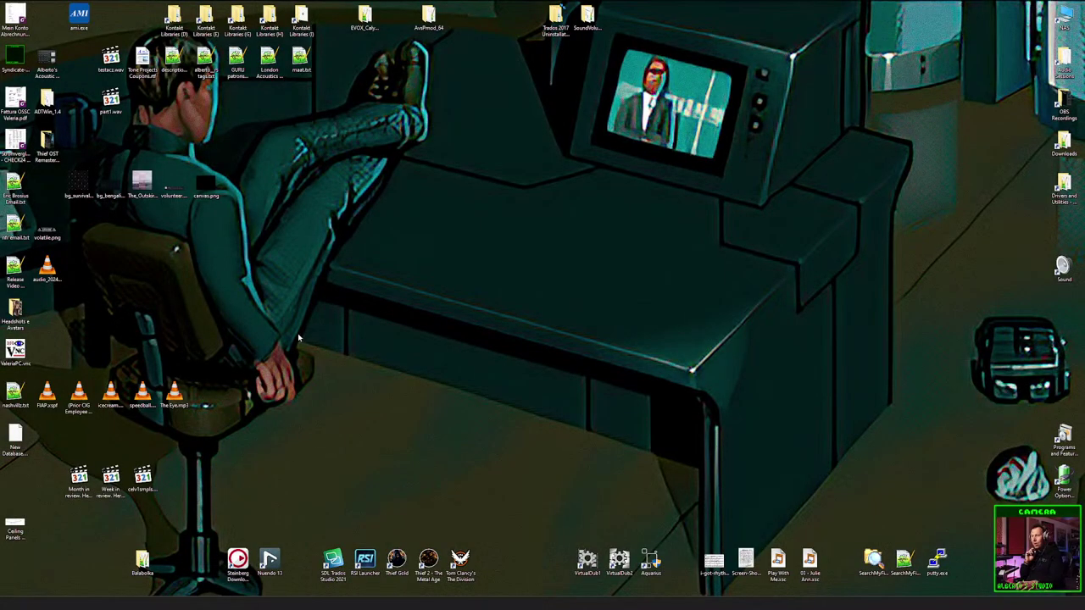
pyautogui.press('super+Tab')
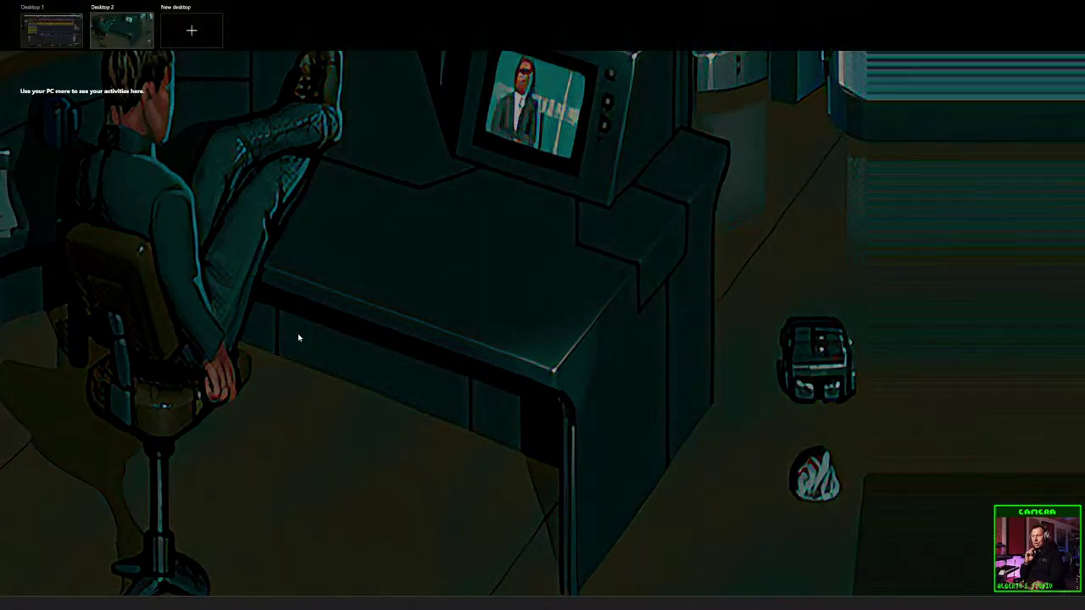
pyautogui.click(49, 25)
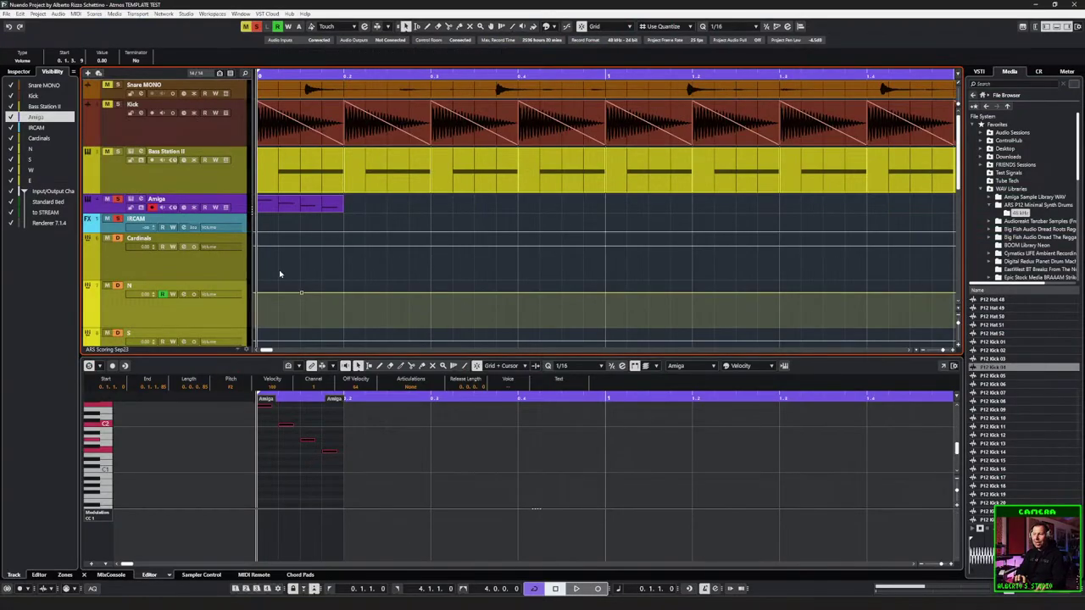
# Step: Duplicate the Amiga part end to end until the copies fill the loop up to bar 4, and audition the result
pyautogui.click(282, 208)
pyautogui.press('space')
pyautogui.hotkey('ctrl', 'd')
pyautogui.hotkey('ctrl', 'd')
pyautogui.hotkey('ctrl', 'd')
pyautogui.hotkey('ctrl', 'd')
pyautogui.hotkey('ctrl', 'd')
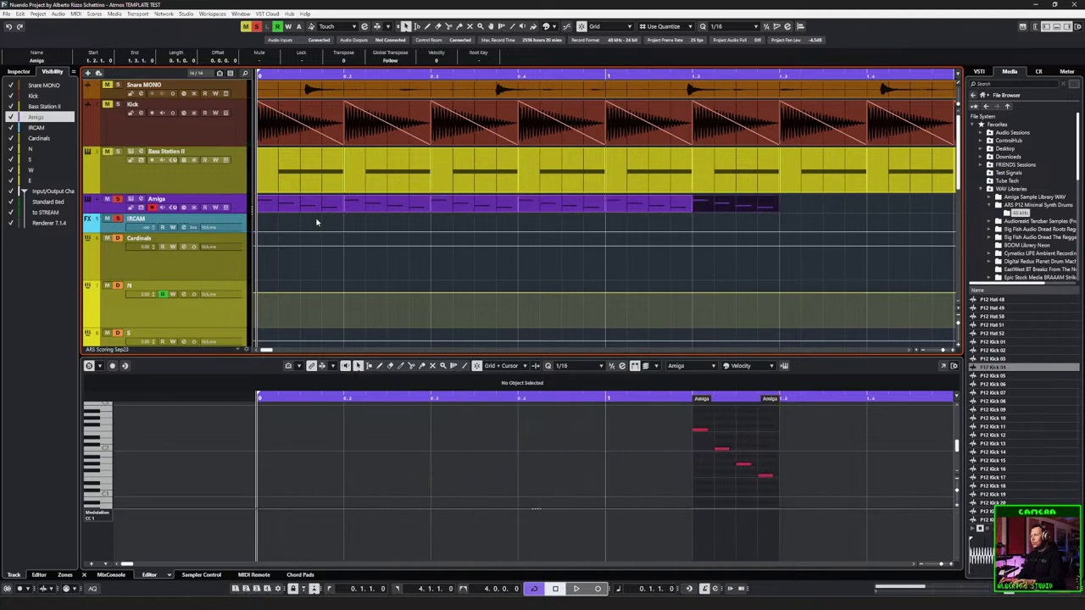
pyautogui.press('g')
pyautogui.press('g')
pyautogui.press('g')
pyautogui.press('g')
pyautogui.hotkey('ctrl', 'd')
pyautogui.hotkey('ctrl', 'd')
pyautogui.hotkey('ctrl', 'd')
pyautogui.hotkey('ctrl', 'd')
pyautogui.hotkey('ctrl', 'd')
pyautogui.hotkey('ctrl', 'd')
pyautogui.hotkey('ctrl', 'd')
pyautogui.hotkey('ctrl', 'd')
pyautogui.hotkey('ctrl', 'd')
pyautogui.hotkey('ctrl', 'd')
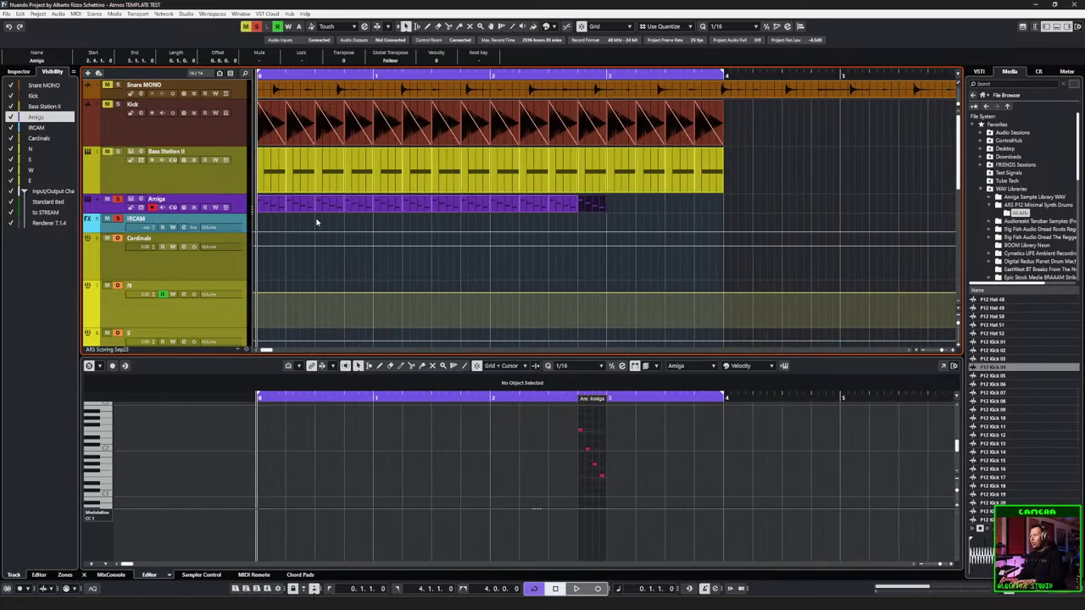
pyautogui.press('space')
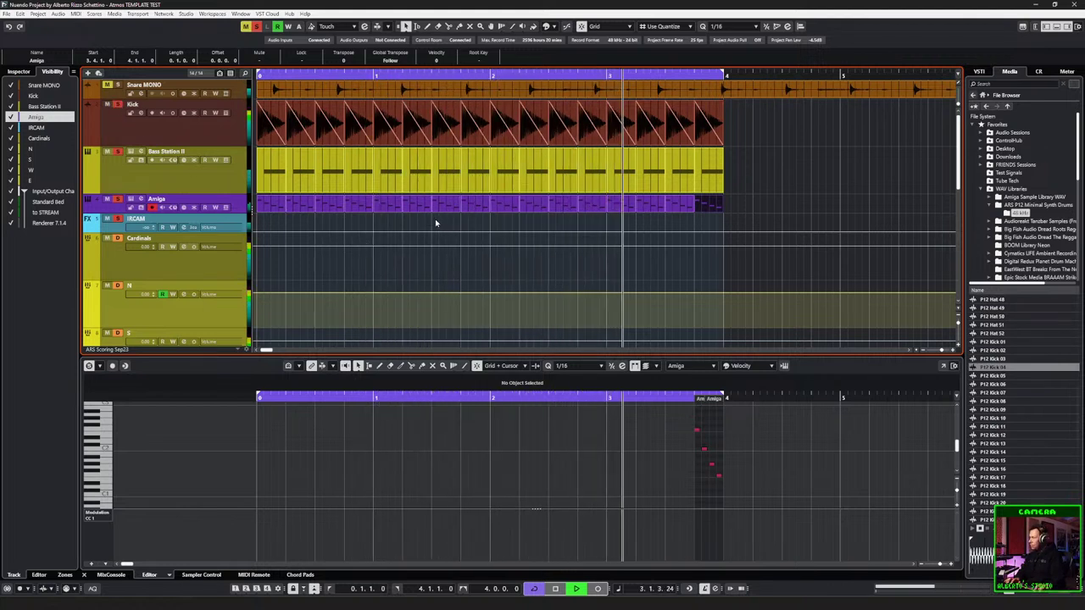
pyautogui.press('space')
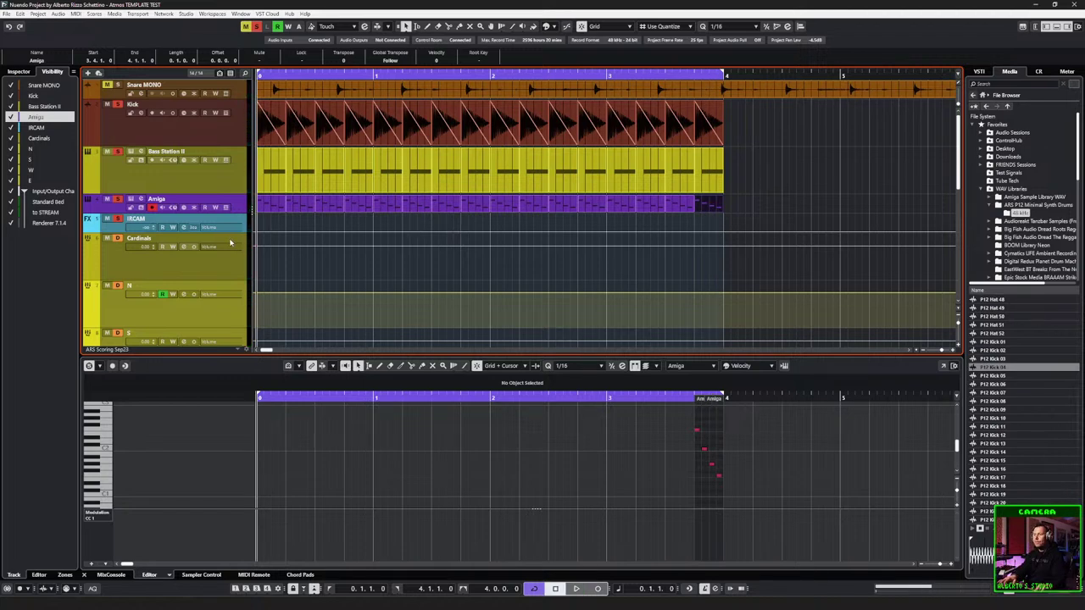
# Step: Show the IRCAM effect channel in the MixConsole and raise its fader while the loop plays
pyautogui.press('F3')
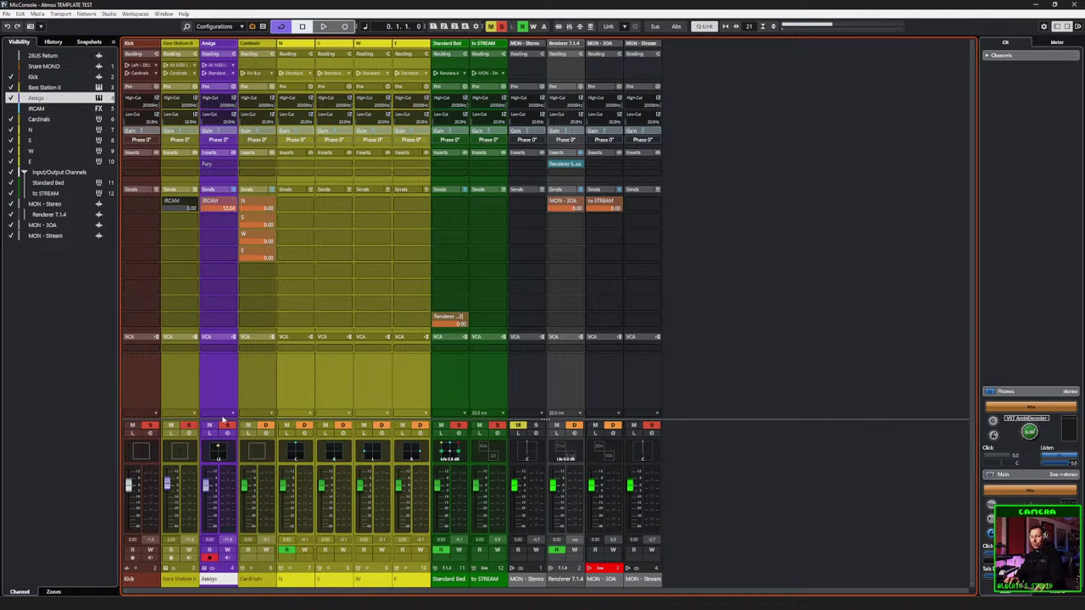
pyautogui.click(11, 108)
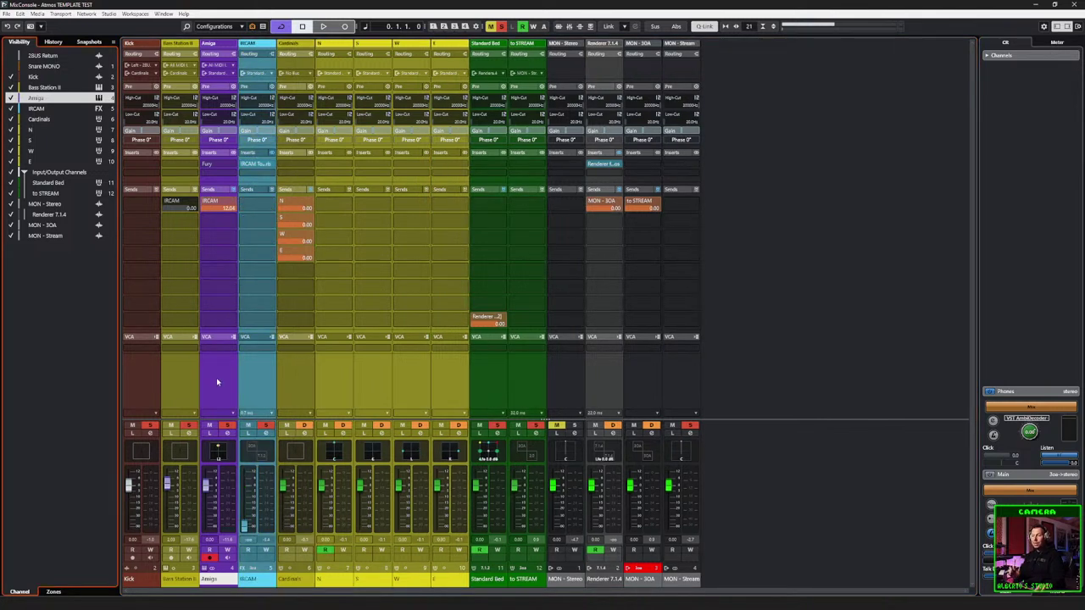
pyautogui.click(256, 386)
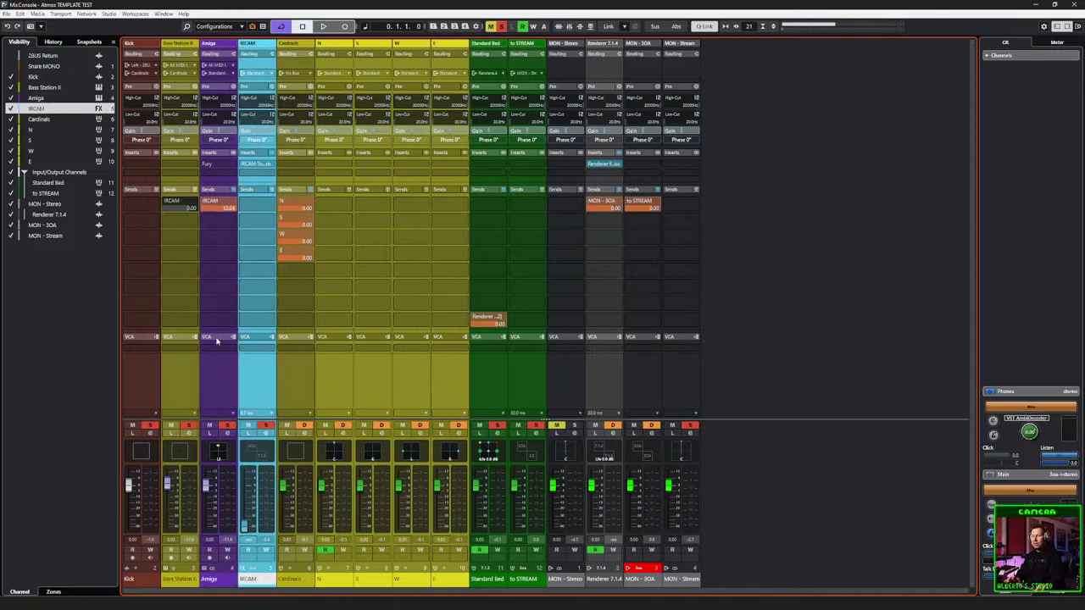
pyautogui.click(224, 387)
pyautogui.press('space')
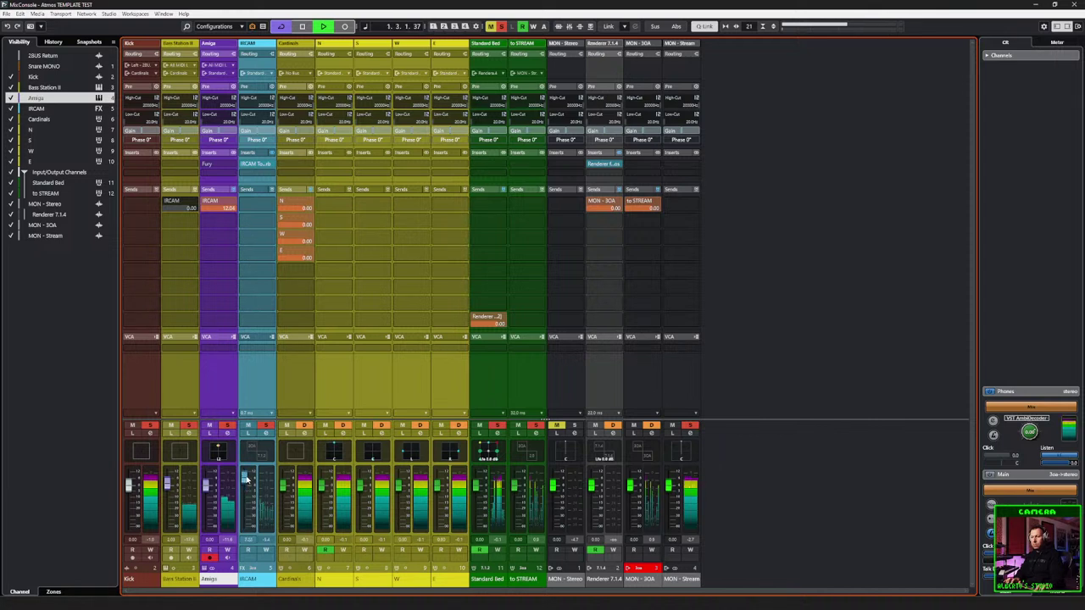
# Step: Write pan automation for the Amiga channel in its MultiPanner, moving the source between front left and front right during playback
pyautogui.doubleClick(219, 455)
pyautogui.press('space')
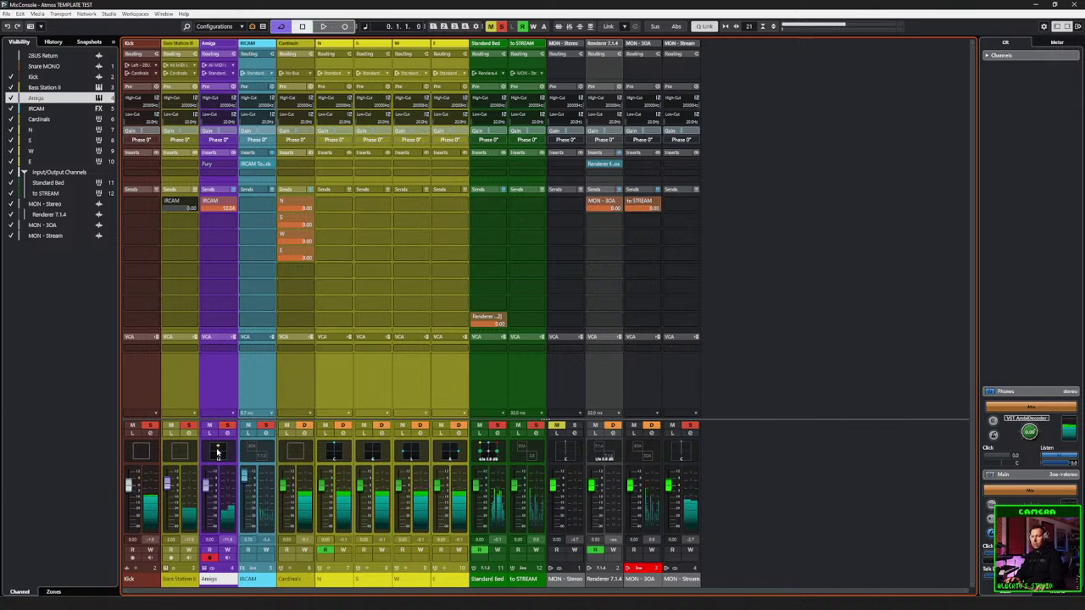
pyautogui.moveTo(540, 136); pyautogui.dragTo(514, 127)
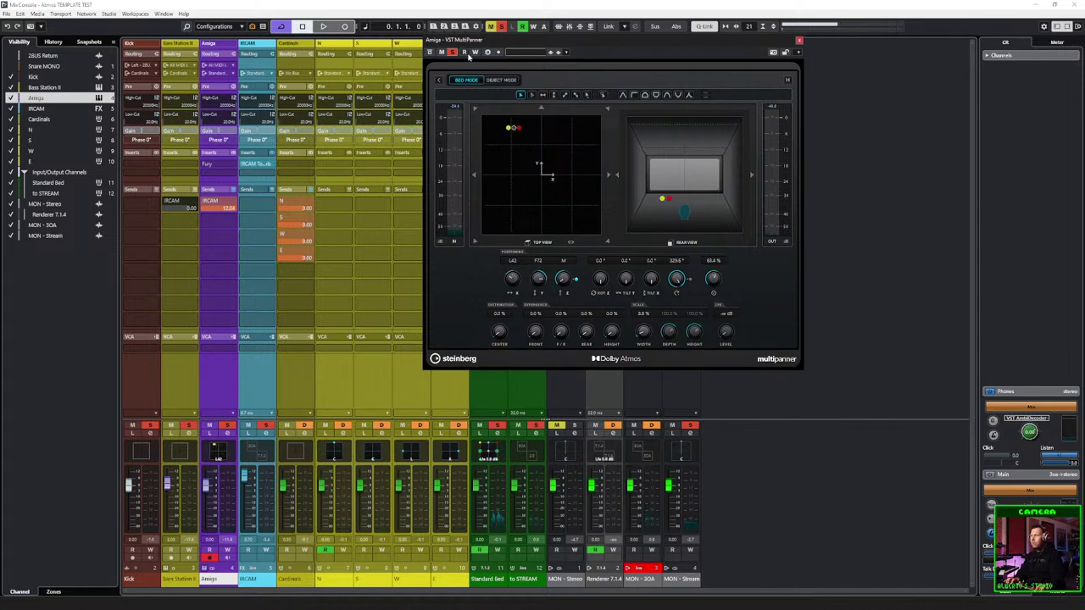
pyautogui.moveTo(509, 130); pyautogui.dragTo(582, 126)
pyautogui.press('space')
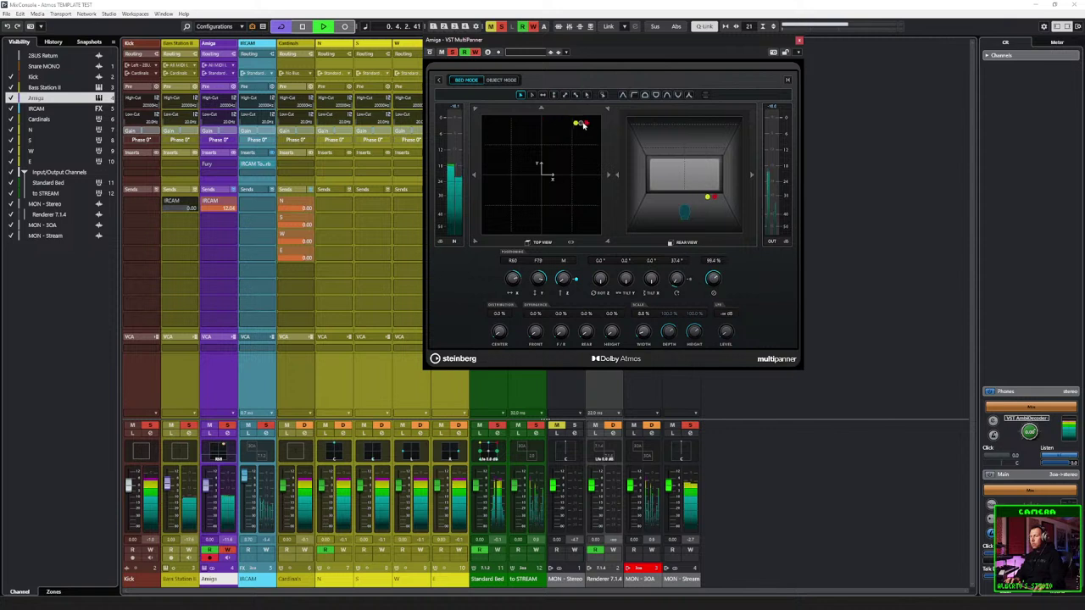
pyautogui.moveTo(580, 169); pyautogui.dragTo(507, 138)
pyautogui.press('space')
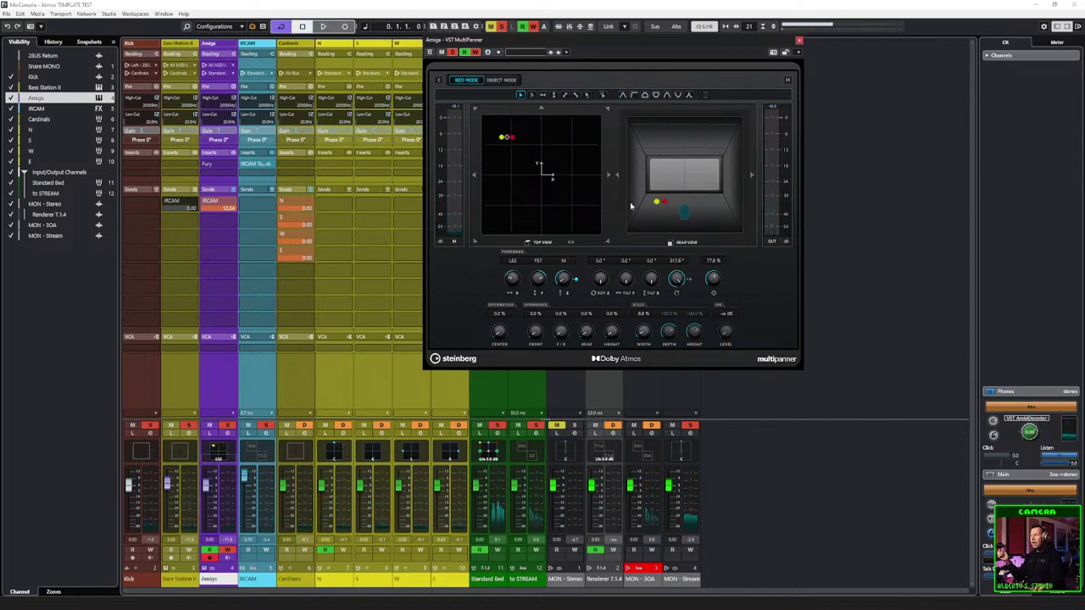
# Step: Raise the Amiga source to height T15 in the MultiPanner and widen it to about 52 %
pyautogui.moveTo(565, 283); pyautogui.dragTo(573, 219)
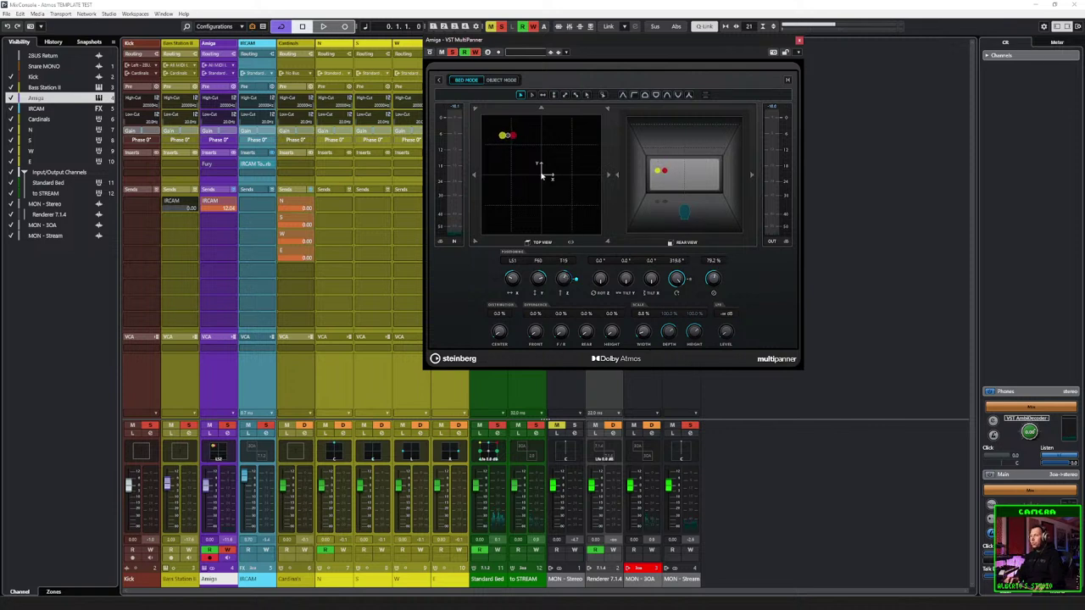
pyautogui.moveTo(519, 143); pyautogui.dragTo(496, 128)
pyautogui.moveTo(643, 332); pyautogui.dragTo(643, 306)
# Step: Record a new pan movement for the widened, elevated Amiga source while the loop plays
pyautogui.press('space')
pyautogui.moveTo(502, 141)
pyautogui.mouseDown()
pyautogui.moveTo(494, 125)
pyautogui.moveTo(508, 141)
pyautogui.mouseUp()
pyautogui.moveTo(512, 142); pyautogui.dragTo(543, 171)
pyautogui.press('space')
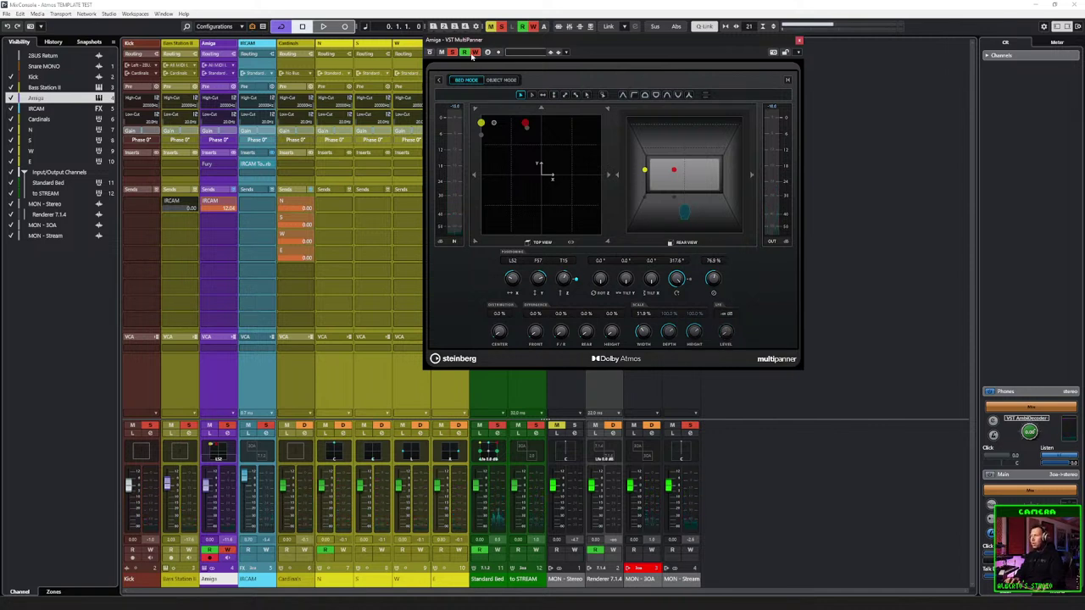
# Step: Raise the Amiga panner's LFE level to 9.3 dB during playback and turn off automation writing on the channel
pyautogui.press('space')
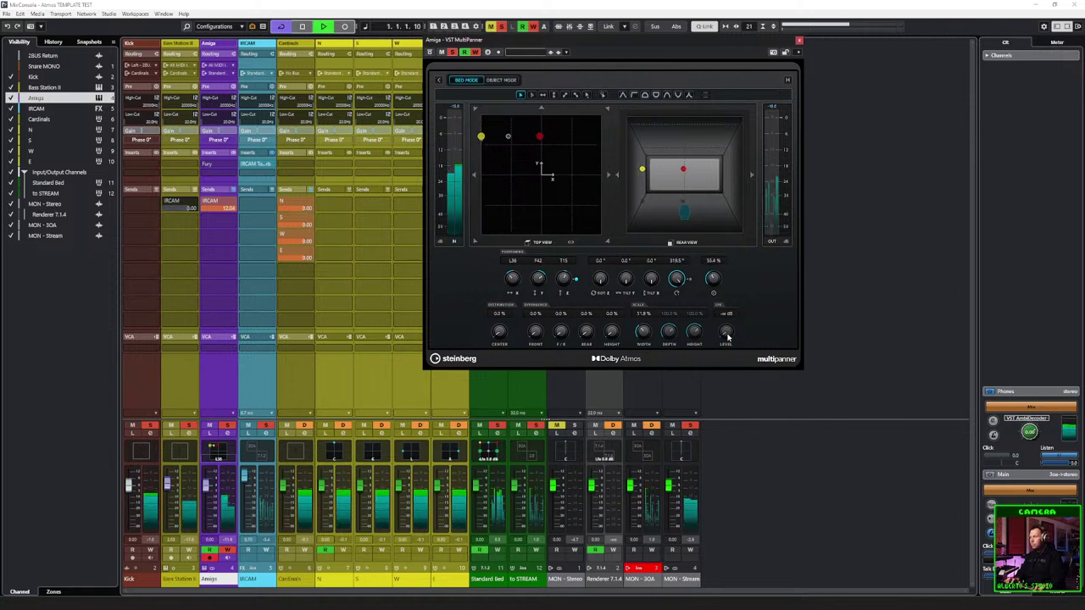
pyautogui.moveTo(649, 336); pyautogui.dragTo(744, 262)
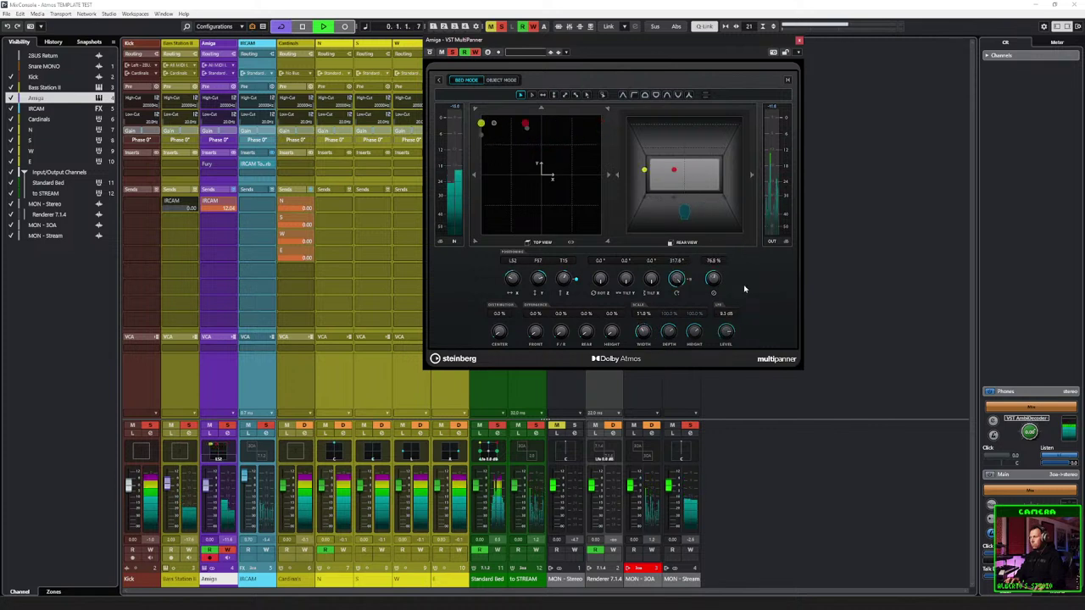
pyautogui.press('space')
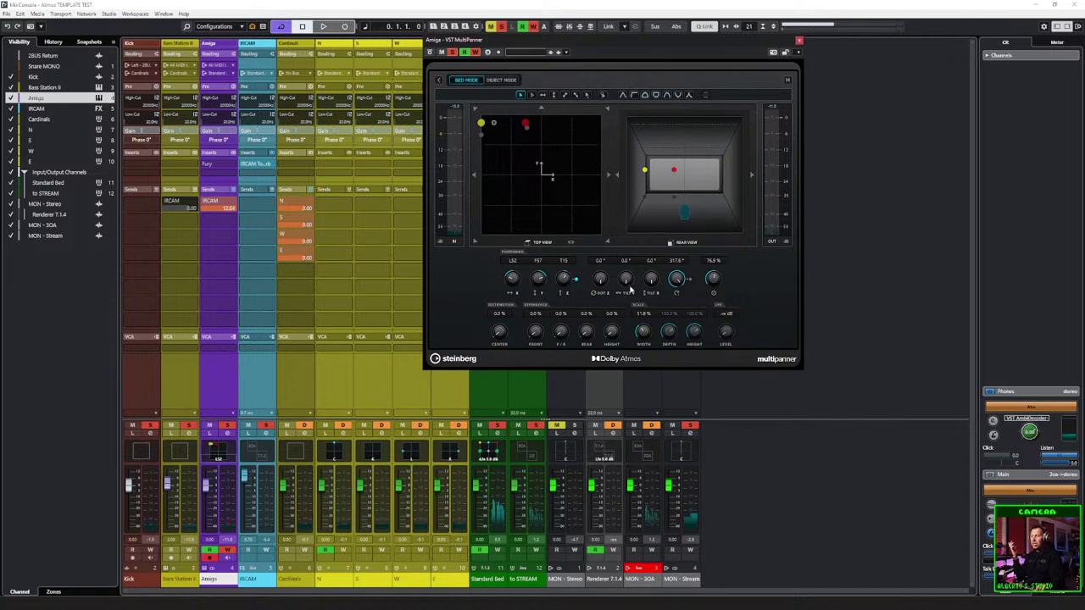
pyautogui.click(799, 42)
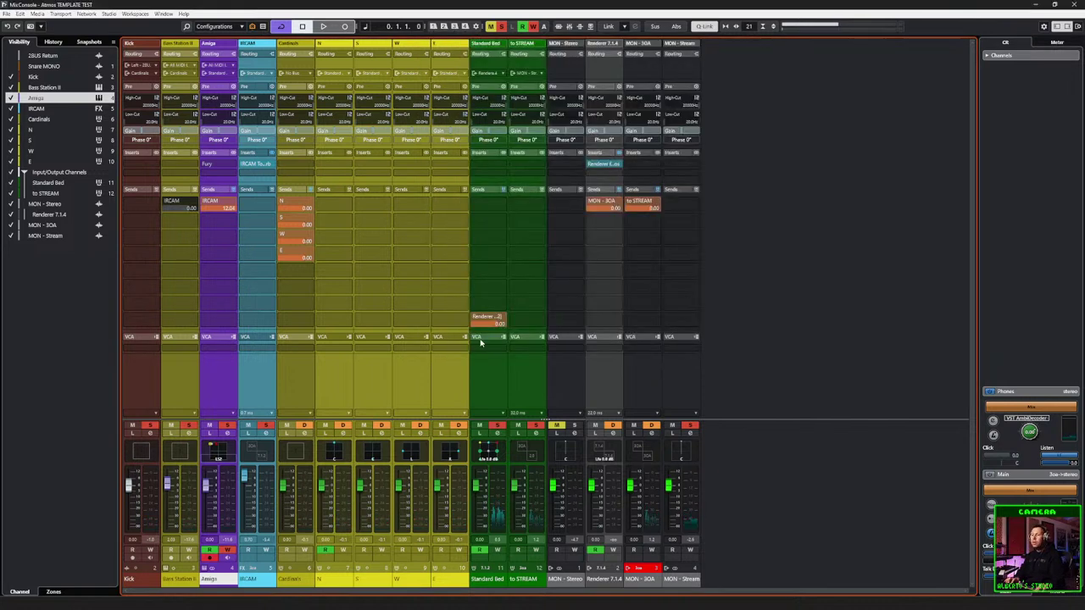
pyautogui.click(227, 552)
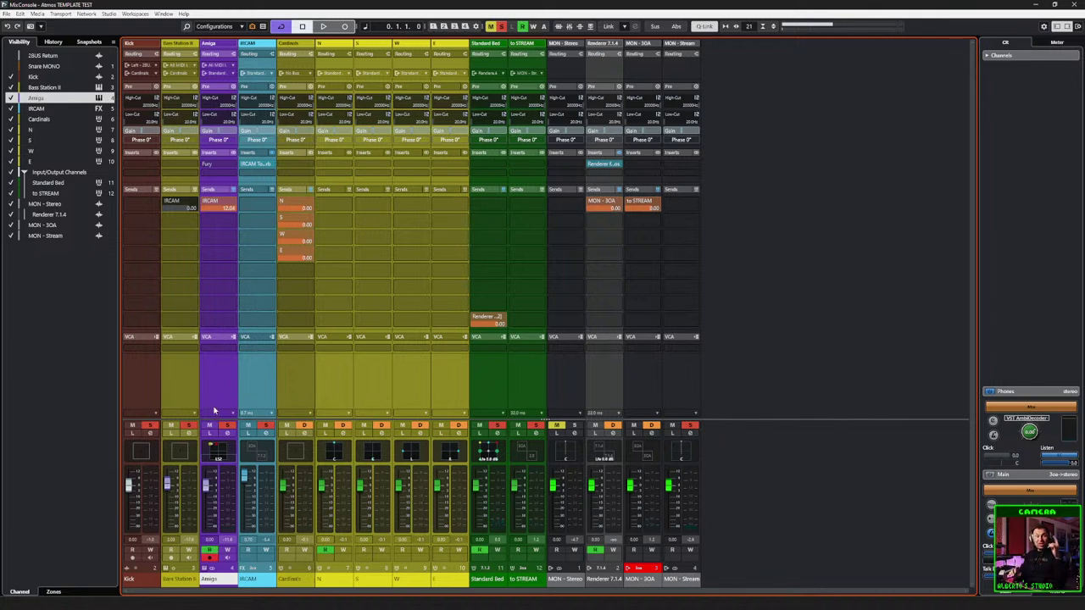
# Step: Compare the Speakers and Headphones outputs of the to STREAM channel's AmbiDecoder during playback, ending on Headphones
pyautogui.click(250, 379)
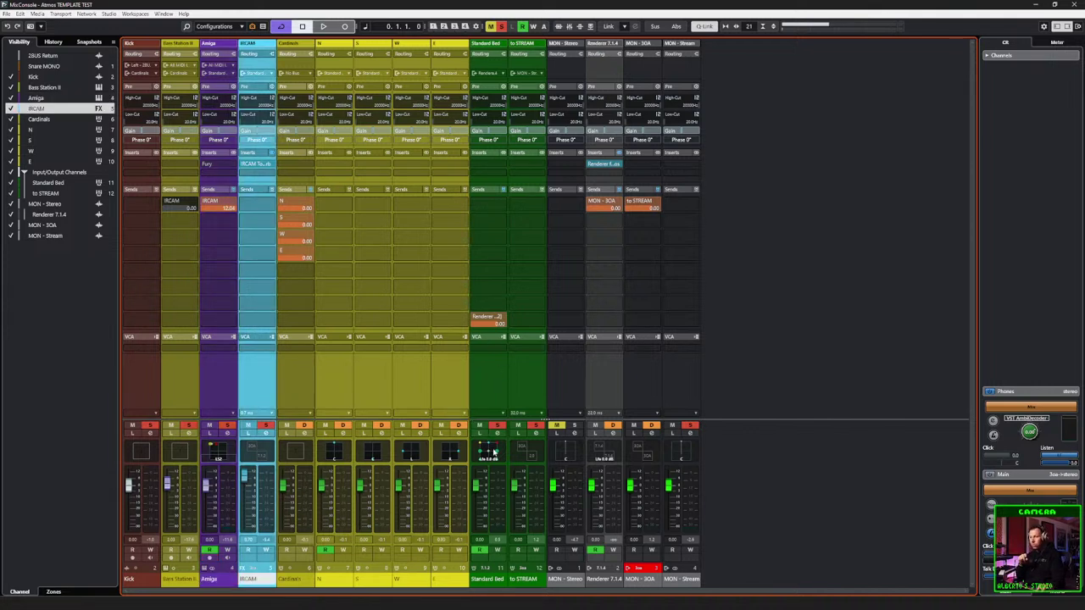
pyautogui.doubleClick(530, 452)
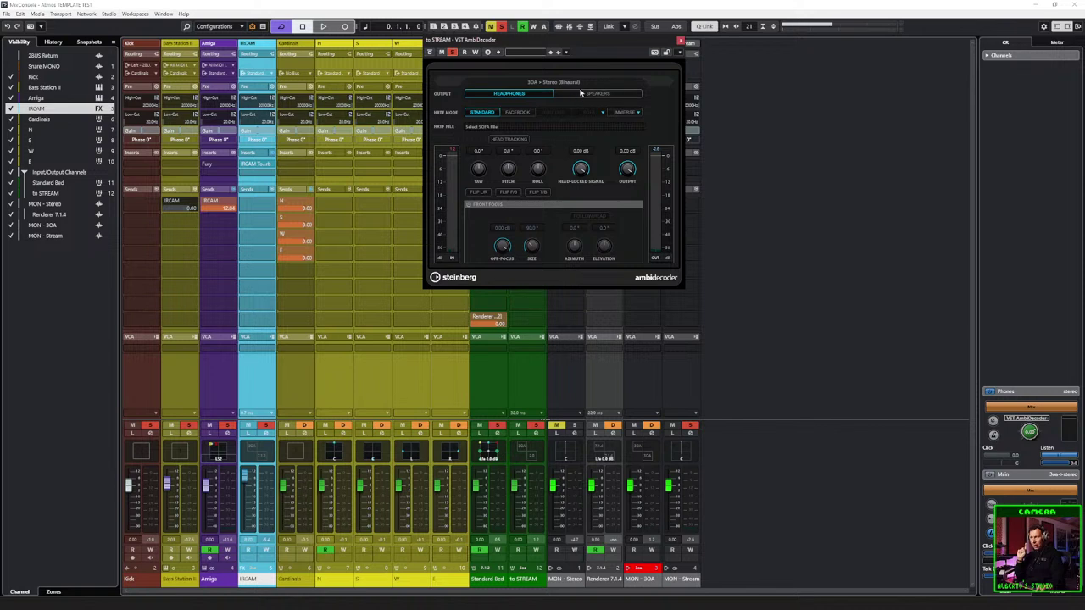
pyautogui.moveTo(581, 41); pyautogui.dragTo(870, 62)
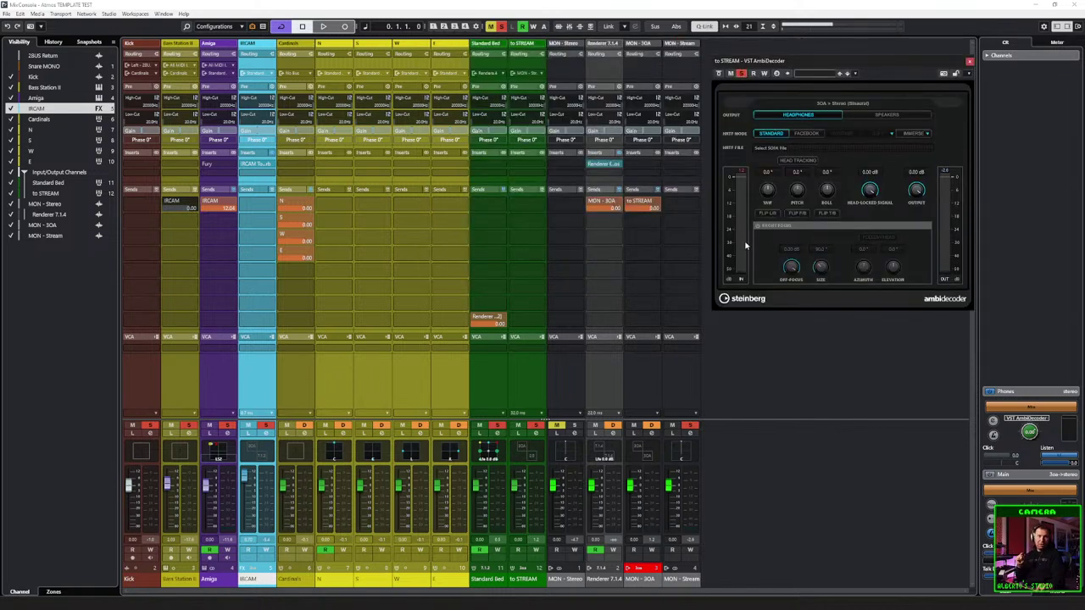
pyautogui.click(874, 114)
pyautogui.press('space')
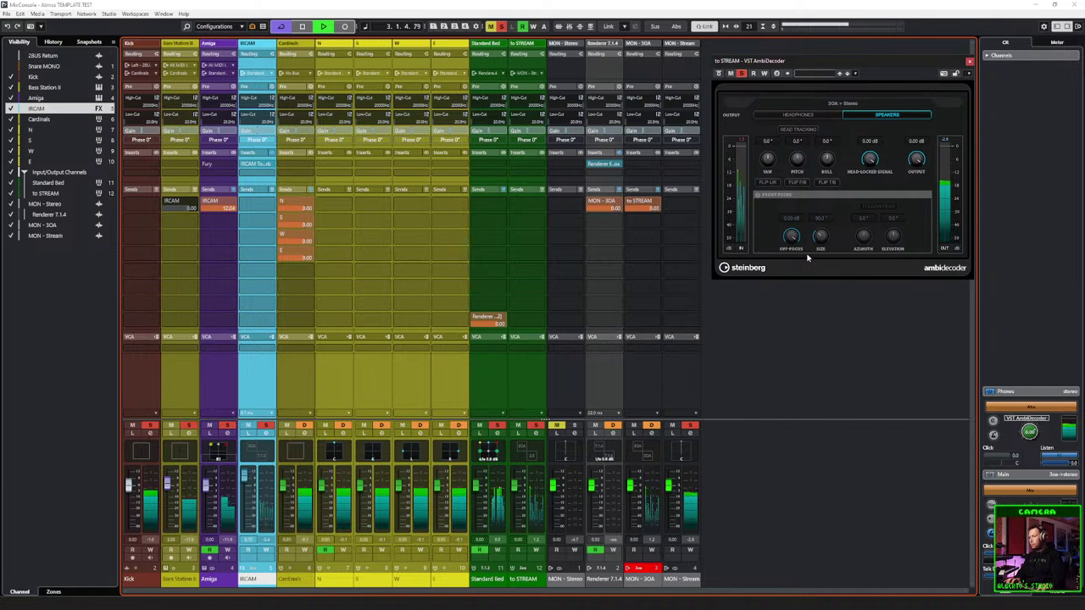
pyautogui.click(821, 116)
pyautogui.press('space')
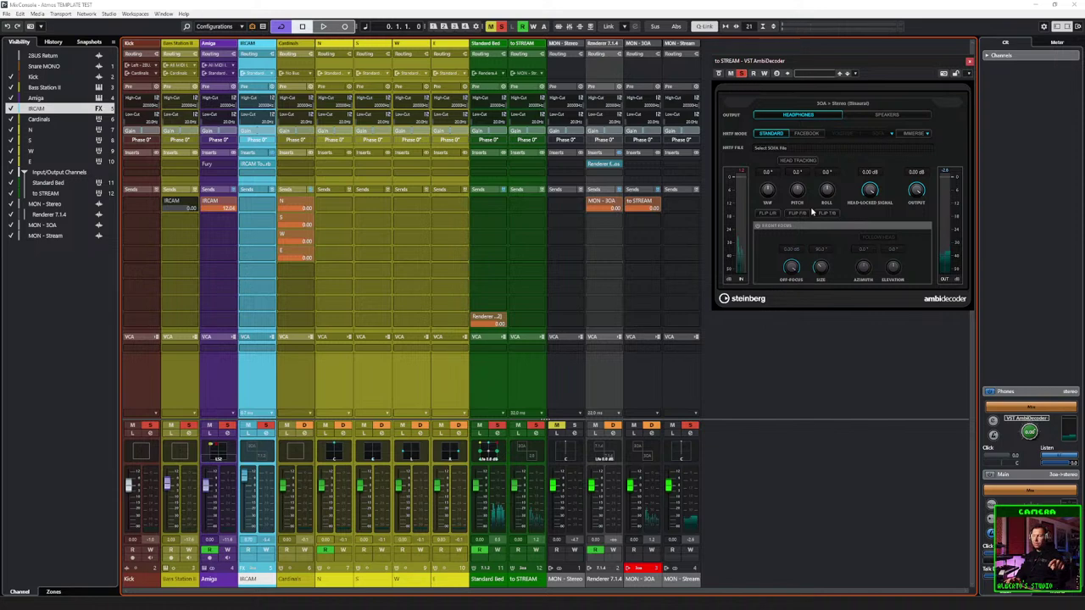
# Step: Play the loop with binaural headphone output and watch the Amiga pan automation in its MultiPanner
pyautogui.press('space')
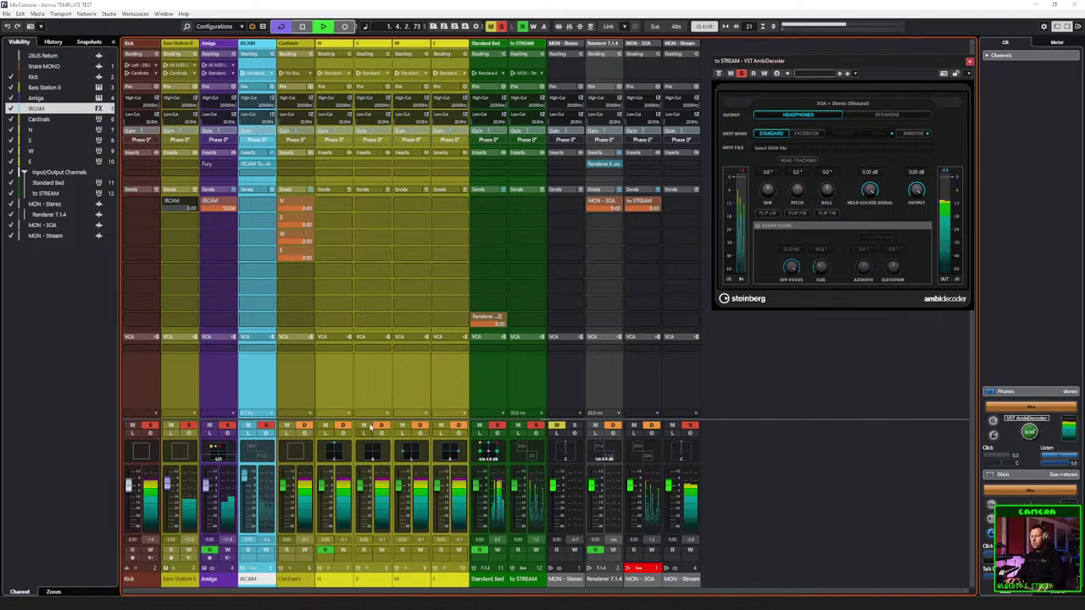
pyautogui.doubleClick(216, 454)
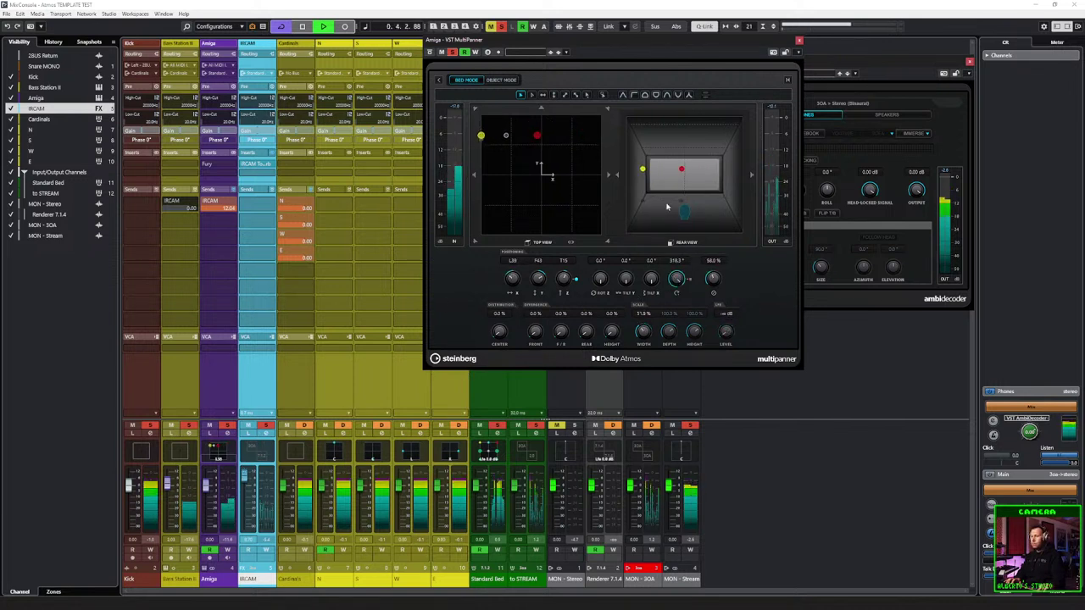
pyautogui.click(799, 40)
pyautogui.press('space')
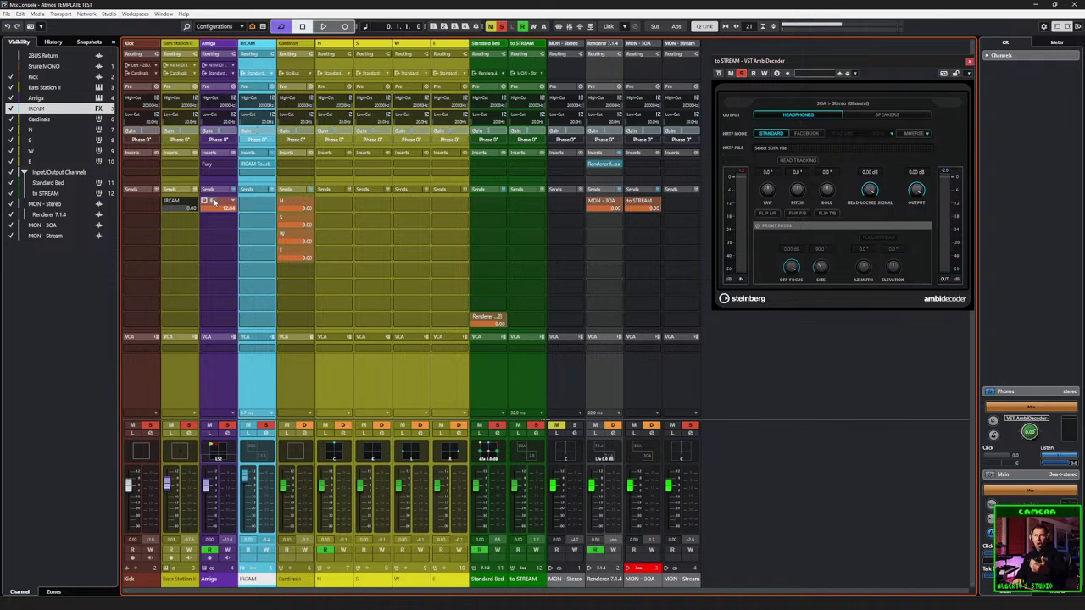
pyautogui.click(60, 14)
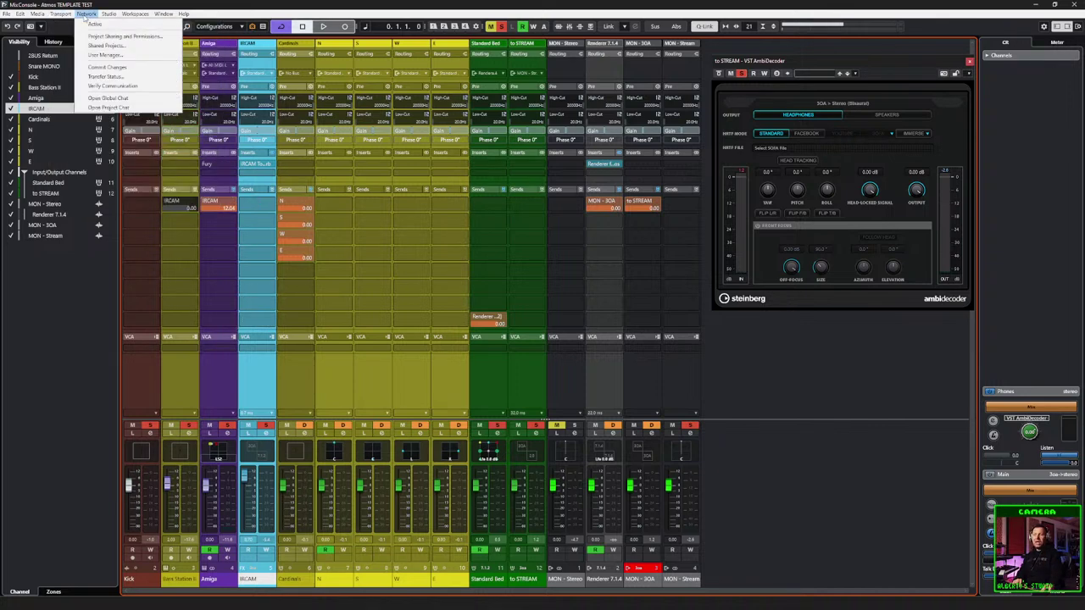
pyautogui.click(86, 13)
pyautogui.click(37, 13)
pyautogui.click(47, 390)
pyautogui.click(67, 16)
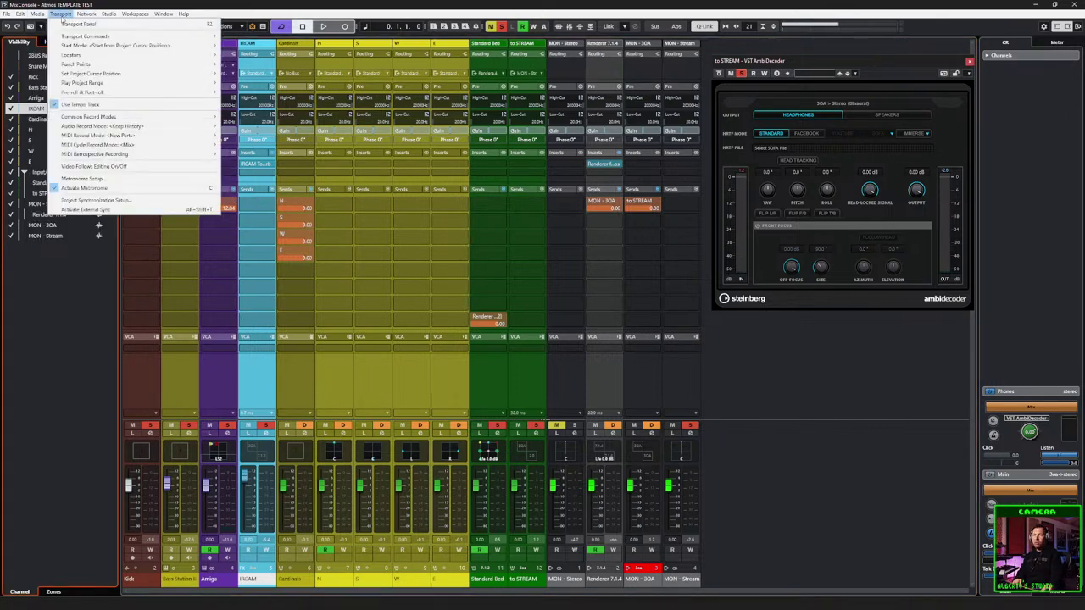
pyautogui.click(64, 366)
# Step: Return to the project window and open the ADM Authoring settings for Dolby Atmos
pyautogui.press('F3')
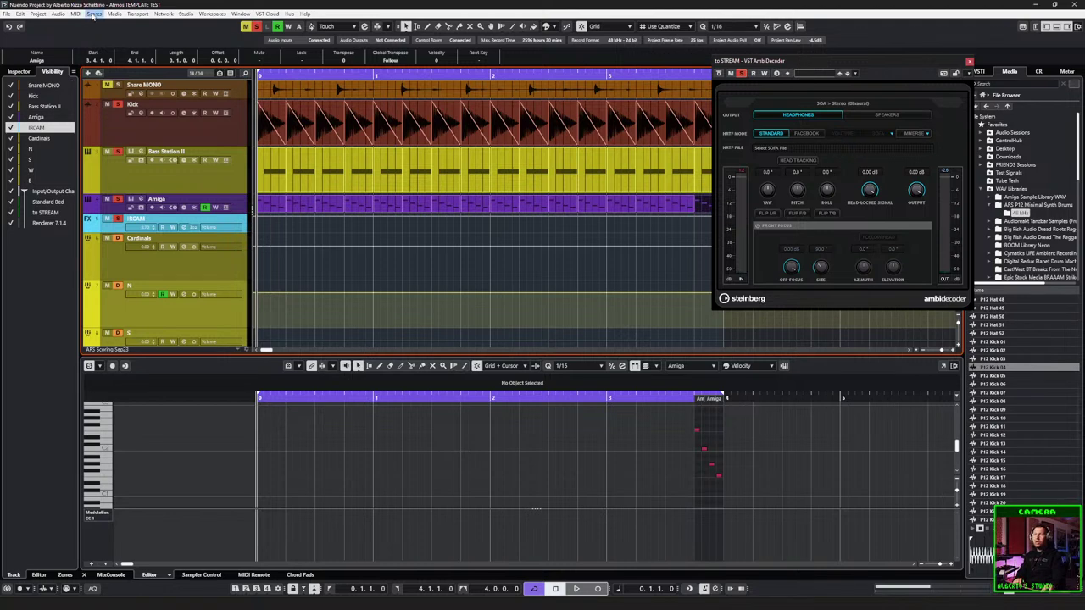
pyautogui.click(38, 14)
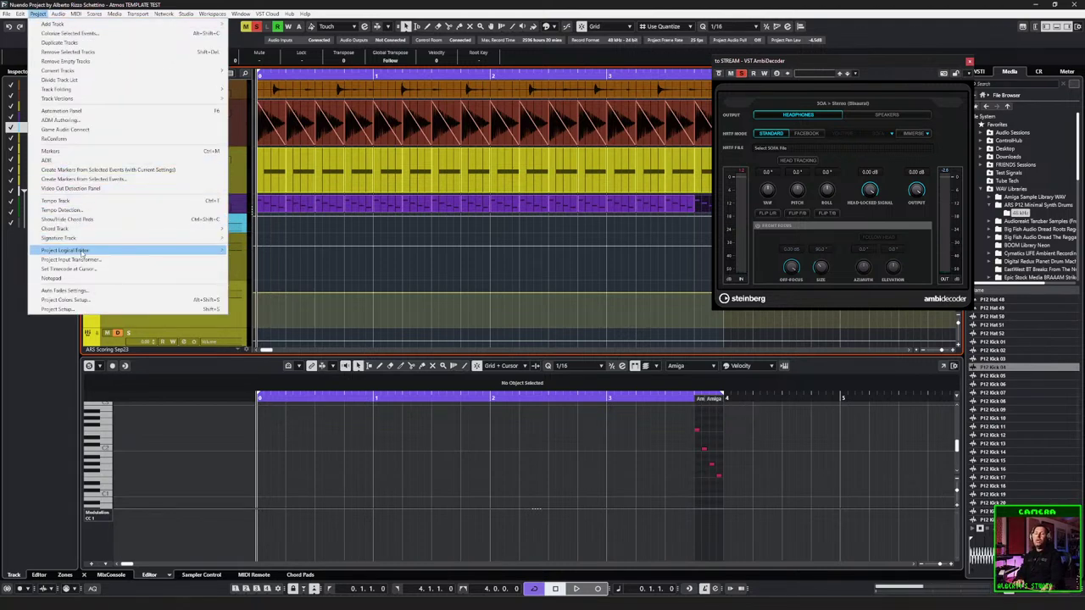
pyautogui.click(61, 120)
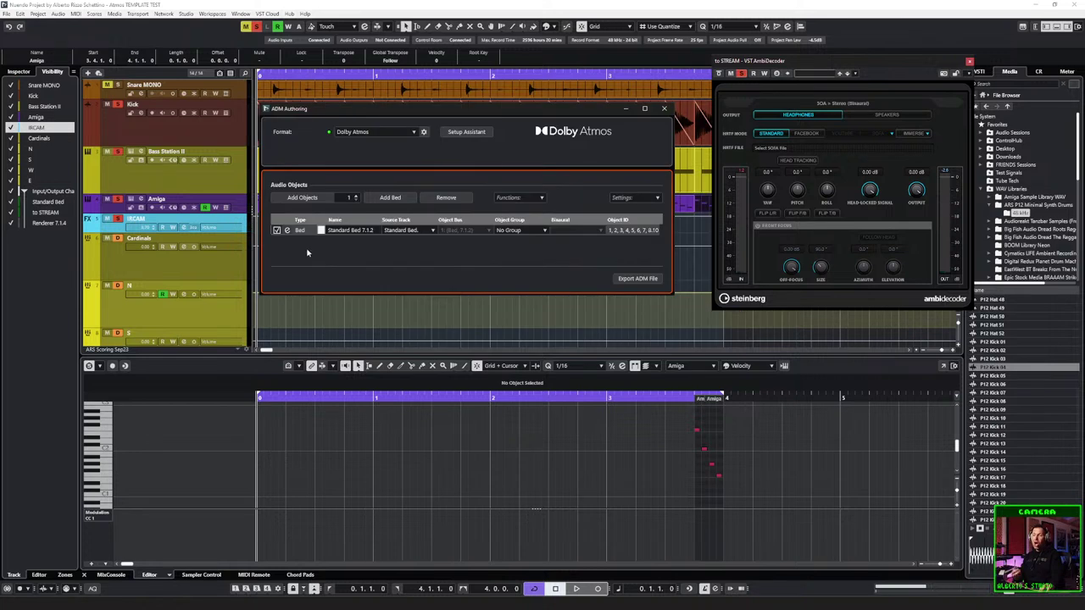
# Step: Add an audio object named Amiga Pad and assign the Amiga track as its source
pyautogui.click(304, 199)
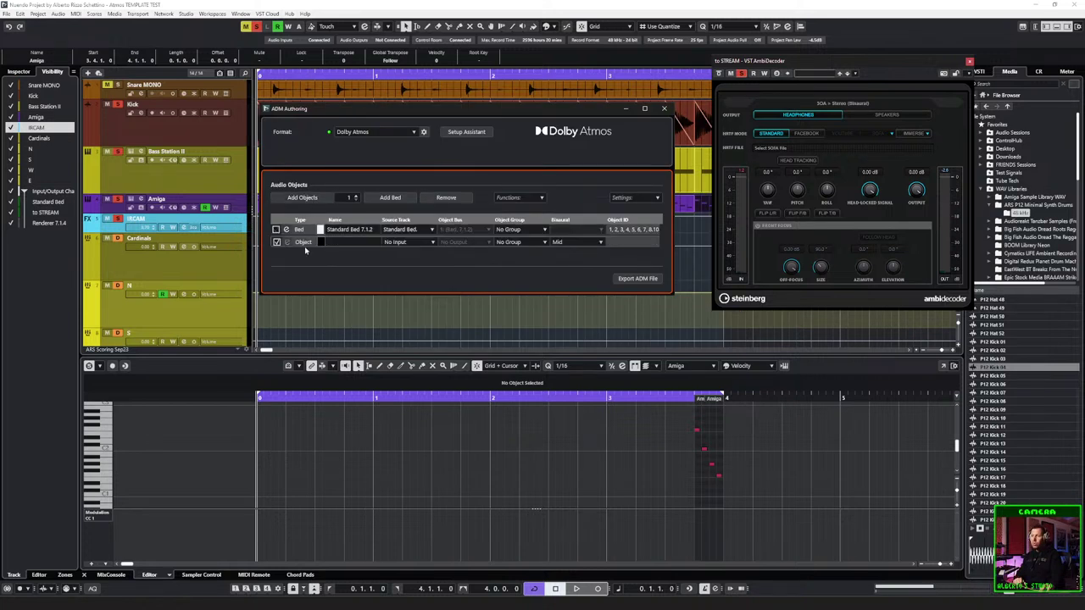
pyautogui.doubleClick(355, 243)
pyautogui.write('Amiga Pad')
pyautogui.press('Return')
pyautogui.click(406, 243)
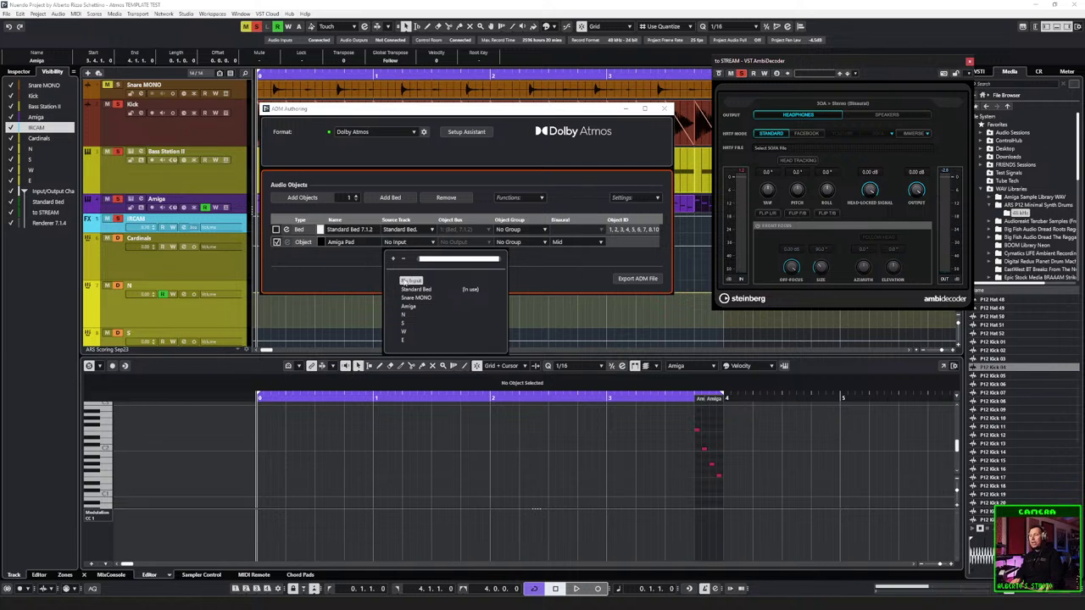
pyautogui.click(406, 309)
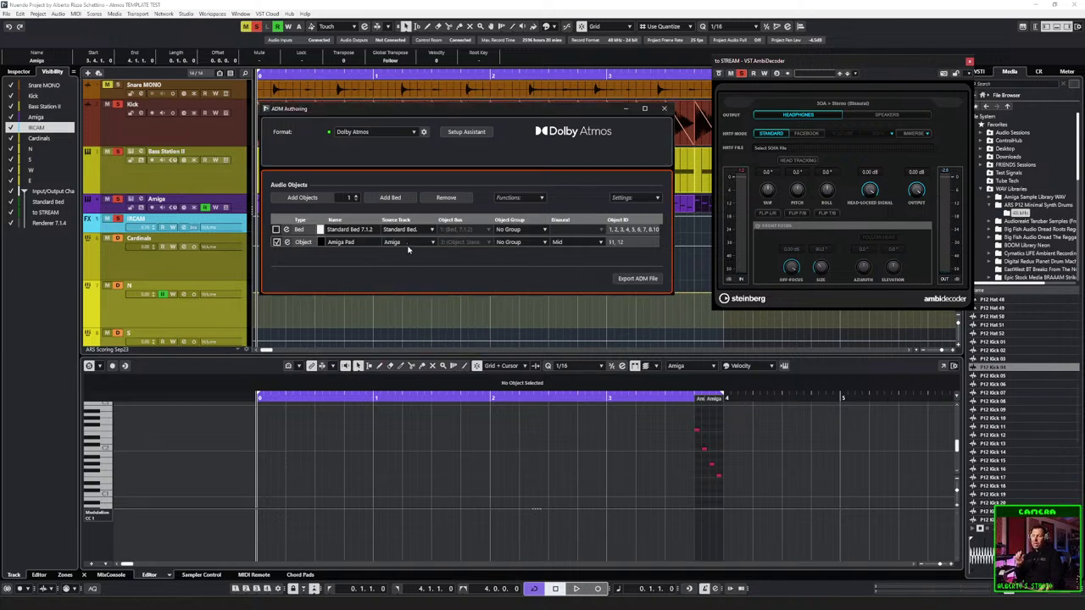
# Step: Review the Amiga Pad object's group and binaural options, keeping binaural on Mid, and close ADM Authoring
pyautogui.click(520, 242)
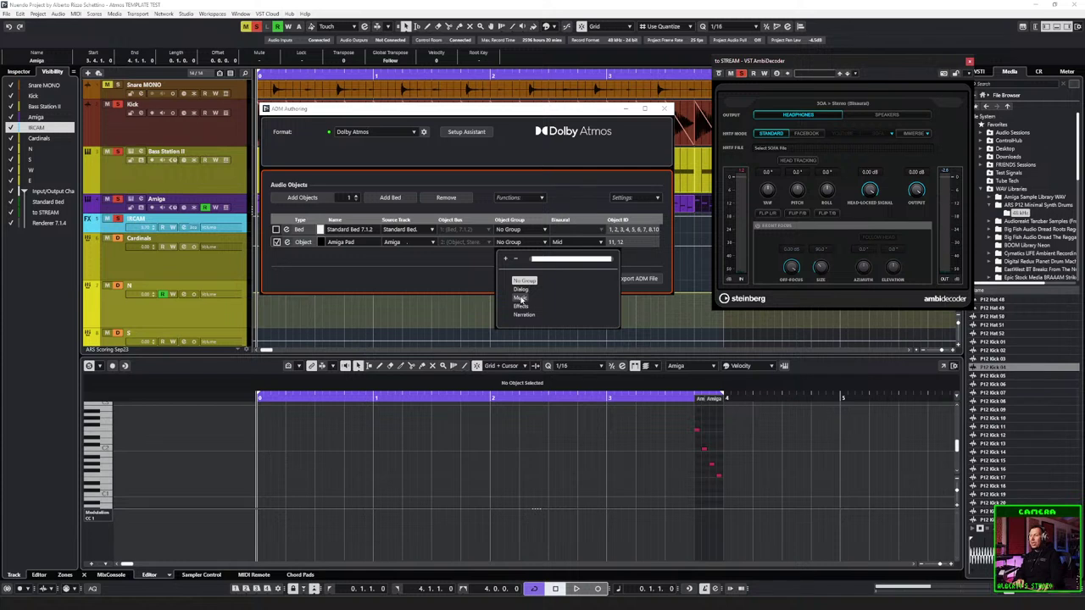
pyautogui.click(573, 245)
pyautogui.click(573, 245)
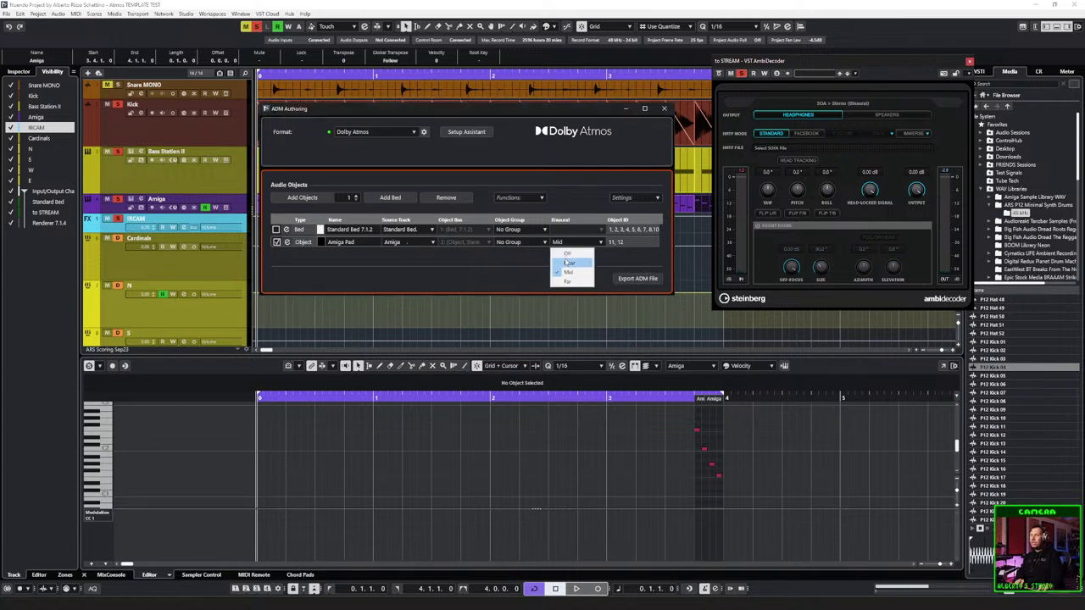
pyautogui.click(569, 271)
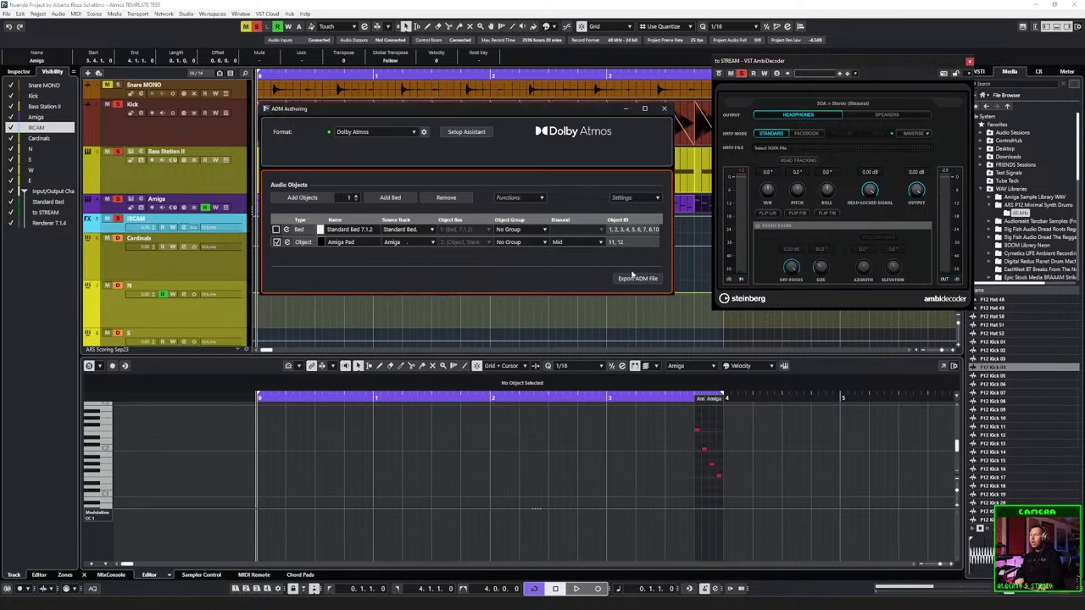
pyautogui.click(663, 109)
# Step: Open the MixConsole, play the loop briefly and open the Amiga channel's MultiPanner beside the AmbiDecoder window
pyautogui.press('F3')
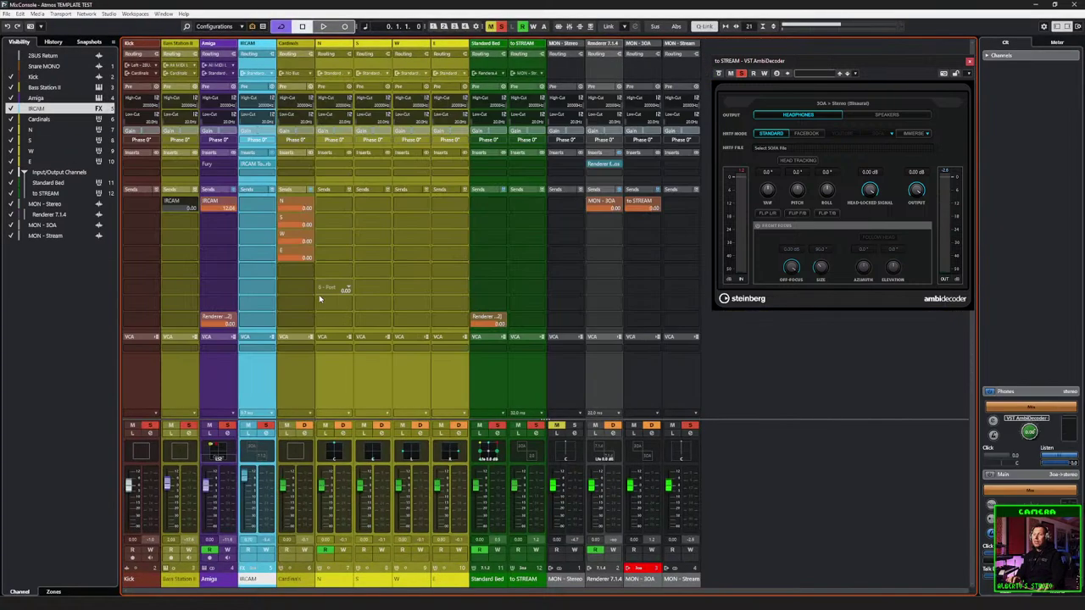
pyautogui.press('space')
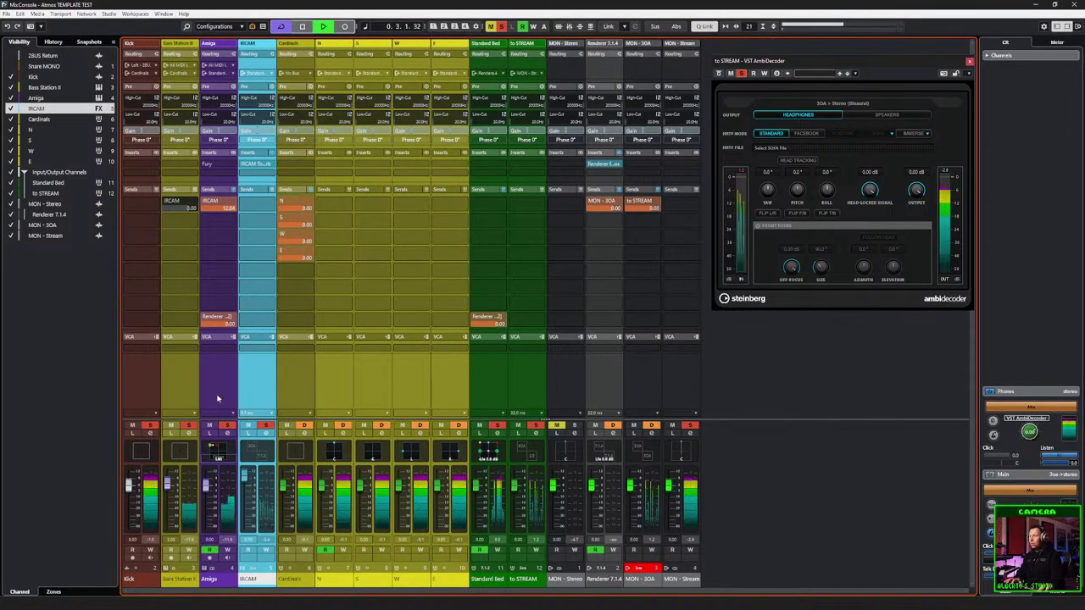
pyautogui.press('space')
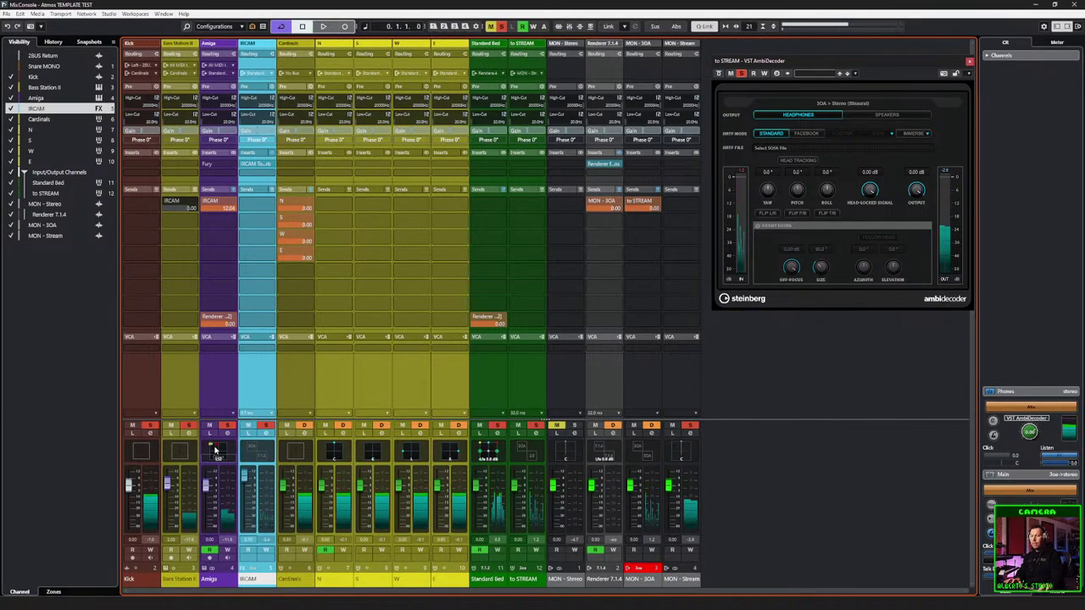
pyautogui.doubleClick(217, 451)
pyautogui.moveTo(521, 73); pyautogui.dragTo(426, 51)
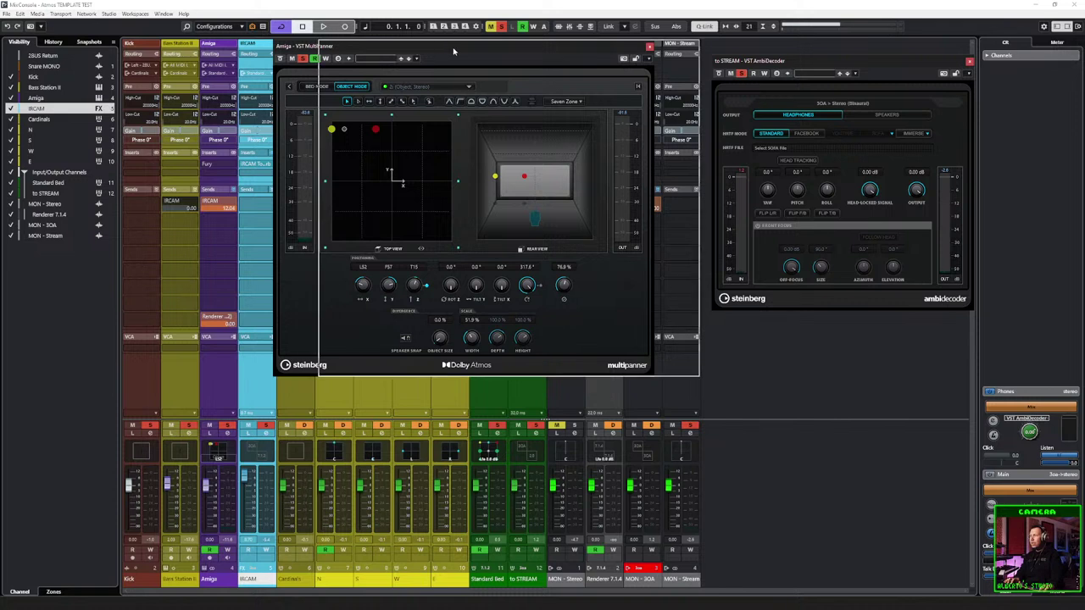
pyautogui.moveTo(453, 46); pyautogui.dragTo(499, 45)
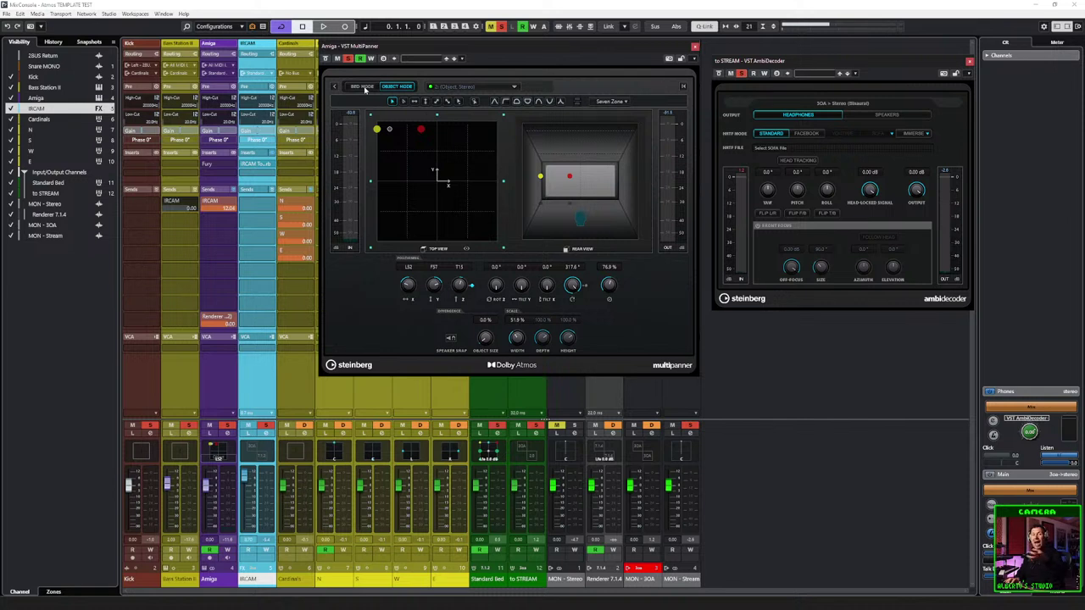
# Step: Compare Bed Mode and Object Mode in the Amiga MultiPanner during playback, ending in Object Mode
pyautogui.press('space')
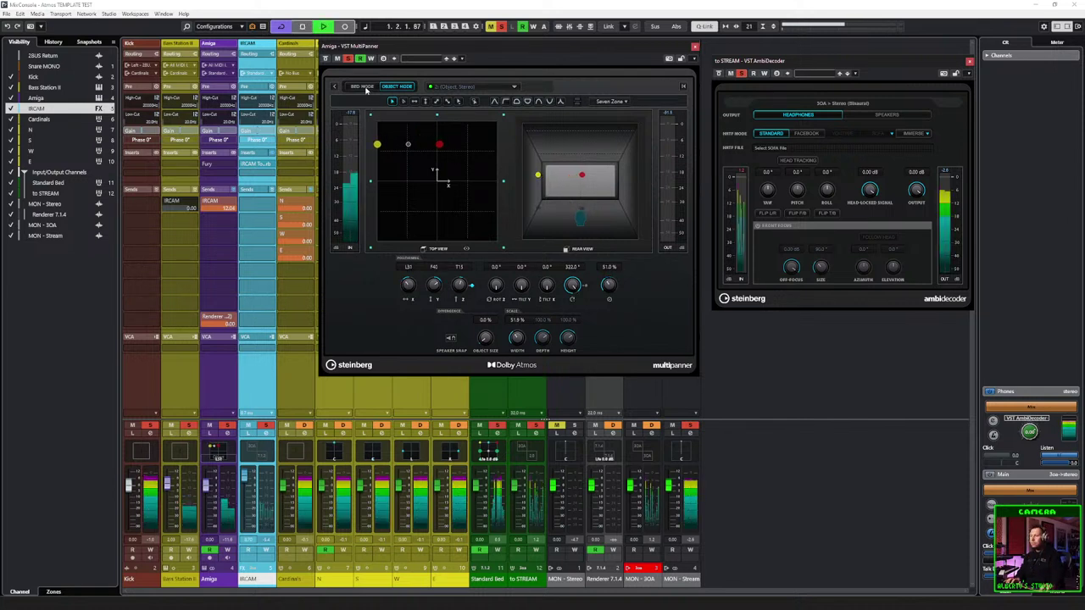
pyautogui.click(363, 87)
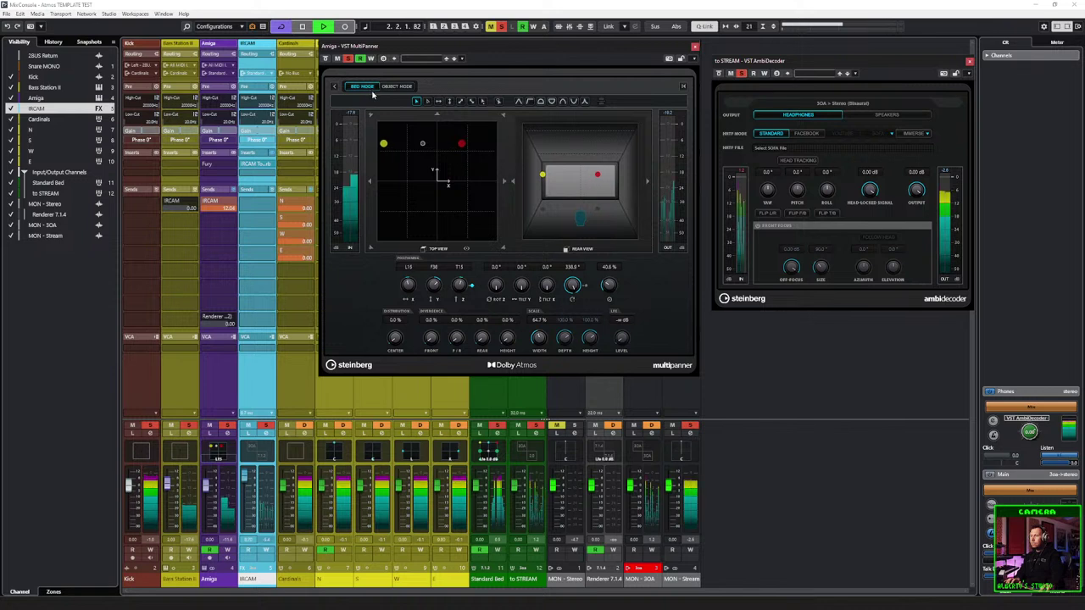
pyautogui.click(398, 88)
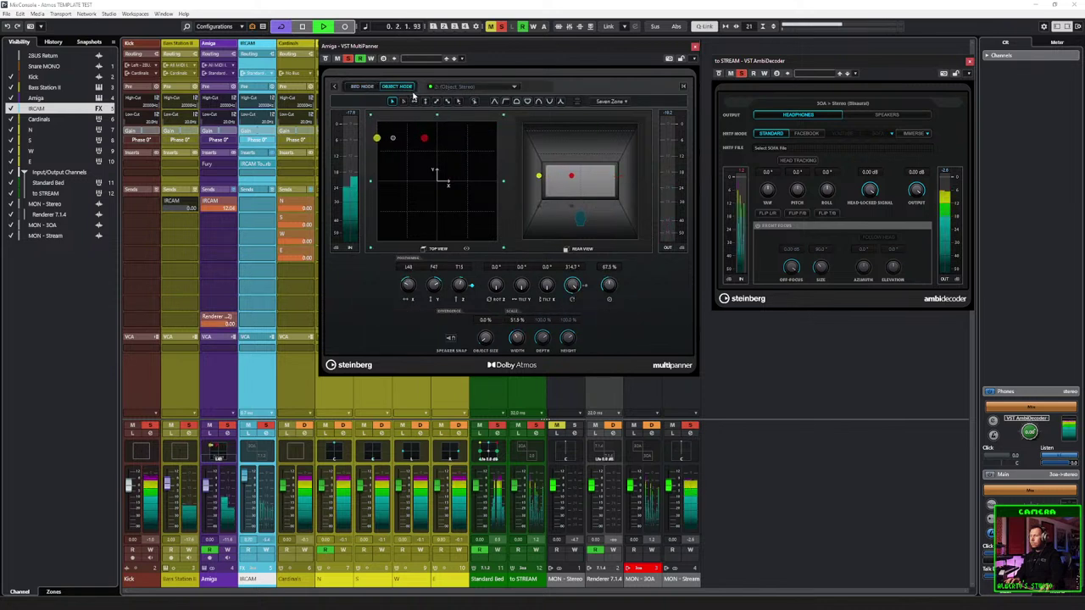
pyautogui.click(363, 87)
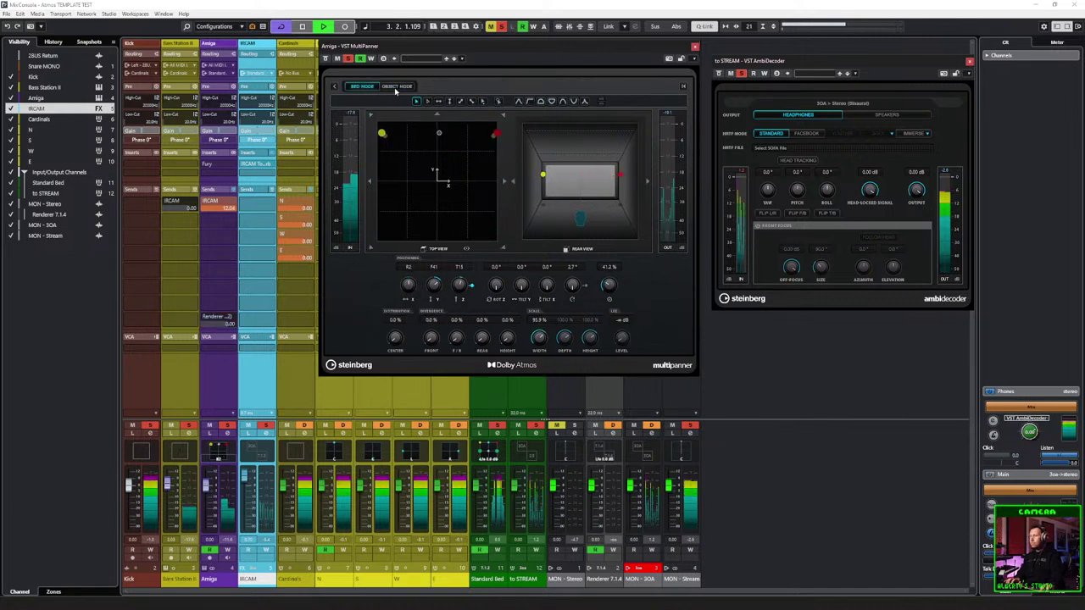
pyautogui.click(396, 87)
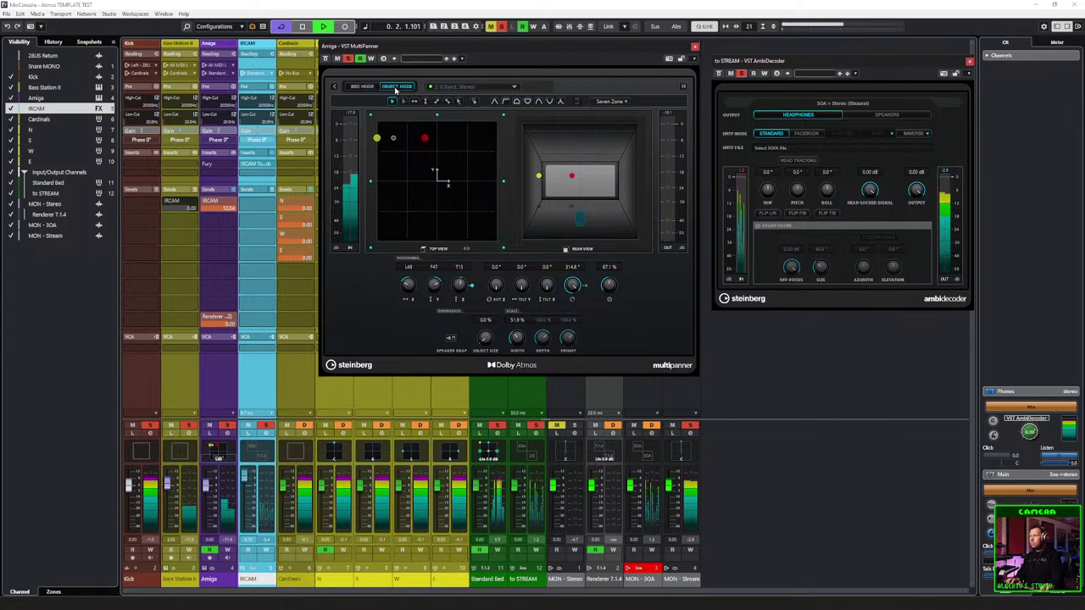
pyautogui.press('space')
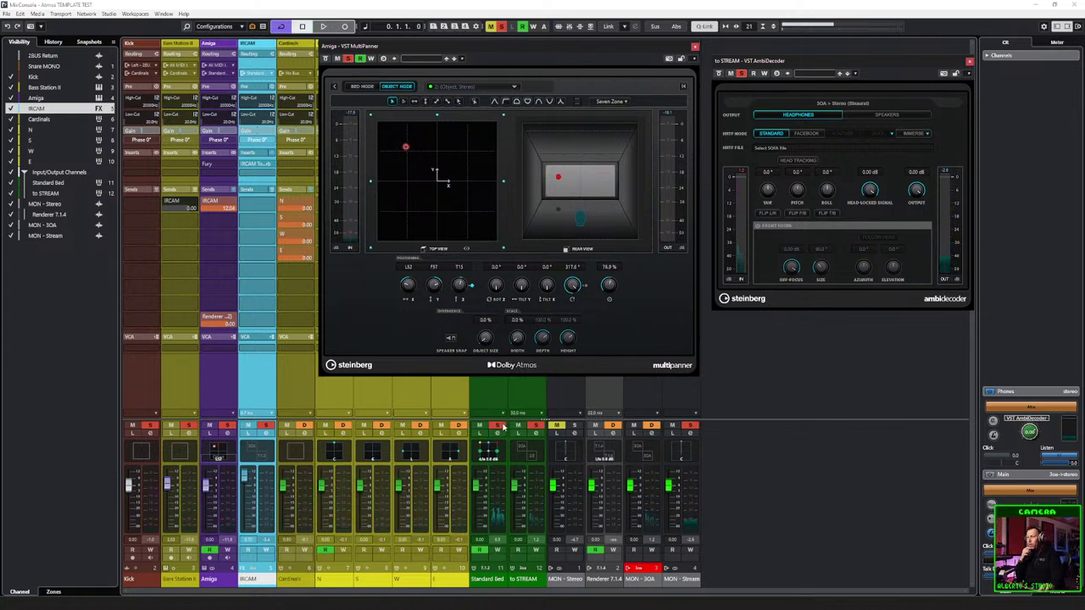
# Step: Turn off automation reading on the Amiga panner and move the object to about L72, F57 during playback
pyautogui.click(360, 58)
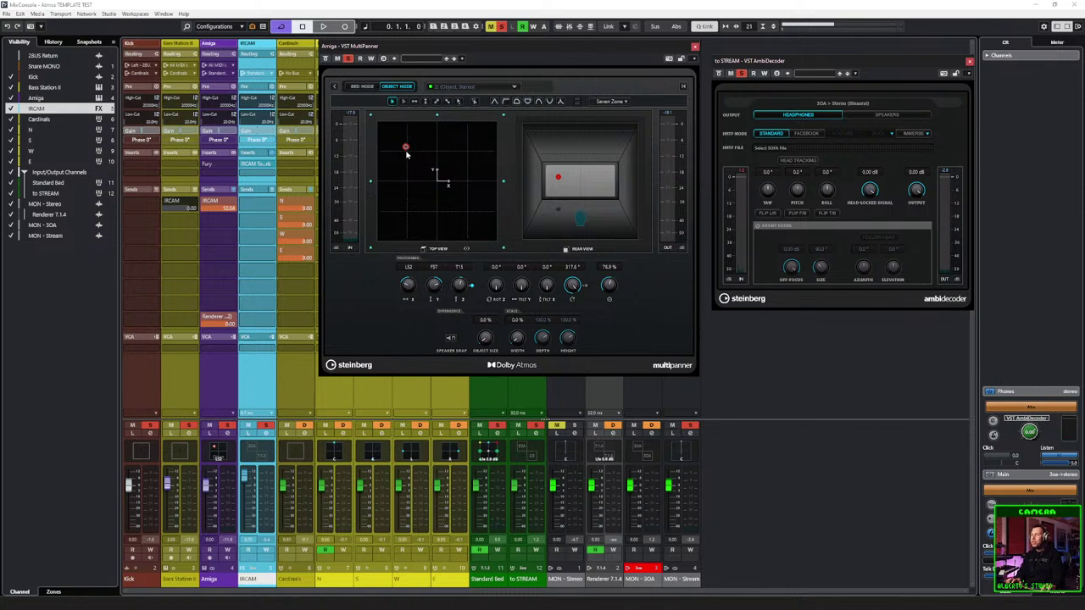
pyautogui.press('space')
pyautogui.moveTo(407, 156)
pyautogui.mouseDown()
pyautogui.moveTo(486, 162)
pyautogui.moveTo(491, 199)
pyautogui.moveTo(367, 188)
pyautogui.moveTo(392, 153)
pyautogui.mouseUp()
pyautogui.press('space')
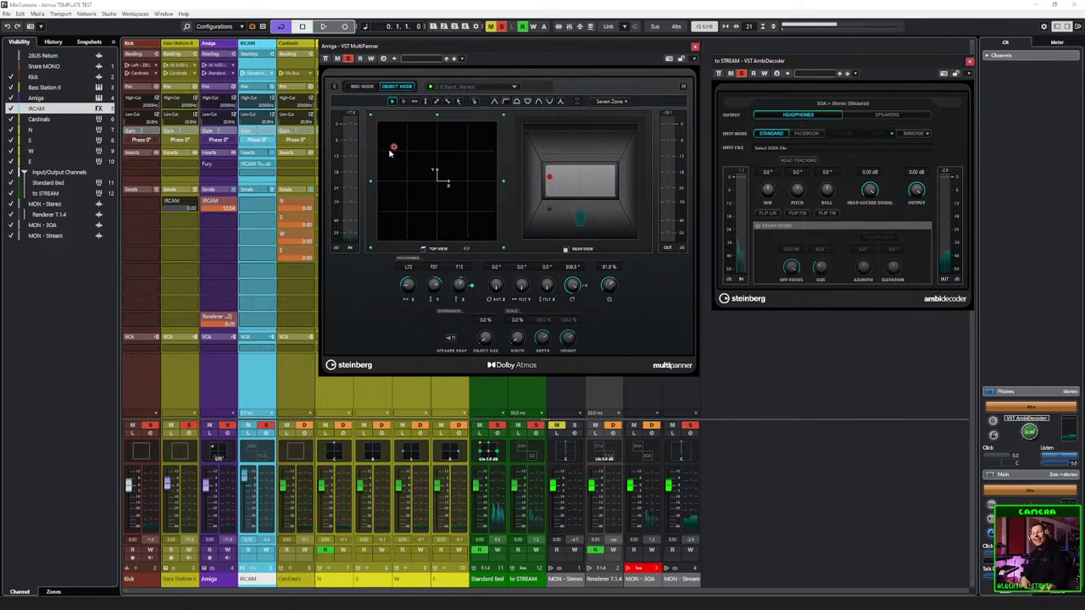
# Step: Audition the Amiga object at front positions, placing it at the horizontal centre with a depth position of F75
pyautogui.moveTo(390, 152); pyautogui.dragTo(418, 124)
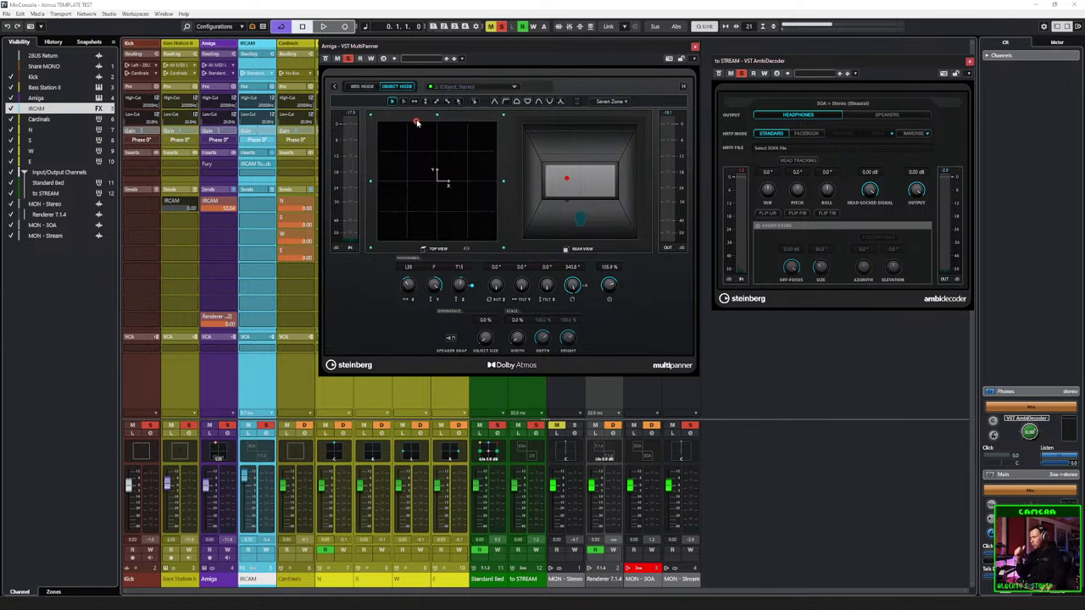
pyautogui.press('space')
pyautogui.moveTo(417, 123)
pyautogui.mouseDown()
pyautogui.moveTo(421, 158)
pyautogui.moveTo(478, 233)
pyautogui.moveTo(504, 132)
pyautogui.moveTo(493, 127)
pyautogui.moveTo(479, 127)
pyautogui.moveTo(385, 238)
pyautogui.moveTo(376, 218)
pyautogui.moveTo(437, 144)
pyautogui.moveTo(439, 168)
pyautogui.moveTo(461, 172)
pyautogui.moveTo(451, 172)
pyautogui.moveTo(493, 118)
pyautogui.moveTo(472, 121)
pyautogui.moveTo(432, 157)
pyautogui.moveTo(474, 237)
pyautogui.moveTo(434, 238)
pyautogui.moveTo(431, 129)
pyautogui.mouseUp()
pyautogui.press('space')
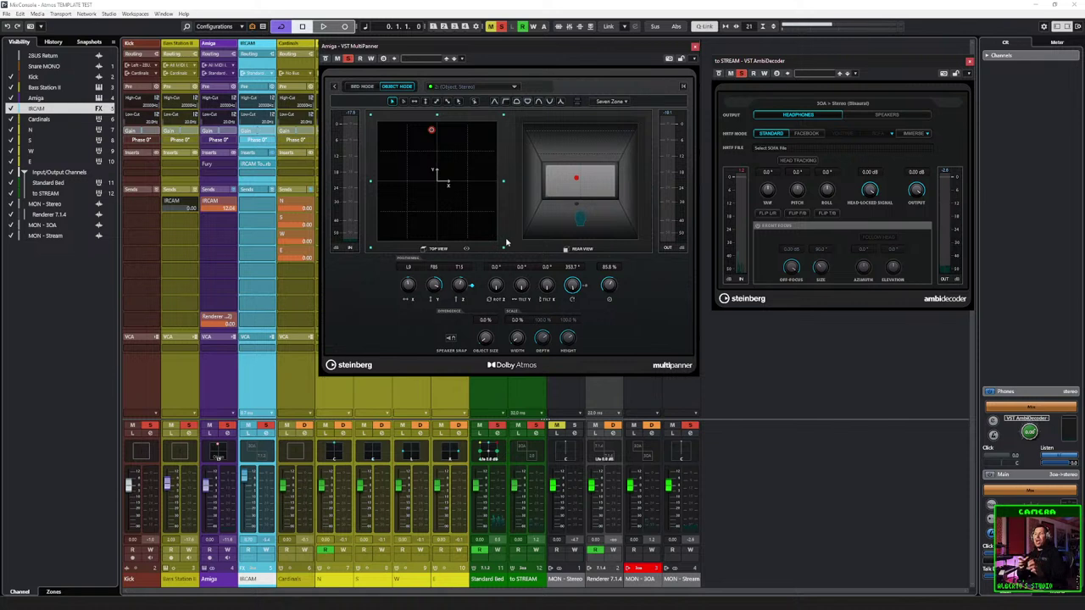
pyautogui.moveTo(433, 135); pyautogui.dragTo(435, 137)
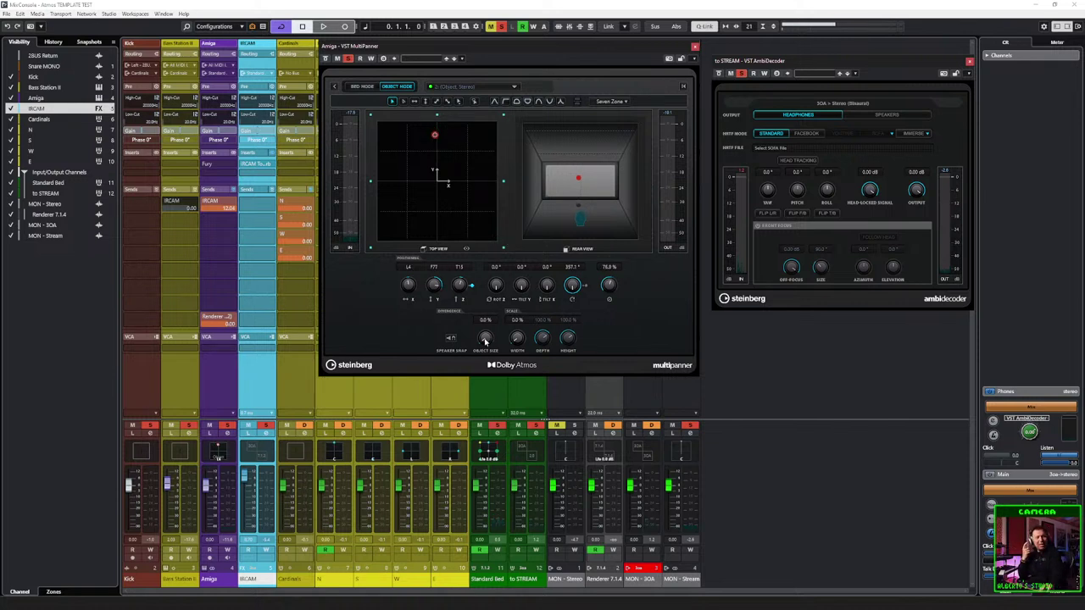
pyautogui.moveTo(432, 140); pyautogui.dragTo(435, 140)
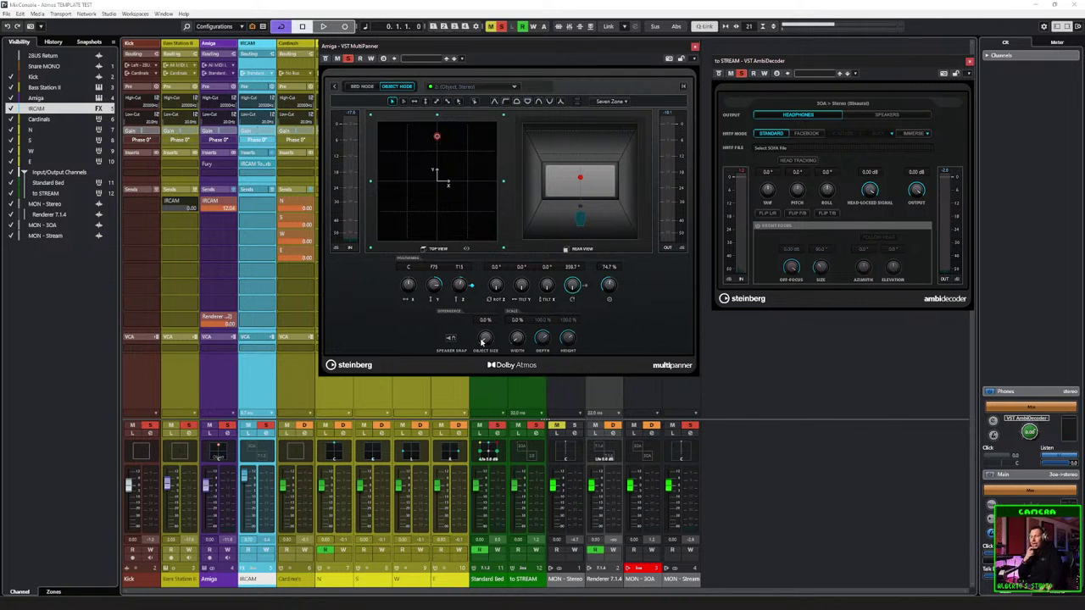
# Step: Move the Amiga object back to about F36 and widen it to about 100% during playback
pyautogui.moveTo(518, 342); pyautogui.dragTo(519, 320)
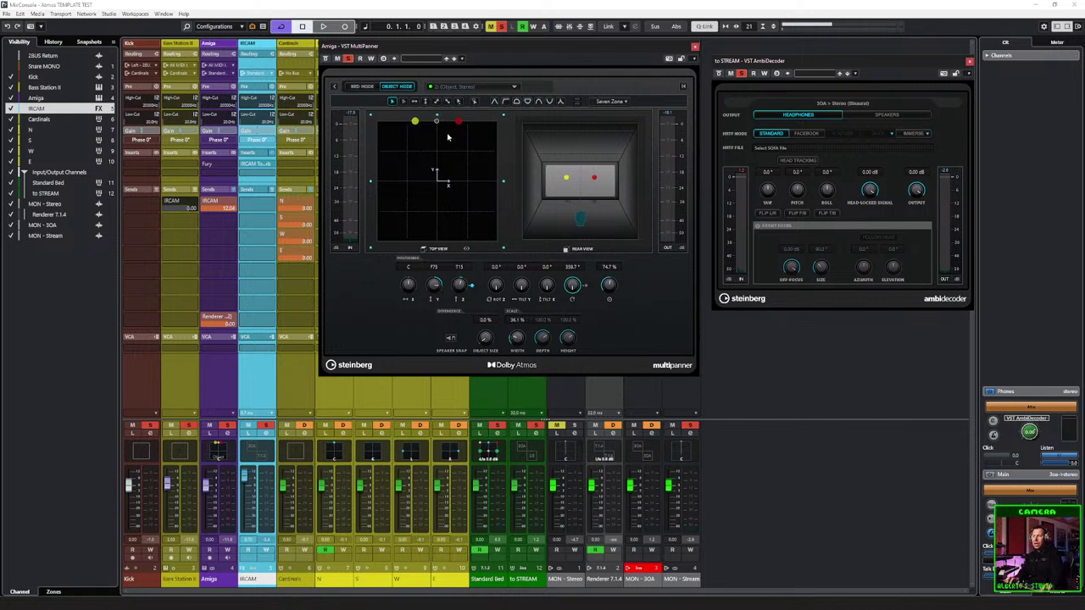
pyautogui.moveTo(518, 342); pyautogui.dragTo(518, 346)
pyautogui.moveTo(435, 144); pyautogui.dragTo(435, 161)
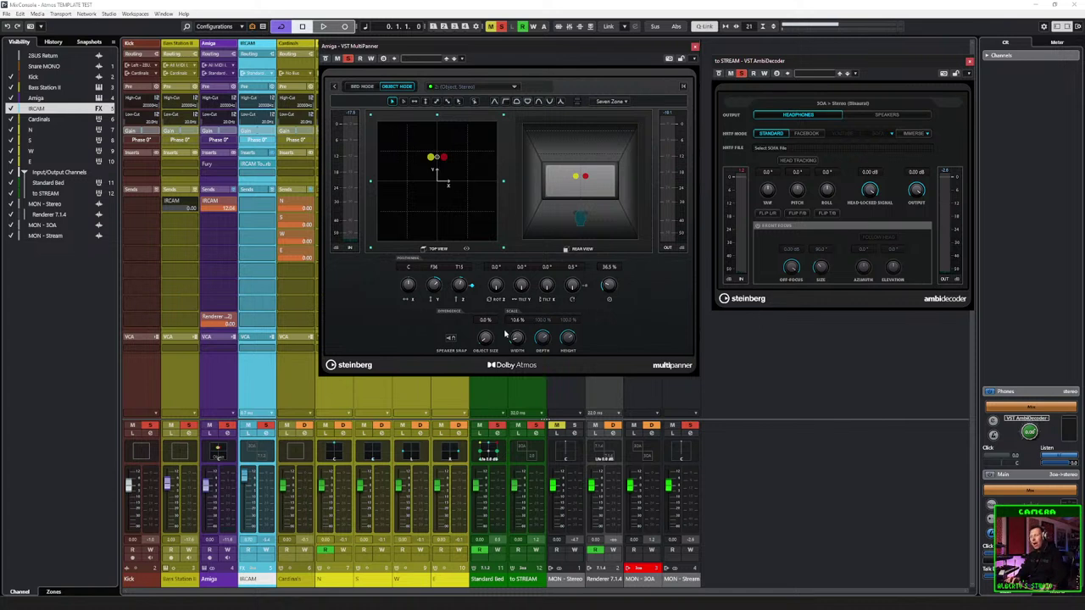
pyautogui.press('space')
pyautogui.moveTo(517, 340); pyautogui.dragTo(523, 295)
pyautogui.press('space')
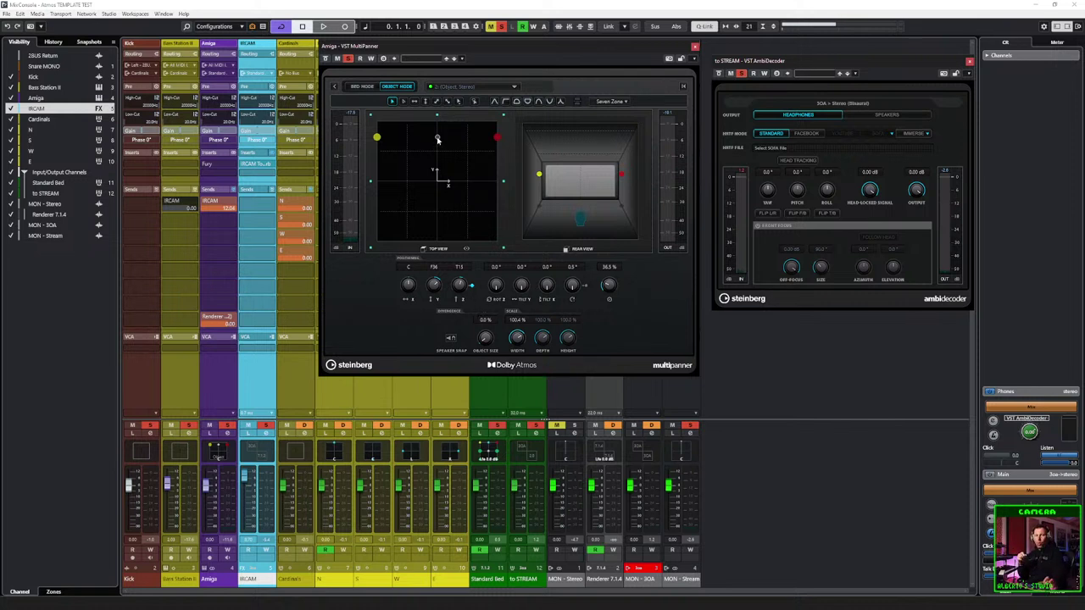
# Step: Try Bed Mode at about F26 with roughly 90% width, and return the Amiga panner to Object Mode with 0% width
pyautogui.click(362, 88)
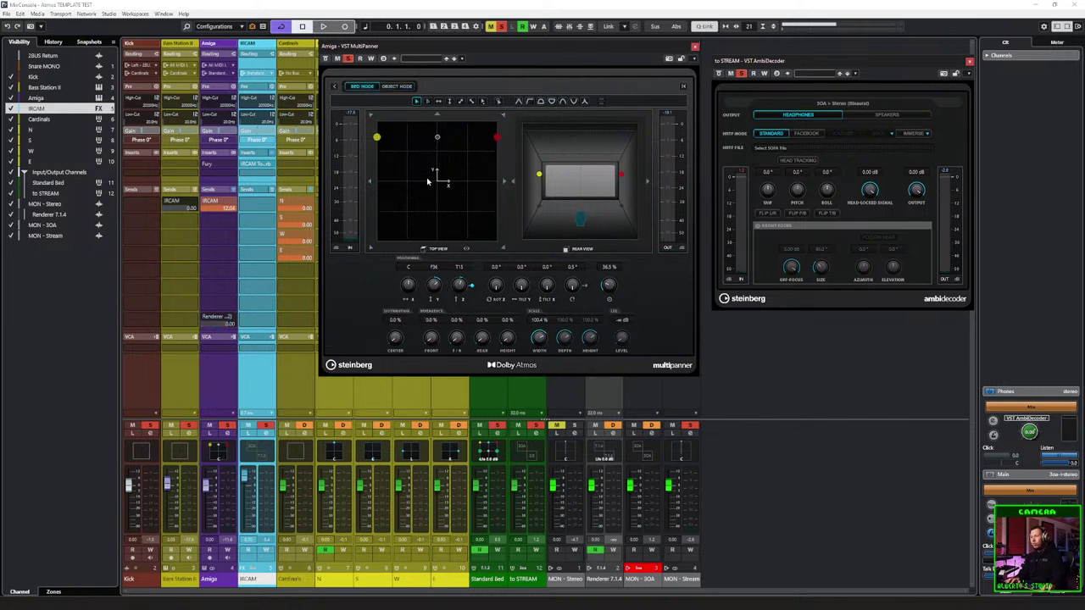
pyautogui.moveTo(436, 145); pyautogui.dragTo(437, 150)
pyautogui.moveTo(539, 339)
pyautogui.mouseDown()
pyautogui.moveTo(539, 353)
pyautogui.moveTo(538, 340)
pyautogui.mouseUp()
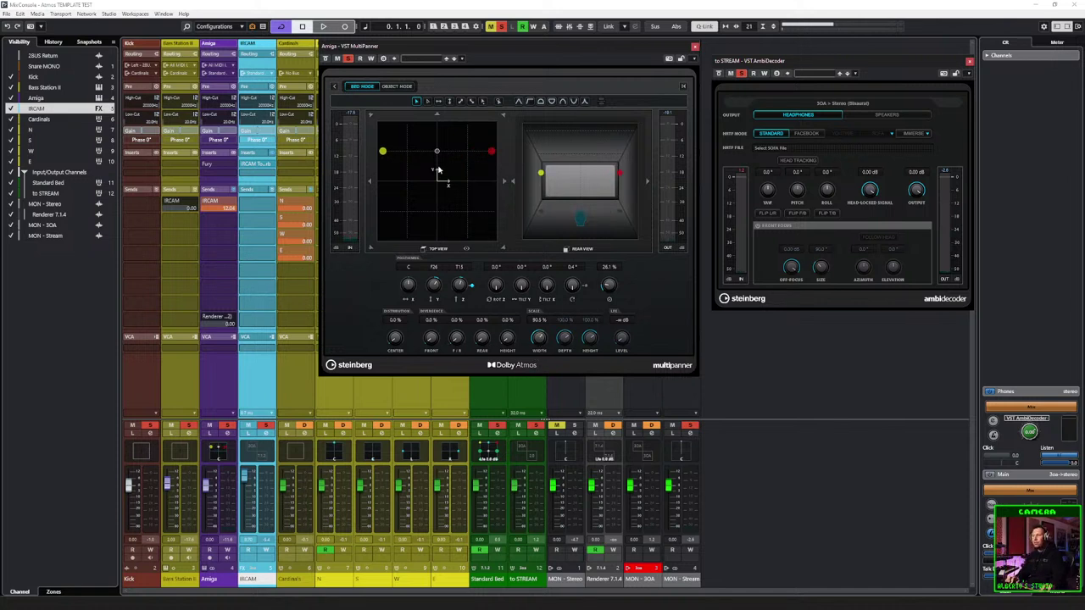
pyautogui.click(396, 87)
pyautogui.moveTo(515, 337); pyautogui.dragTo(507, 458)
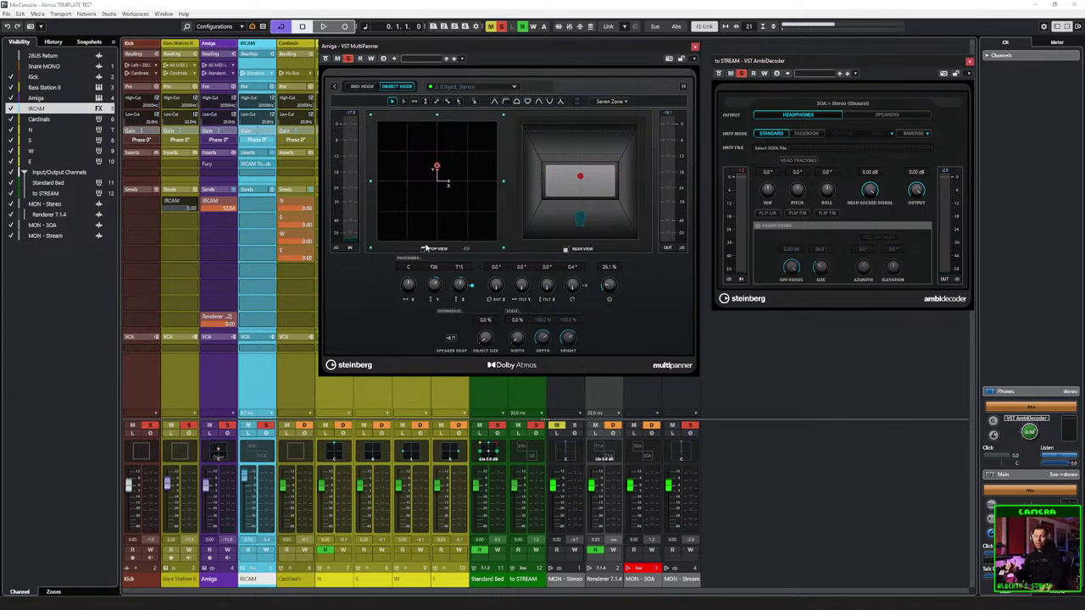
# Step: Move the Amiga object to about R14, F68, audition it and close the MultiPanner
pyautogui.moveTo(437, 168); pyautogui.dragTo(444, 139)
pyautogui.press('space')
pyautogui.press('space')
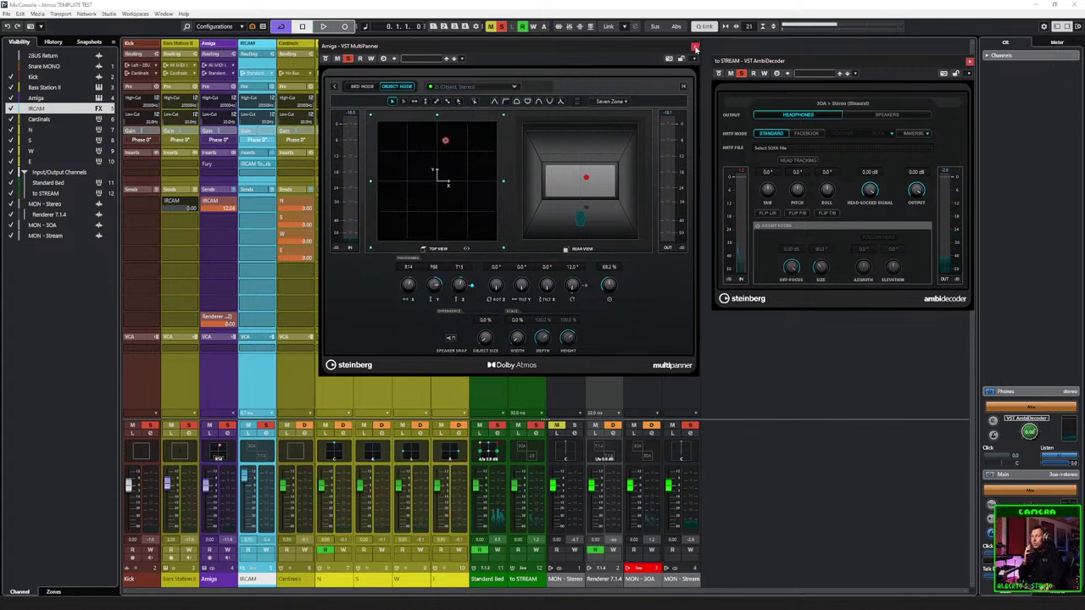
pyautogui.click(695, 48)
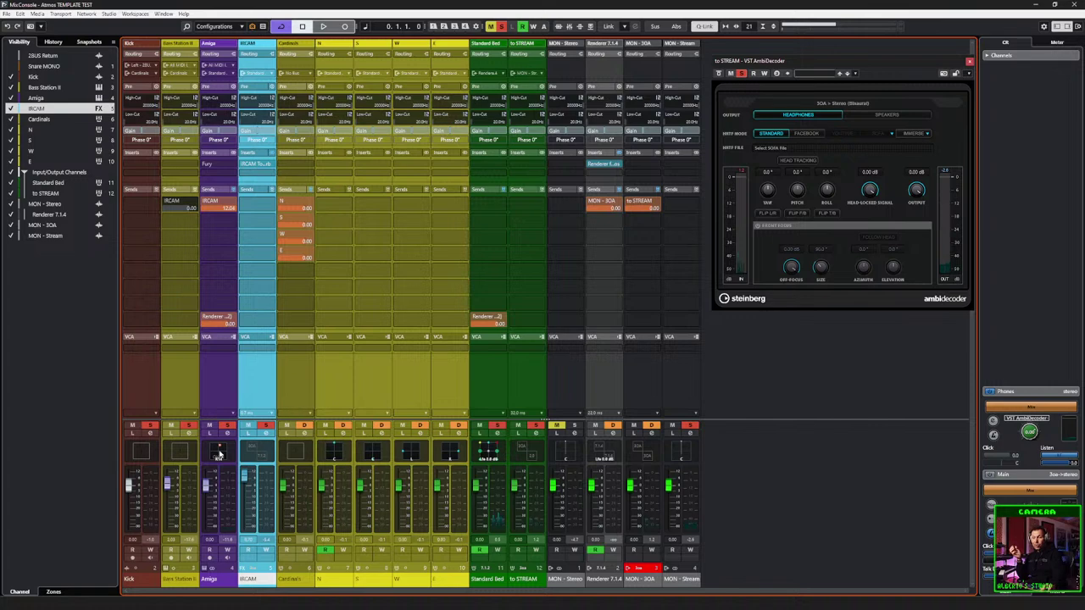
# Step: Replace the Amiga channel's panner with EnergyPanner and set its threshold to about -26 dB during playback
pyautogui.rightClick(218, 451)
pyautogui.moveTo(271, 475)
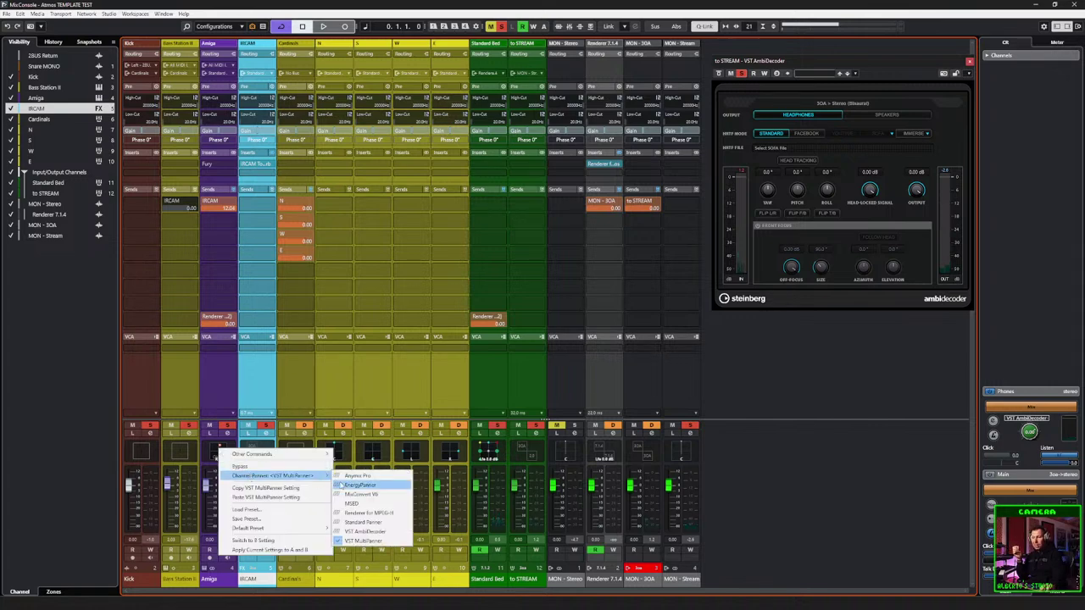
pyautogui.click(366, 480)
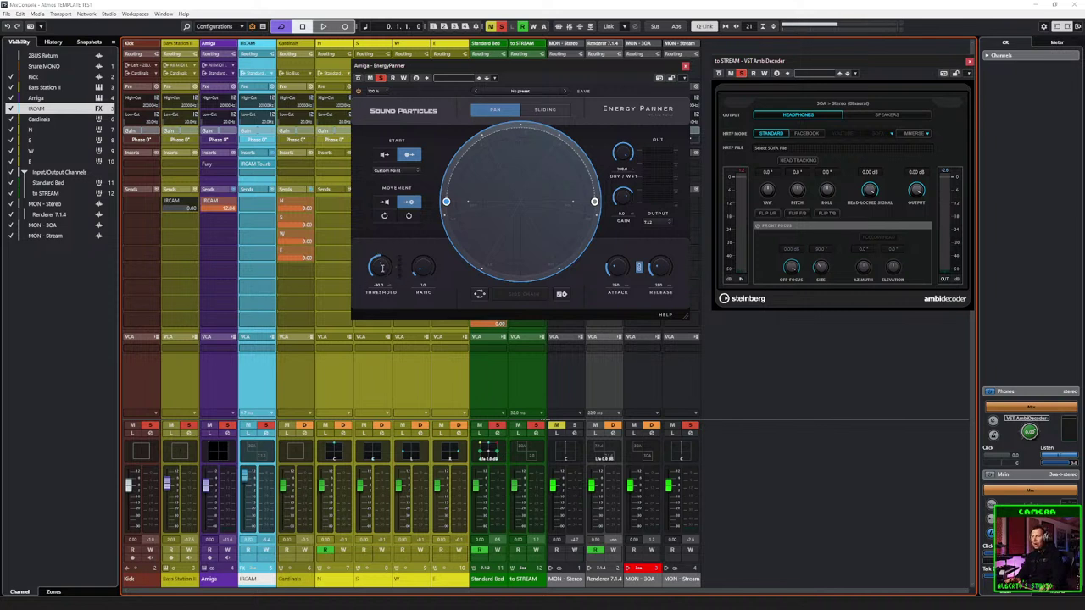
pyautogui.press('space')
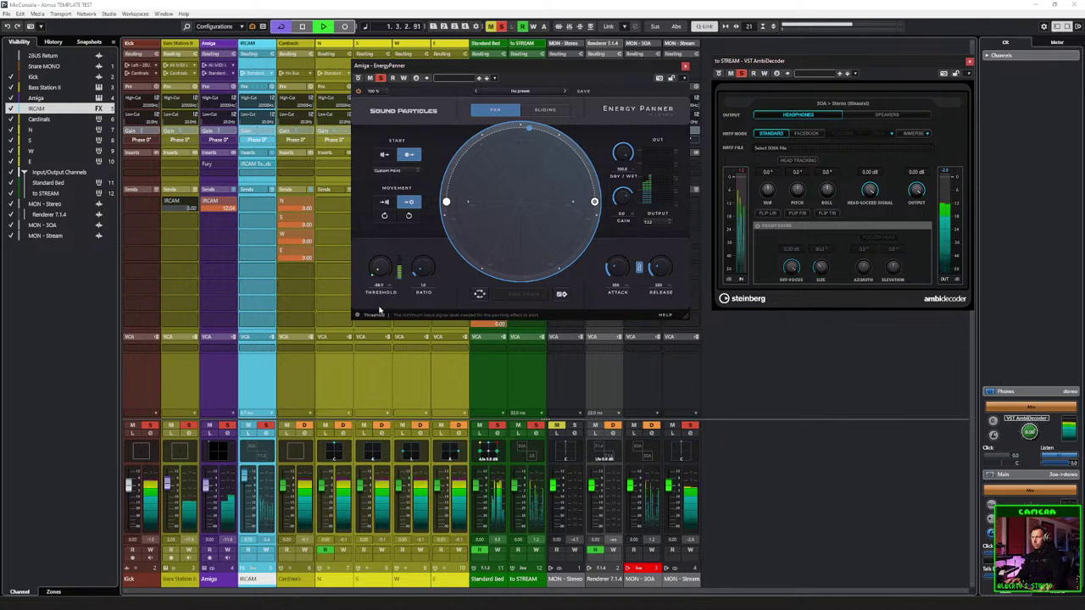
pyautogui.moveTo(386, 270); pyautogui.dragTo(381, 253)
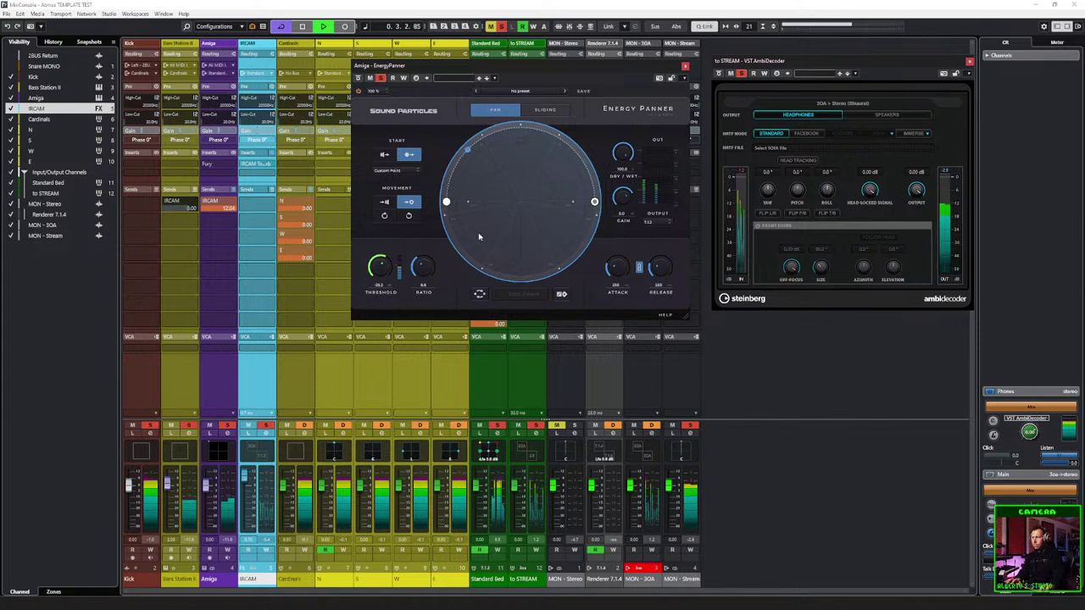
# Step: Place EnergyPanner's start and end points at the front-left and front-right edge, and compare the speaker start with the custom start
pyautogui.moveTo(446, 204); pyautogui.dragTo(471, 147)
pyautogui.moveTo(594, 202); pyautogui.dragTo(564, 141)
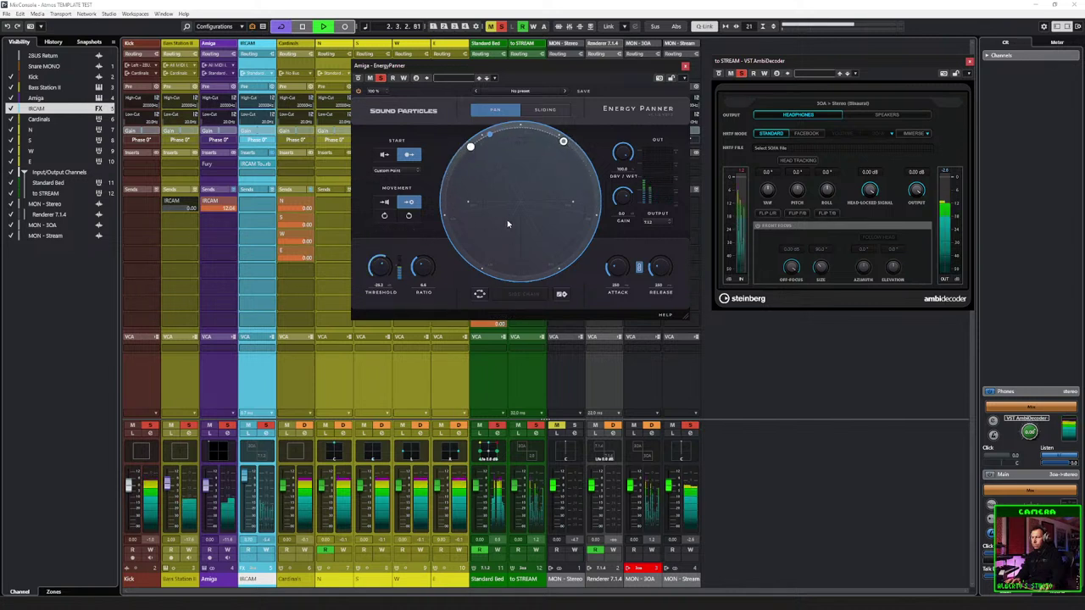
pyautogui.click(388, 156)
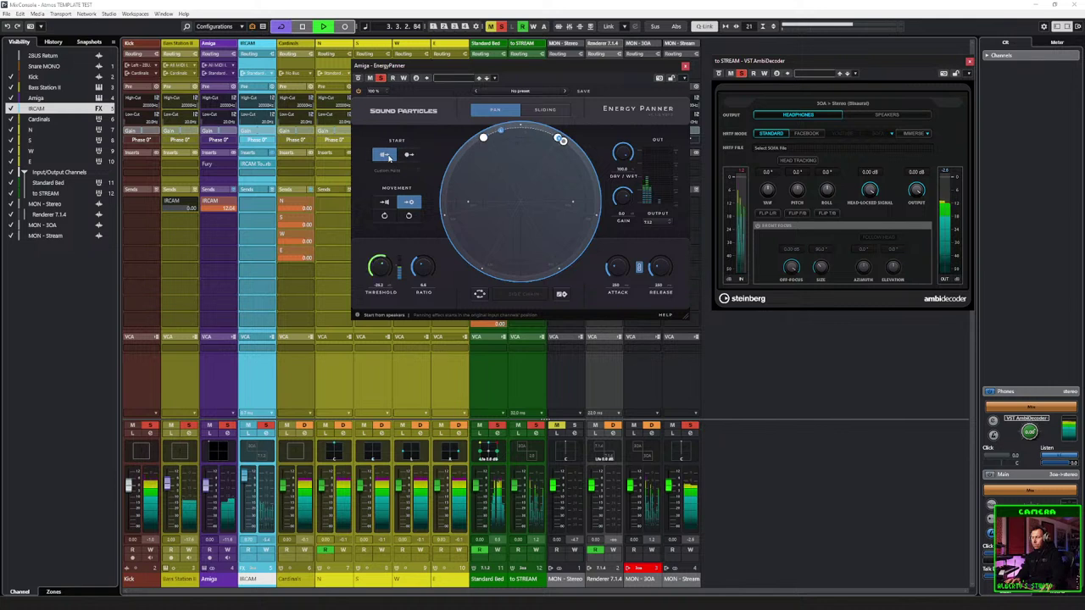
pyautogui.click(410, 156)
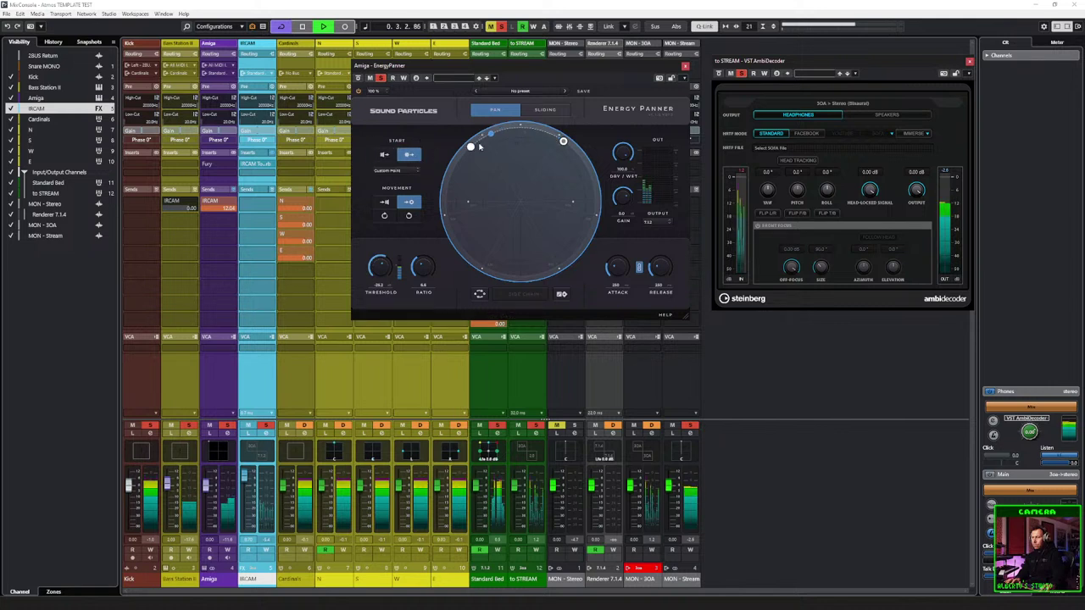
# Step: Pull EnergyPanner's start and end points inward towards the front half of the circle, lengthen attack and release, and stop playback
pyautogui.moveTo(473, 152); pyautogui.dragTo(505, 205)
pyautogui.moveTo(563, 142); pyautogui.dragTo(561, 177)
pyautogui.moveTo(499, 198)
pyautogui.mouseDown()
pyautogui.moveTo(479, 170)
pyautogui.moveTo(490, 183)
pyautogui.mouseUp()
pyautogui.moveTo(561, 173); pyautogui.dragTo(566, 175)
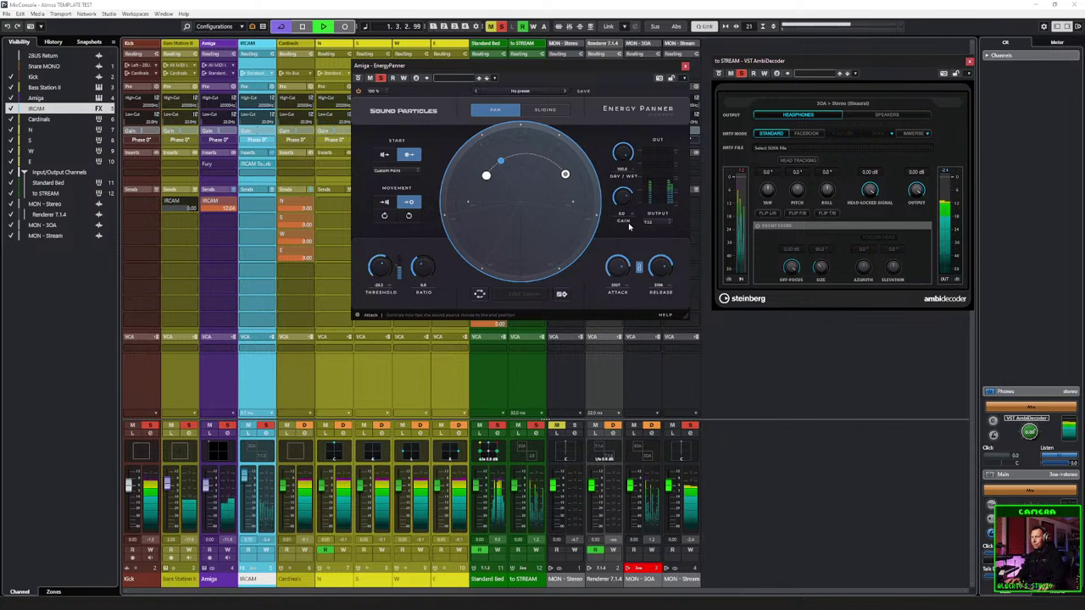
pyautogui.press('space')
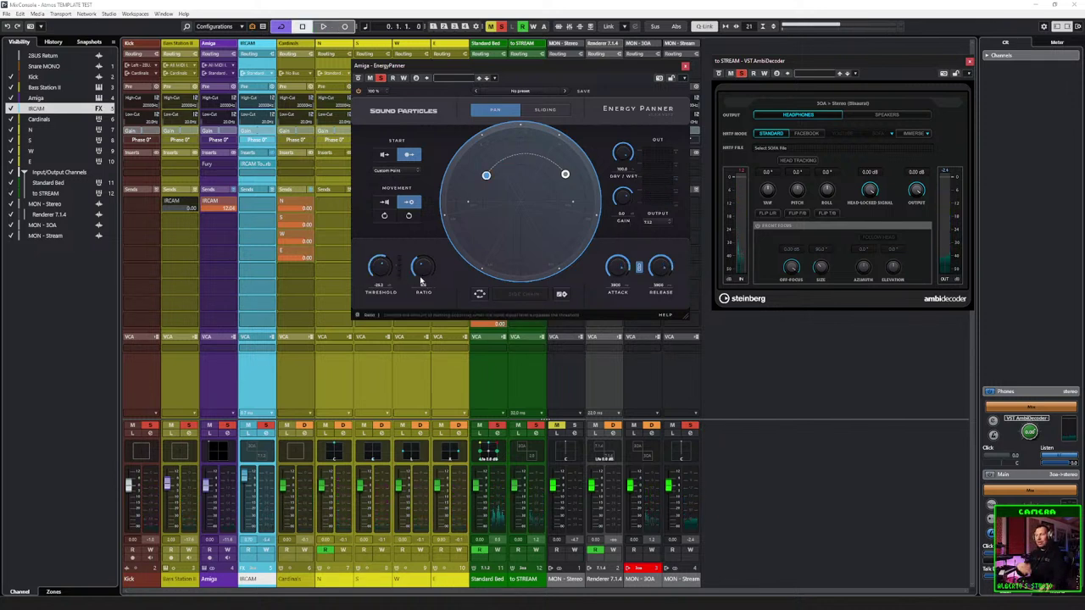
# Step: Audition the EnergyPanner movement with a ratio of about 1.2 and lower the Amiga channel's level to about -1.3 dB
pyautogui.press('space')
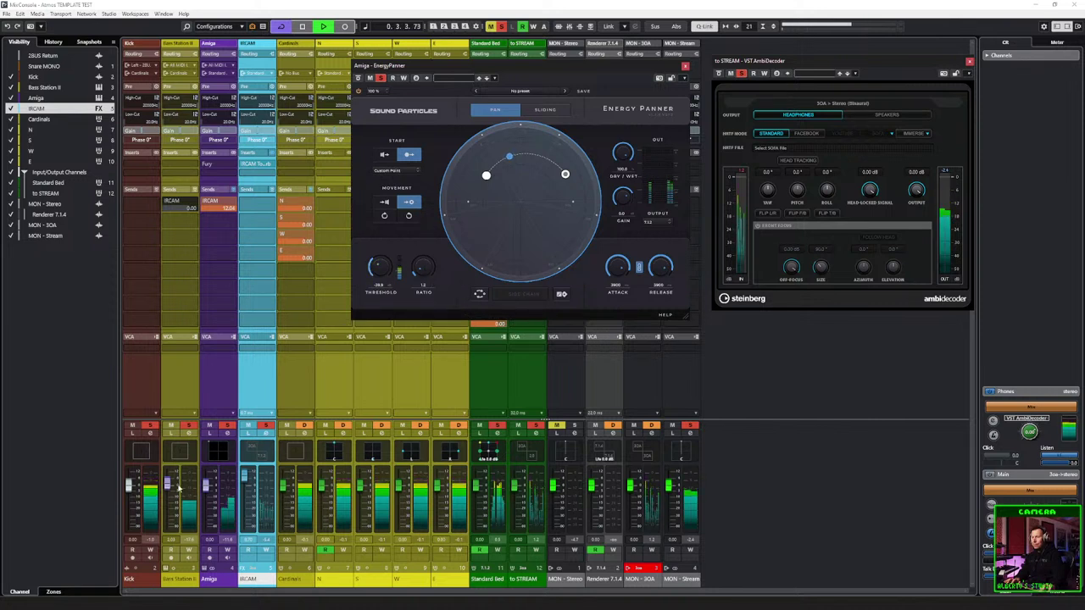
pyautogui.moveTo(212, 481); pyautogui.dragTo(215, 499)
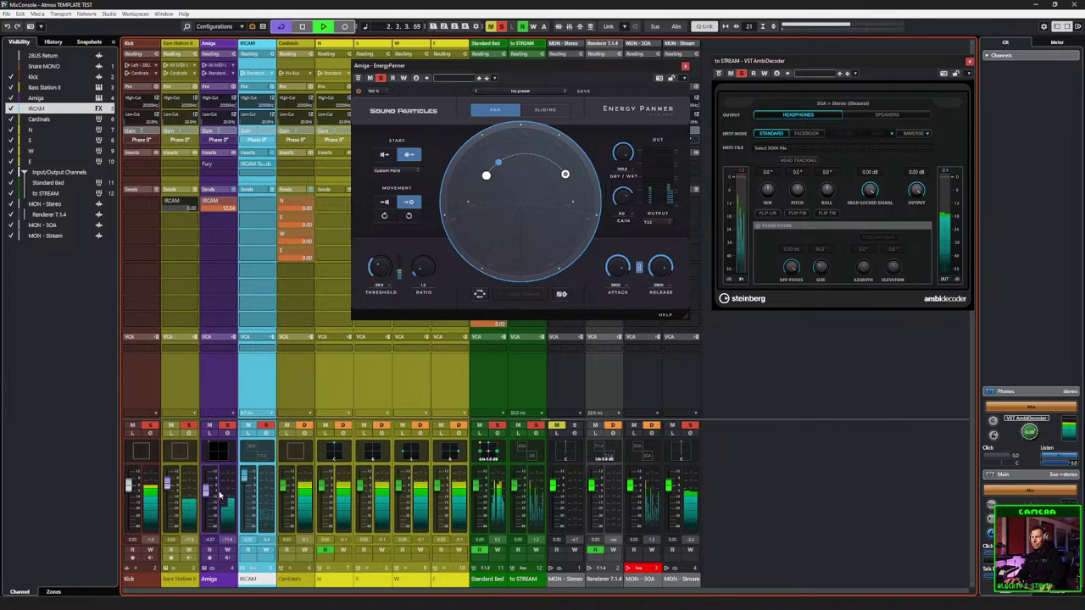
pyautogui.press('space')
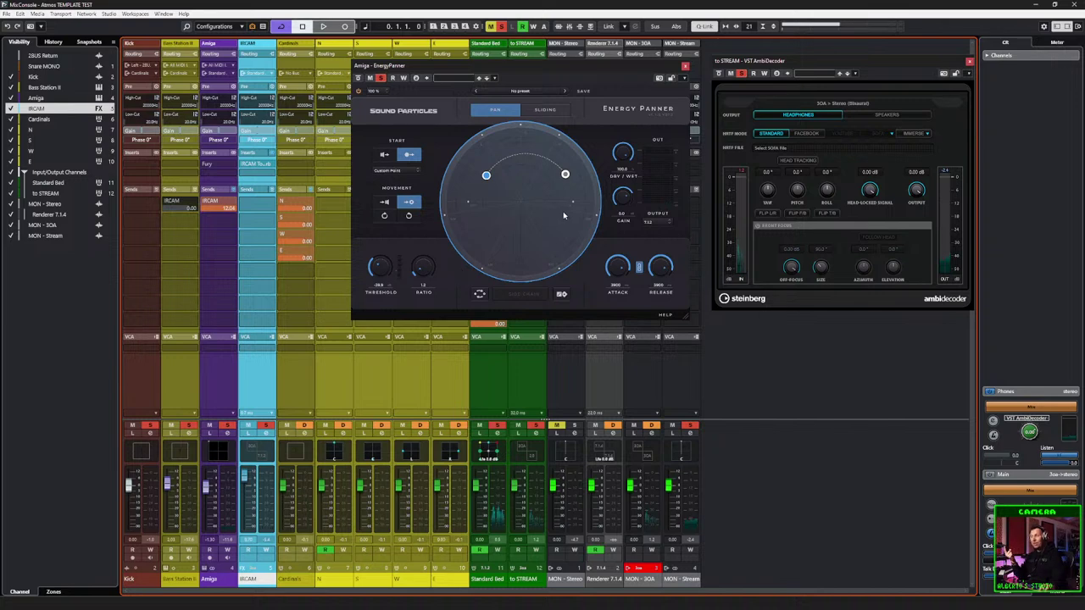
# Step: Review EnergyPanner's available output formats and its Sliding mode, leaving it in Pan mode
pyautogui.click(668, 224)
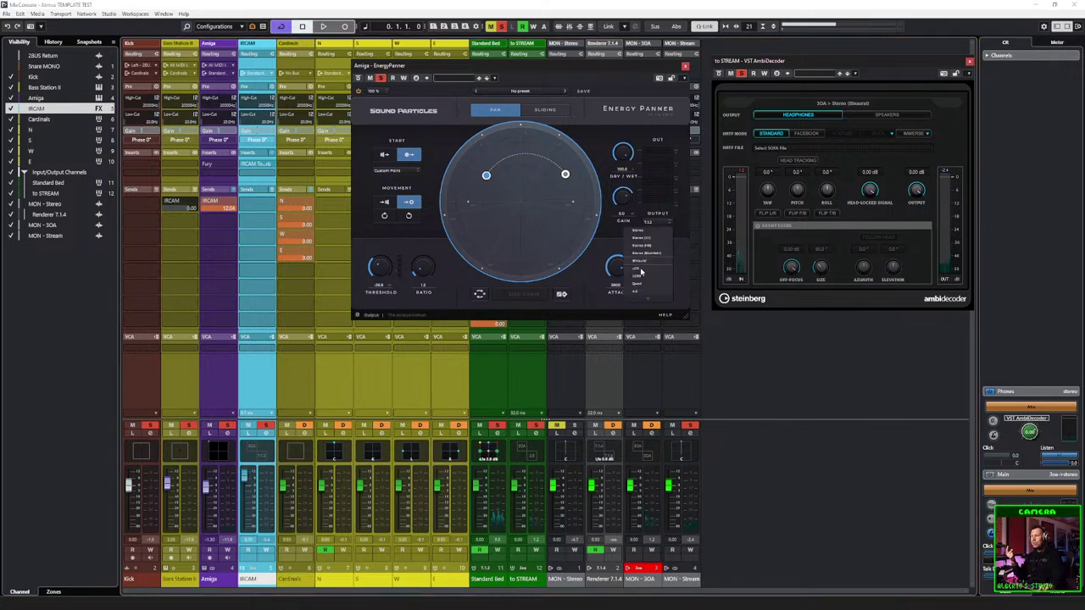
pyautogui.click(616, 238)
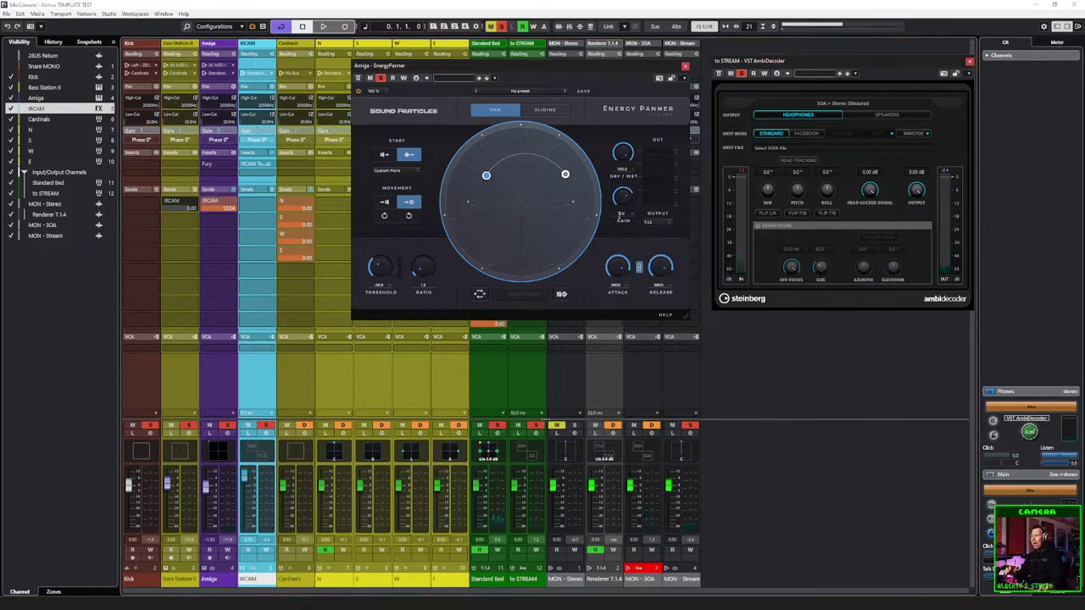
pyautogui.click(545, 109)
pyautogui.click(501, 111)
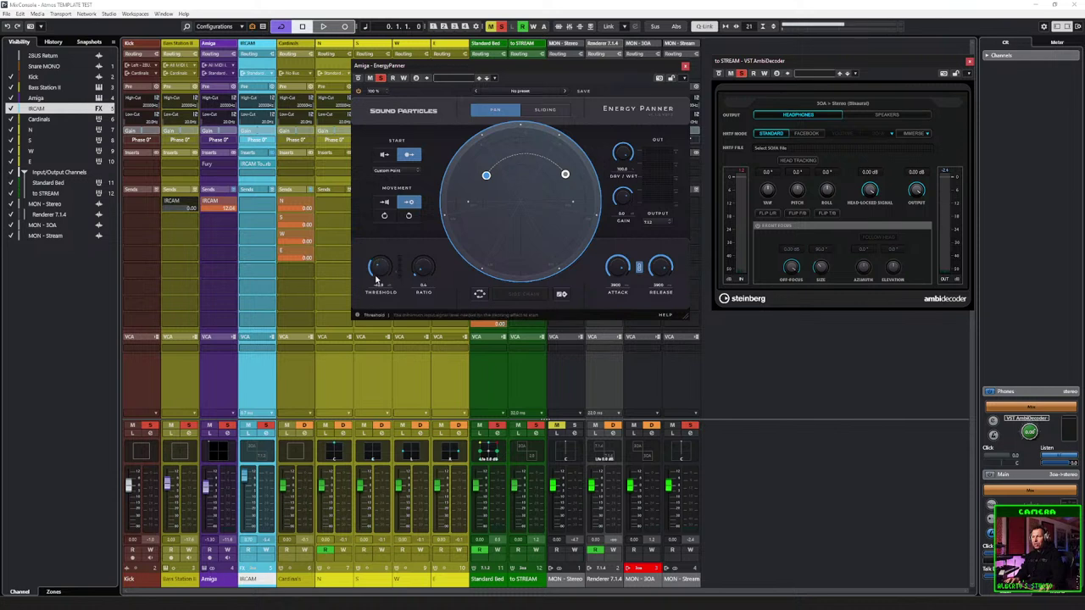
# Step: Make EnergyPanner move towards the speakers from a start point just behind the centre, reduce dry/wet, and audition the result
pyautogui.click(384, 201)
pyautogui.moveTo(486, 176); pyautogui.dragTo(518, 199)
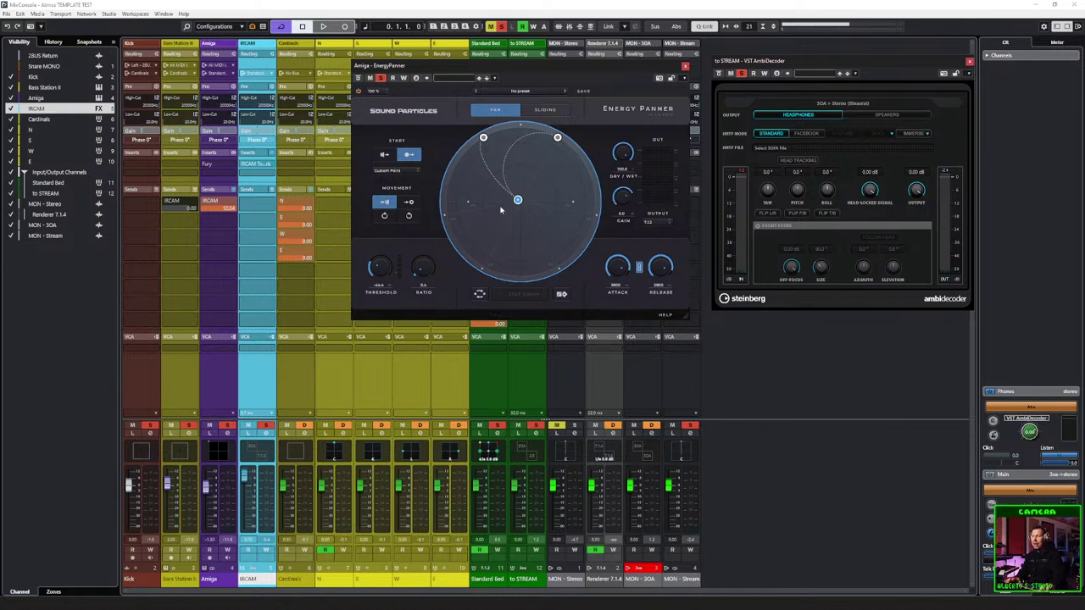
pyautogui.press('space')
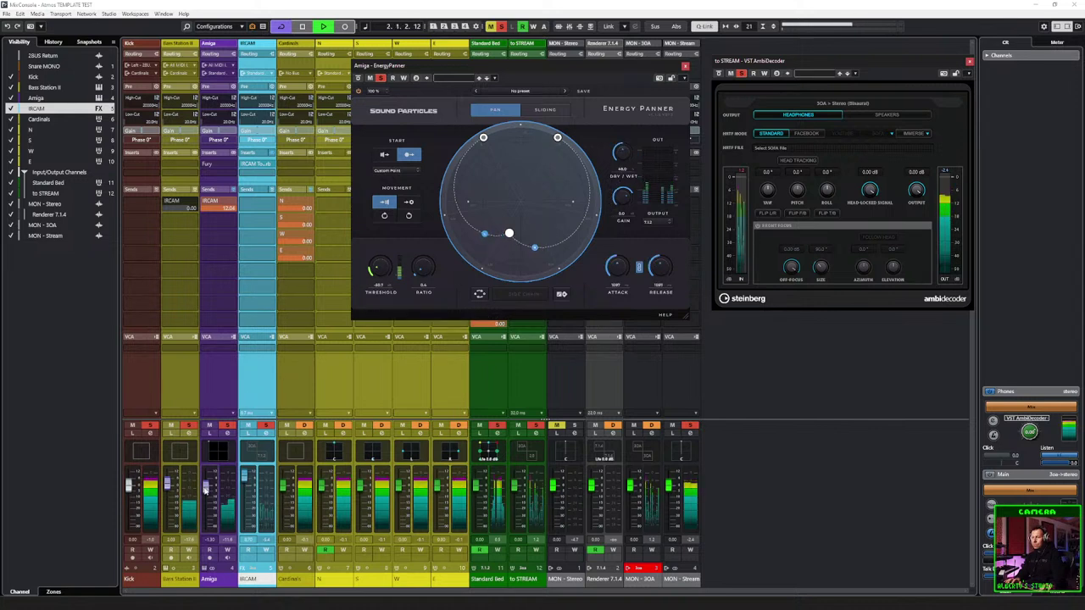
pyautogui.press('space')
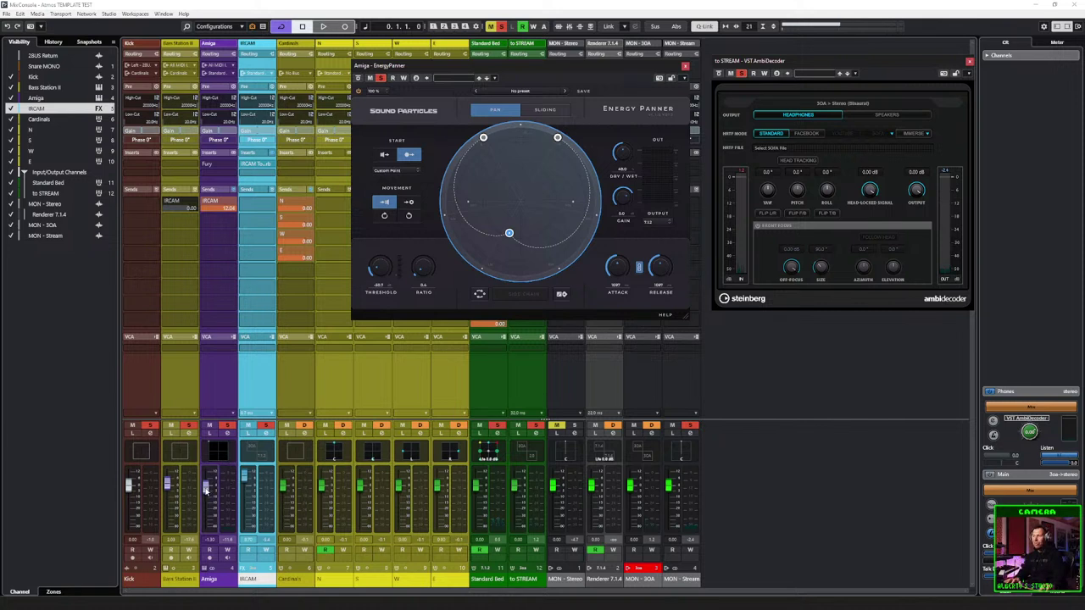
# Step: Lower the Amiga channel's fader during playback and bring it back up to about 0 dB
pyautogui.press('space')
pyautogui.moveTo(206, 489)
pyautogui.mouseDown()
pyautogui.moveTo(209, 481)
pyautogui.moveTo(216, 506)
pyautogui.mouseUp()
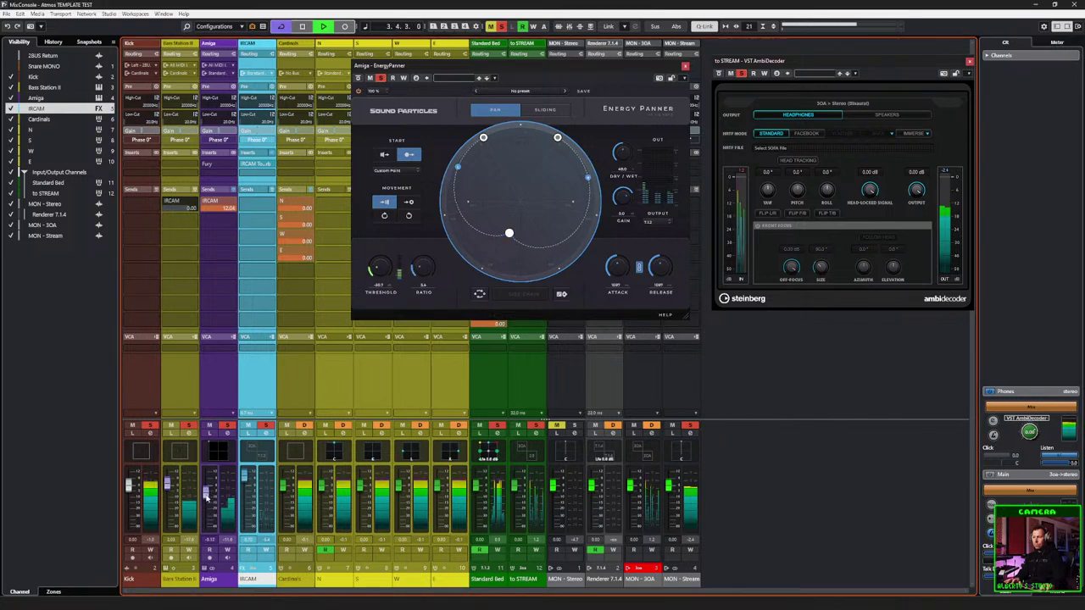
pyautogui.moveTo(206, 505)
pyautogui.mouseDown()
pyautogui.moveTo(210, 485)
pyautogui.moveTo(212, 519)
pyautogui.moveTo(218, 488)
pyautogui.mouseUp()
pyautogui.press('space')
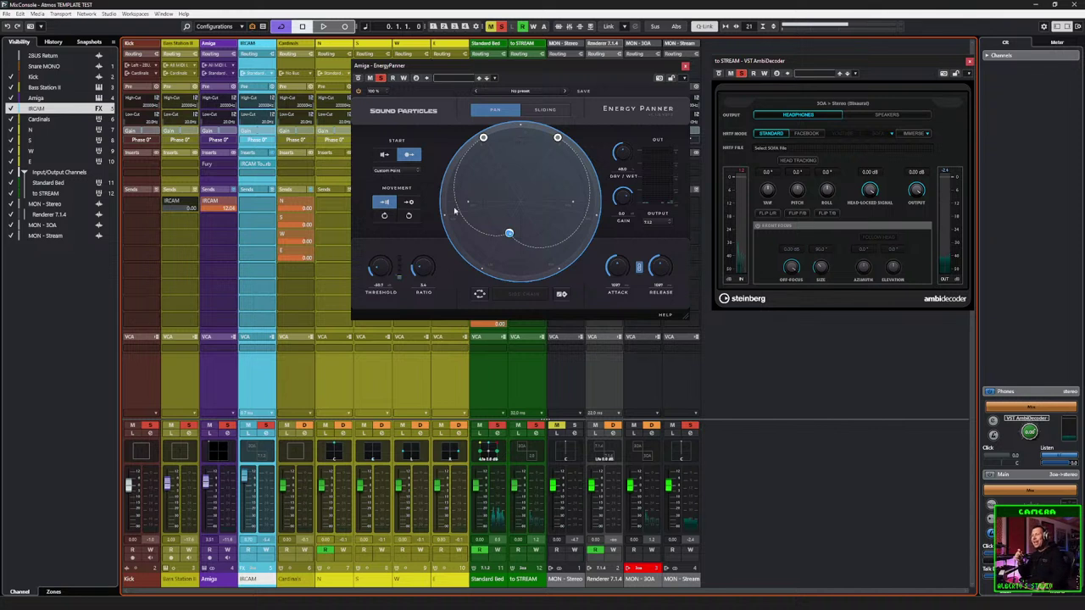
# Step: Set EnergyPanner back to point-to-point movement with a custom start point, and place that start just left of centre
pyautogui.click(392, 158)
pyautogui.click(409, 154)
pyautogui.click(409, 202)
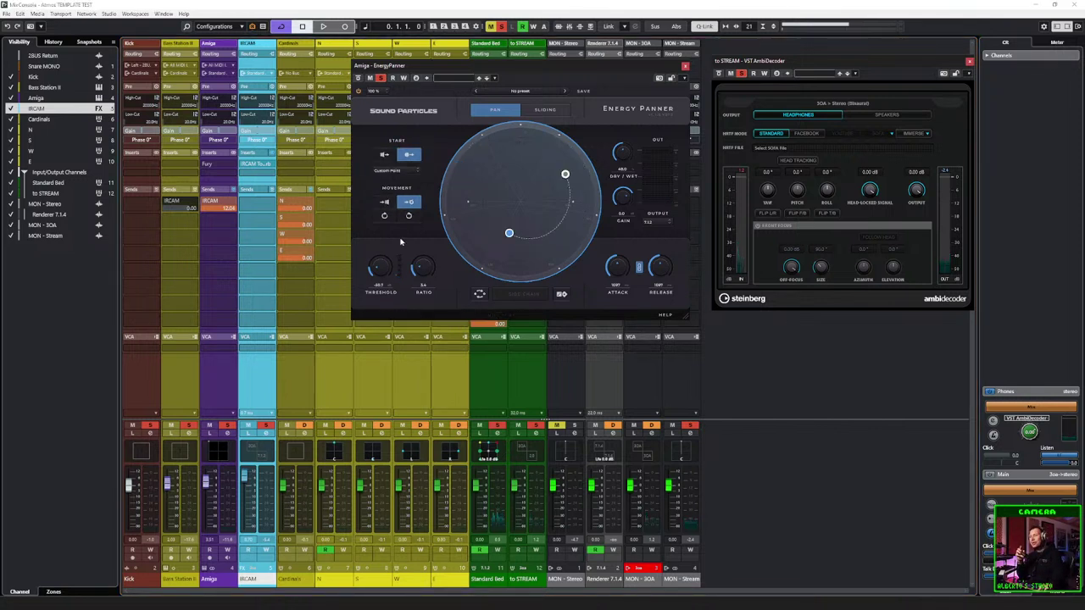
pyautogui.moveTo(509, 231); pyautogui.dragTo(485, 206)
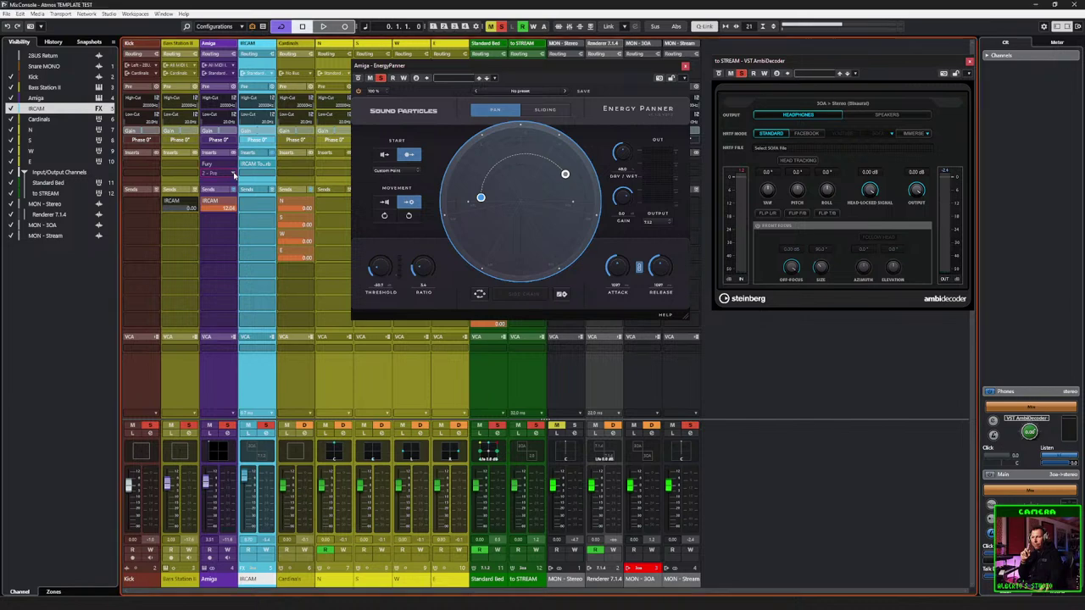
# Step: Insert AirMusic after Fury on the Amiga channel and set its distance to about 2.6 m with 0.2 dB distance attenuation
pyautogui.click(234, 175)
pyautogui.write('air')
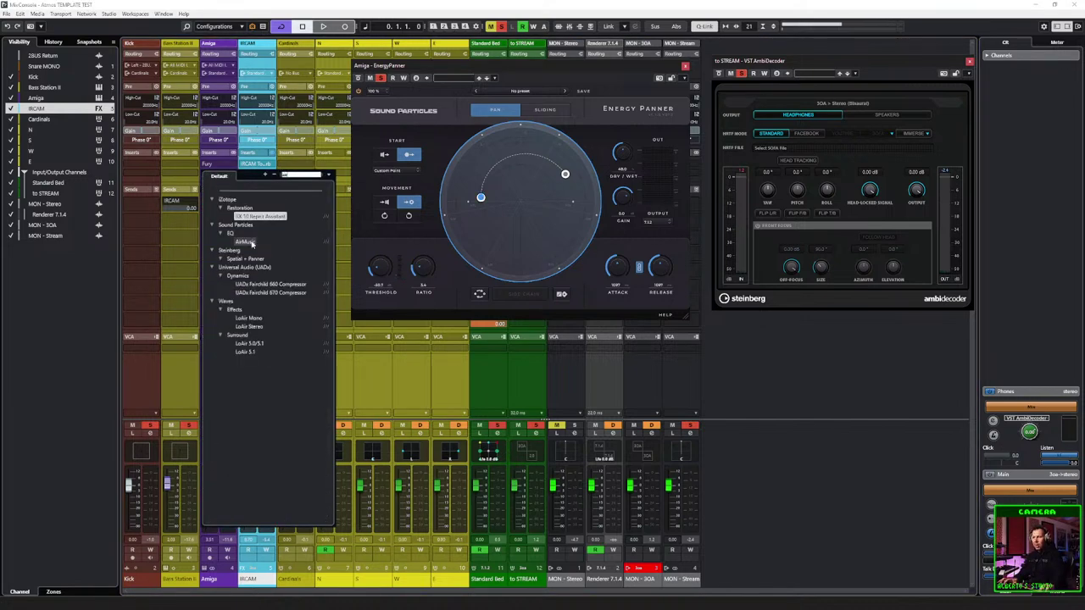
pyautogui.click(247, 242)
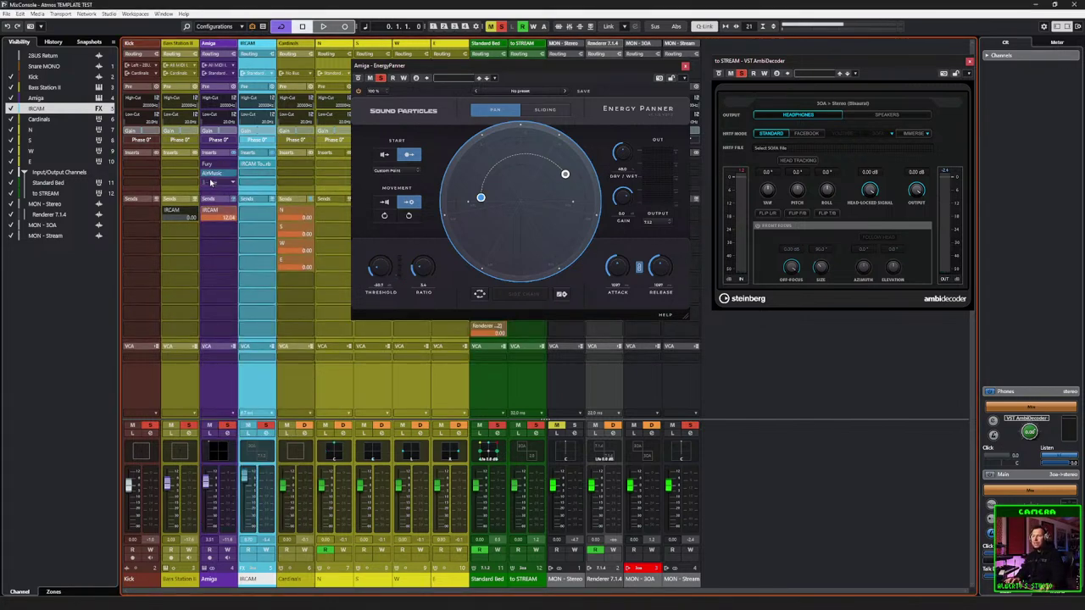
pyautogui.moveTo(454, 180); pyautogui.dragTo(447, 111)
pyautogui.moveTo(424, 305); pyautogui.dragTo(618, 266)
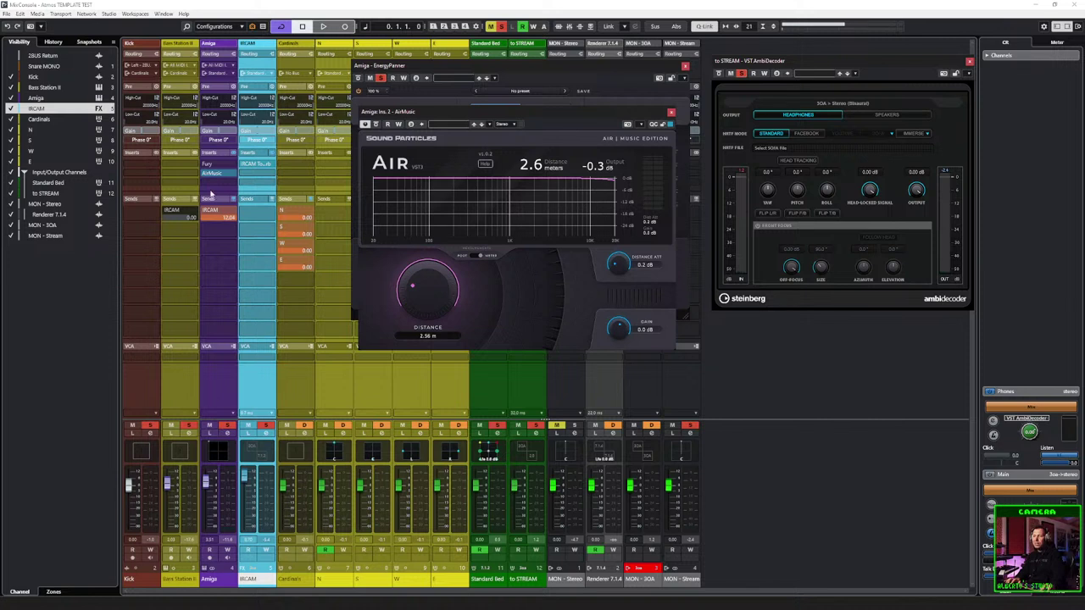
# Step: Replace EnergyPanner on the Amiga channel with VST MultiPanner
pyautogui.rightClick(216, 451)
pyautogui.click(216, 451)
pyautogui.rightClick(217, 451)
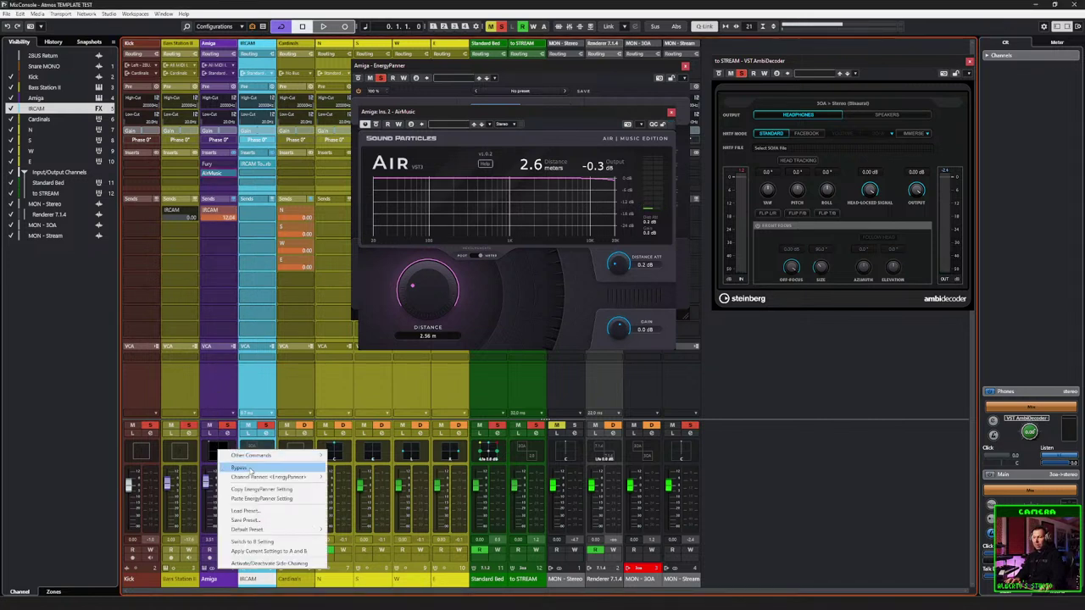
pyautogui.moveTo(285, 482)
pyautogui.click(358, 543)
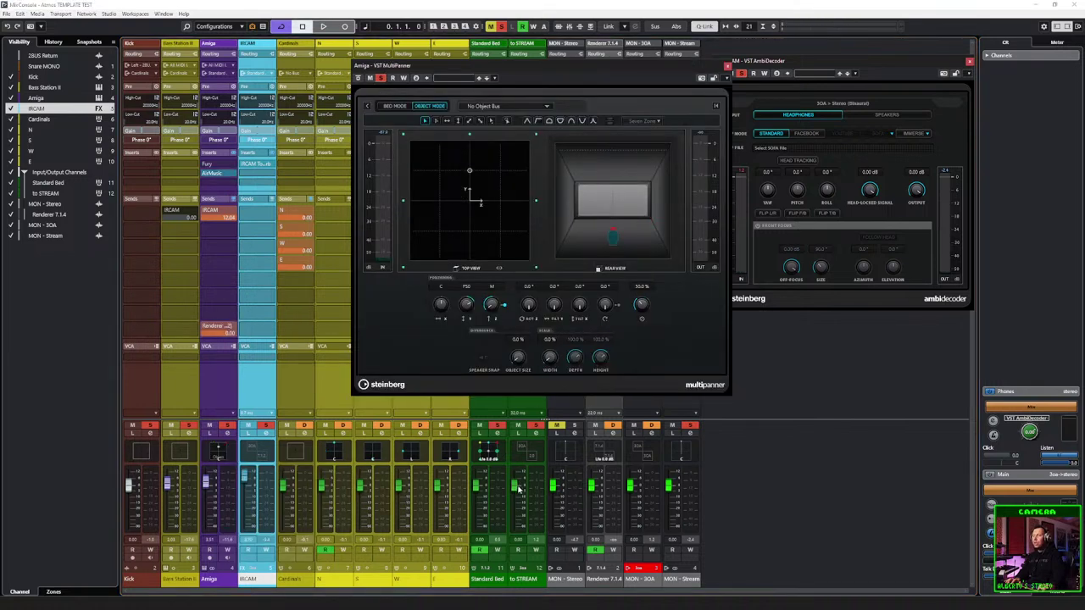
# Step: Play back with the Amiga object at about L45, F82 and raise AirMusic's distance to about 152 m
pyautogui.press('space')
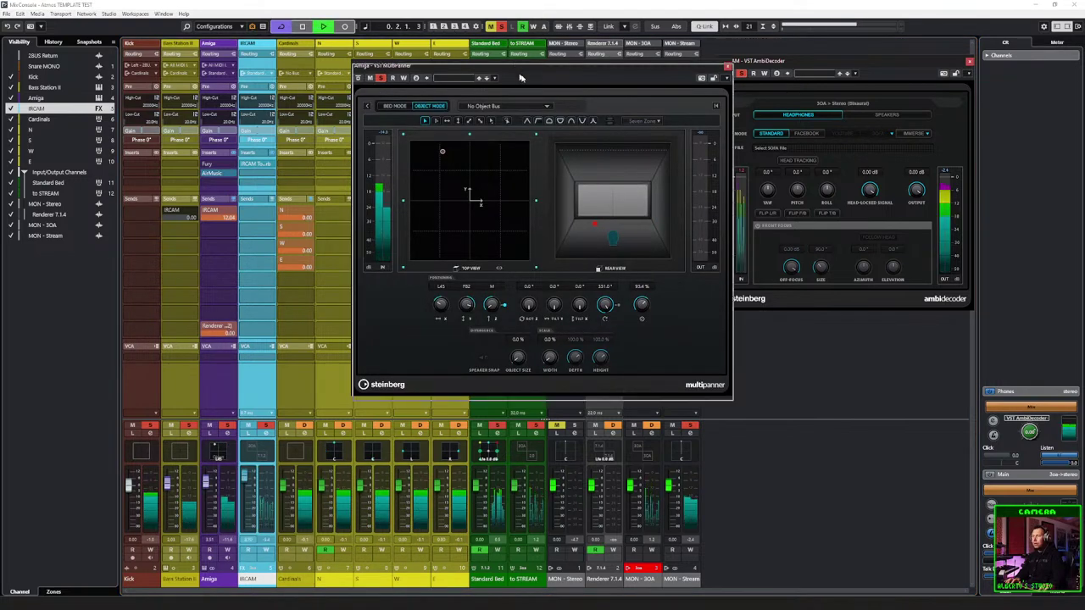
pyautogui.moveTo(462, 96); pyautogui.dragTo(377, 72)
pyautogui.moveTo(343, 247); pyautogui.dragTo(345, 199)
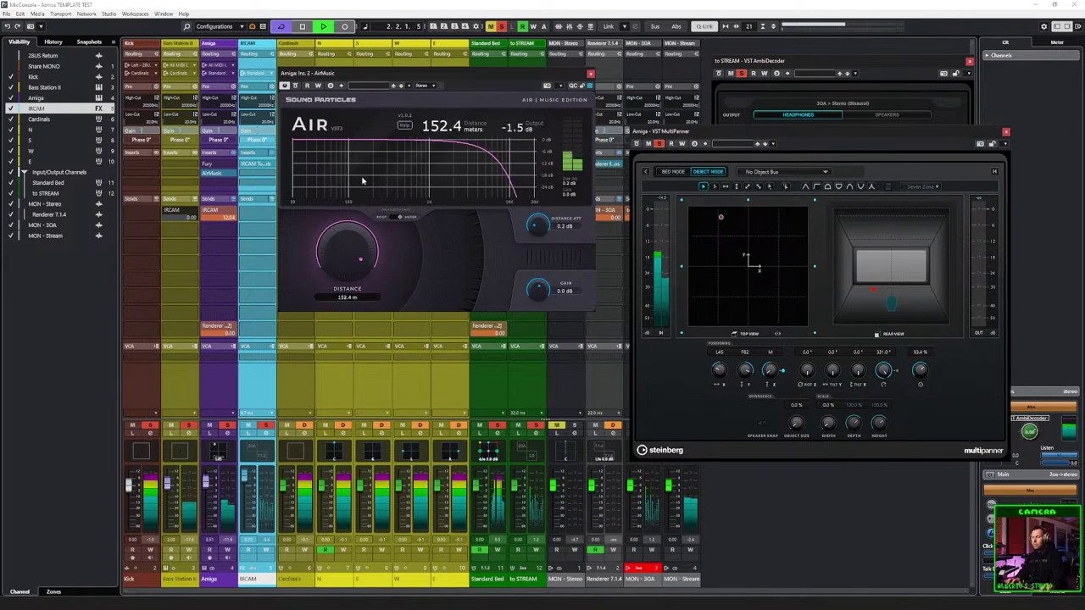
# Step: Set AirMusic's distance attenuation to 1.0 dB and distance to 0 m, with the Amiga object centred at about F87, and stop playback
pyautogui.moveTo(539, 223); pyautogui.dragTo(498, 235)
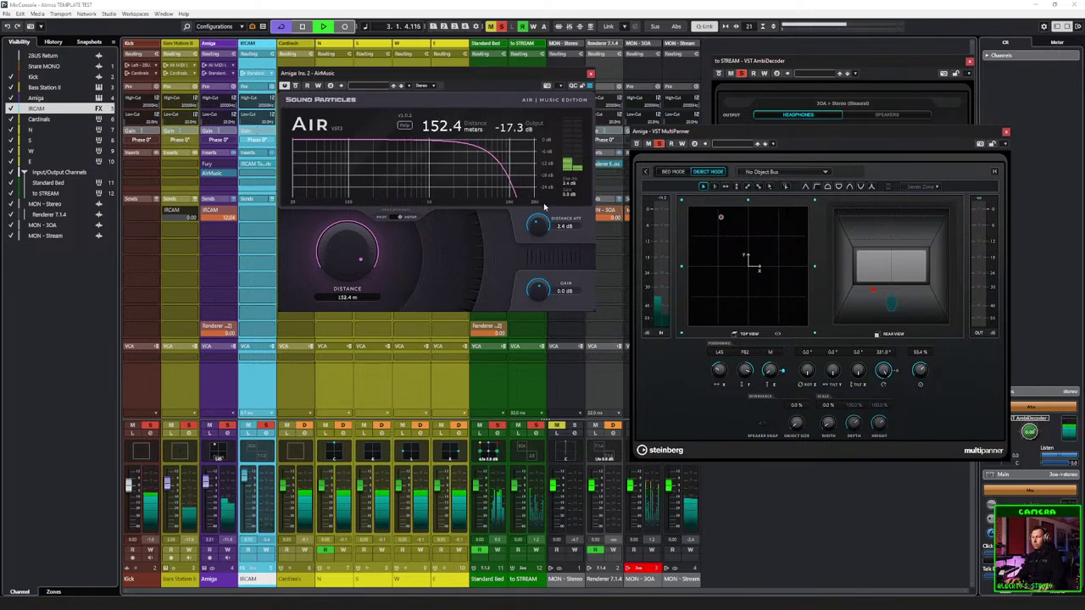
pyautogui.moveTo(344, 246); pyautogui.dragTo(330, 348)
pyautogui.press('space')
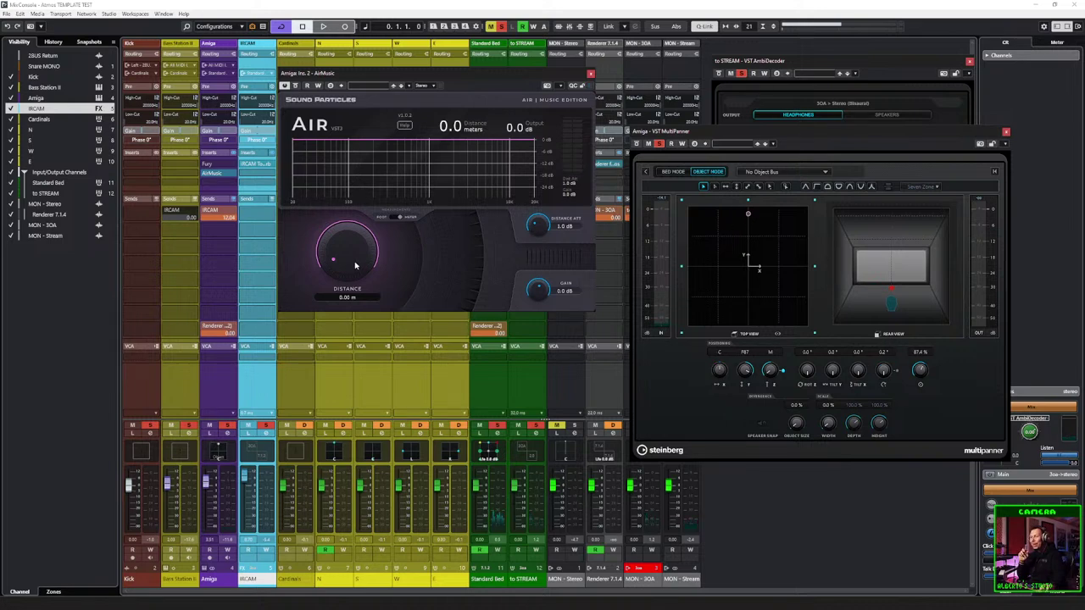
# Step: Audition AirMusic's distance up to about 62 m during playback and return it to 0 m
pyautogui.moveTo(362, 253); pyautogui.dragTo(335, 342)
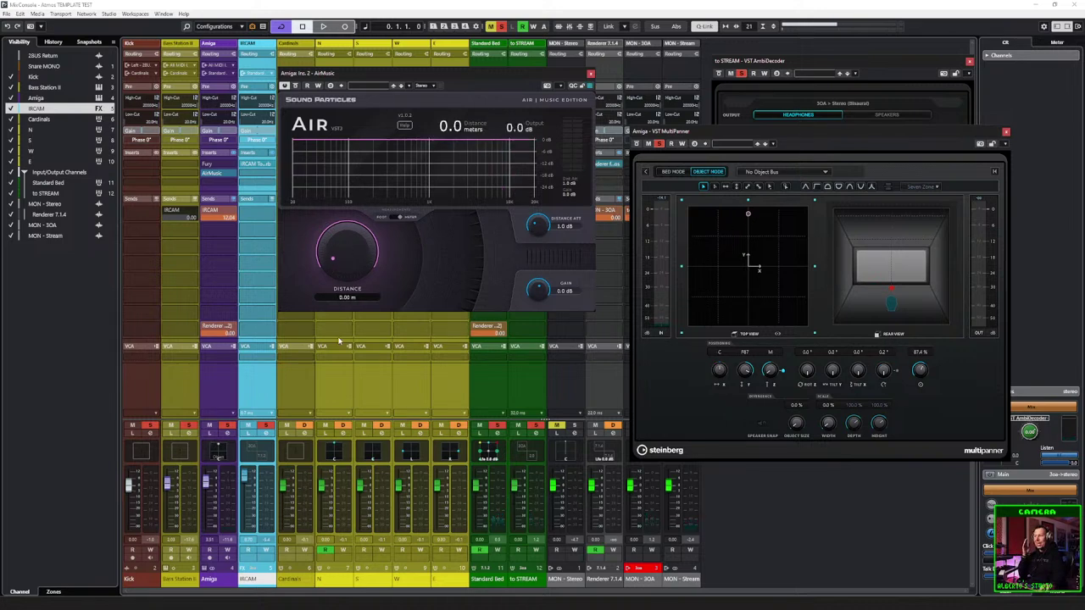
pyautogui.moveTo(355, 268)
pyautogui.mouseDown()
pyautogui.moveTo(357, 179)
pyautogui.moveTo(350, 261)
pyautogui.mouseUp()
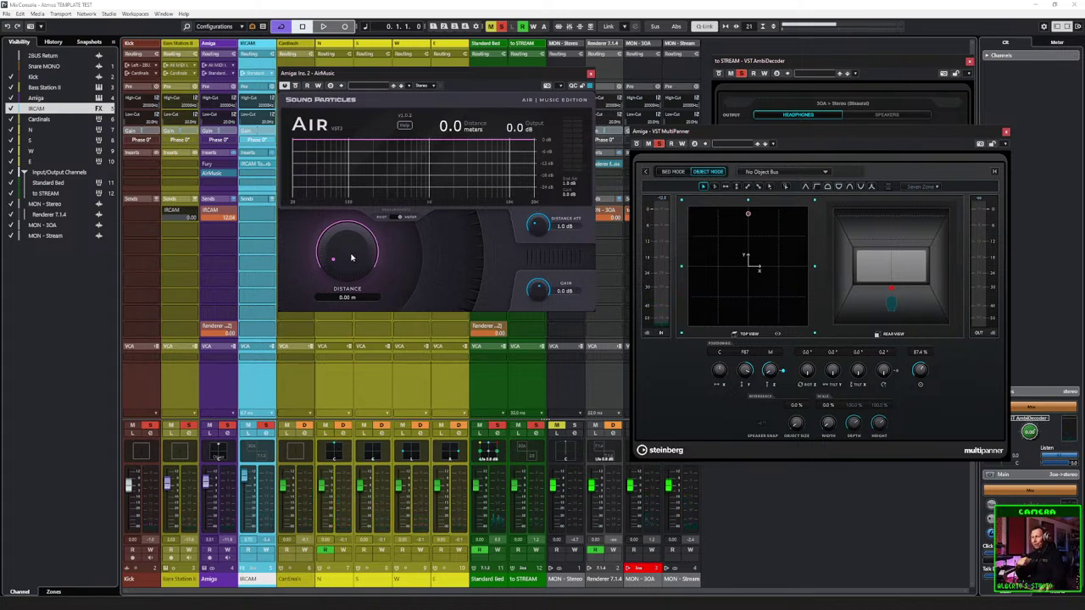
pyautogui.press('space')
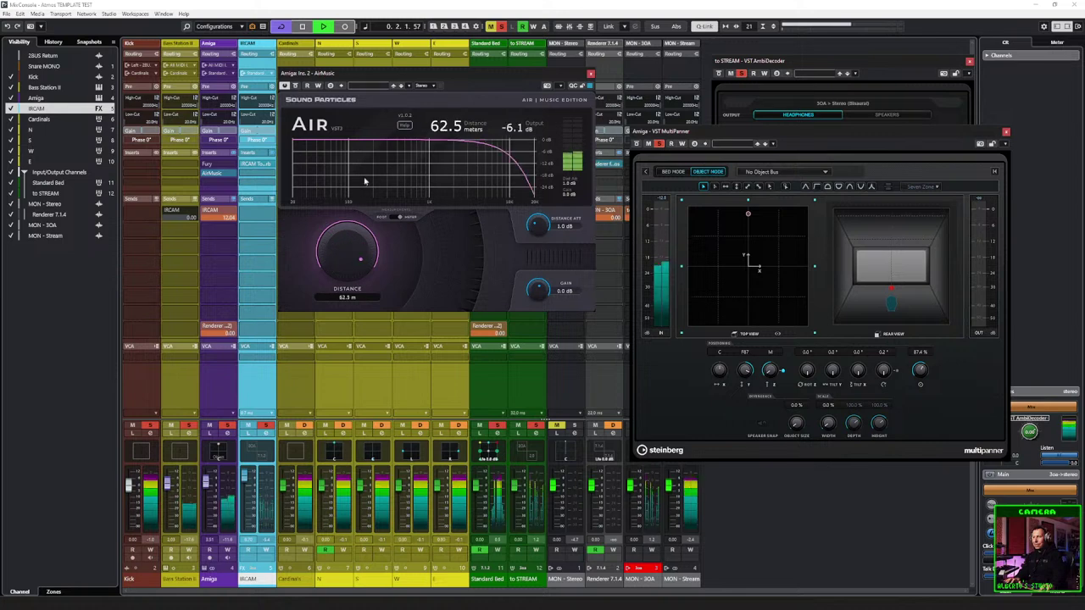
pyautogui.press('space')
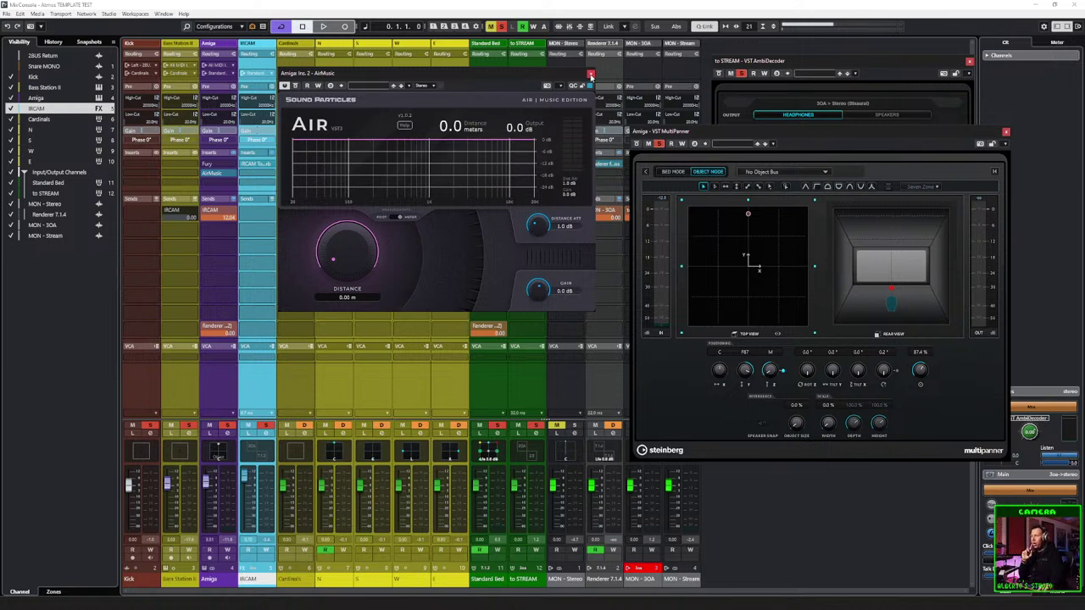
# Step: Close the AirMusic, MultiPanner and AmbiDecoder windows
pyautogui.click(591, 74)
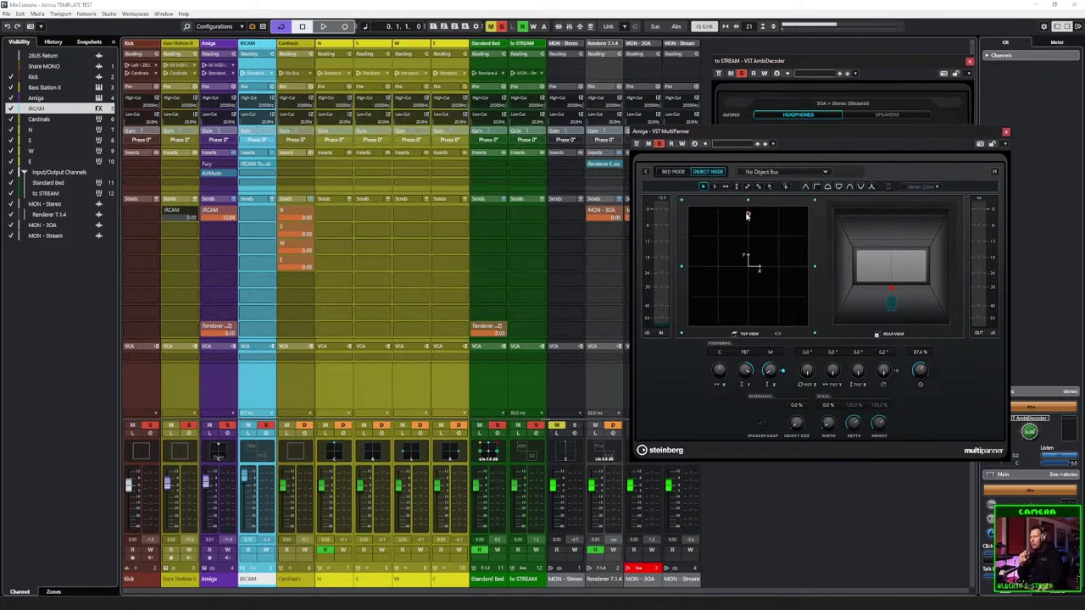
pyautogui.click(1006, 132)
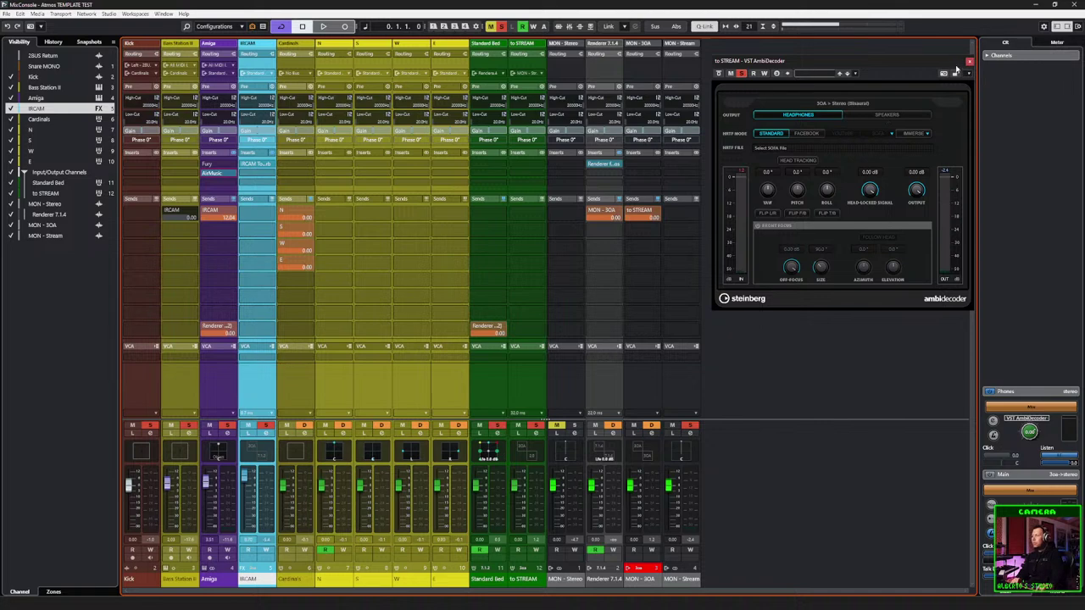
pyautogui.click(969, 62)
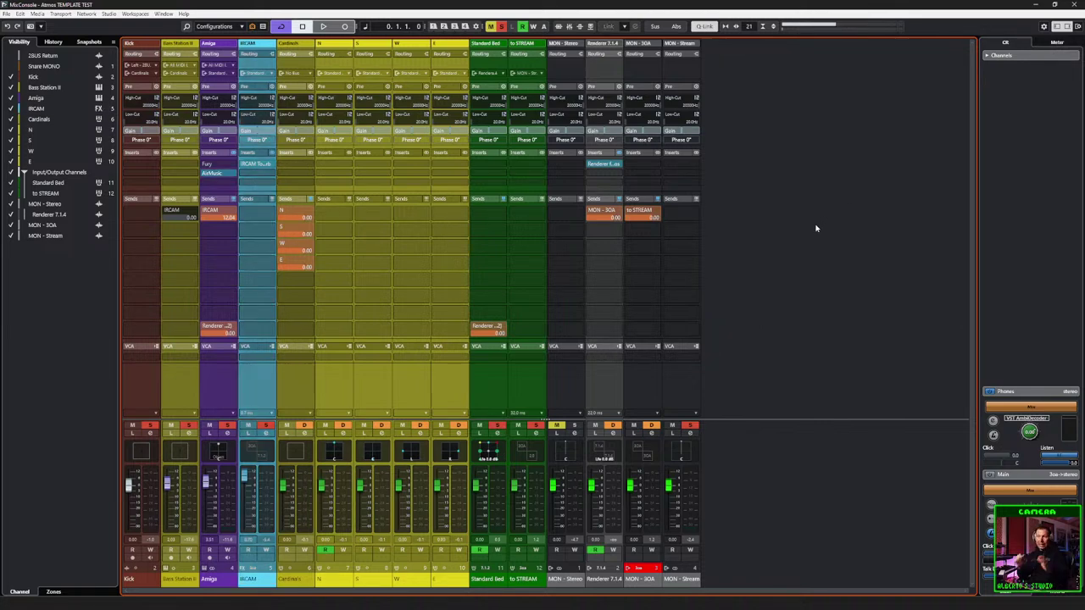